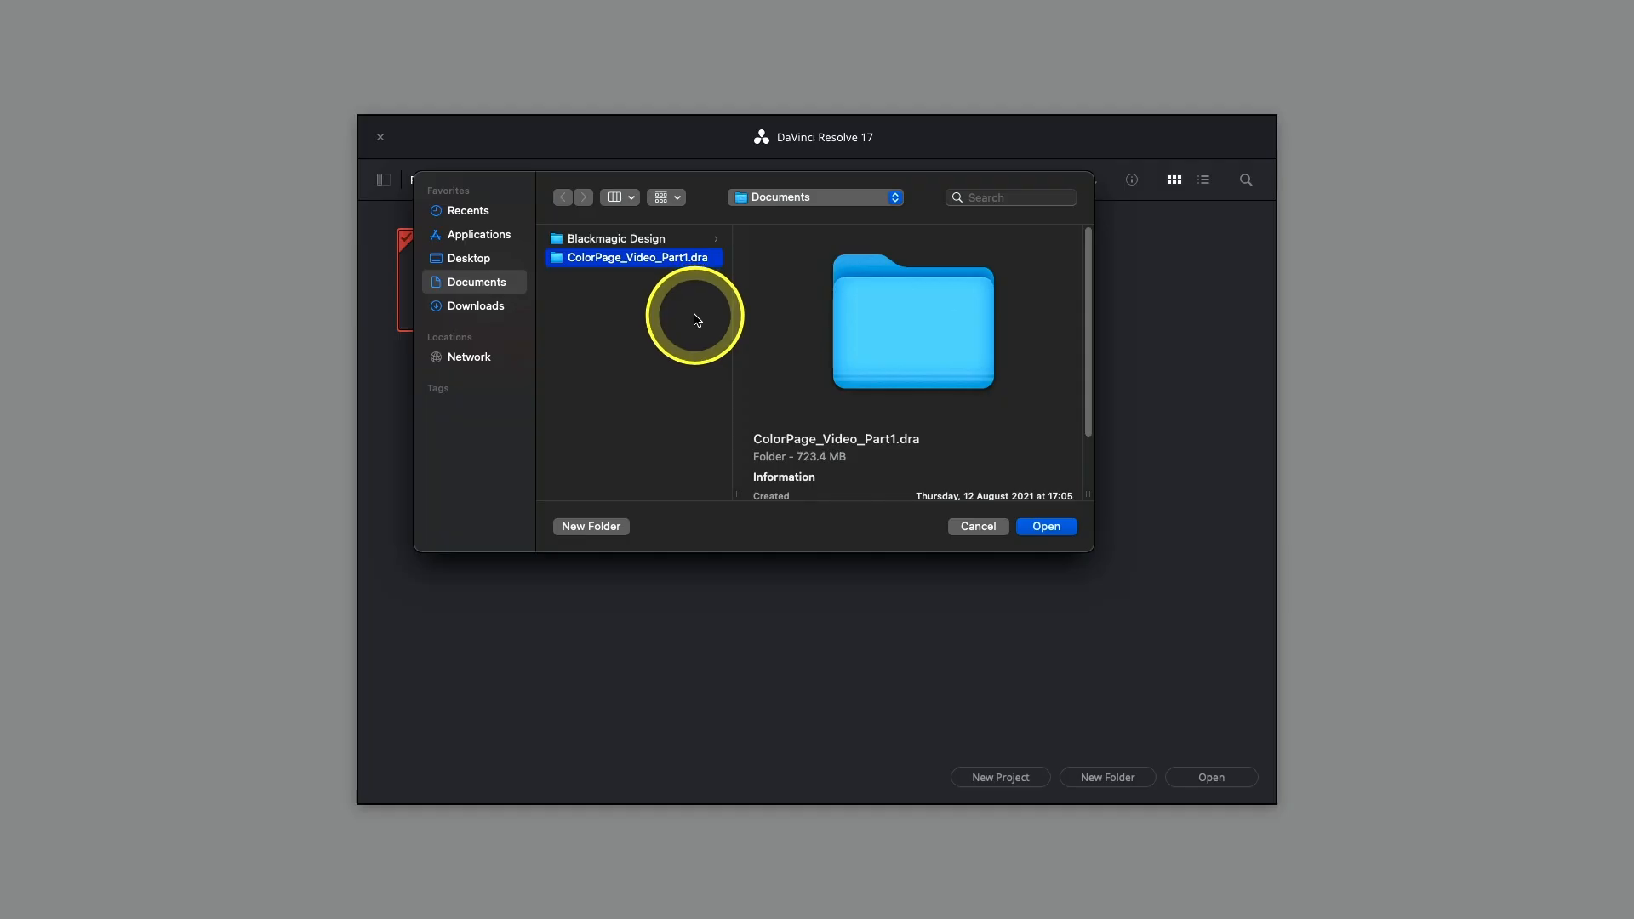
Restore the ColorPage_Video_Part1.dra project archive and open the restored project.
{"action": "left_click", "coordinate": [1044, 527]}
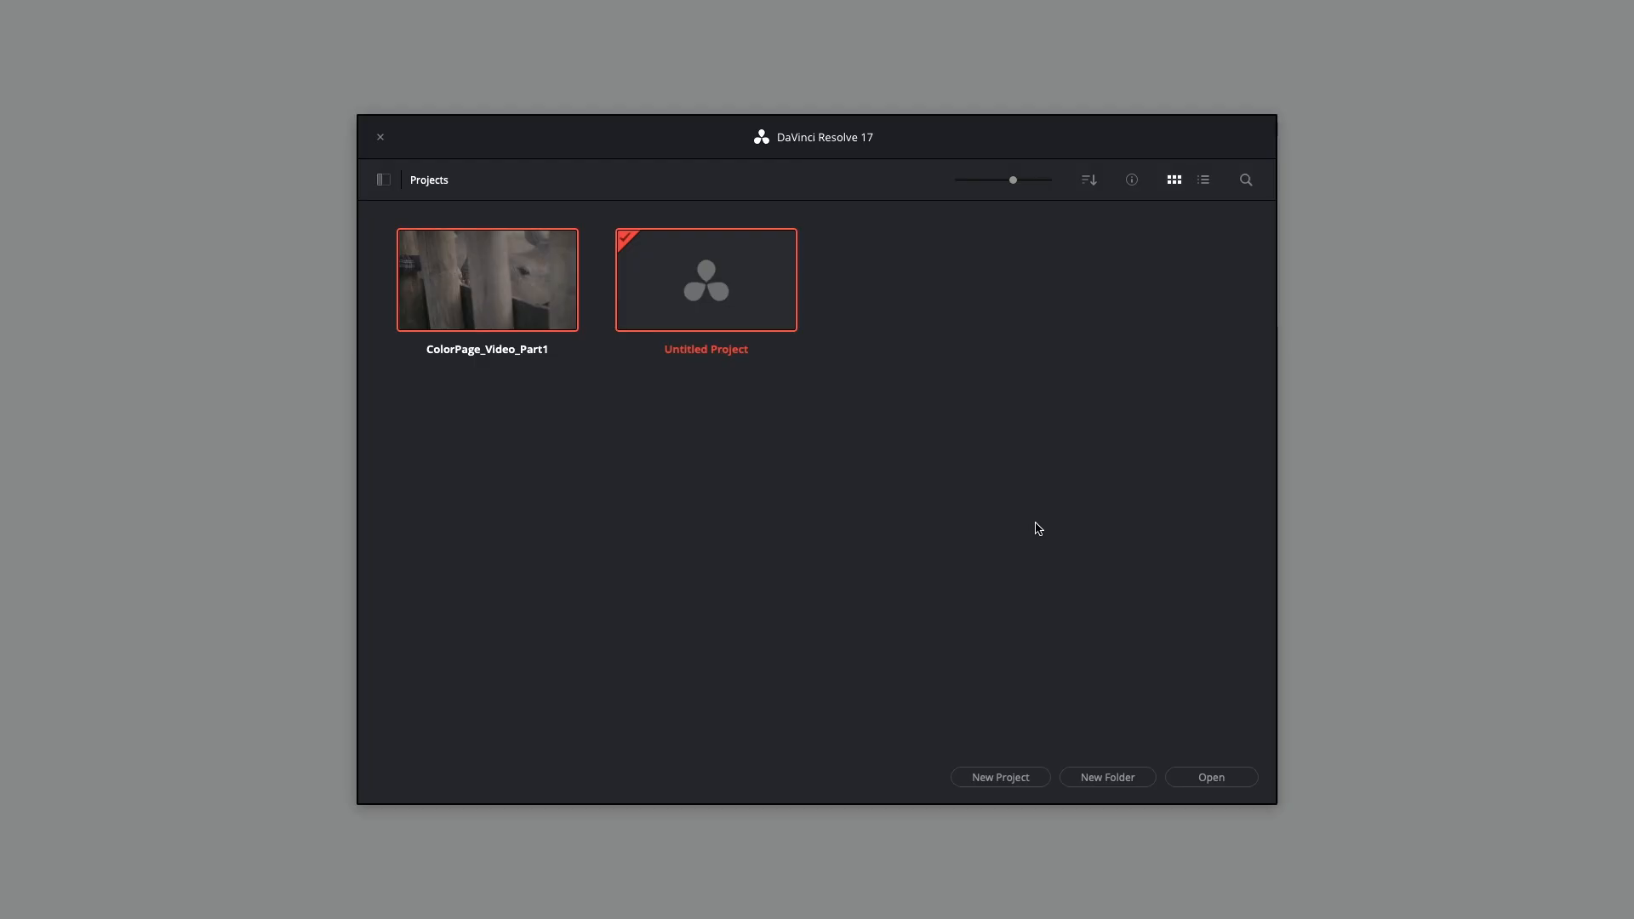
{"action": "double_click", "coordinate": [459, 280]}
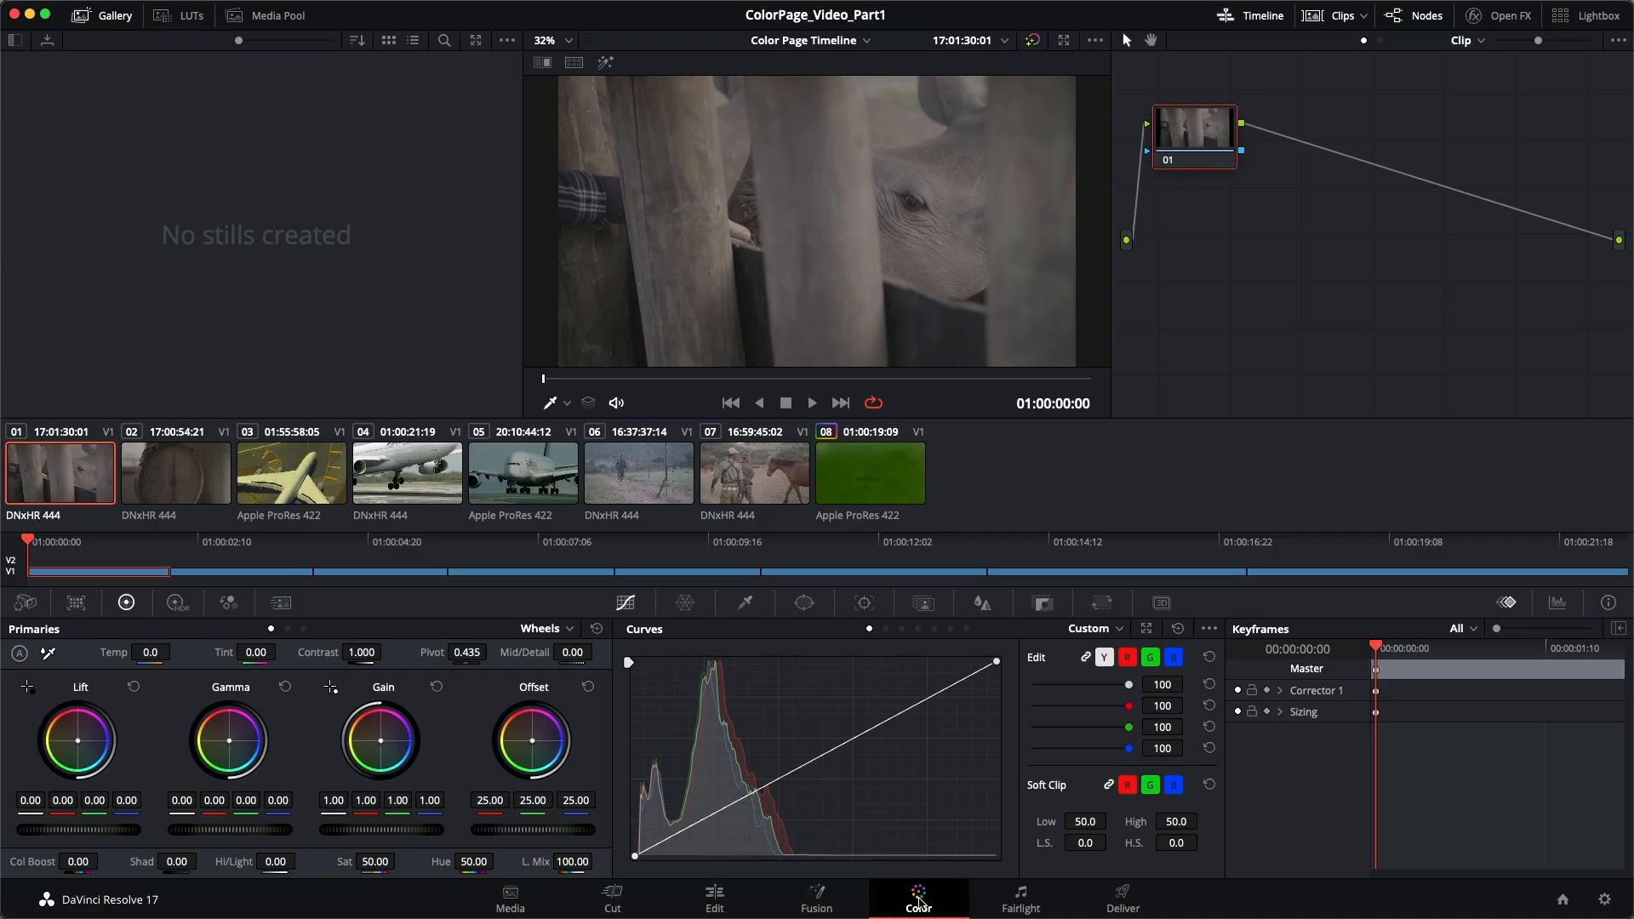
Switch the page navigation bar to icons only, and return it to icons with labels.
{"action": "right_click", "coordinate": [1178, 898]}
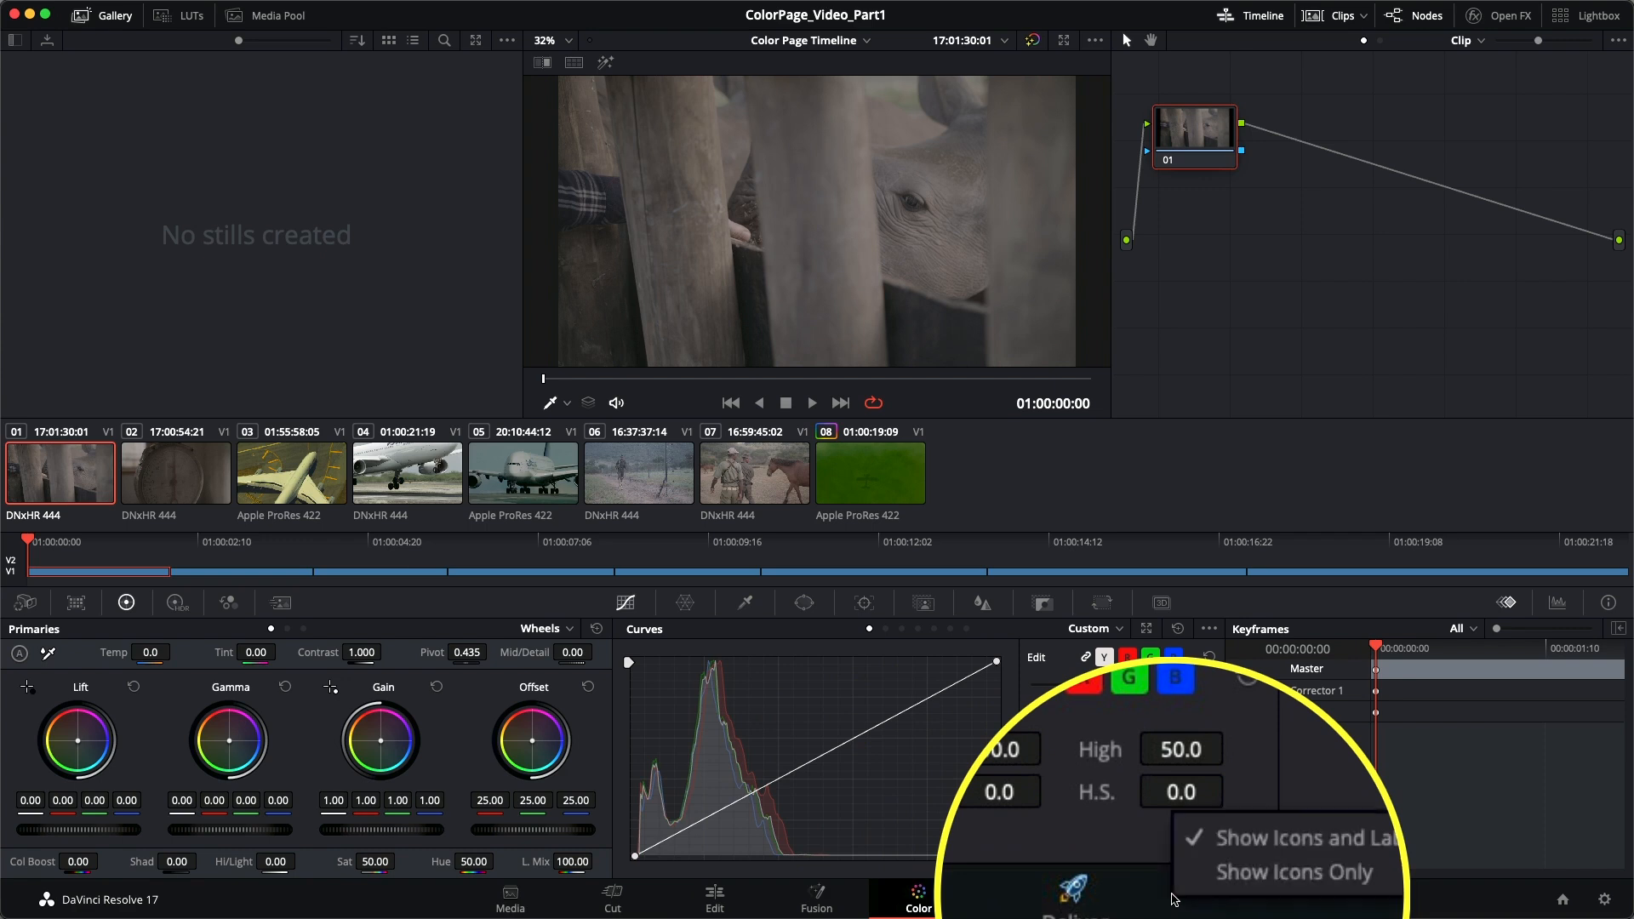
{"action": "left_click", "coordinate": [1220, 881]}
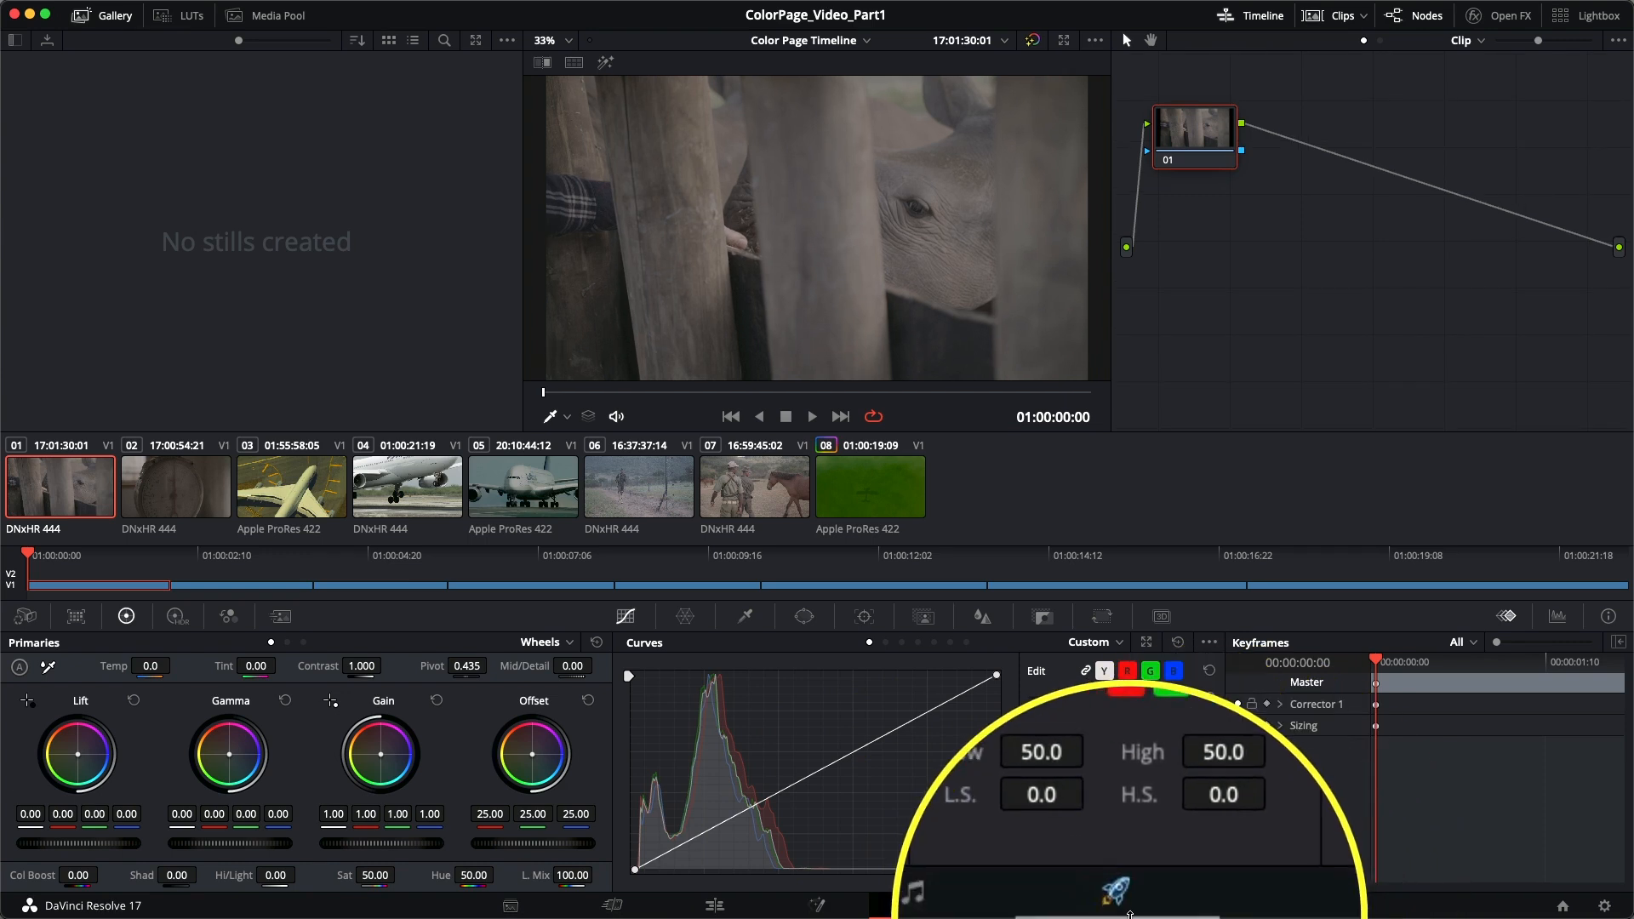
{"action": "right_click", "coordinate": [1130, 910]}
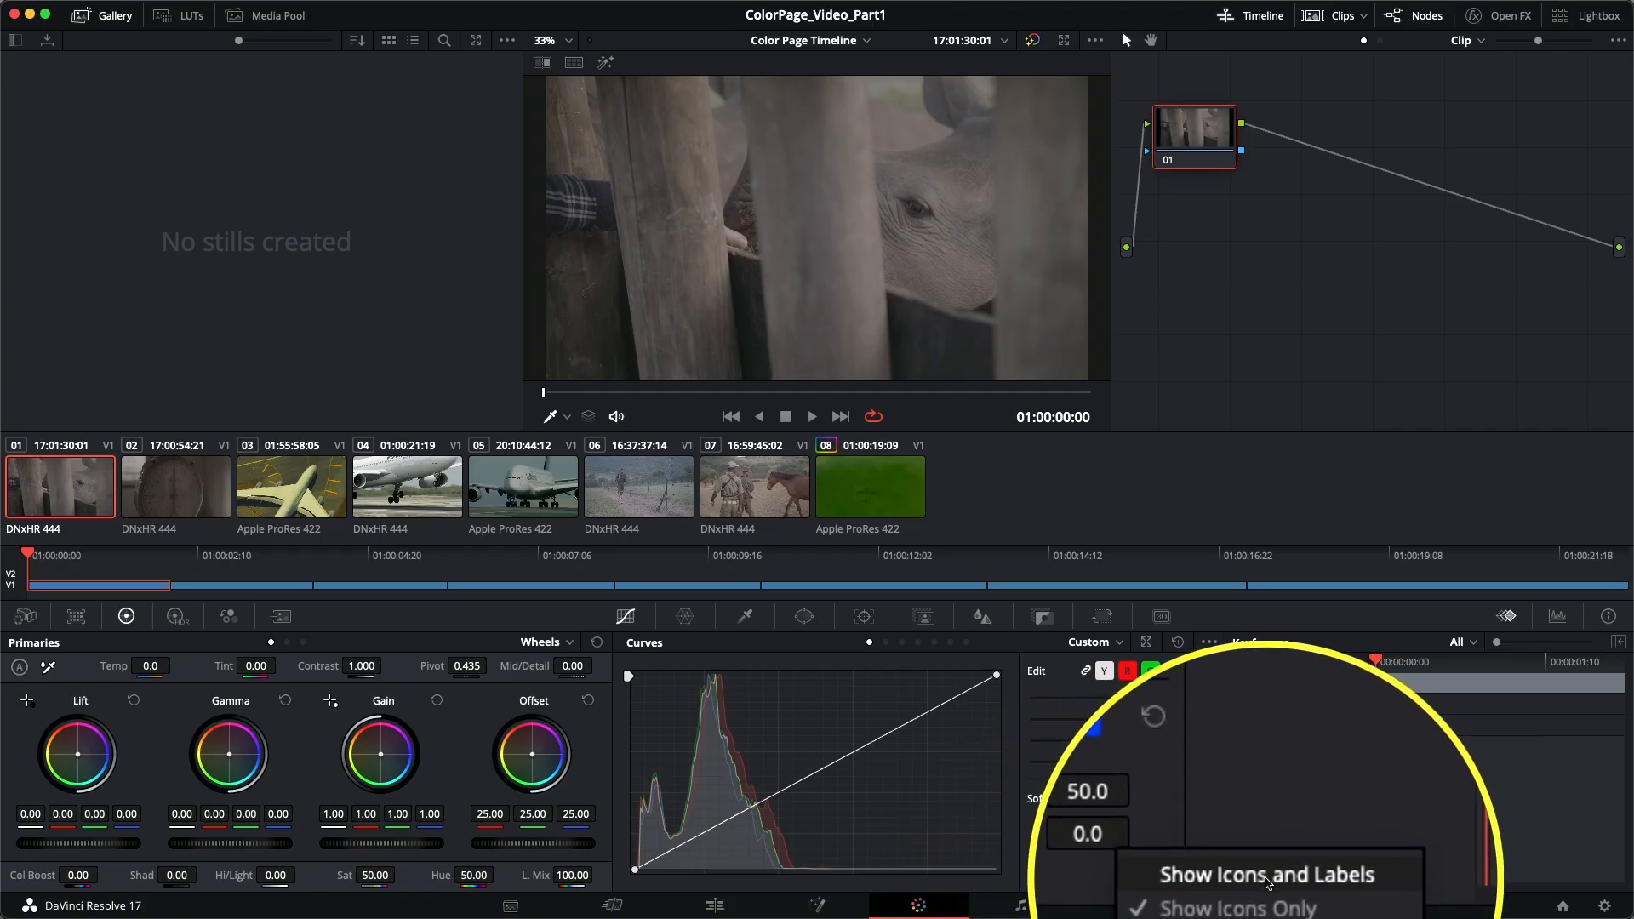
{"action": "left_click", "coordinate": [1268, 882]}
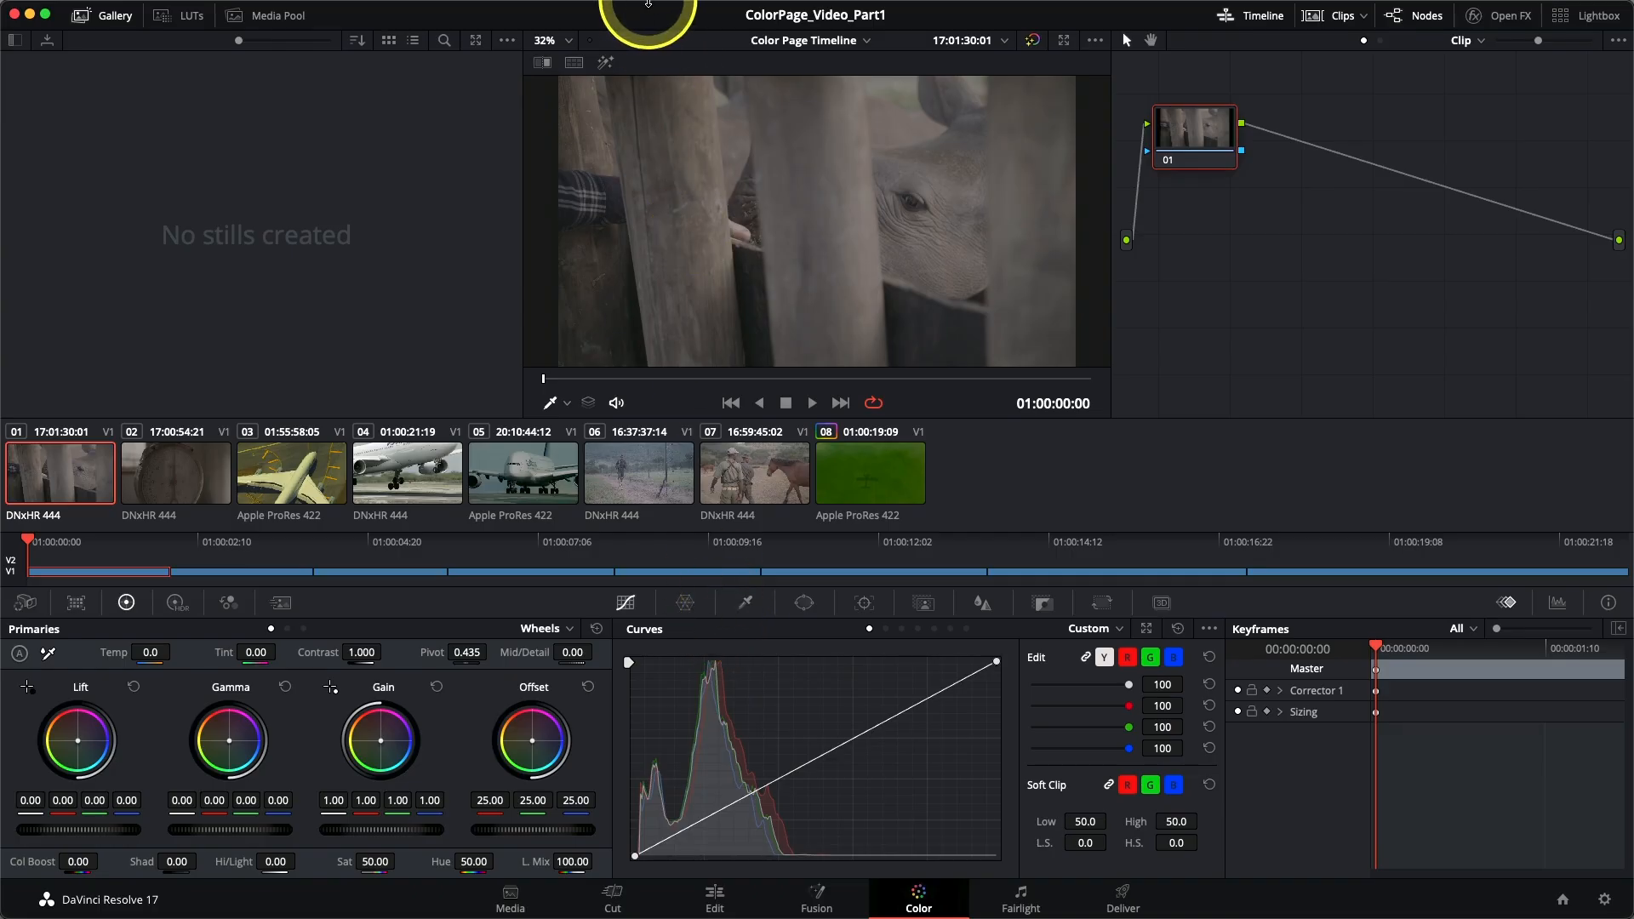
Reset the interface layout of the Color page to its default.
{"action": "left_click", "coordinate": [686, 11]}
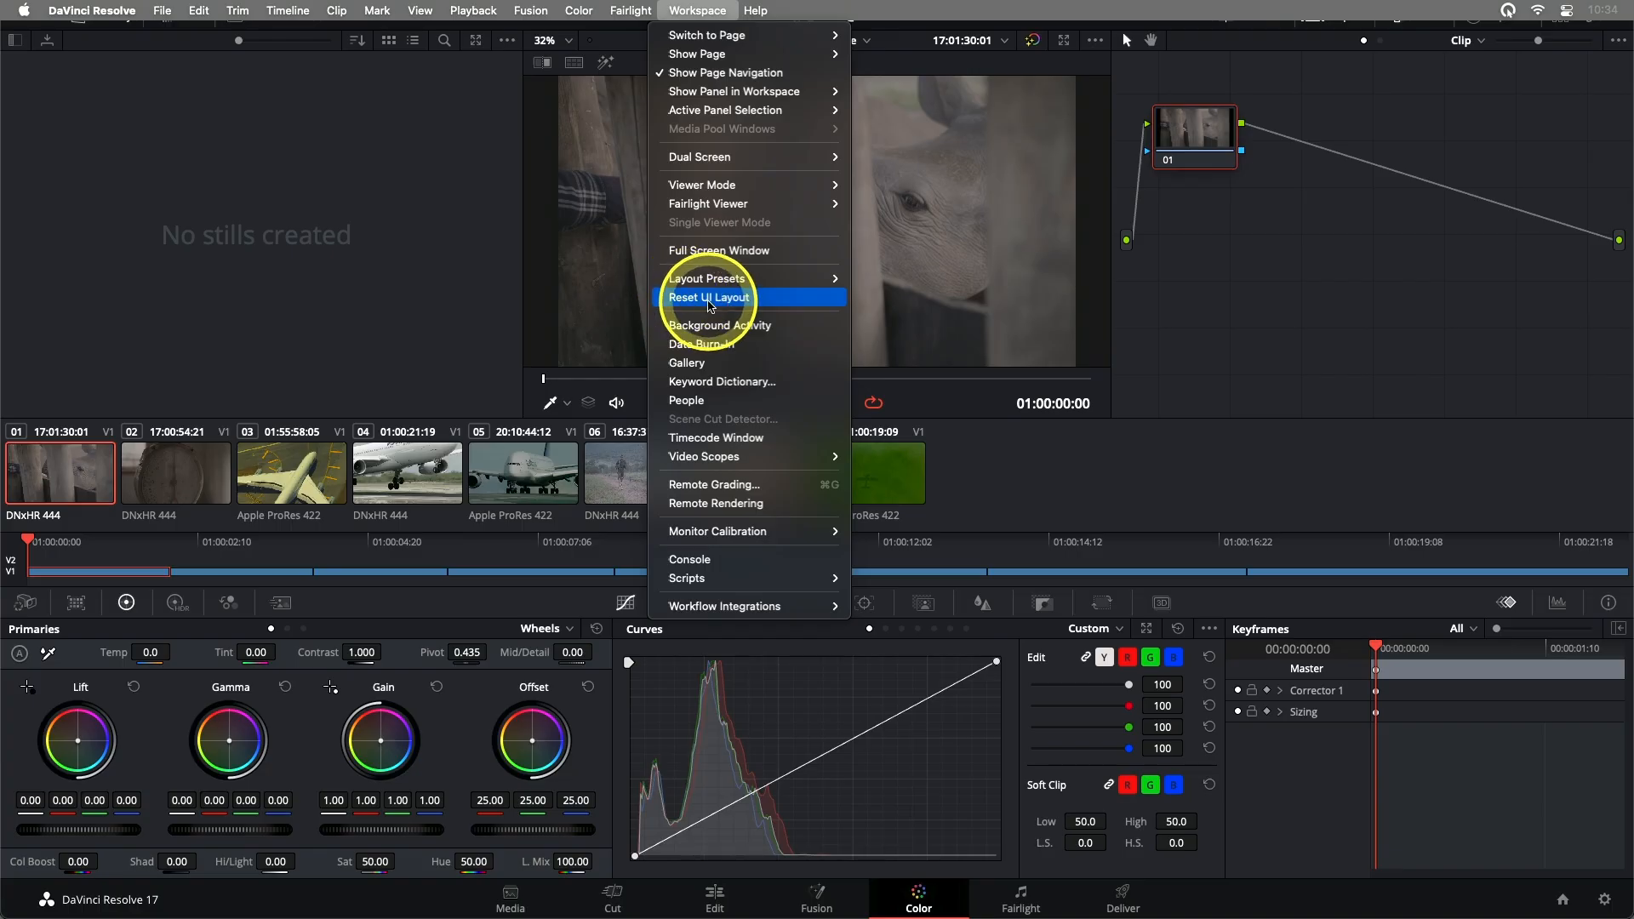
{"action": "left_click", "coordinate": [712, 303]}
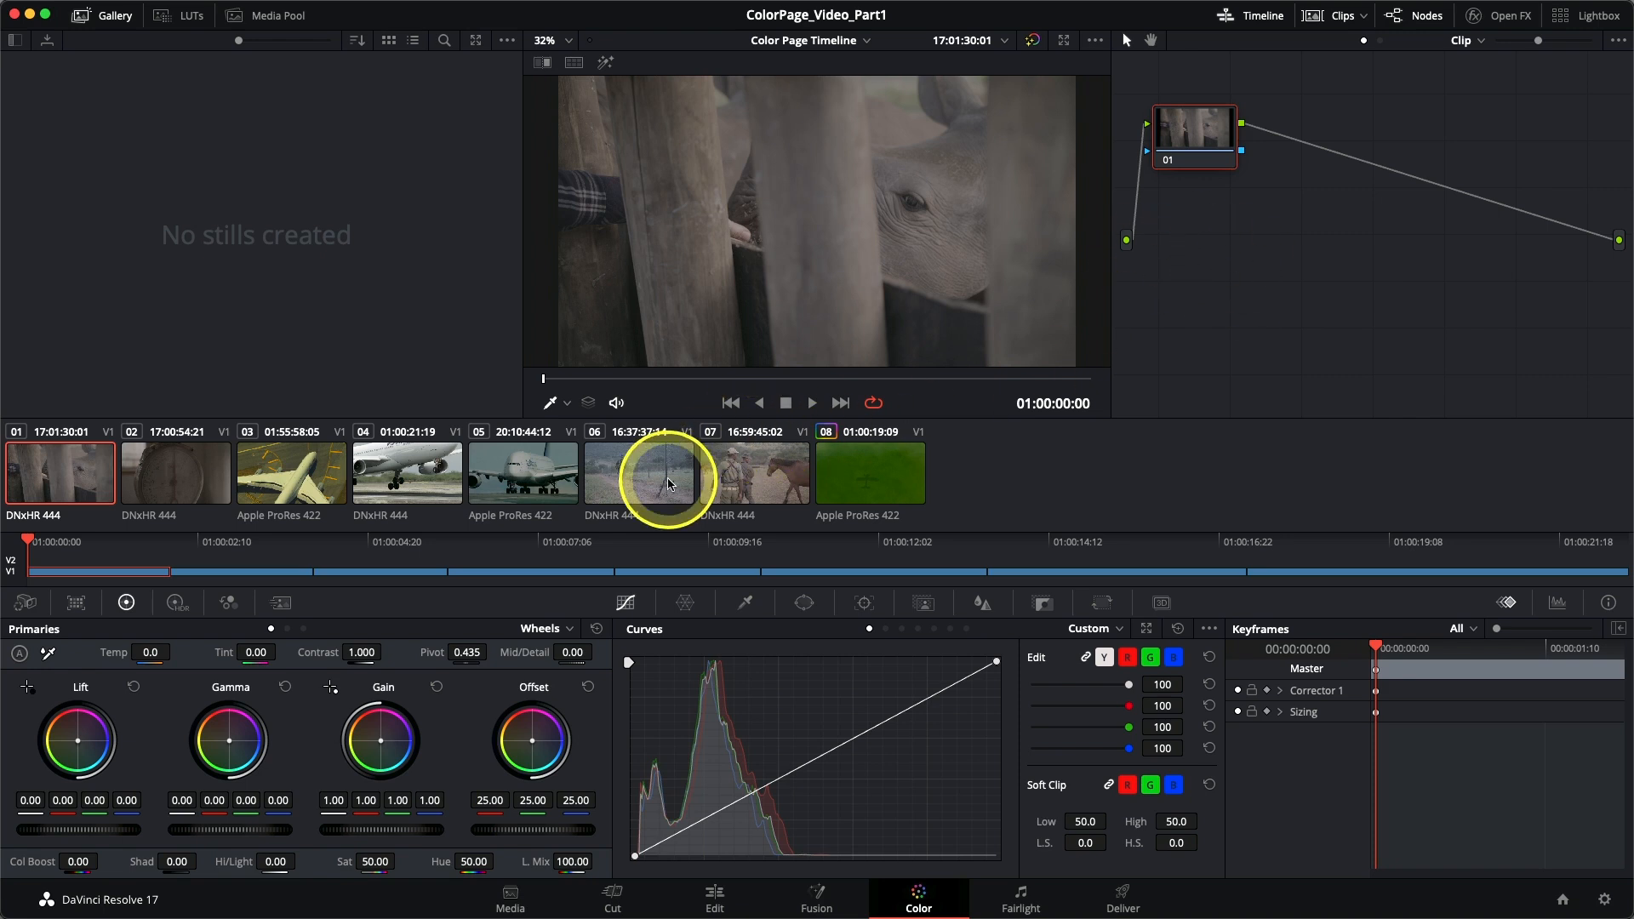
View clips 02 through 06 of the timeline one after another in the viewer.
{"action": "left_click", "coordinate": [155, 468]}
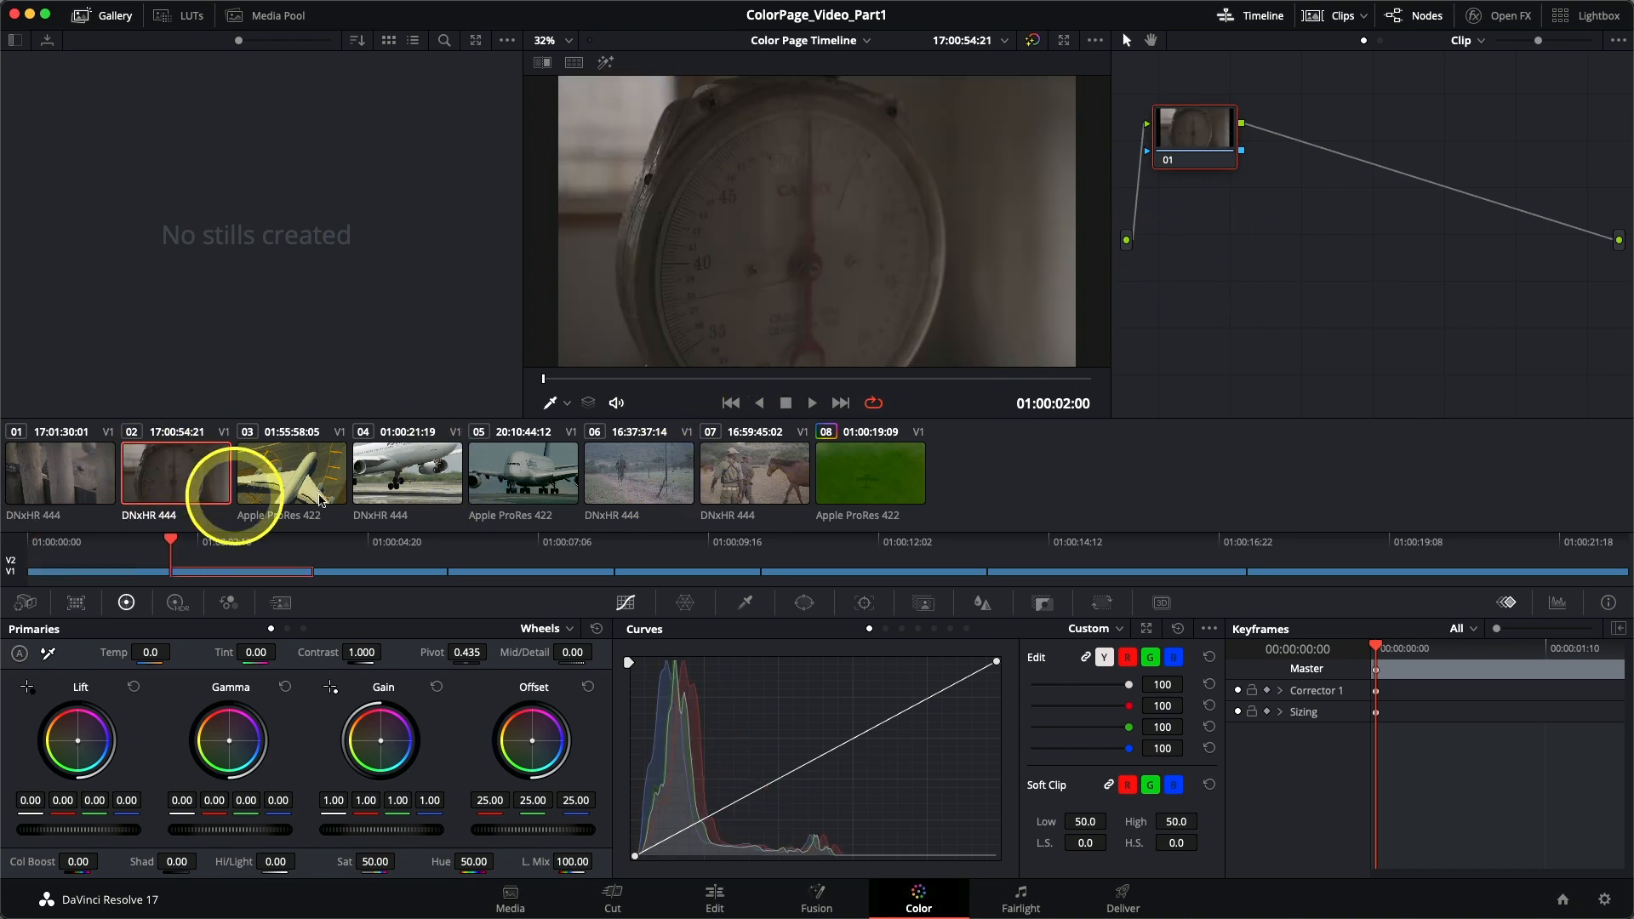
{"action": "left_click", "coordinate": [311, 479]}
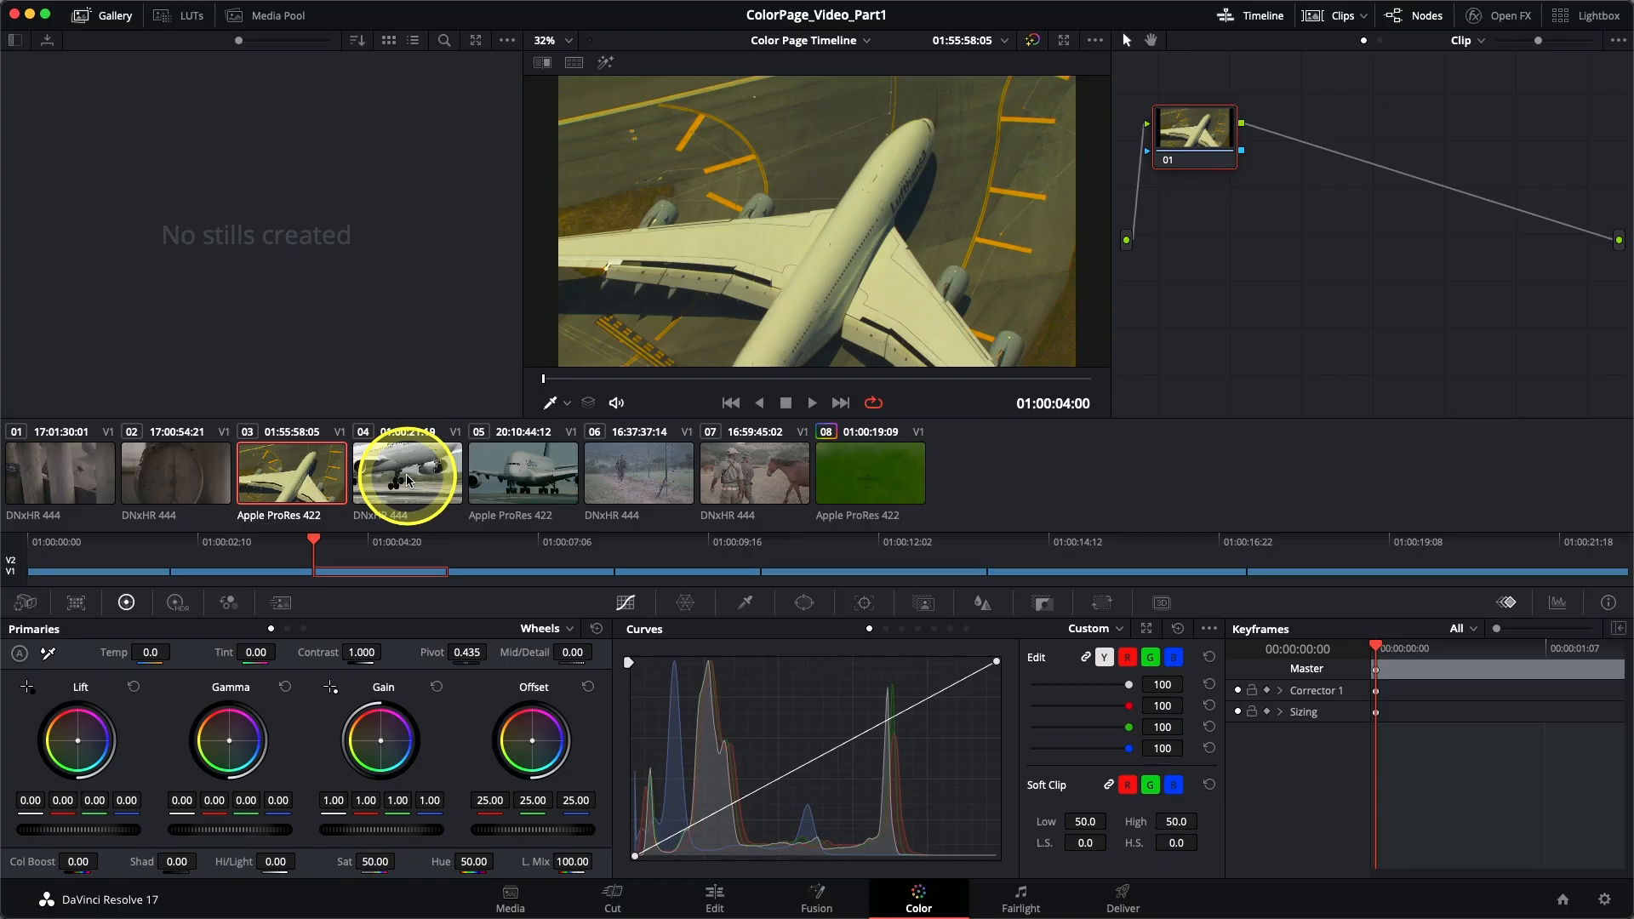
{"action": "left_click", "coordinate": [407, 479]}
{"action": "left_click", "coordinate": [529, 475]}
{"action": "left_click", "coordinate": [637, 479]}
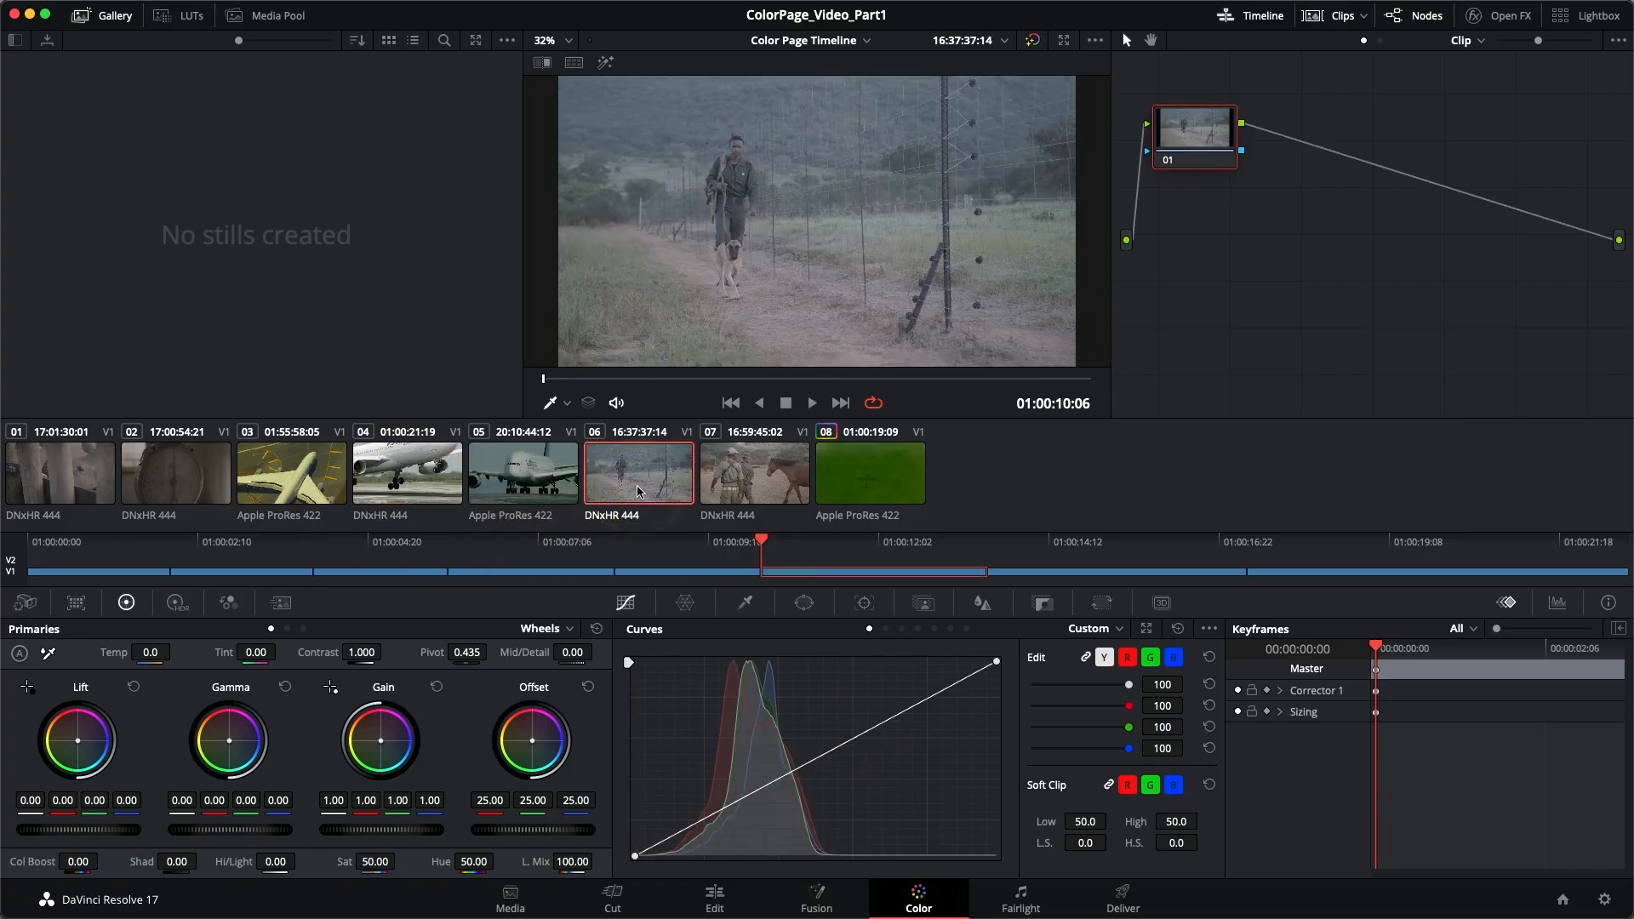
Step backward and forward between neighbouring clips, ending on the Lufthansa airplane clip 05.
{"action": "key", "text": "Up"}
{"action": "key", "text": "Up"}
{"action": "key", "text": "Up"}
{"action": "key", "text": "Up"}
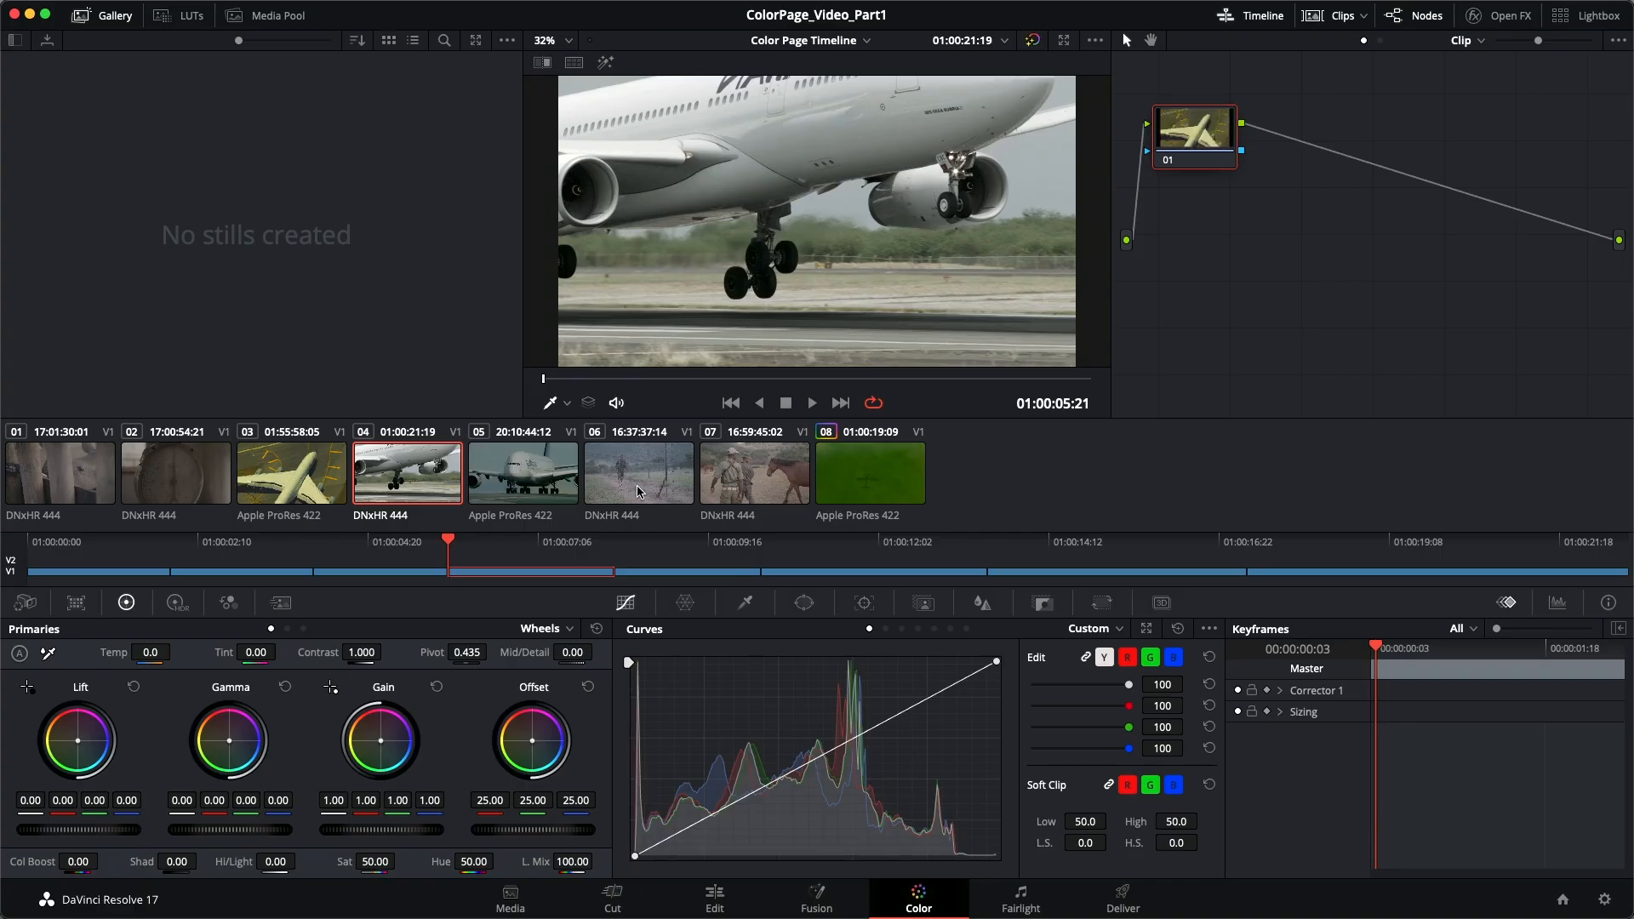
{"action": "key", "text": "Down"}
{"action": "key", "text": "Down"}
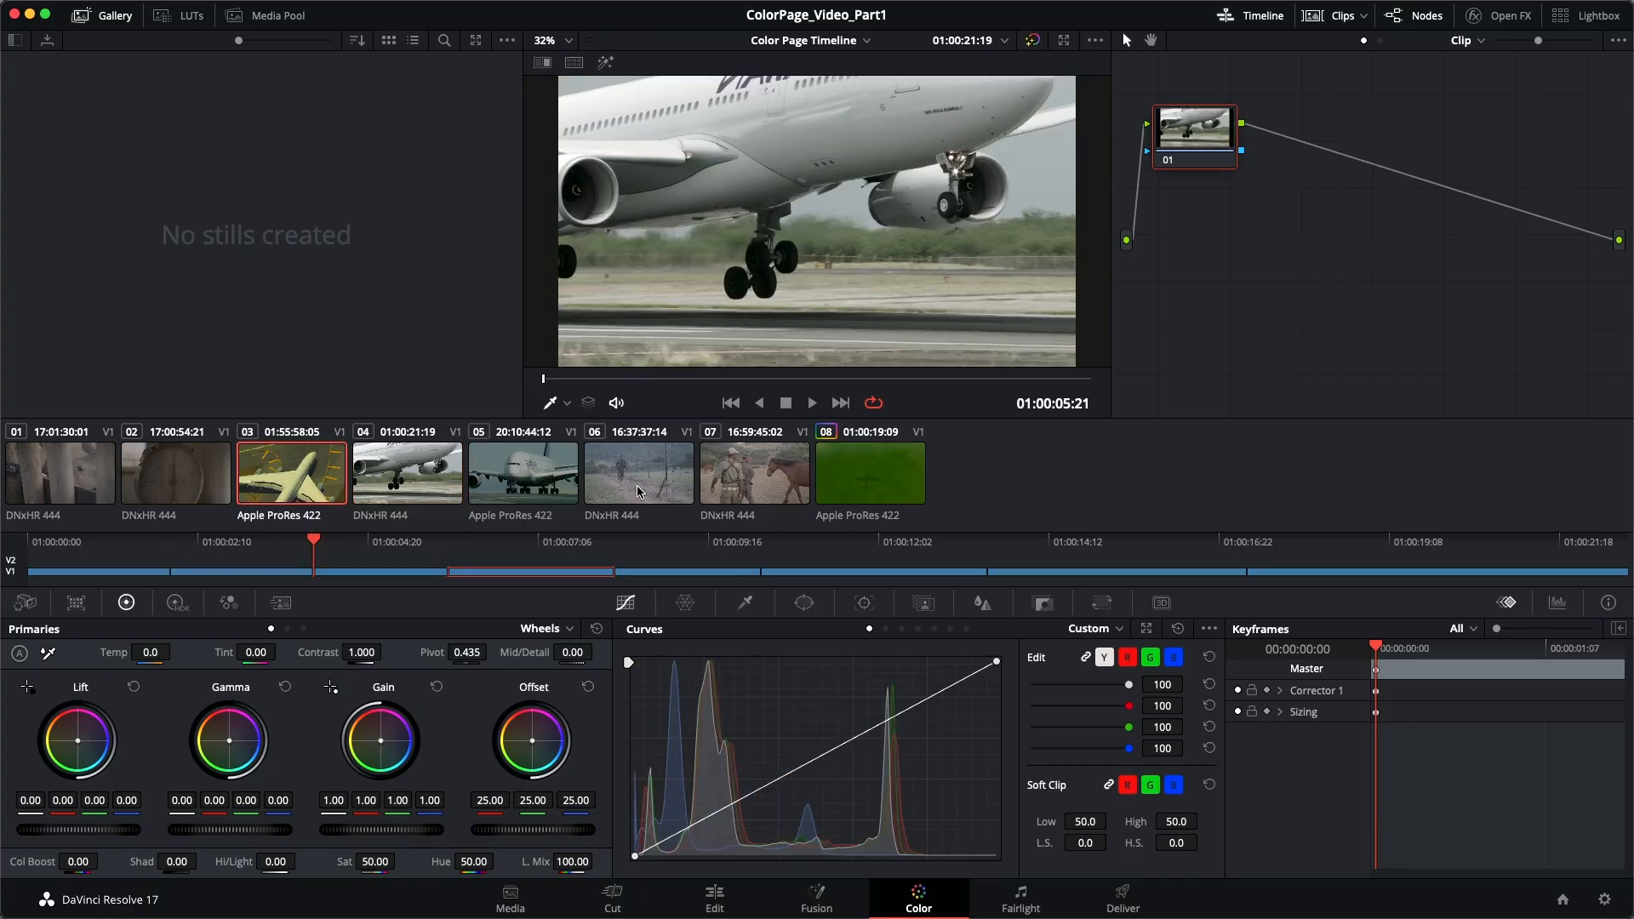
{"action": "key", "text": "Up"}
{"action": "key", "text": "Down"}
{"action": "key", "text": "Down"}
Play clip 05 briefly and step through it frame by frame, backward and forward.
{"action": "key", "text": "space"}
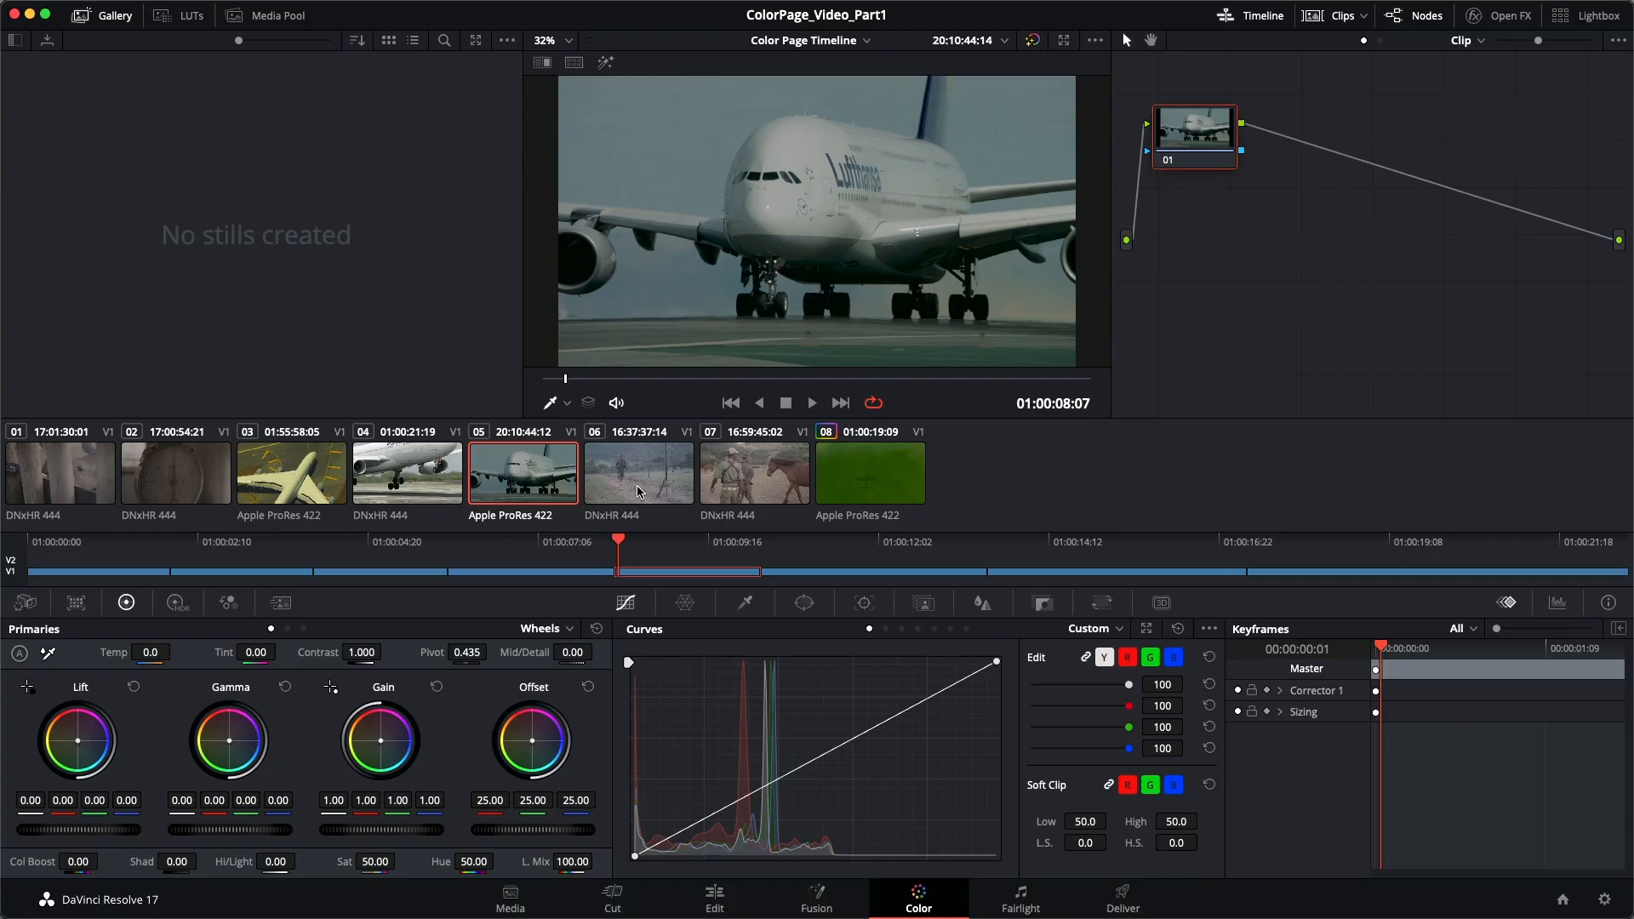
{"action": "key", "text": "Left"}
{"action": "key", "text": "Left"}
{"action": "key", "text": "Left"}
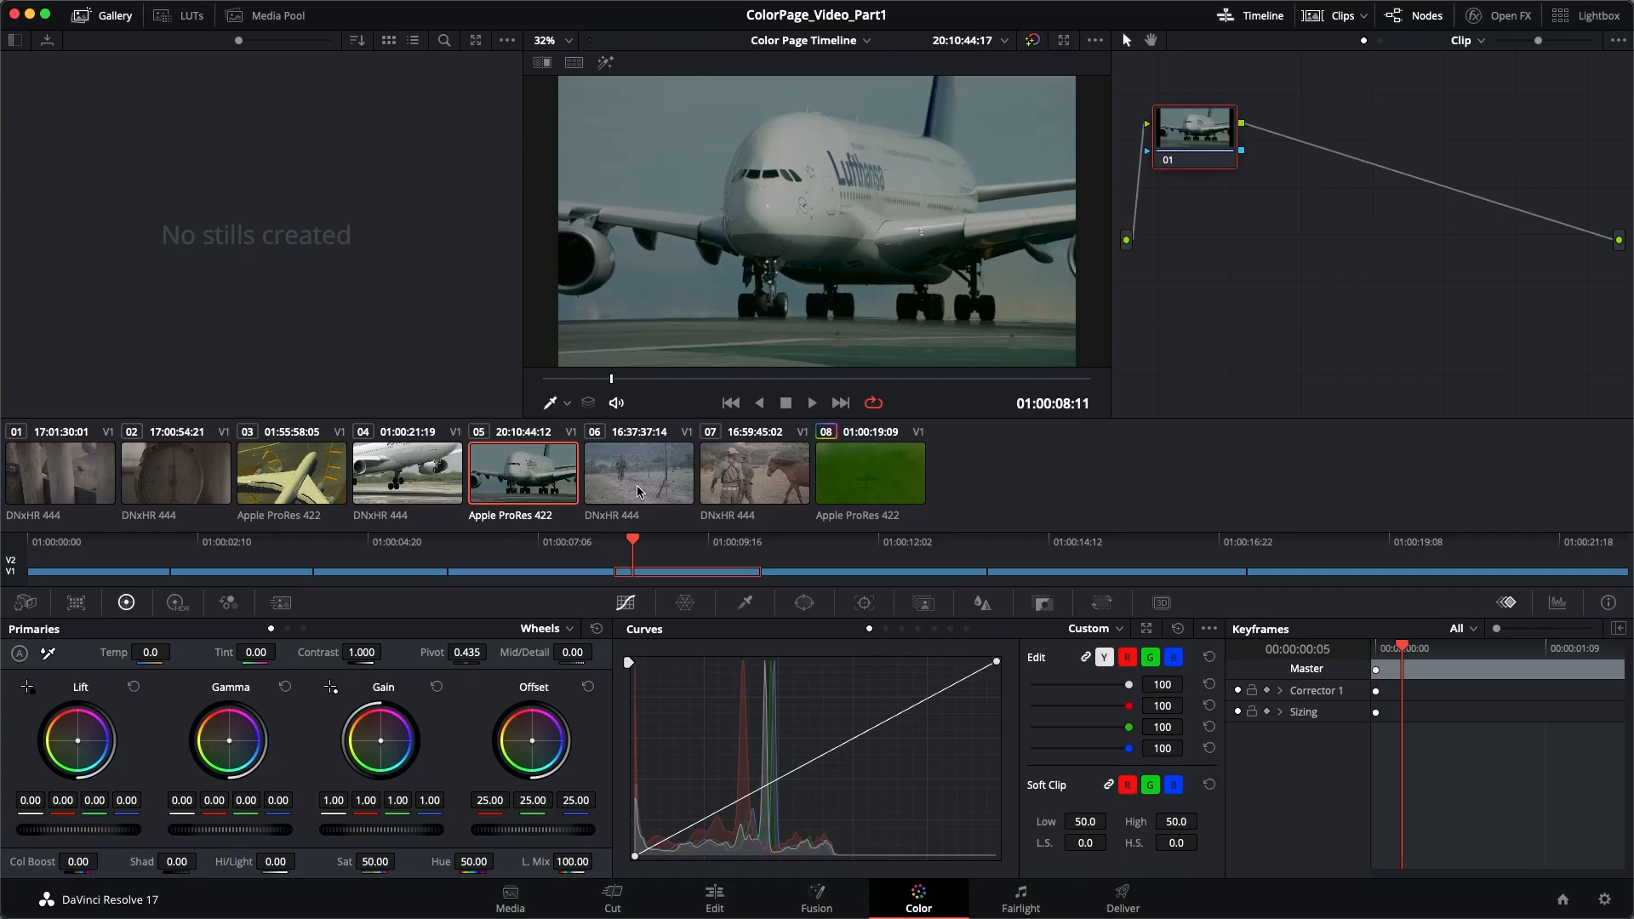
{"action": "key", "text": "Right"}
{"action": "key", "text": "Right"}
{"action": "key", "text": "Right"}
{"action": "key", "text": "Right"}
{"action": "key", "text": "Right"}
{"action": "key", "text": "Right"}
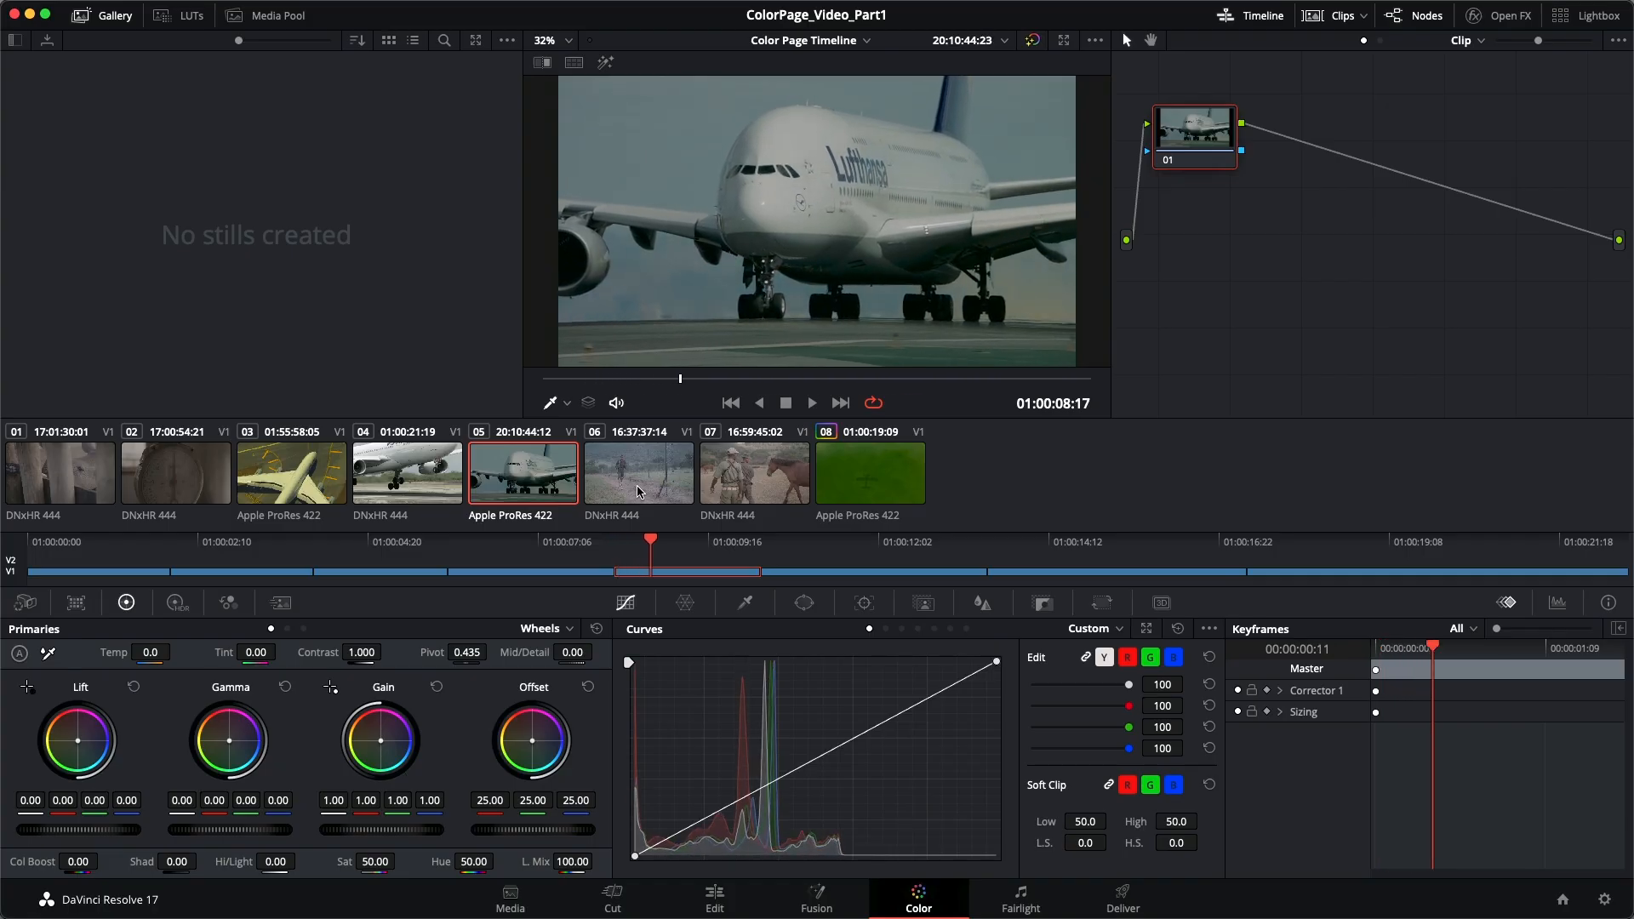
Return to clip 02, the weighing scale shot, and scrub the playhead to 01:00:03:12.
{"action": "key", "text": "Up"}
{"action": "key", "text": "Up"}
{"action": "key", "text": "Up"}
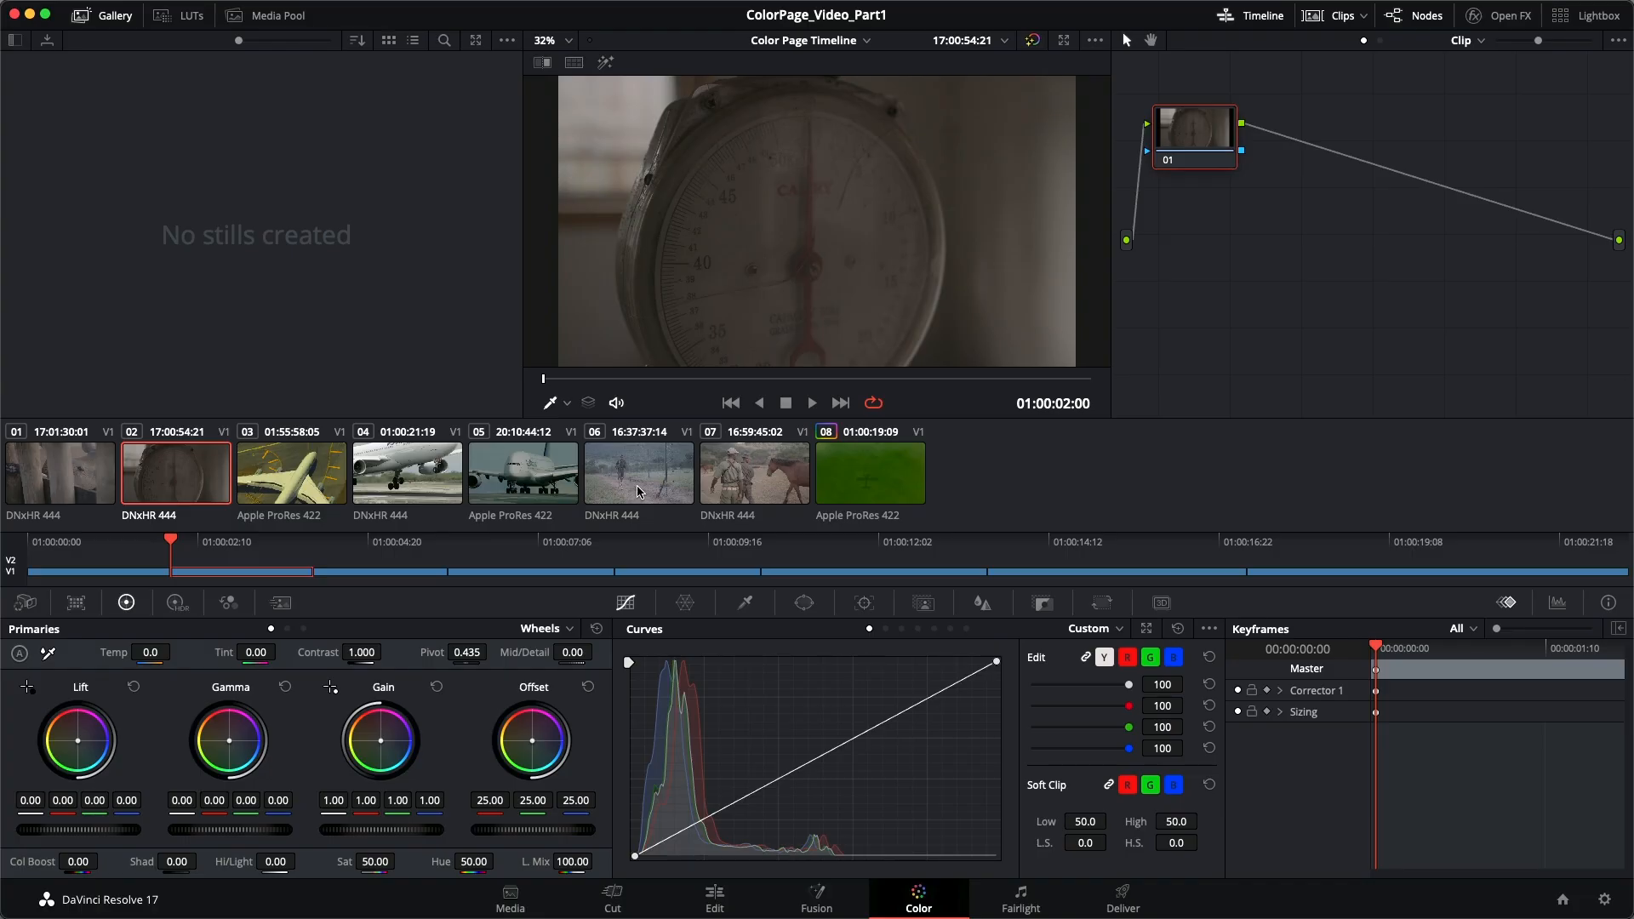
{"action": "left_click", "coordinate": [169, 543]}
{"action": "left_click_drag", "start_coordinate": [168, 545], "coordinate": [280, 522]}
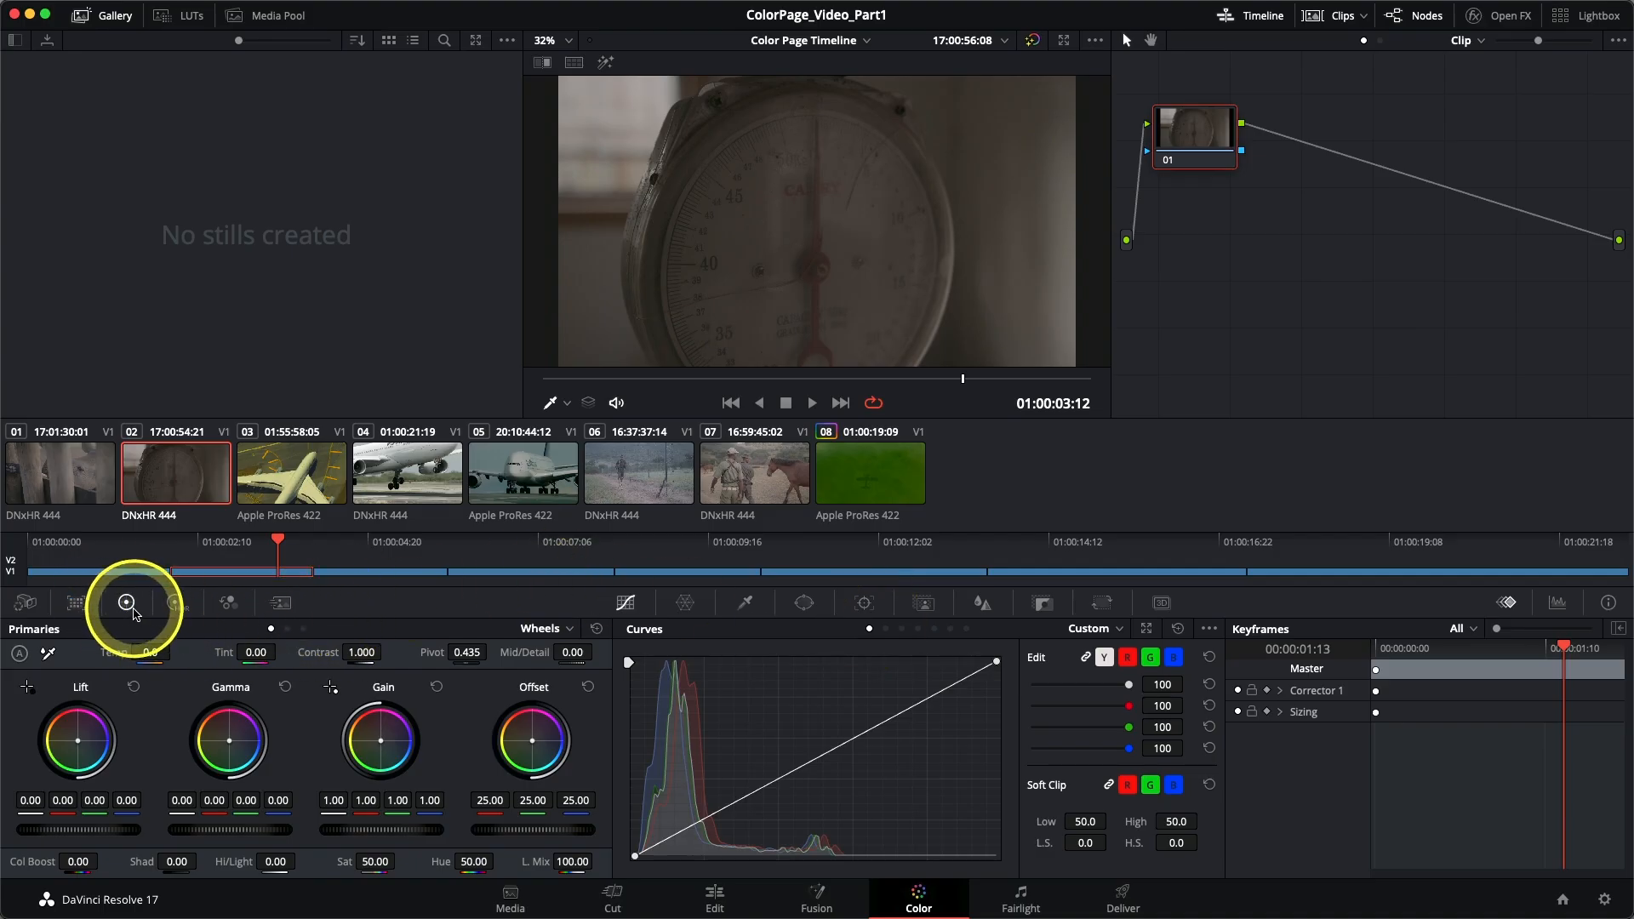
View the Color Match, Camera Raw and Motion Effects palettes, ending on the Primaries color wheels.
{"action": "left_click", "coordinate": [75, 601]}
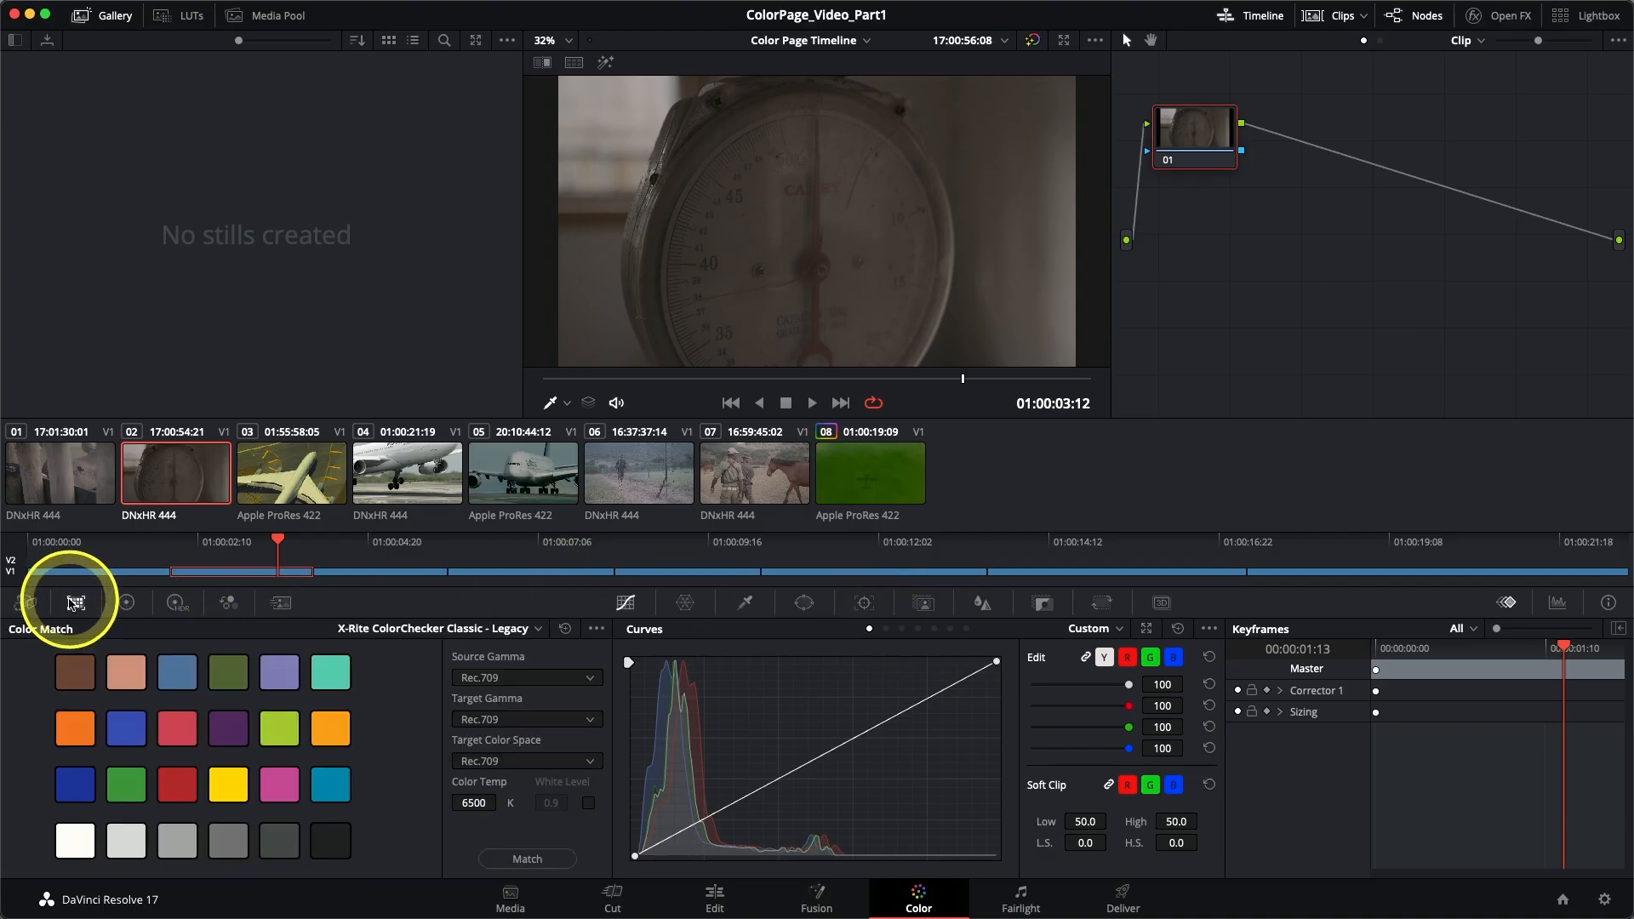
{"action": "left_click", "coordinate": [26, 602]}
{"action": "left_click", "coordinate": [126, 602]}
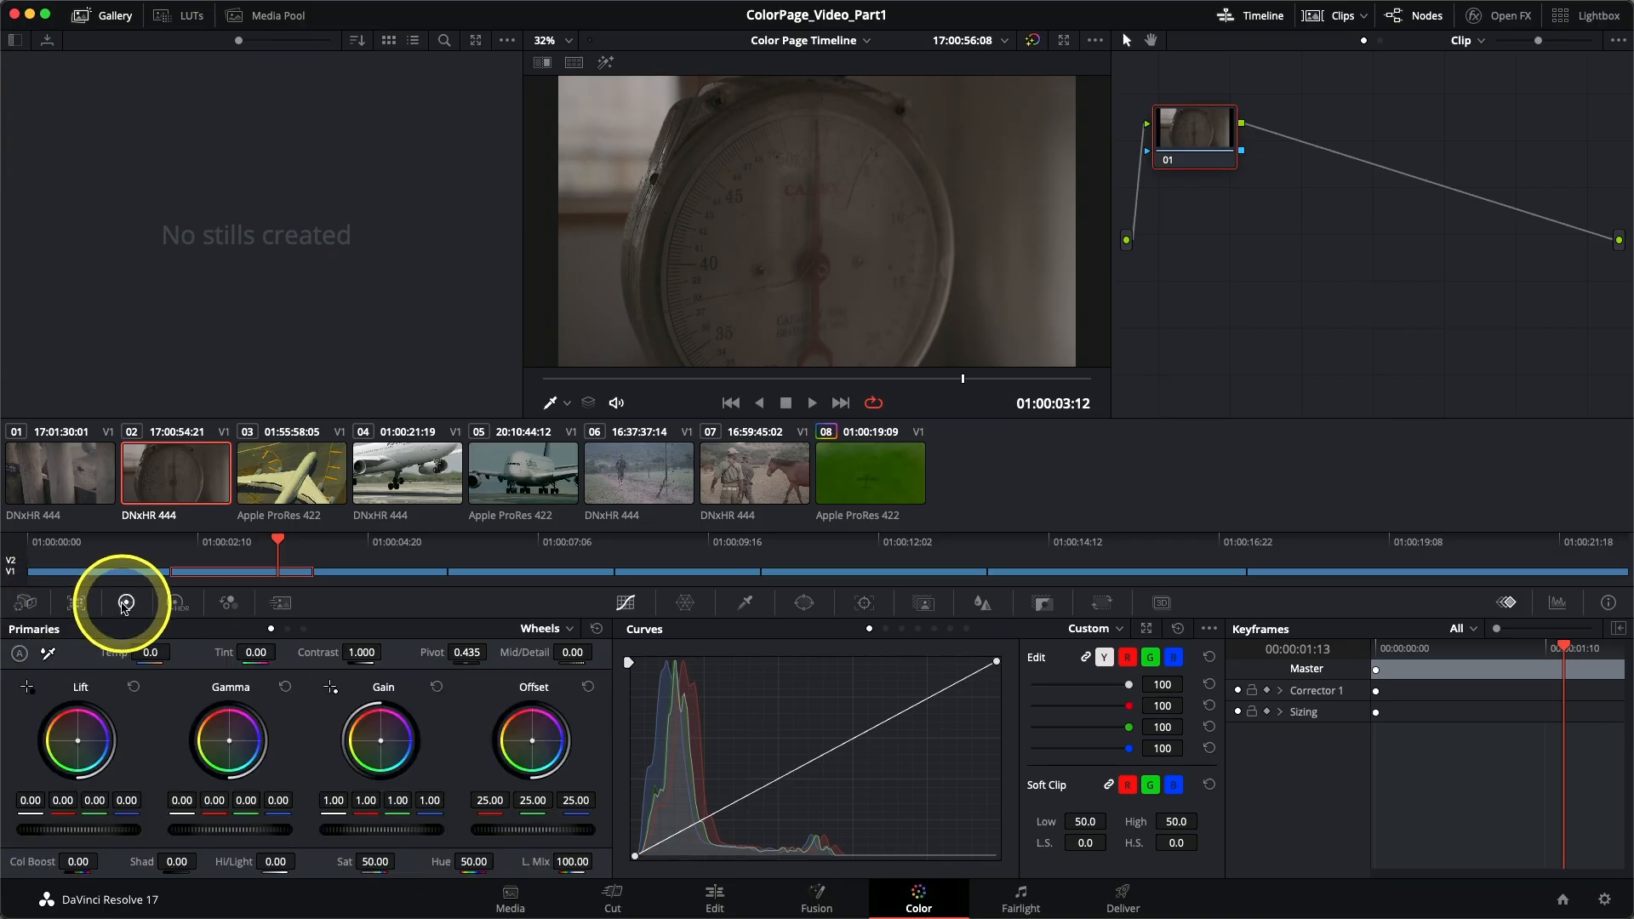
{"action": "left_click", "coordinate": [276, 603]}
{"action": "left_click", "coordinate": [135, 610]}
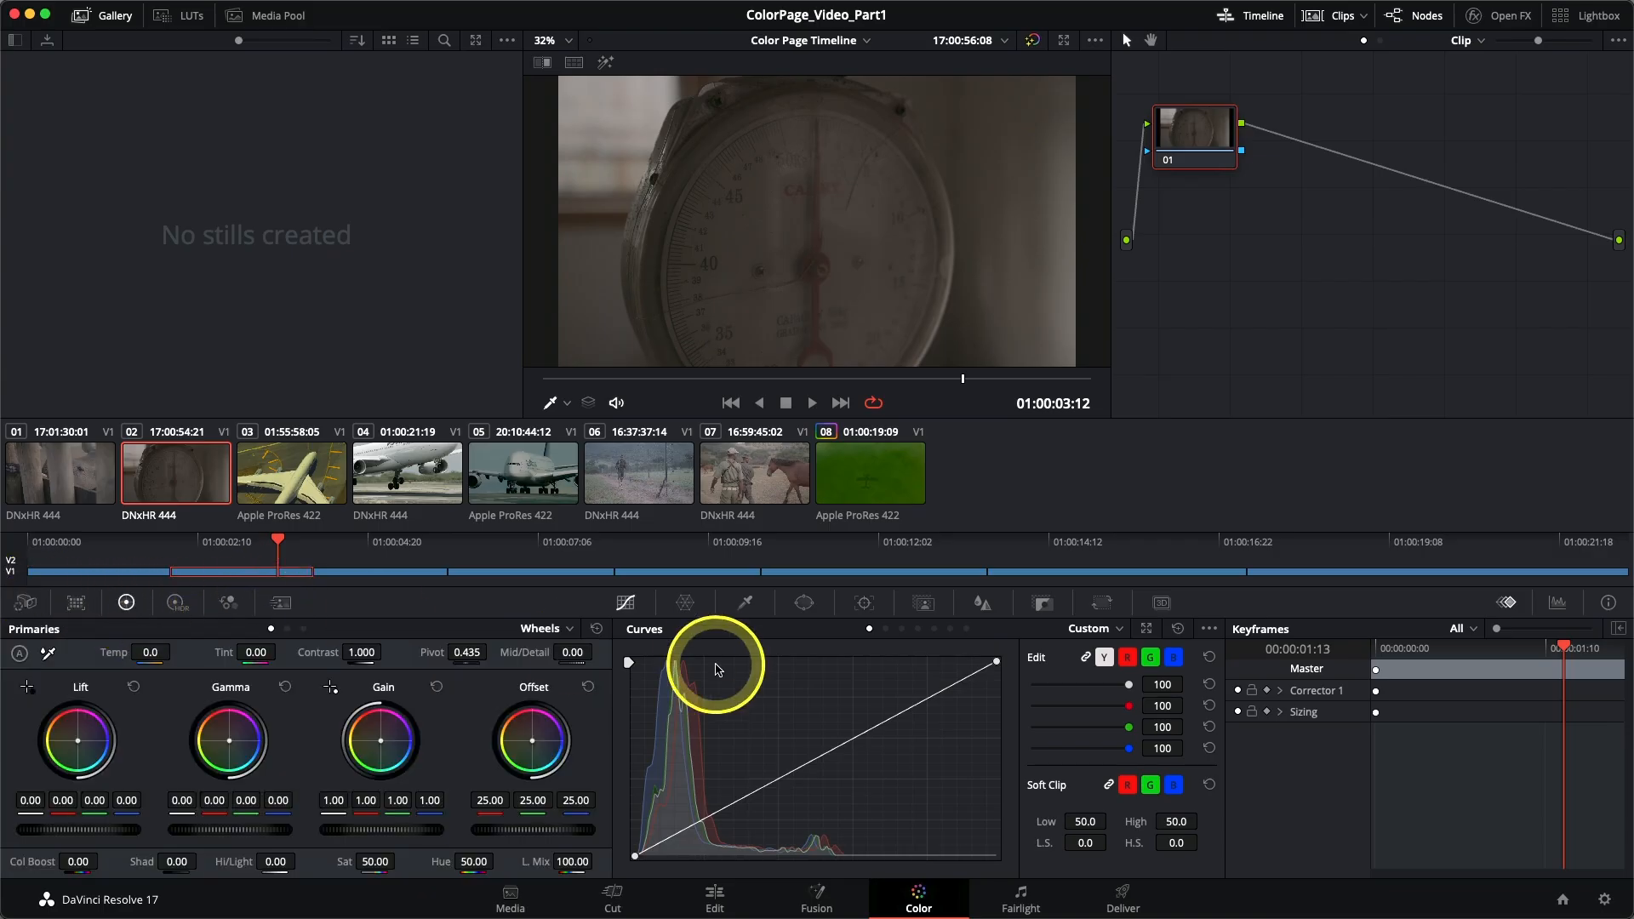
View the Color Warper and return to Curves, and show the Scopes in place of the Keyframes.
{"action": "left_click", "coordinate": [691, 606]}
{"action": "left_click", "coordinate": [634, 609]}
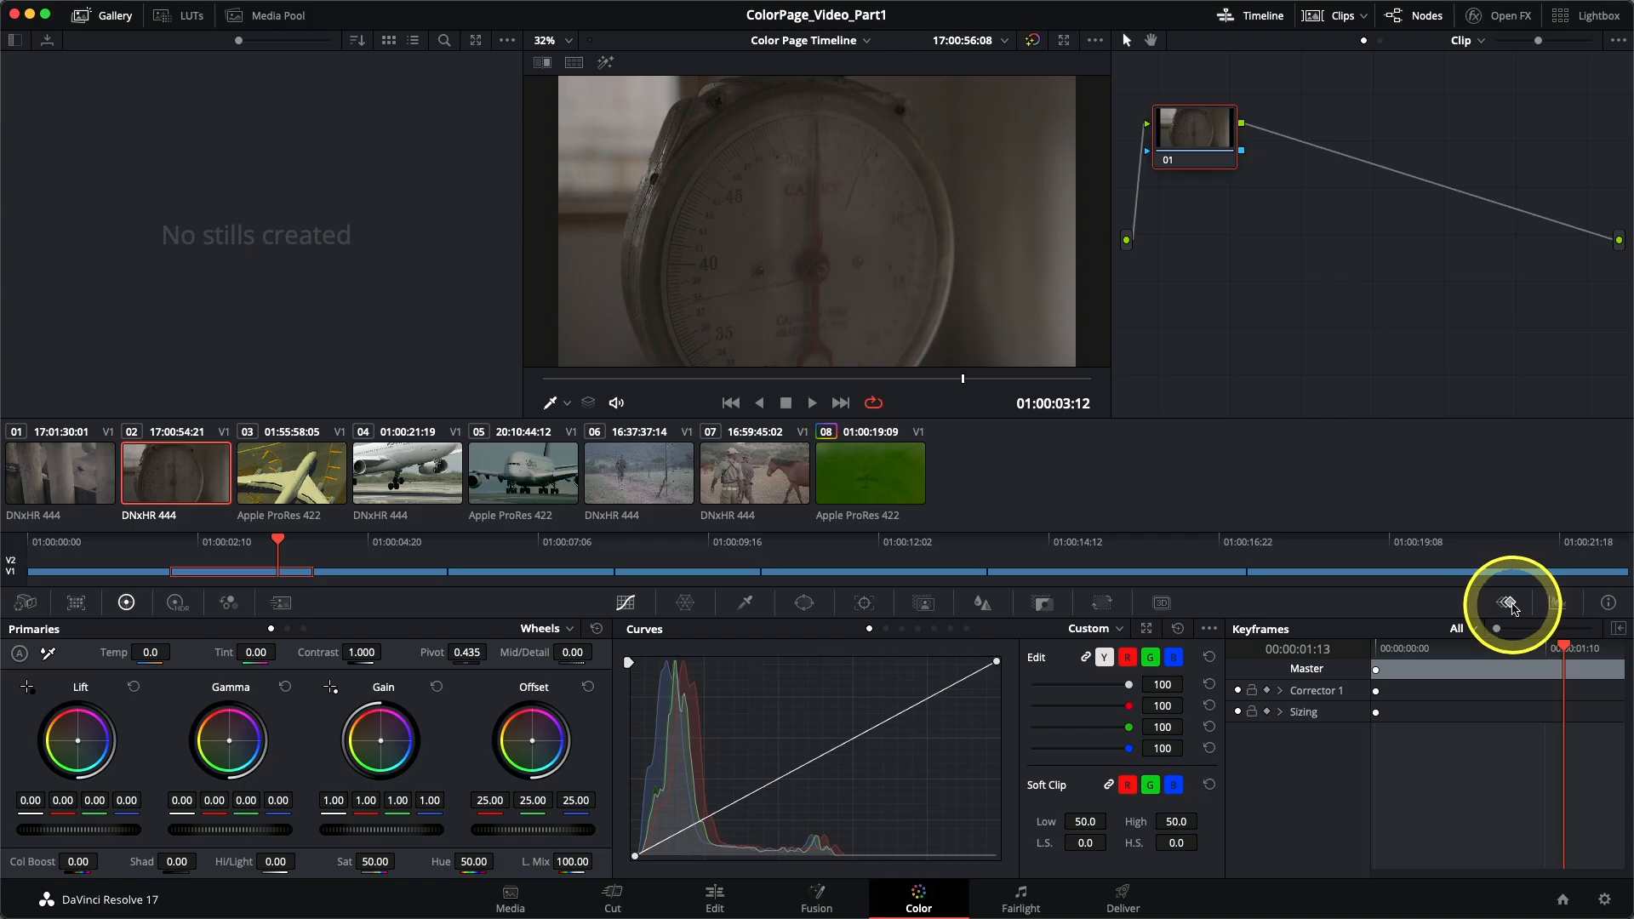
{"action": "left_click", "coordinate": [1556, 602]}
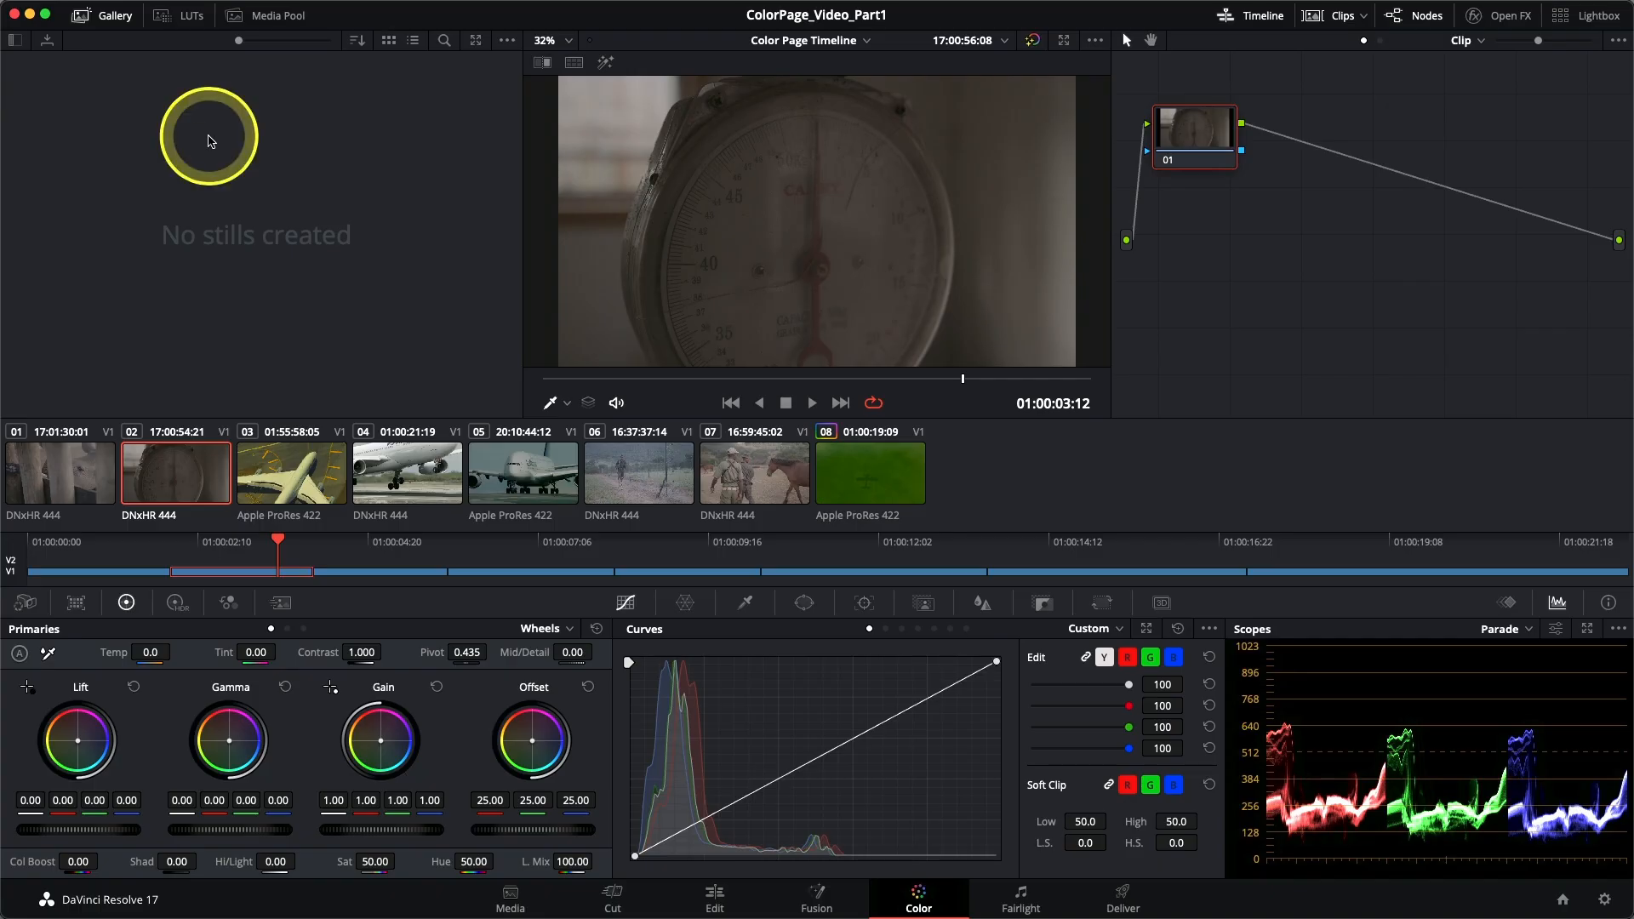
Browse the ACES, Arri, Astrodesign and Blackmagic Design LUT folders and return to the Gallery.
{"action": "left_click", "coordinate": [185, 19]}
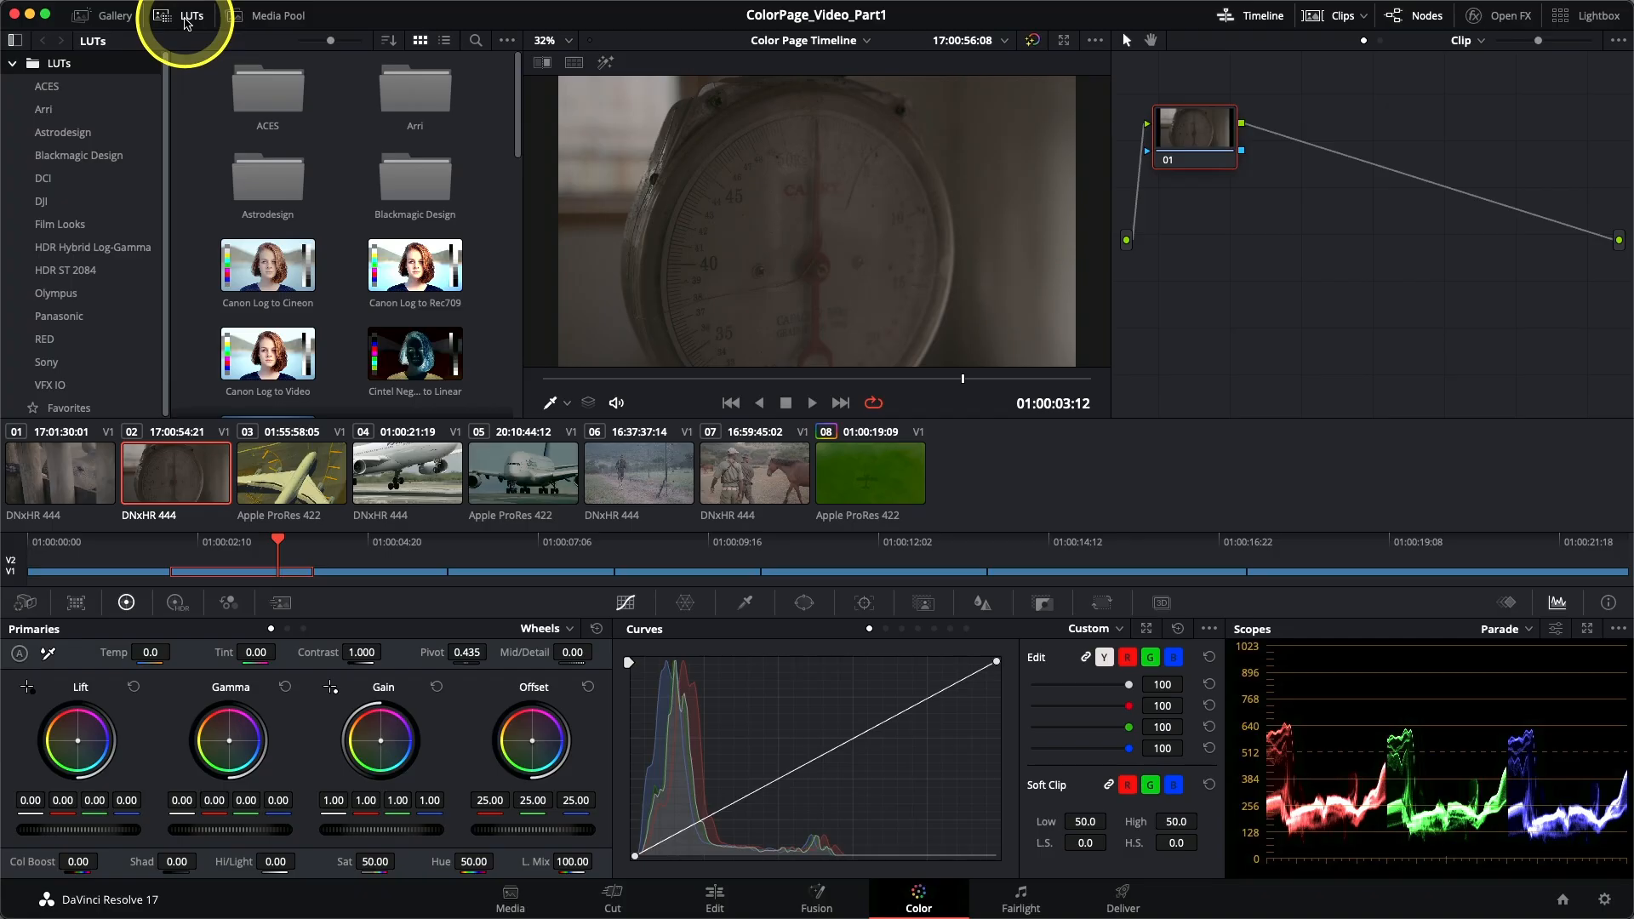
{"action": "left_click", "coordinate": [48, 89]}
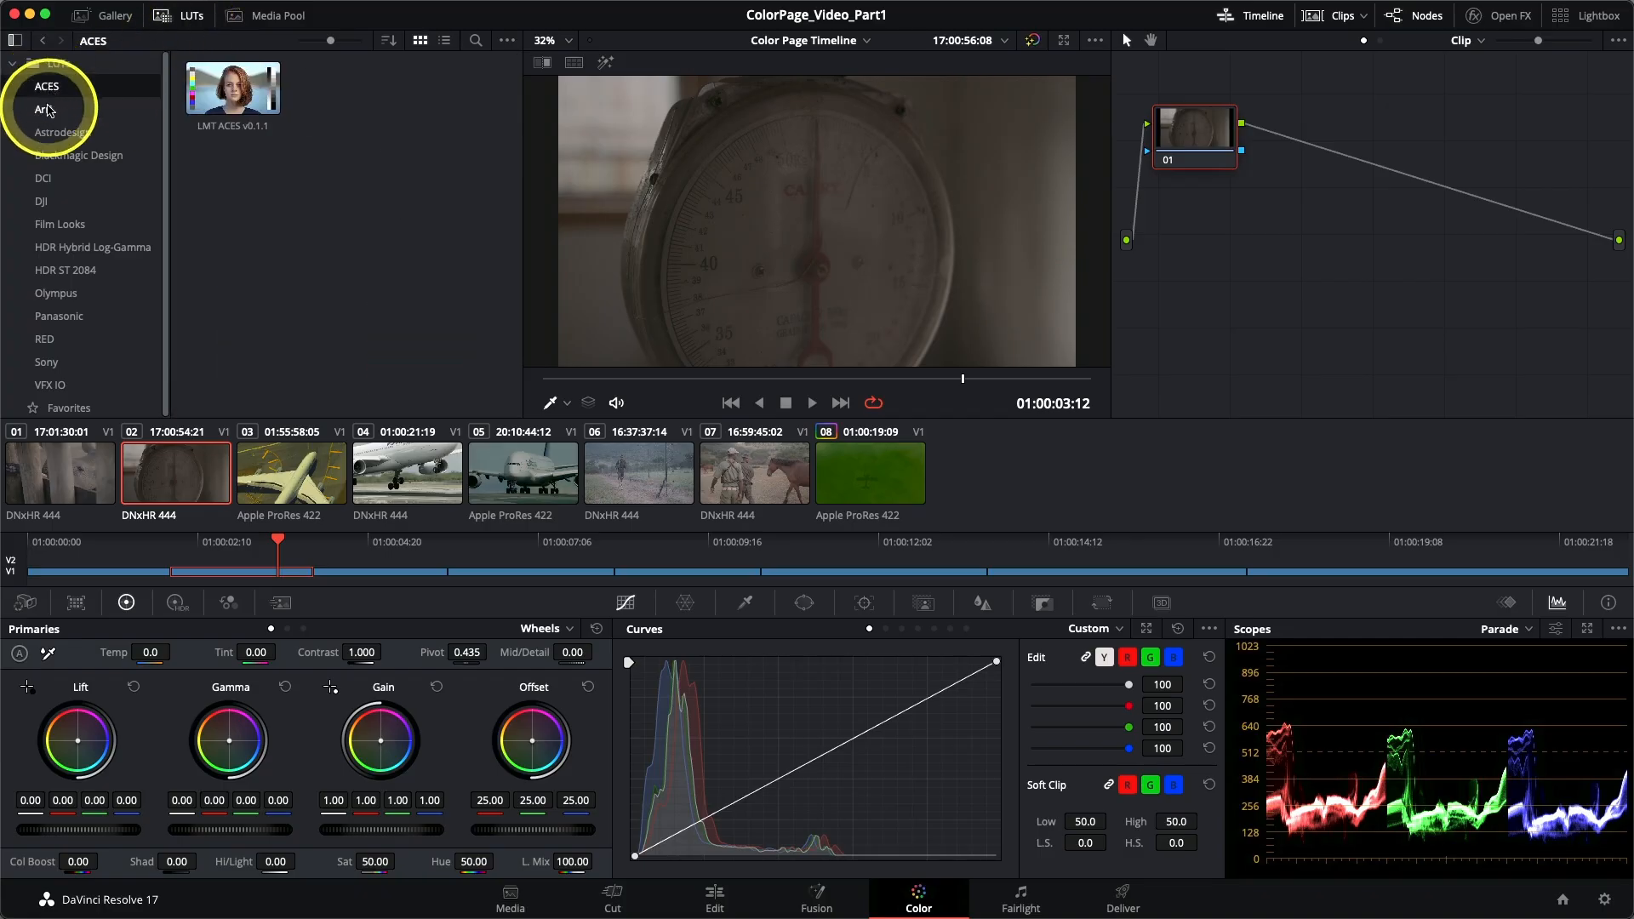
{"action": "left_click", "coordinate": [43, 109]}
{"action": "left_click", "coordinate": [62, 132]}
{"action": "left_click", "coordinate": [61, 158]}
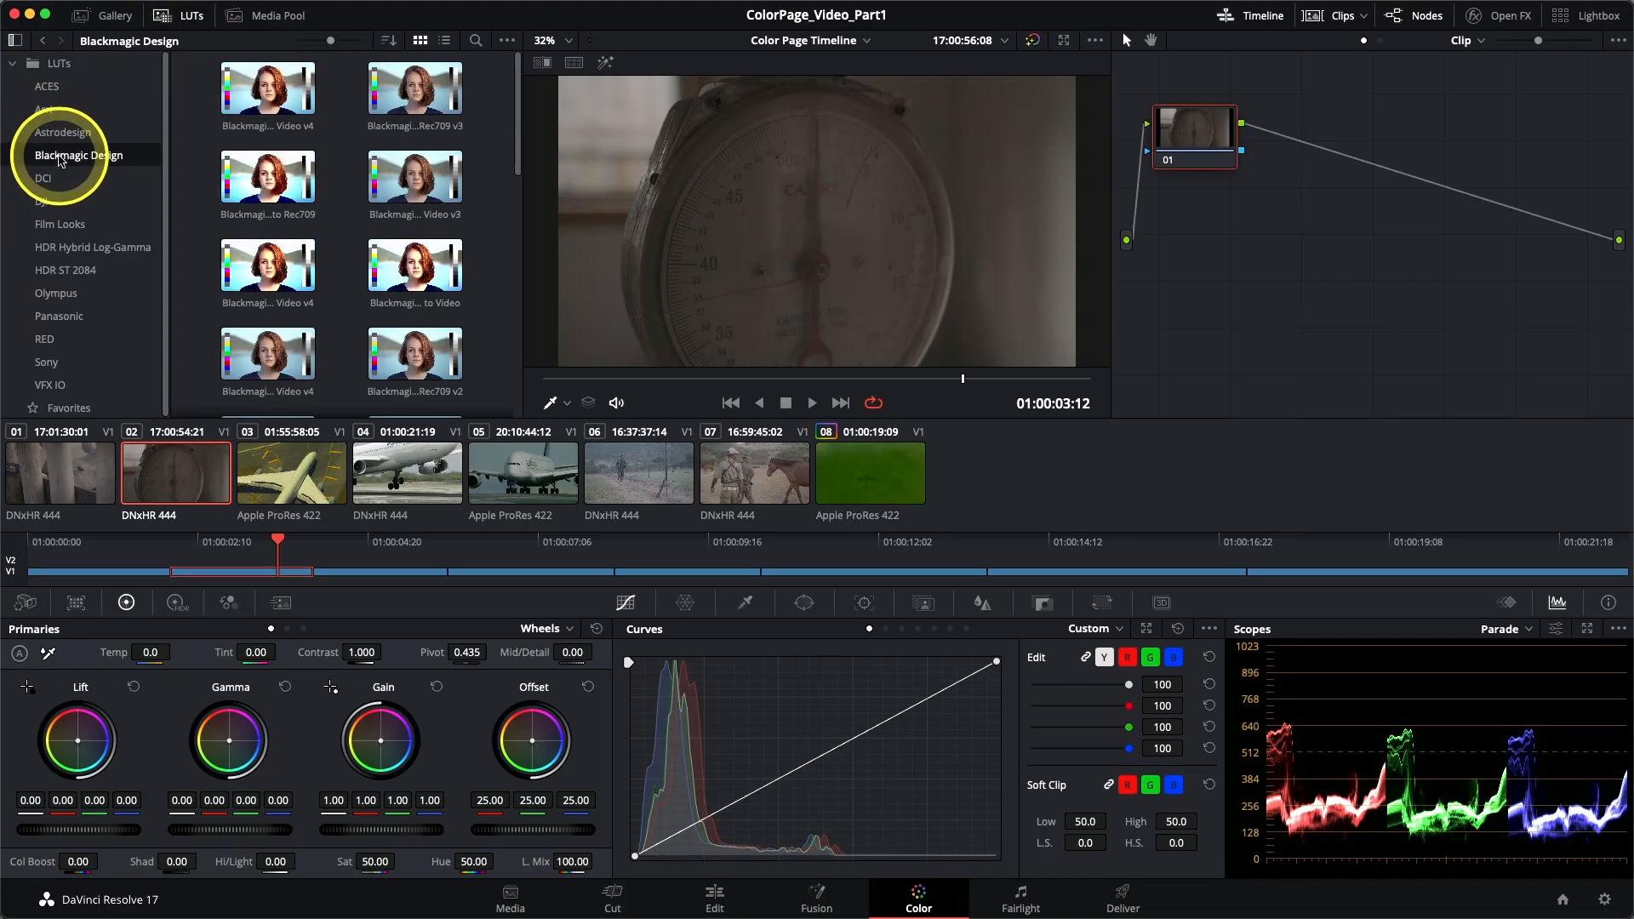
{"action": "left_click", "coordinate": [116, 17]}
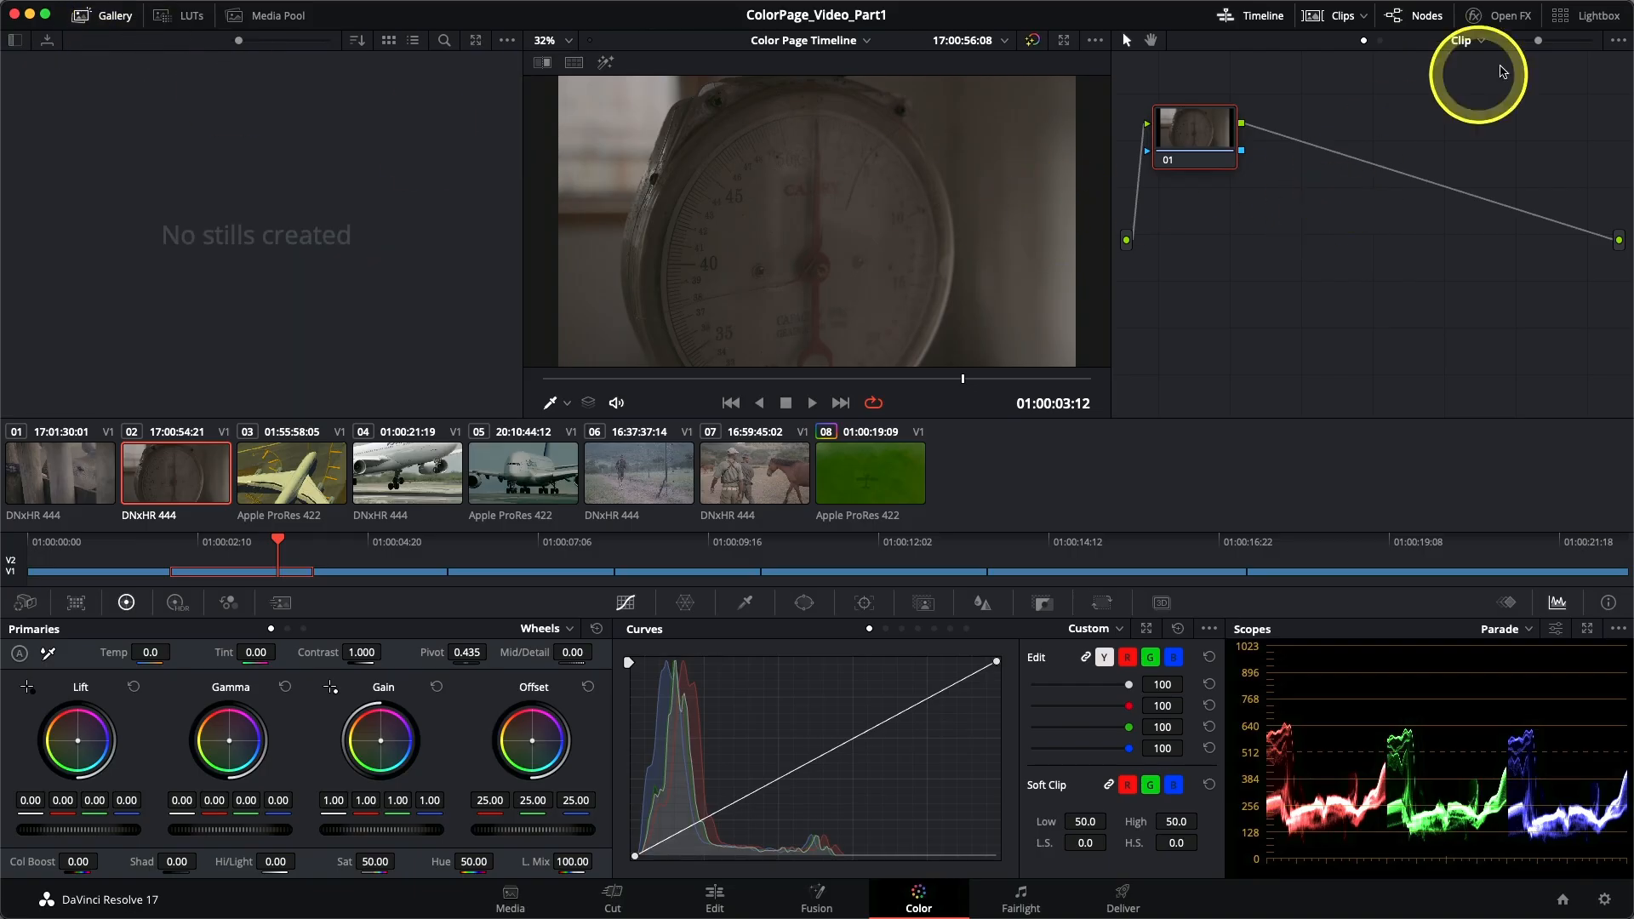
Show and hide the Open FX library, and resize the viewer against the node editor and Gallery.
{"action": "left_click", "coordinate": [1500, 17]}
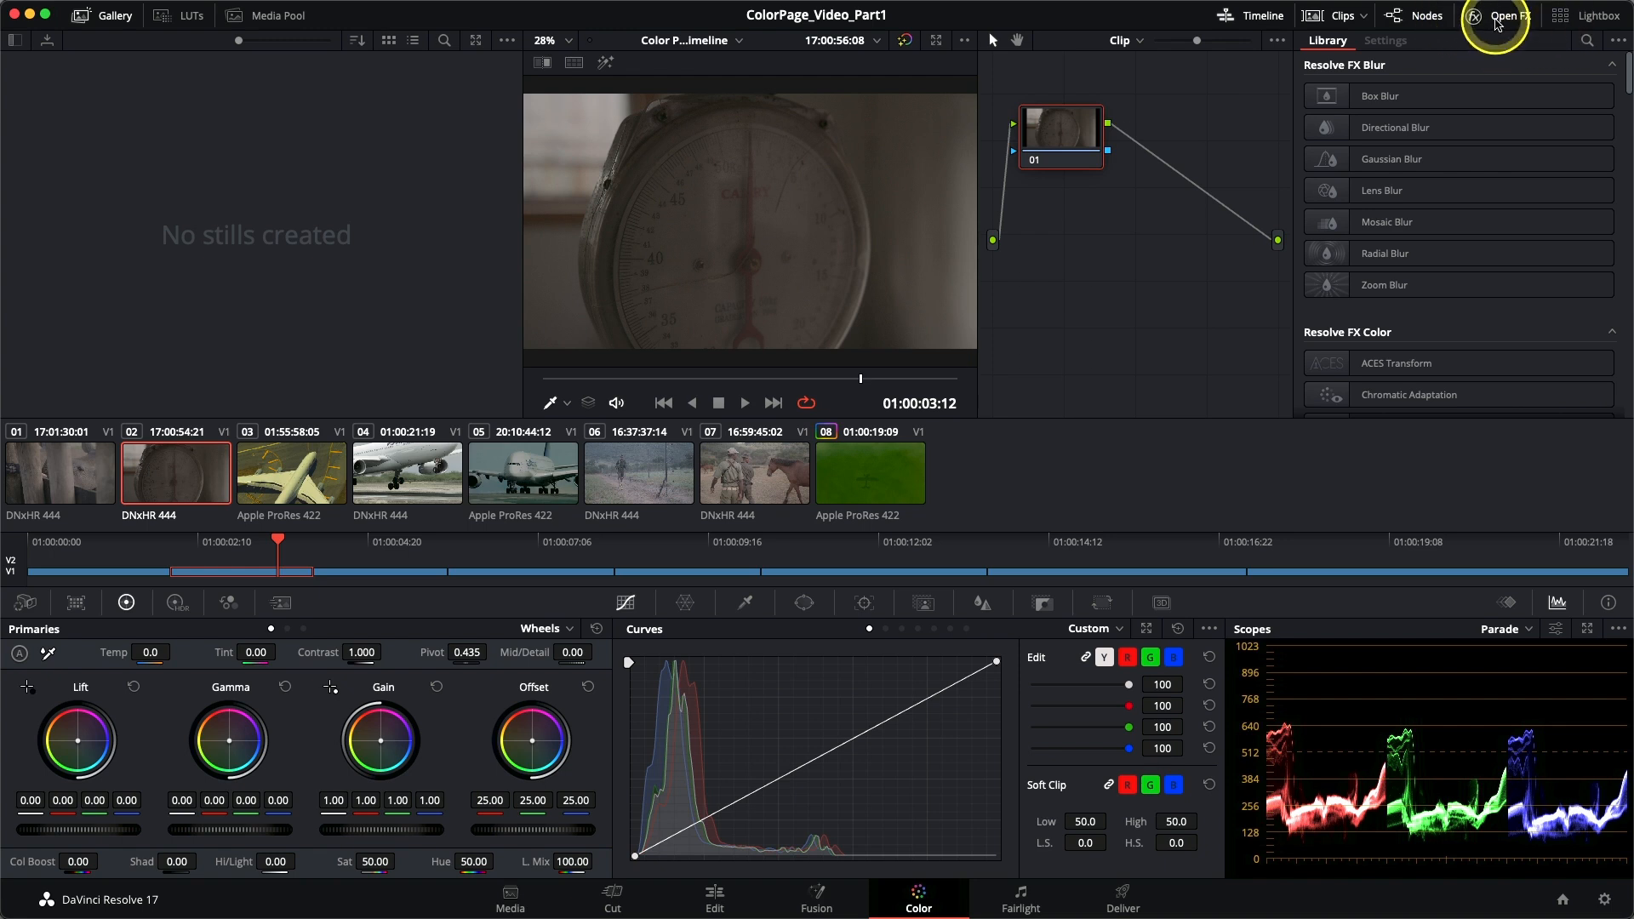
{"action": "left_click", "coordinate": [1498, 19]}
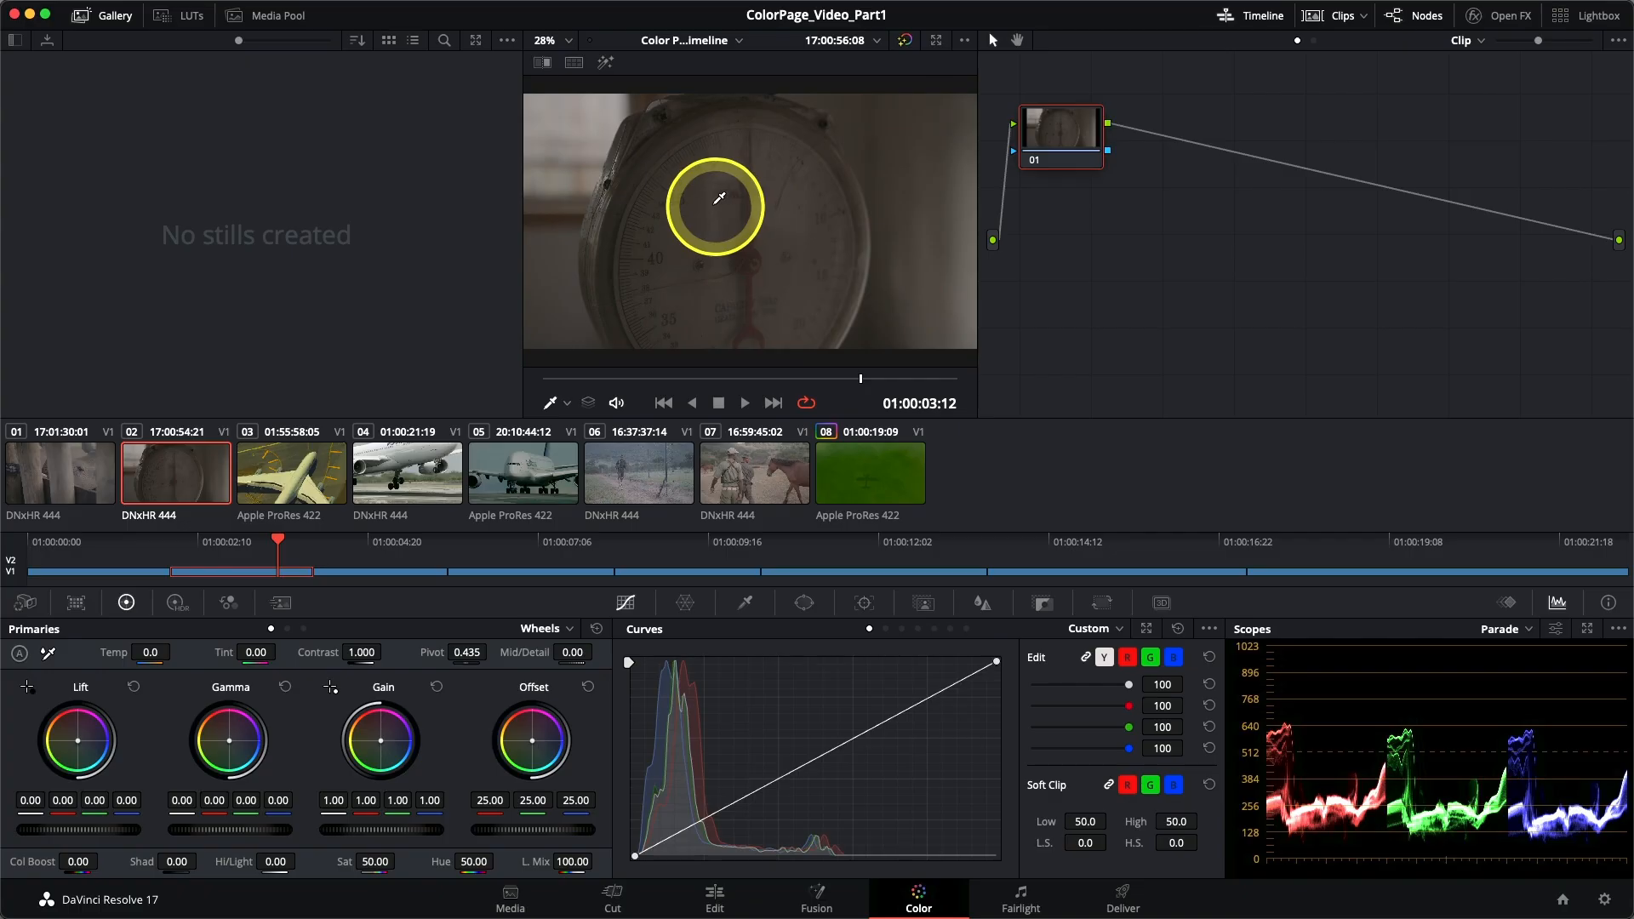
{"action": "left_click_drag", "start_coordinate": [982, 305], "coordinate": [1160, 263]}
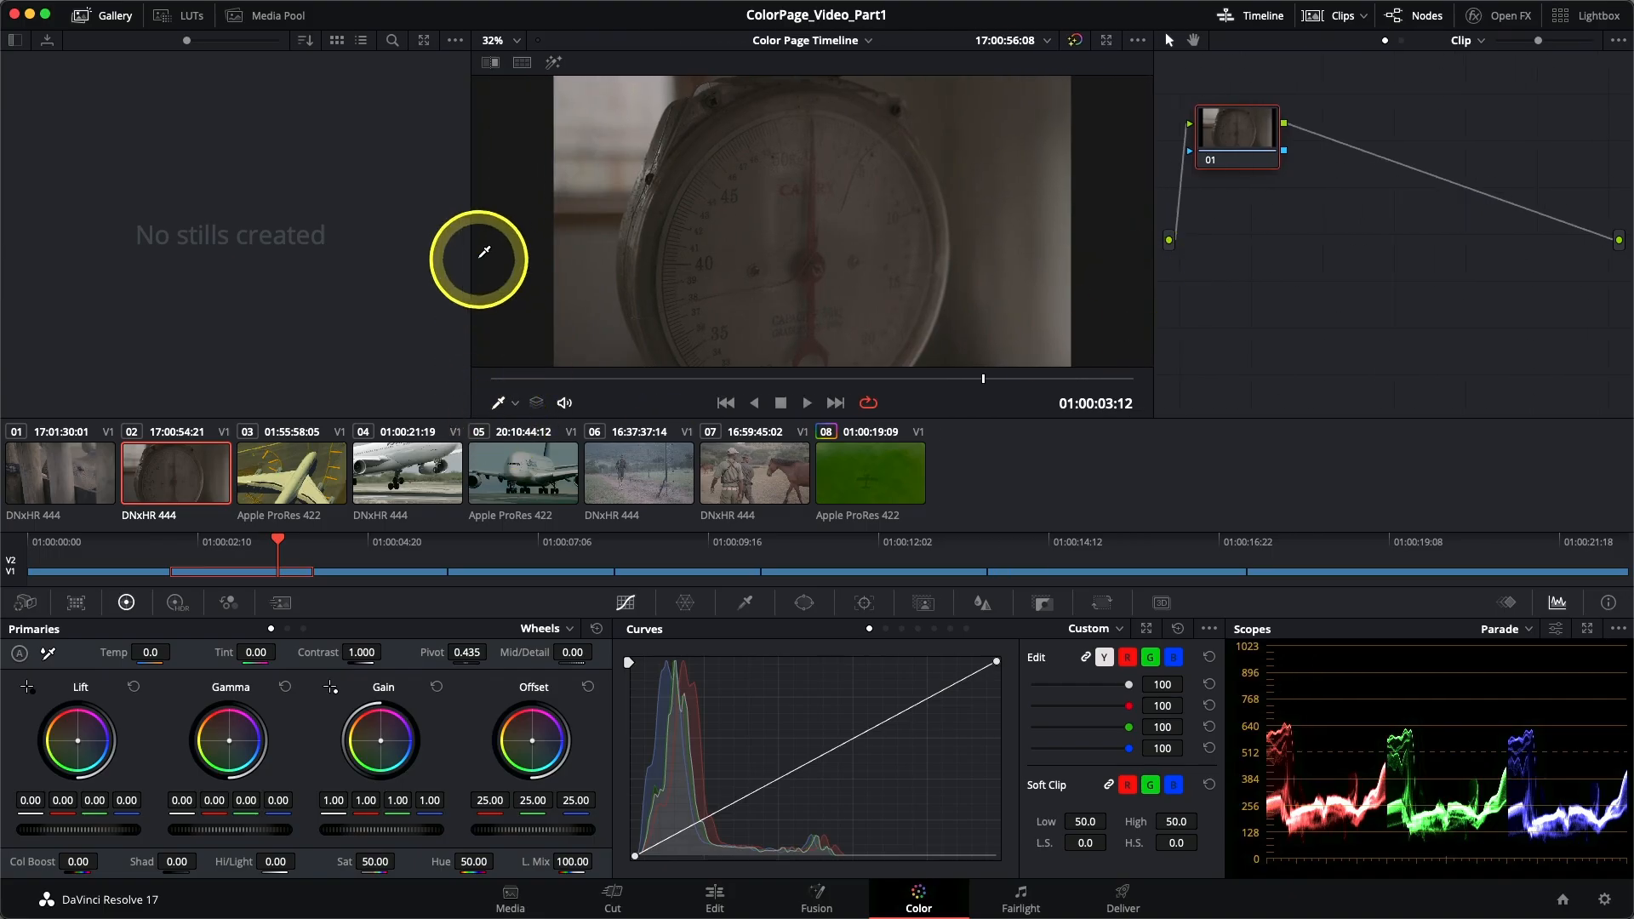
{"action": "left_click_drag", "start_coordinate": [469, 263], "coordinate": [542, 263]}
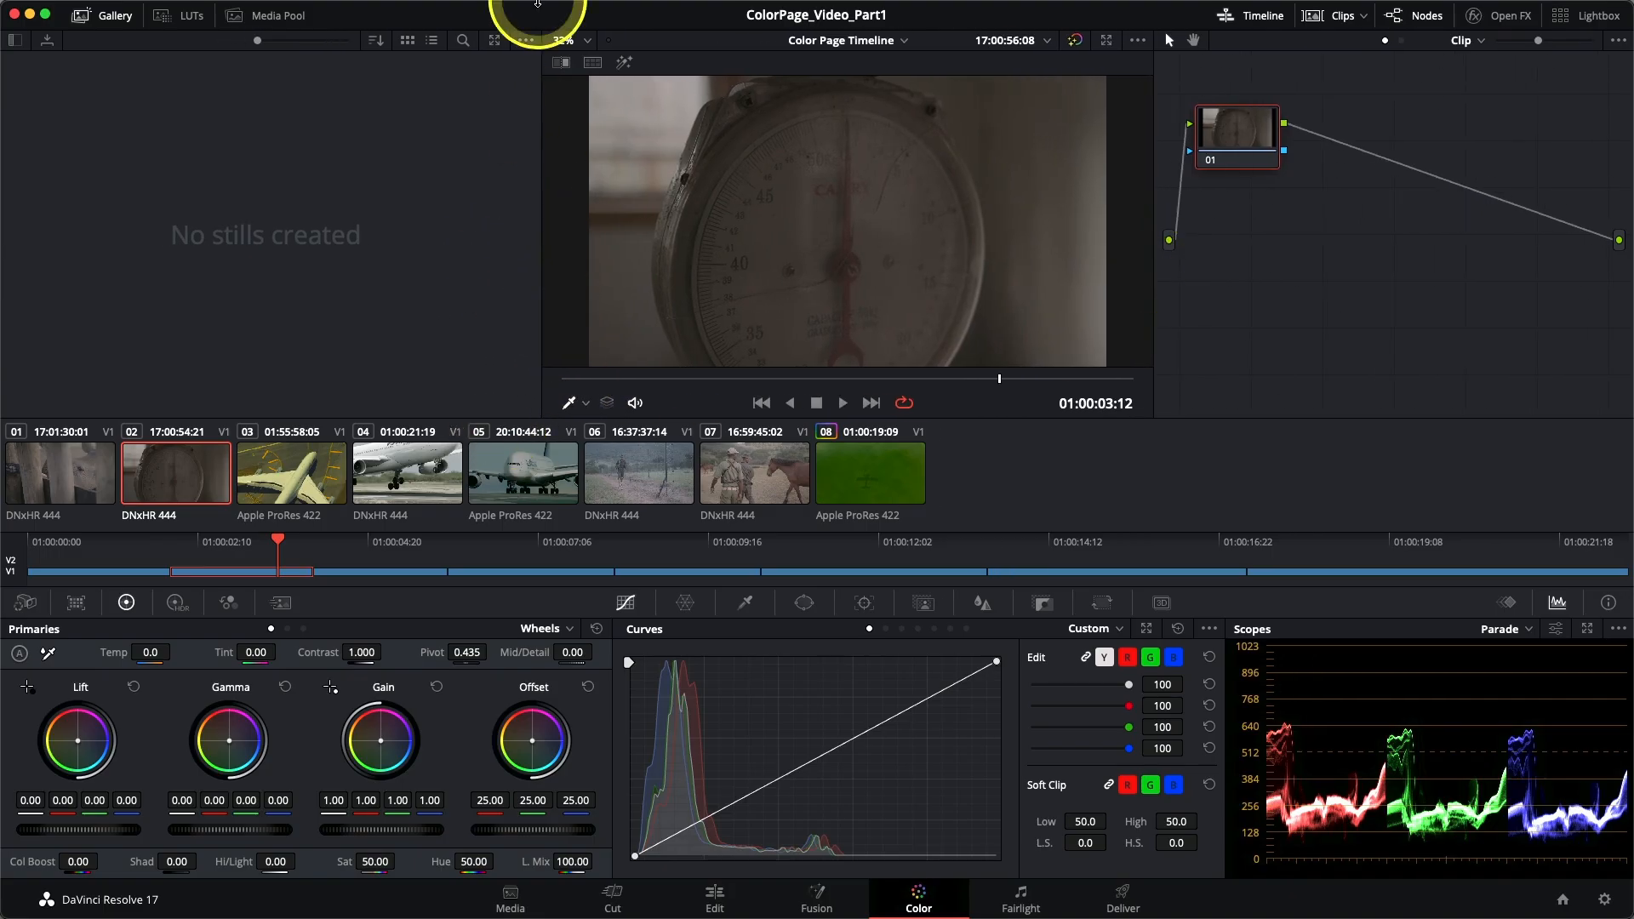
Restore the default panel sizes and palettes by resetting the interface layout.
{"action": "mouse_move", "coordinate": [548, 3]}
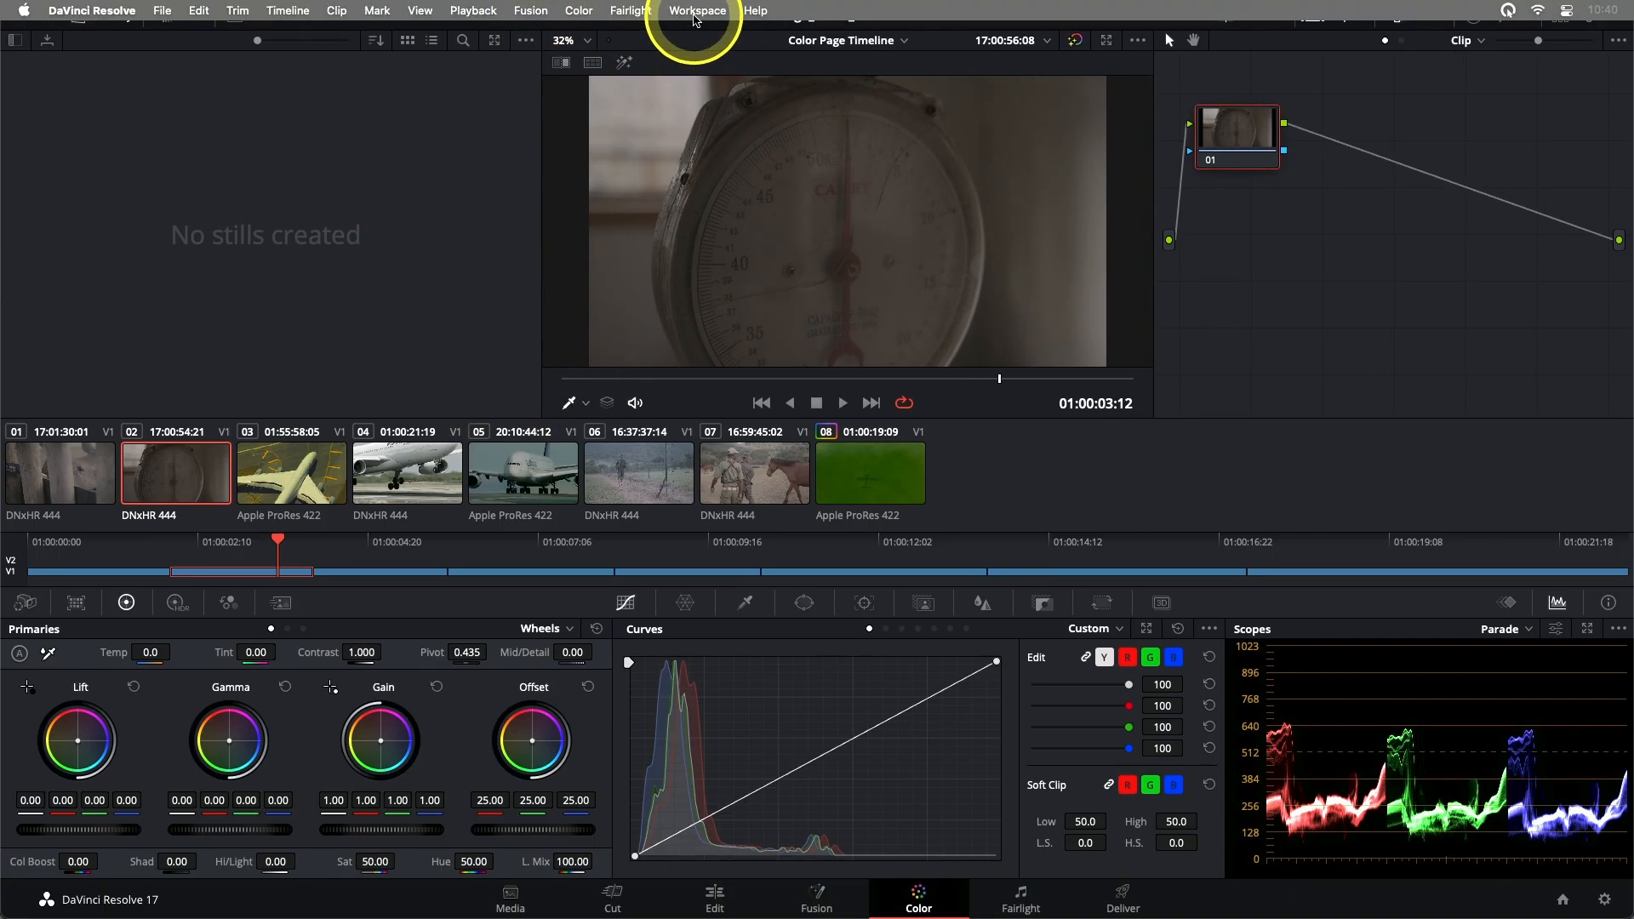
{"action": "left_click", "coordinate": [696, 12]}
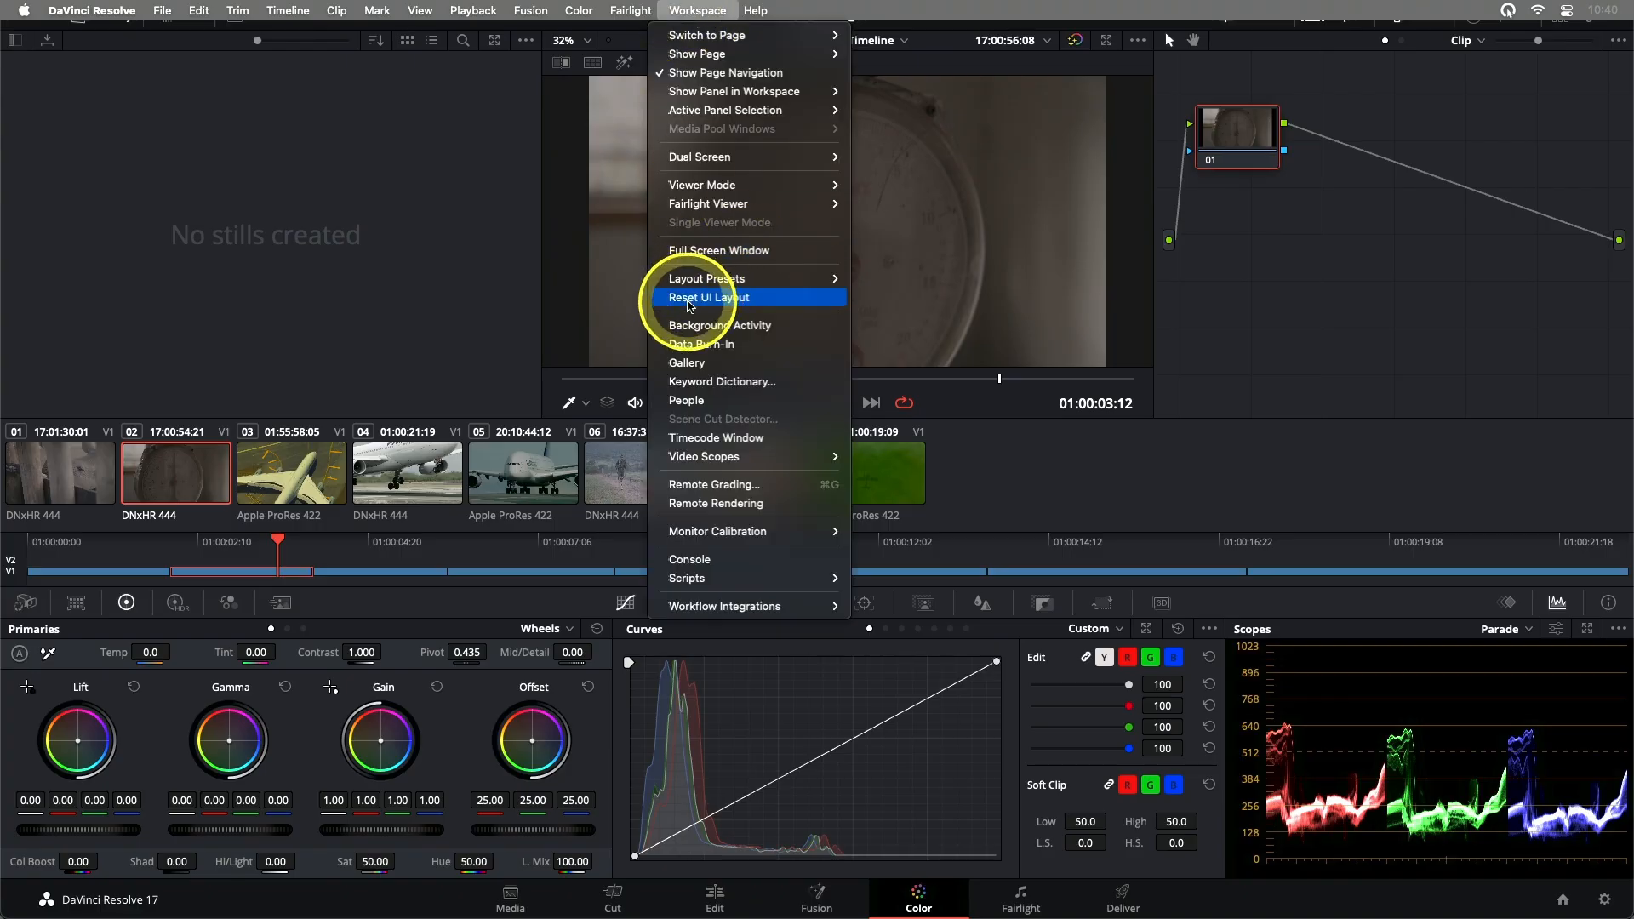
{"action": "left_click", "coordinate": [687, 300]}
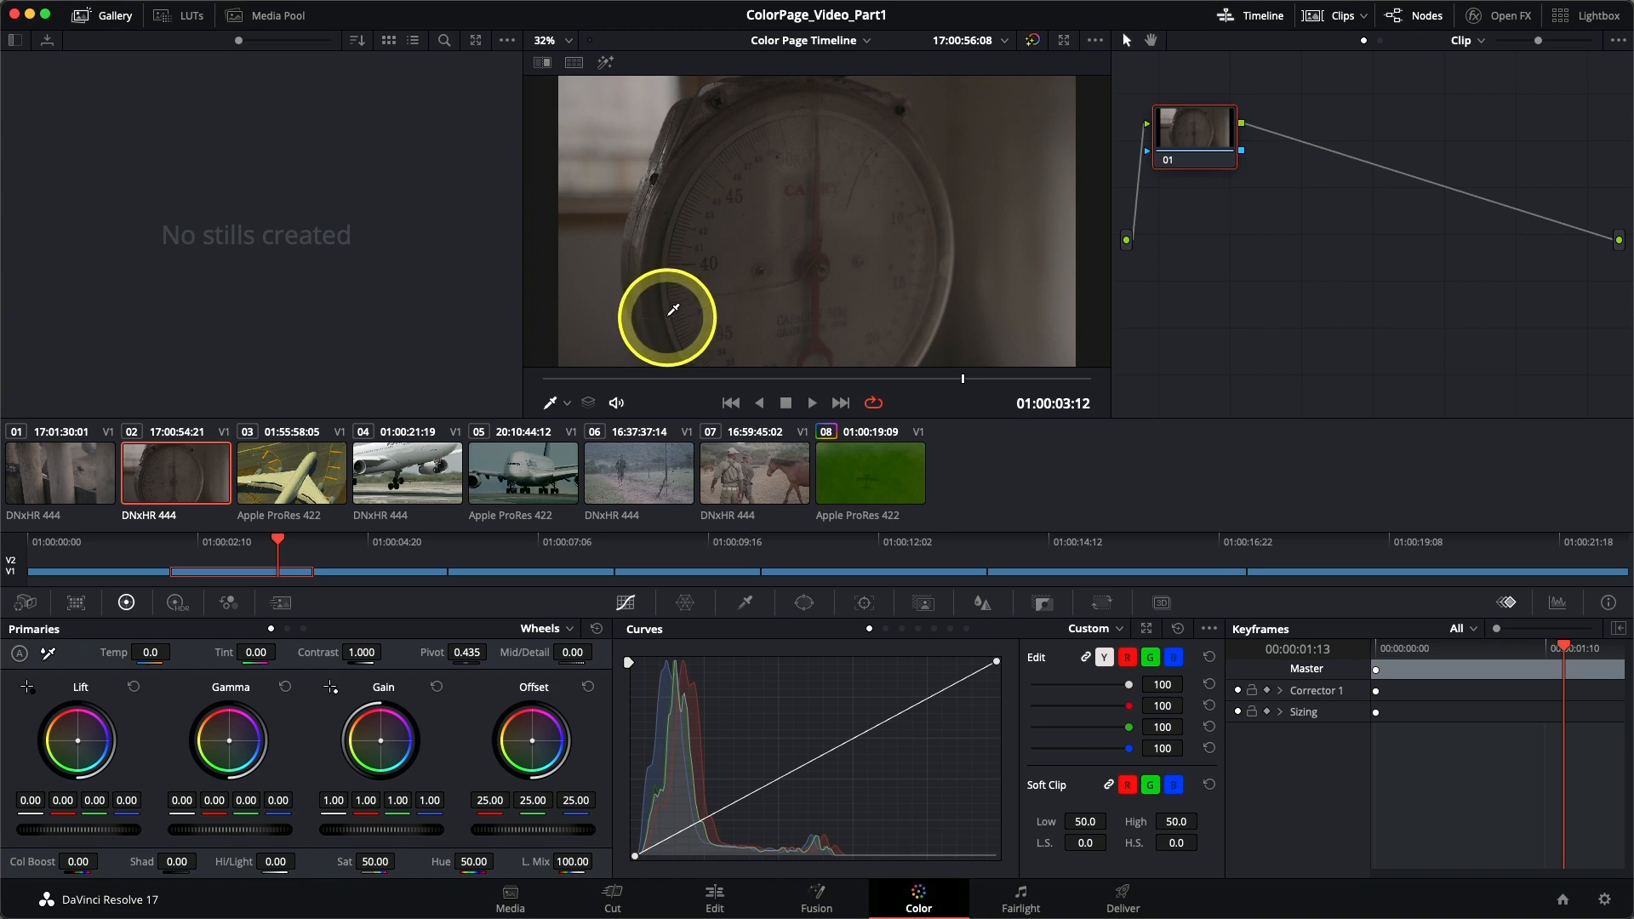
Look through the additional options available for the Gallery, the viewer and the Curves palette.
{"action": "left_click", "coordinate": [506, 41]}
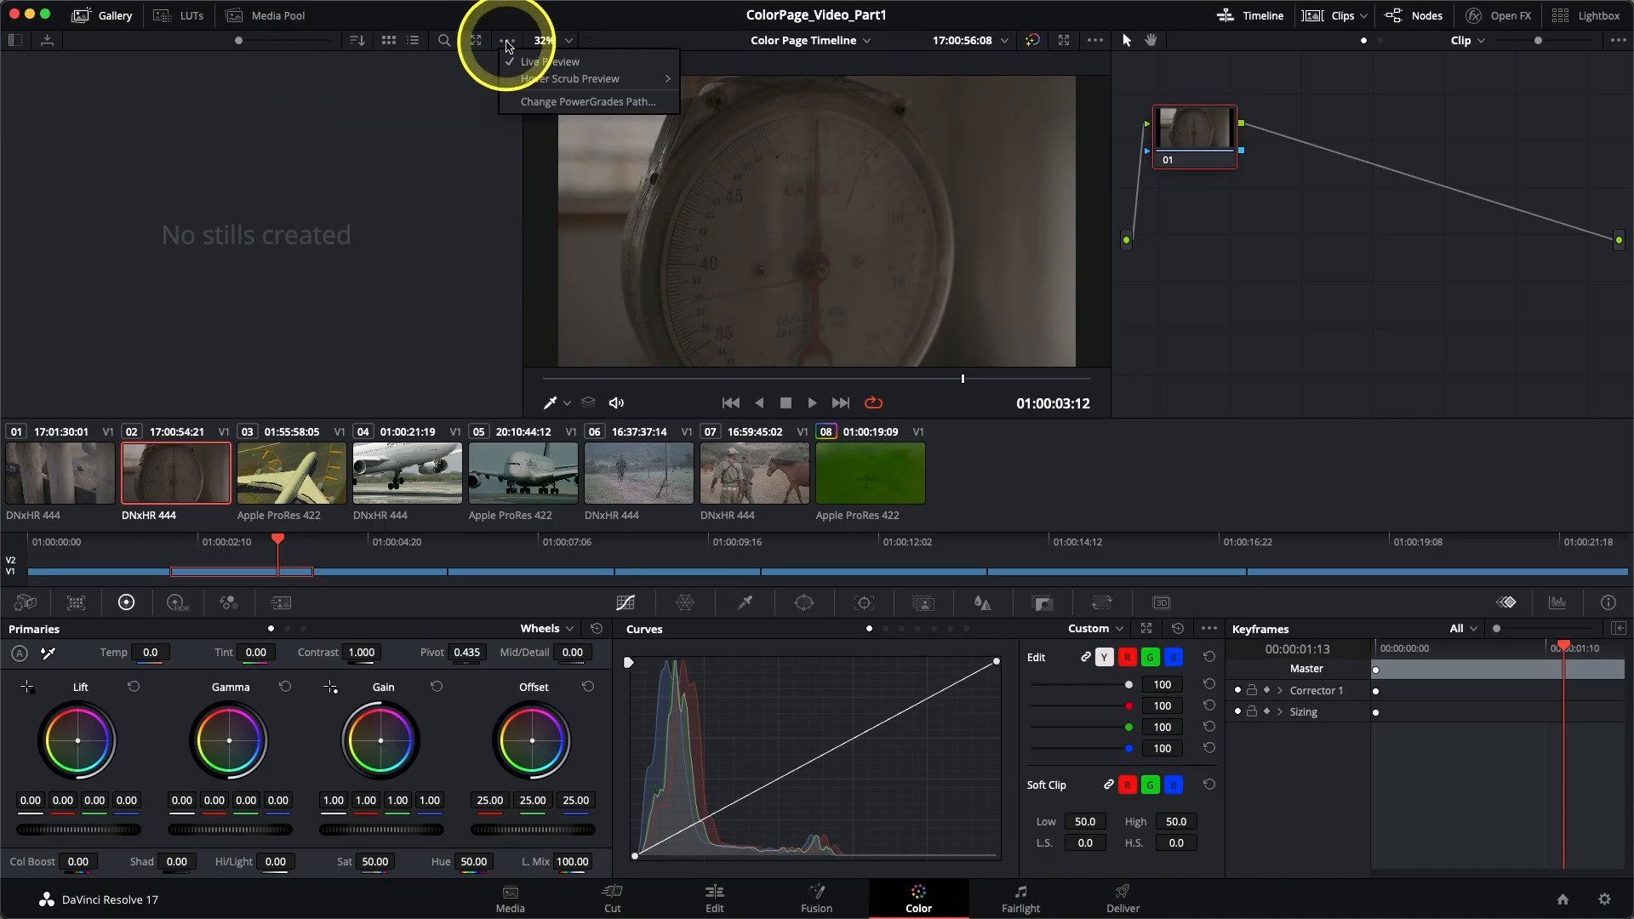
{"action": "left_click", "coordinate": [483, 74]}
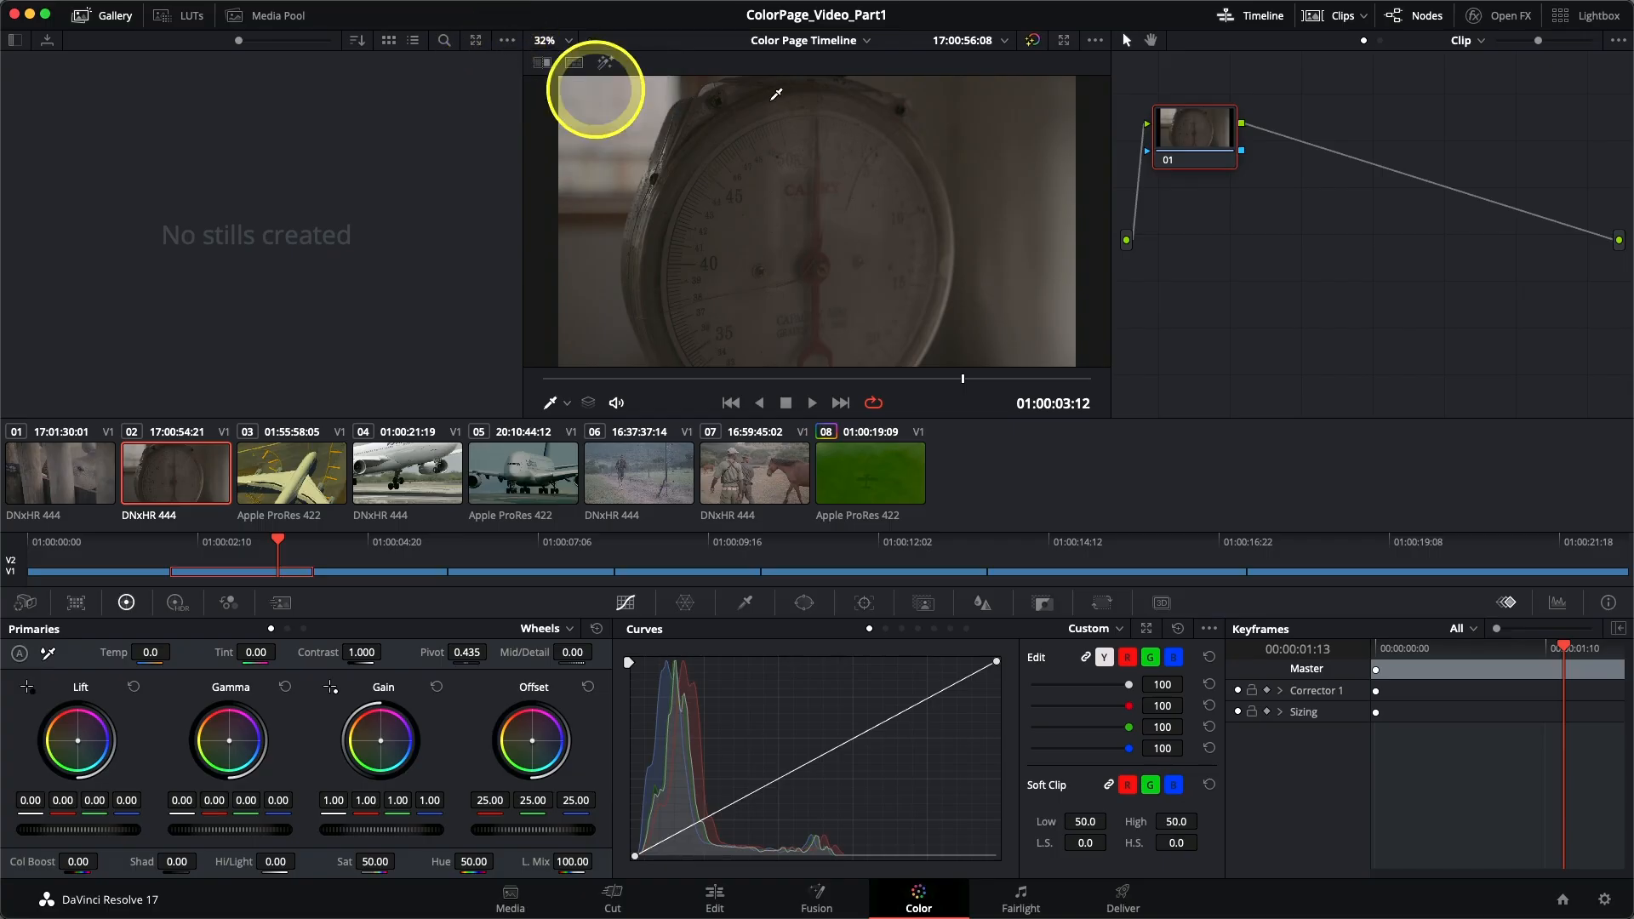
{"action": "left_click", "coordinate": [1098, 40]}
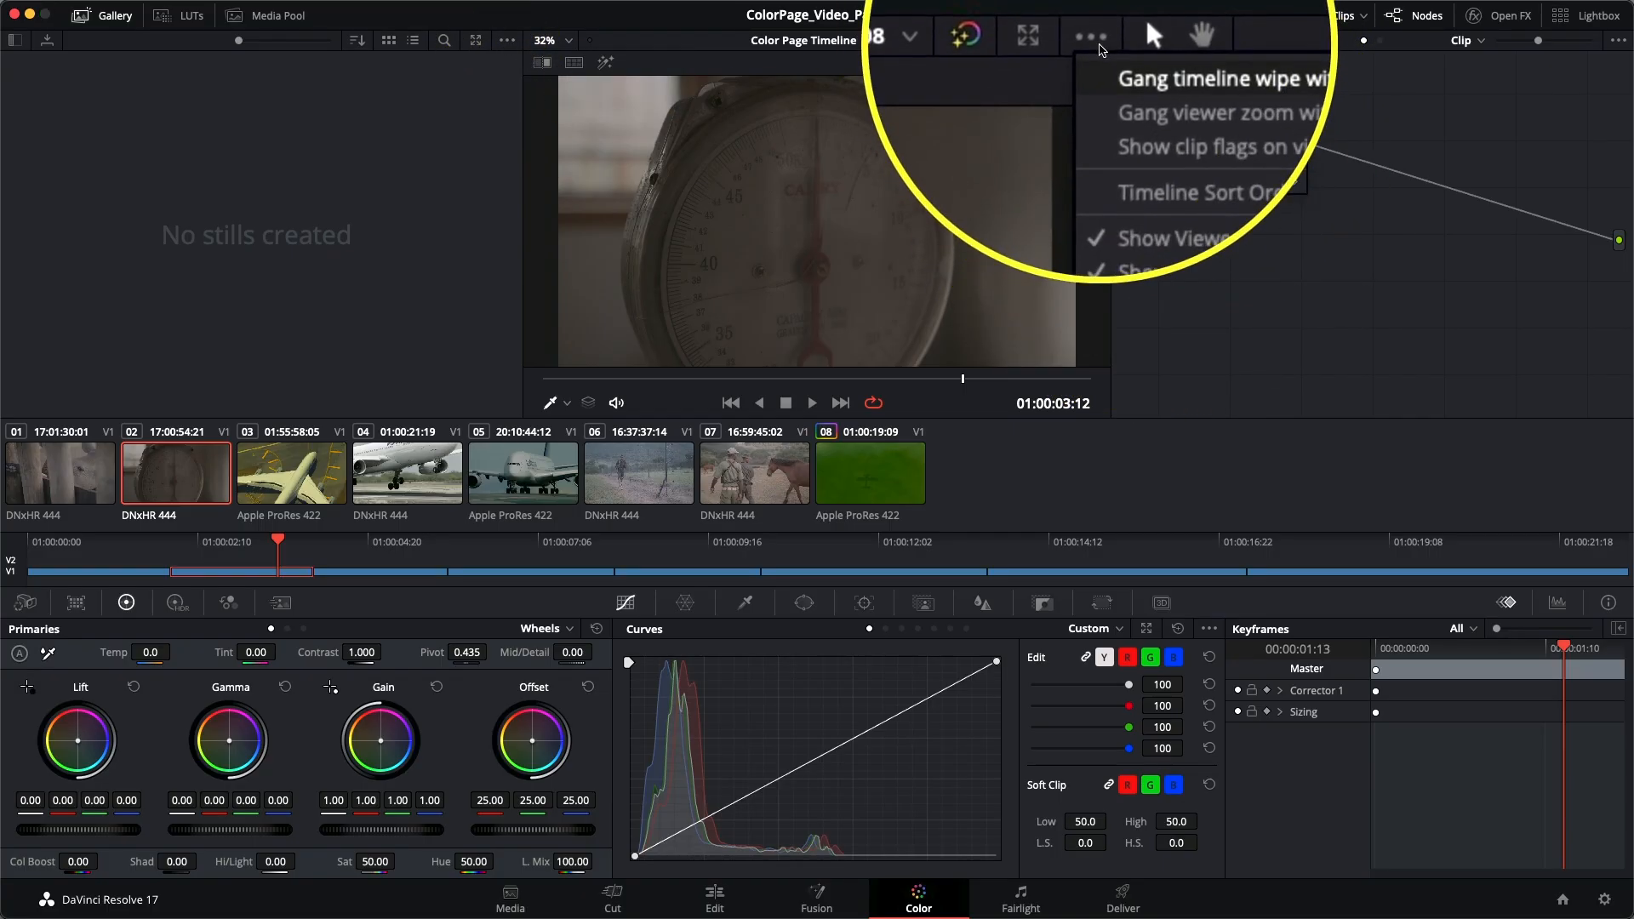
{"action": "left_click", "coordinate": [1098, 42]}
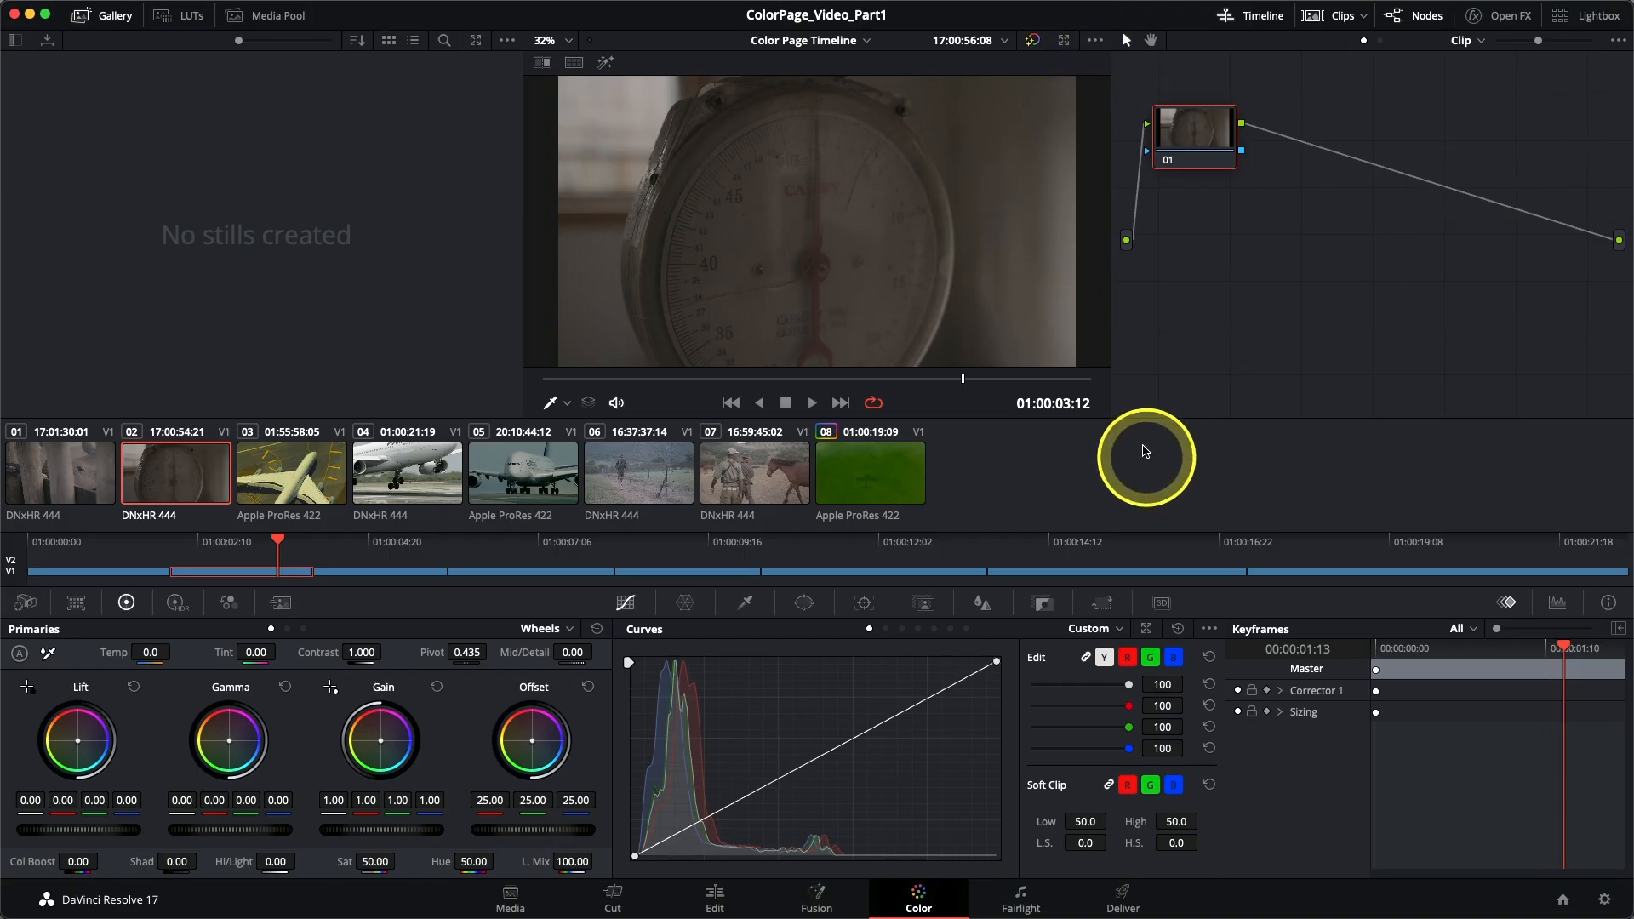
{"action": "left_click", "coordinate": [1210, 628]}
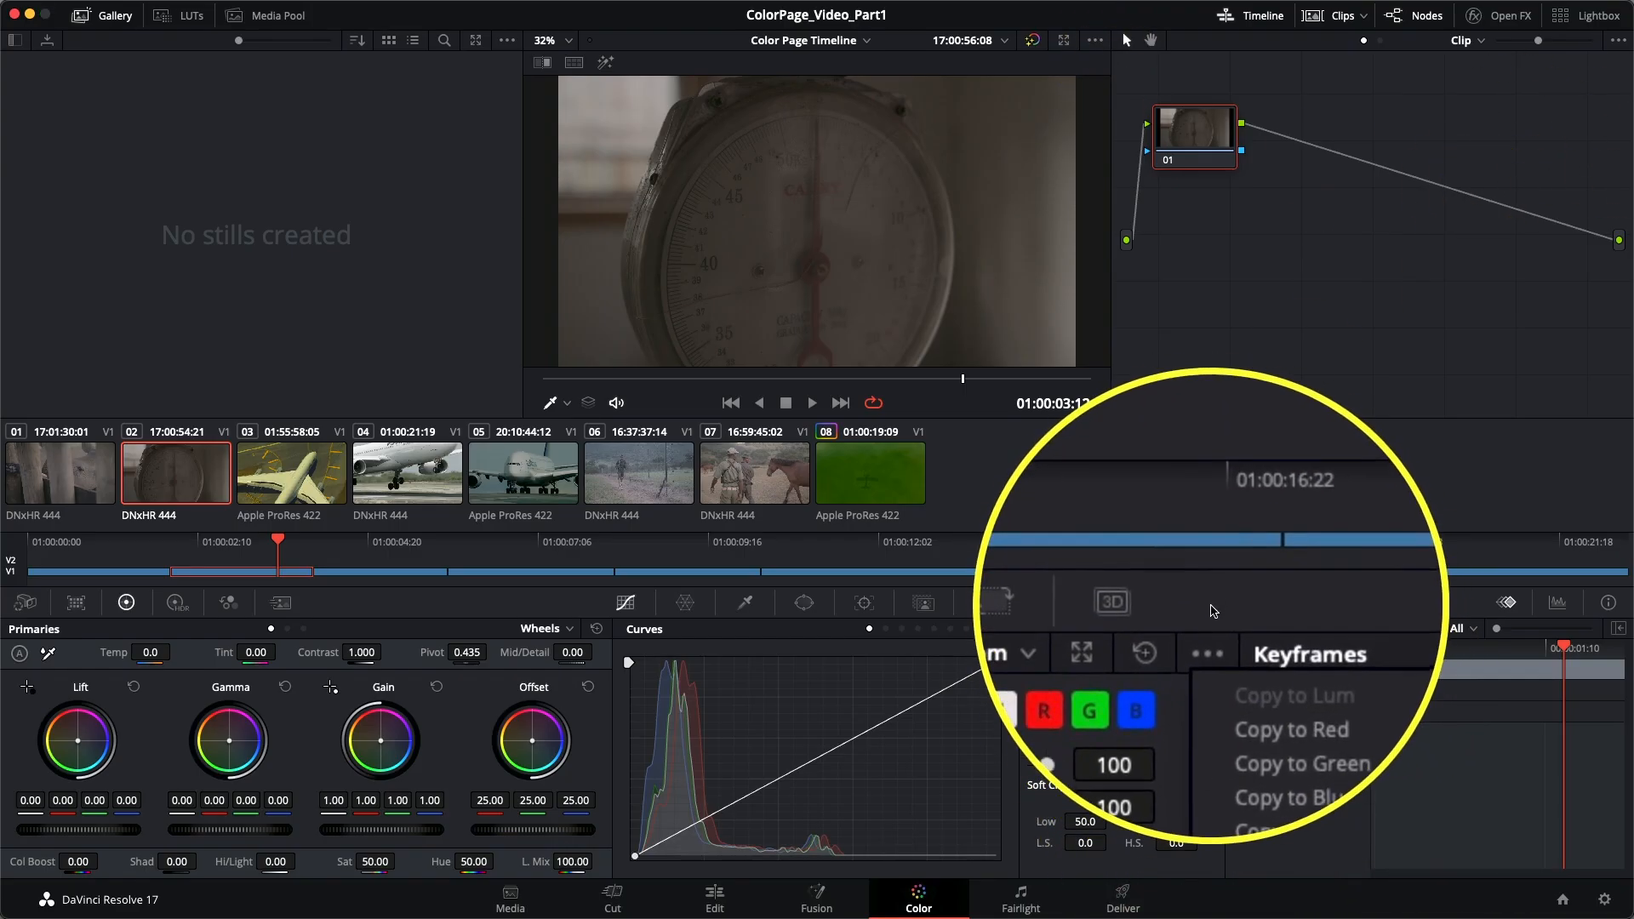
{"action": "left_click", "coordinate": [1214, 609]}
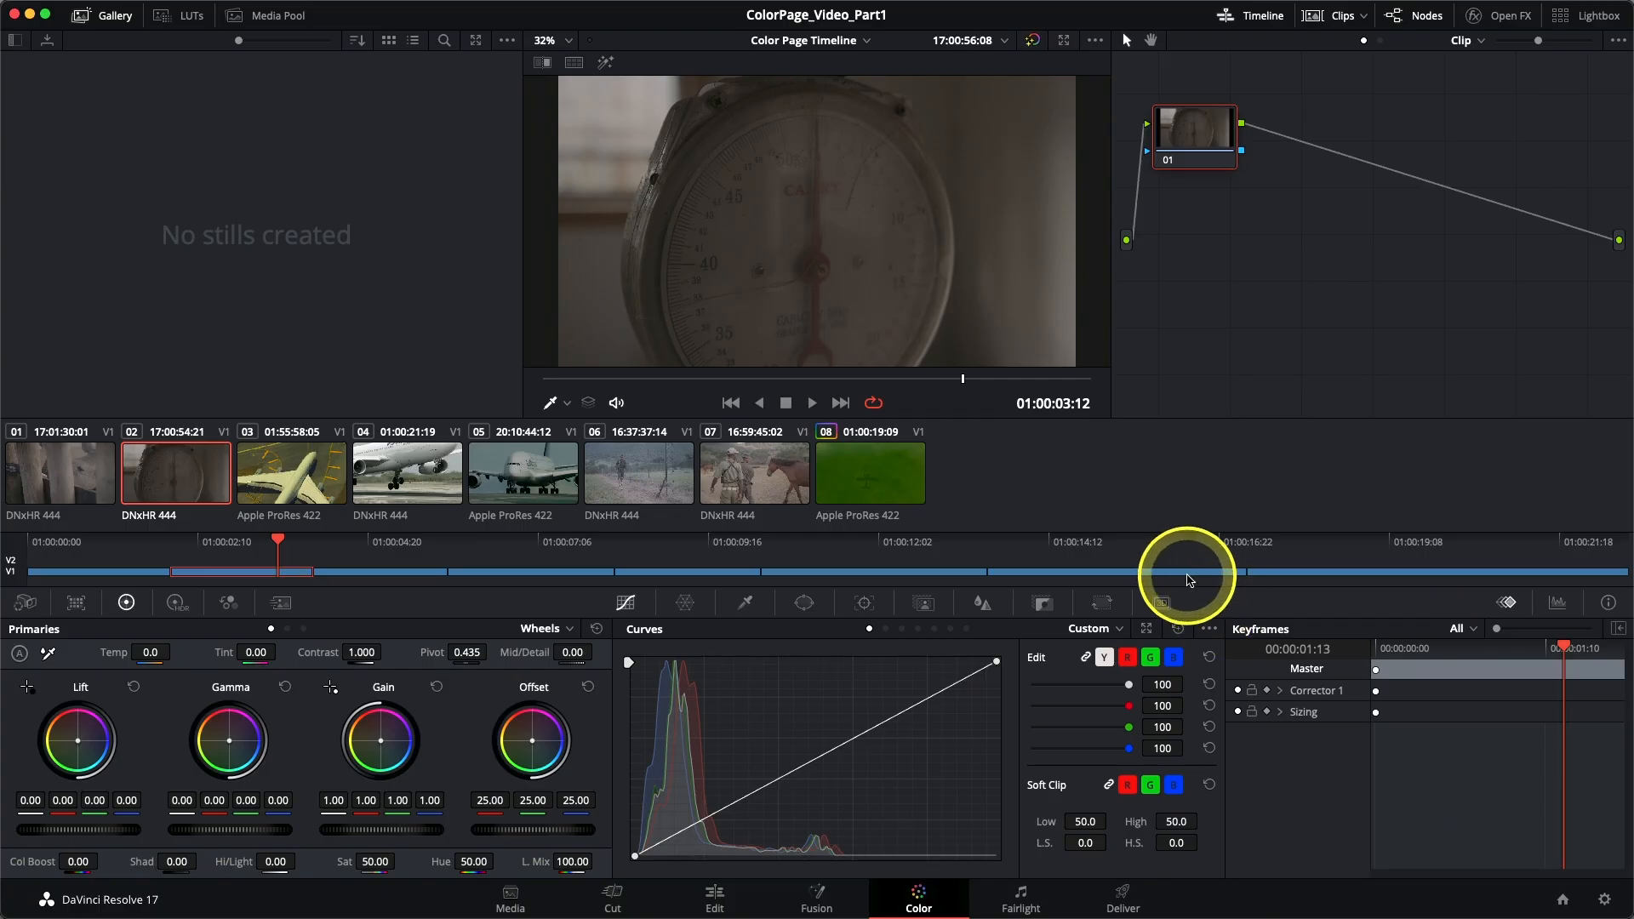
Browse the curve types, including Hue Vs Lum, Lum Vs Sat and Sat Vs Sat, and return to the Custom curves.
{"action": "left_click", "coordinate": [1120, 631]}
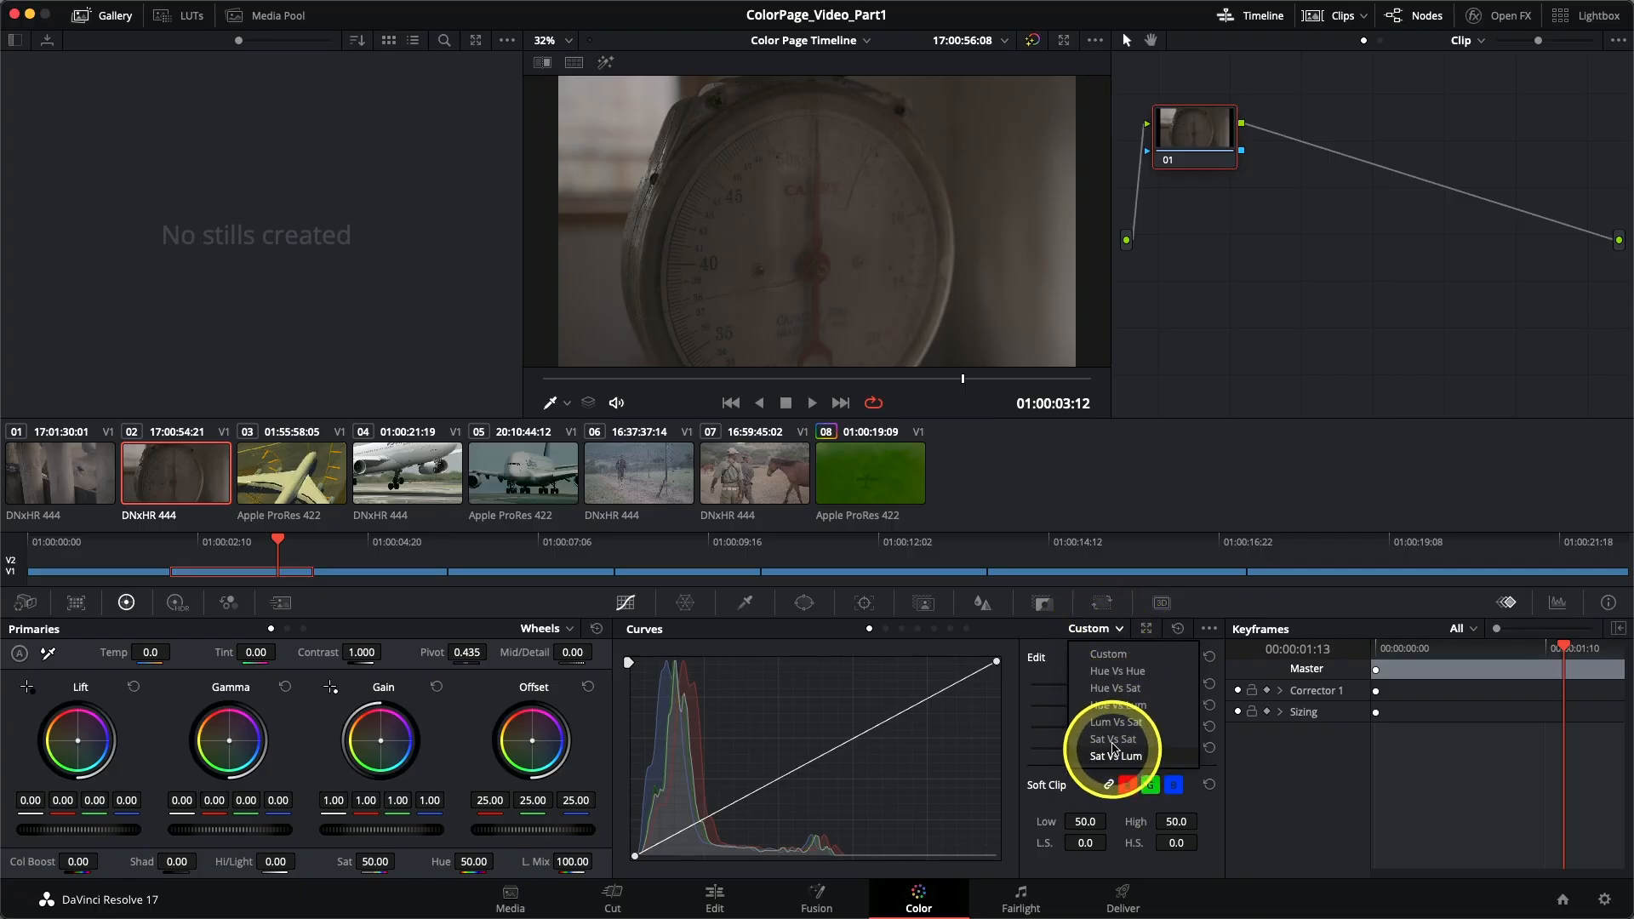
{"action": "left_click", "coordinate": [1106, 706]}
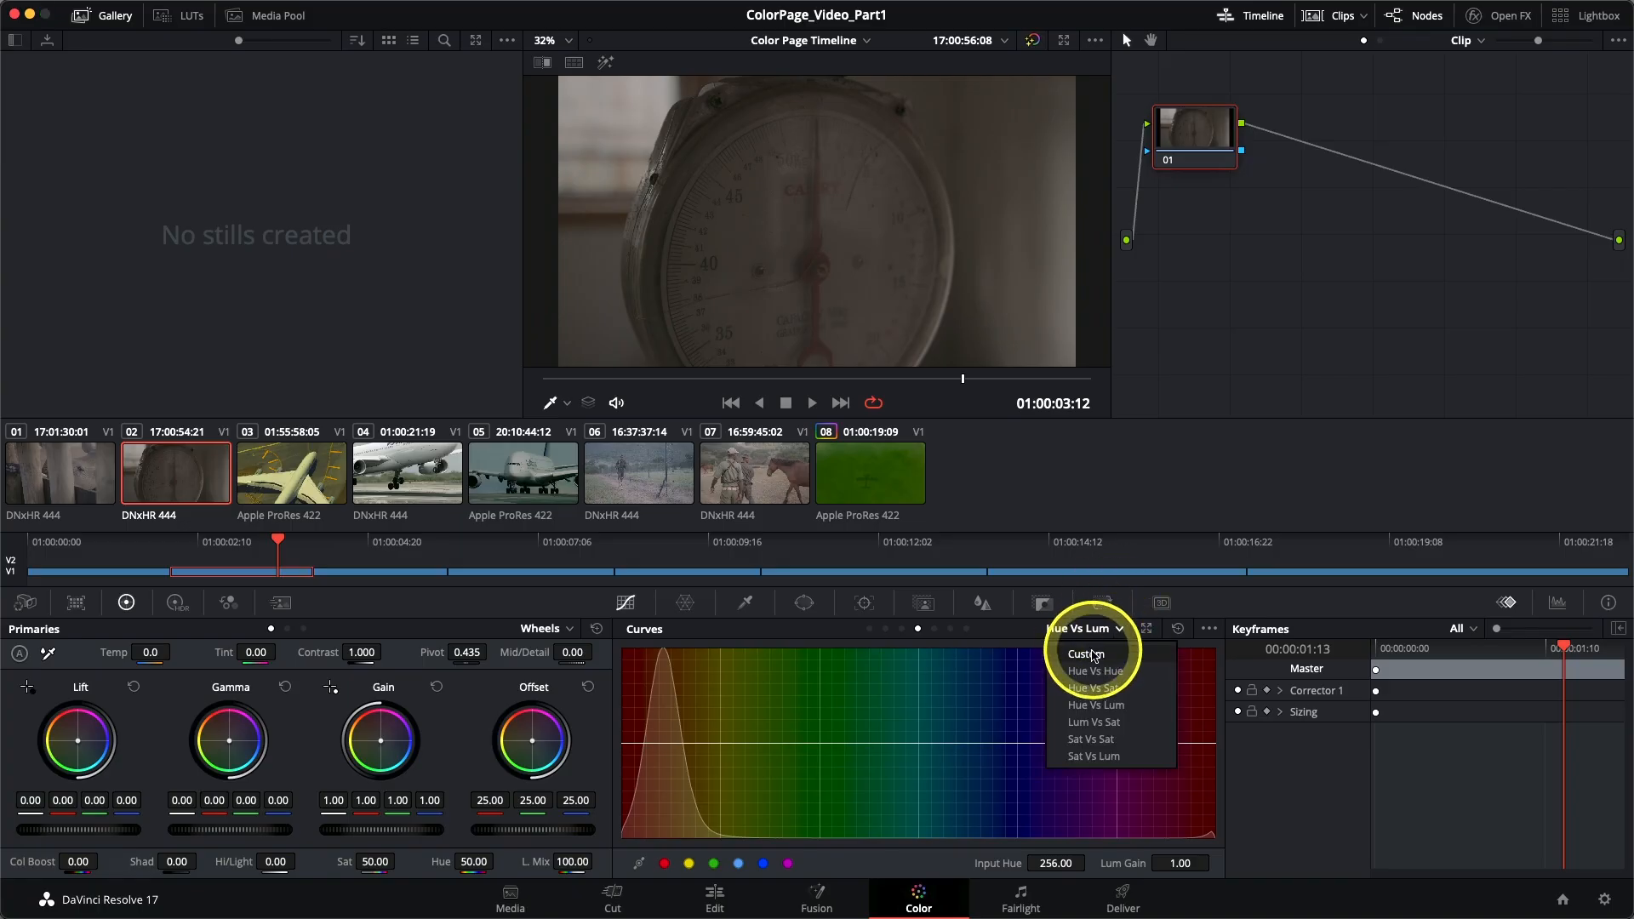
{"action": "left_click", "coordinate": [1090, 654]}
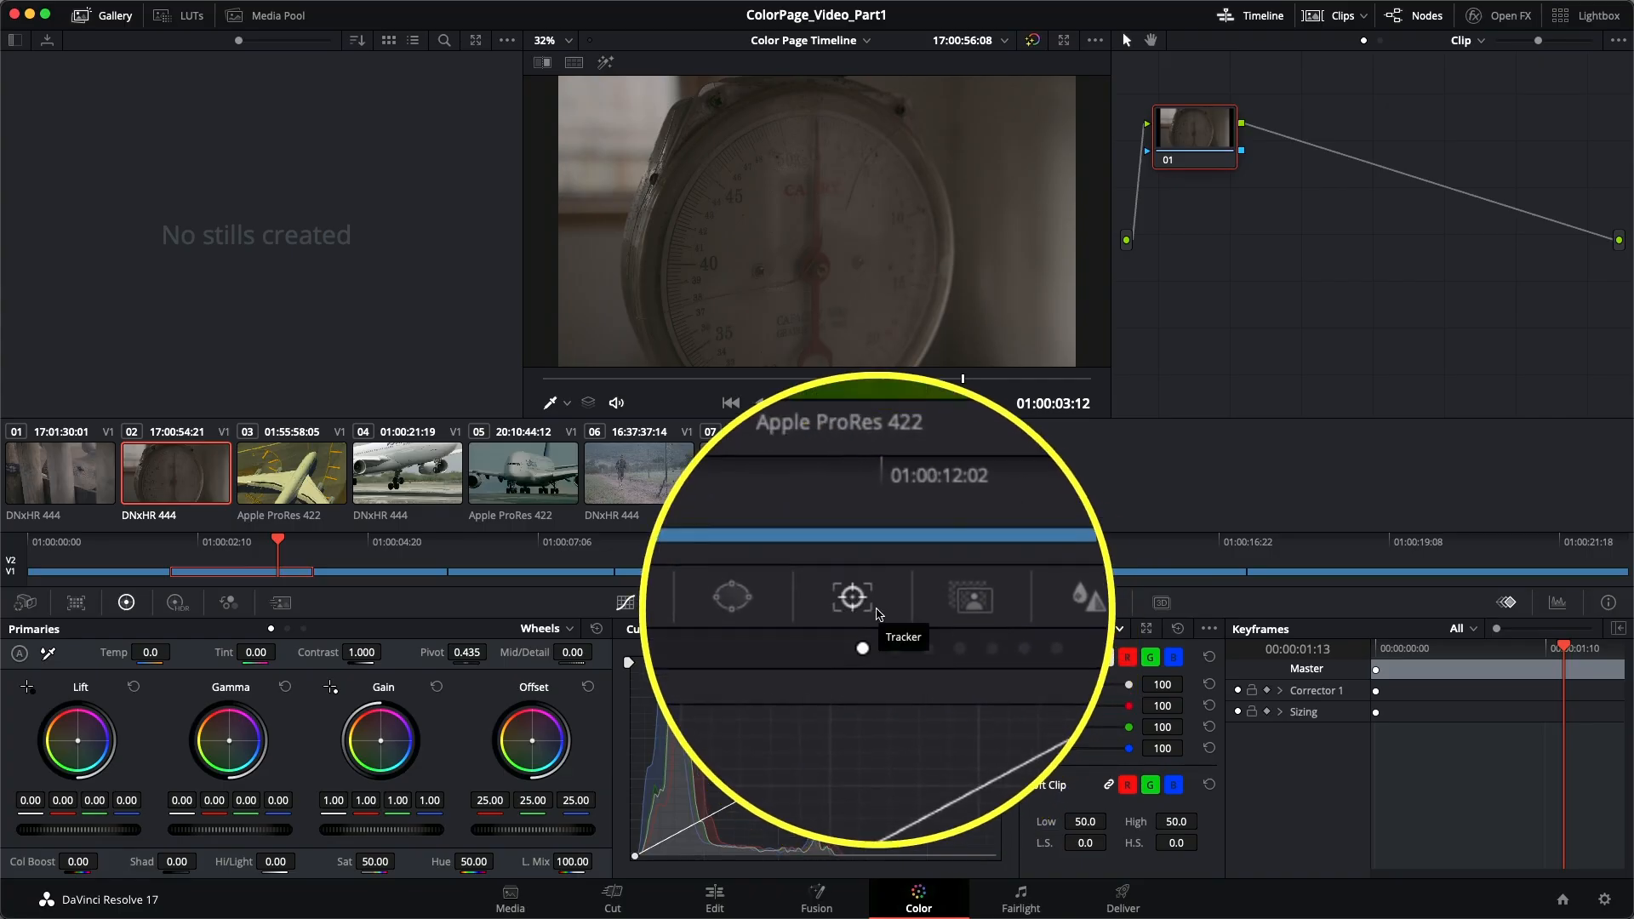
{"action": "left_click", "coordinate": [886, 632]}
{"action": "left_click", "coordinate": [902, 630]}
{"action": "left_click", "coordinate": [918, 631]}
{"action": "left_click", "coordinate": [935, 630]}
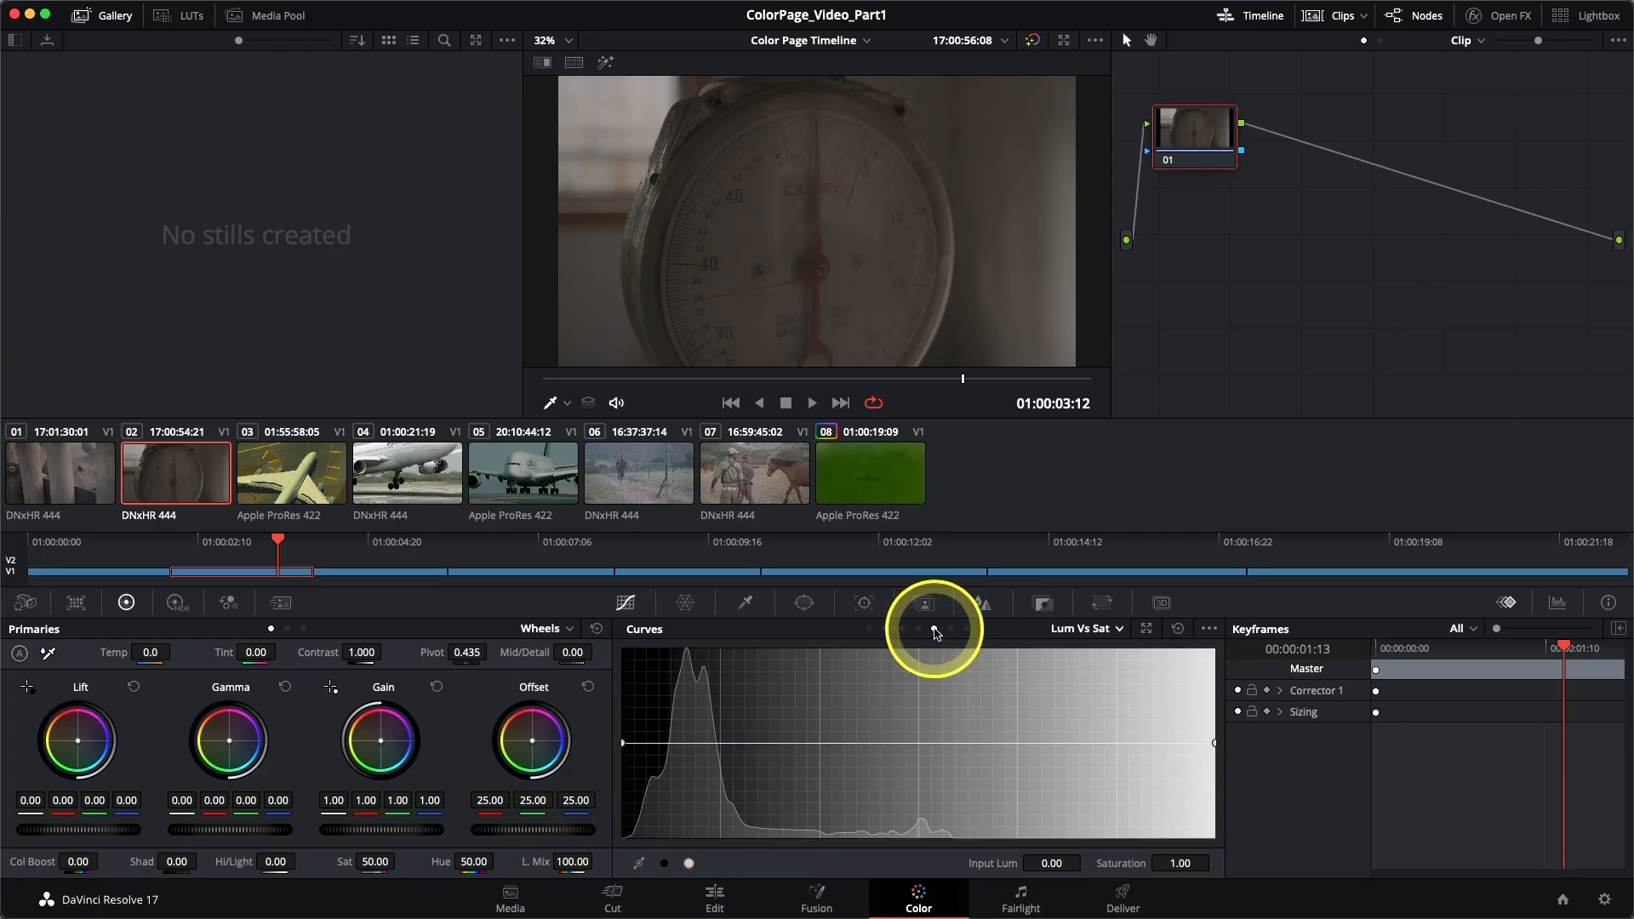
{"action": "left_click", "coordinate": [951, 630]}
{"action": "left_click", "coordinate": [870, 630]}
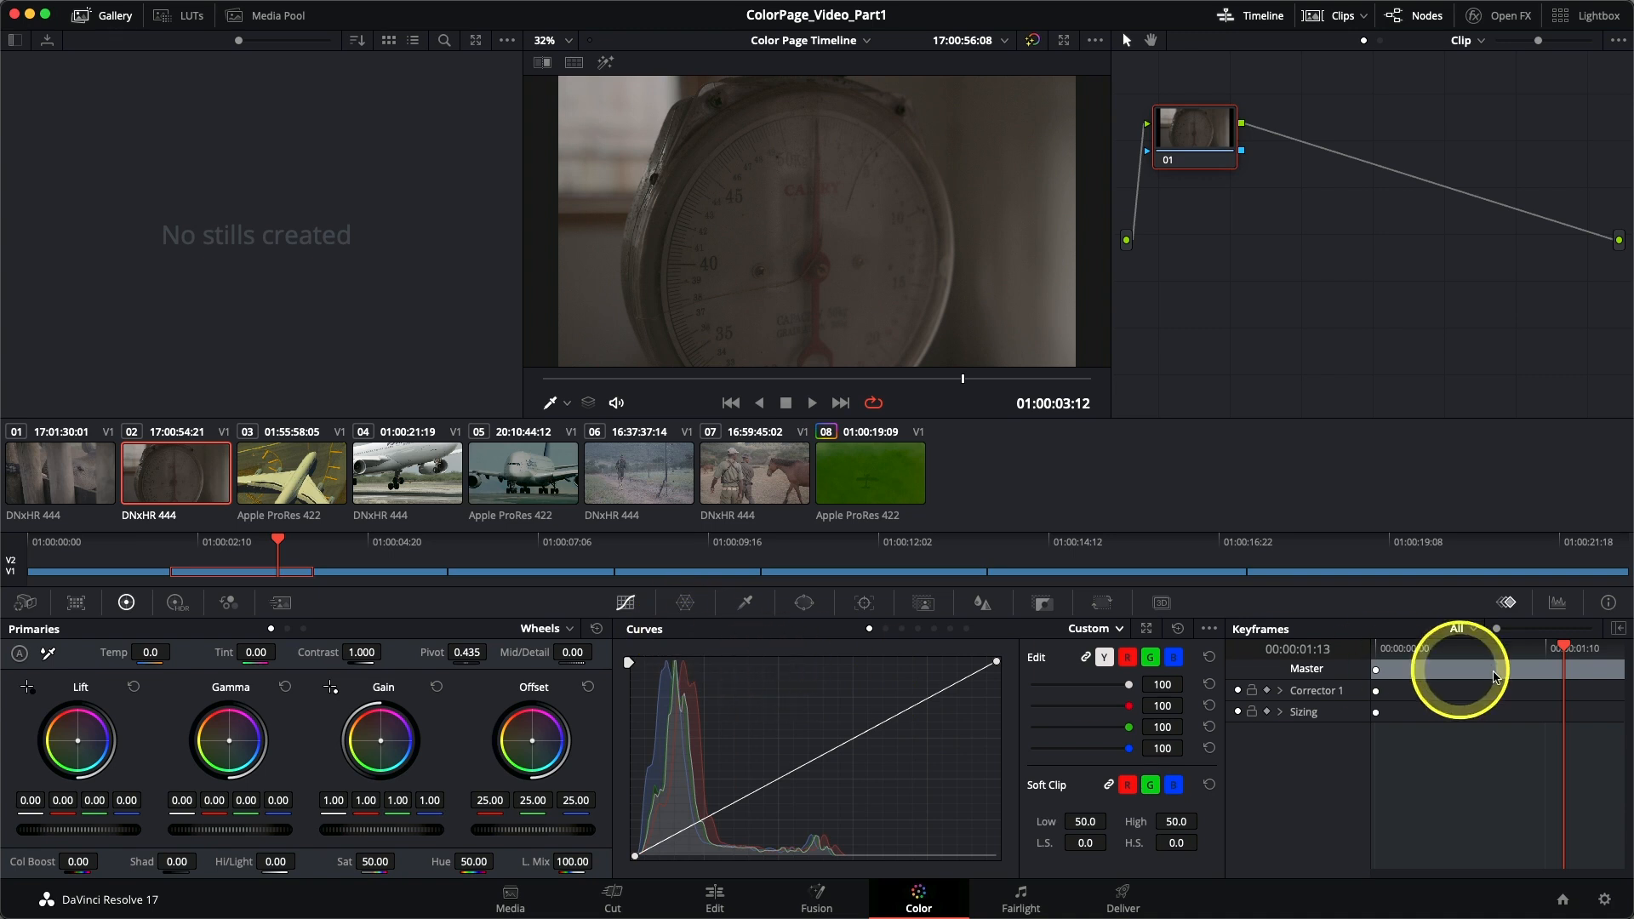
Show the Scopes in place of the Keyframes, view the Waveform and switch back to the Parade.
{"action": "left_click", "coordinate": [1558, 603]}
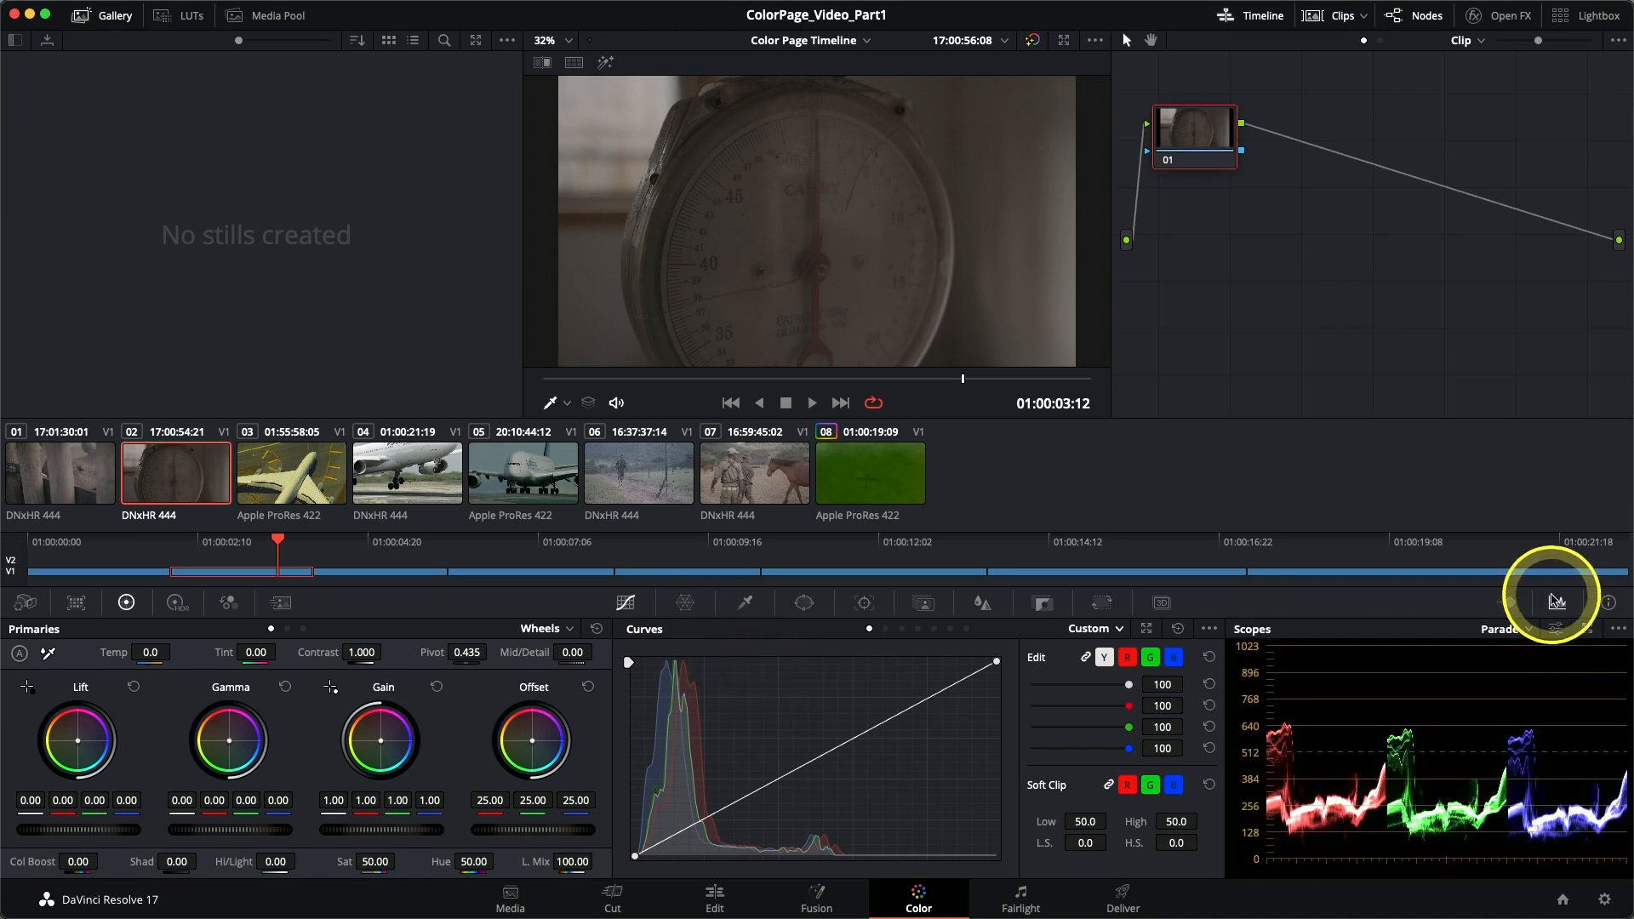
{"action": "left_click", "coordinate": [1530, 635]}
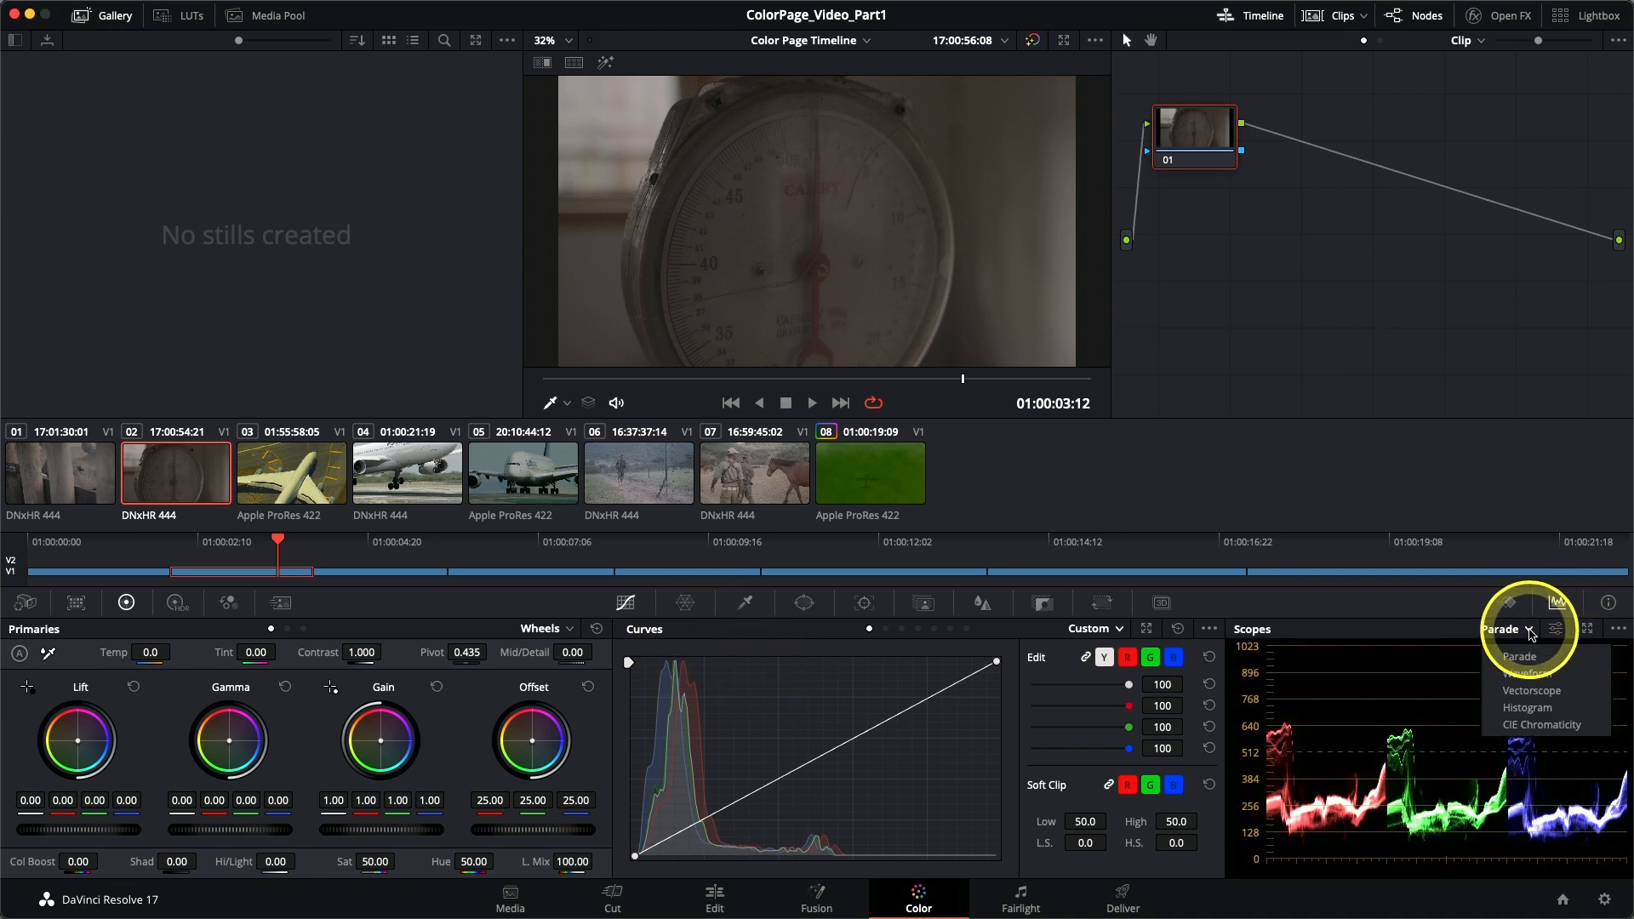
{"action": "left_click", "coordinate": [1511, 677]}
{"action": "left_click", "coordinate": [1530, 635]}
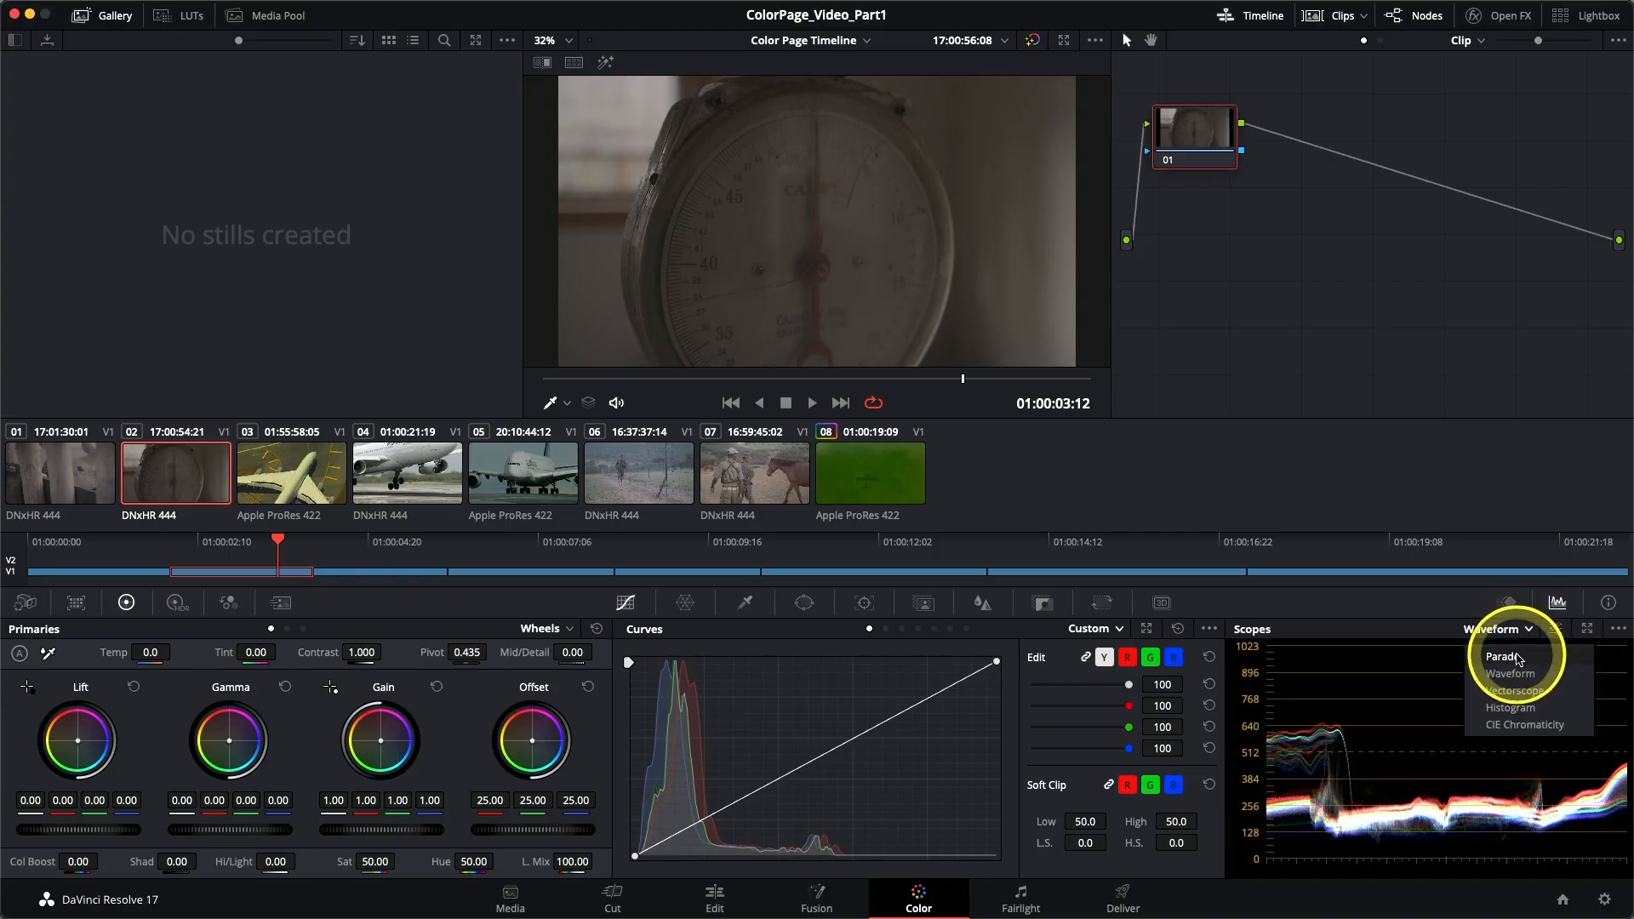
{"action": "left_click", "coordinate": [1520, 649]}
{"action": "left_click", "coordinate": [567, 628]}
{"action": "left_click", "coordinate": [489, 617]}
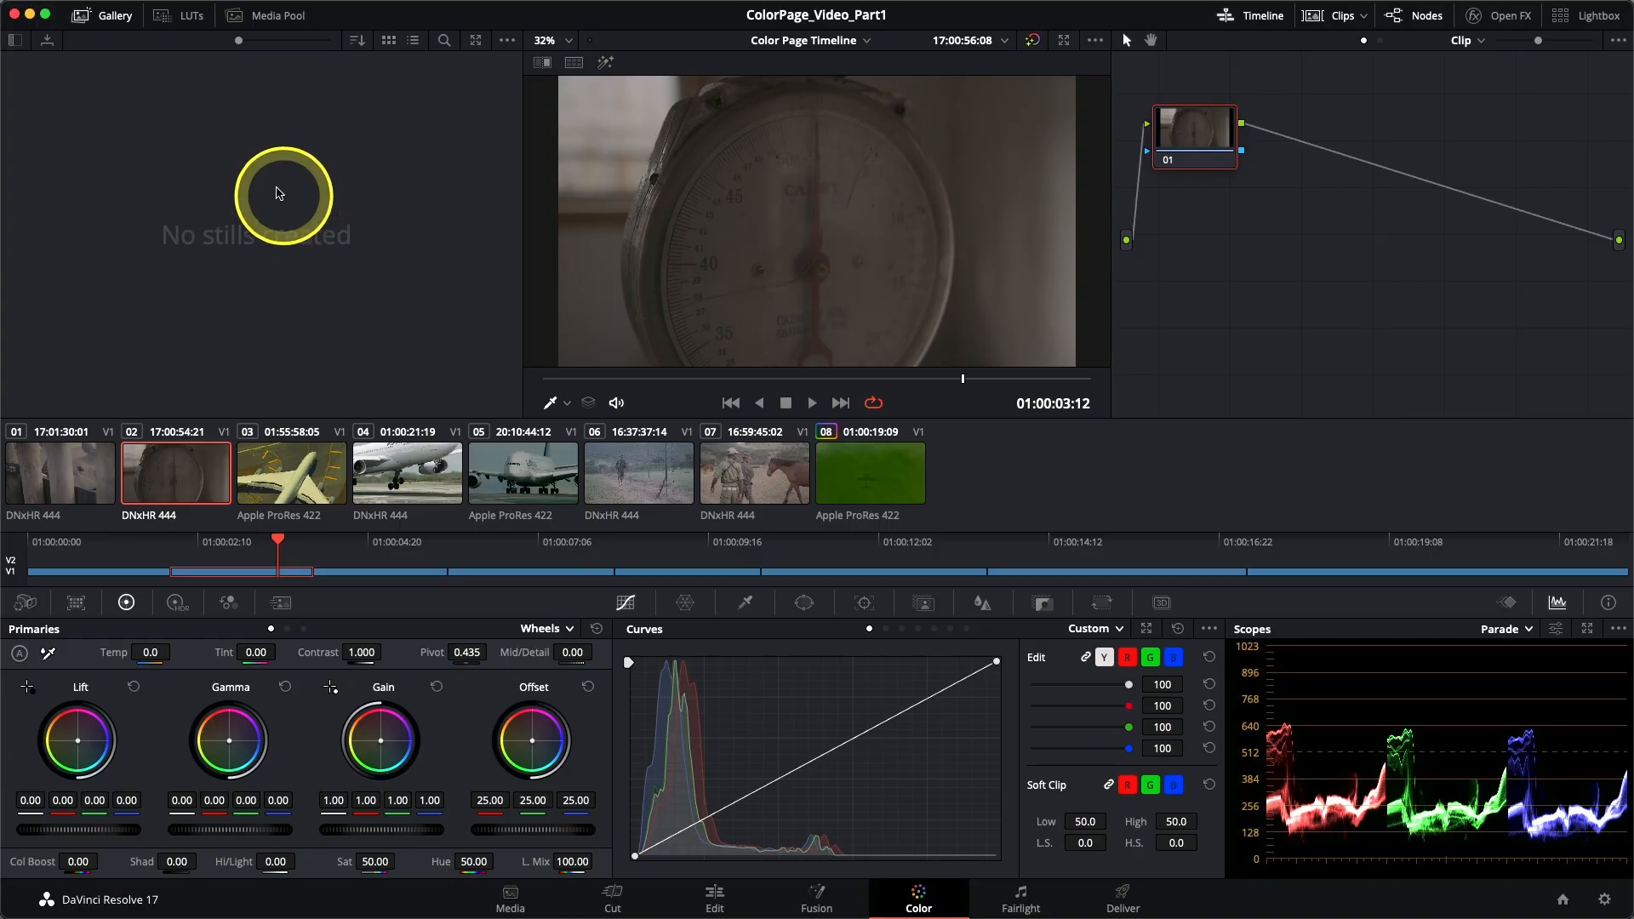
Look through the context options of the Gallery, the viewer image and node 01.
{"action": "right_click", "coordinate": [262, 179]}
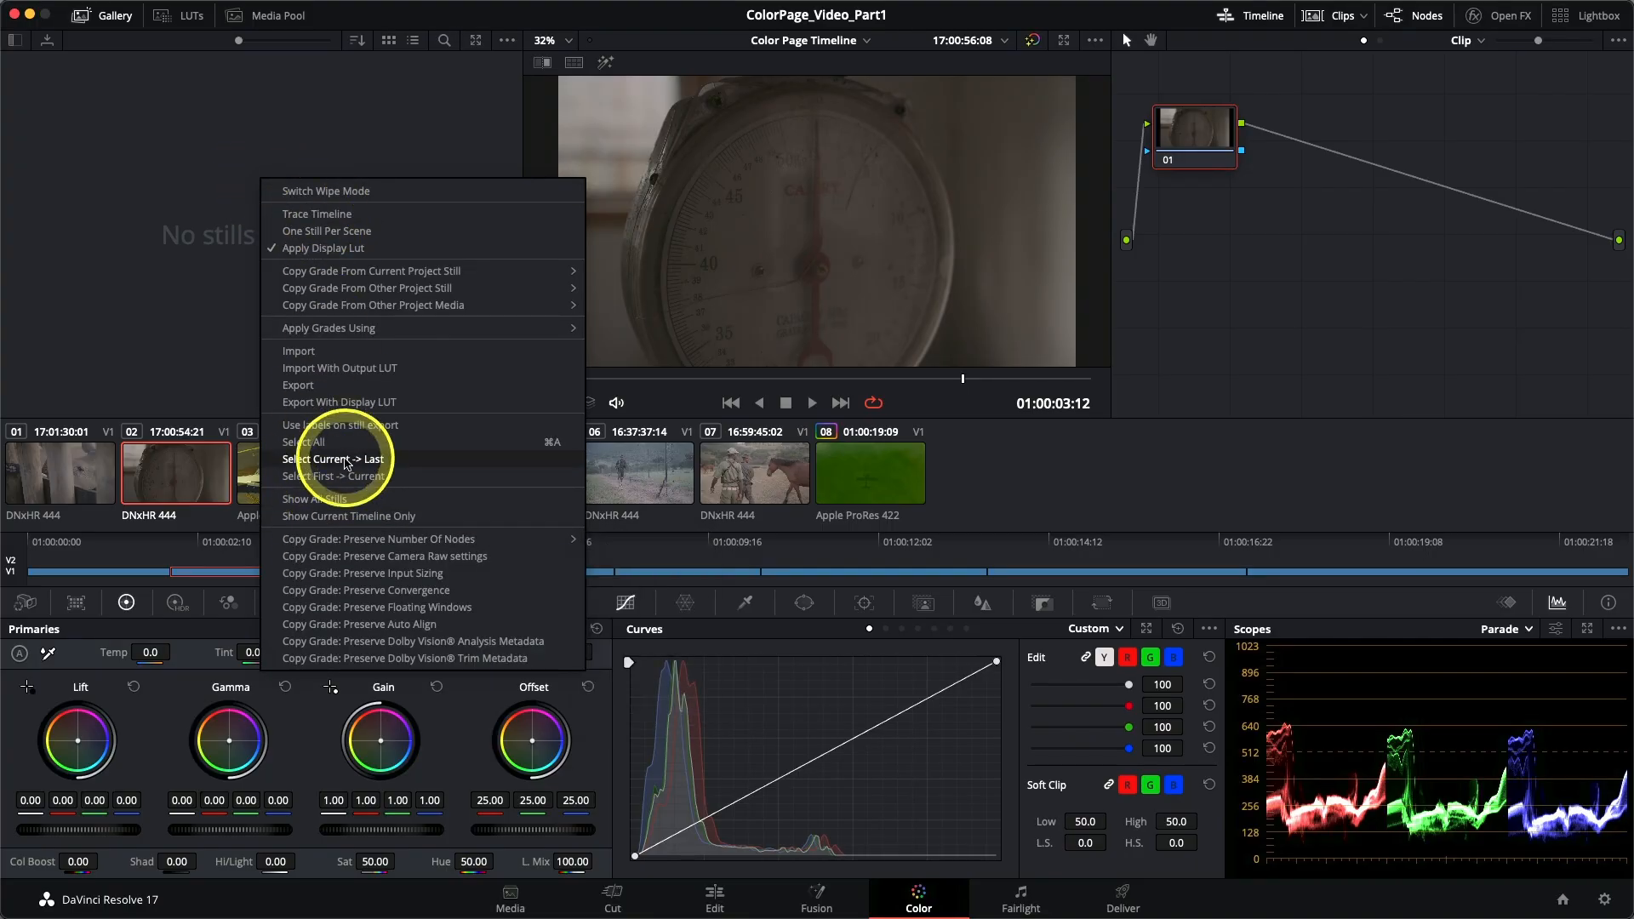
{"action": "mouse_move", "coordinate": [341, 289]}
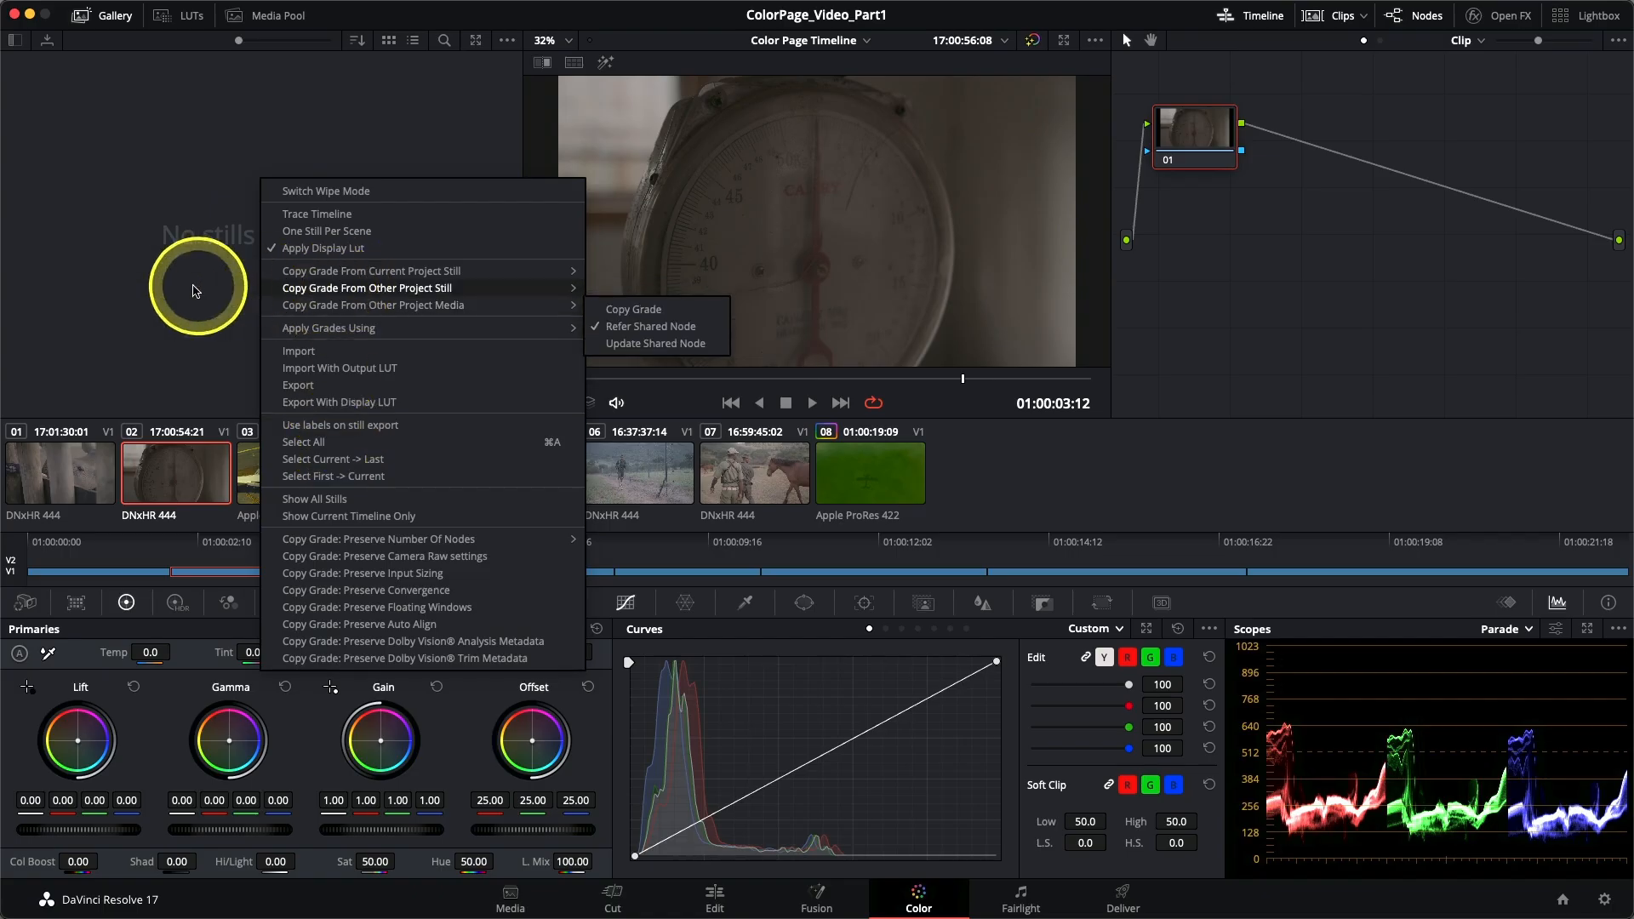
{"action": "left_click", "coordinate": [217, 201]}
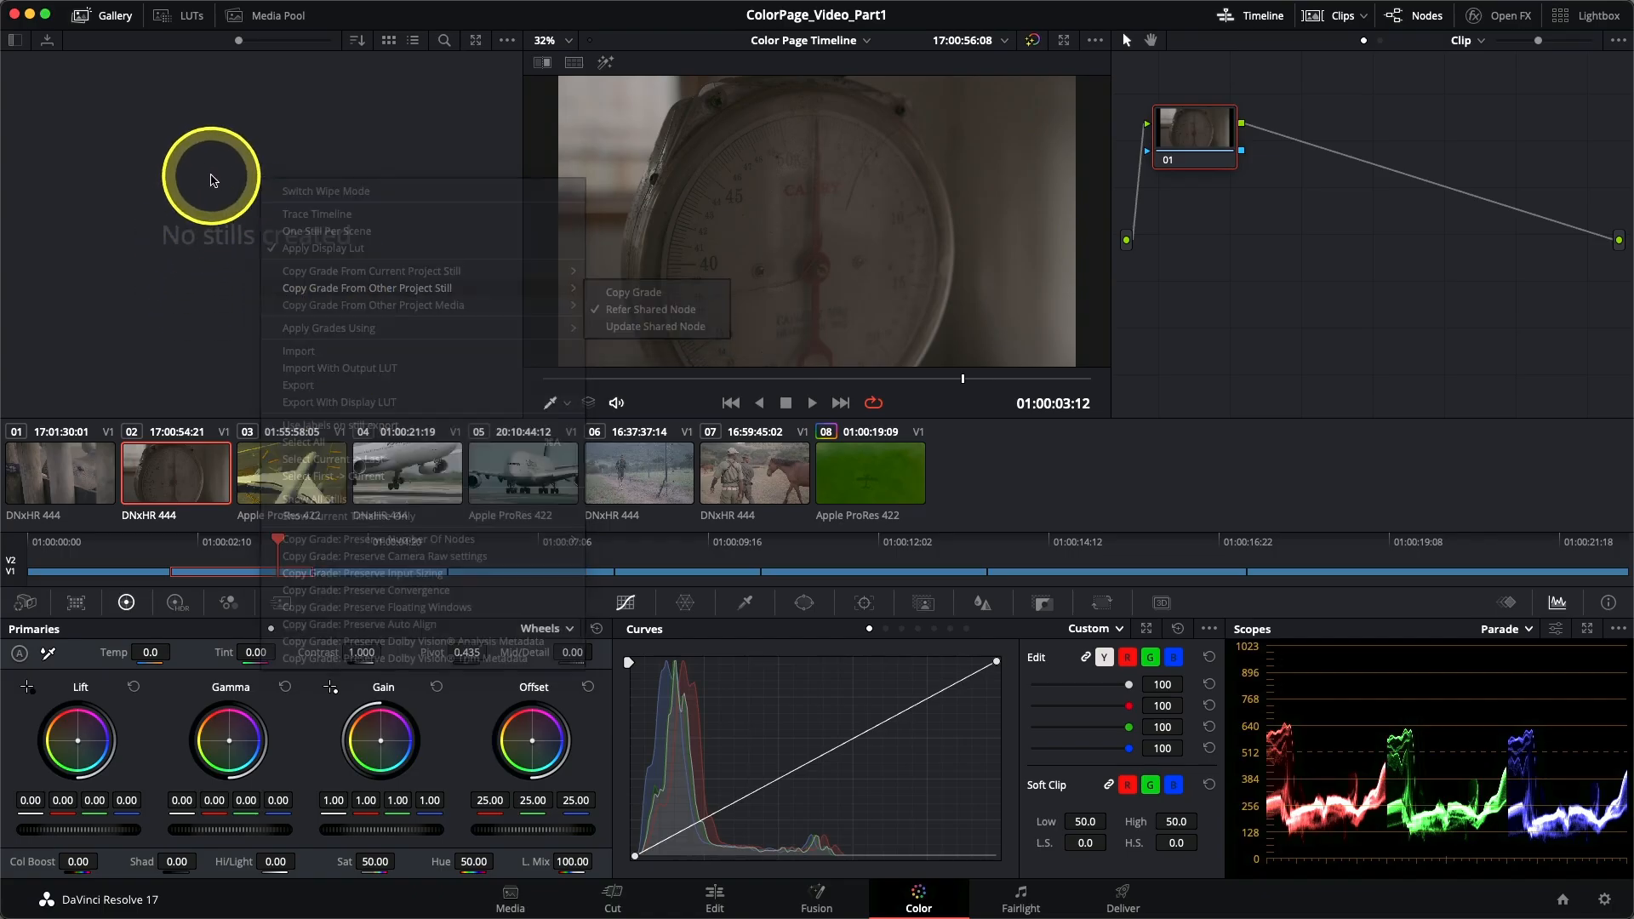
{"action": "right_click", "coordinate": [826, 212]}
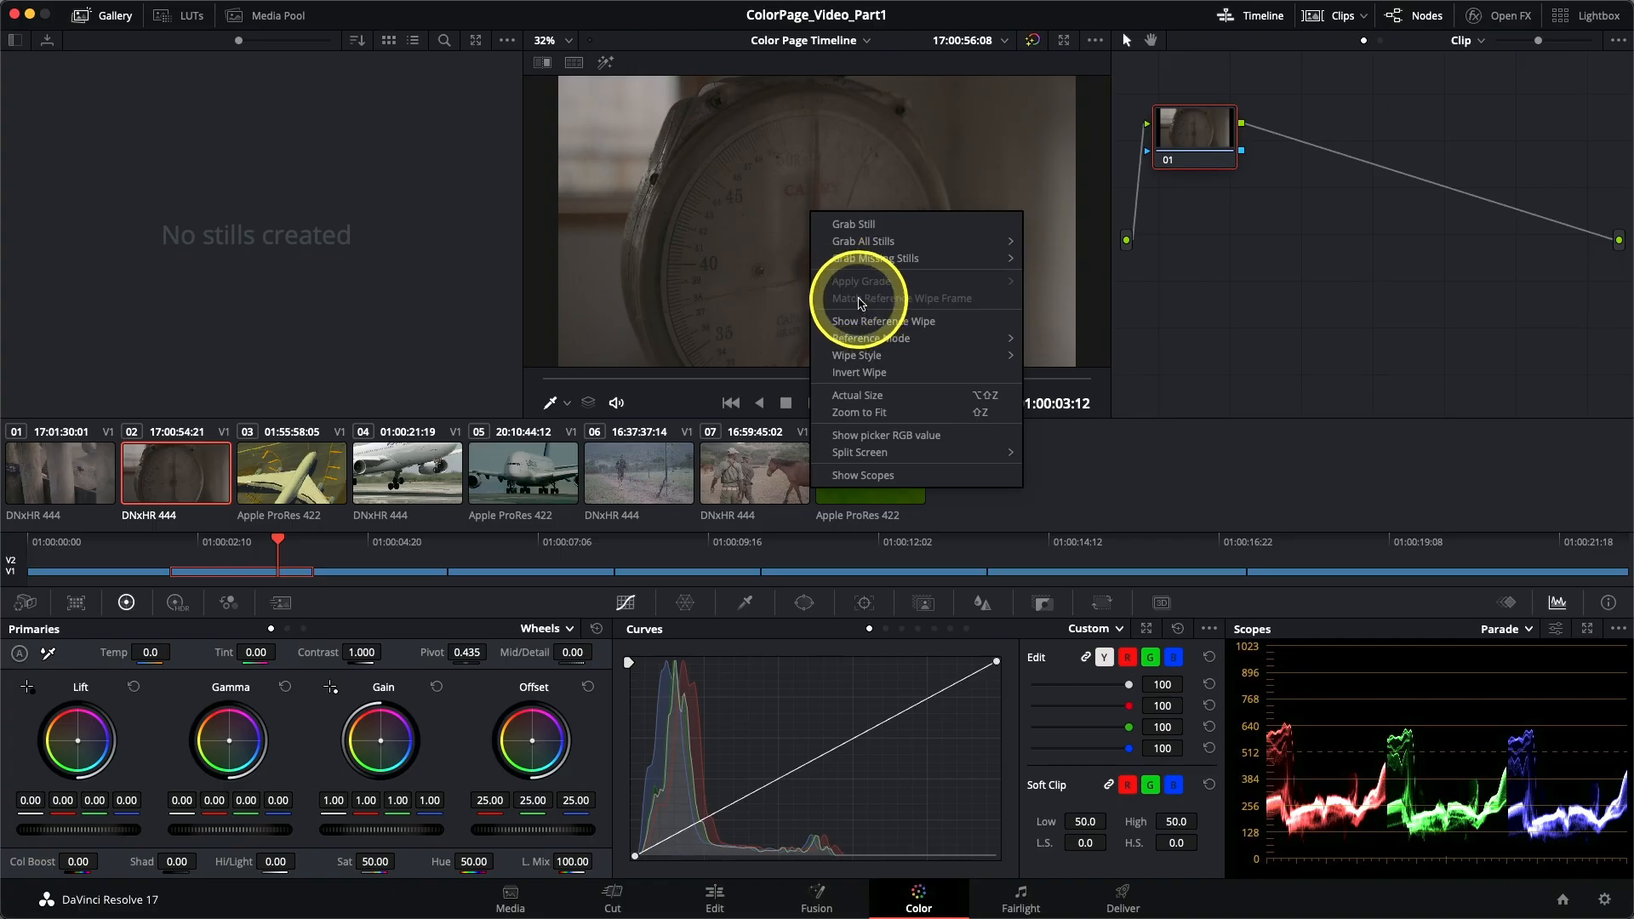
{"action": "right_click", "coordinate": [1206, 162]}
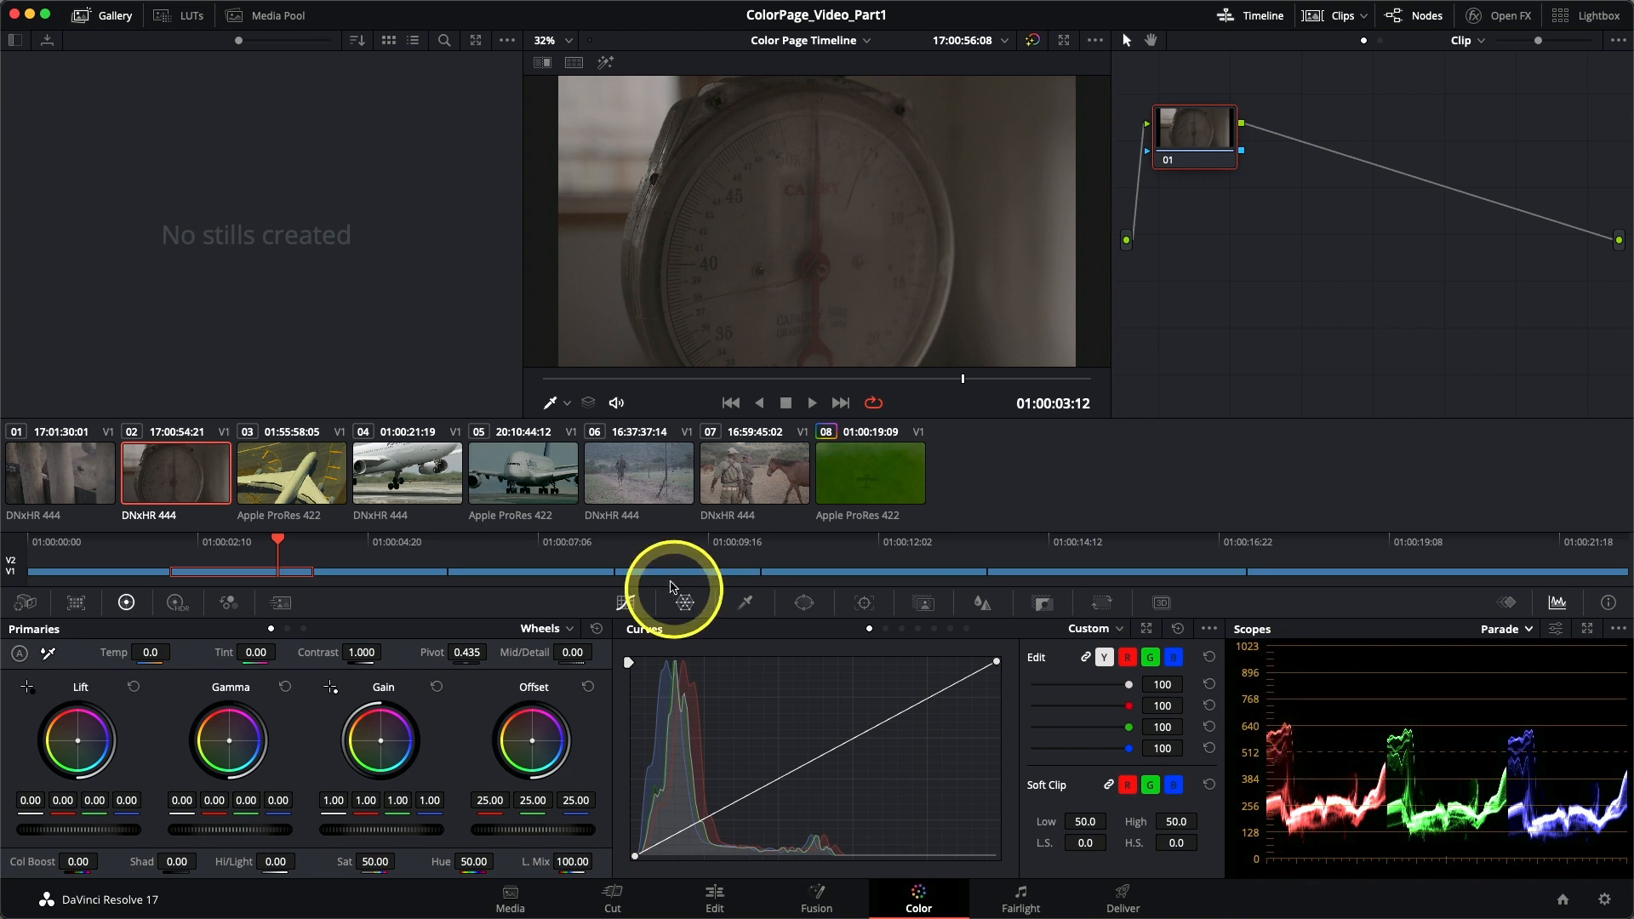
Select clip 01, the elephant behind the wooden posts, and set its scope to Waveform.
{"action": "left_click", "coordinate": [62, 473]}
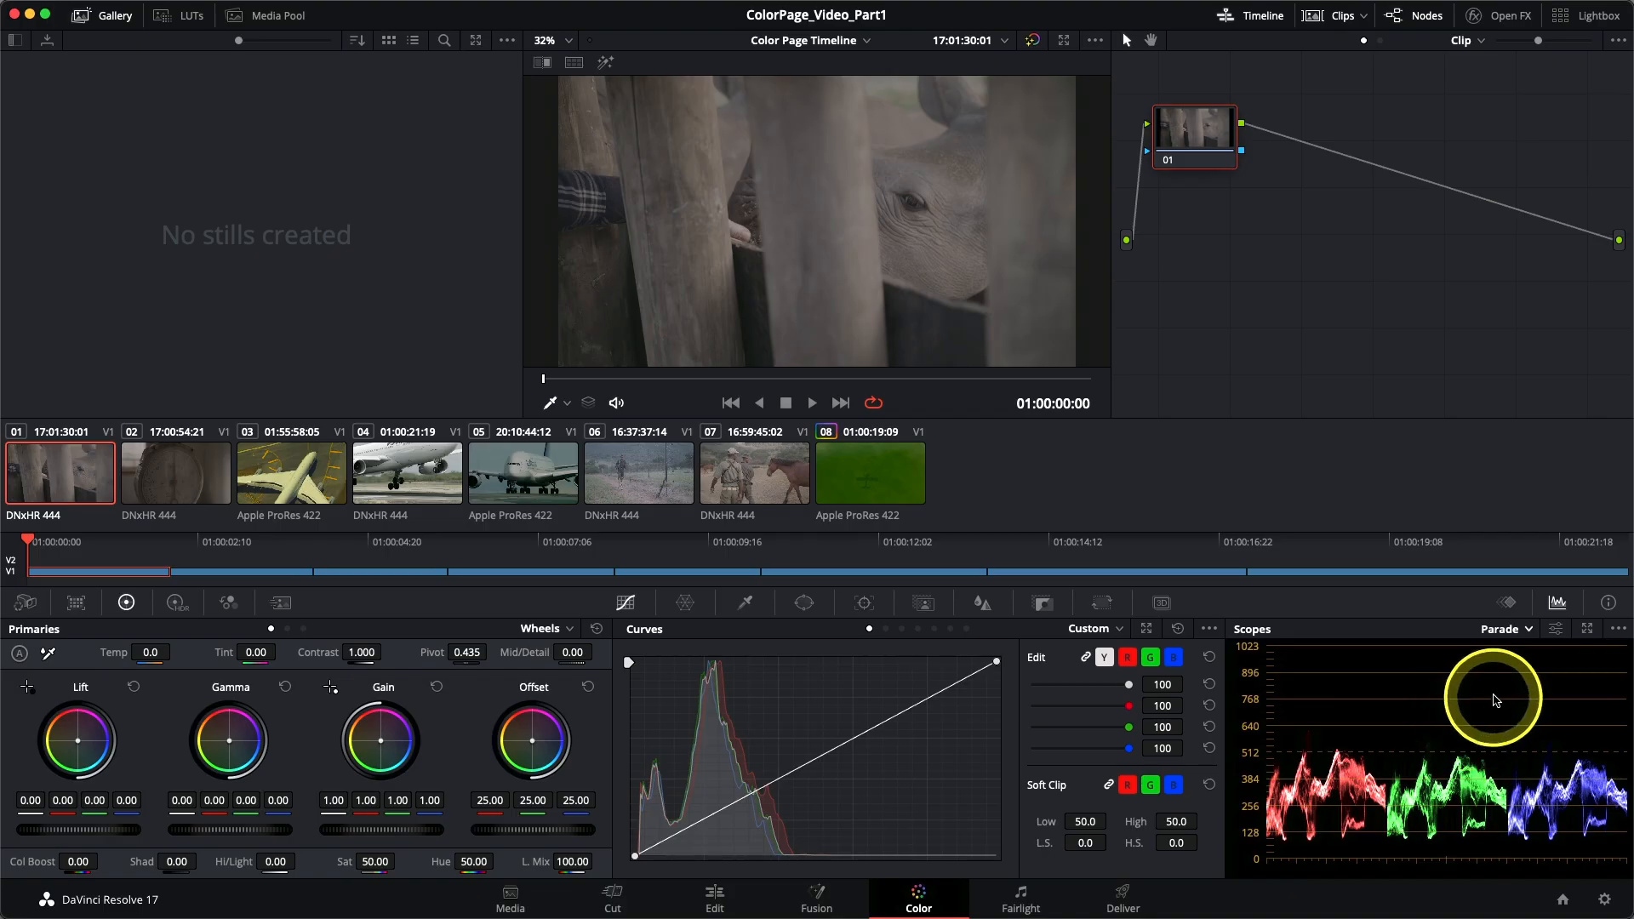
{"action": "left_click", "coordinate": [1508, 631]}
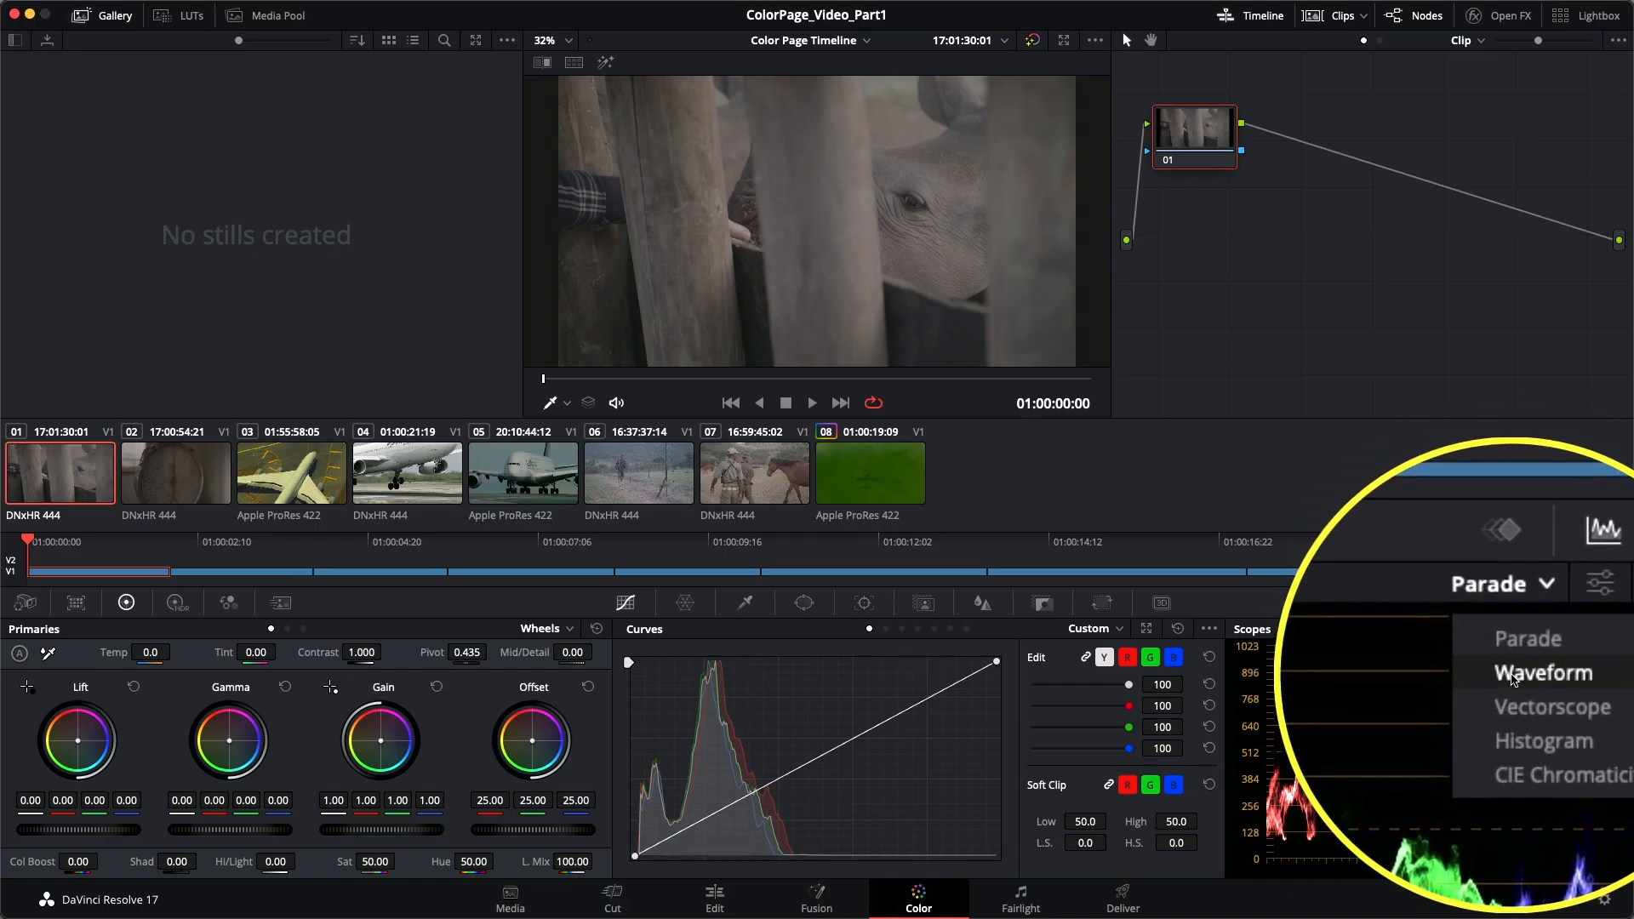
{"action": "left_click", "coordinate": [1511, 676]}
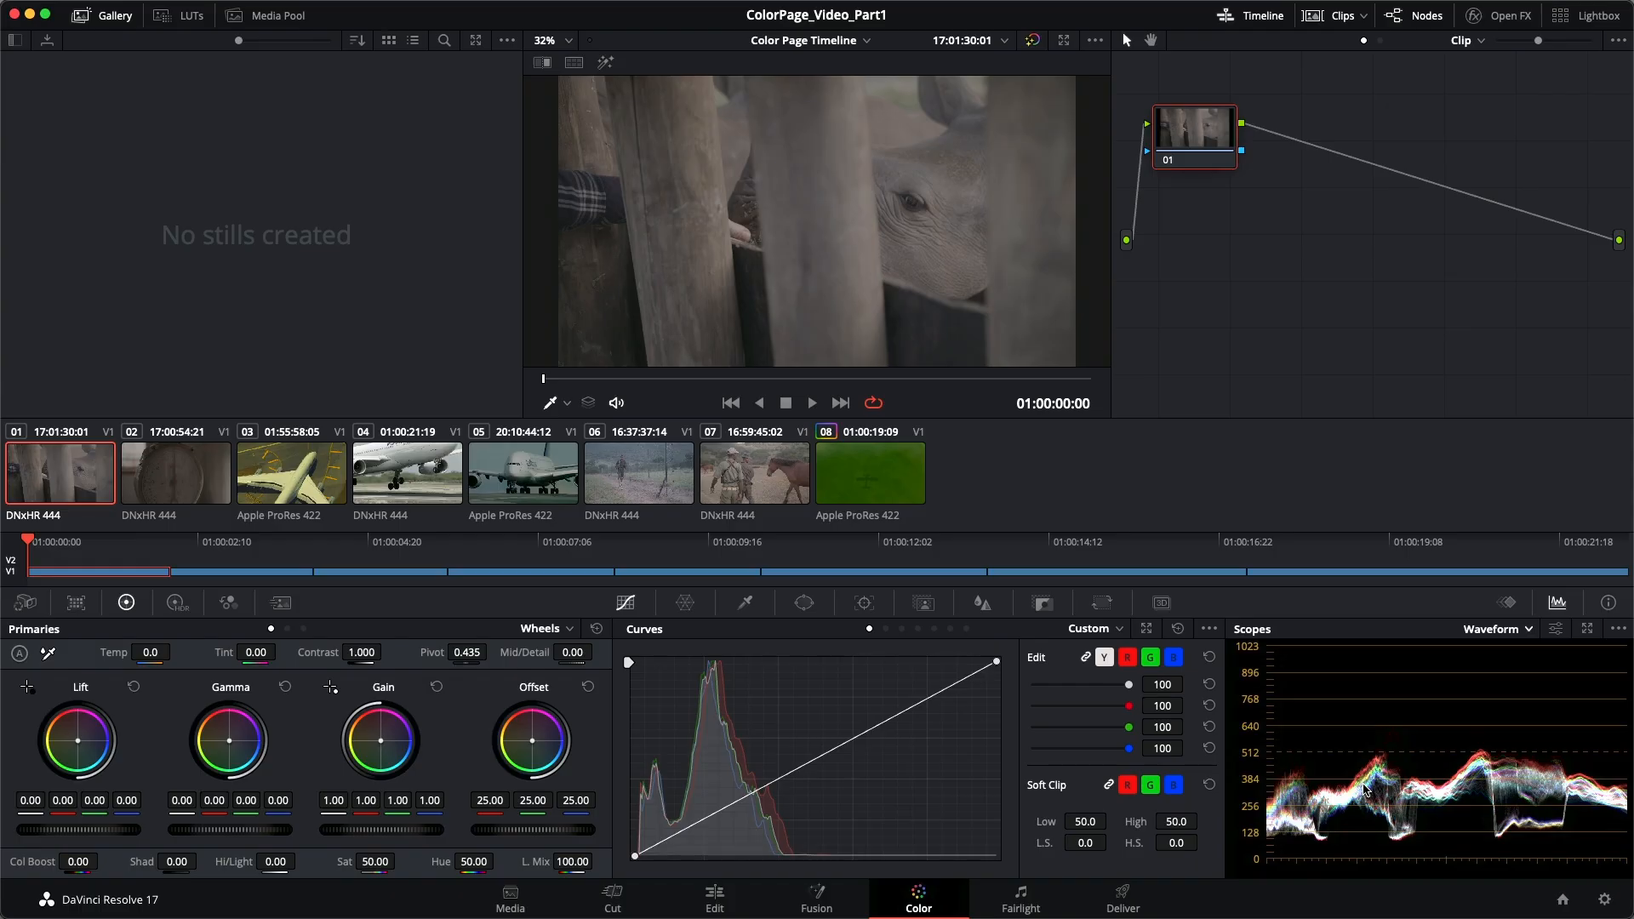
Set the waveform scope to the Y channel with Colorize off, and raise the waveform brightness to about three quarters or more.
{"action": "left_click", "coordinate": [1555, 631]}
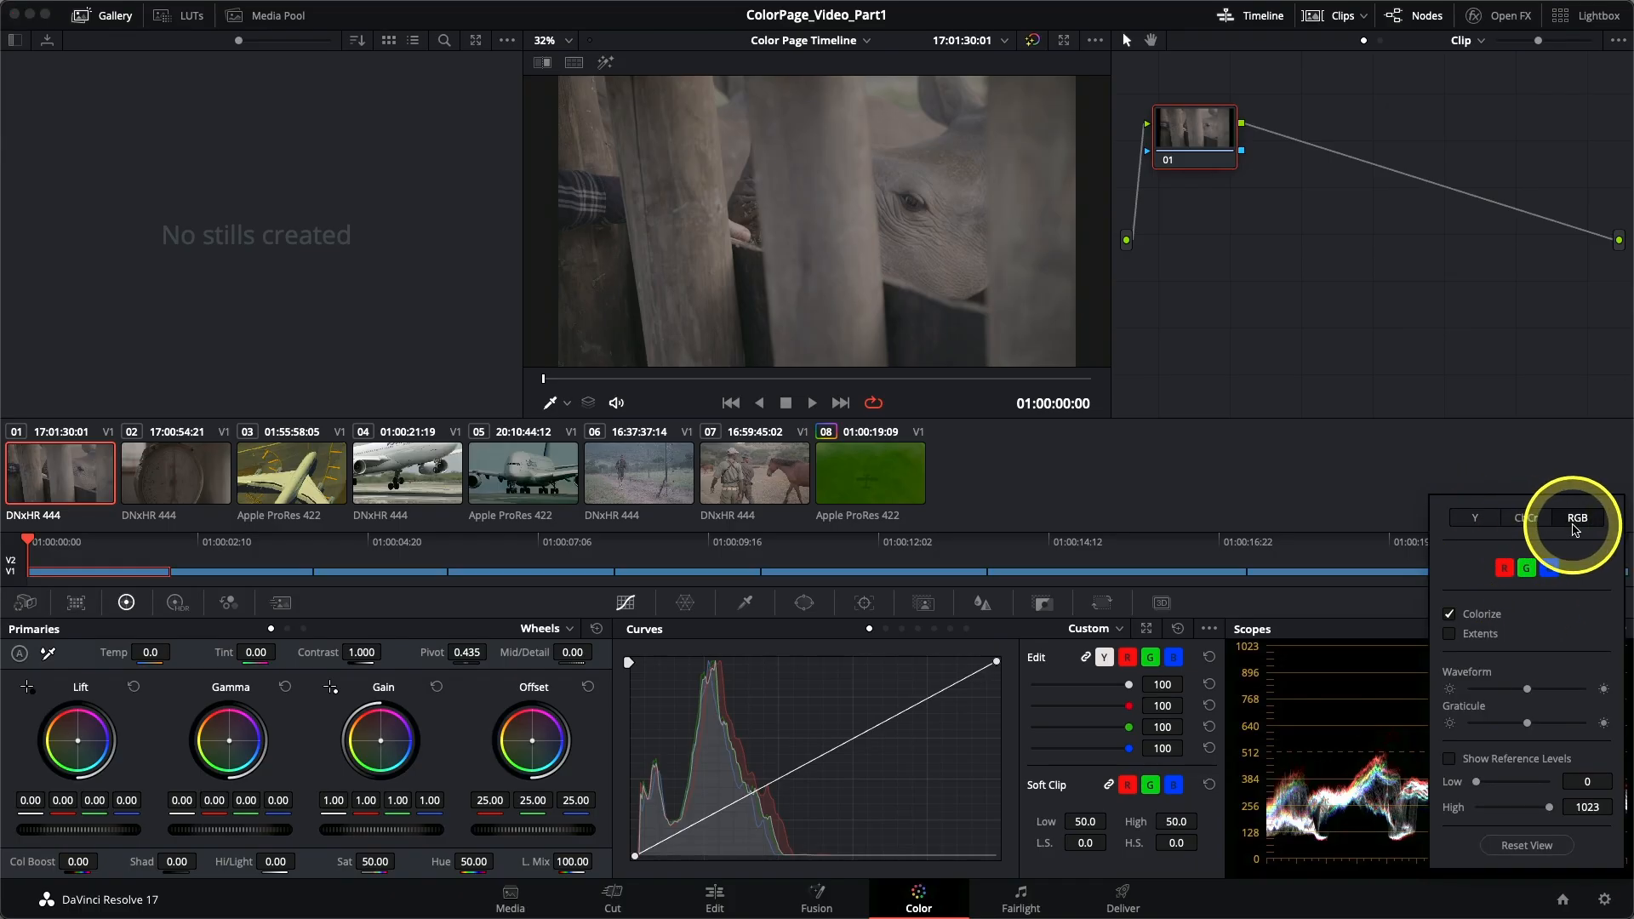
{"action": "left_click", "coordinate": [1475, 518]}
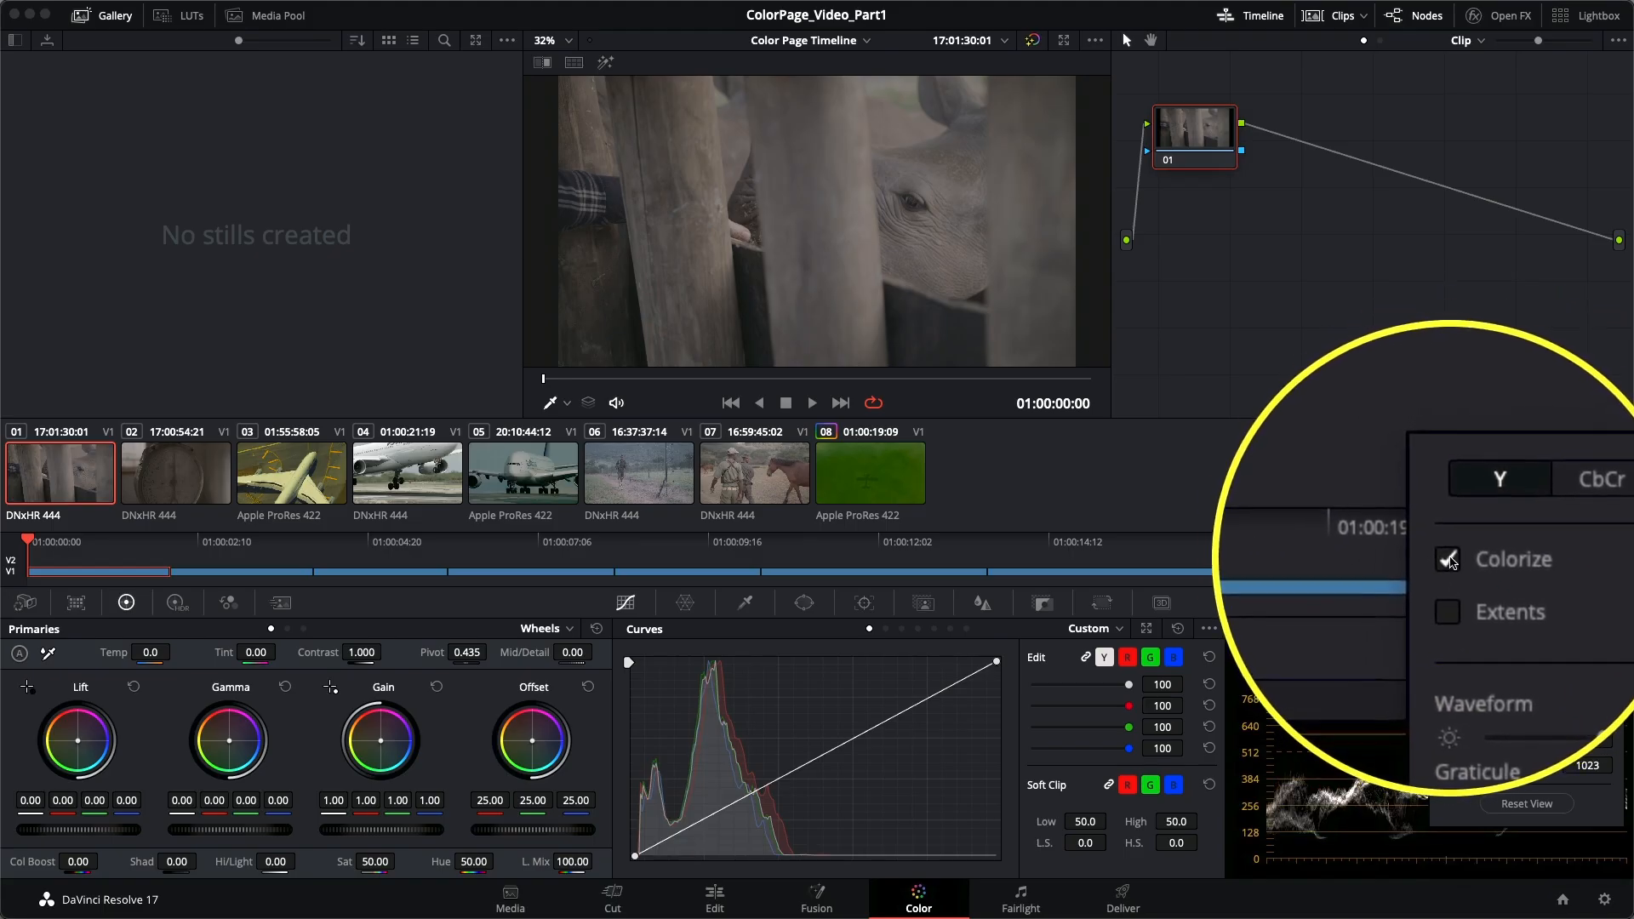
{"action": "left_click", "coordinate": [1450, 560]}
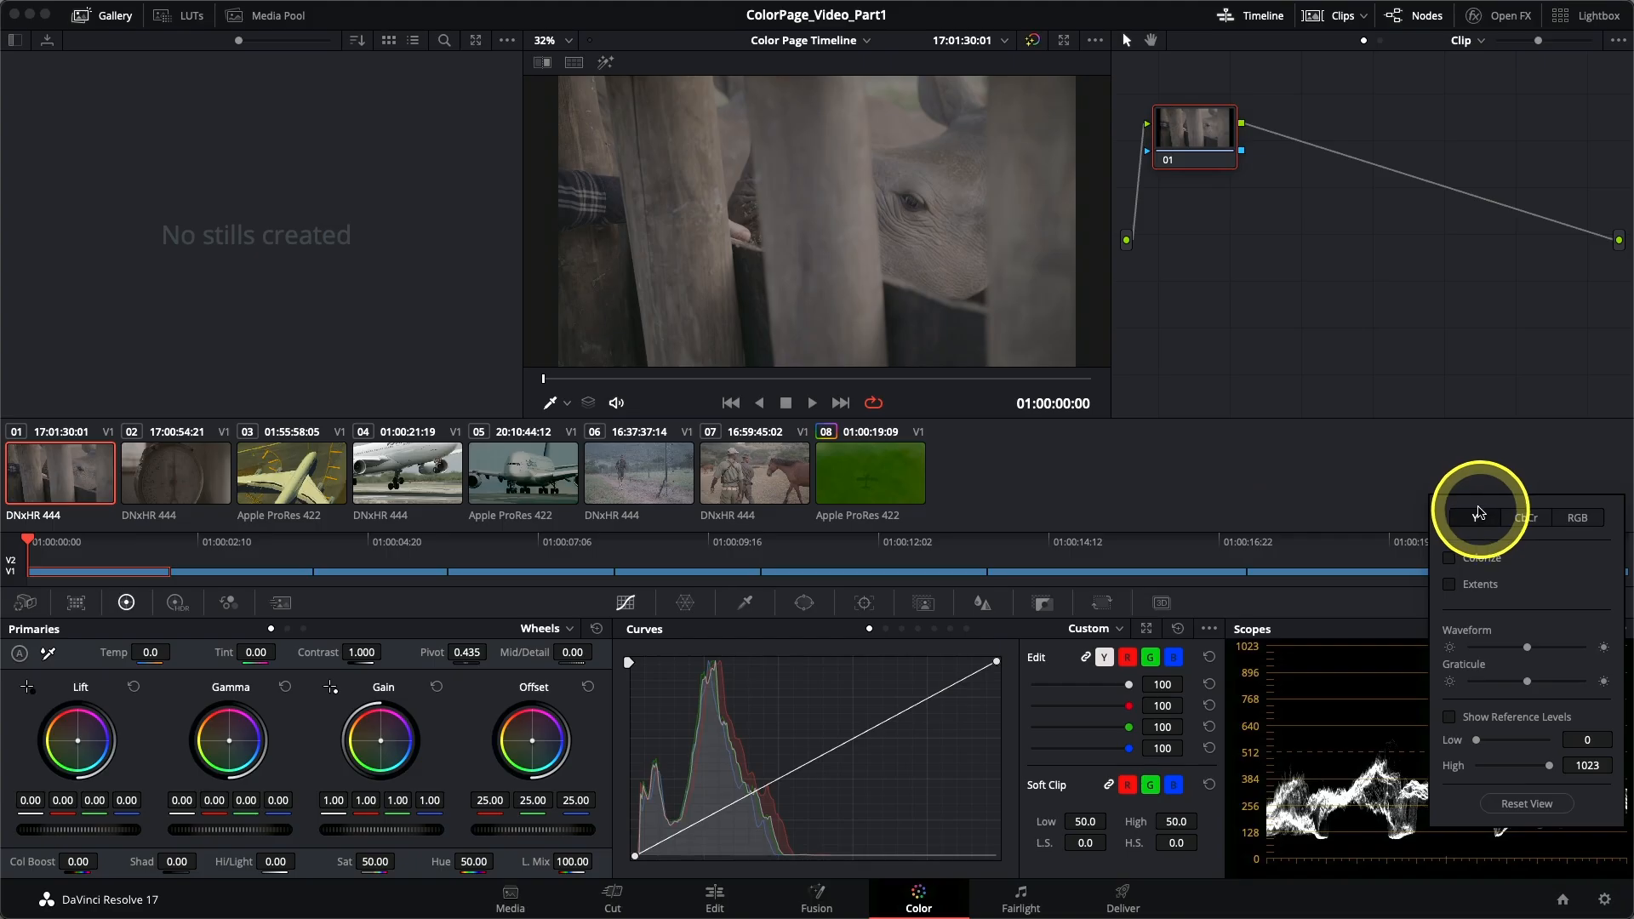
{"action": "left_click_drag", "start_coordinate": [1482, 509], "coordinate": [1073, 540]}
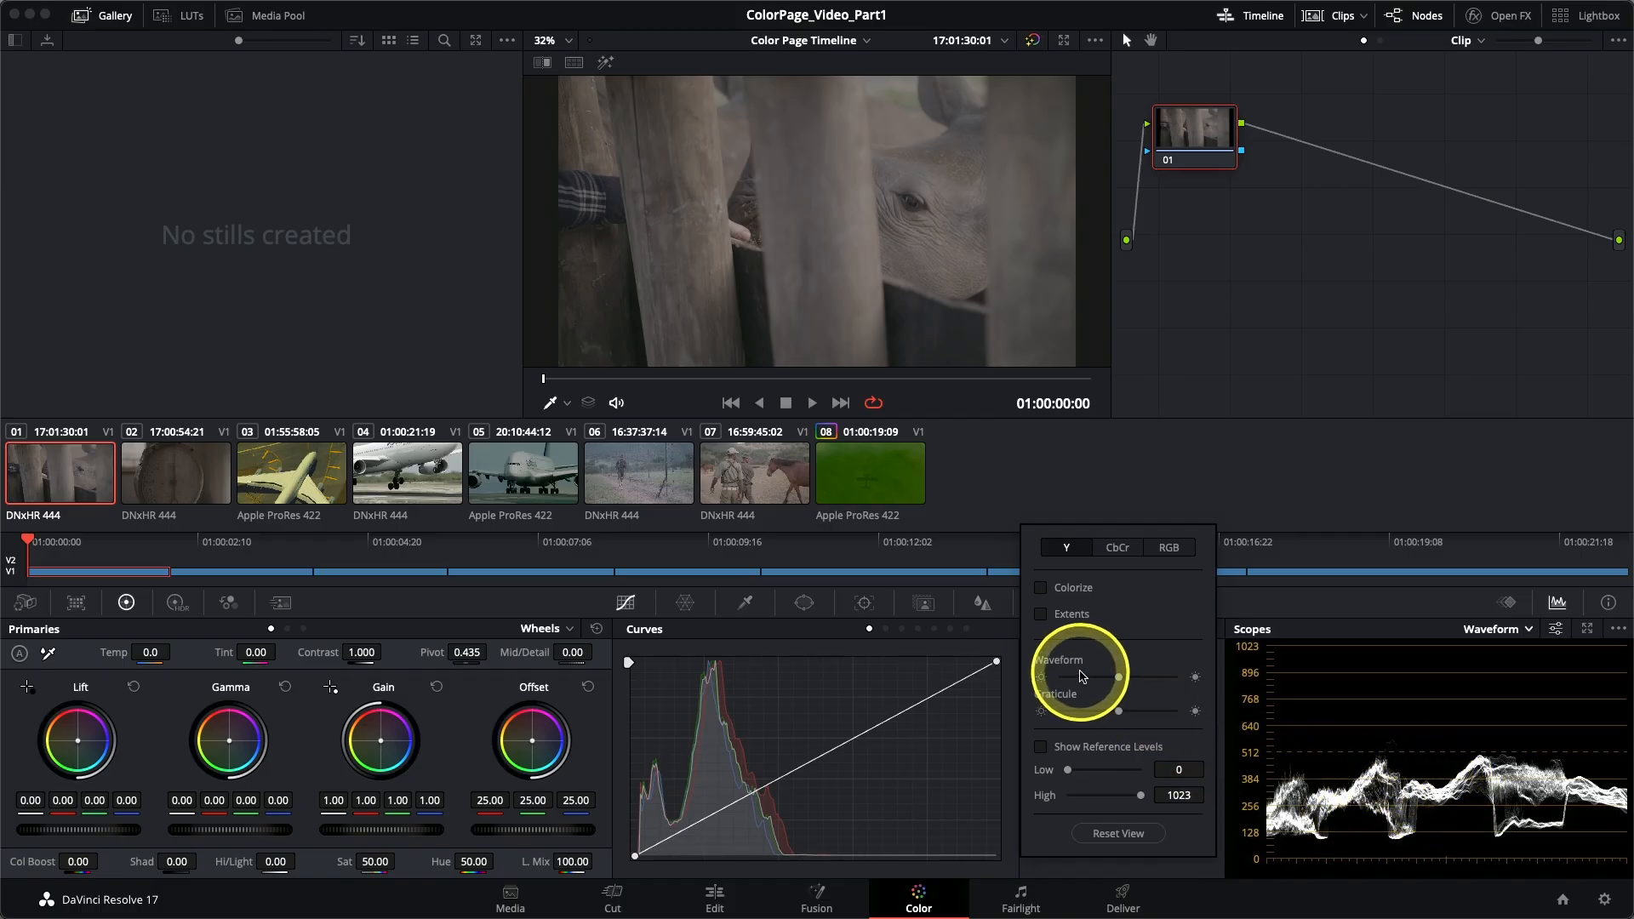
{"action": "left_click_drag", "start_coordinate": [1119, 678], "coordinate": [1172, 678]}
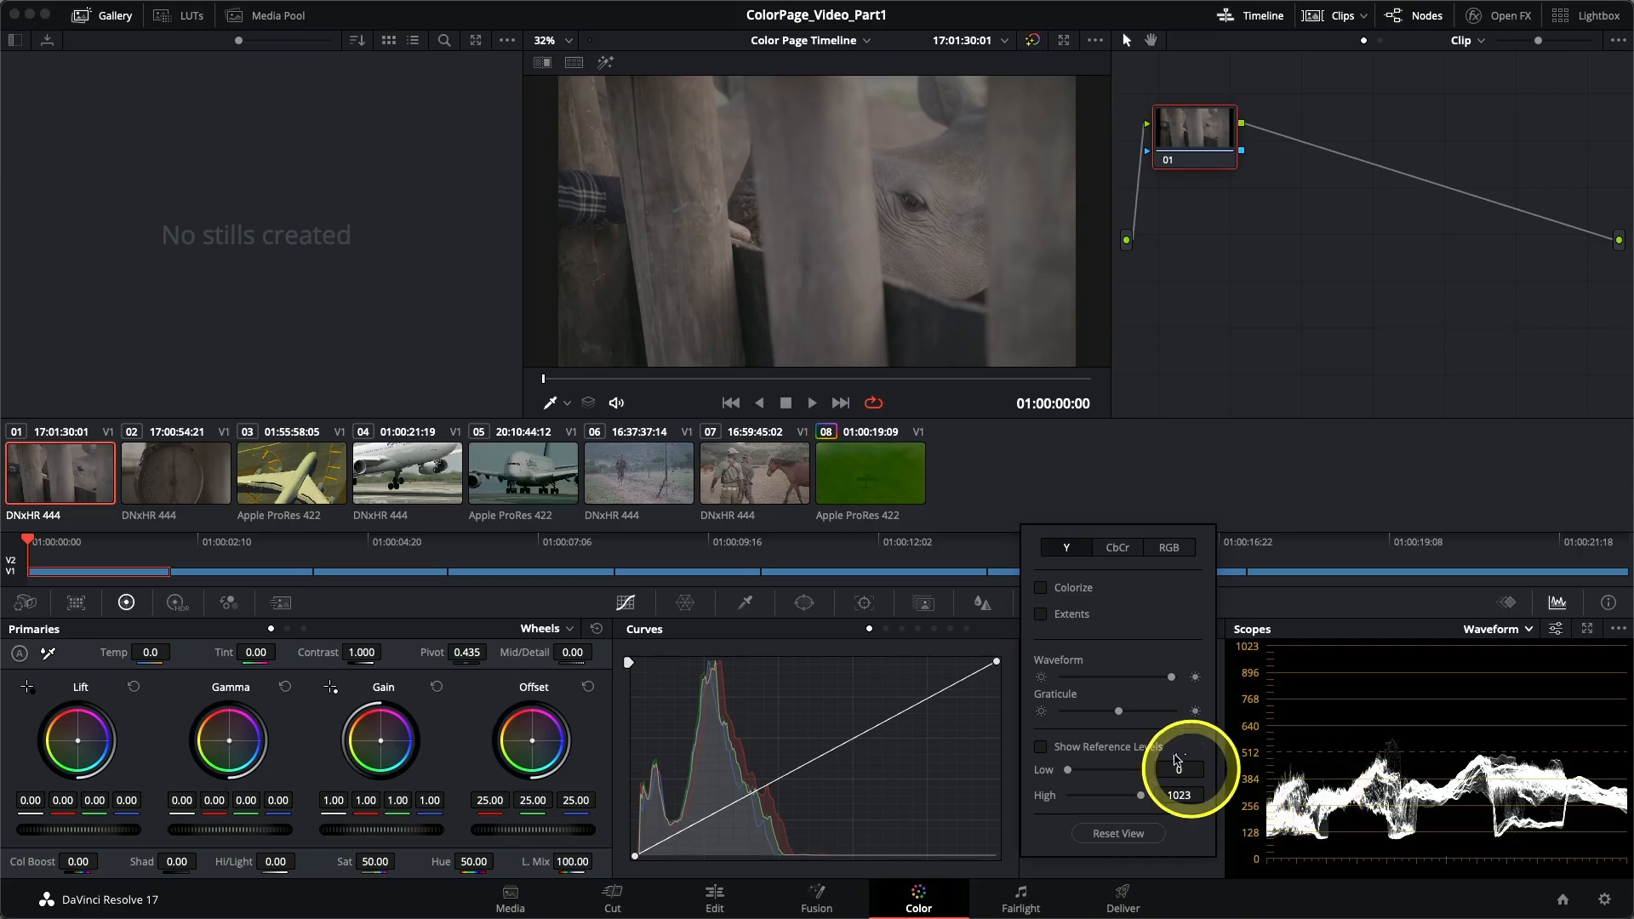
{"action": "left_click_drag", "start_coordinate": [1174, 538], "coordinate": [1296, 539]}
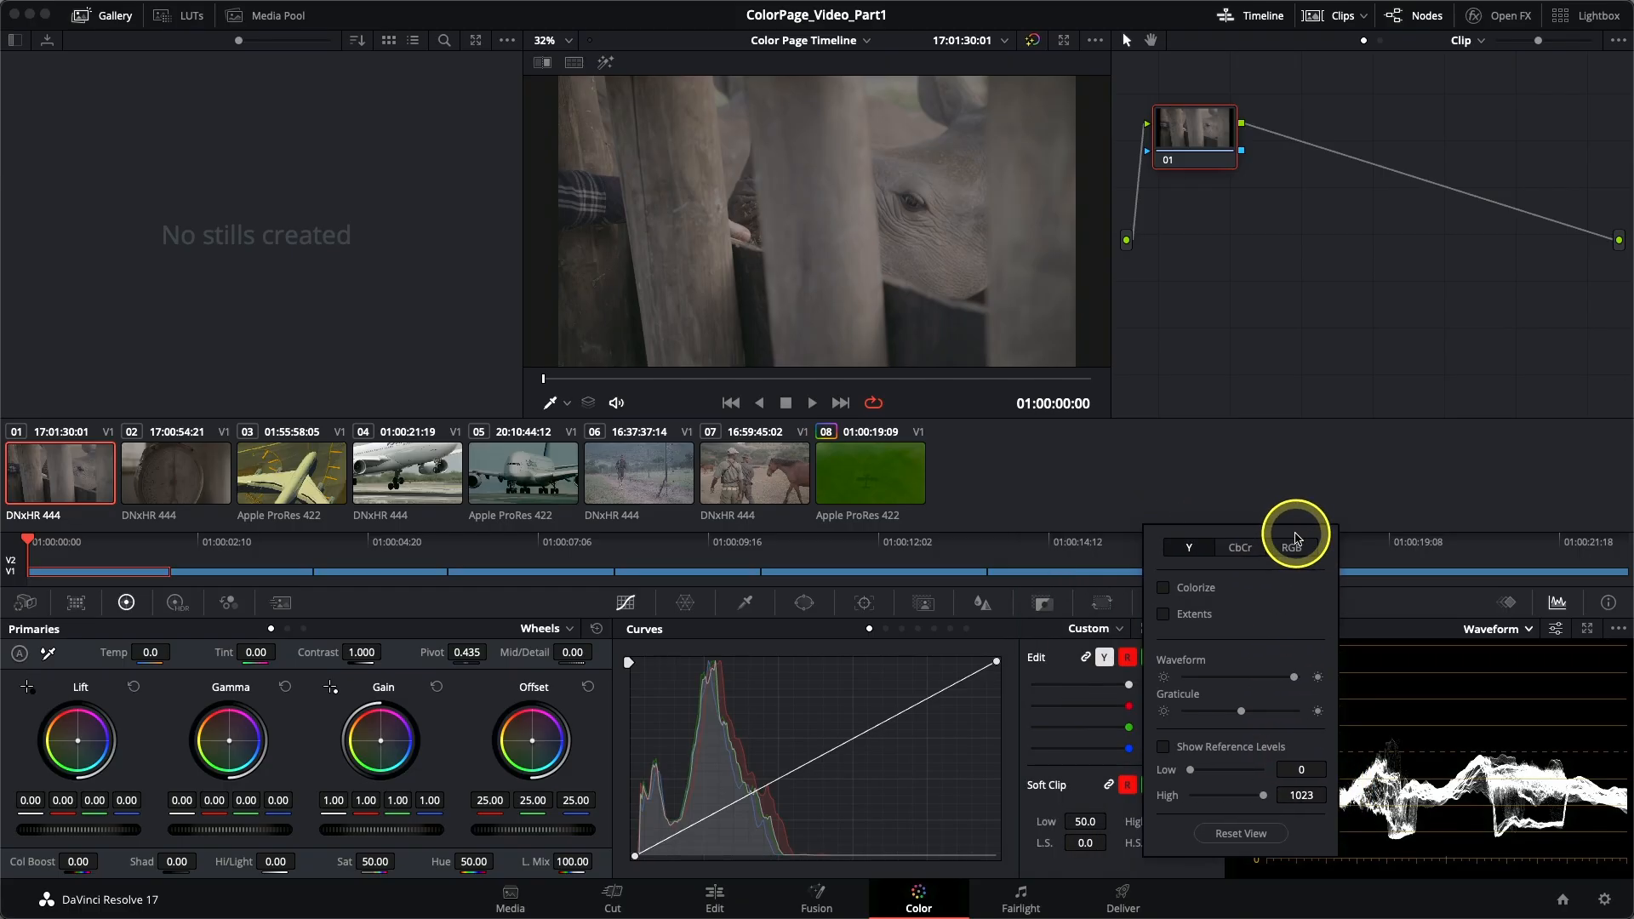
{"action": "left_click", "coordinate": [1379, 606]}
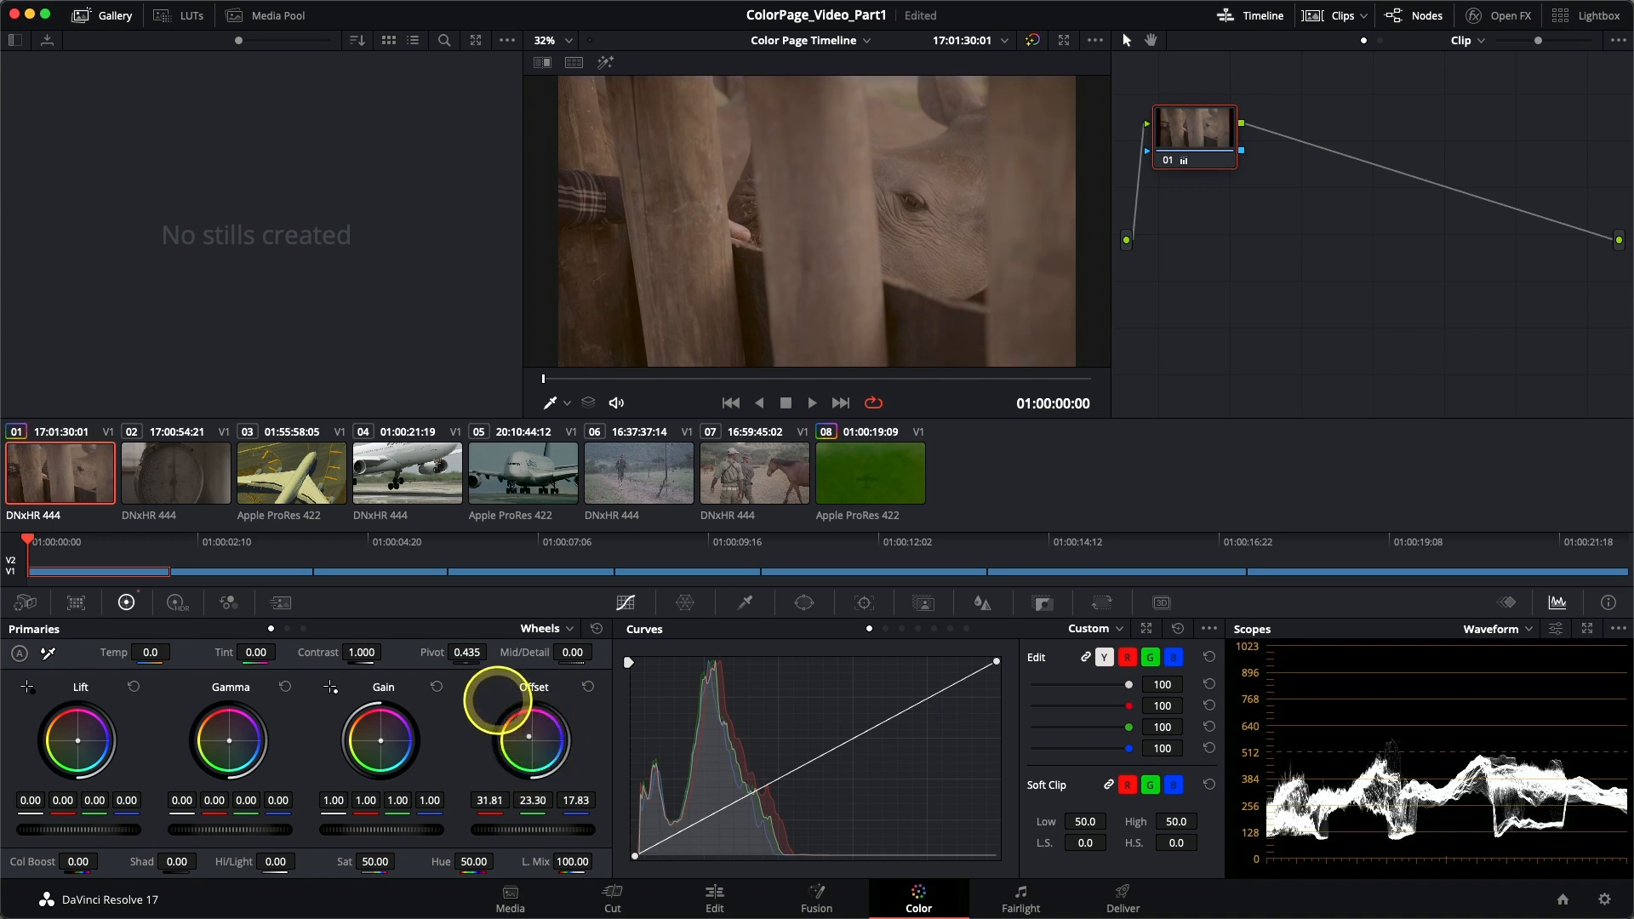
Try tinting clip 01 toward blue with Offset and raising the master Offset to 35.70, resetting Offset after each change.
{"action": "left_click_drag", "start_coordinate": [478, 677], "coordinate": [625, 690]}
{"action": "left_click_drag", "start_coordinate": [514, 737], "coordinate": [546, 748]}
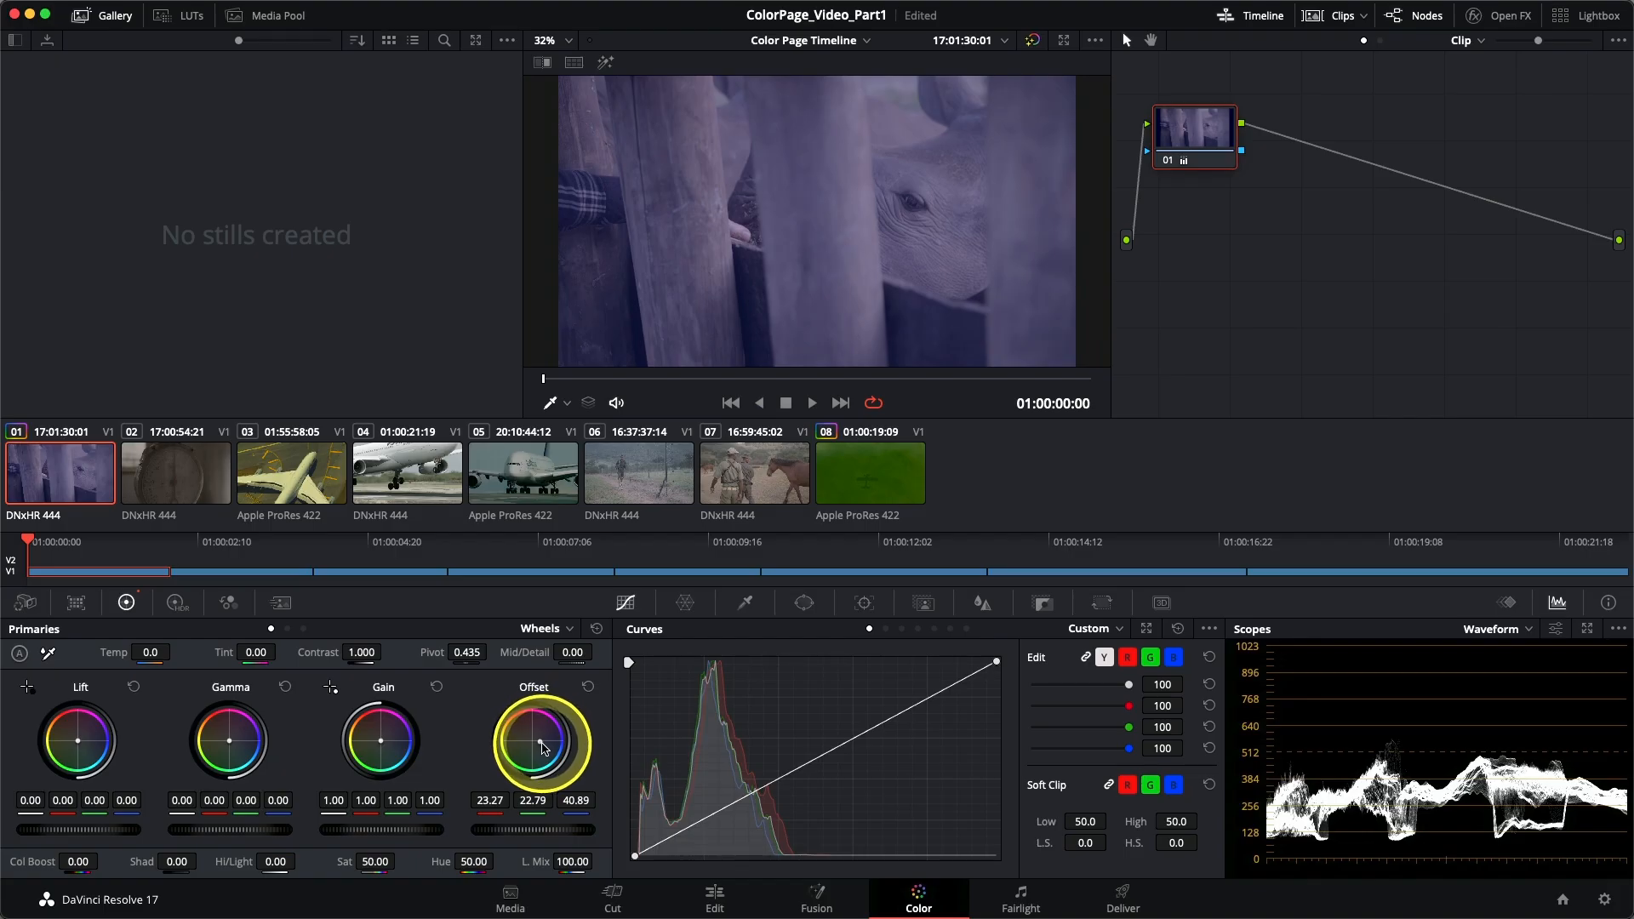
{"action": "double_click", "coordinate": [544, 749]}
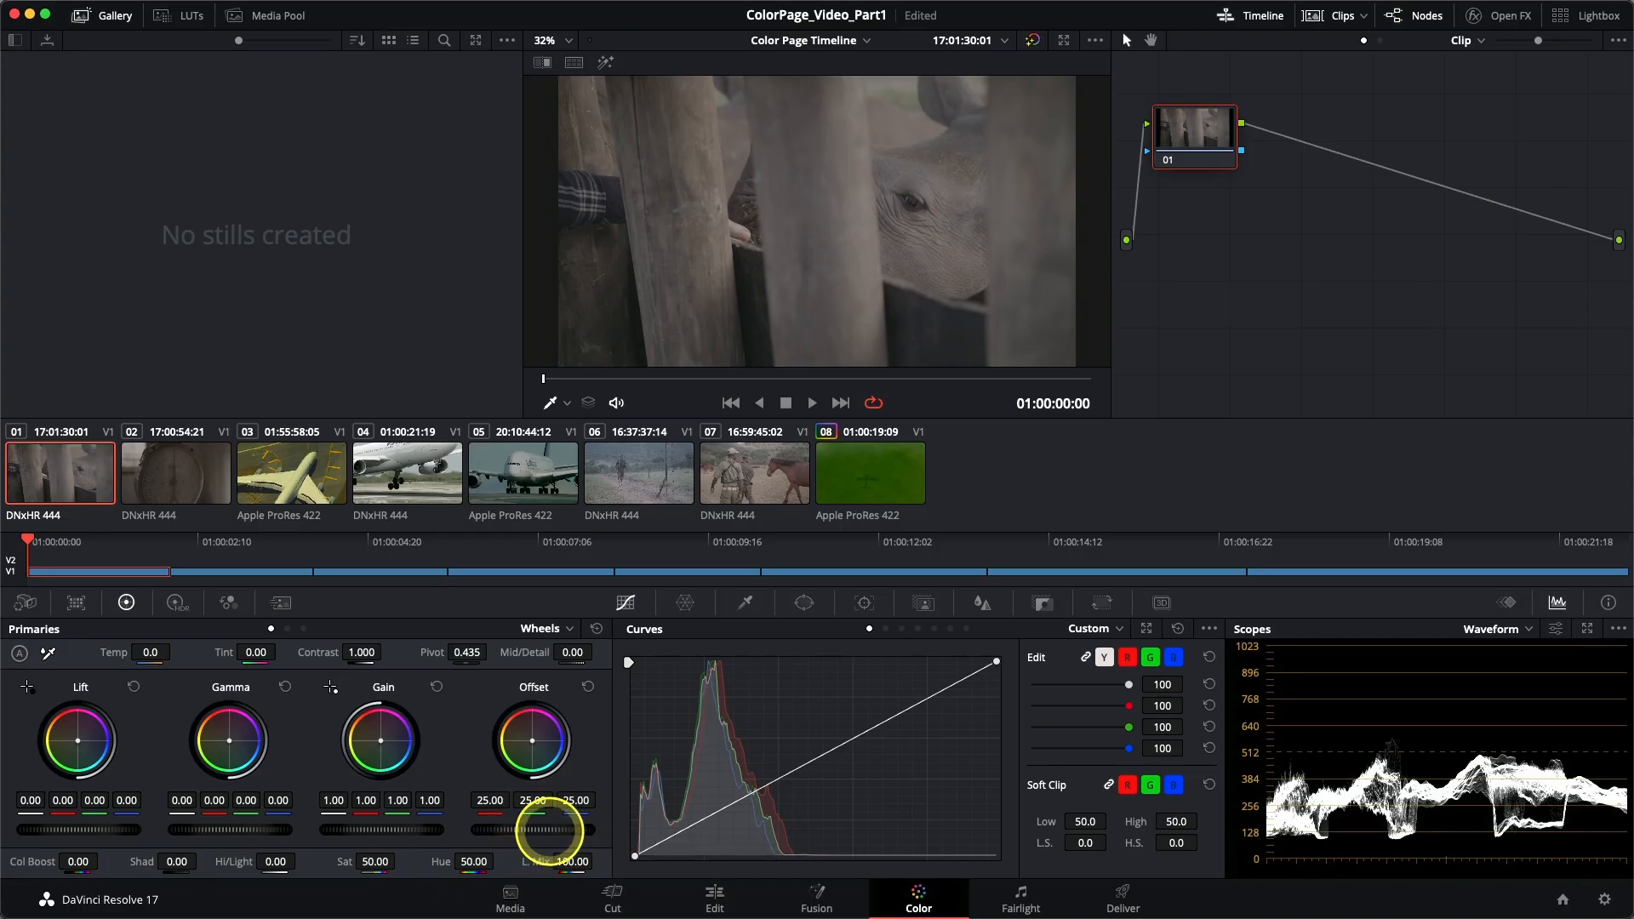
{"action": "left_click_drag", "start_coordinate": [544, 830], "coordinate": [899, 802]}
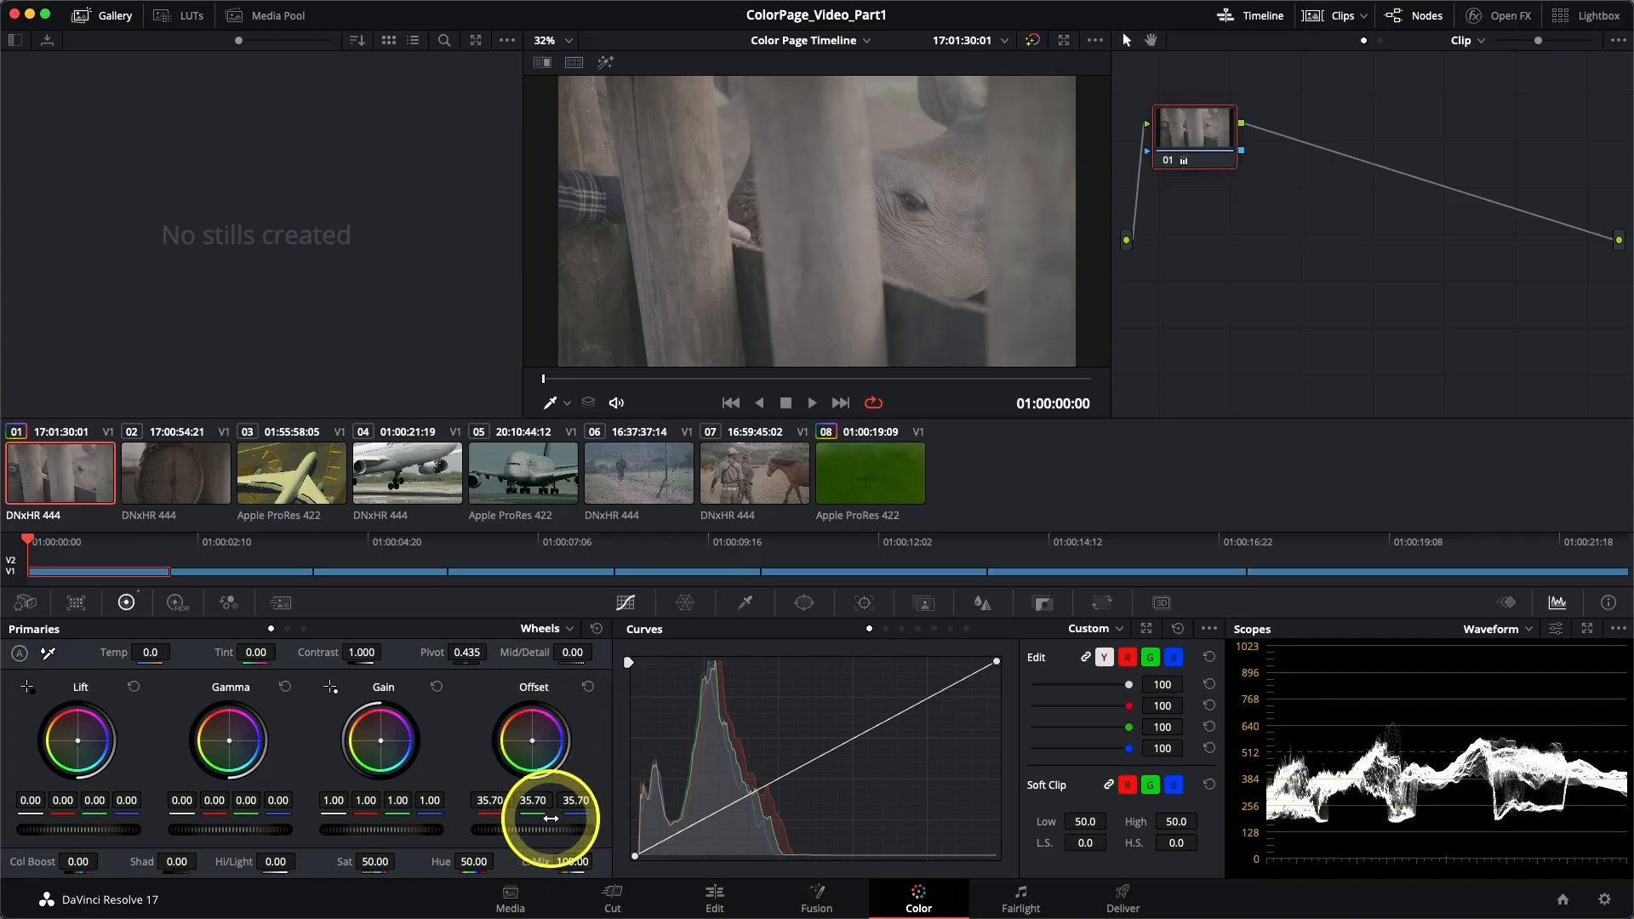
{"action": "left_click", "coordinate": [589, 688]}
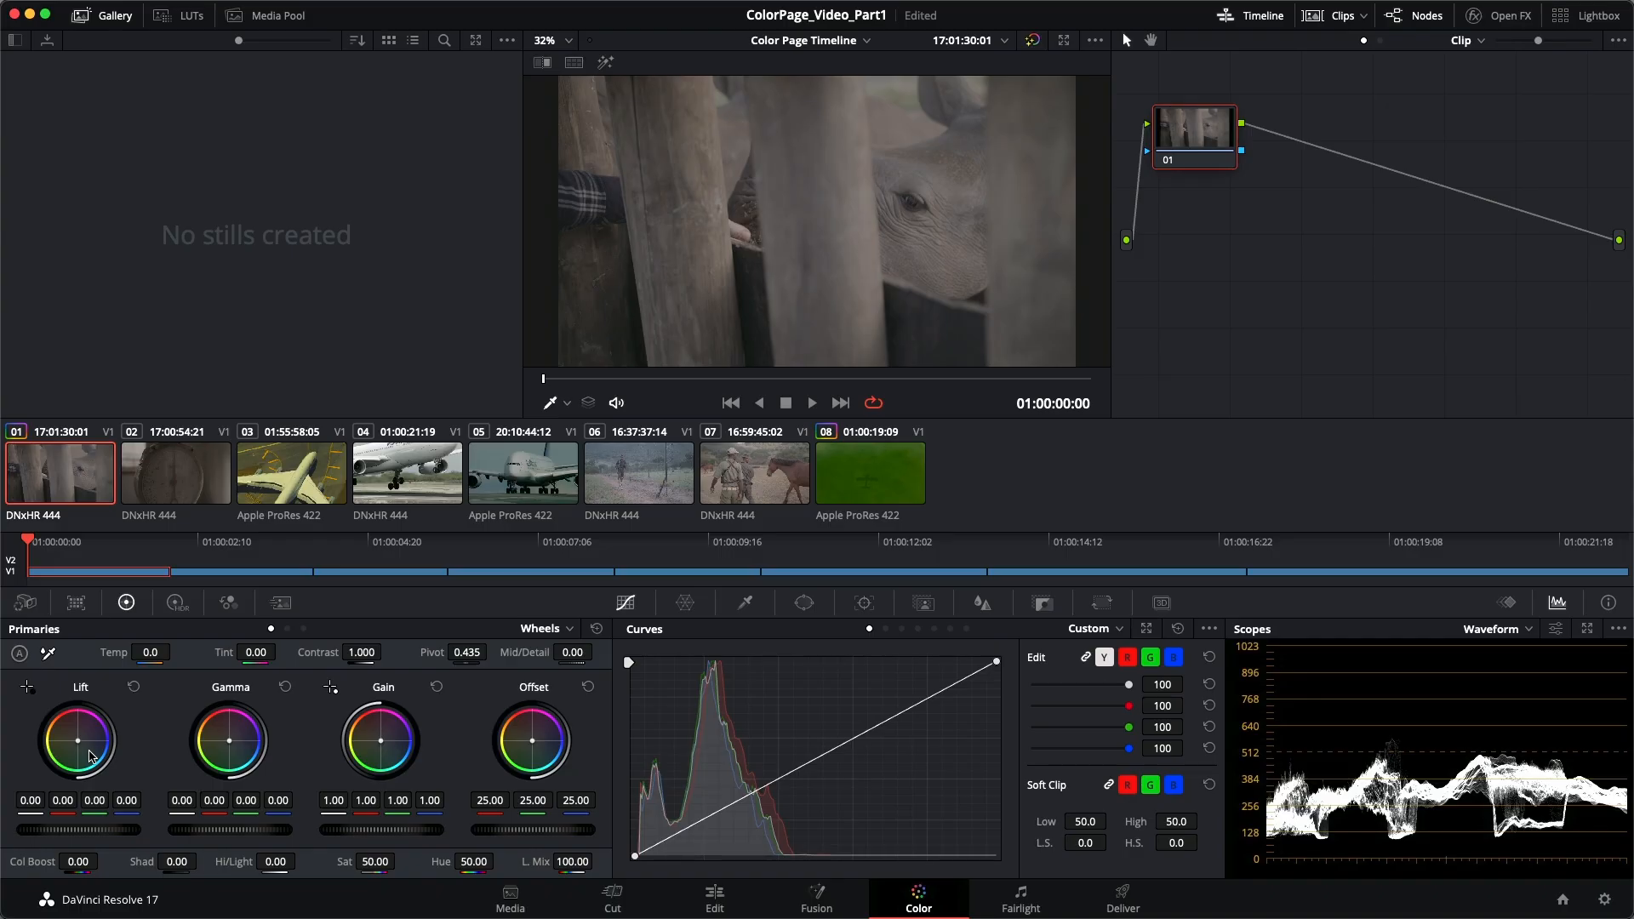
Push the Lift color balance of clip 01 toward orange, to about 0.09 red, -0.02 green and -0.11 blue.
{"action": "left_click_drag", "start_coordinate": [80, 746], "coordinate": [28, 686]}
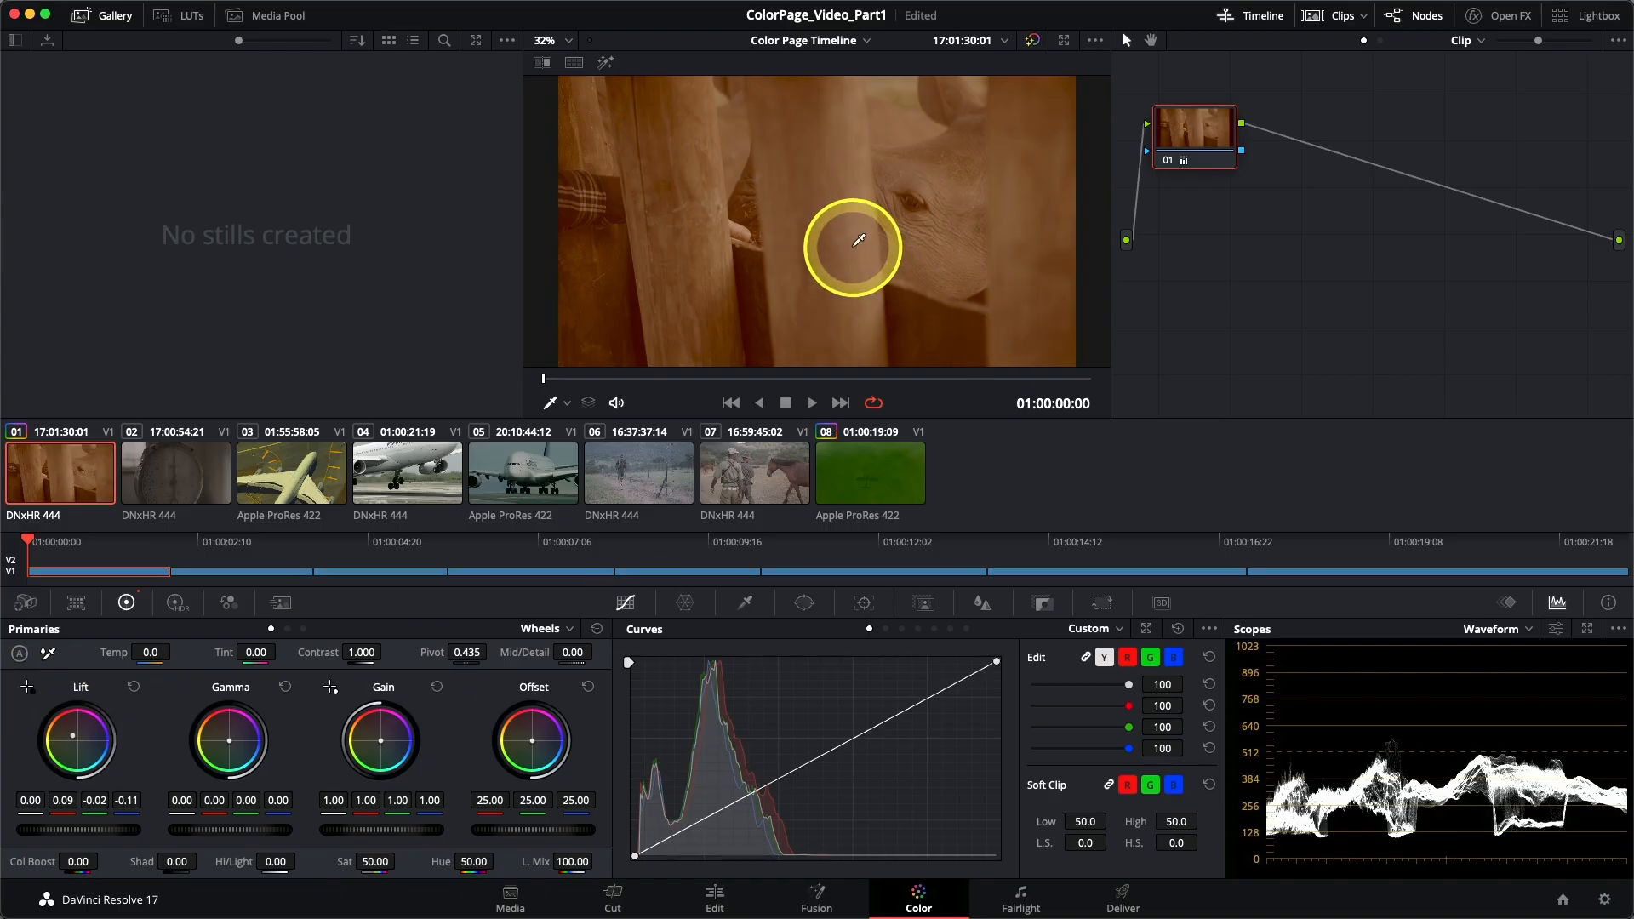
Reset the Lift color balance of clip 01 and set master Lift to -0.03, Gain to 1.39 and Gamma to 0.03.
{"action": "left_click", "coordinate": [134, 688]}
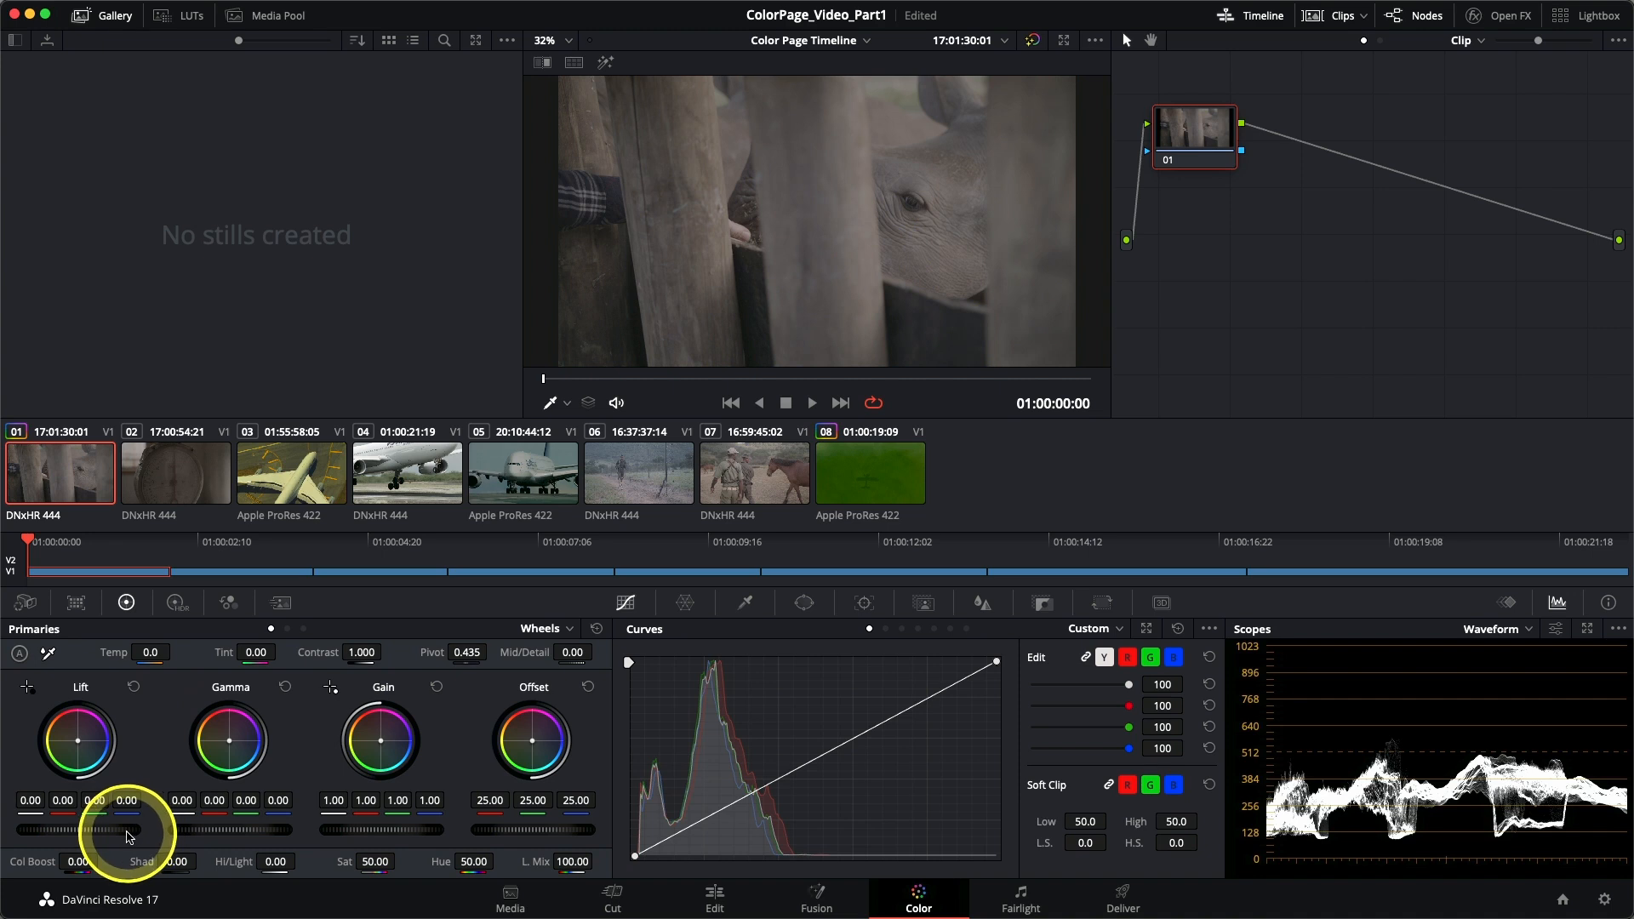
{"action": "mouse_move", "coordinate": [127, 837]}
{"action": "left_mouse_down"}
{"action": "mouse_move", "coordinate": [49, 824]}
{"action": "mouse_move", "coordinate": [99, 824]}
{"action": "mouse_move", "coordinate": [29, 803]}
{"action": "mouse_move", "coordinate": [111, 824]}
{"action": "left_mouse_up"}
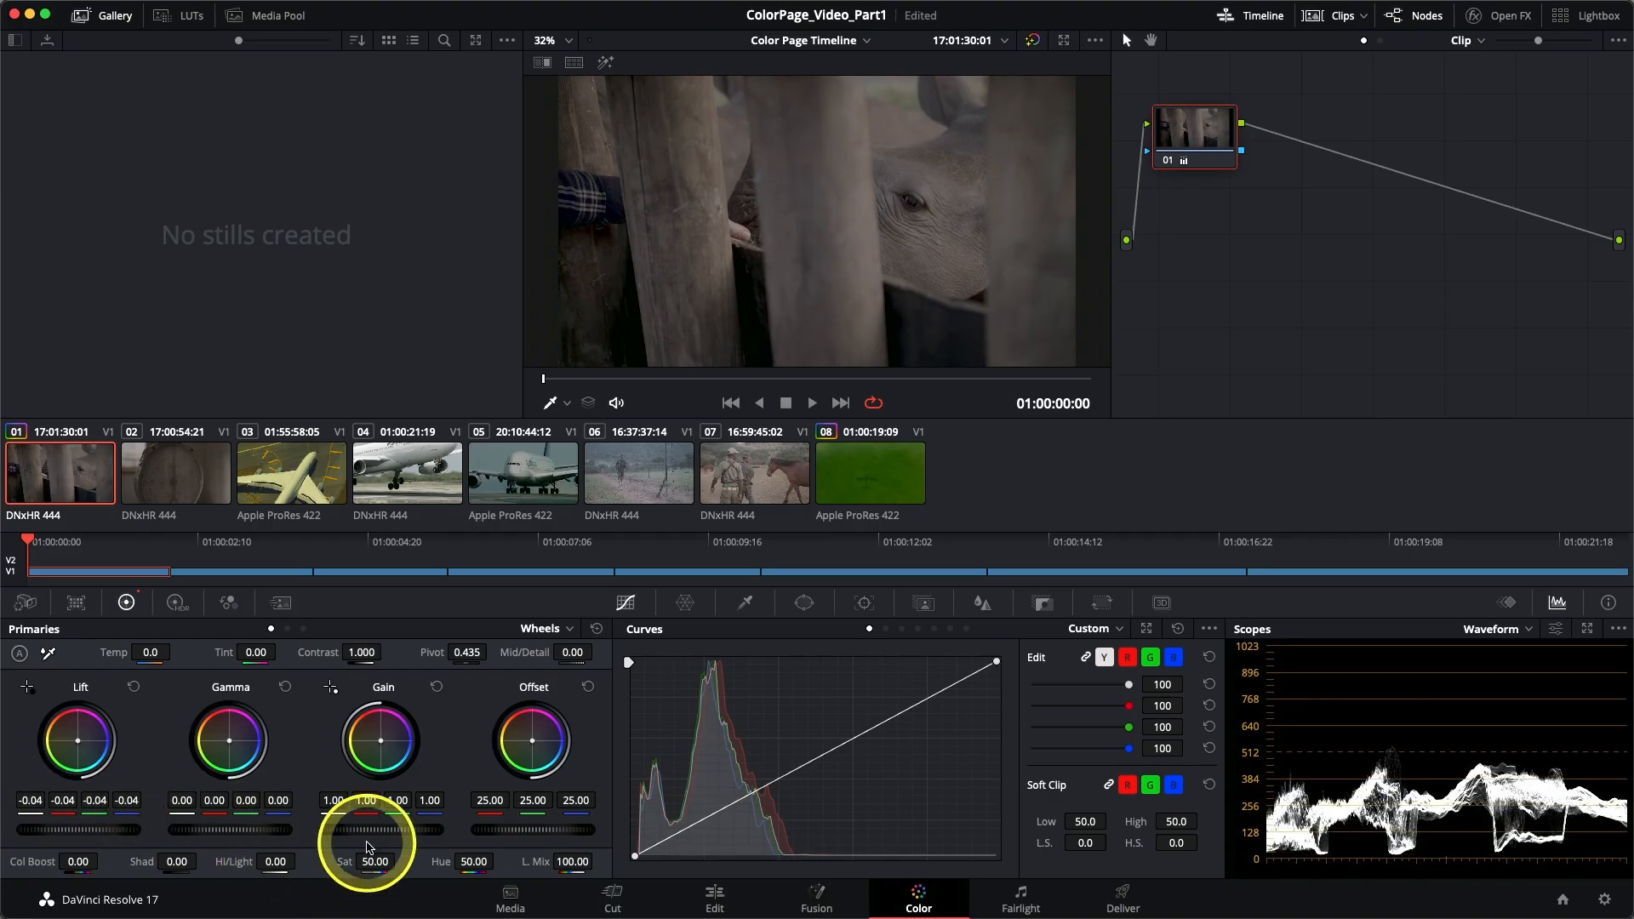
{"action": "mouse_move", "coordinate": [375, 836]}
{"action": "left_mouse_down"}
{"action": "mouse_move", "coordinate": [554, 834]}
{"action": "mouse_move", "coordinate": [511, 822]}
{"action": "mouse_move", "coordinate": [573, 839]}
{"action": "mouse_move", "coordinate": [372, 835]}
{"action": "left_mouse_up"}
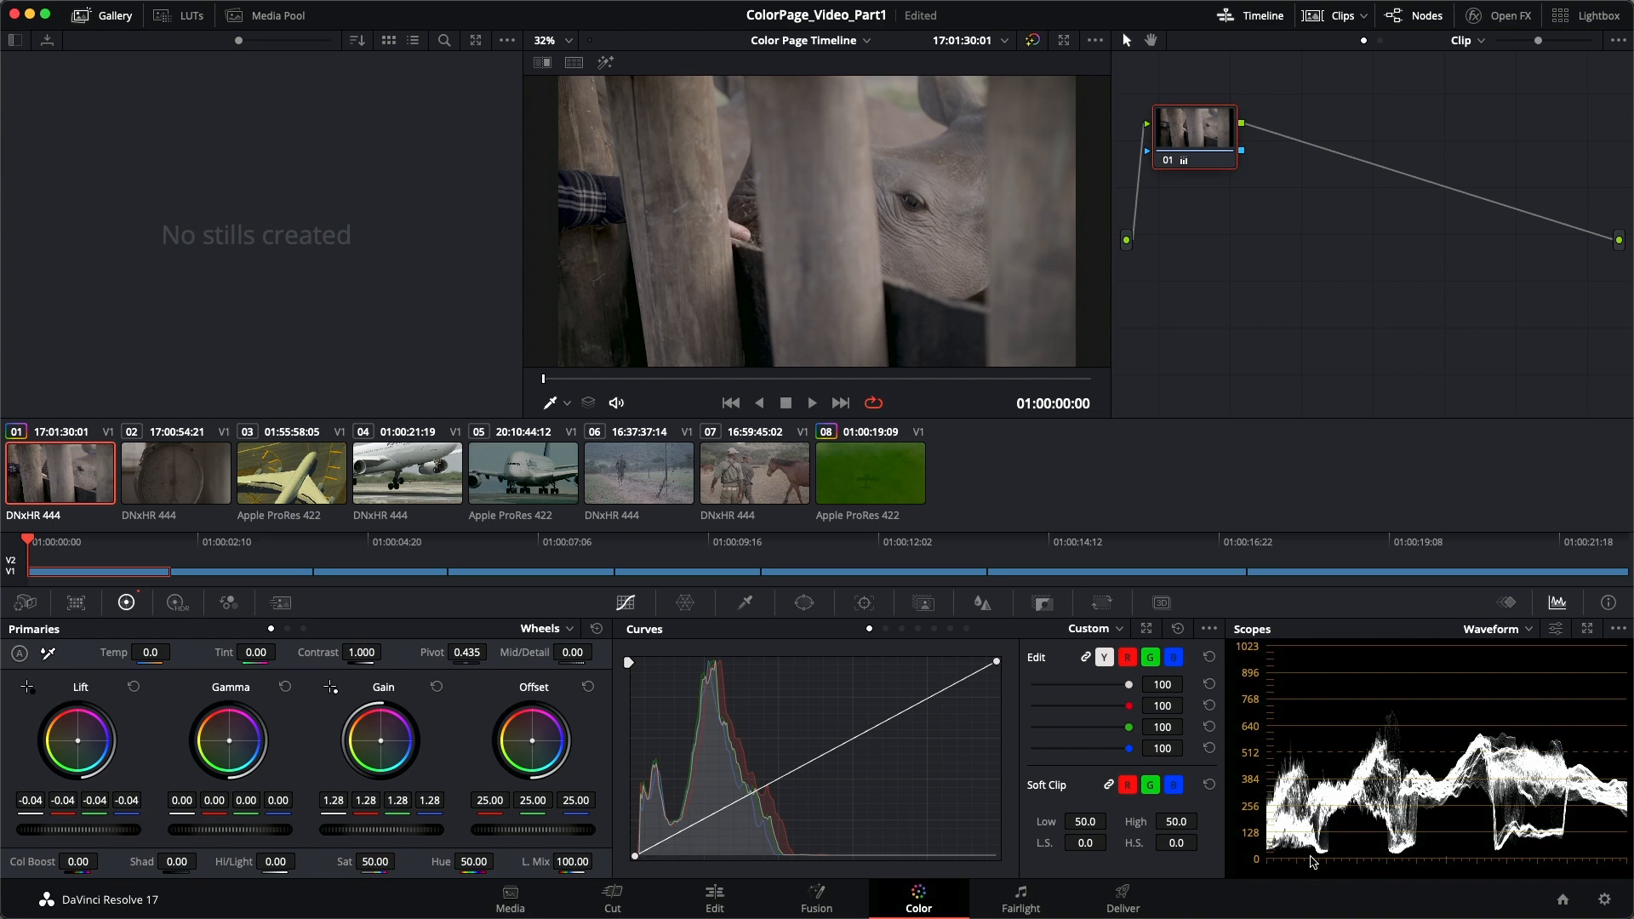
{"action": "left_click_drag", "start_coordinate": [67, 833], "coordinate": [111, 831]}
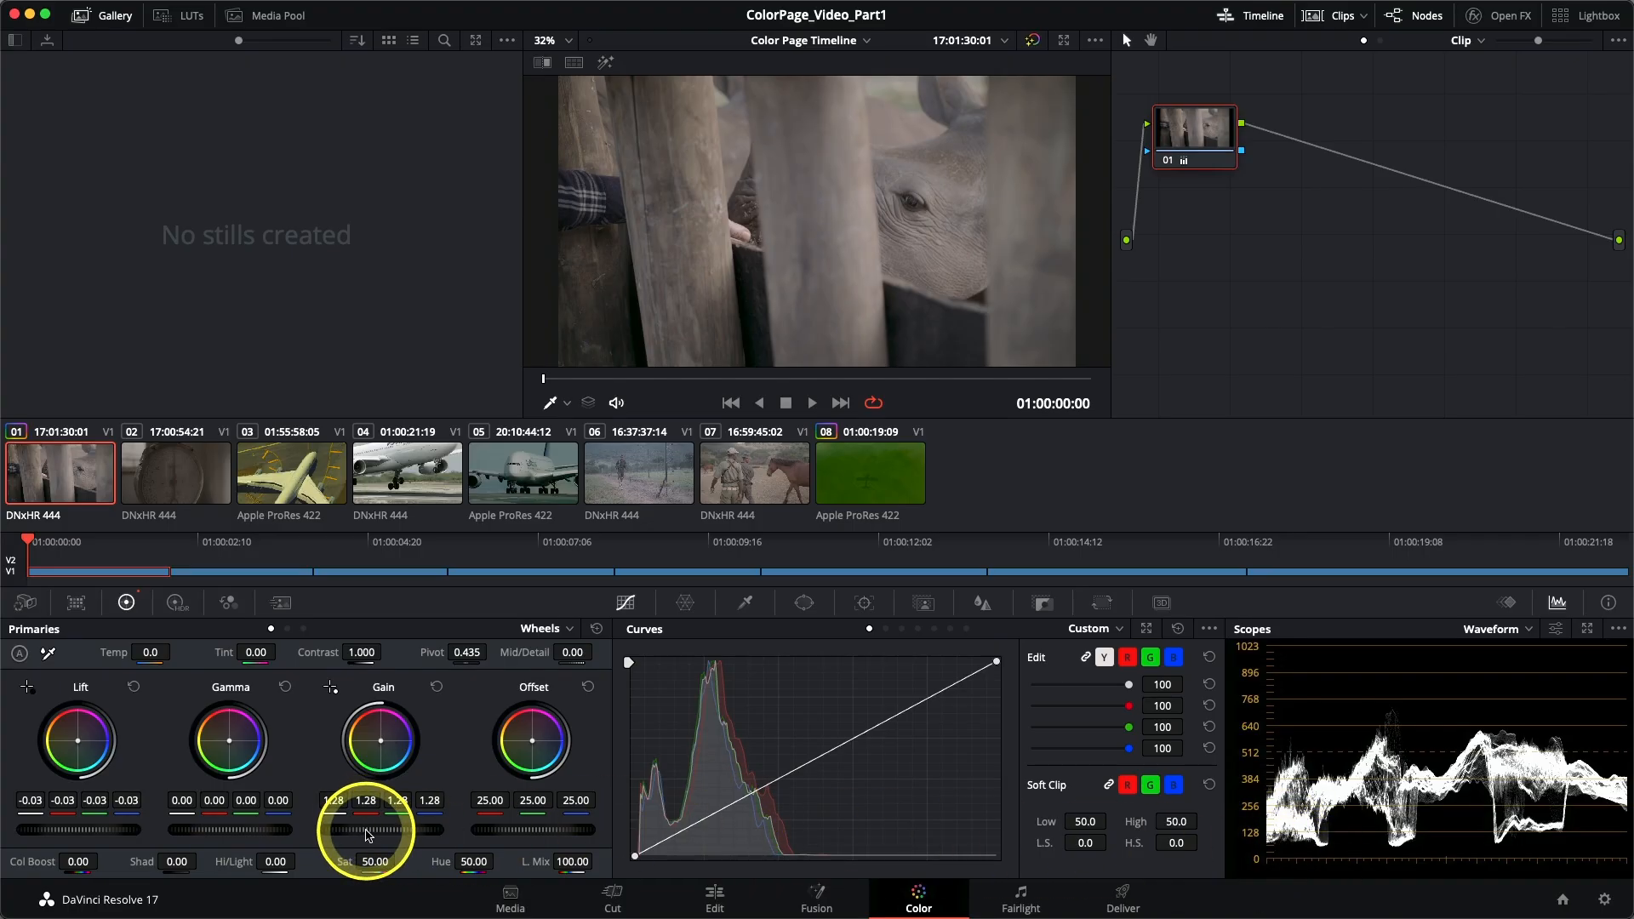
{"action": "left_click_drag", "start_coordinate": [366, 830], "coordinate": [427, 821]}
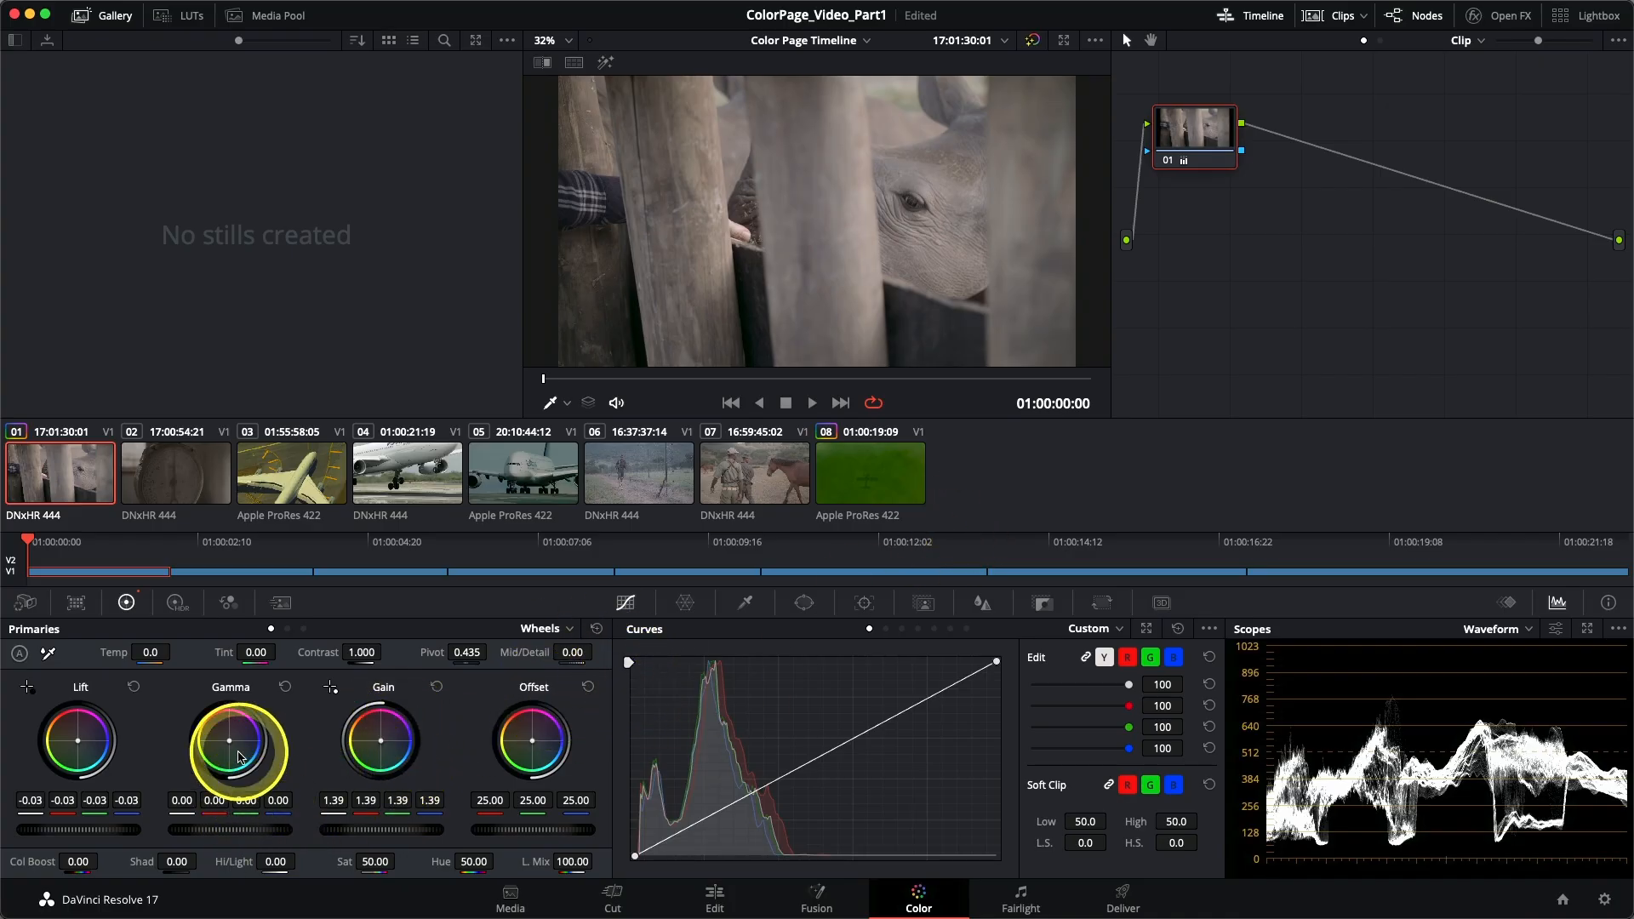
{"action": "left_click_drag", "start_coordinate": [216, 834], "coordinate": [314, 835]}
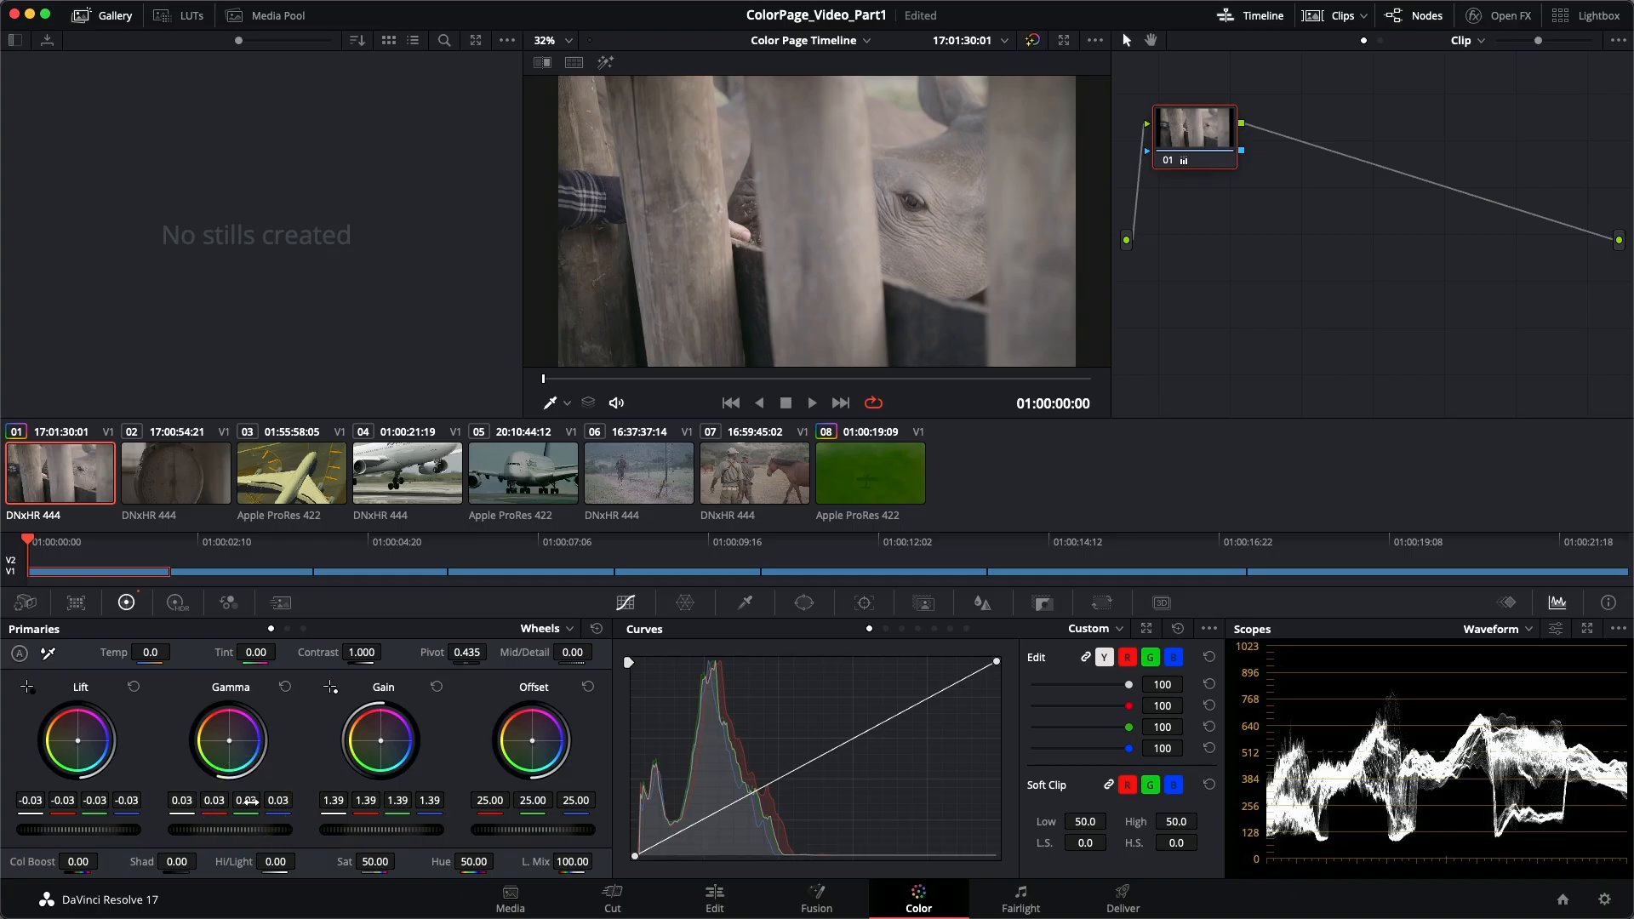
Try a color temperature of 1200 on clip 01, and reset Temp to its default.
{"action": "left_click", "coordinate": [249, 801]}
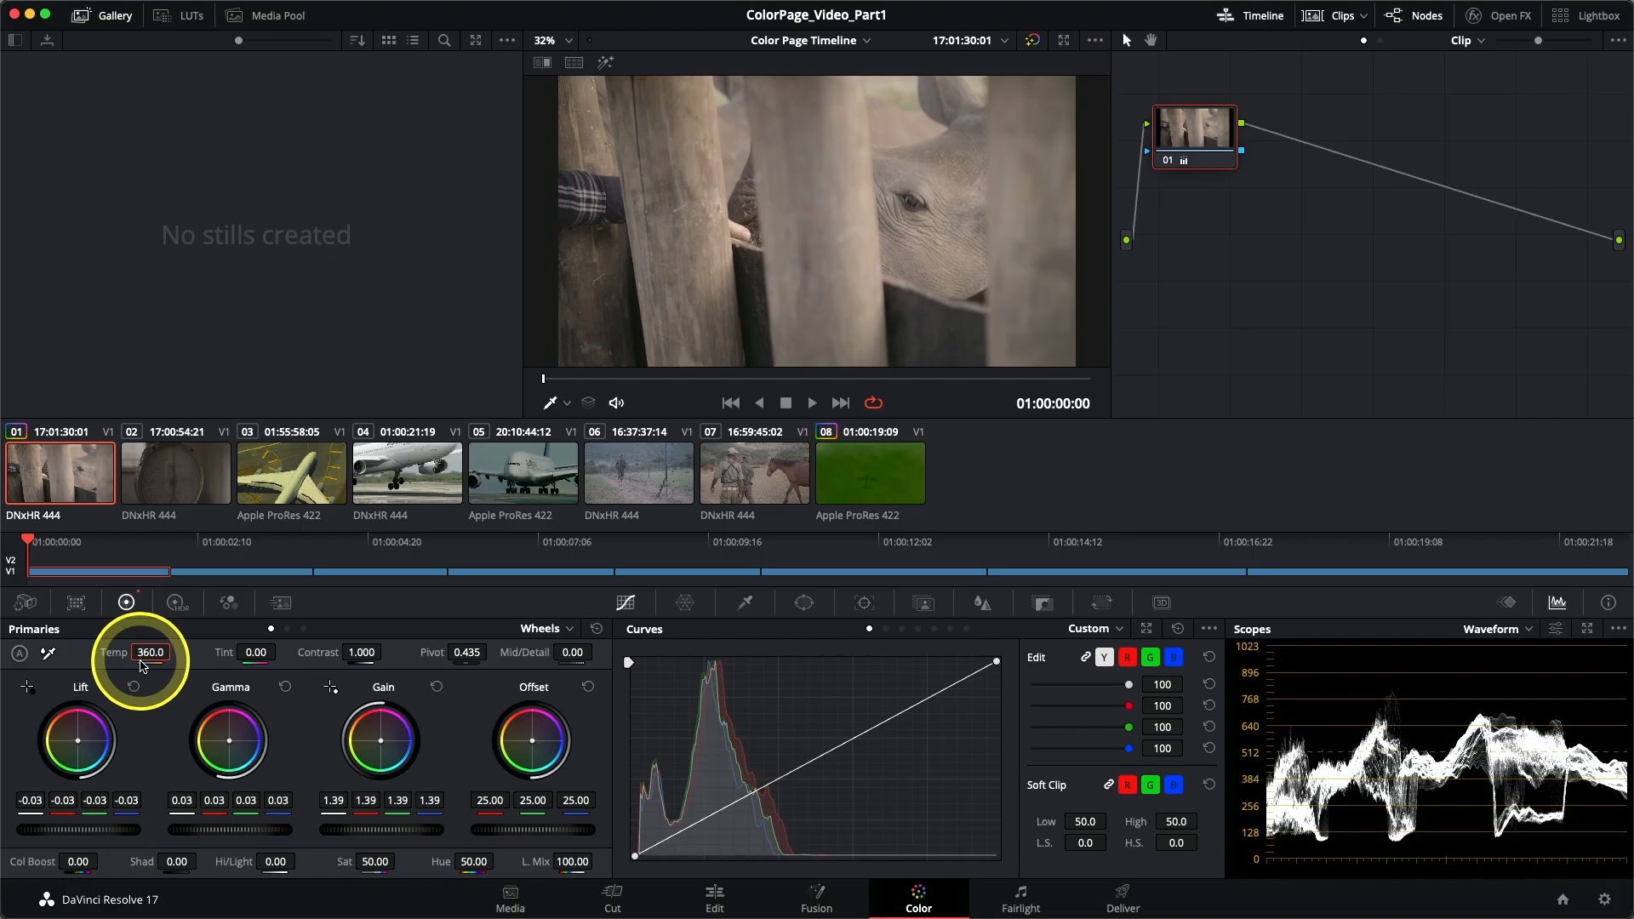
{"action": "type", "text": "1200"}
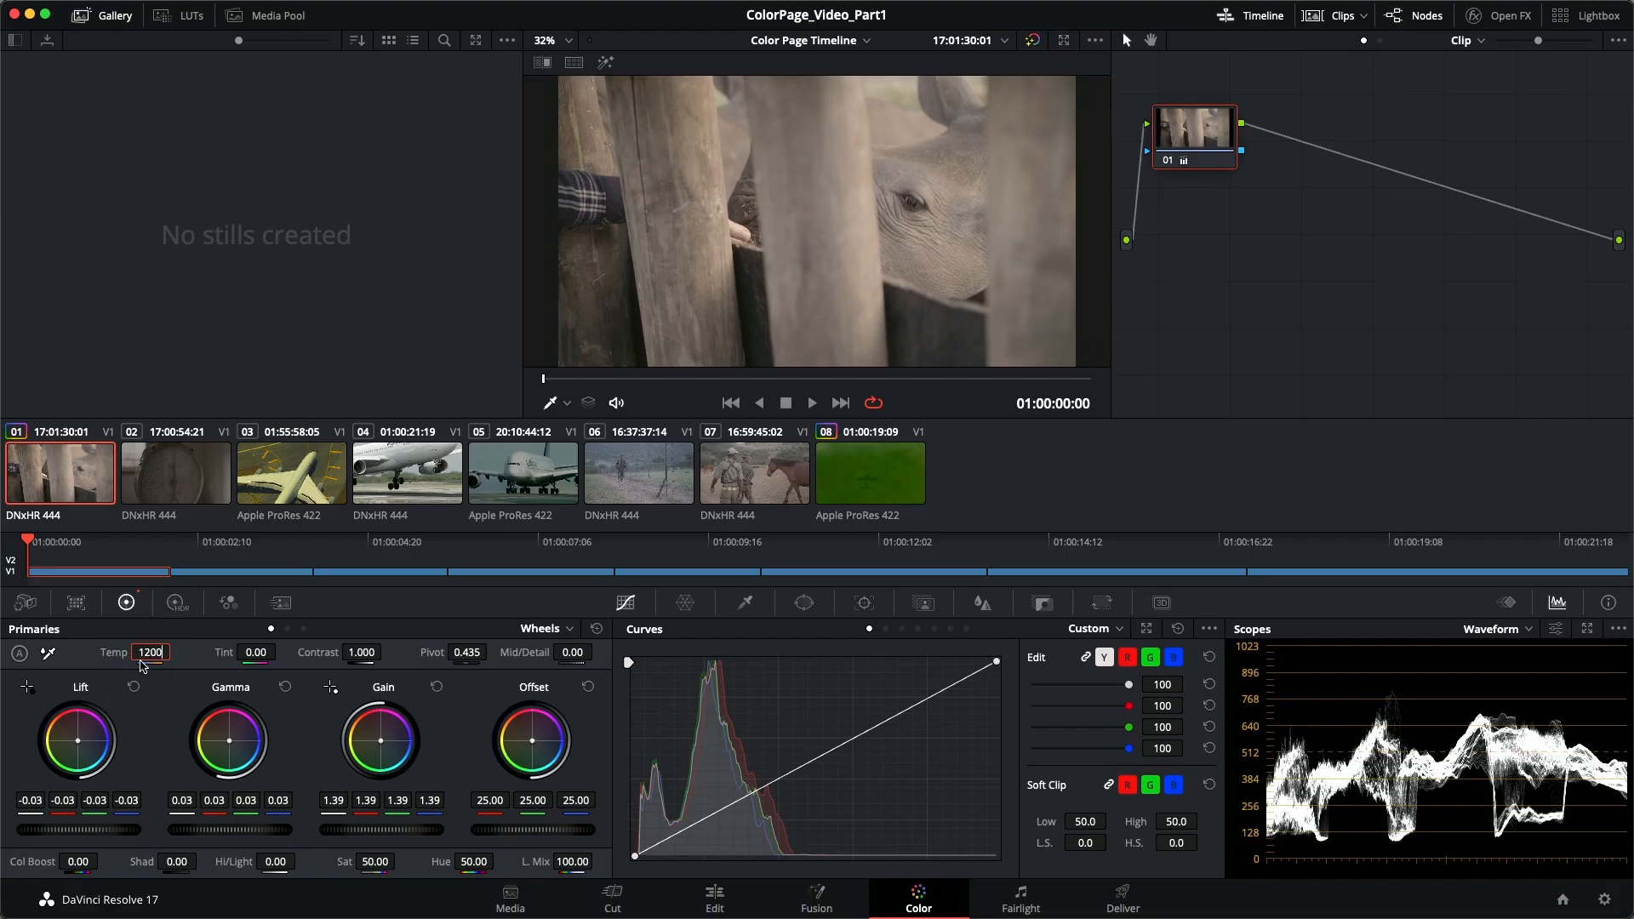
{"action": "key", "text": "Return"}
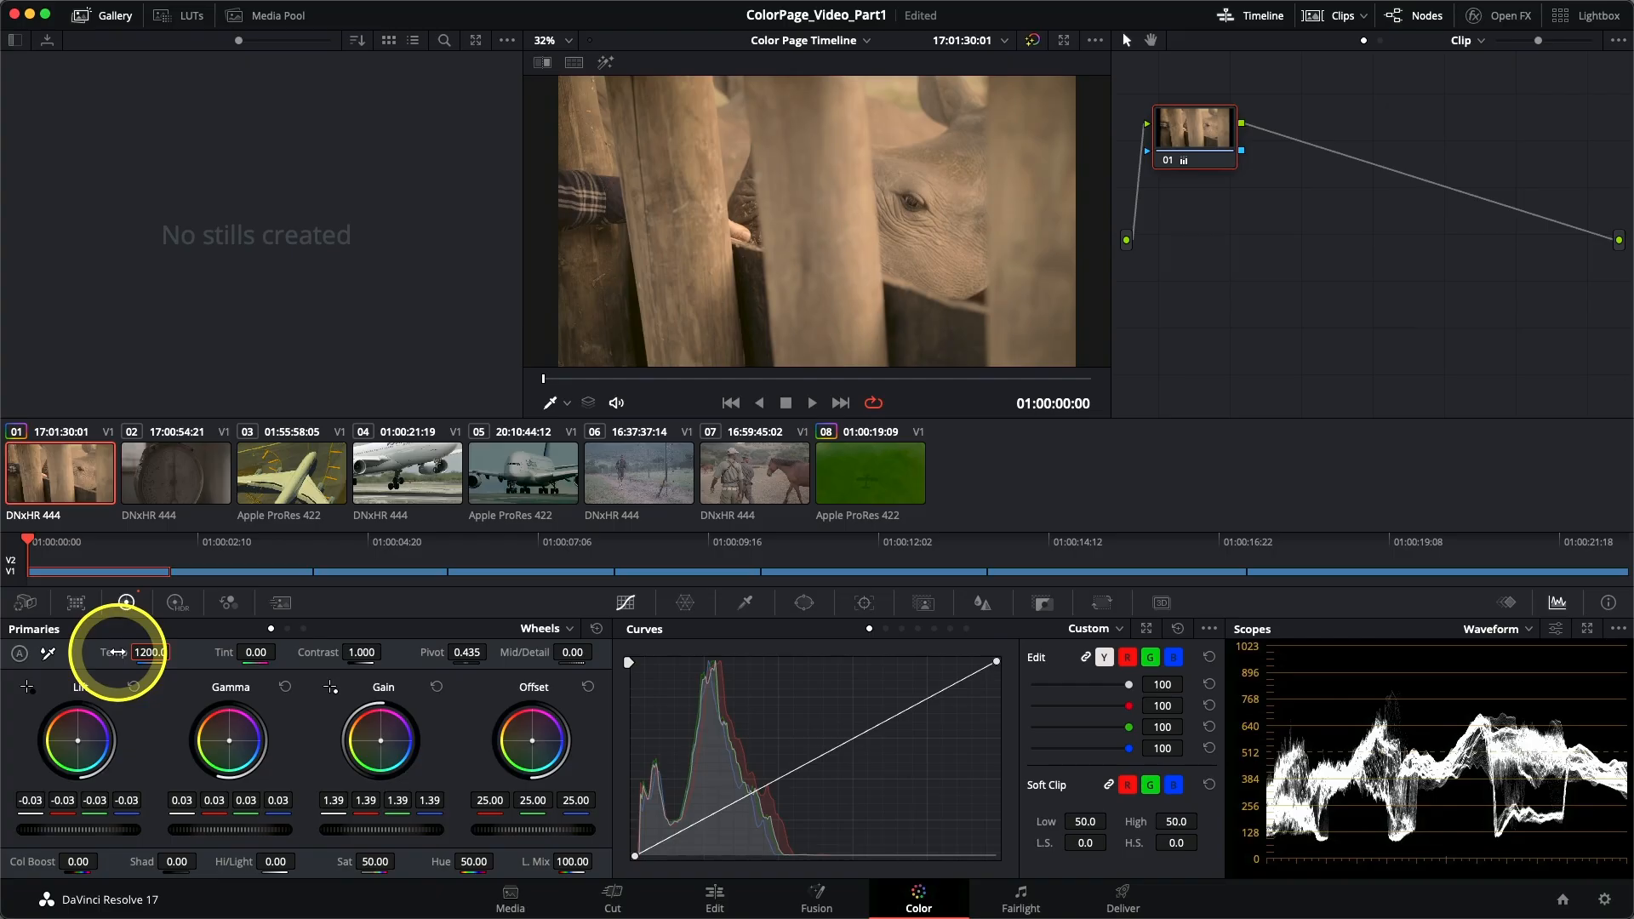
{"action": "double_click", "coordinate": [113, 653]}
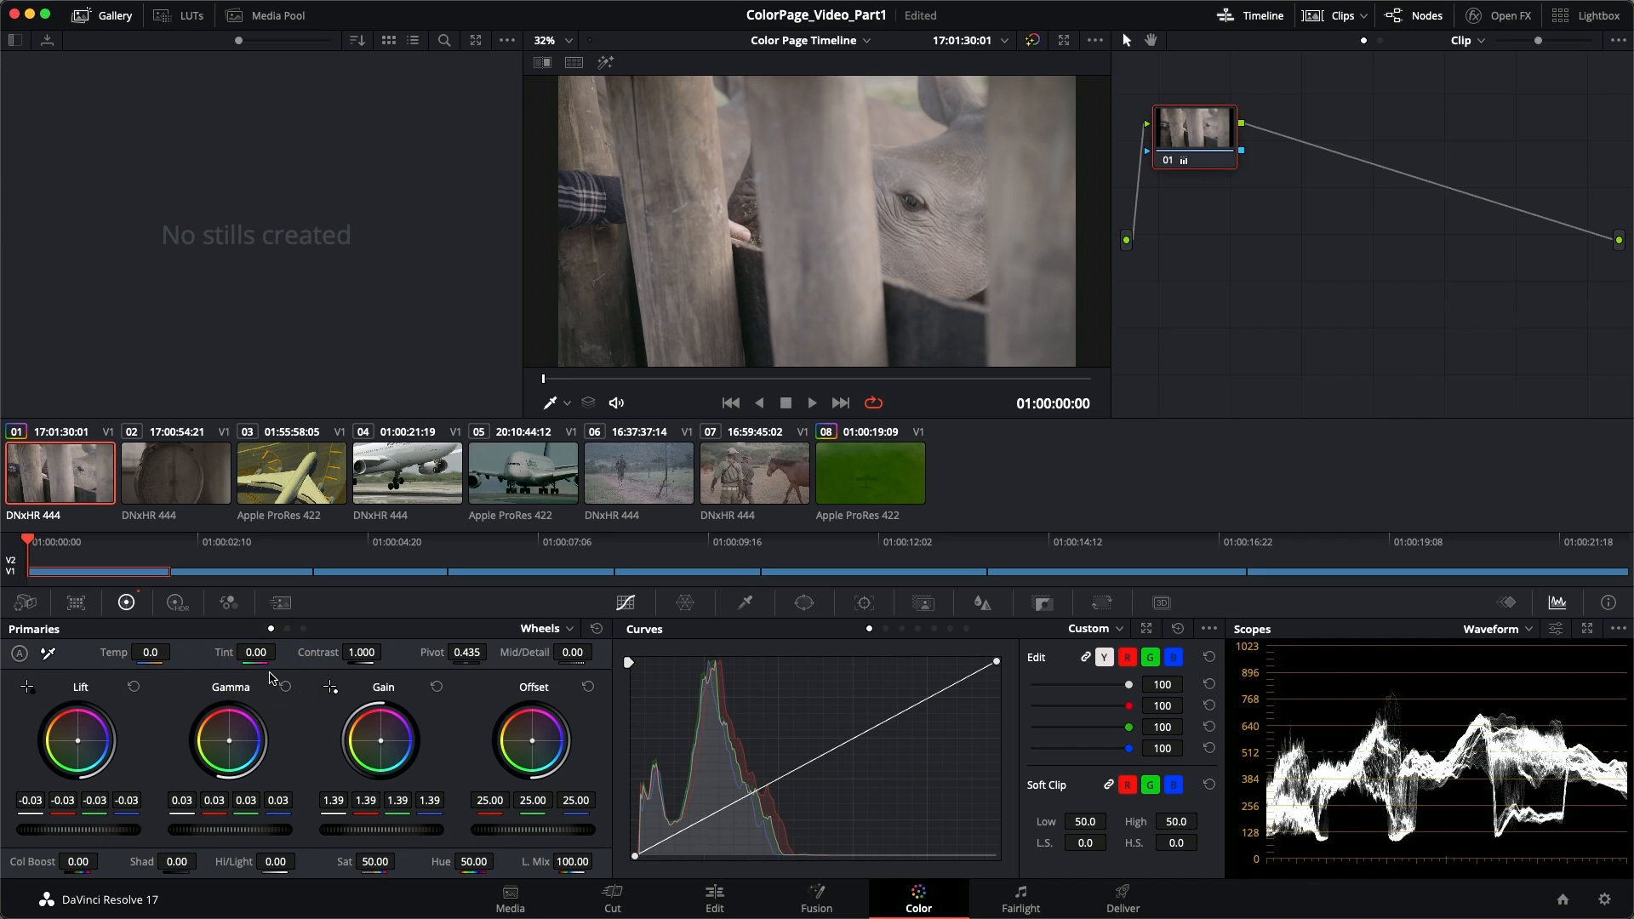
Set the saturation of clip 01 to 75.
{"action": "left_click", "coordinate": [372, 861]}
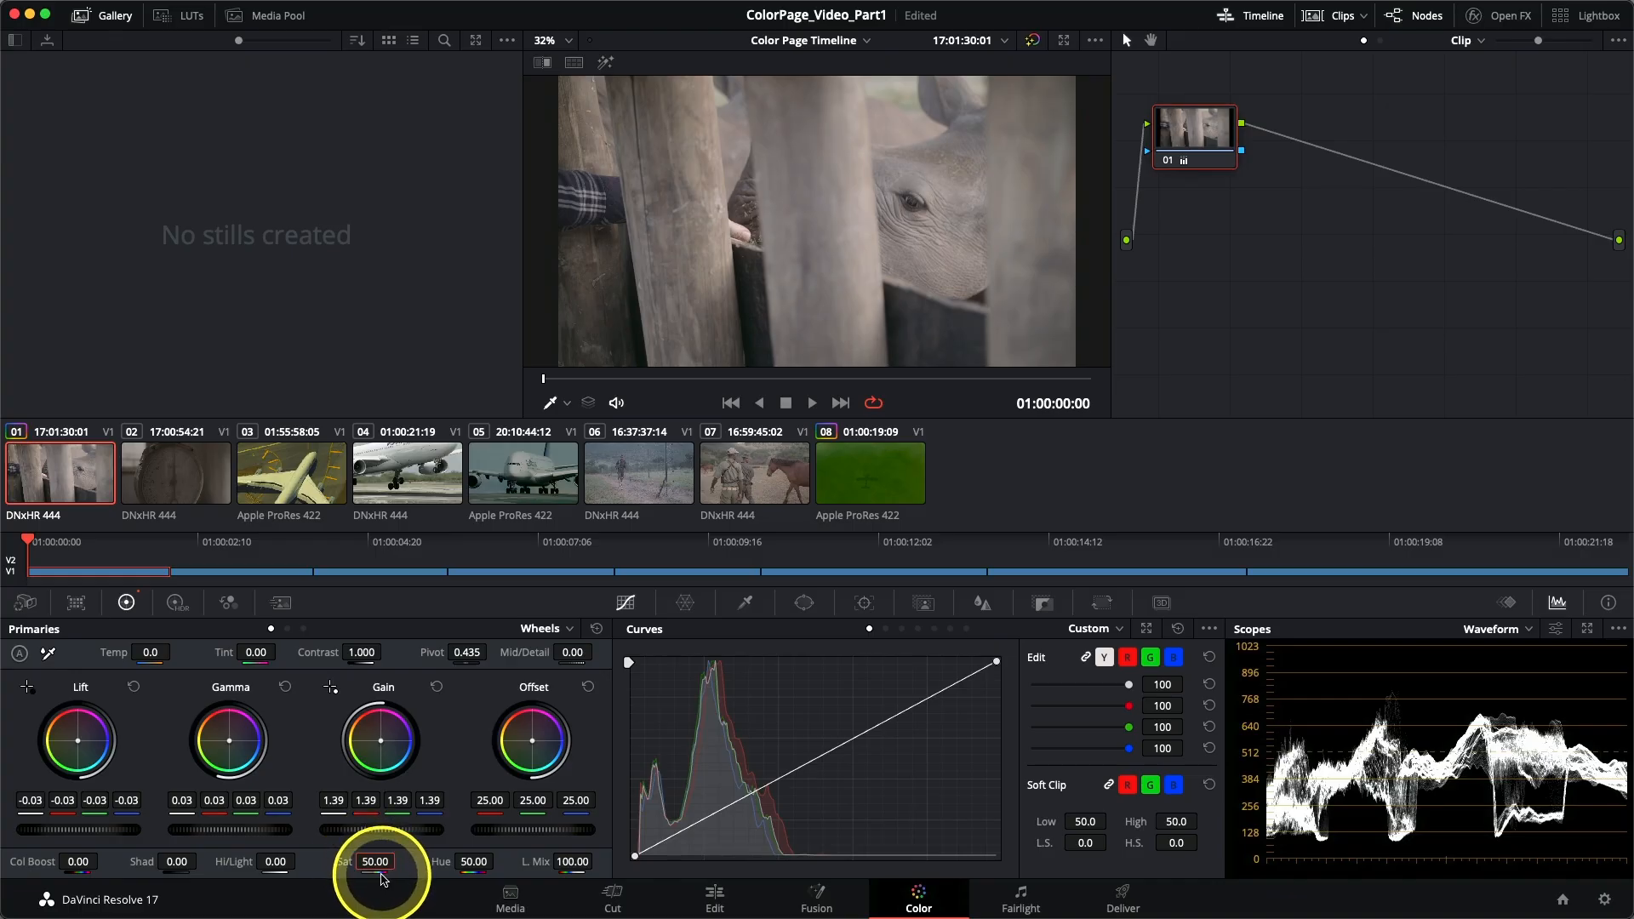
{"action": "type", "text": "75"}
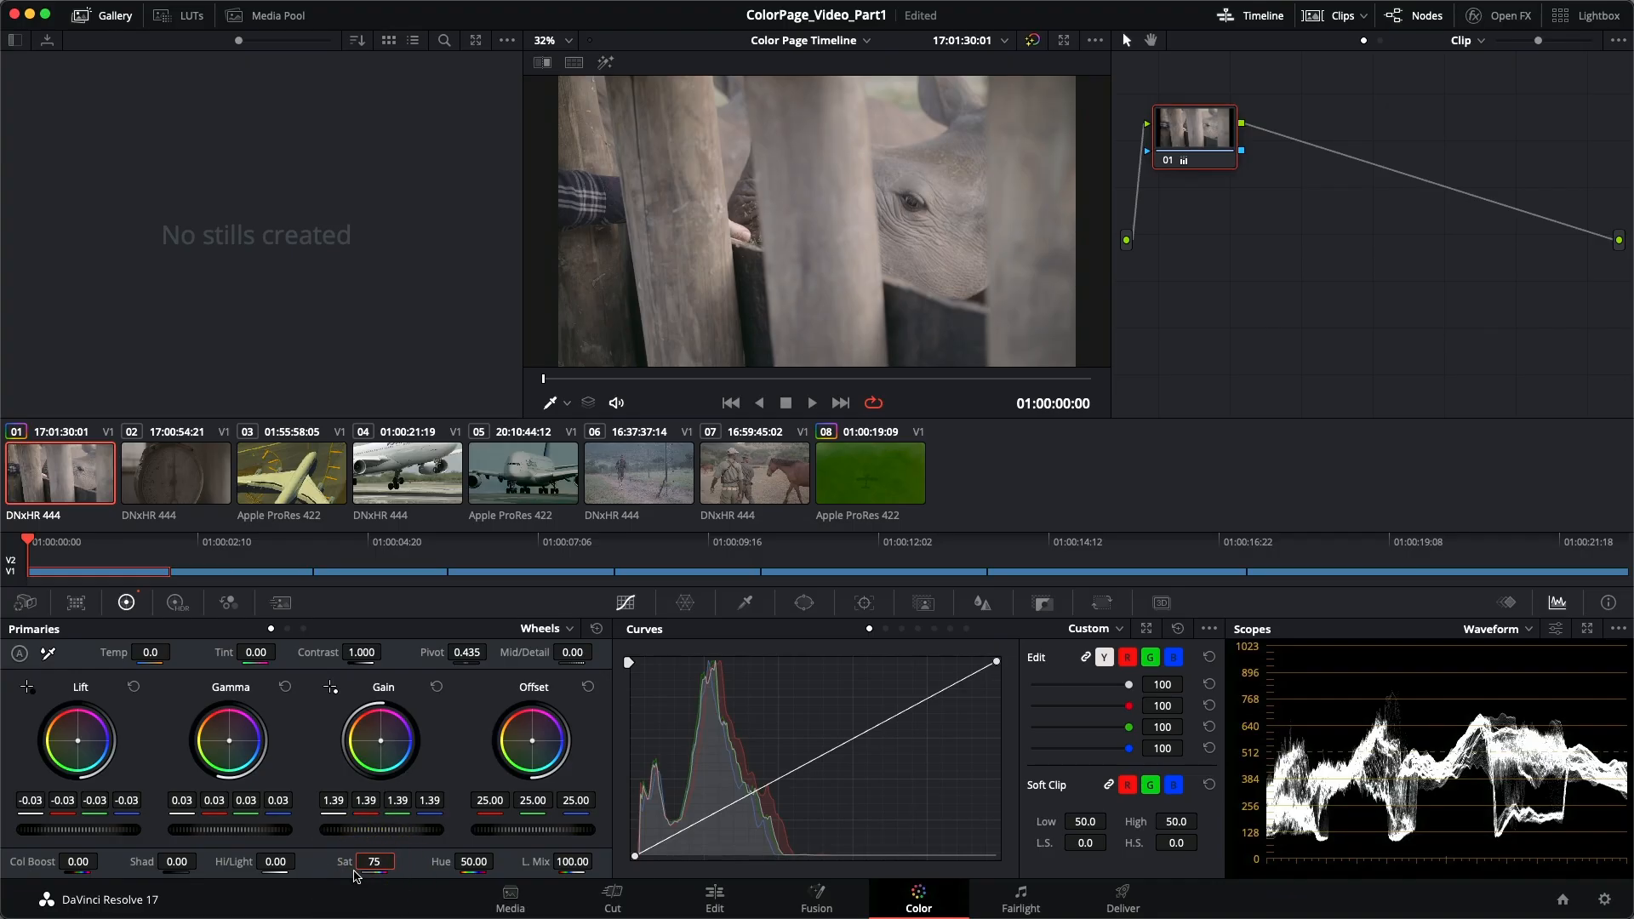
{"action": "key", "text": "Return"}
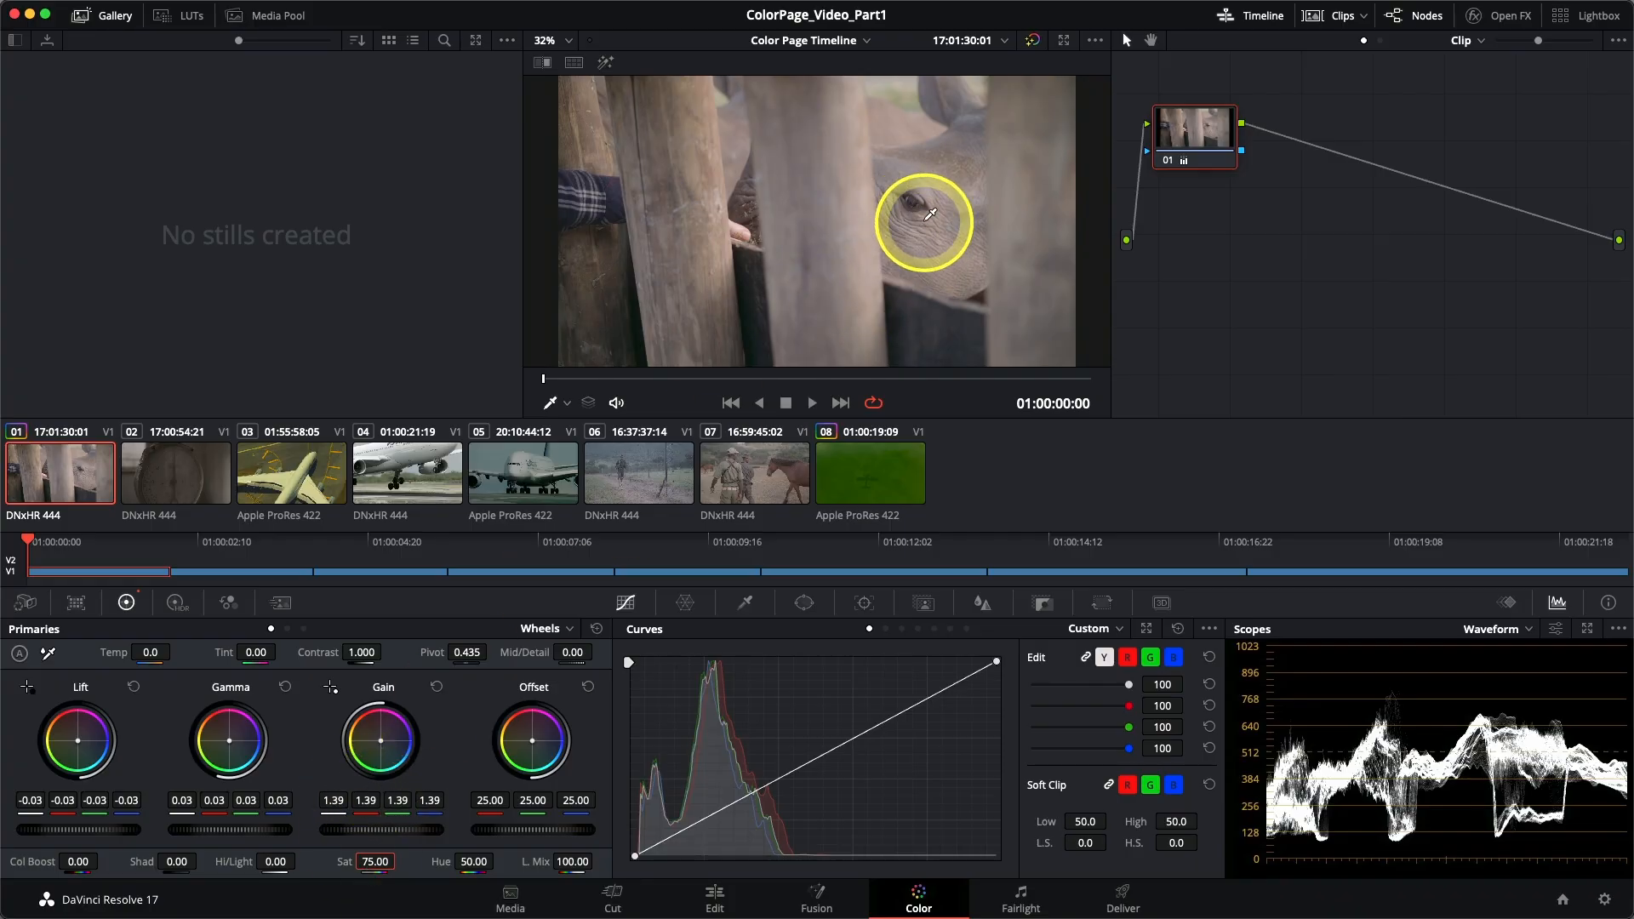
Turn on the picker RGB value readout for the viewer image.
{"action": "right_click", "coordinate": [935, 214]}
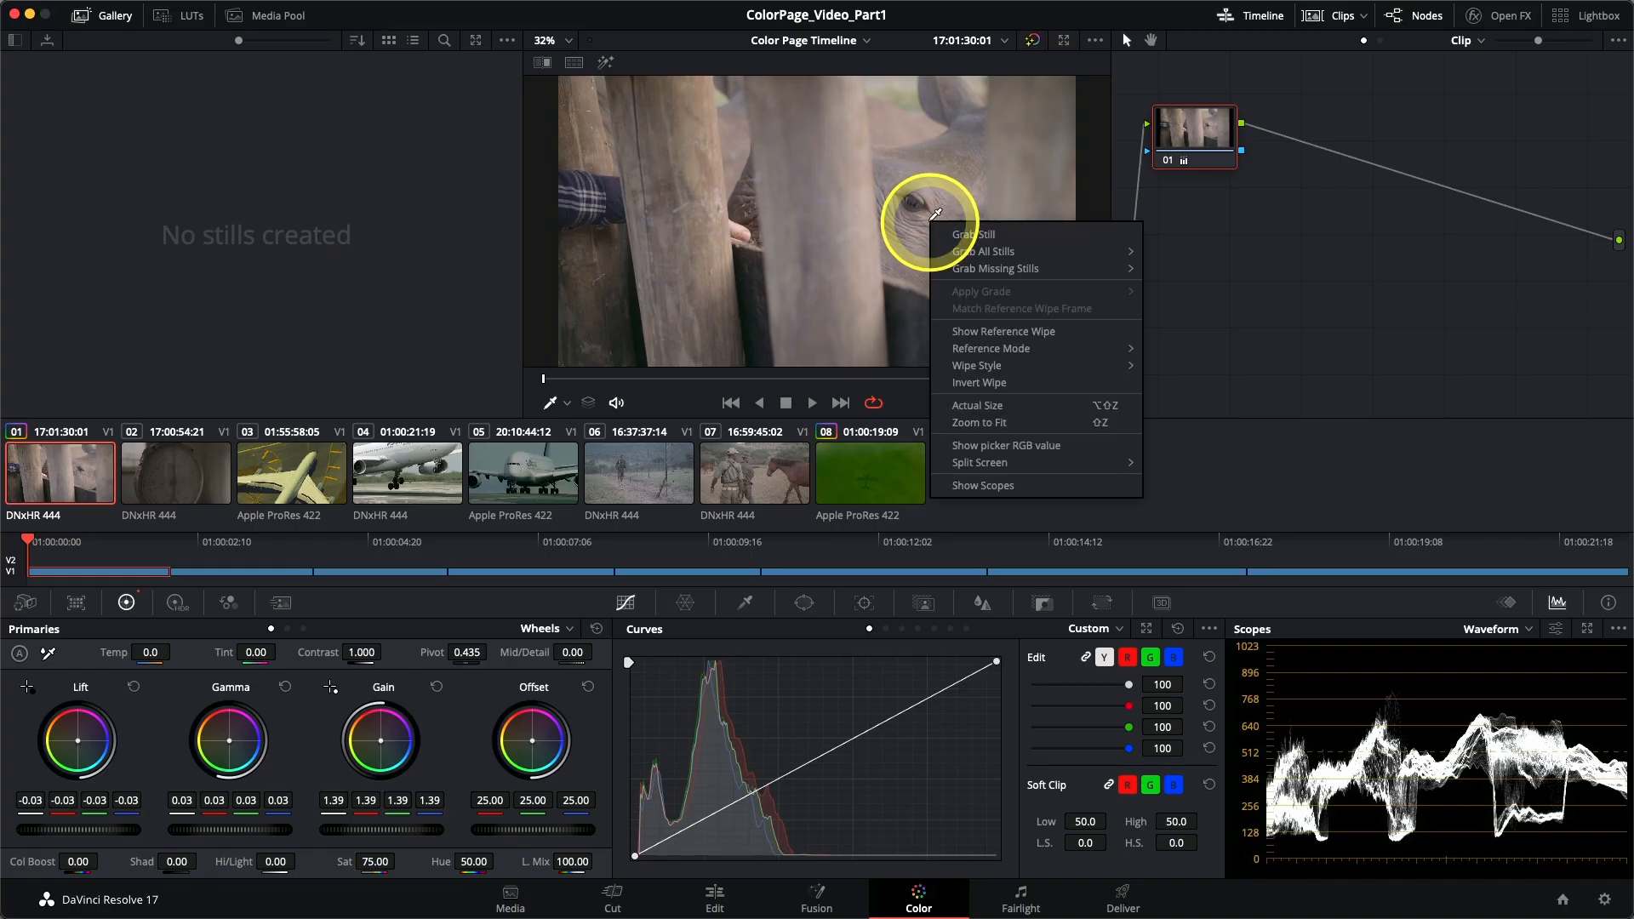
{"action": "mouse_move", "coordinate": [985, 372]}
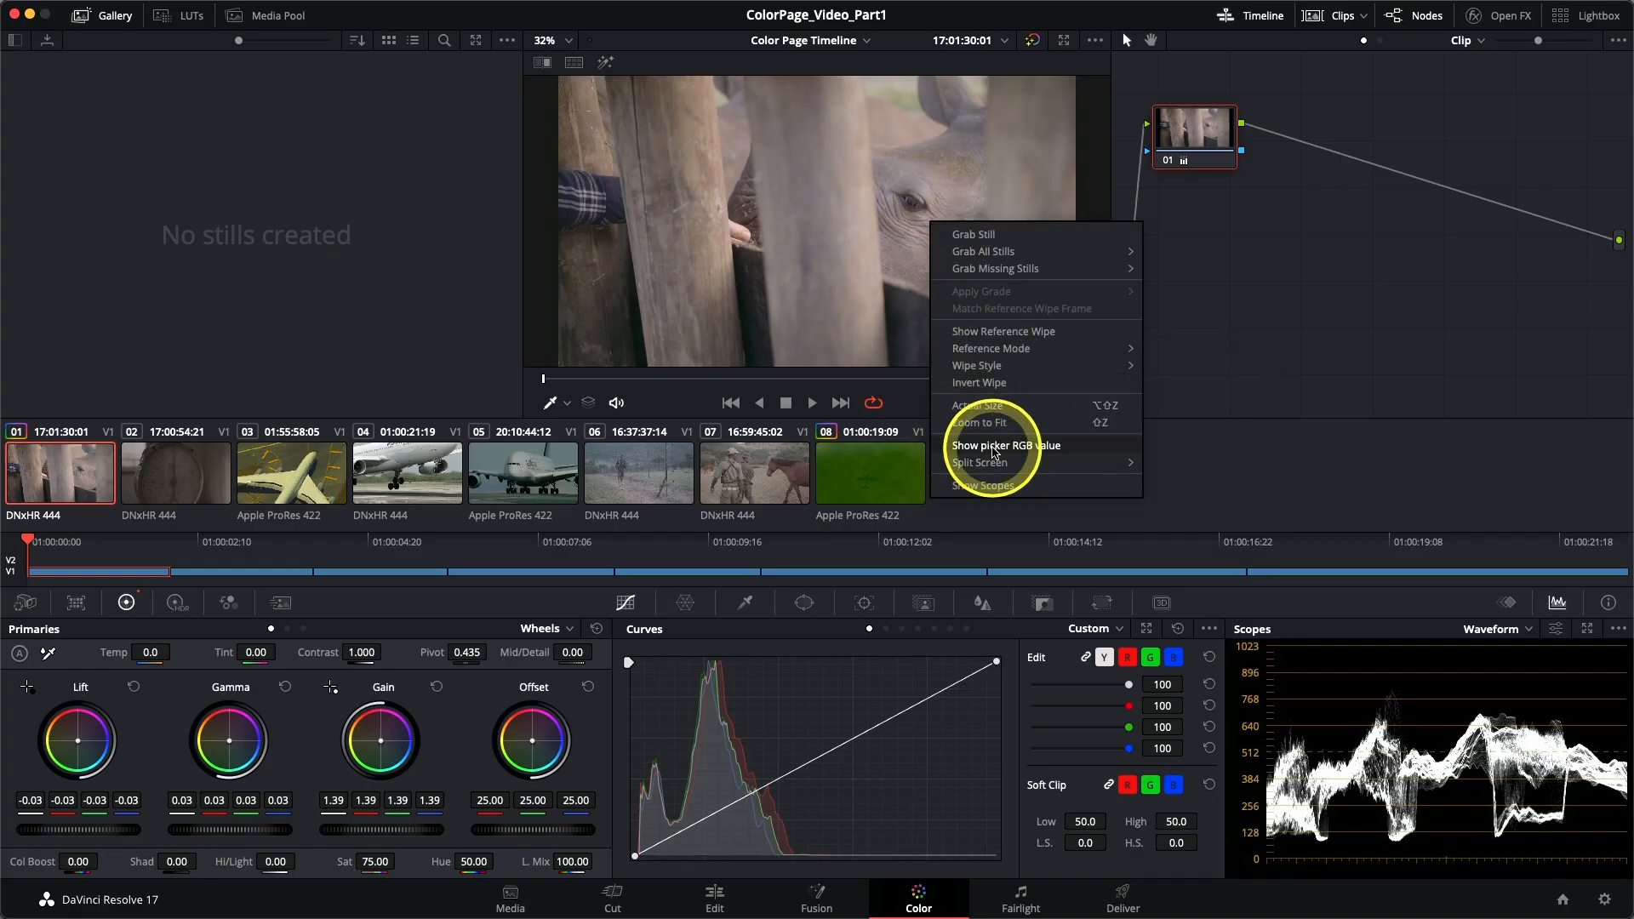
{"action": "left_click", "coordinate": [995, 452]}
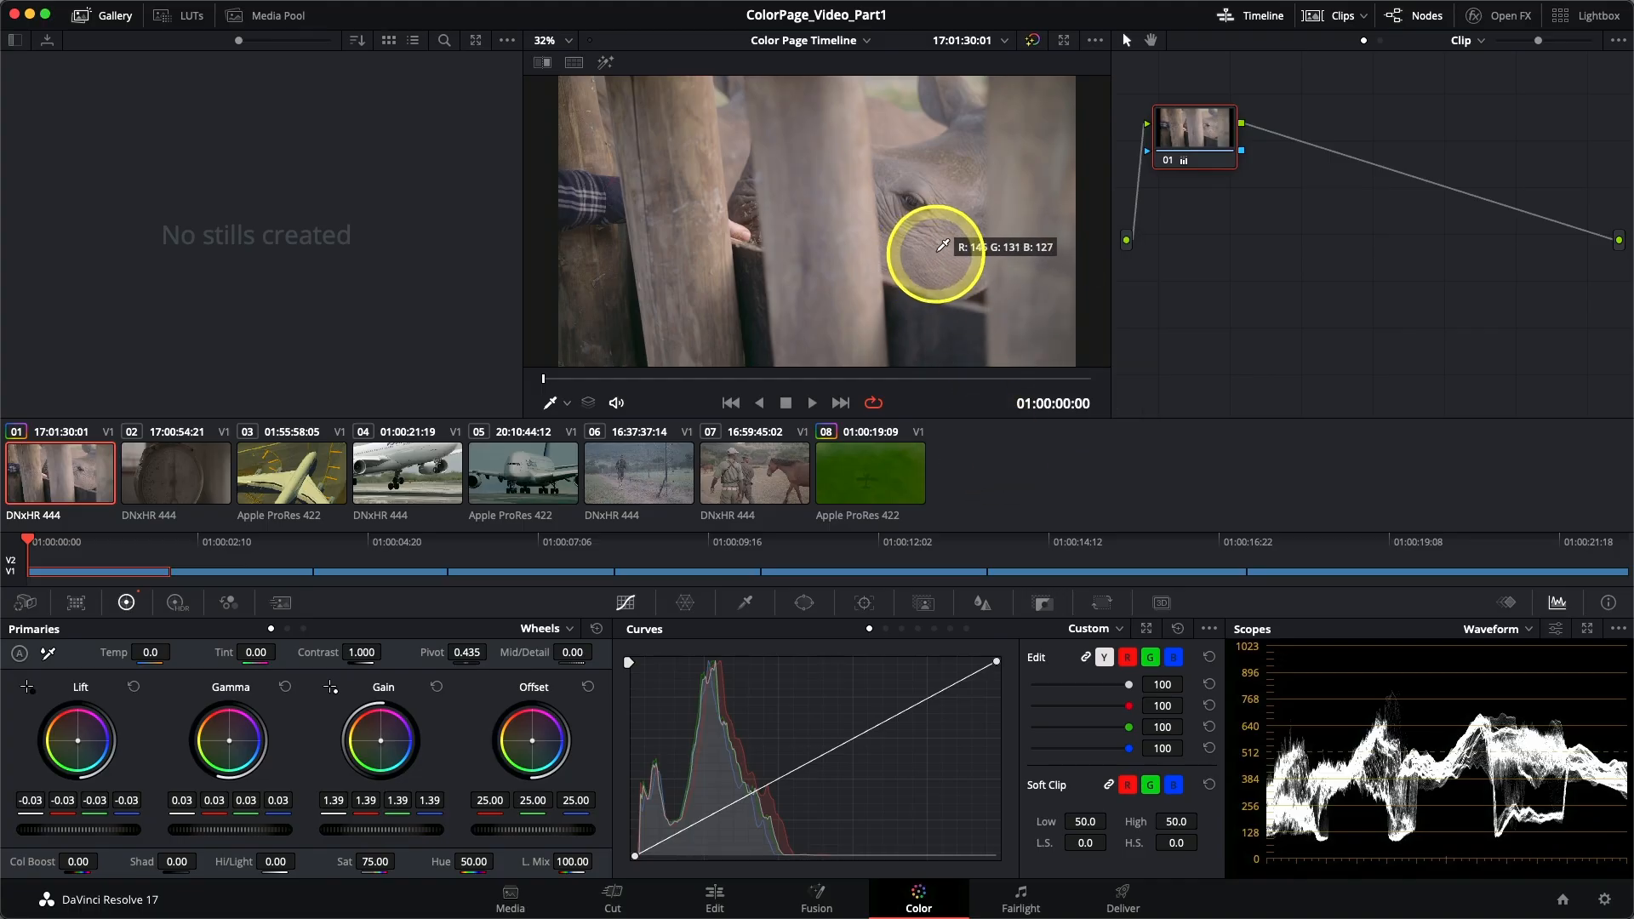
Sample the RGB values across the elephant's head, the wooden posts and the plaid sleeve in the viewer.
{"action": "left_click", "coordinate": [895, 172]}
{"action": "left_click_drag", "start_coordinate": [899, 165], "coordinate": [933, 179]}
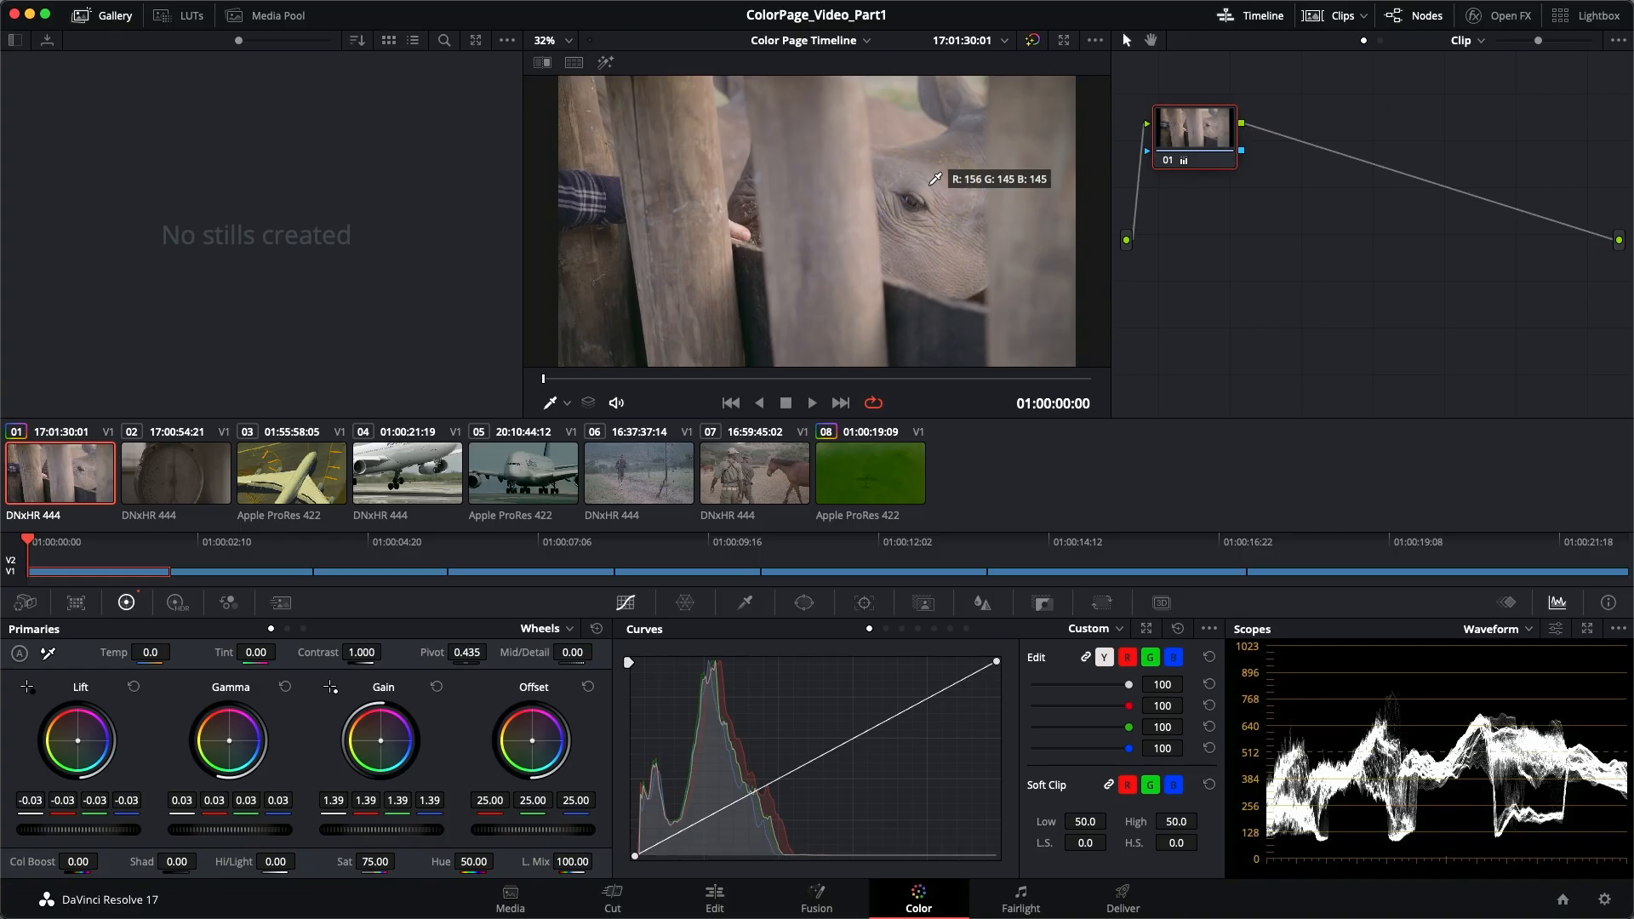
{"action": "left_click_drag", "start_coordinate": [935, 179], "coordinate": [690, 120]}
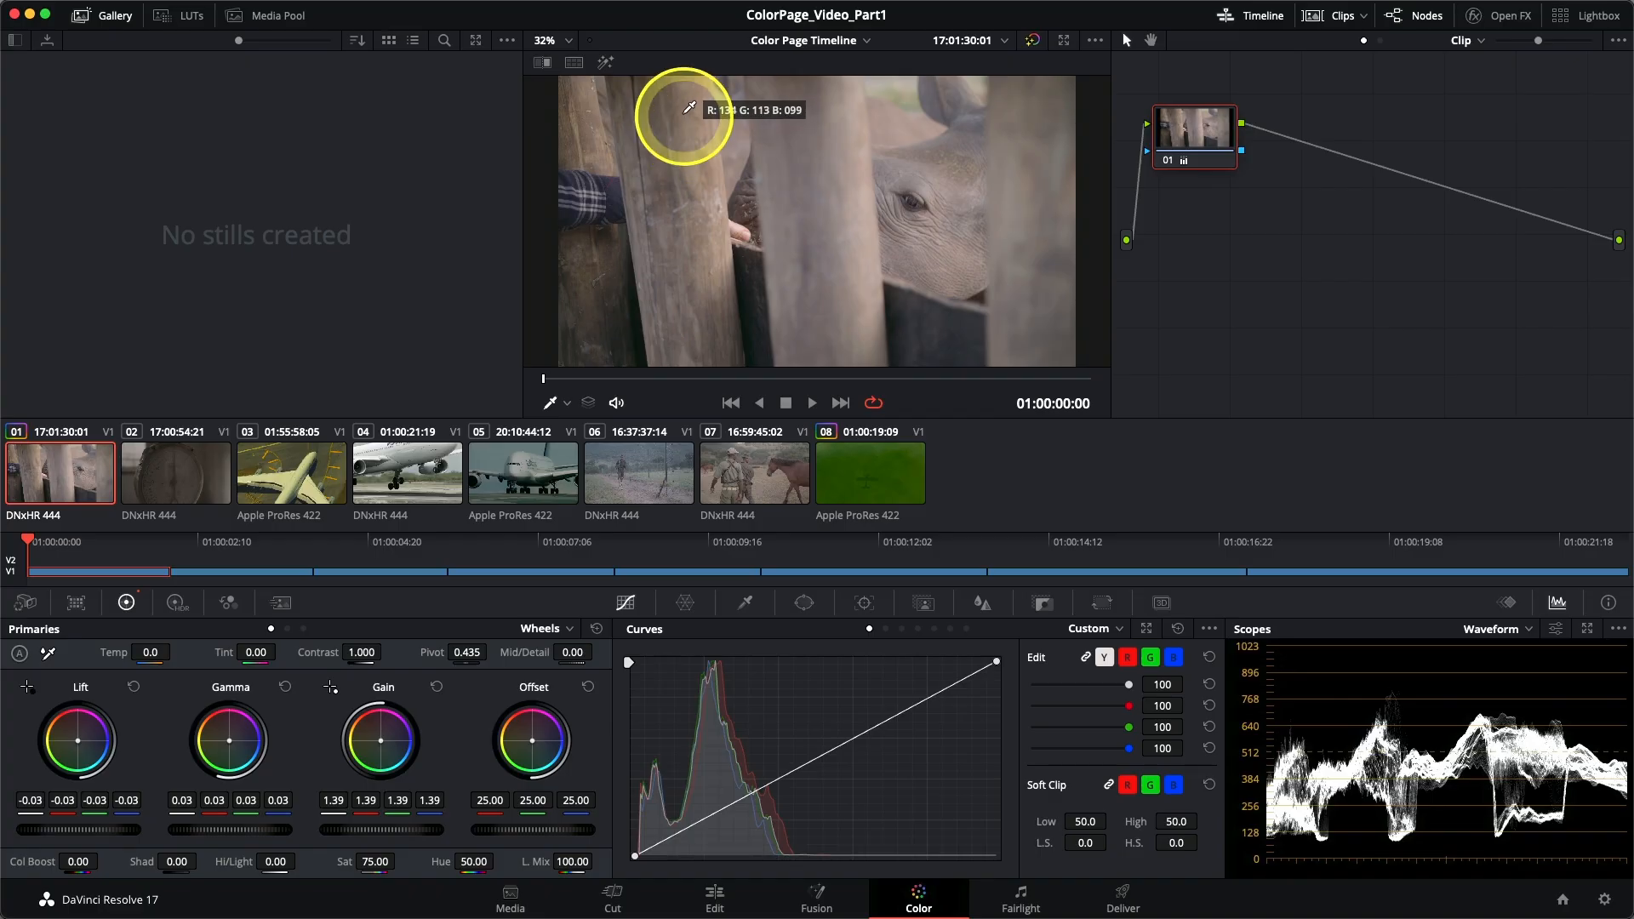
{"action": "left_click_drag", "start_coordinate": [683, 105], "coordinate": [689, 113]}
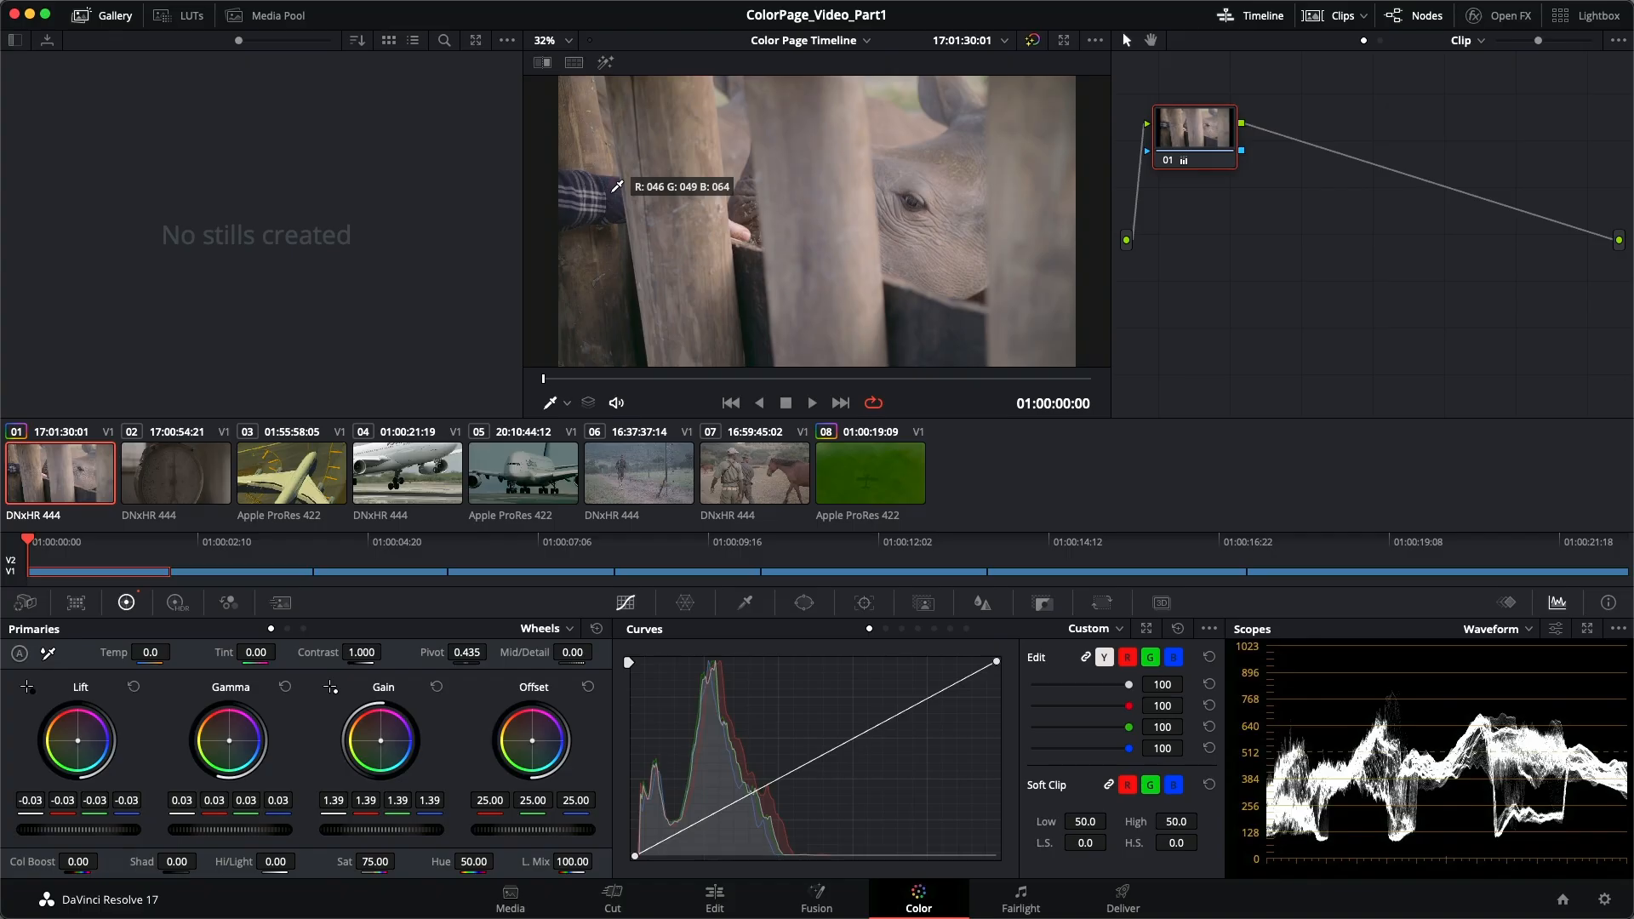
{"action": "left_click_drag", "start_coordinate": [613, 191], "coordinate": [945, 178]}
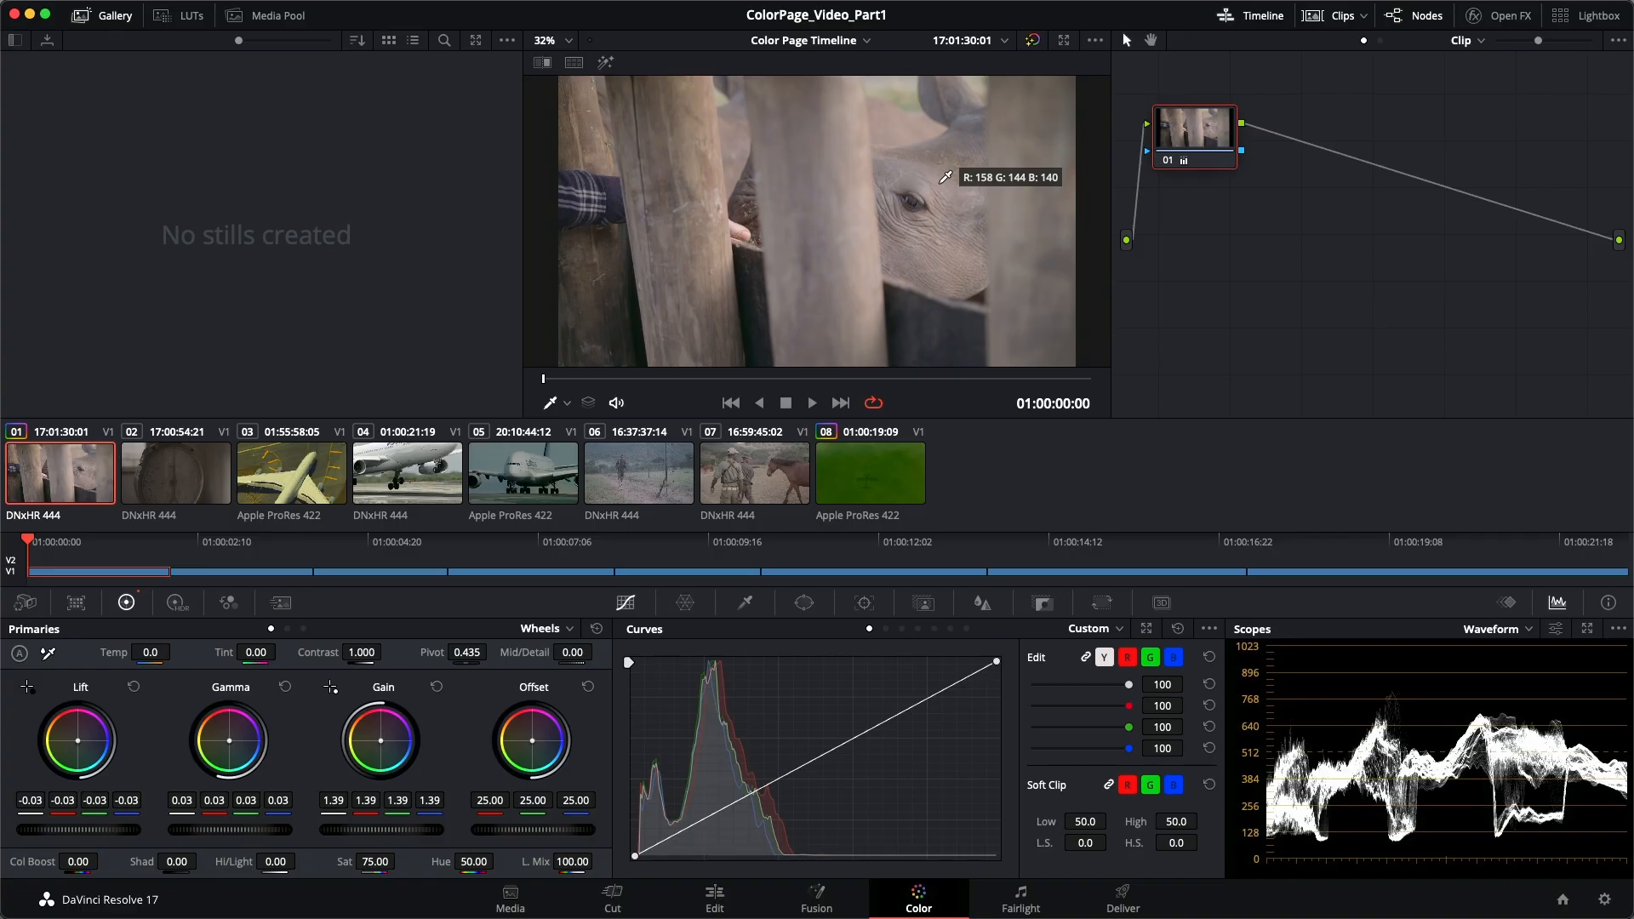
{"action": "left_click_drag", "start_coordinate": [945, 177], "coordinate": [830, 324]}
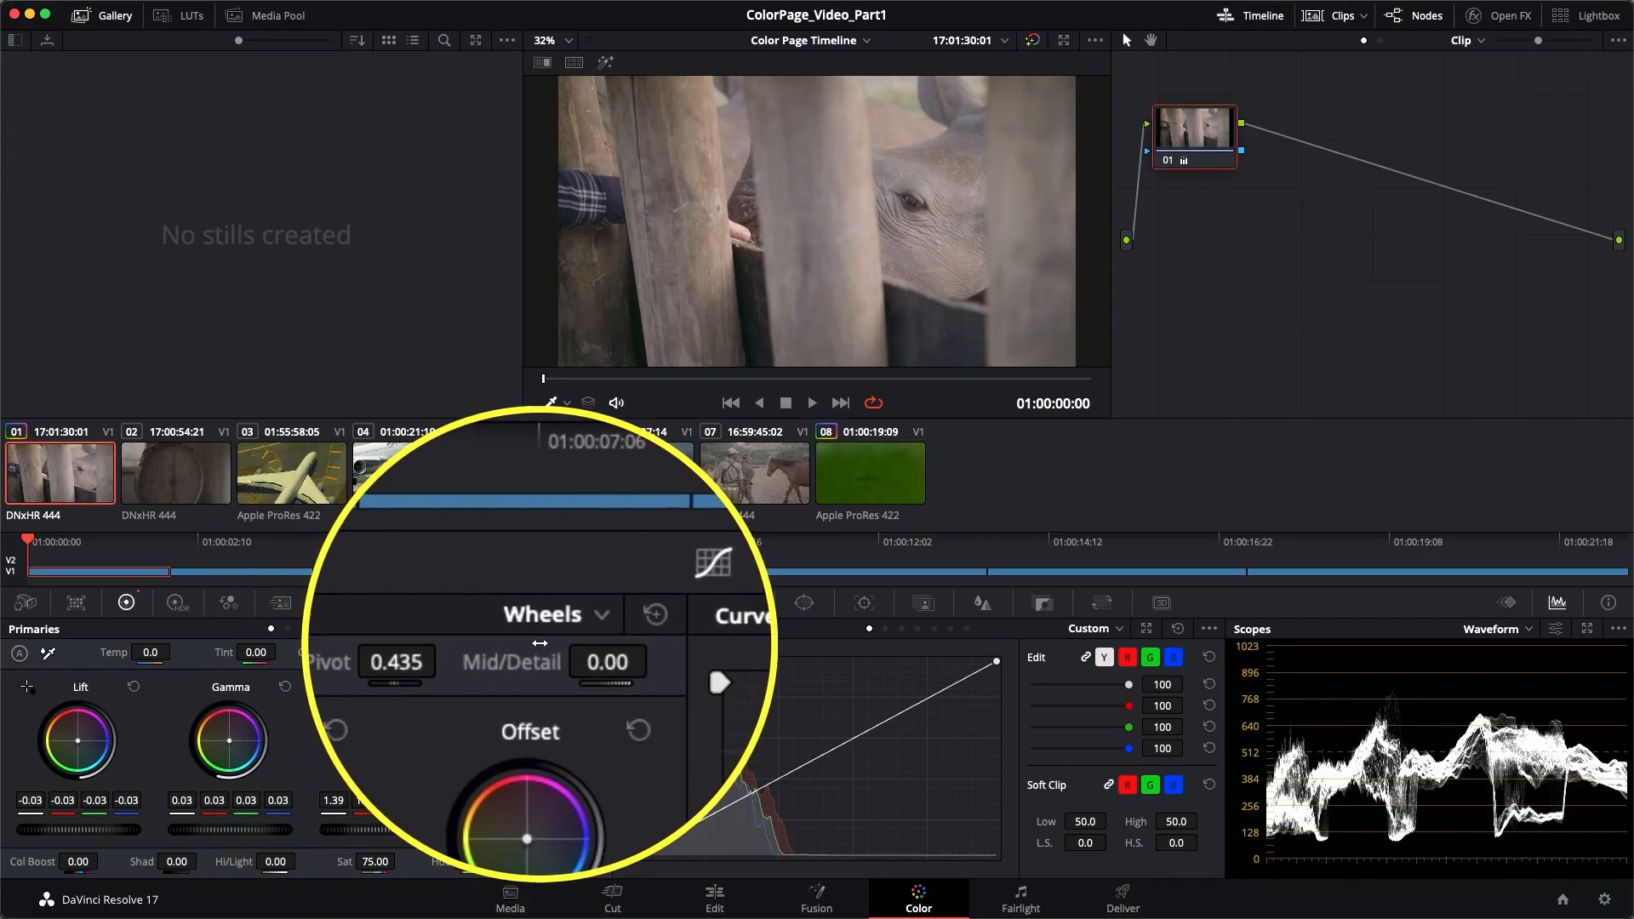
Switch the Primaries to Bars and lower only the red Gain to 1.33, checking the RGB values on the elephant's skin.
{"action": "left_click", "coordinate": [572, 632]}
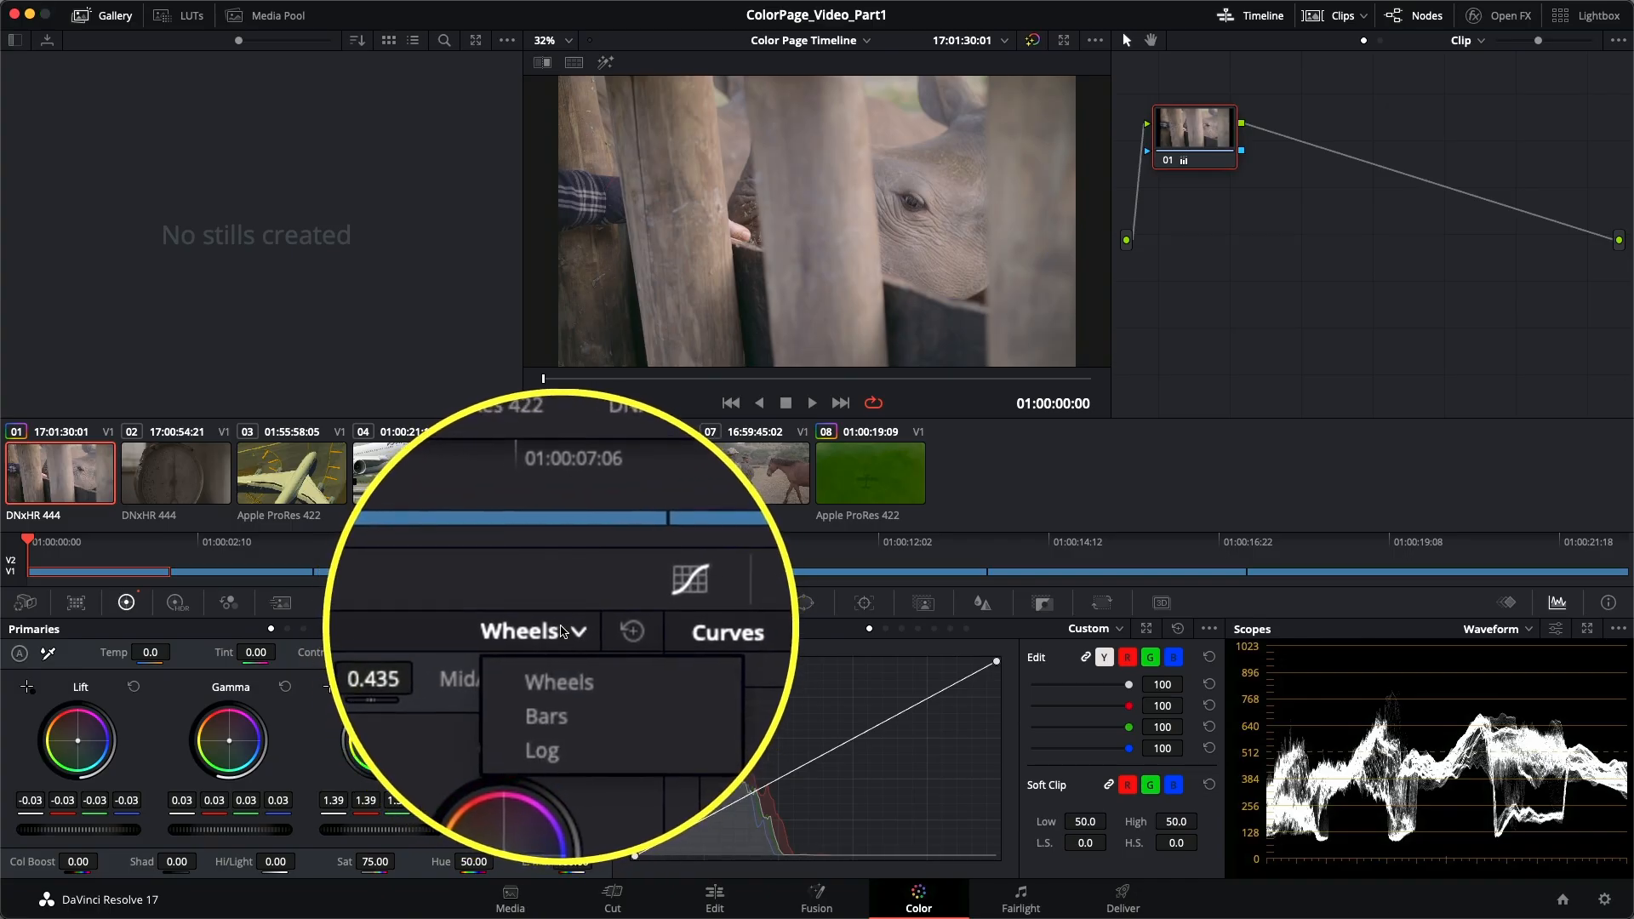
{"action": "left_click", "coordinate": [553, 673]}
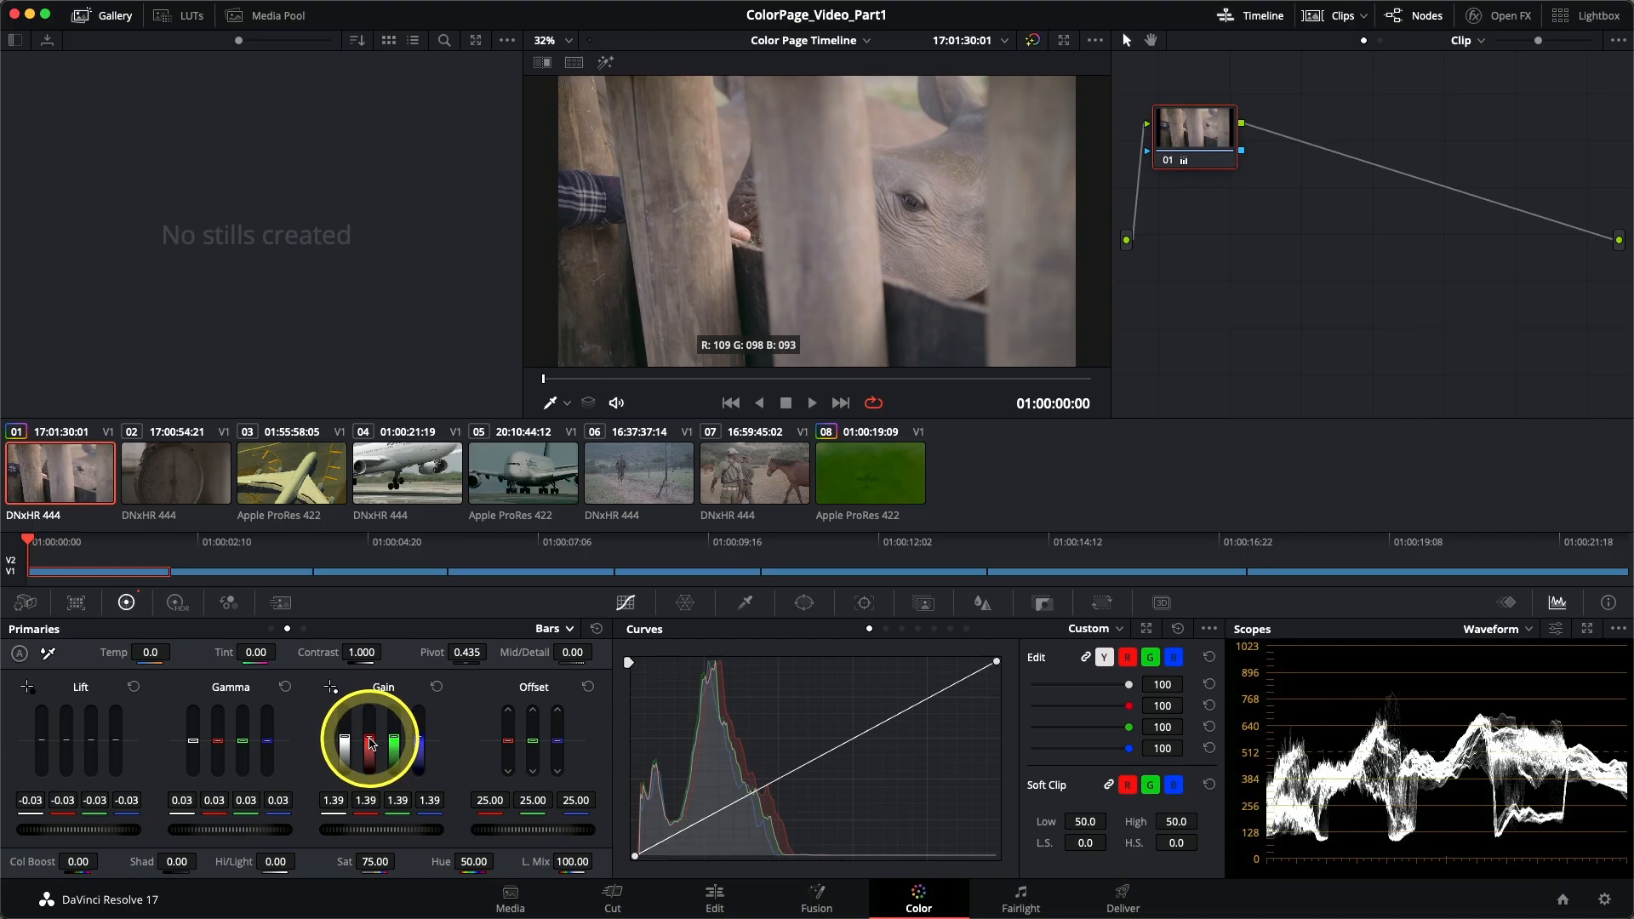
{"action": "left_click_drag", "start_coordinate": [371, 744], "coordinate": [370, 737]}
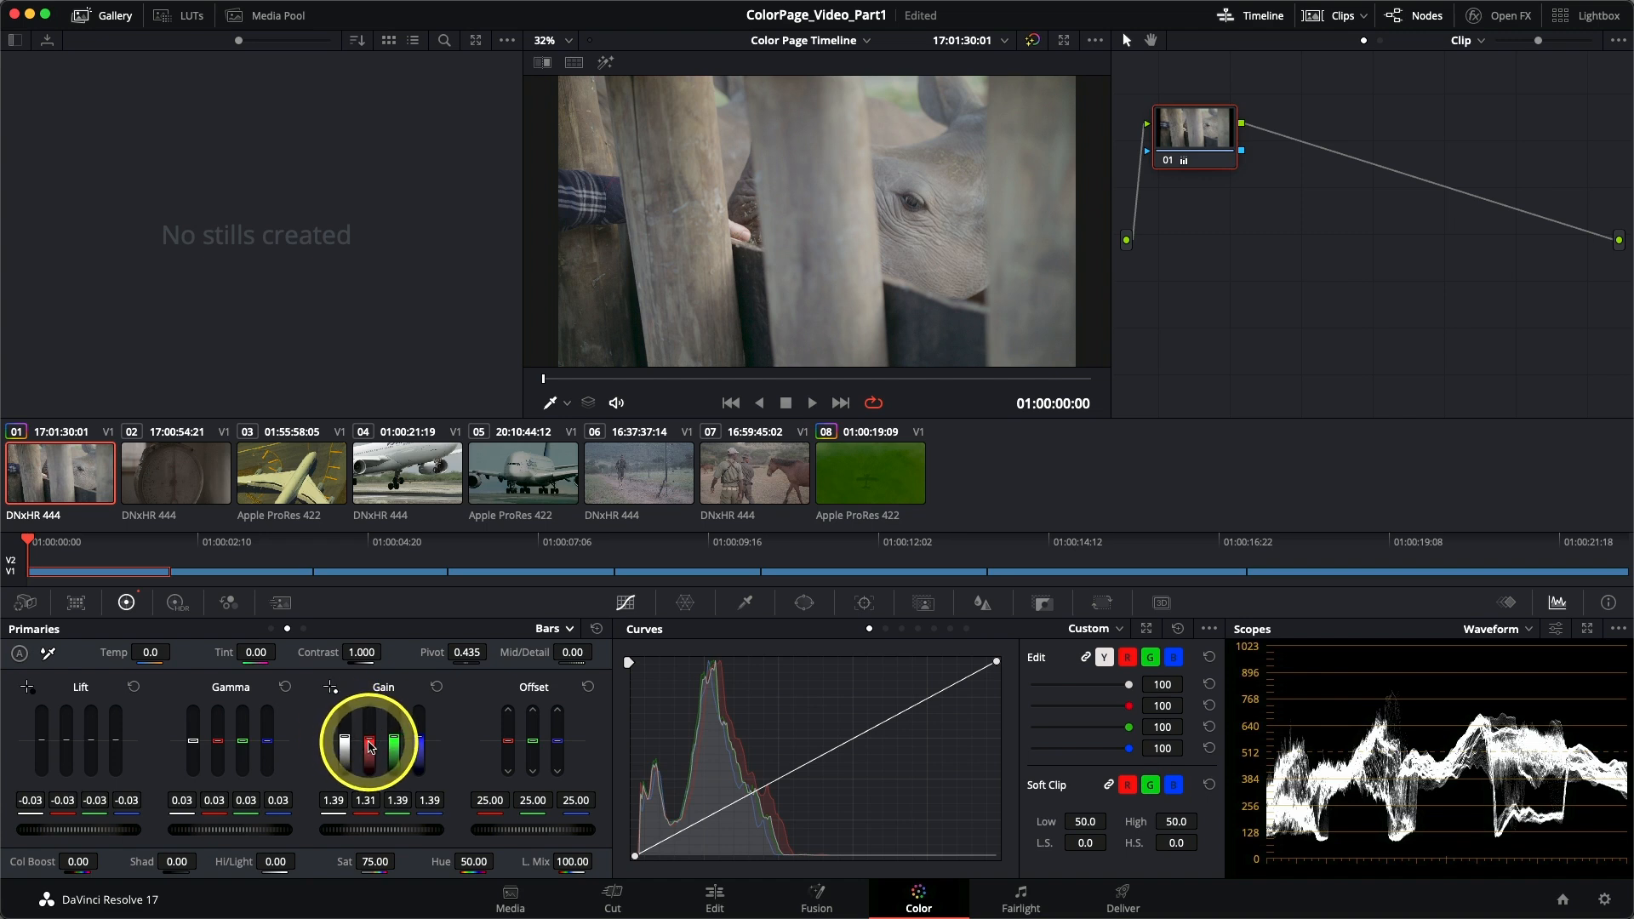
{"action": "left_click_drag", "start_coordinate": [370, 746], "coordinate": [372, 748]}
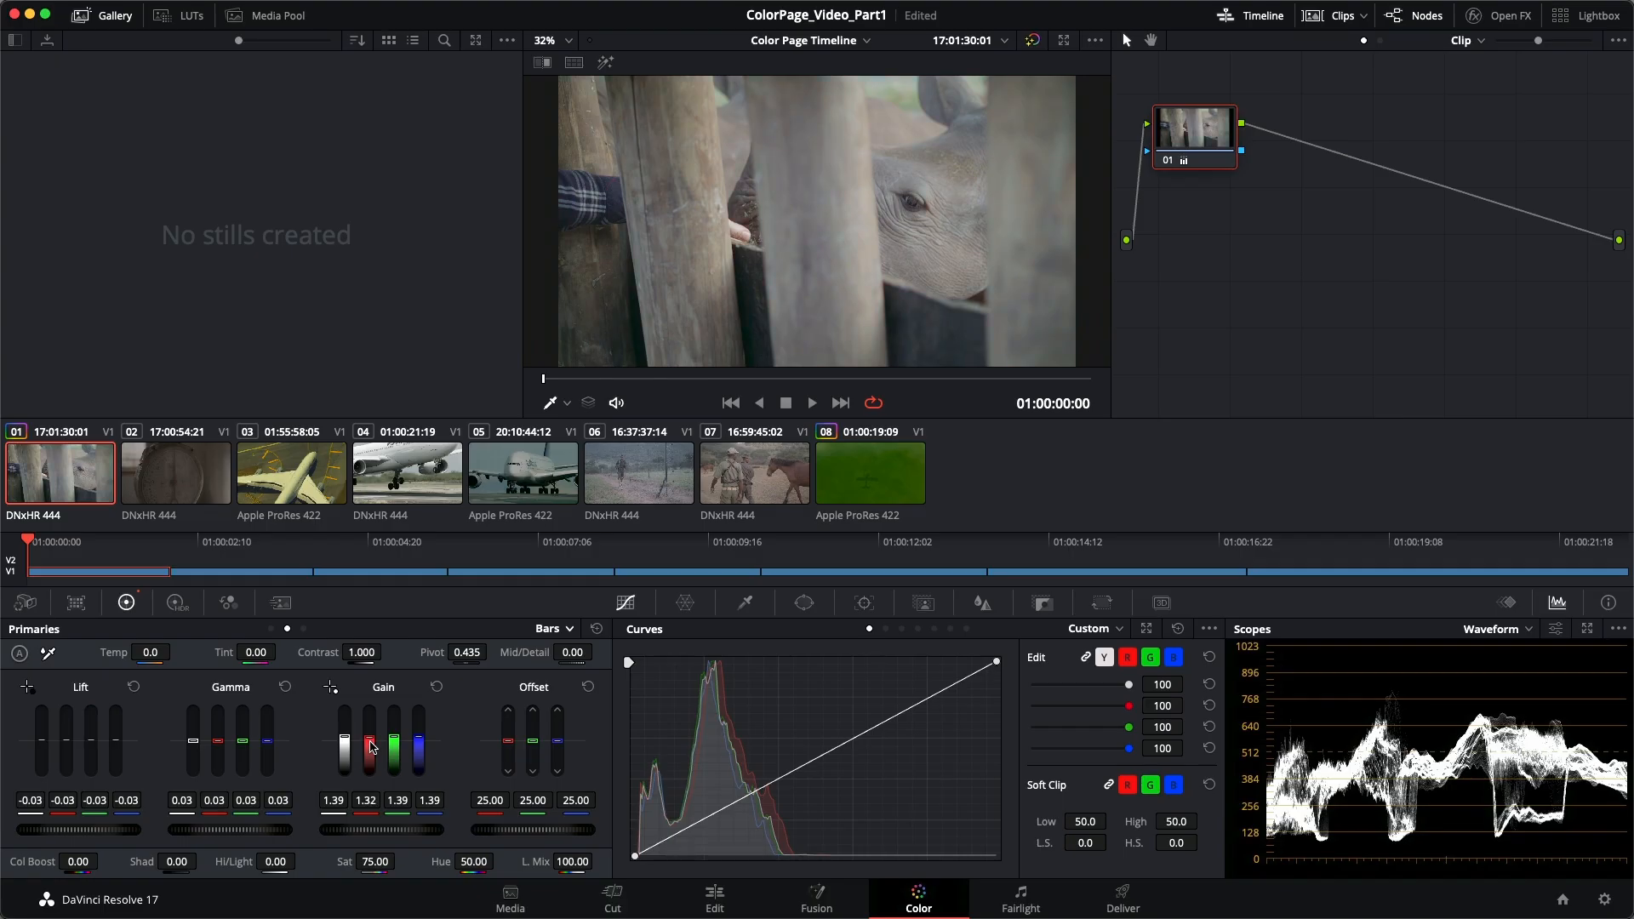
{"action": "left_click_drag", "start_coordinate": [372, 748], "coordinate": [372, 749]}
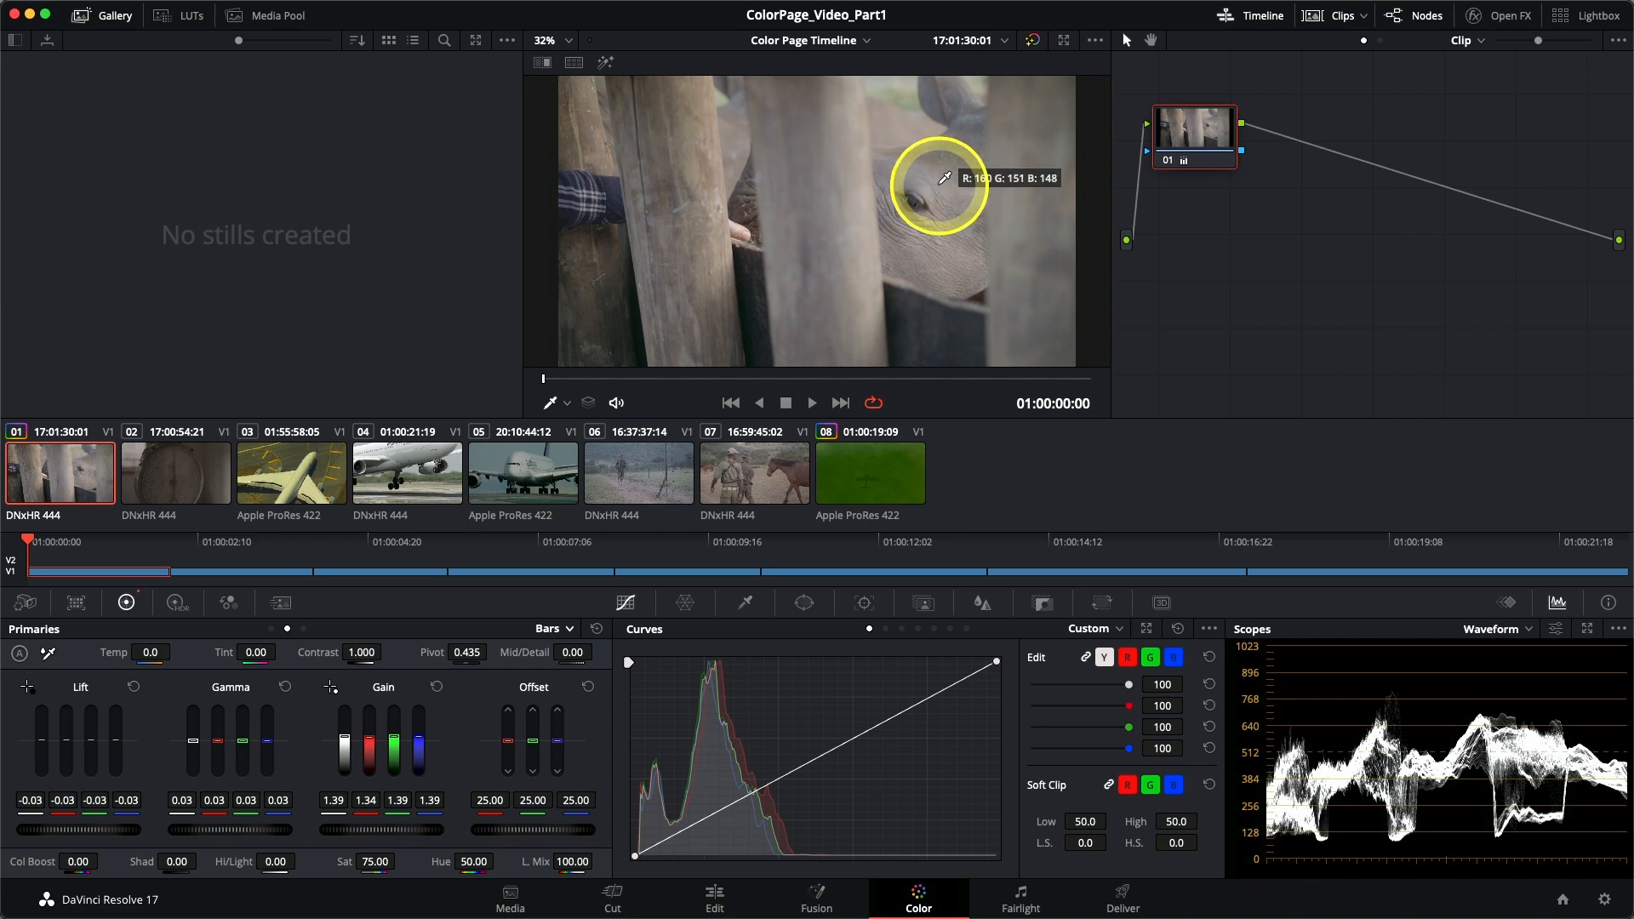
{"action": "left_click_drag", "start_coordinate": [370, 751], "coordinate": [372, 743]}
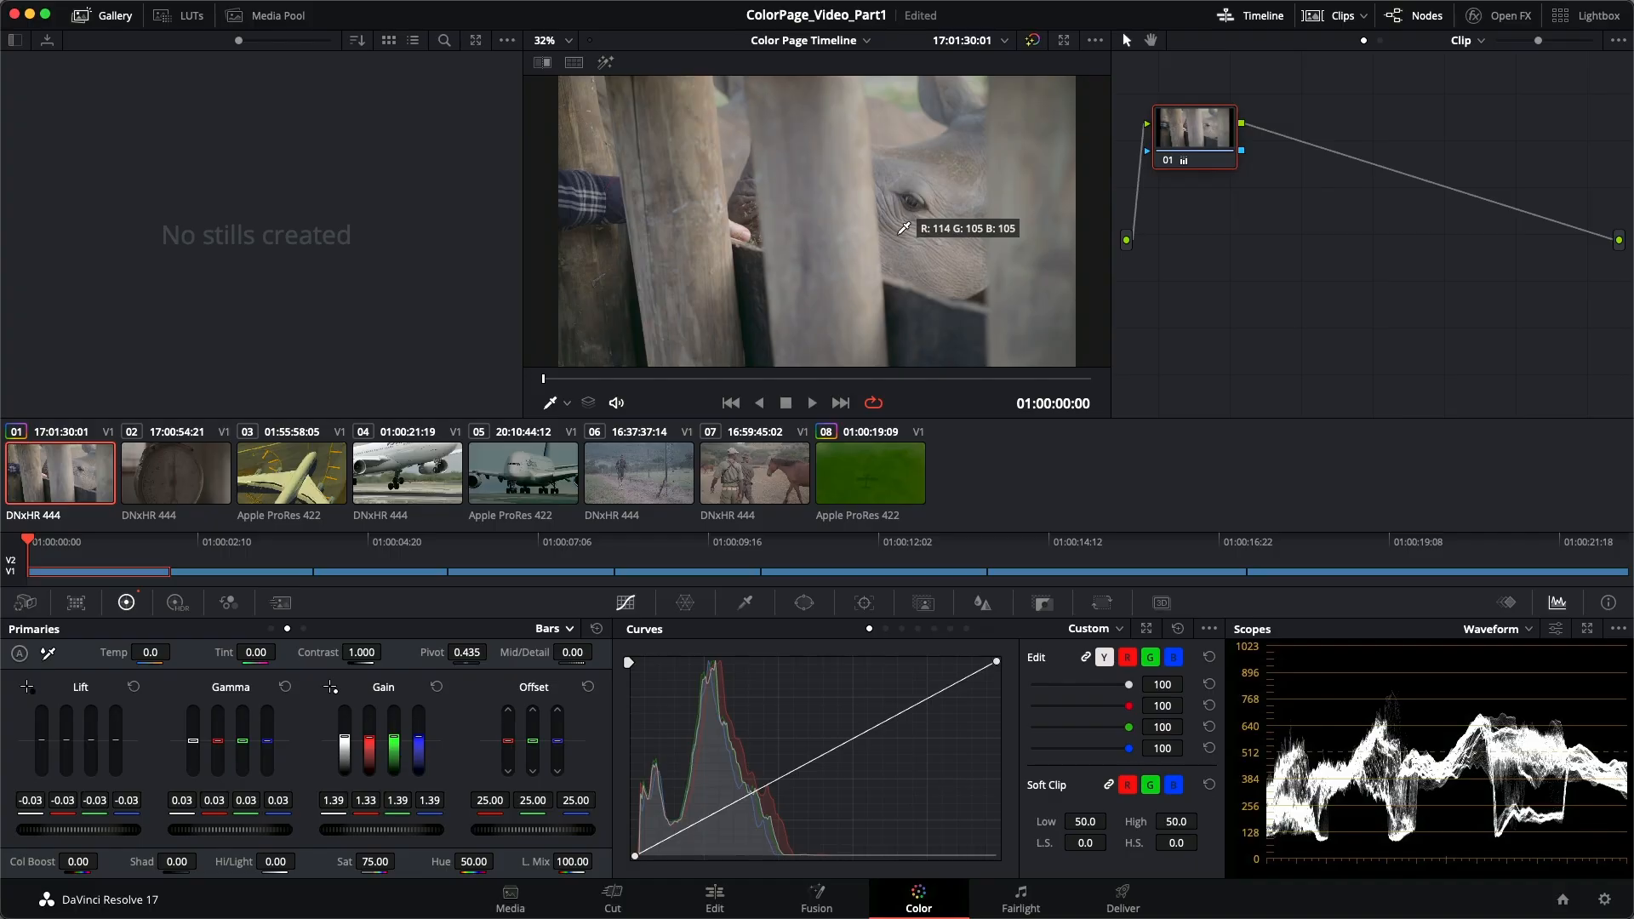
{"action": "left_click", "coordinate": [1010, 210]}
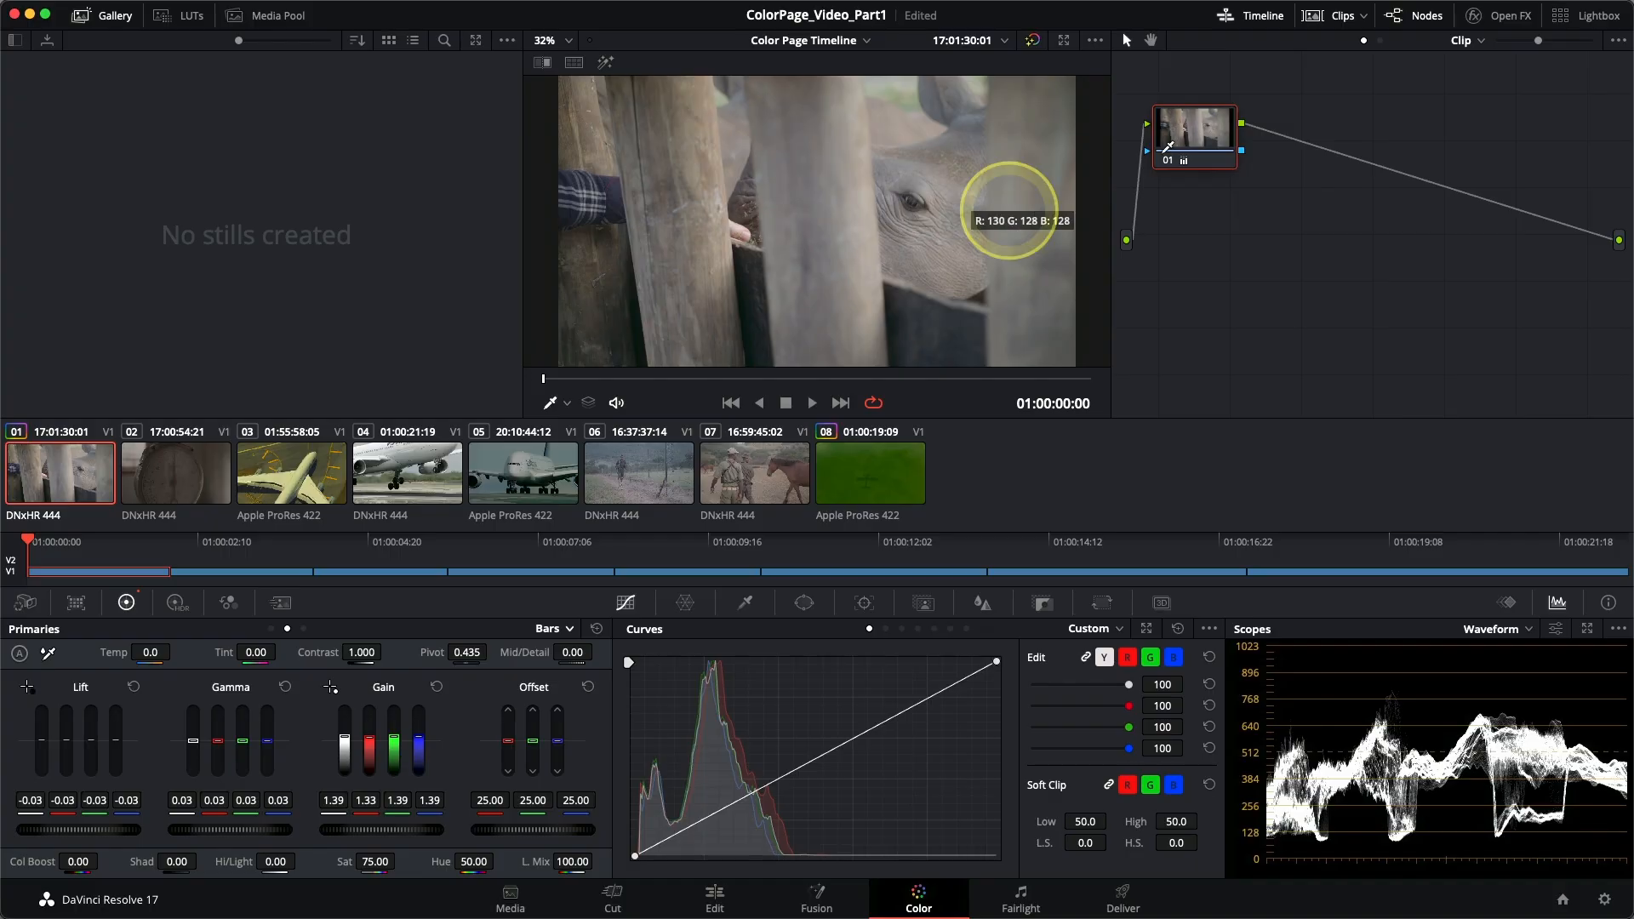
Add a serial node after node 01 of clip 01.
{"action": "left_click", "coordinate": [1200, 145]}
{"action": "right_click", "coordinate": [1202, 147]}
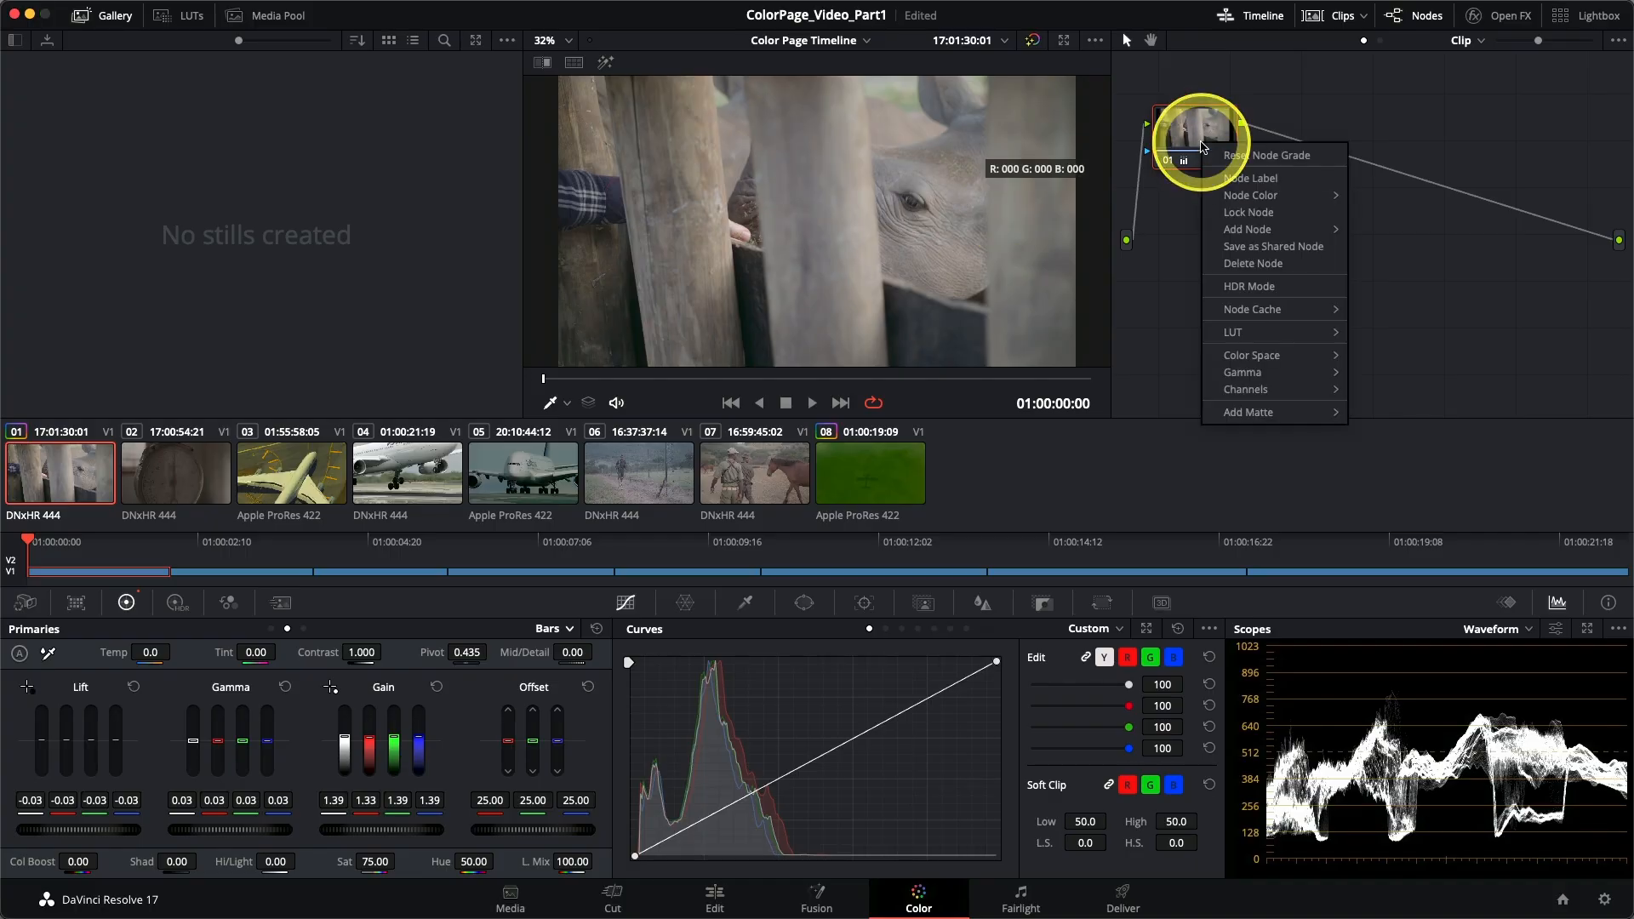
{"action": "mouse_move", "coordinate": [1277, 229]}
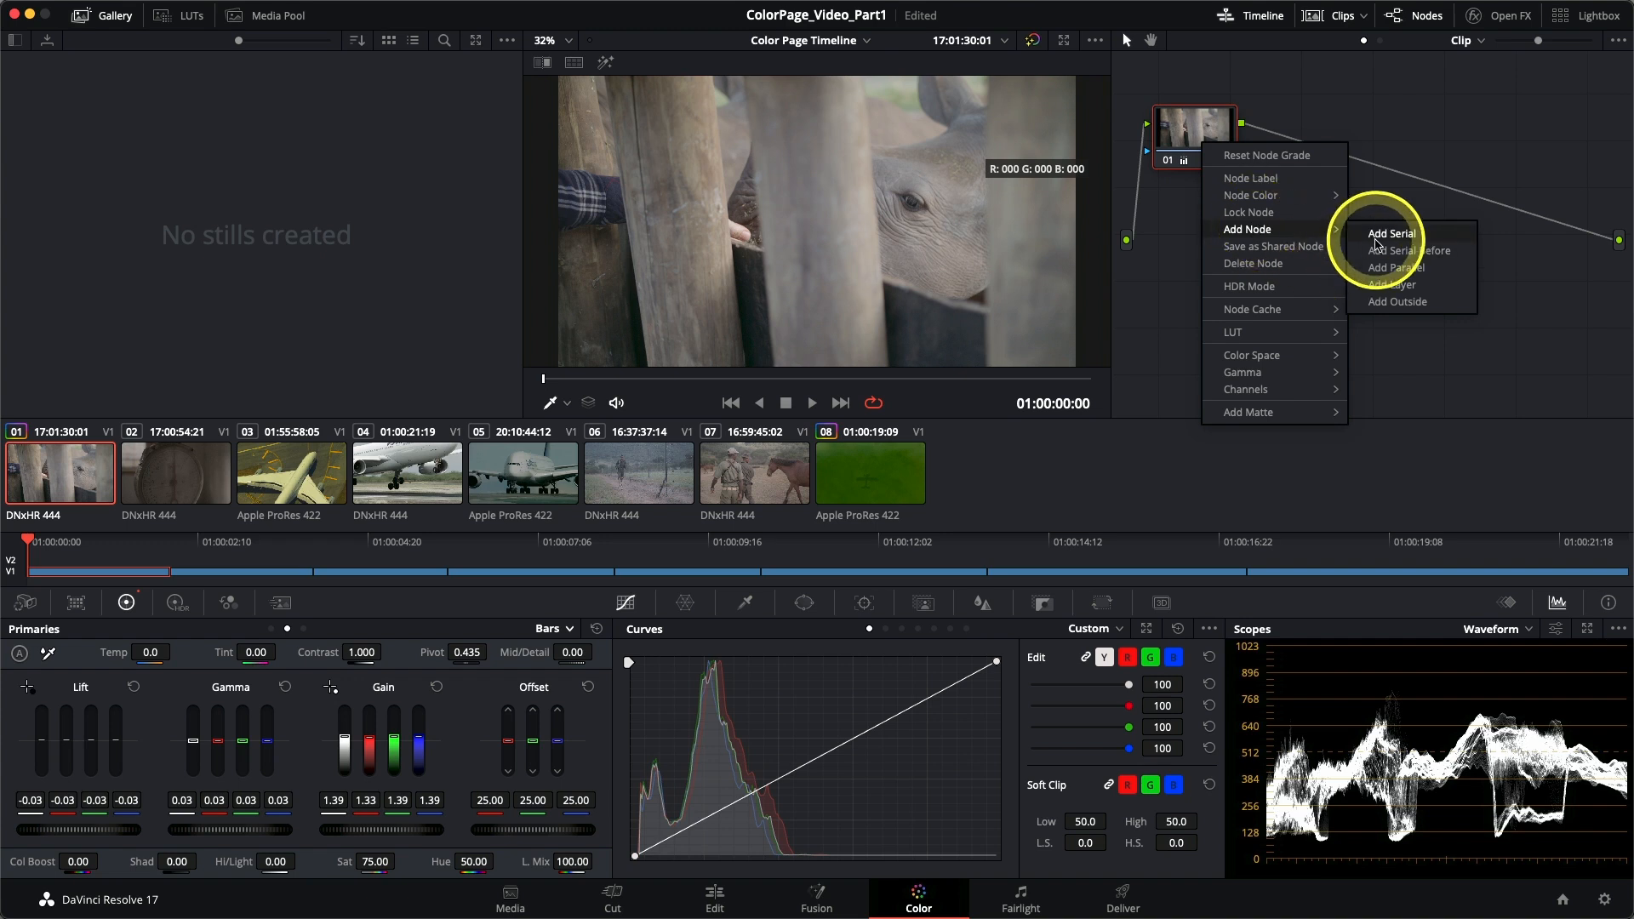
{"action": "left_click", "coordinate": [1376, 241]}
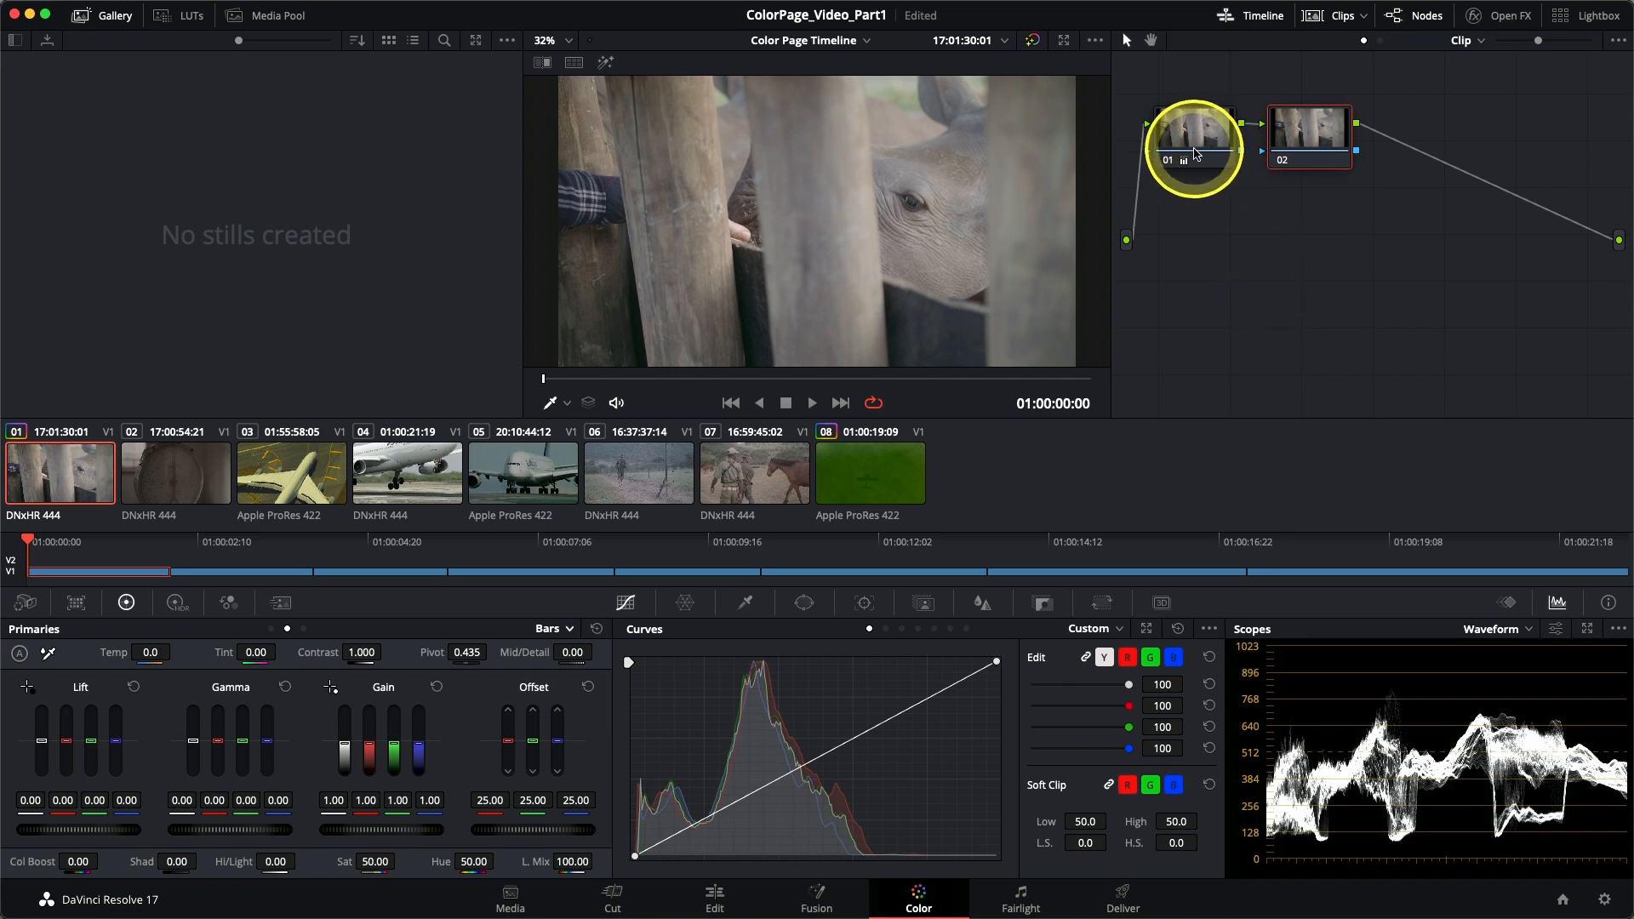
Label node 01 of clip 01 "Balance" and save the project.
{"action": "mouse_move", "coordinate": [1193, 146]}
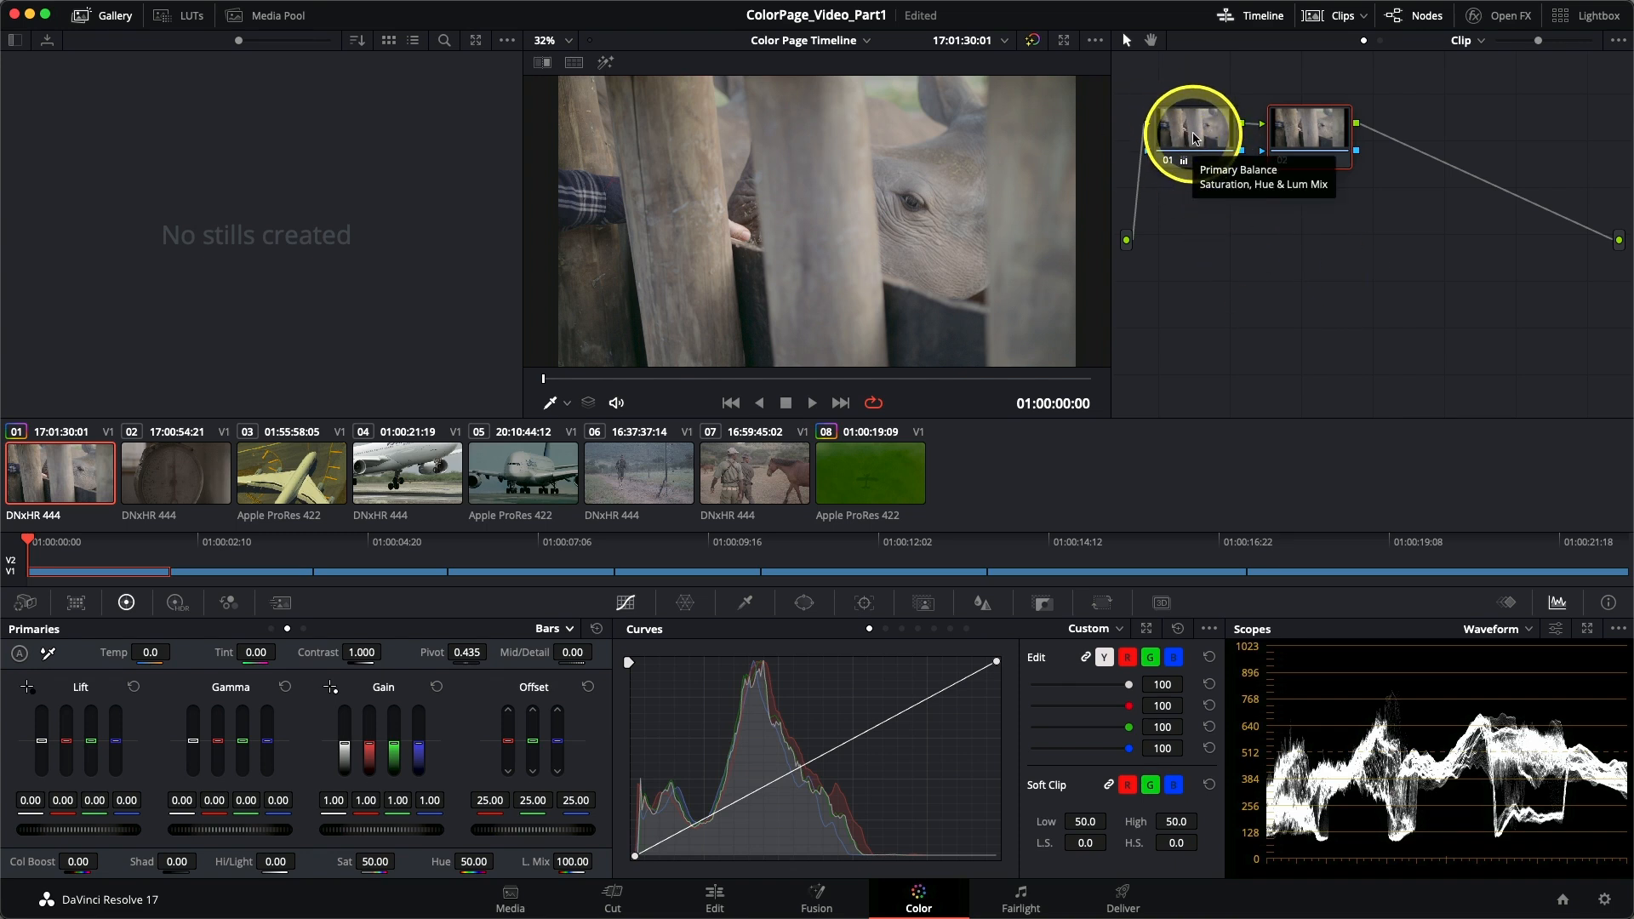
{"action": "left_click", "coordinate": [1194, 139]}
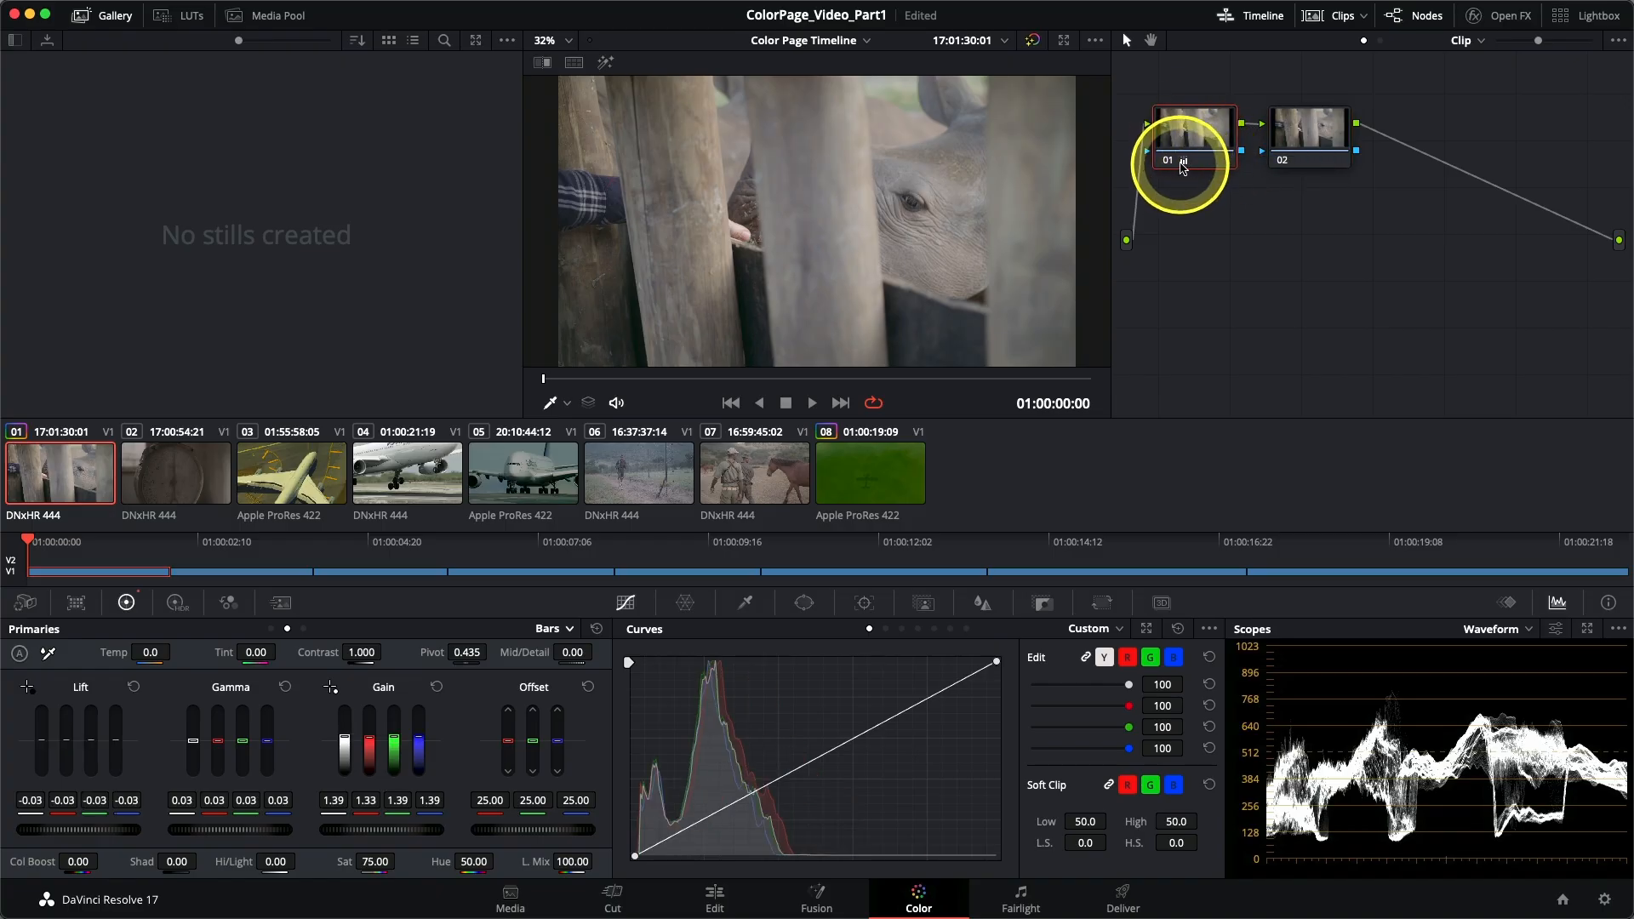
{"action": "mouse_move", "coordinate": [1182, 168]}
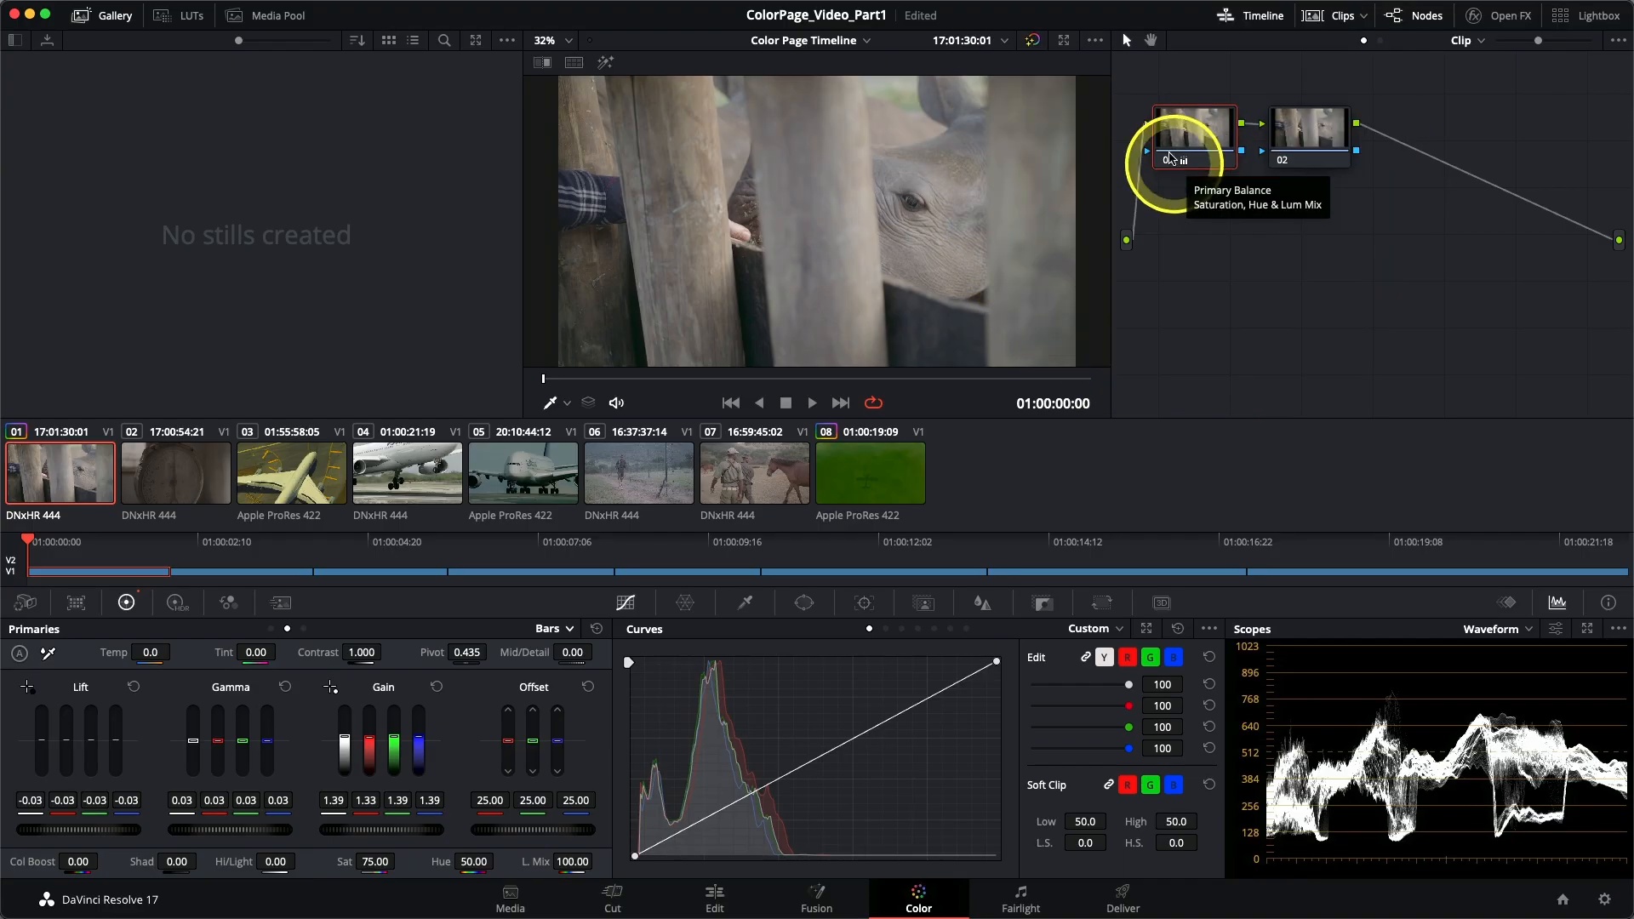
{"action": "right_click", "coordinate": [1193, 142]}
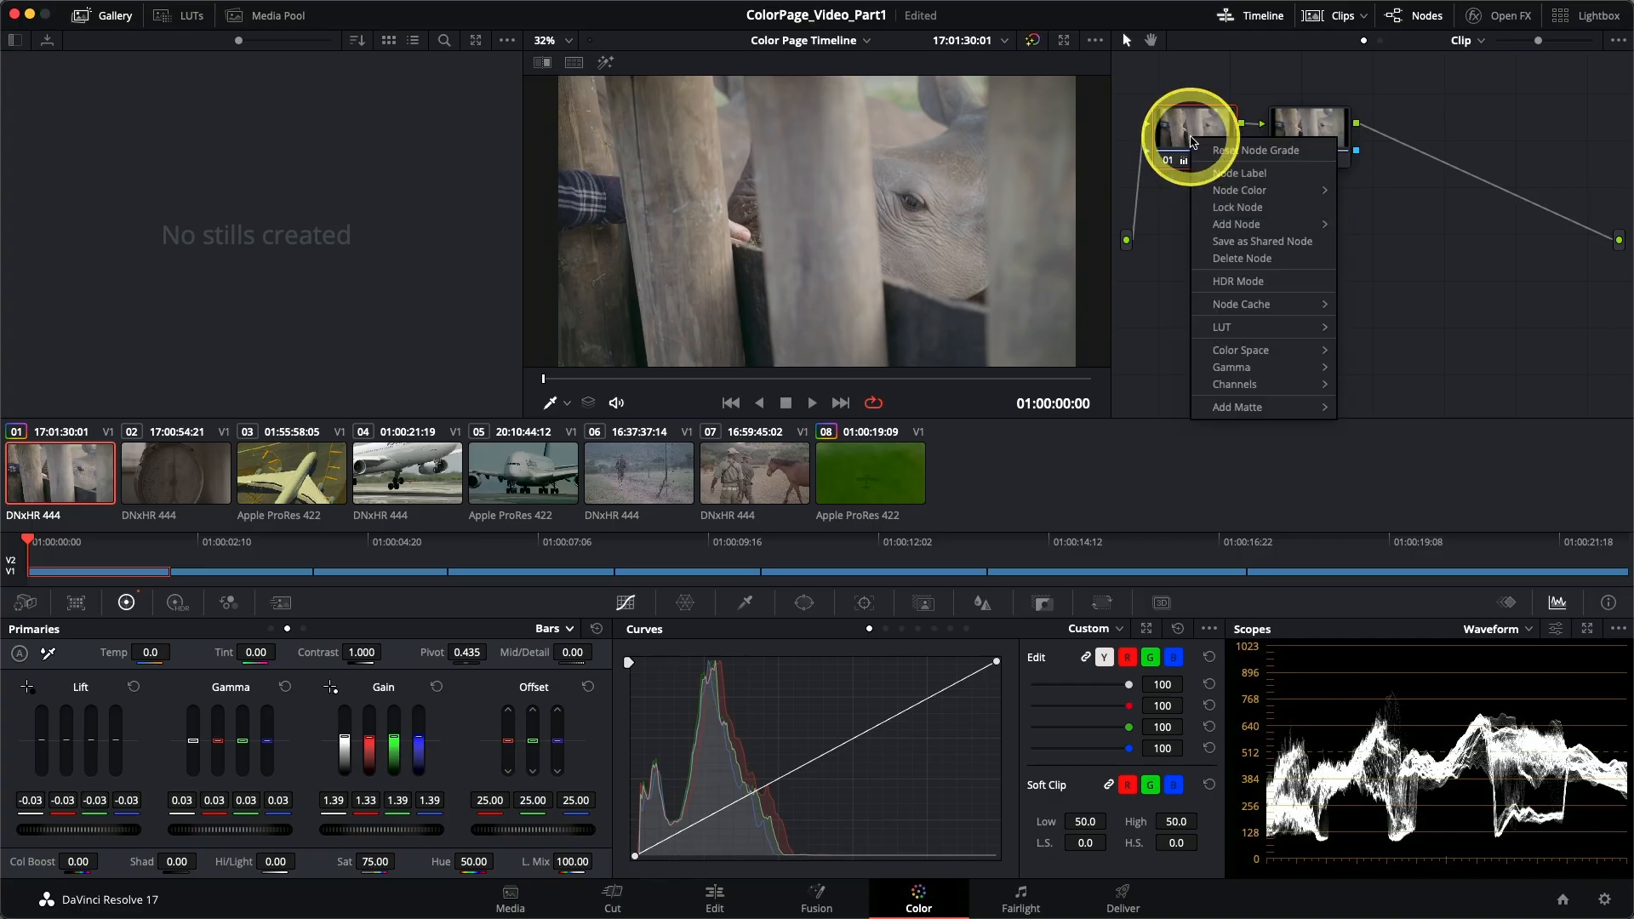
{"action": "left_click", "coordinate": [1216, 174]}
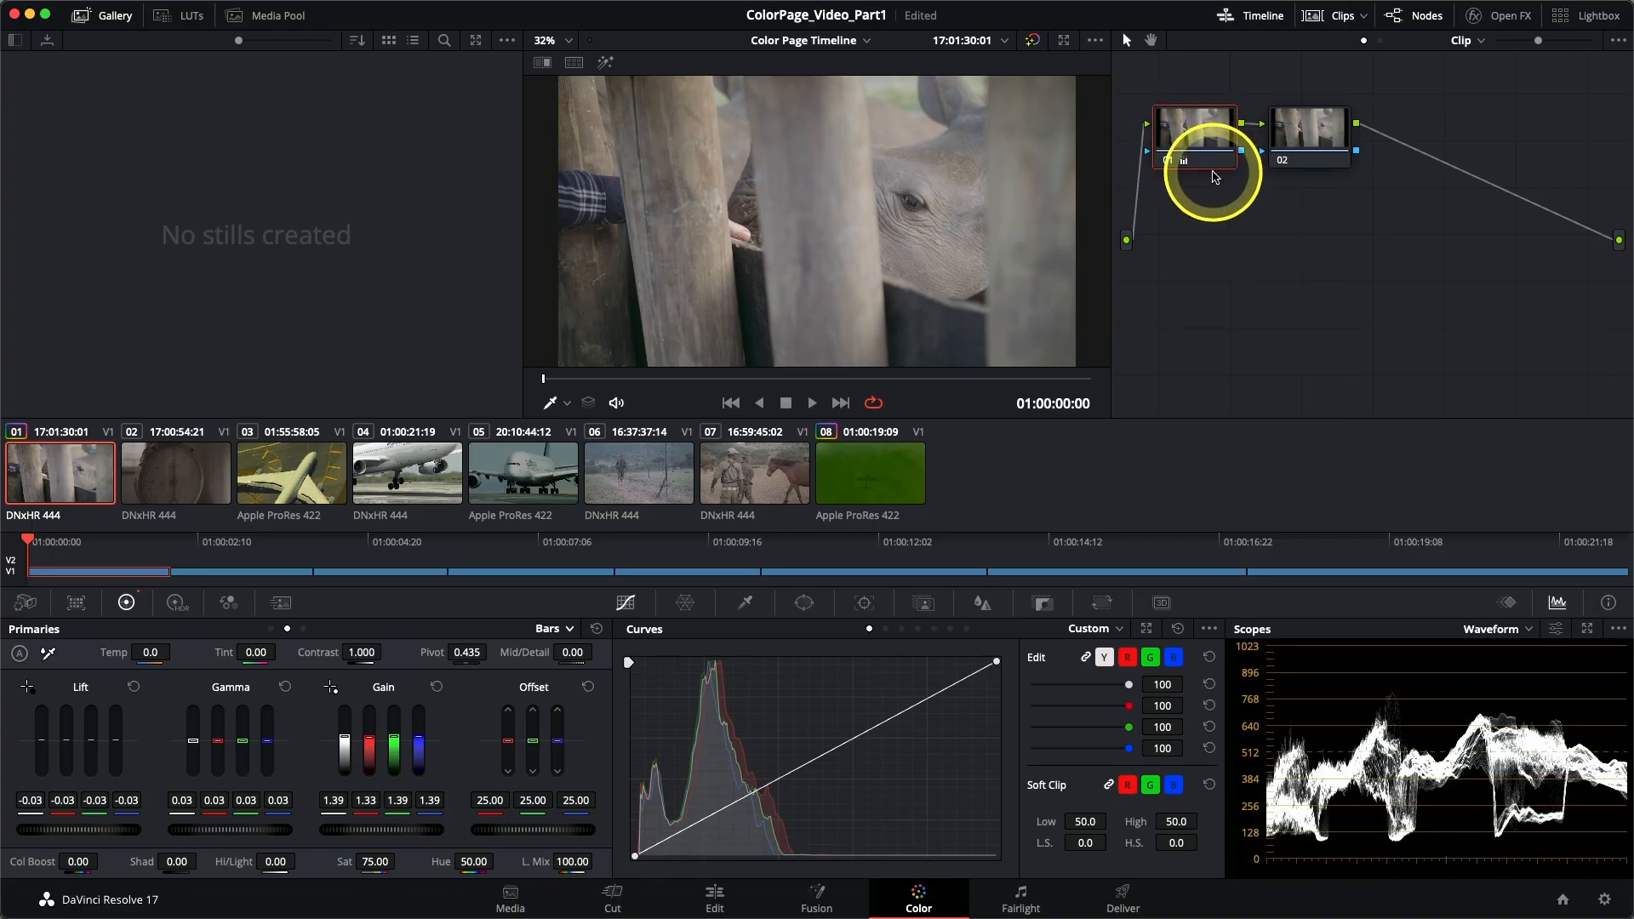
{"action": "type", "text": "Balance"}
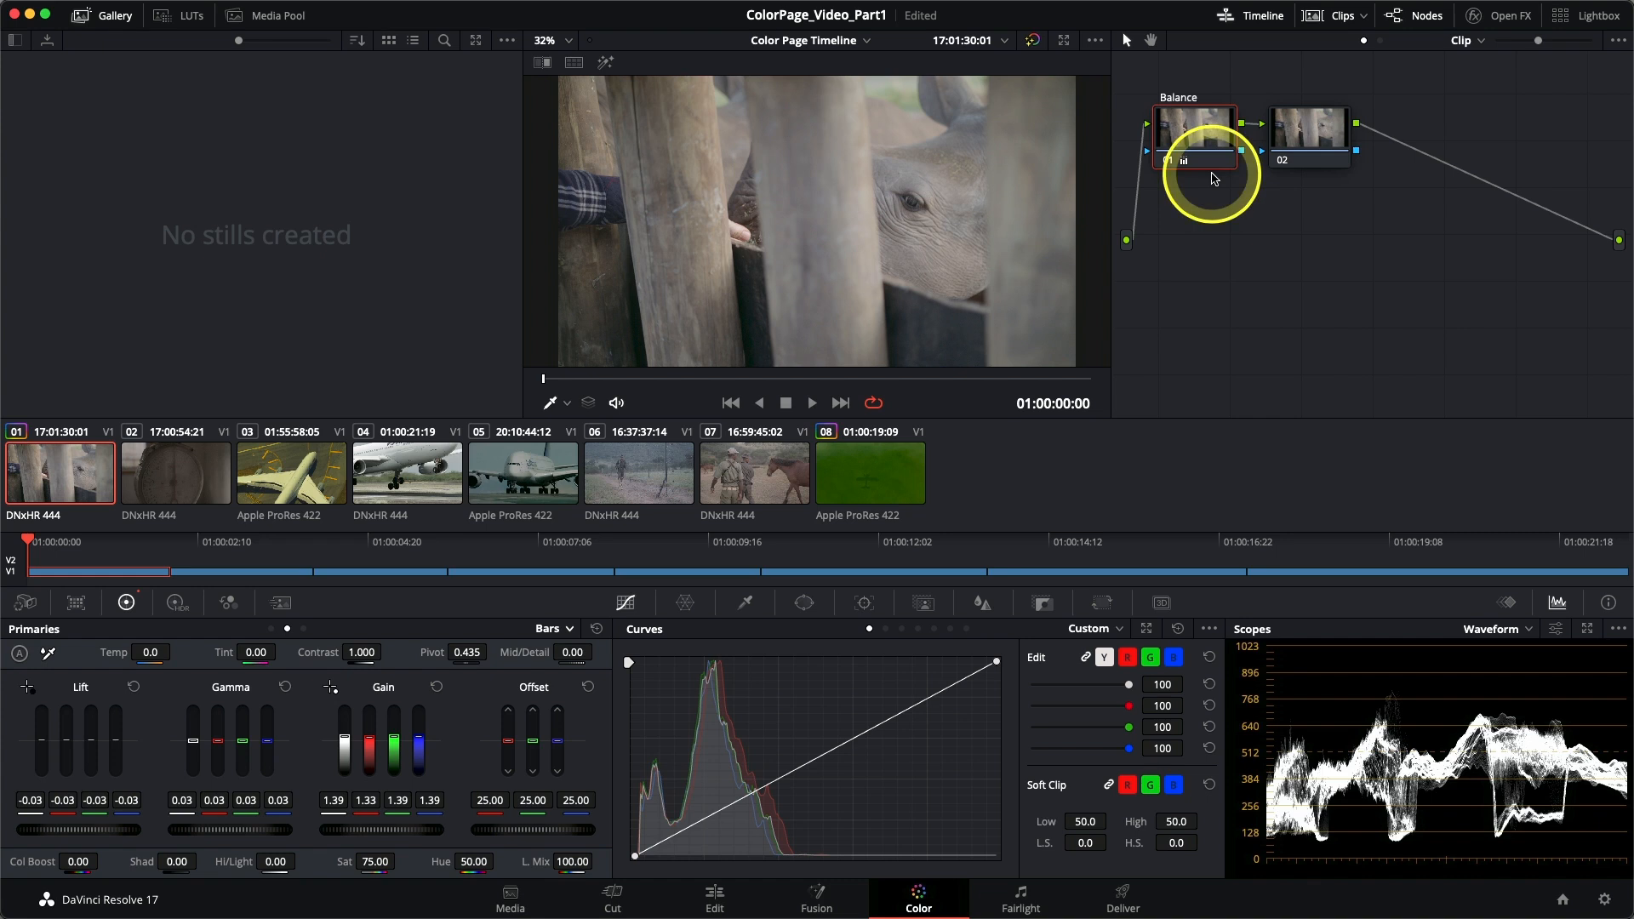
{"action": "key", "text": "Return"}
{"action": "key", "text": "super+s"}
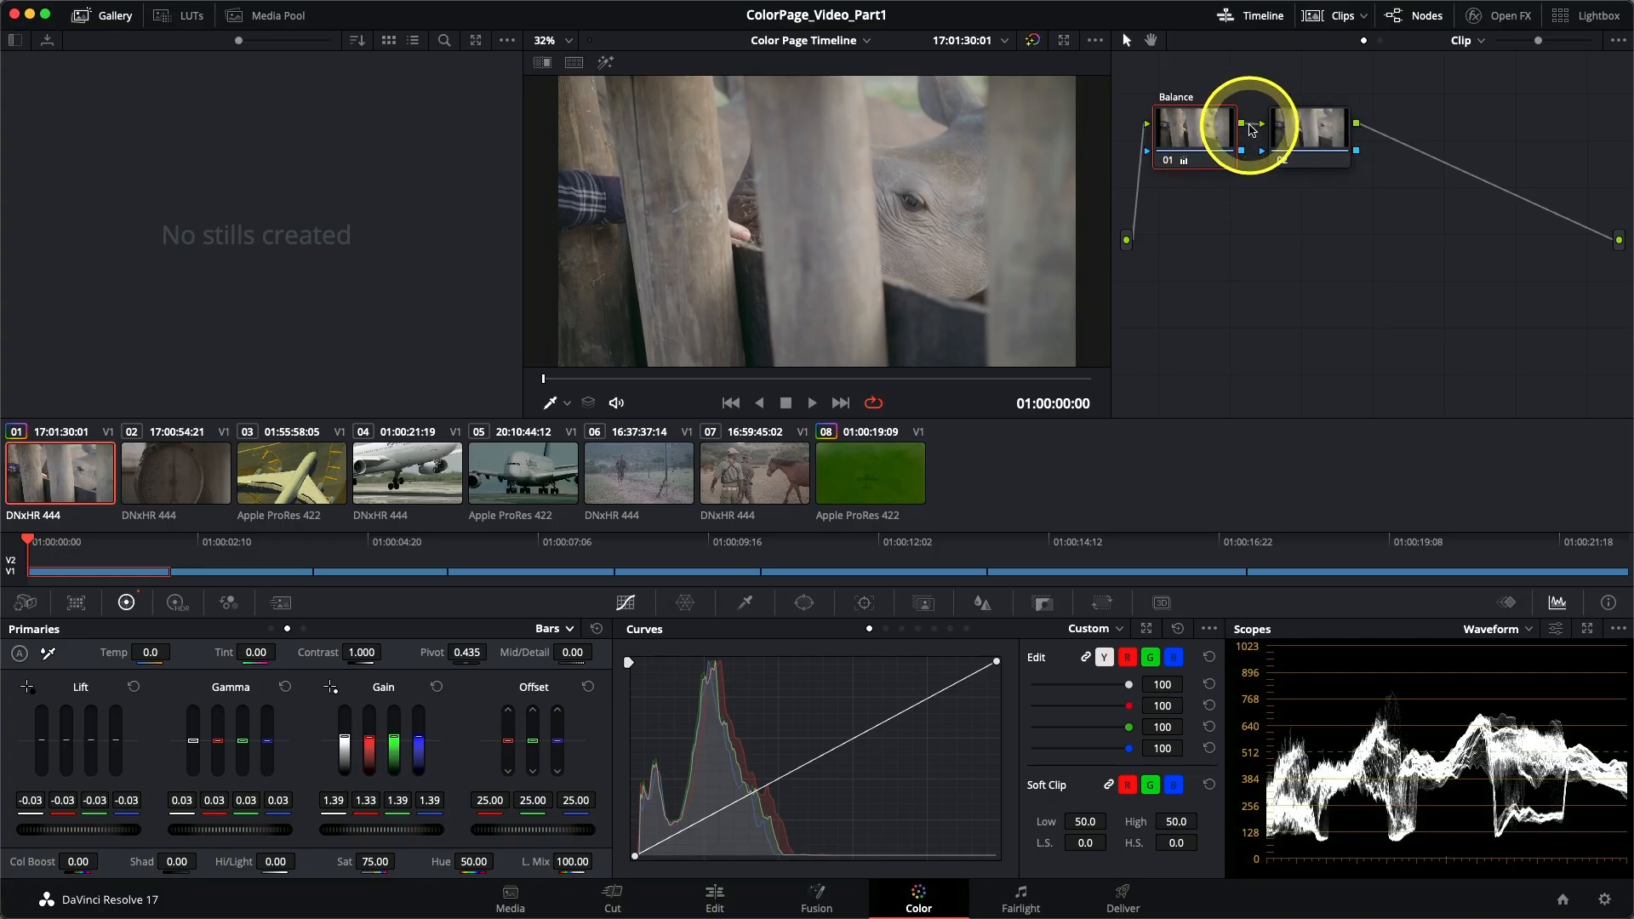
Label node 02 of clip 01 "Look".
{"action": "left_click", "coordinate": [1315, 132]}
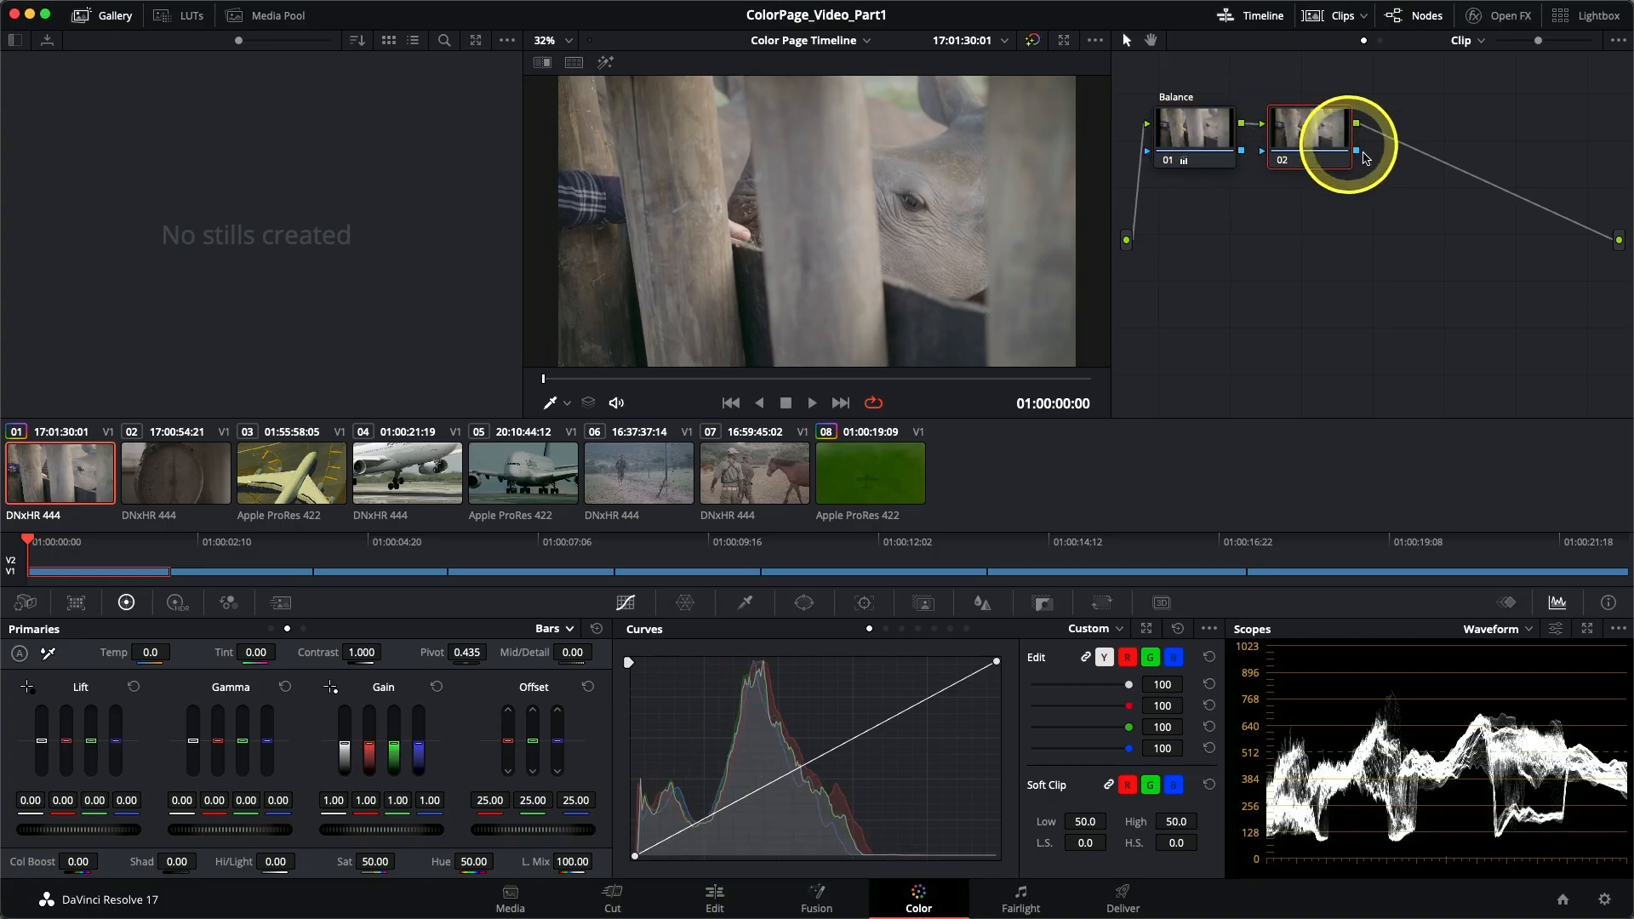
{"action": "right_click", "coordinate": [1306, 139]}
{"action": "left_click", "coordinate": [1346, 172]}
{"action": "type", "text": "Look"}
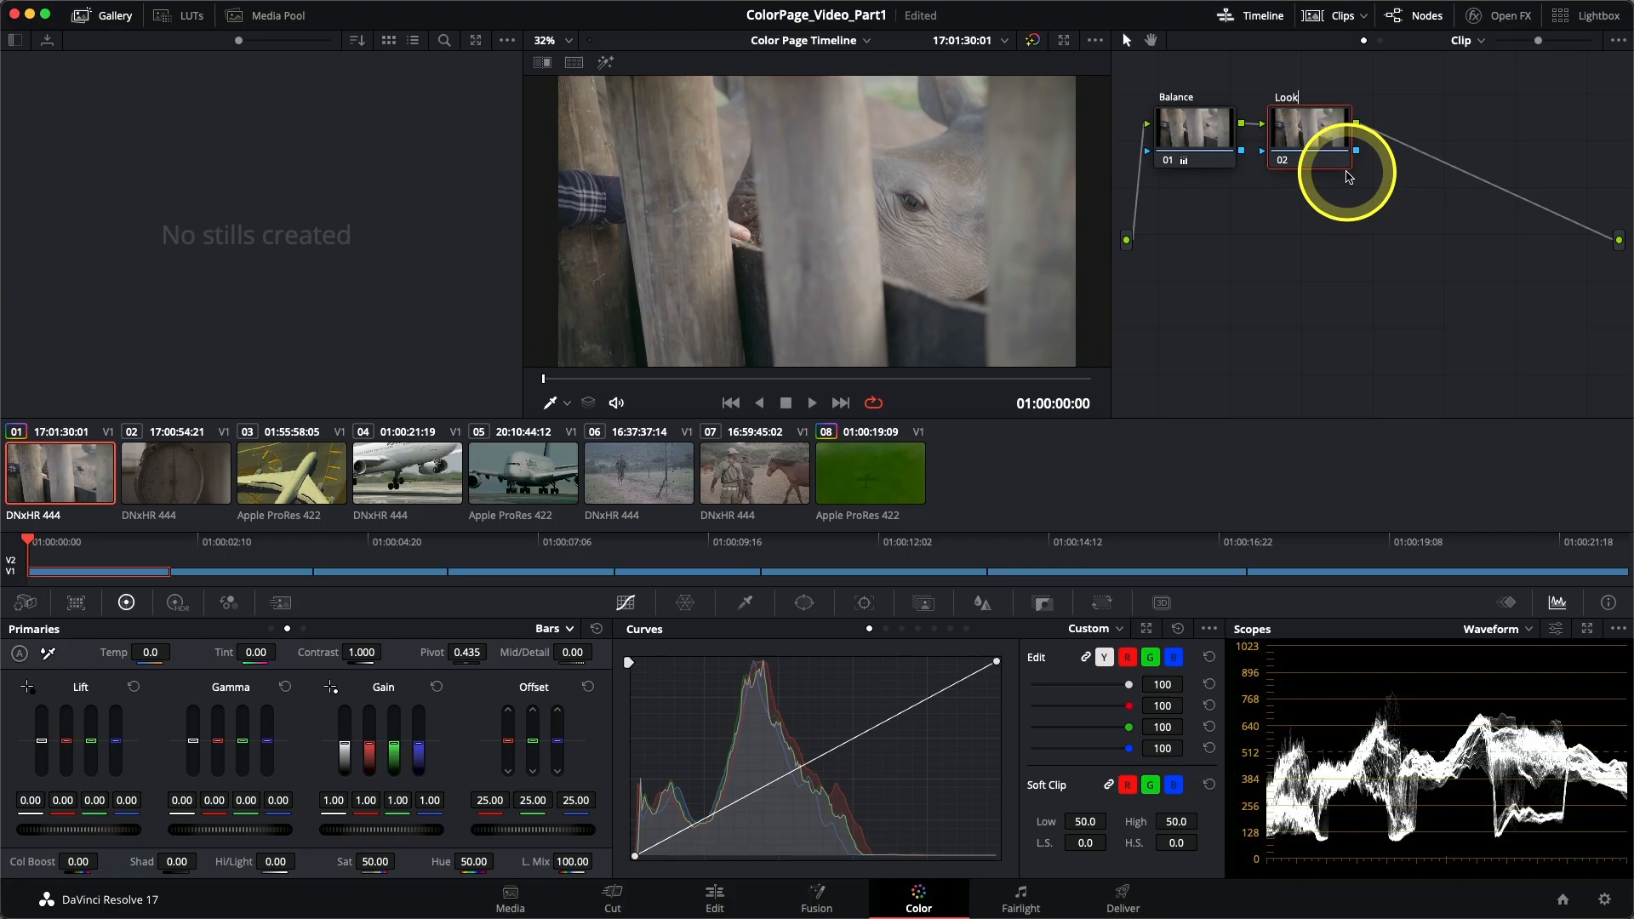
{"action": "key", "text": "Return"}
{"action": "left_click", "coordinate": [1328, 173]}
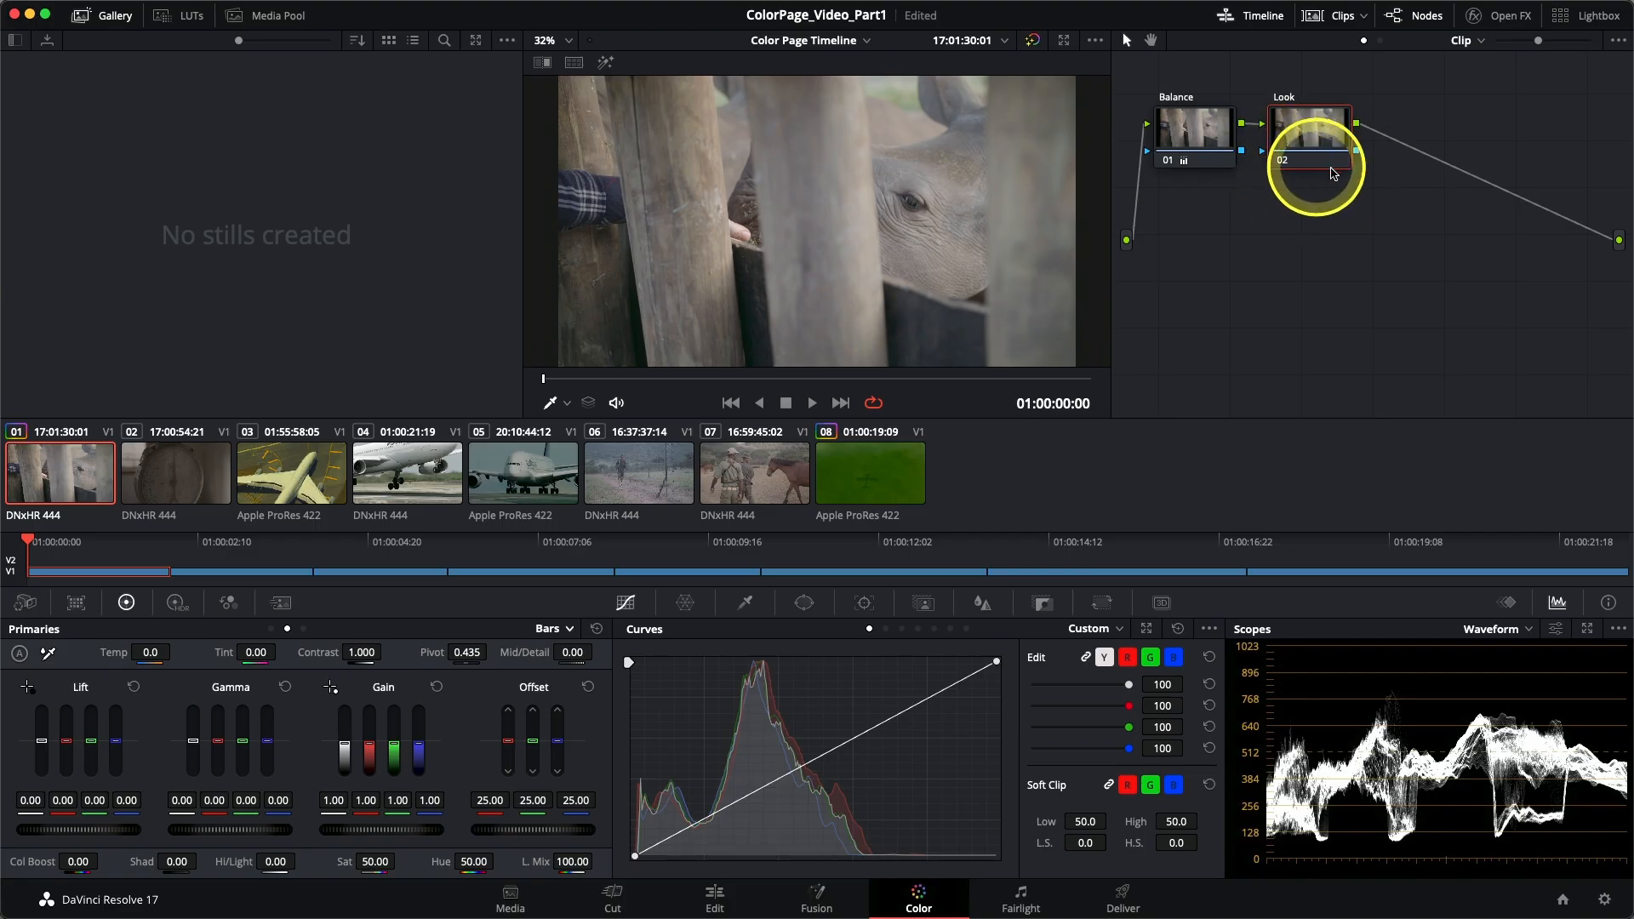
Turn the Balance node off and on several times to compare the image before and after its correction.
{"action": "left_click", "coordinate": [1203, 206]}
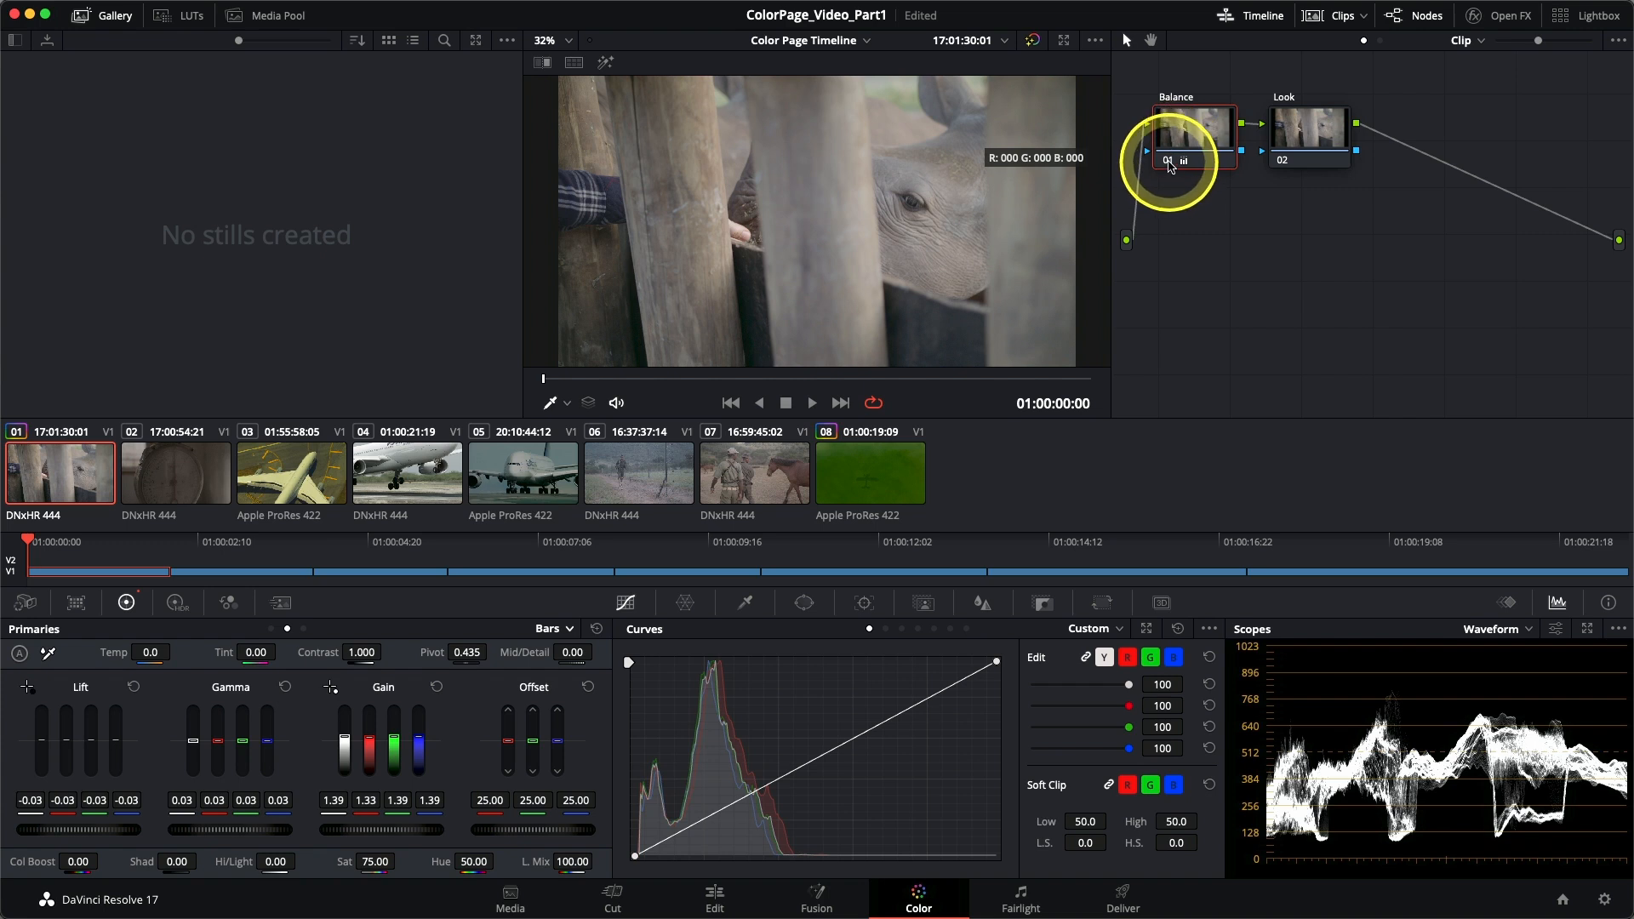
{"action": "left_click", "coordinate": [1170, 162]}
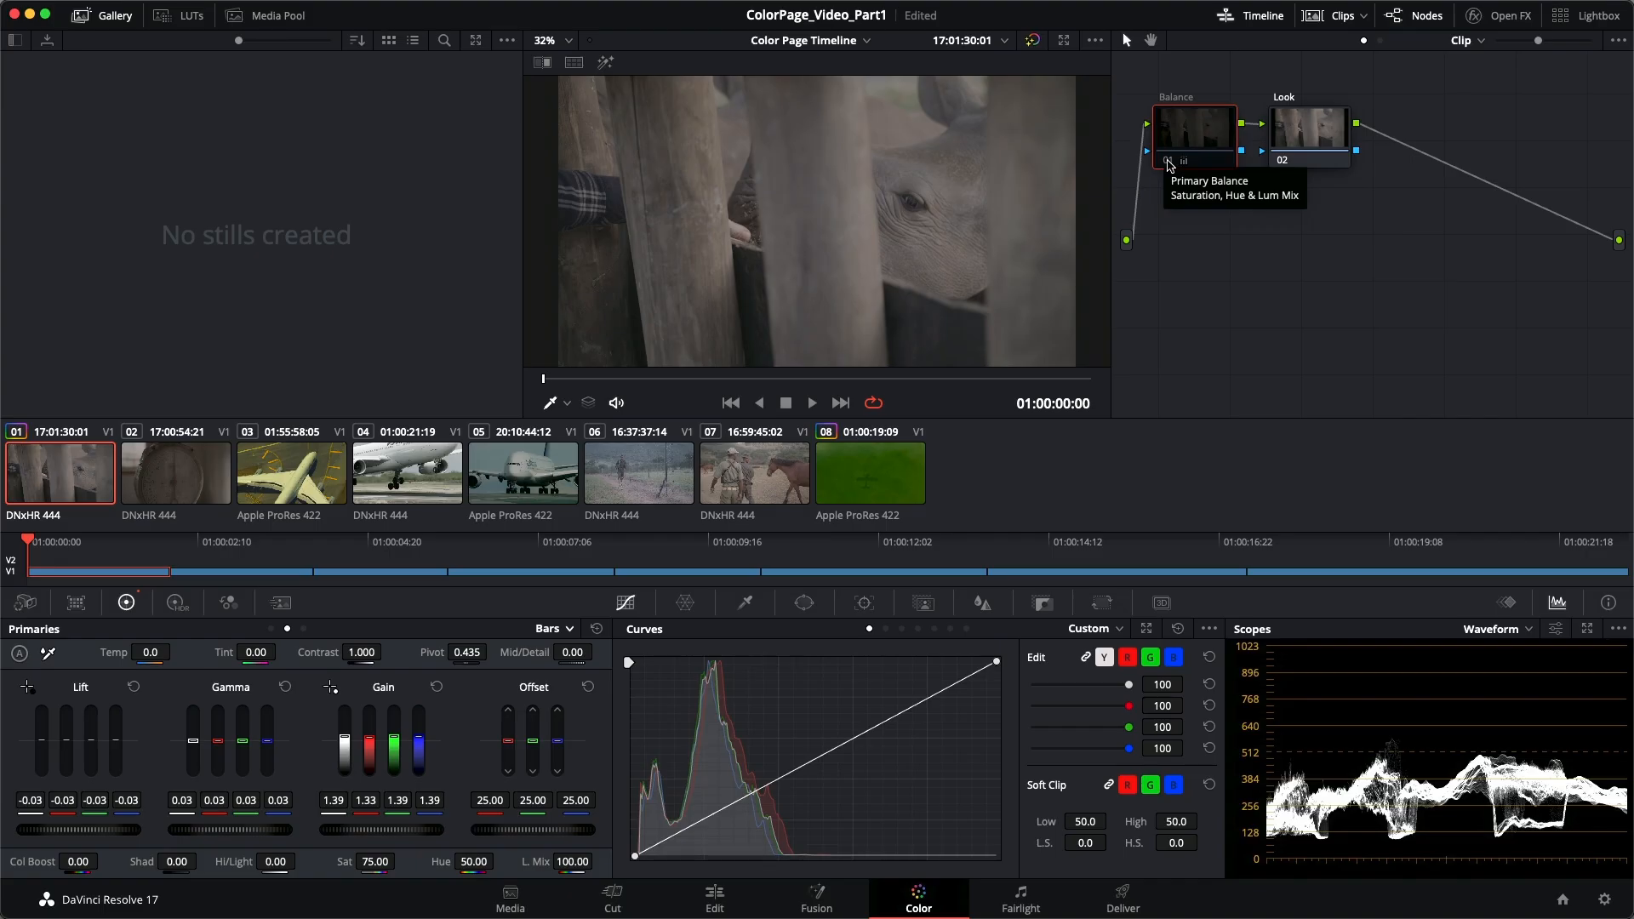
{"action": "left_click", "coordinate": [1169, 162]}
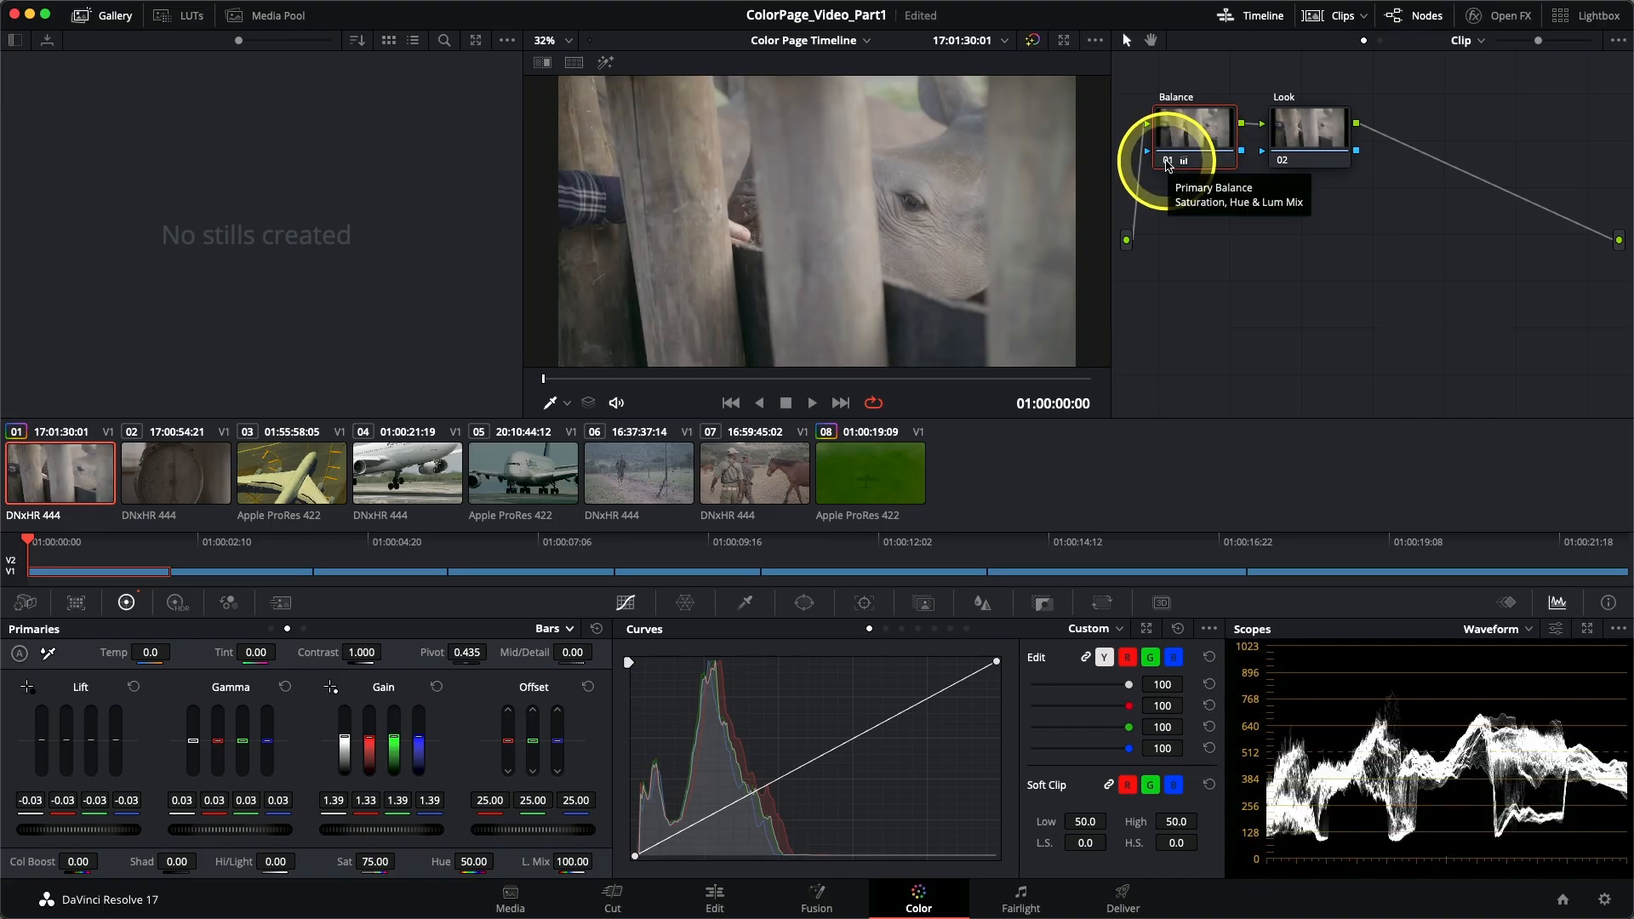
{"action": "left_click", "coordinate": [1168, 164]}
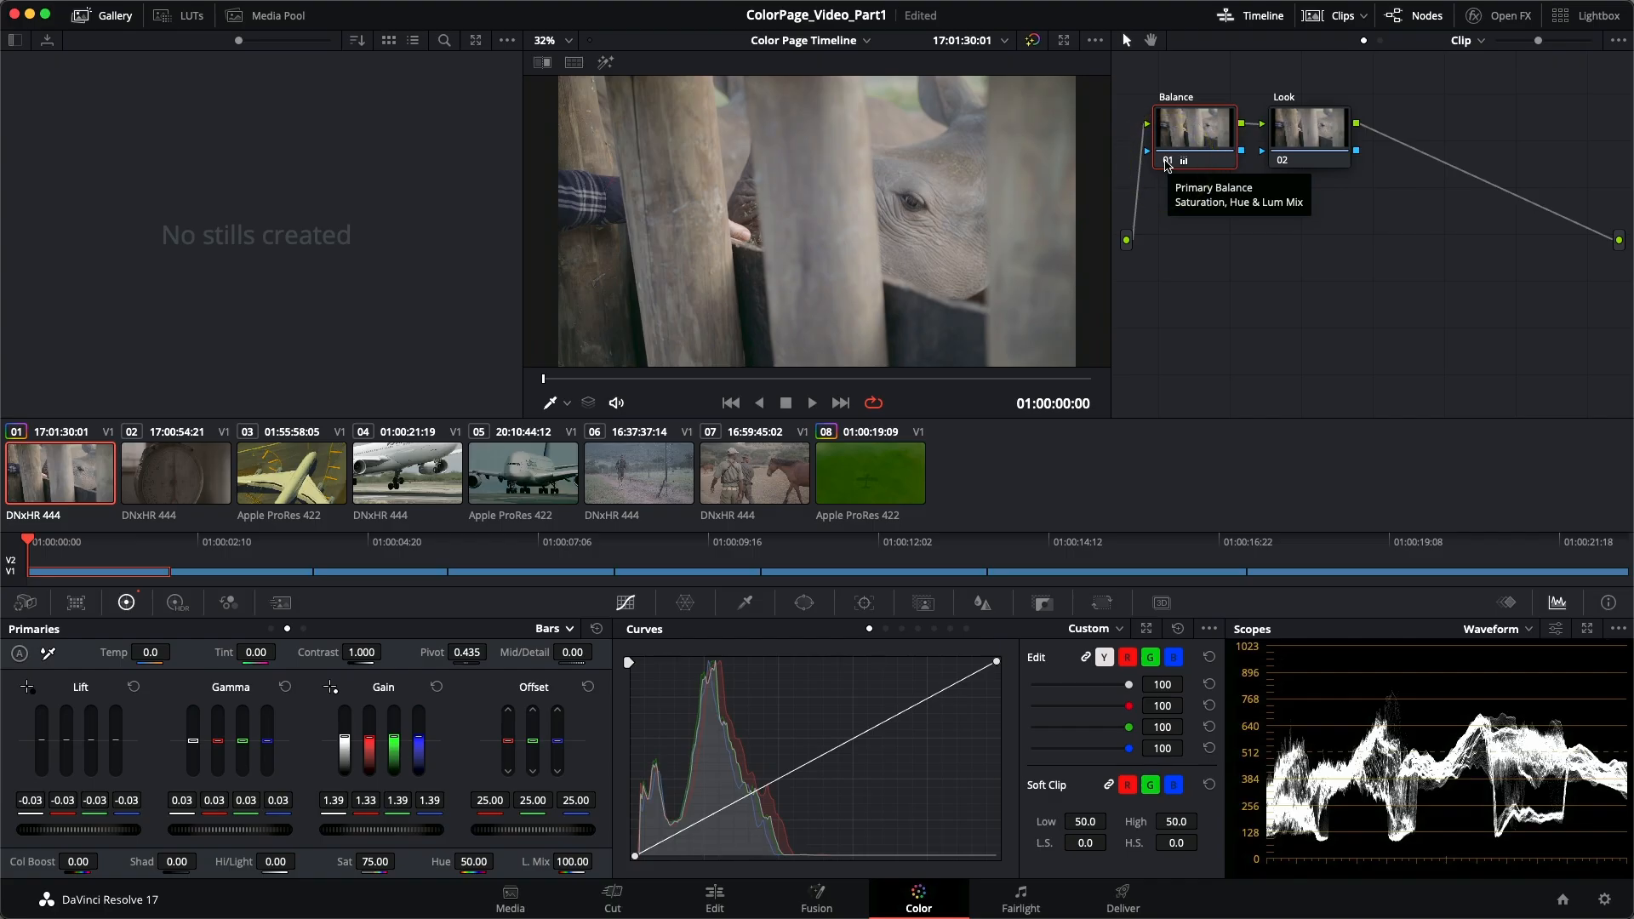
{"action": "left_click", "coordinate": [1167, 162]}
{"action": "left_click", "coordinate": [1167, 162]}
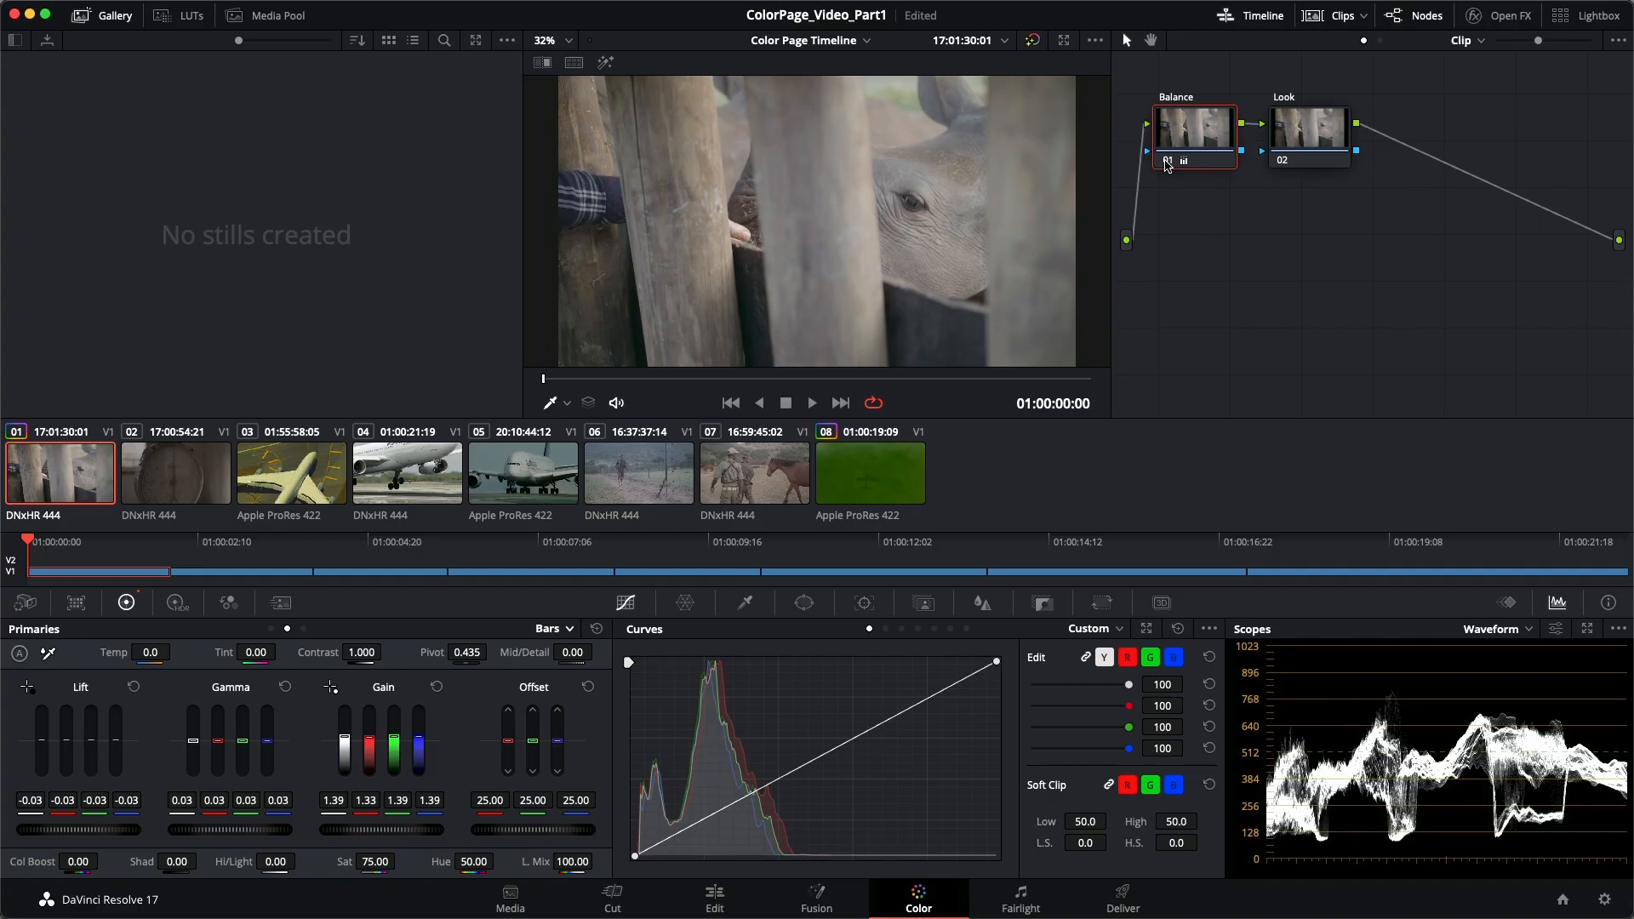
{"action": "left_click", "coordinate": [1167, 162]}
{"action": "left_click", "coordinate": [1166, 162]}
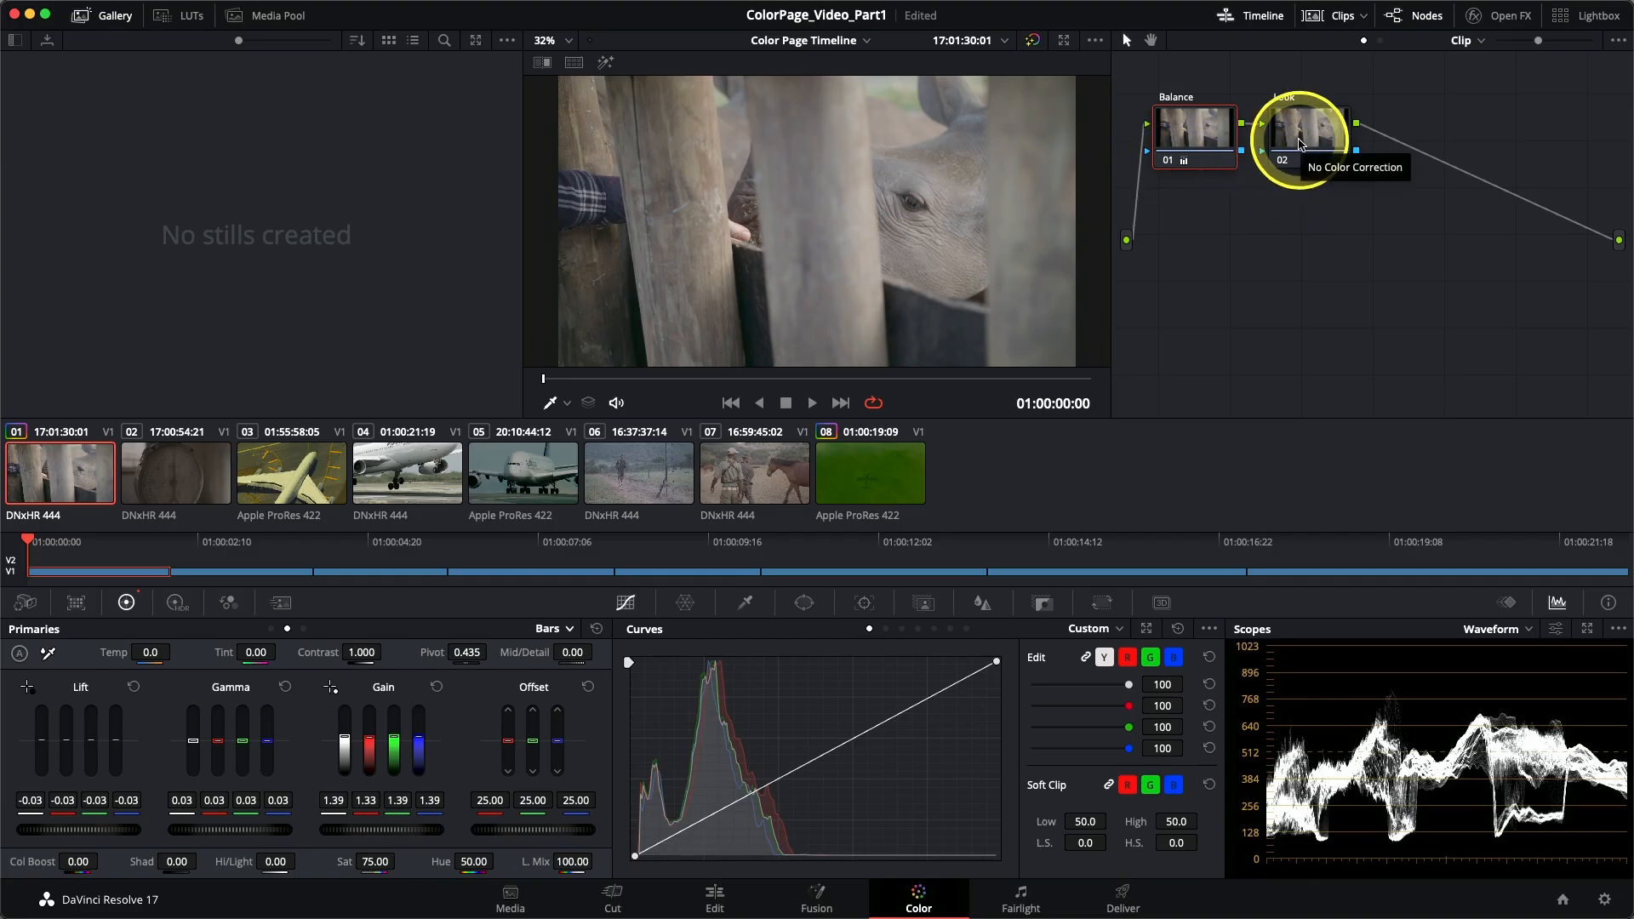
On the Look node, raise the Contrast to 1.248 and the Pivot to 0.581.
{"action": "left_click", "coordinate": [1300, 145]}
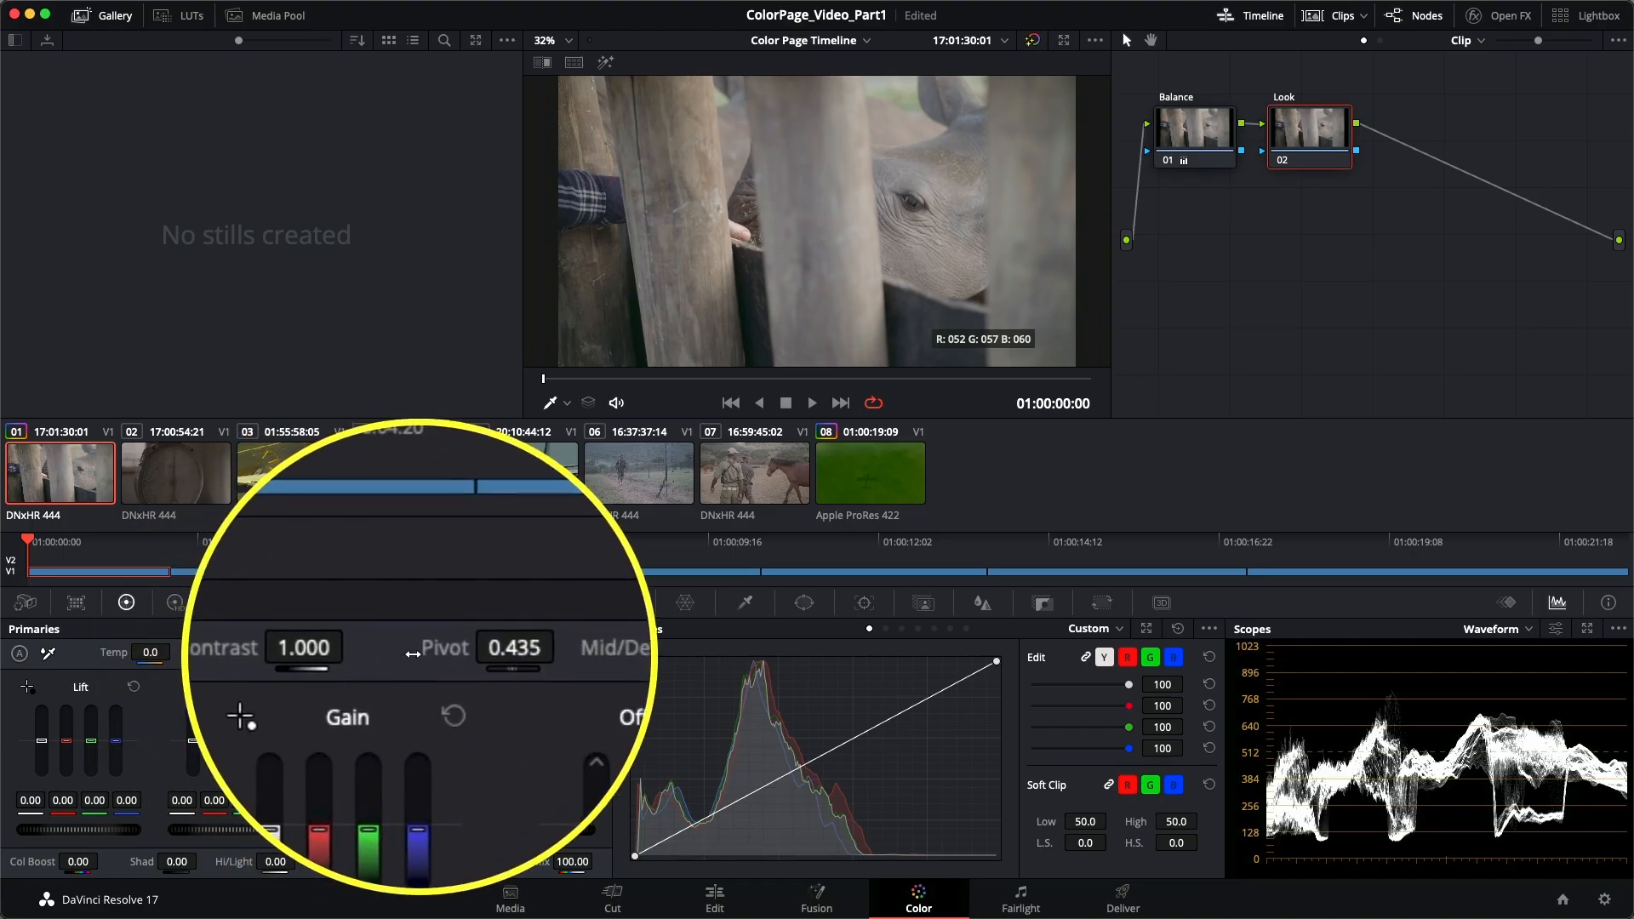
{"action": "left_click_drag", "start_coordinate": [355, 652], "coordinate": [444, 651]}
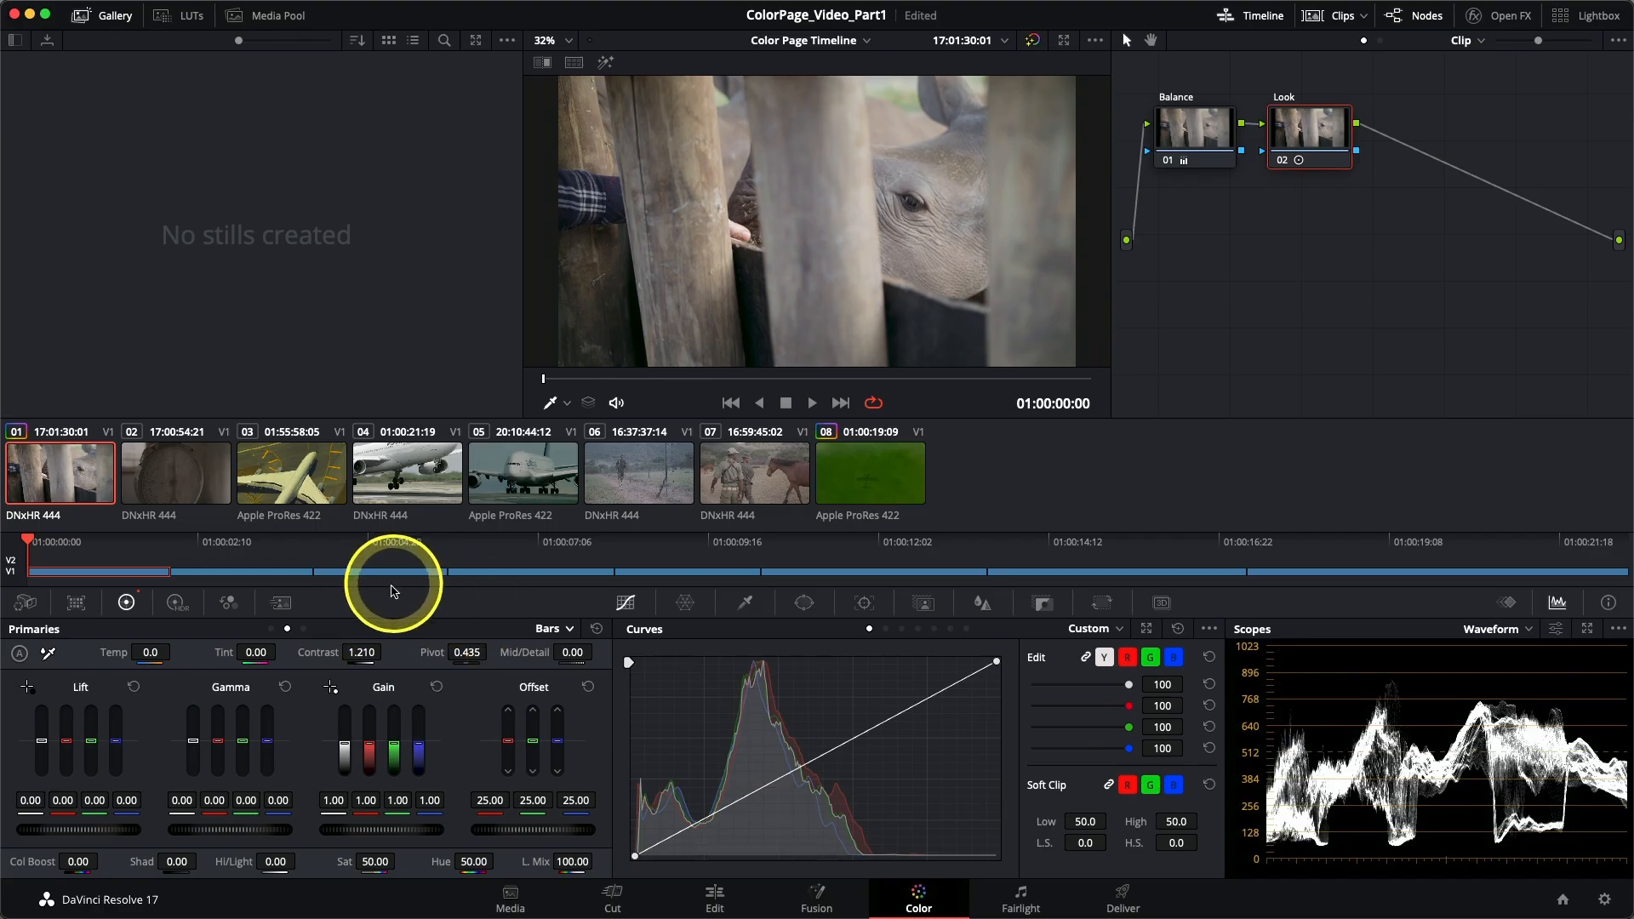
{"action": "left_click_drag", "start_coordinate": [372, 654], "coordinate": [387, 655]}
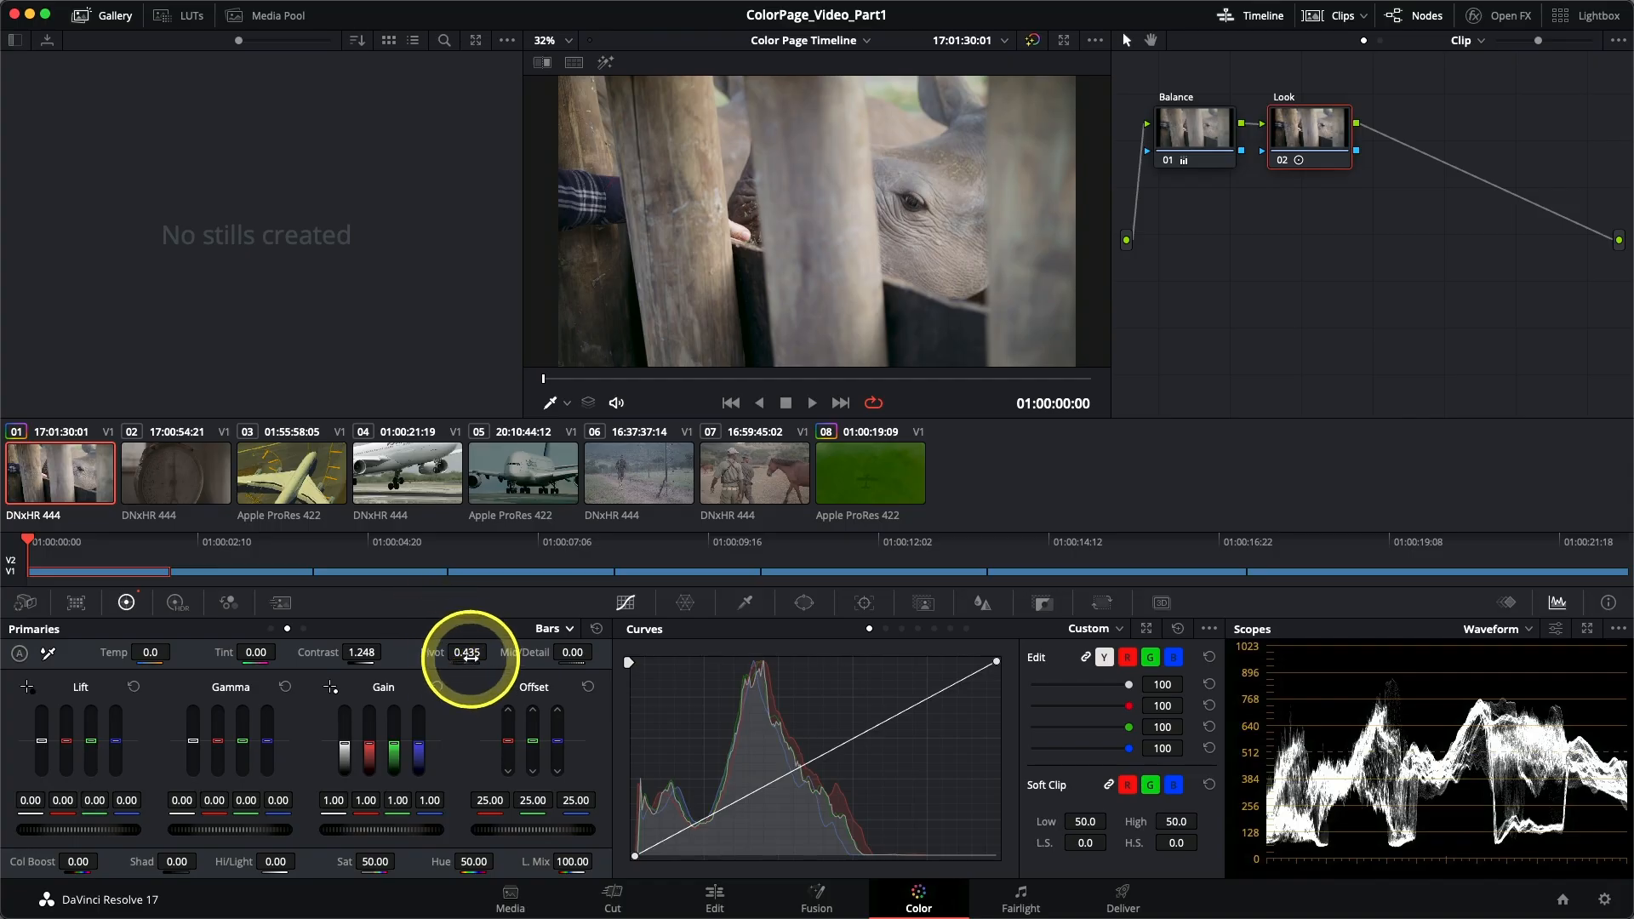
{"action": "double_click", "coordinate": [471, 653]}
{"action": "left_click_drag", "start_coordinate": [474, 650], "coordinate": [537, 656]}
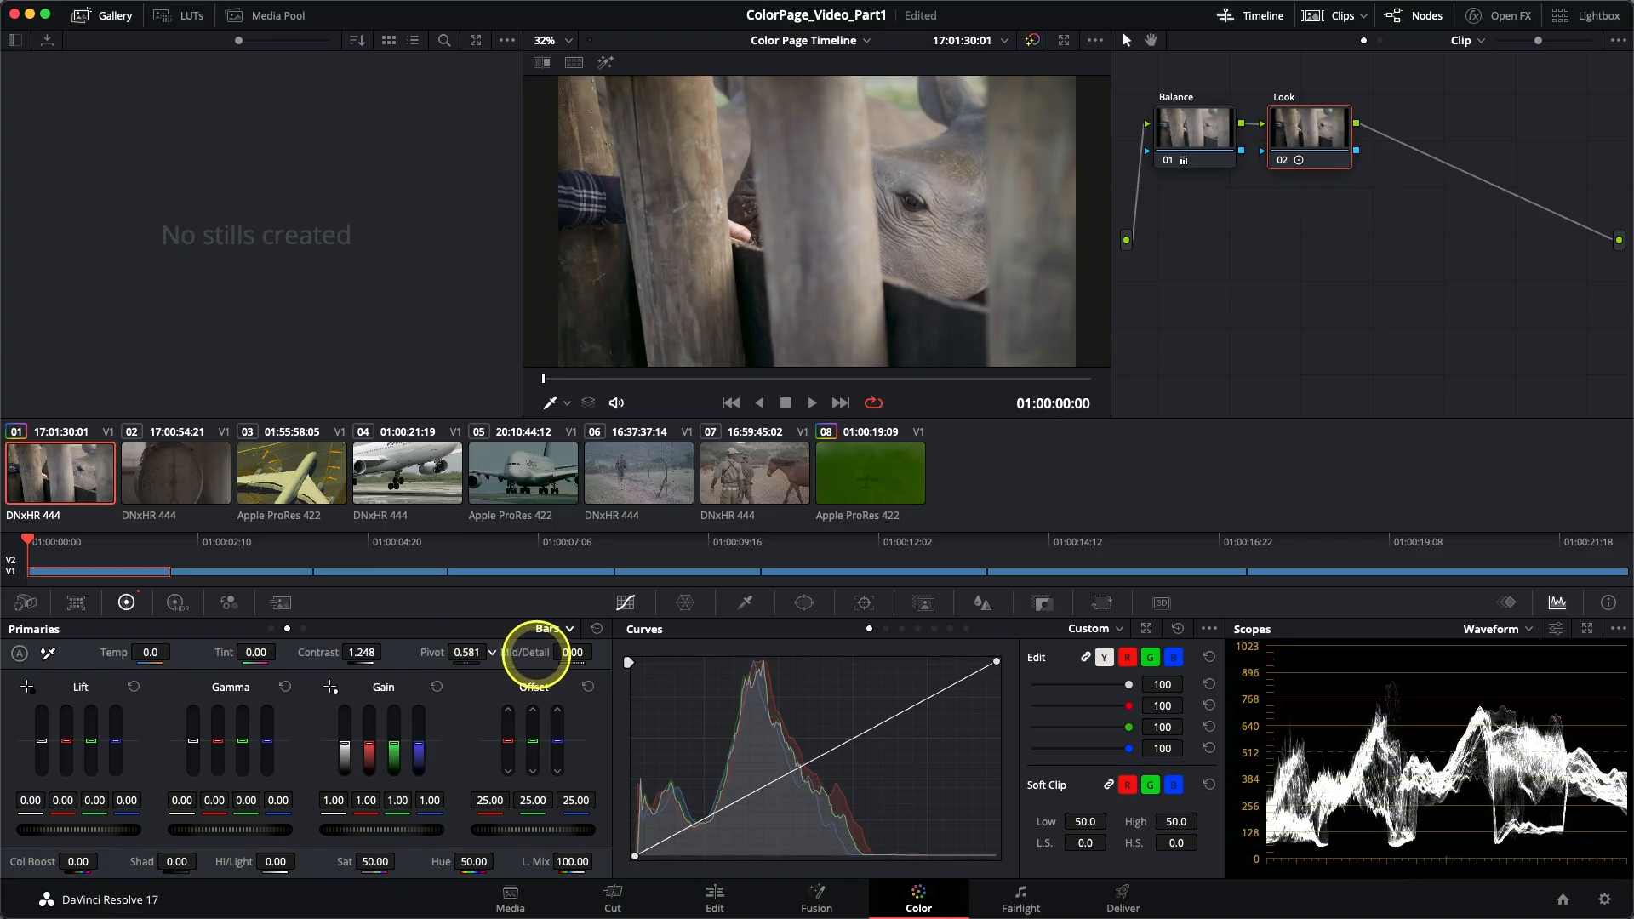
{"action": "left_click", "coordinate": [441, 691]}
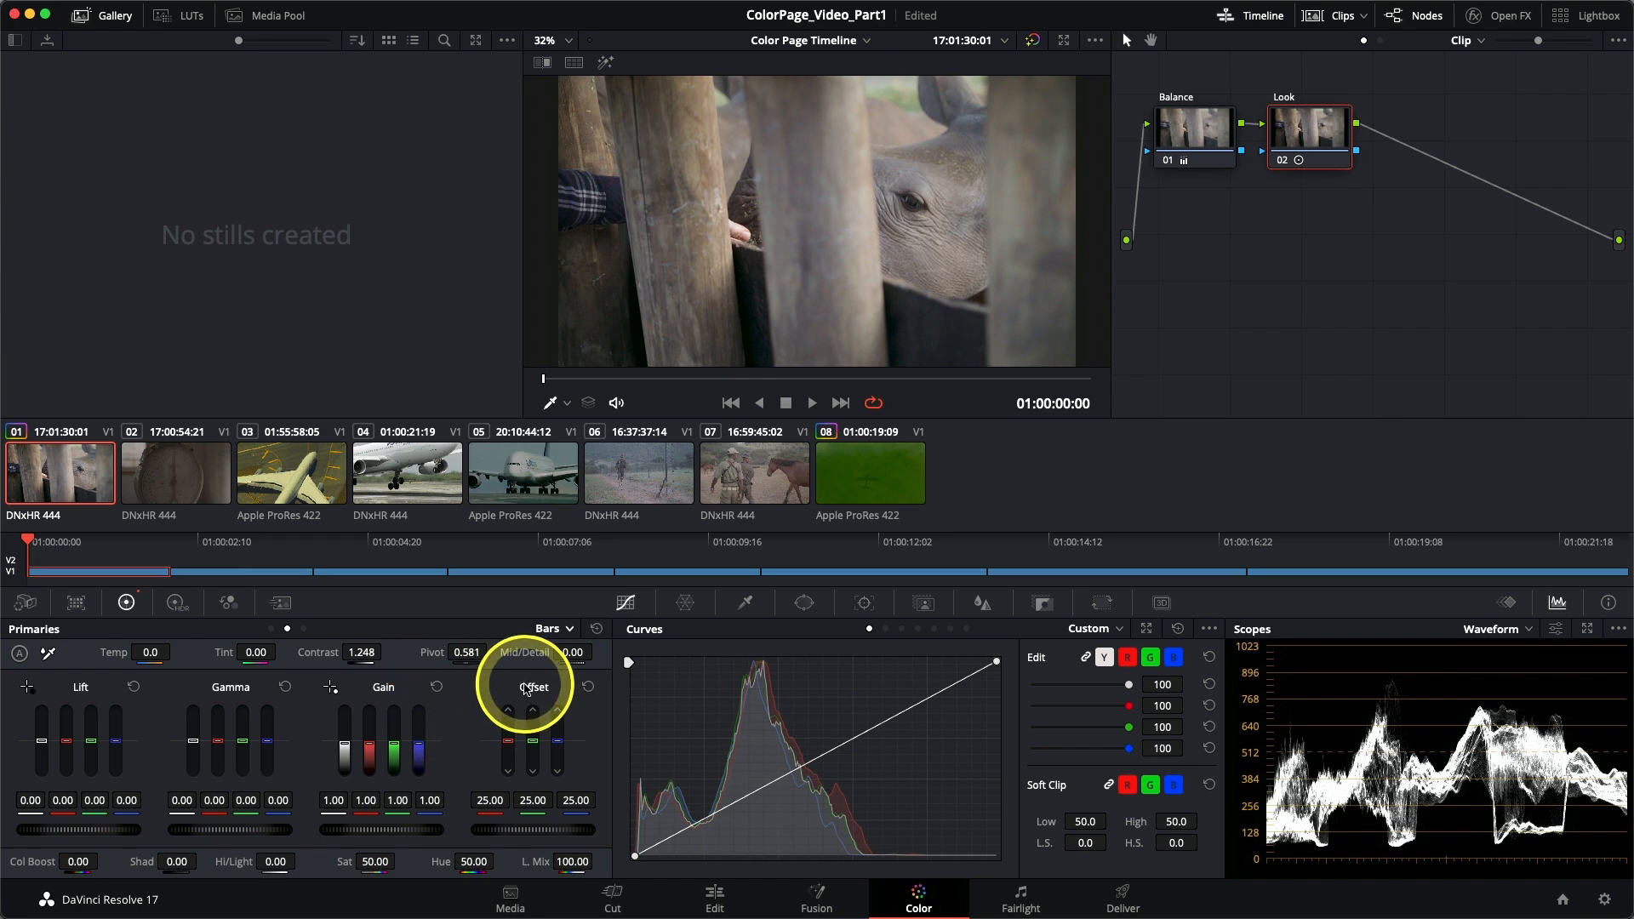
Switch the Primaries to Wheels and push the Look node's Offset toward blue, to about red 21.48, green 24.61, blue 27.59.
{"action": "left_click", "coordinate": [567, 640]}
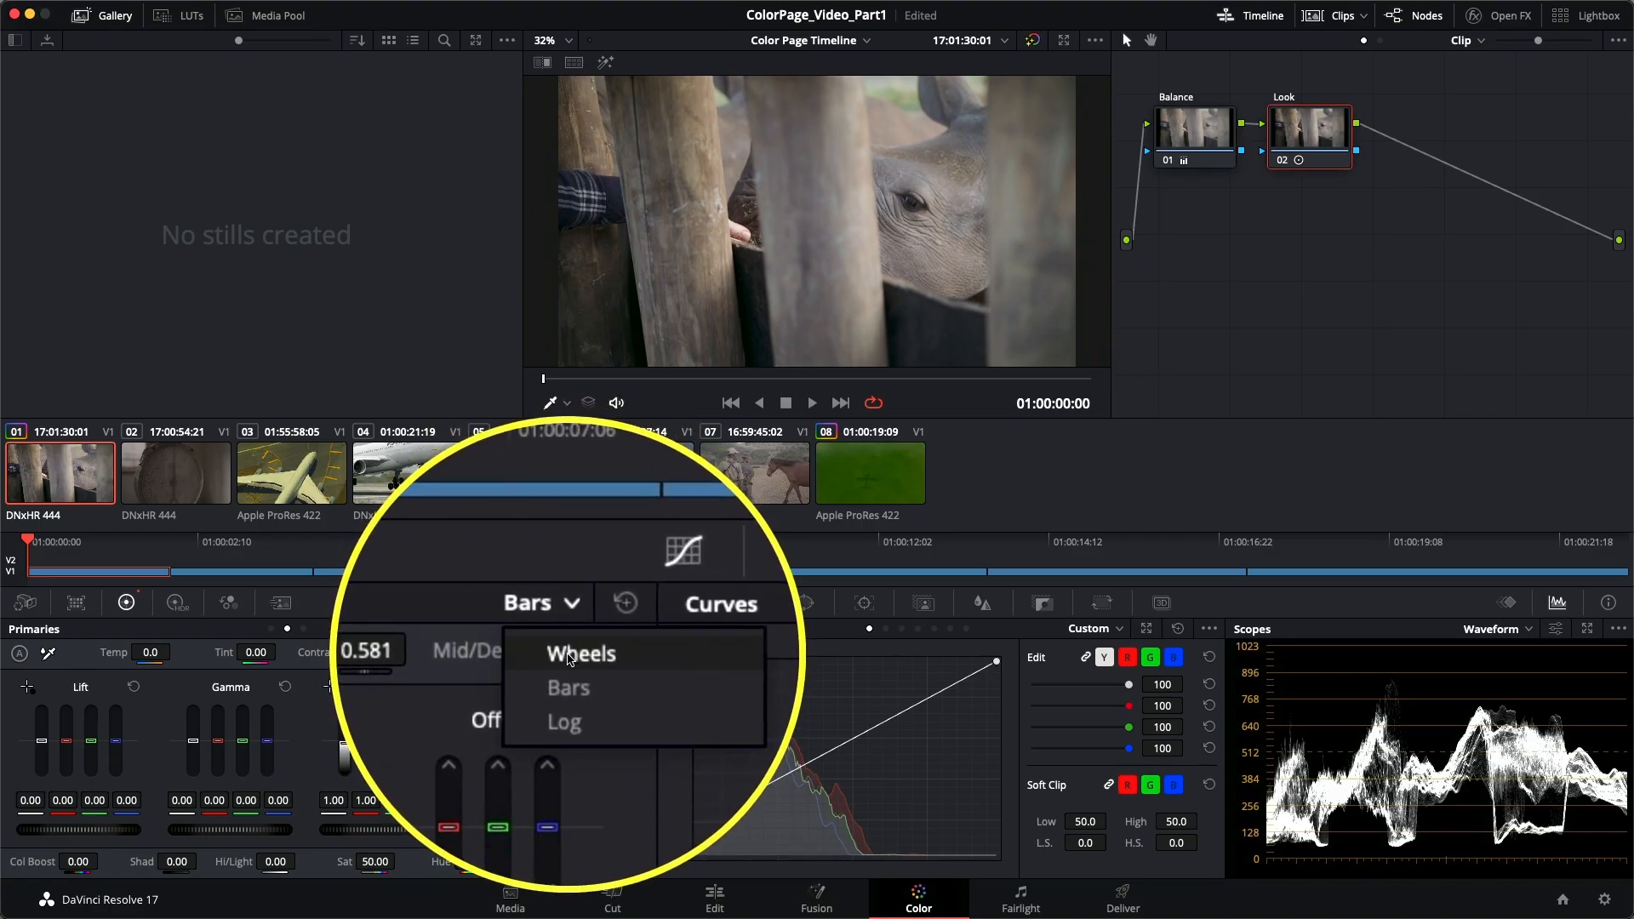
{"action": "left_click", "coordinate": [563, 657]}
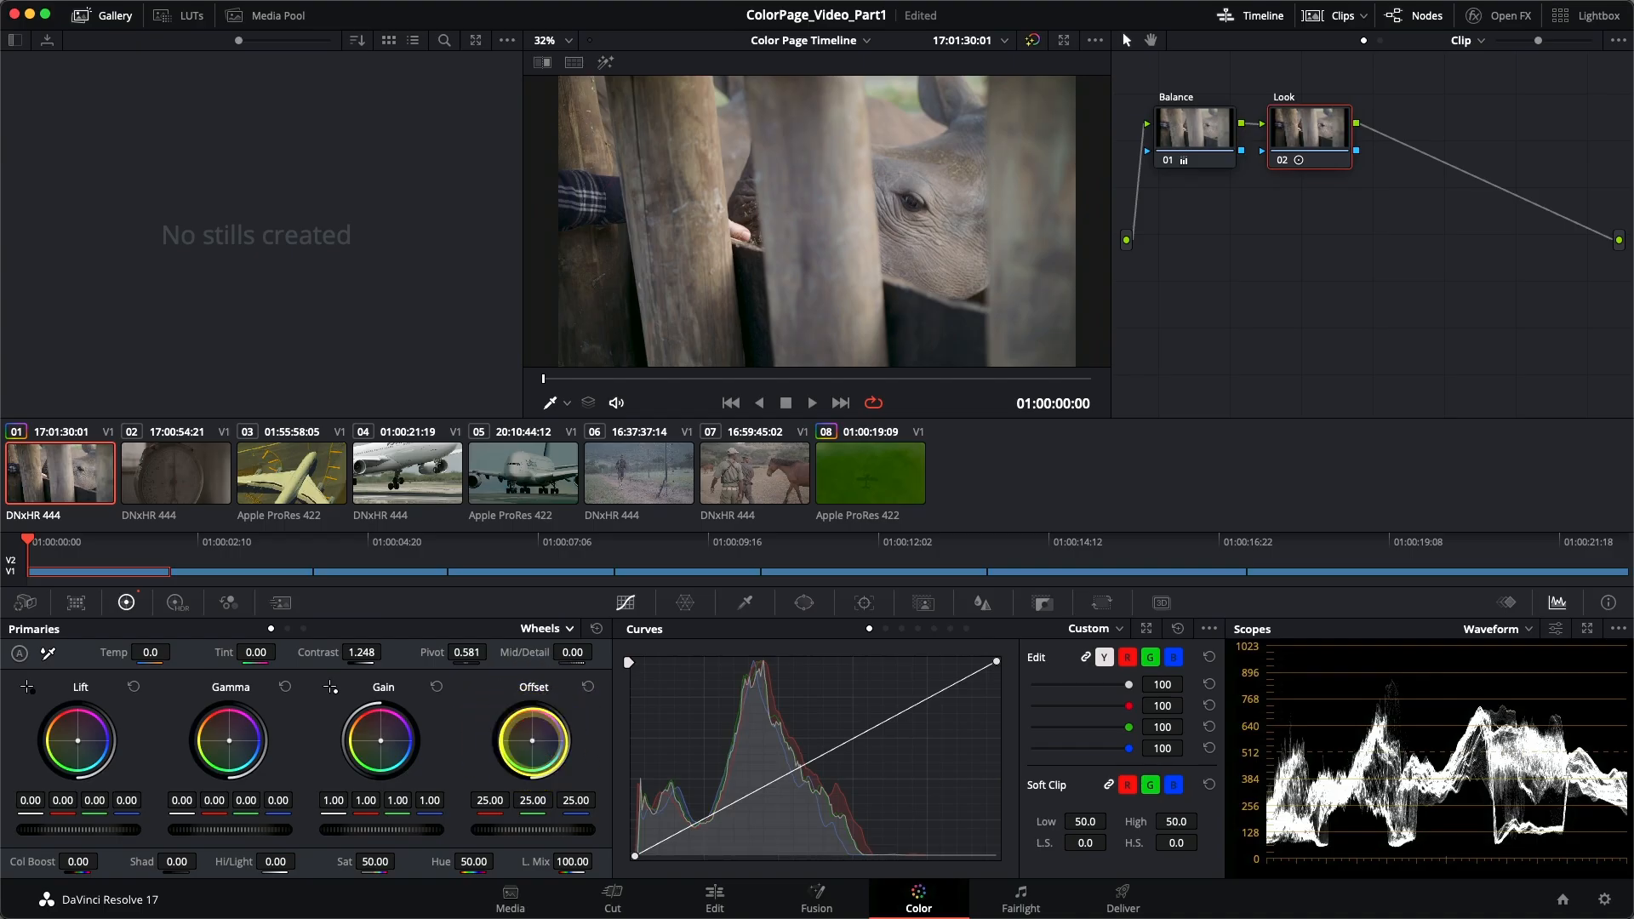
{"action": "left_click_drag", "start_coordinate": [532, 740], "coordinate": [534, 739]}
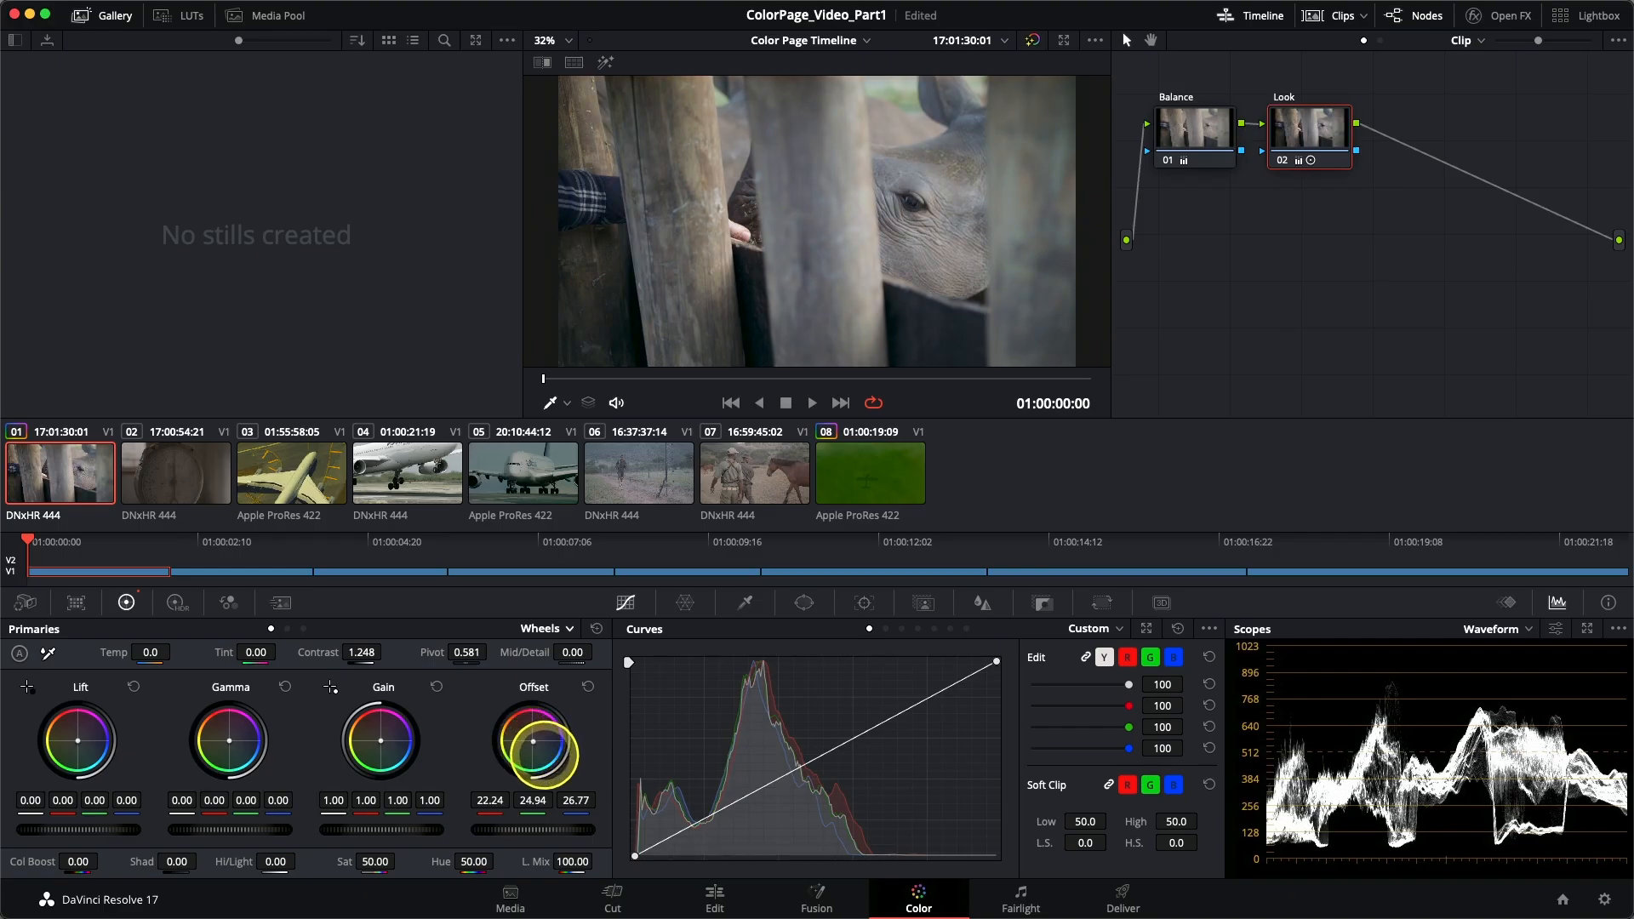
{"action": "left_click_drag", "start_coordinate": [550, 760], "coordinate": [549, 759]}
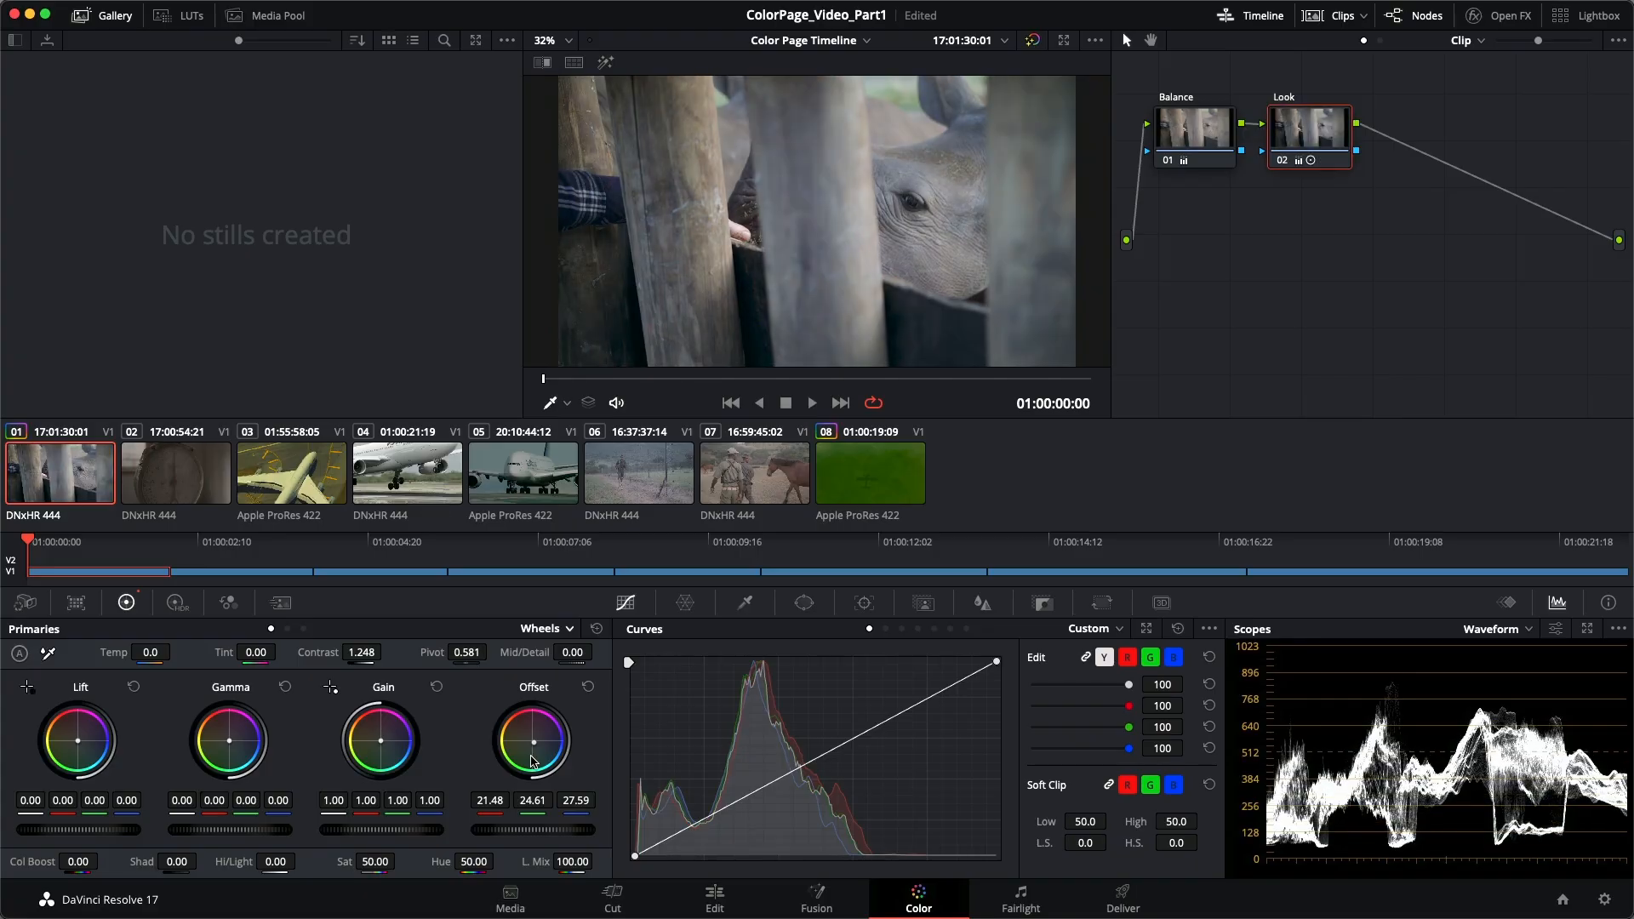
{"action": "left_click", "coordinate": [534, 760]}
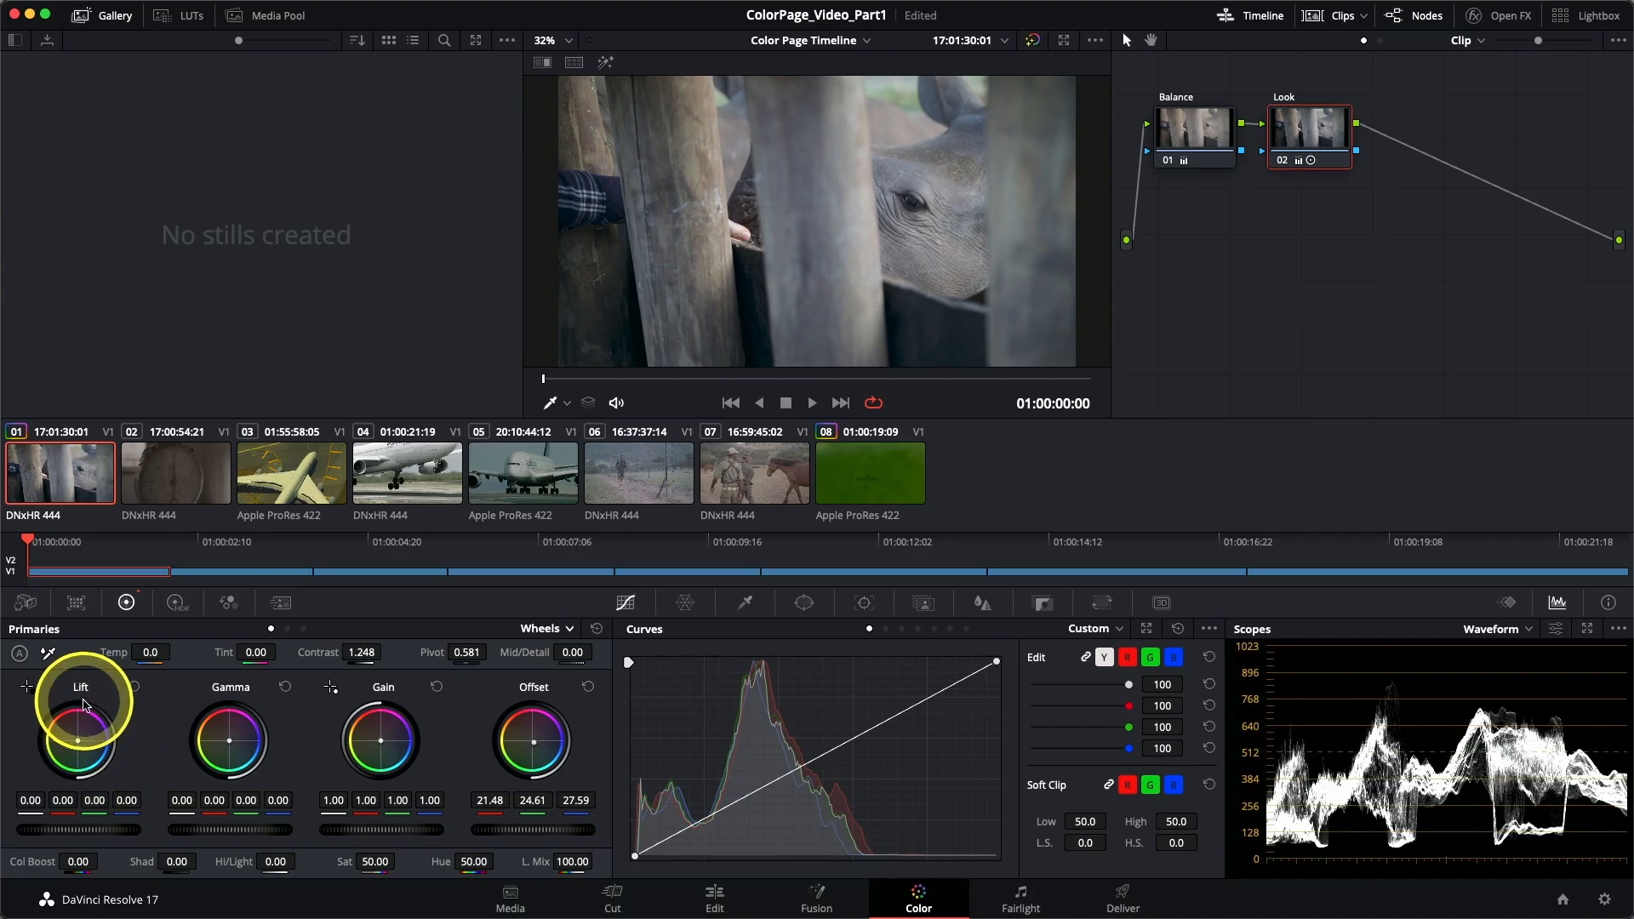
Push the Look node's Lift slightly toward red, to about red 0.02 and blue -0.01, and compare with the node off and on.
{"action": "mouse_move", "coordinate": [83, 748]}
{"action": "left_mouse_down"}
{"action": "mouse_move", "coordinate": [72, 726]}
{"action": "mouse_move", "coordinate": [77, 740]}
{"action": "left_mouse_up"}
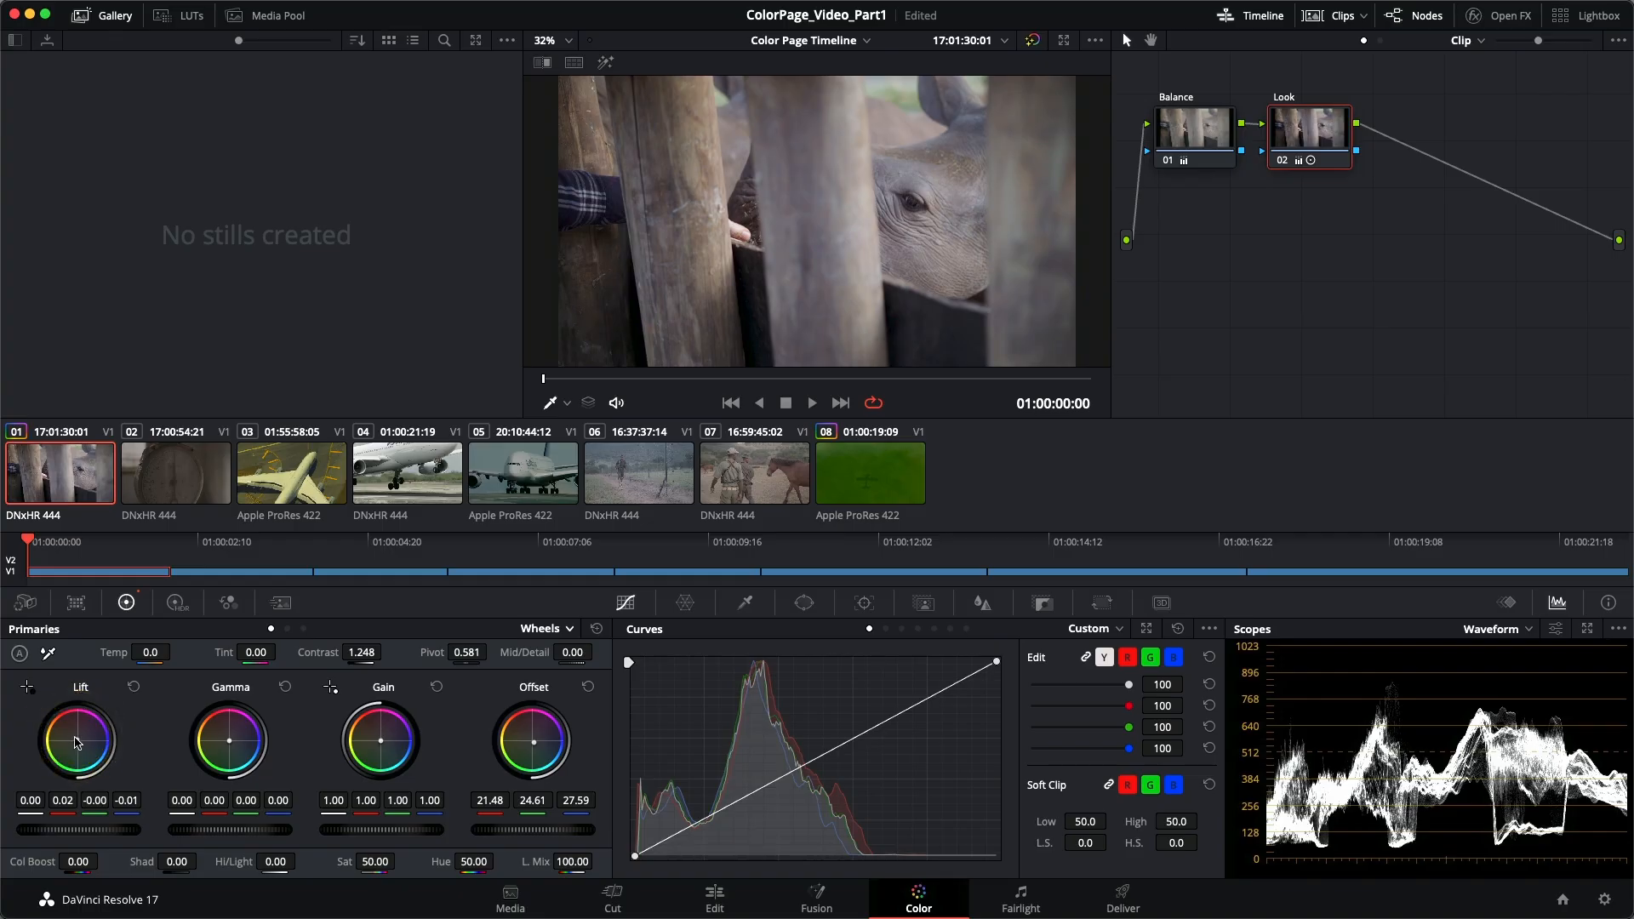
{"action": "key", "text": "super+d"}
{"action": "key", "text": "super+d"}
{"action": "left_click", "coordinate": [77, 741]}
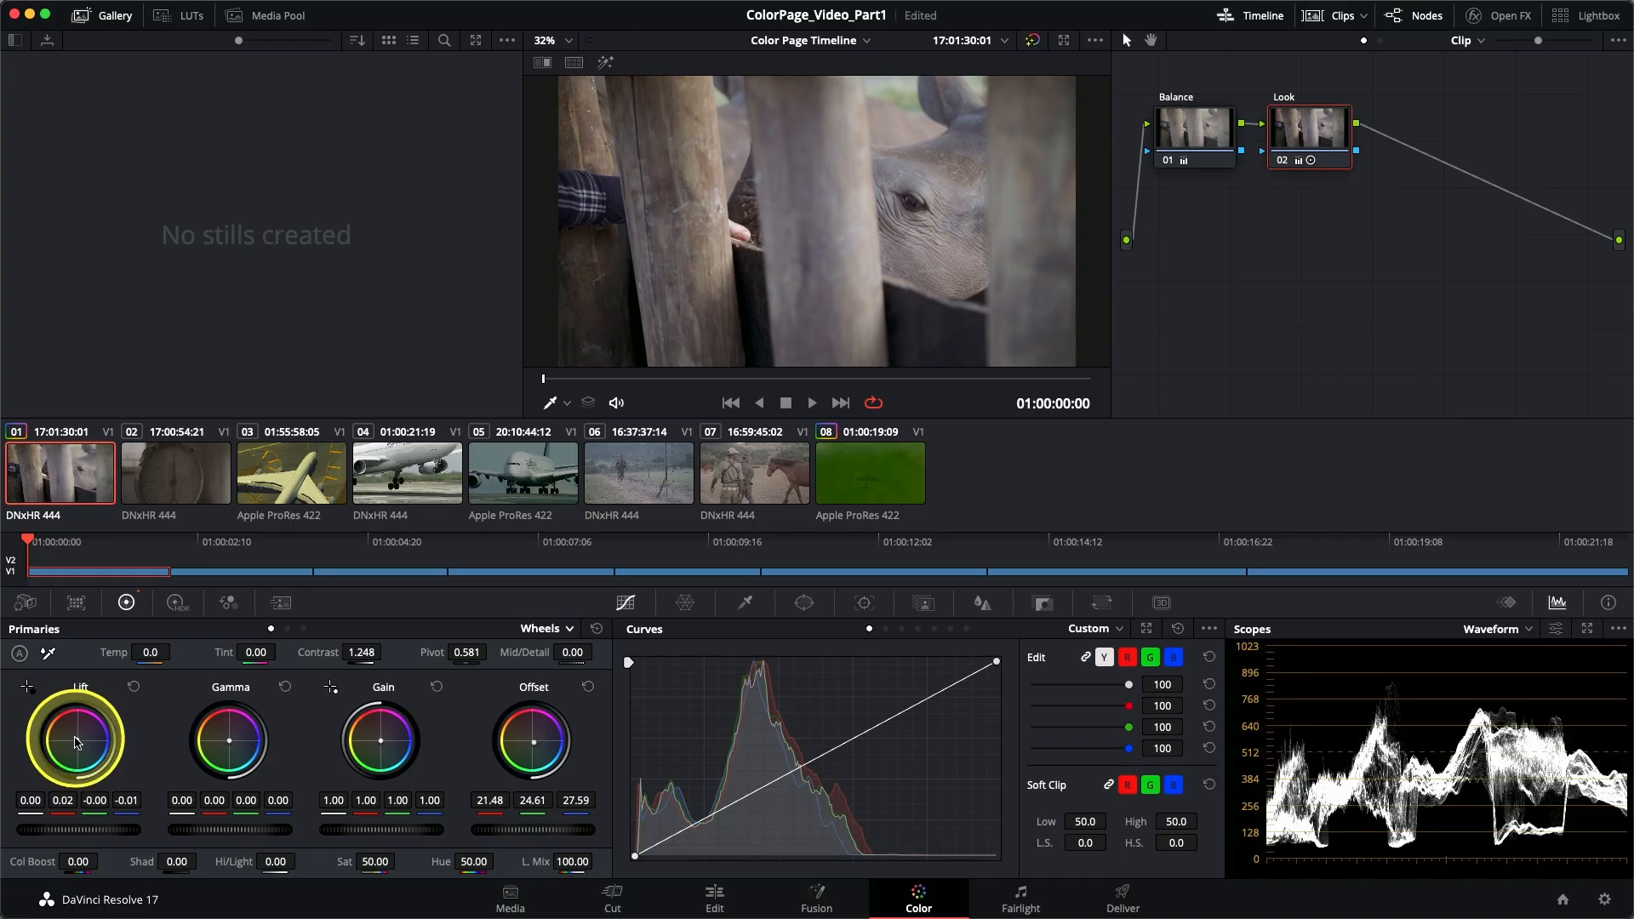
{"action": "key", "text": "ctrl+d"}
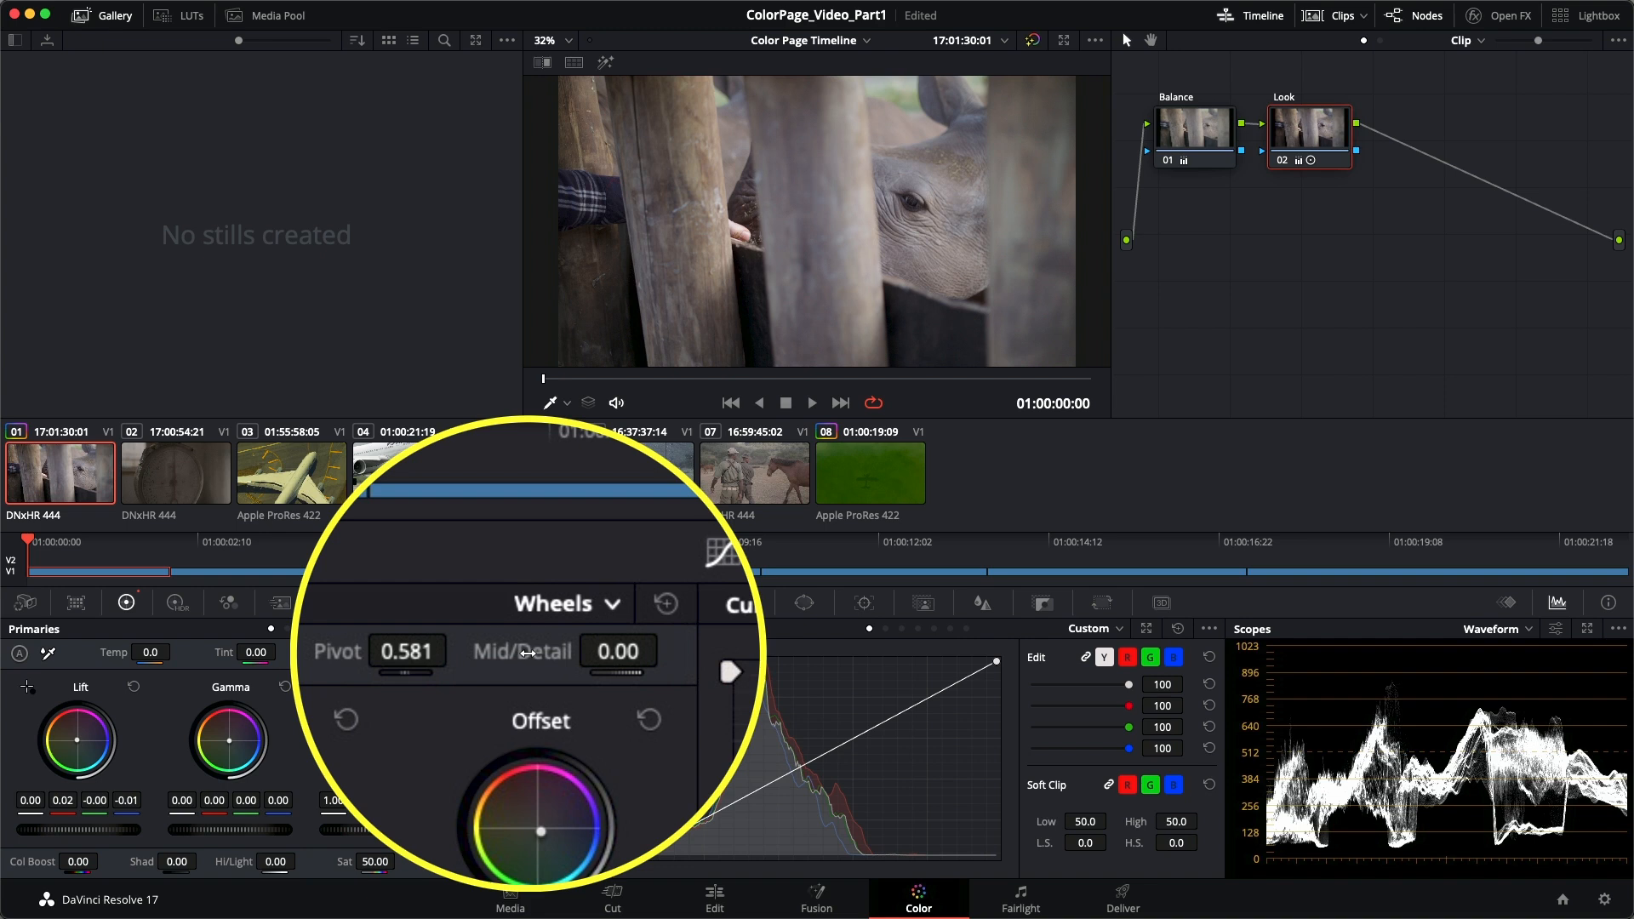
Raise the Look node's Mid/Detail to 39.50 and compare the image with the node off and on.
{"action": "left_click_drag", "start_coordinate": [527, 652], "coordinate": [660, 651]}
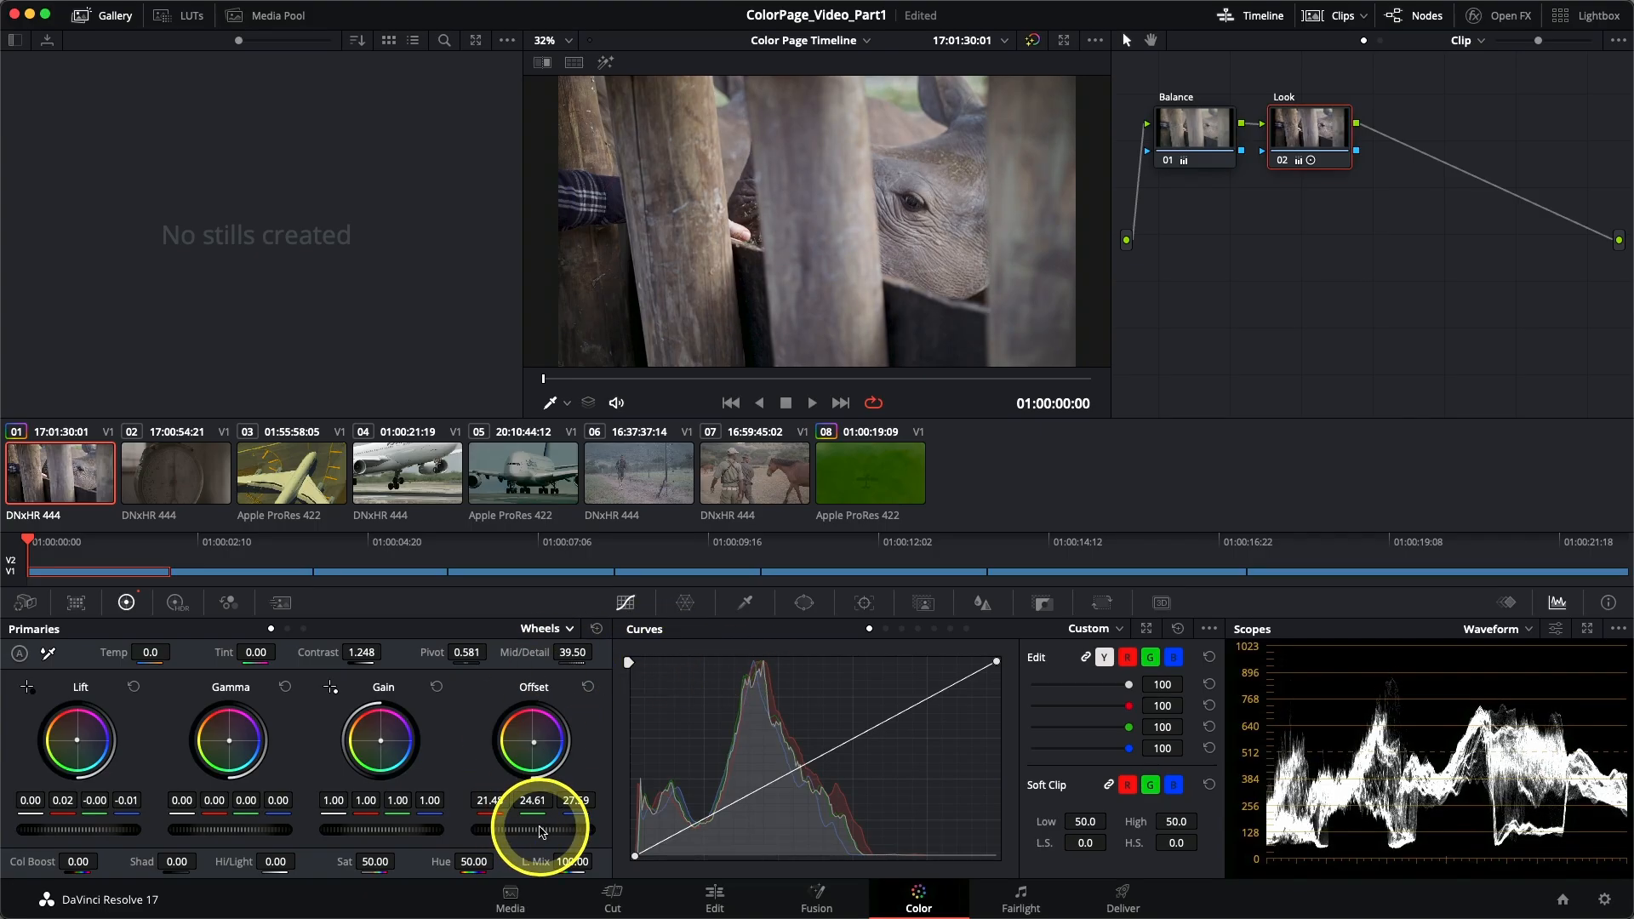
{"action": "key", "text": "super+d"}
{"action": "key", "text": "super+d"}
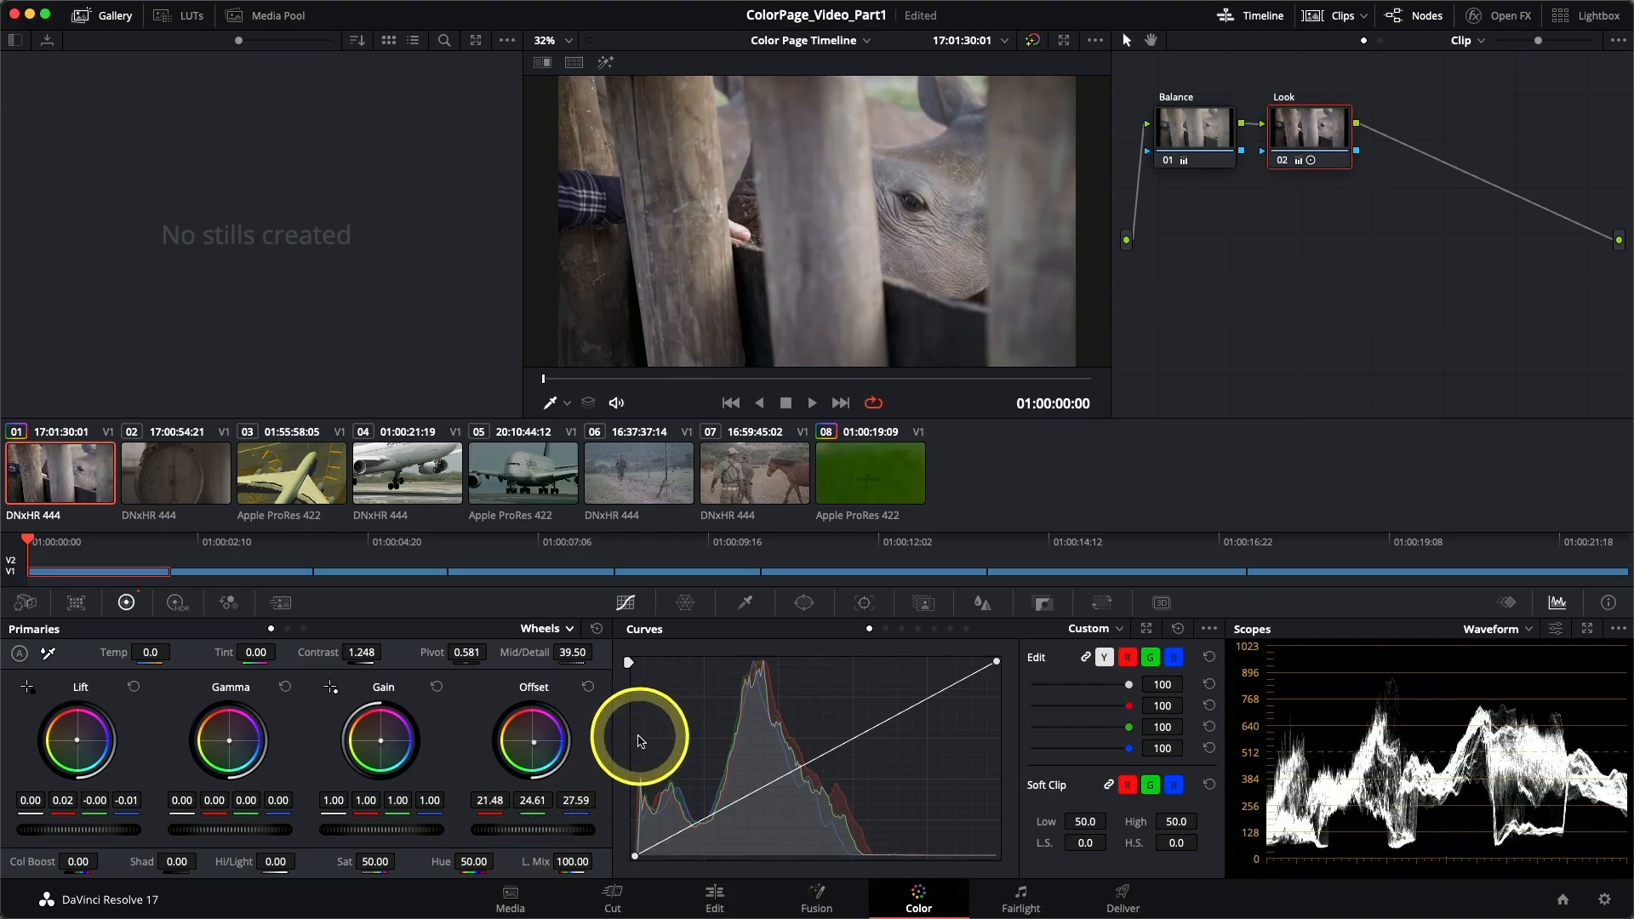
{"action": "left_click", "coordinate": [1283, 162]}
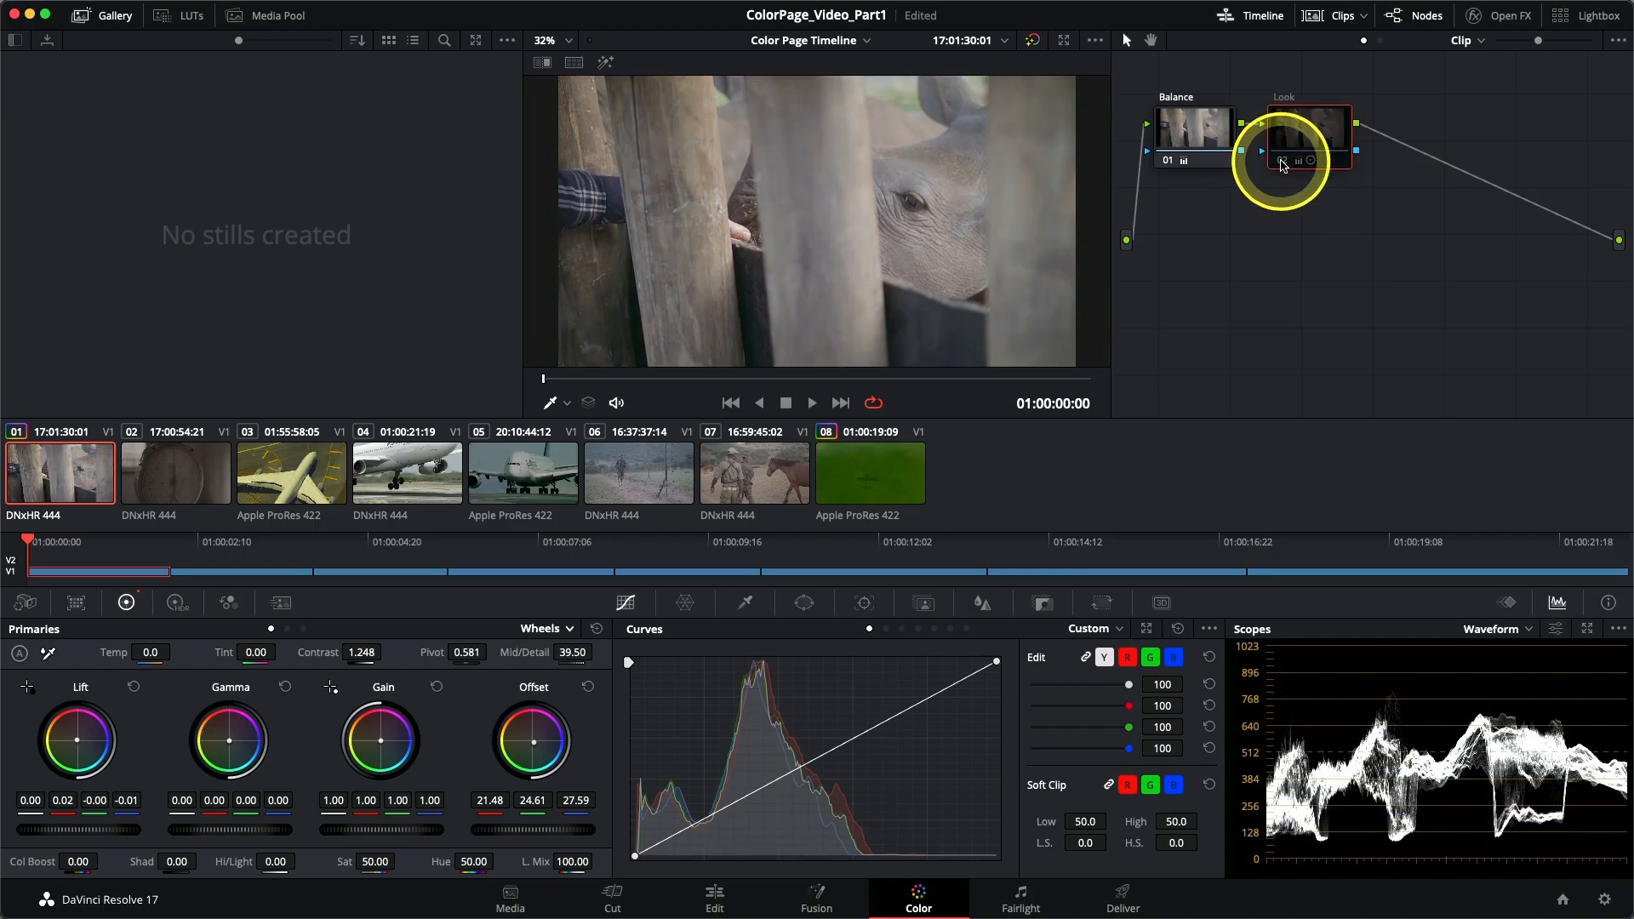
{"action": "left_click", "coordinate": [1283, 162]}
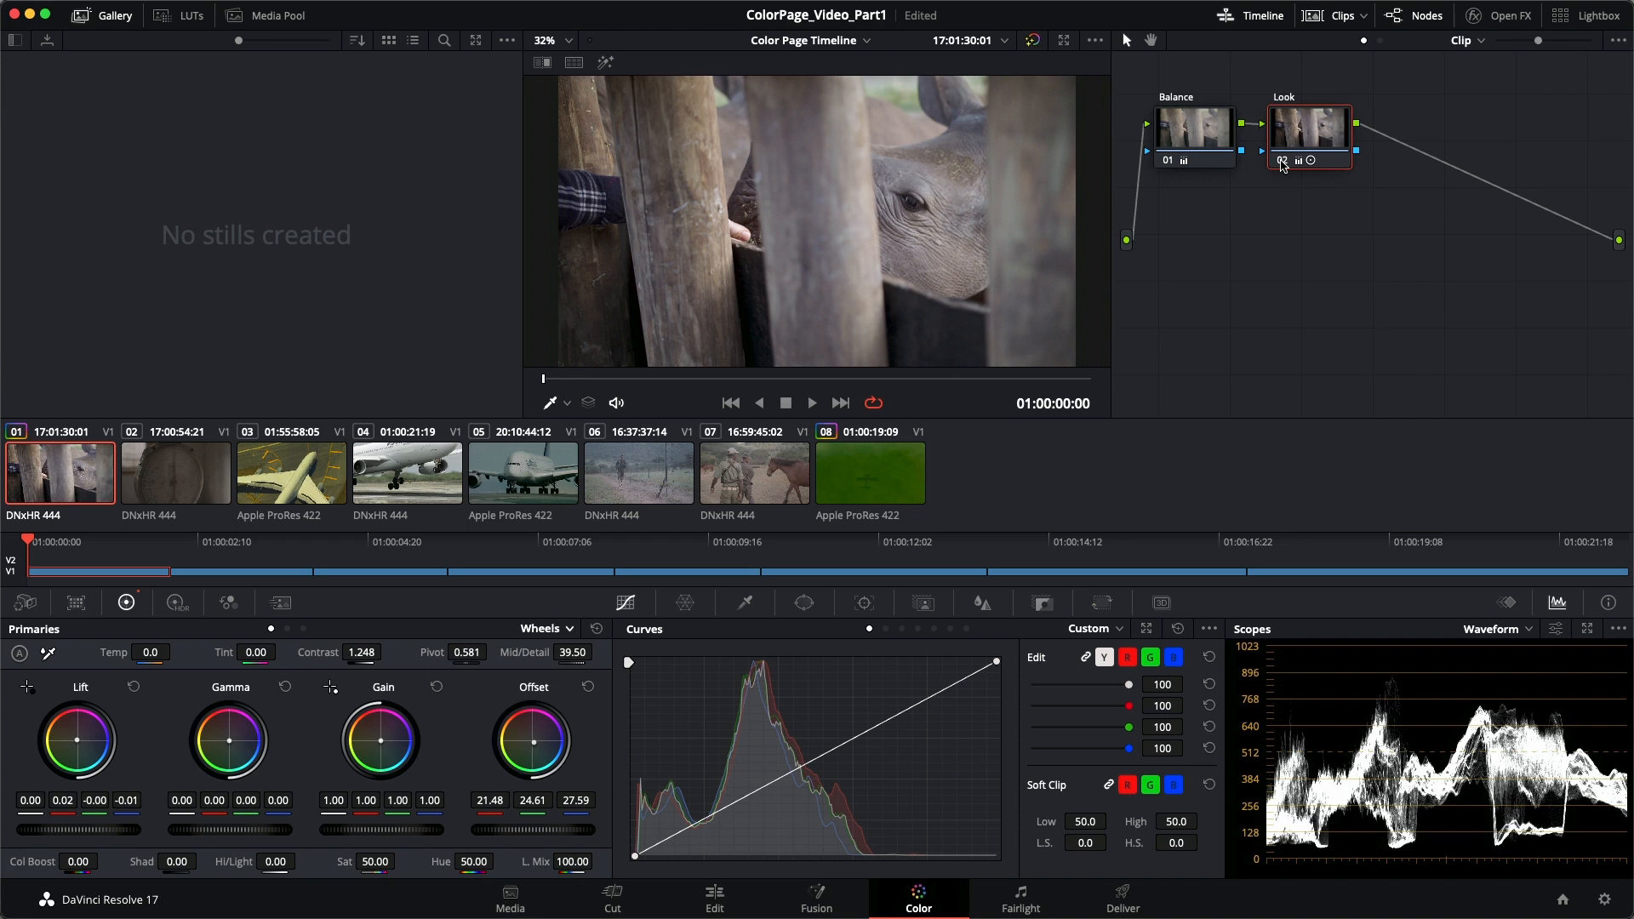
Select clip 02, the weighing scale shot, and open its custom Curves in the enlarged floating window.
{"action": "left_click", "coordinate": [174, 481]}
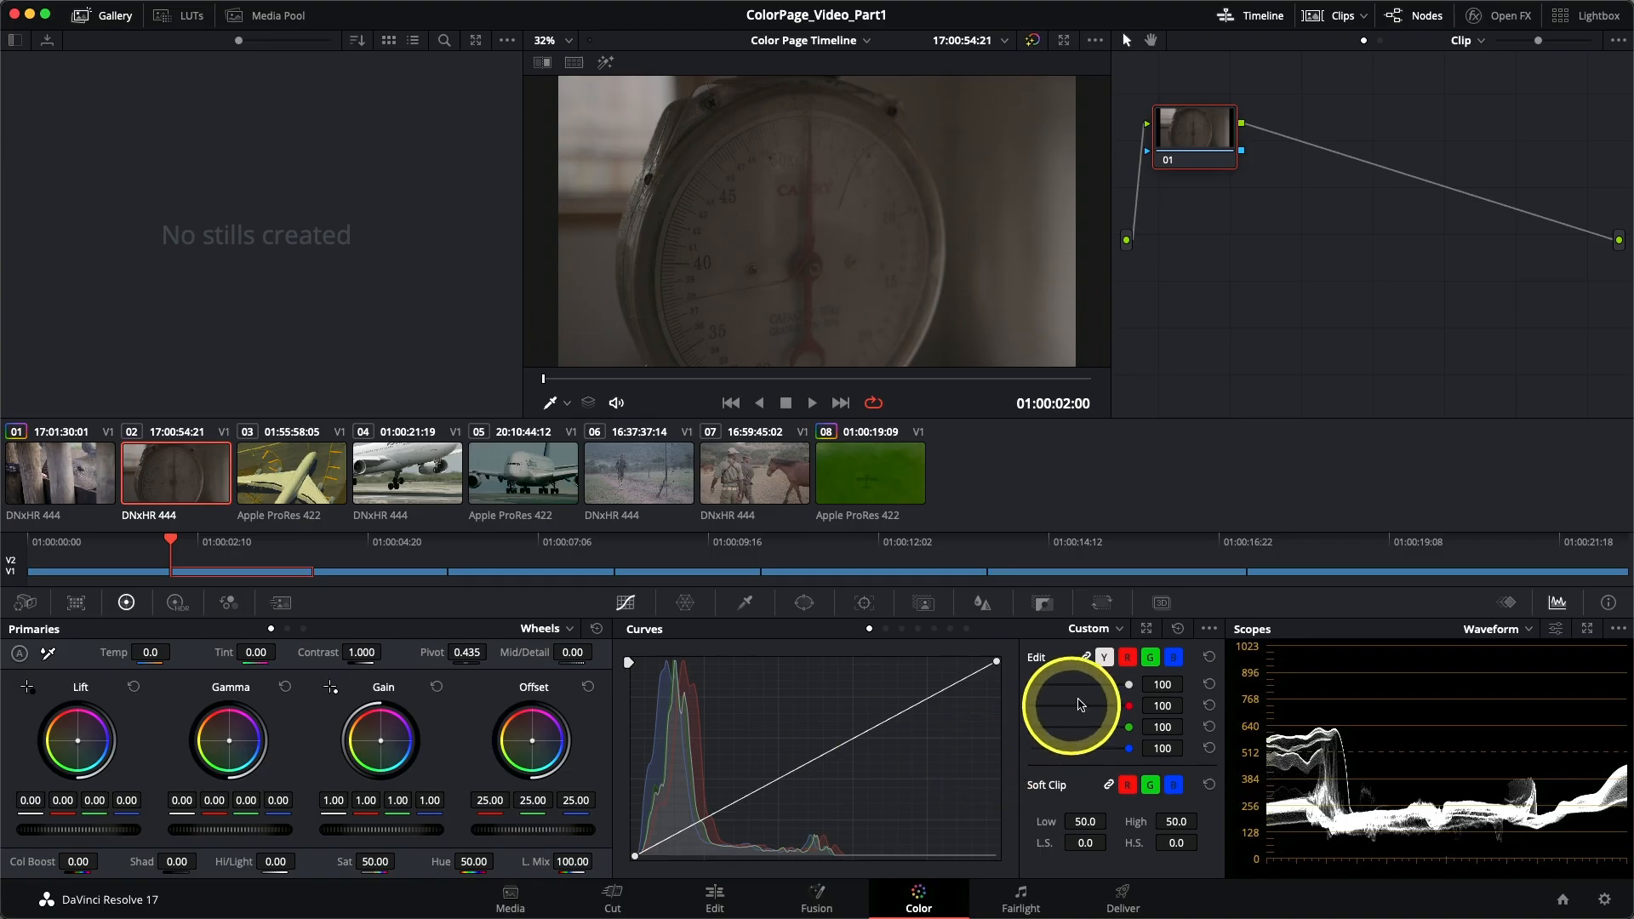
{"action": "left_click", "coordinate": [1147, 628]}
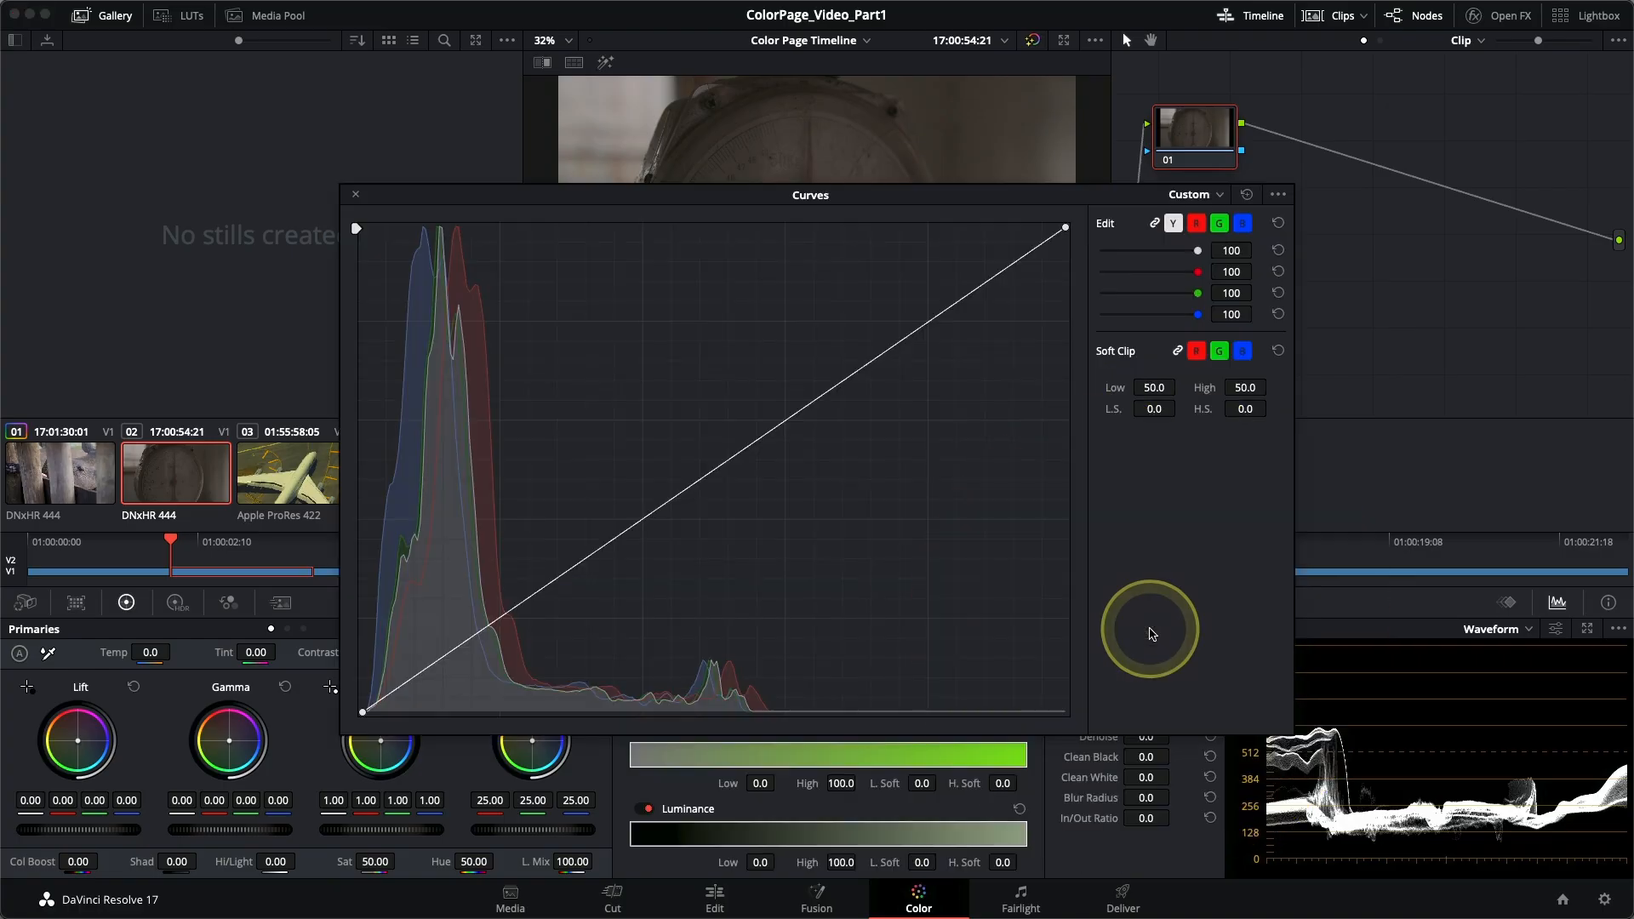
Reposition and resize the floating Curves window so the viewer image and the waveform scope both stay uncovered.
{"action": "left_click_drag", "start_coordinate": [890, 204], "coordinate": [877, 380]}
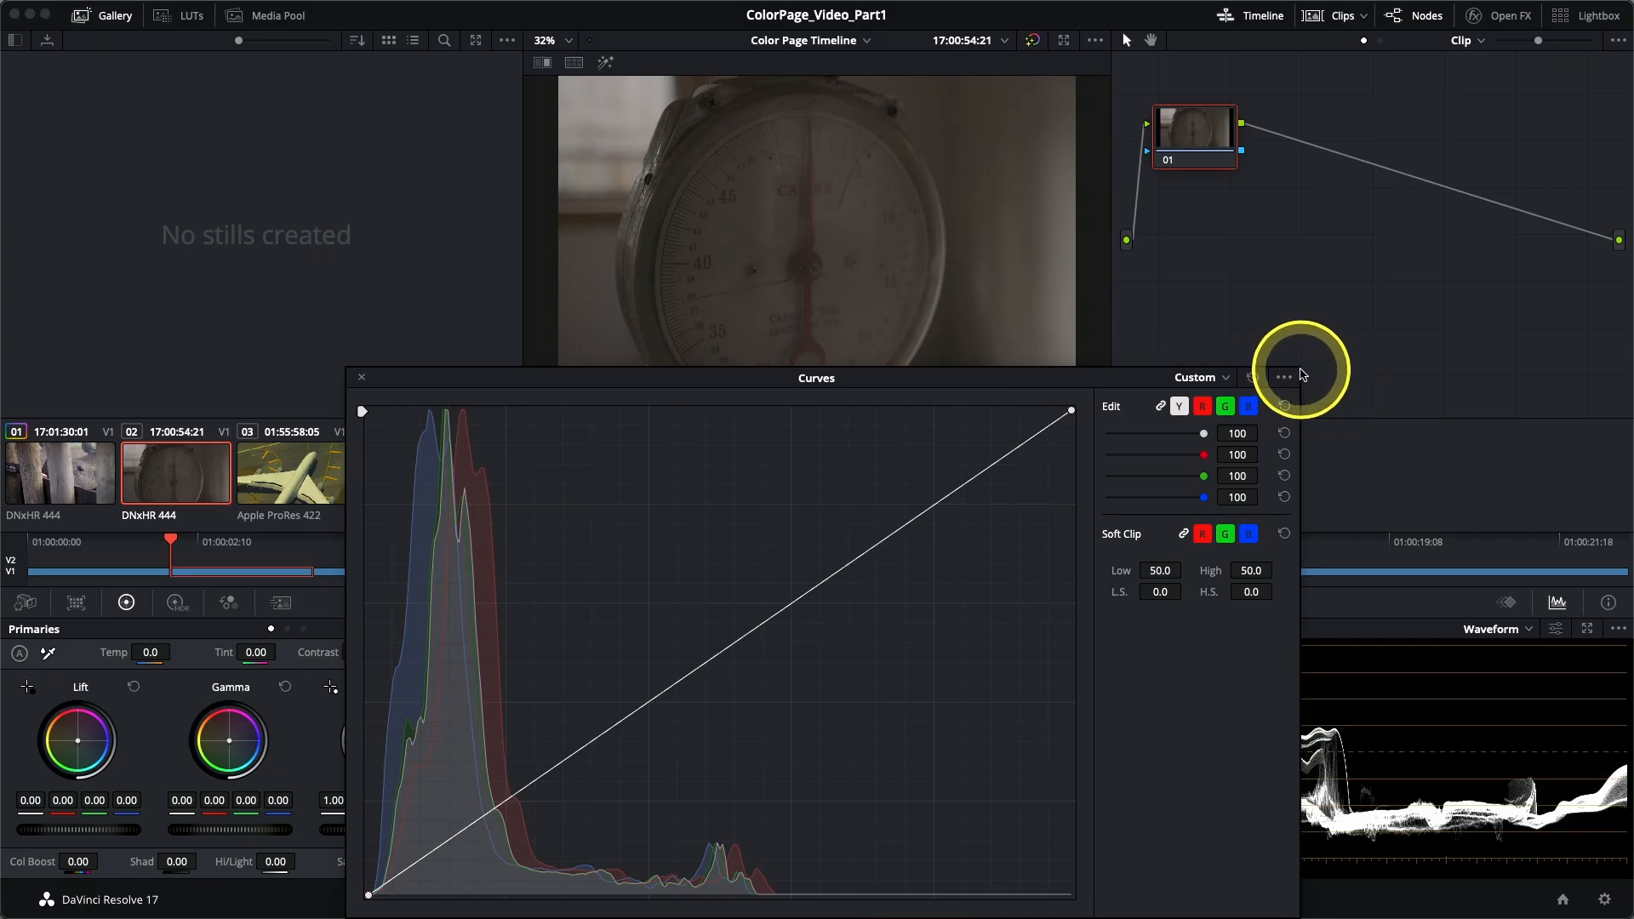
{"action": "left_click_drag", "start_coordinate": [1069, 376], "coordinate": [989, 295]}
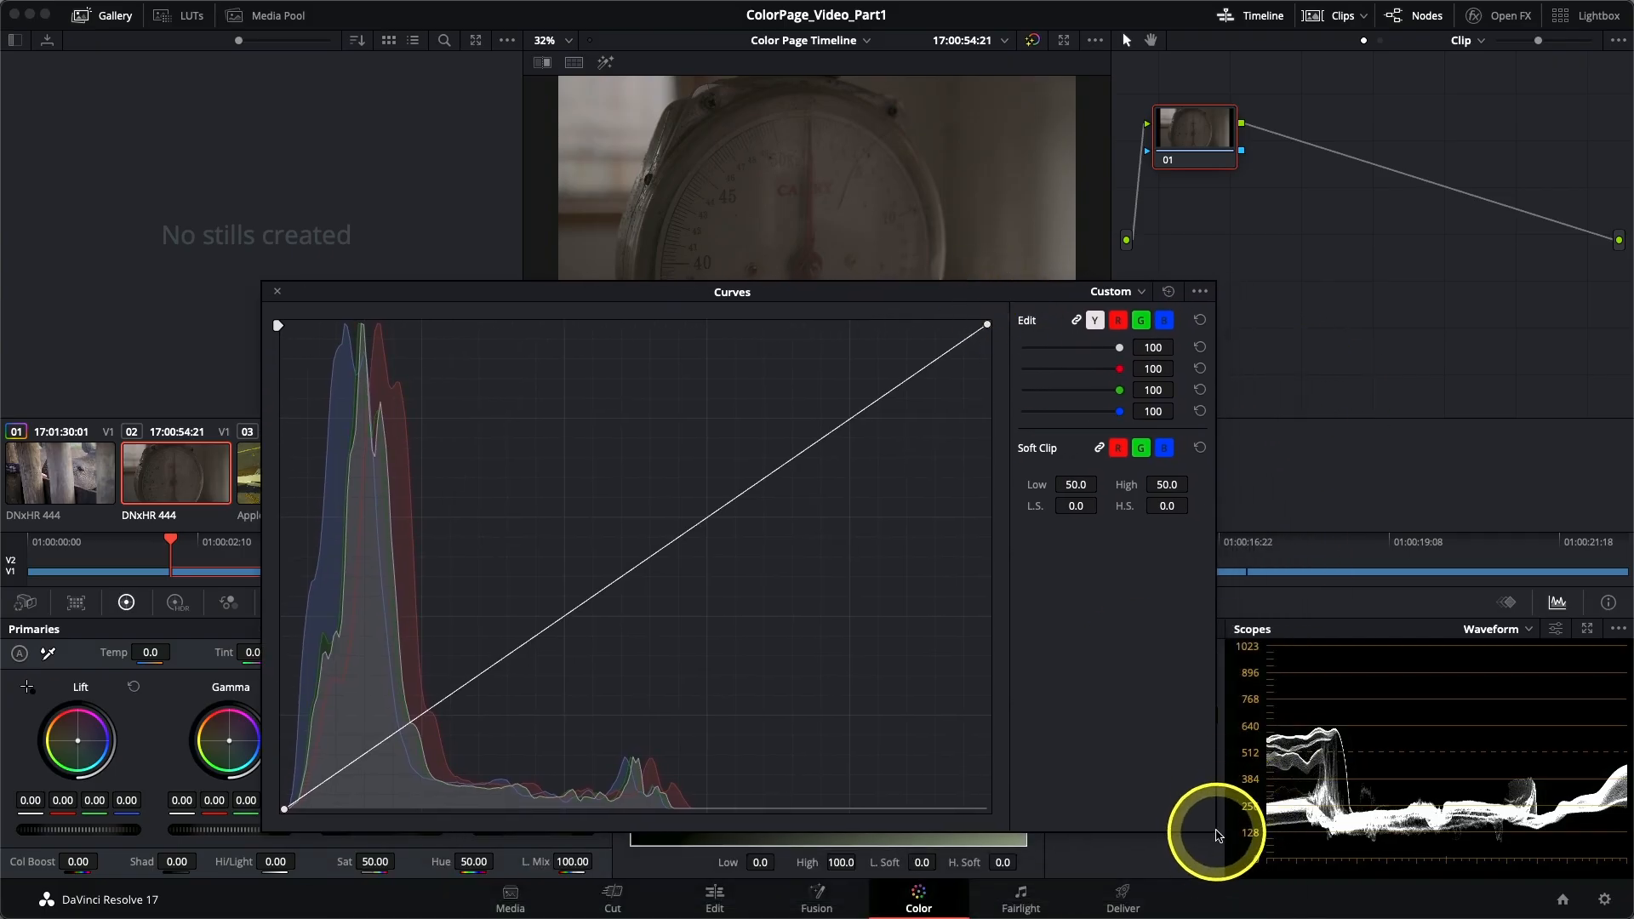
{"action": "left_click_drag", "start_coordinate": [1213, 830], "coordinate": [1100, 584]}
{"action": "left_click_drag", "start_coordinate": [810, 290], "coordinate": [930, 436]}
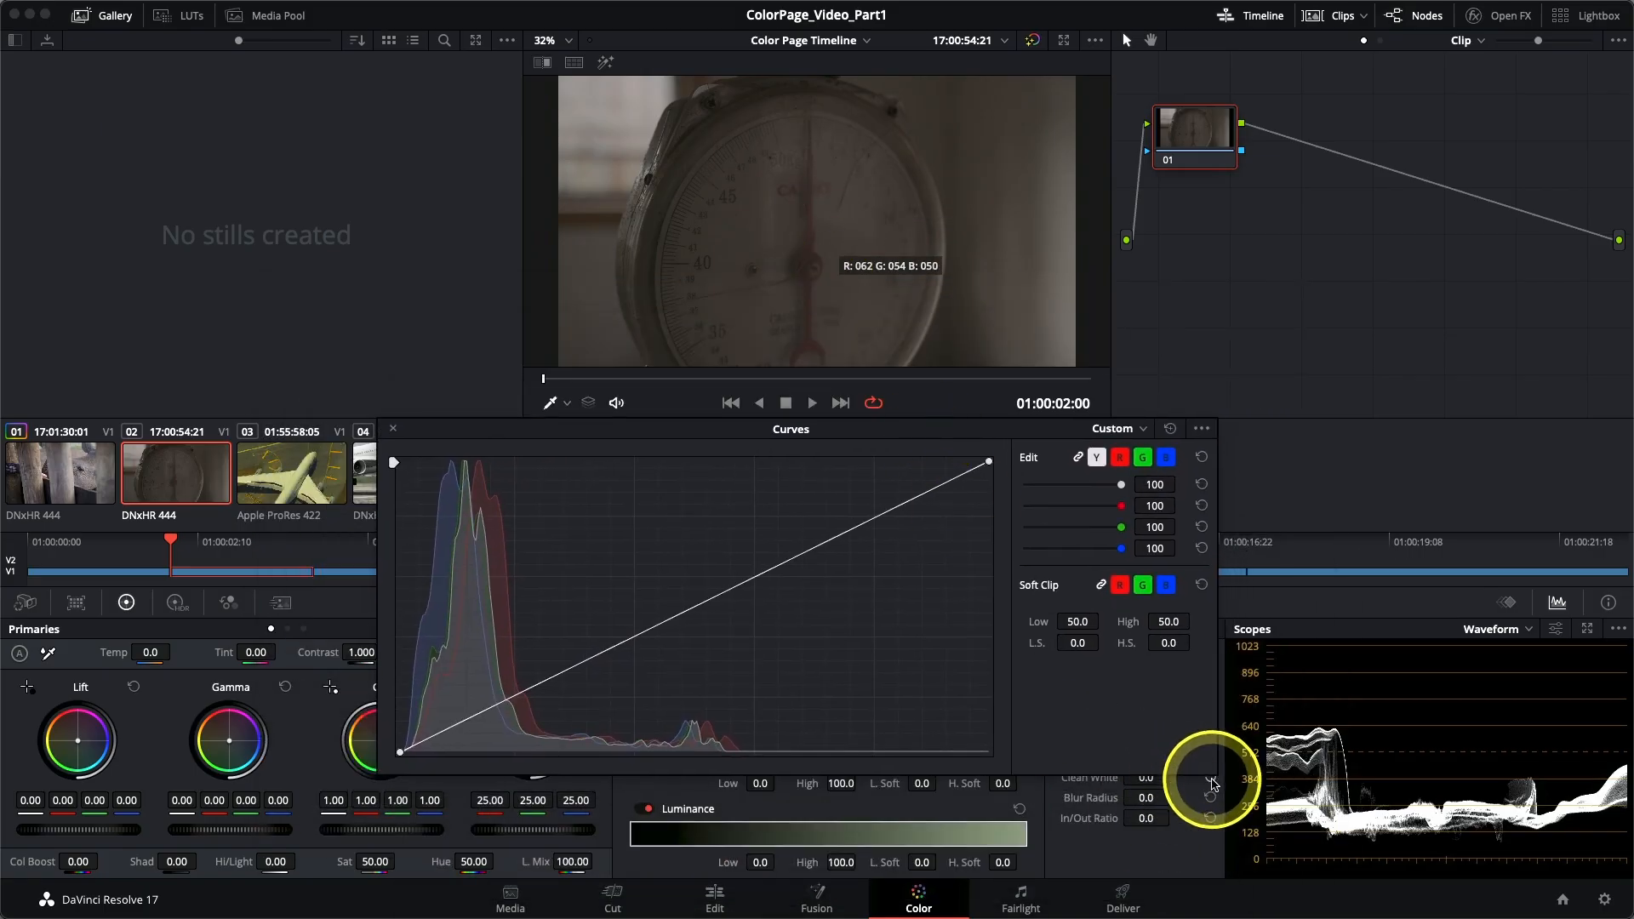
{"action": "left_click_drag", "start_coordinate": [1222, 779], "coordinate": [1361, 883]}
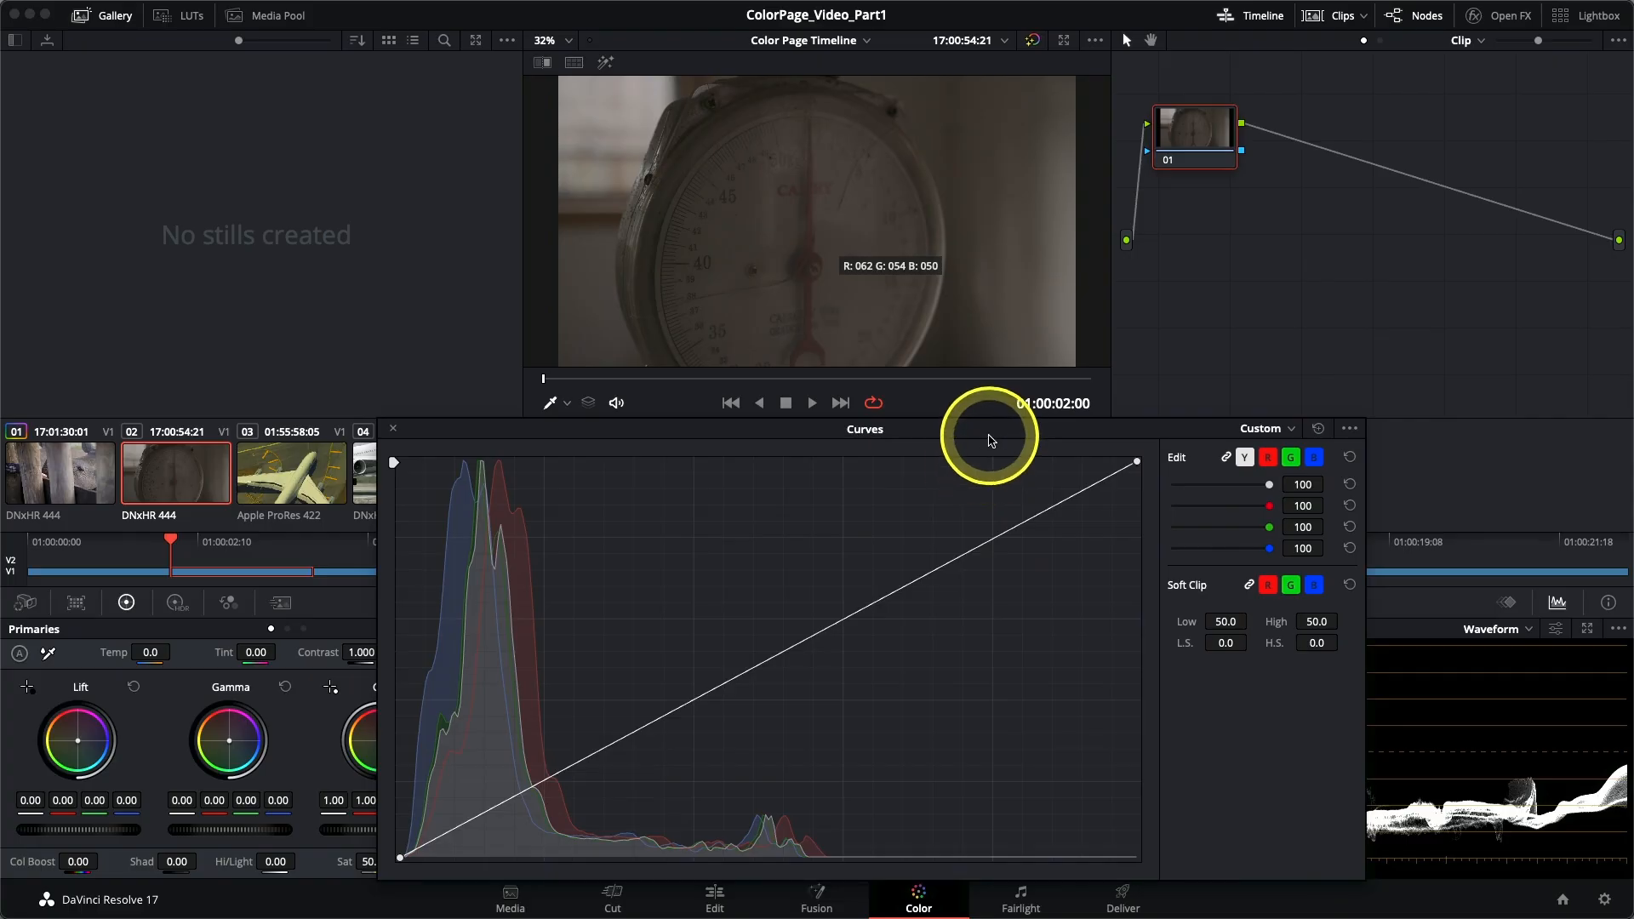
{"action": "left_click_drag", "start_coordinate": [979, 430], "coordinate": [848, 429]}
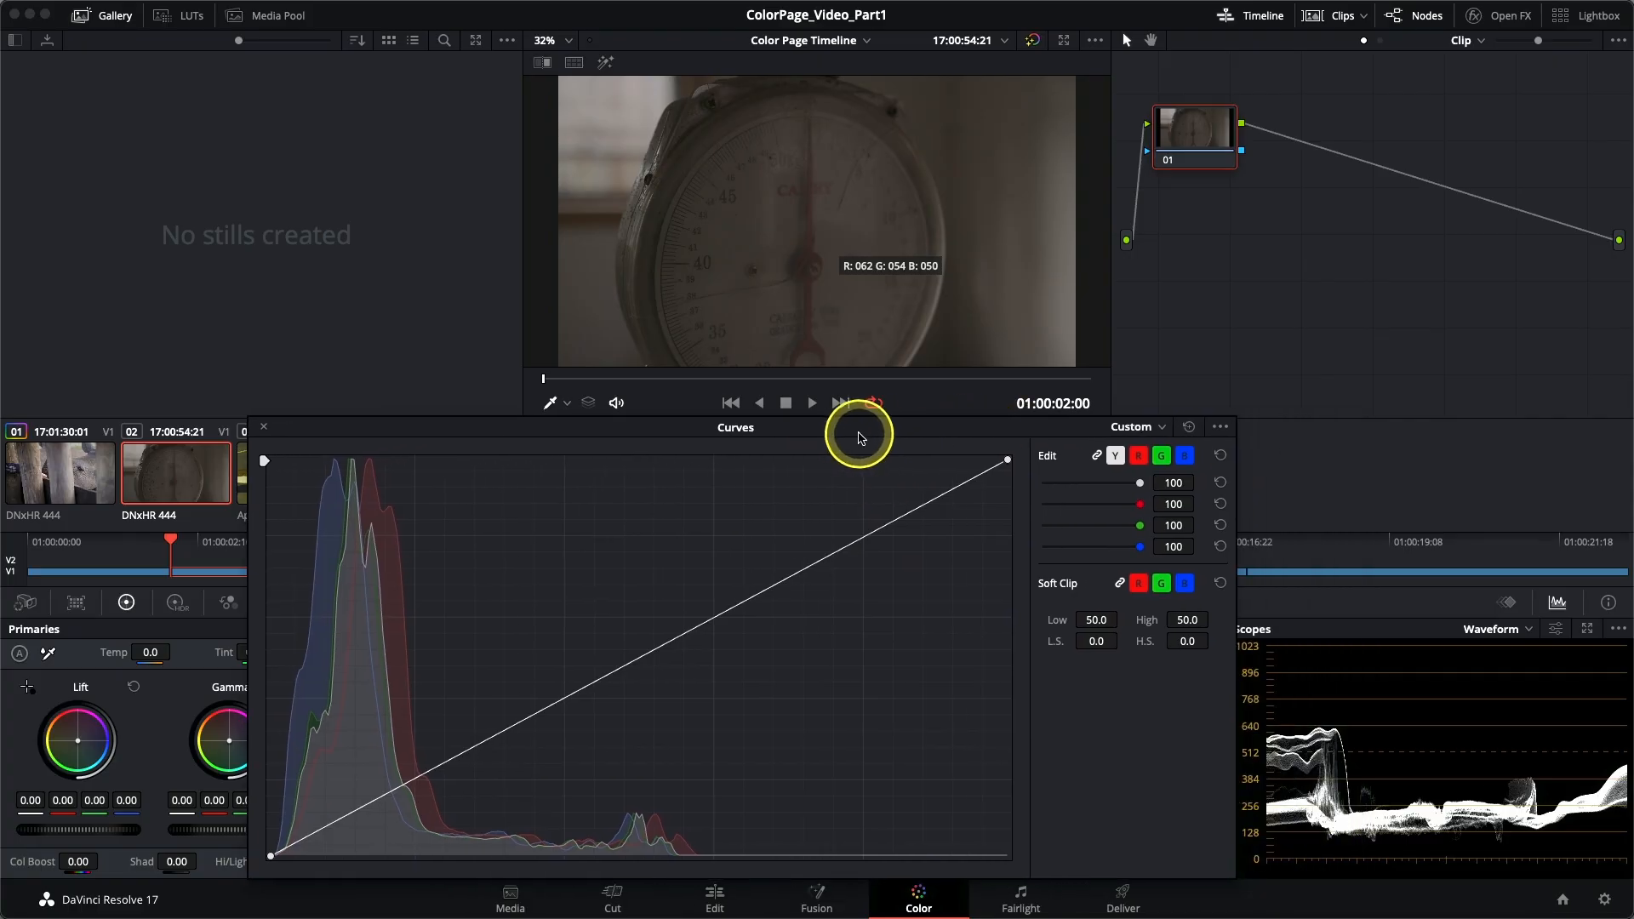
Isolate the luma, red, green and blue curves one at a time for inspection, and link all channels again.
{"action": "left_click", "coordinate": [1095, 458]}
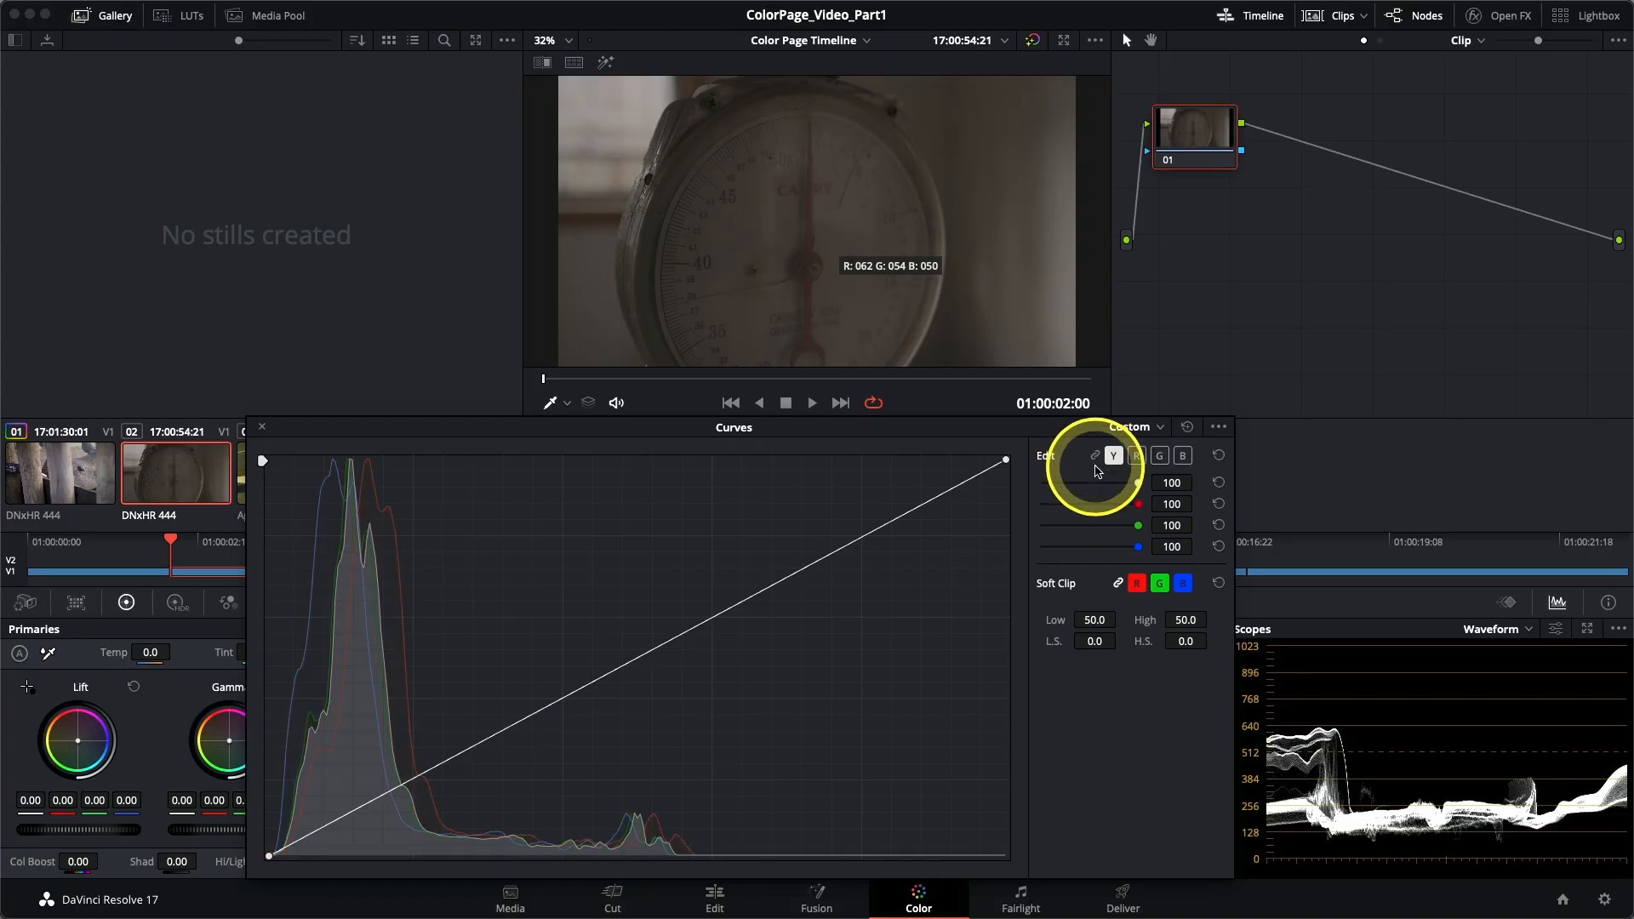
{"action": "left_click", "coordinate": [1139, 457]}
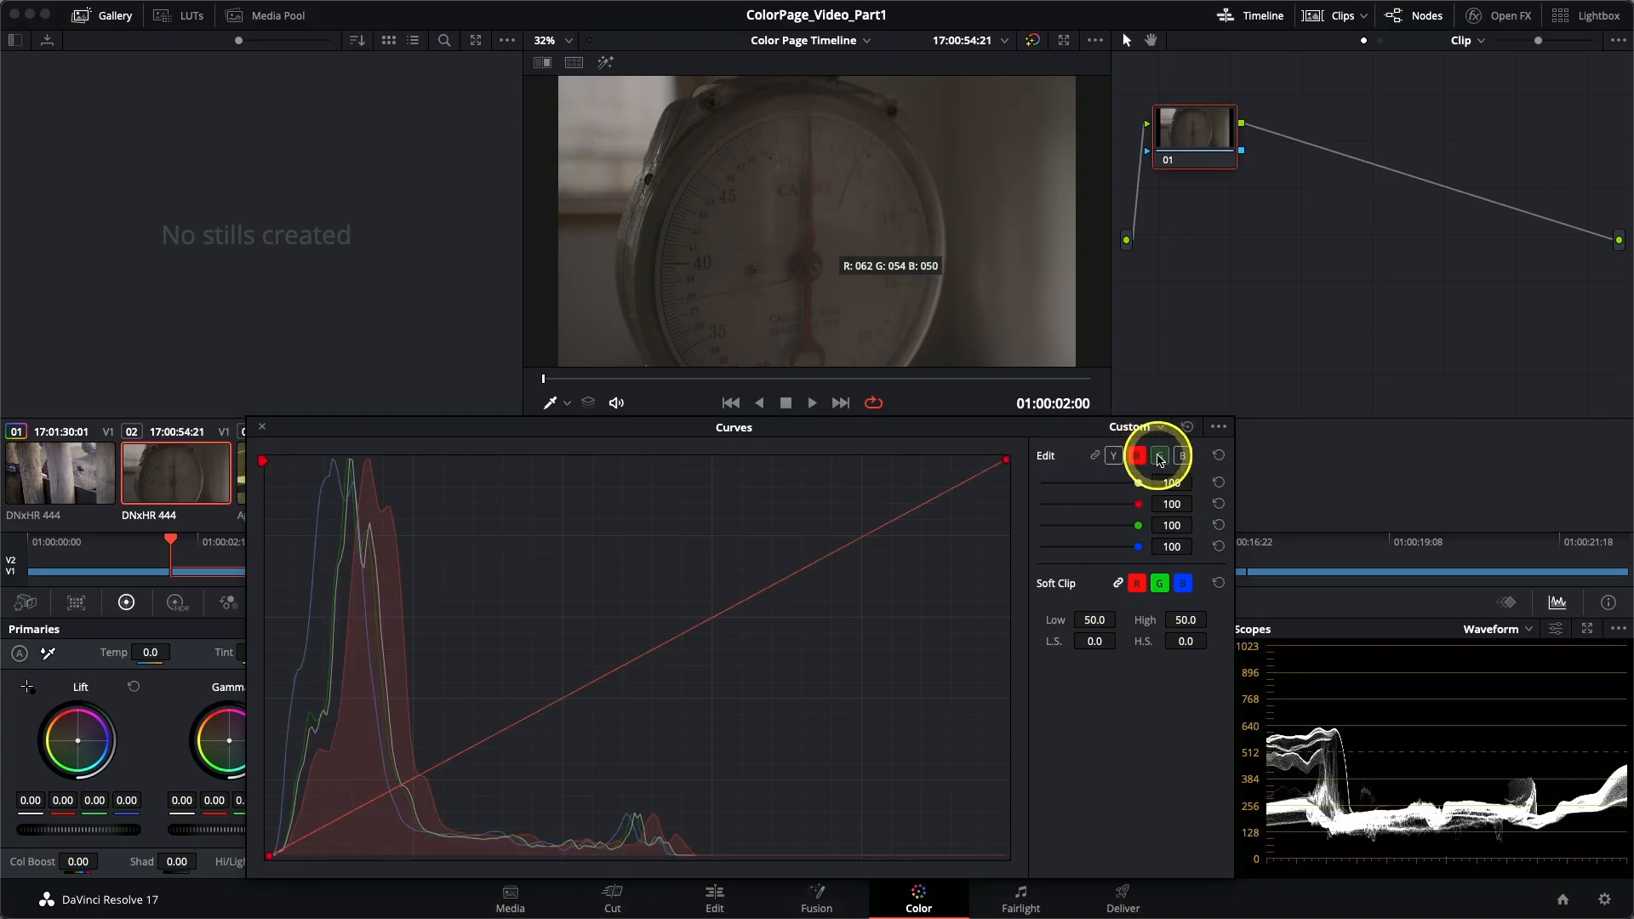
{"action": "left_click", "coordinate": [1160, 457]}
{"action": "left_click", "coordinate": [1182, 457]}
{"action": "left_click", "coordinate": [1159, 457]}
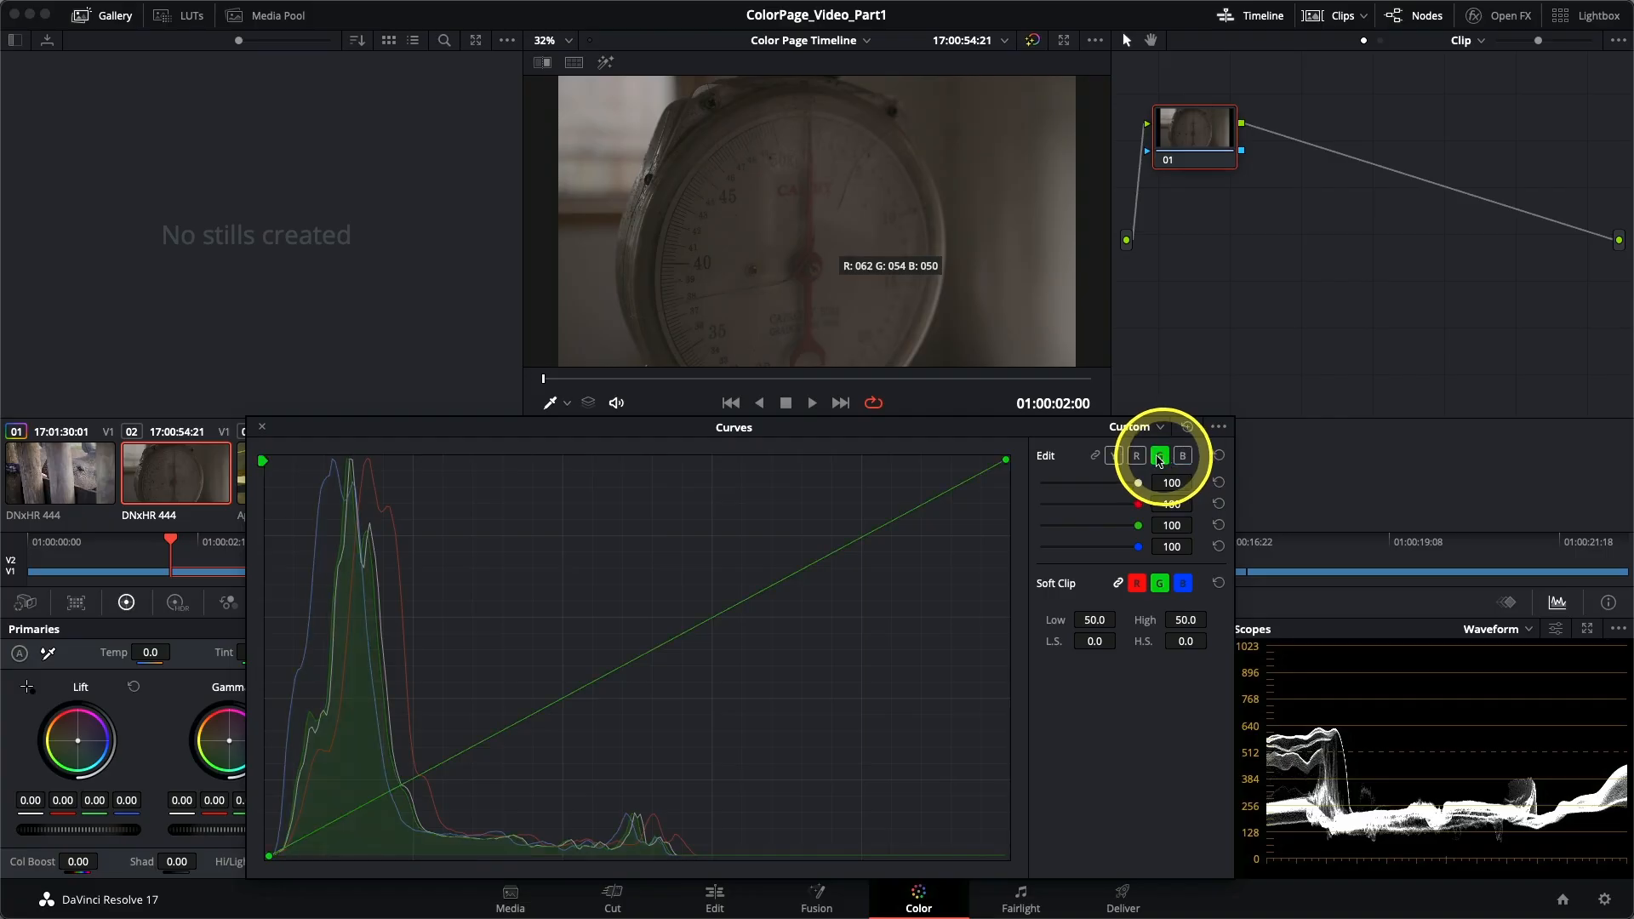
{"action": "left_click", "coordinate": [1137, 457]}
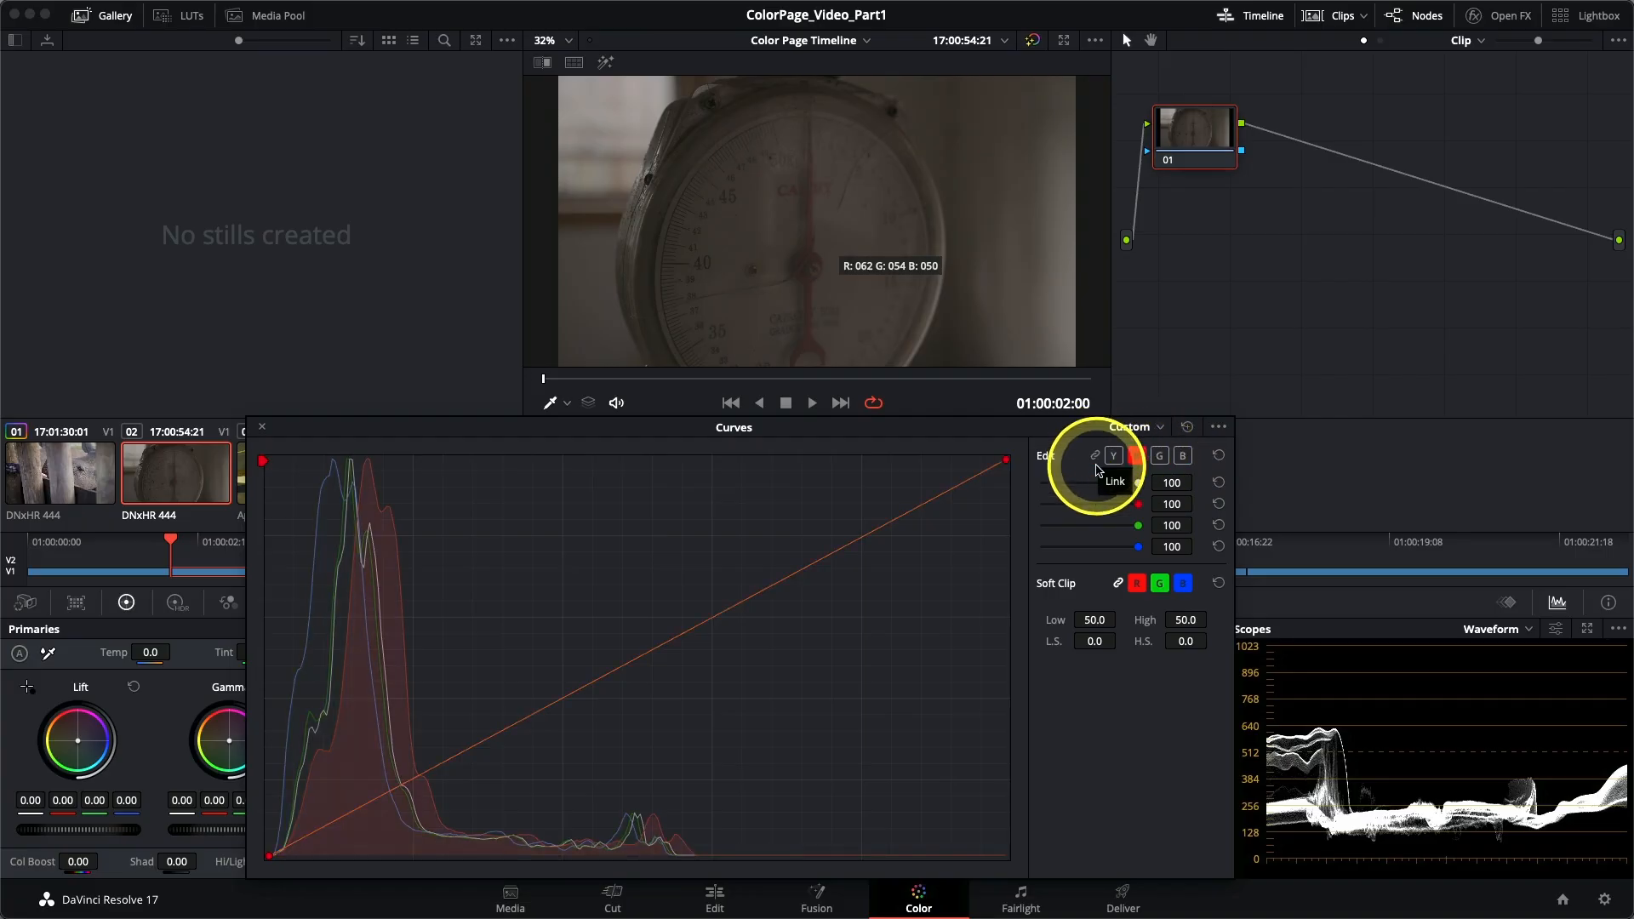
{"action": "left_click", "coordinate": [1097, 457]}
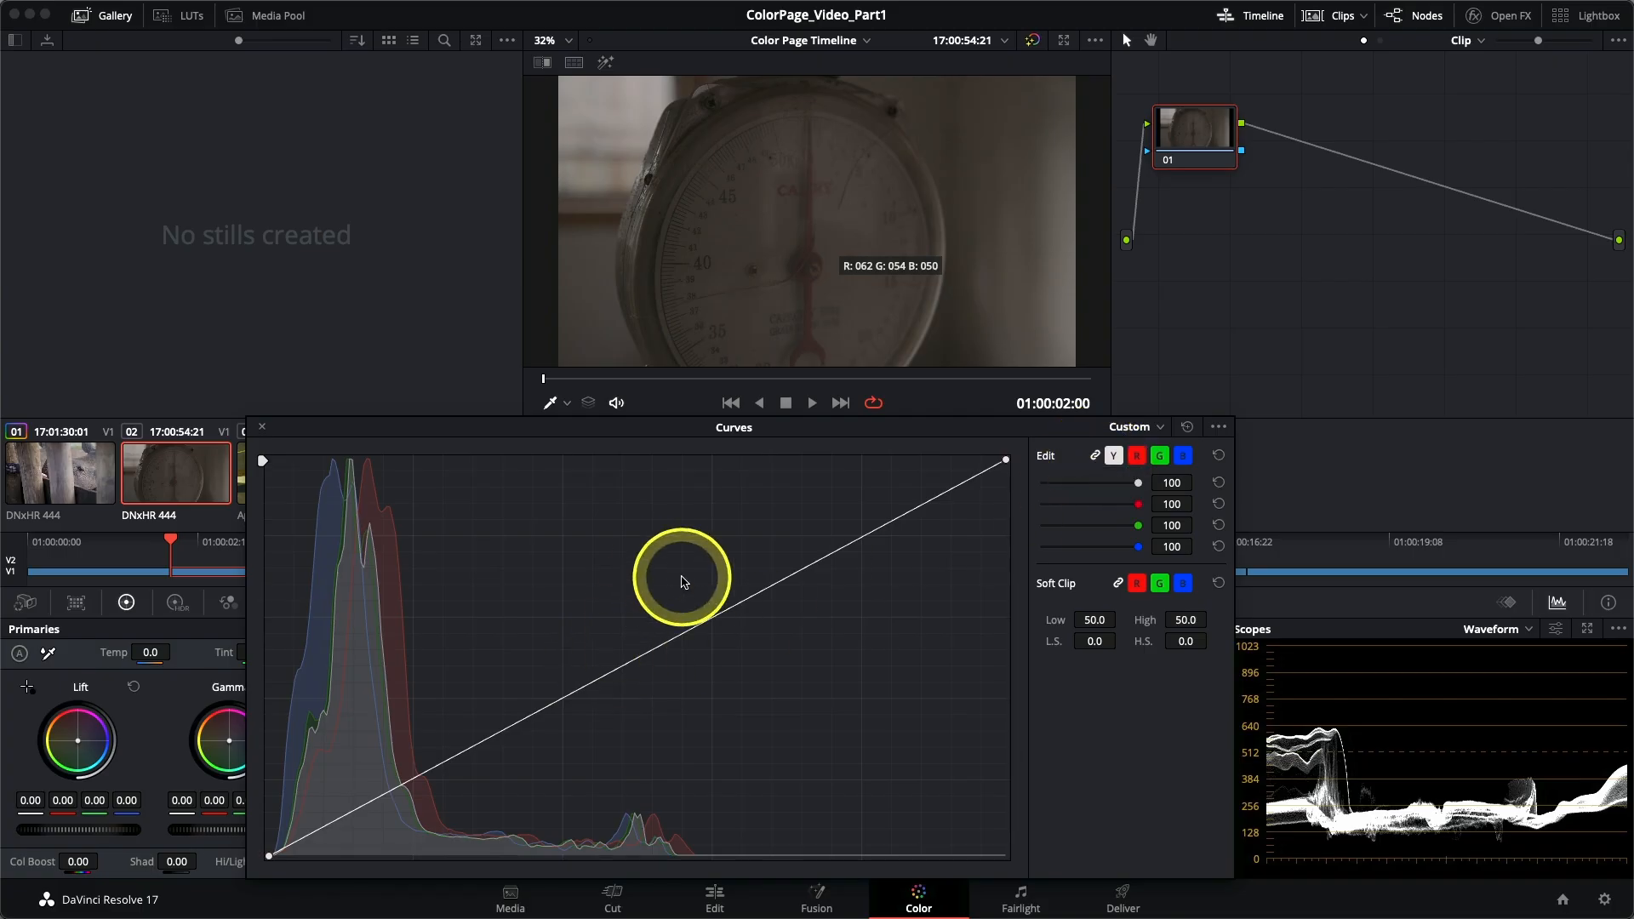
Try shifting the linked curve's black point and white point inward, and return both to their corners.
{"action": "left_click_drag", "start_coordinate": [822, 428], "coordinate": [794, 438]}
{"action": "left_click", "coordinate": [251, 489]}
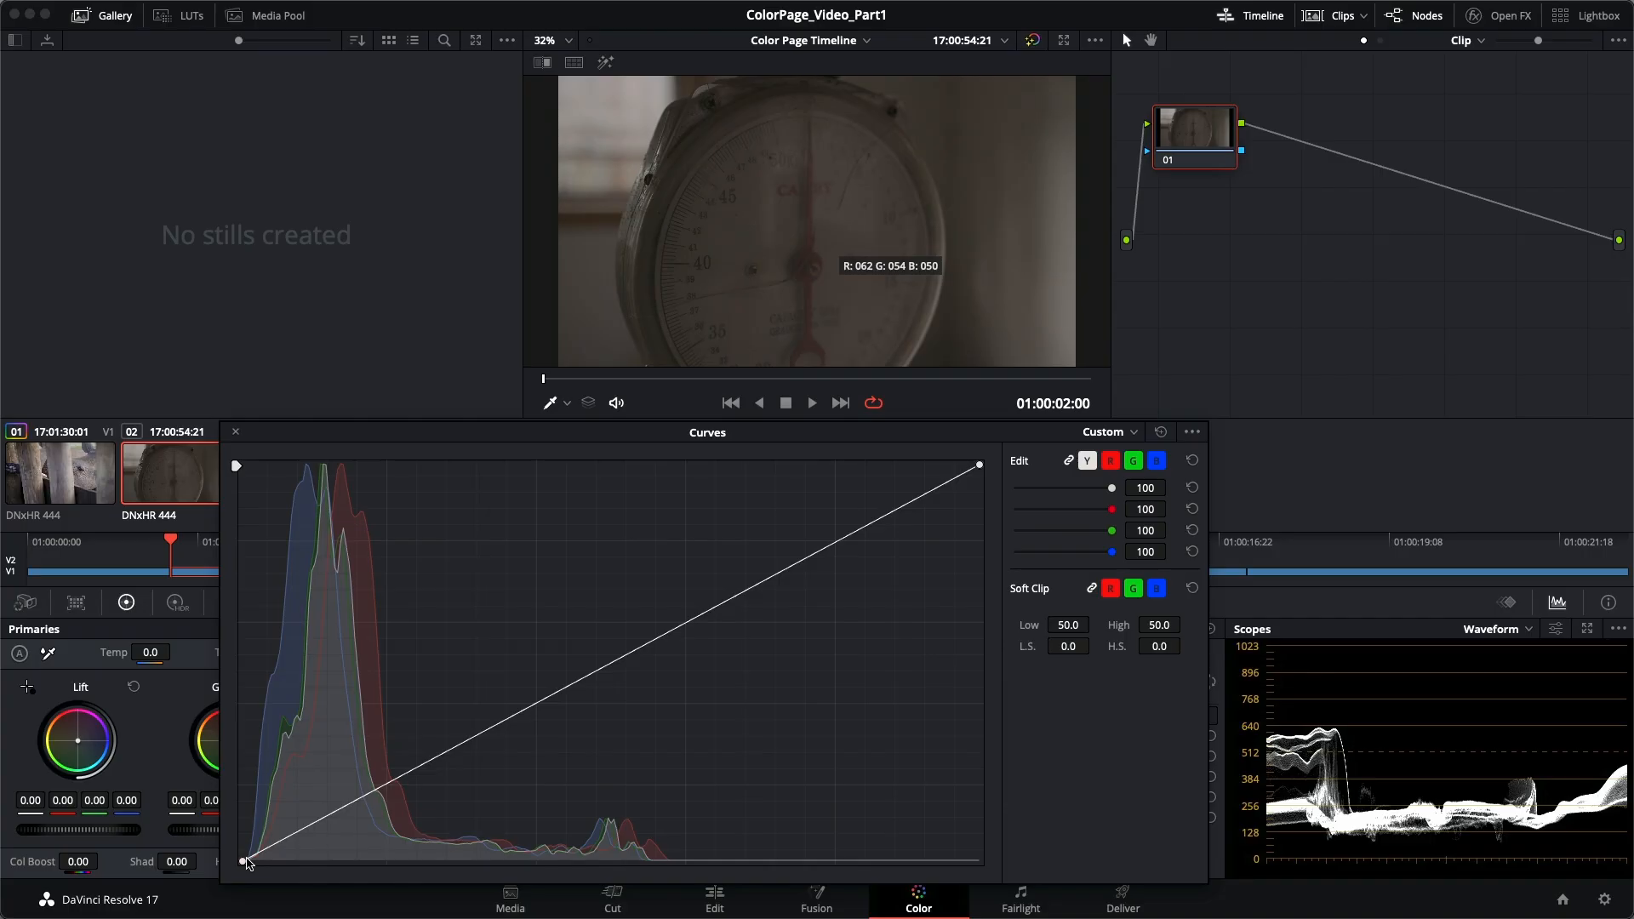
{"action": "left_click", "coordinate": [246, 863]}
{"action": "mouse_move", "coordinate": [244, 863]}
{"action": "left_mouse_down"}
{"action": "mouse_move", "coordinate": [227, 732]}
{"action": "mouse_move", "coordinate": [227, 862]}
{"action": "mouse_move", "coordinate": [249, 879]}
{"action": "mouse_move", "coordinate": [414, 885]}
{"action": "mouse_move", "coordinate": [238, 875]}
{"action": "mouse_move", "coordinate": [256, 873]}
{"action": "left_mouse_up"}
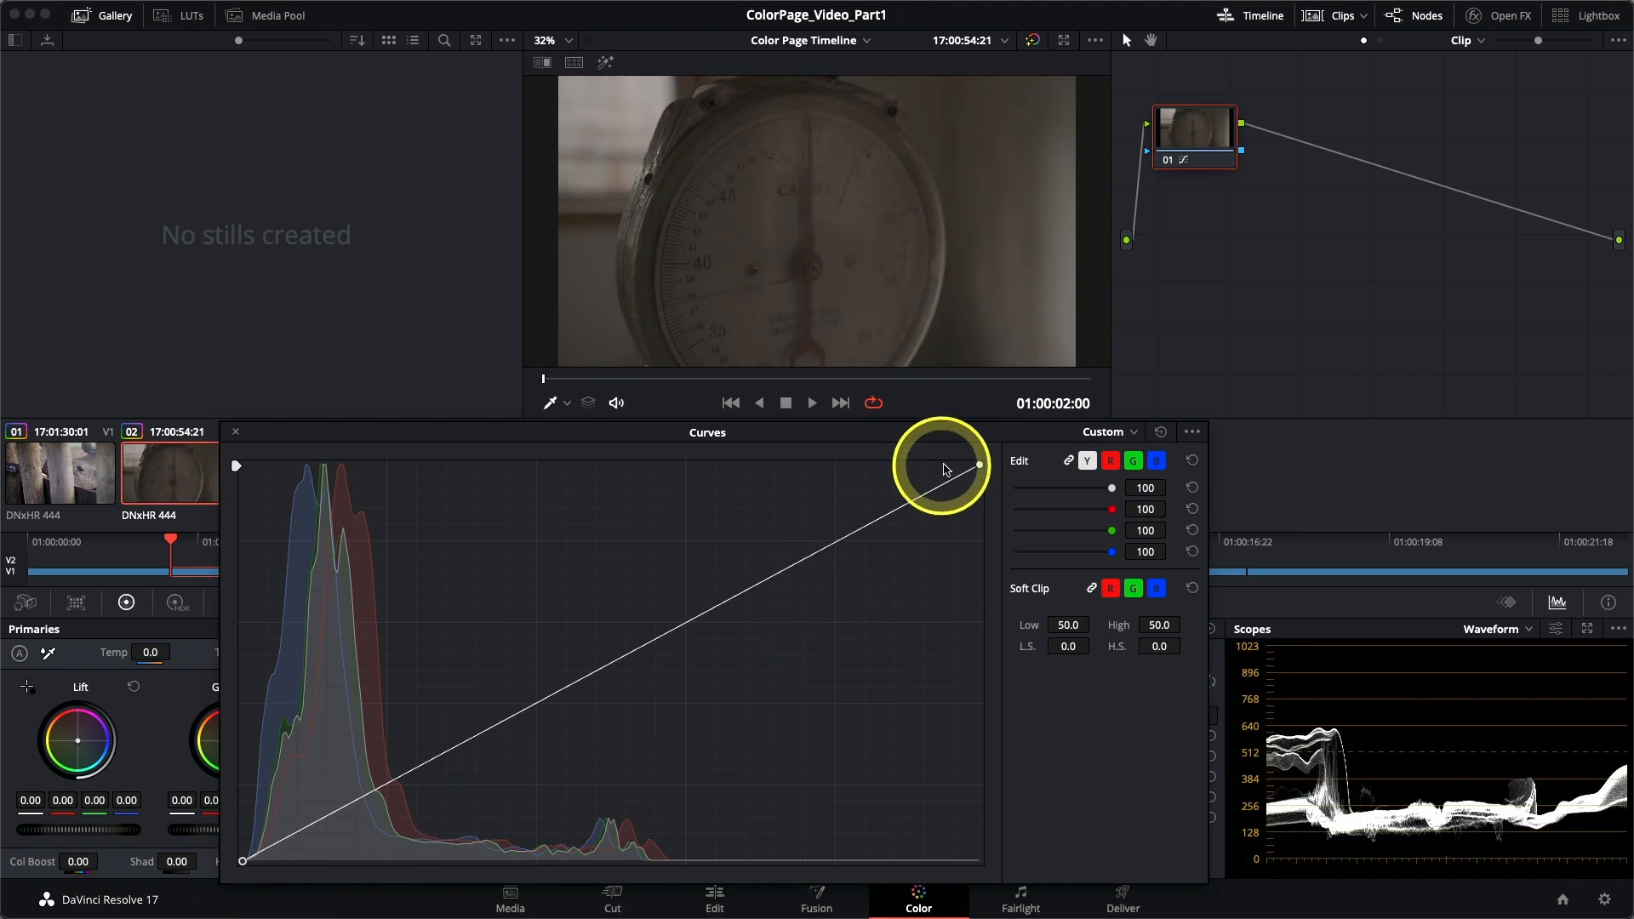
{"action": "left_click_drag", "start_coordinate": [979, 468], "coordinate": [431, 428]}
{"action": "left_click_drag", "start_coordinate": [344, 465], "coordinate": [992, 460]}
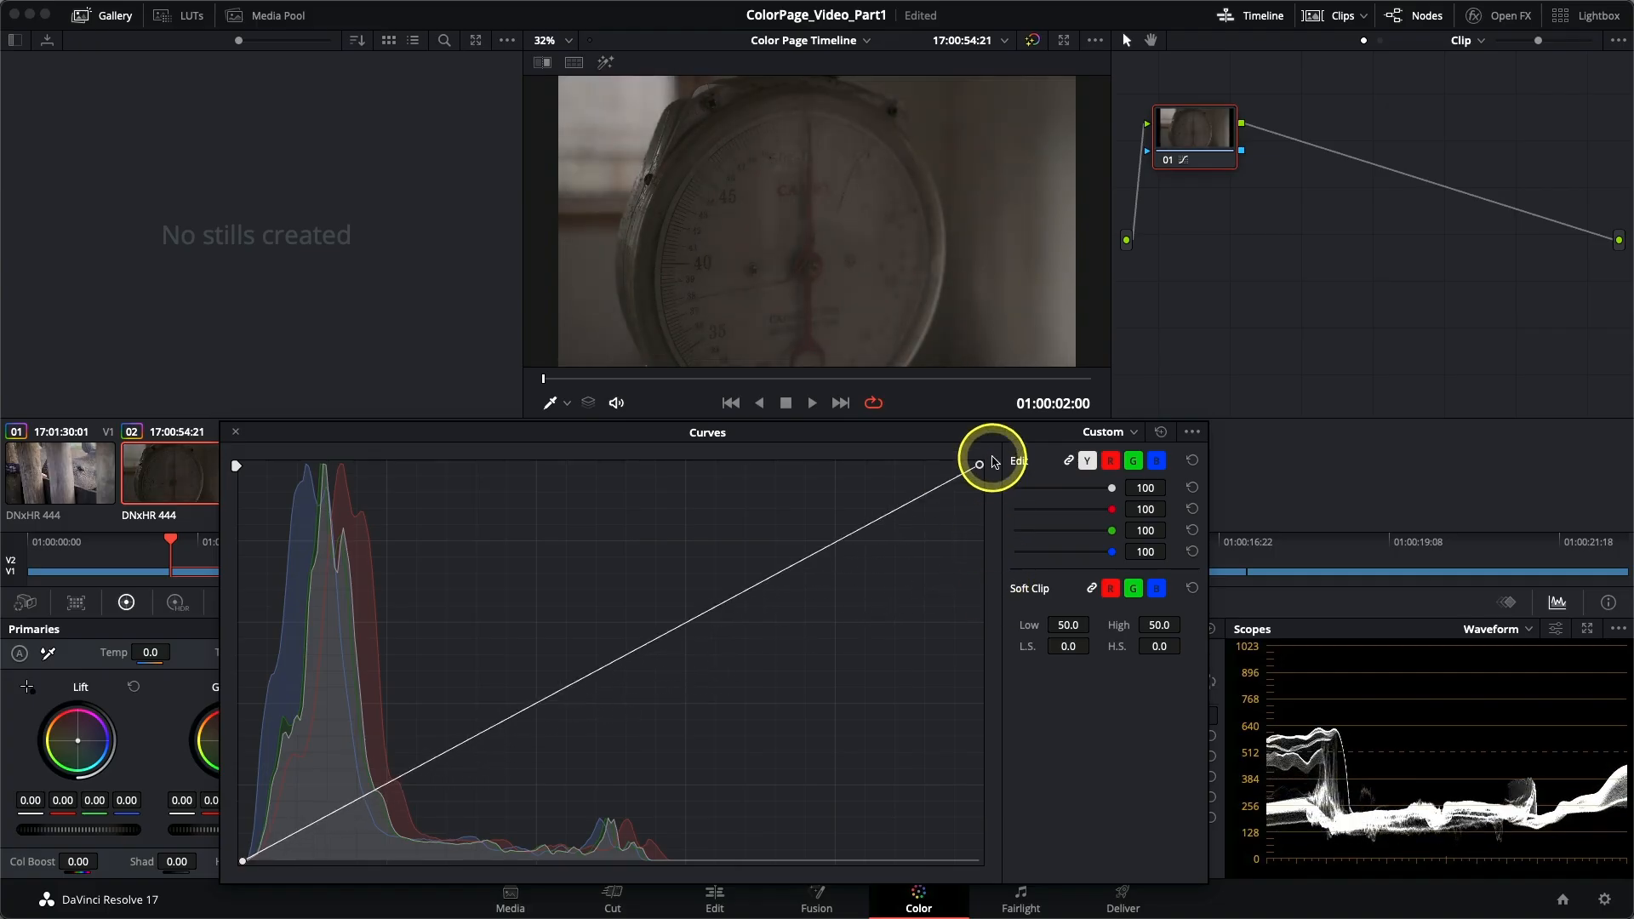
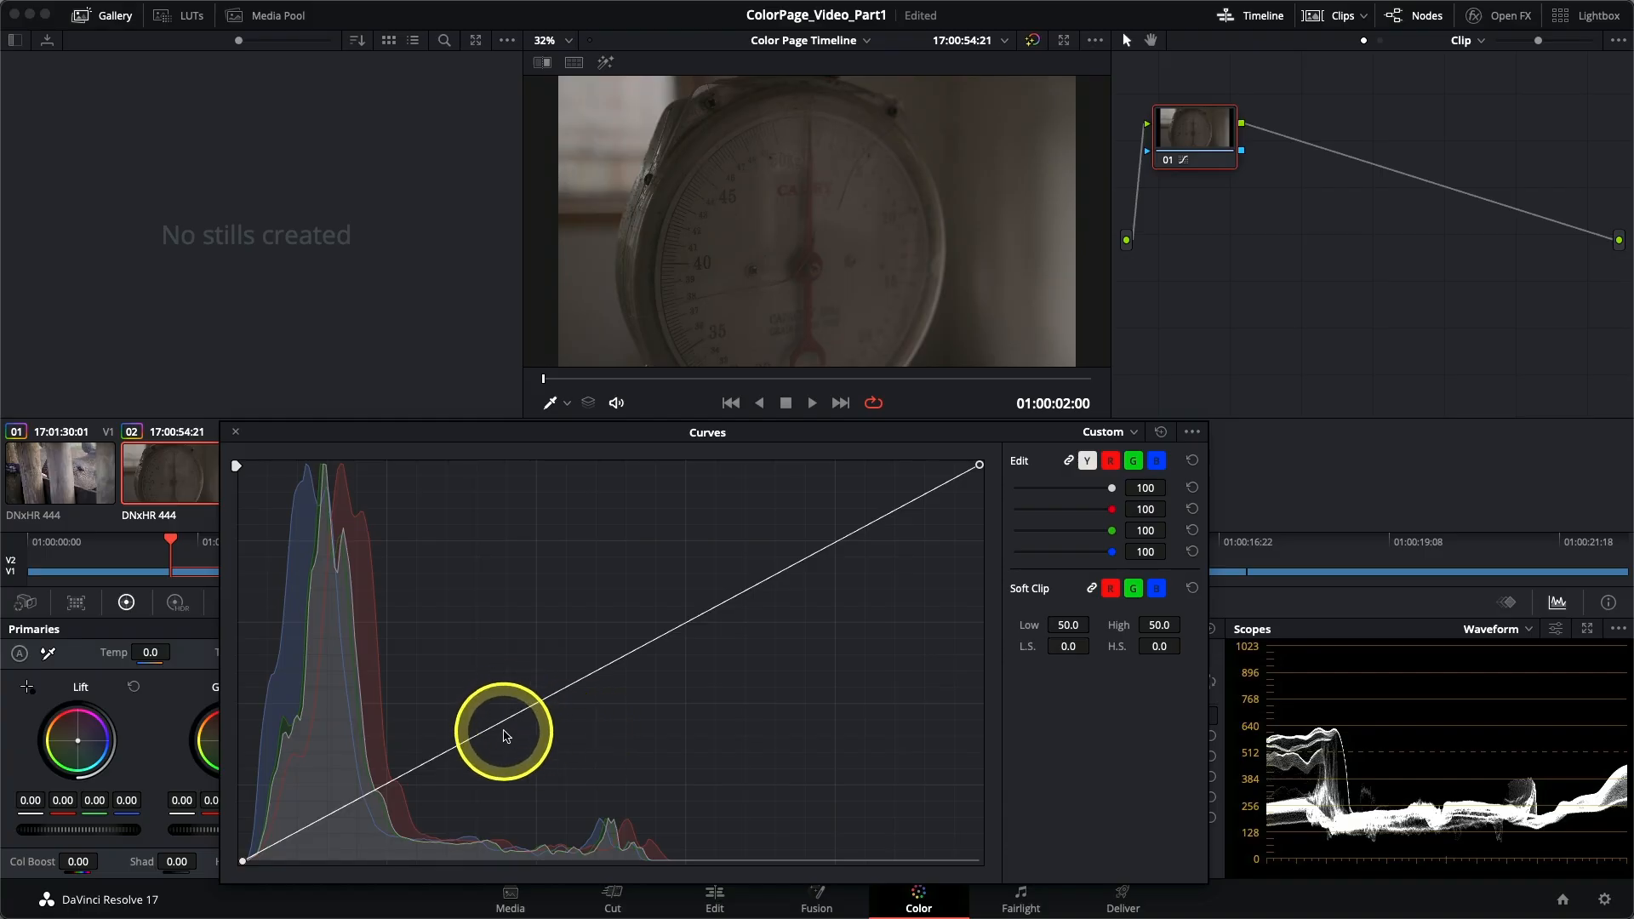
Try adding three control points along the linked curve and bending it upward in the midtones and highlights.
{"action": "left_click", "coordinate": [504, 723]}
{"action": "mouse_move", "coordinate": [504, 723]}
{"action": "left_mouse_down"}
{"action": "mouse_move", "coordinate": [478, 650]}
{"action": "mouse_move", "coordinate": [537, 747]}
{"action": "mouse_move", "coordinate": [496, 653]}
{"action": "mouse_move", "coordinate": [496, 743]}
{"action": "left_mouse_up"}
{"action": "left_click_drag", "start_coordinate": [674, 657], "coordinate": [673, 606]}
{"action": "left_click_drag", "start_coordinate": [495, 746], "coordinate": [438, 744]}
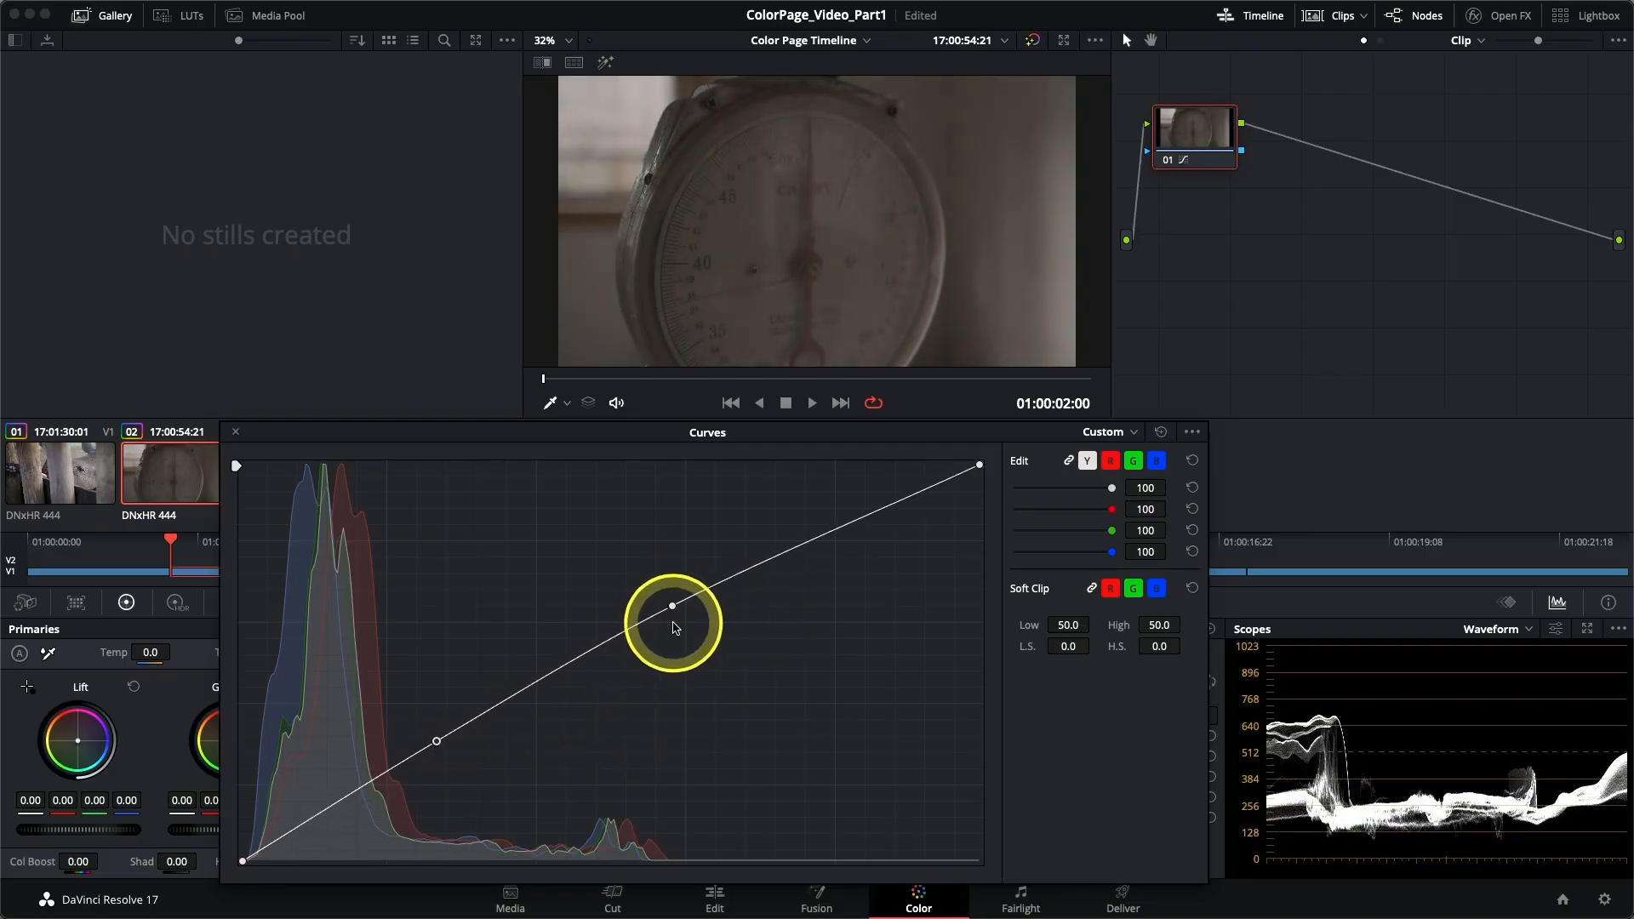
{"action": "left_click_drag", "start_coordinate": [674, 610], "coordinate": [645, 563]}
{"action": "left_click_drag", "start_coordinate": [560, 630], "coordinate": [509, 602]}
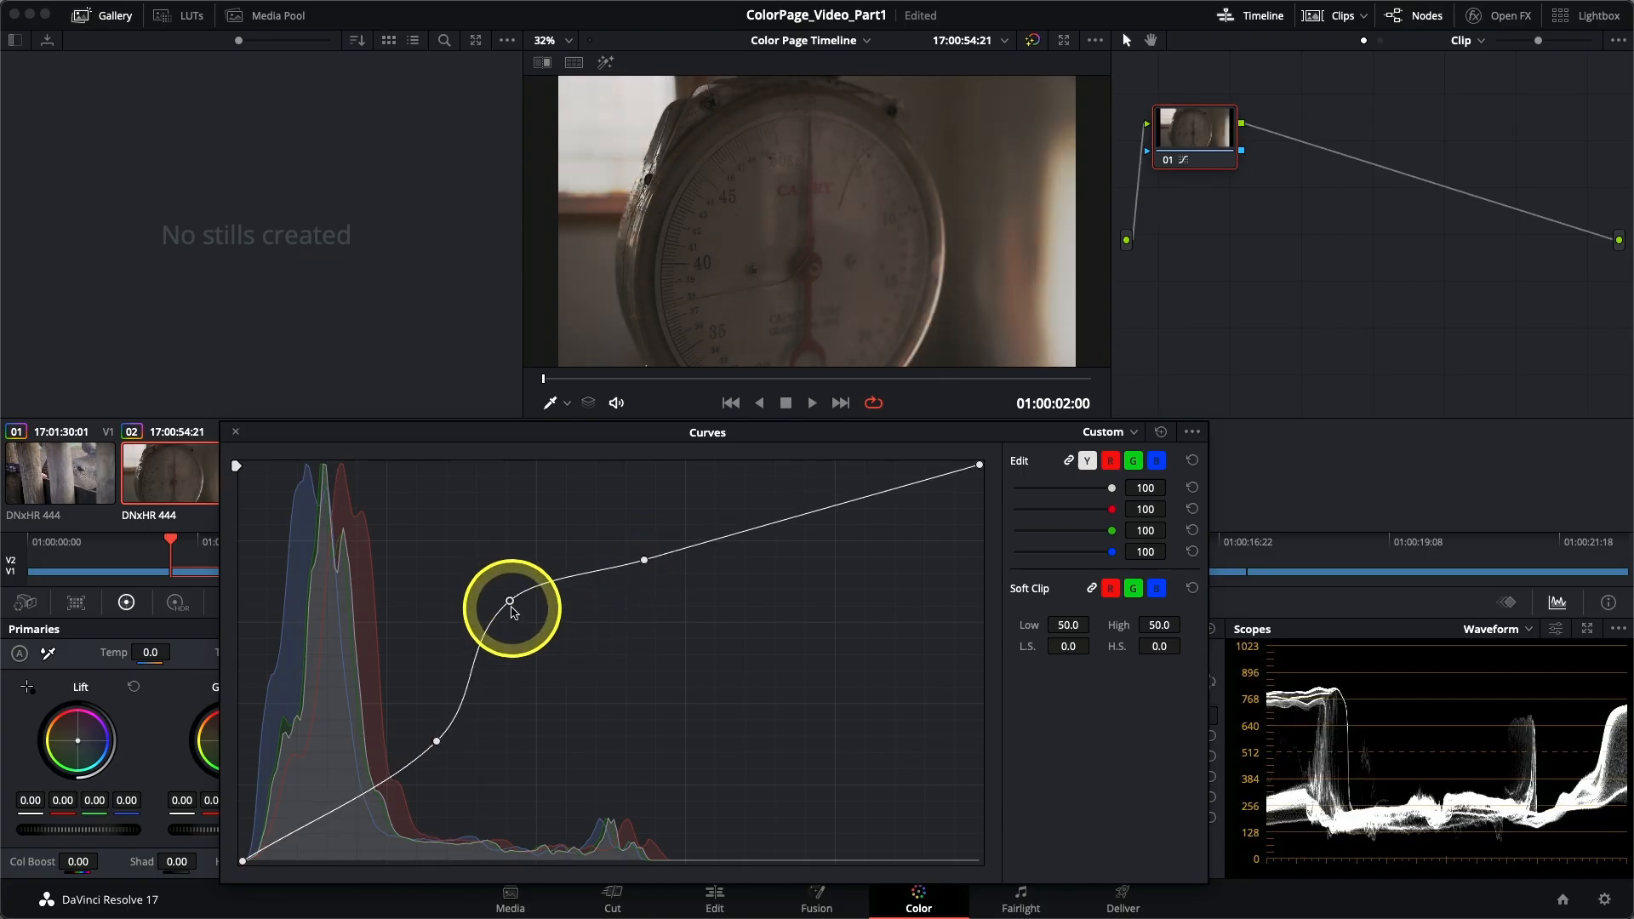
Remove the three added control points to restore the straight curve.
{"action": "right_click", "coordinate": [511, 605]}
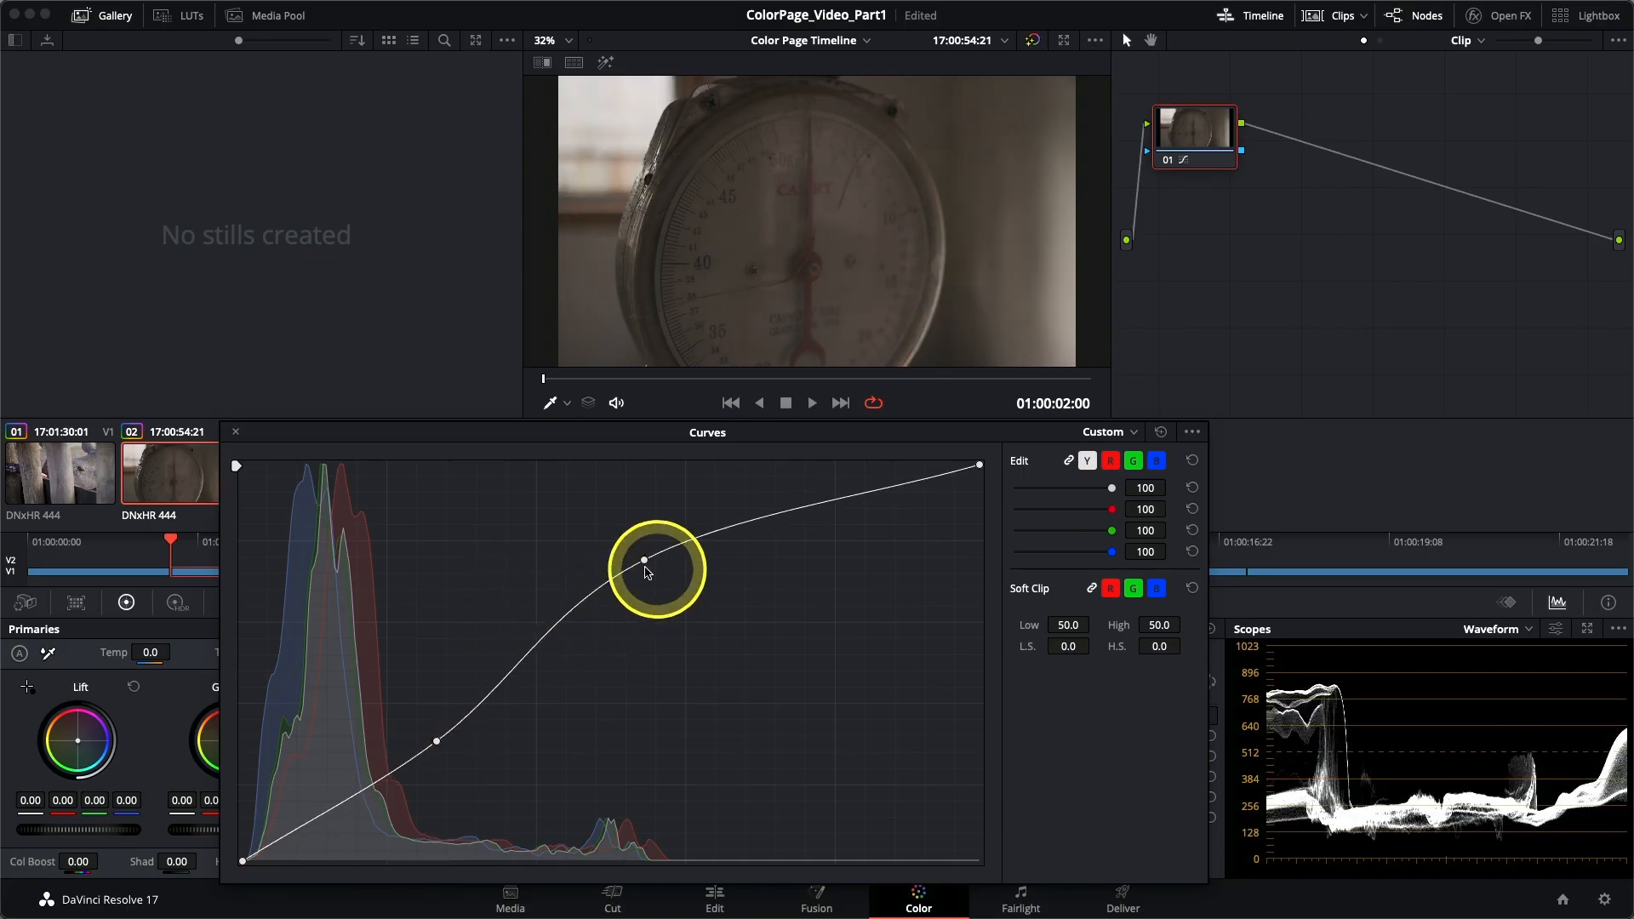
{"action": "right_click", "coordinate": [646, 562]}
{"action": "right_click", "coordinate": [438, 743]}
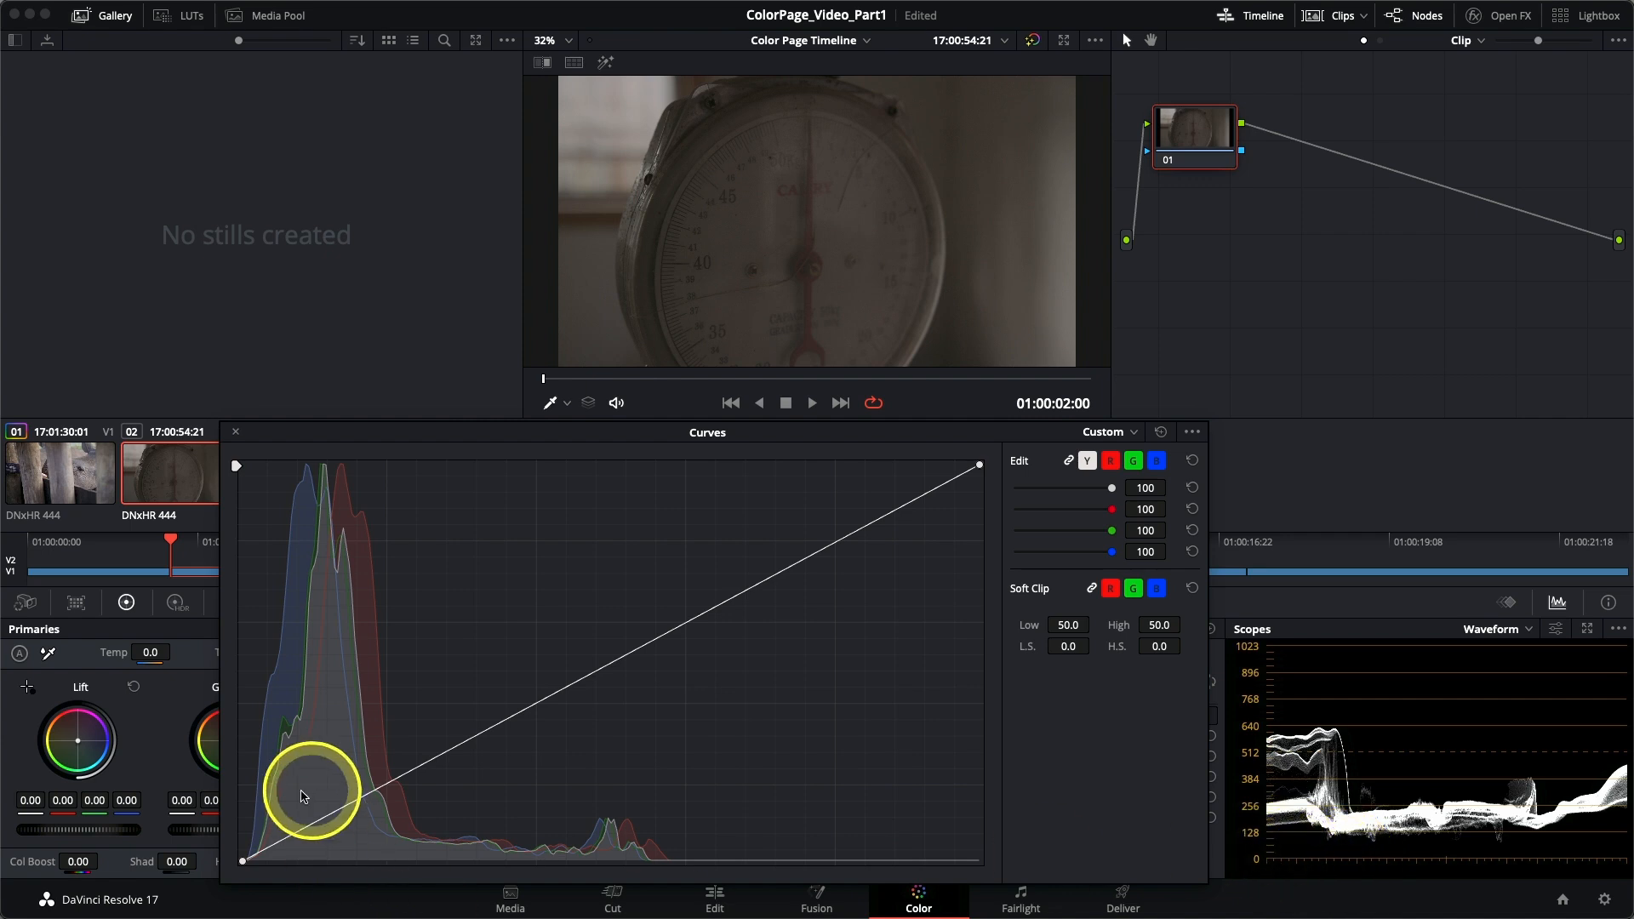
Move the linked curve's black point slightly inward and its white point to about two thirds of the range, without clipping the highlights.
{"action": "mouse_move", "coordinate": [244, 865]}
{"action": "left_mouse_down"}
{"action": "mouse_move", "coordinate": [283, 864]}
{"action": "mouse_move", "coordinate": [247, 863]}
{"action": "mouse_move", "coordinate": [266, 866]}
{"action": "left_mouse_up"}
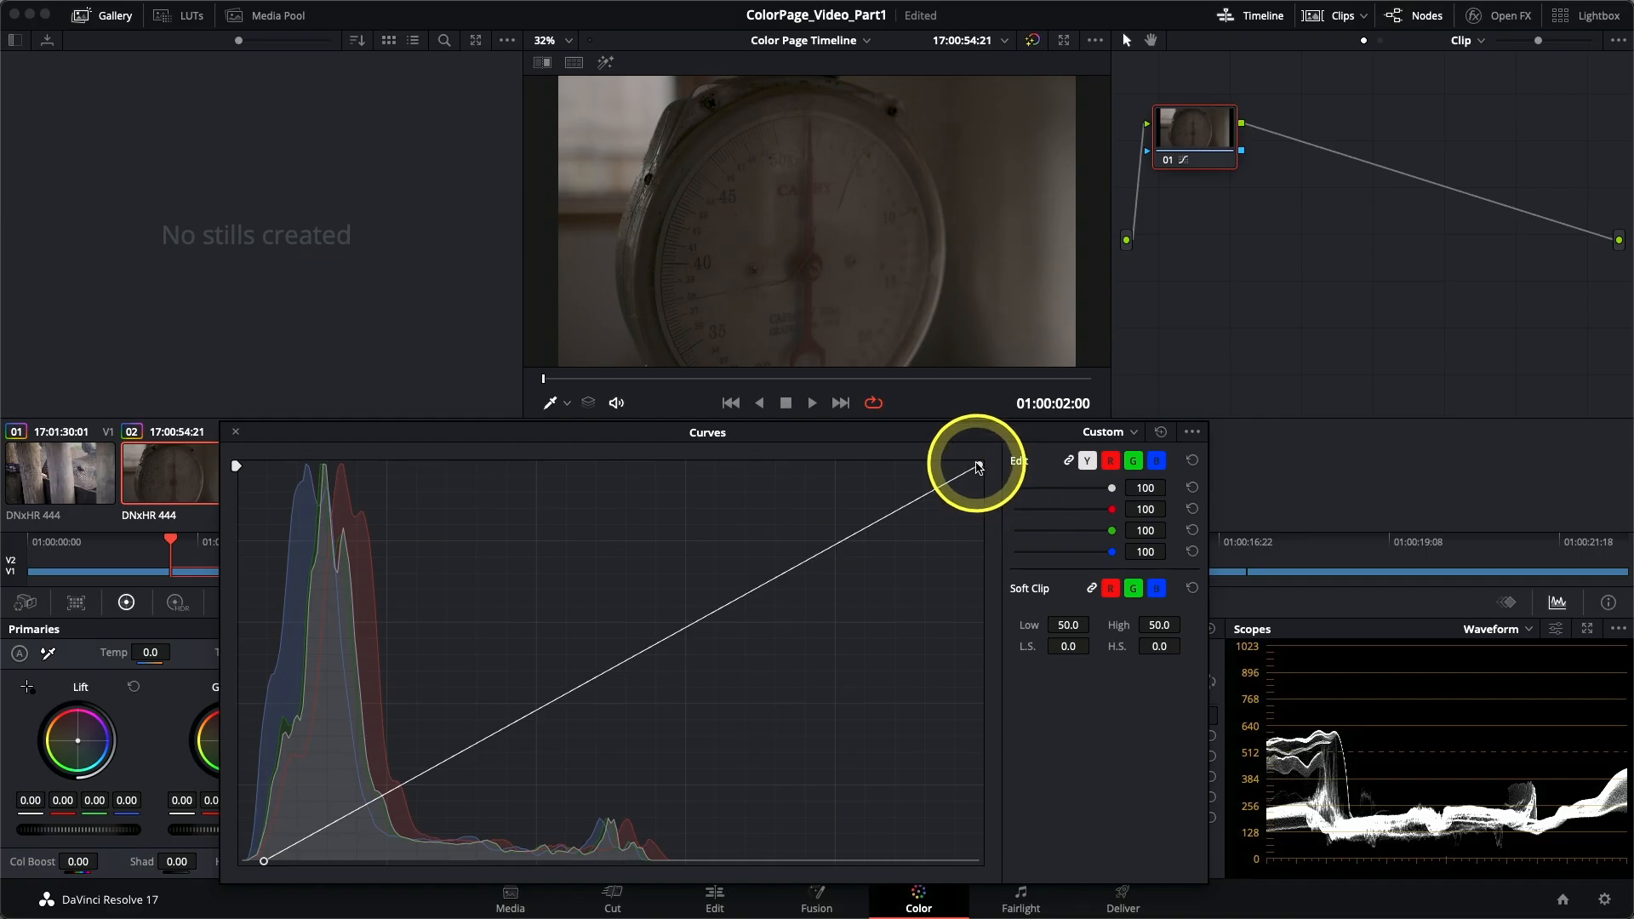
{"action": "left_click_drag", "start_coordinate": [980, 465], "coordinate": [730, 438]}
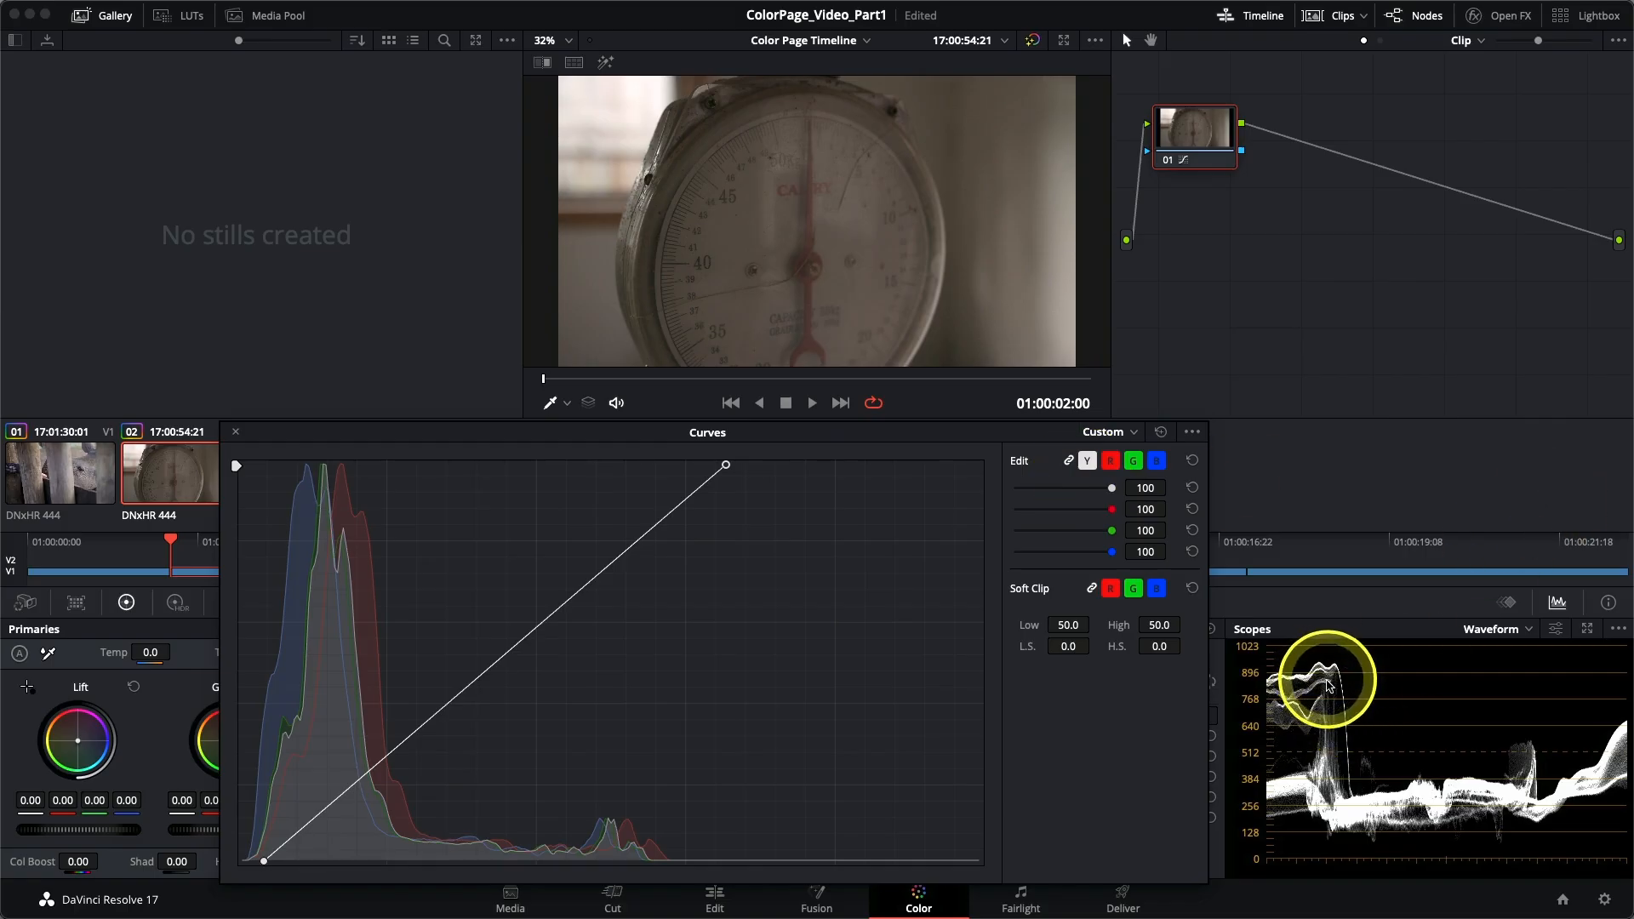
{"action": "left_click_drag", "start_coordinate": [725, 459], "coordinate": [665, 461]}
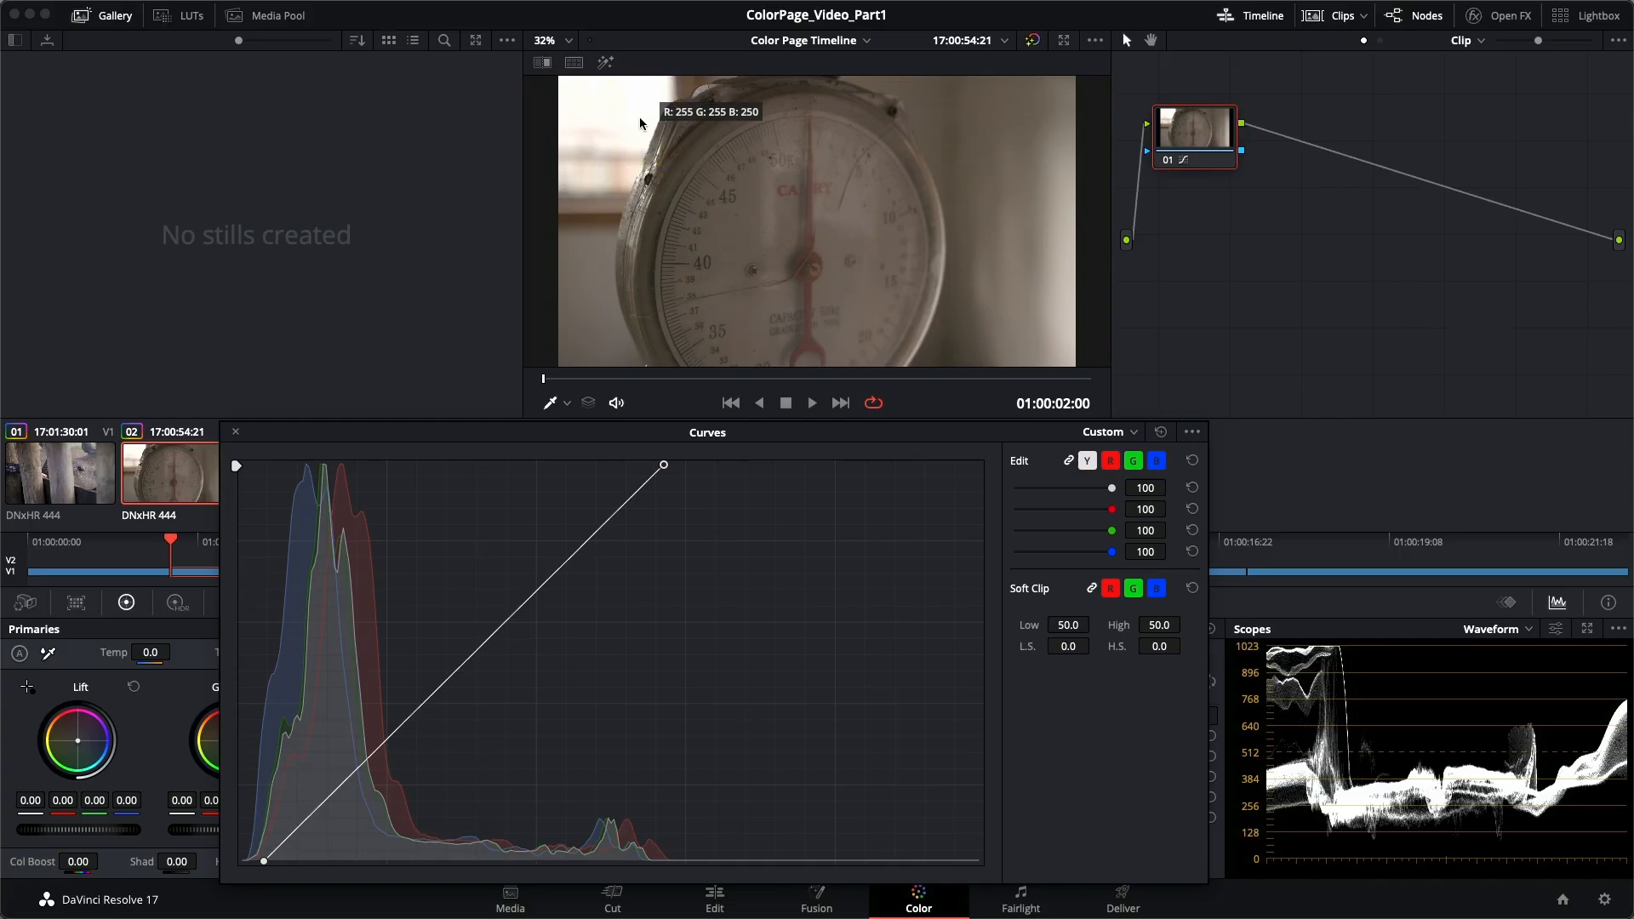
{"action": "left_click_drag", "start_coordinate": [666, 466], "coordinate": [718, 456]}
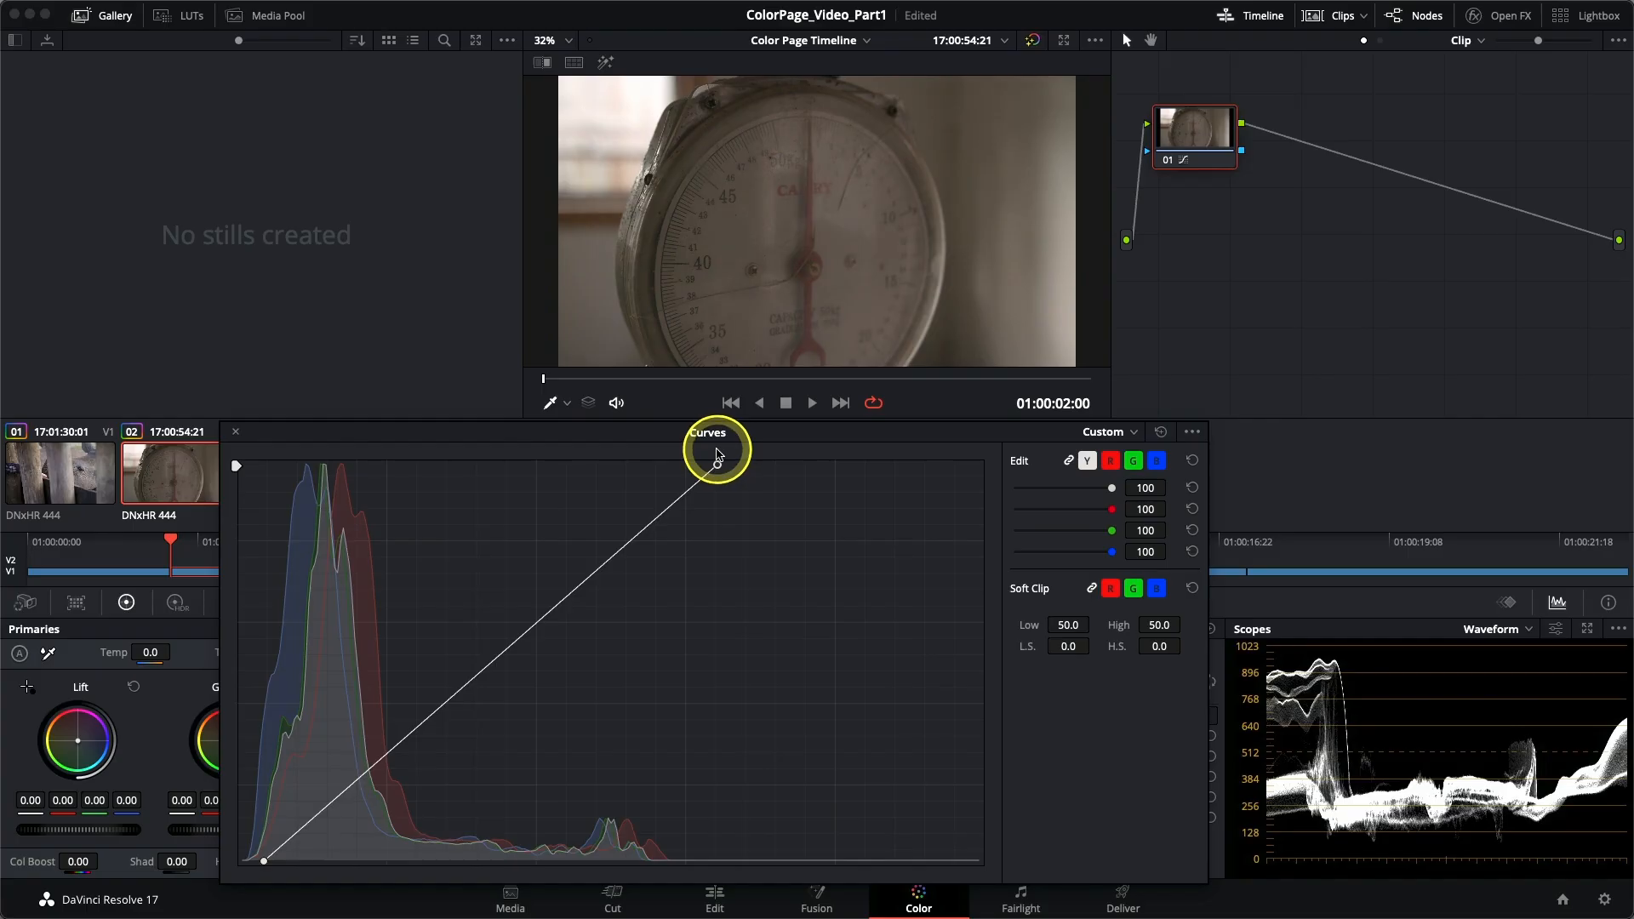
{"action": "mouse_move", "coordinate": [717, 456]}
{"action": "left_mouse_down"}
{"action": "mouse_move", "coordinate": [678, 441]}
{"action": "mouse_move", "coordinate": [727, 438]}
{"action": "mouse_move", "coordinate": [696, 439]}
{"action": "mouse_move", "coordinate": [695, 467]}
{"action": "mouse_move", "coordinate": [724, 465]}
{"action": "left_mouse_up"}
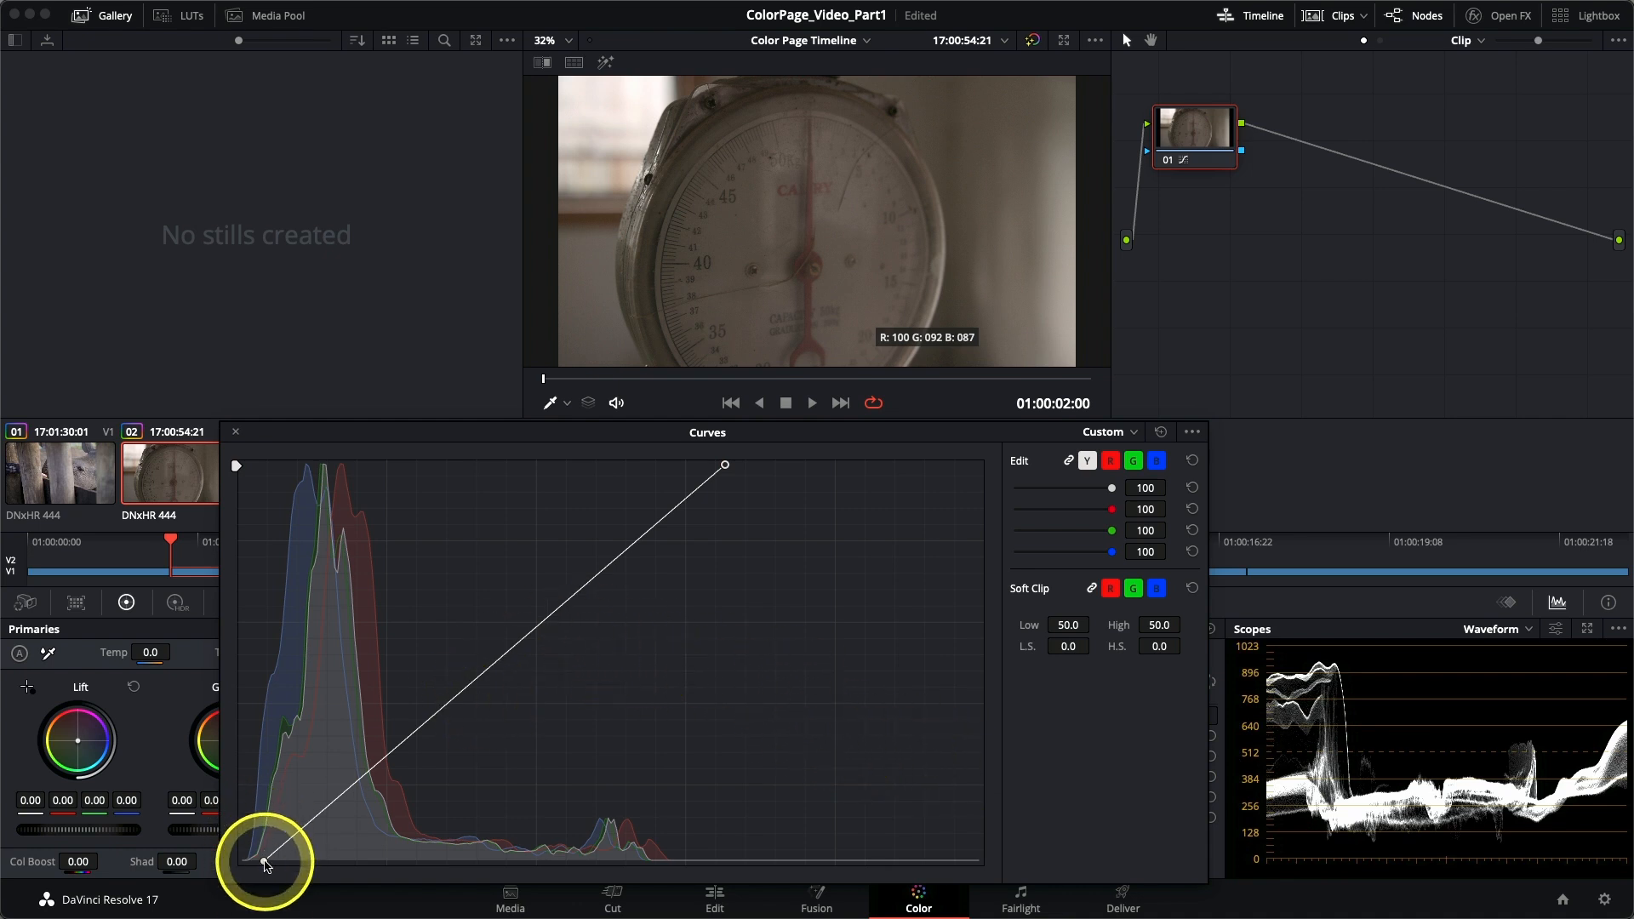
{"action": "left_click_drag", "start_coordinate": [266, 865], "coordinate": [275, 862]}
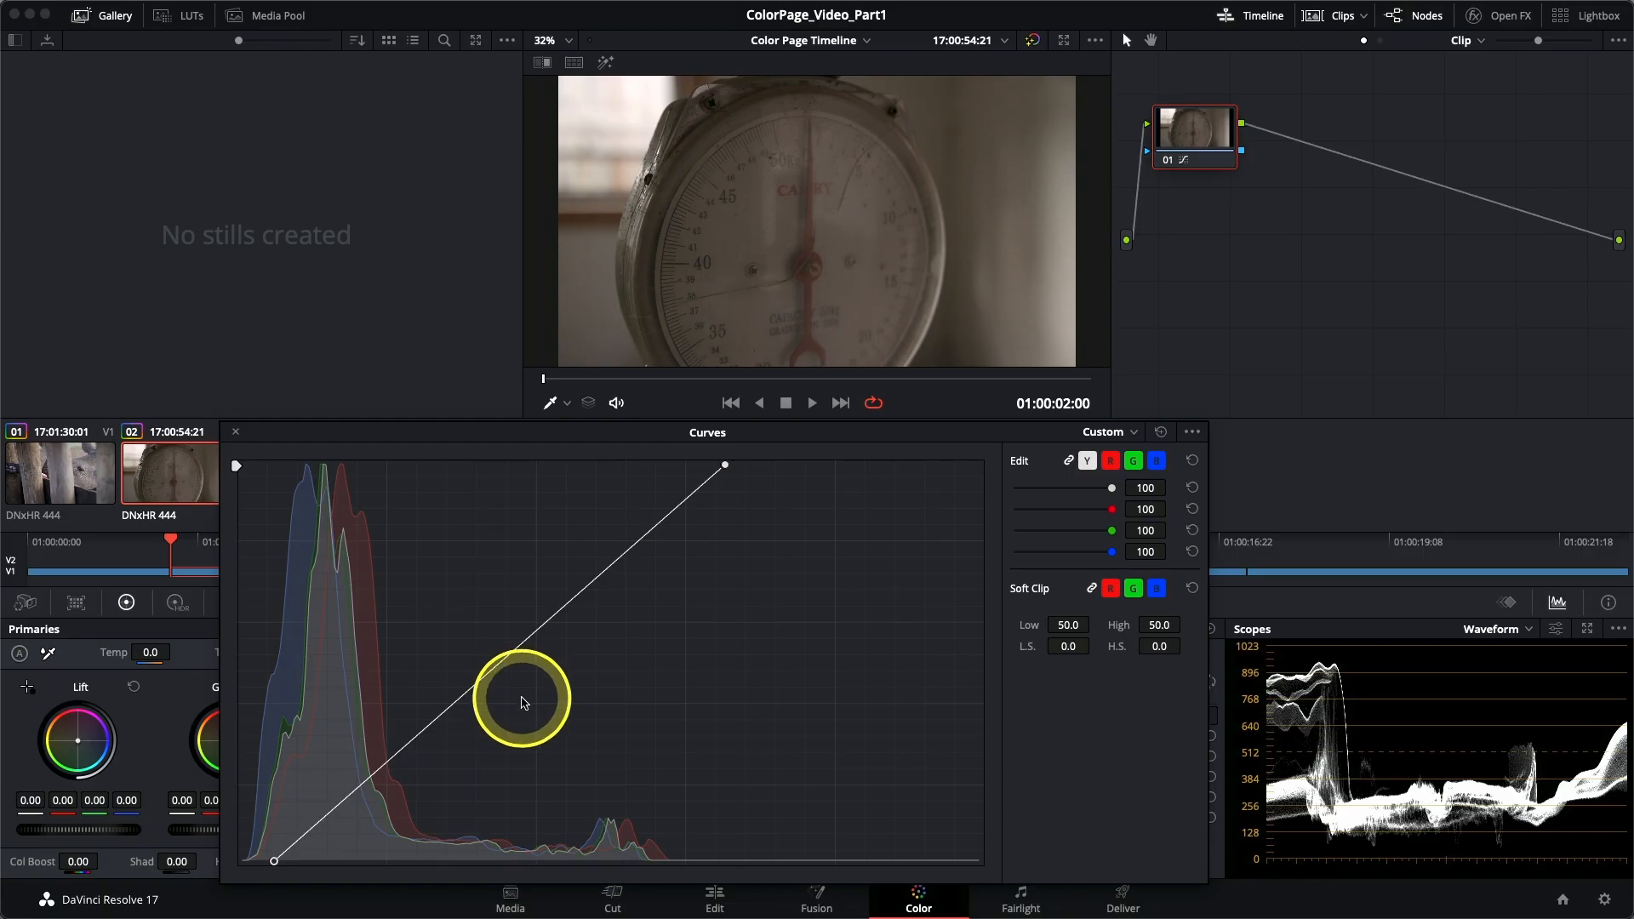
Try a control point in the curve's midtones and shadows, remove it, and add a slightly raised one in the lower midtones.
{"action": "left_click", "coordinate": [478, 683]}
{"action": "mouse_move", "coordinate": [479, 683]}
{"action": "left_mouse_down"}
{"action": "mouse_move", "coordinate": [460, 669]}
{"action": "mouse_move", "coordinate": [492, 686]}
{"action": "mouse_move", "coordinate": [467, 675]}
{"action": "left_mouse_up"}
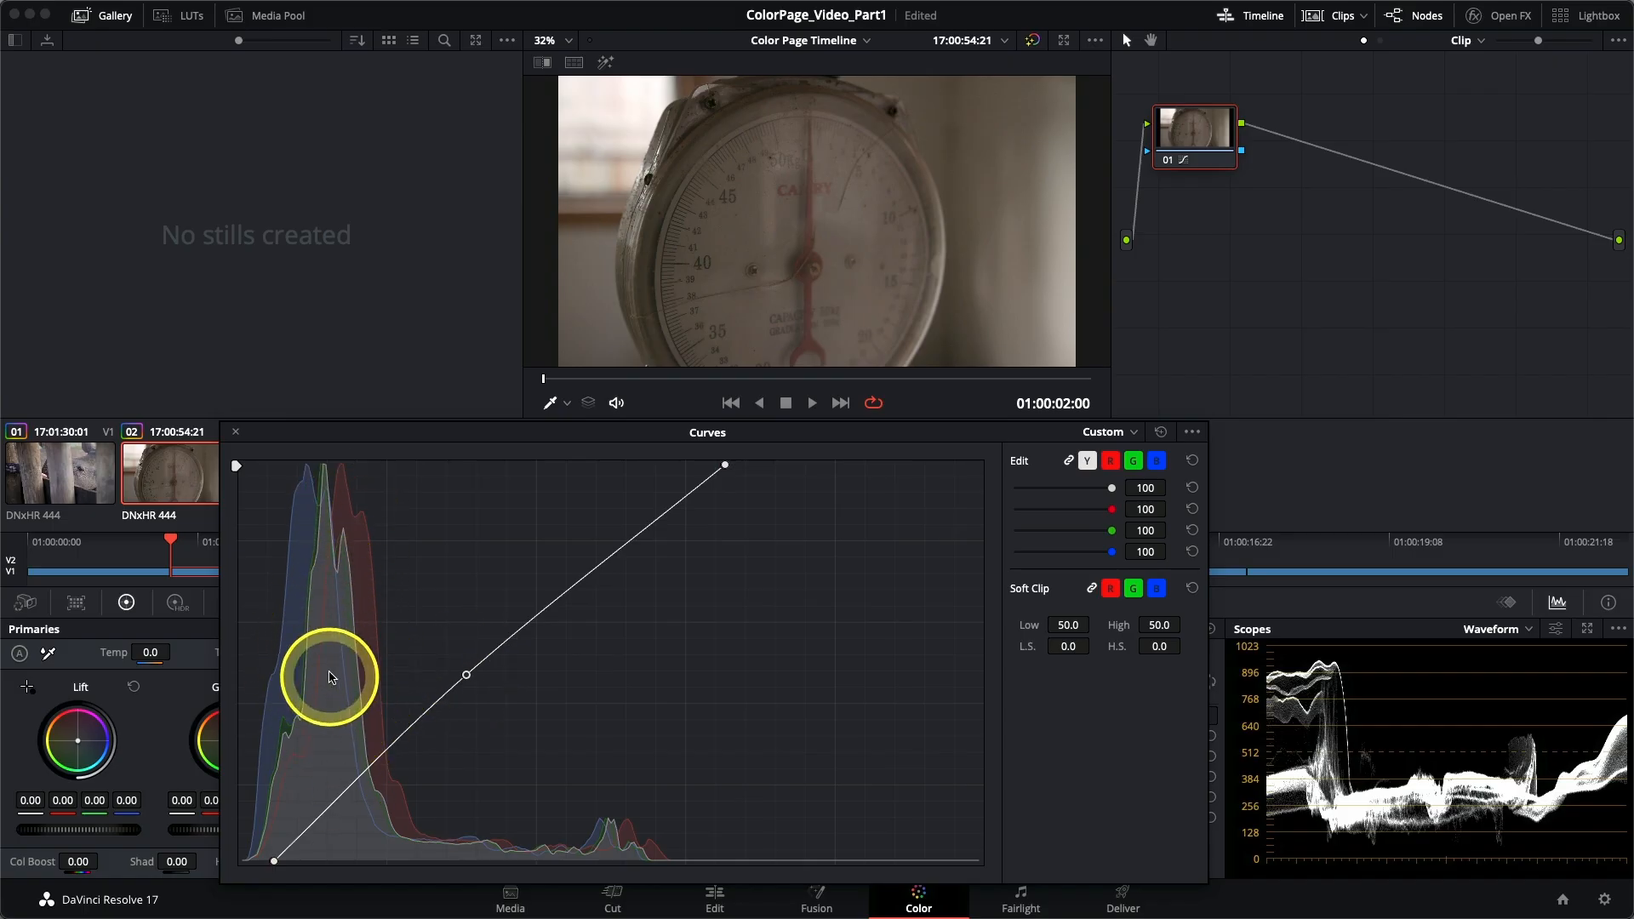
{"action": "left_click_drag", "start_coordinate": [466, 677], "coordinate": [331, 732]}
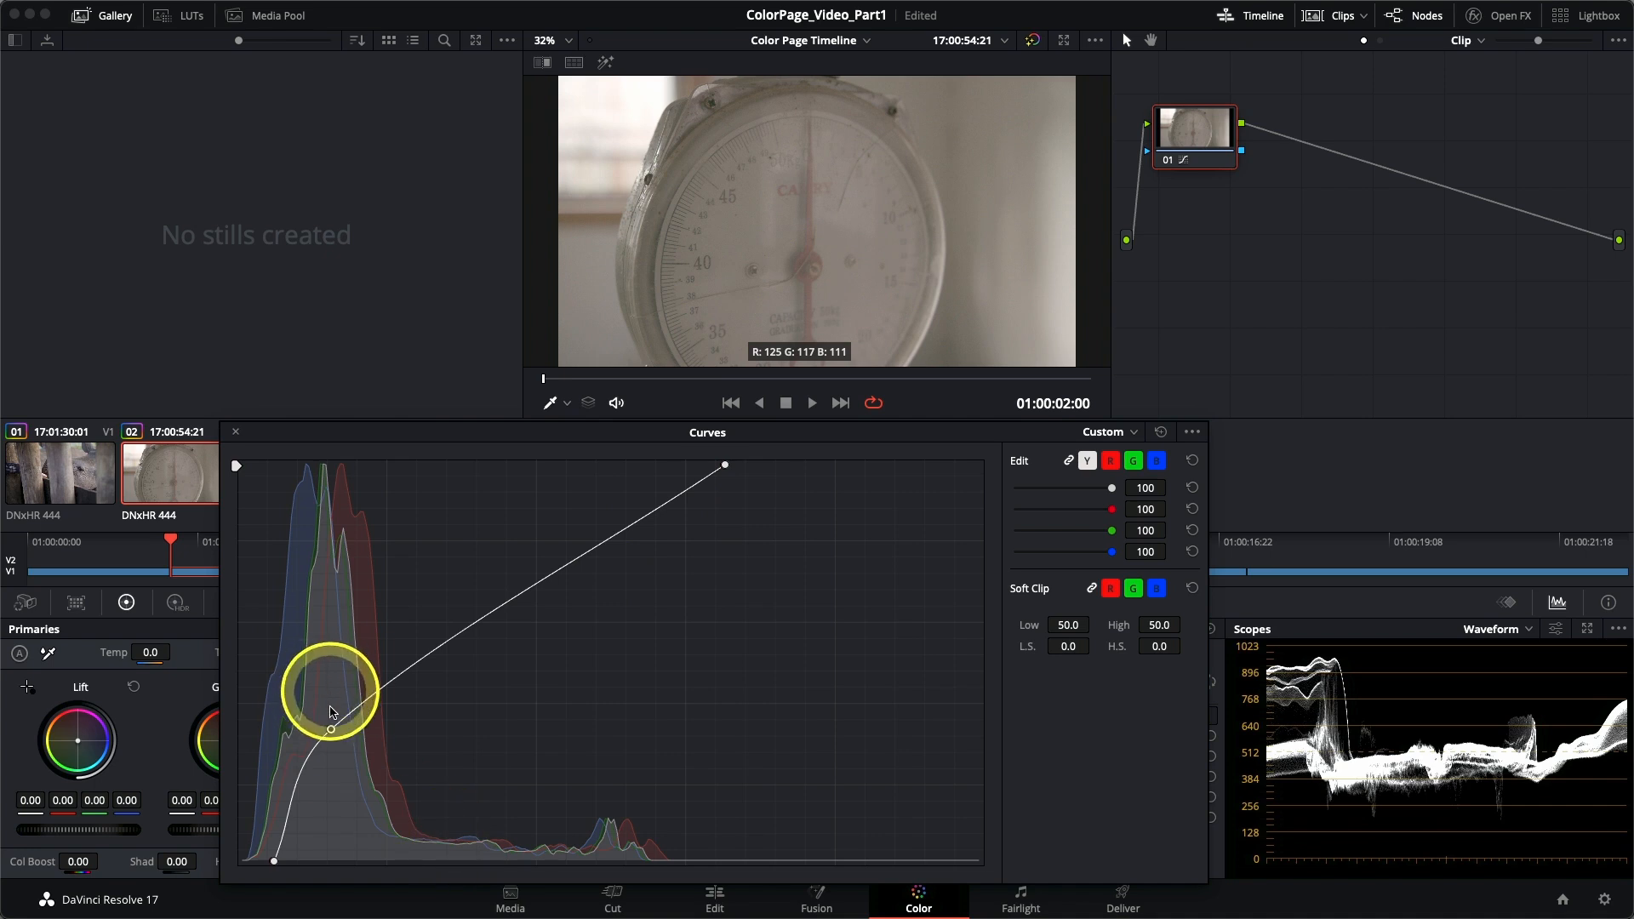
{"action": "right_click", "coordinate": [332, 734]}
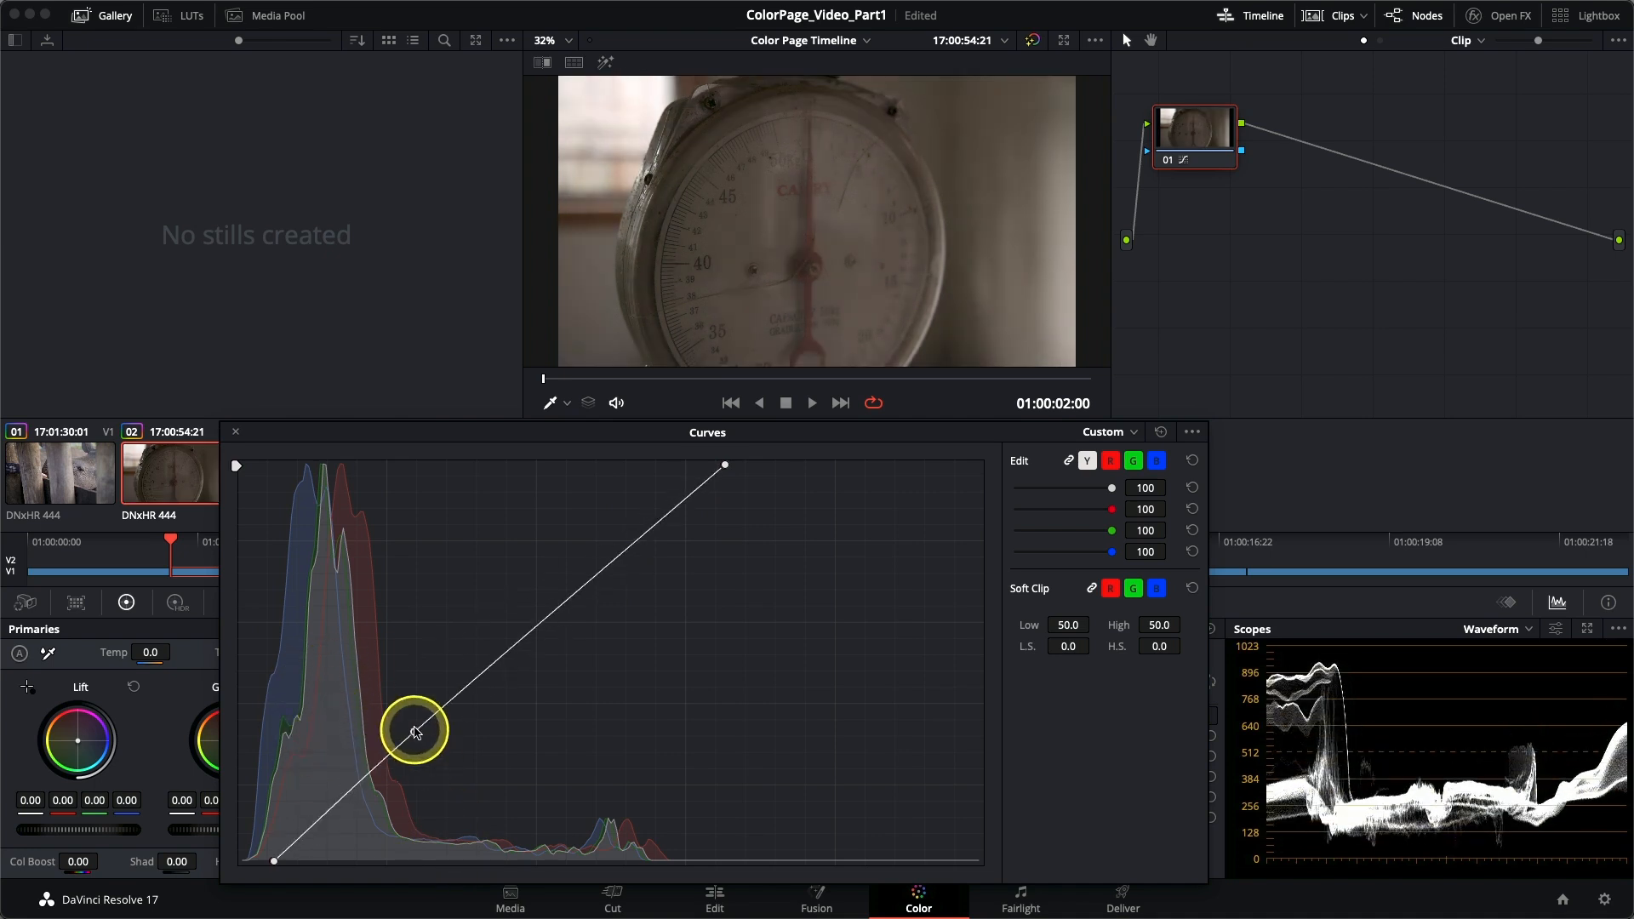
{"action": "left_click_drag", "start_coordinate": [410, 726], "coordinate": [407, 726]}
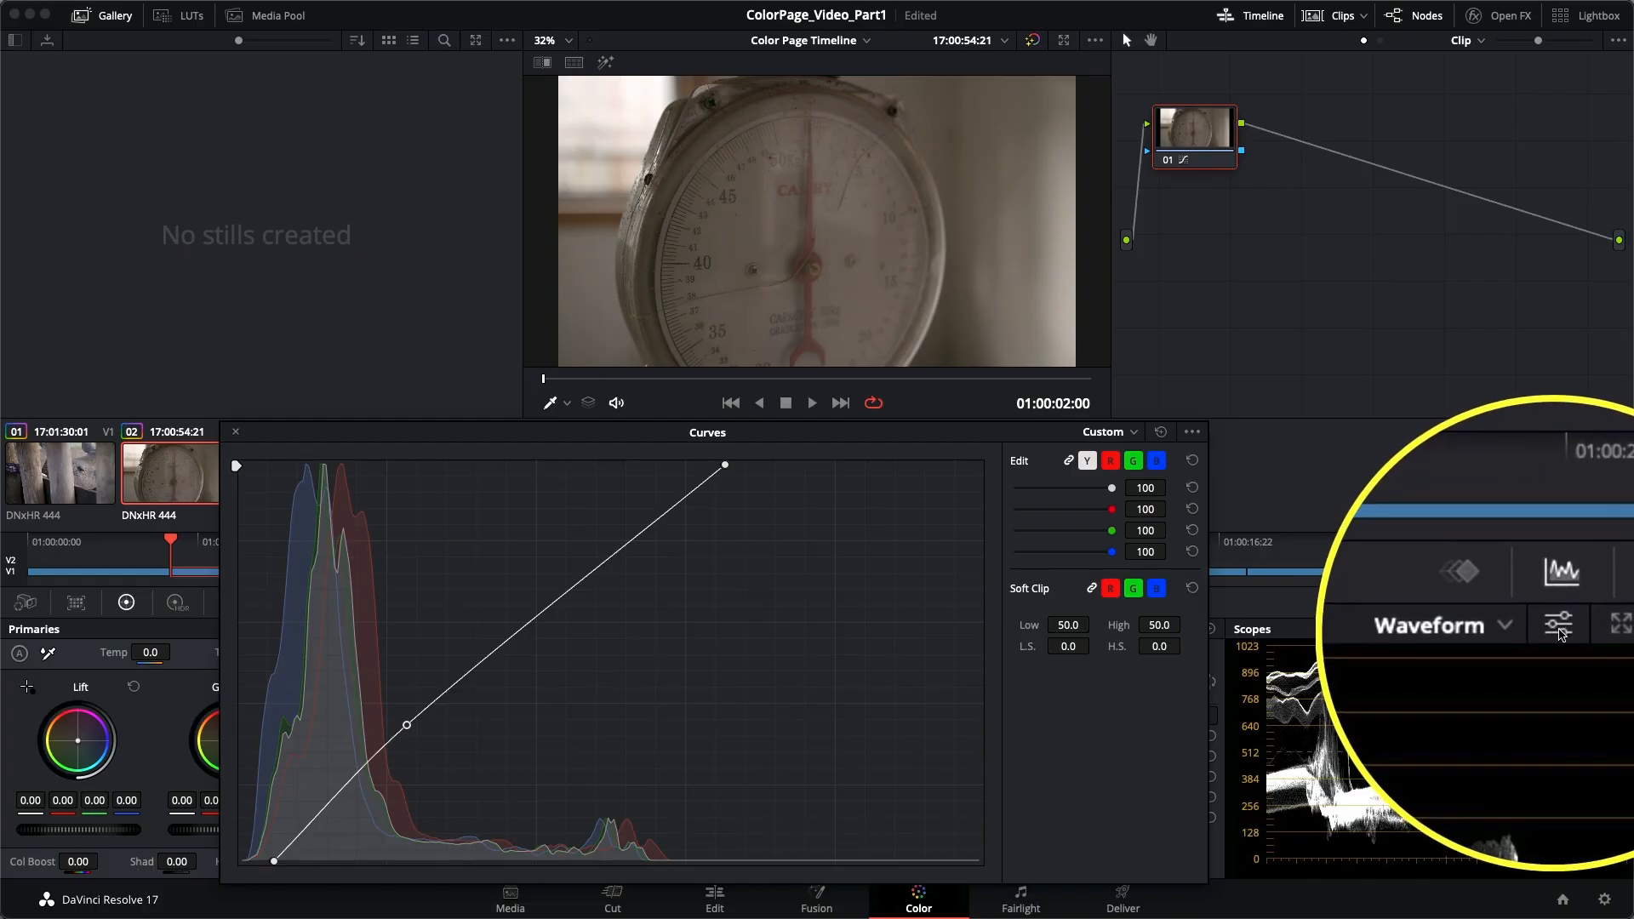
Set the waveform scope to RGB with Colorize on, and close its settings.
{"action": "left_click", "coordinate": [1560, 634]}
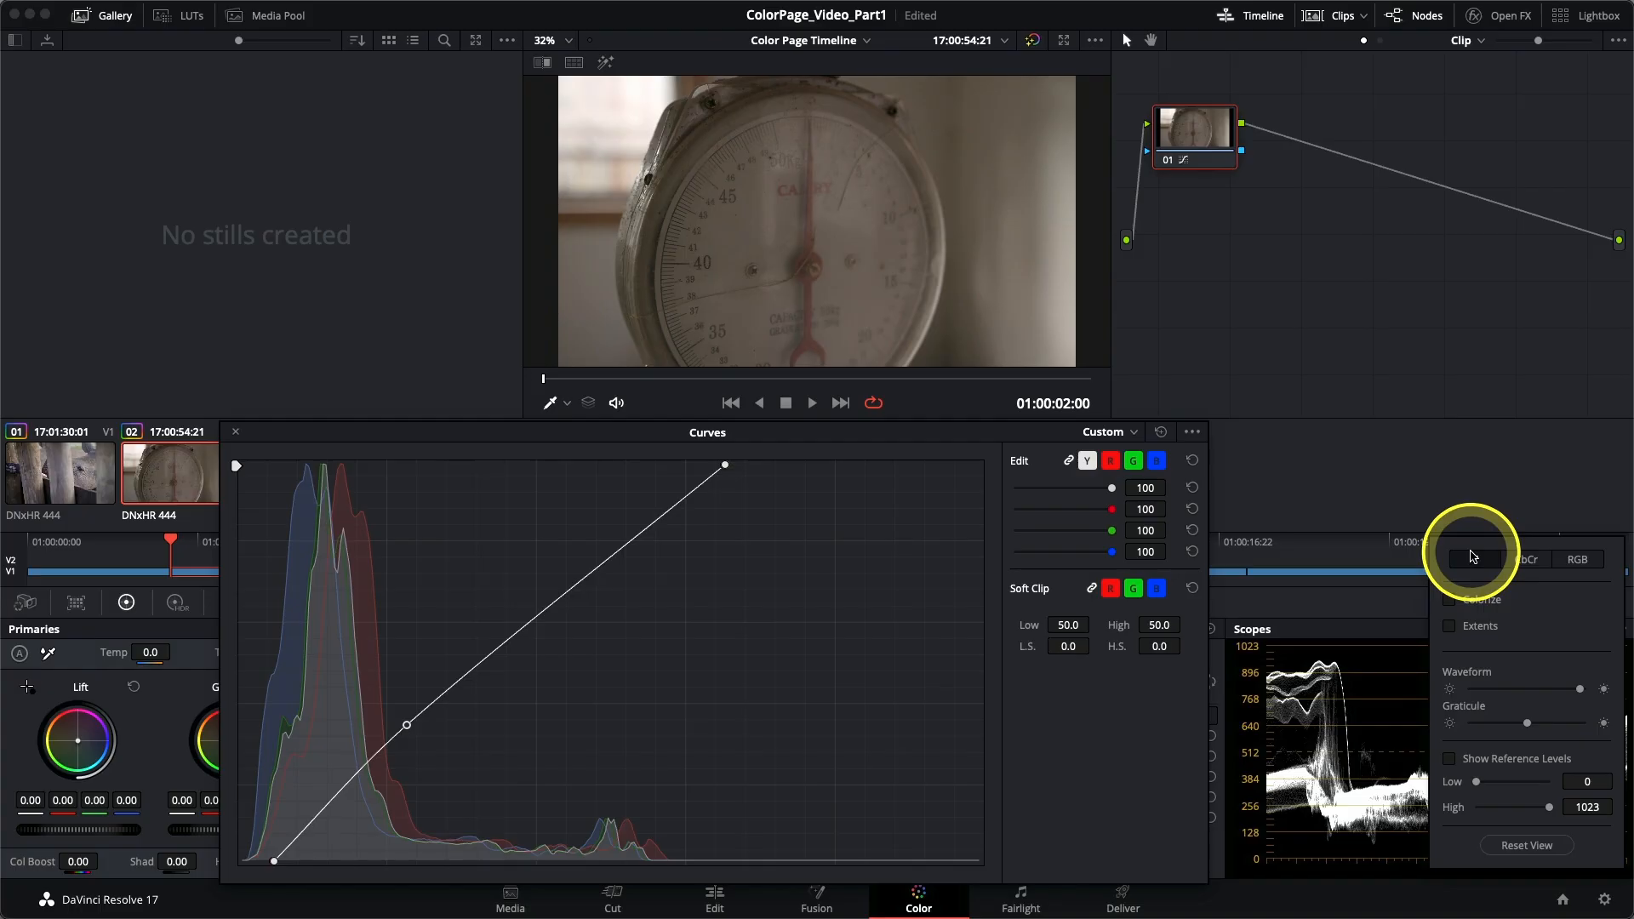
{"action": "left_click", "coordinate": [1474, 563]}
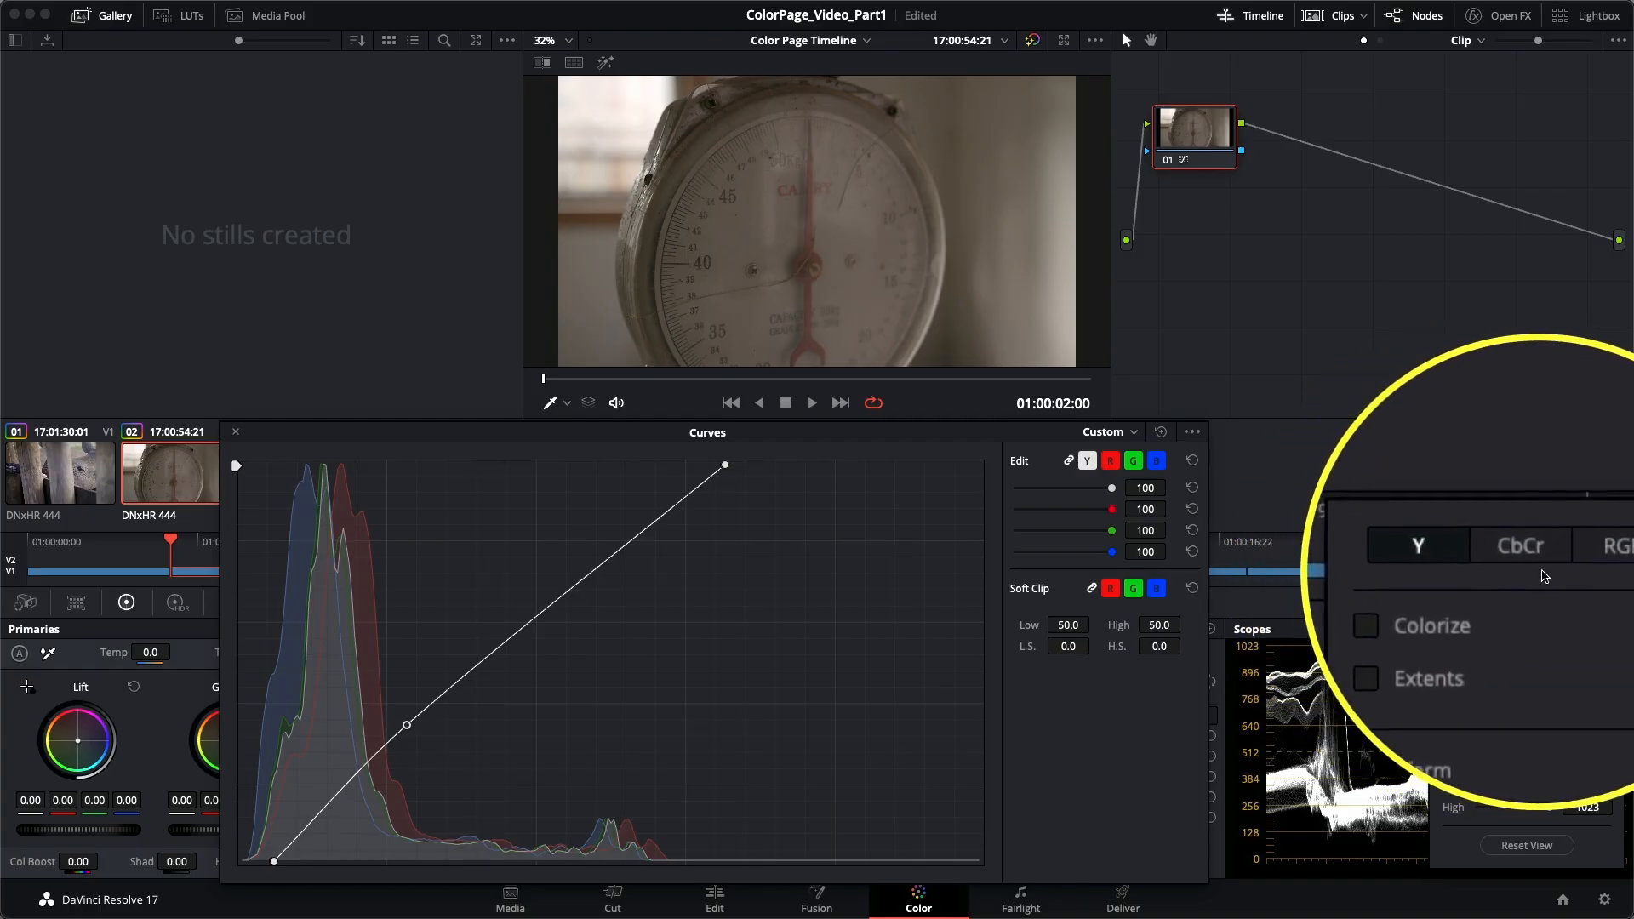
{"action": "left_click", "coordinate": [1570, 557]}
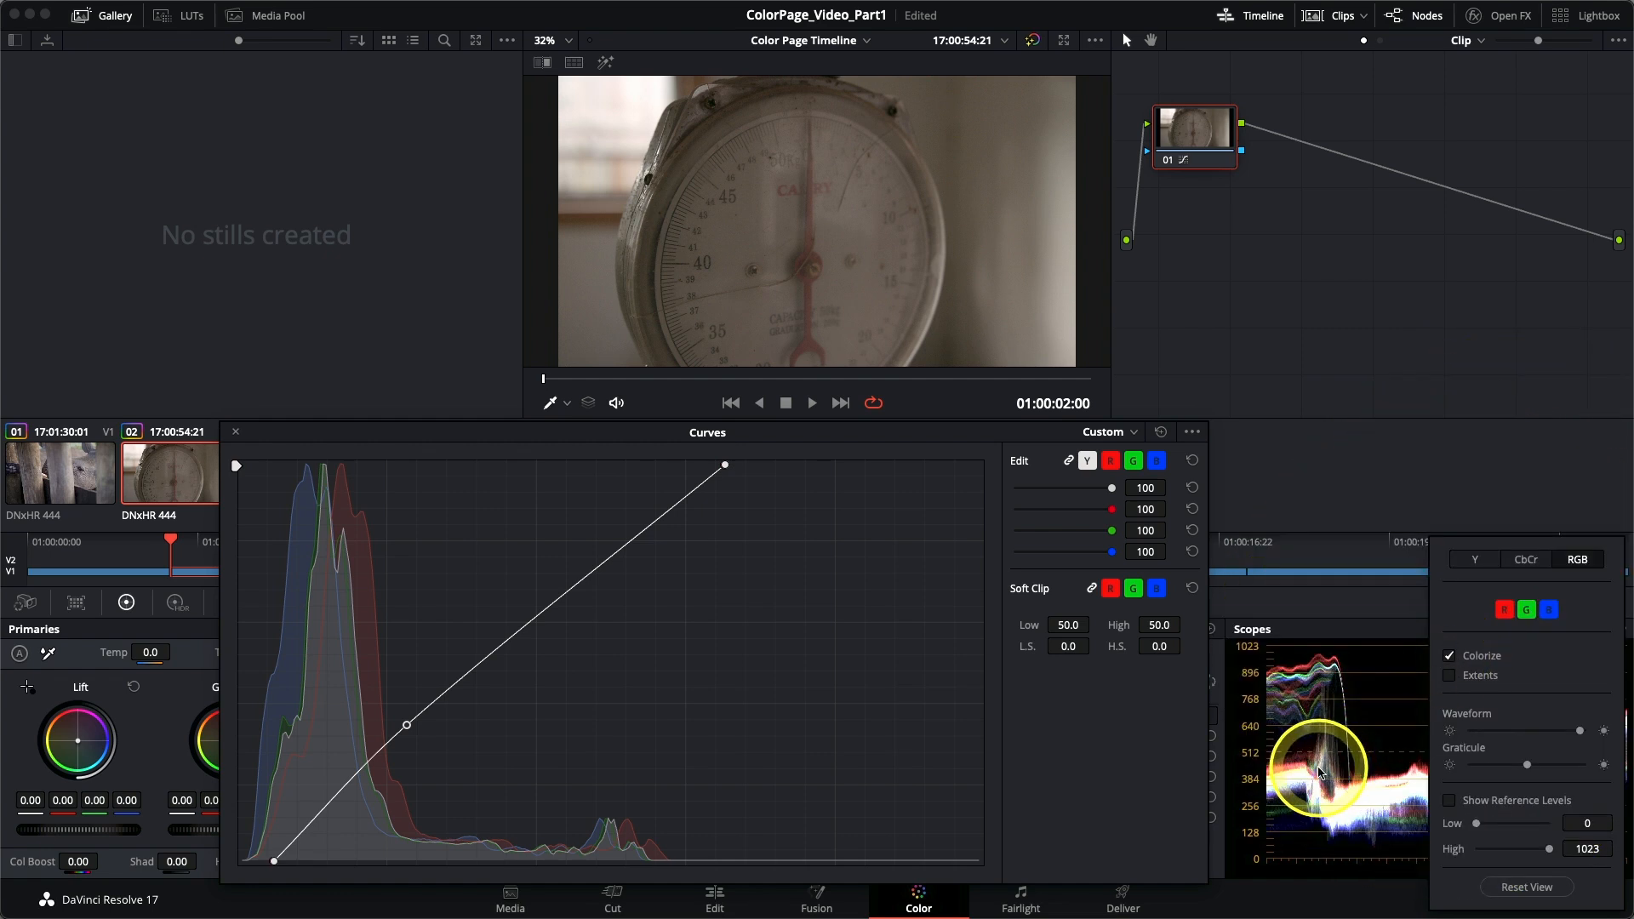
{"action": "left_click", "coordinate": [1392, 602]}
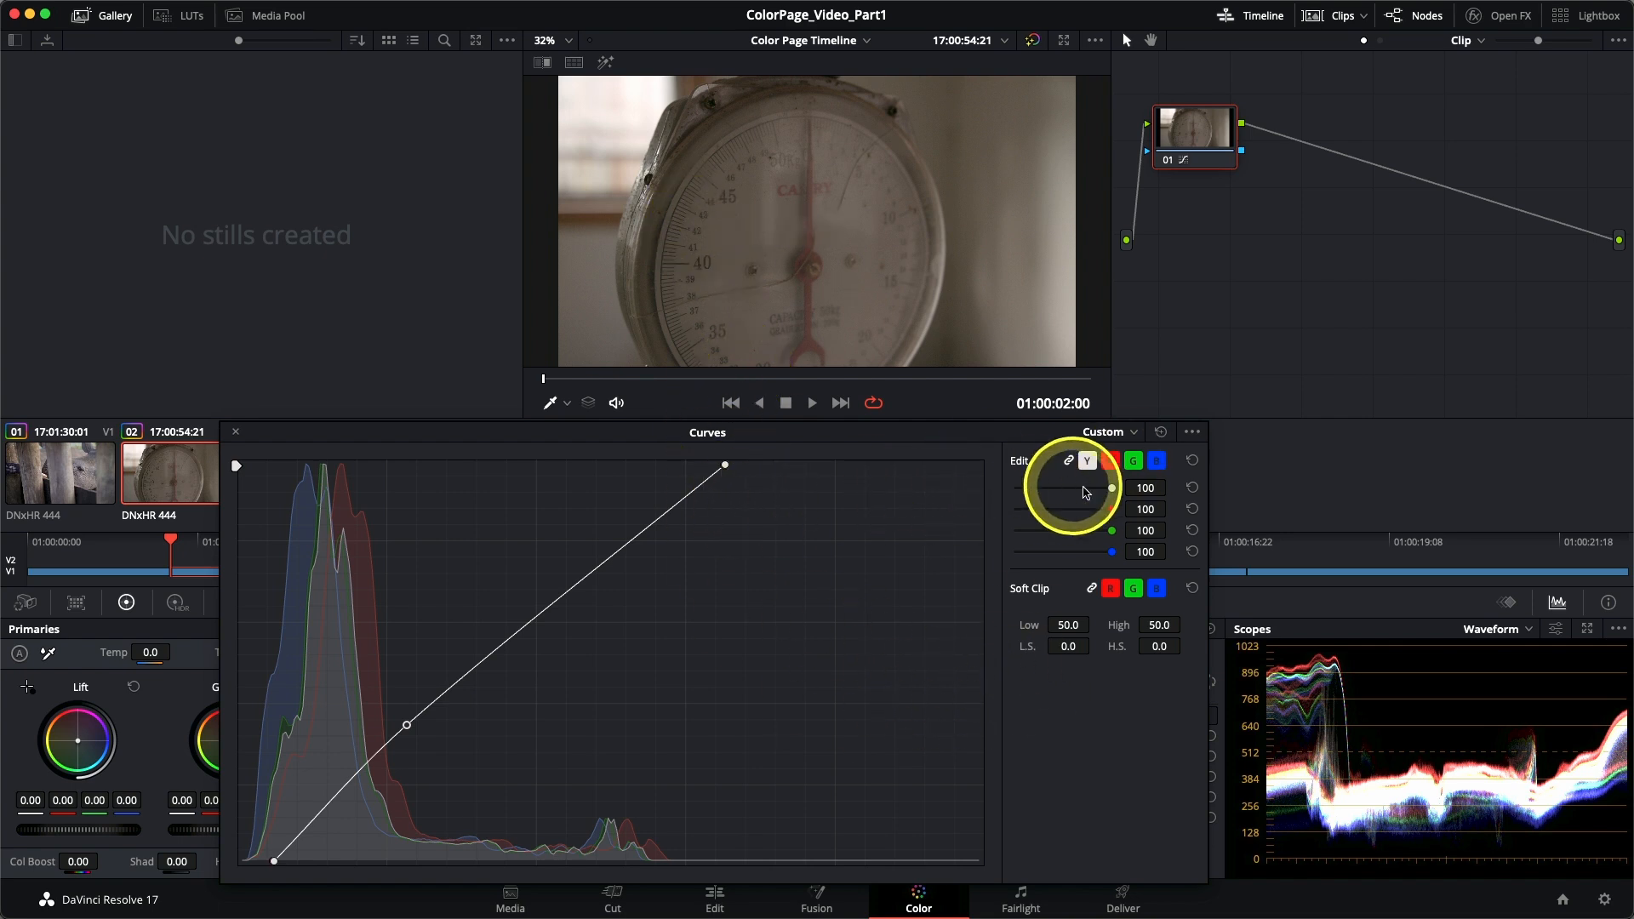
Isolate the red curve and lower its midtone control point slightly to reduce the red cast.
{"action": "left_click", "coordinate": [1111, 463]}
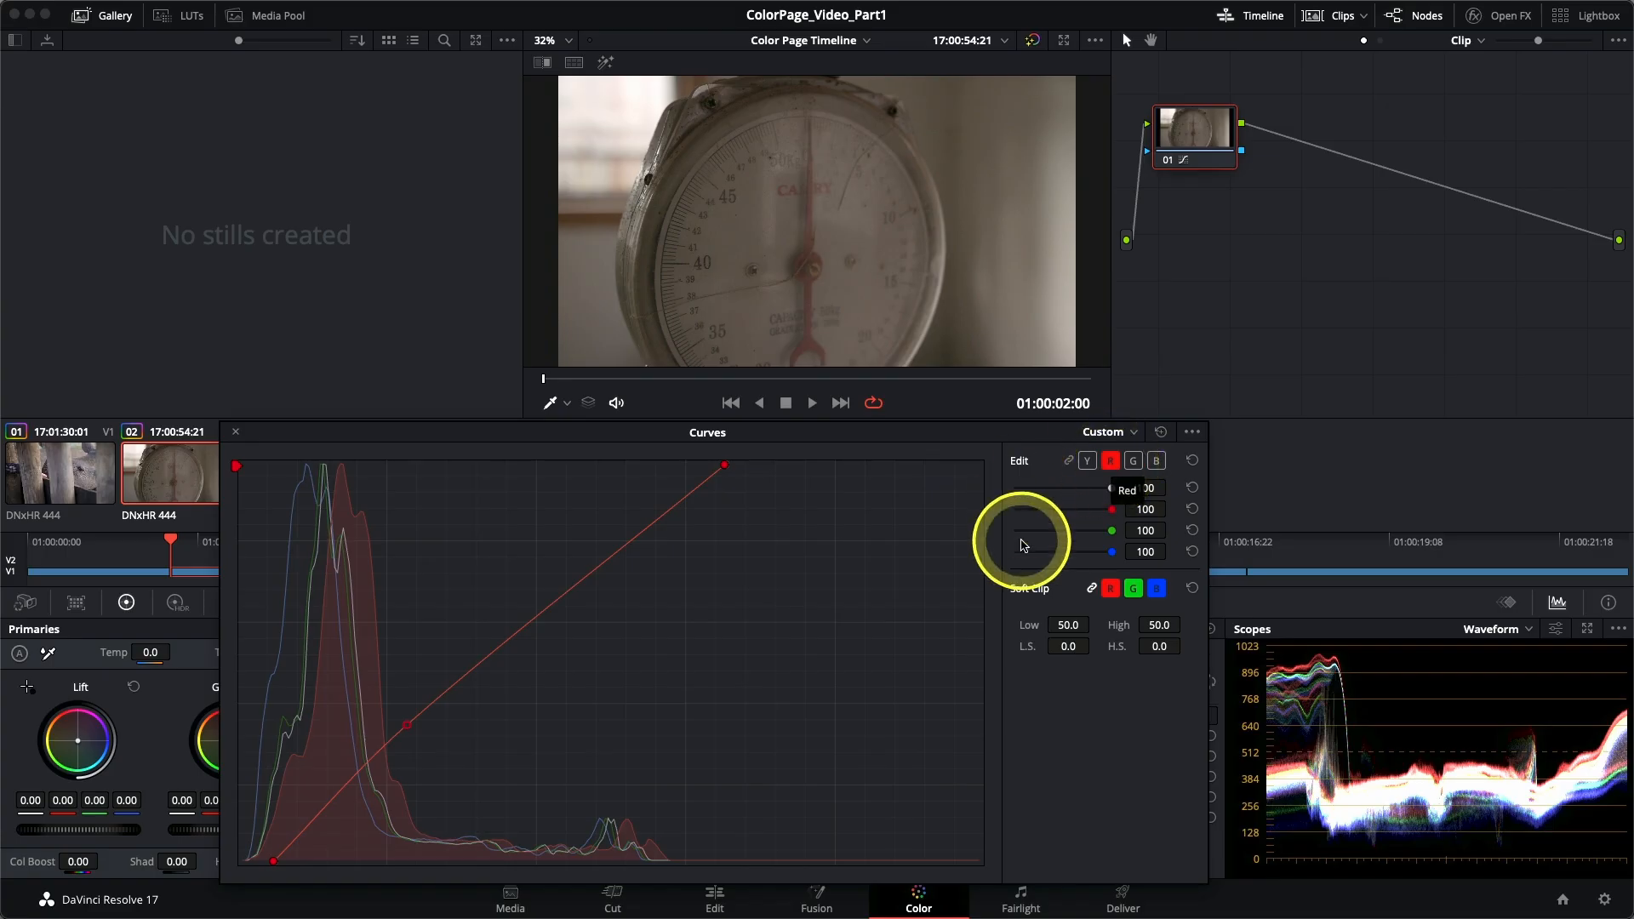
{"action": "left_click", "coordinate": [409, 730]}
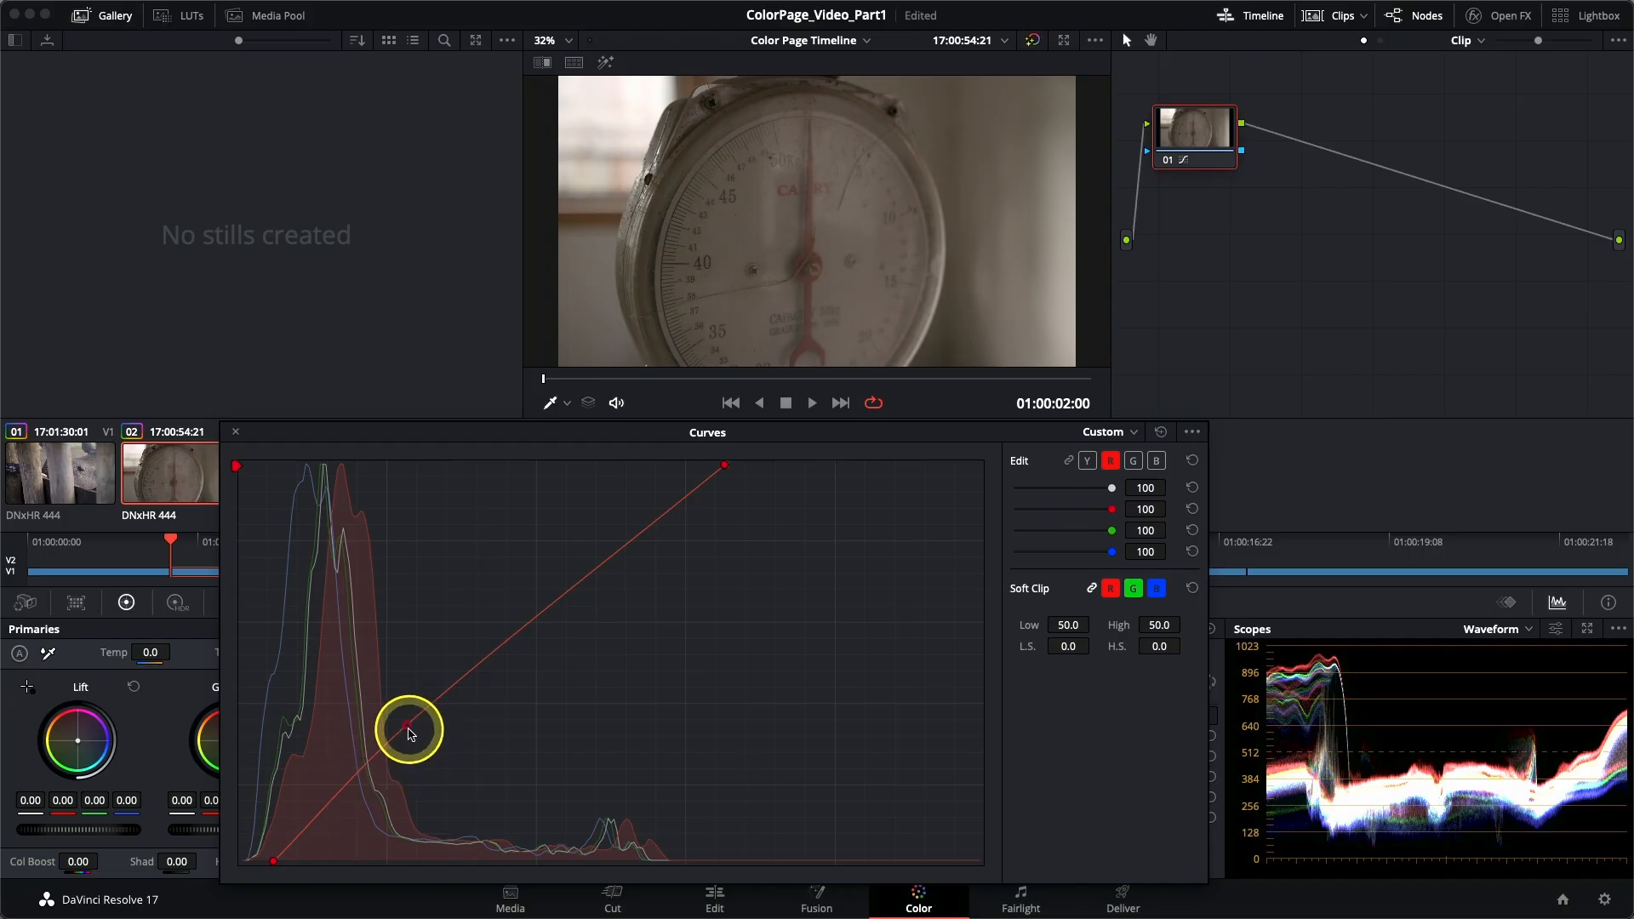
{"action": "left_click_drag", "start_coordinate": [409, 729], "coordinate": [410, 731]}
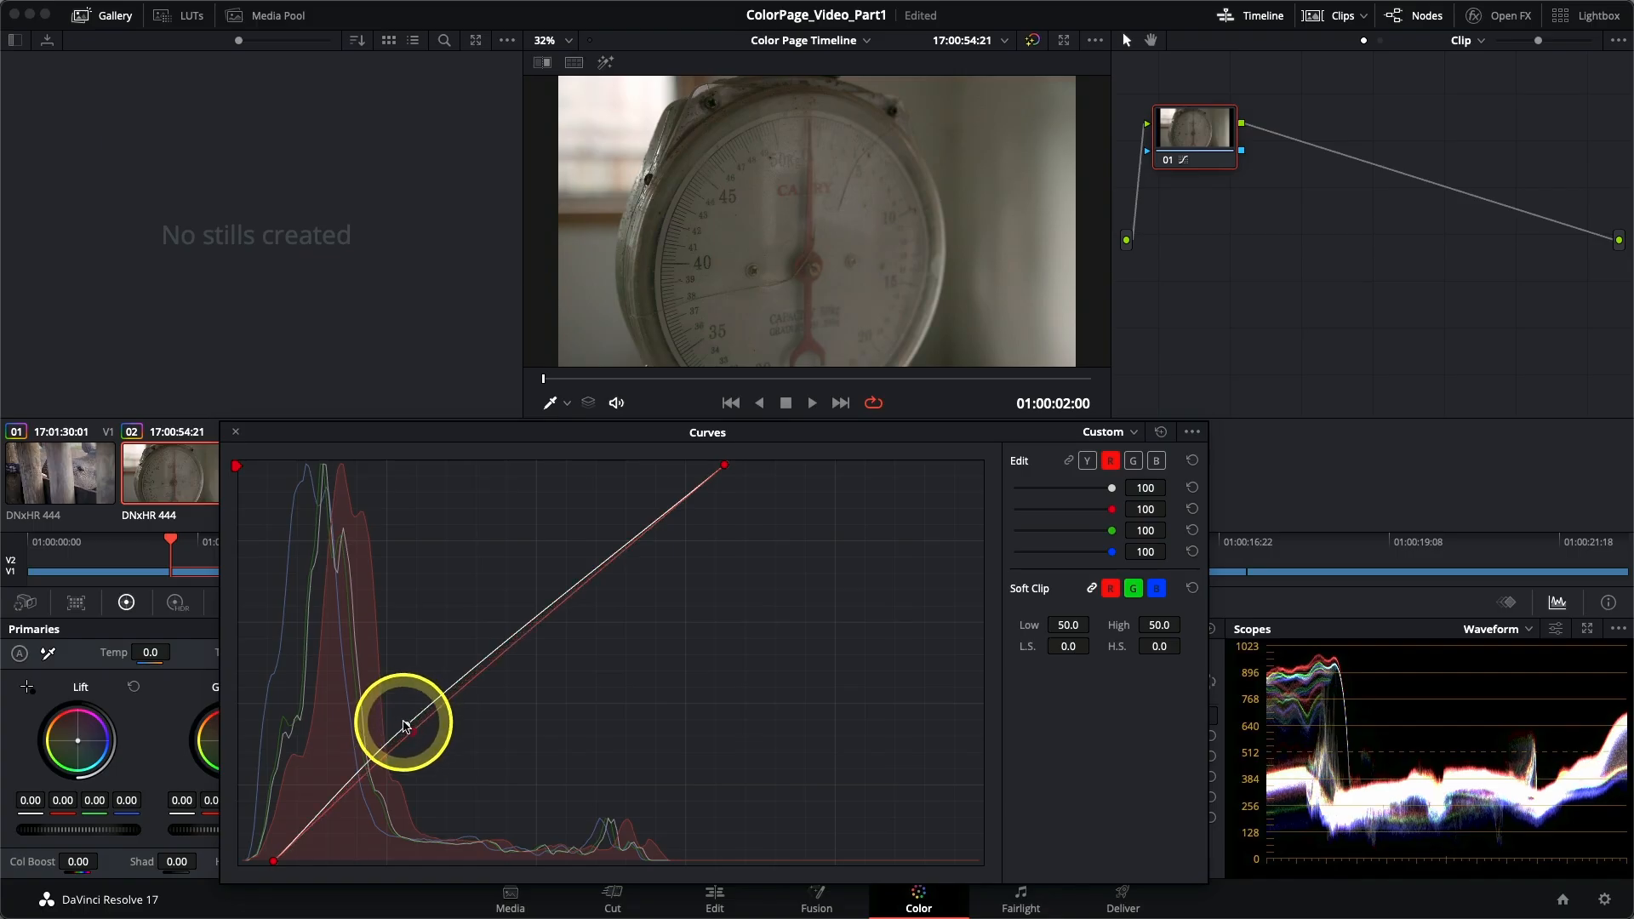
Fine-tune the individual curves by keeping the red midtone point slightly below the luma curve and raising a blue midtone point slightly above it.
{"action": "left_click_drag", "start_coordinate": [413, 735], "coordinate": [410, 735]}
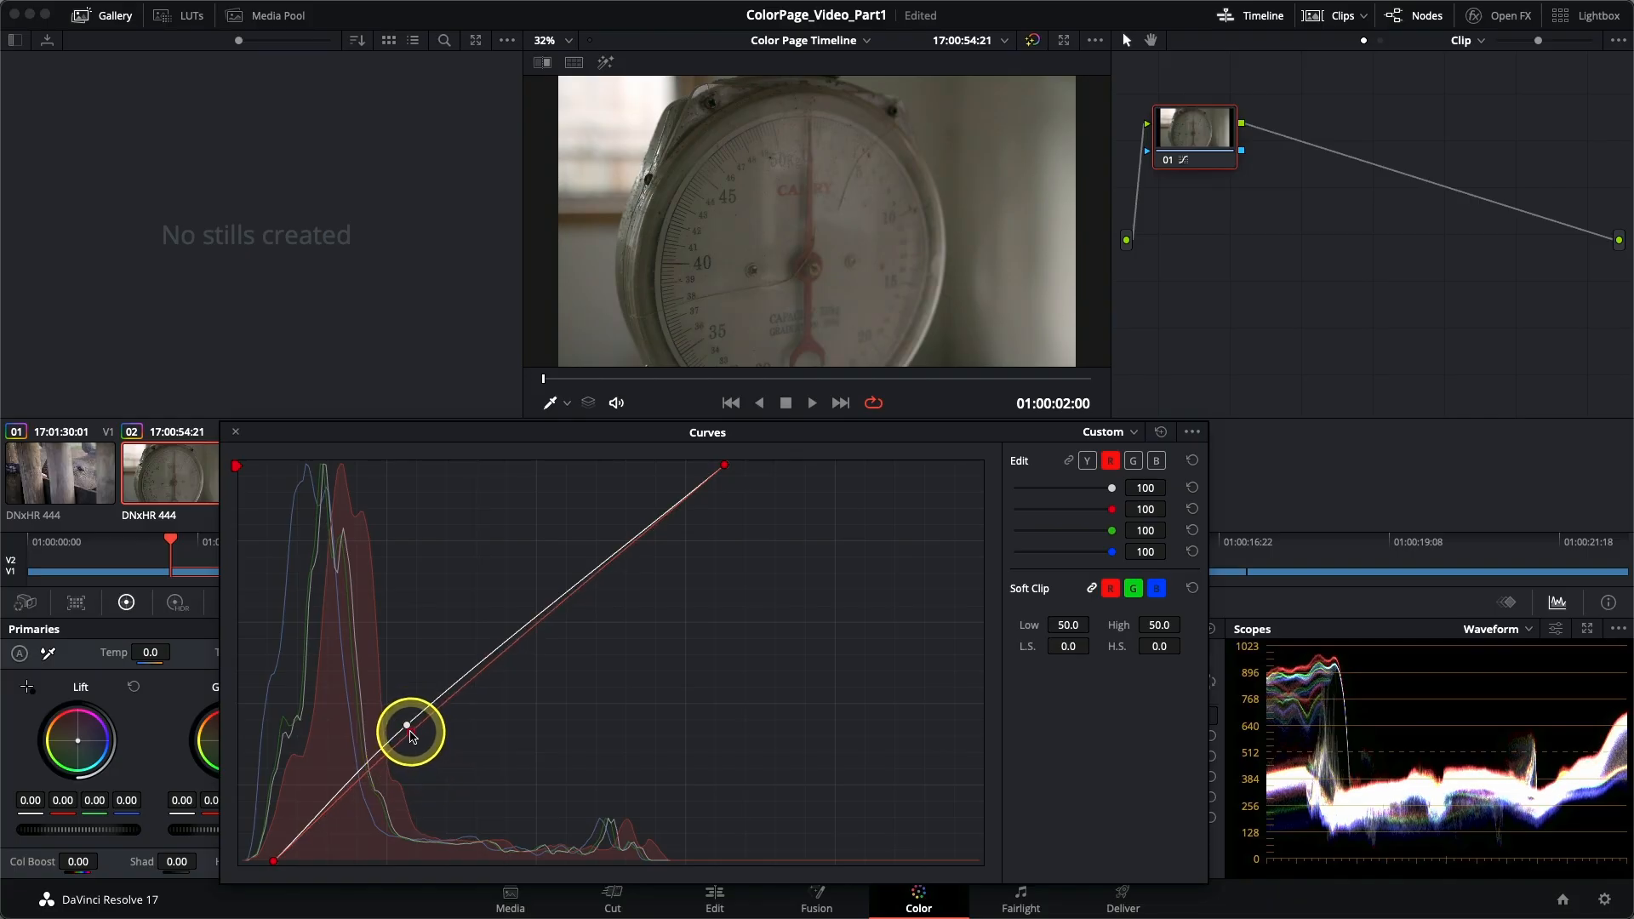
{"action": "left_click_drag", "start_coordinate": [412, 737], "coordinate": [411, 735]}
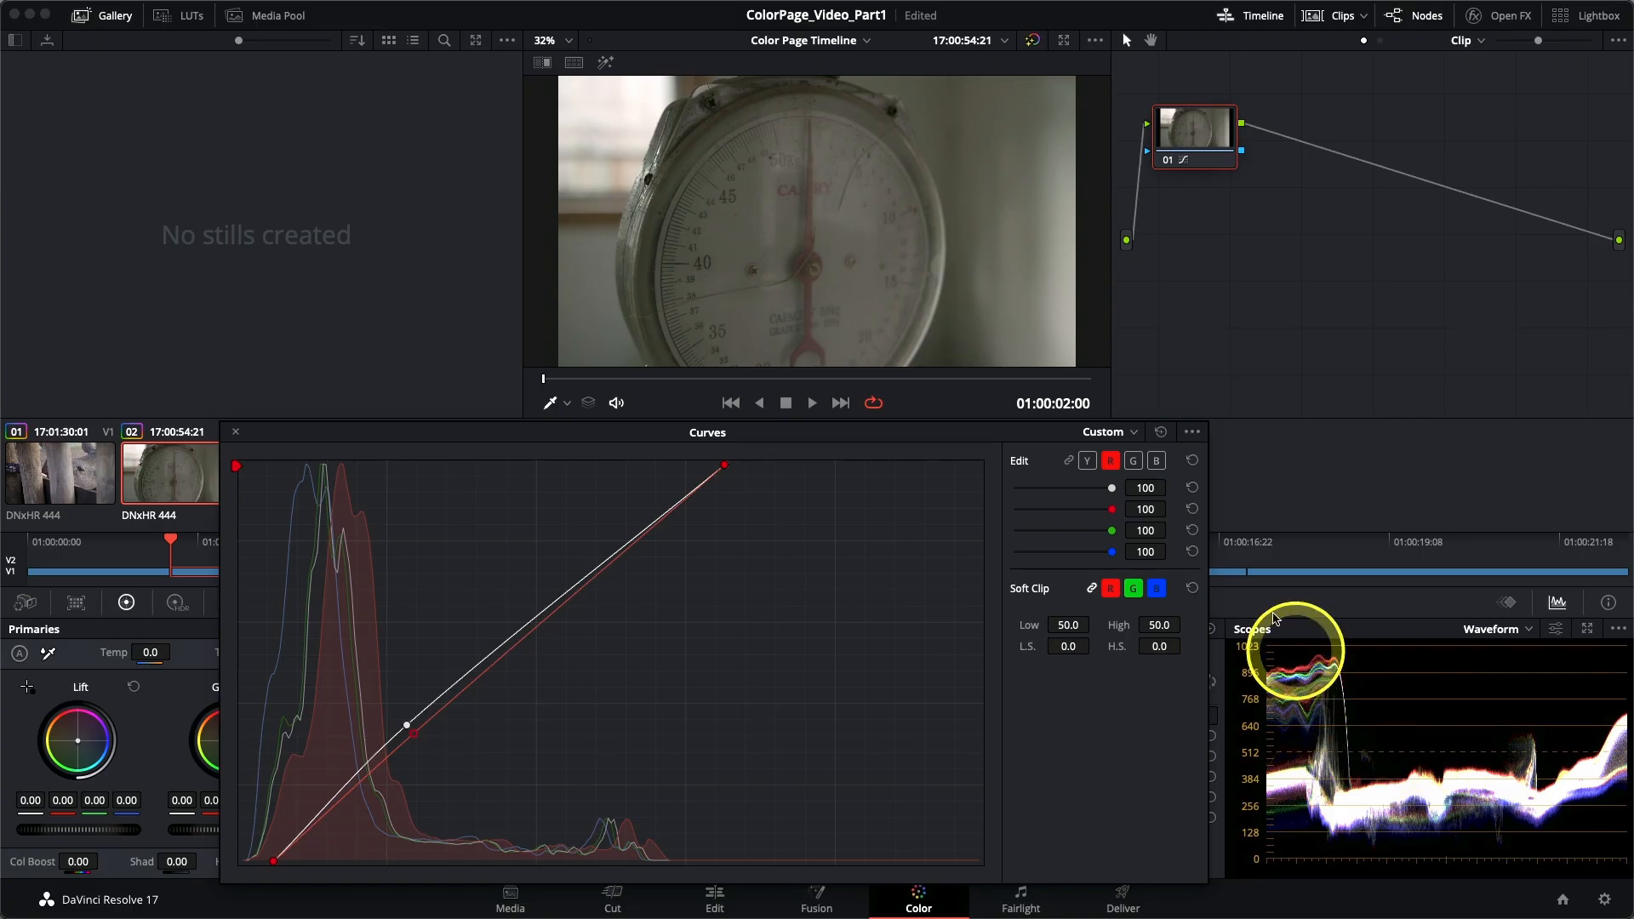
{"action": "left_click", "coordinate": [407, 728]}
{"action": "left_click_drag", "start_coordinate": [407, 729], "coordinate": [404, 727]}
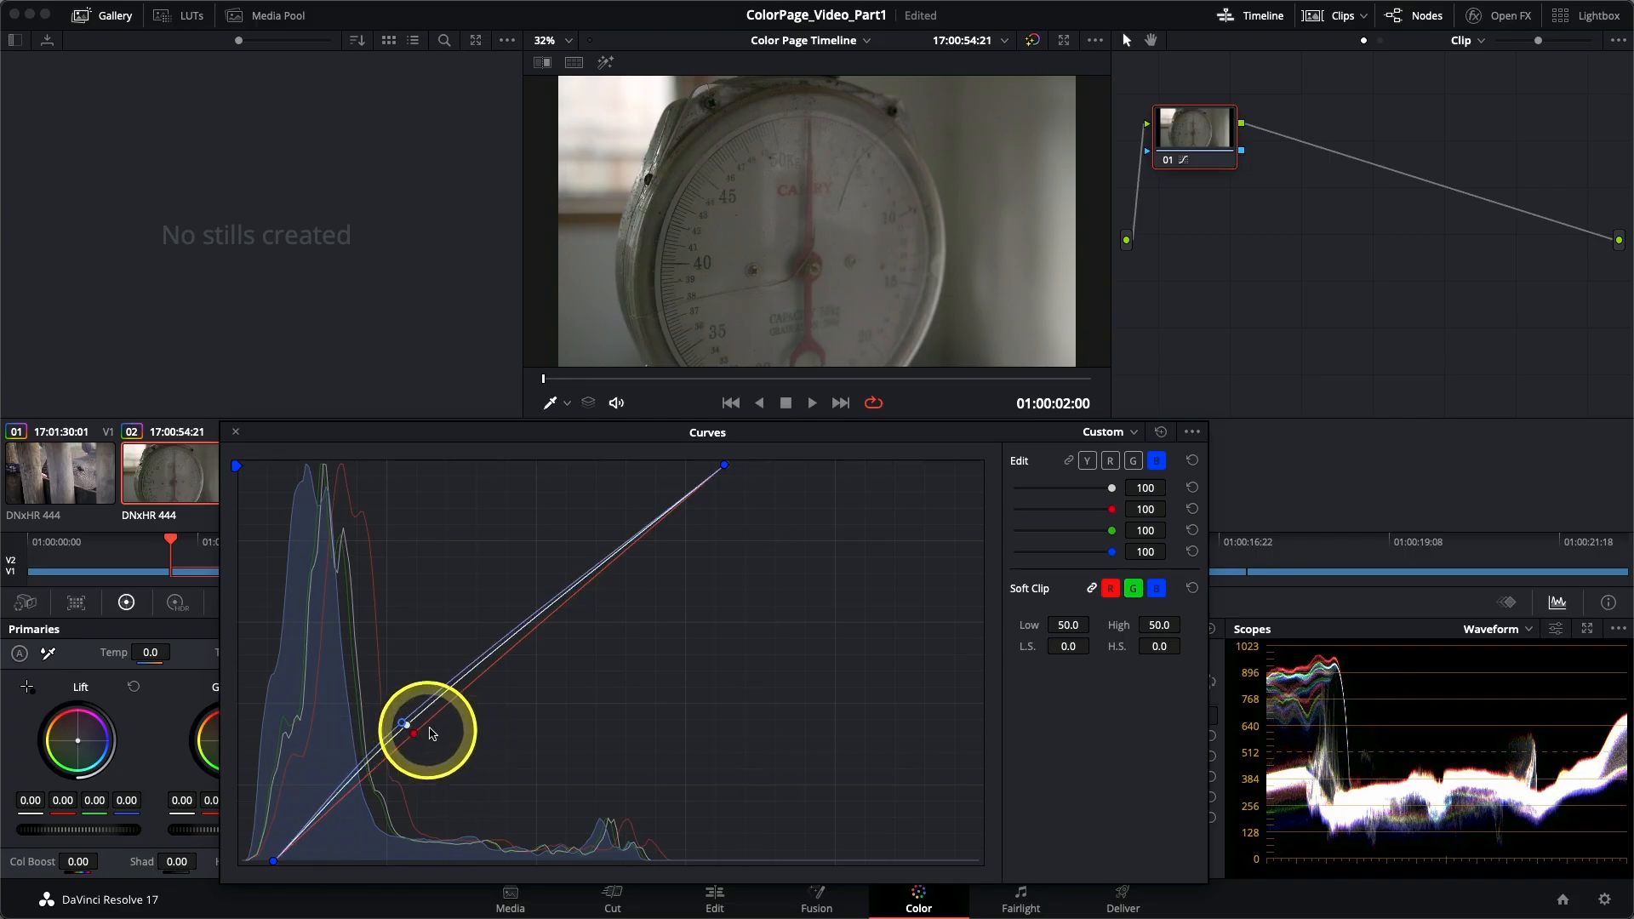
{"action": "left_click_drag", "start_coordinate": [417, 737], "coordinate": [423, 726]}
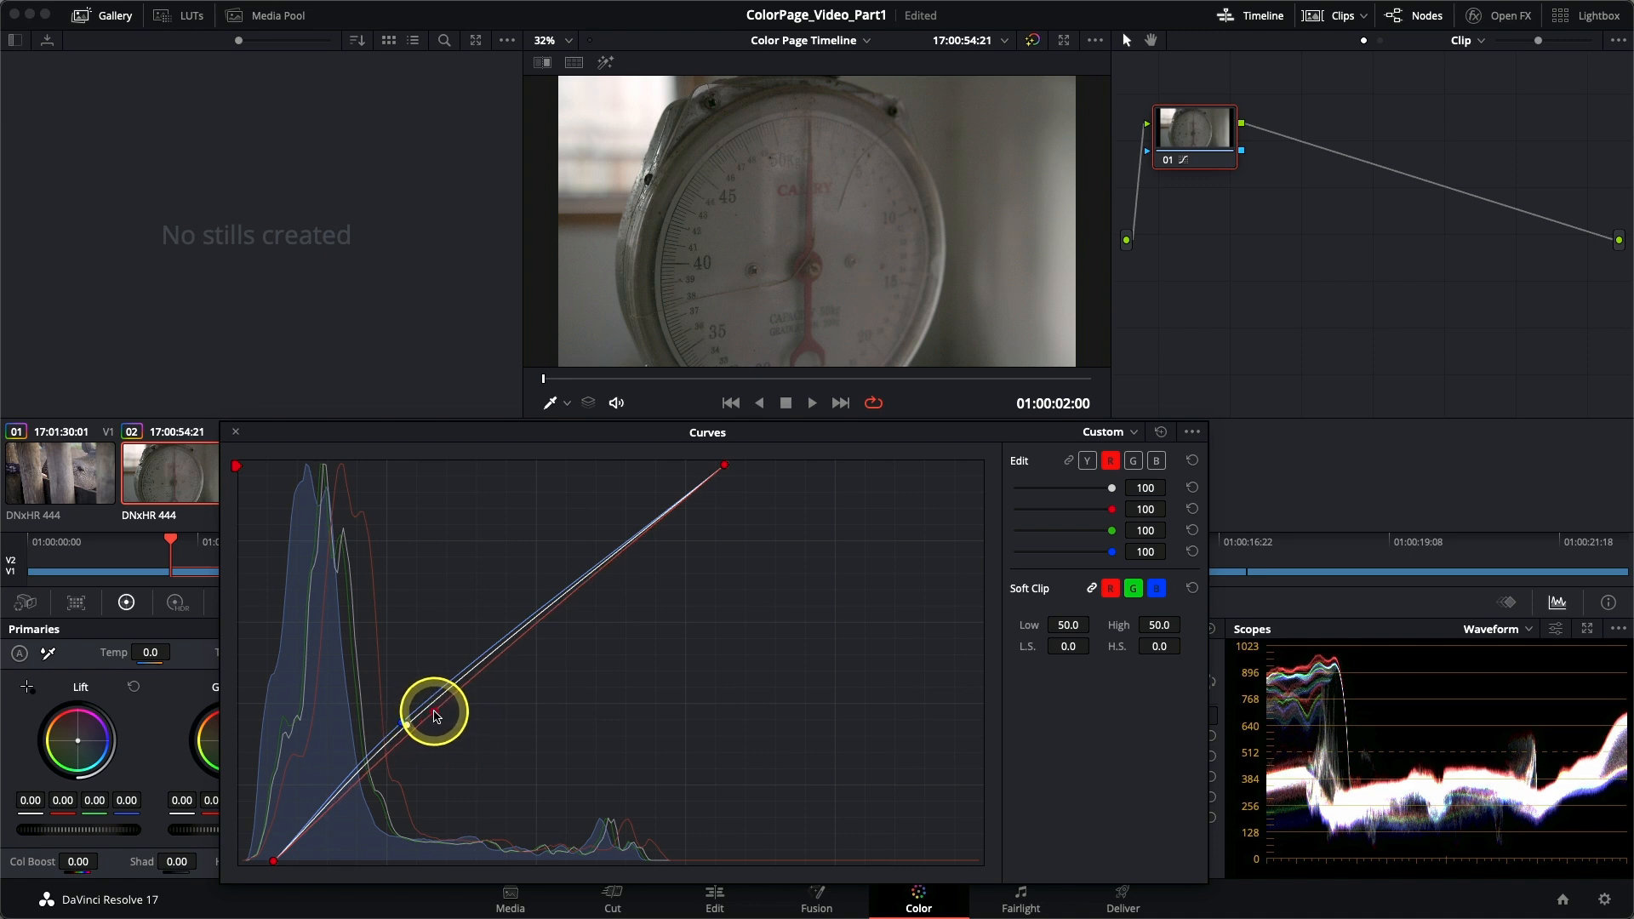
{"action": "left_click", "coordinate": [435, 712]}
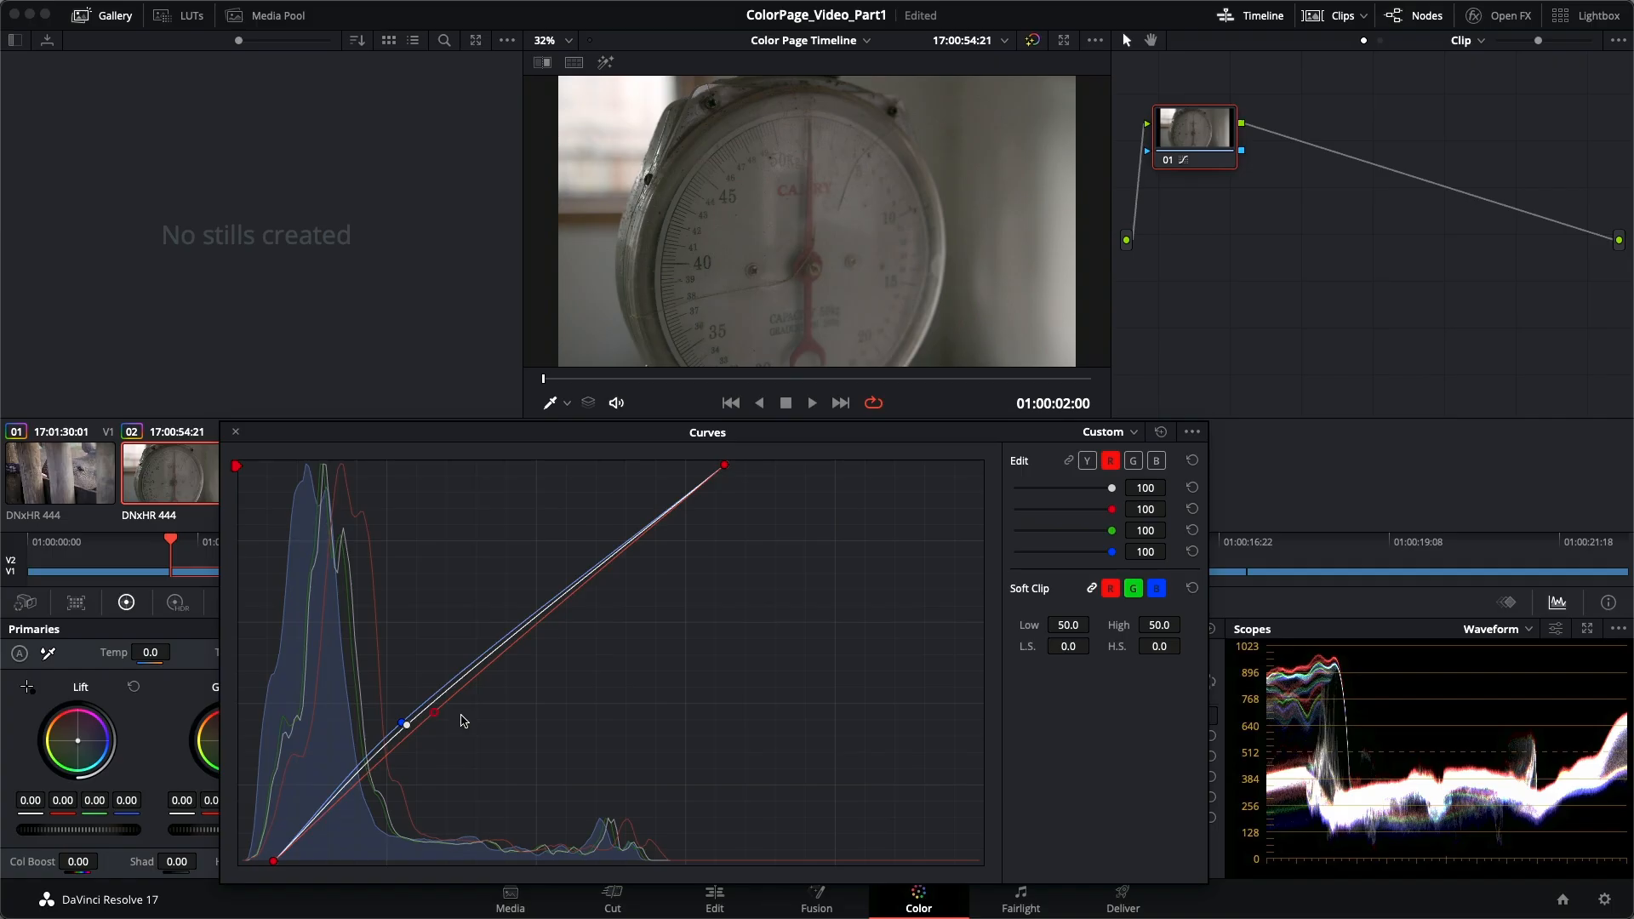
Toggle node 01 off and on repeatedly to compare the balanced image with the original, leaving it enabled.
{"action": "key", "text": "super+d"}
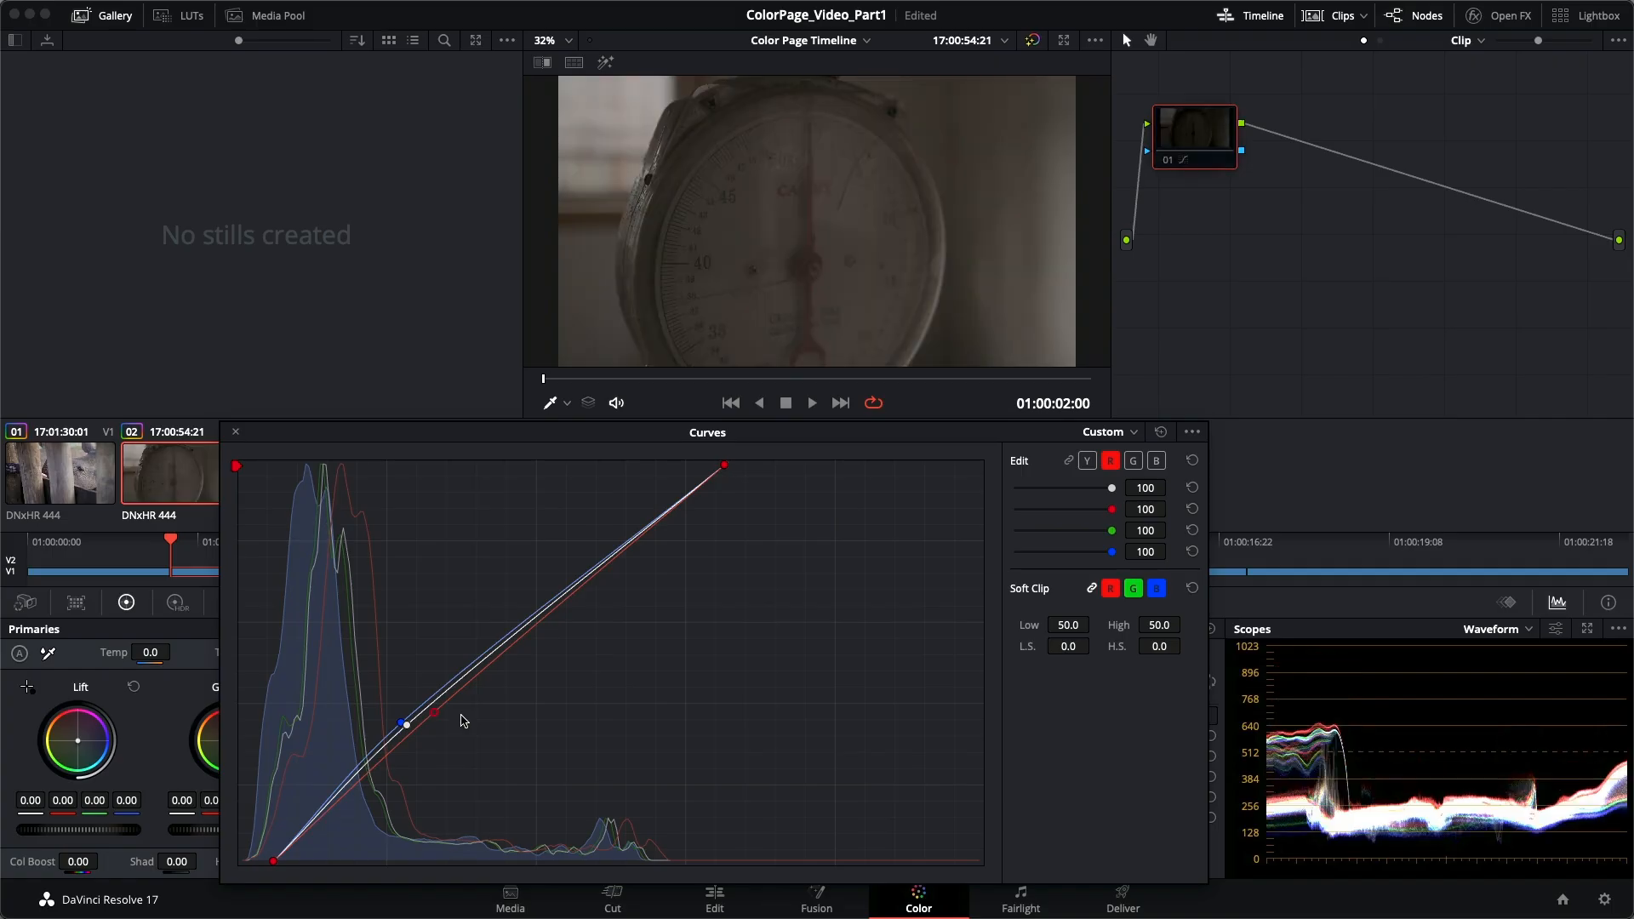
{"action": "key", "text": "super+d"}
{"action": "key", "text": "super+d"}
{"action": "key", "text": "super+d"}
{"action": "key", "text": "super+d"}
{"action": "key", "text": "super+d"}
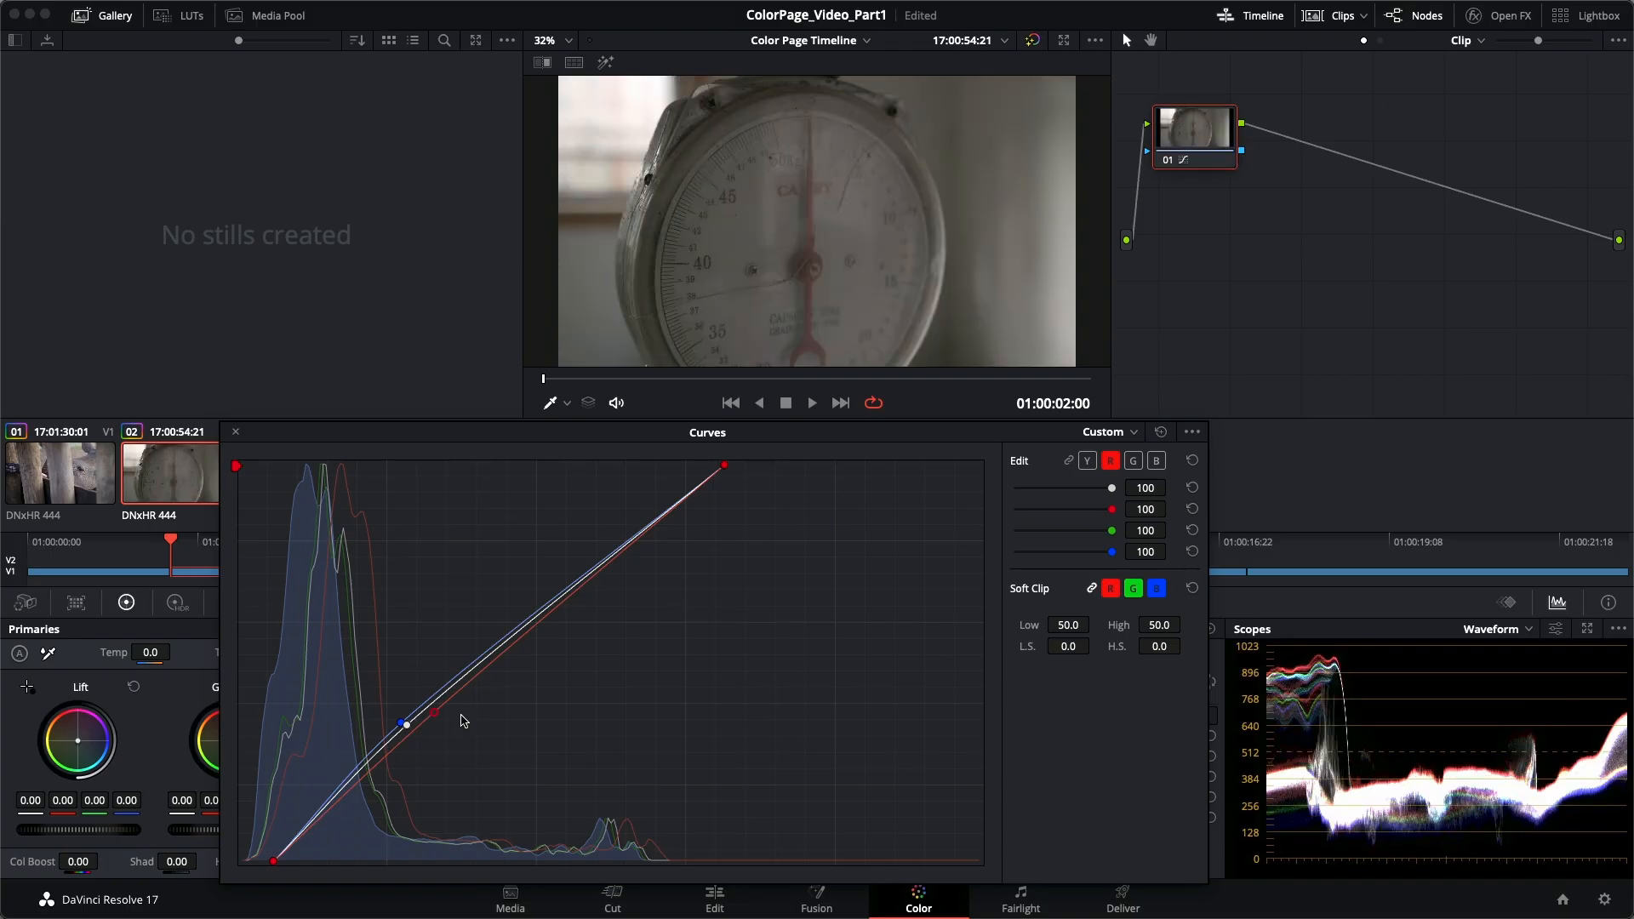
{"action": "key", "text": "super+d"}
{"action": "key", "text": "super+d"}
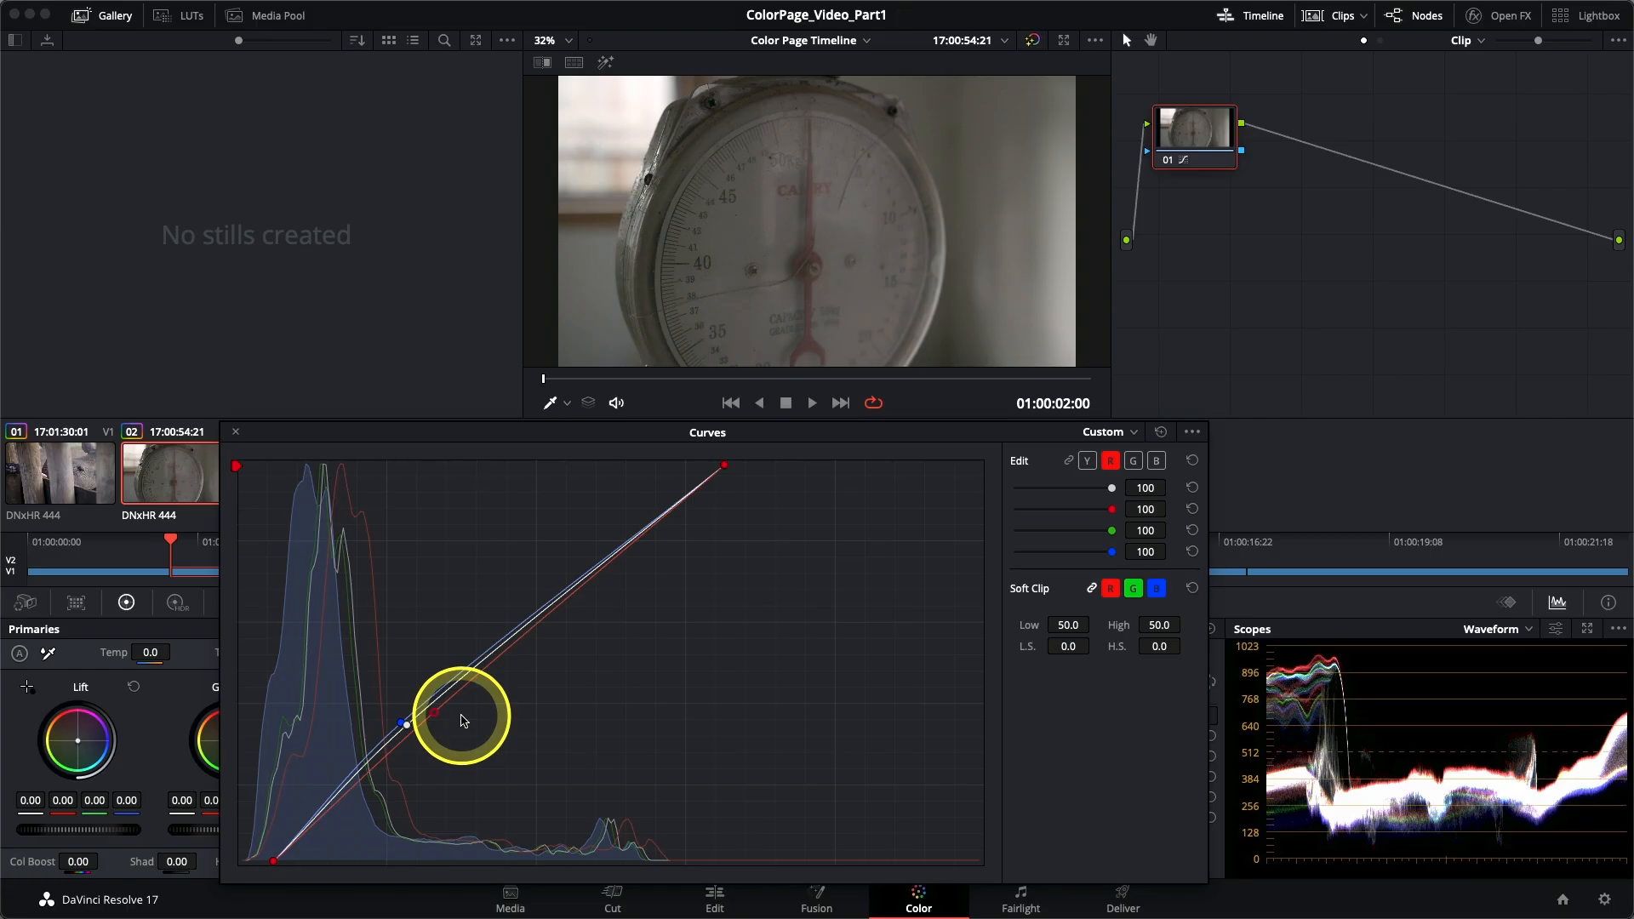
{"action": "key", "text": "super+d"}
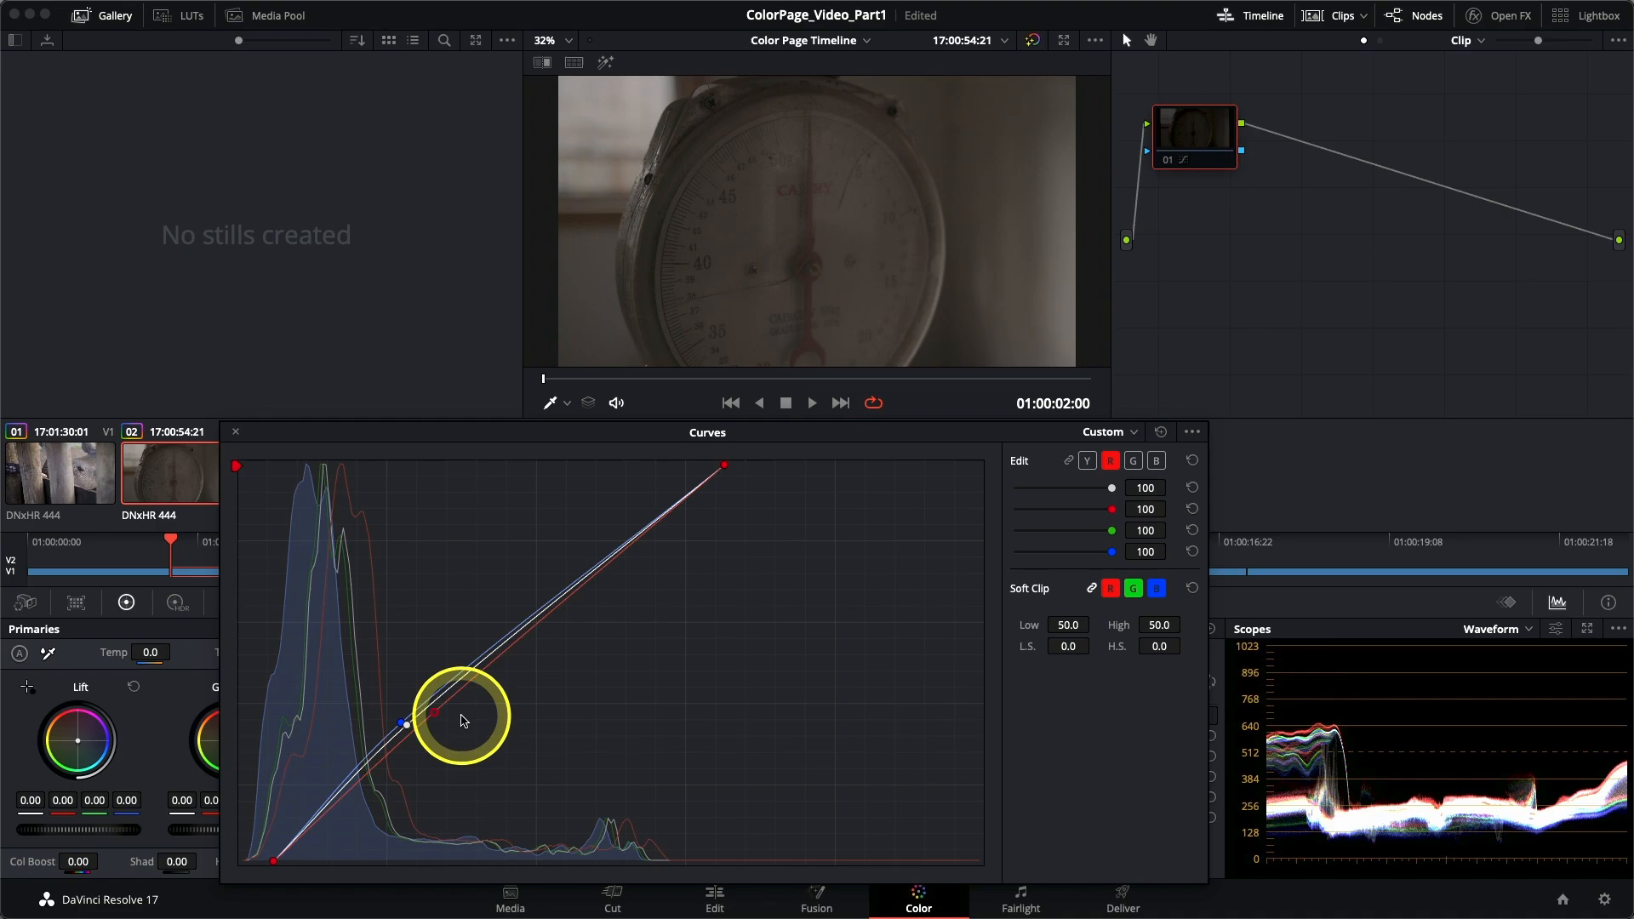
{"action": "key", "text": "super+d"}
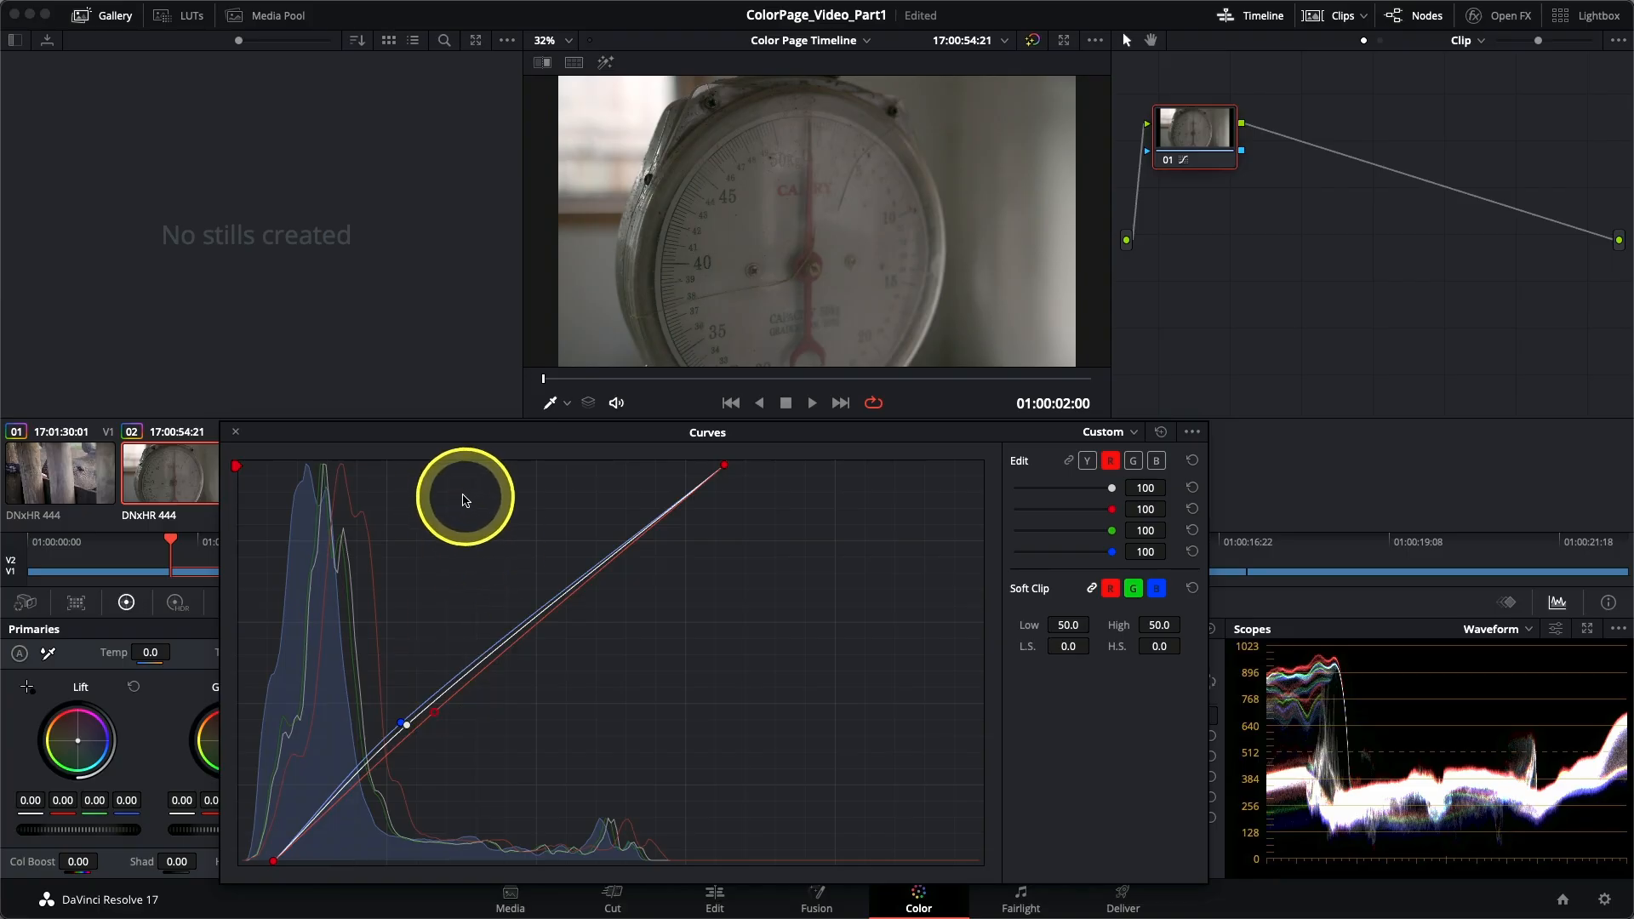
Close the enlarged Curves editor, add a serial node after node 01 and label it Contrast.
{"action": "left_click", "coordinate": [235, 434]}
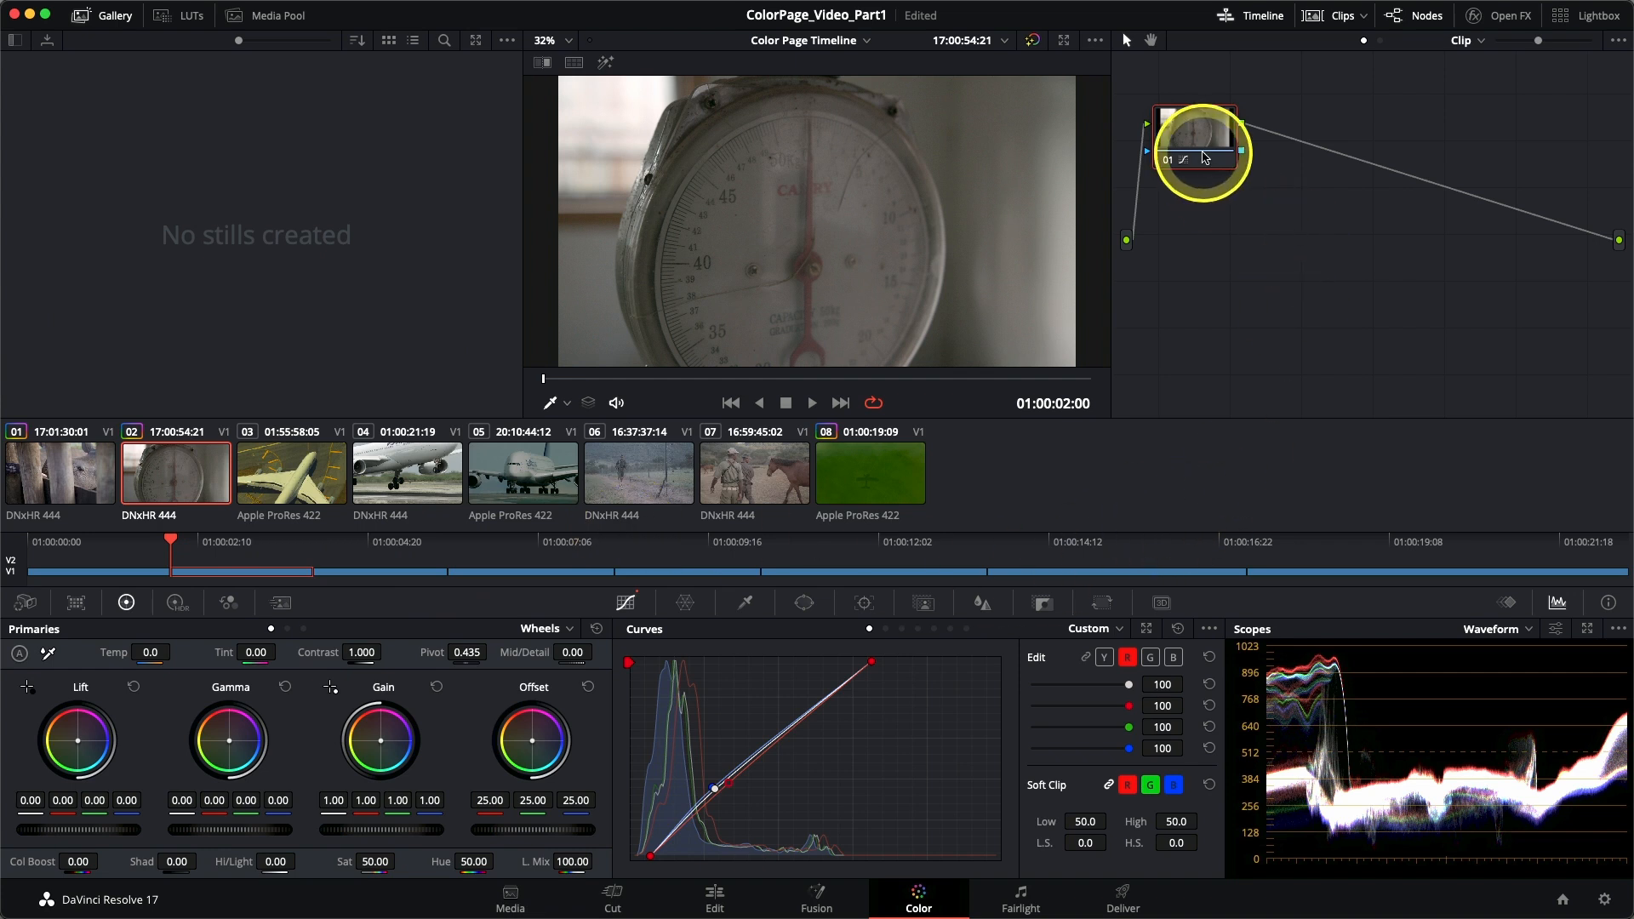
{"action": "left_click_drag", "start_coordinate": [1196, 128], "coordinate": [1209, 217]}
{"action": "right_click", "coordinate": [1209, 218]}
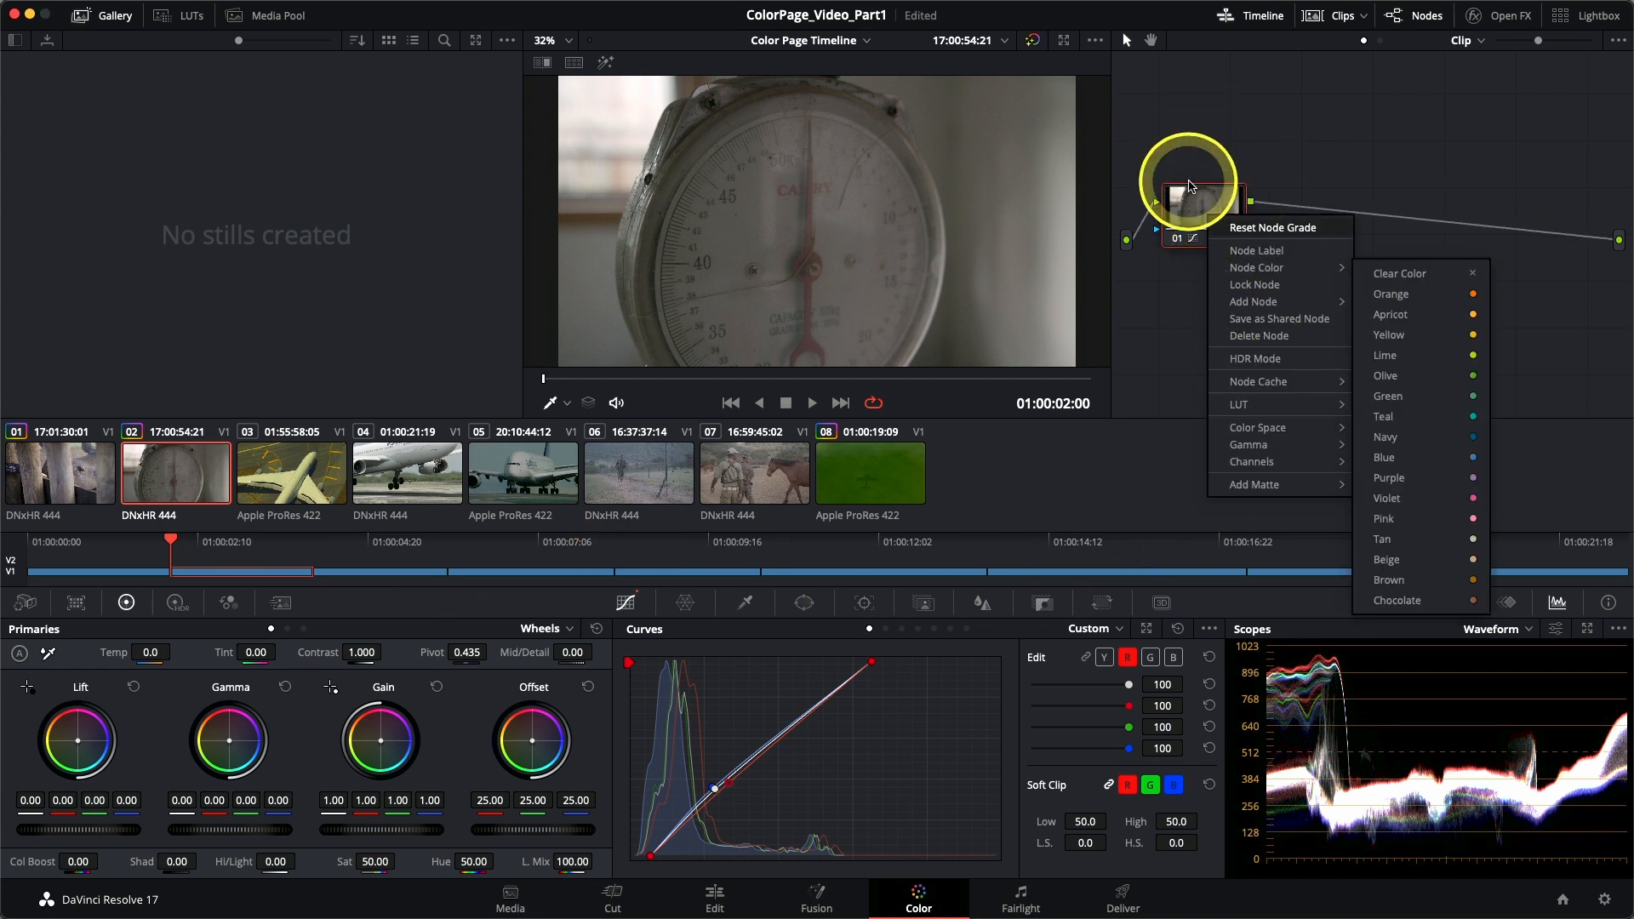
{"action": "mouse_move", "coordinate": [1300, 310]}
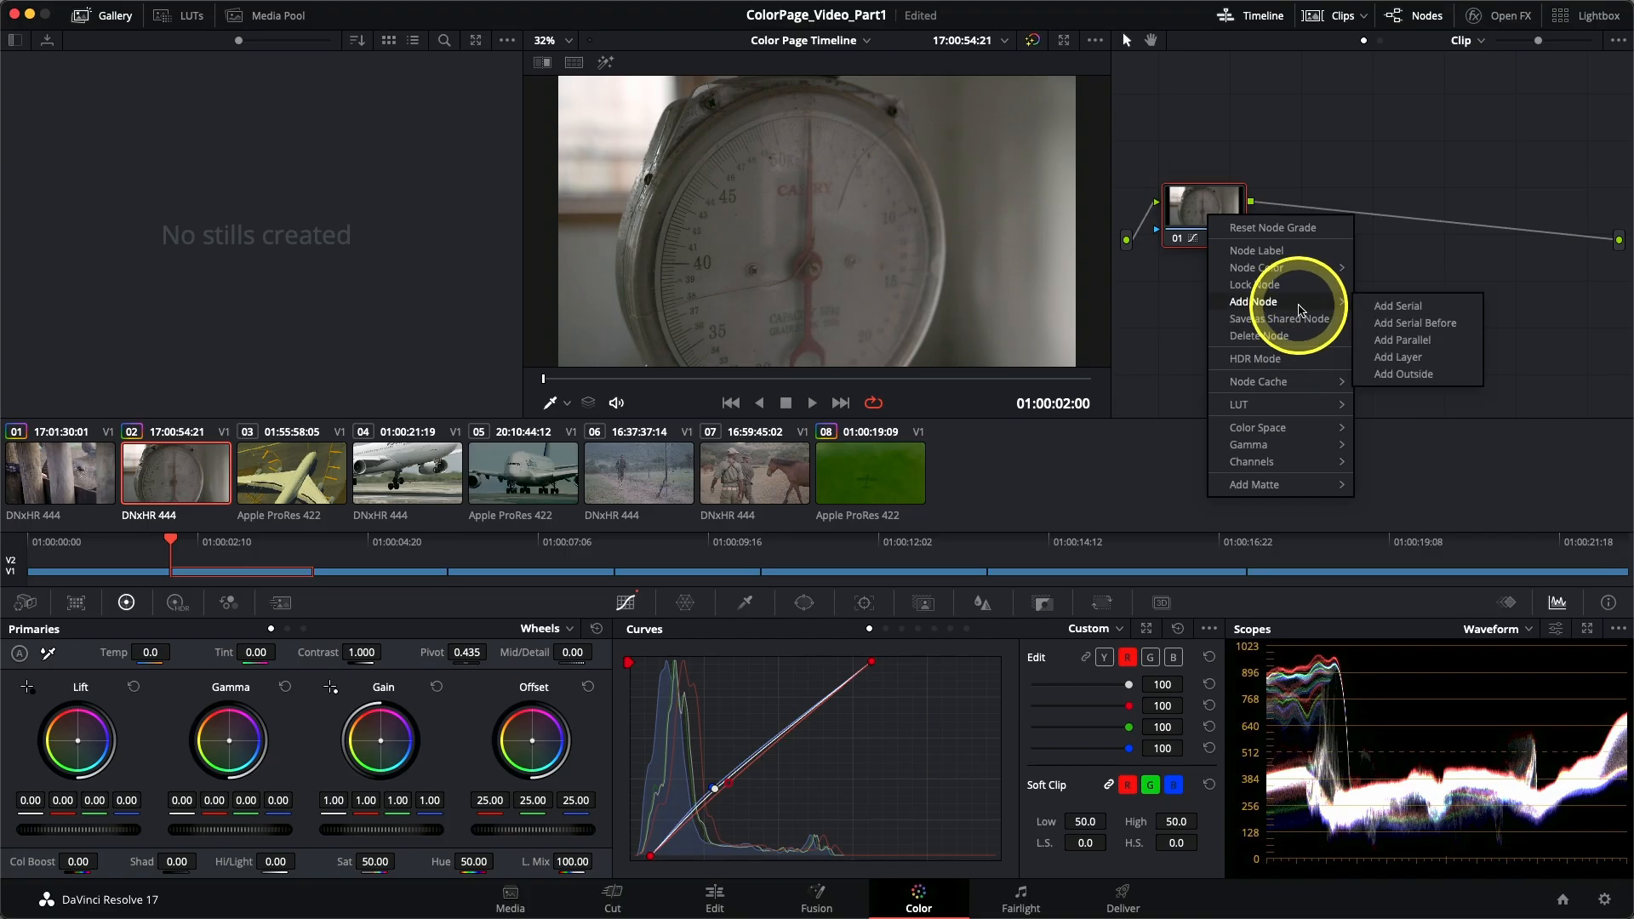
{"action": "left_click", "coordinate": [1379, 311]}
{"action": "left_click_drag", "start_coordinate": [1314, 219], "coordinate": [1353, 222]}
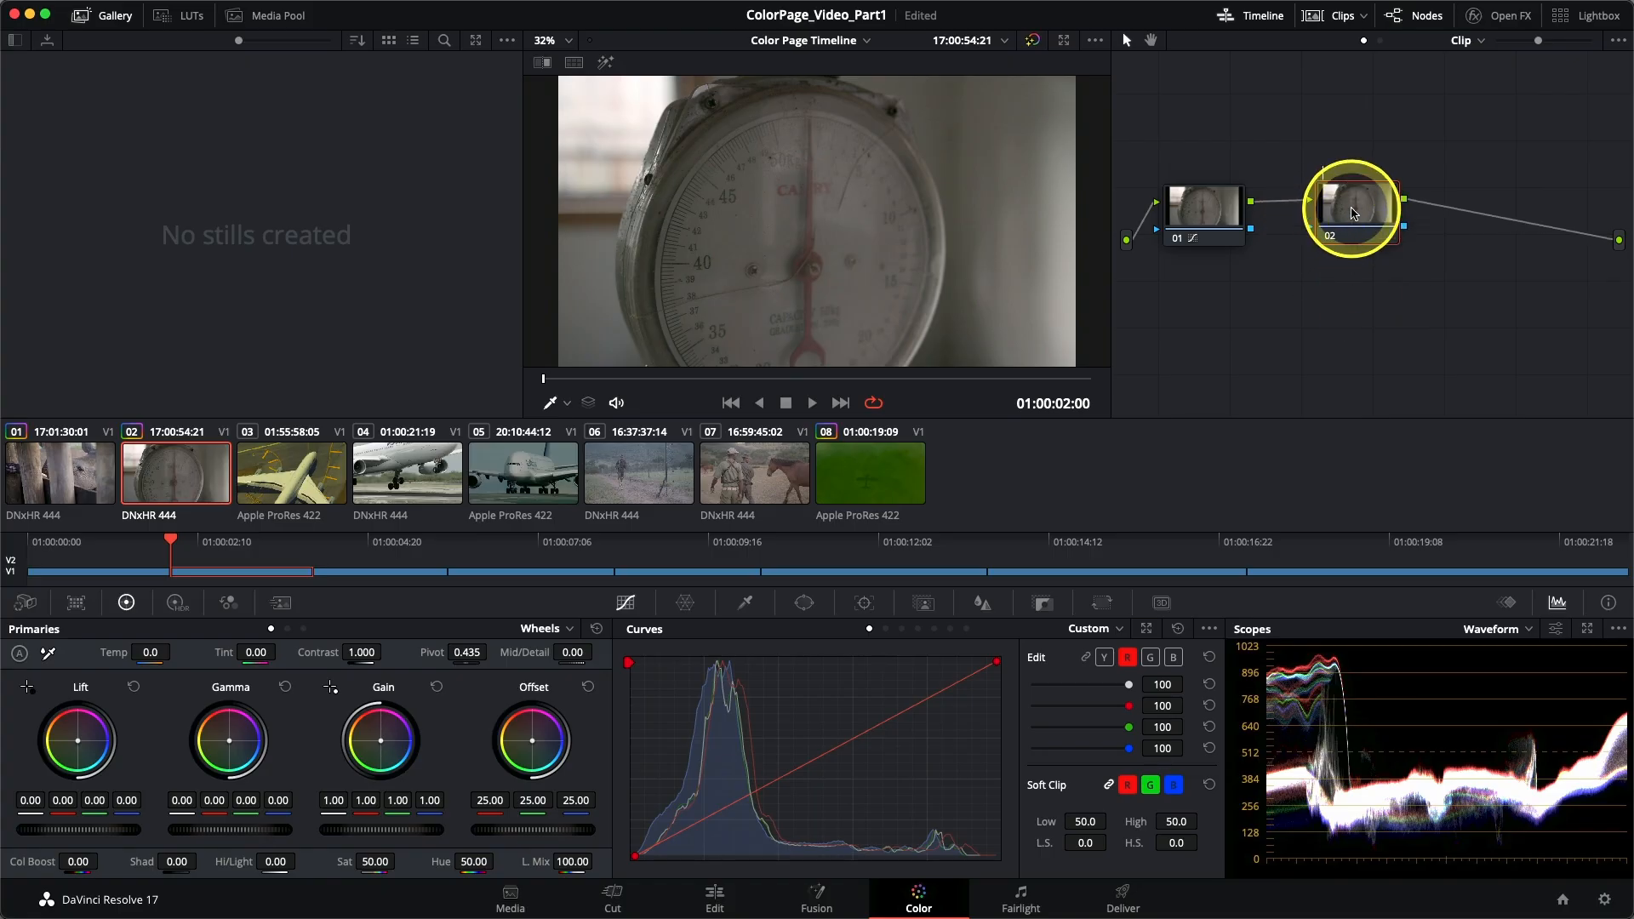
{"action": "type", "text": "trast"}
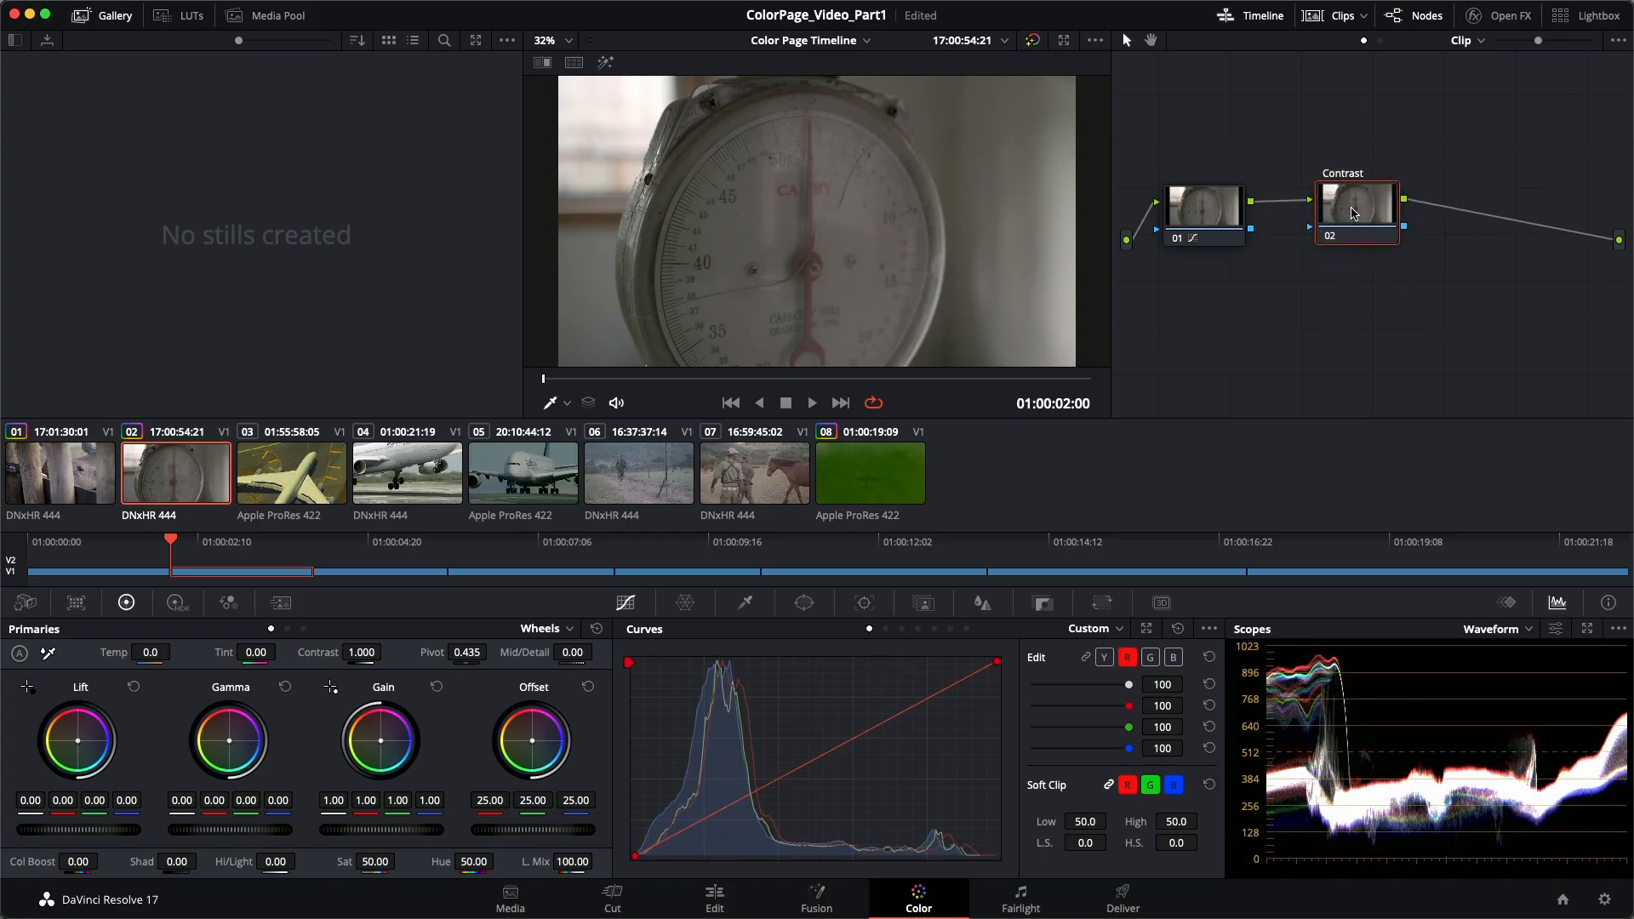
Label node 01 as Balance.
{"action": "left_click", "coordinate": [1206, 213]}
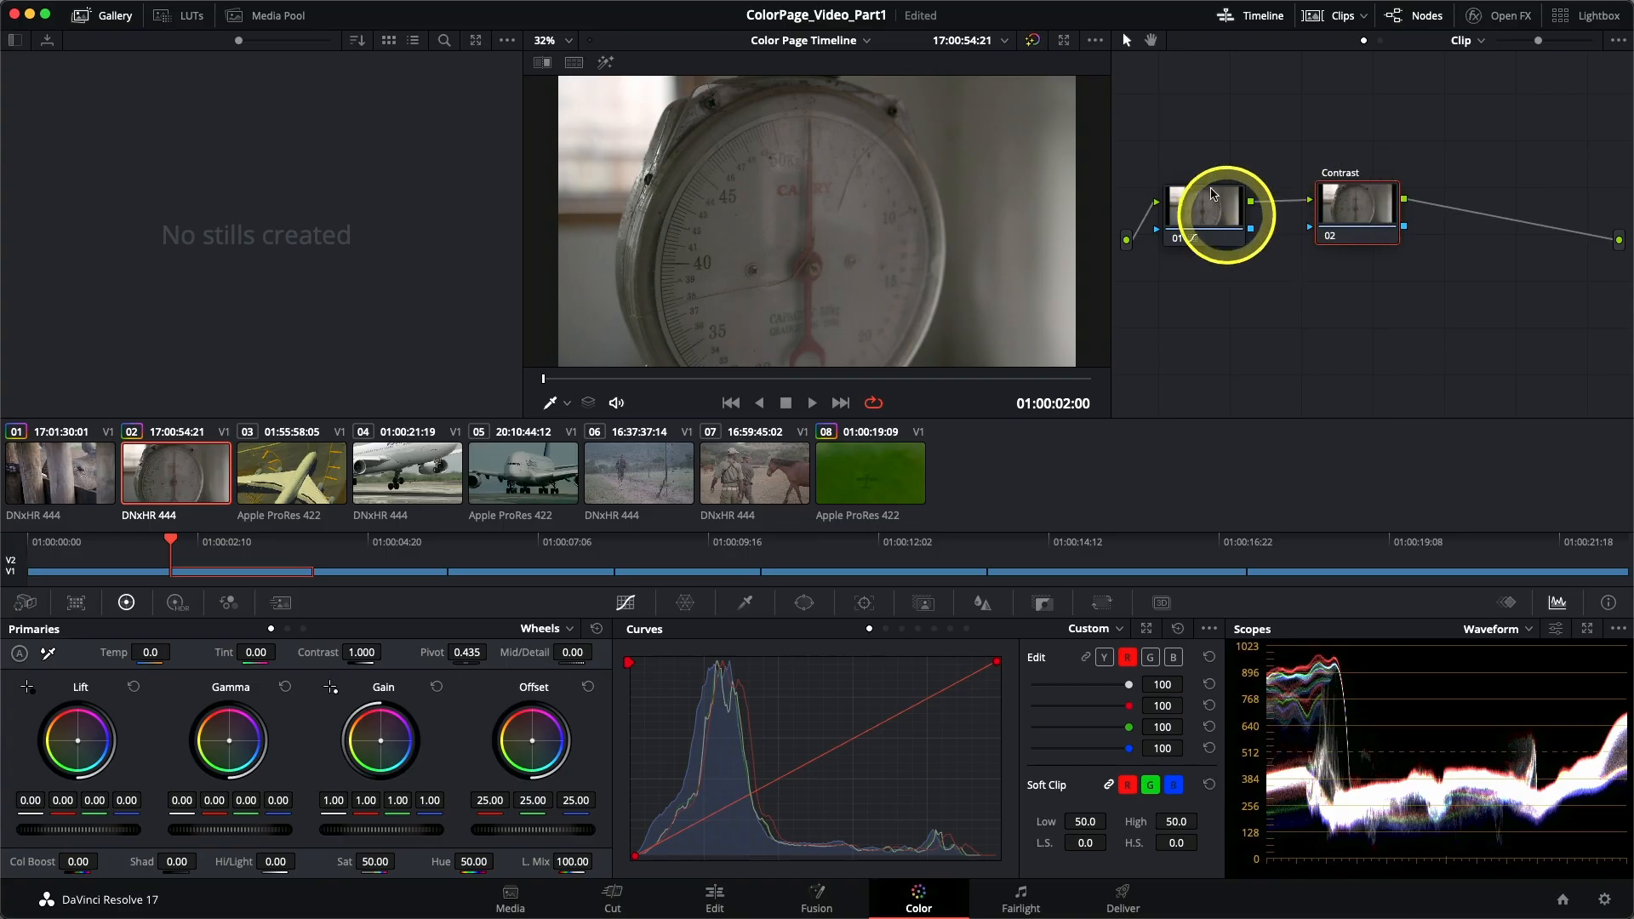
{"action": "right_click", "coordinate": [1205, 215]}
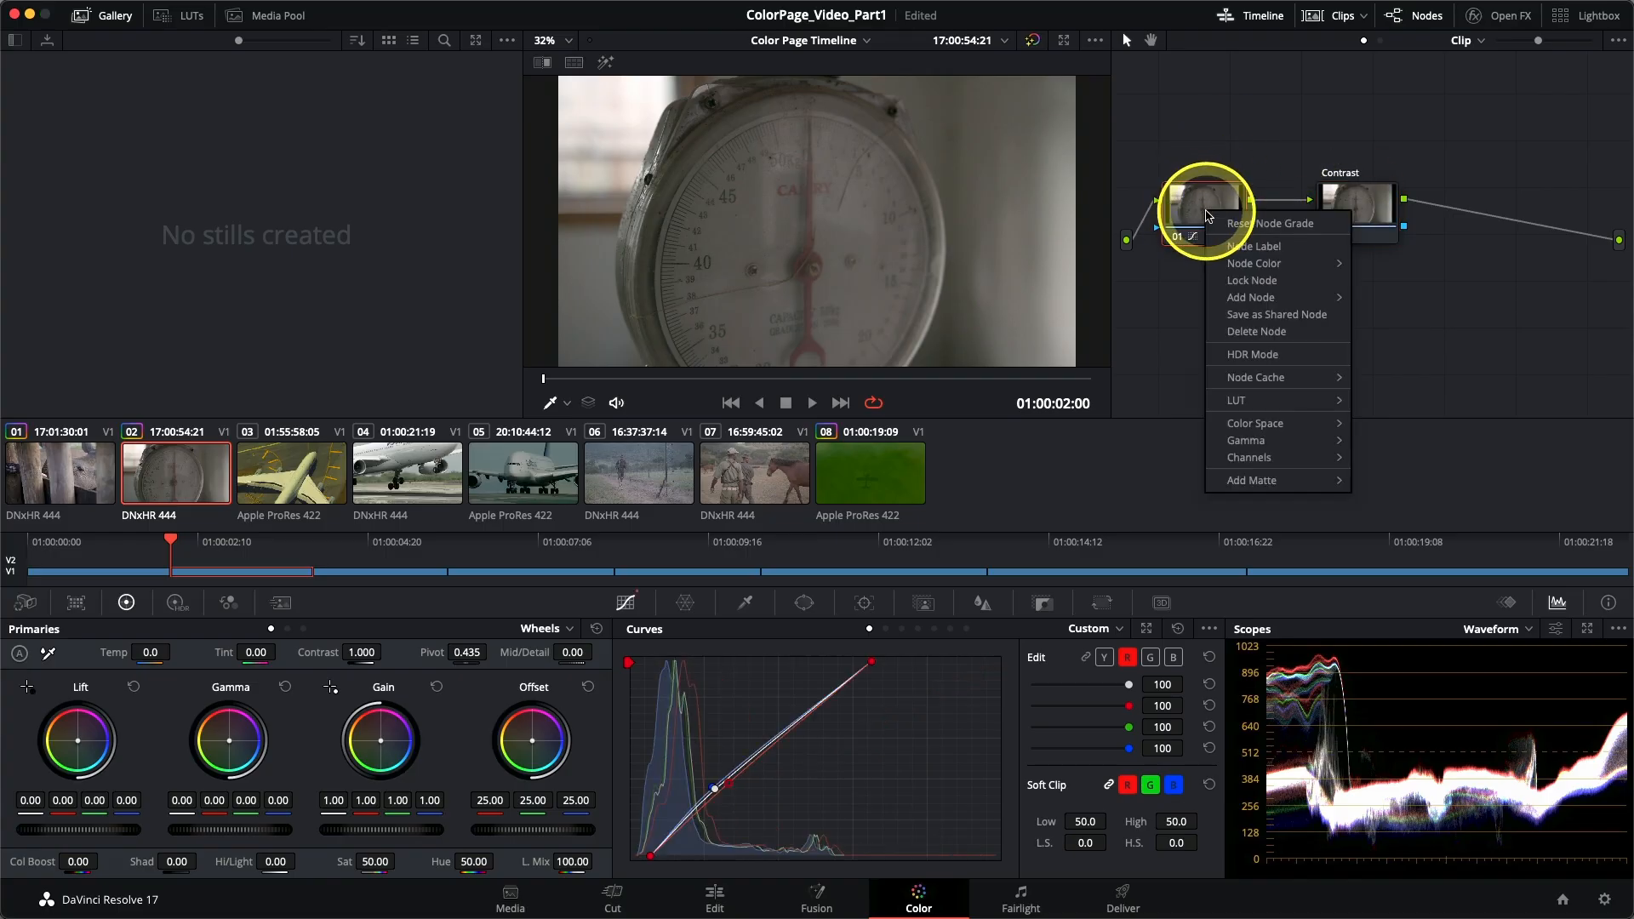
{"action": "left_click", "coordinate": [1233, 247]}
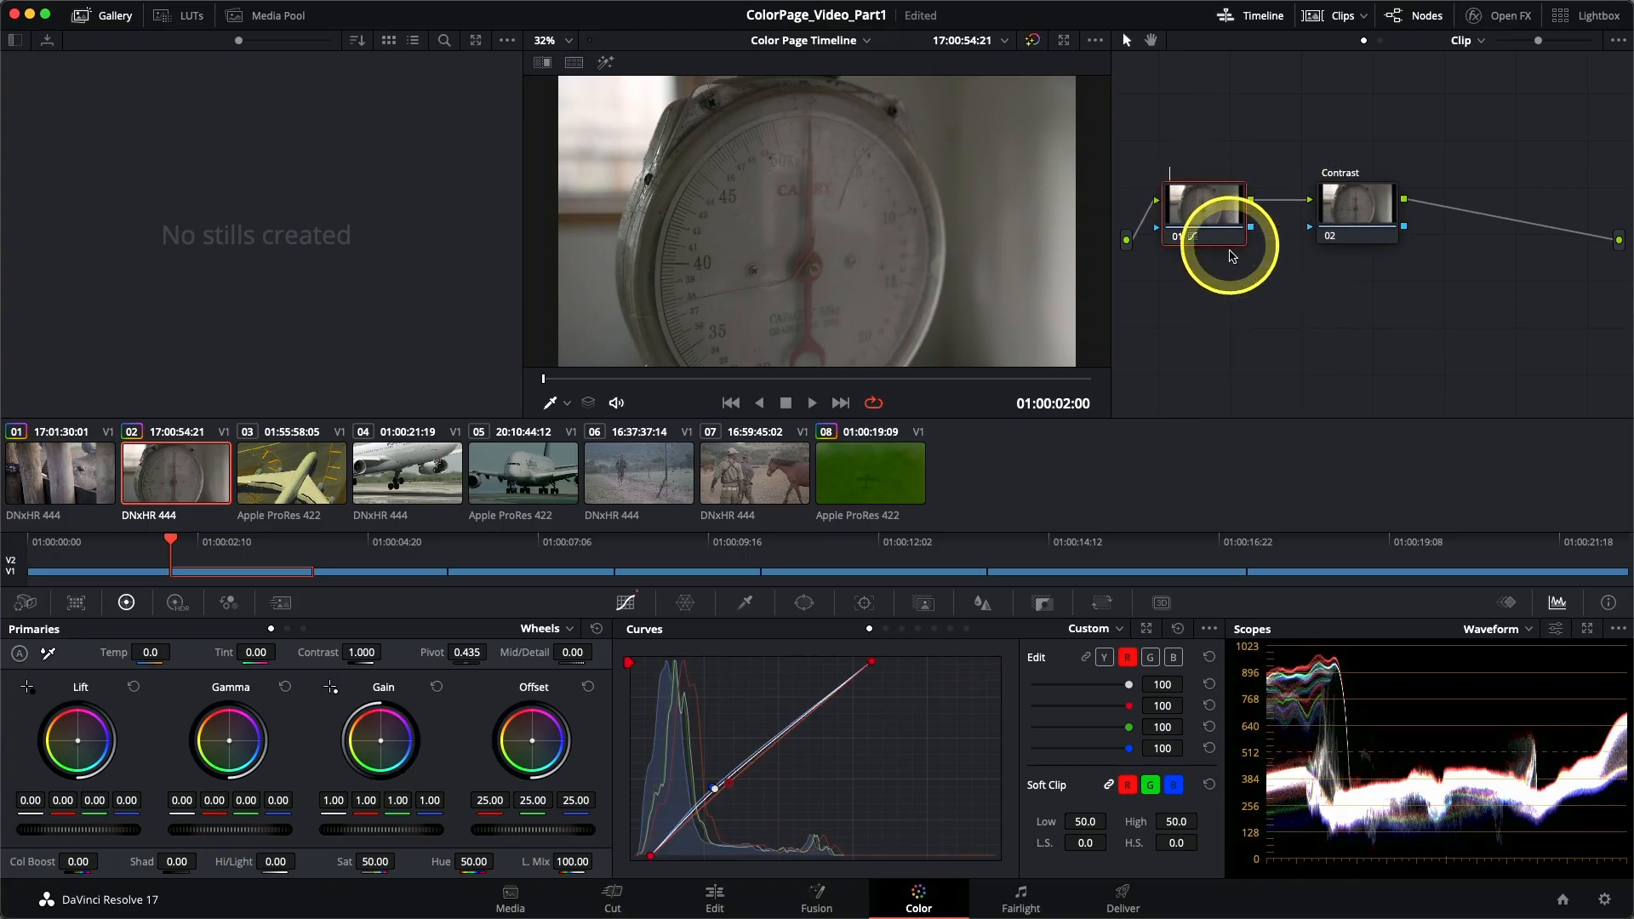
{"action": "type", "text": "Bala"}
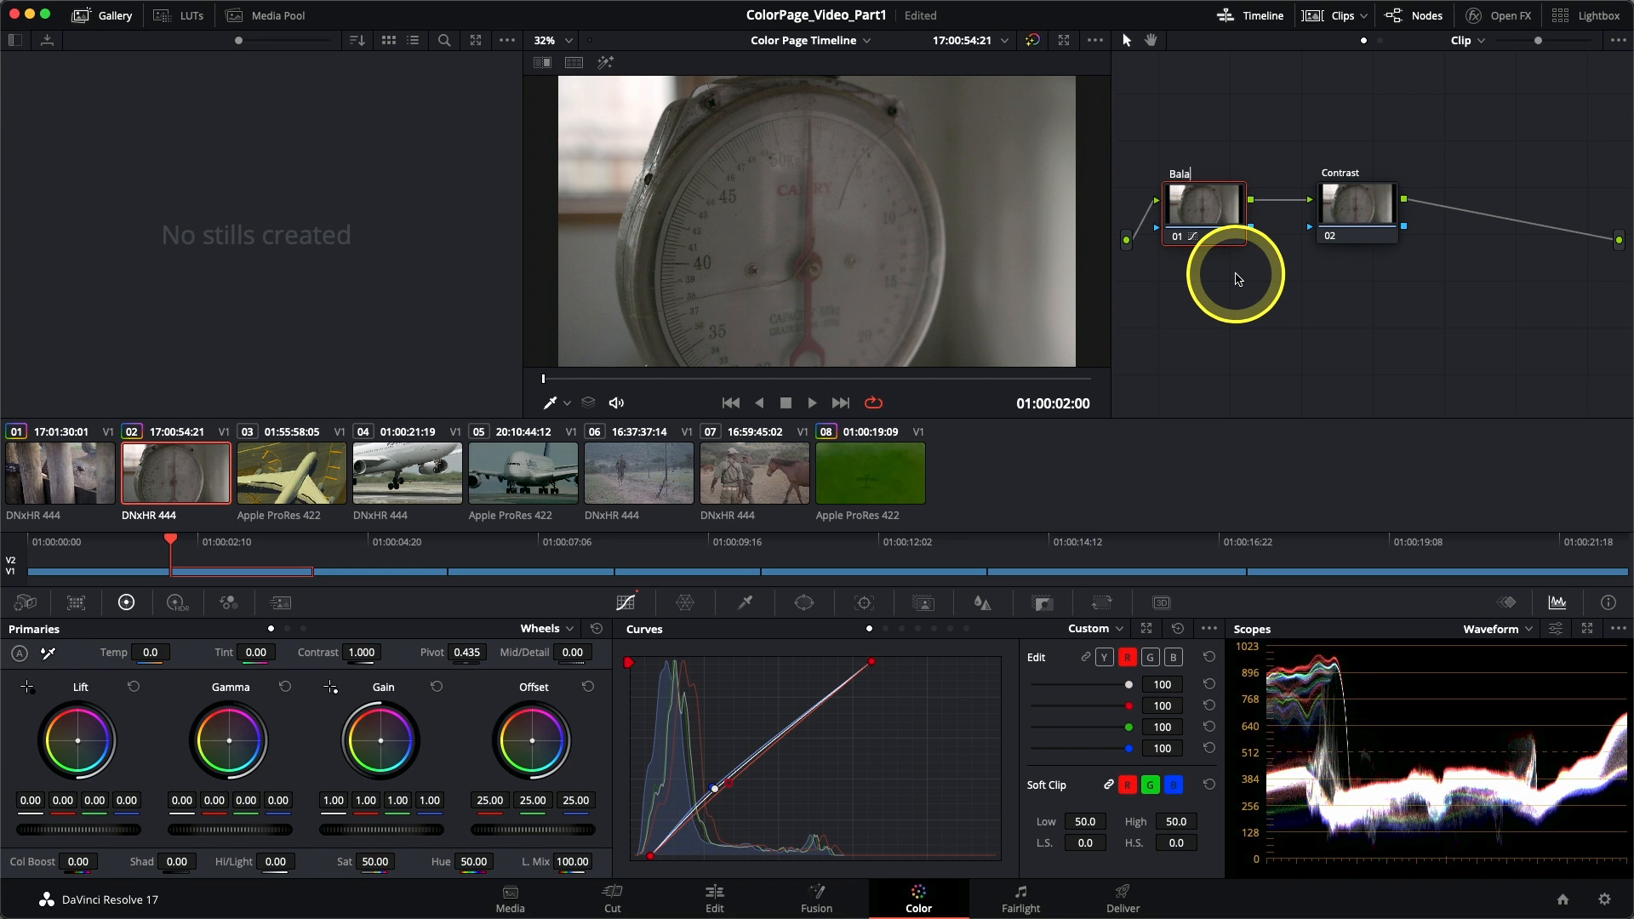
{"action": "type", "text": "nce"}
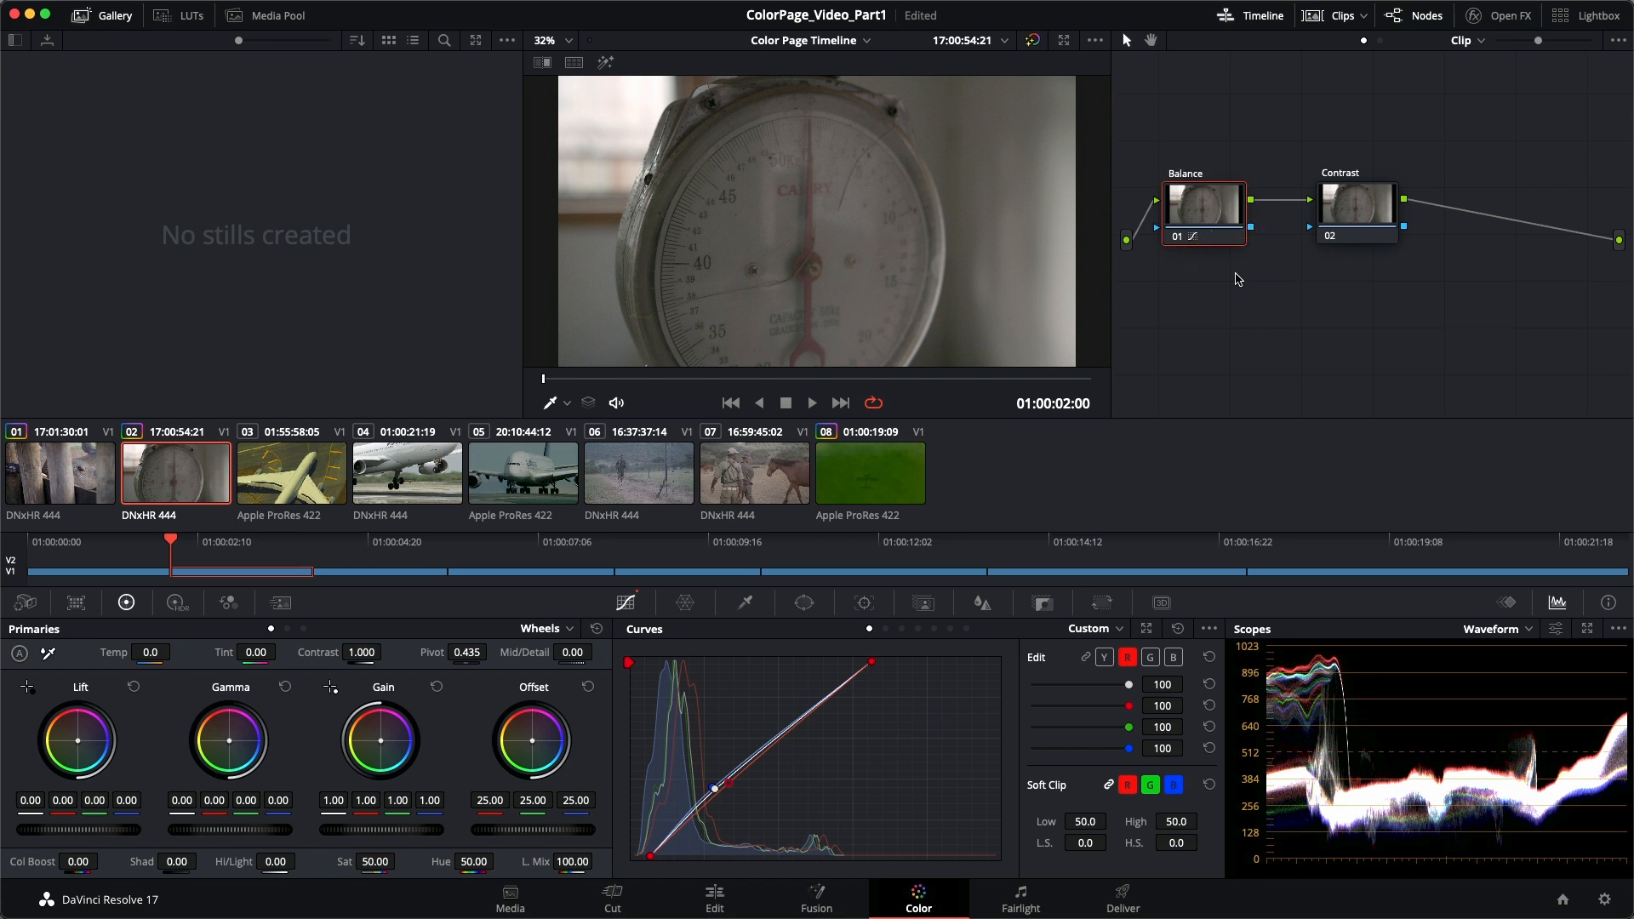
Move the Contrast node toward the output to leave room after Balance, compare both nodes' curves and keep Contrast selected.
{"action": "left_click", "coordinate": [1340, 197]}
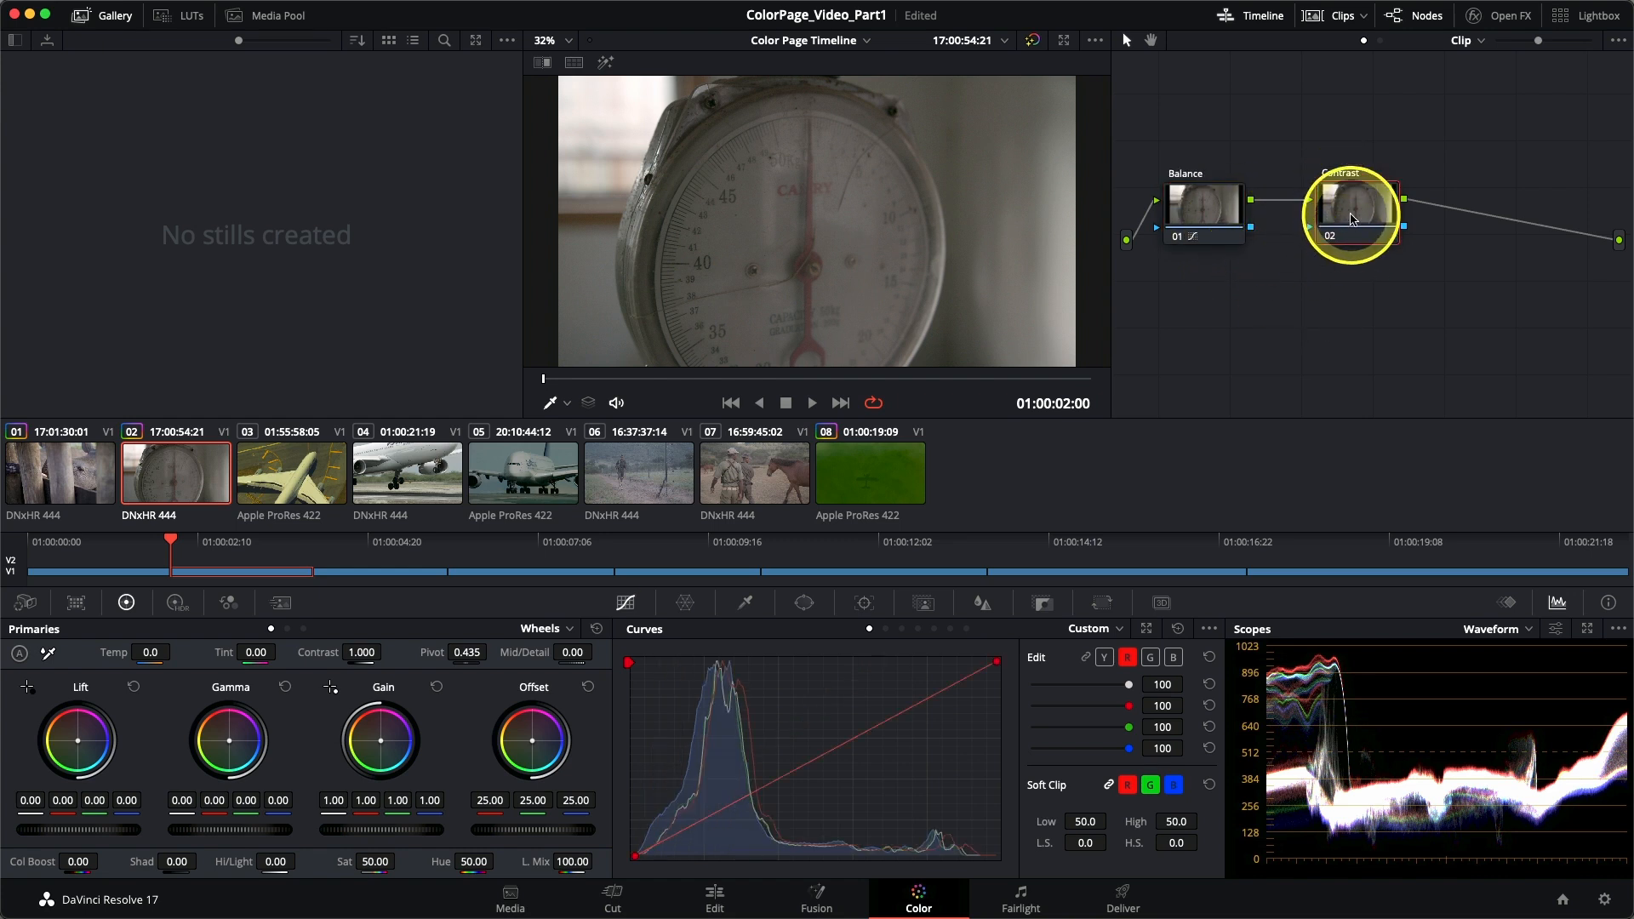
{"action": "left_click_drag", "start_coordinate": [1356, 219], "coordinate": [1490, 221]}
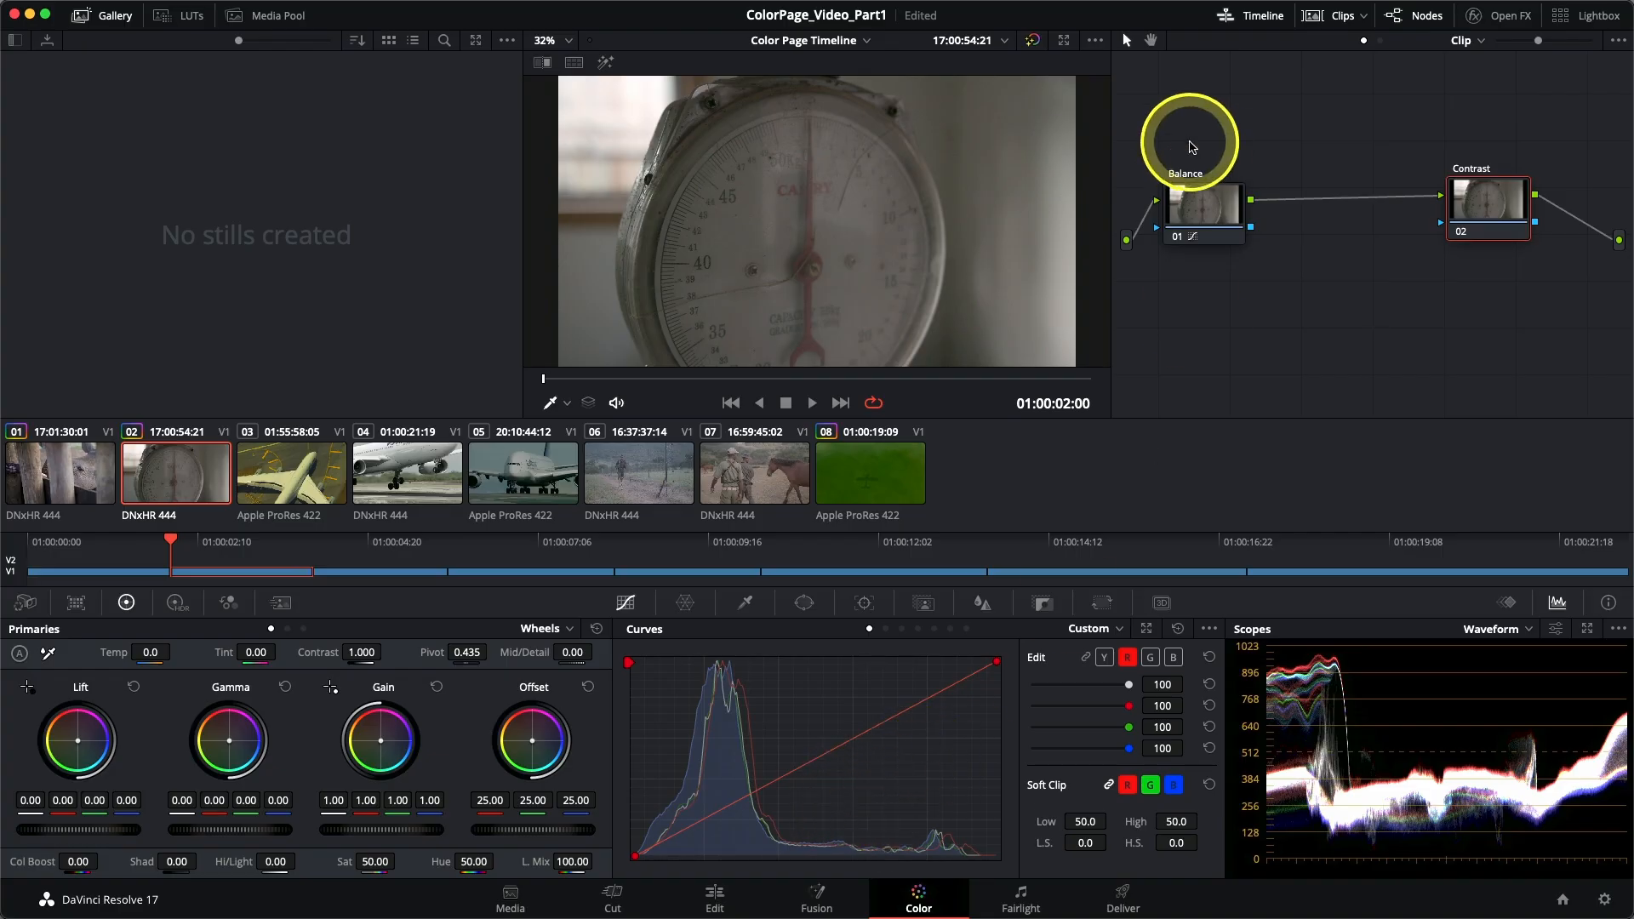
{"action": "left_click", "coordinate": [1204, 218]}
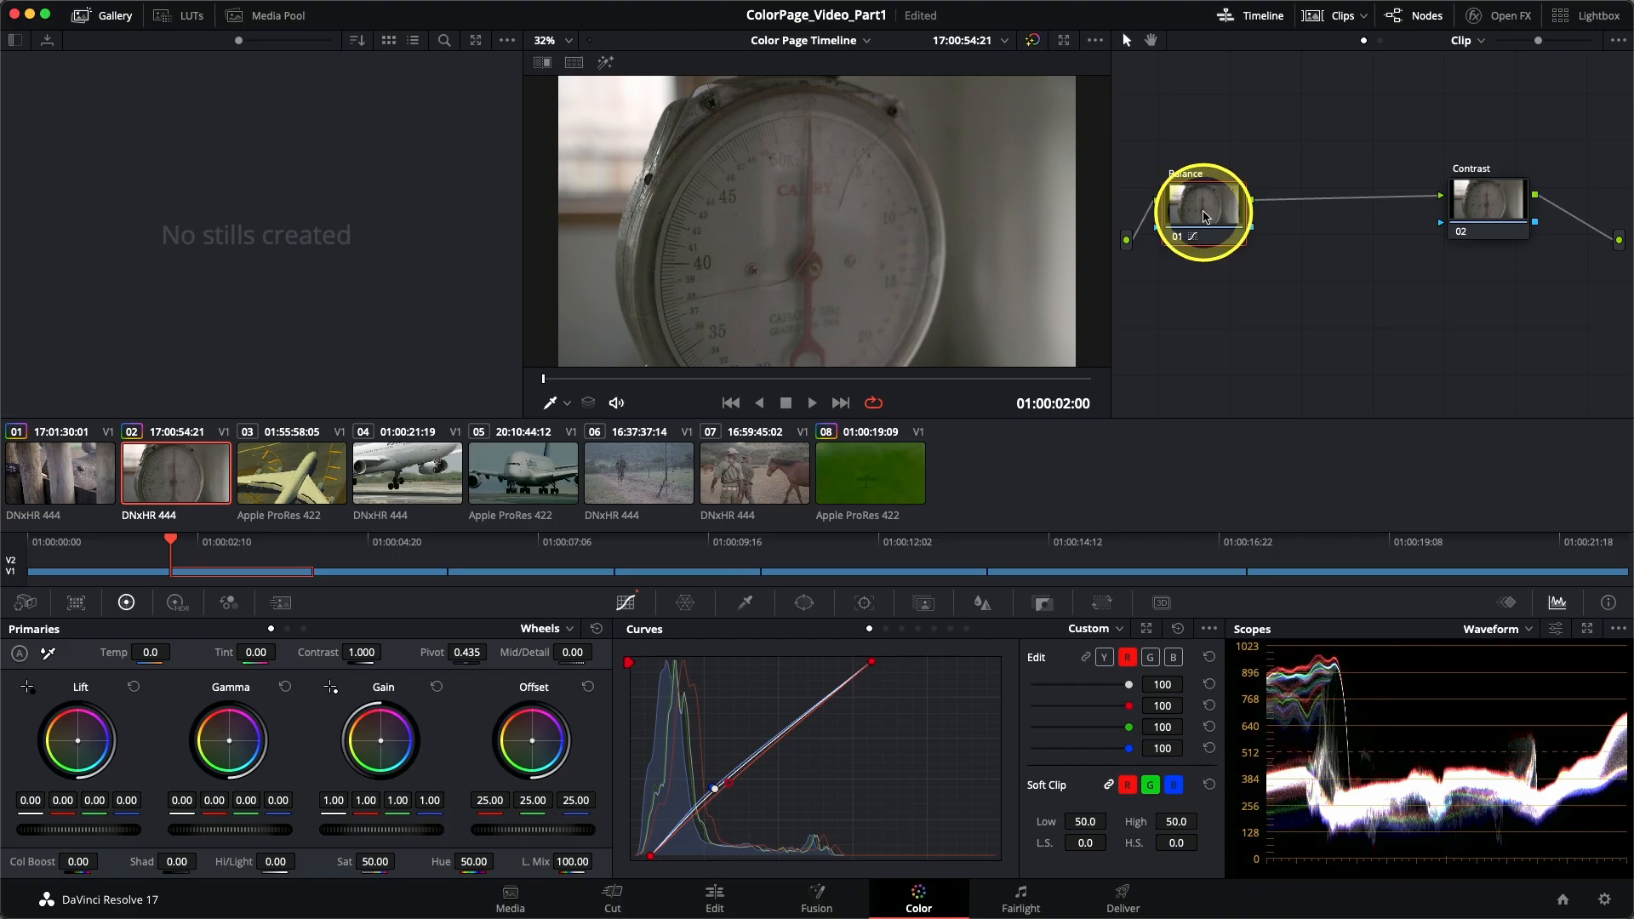
{"action": "left_click", "coordinate": [1482, 212]}
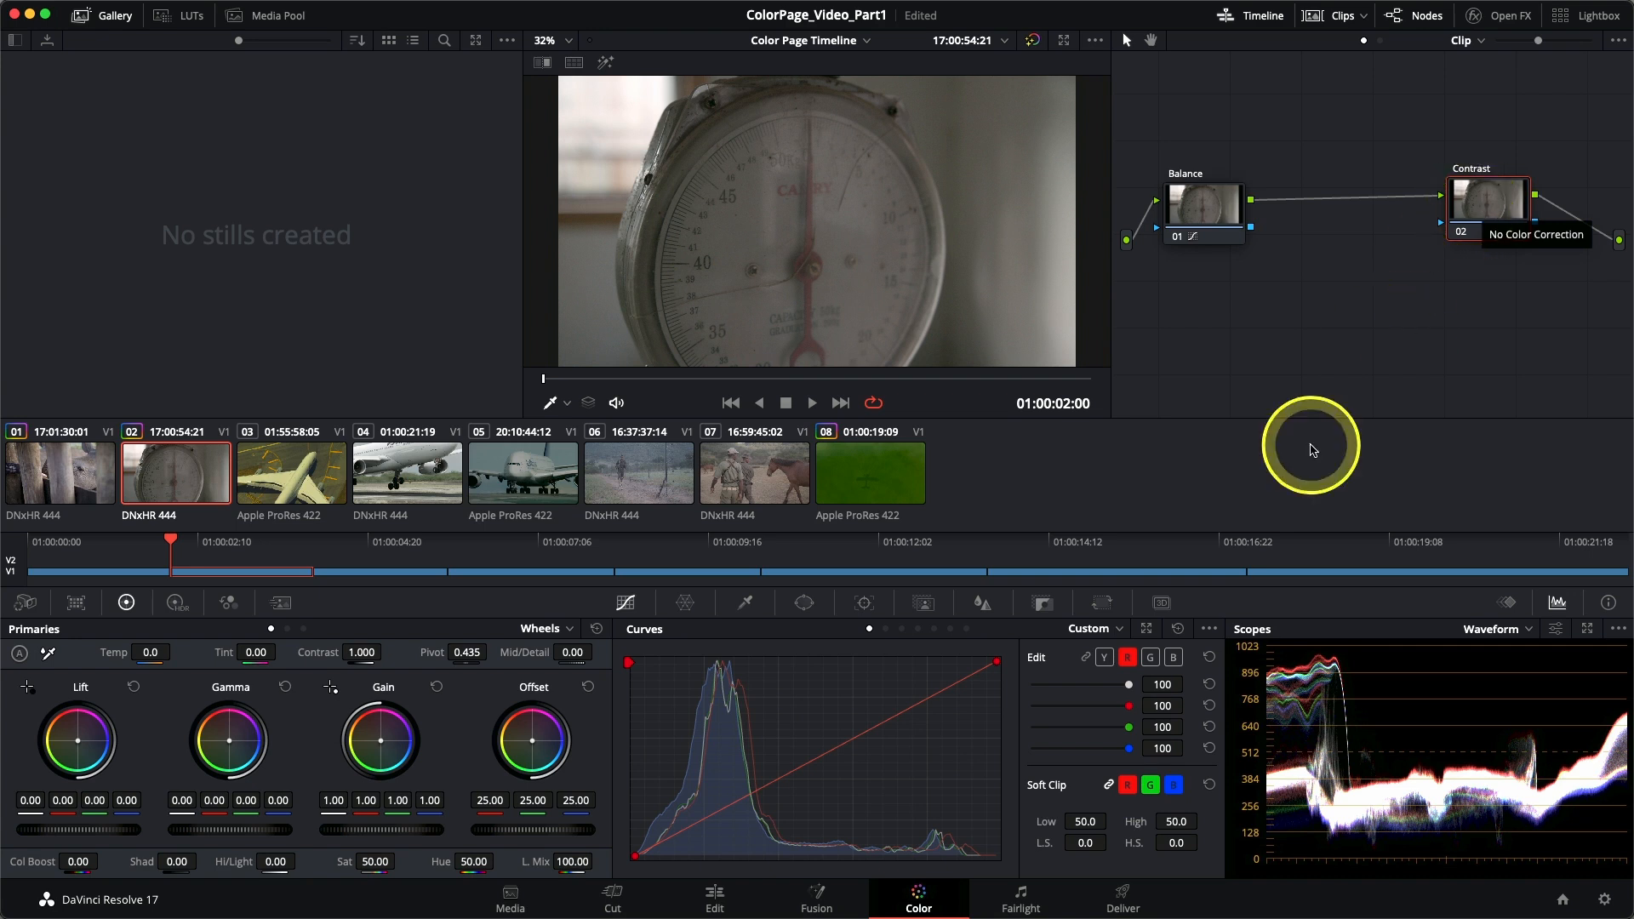
Link the Contrast node's curve channels and shape an enlarged S-curve, lowering a shadow point and raising an upper-midtone point.
{"action": "left_click", "coordinate": [1087, 660]}
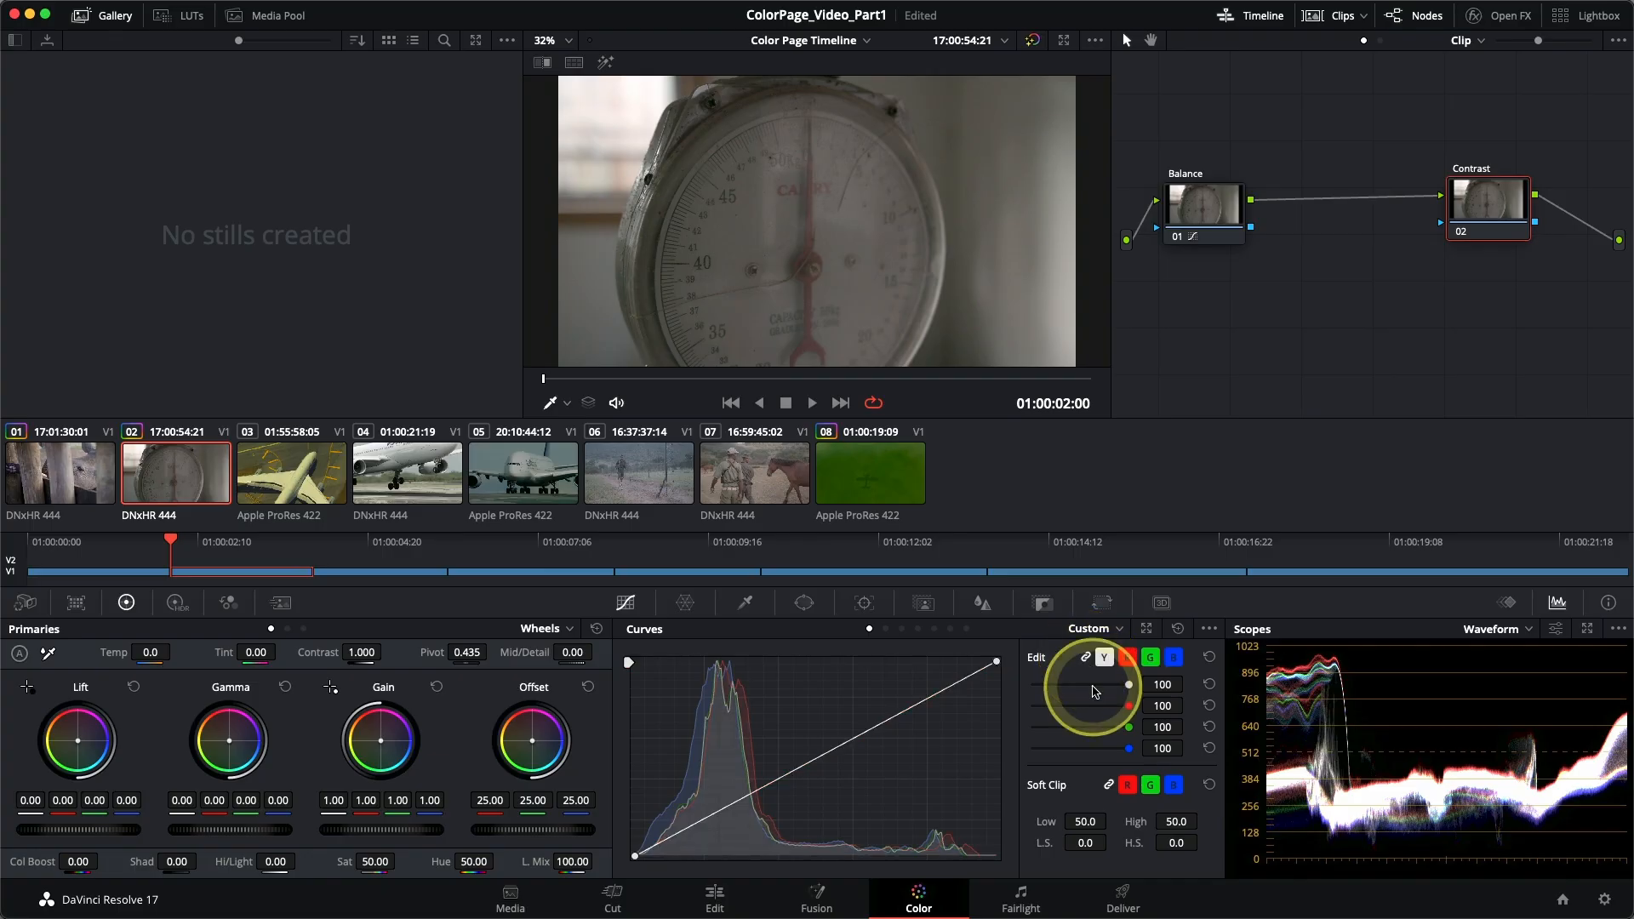
{"action": "left_click", "coordinate": [1145, 629]}
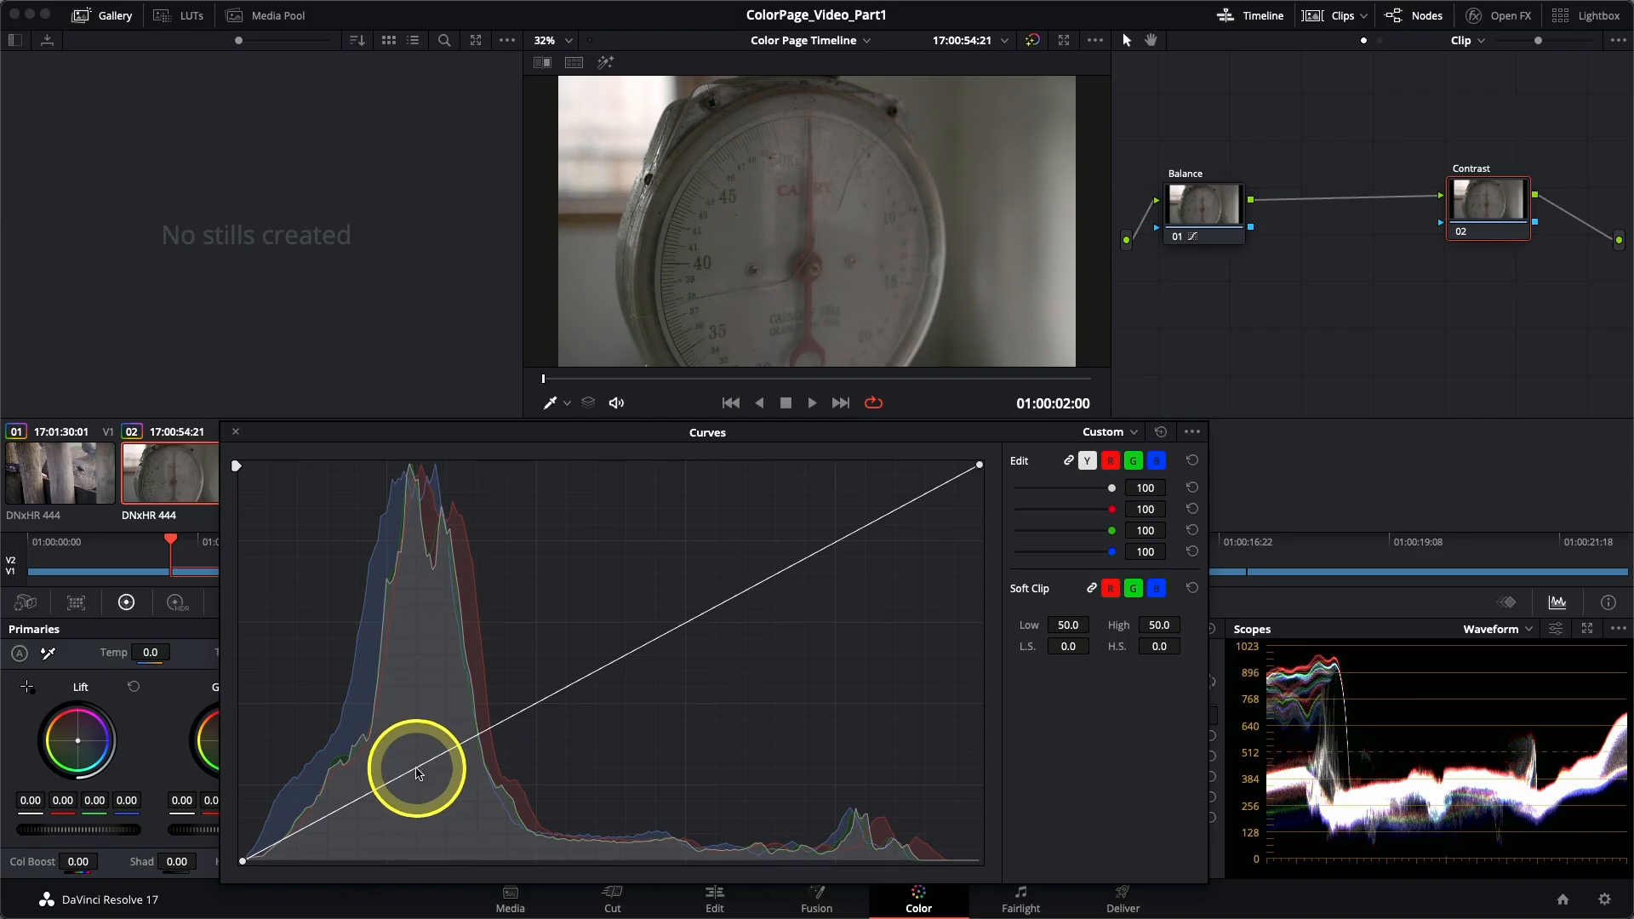
{"action": "left_click_drag", "start_coordinate": [417, 773], "coordinate": [426, 786]}
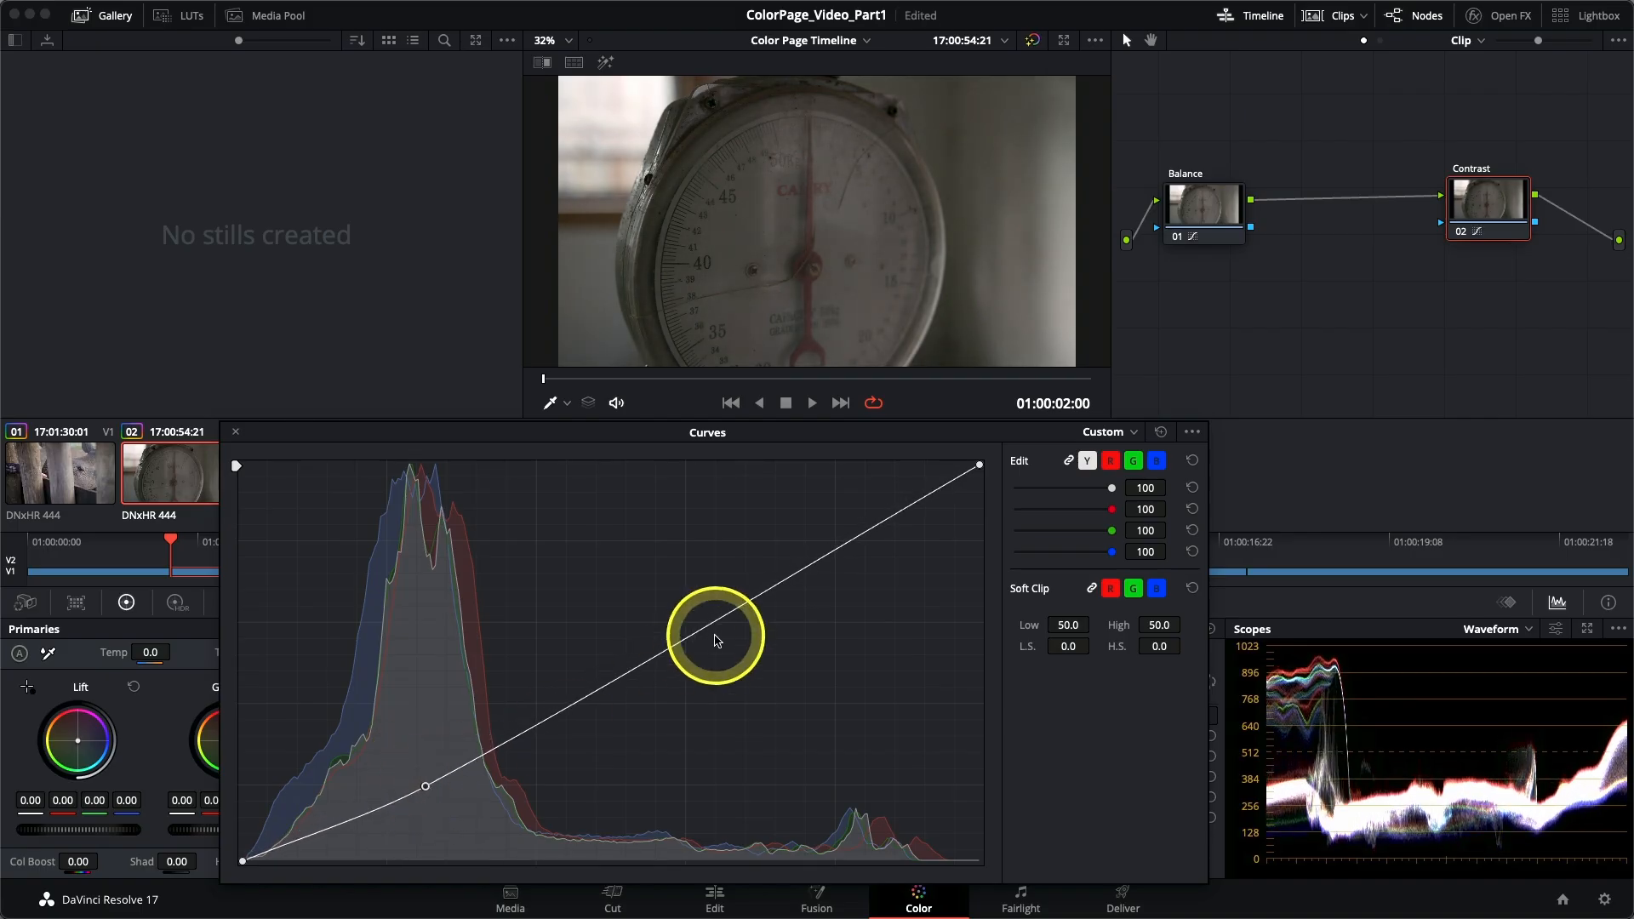
{"action": "left_click_drag", "start_coordinate": [704, 628], "coordinate": [684, 590]}
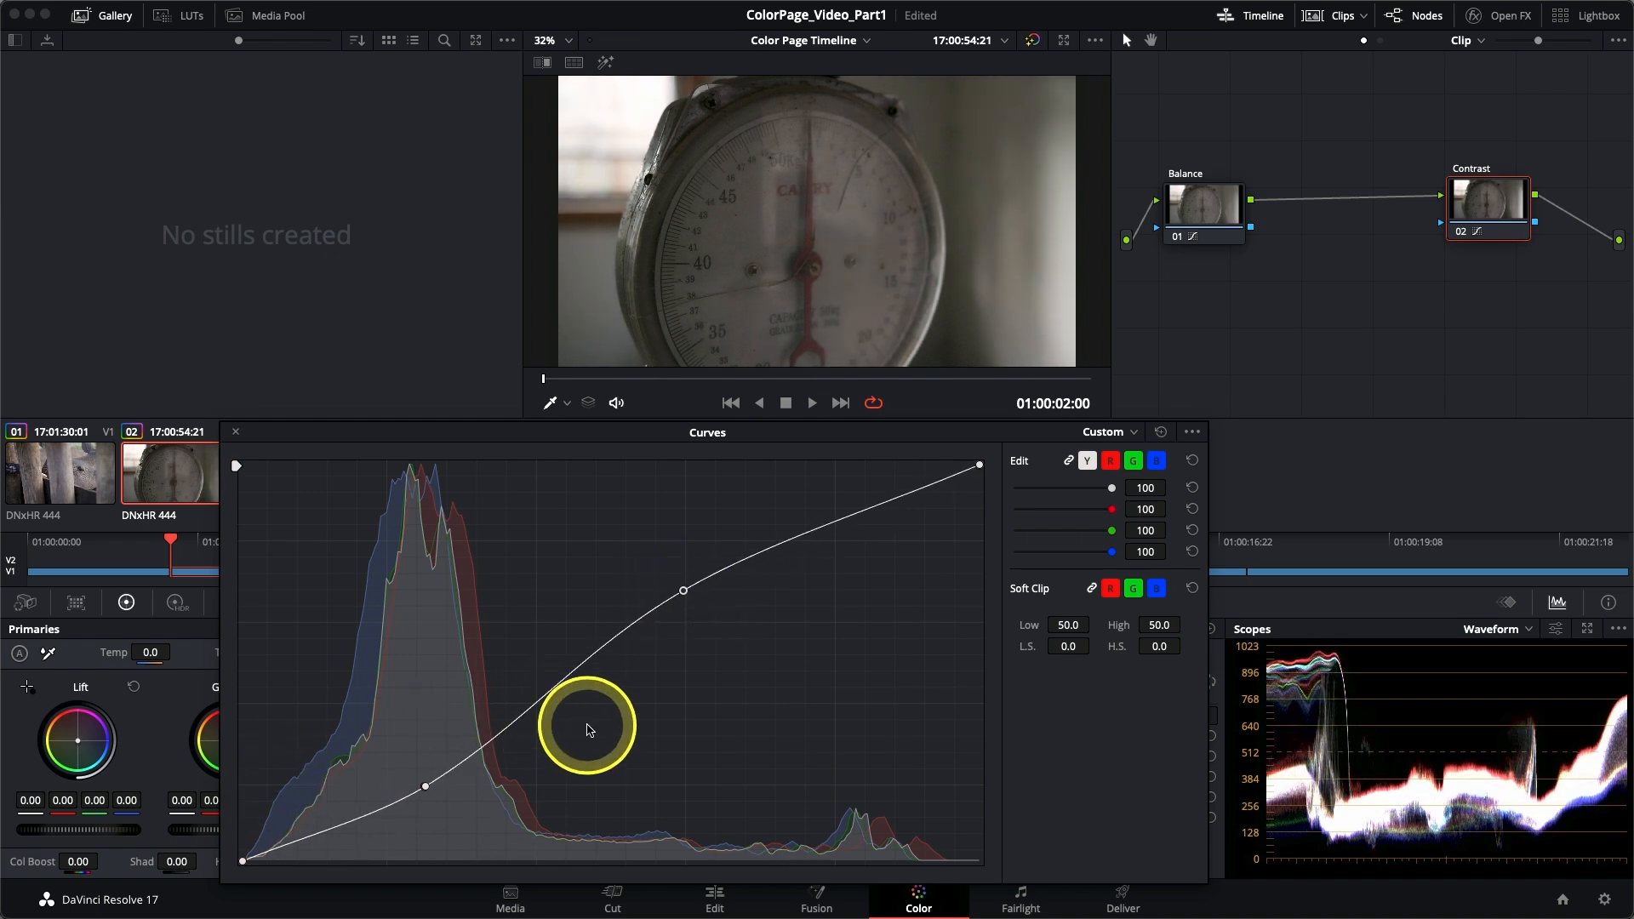
{"action": "mouse_move", "coordinate": [425, 784]}
{"action": "left_mouse_down"}
{"action": "mouse_move", "coordinate": [406, 770]}
{"action": "mouse_move", "coordinate": [416, 782]}
{"action": "left_mouse_up"}
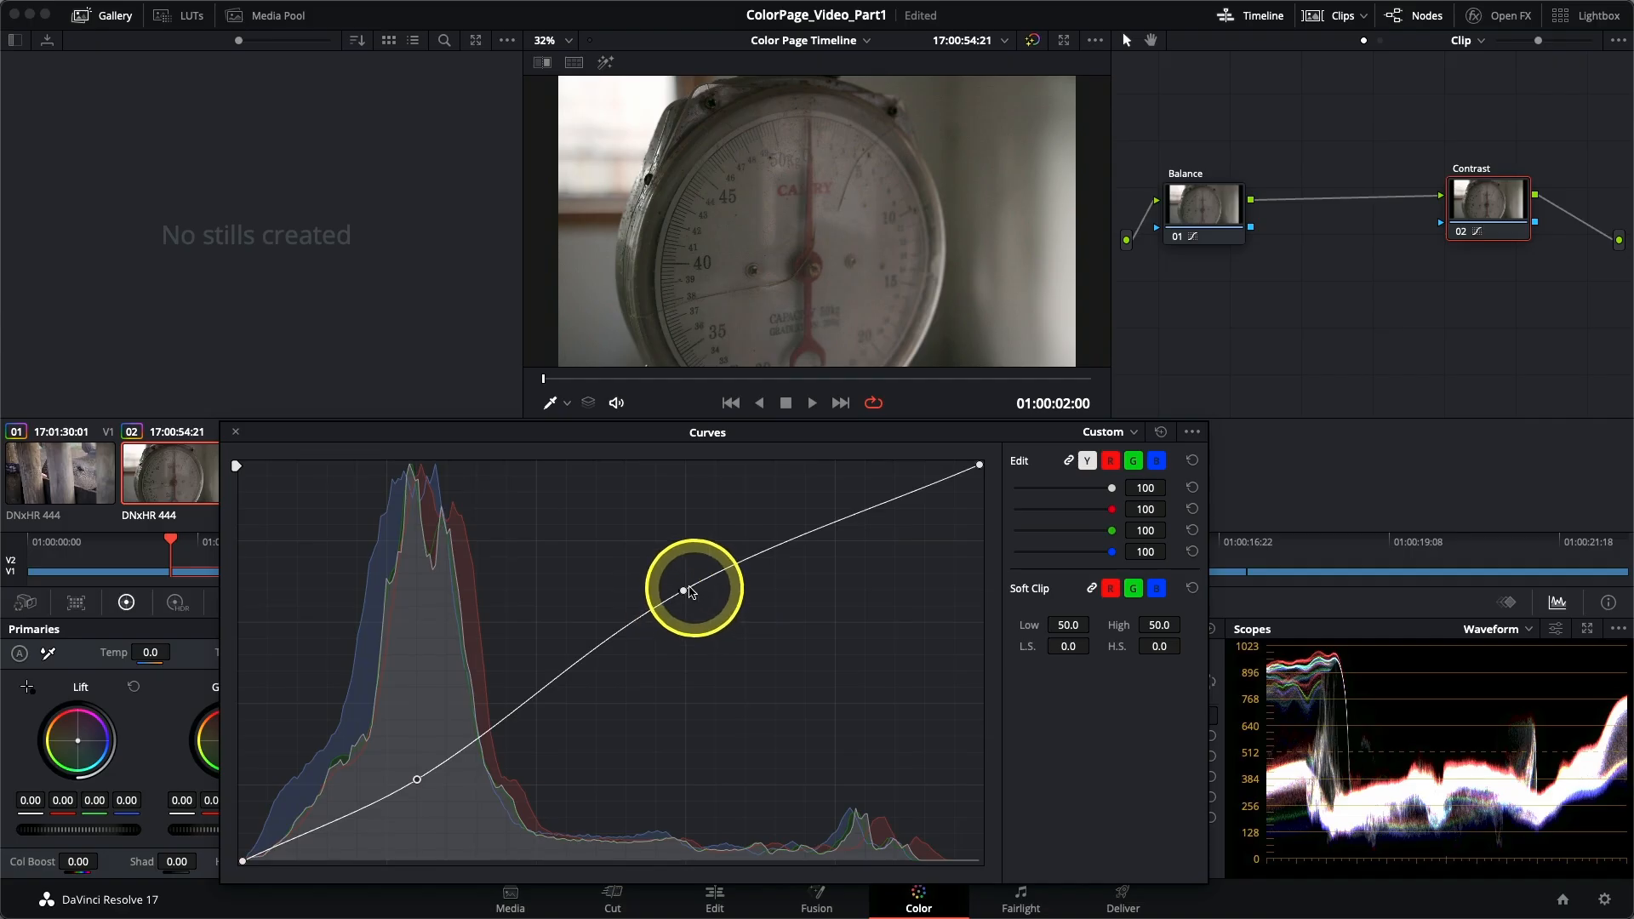
{"action": "left_click_drag", "start_coordinate": [683, 593], "coordinate": [666, 579]}
Toggle the Contrast node off and on to compare the image with and without the S-curve.
{"action": "key", "text": "ctrl+d"}
{"action": "key", "text": "ctrl+d"}
{"action": "key", "text": "ctrl+d"}
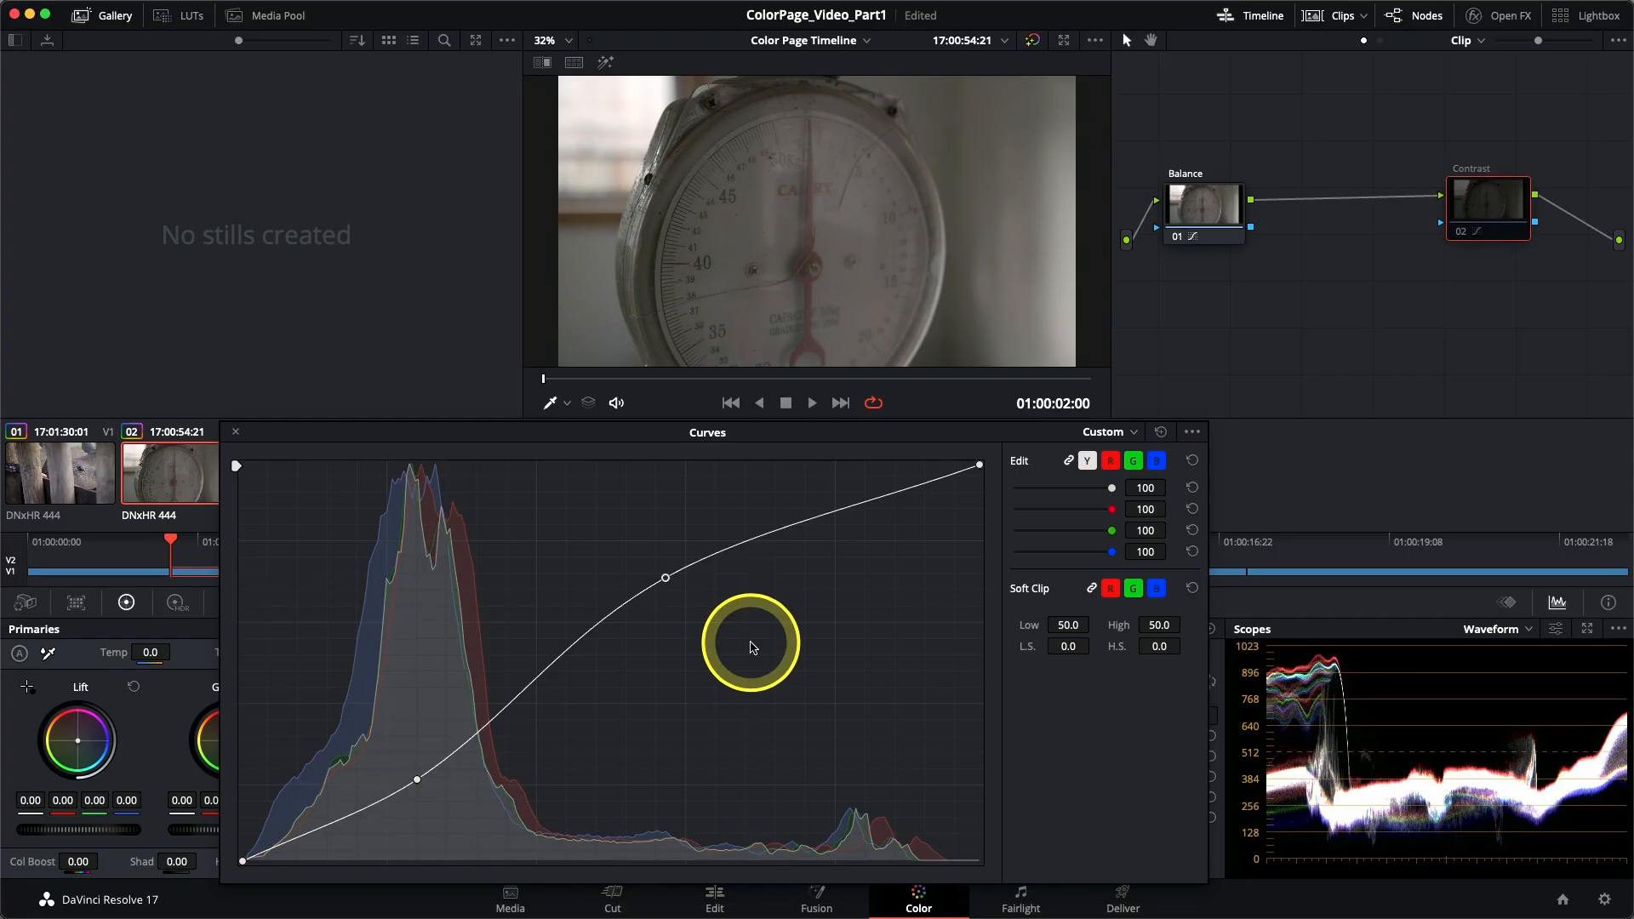
{"action": "key", "text": "ctrl+d"}
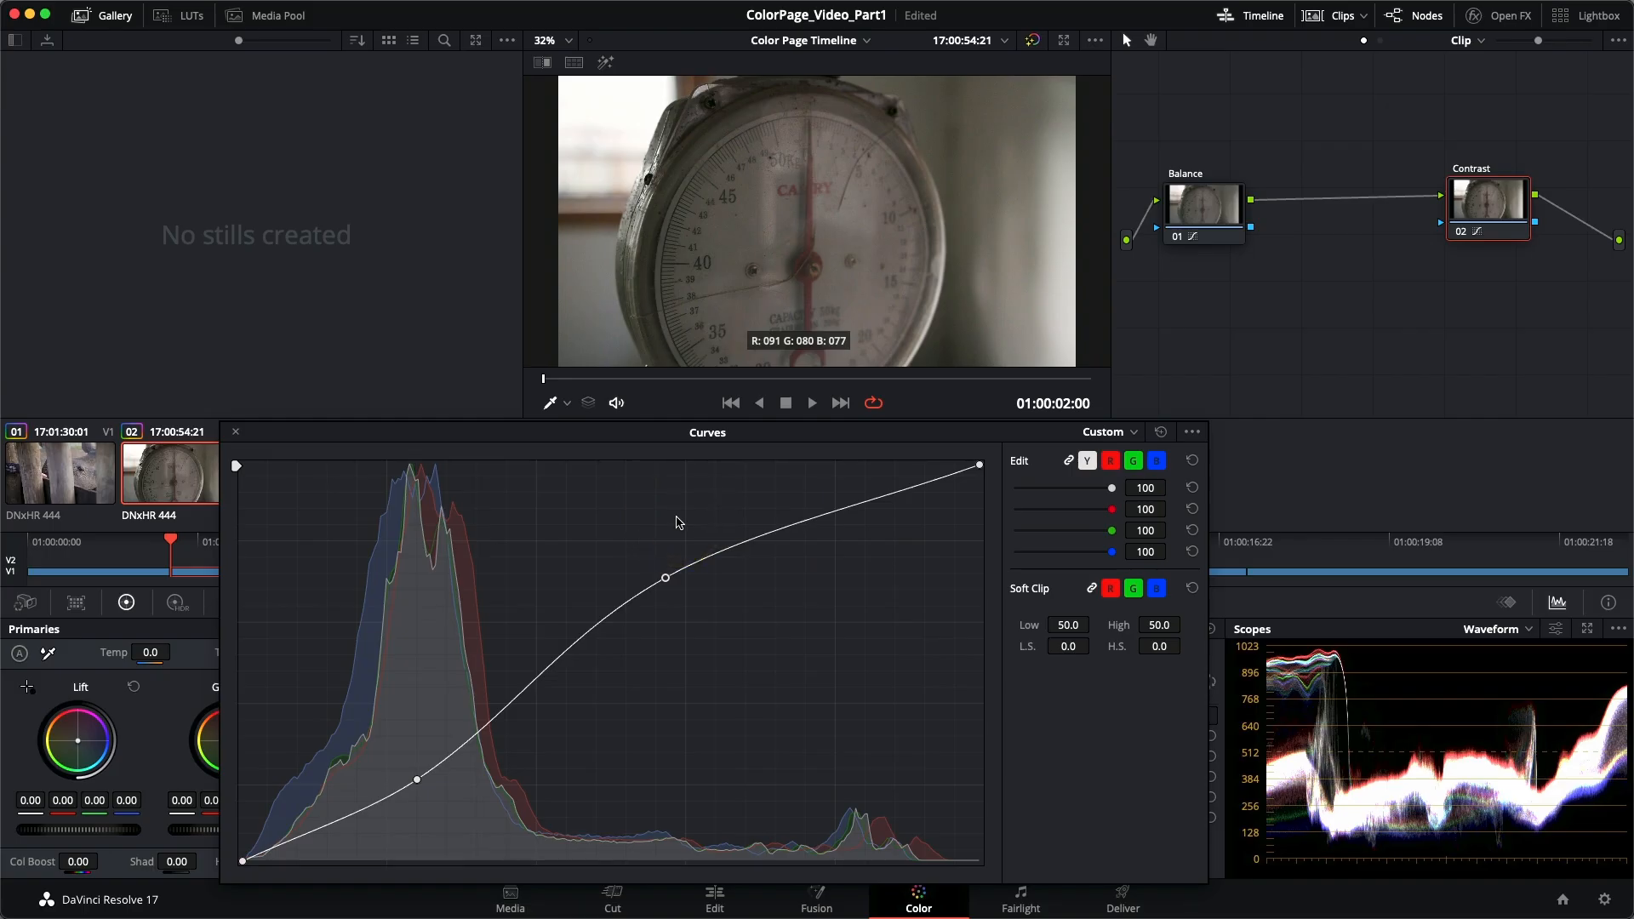
{"action": "left_click", "coordinate": [691, 546]}
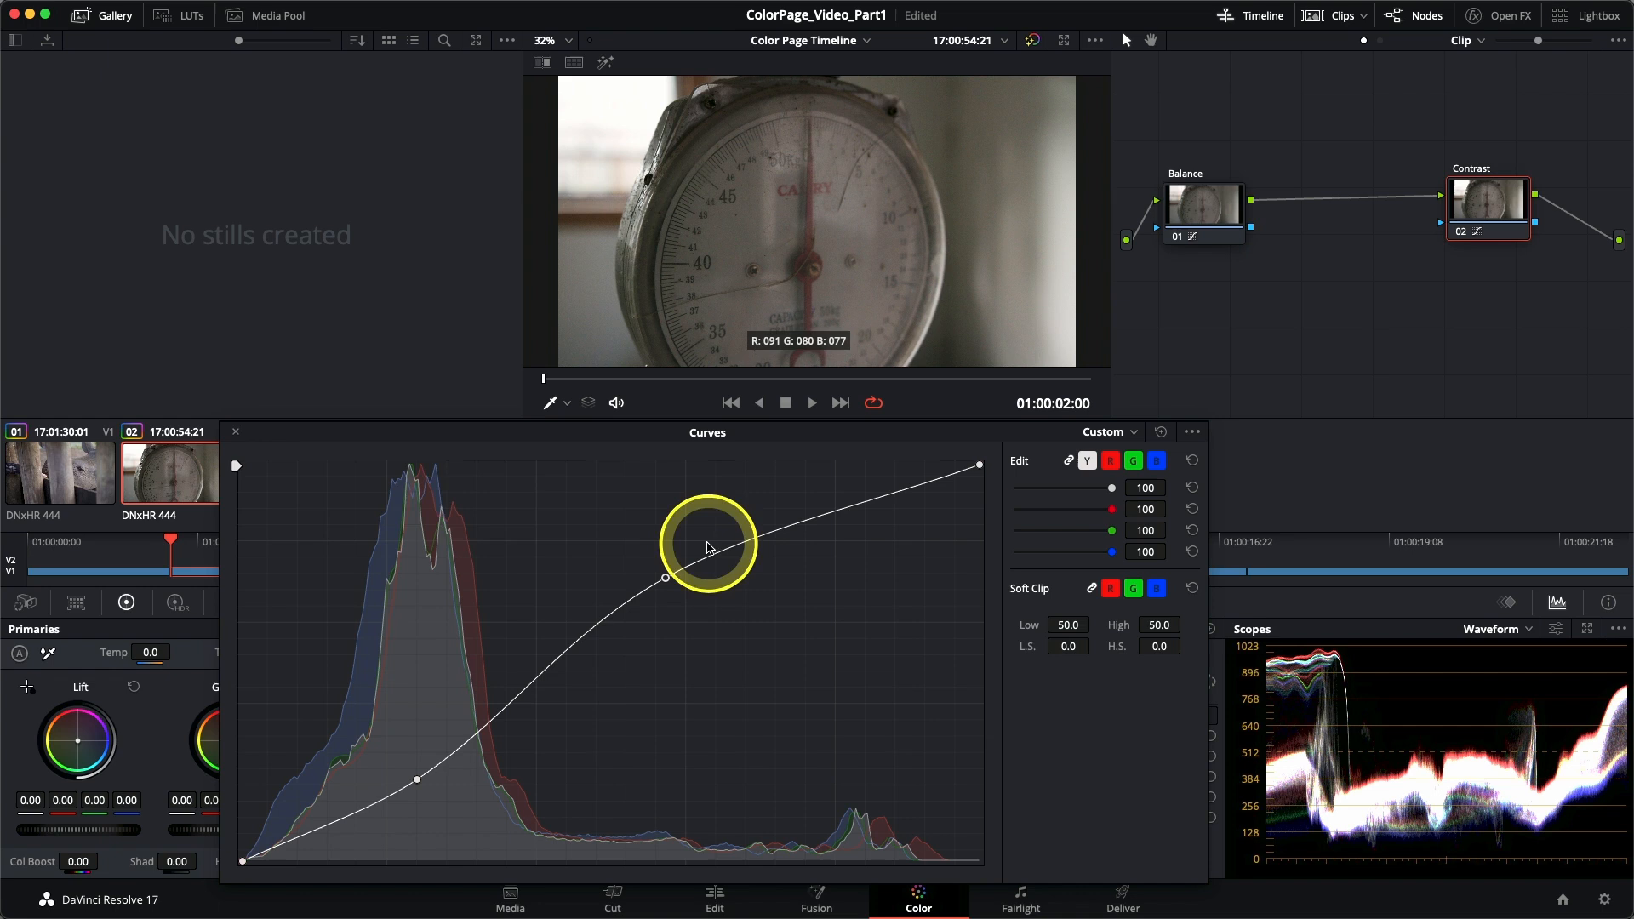
Insert a serial node before Contrast, position it midway between Balance and Contrast, and label it Look.
{"action": "left_click", "coordinate": [237, 434]}
{"action": "left_click_drag", "start_coordinate": [1473, 198], "coordinate": [1348, 205]}
{"action": "left_click_drag", "start_coordinate": [1404, 201], "coordinate": [1506, 205]}
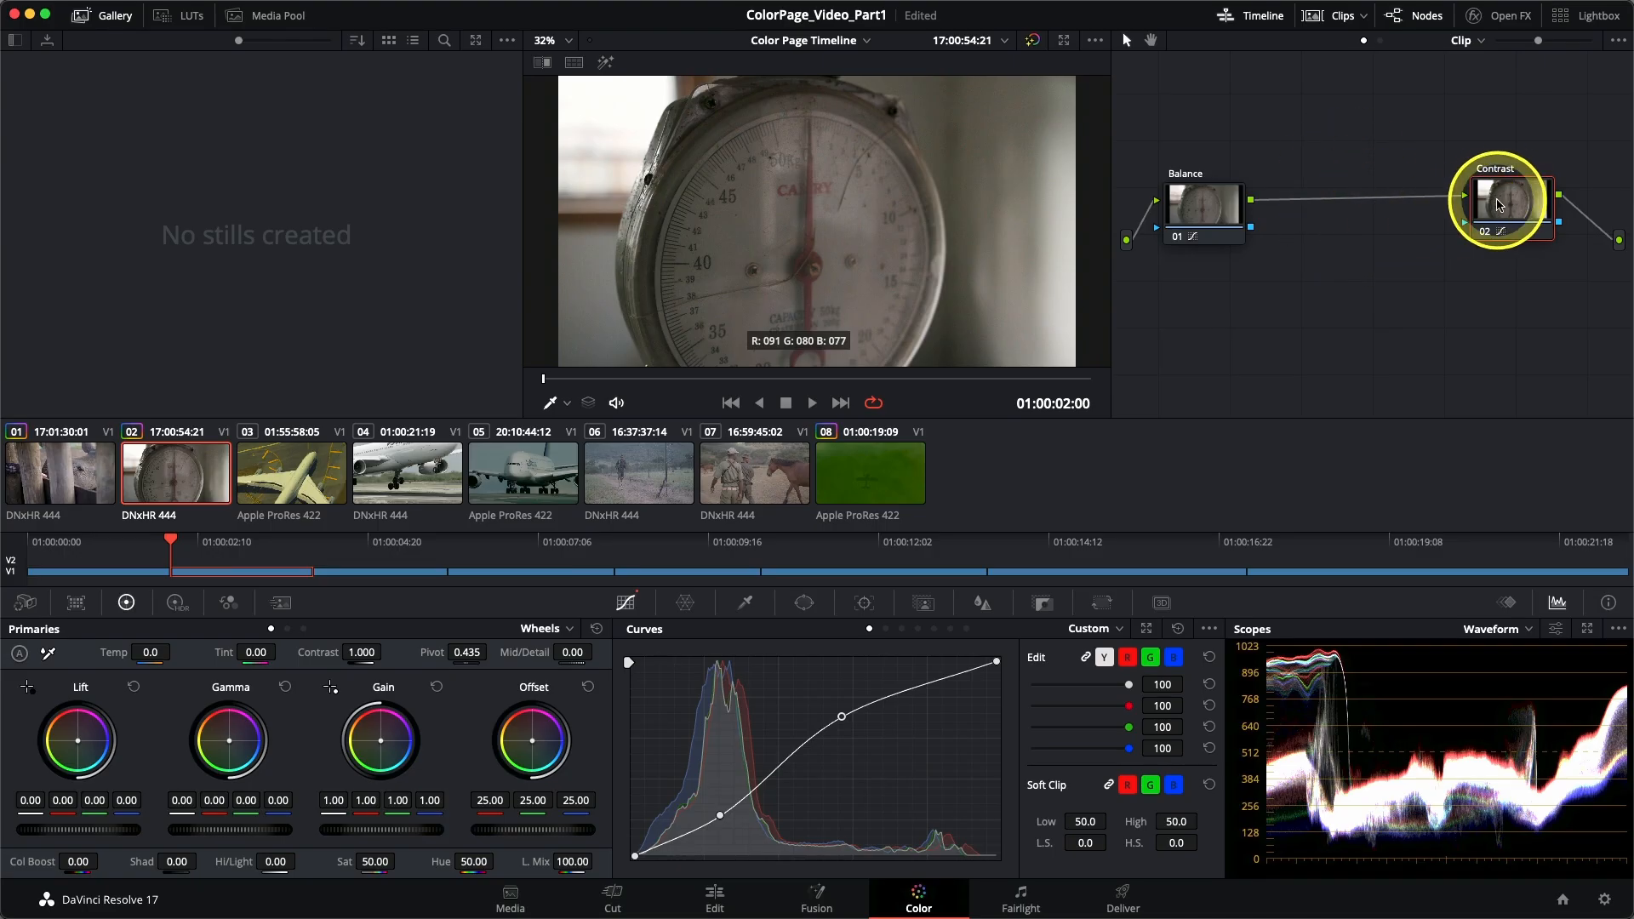
{"action": "right_click", "coordinate": [1499, 204]}
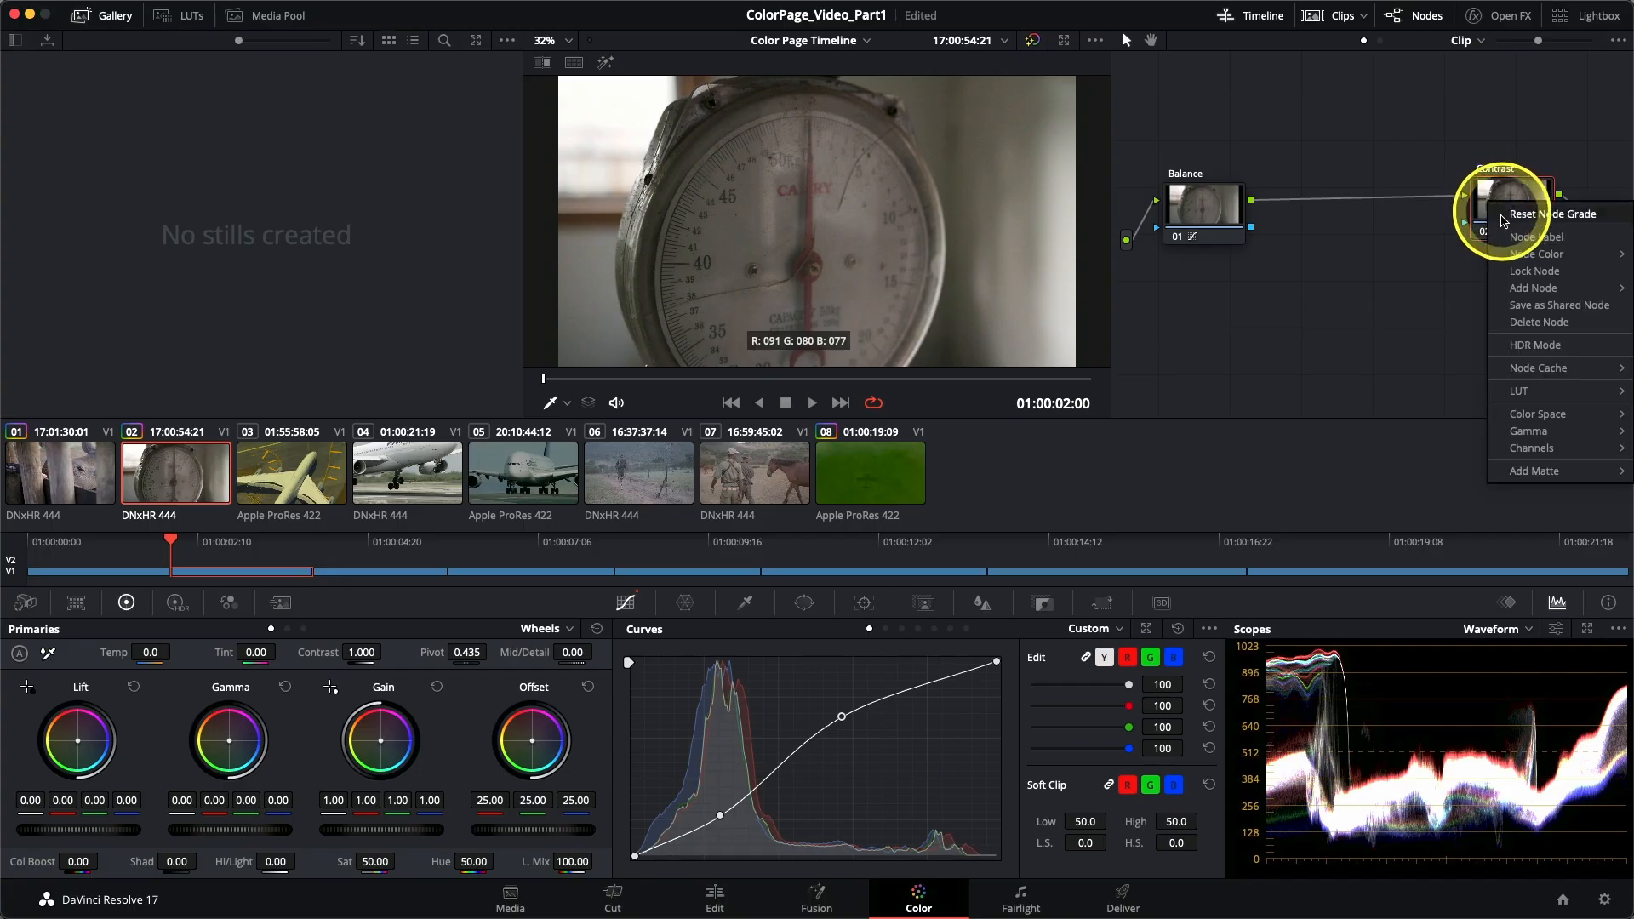
{"action": "mouse_move", "coordinate": [1524, 296]}
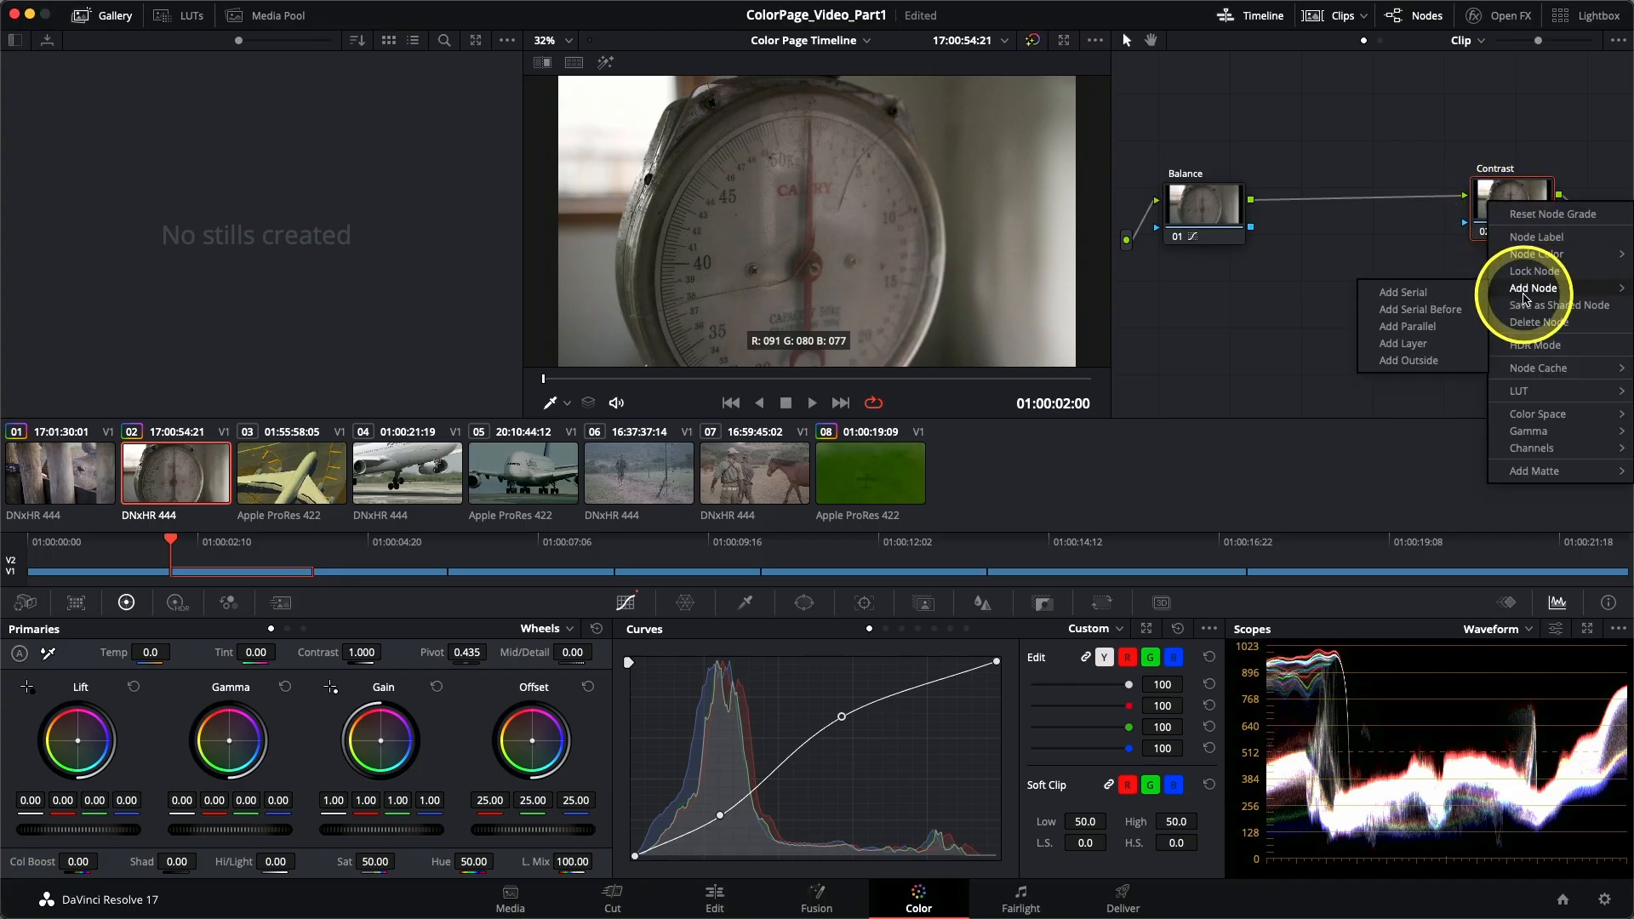
{"action": "left_click", "coordinate": [1441, 308]}
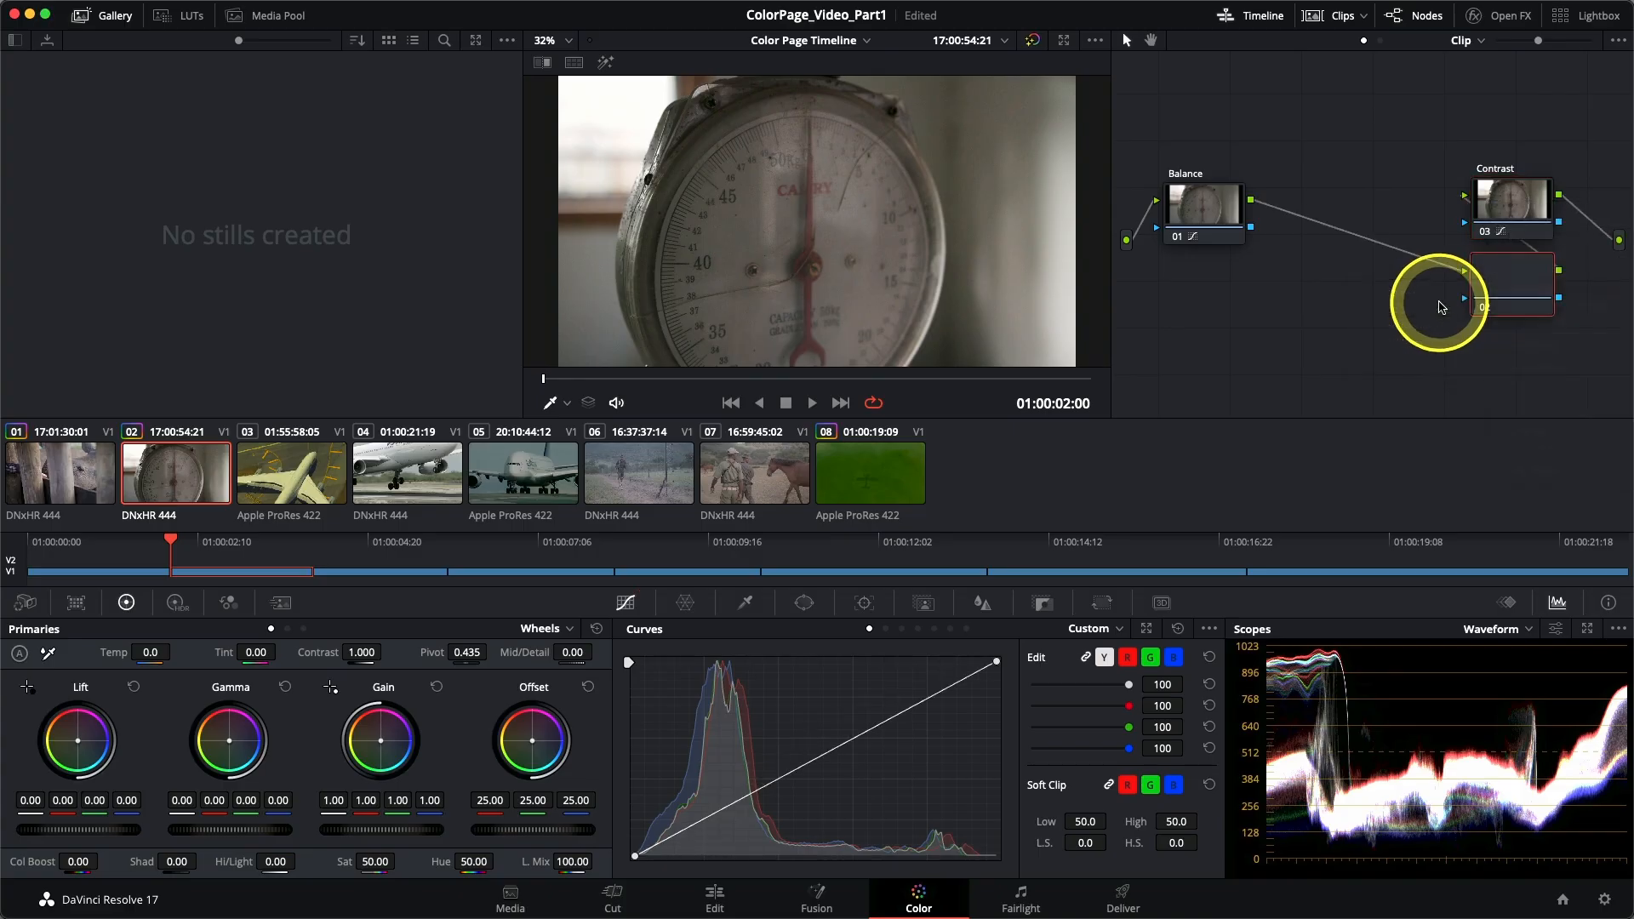
{"action": "left_click_drag", "start_coordinate": [1518, 281], "coordinate": [1370, 203]}
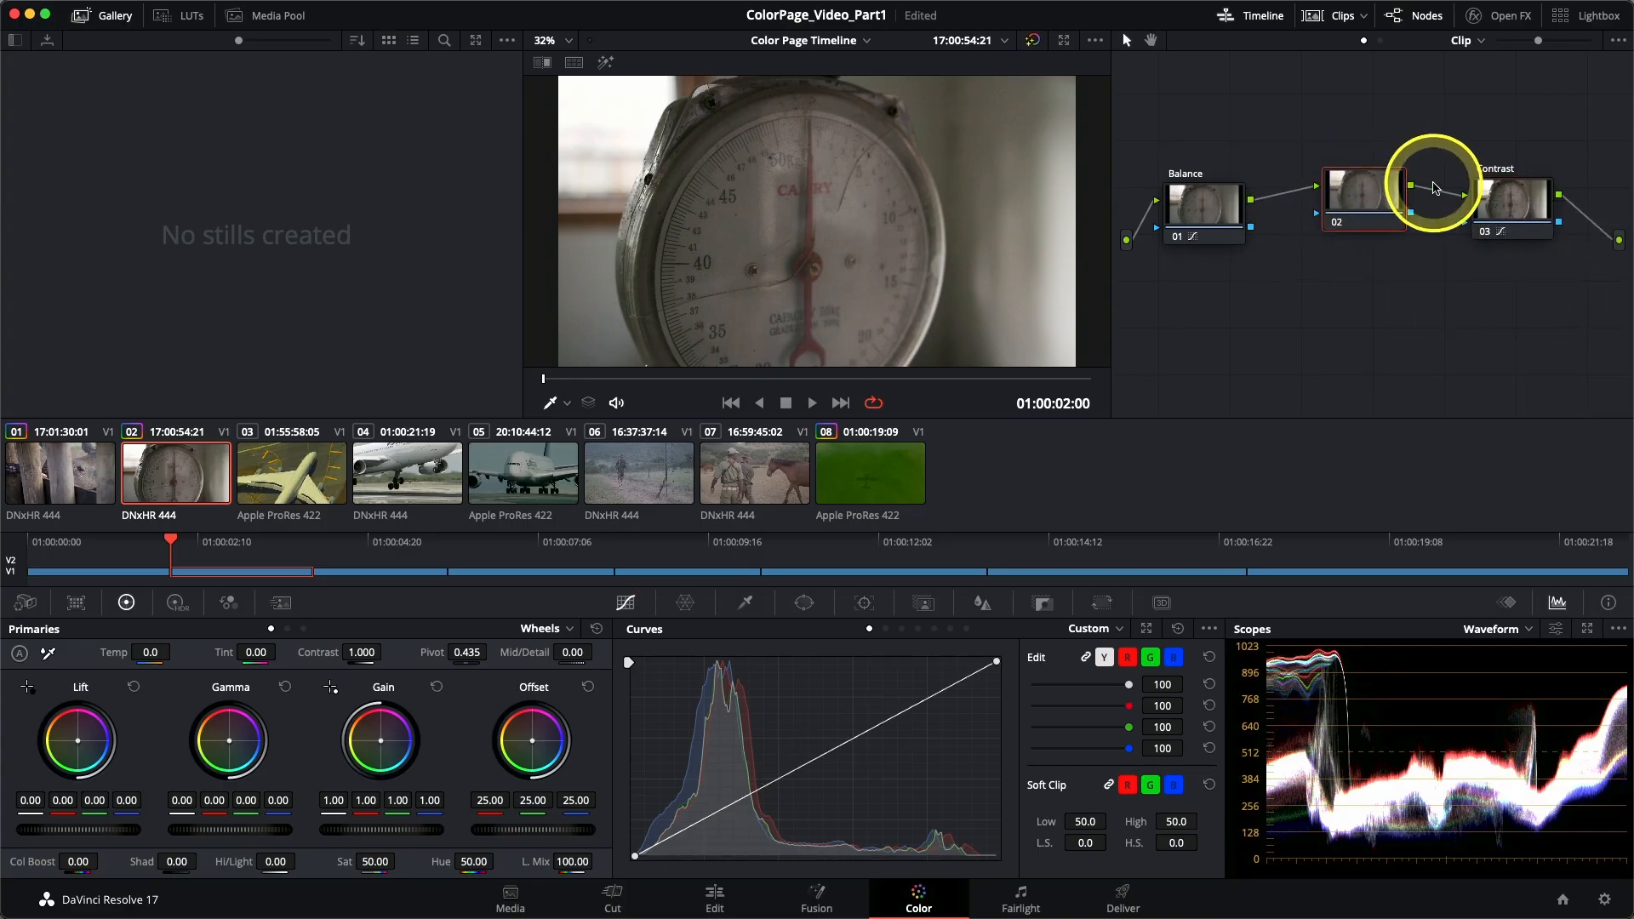
{"action": "left_click_drag", "start_coordinate": [1368, 200], "coordinate": [1360, 201]}
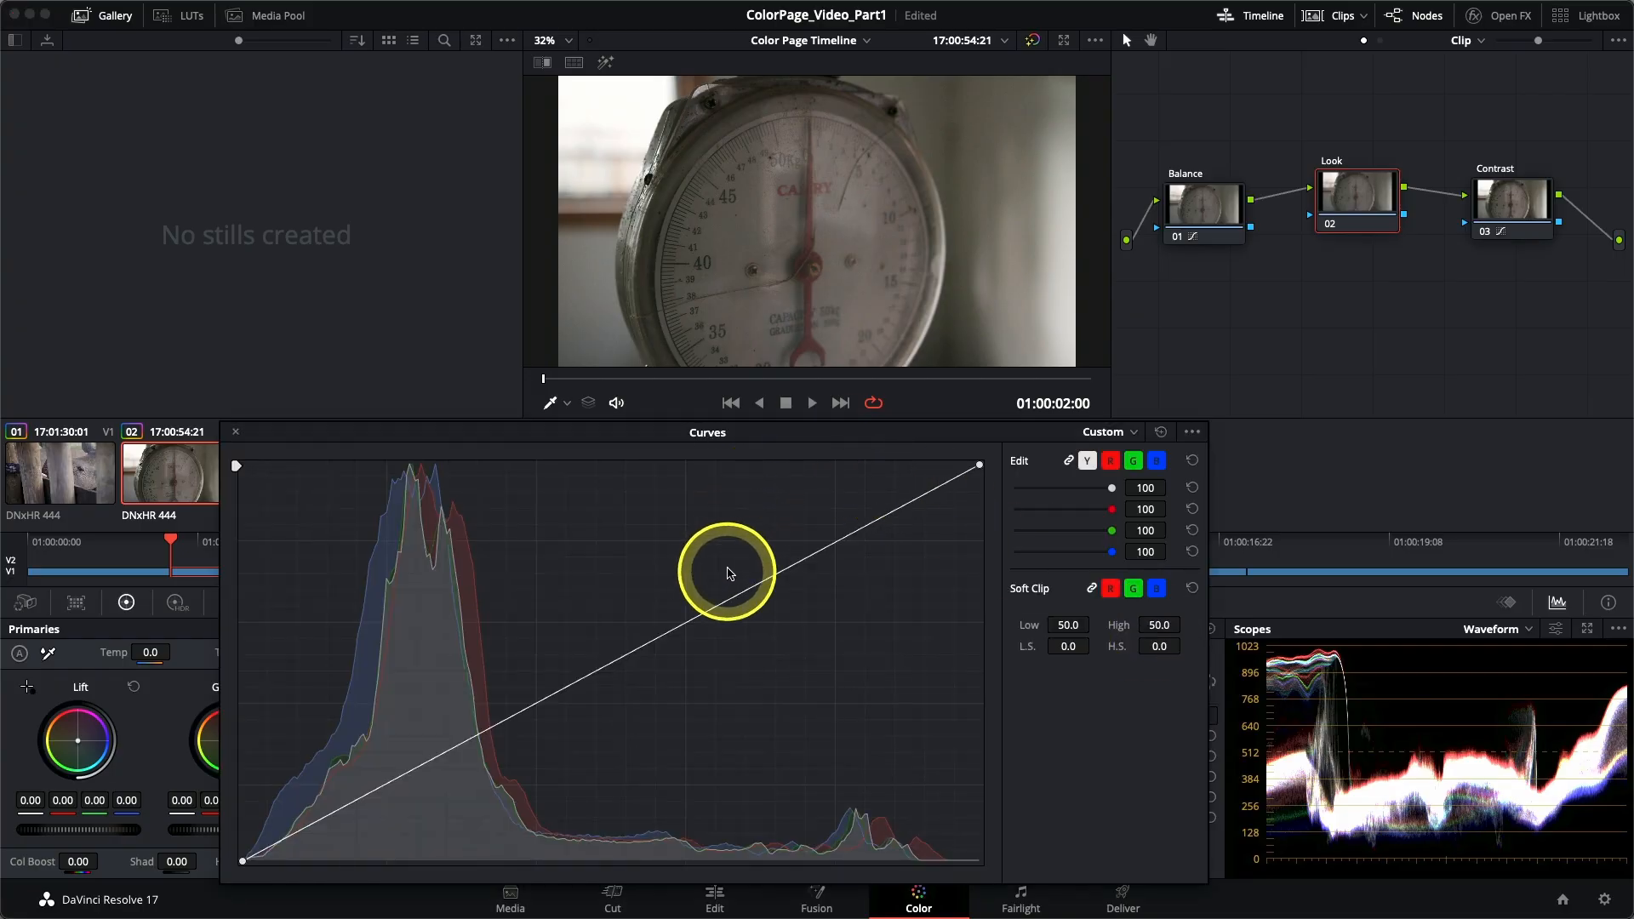
Try lowering and raising the midtones of the Look node's green curve, and reset the curve.
{"action": "left_click", "coordinate": [1112, 463]}
{"action": "left_click", "coordinate": [1135, 461]}
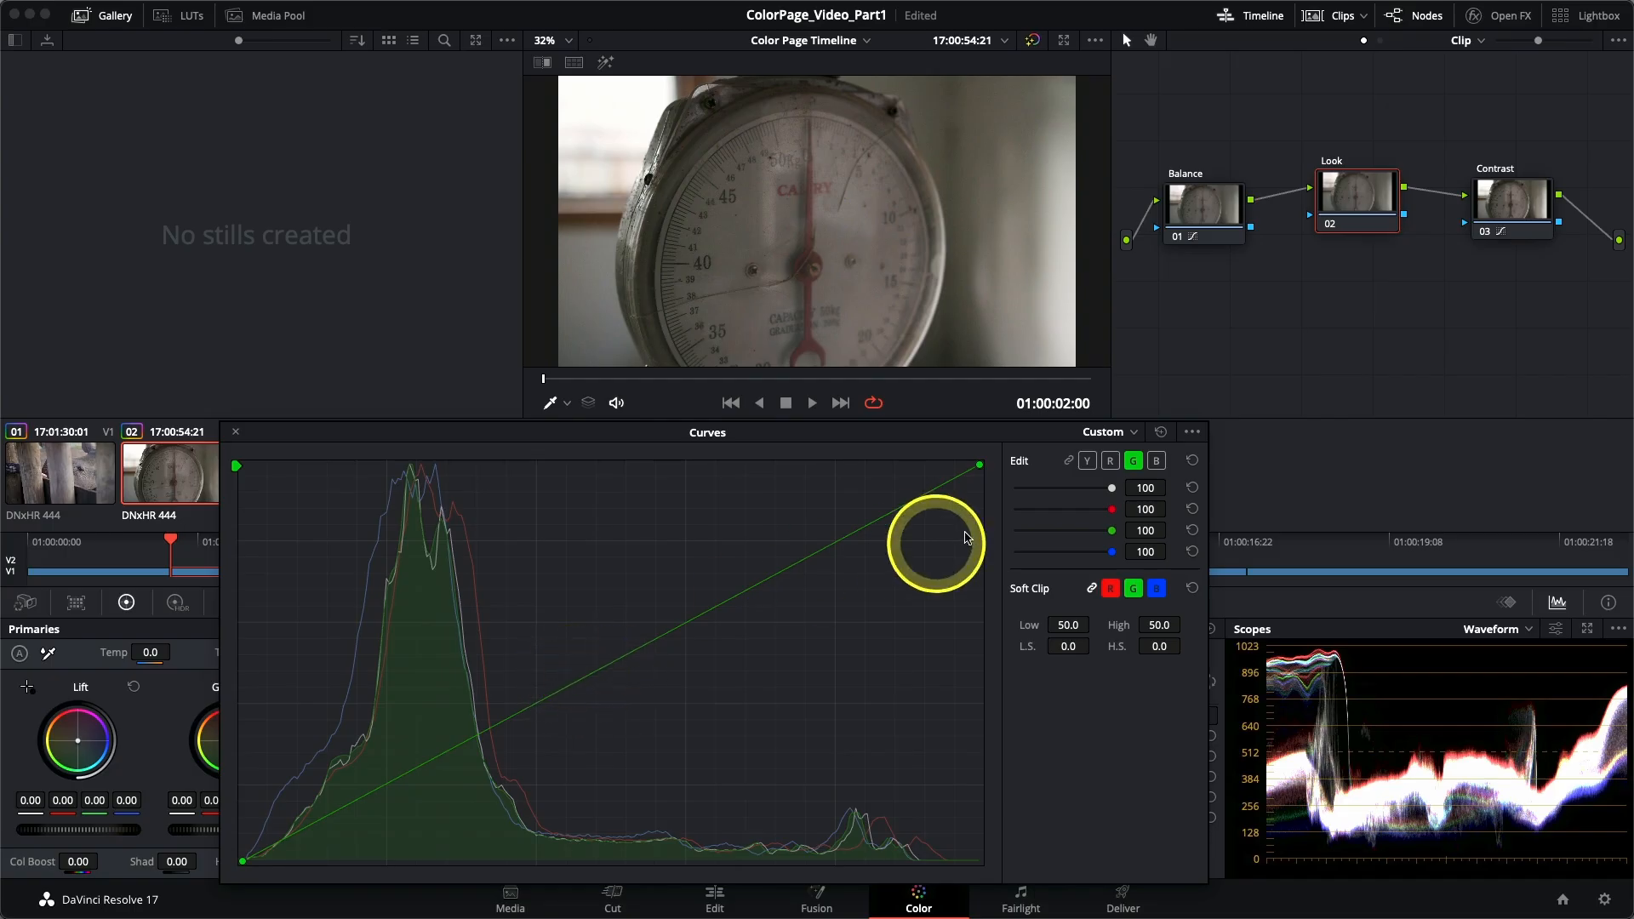
{"action": "left_click", "coordinate": [602, 665]}
{"action": "left_click_drag", "start_coordinate": [603, 665], "coordinate": [638, 690]}
{"action": "left_click_drag", "start_coordinate": [548, 438], "coordinate": [924, 449]}
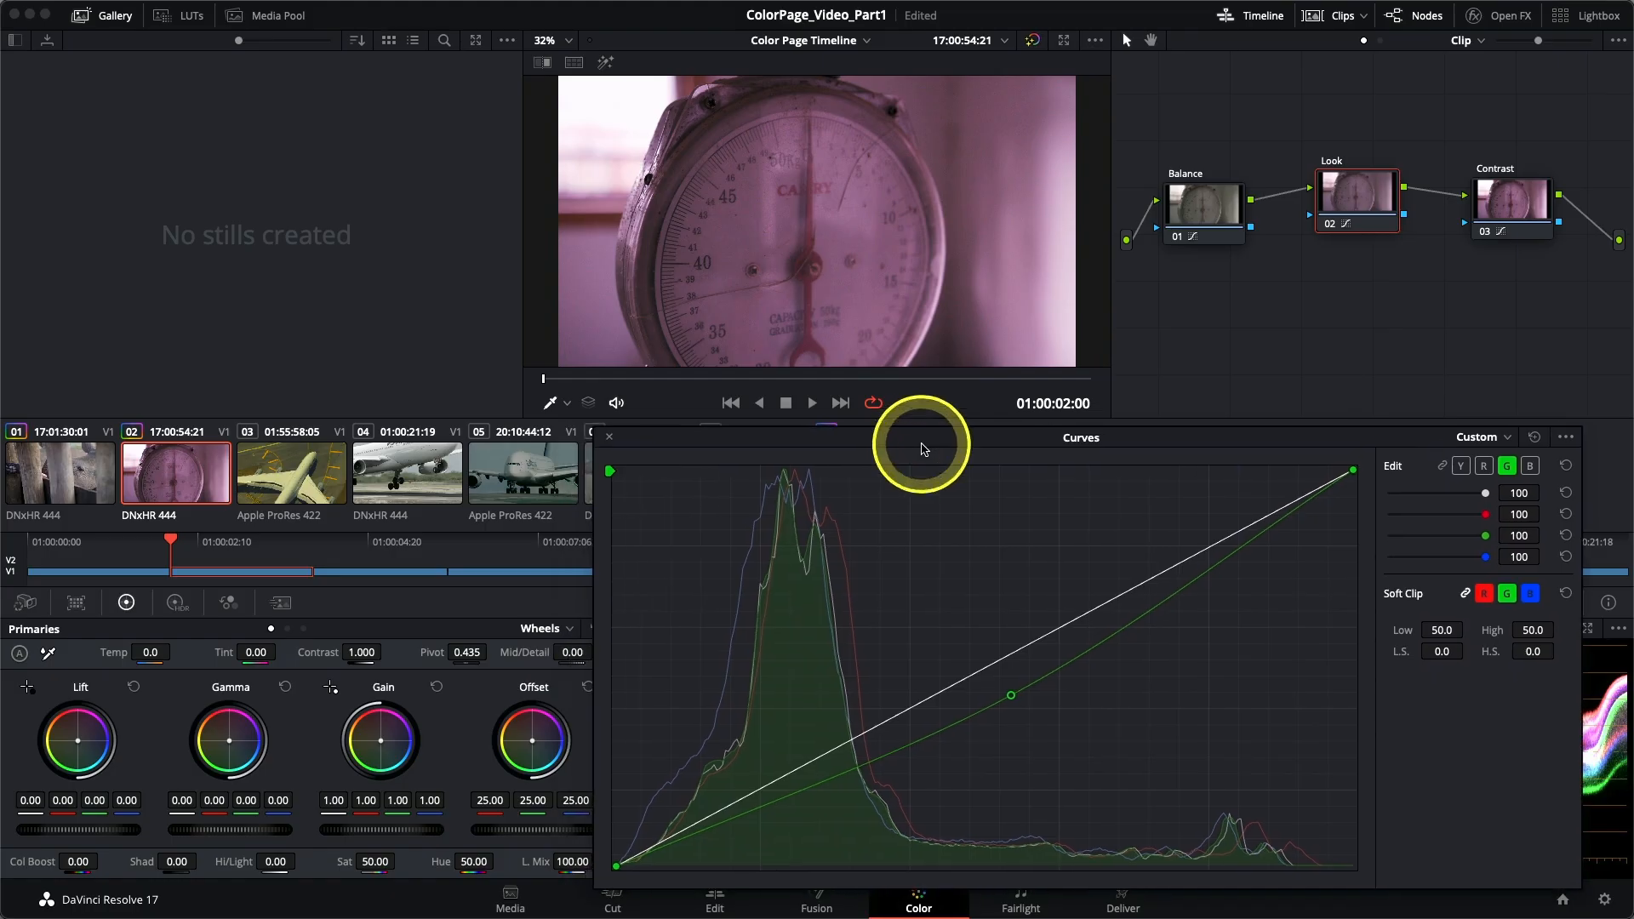
{"action": "left_click_drag", "start_coordinate": [1011, 696], "coordinate": [952, 634]}
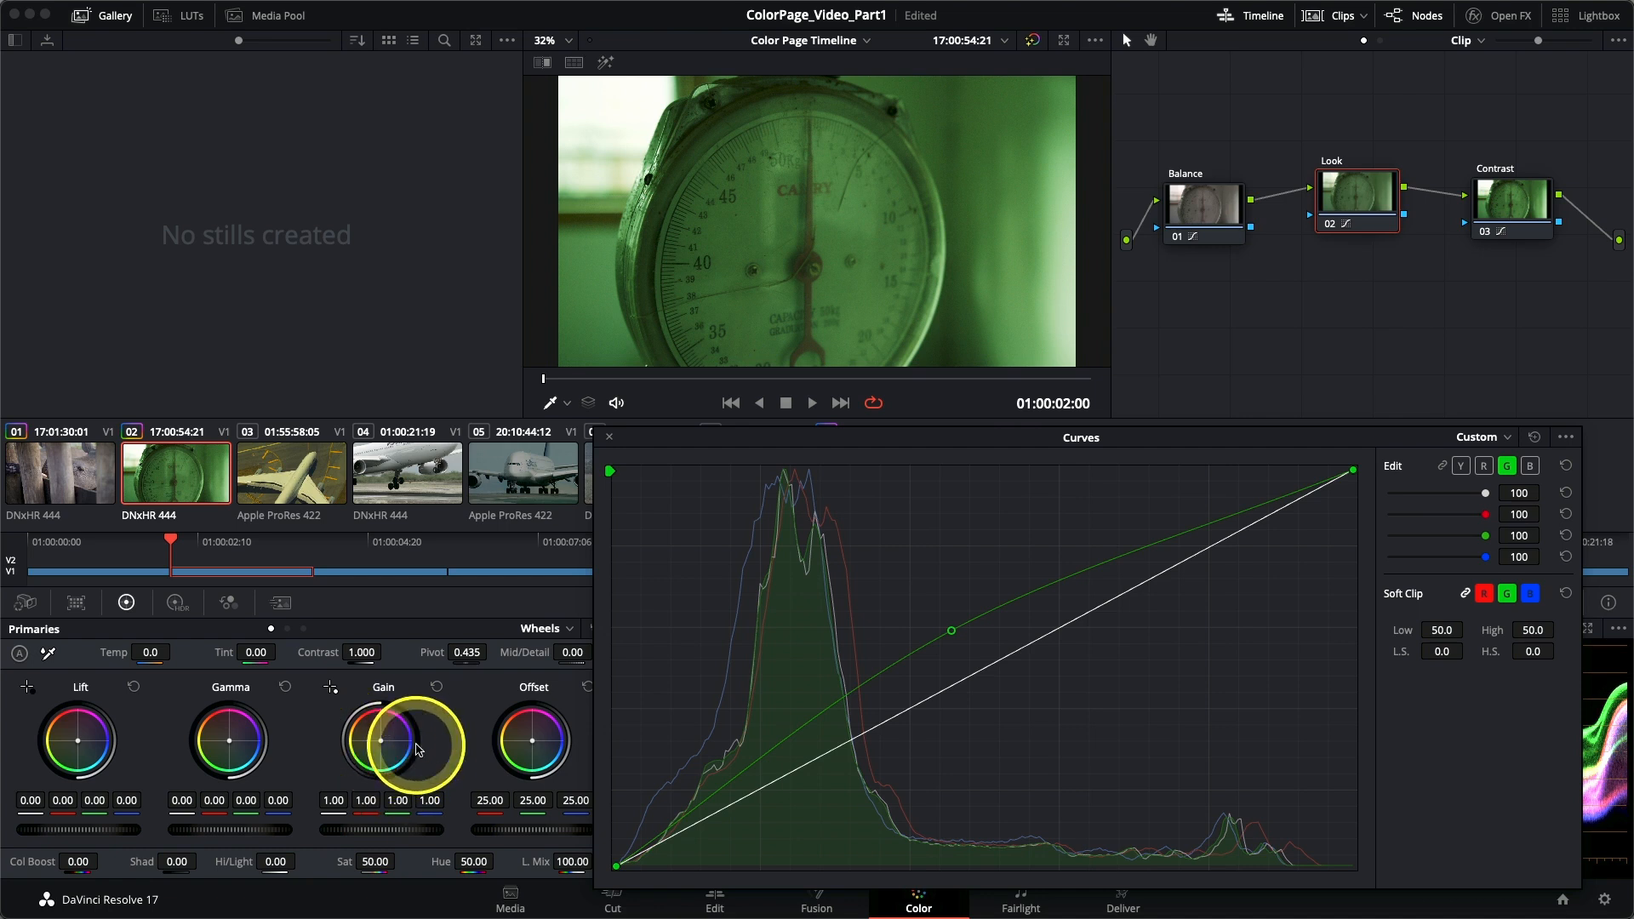
{"action": "left_click", "coordinate": [1565, 466]}
Try pulling the blue curve's midtones down and the red curve's midtones up, clearing both changes.
{"action": "left_click", "coordinate": [1531, 467]}
{"action": "left_click_drag", "start_coordinate": [970, 675], "coordinate": [1085, 782]}
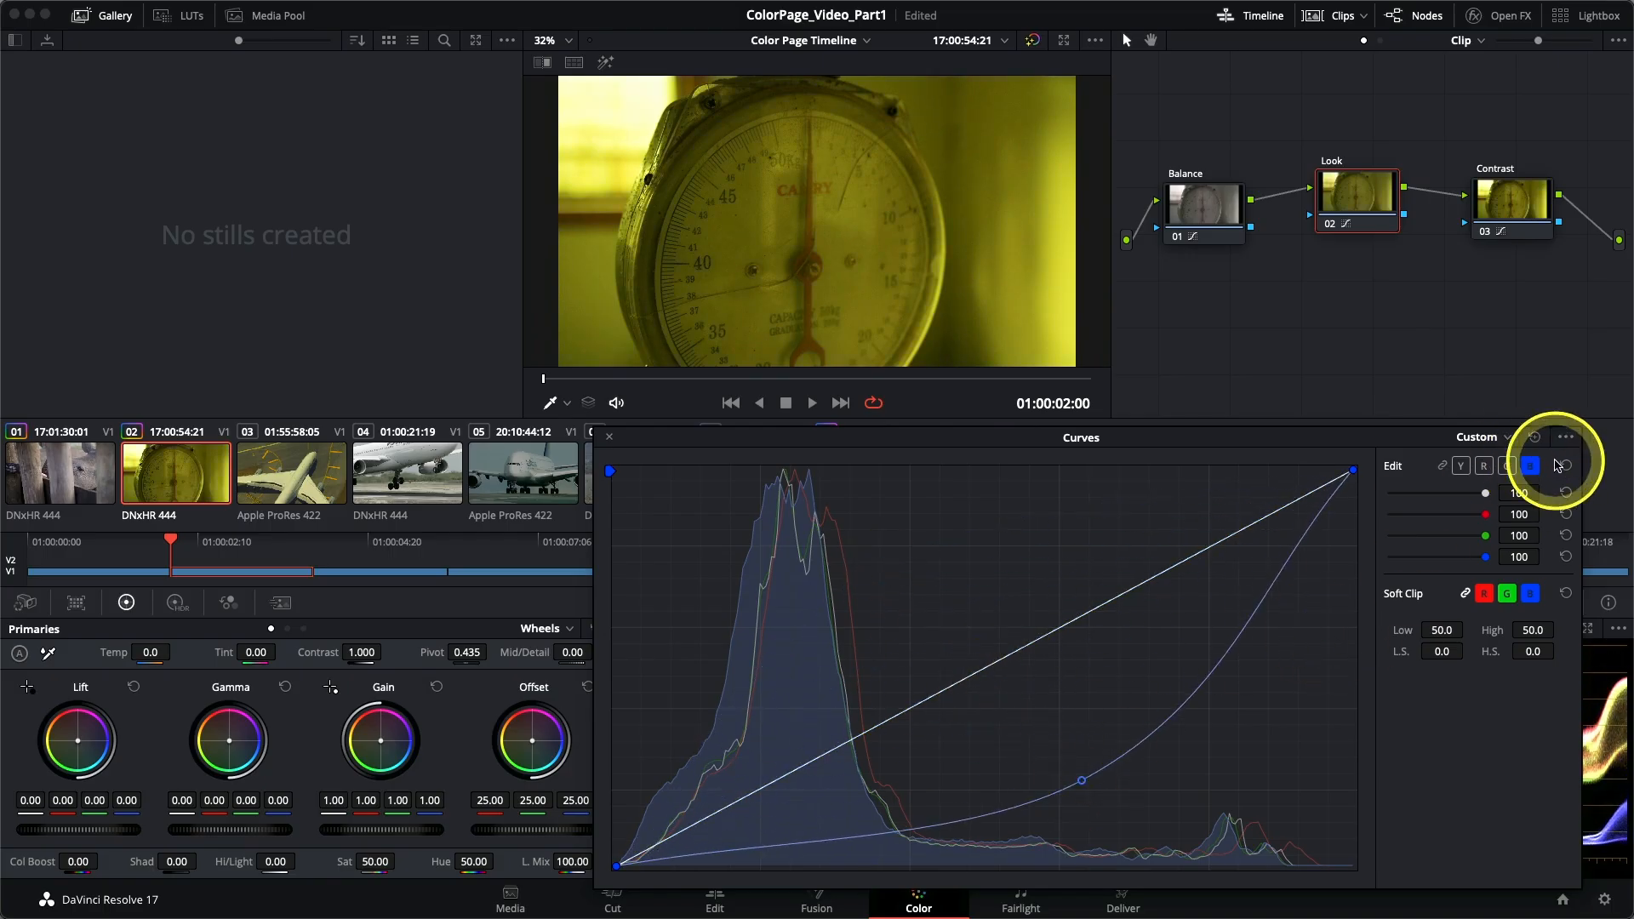
{"action": "left_click", "coordinate": [1484, 467]}
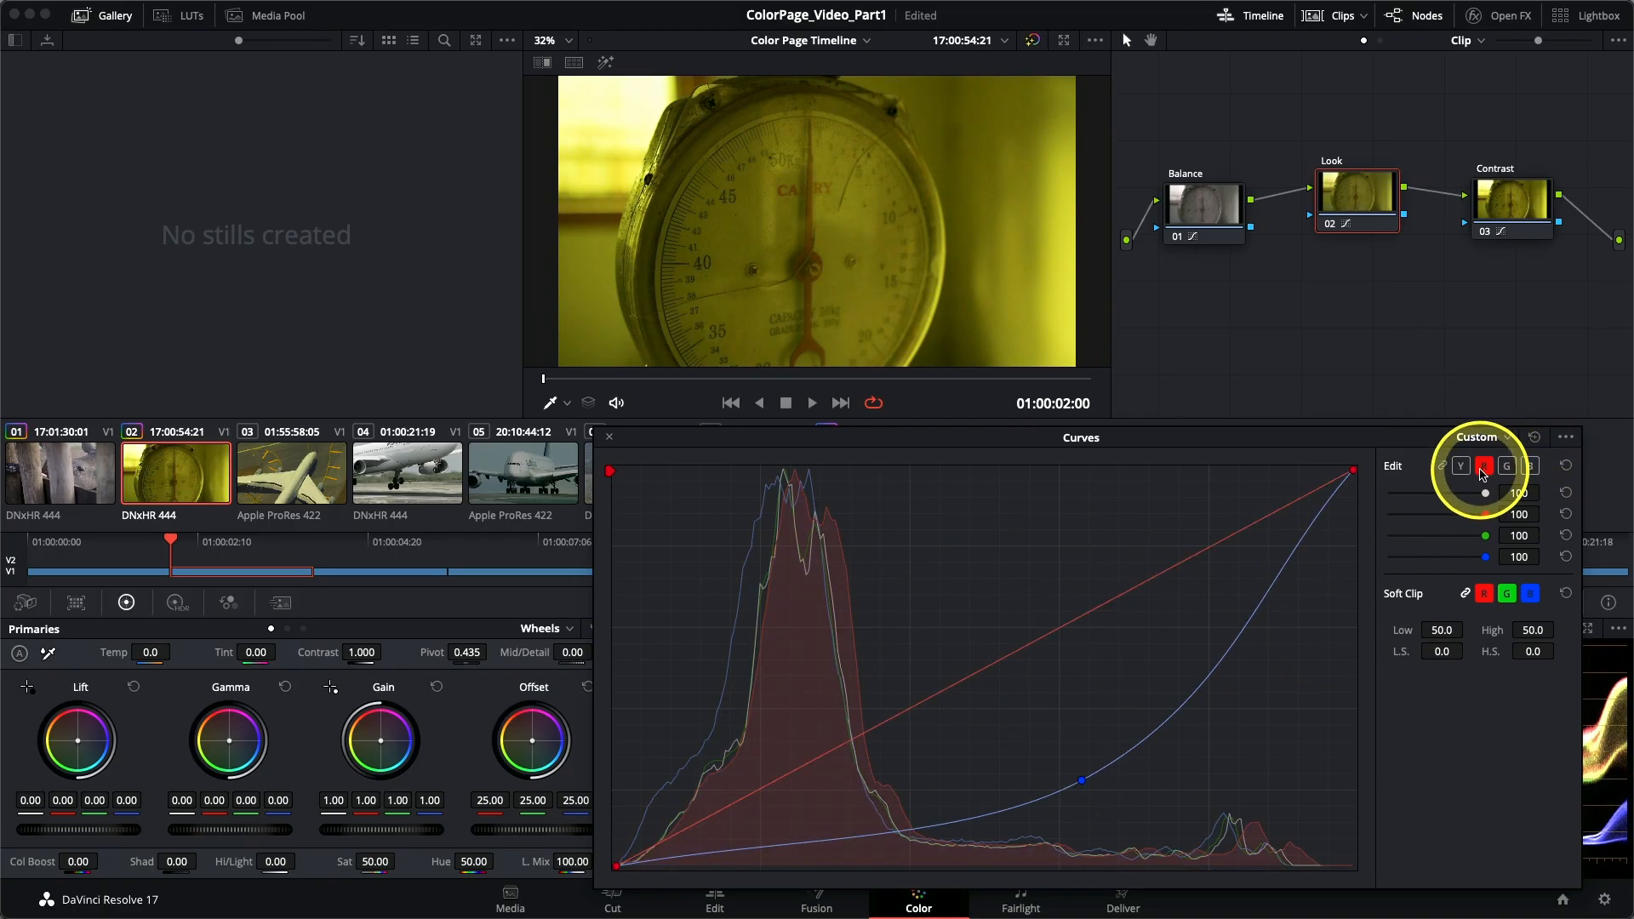
{"action": "left_click", "coordinate": [1569, 467]}
{"action": "mouse_move", "coordinate": [979, 626]}
{"action": "left_mouse_down"}
{"action": "mouse_move", "coordinate": [919, 558]}
{"action": "mouse_move", "coordinate": [1110, 756]}
{"action": "mouse_move", "coordinate": [954, 620]}
{"action": "left_mouse_up"}
{"action": "right_click", "coordinate": [954, 620]}
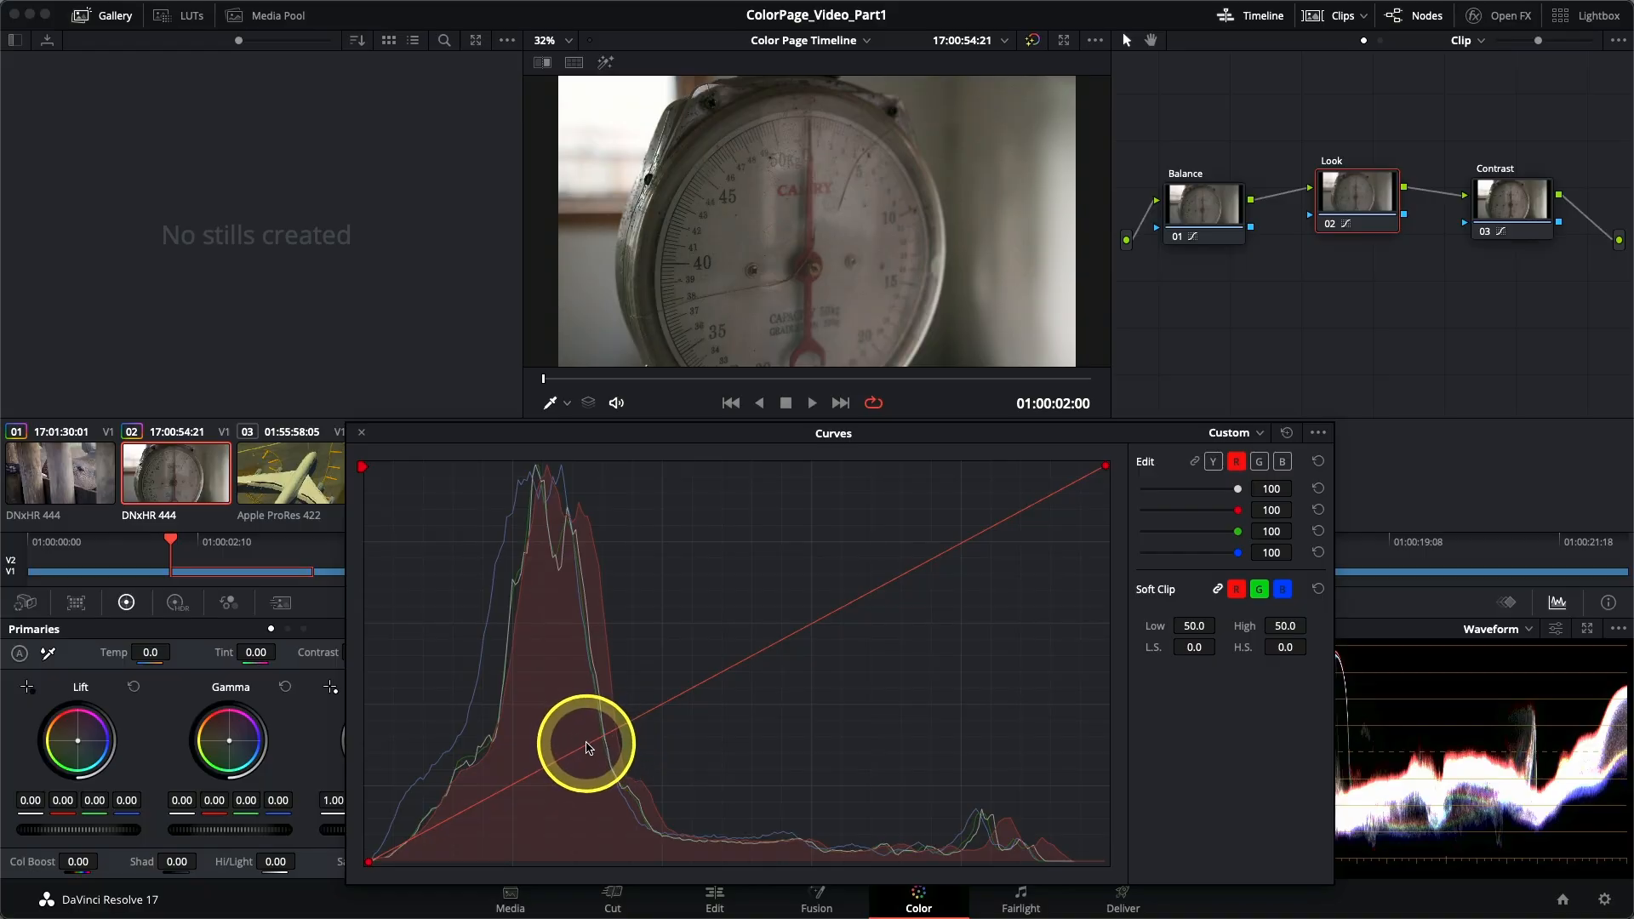
Try a split tone on the red curve with slightly raised shadows and lowered highlights, and reset it.
{"action": "left_click_drag", "start_coordinate": [585, 756], "coordinate": [566, 712]}
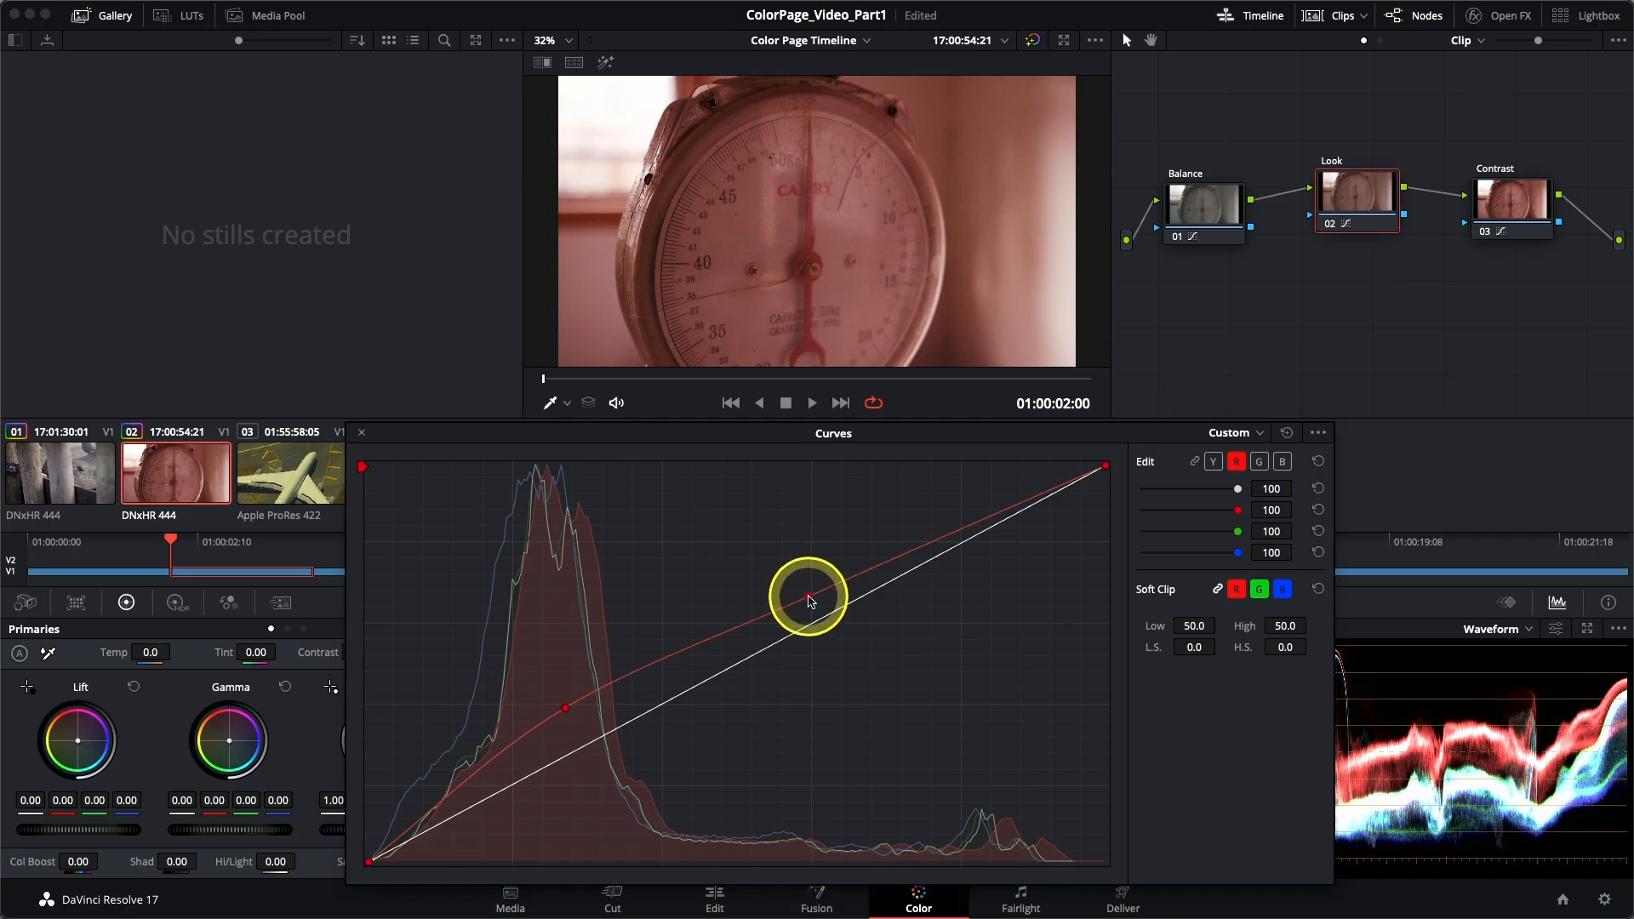
{"action": "left_click_drag", "start_coordinate": [814, 610], "coordinate": [840, 651]}
{"action": "left_click_drag", "start_coordinate": [565, 713], "coordinate": [567, 748]}
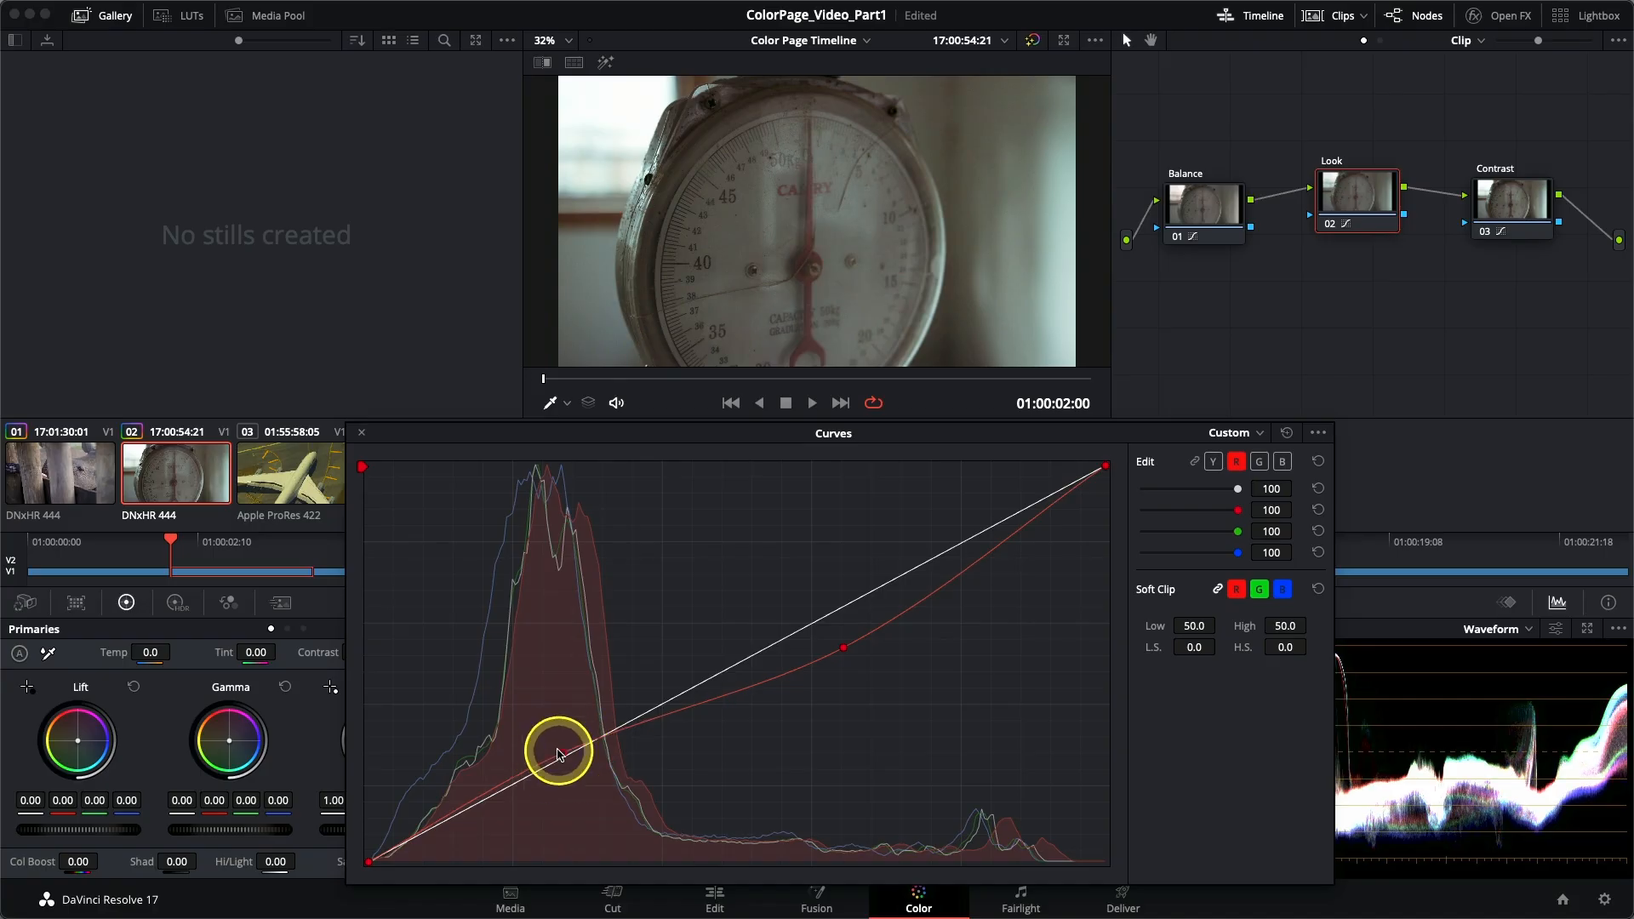
{"action": "left_click_drag", "start_coordinate": [559, 754], "coordinate": [556, 752]}
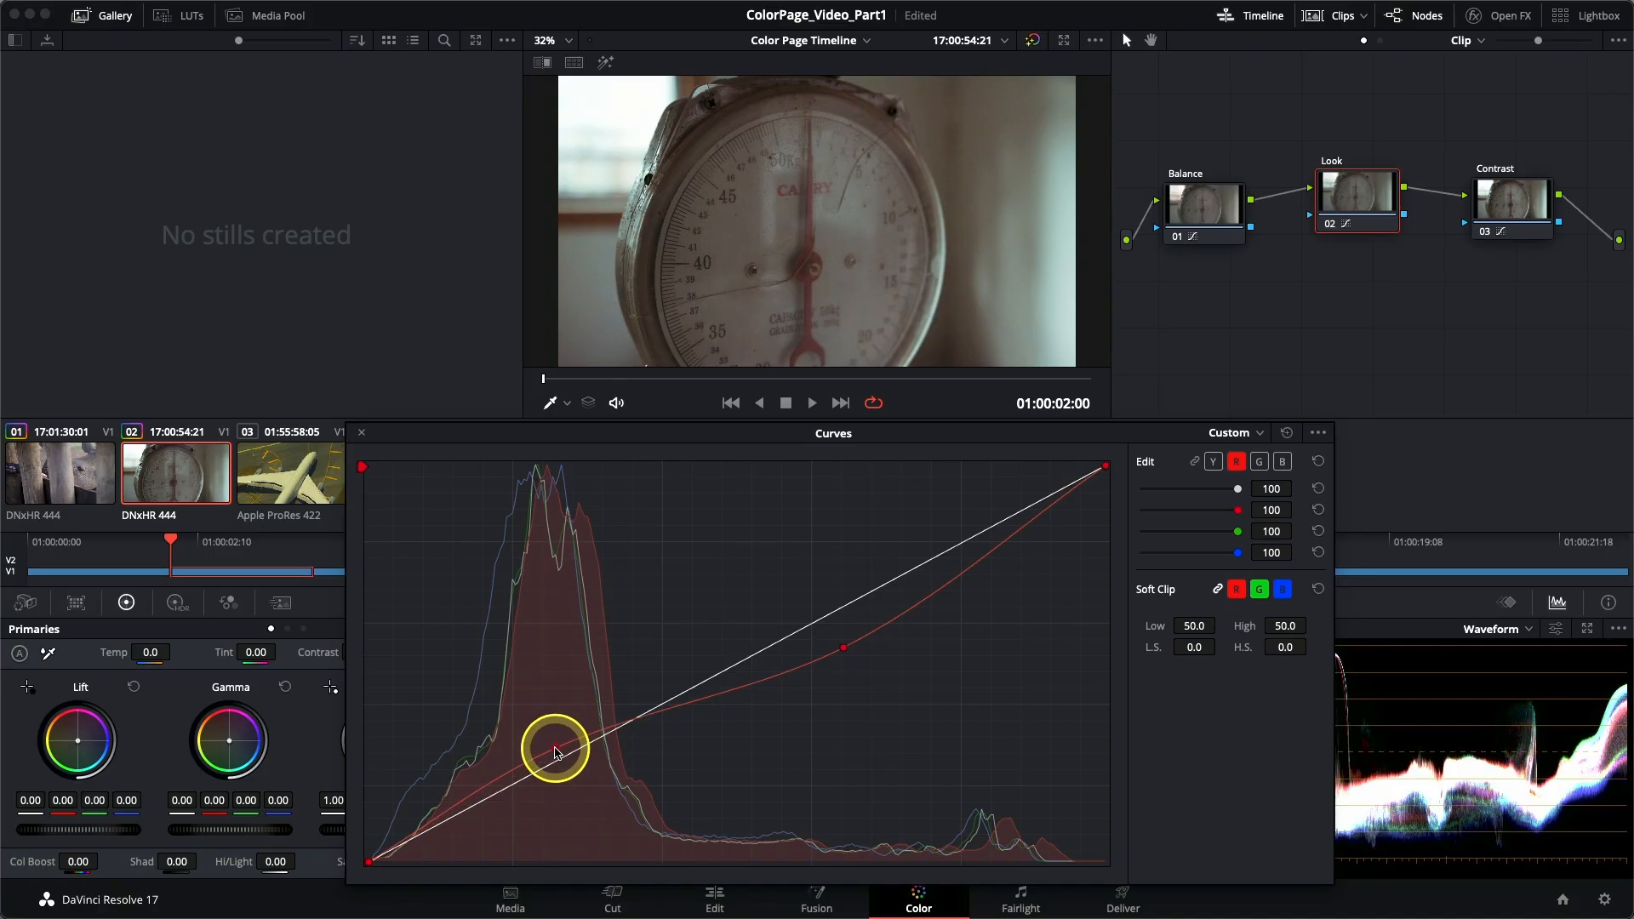
{"action": "left_click", "coordinate": [811, 304]}
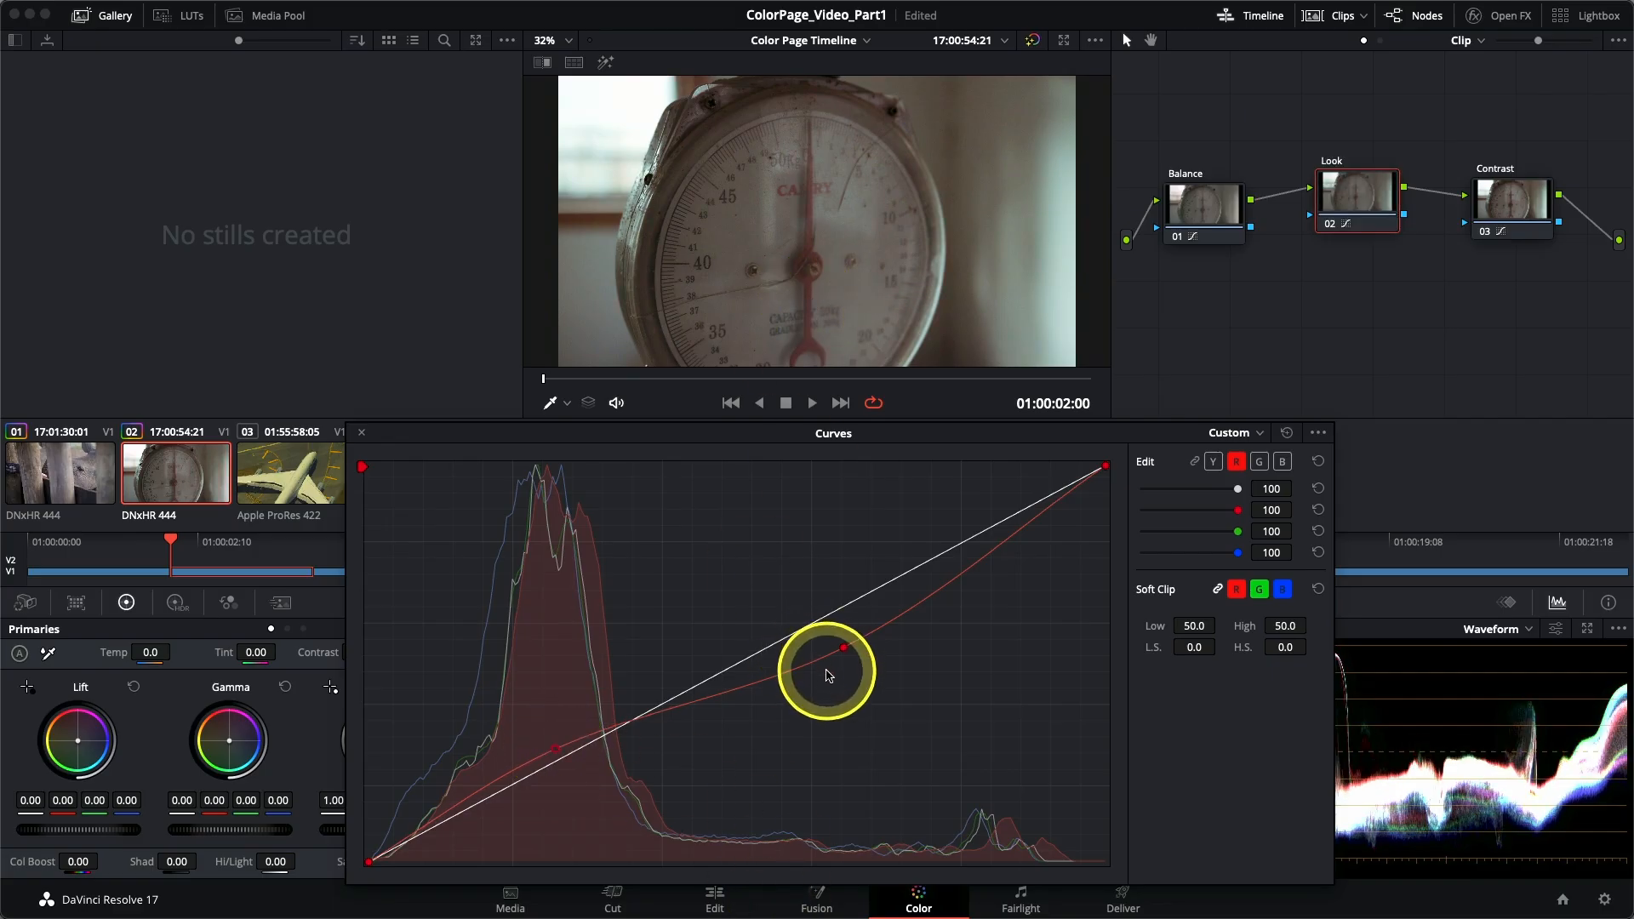
{"action": "left_click", "coordinate": [1320, 468]}
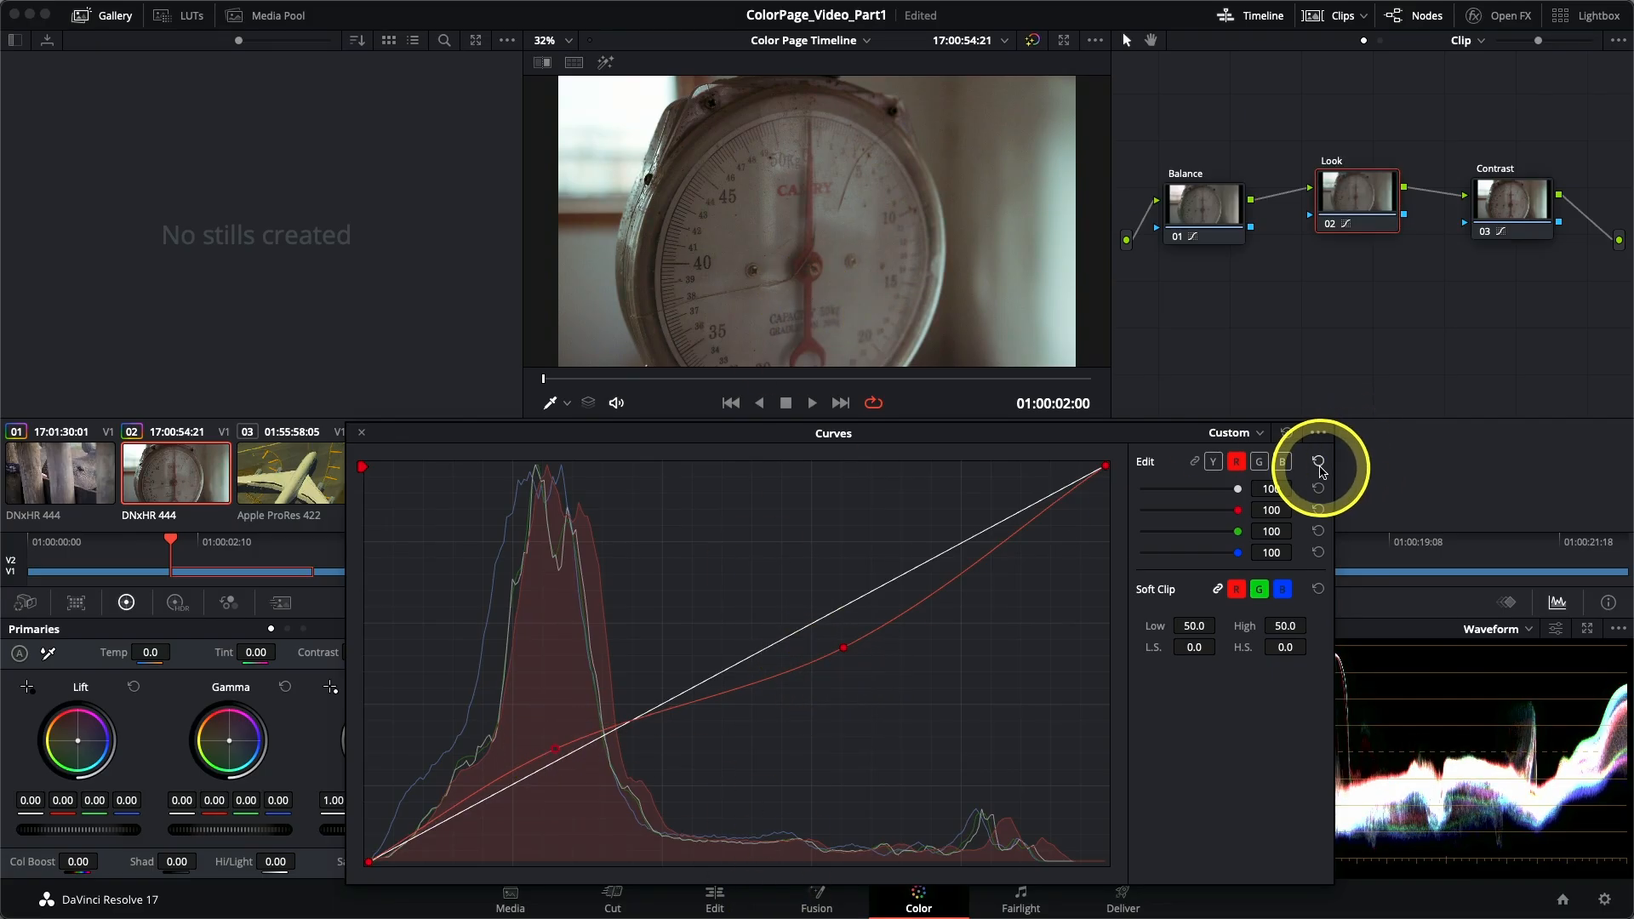
{"action": "left_click", "coordinate": [1319, 467]}
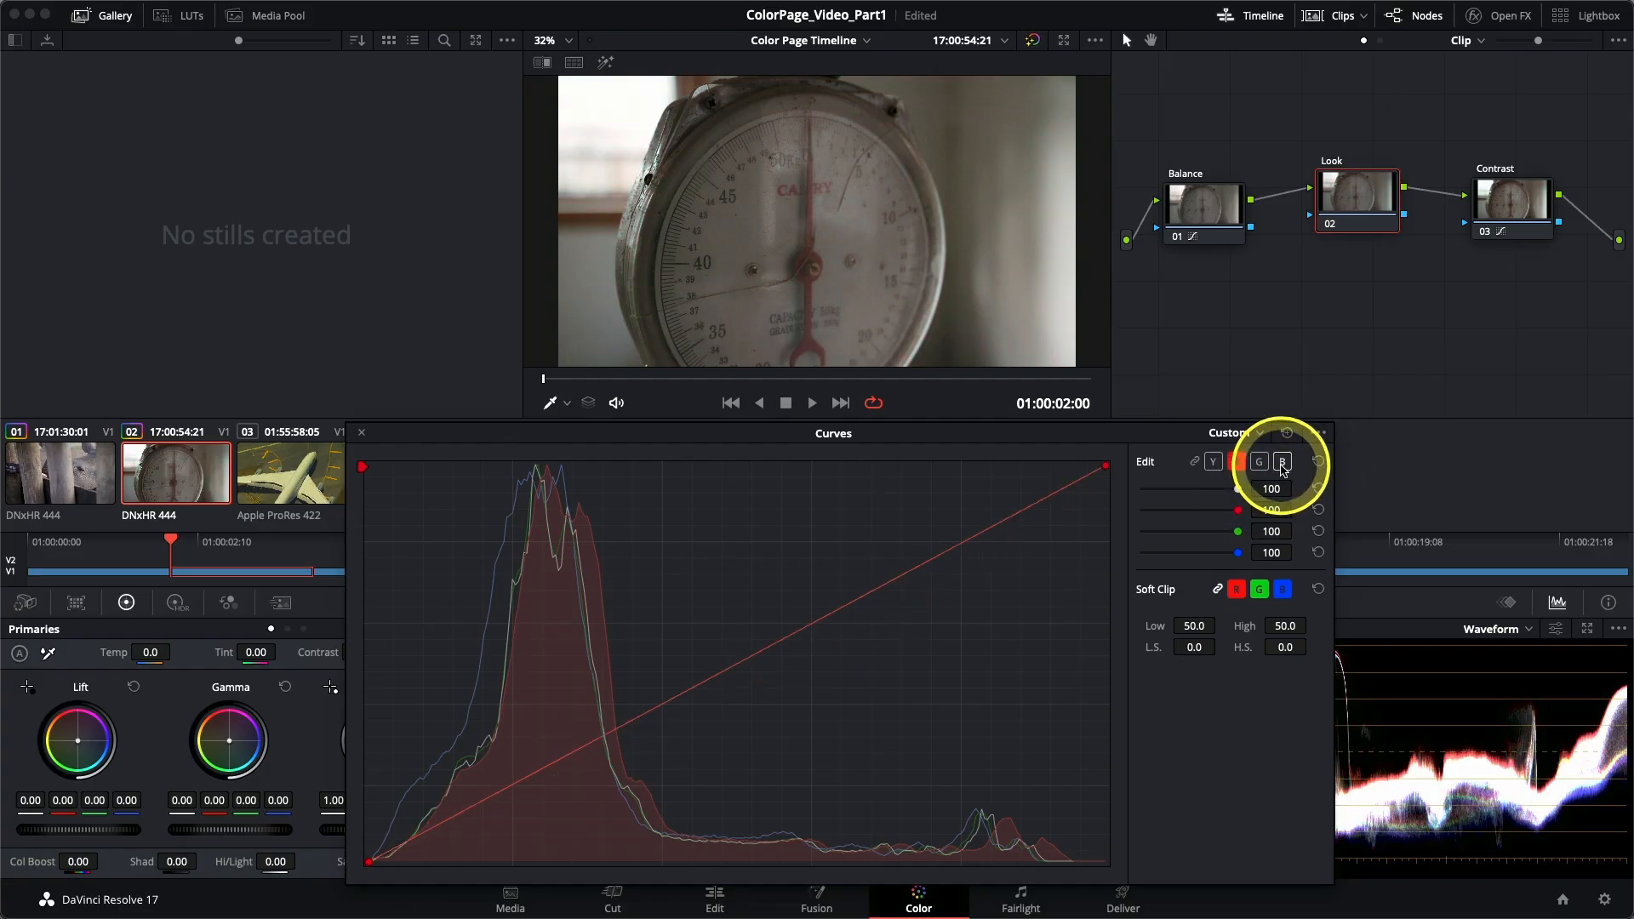
Shape the Look node's blue curve with a slightly raised shadow point and a lowered highlight point, closing the enlarged Curves window.
{"action": "left_click", "coordinate": [1283, 463]}
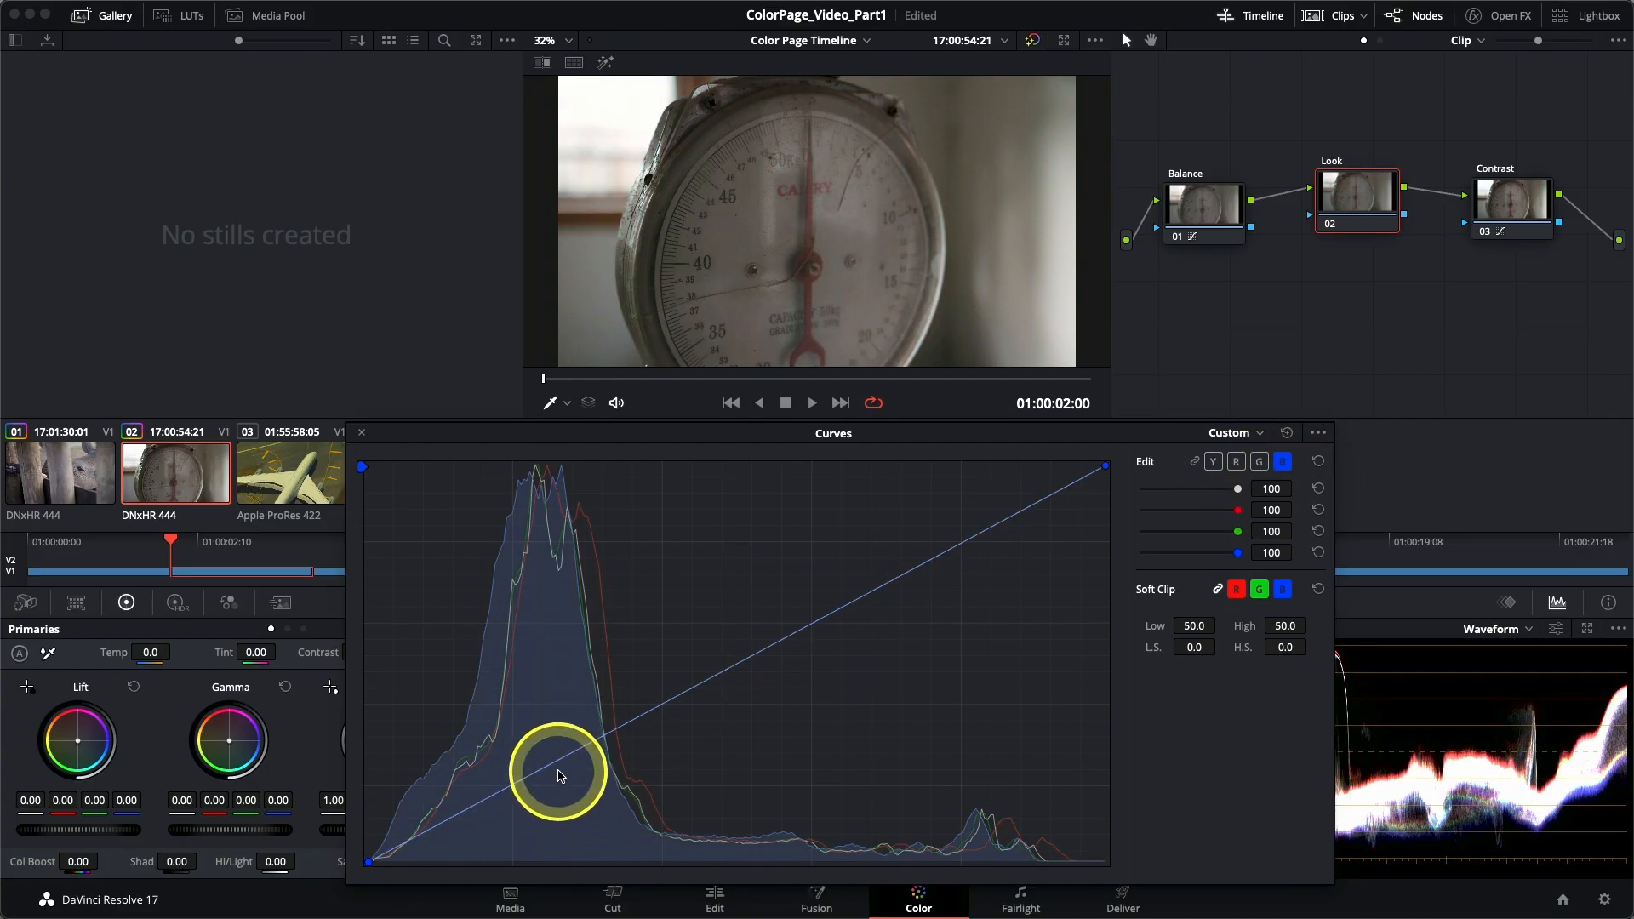
{"action": "left_click_drag", "start_coordinate": [557, 770], "coordinate": [547, 746]}
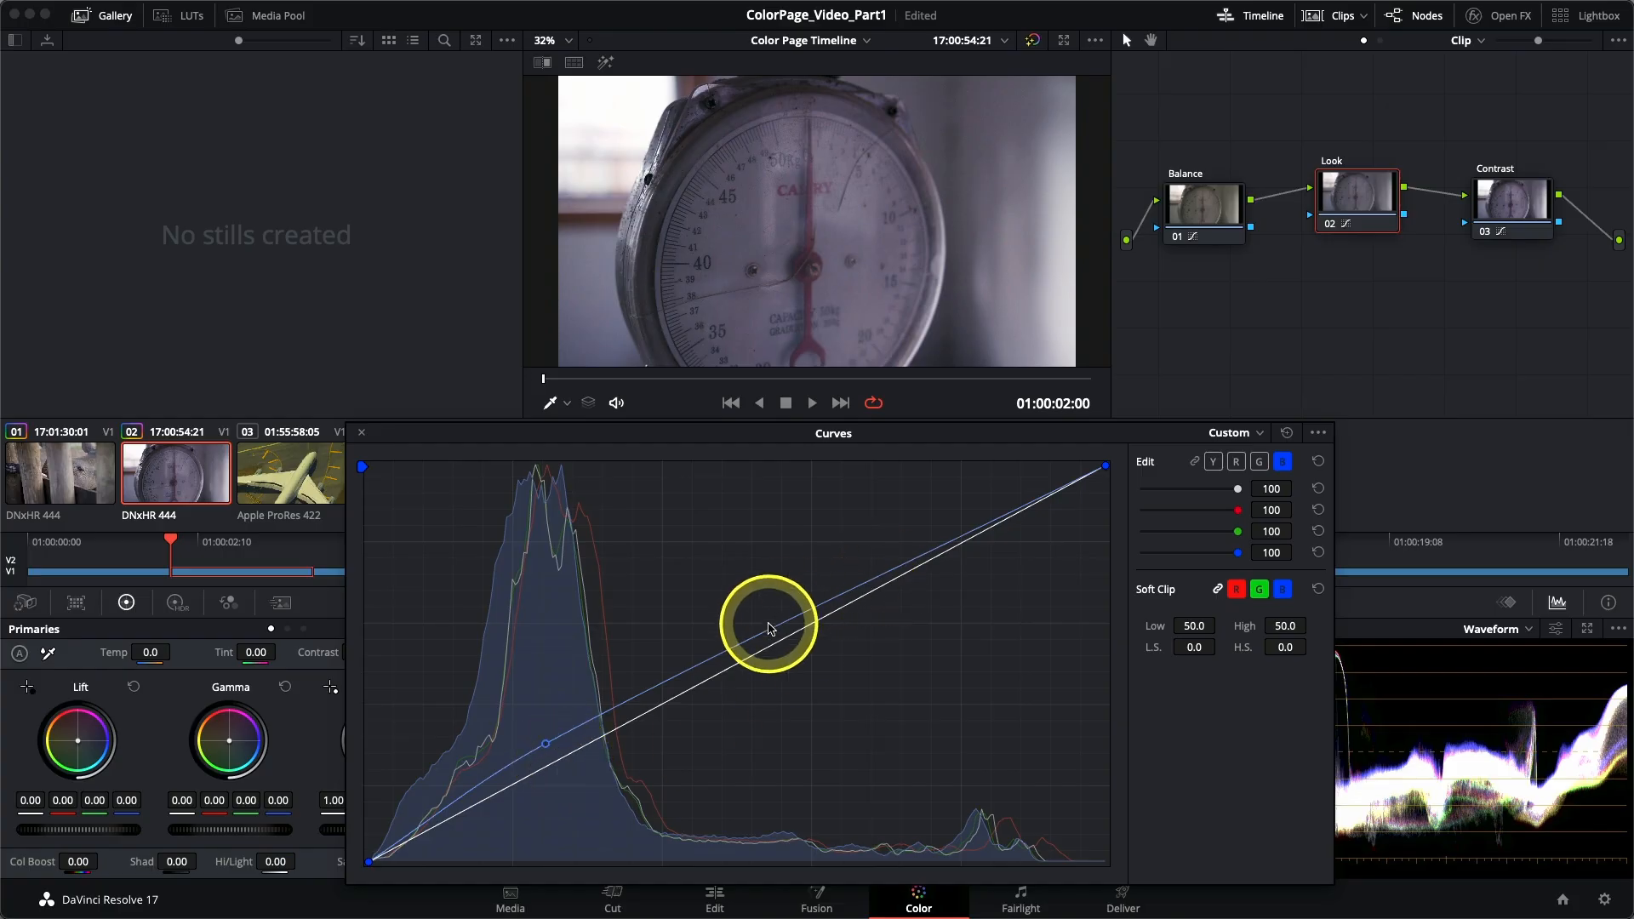
{"action": "left_click_drag", "start_coordinate": [772, 635], "coordinate": [800, 666]}
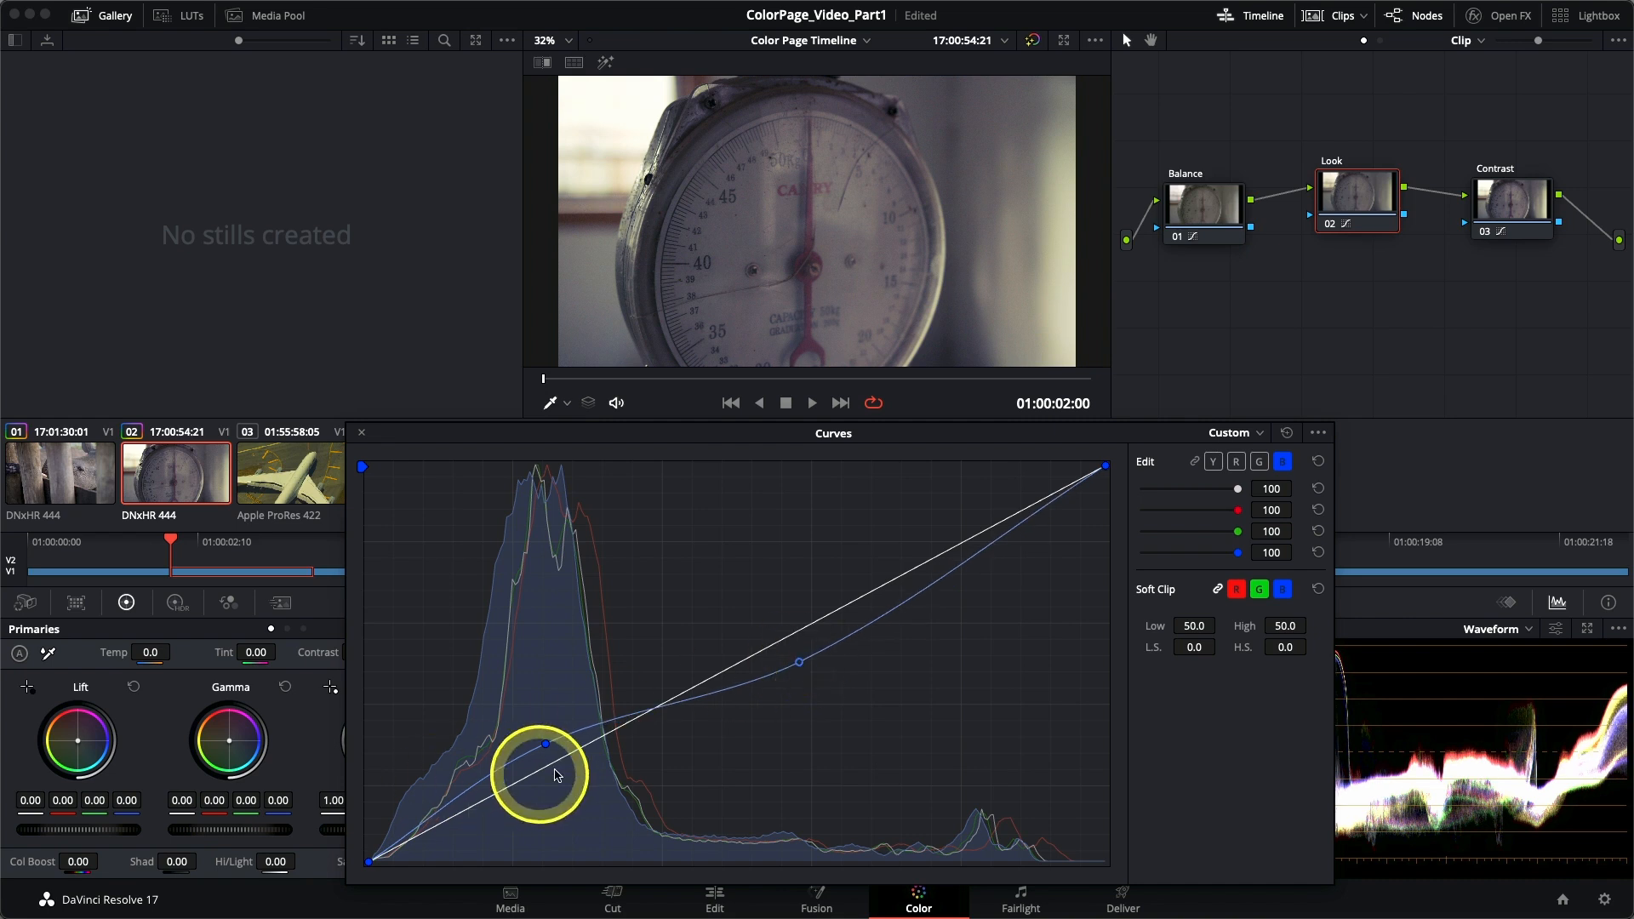
{"action": "left_click_drag", "start_coordinate": [547, 747], "coordinate": [549, 750]}
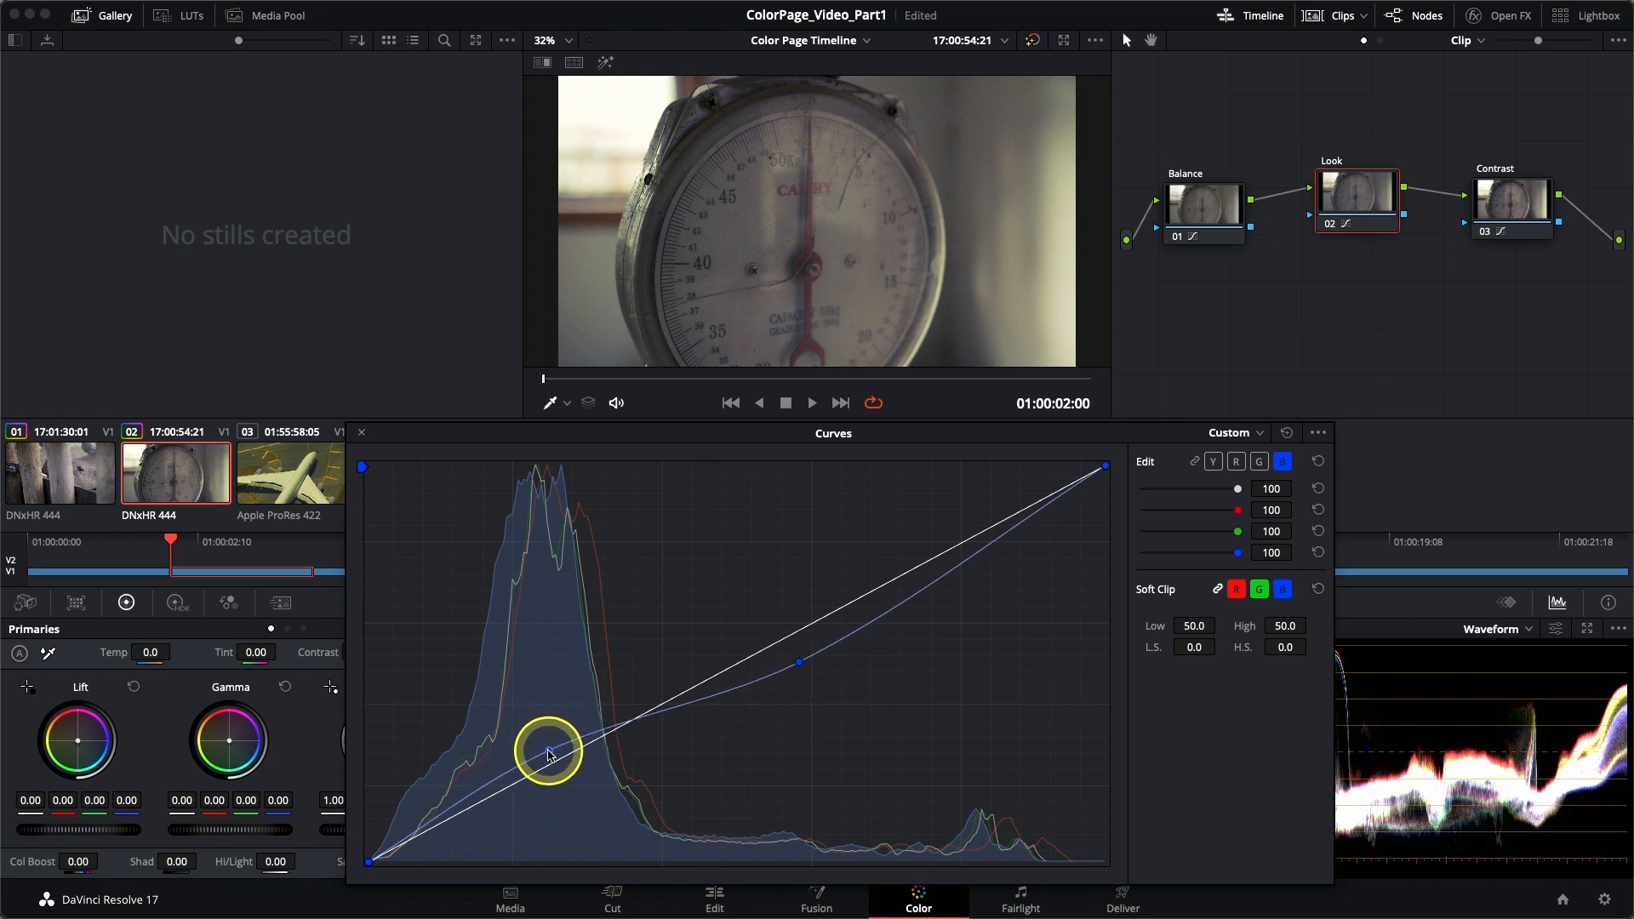
{"action": "left_click_drag", "start_coordinate": [797, 662], "coordinate": [879, 635]}
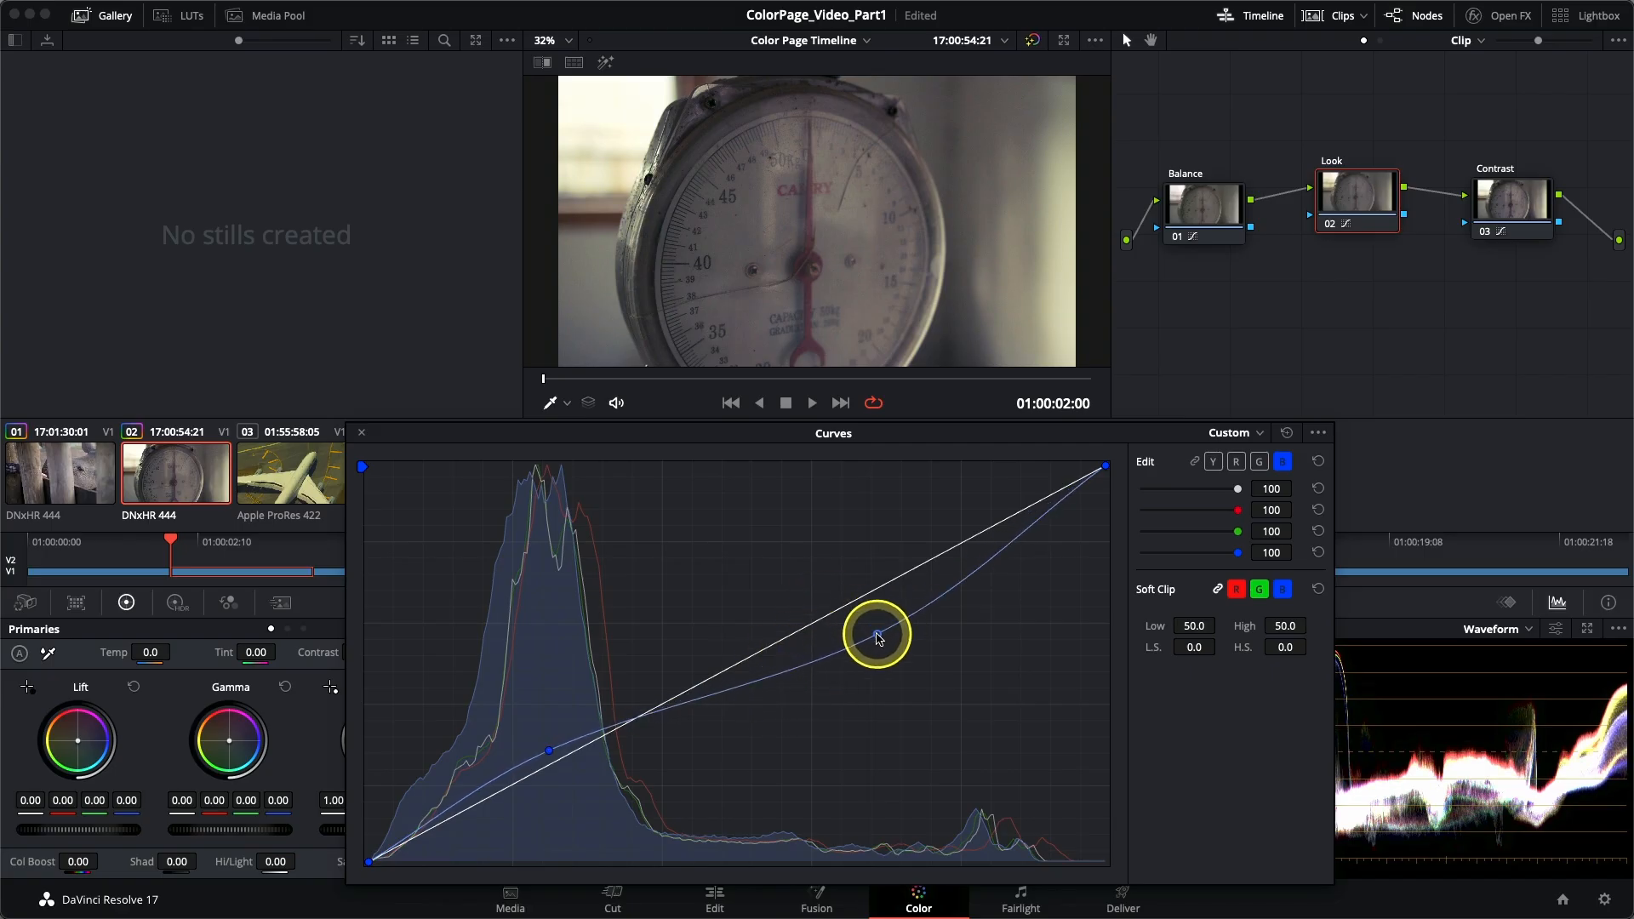
{"action": "left_click", "coordinate": [549, 752]}
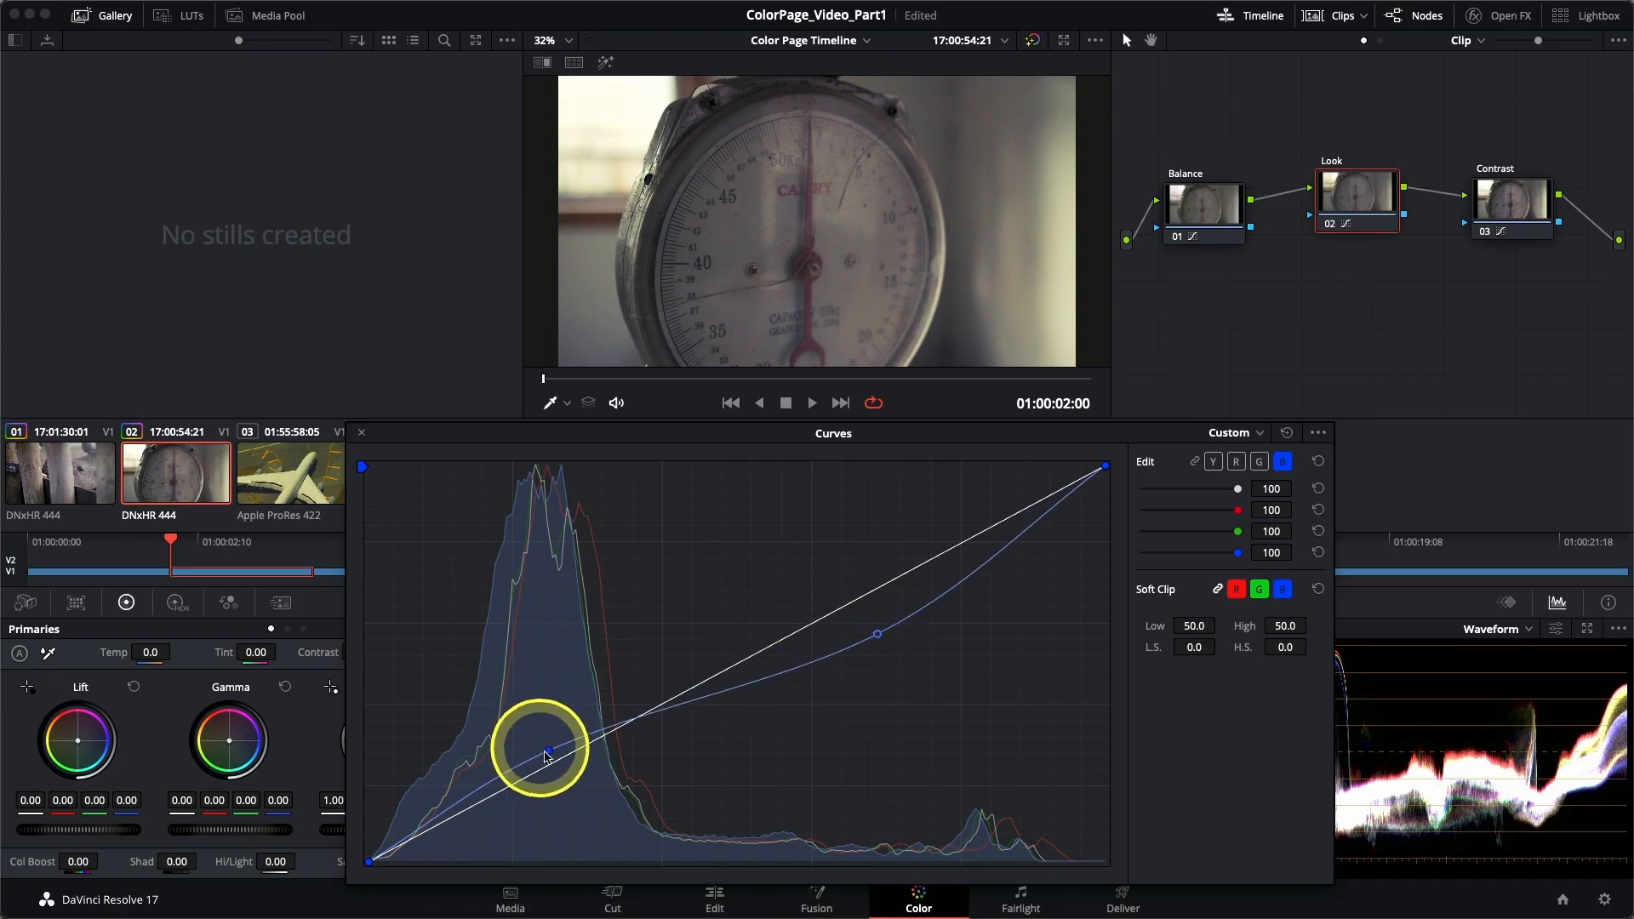
{"action": "left_click_drag", "start_coordinate": [549, 756], "coordinate": [539, 754]}
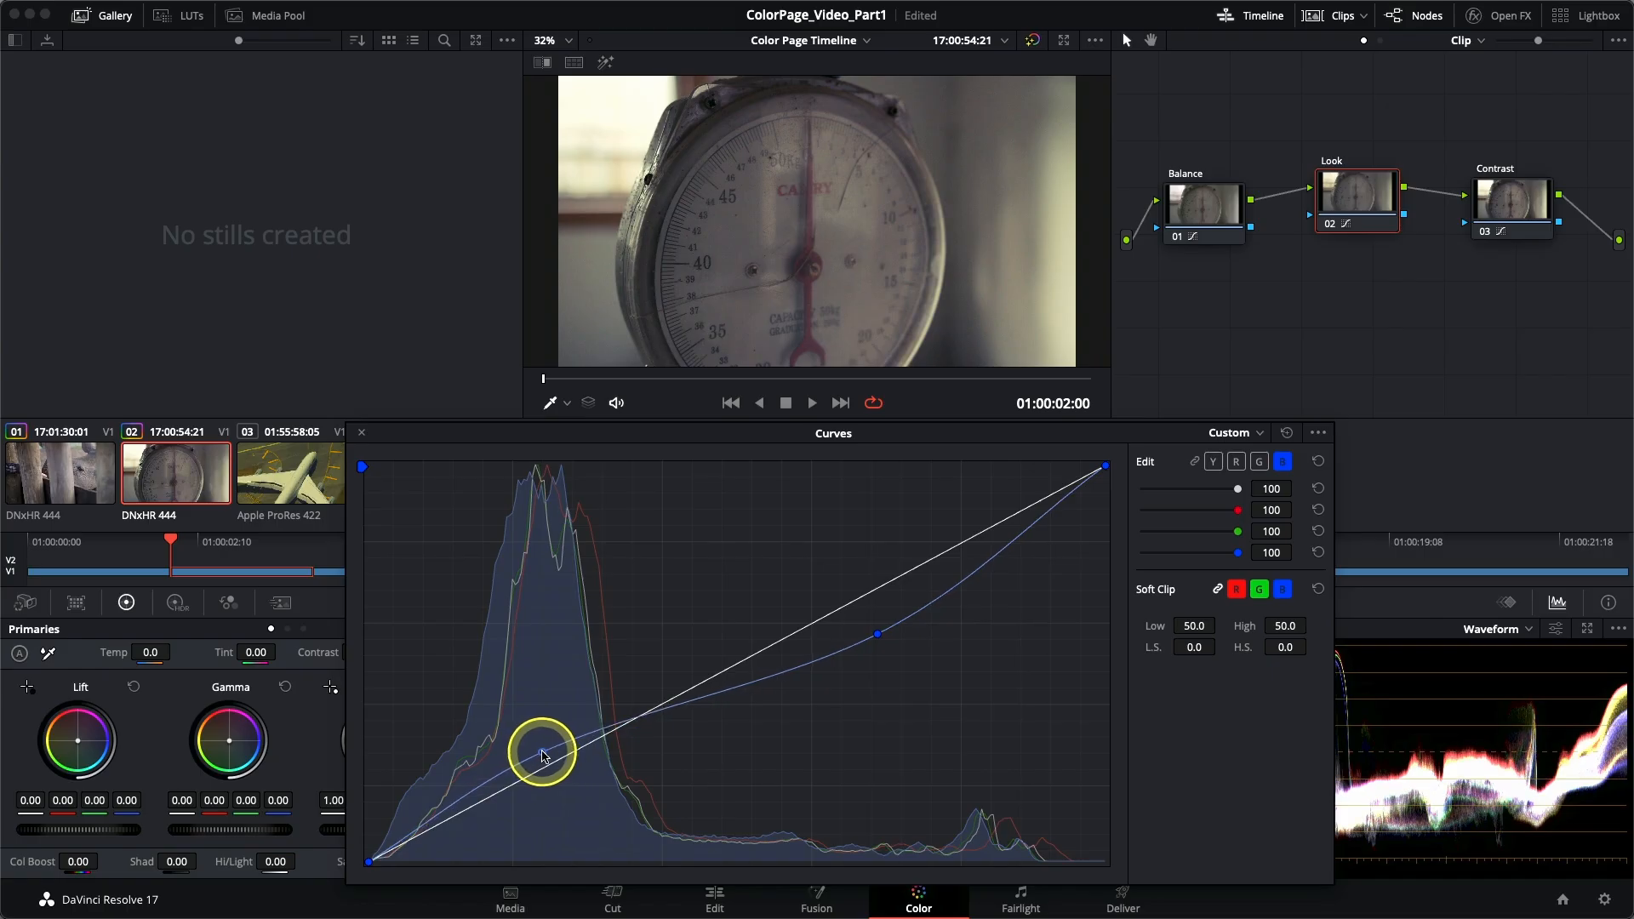
{"action": "left_click", "coordinate": [361, 433]}
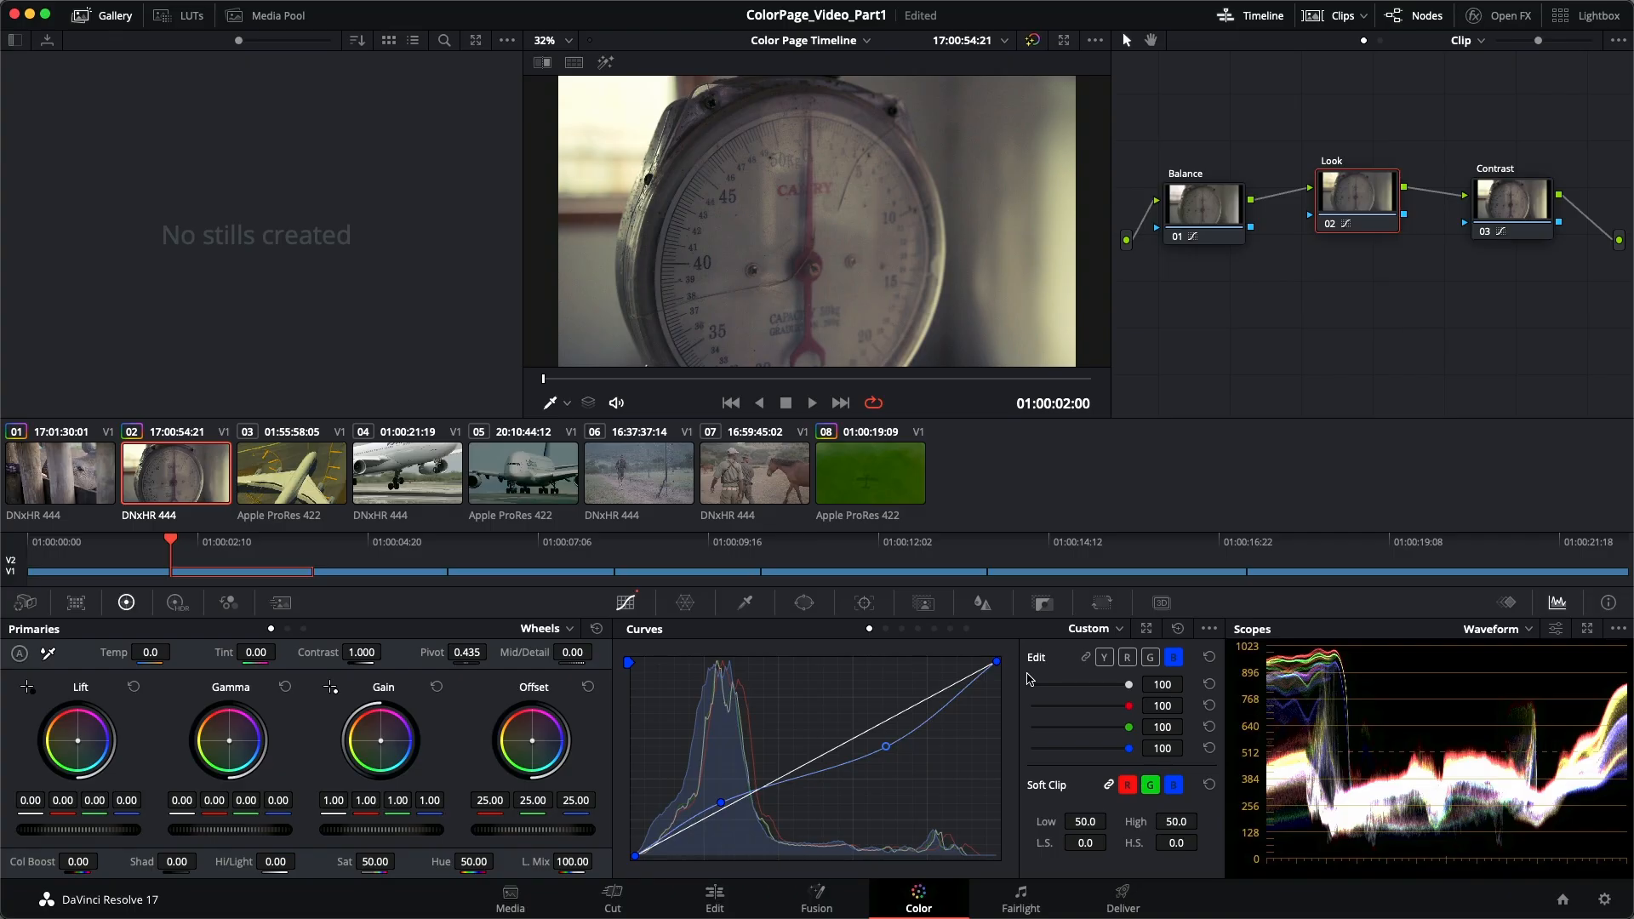
Compare clip 02 with and without its whole grade by repeatedly bypassing and restoring the color grades.
{"action": "key", "text": "super+f"}
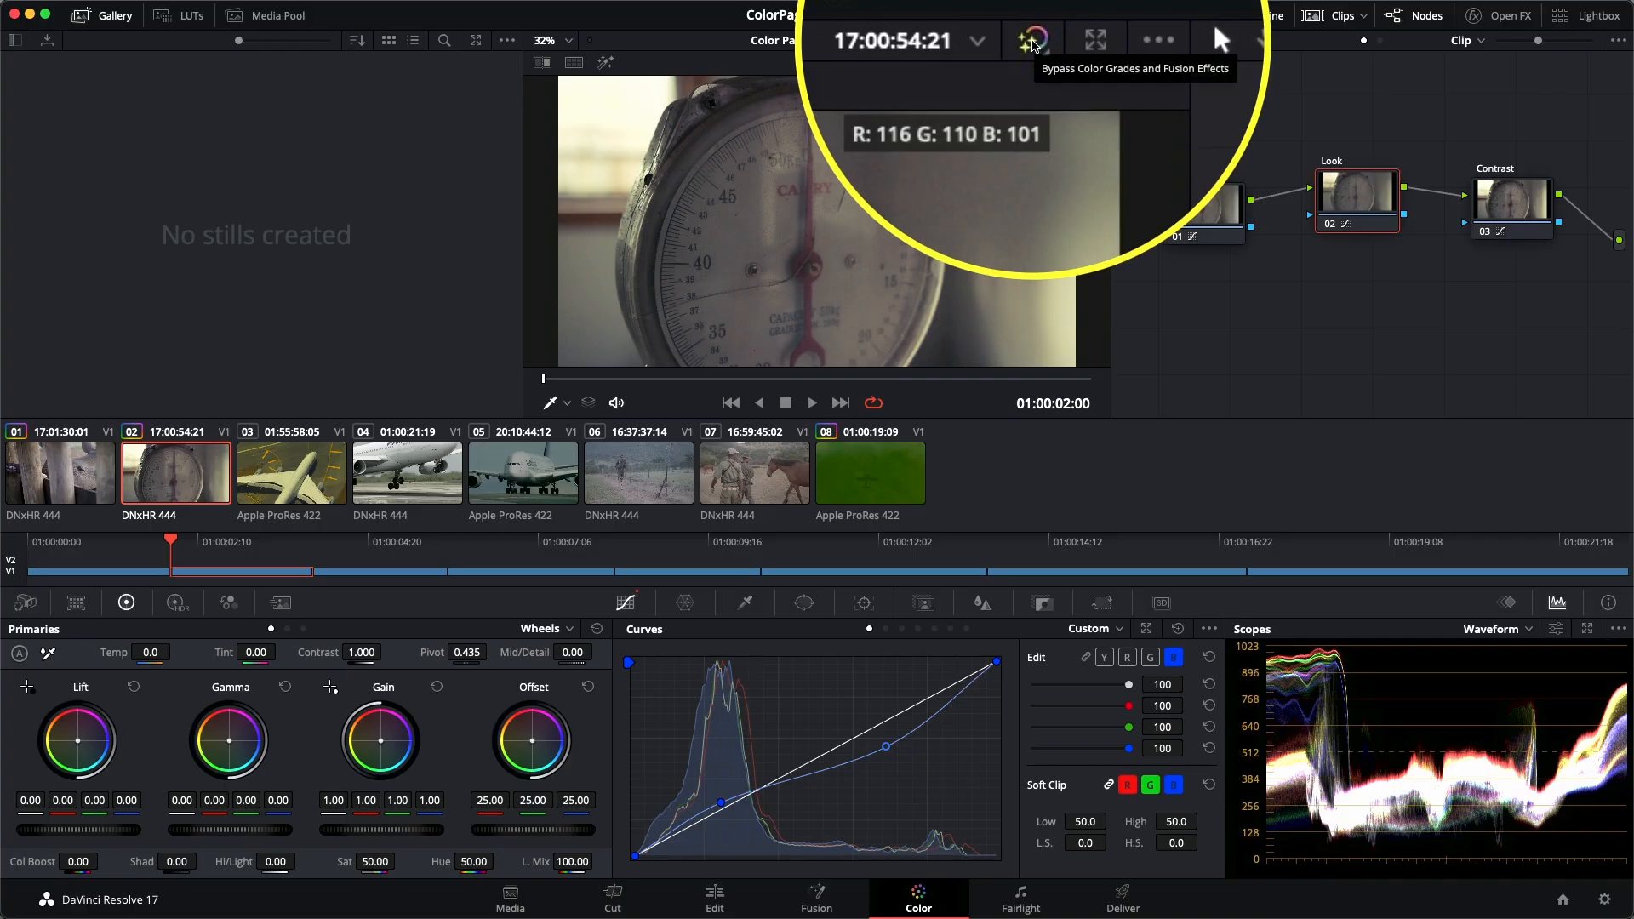
{"action": "left_click", "coordinate": [1034, 43]}
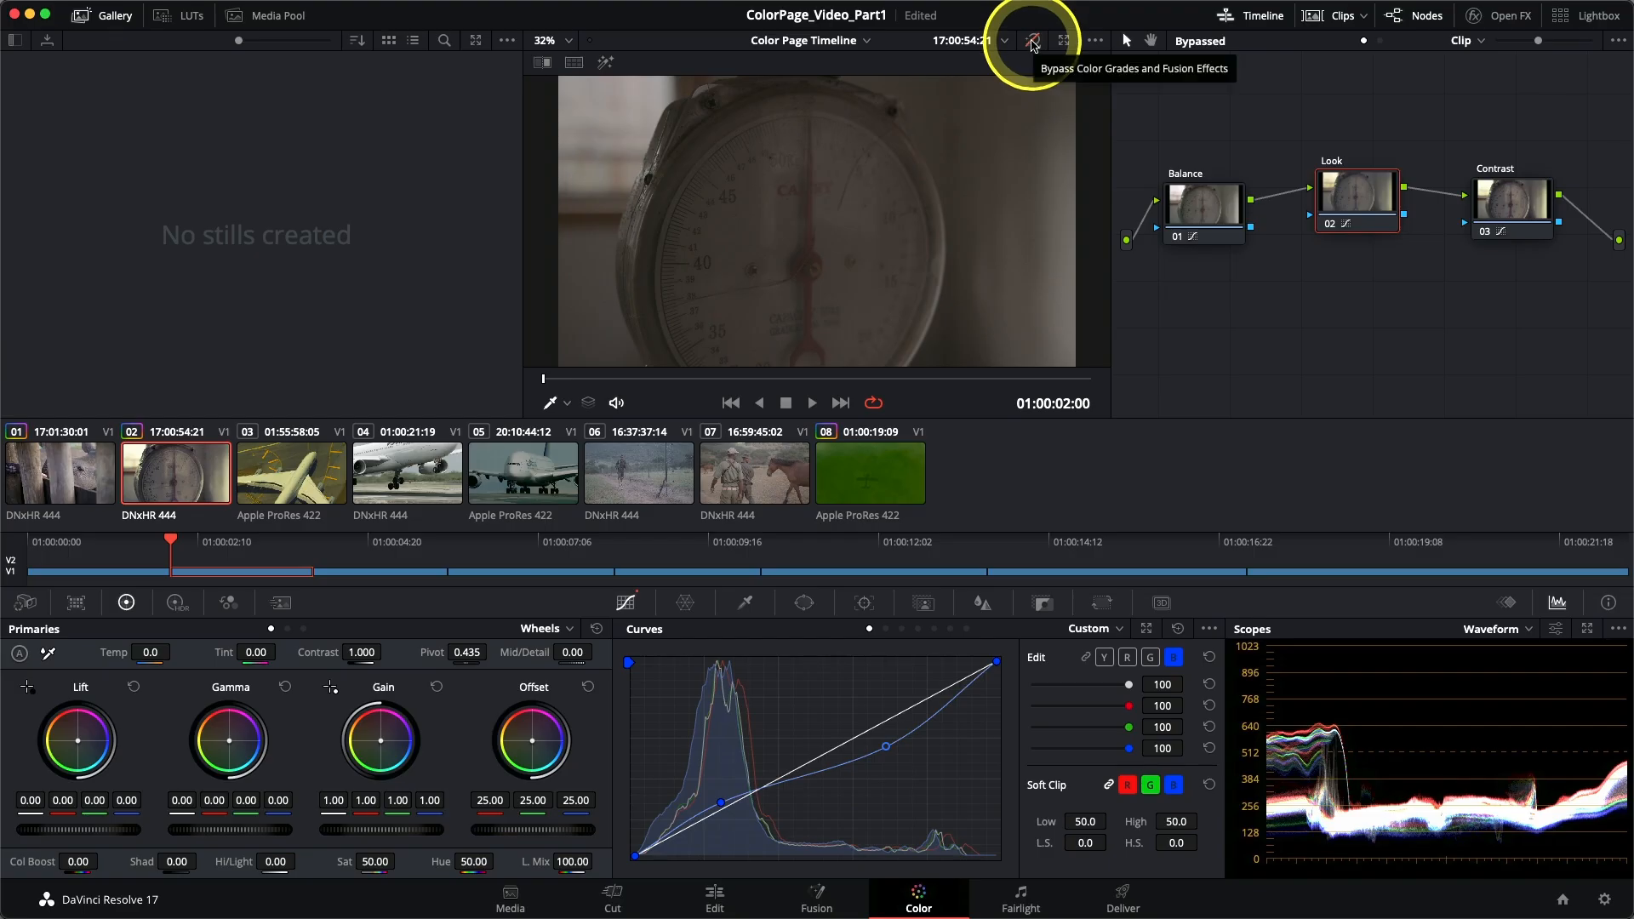
{"action": "left_click", "coordinate": [1033, 42]}
{"action": "left_click", "coordinate": [1033, 43]}
{"action": "left_click", "coordinate": [1033, 43]}
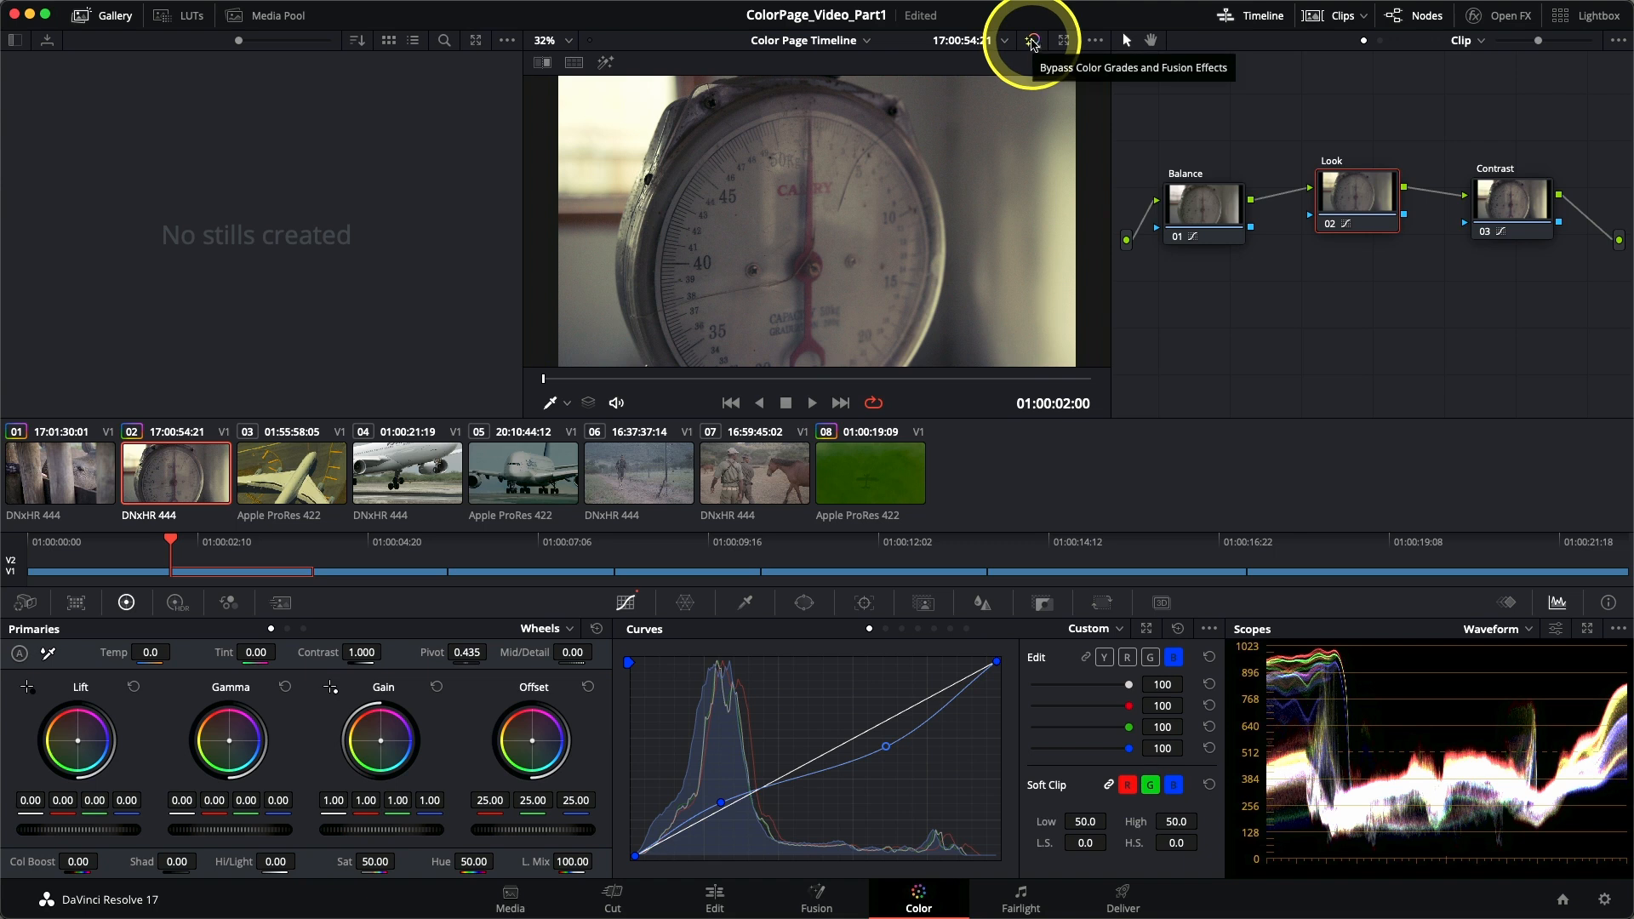
{"action": "key", "text": "shift+d"}
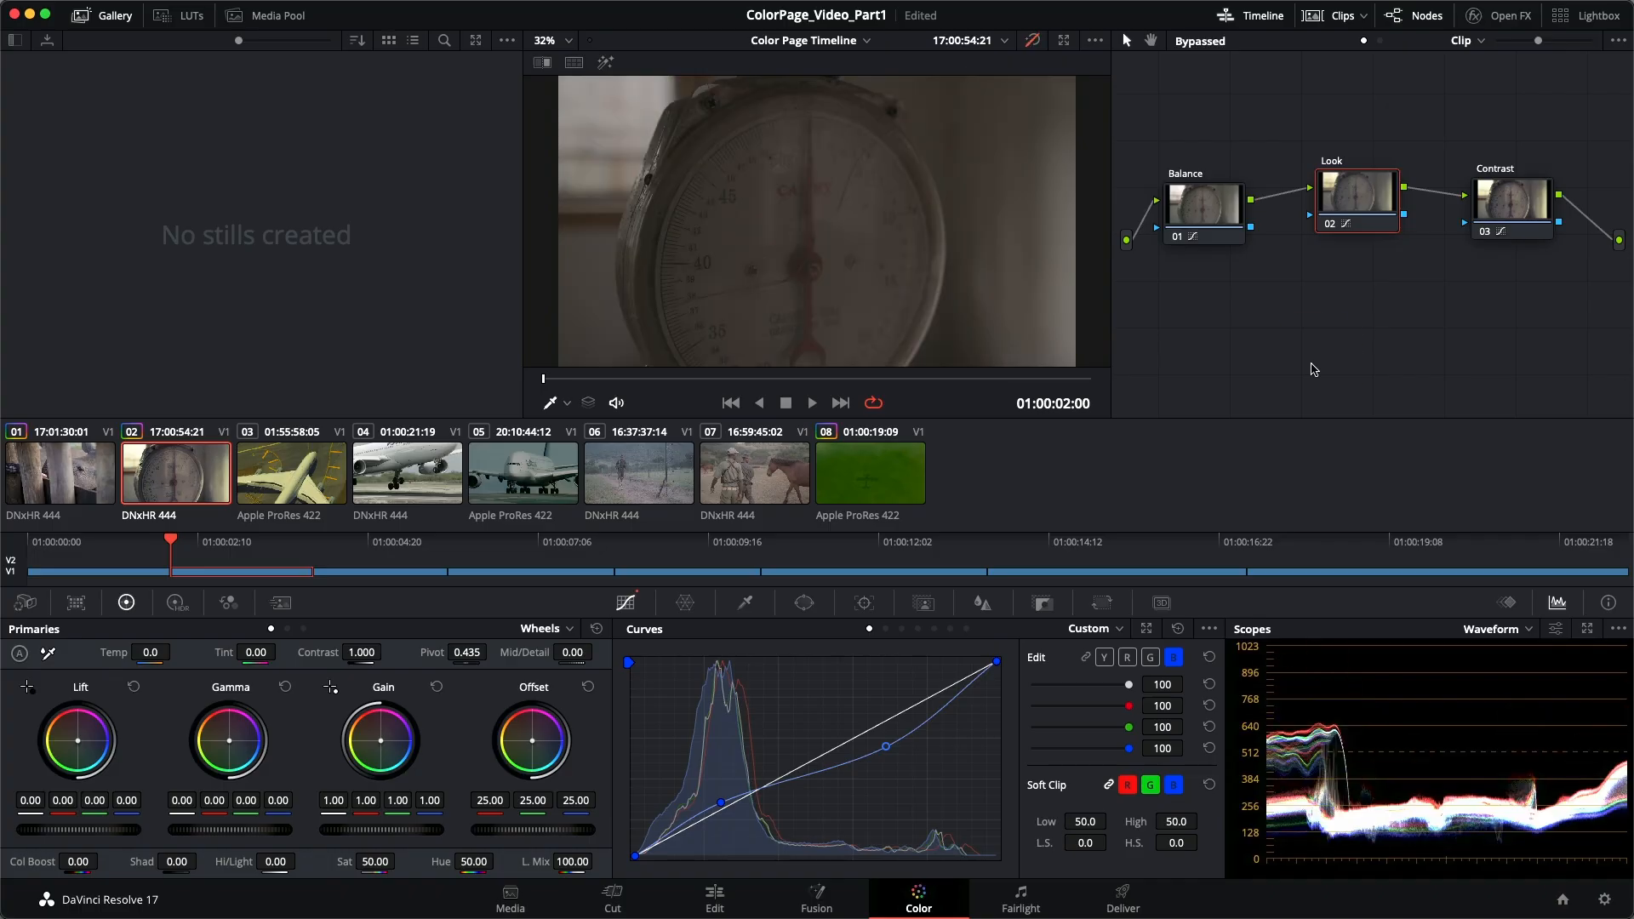
{"action": "left_click", "coordinate": [1316, 369]}
{"action": "key", "text": "shift+d"}
{"action": "key", "text": "shift+d"}
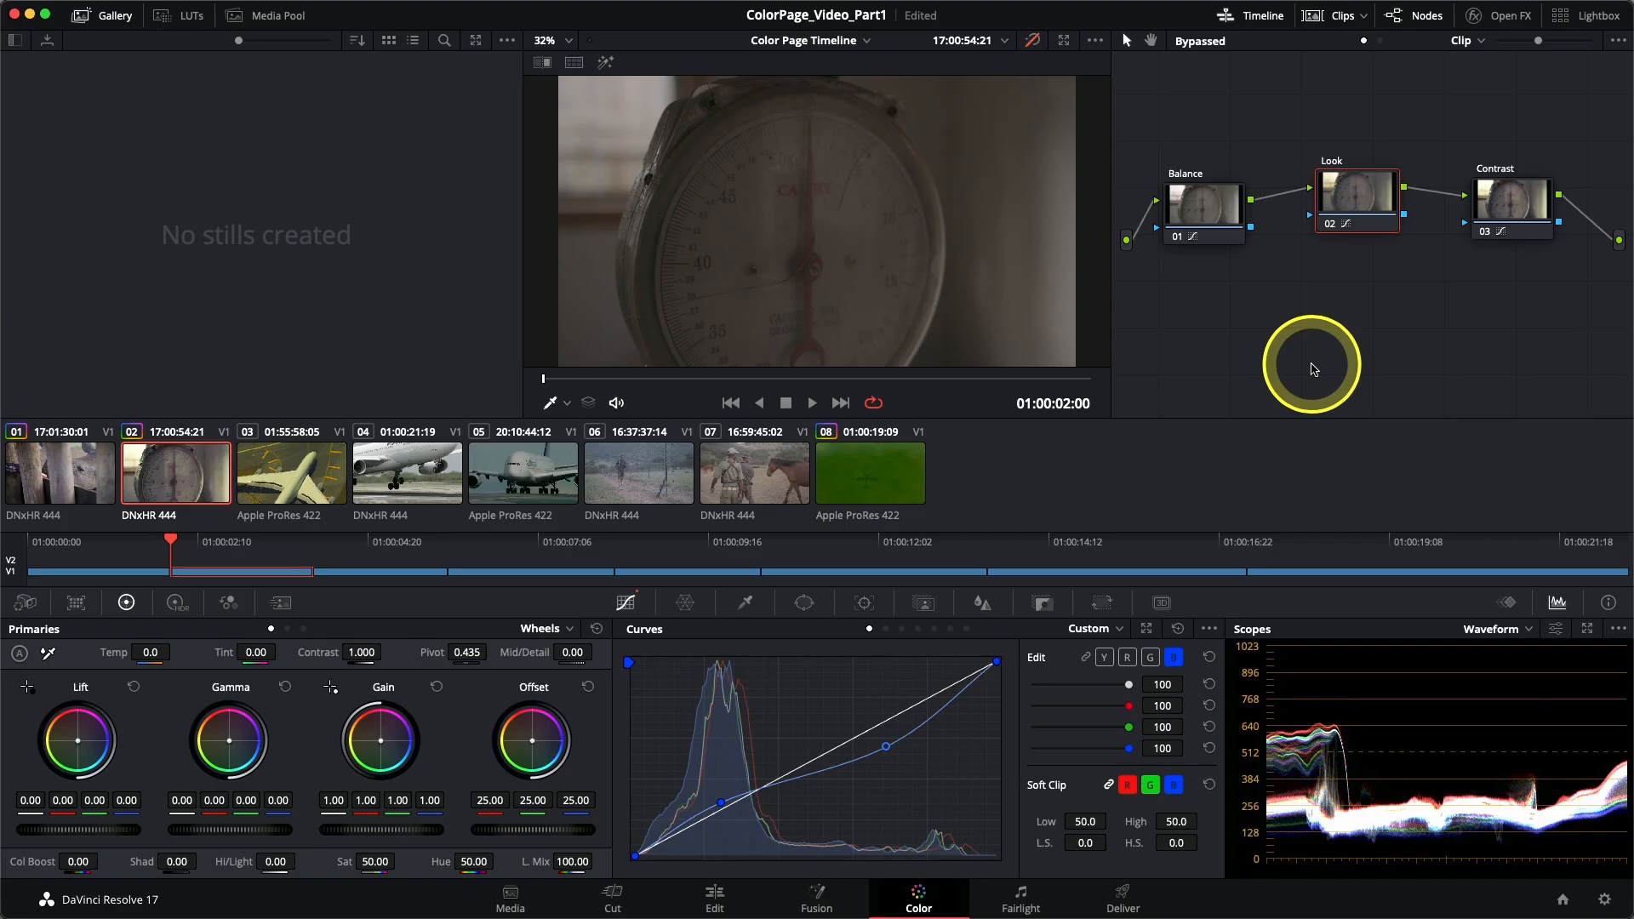
{"action": "key", "text": "shift+d"}
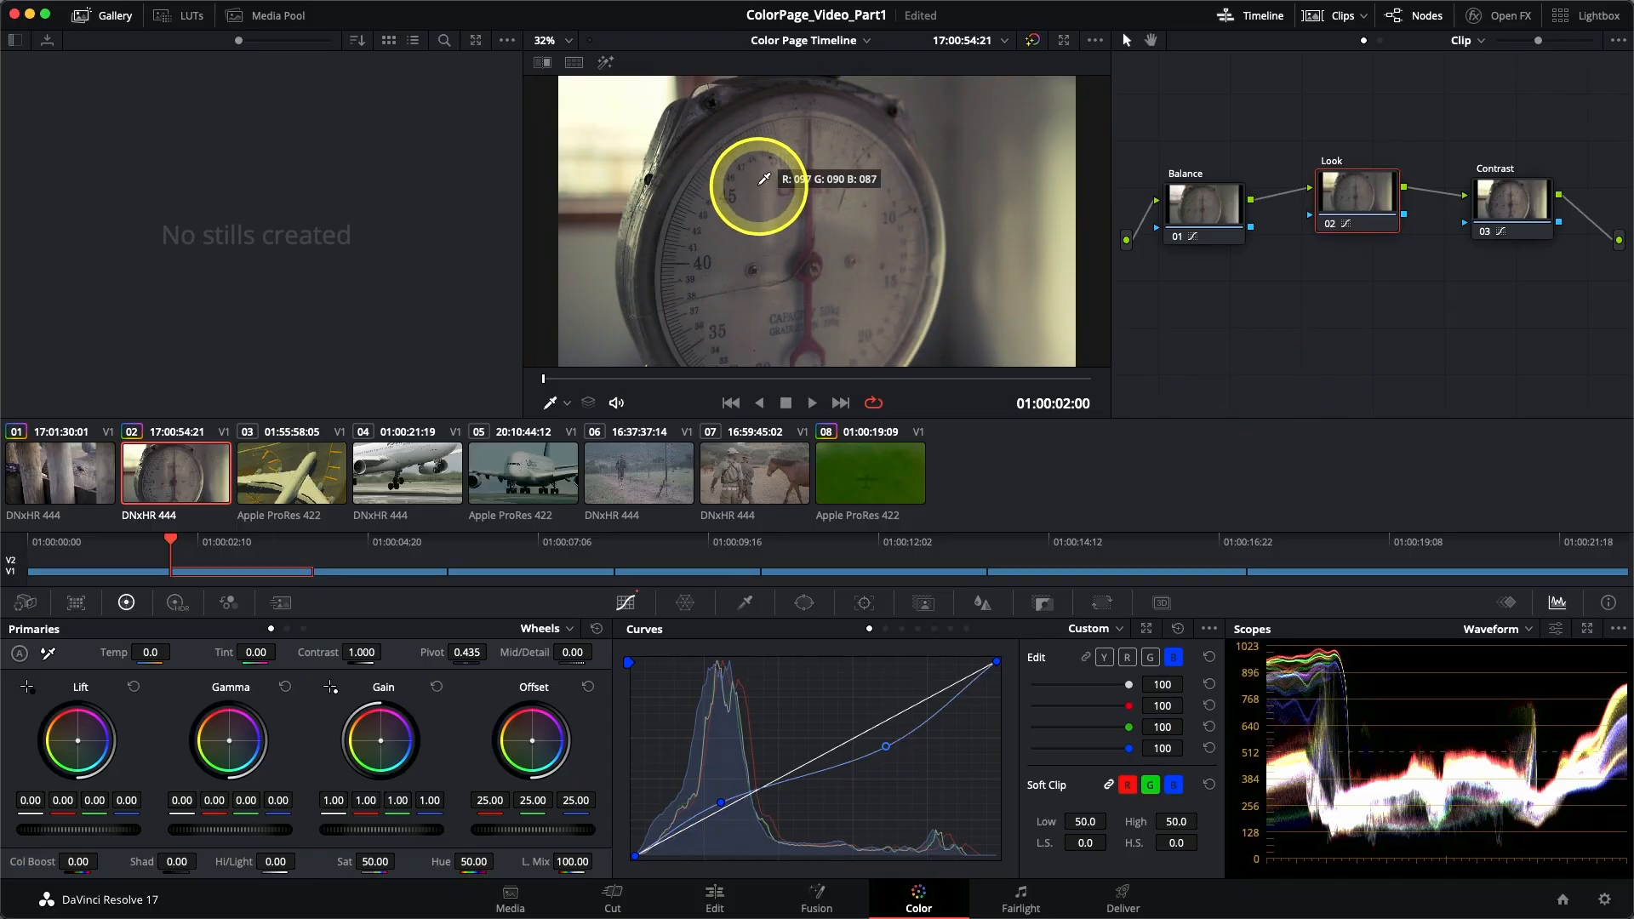
Grab a still of clip 02's graded frame into the gallery and open its label for editing.
{"action": "right_click", "coordinate": [762, 183]}
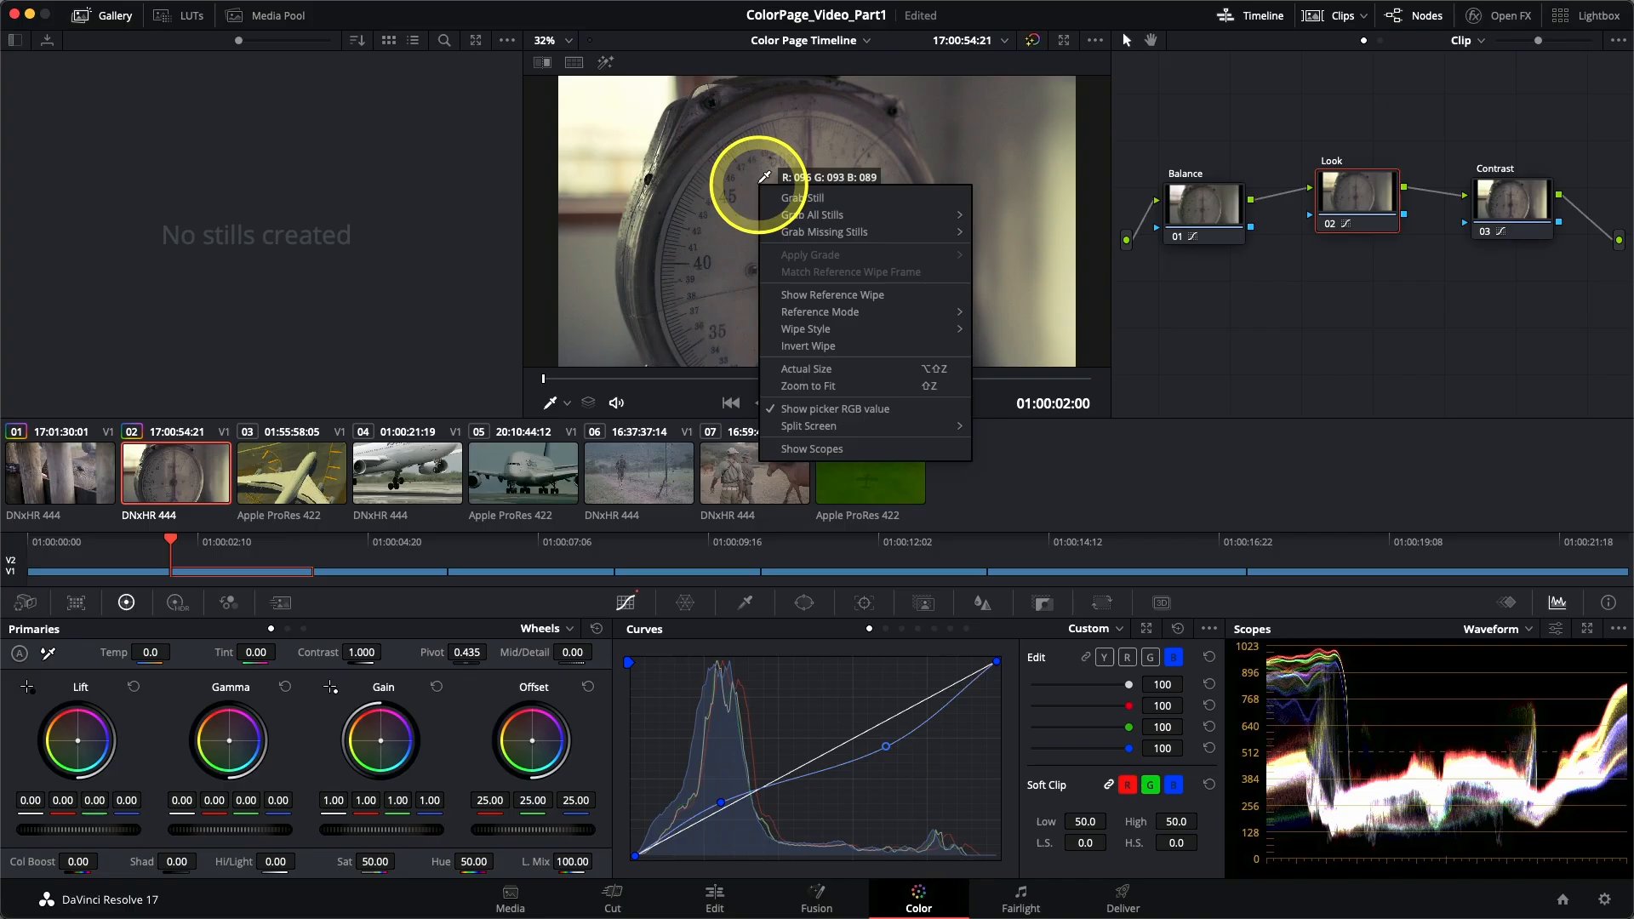
{"action": "left_click", "coordinate": [803, 197]}
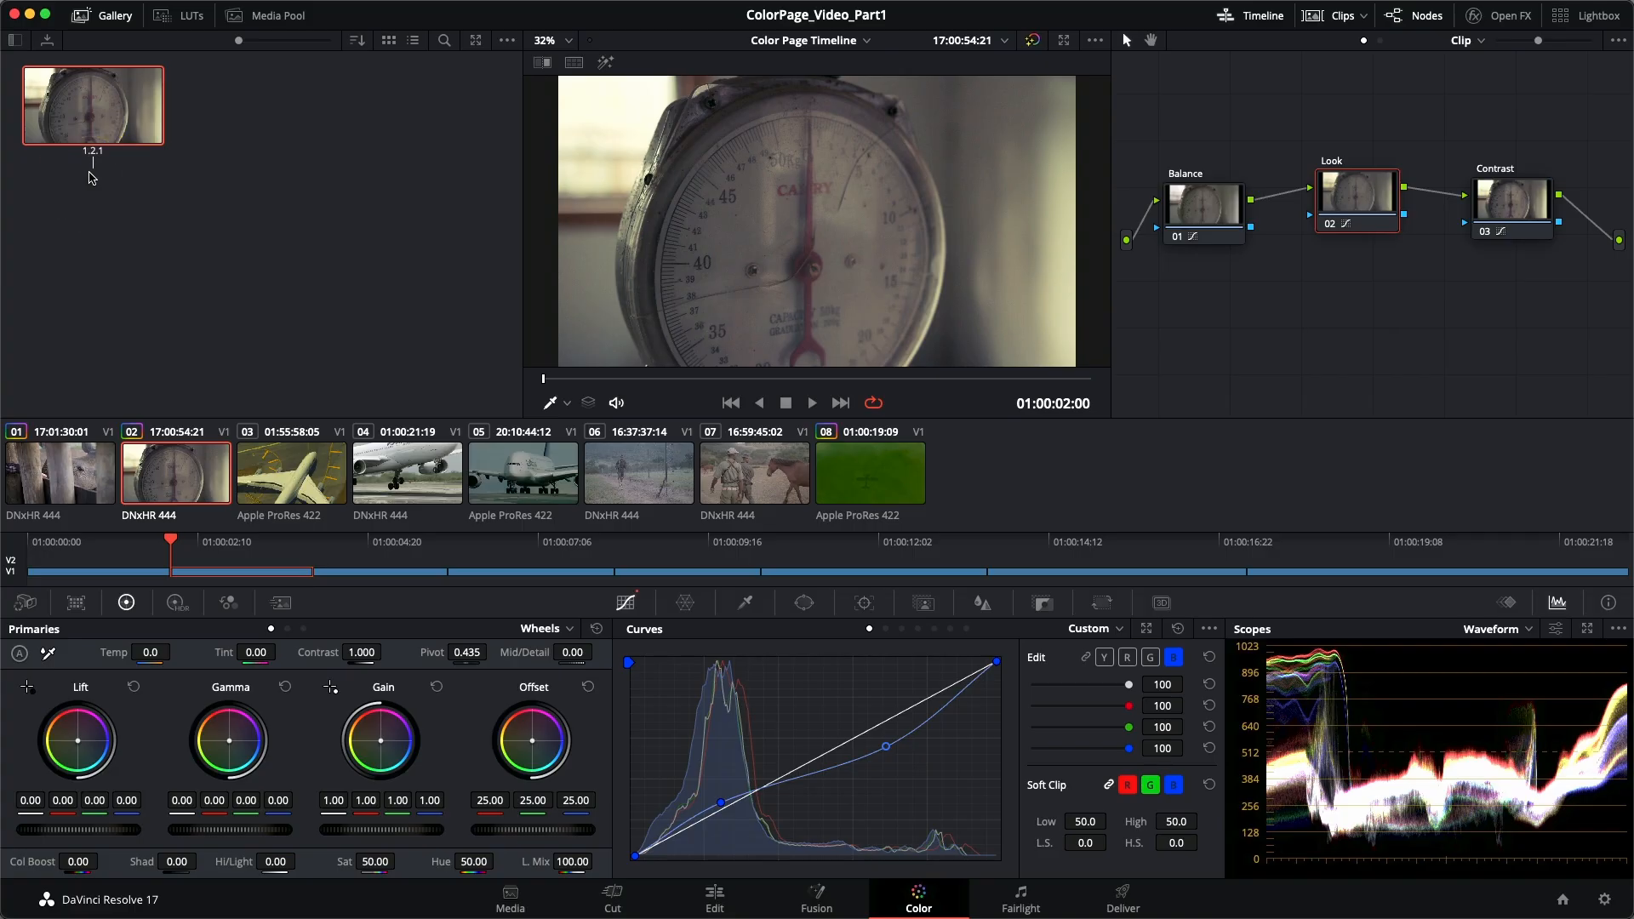
{"action": "left_click", "coordinate": [78, 195]}
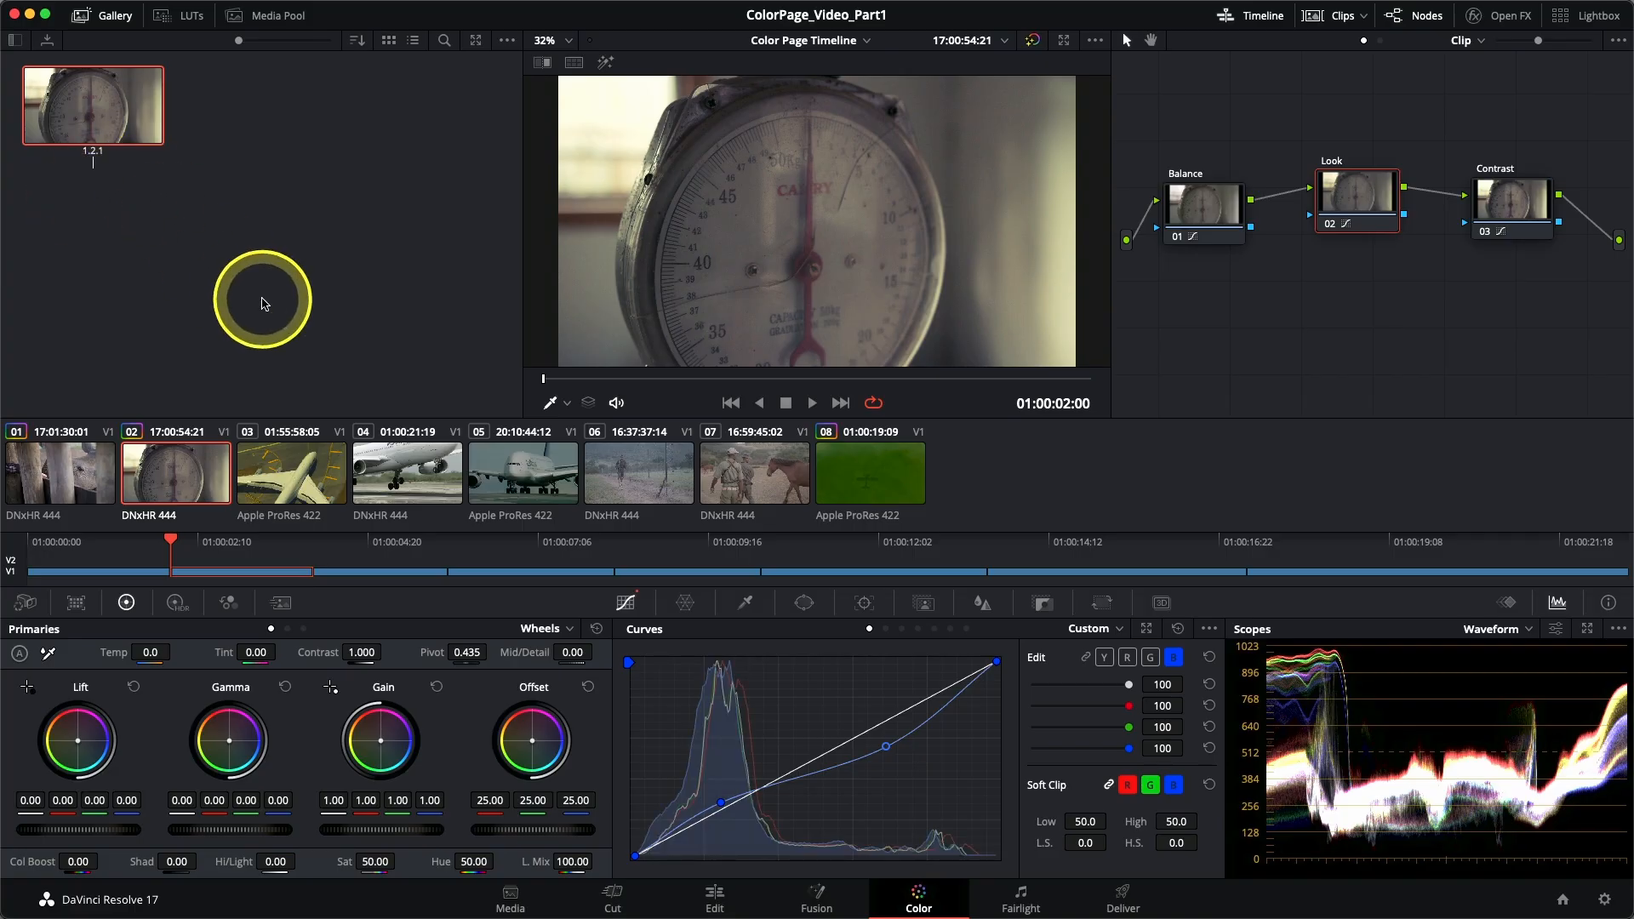
Label clip 02's gallery still "Cross Process" and look at the still's labelling option.
{"action": "type", "text": "s Process"}
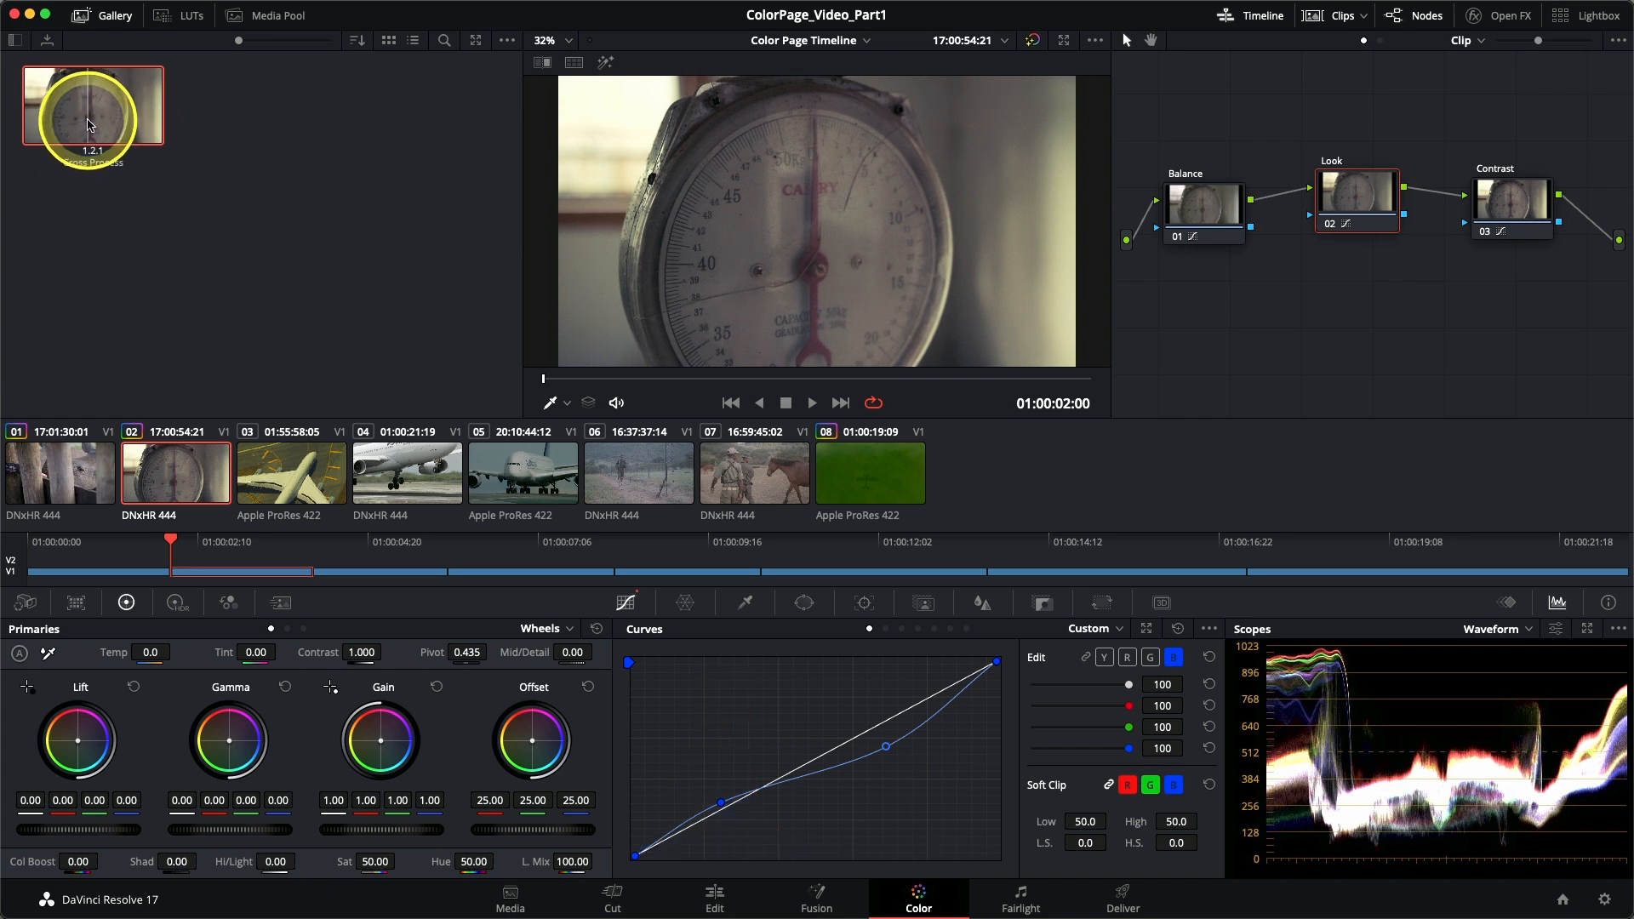
{"action": "right_click", "coordinate": [87, 124]}
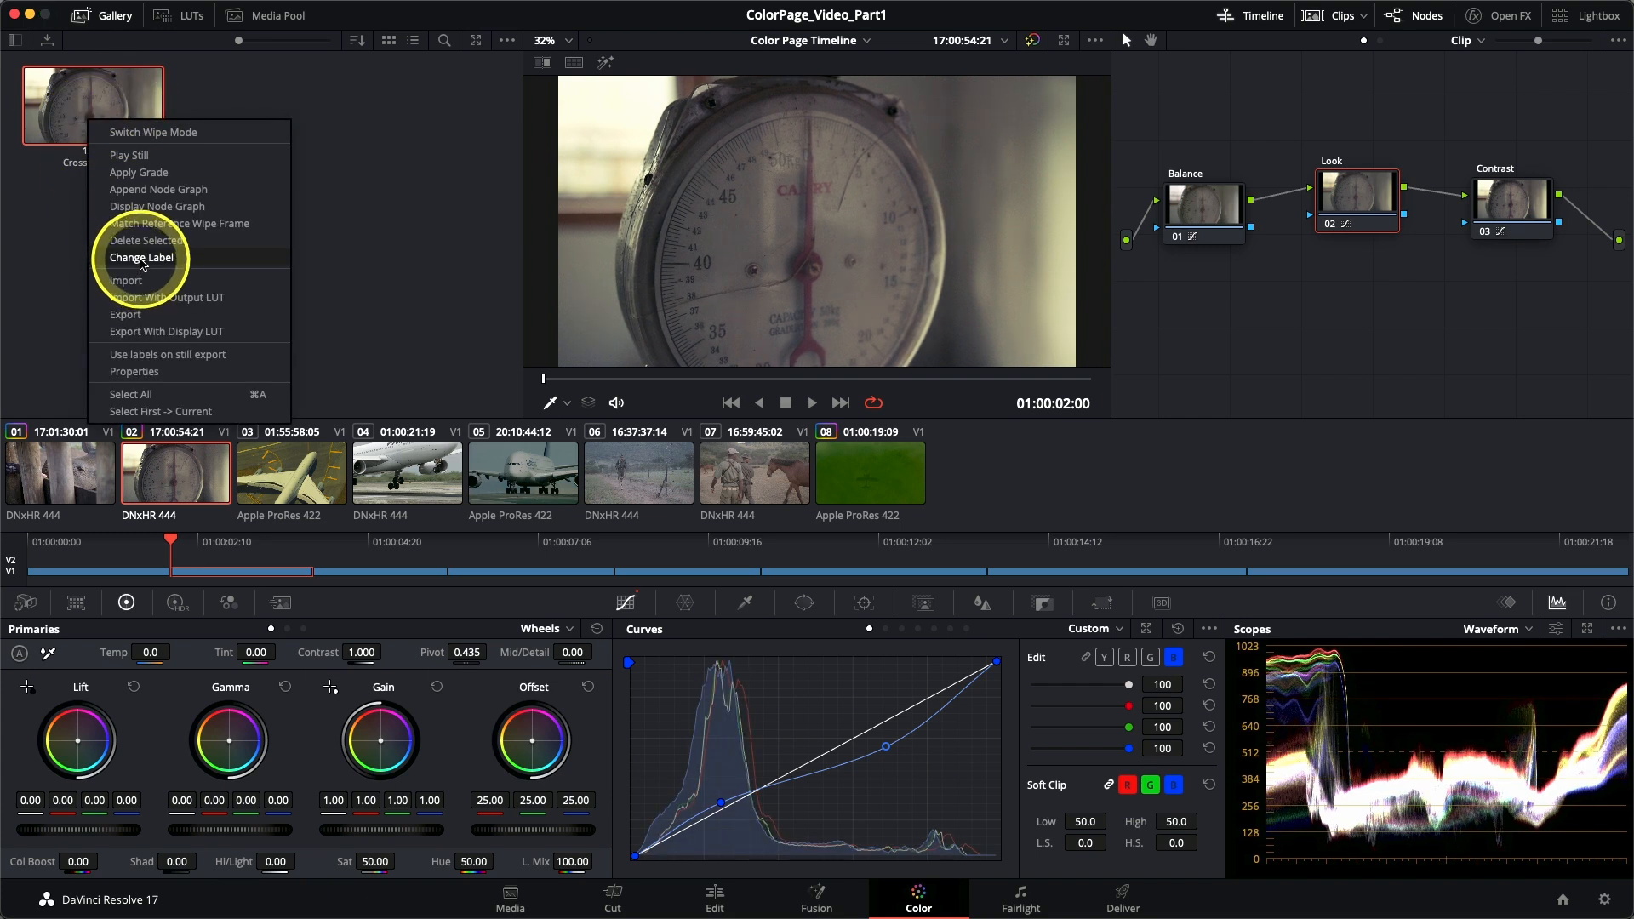
{"action": "left_click", "coordinate": [80, 276]}
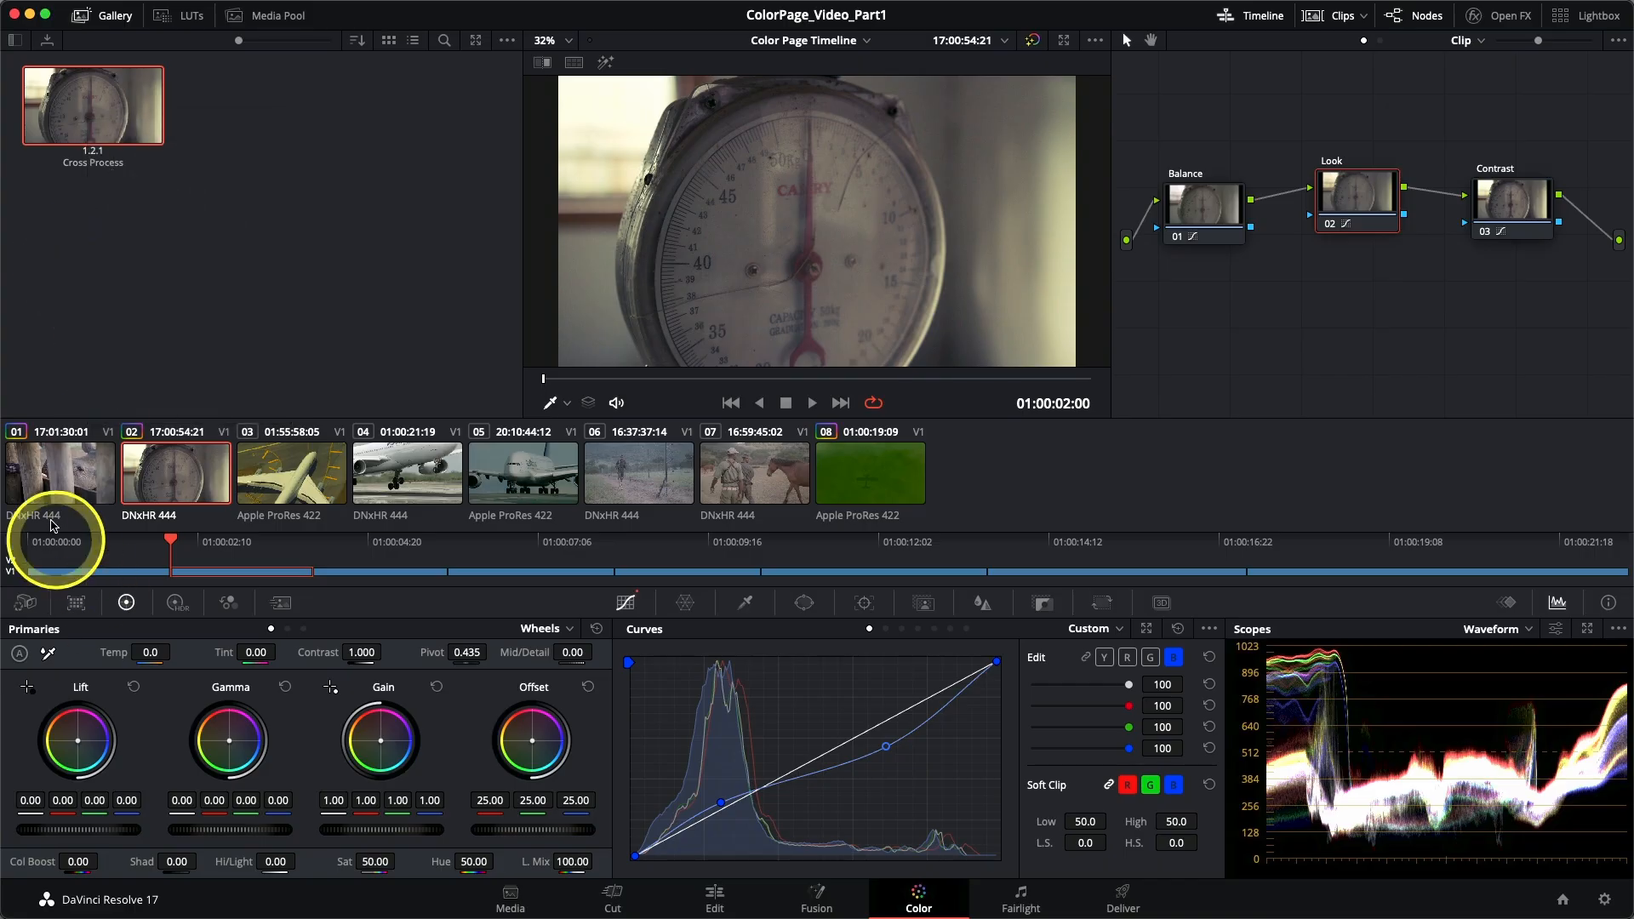
Grab a still of clip 01's graded frame into the gallery and label it "Cyan Look".
{"action": "left_click", "coordinate": [54, 457]}
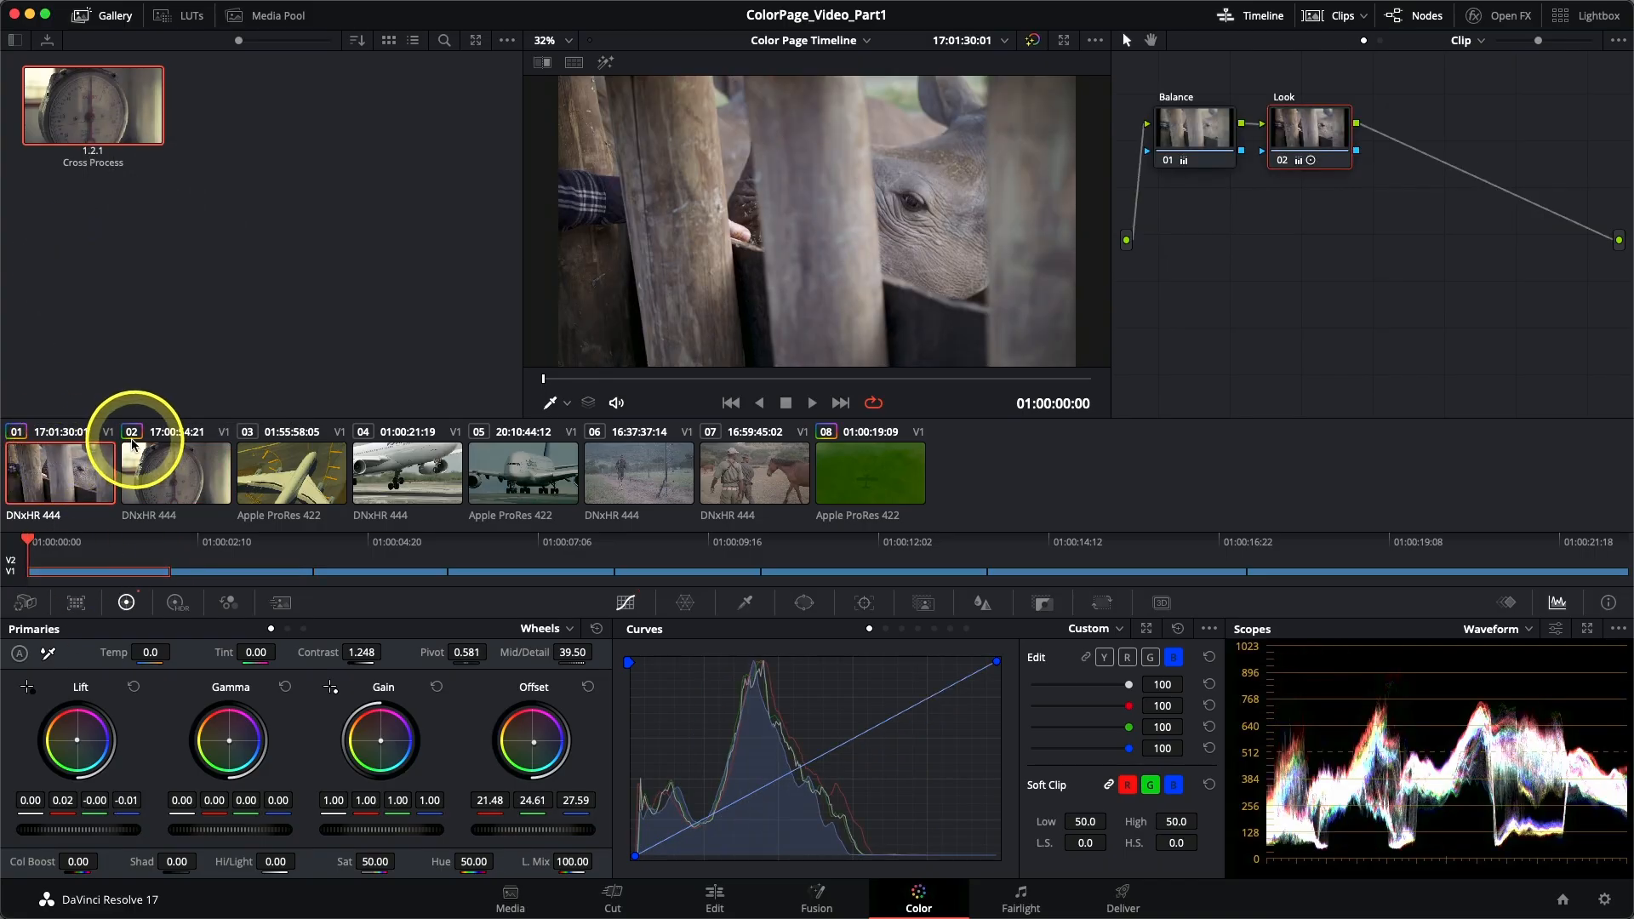
{"action": "right_click", "coordinate": [820, 214]}
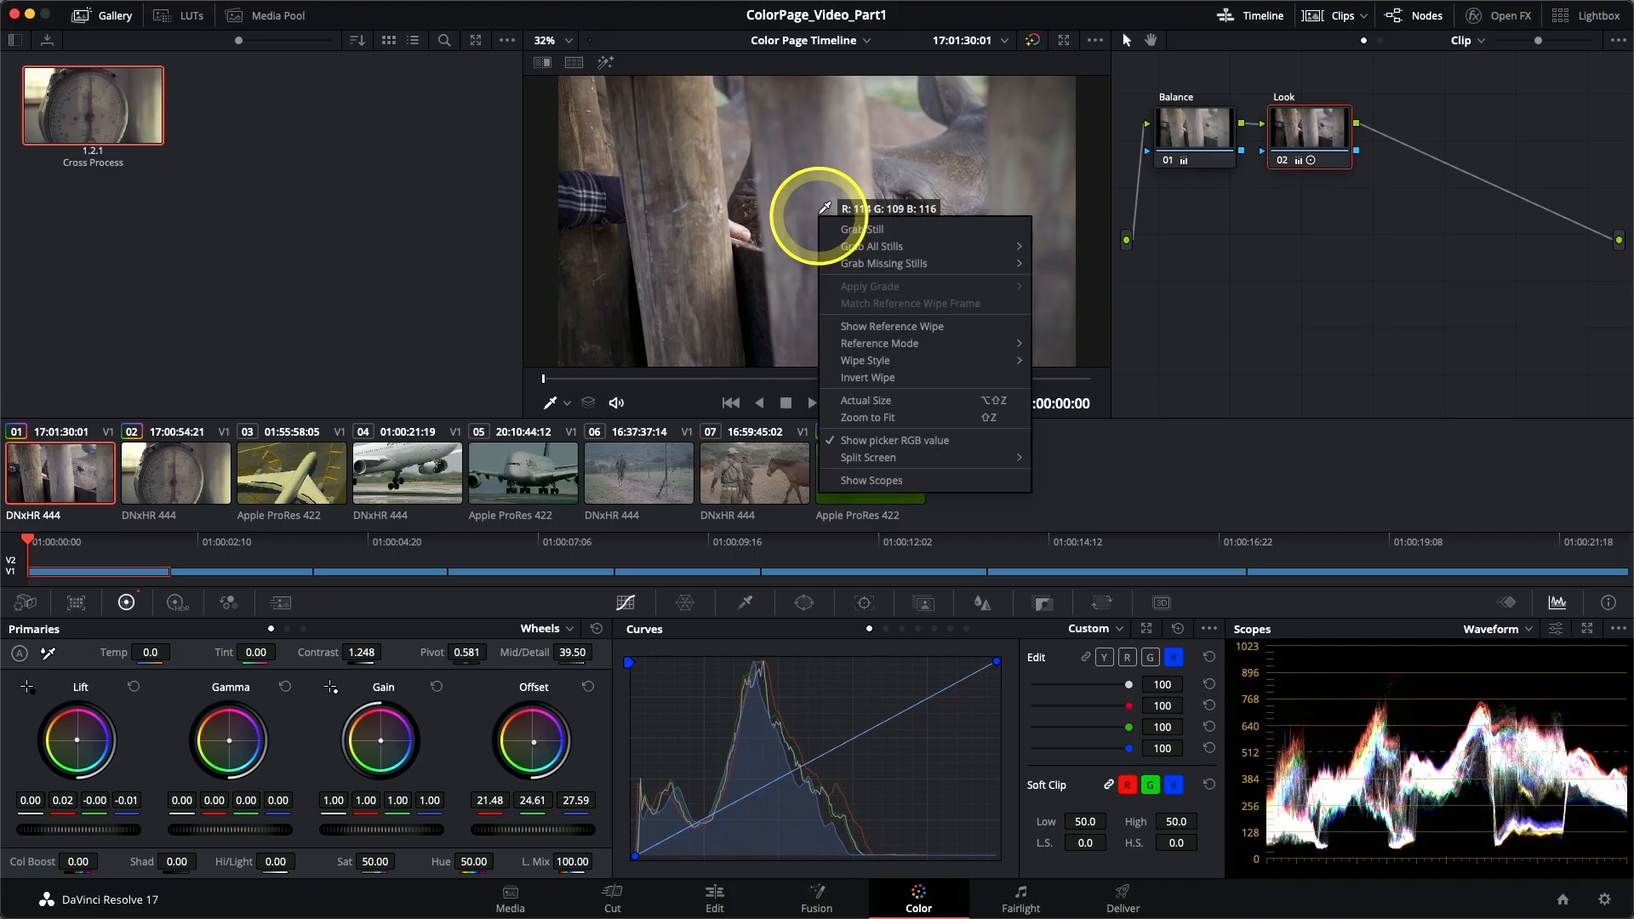
{"action": "left_click", "coordinate": [867, 230]}
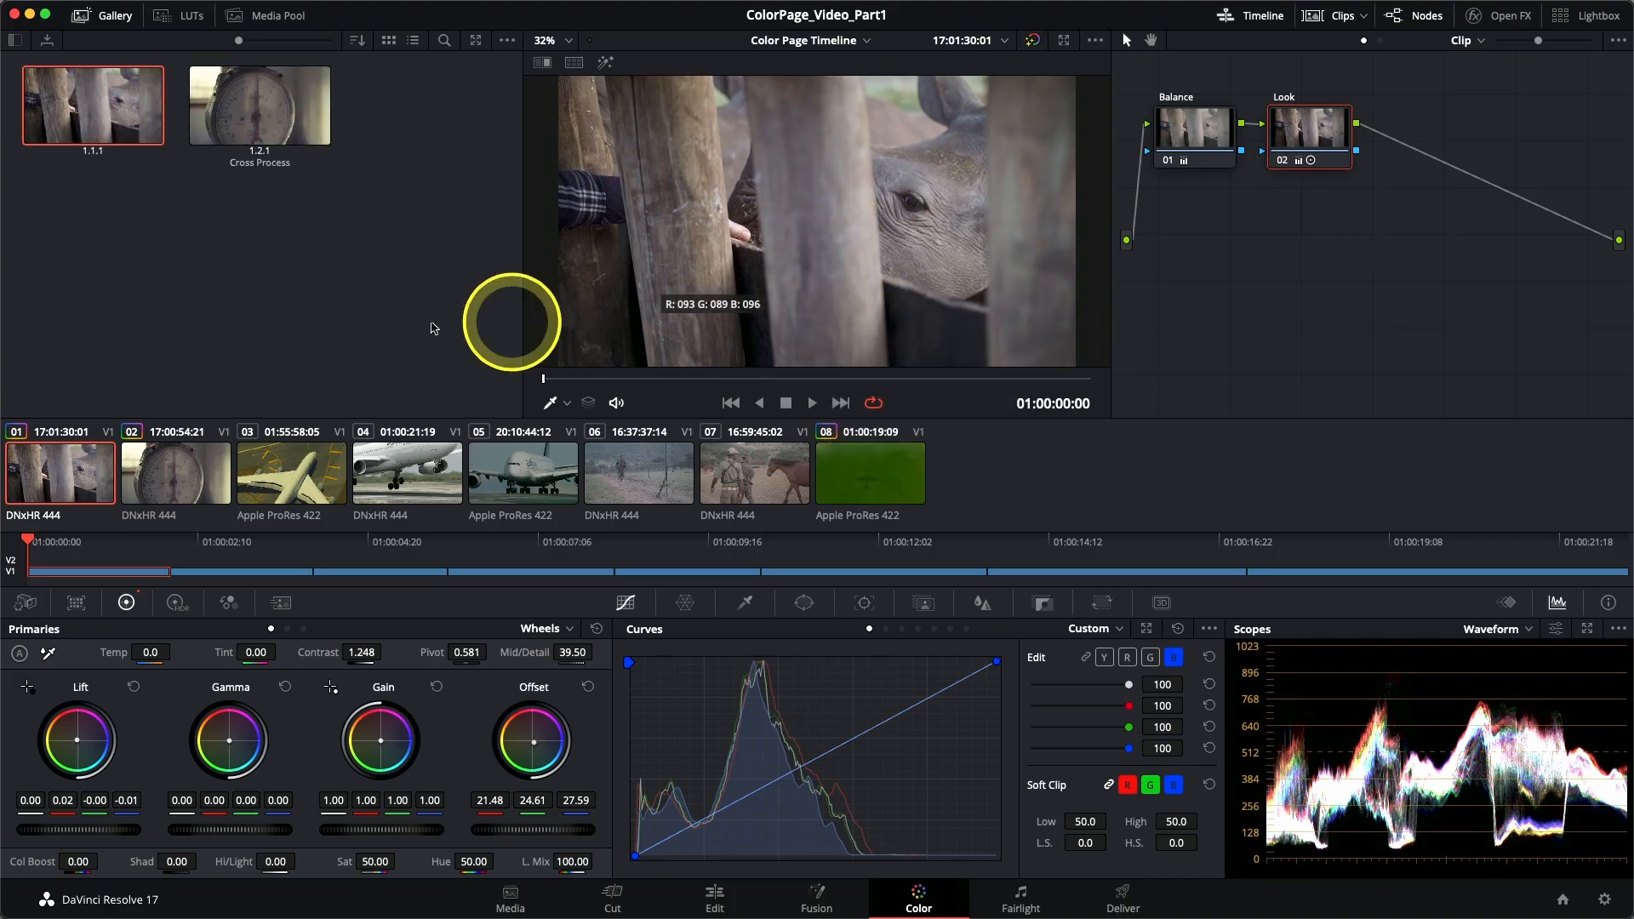
{"action": "double_click", "coordinate": [100, 166]}
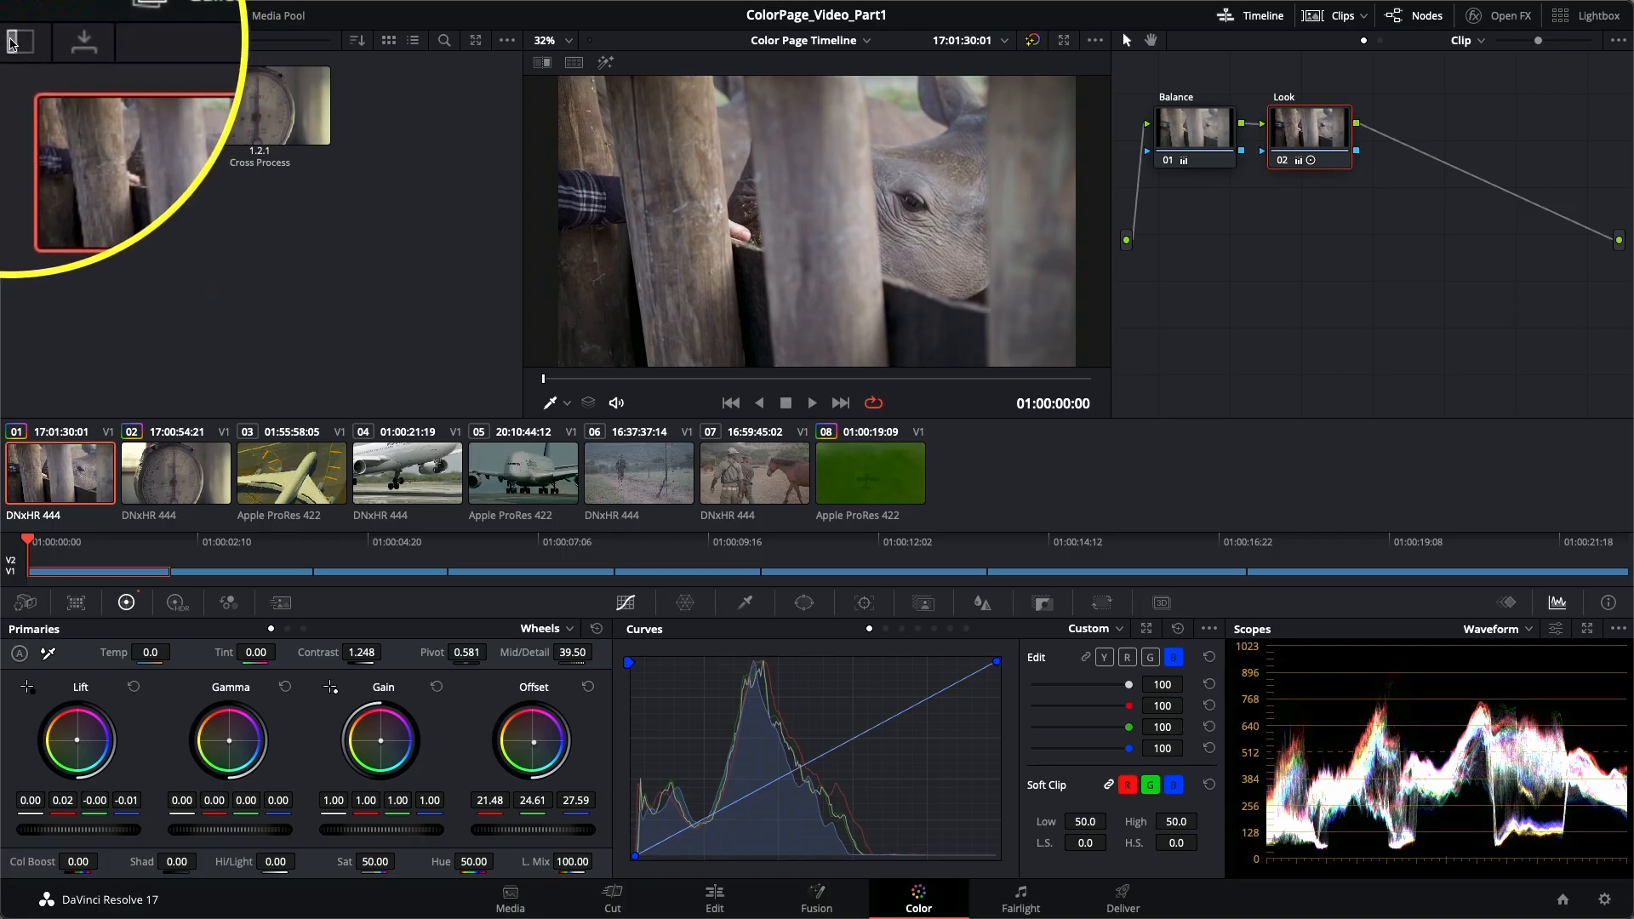
Show the gallery's album list and rename the Stills 1 album to "Looks album".
{"action": "left_click", "coordinate": [14, 41]}
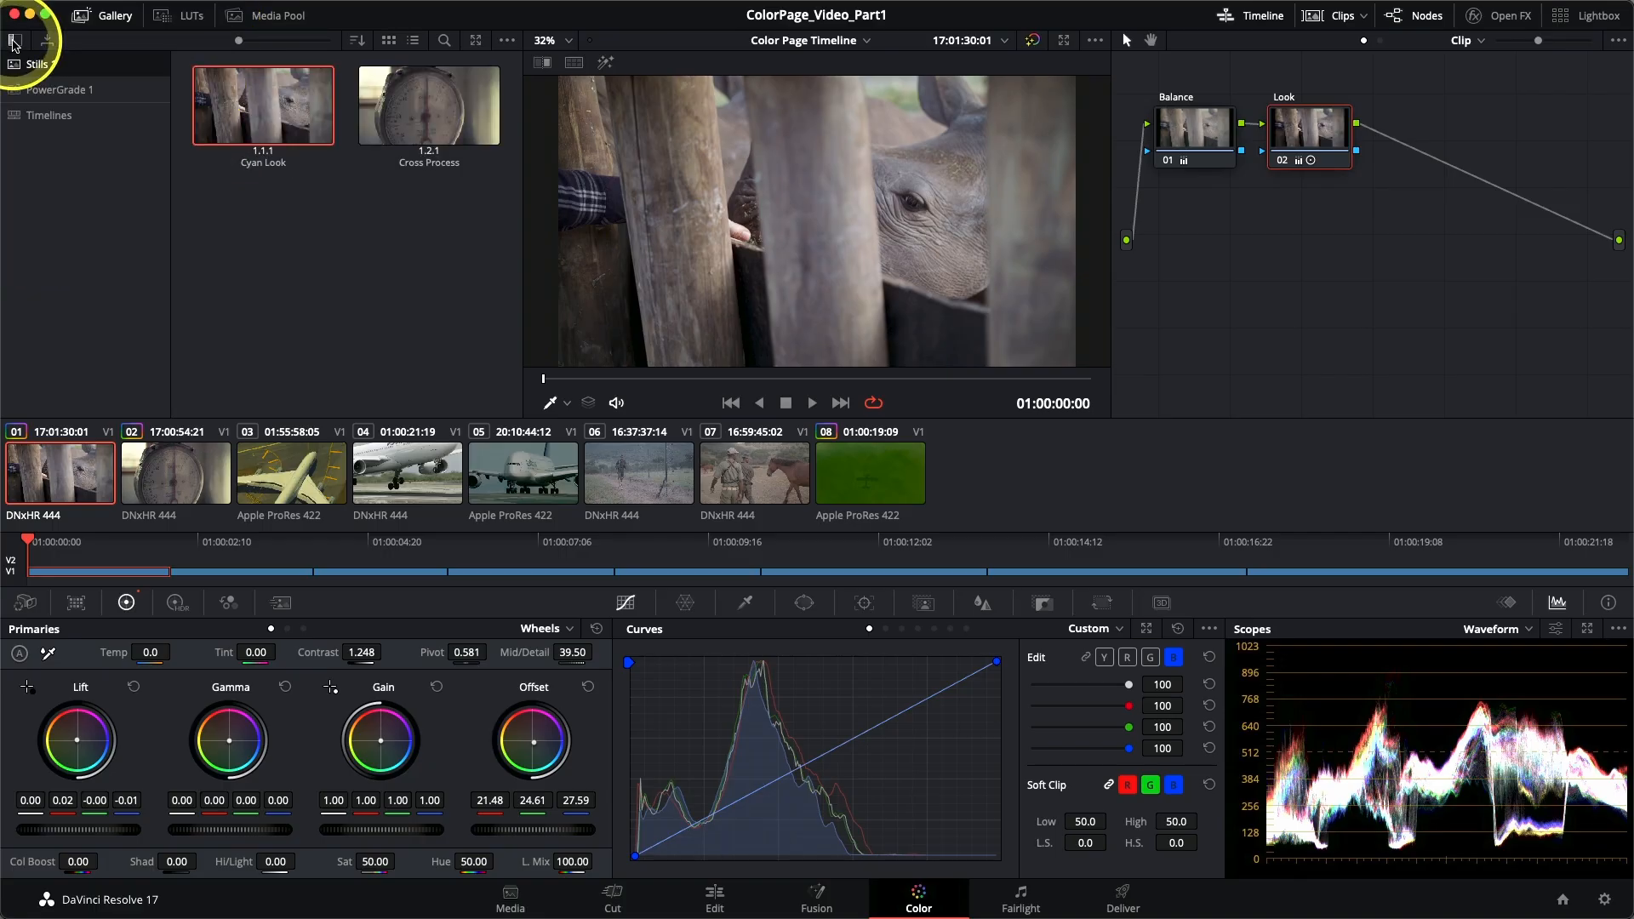
{"action": "left_click", "coordinate": [14, 41]}
{"action": "left_click", "coordinate": [14, 41]}
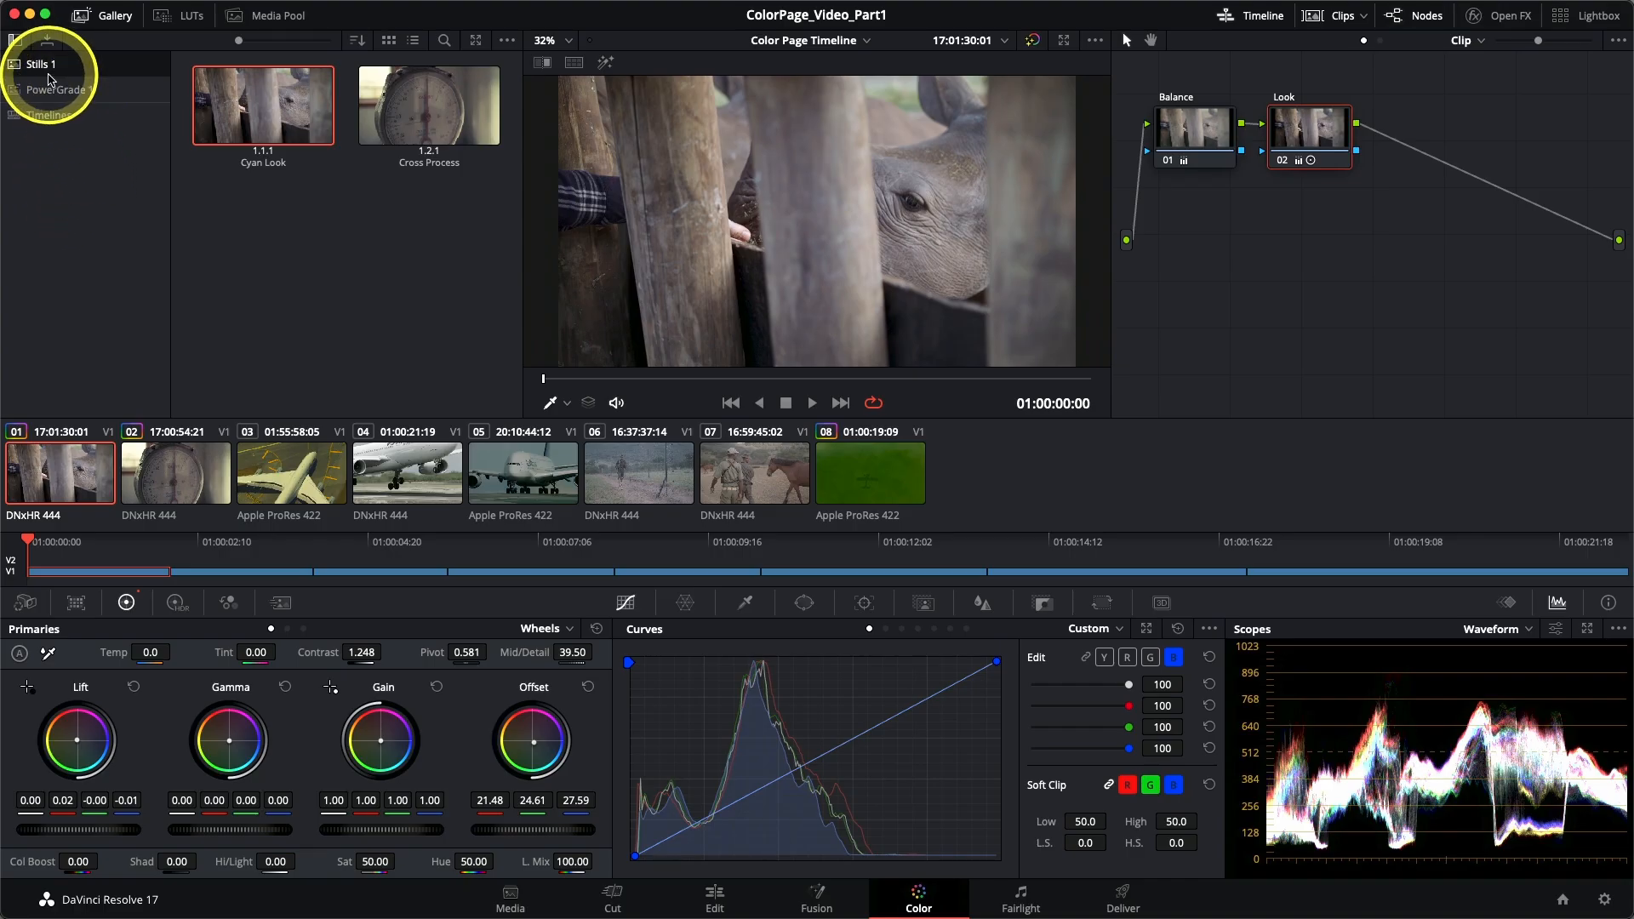
{"action": "left_click", "coordinate": [39, 69]}
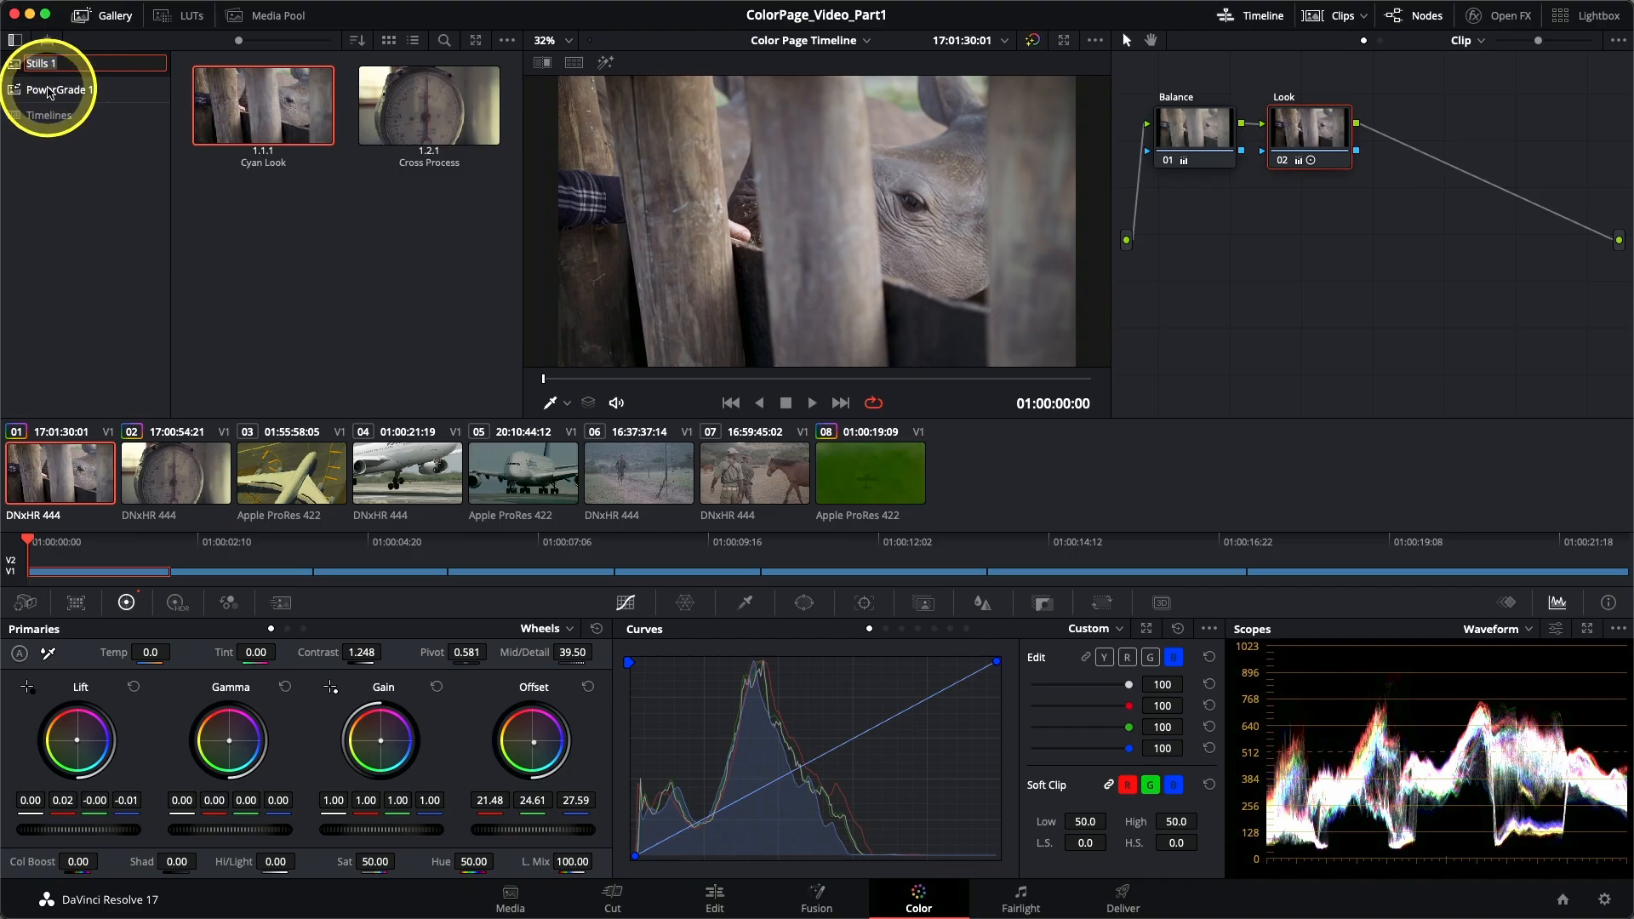
{"action": "type", "text": "Looks album"}
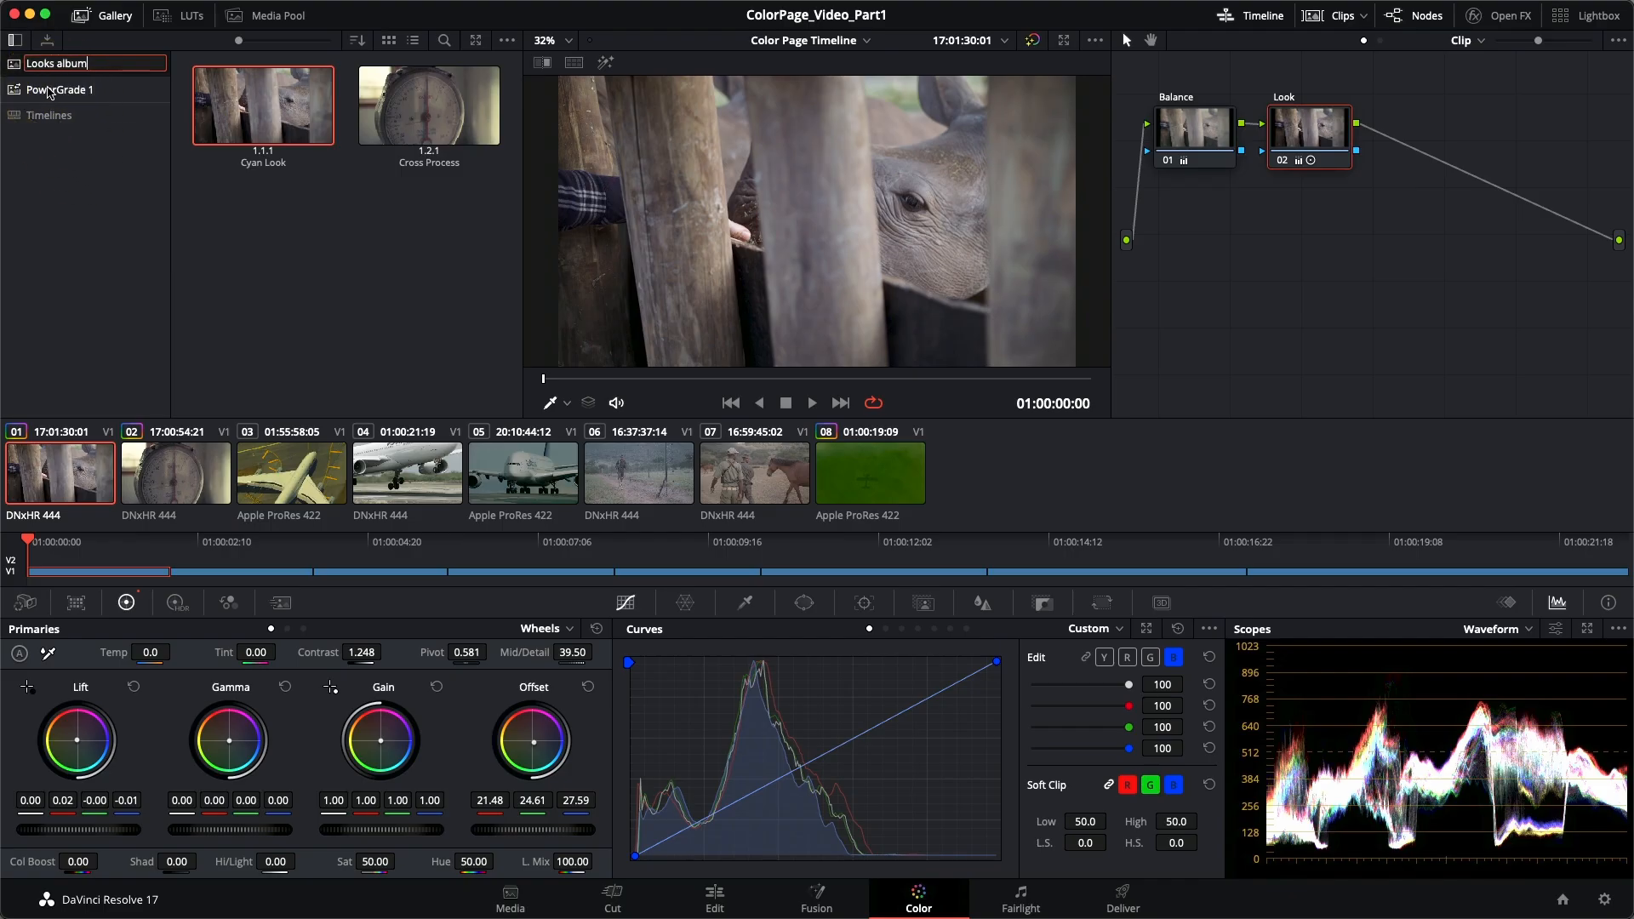
{"action": "key", "text": "Return"}
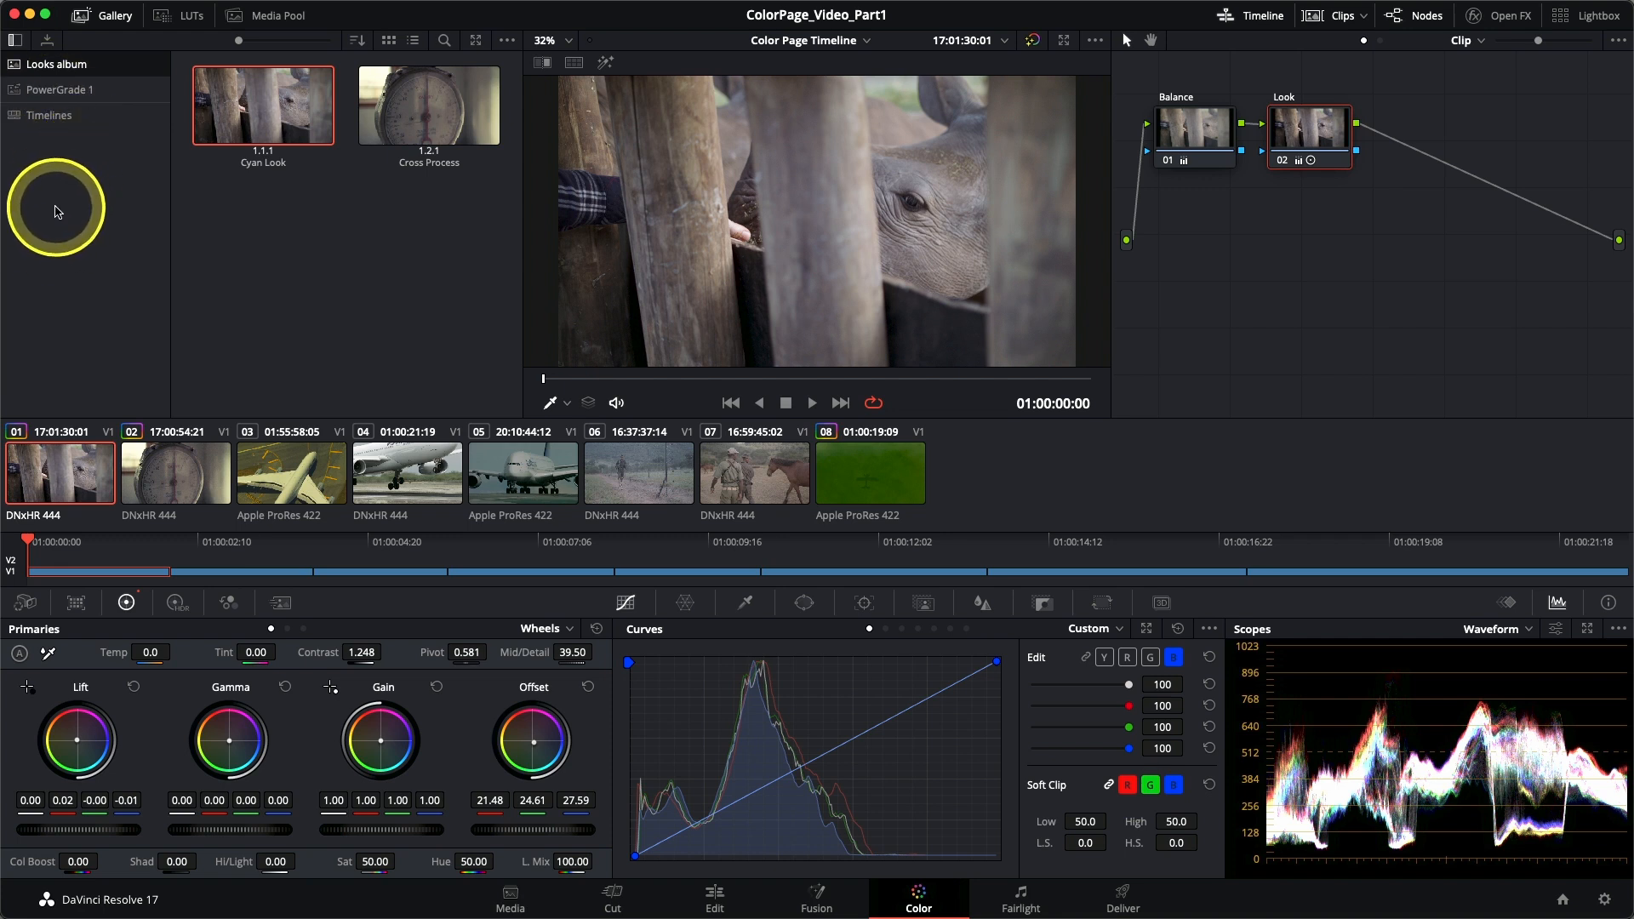
Add a second still album to the gallery and return to the Looks album.
{"action": "right_click", "coordinate": [59, 200]}
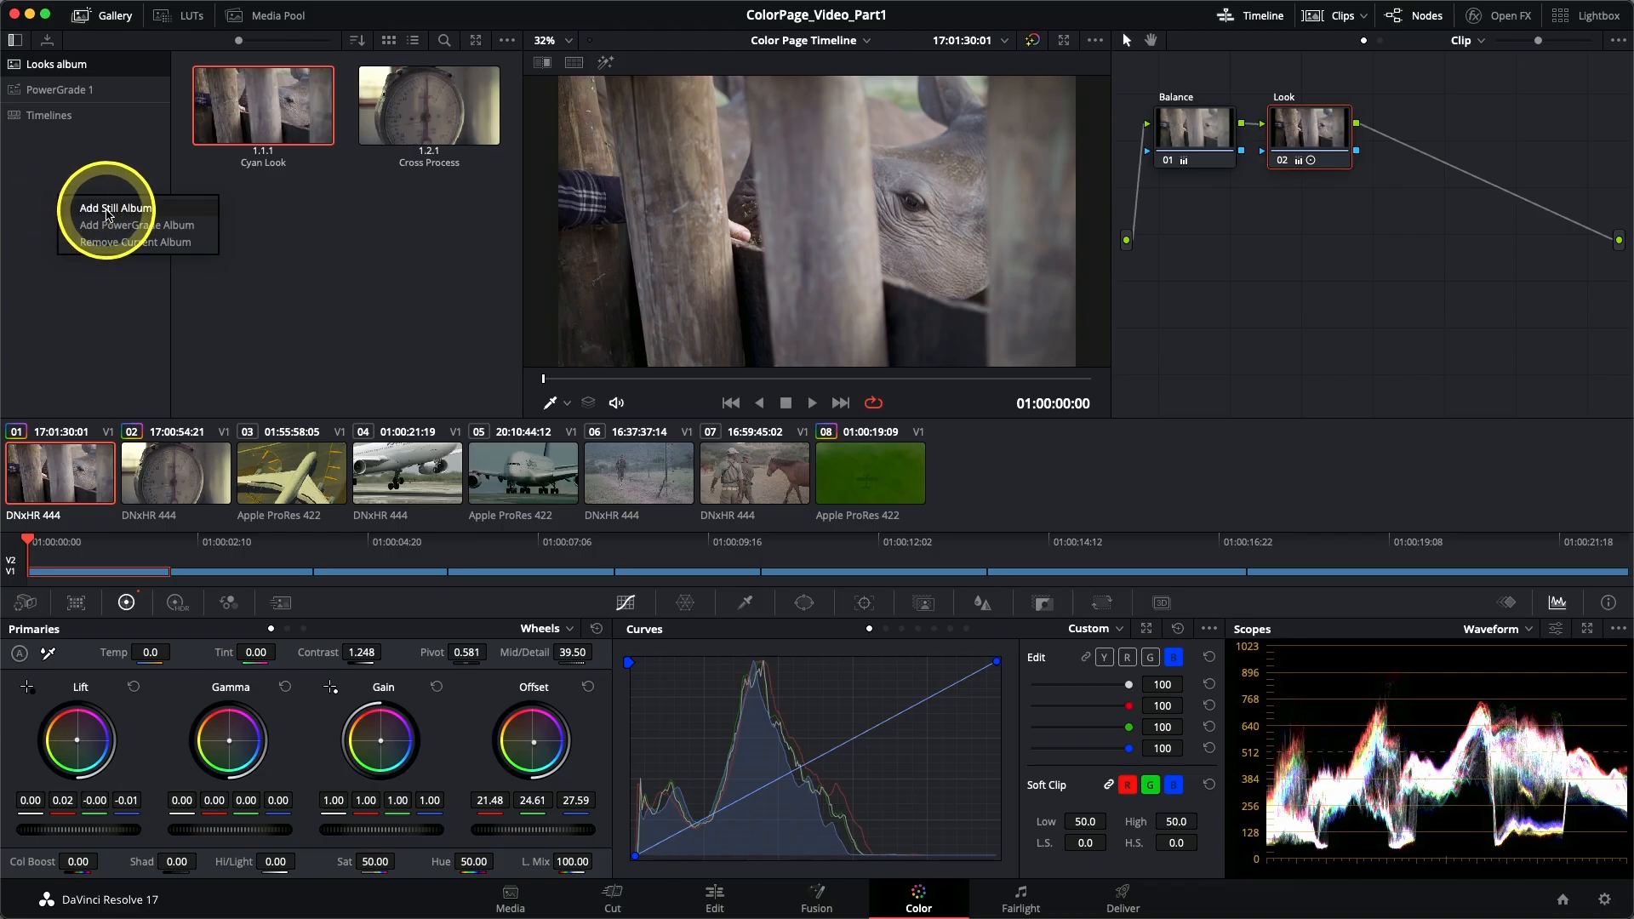
{"action": "left_click", "coordinate": [107, 214]}
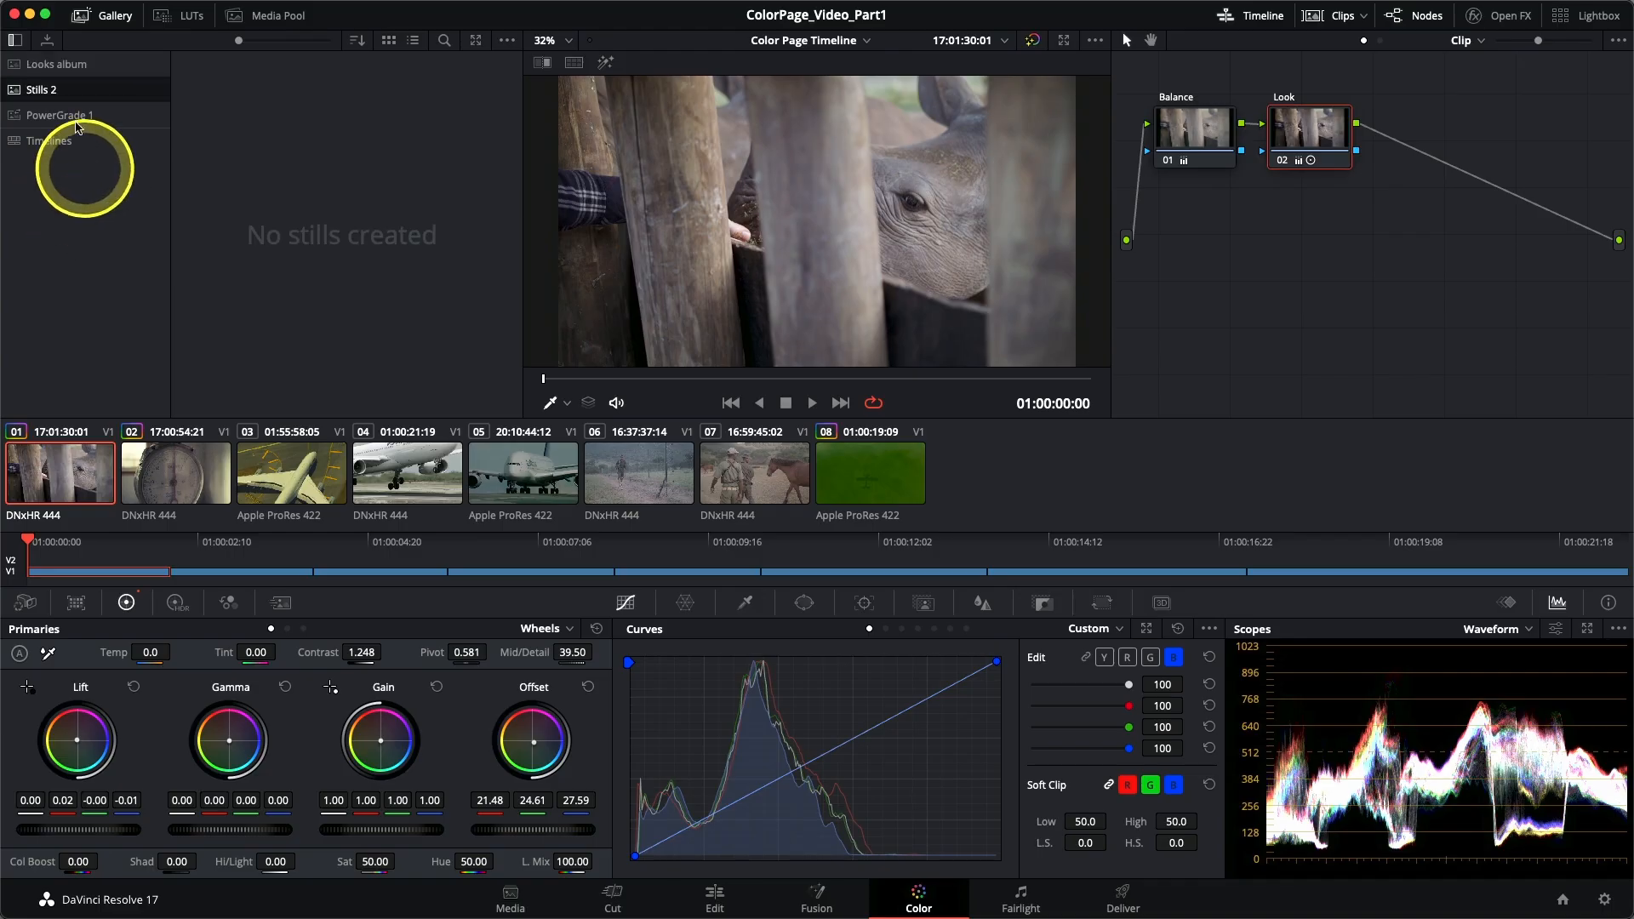
{"action": "left_click", "coordinate": [72, 67]}
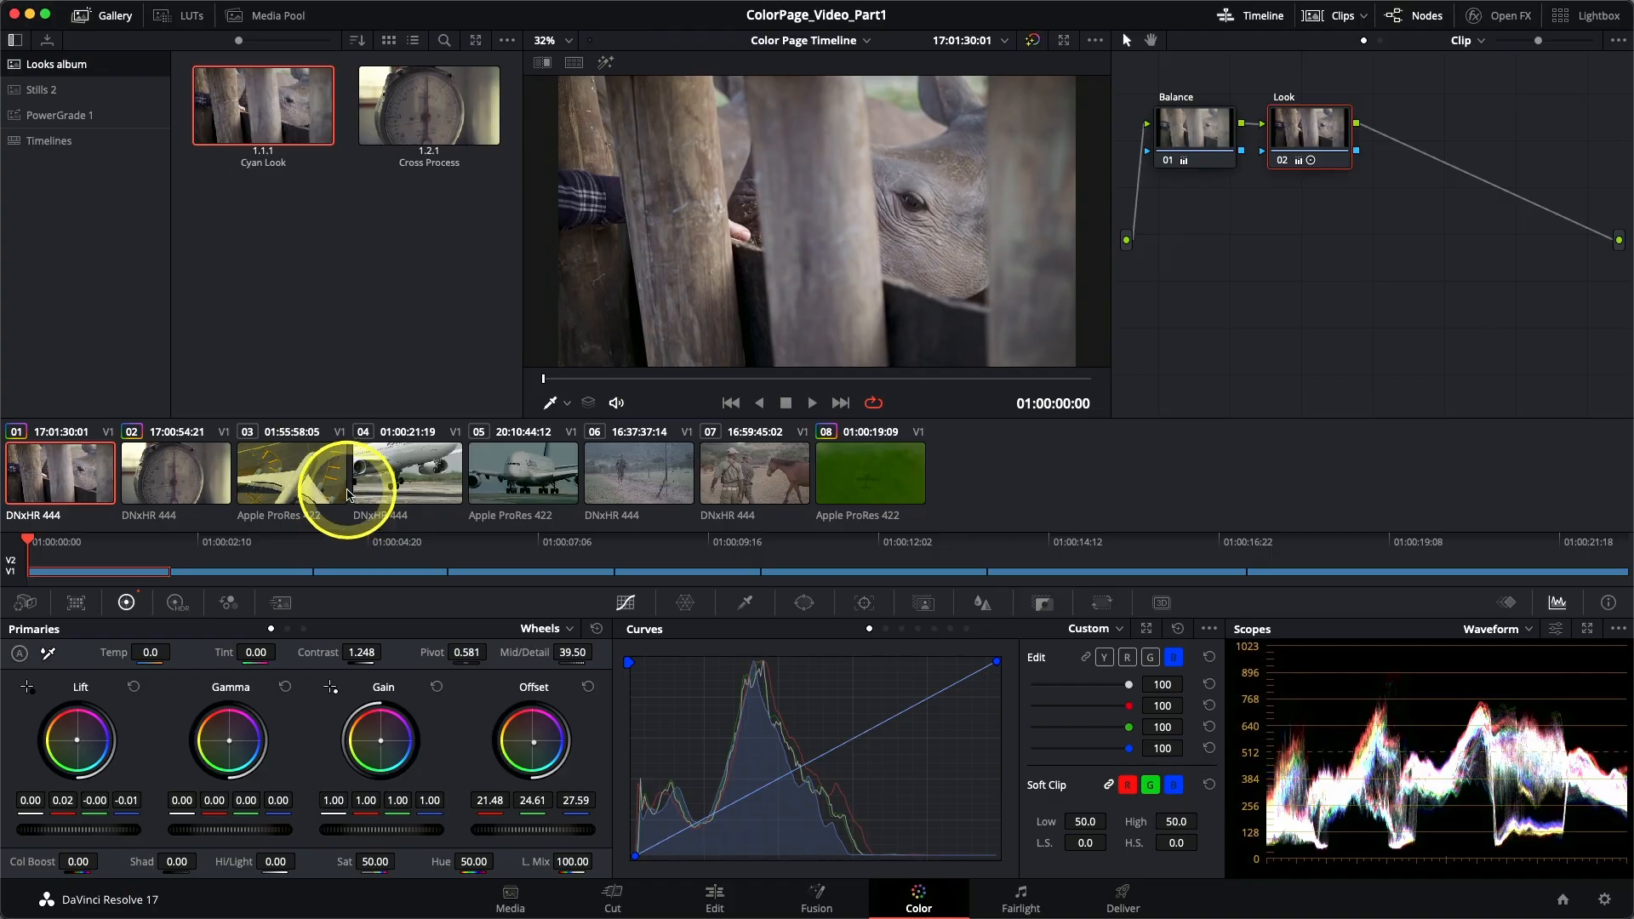
Turn off loop playback, play the airplane shots from clip 03 through clip 05, and return to clip 03.
{"action": "left_click", "coordinate": [298, 477]}
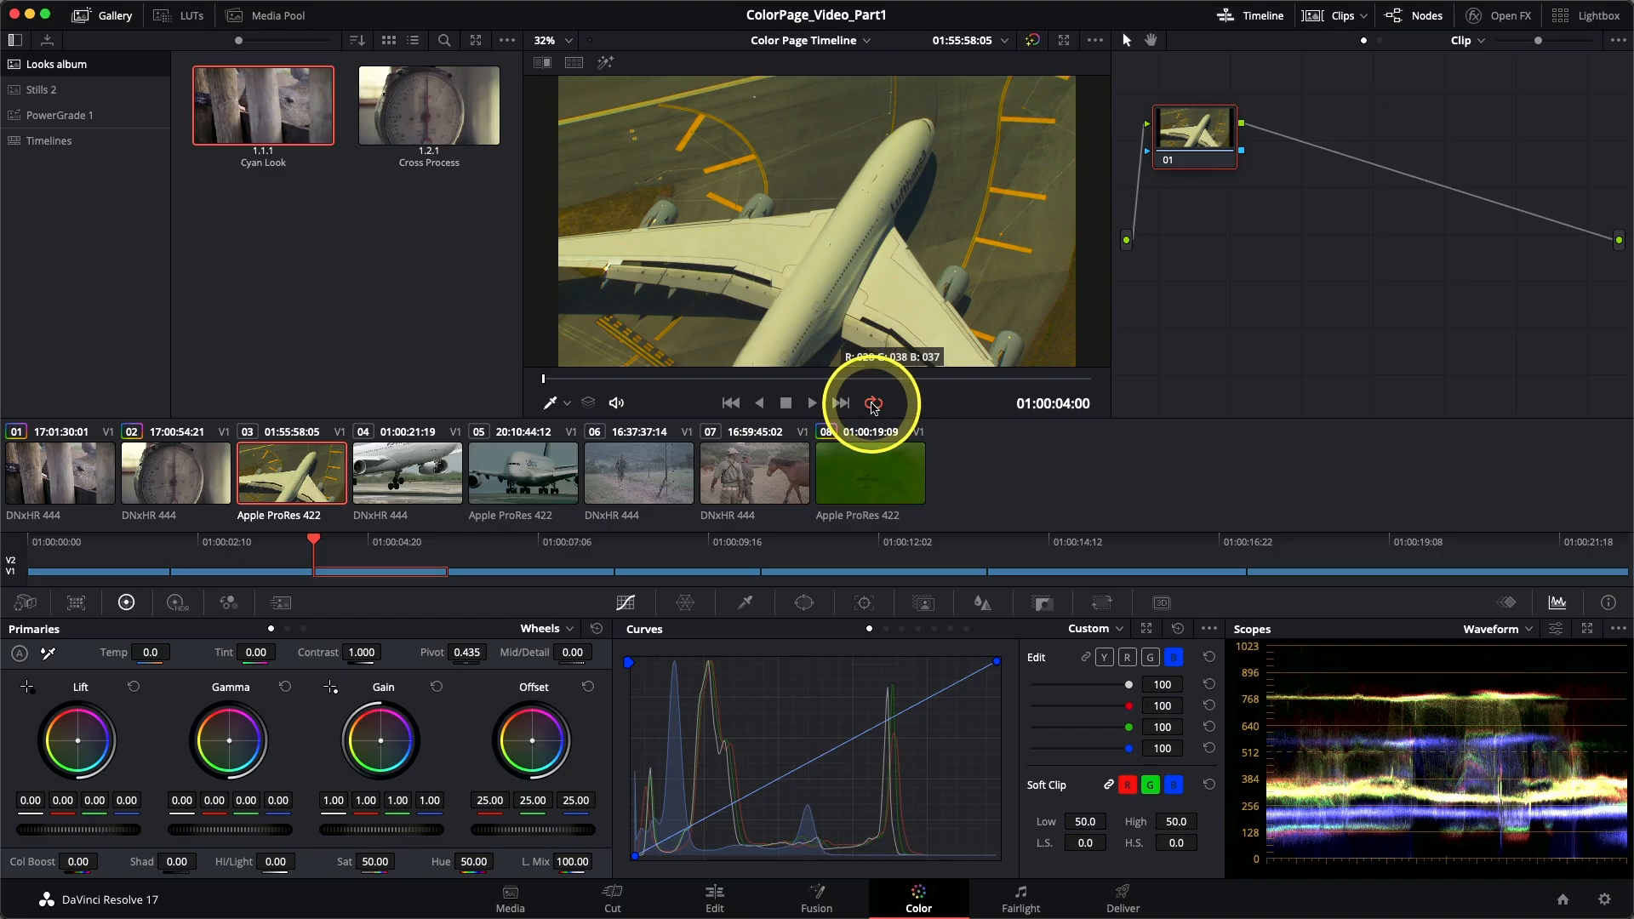
{"action": "left_click", "coordinate": [874, 407]}
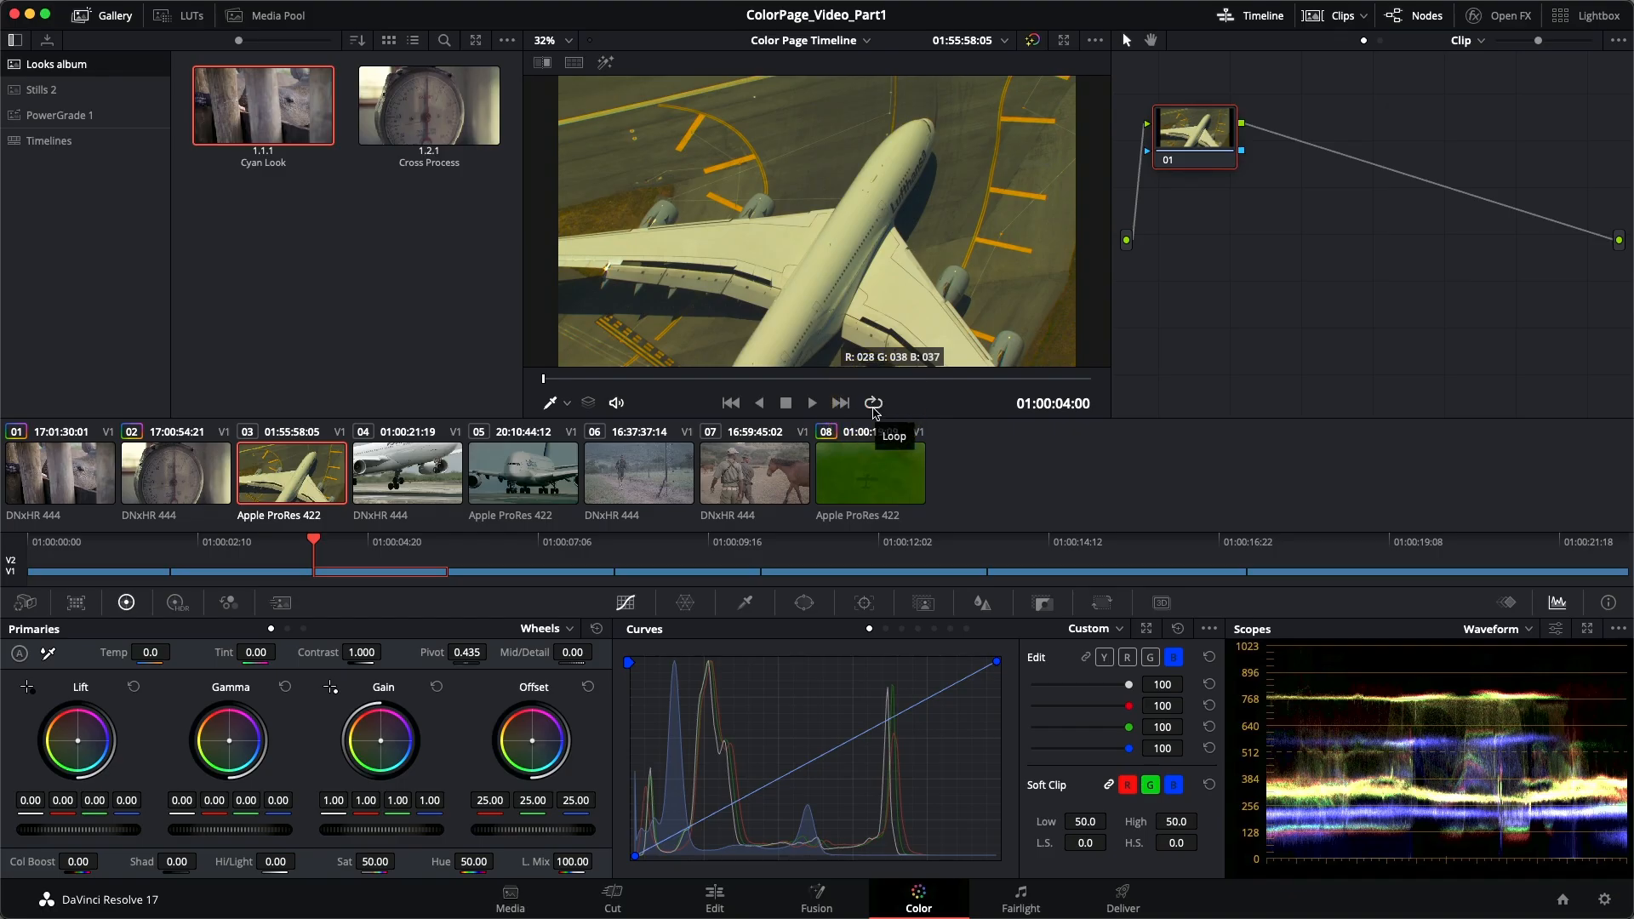
{"action": "key", "text": "space"}
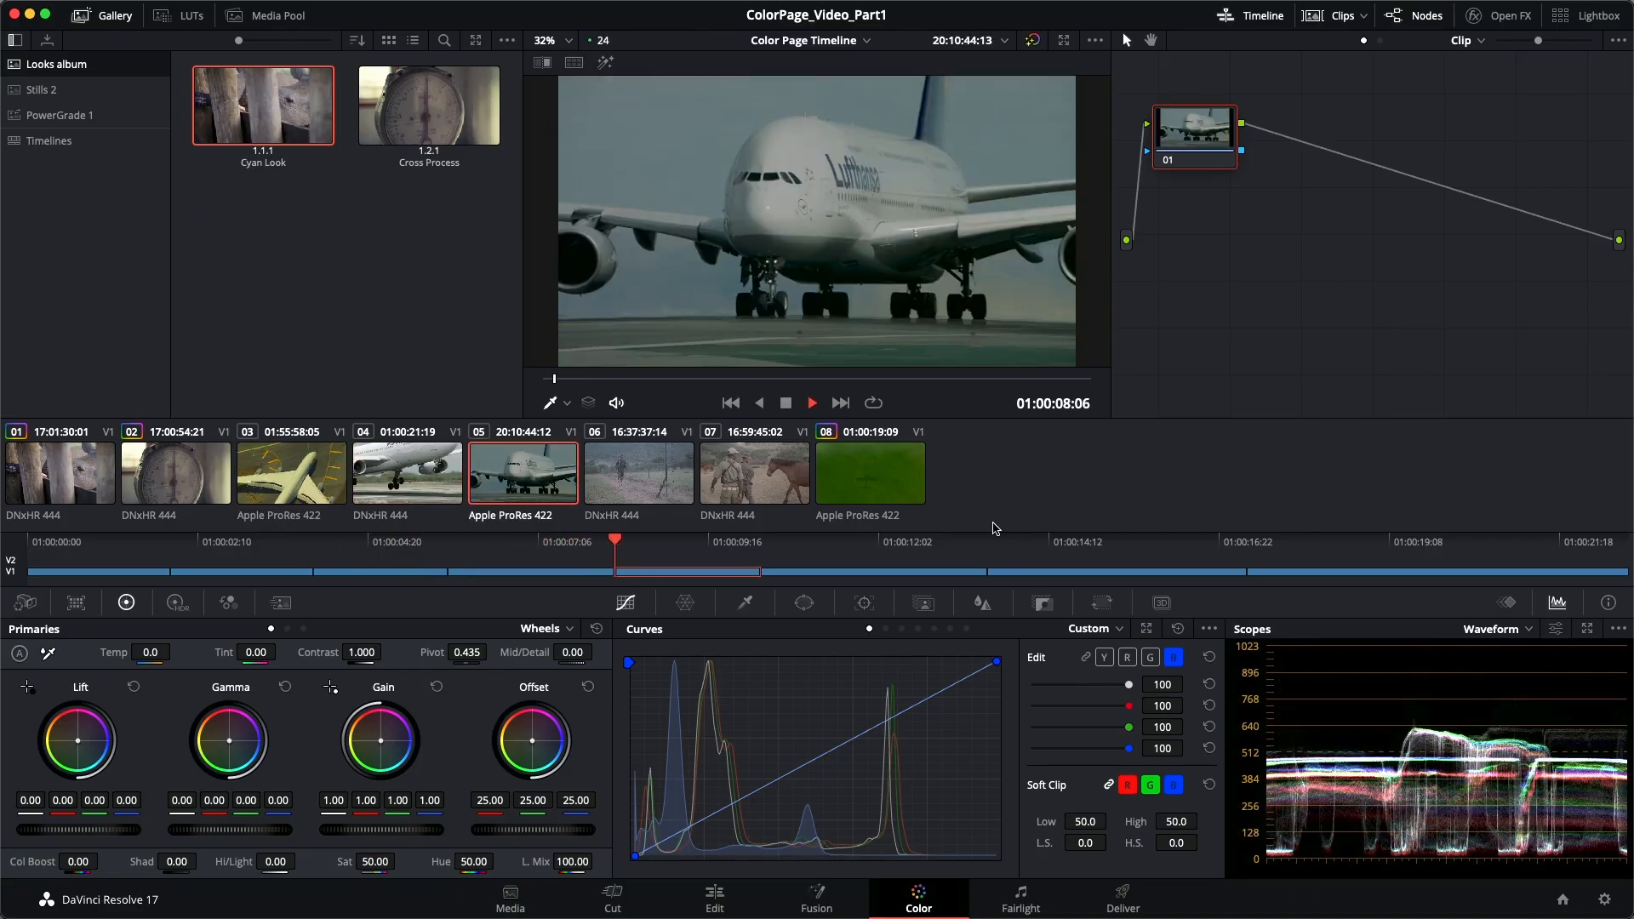
{"action": "key", "text": "space"}
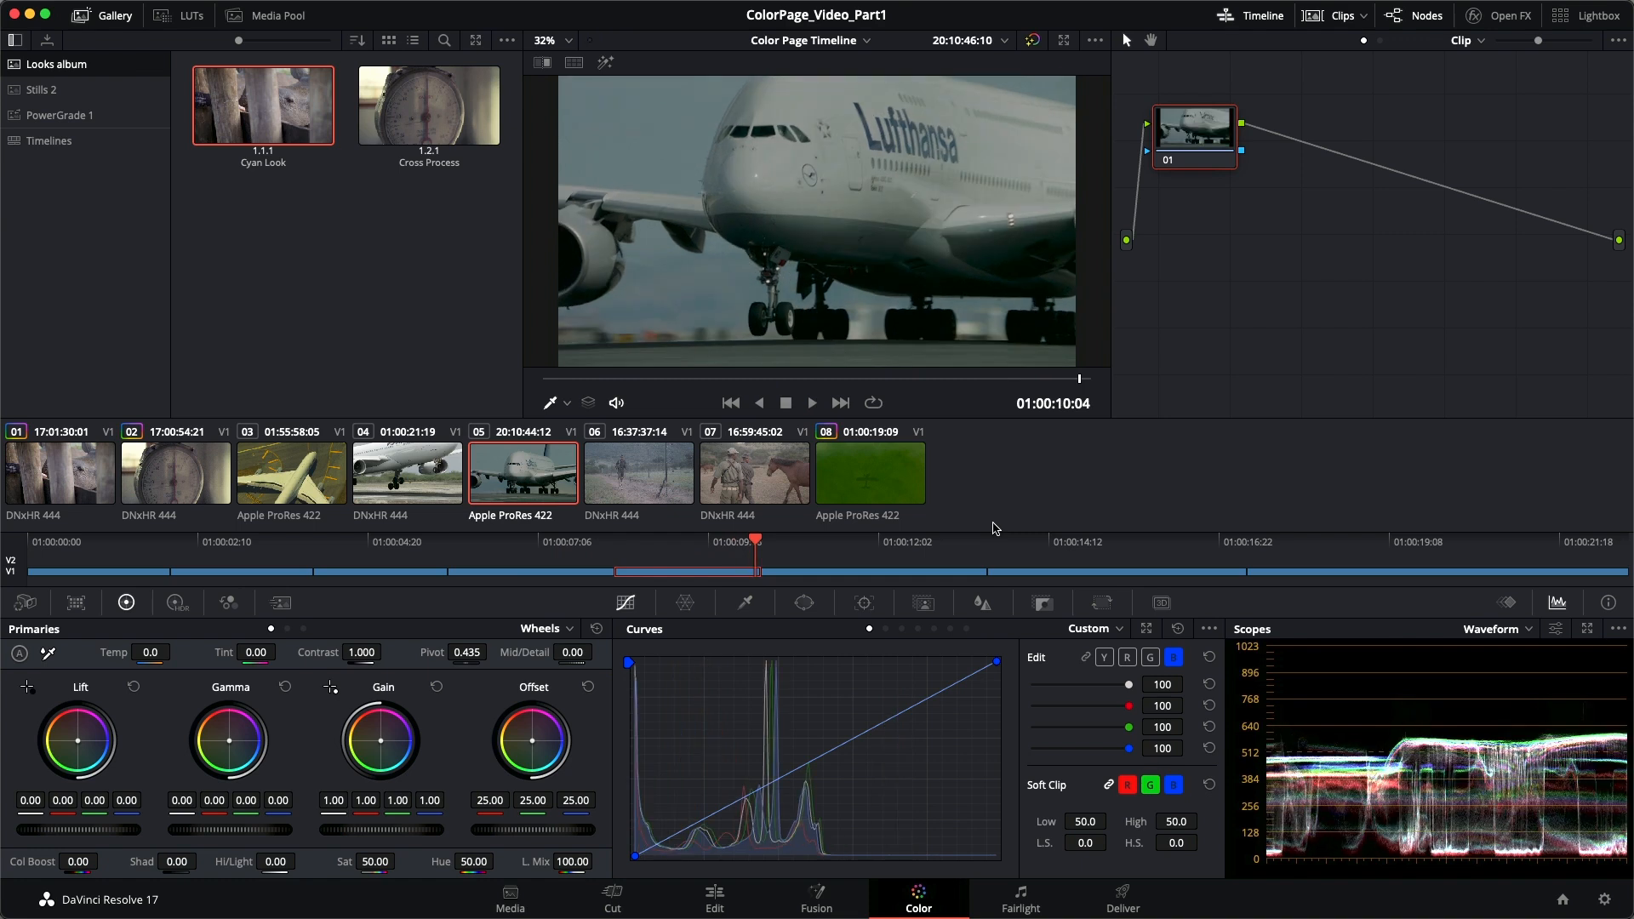
{"action": "key", "text": "Up"}
{"action": "key", "text": "Up"}
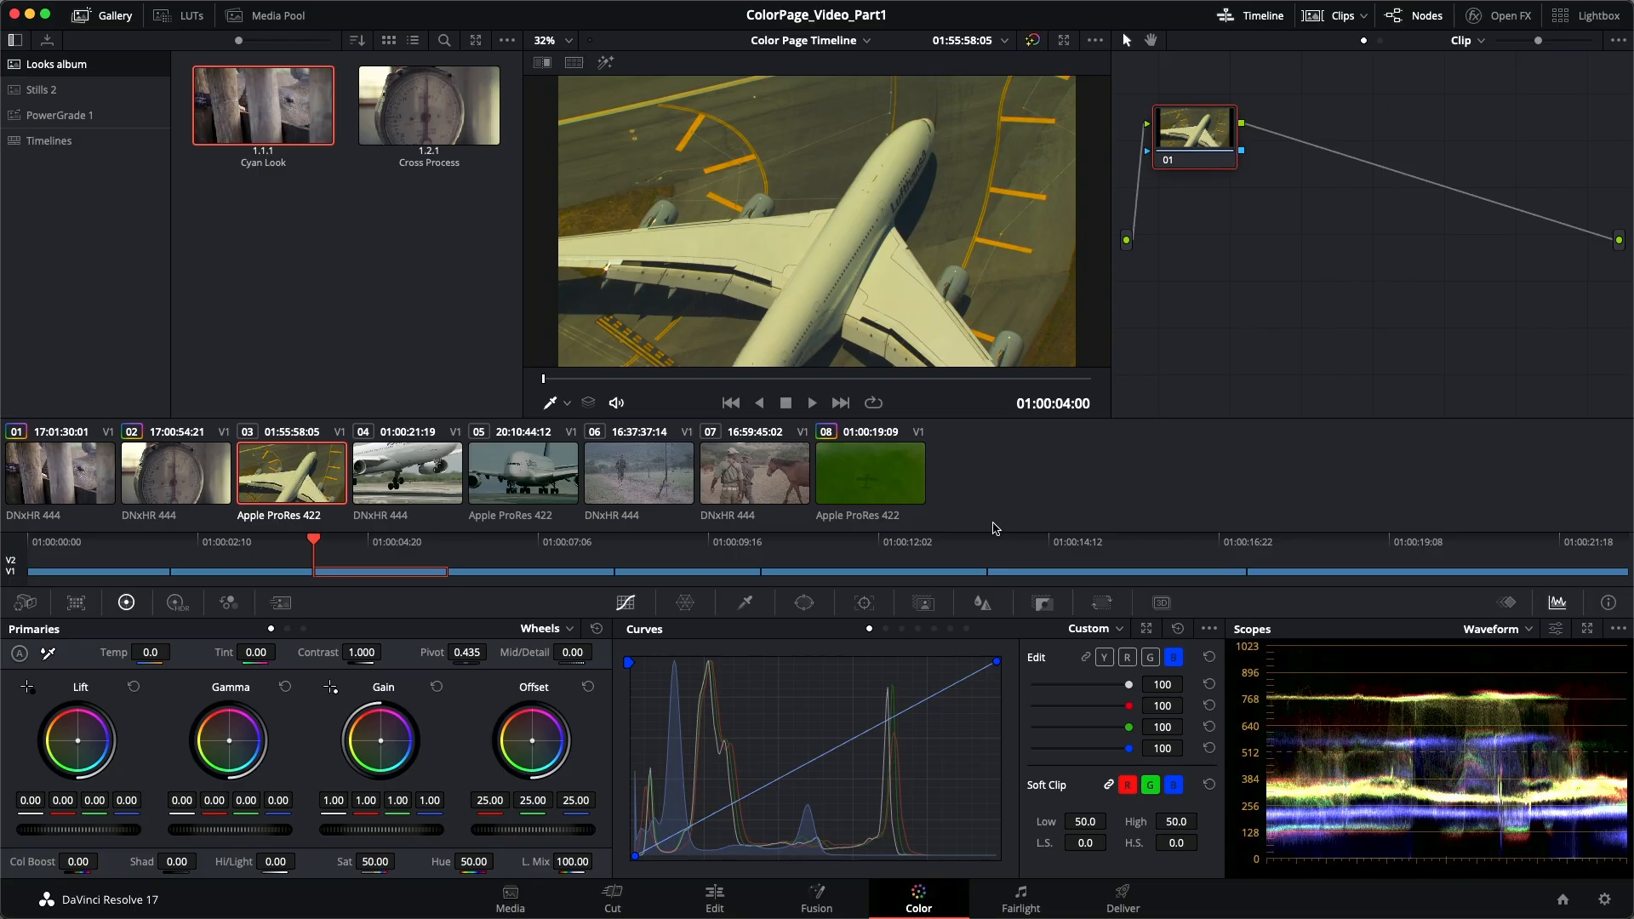
Replay the airplane sequence from clip 03 into clip 05 to judge its color continuity, returning to clip 03.
{"action": "key", "text": "space"}
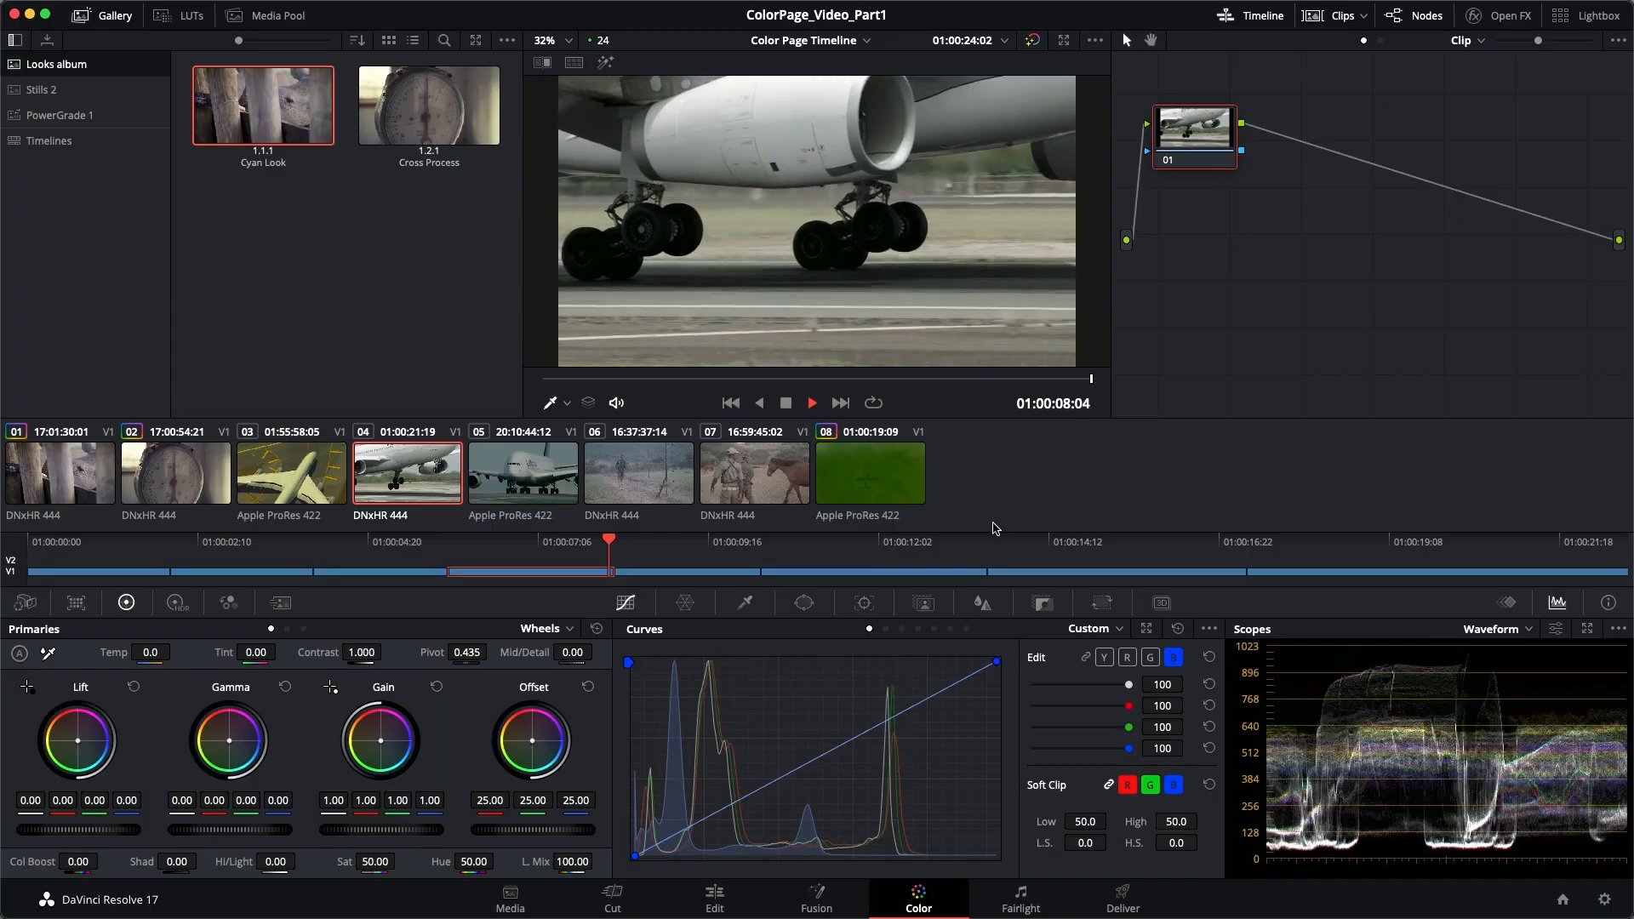
{"action": "key", "text": "space"}
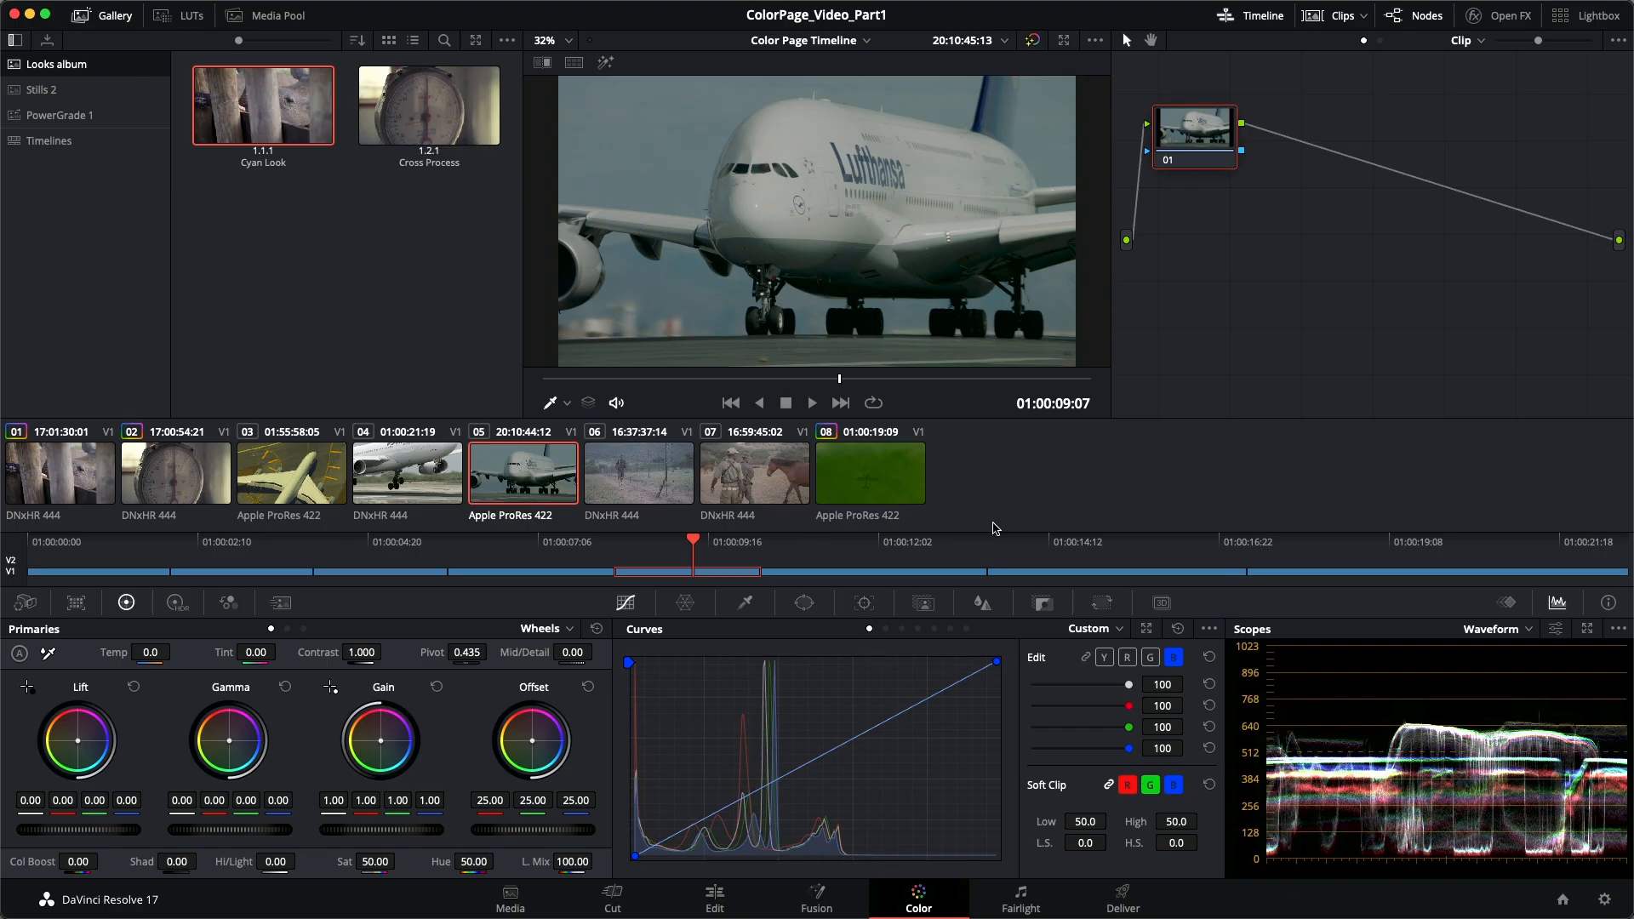
{"action": "key", "text": "Up"}
{"action": "key", "text": "Up"}
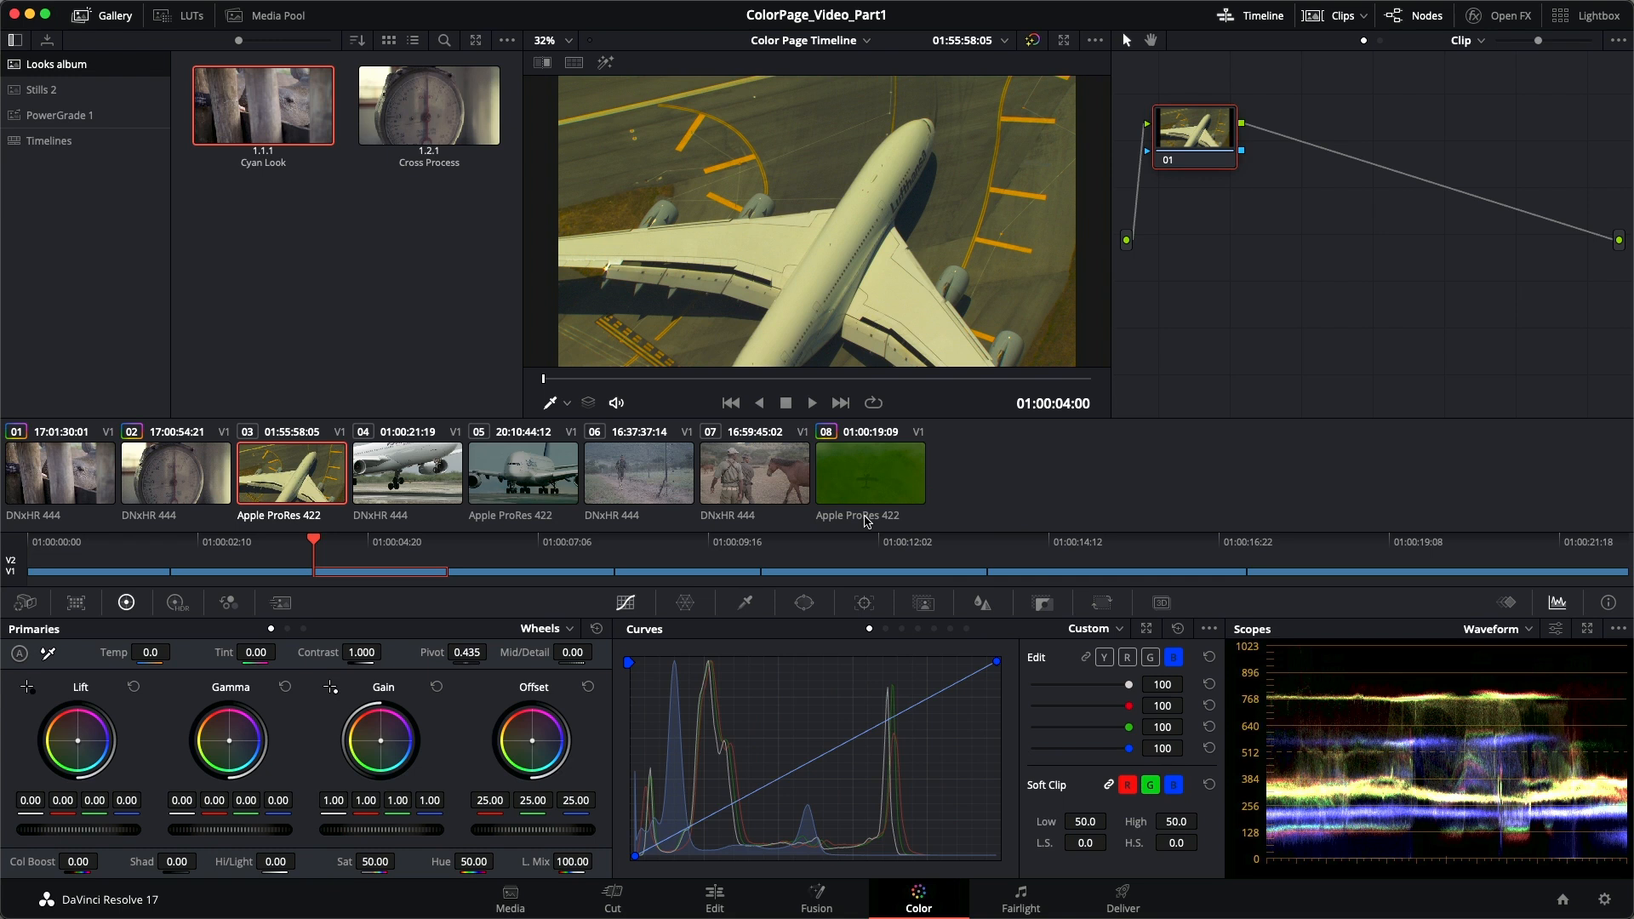
Compare the color of clips 03 and 04 by switching back and forth between them, and play and scrub through clip 04.
{"action": "left_click", "coordinate": [823, 484]}
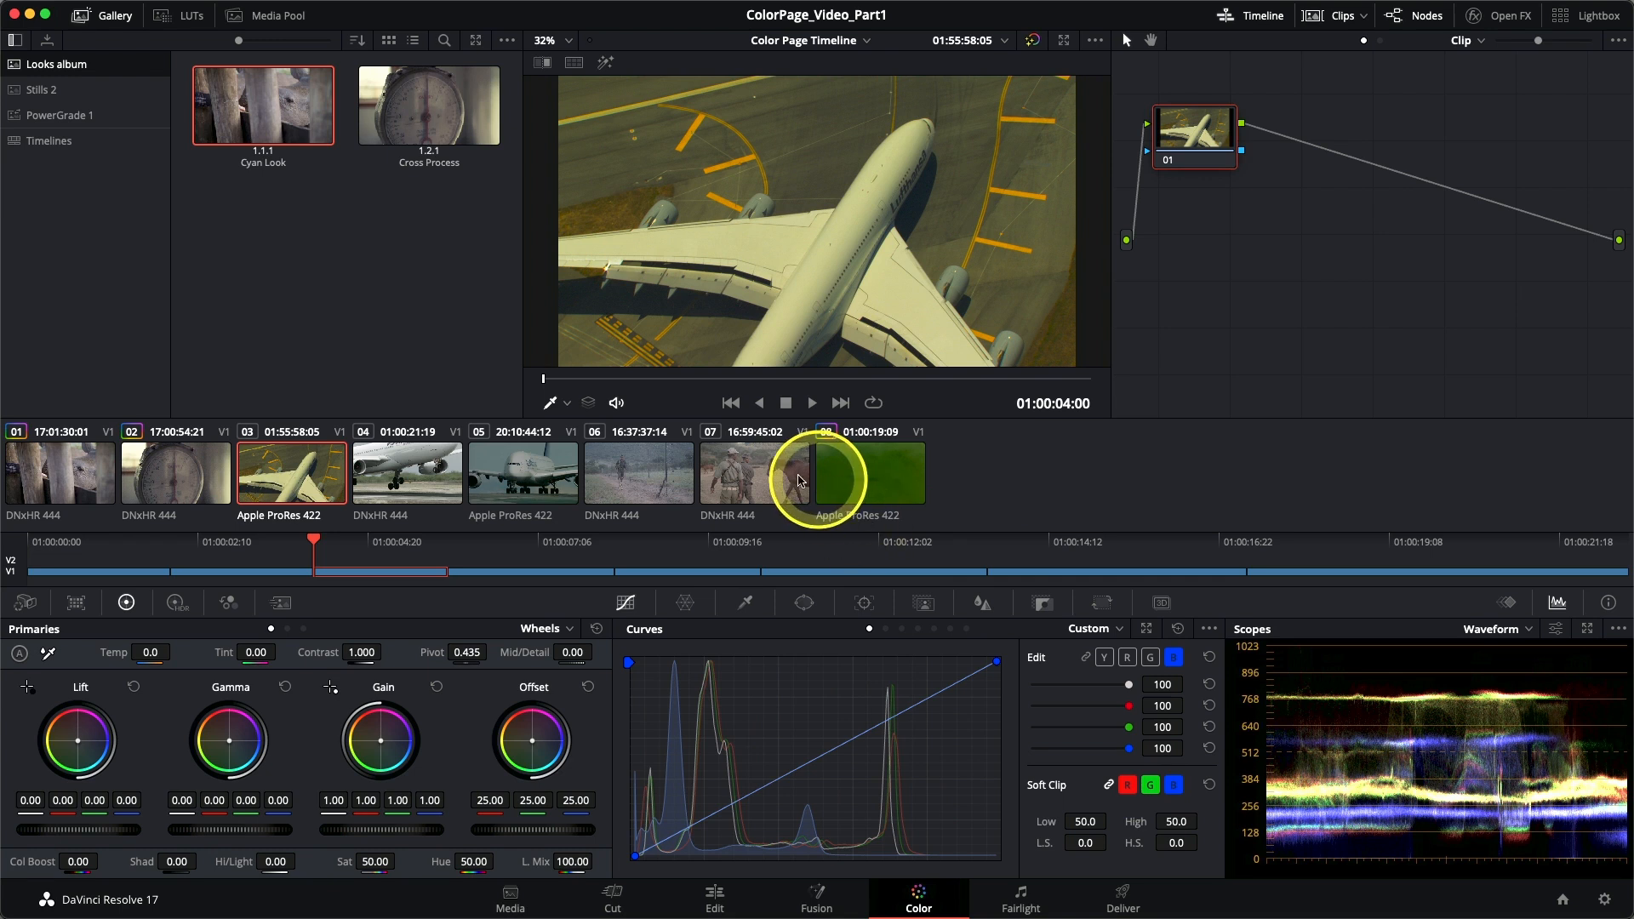
{"action": "key", "text": "Down"}
{"action": "key", "text": "Down"}
{"action": "key", "text": "Up"}
{"action": "key", "text": "Up"}
{"action": "key", "text": "Down"}
{"action": "key", "text": "Up"}
{"action": "key", "text": "Down"}
{"action": "key", "text": "Up"}
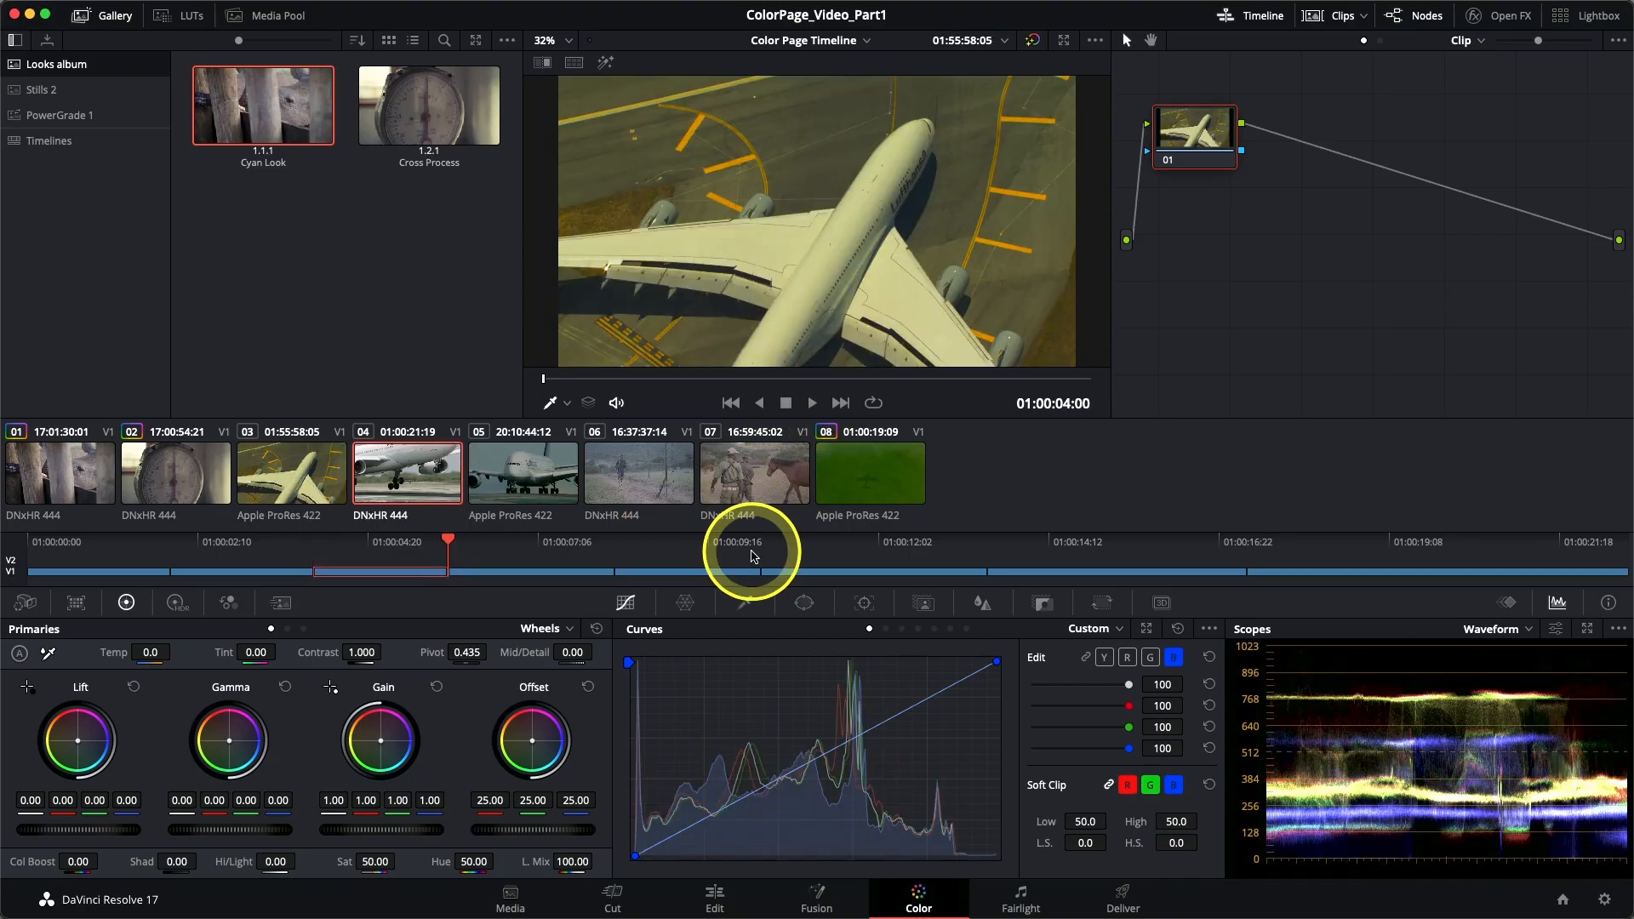
{"action": "key", "text": "Down"}
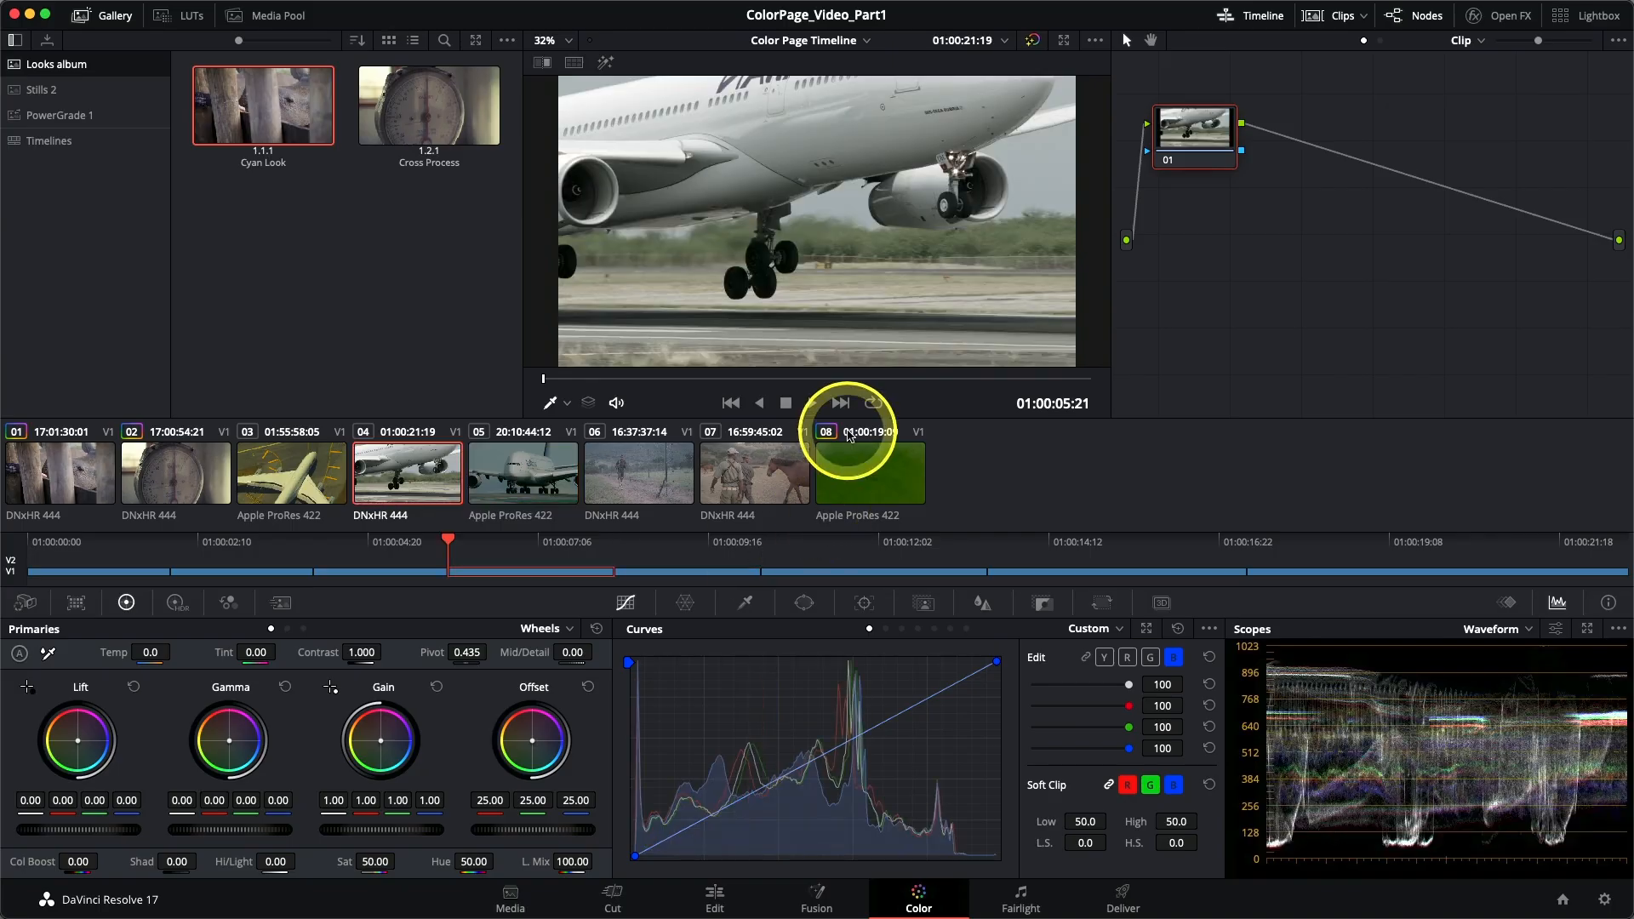
{"action": "key", "text": "space"}
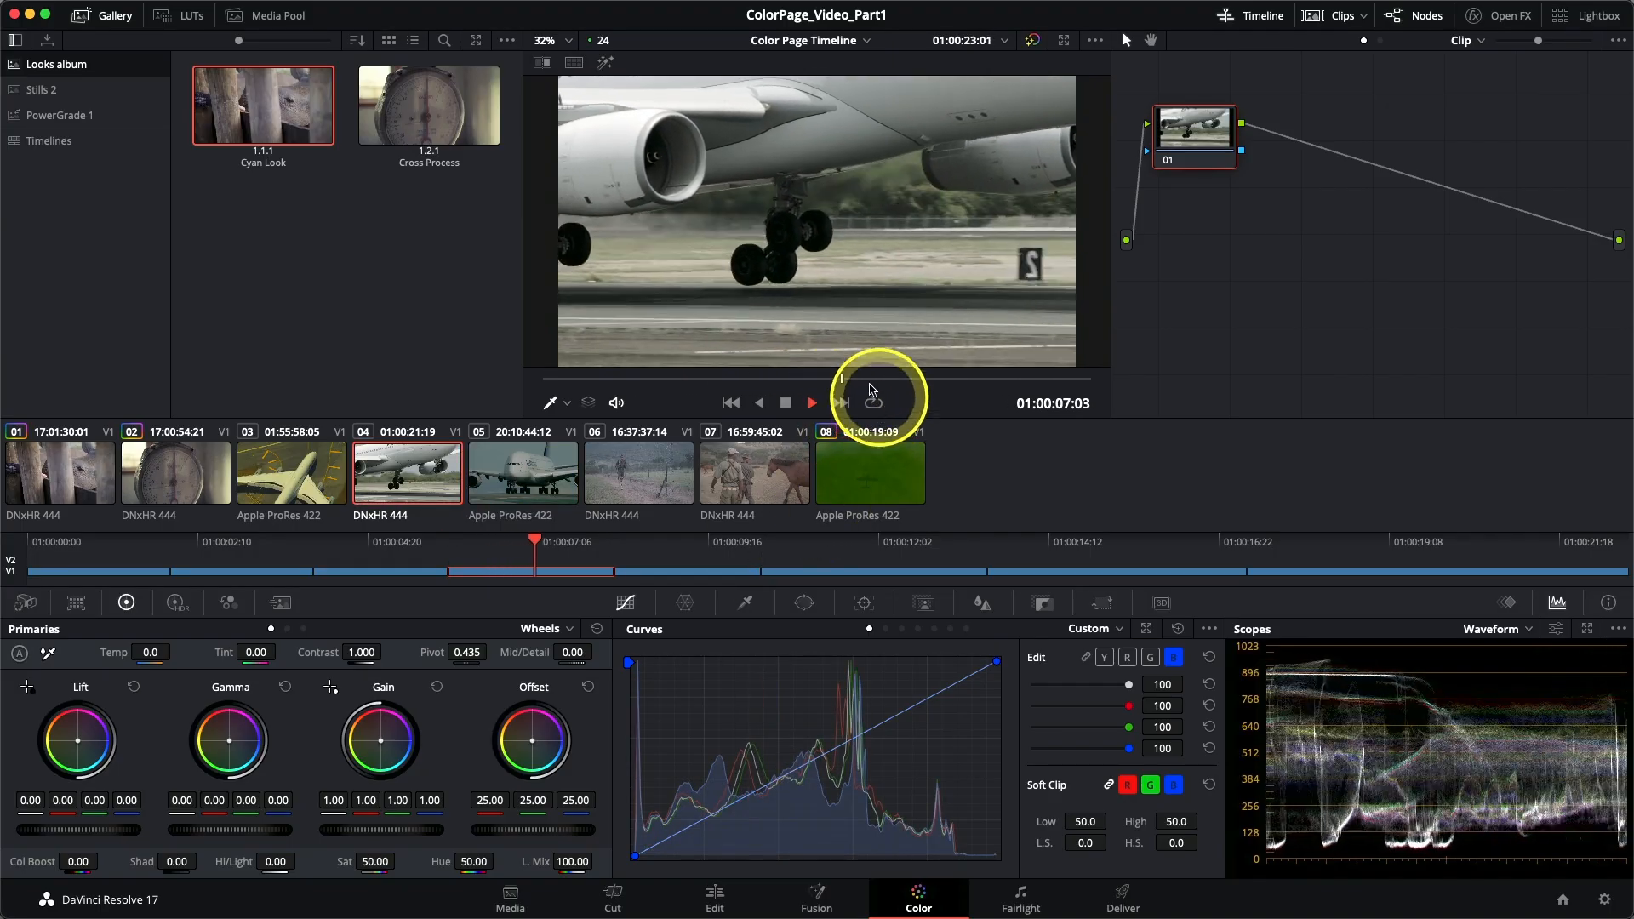
{"action": "left_click", "coordinate": [996, 380]}
{"action": "left_click_drag", "start_coordinate": [995, 382], "coordinate": [520, 332]}
Apply Shot Match to clip 03, using clip 04 as the reference.
{"action": "left_click", "coordinate": [312, 479]}
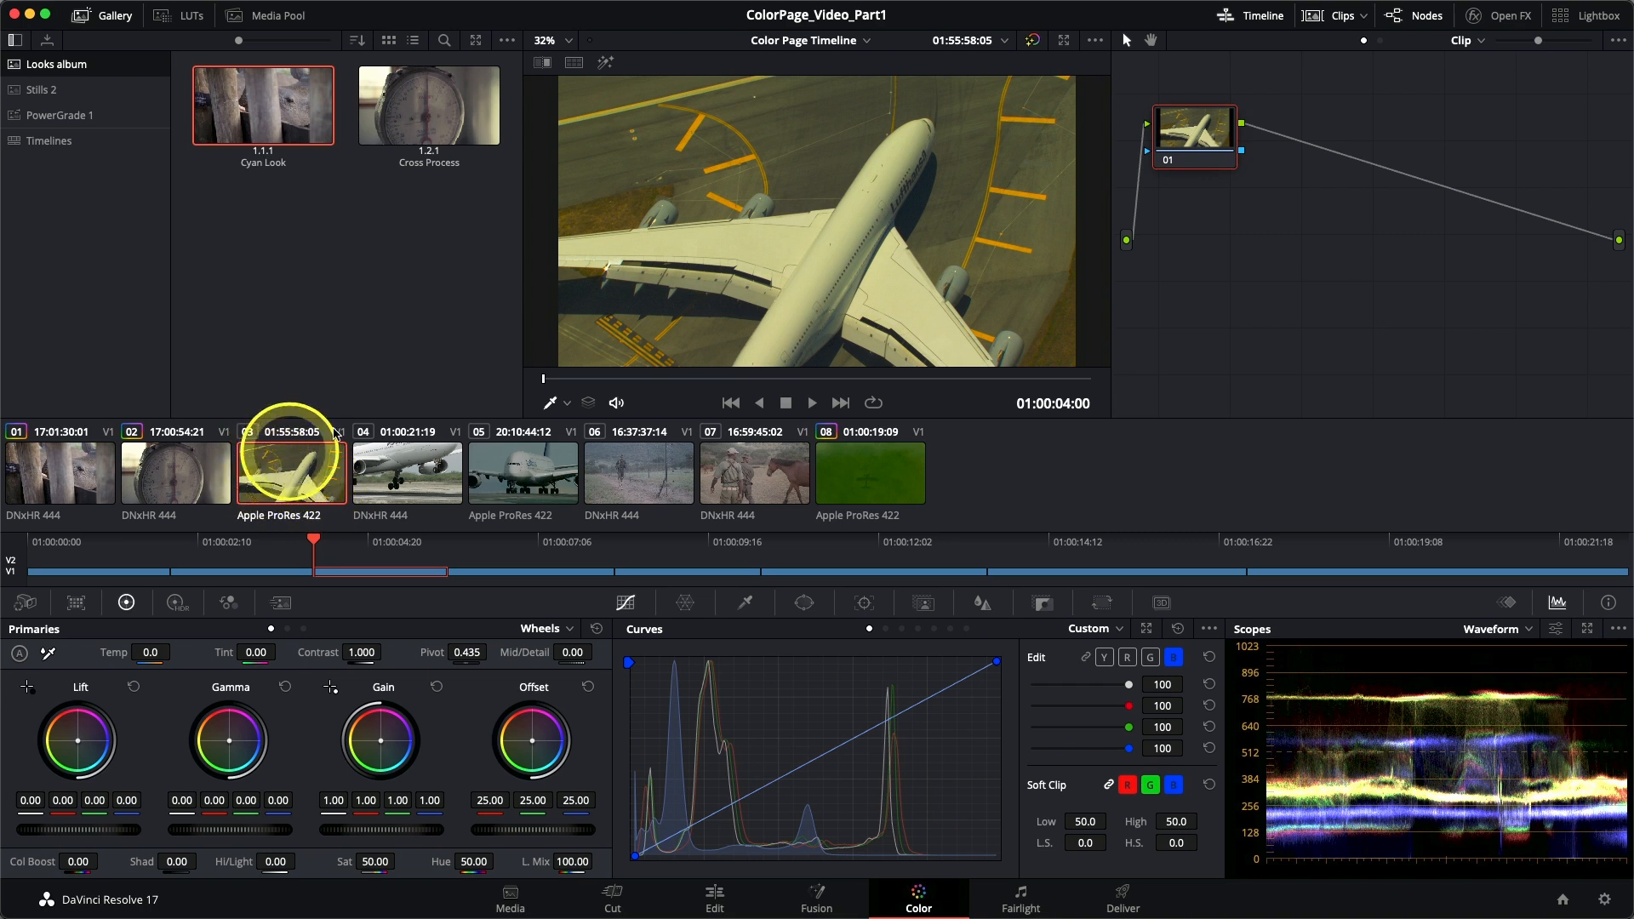
{"action": "right_click", "coordinate": [403, 476]}
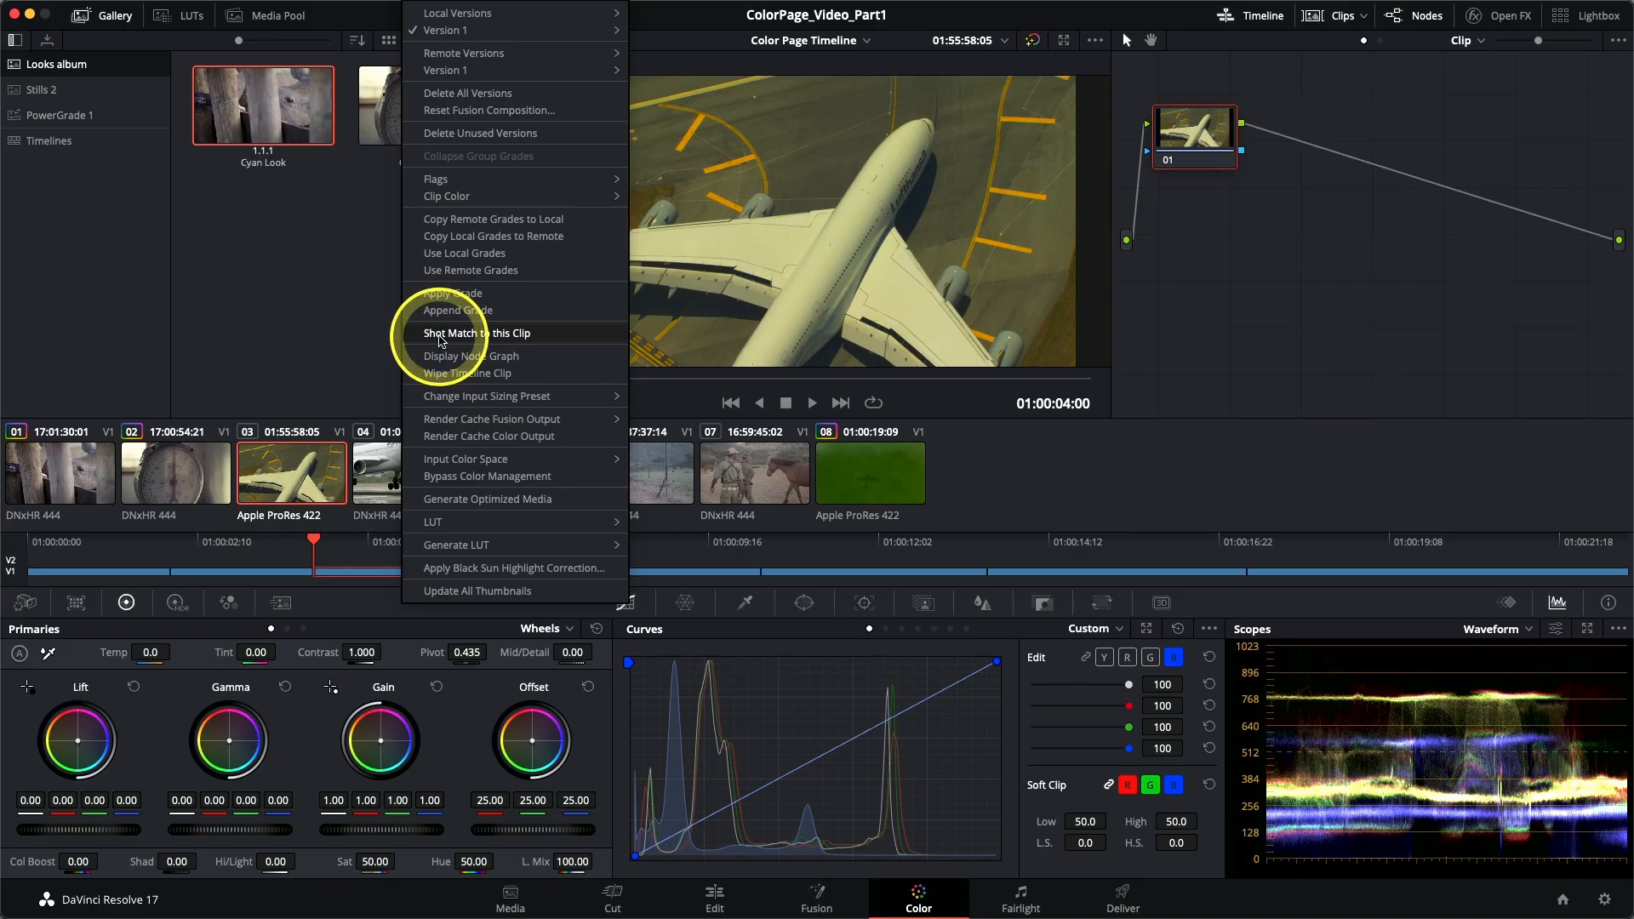
{"action": "left_click", "coordinate": [441, 335]}
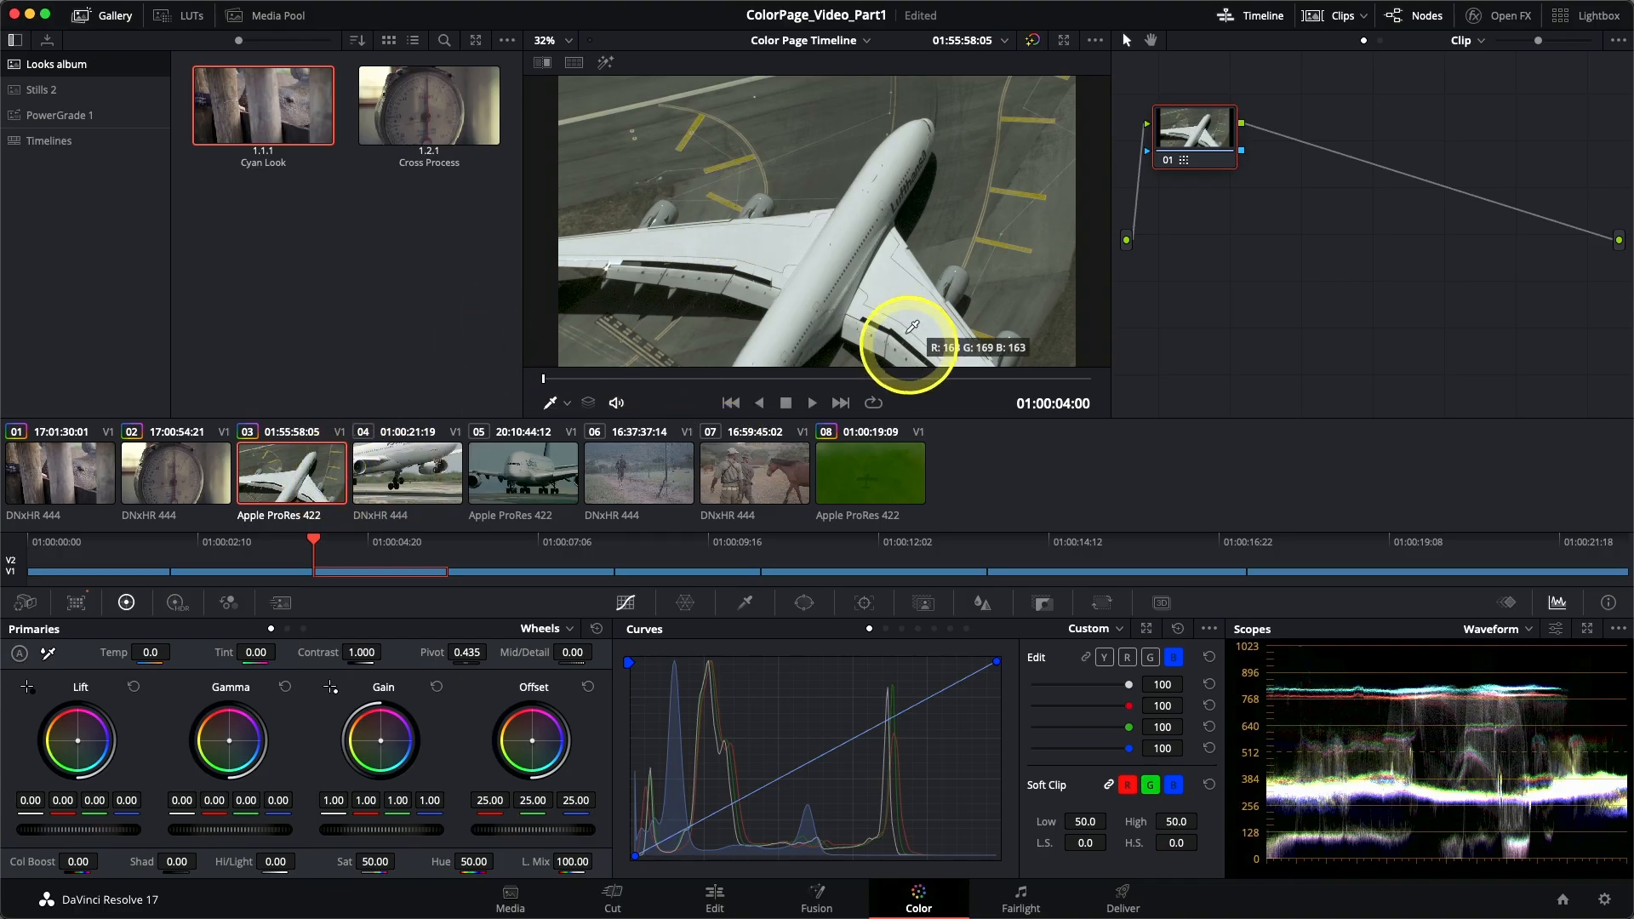
Review the shot match by playing across the cut from clip 03 to clip 04 and stepping between both clips.
{"action": "key", "text": "space"}
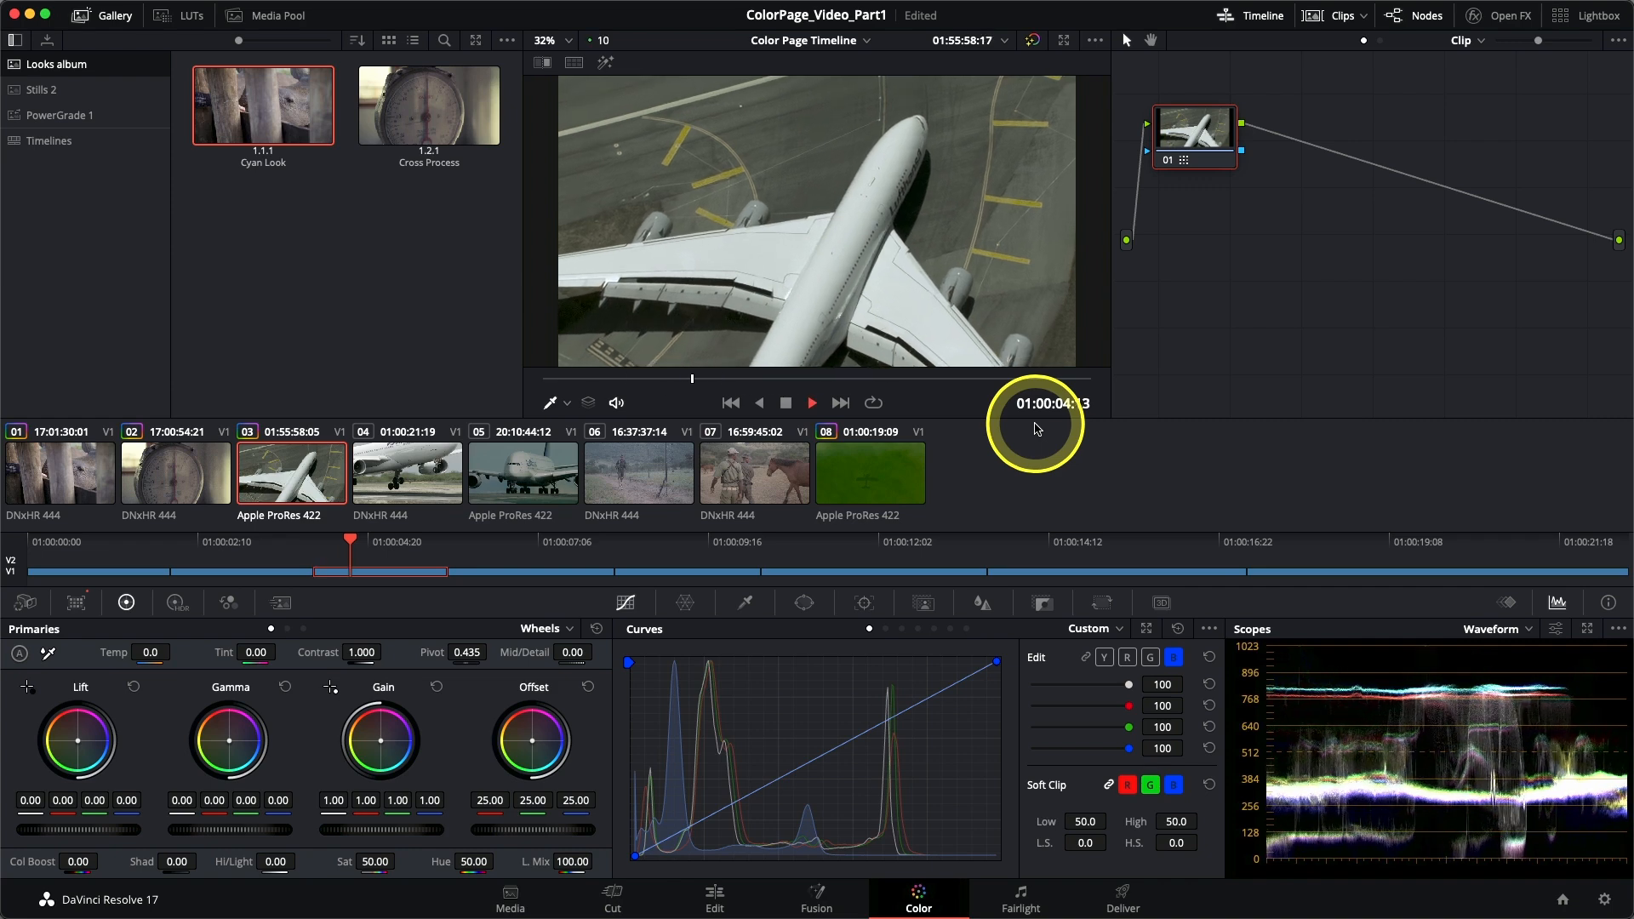
{"action": "key", "text": "space"}
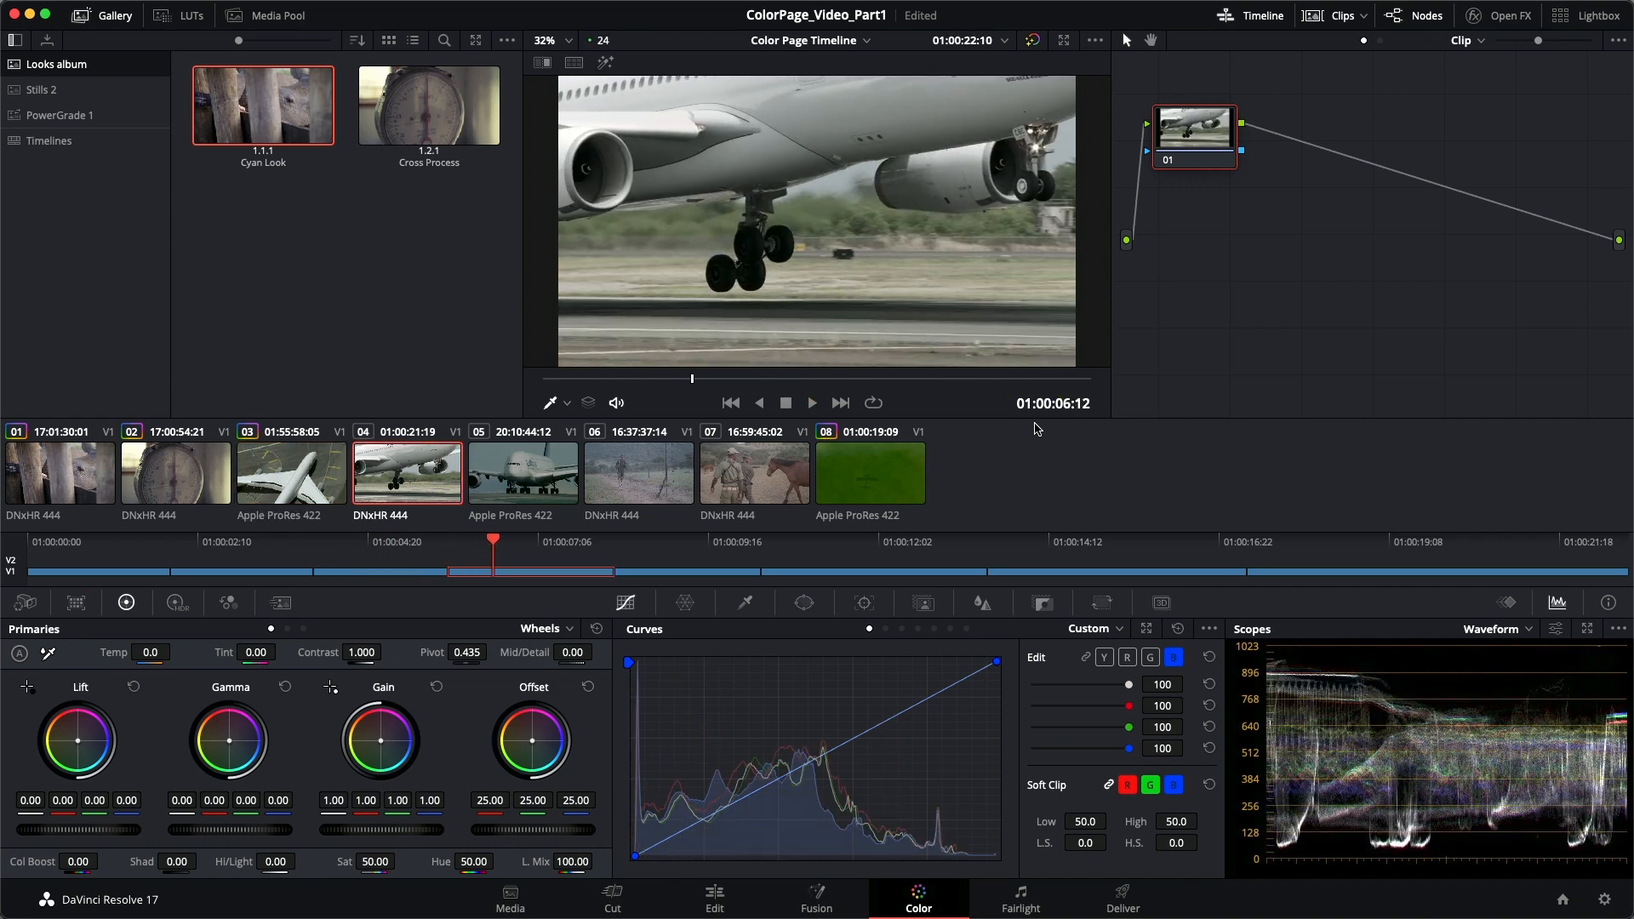
{"action": "key", "text": "Up"}
{"action": "key", "text": "space"}
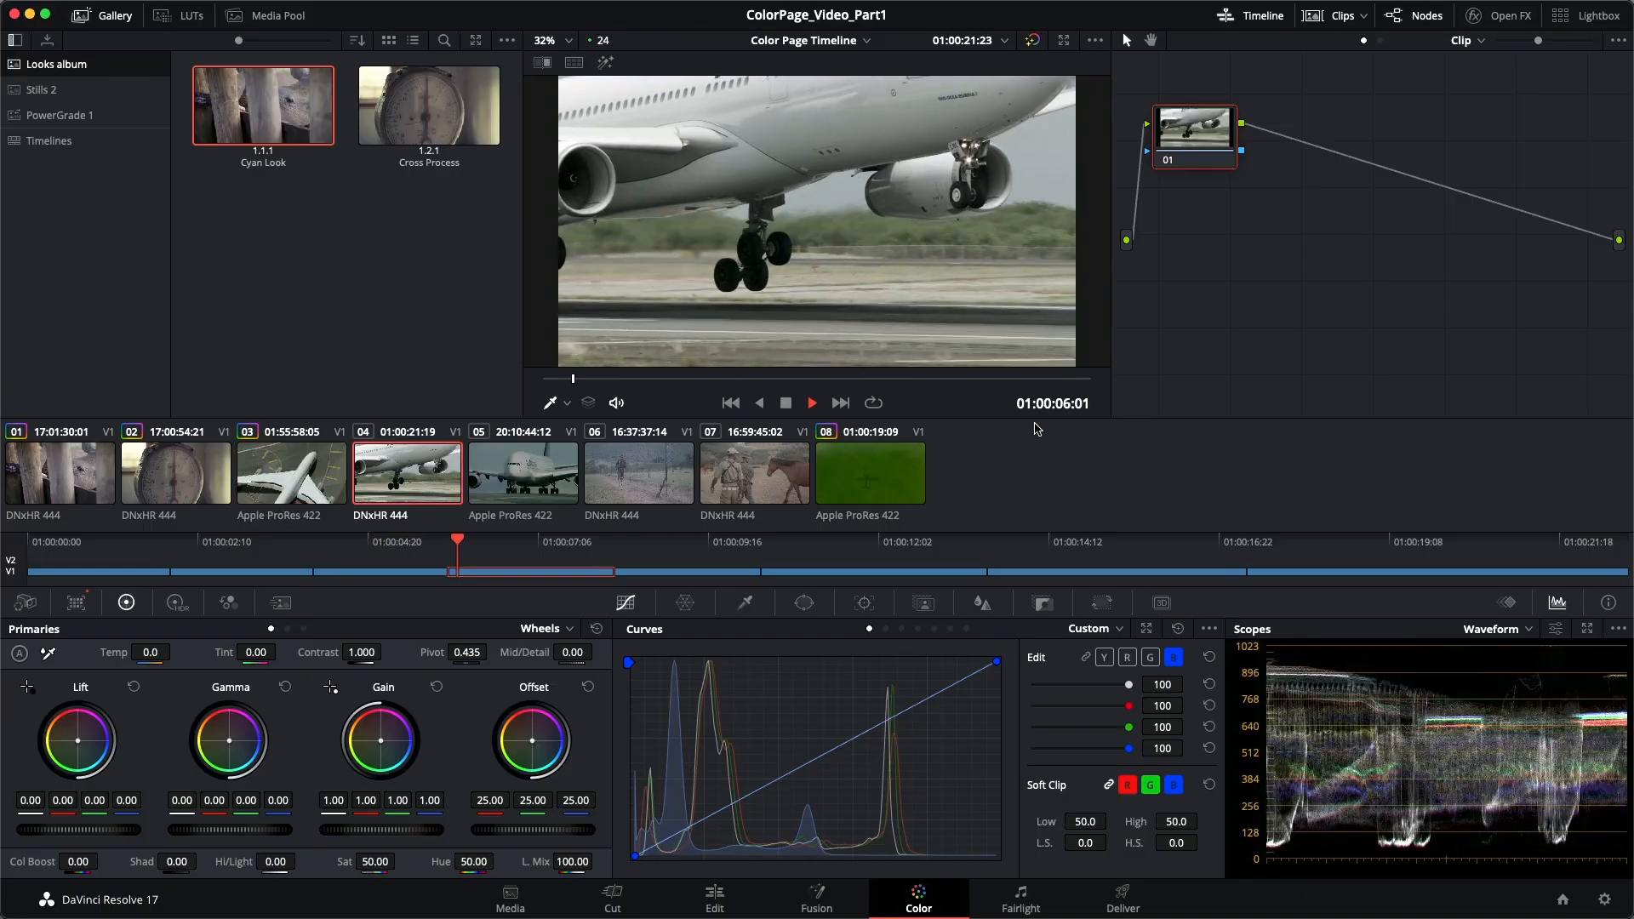
{"action": "key", "text": "space"}
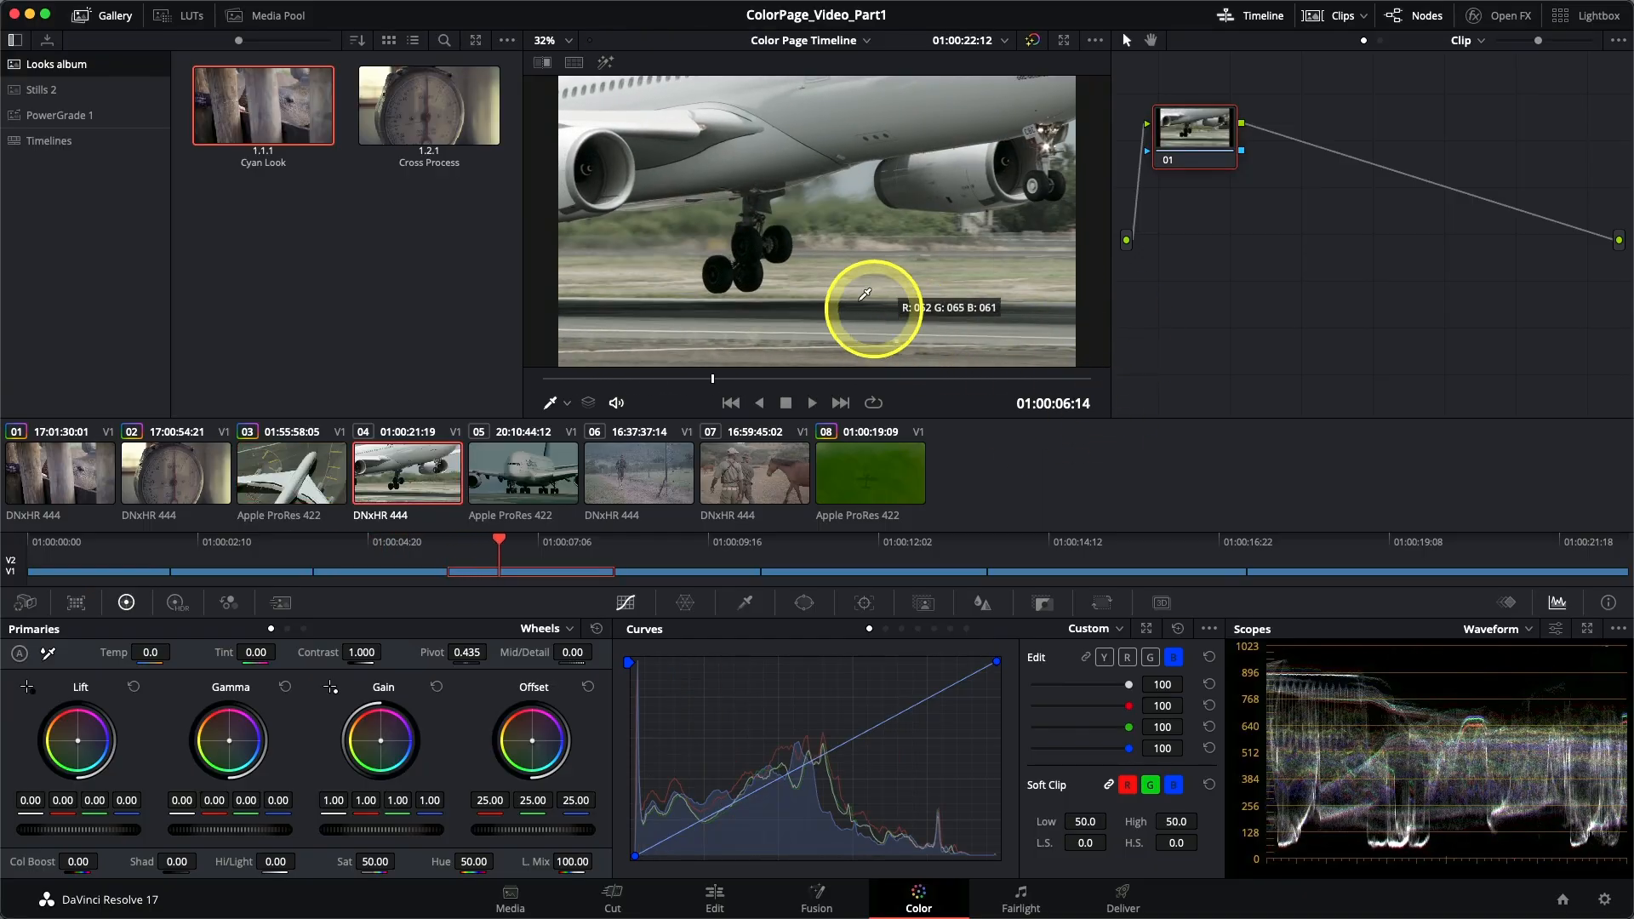
{"action": "key", "text": "Up"}
{"action": "key", "text": "Down"}
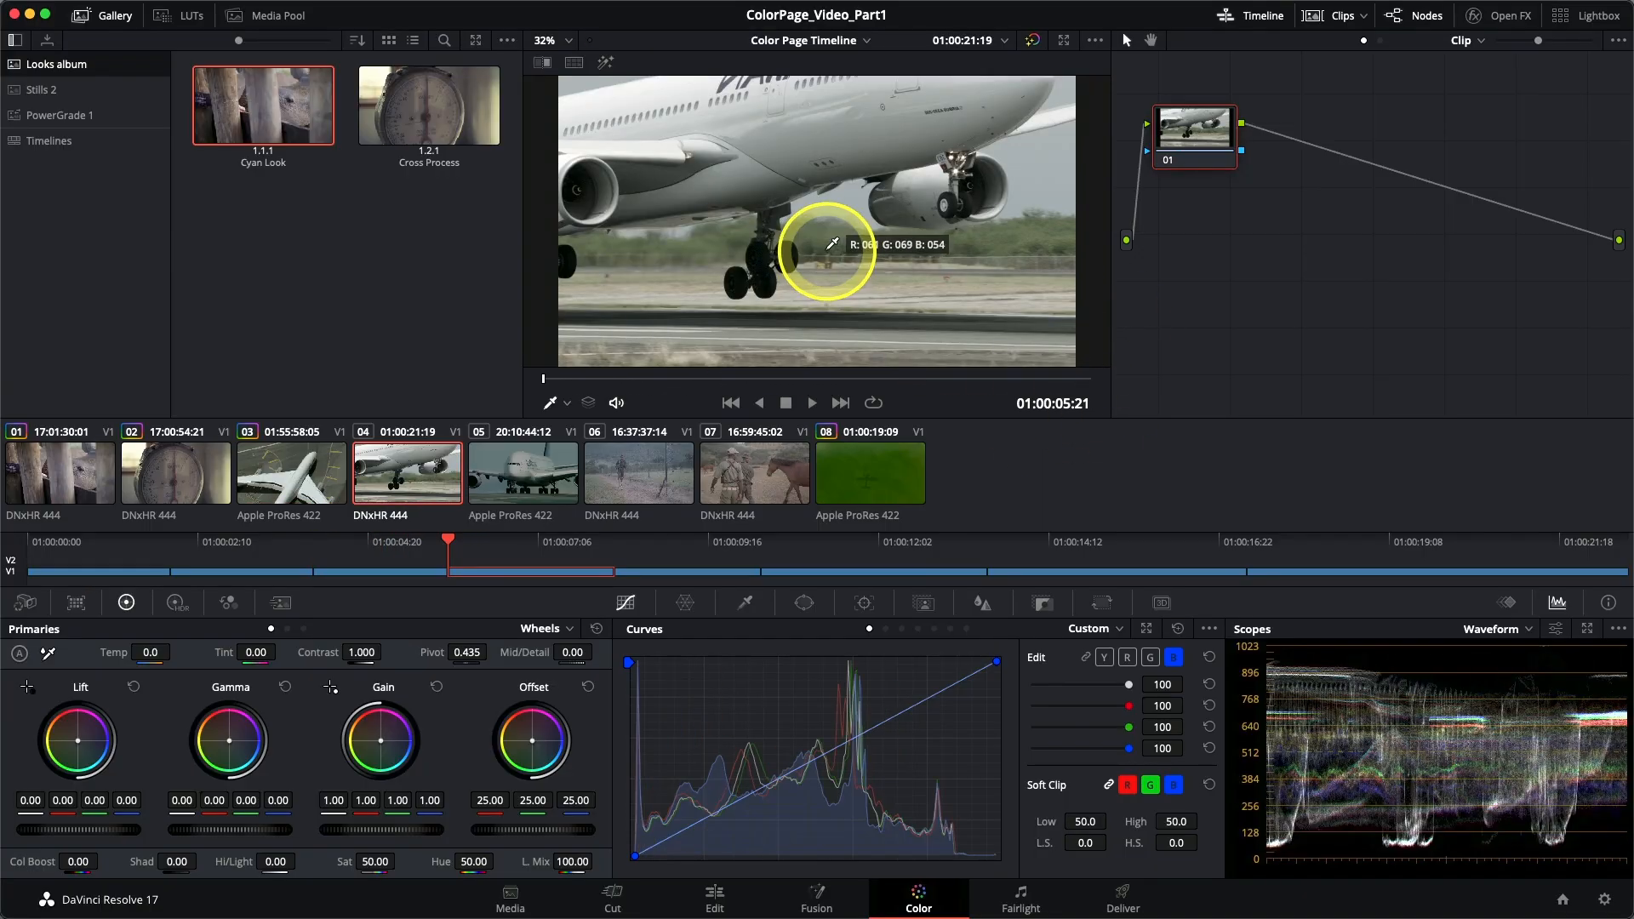
Recheck the color match by alternating between clips 03 and 04, and play from the start of clip 03 into clip 04.
{"action": "key", "text": "Up"}
{"action": "key", "text": "Down"}
{"action": "key", "text": "Up"}
{"action": "key", "text": "Down"}
{"action": "key", "text": "Up"}
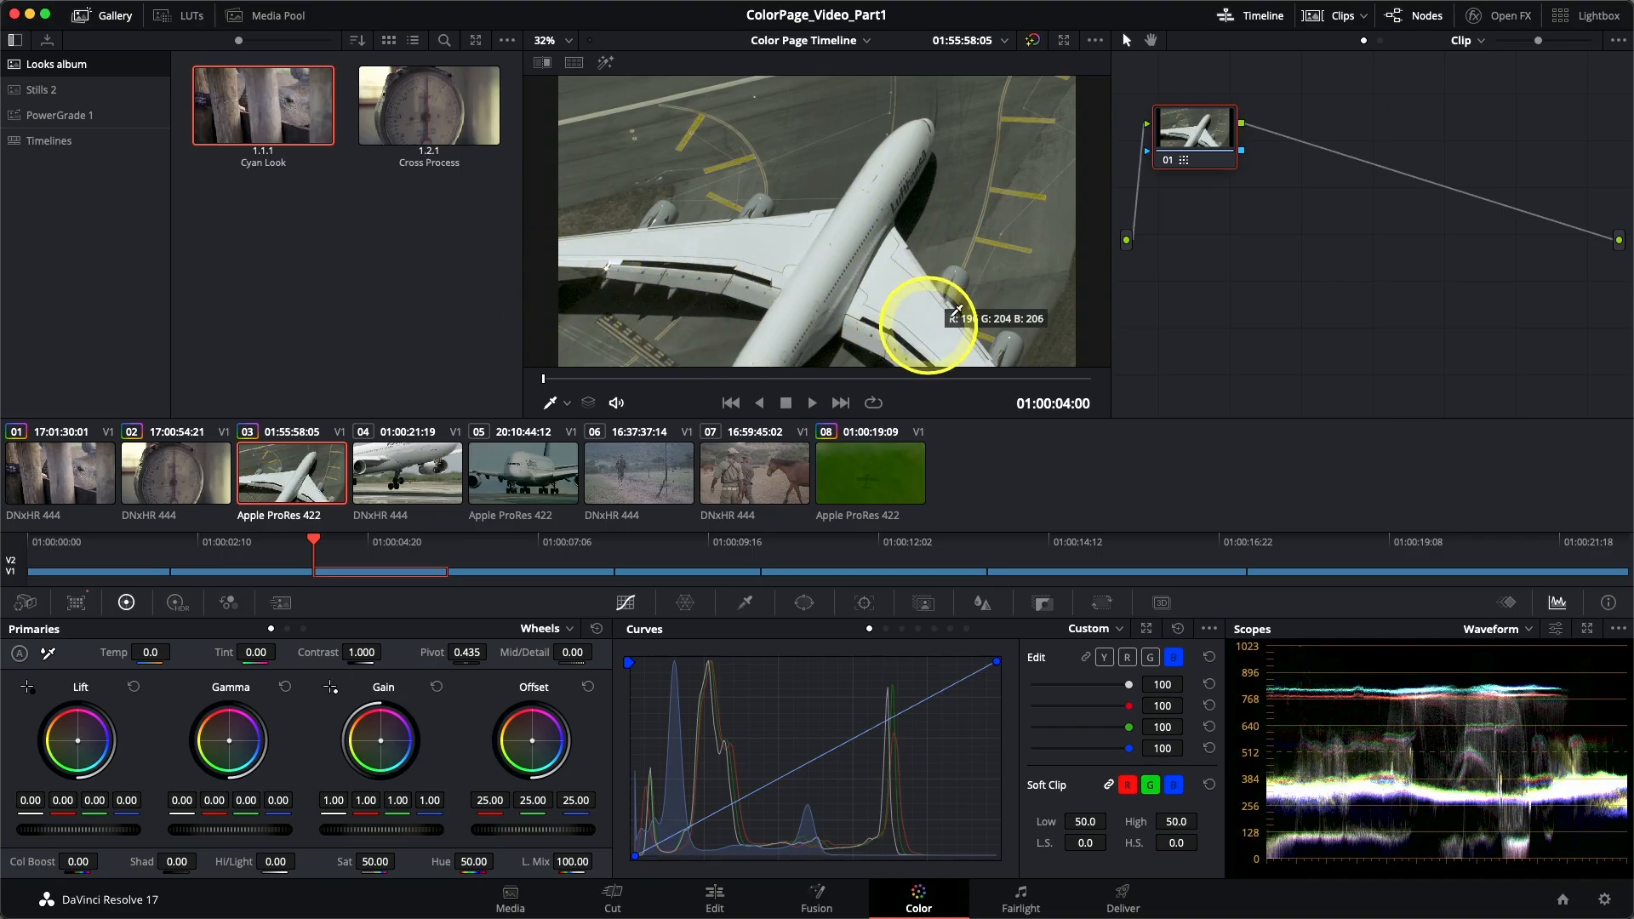
{"action": "key", "text": "Down"}
{"action": "key", "text": "Up"}
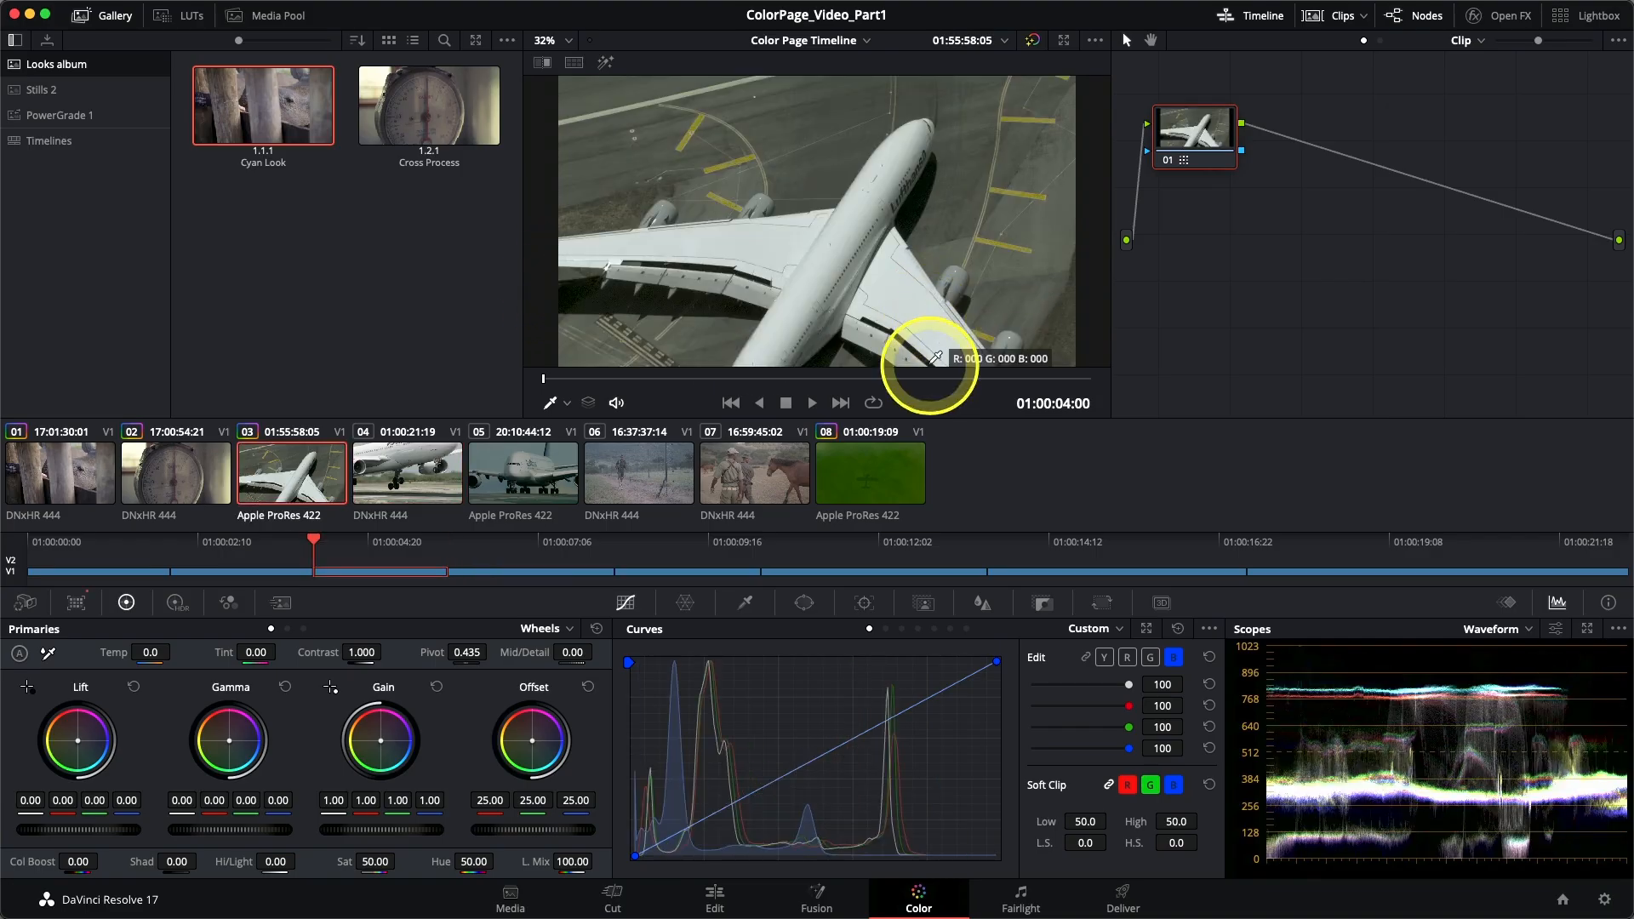
{"action": "key", "text": "space"}
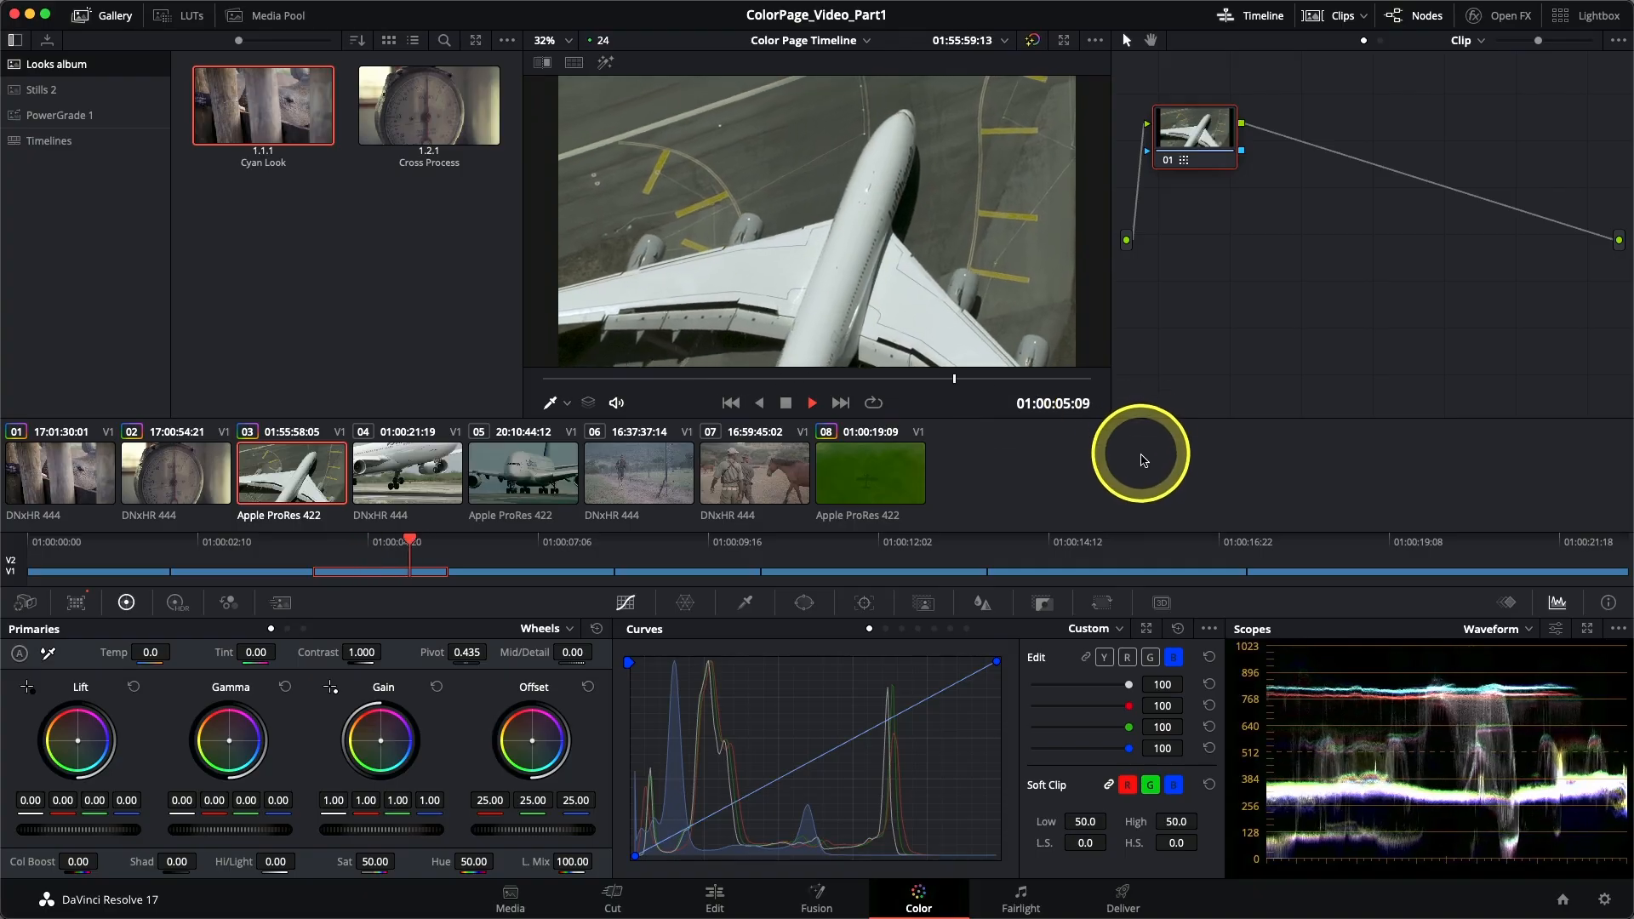
{"action": "key", "text": "space"}
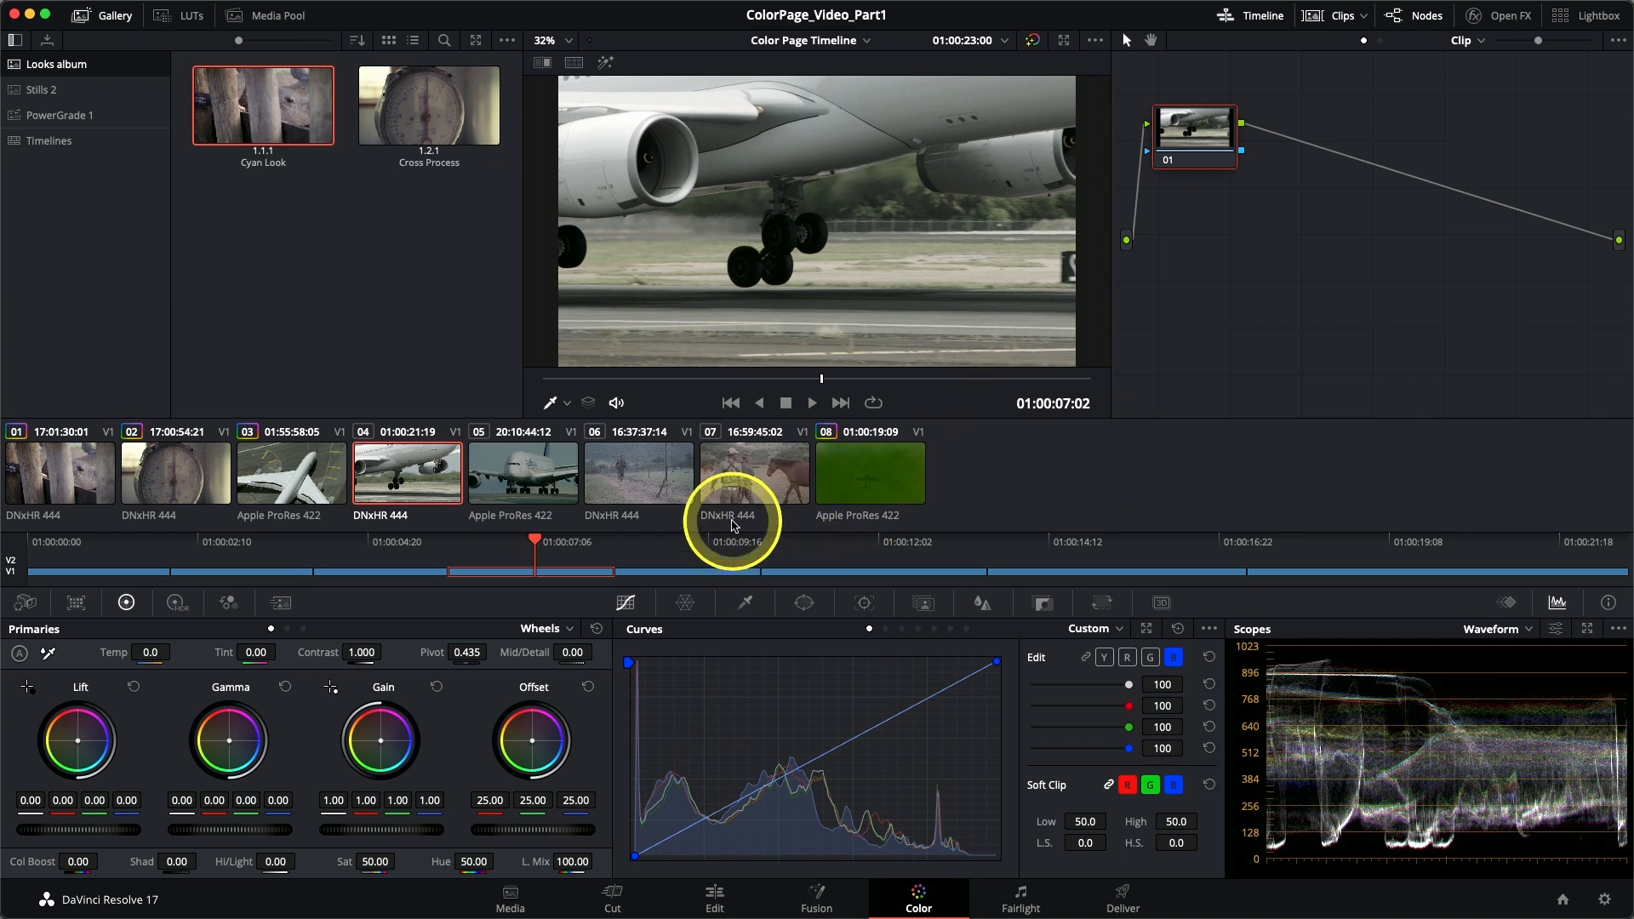
Apply Shot Match to clip 05, using clip 04 as the reference.
{"action": "key", "text": "Down"}
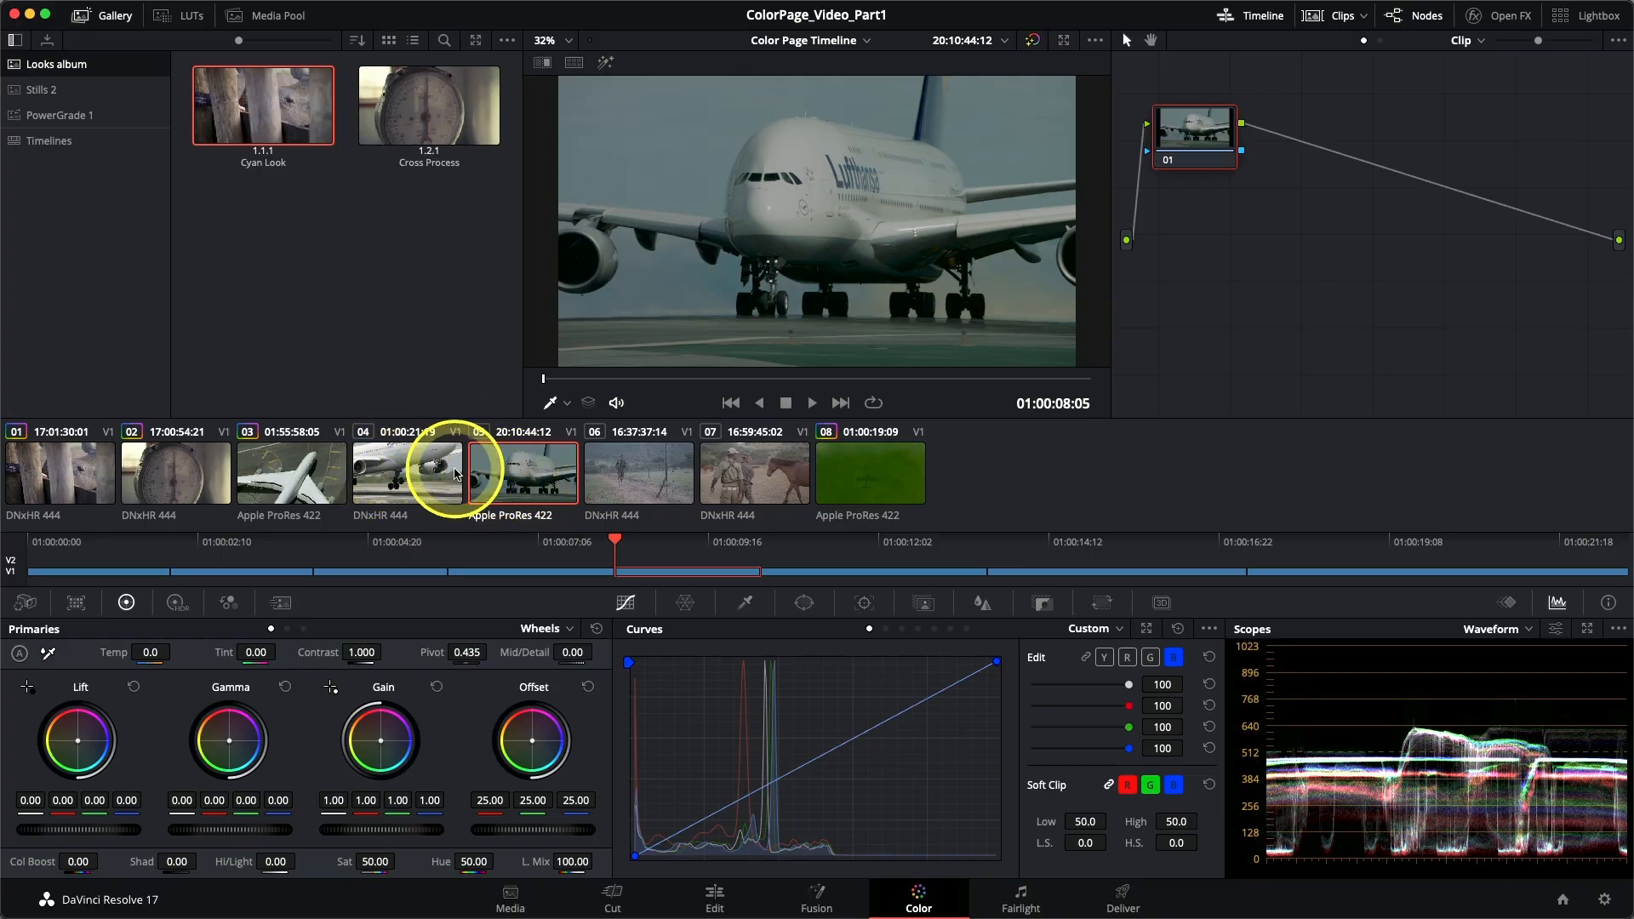
{"action": "right_click", "coordinate": [513, 480]}
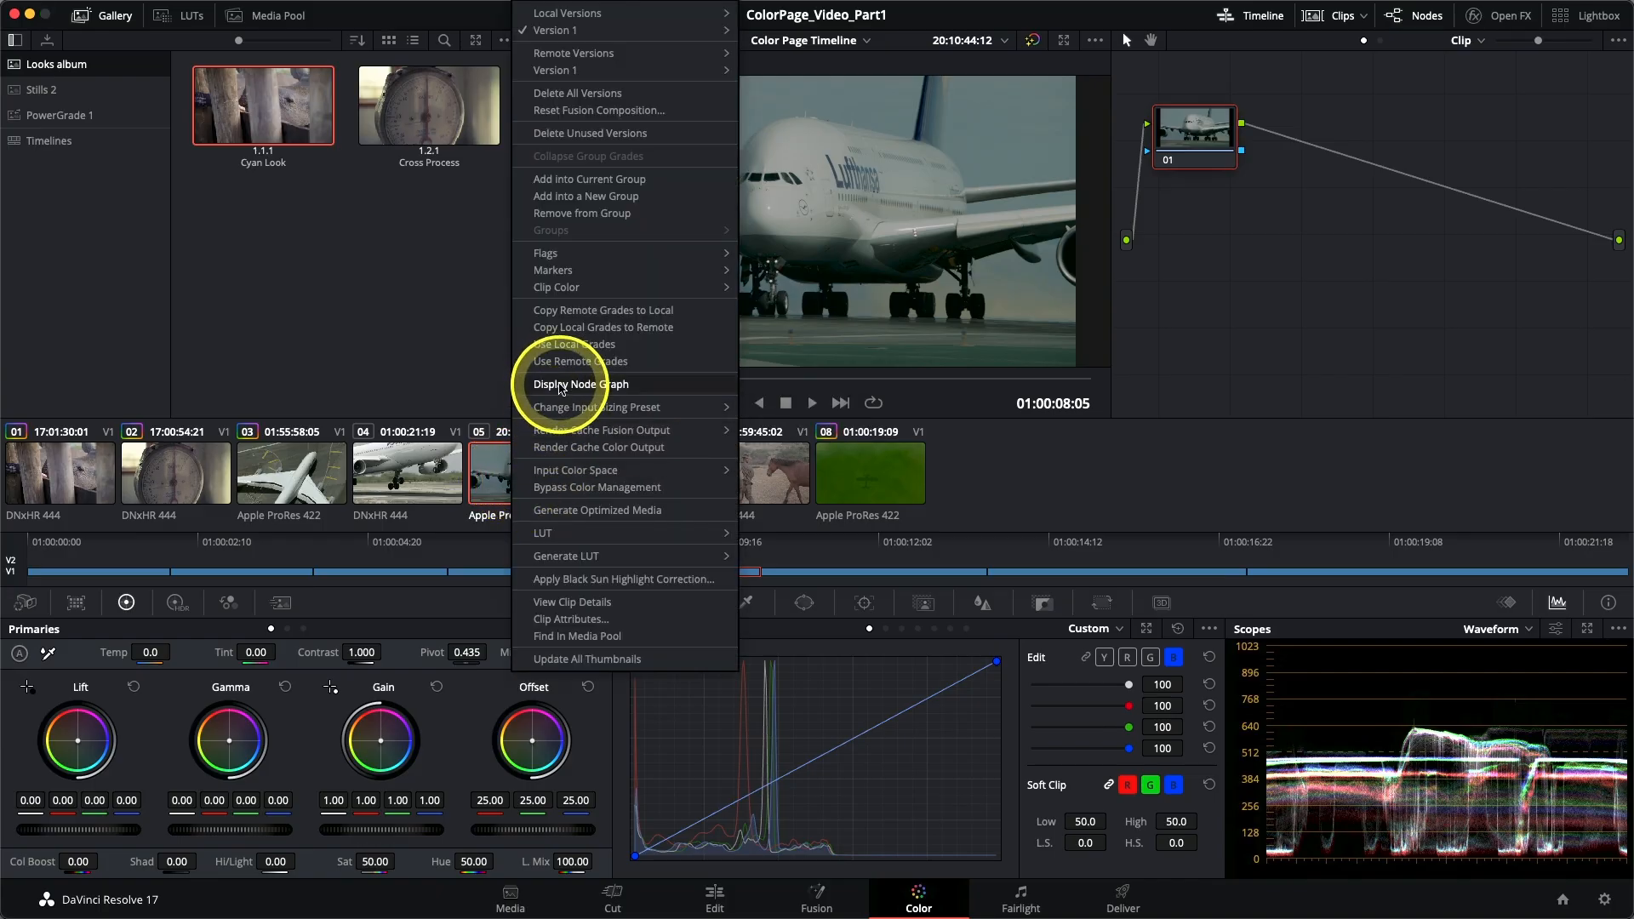
{"action": "left_click", "coordinate": [382, 468]}
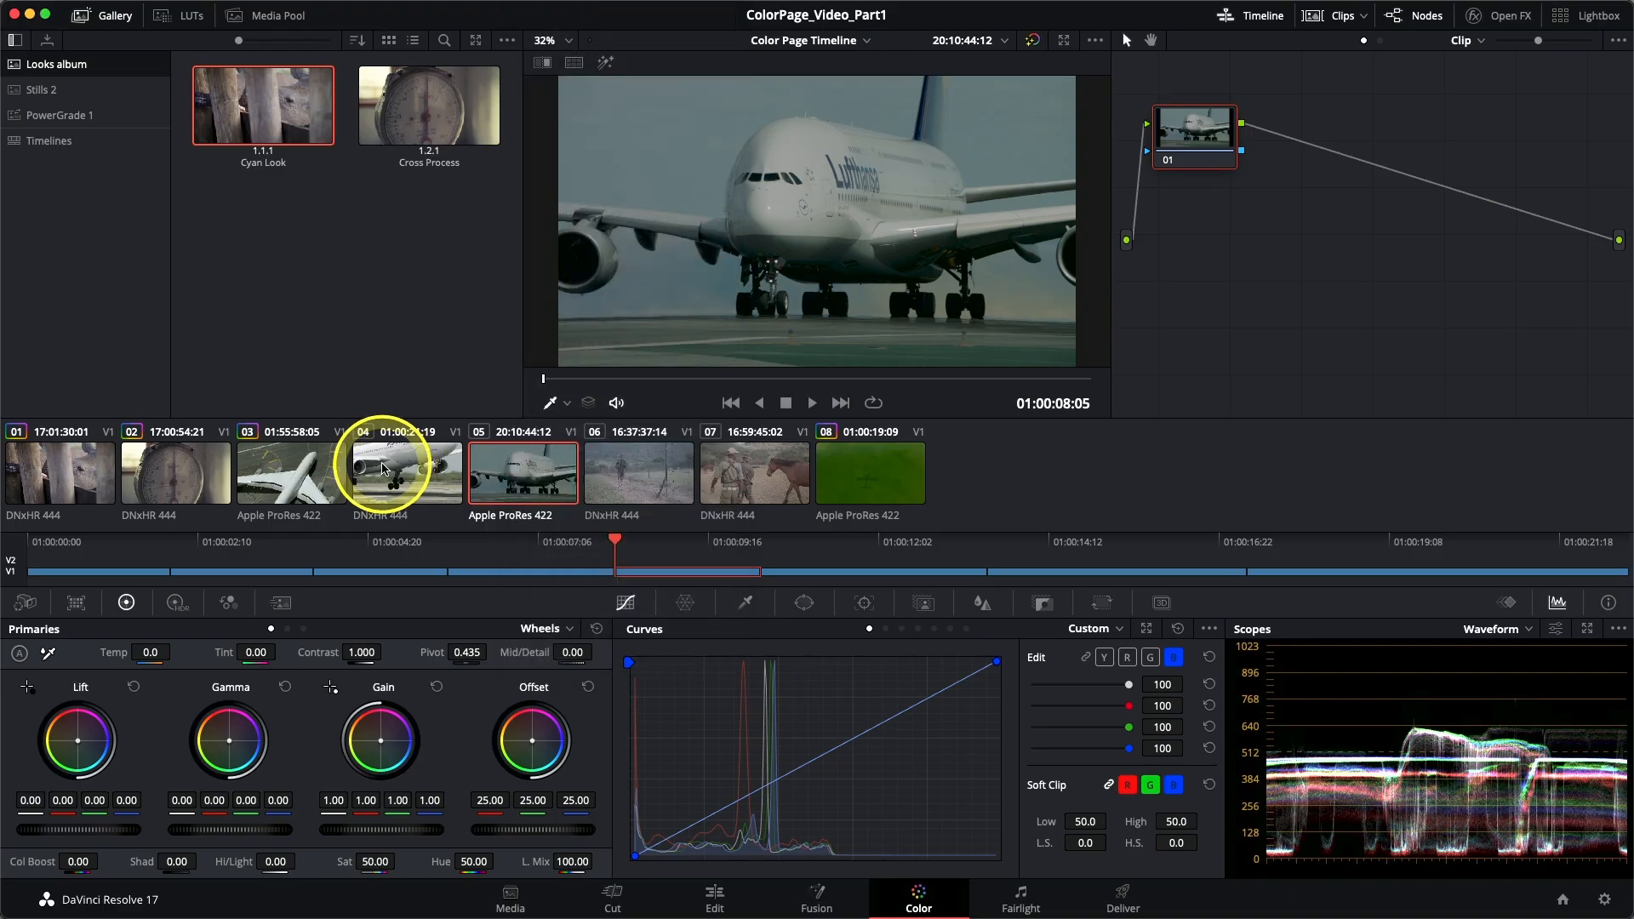
{"action": "right_click", "coordinate": [382, 469]}
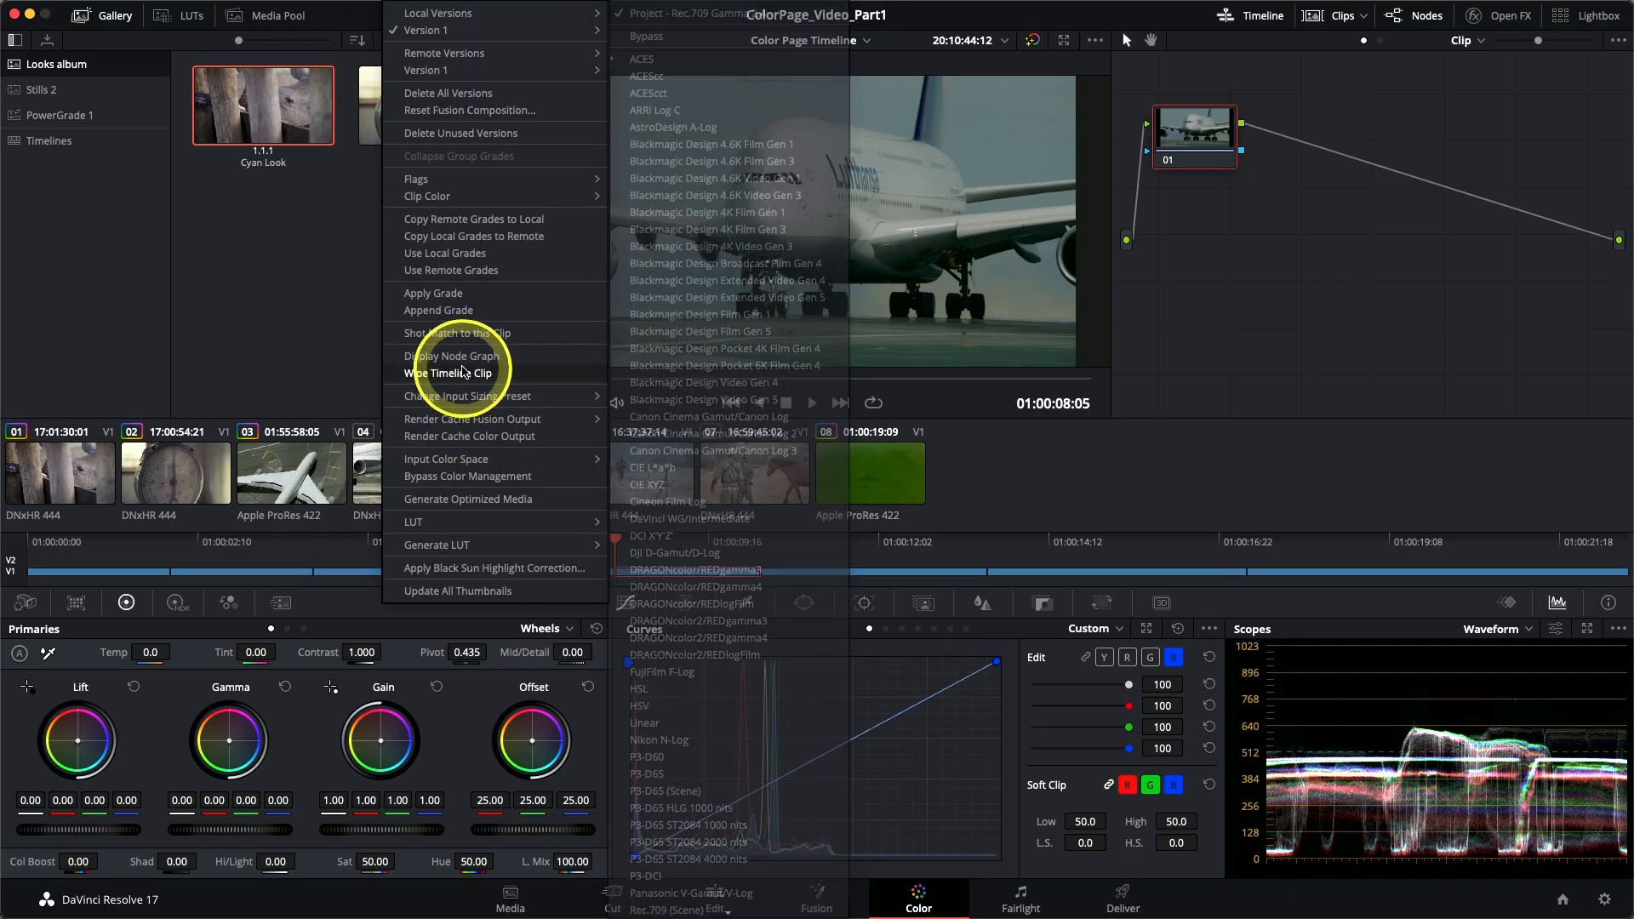
{"action": "left_click", "coordinate": [441, 334]}
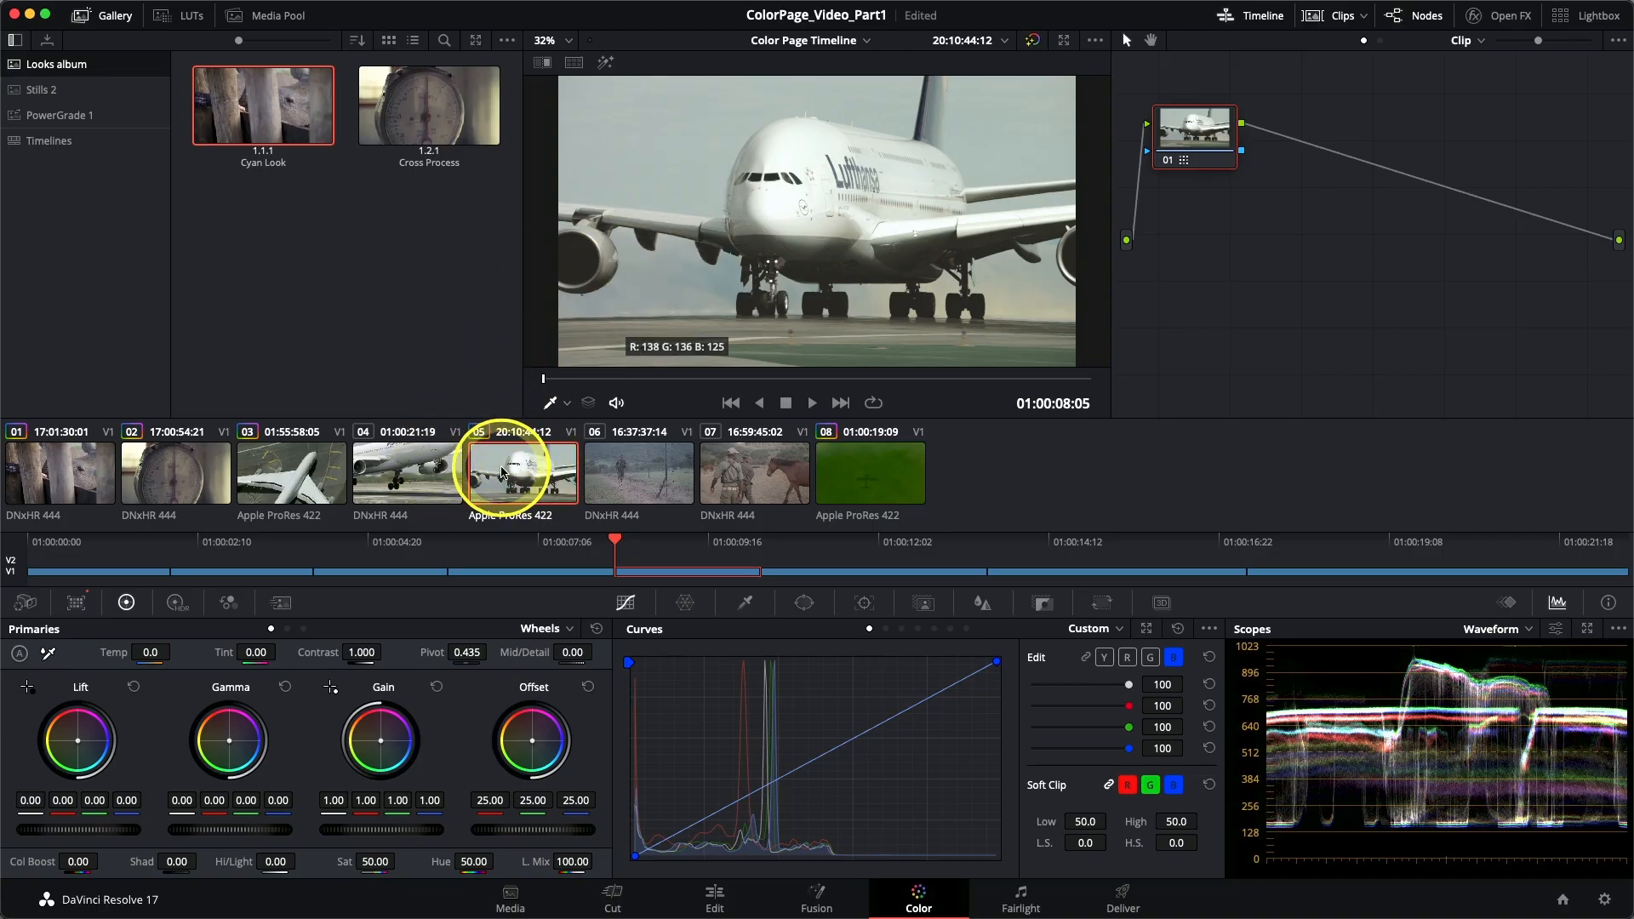
Check clip 05's shot match by toggling its node off and on, and compare the clip with clip 04.
{"action": "left_click", "coordinate": [1166, 161]}
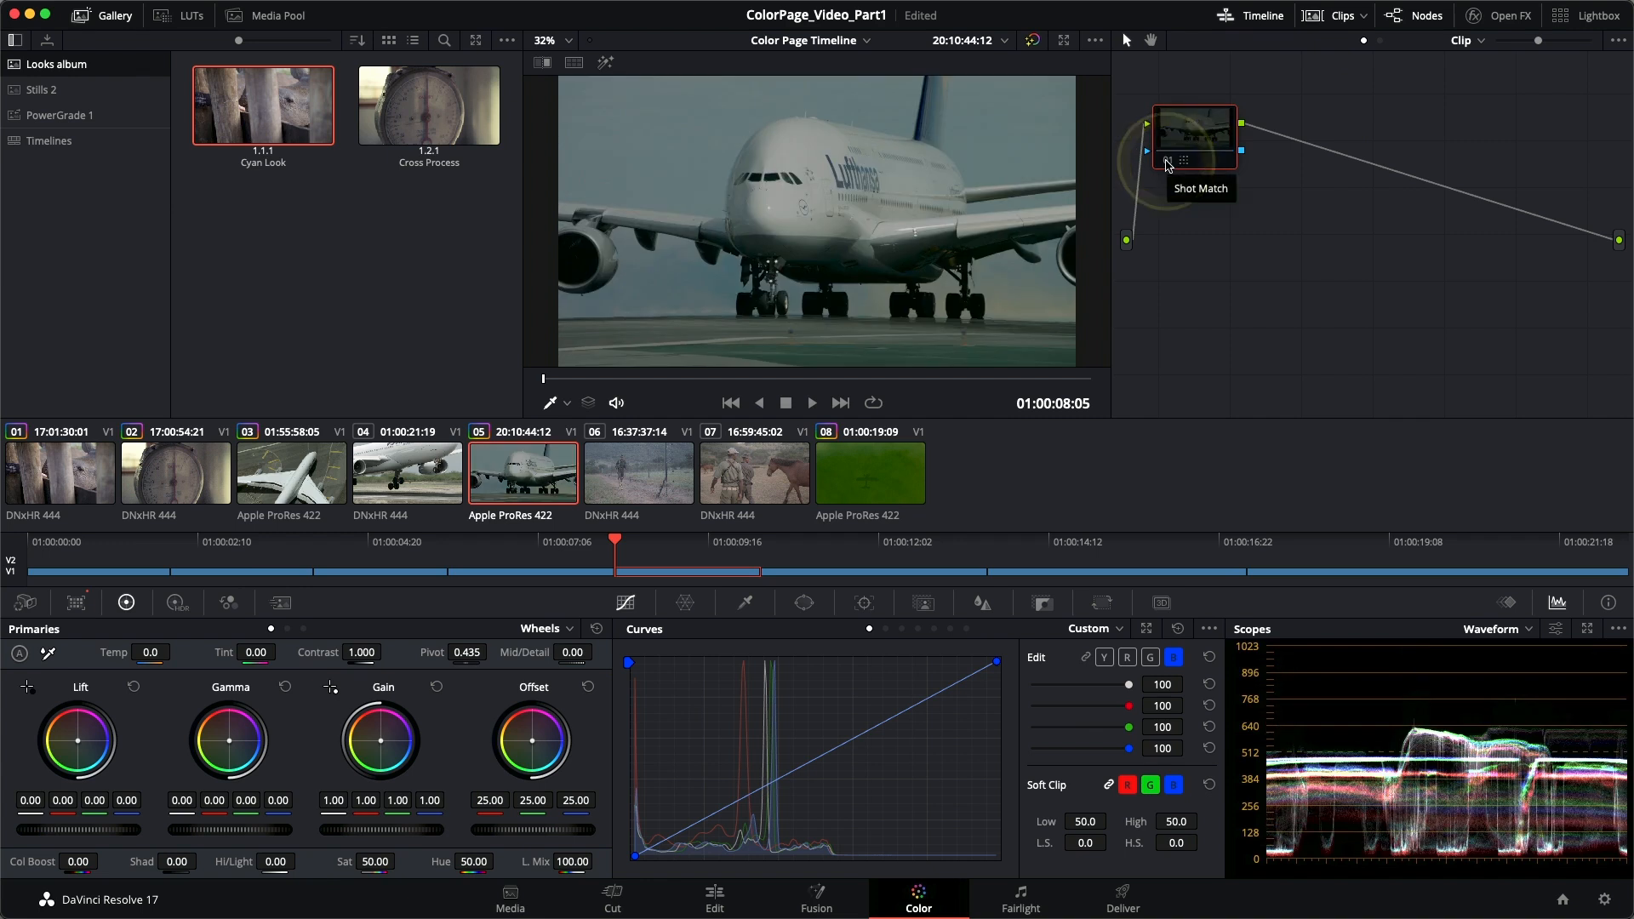
{"action": "left_click", "coordinate": [1167, 161]}
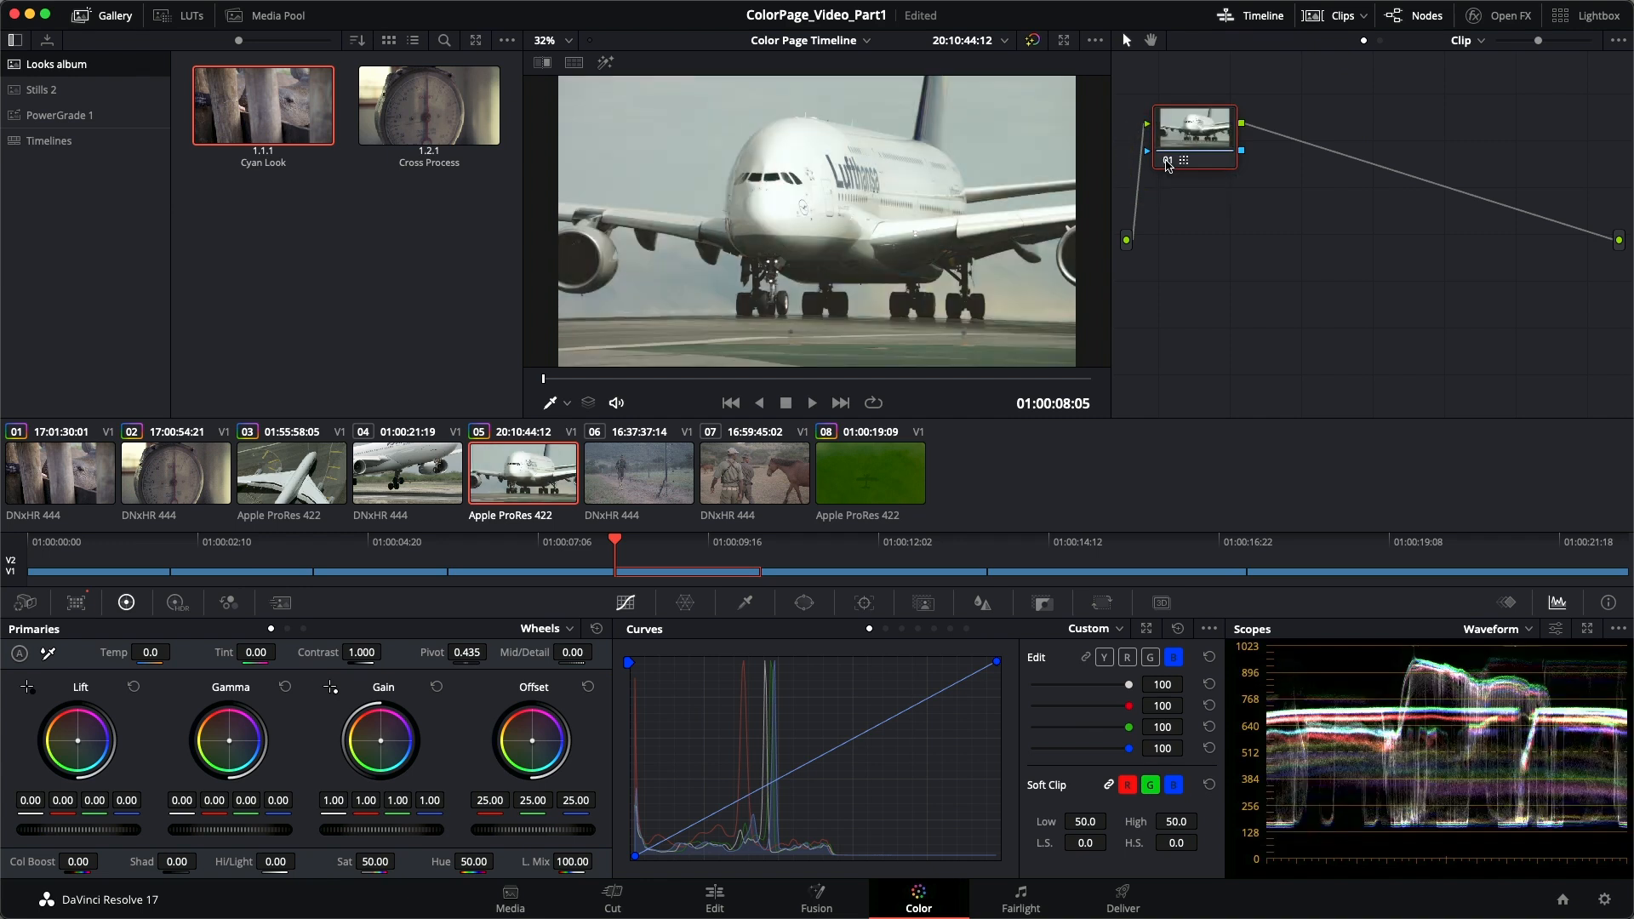
{"action": "left_click", "coordinate": [433, 465]}
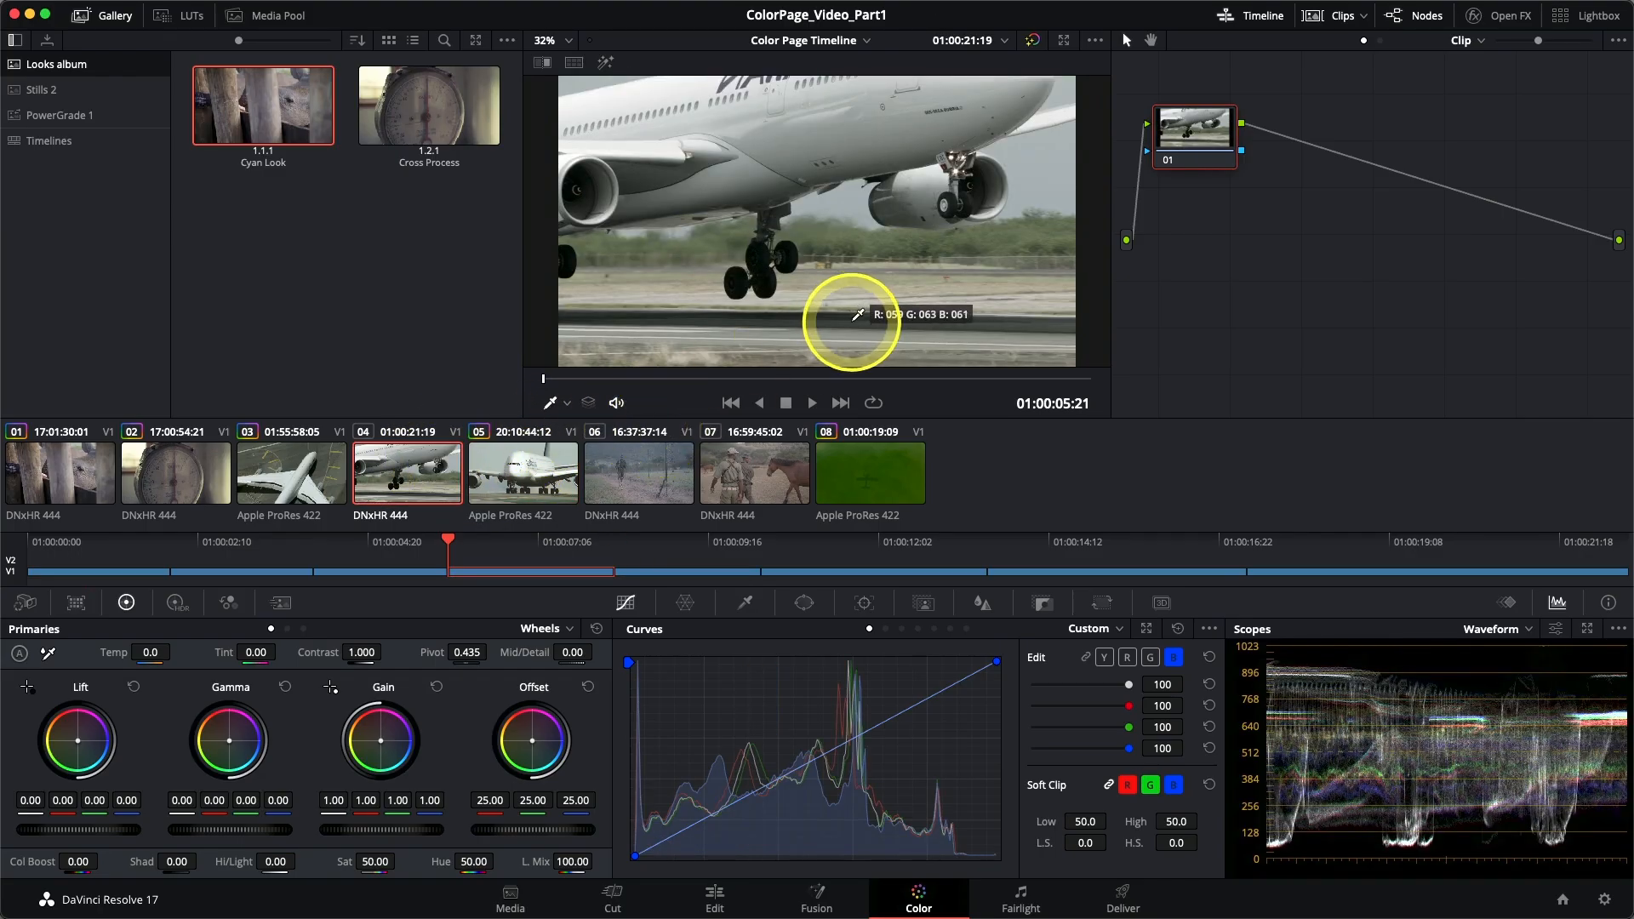
{"action": "key", "text": "Down"}
{"action": "key", "text": "Up"}
{"action": "key", "text": "Down"}
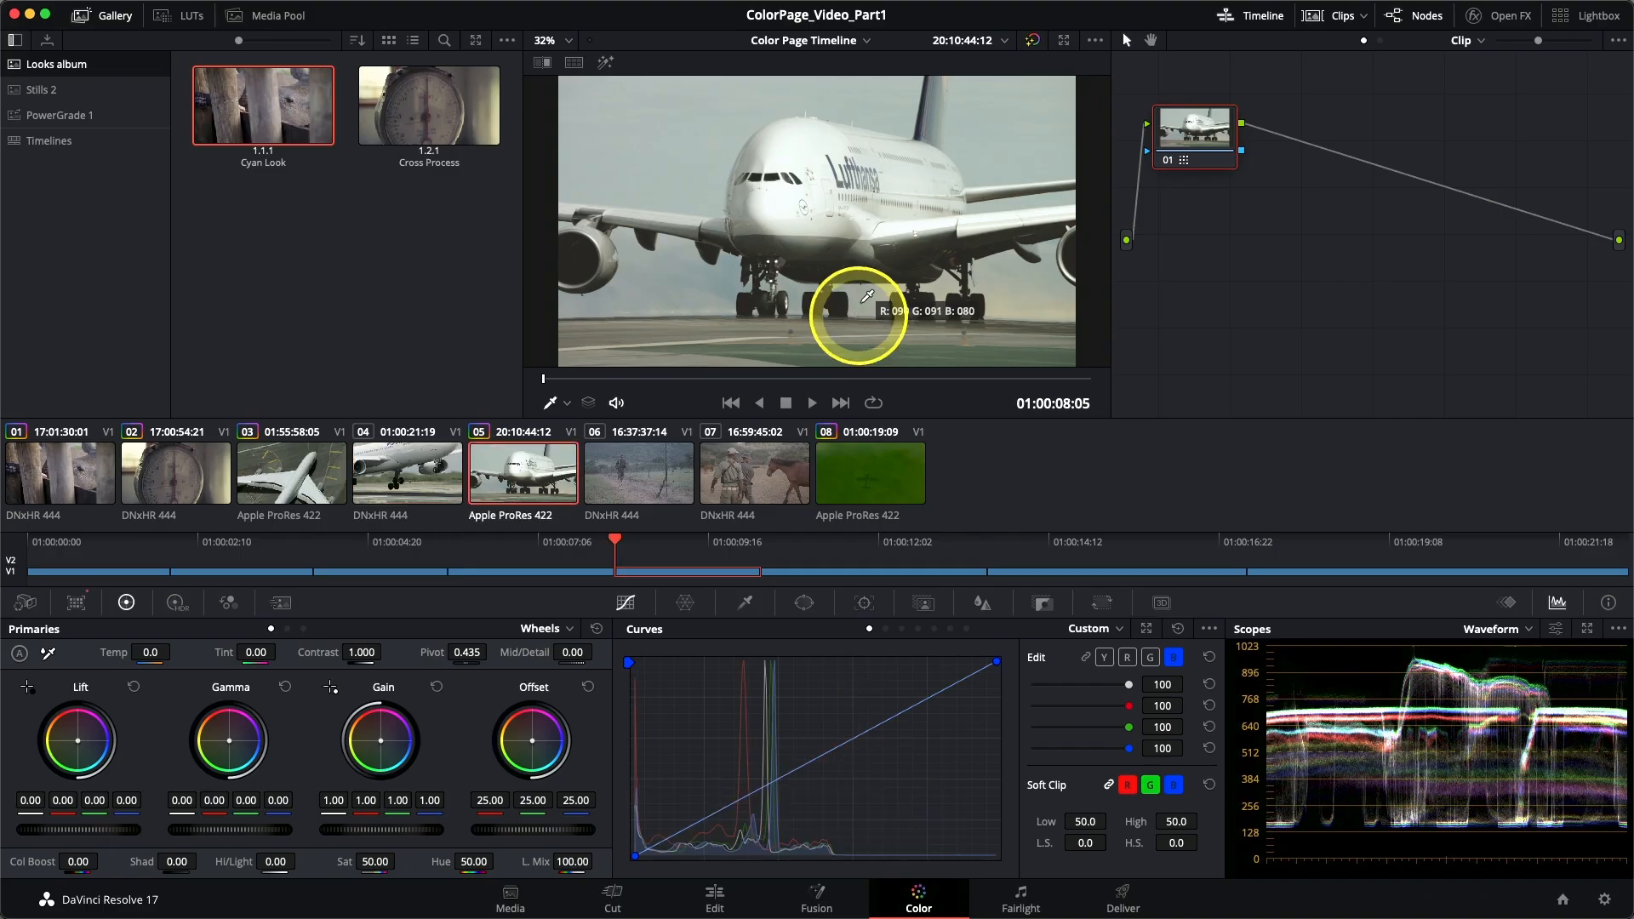
Lower the master Lift on clip 05 to bring its blacks down toward clip 04's, comparing both clips on the waveform.
{"action": "key", "text": "Up"}
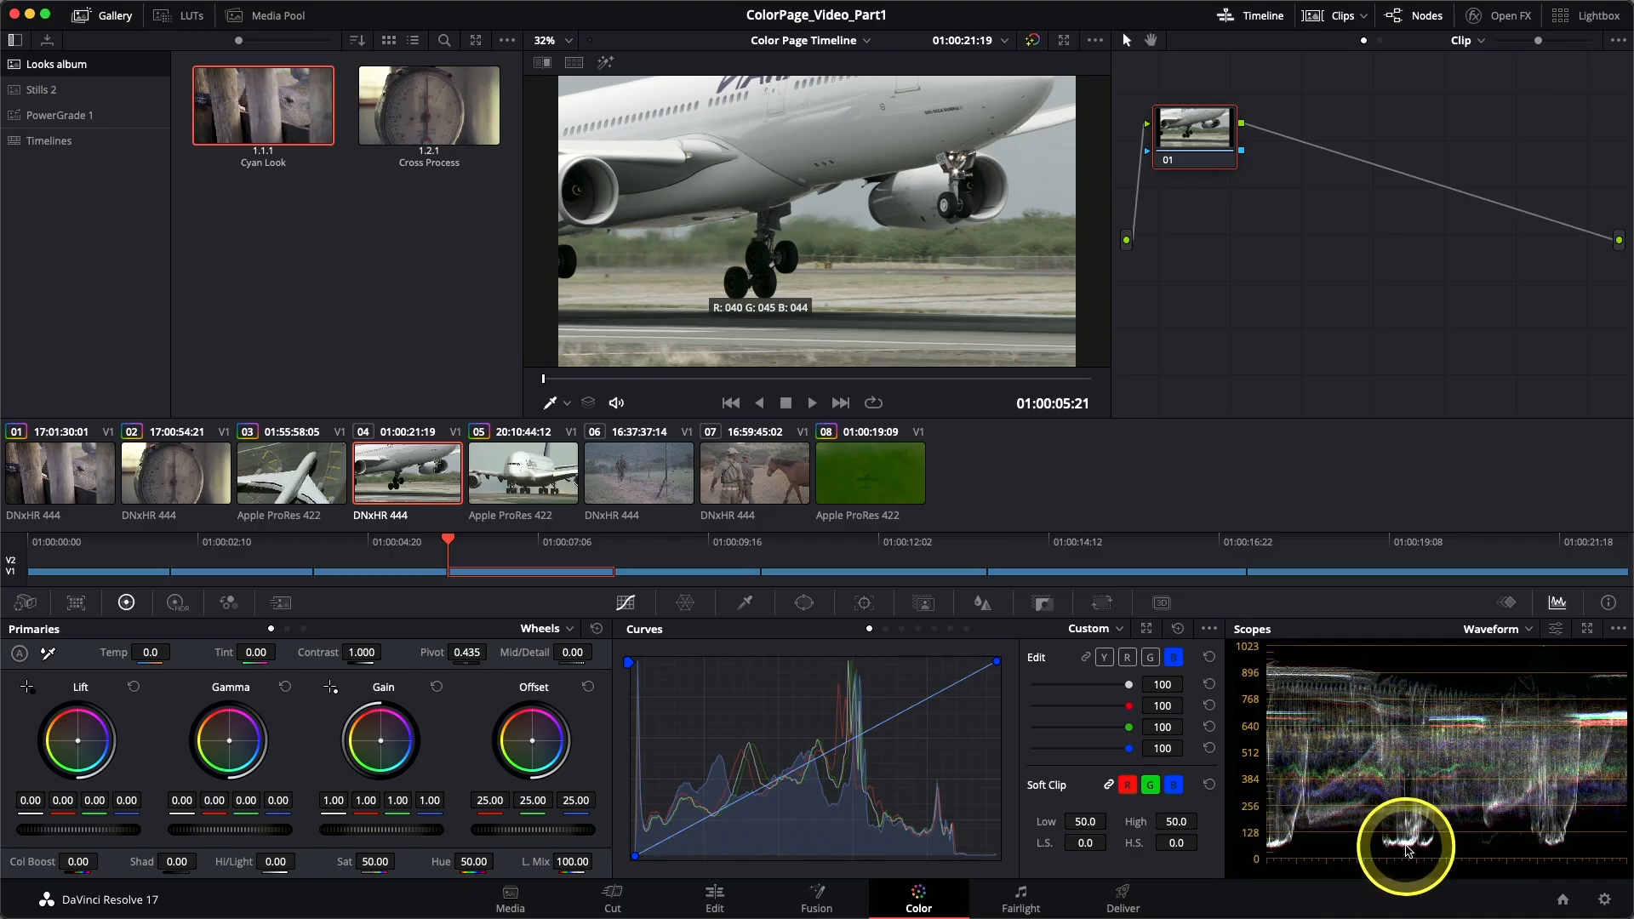
{"action": "key", "text": "Down"}
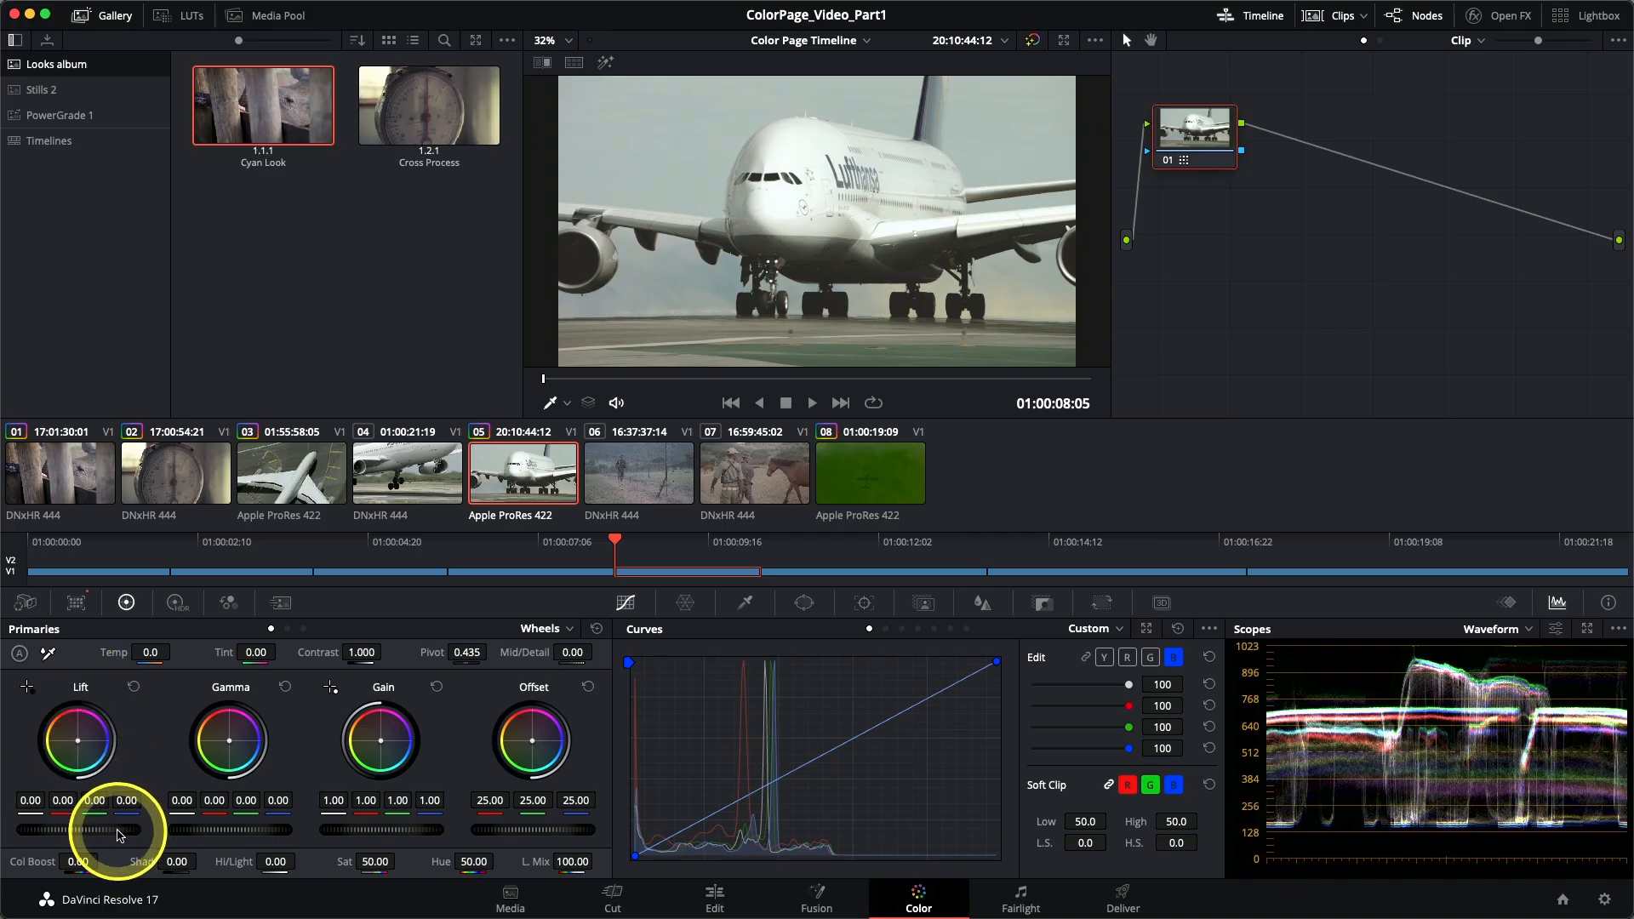
{"action": "left_click_drag", "start_coordinate": [116, 835], "coordinate": [29, 824]}
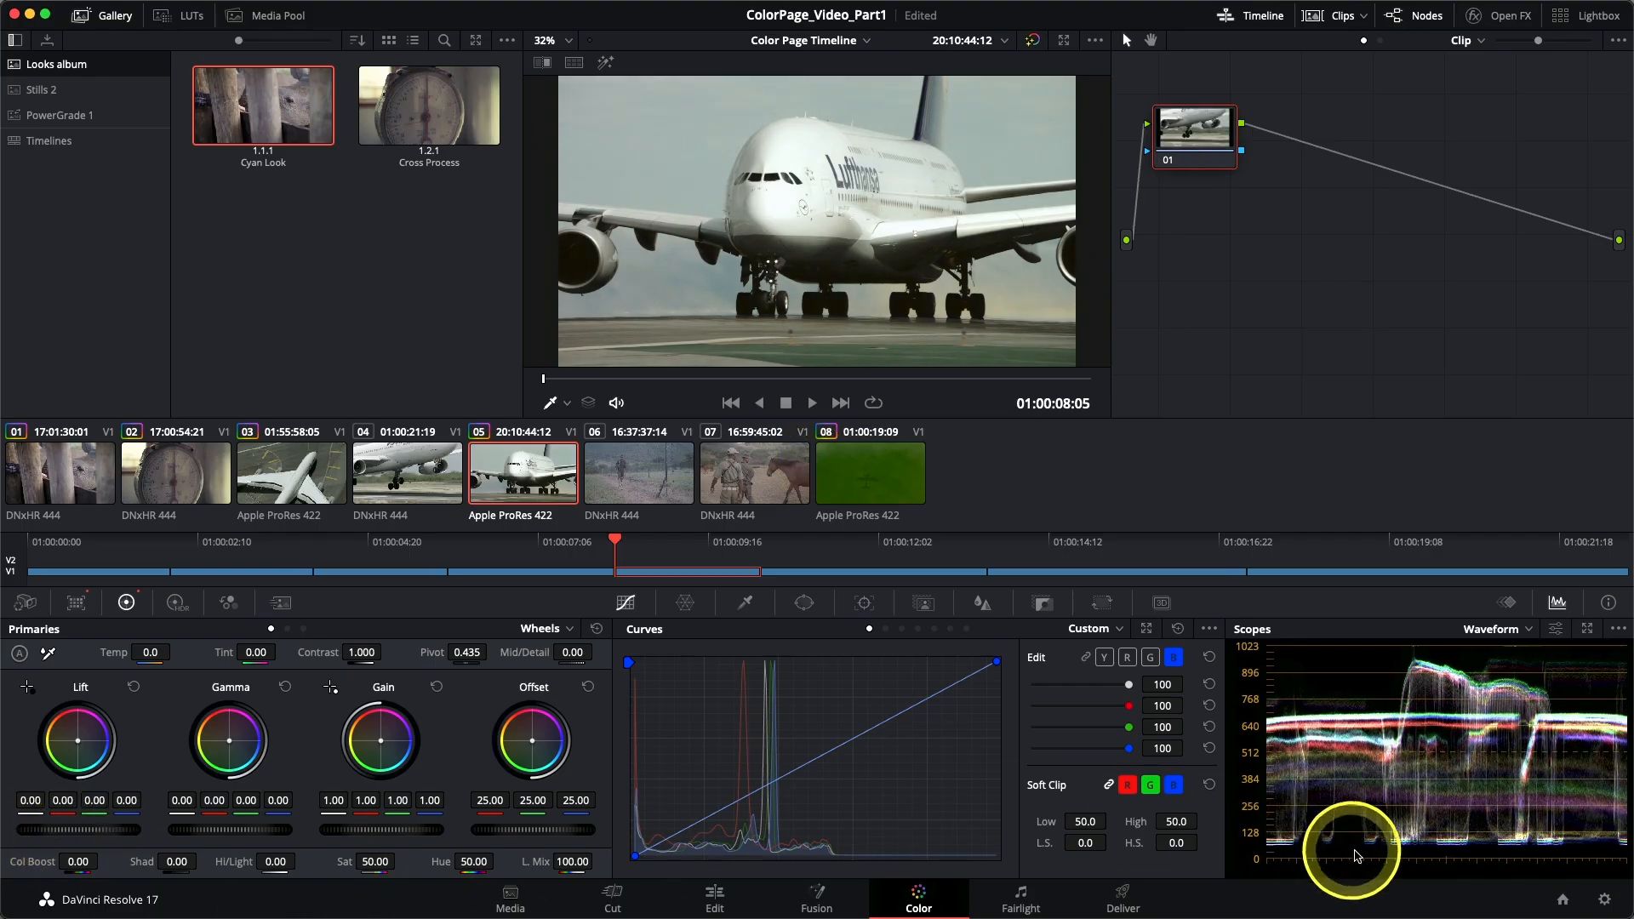
{"action": "key", "text": "Up"}
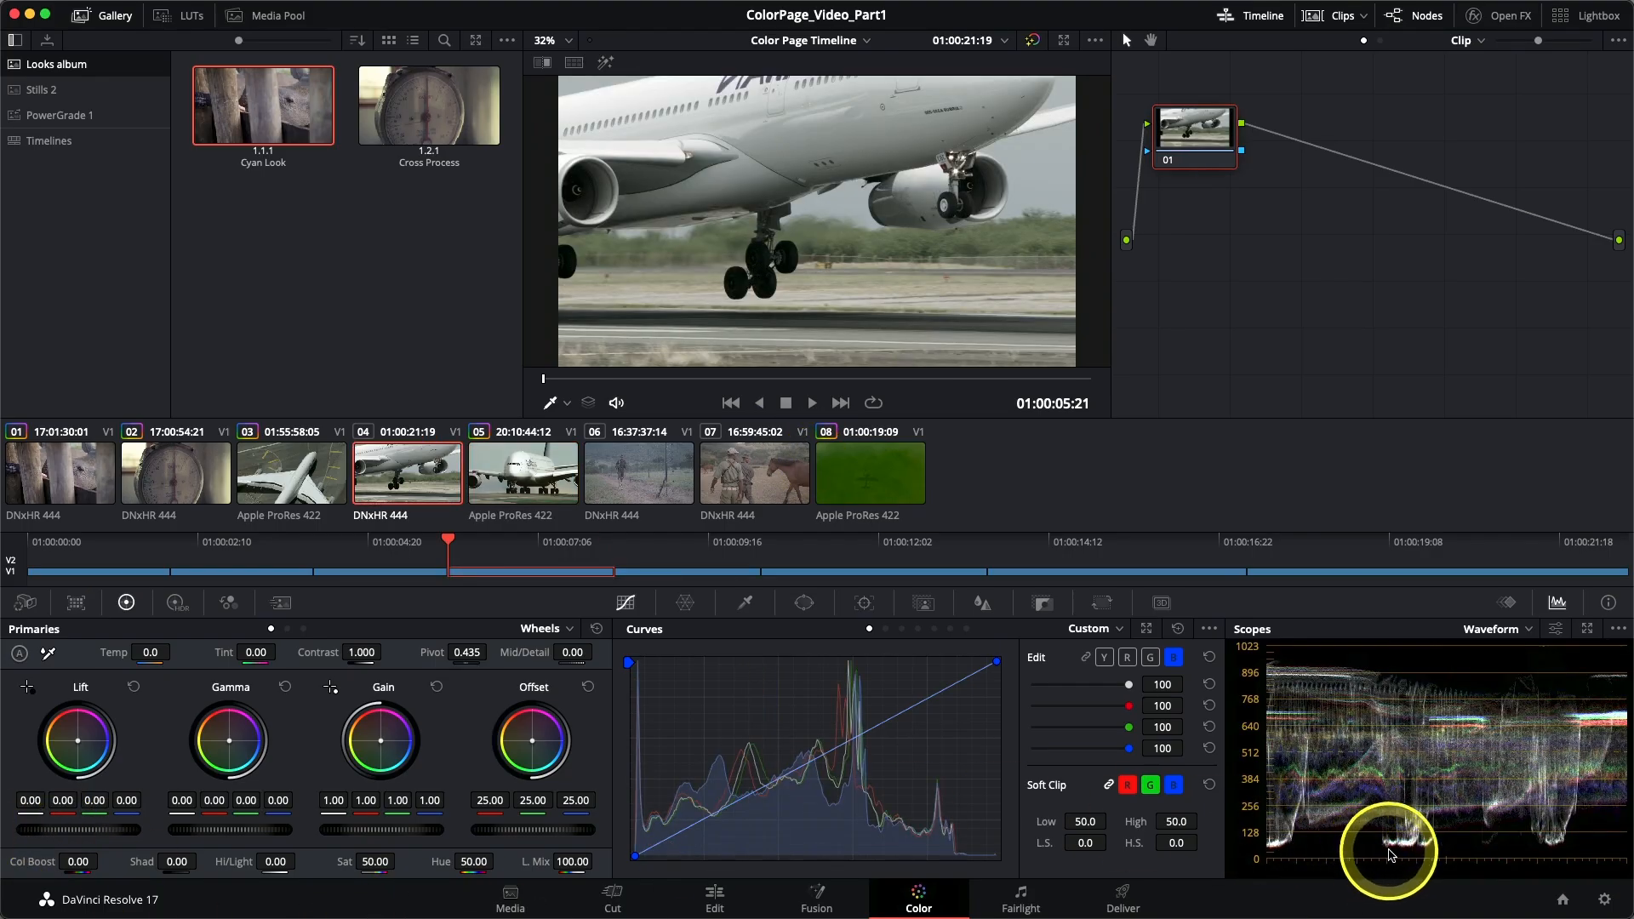
Compare clips 04 and 05 against the waveform and lower the gain of clip 05 to 0.99.
{"action": "key", "text": "Down"}
{"action": "key", "text": "Up"}
{"action": "key", "text": "Down"}
{"action": "key", "text": "Up"}
{"action": "key", "text": "Down"}
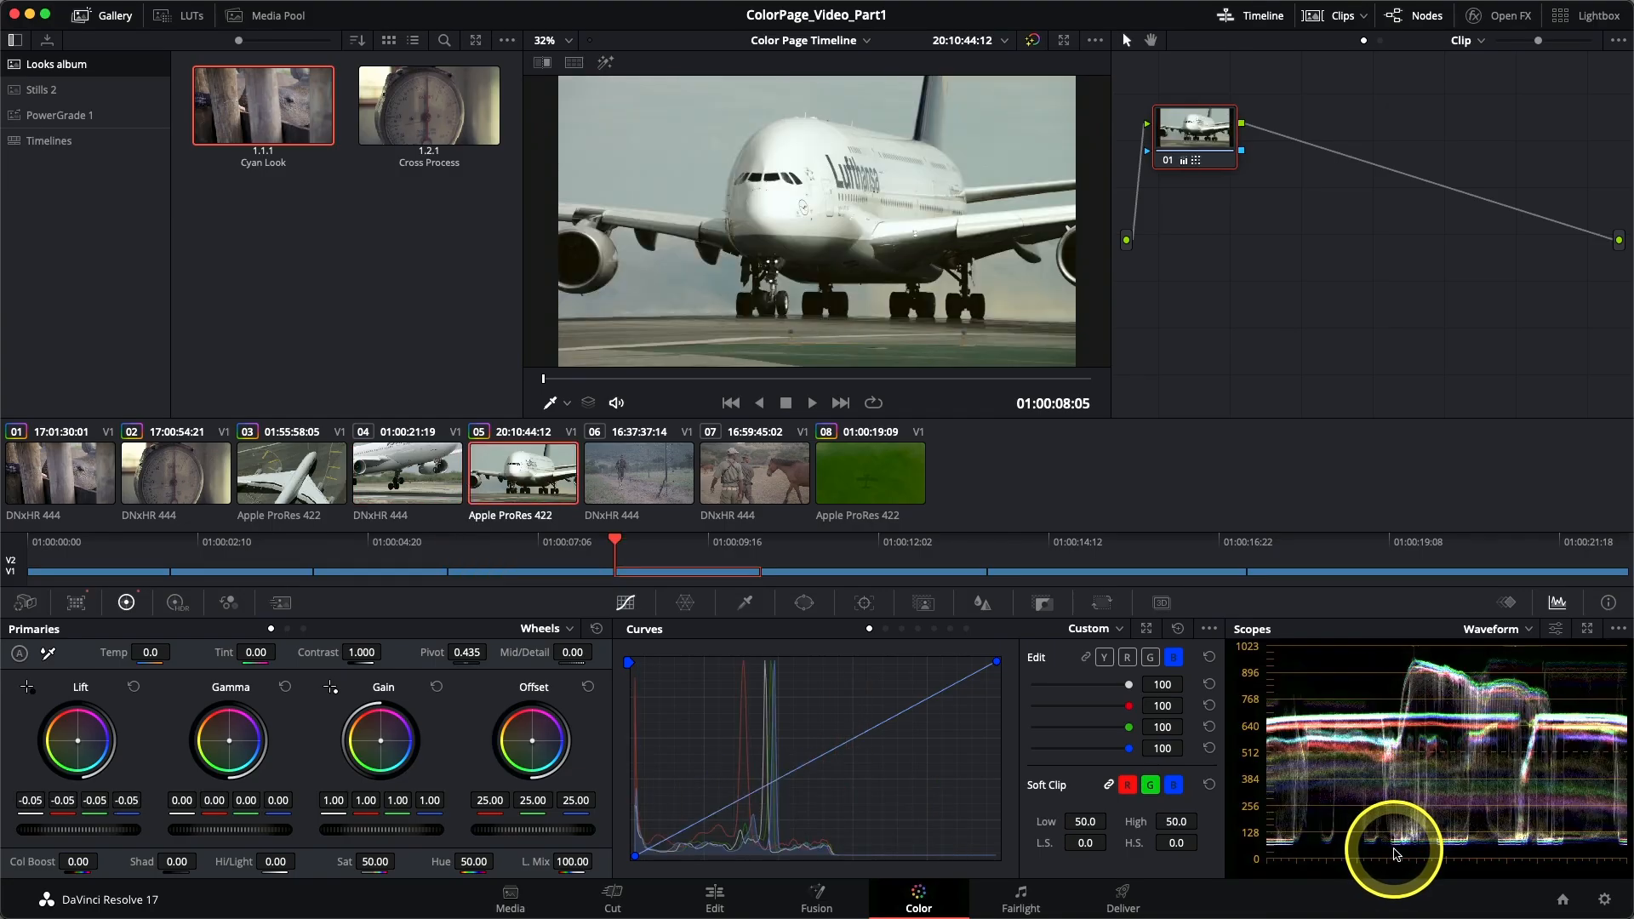
{"action": "key", "text": "Up"}
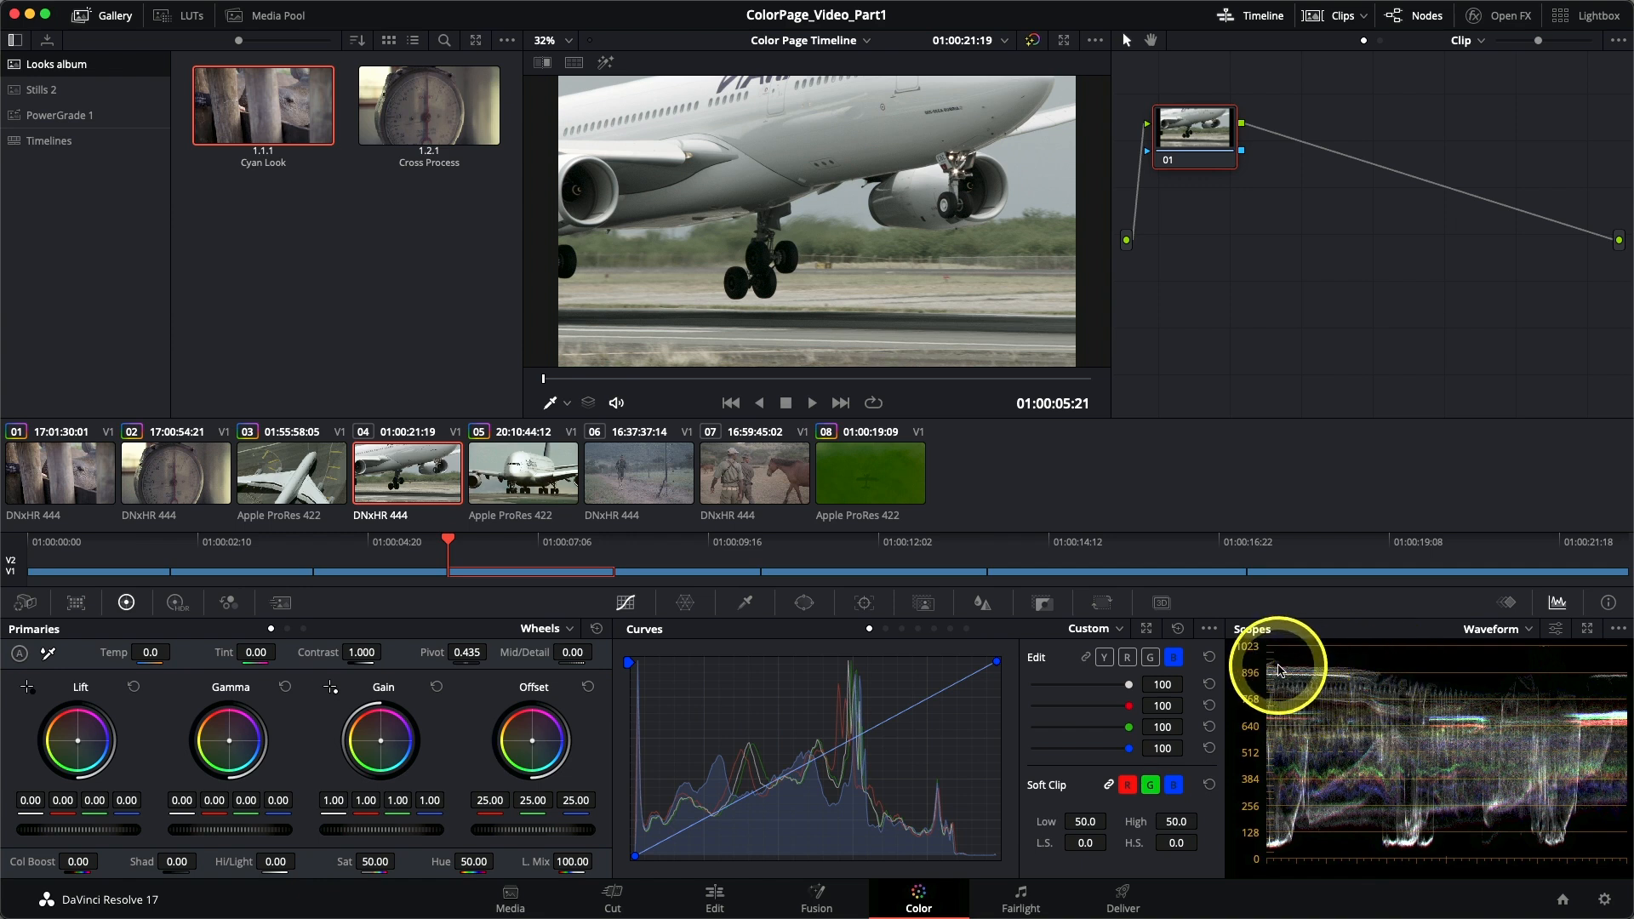
{"action": "key", "text": "Down"}
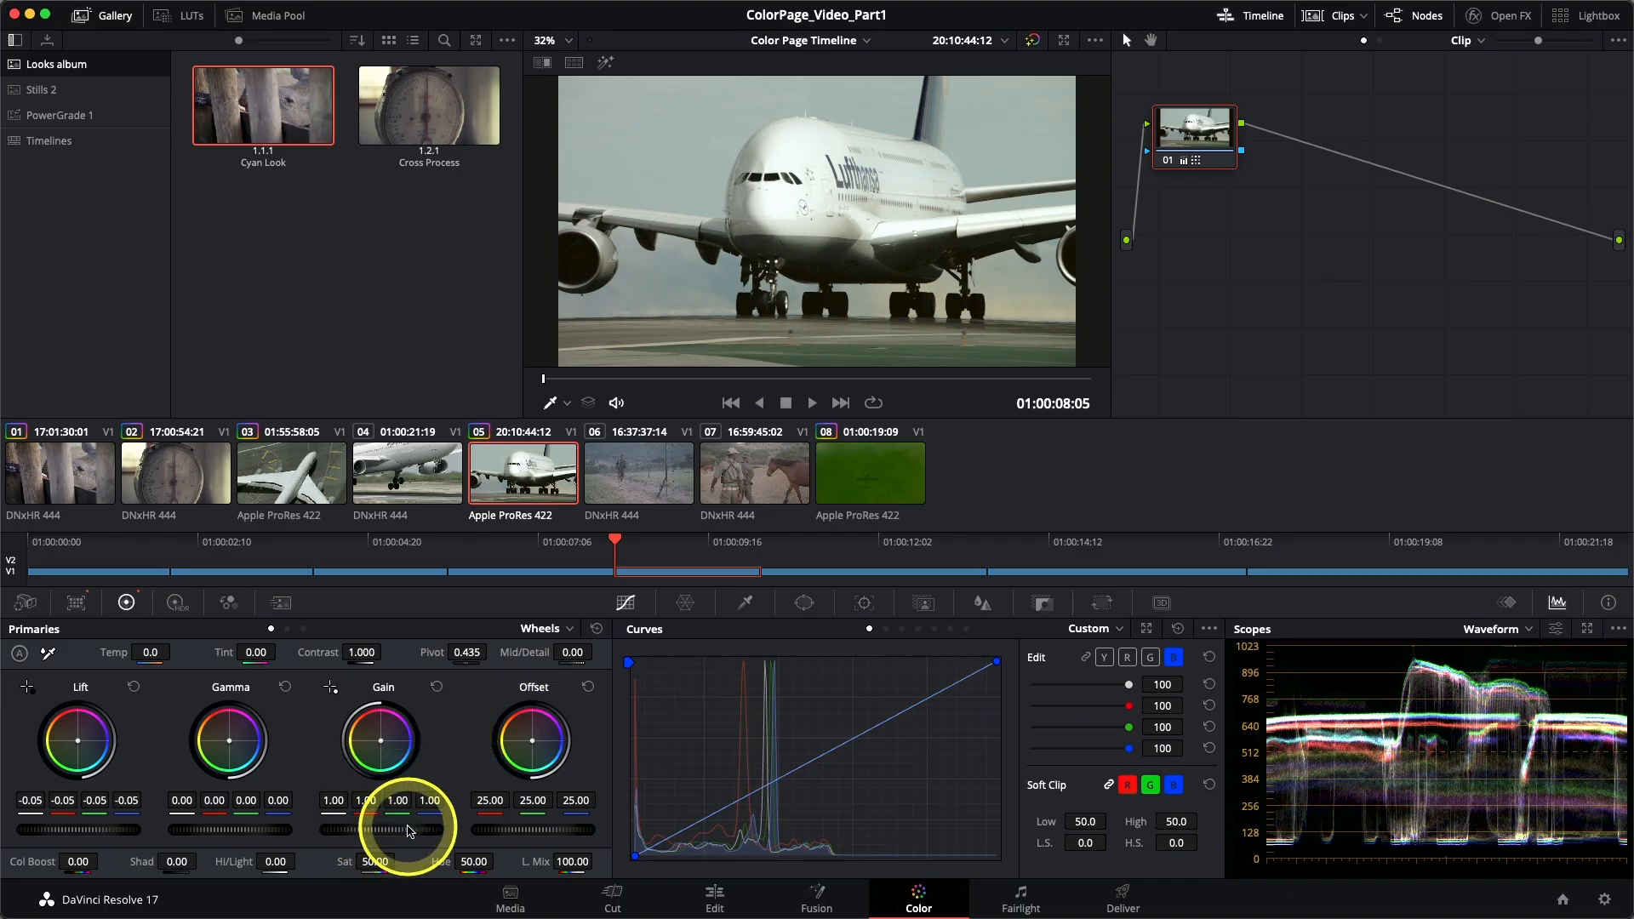
{"action": "left_click_drag", "start_coordinate": [409, 824], "coordinate": [396, 827]}
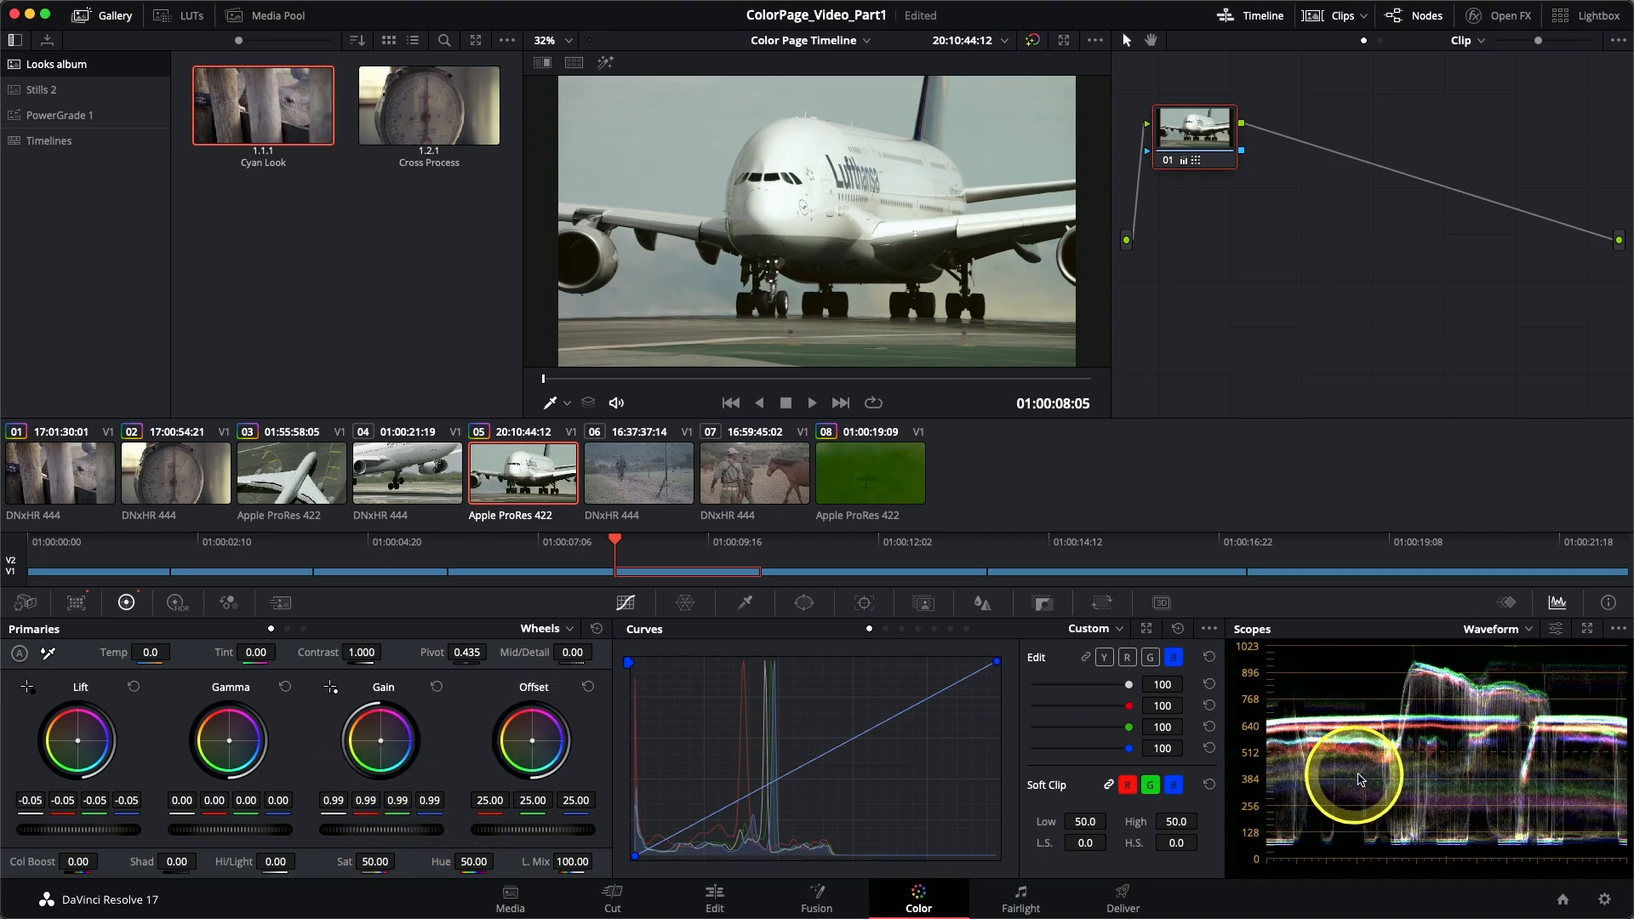
Check clip 05 against clip 04 again and raise the gamma of clip 05 to 0.03.
{"action": "key", "text": "Up"}
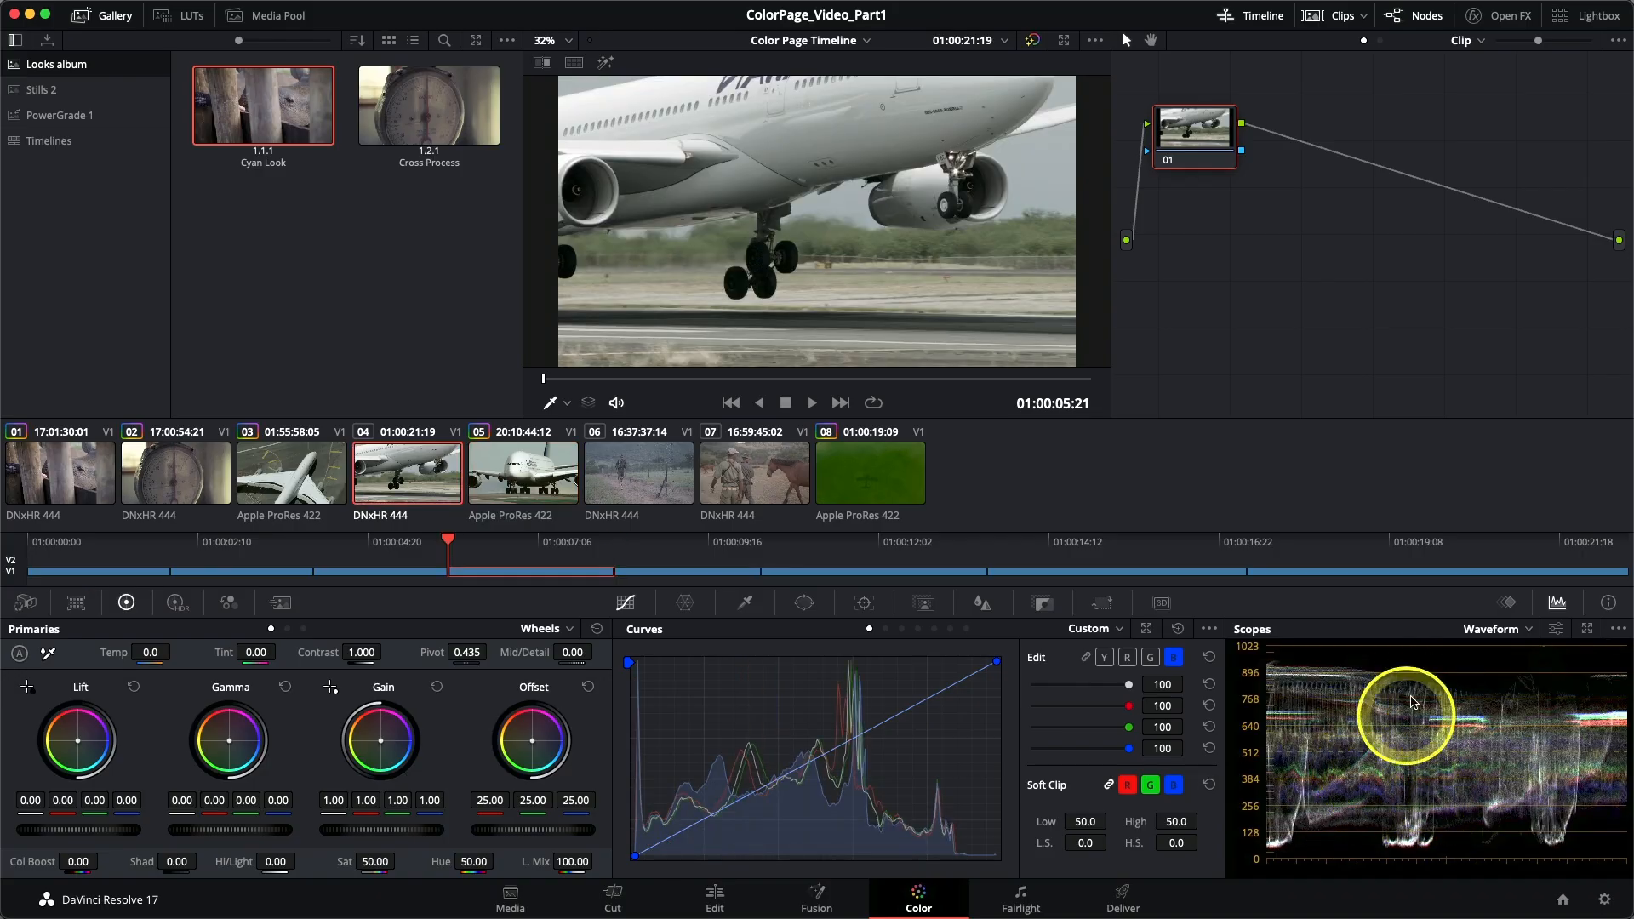
{"action": "key", "text": "Down"}
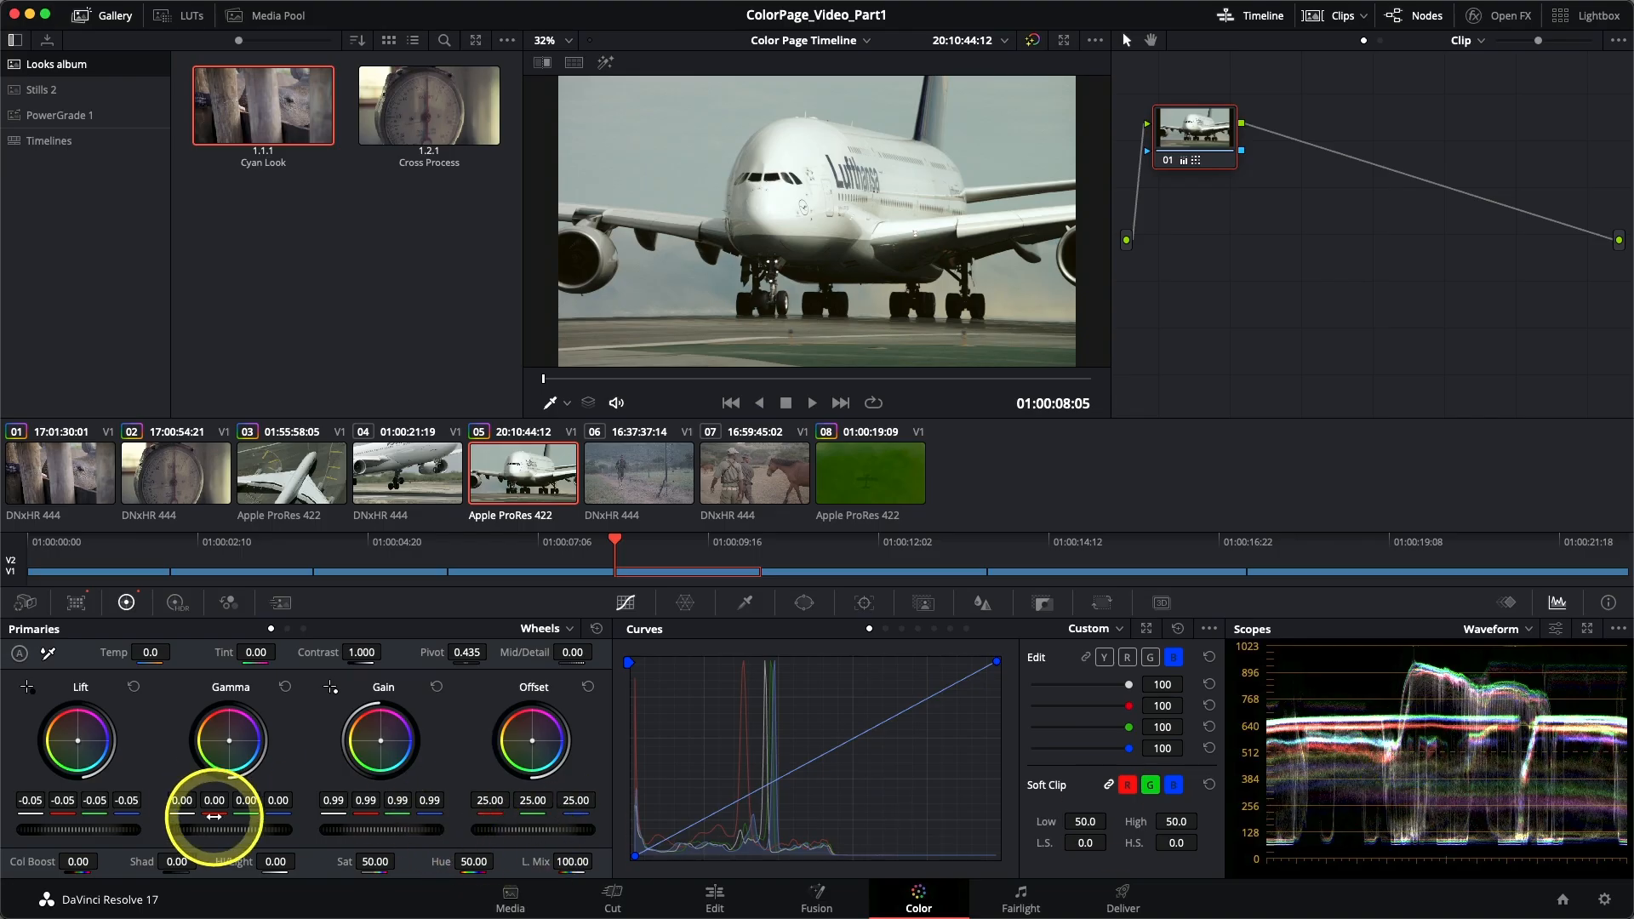
{"action": "mouse_move", "coordinate": [213, 819]}
{"action": "left_mouse_down"}
{"action": "mouse_move", "coordinate": [326, 828]}
{"action": "mouse_move", "coordinate": [208, 820]}
{"action": "left_mouse_up"}
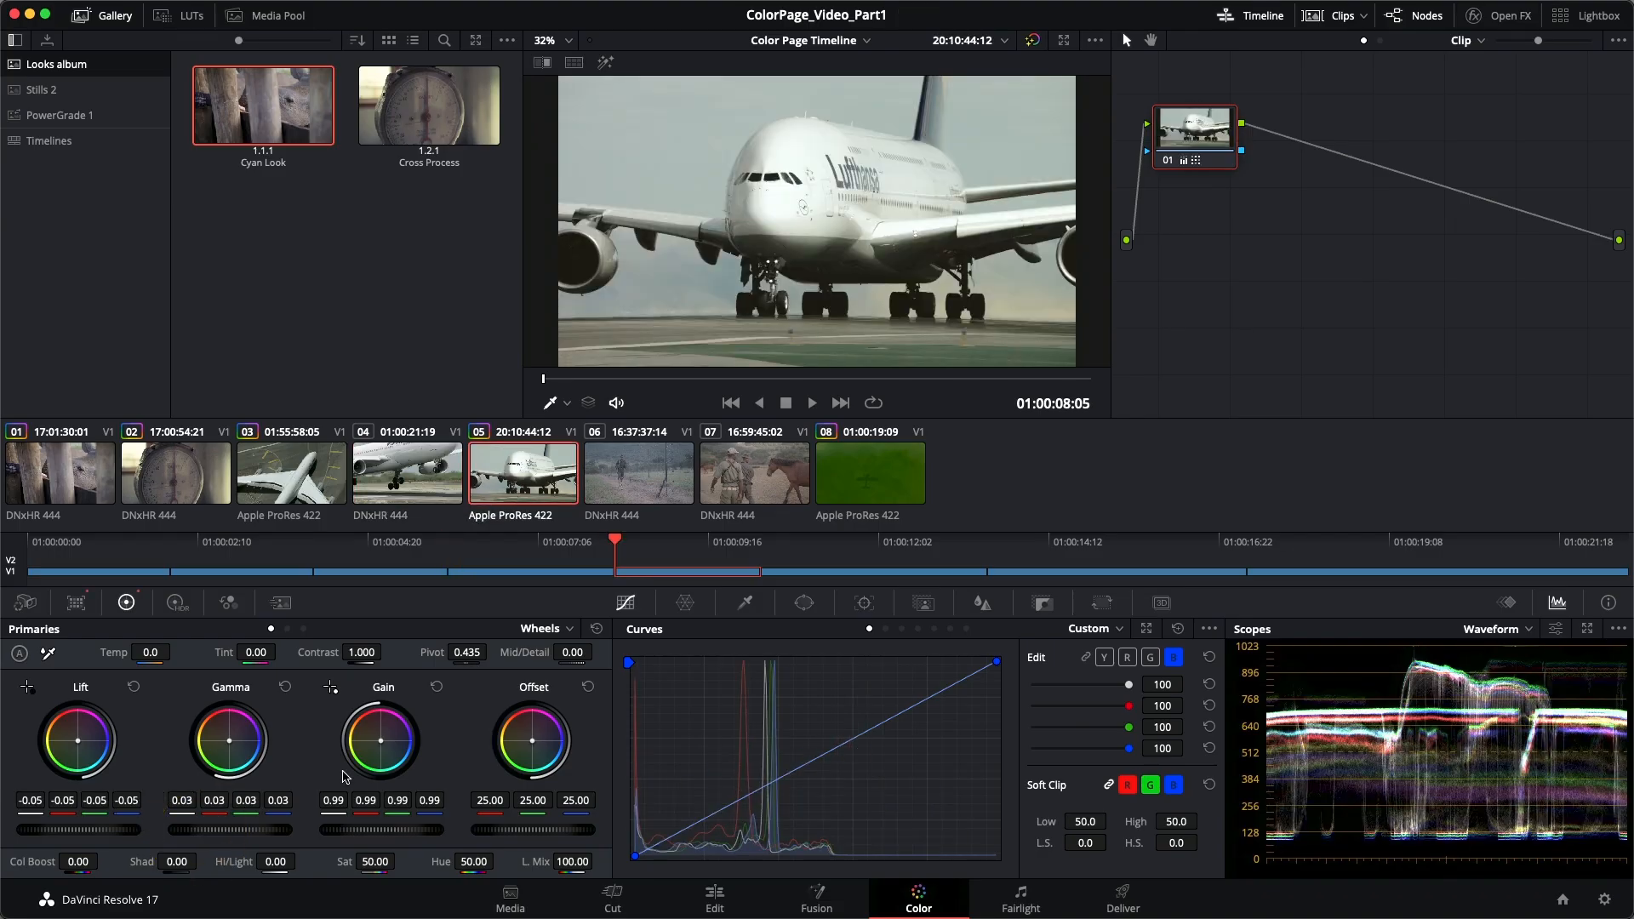
Recheck clip 05 against clip 04, switch the Primaries to Bars and set clip 05's blue lift to -0.04.
{"action": "key", "text": "Up"}
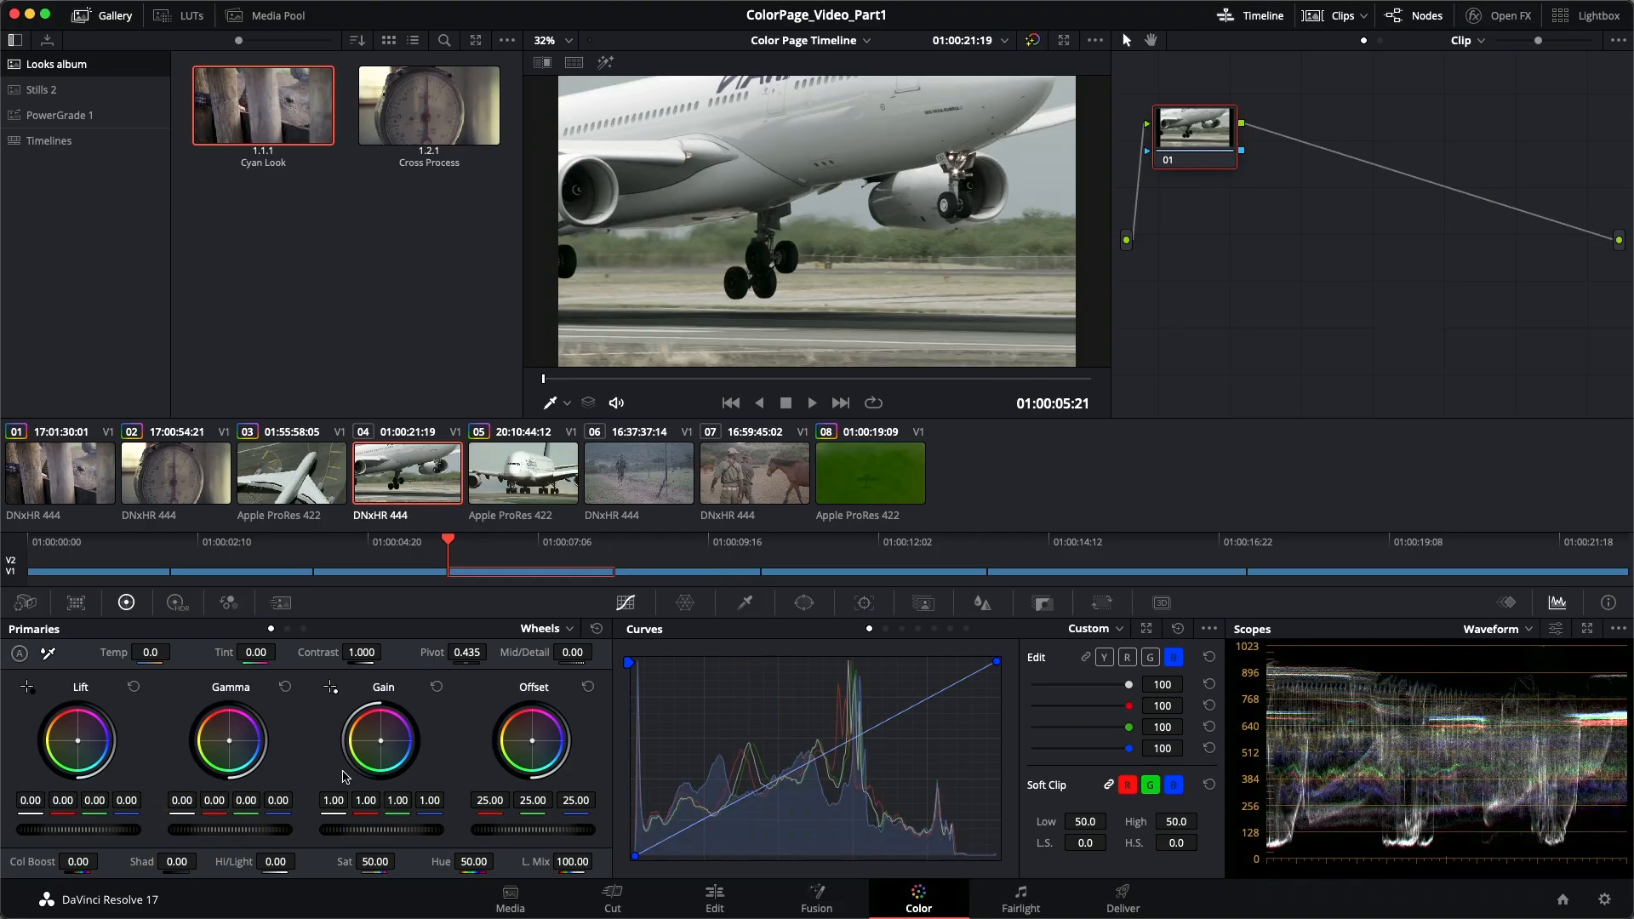
{"action": "key", "text": "Down"}
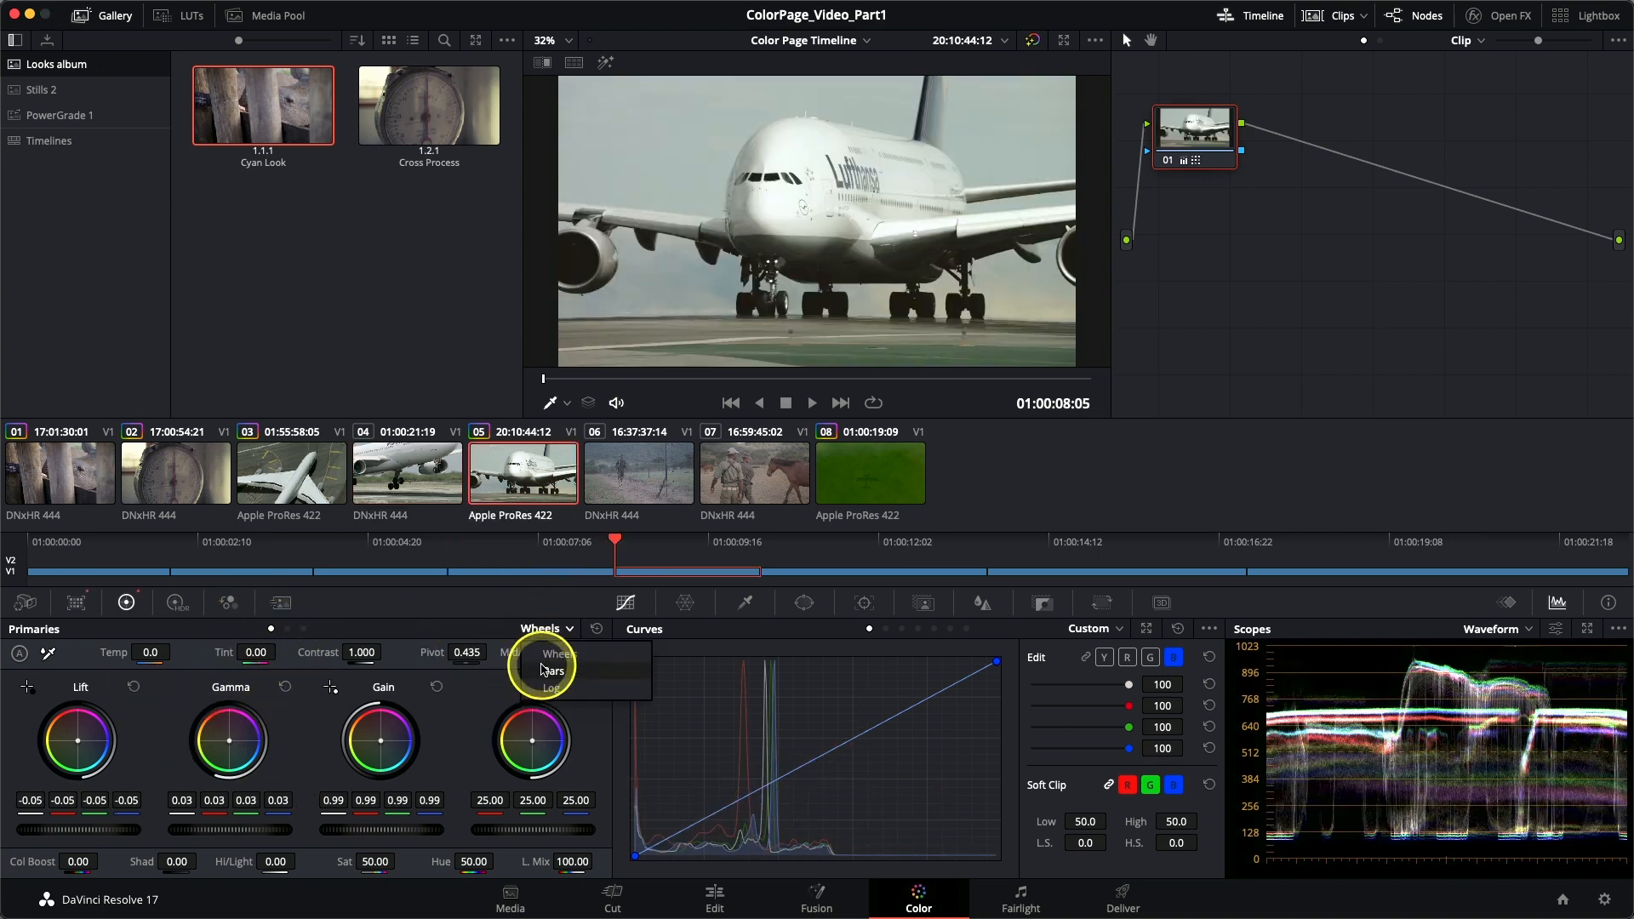
{"action": "left_click", "coordinate": [554, 671]}
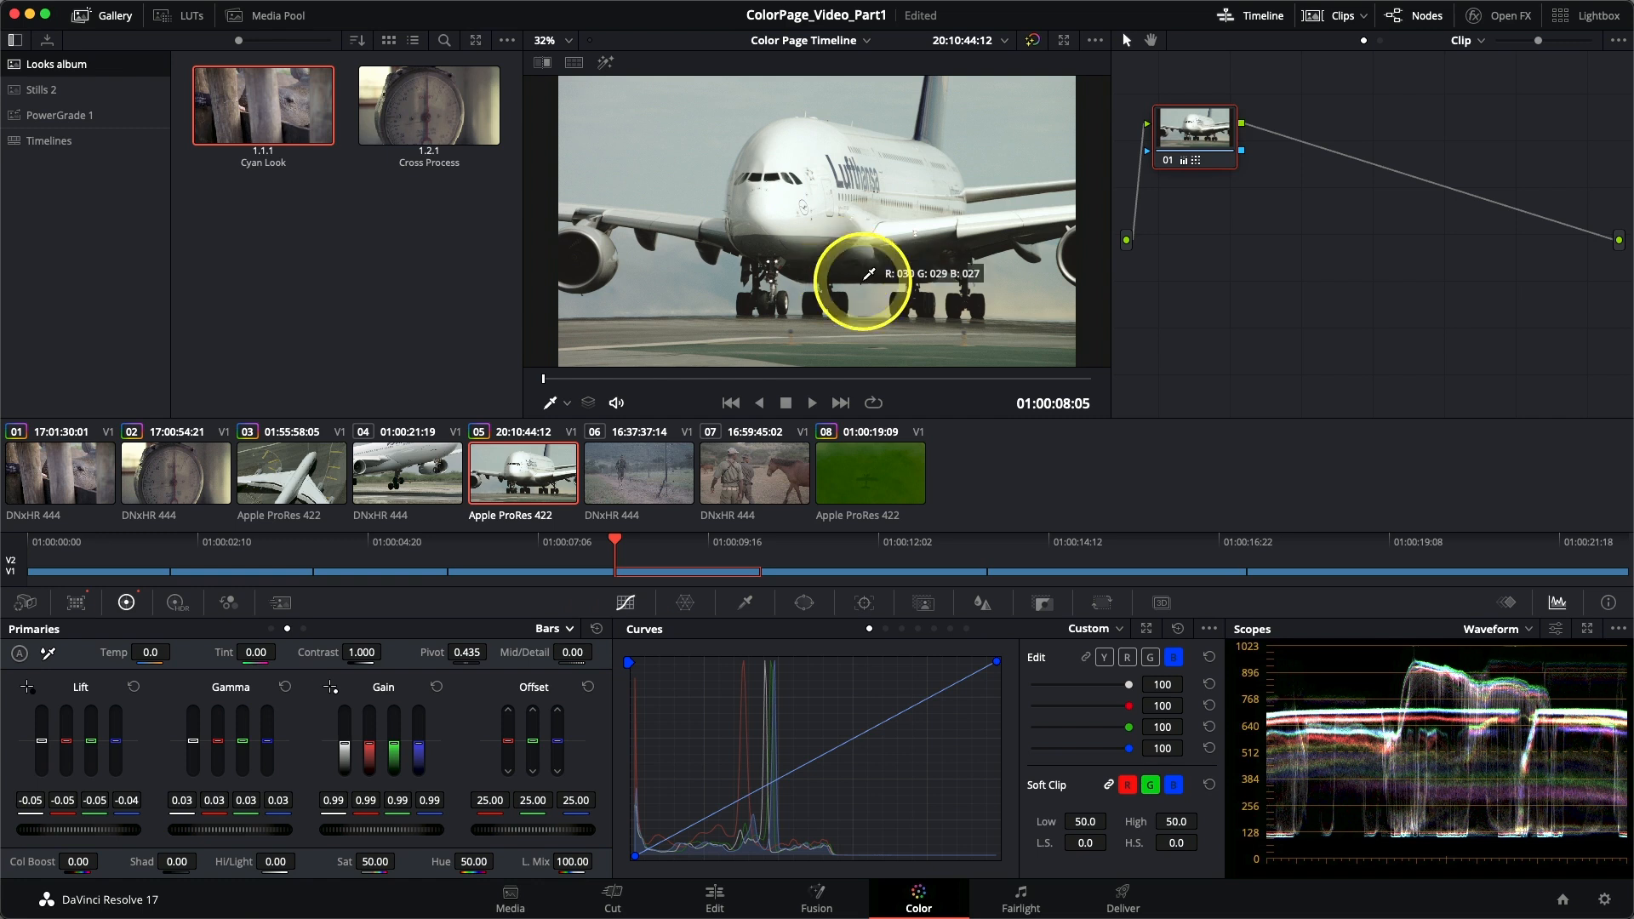
Toggle clip 05's grade off and on, and review the matched shot against clip 04.
{"action": "key", "text": "super+d"}
{"action": "key", "text": "super+d"}
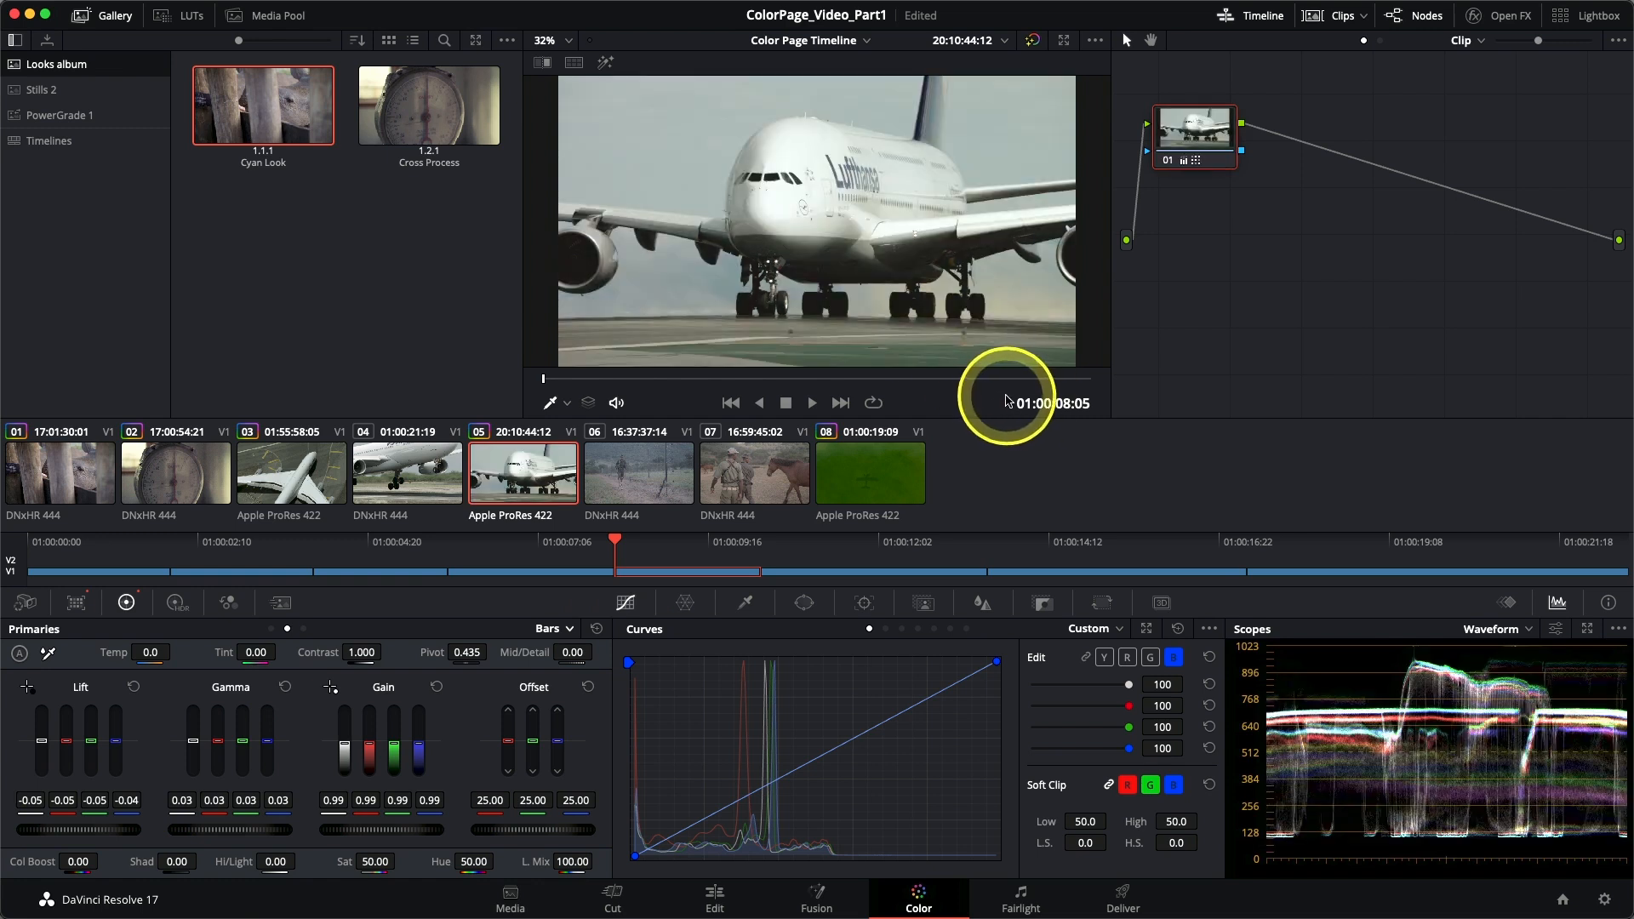
{"action": "key", "text": "Up"}
{"action": "key", "text": "Down"}
{"action": "key", "text": "space"}
{"action": "key", "text": "Up"}
{"action": "key", "text": "Up"}
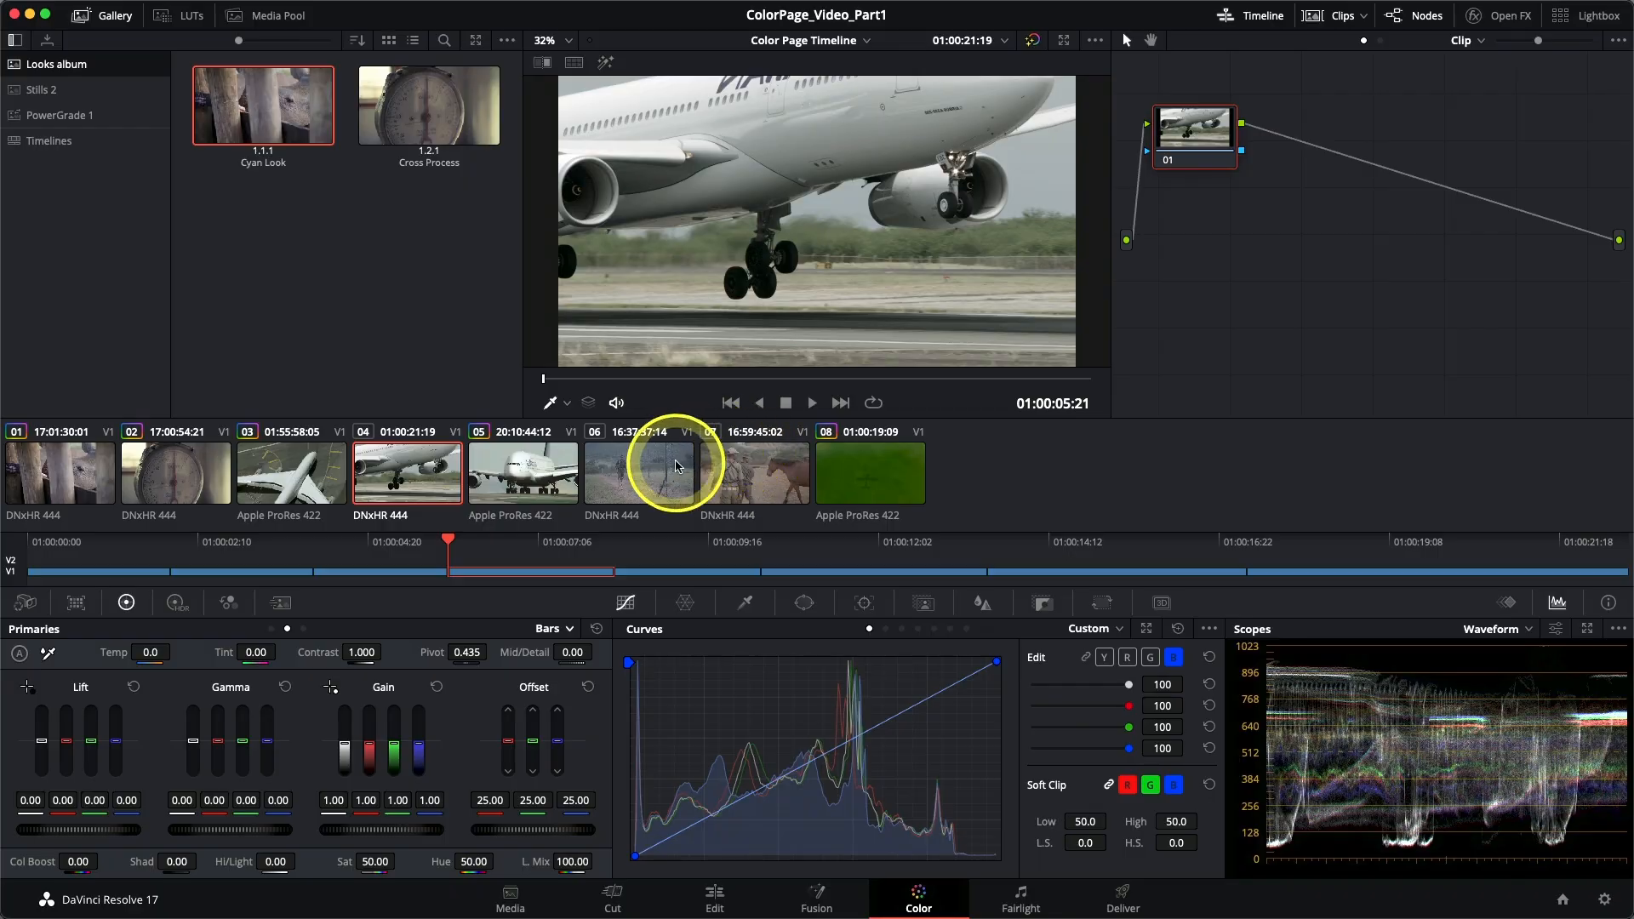
Examine clips 06 and 07 alternately in the viewer and waveform to compare their color and exposure, ending on clip 07.
{"action": "left_click", "coordinate": [670, 470]}
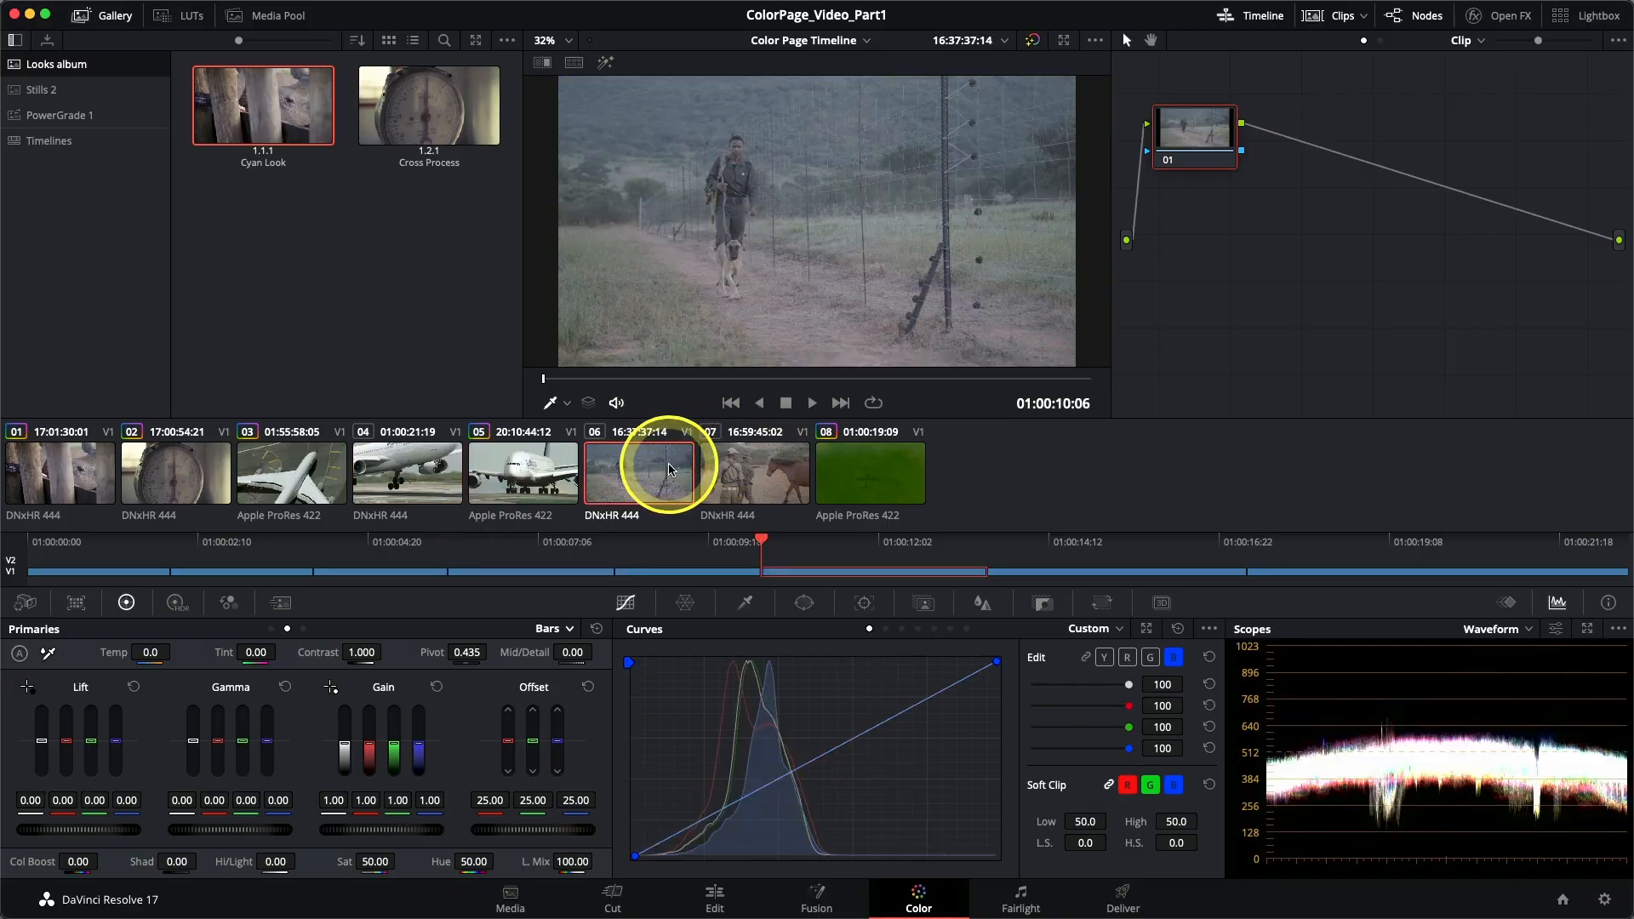
{"action": "left_click", "coordinate": [743, 503]}
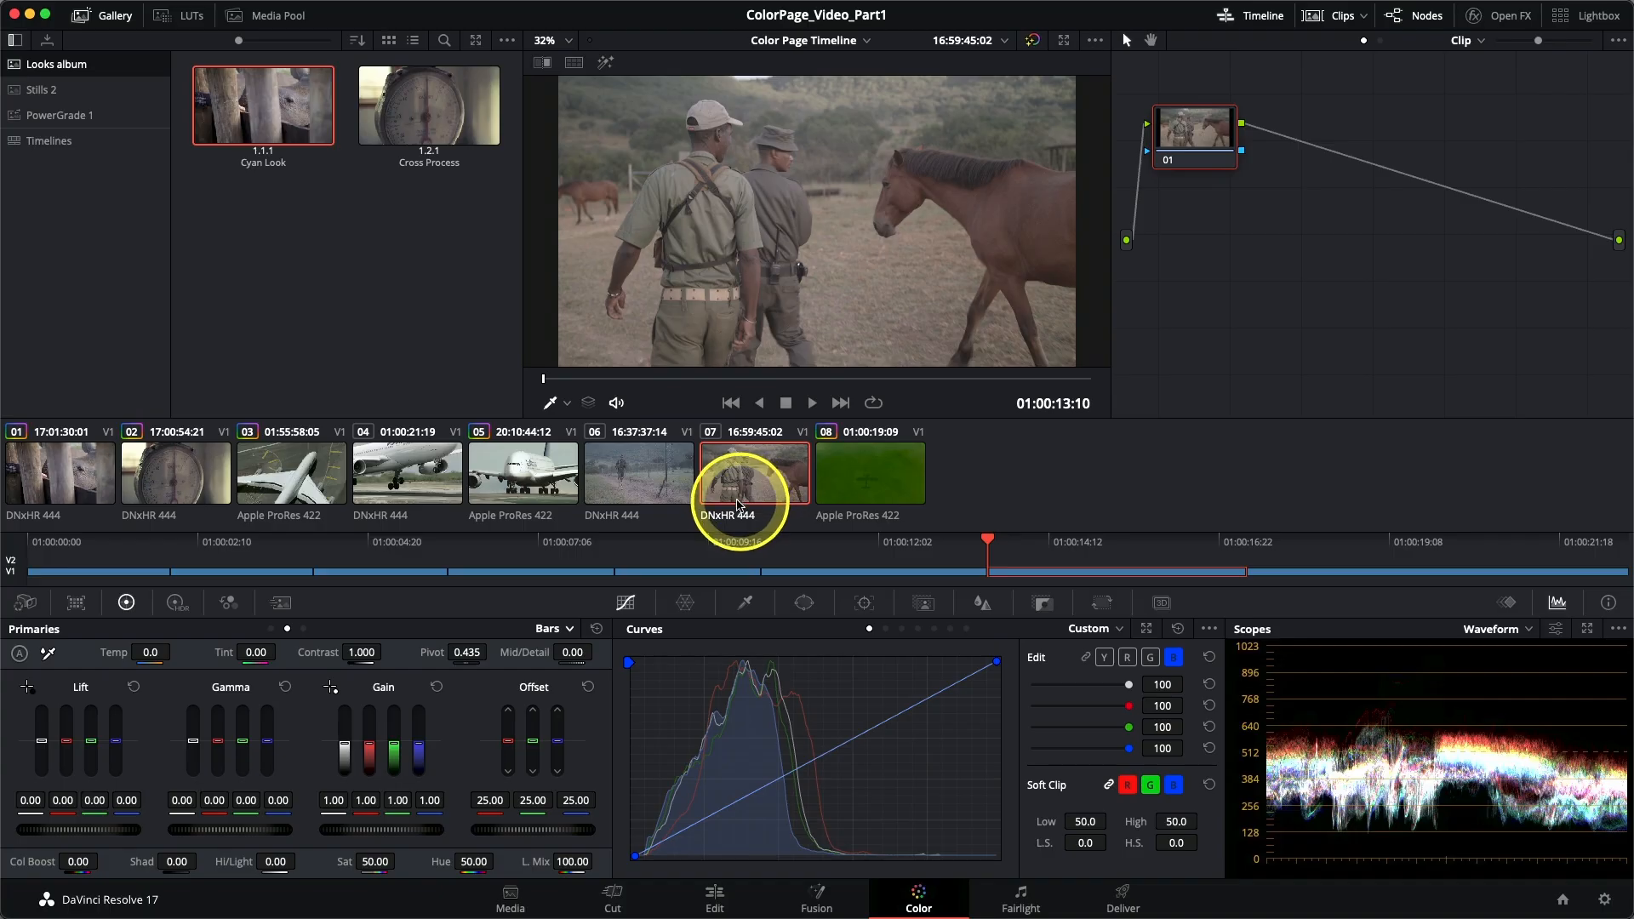
{"action": "left_click", "coordinate": [663, 461]}
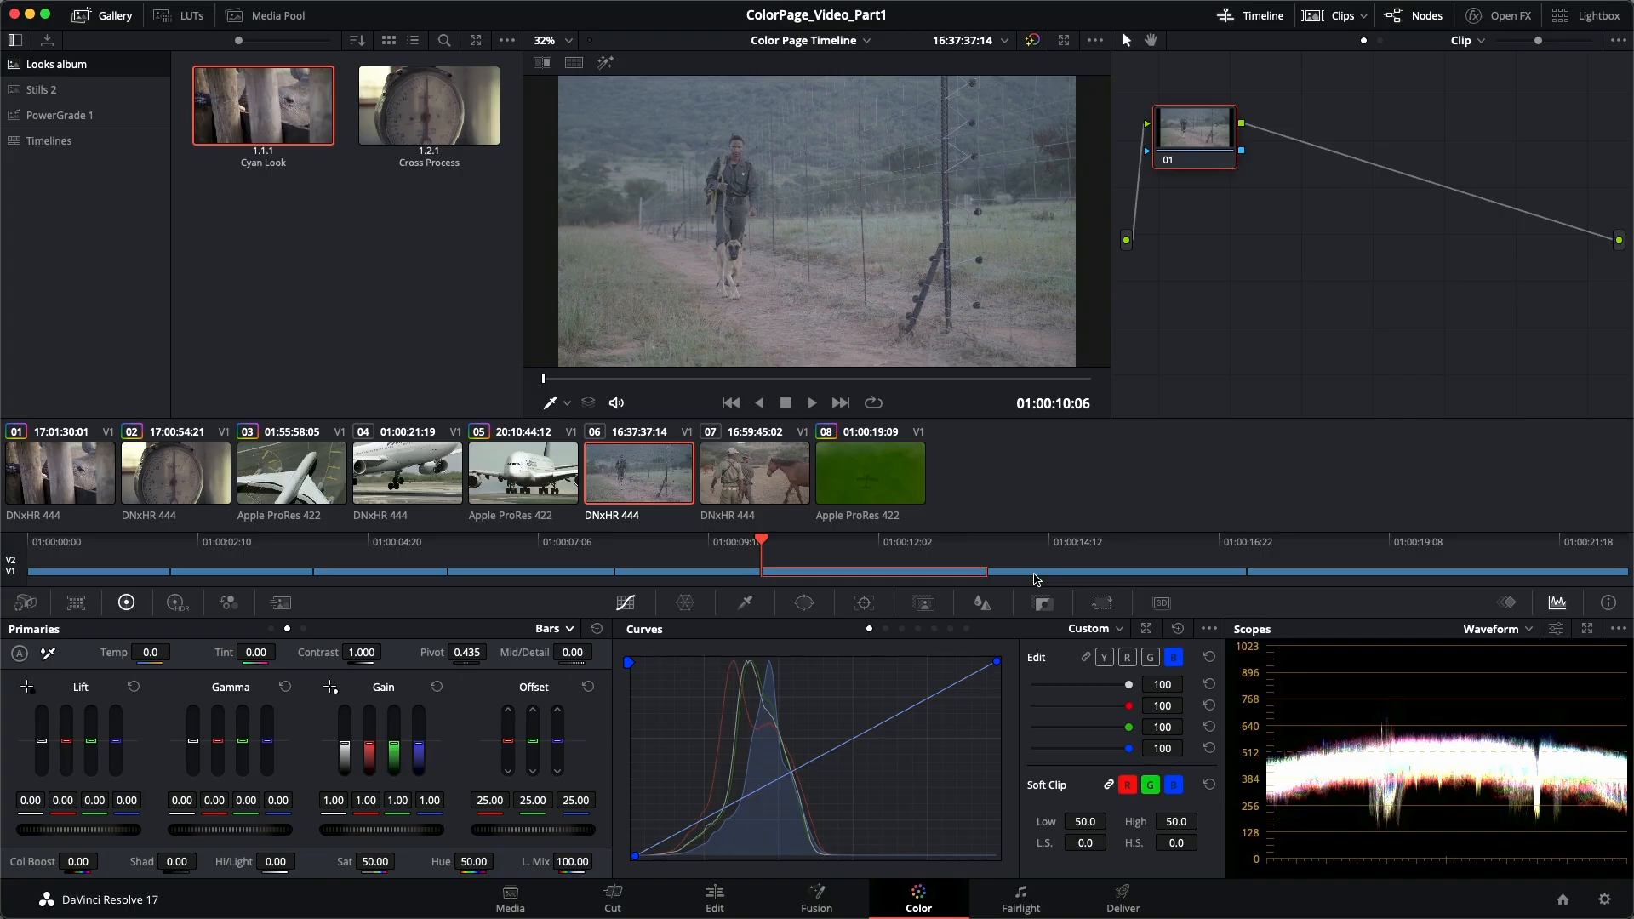
{"action": "key", "text": "Down"}
{"action": "key", "text": "Up"}
{"action": "key", "text": "Up"}
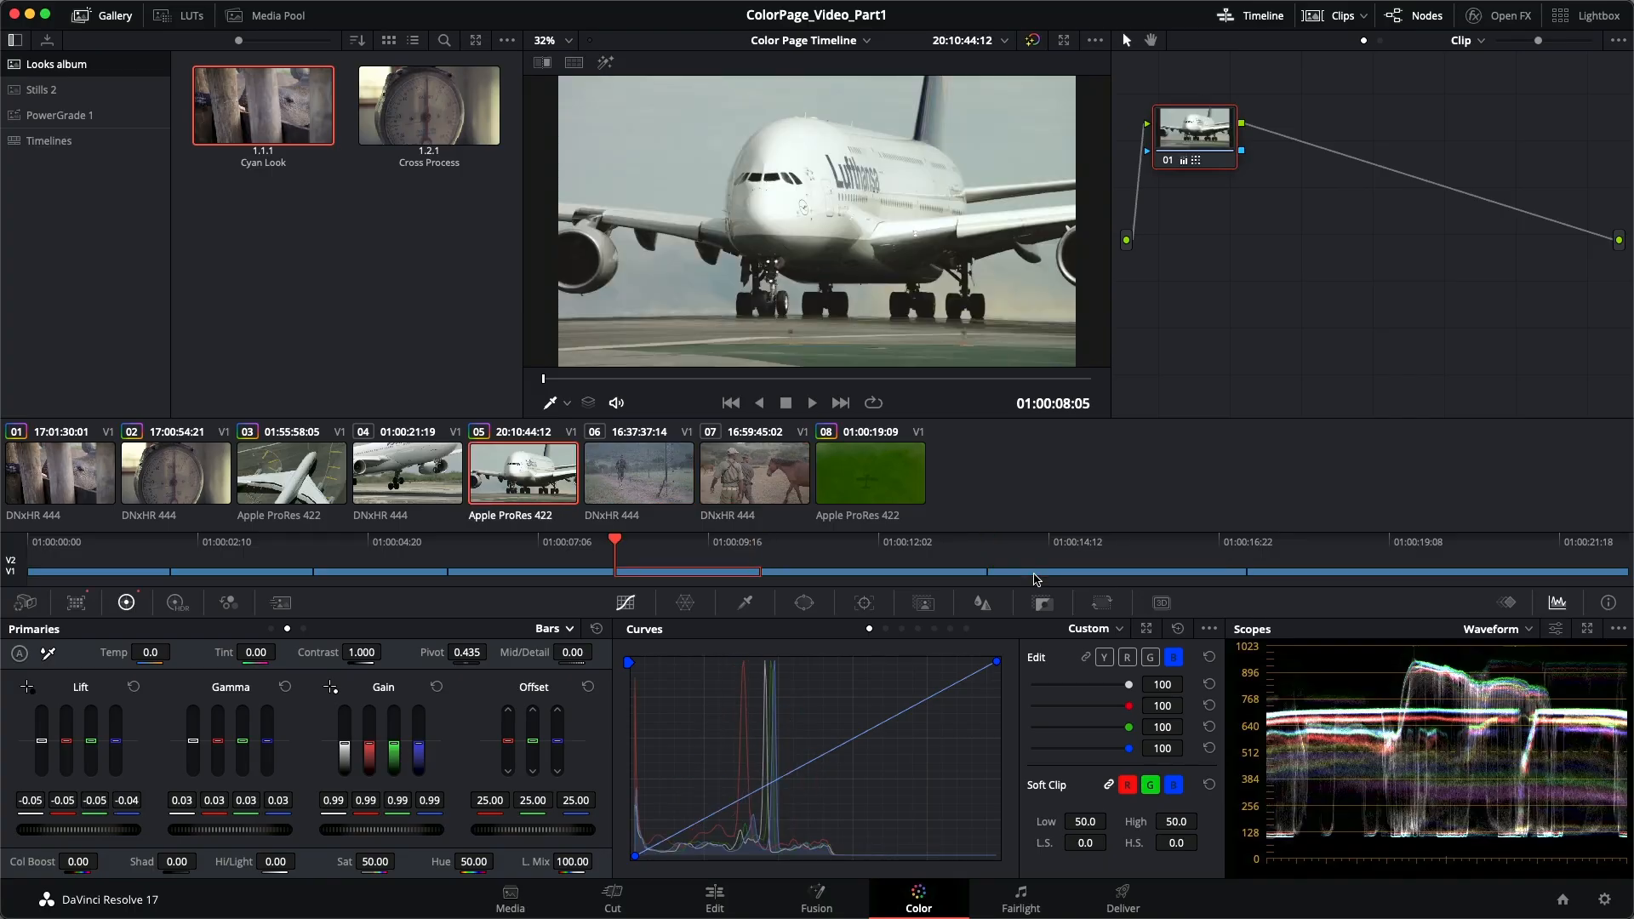
{"action": "key", "text": "Down"}
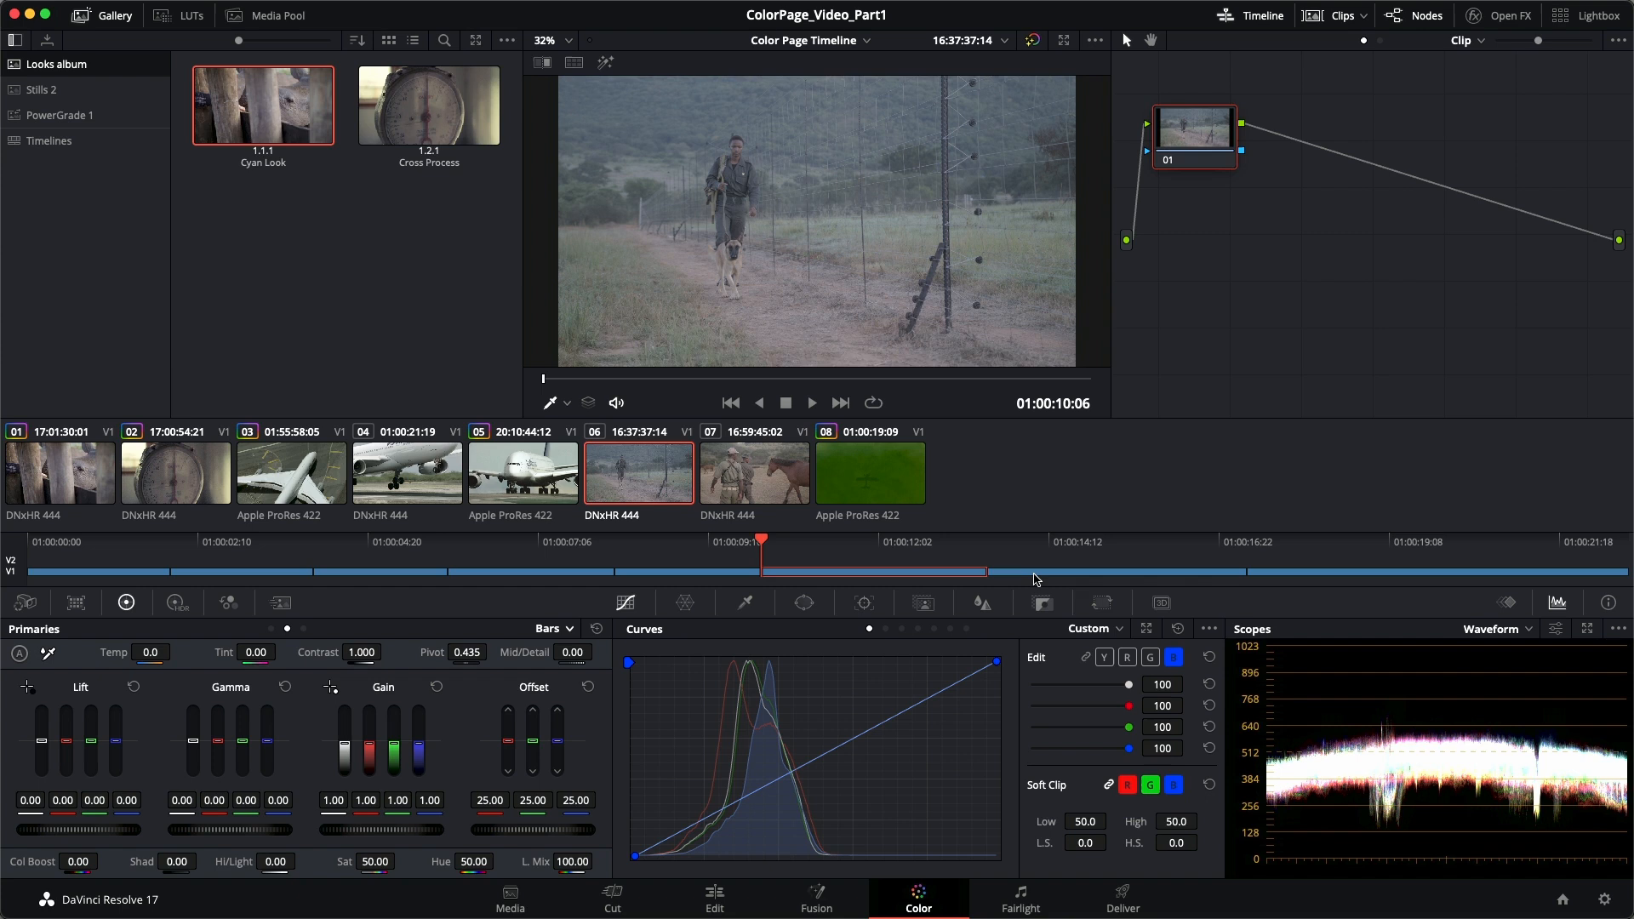
{"action": "key", "text": "Down"}
{"action": "key", "text": "Up"}
{"action": "key", "text": "Down"}
{"action": "key", "text": "Up"}
{"action": "key", "text": "Down"}
{"action": "key", "text": "Up"}
{"action": "key", "text": "Down"}
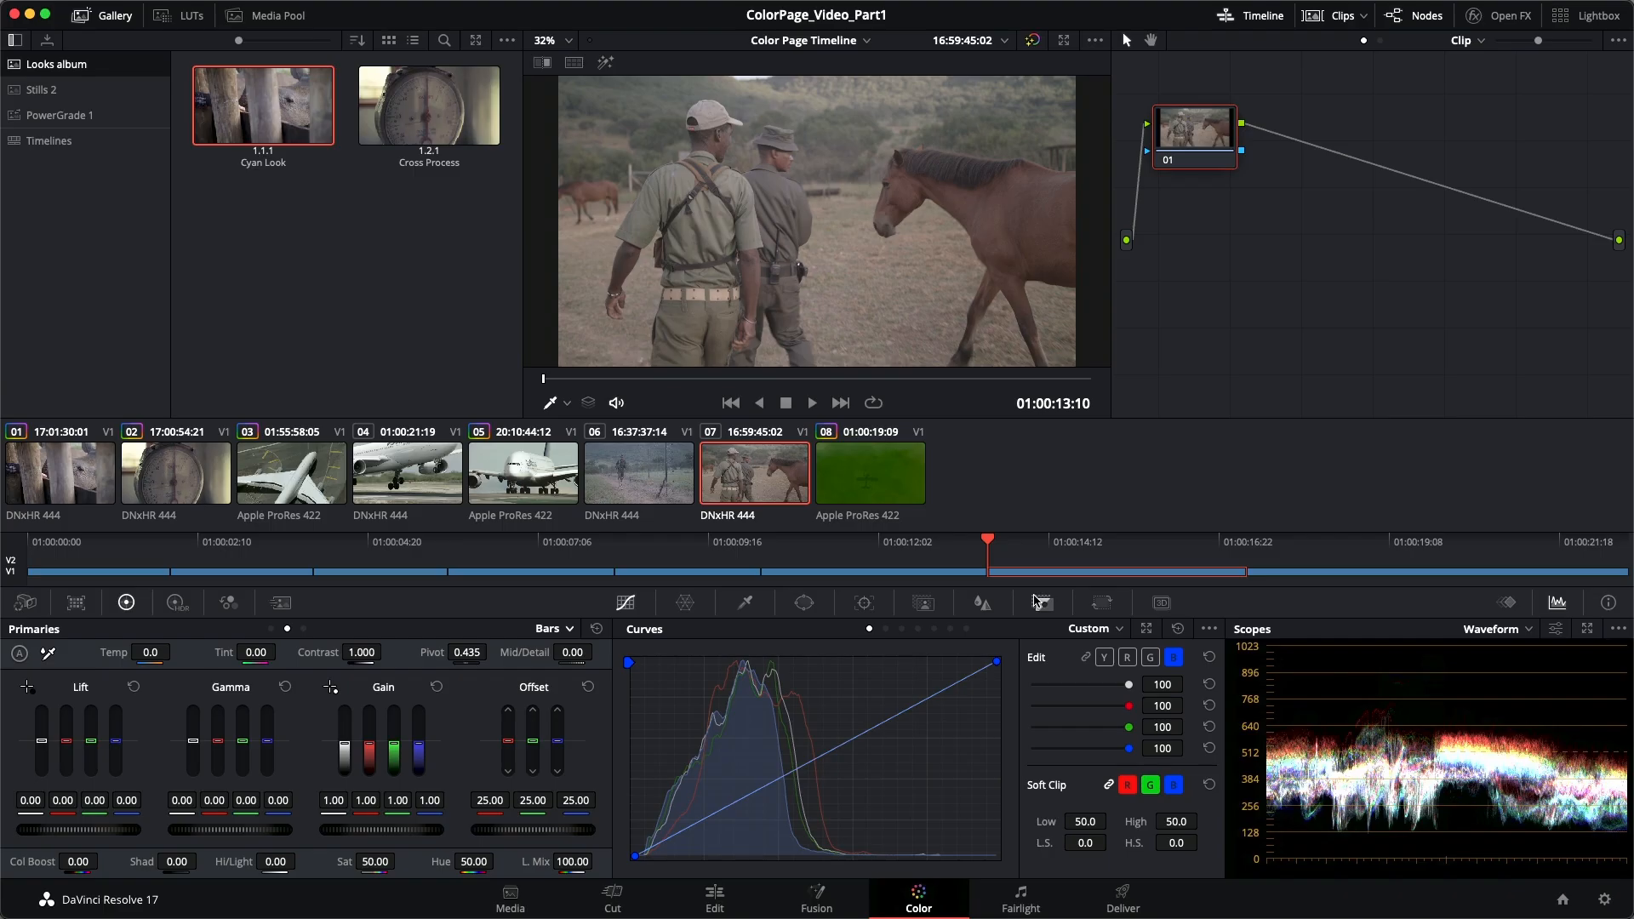
{"action": "key", "text": "Up"}
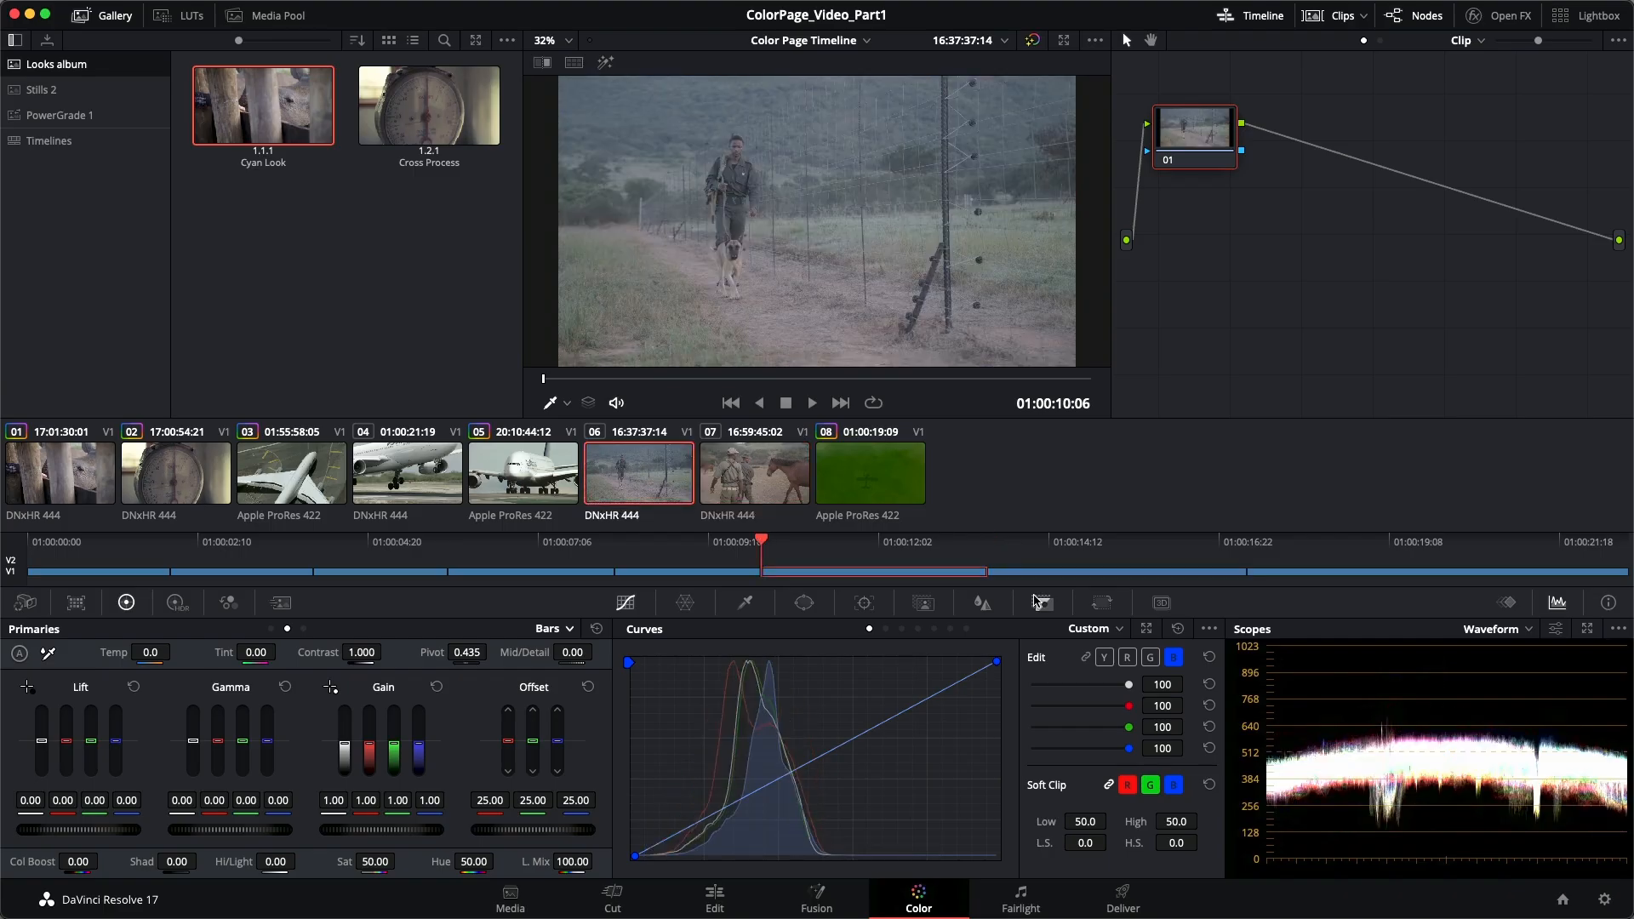
{"action": "key", "text": "Down"}
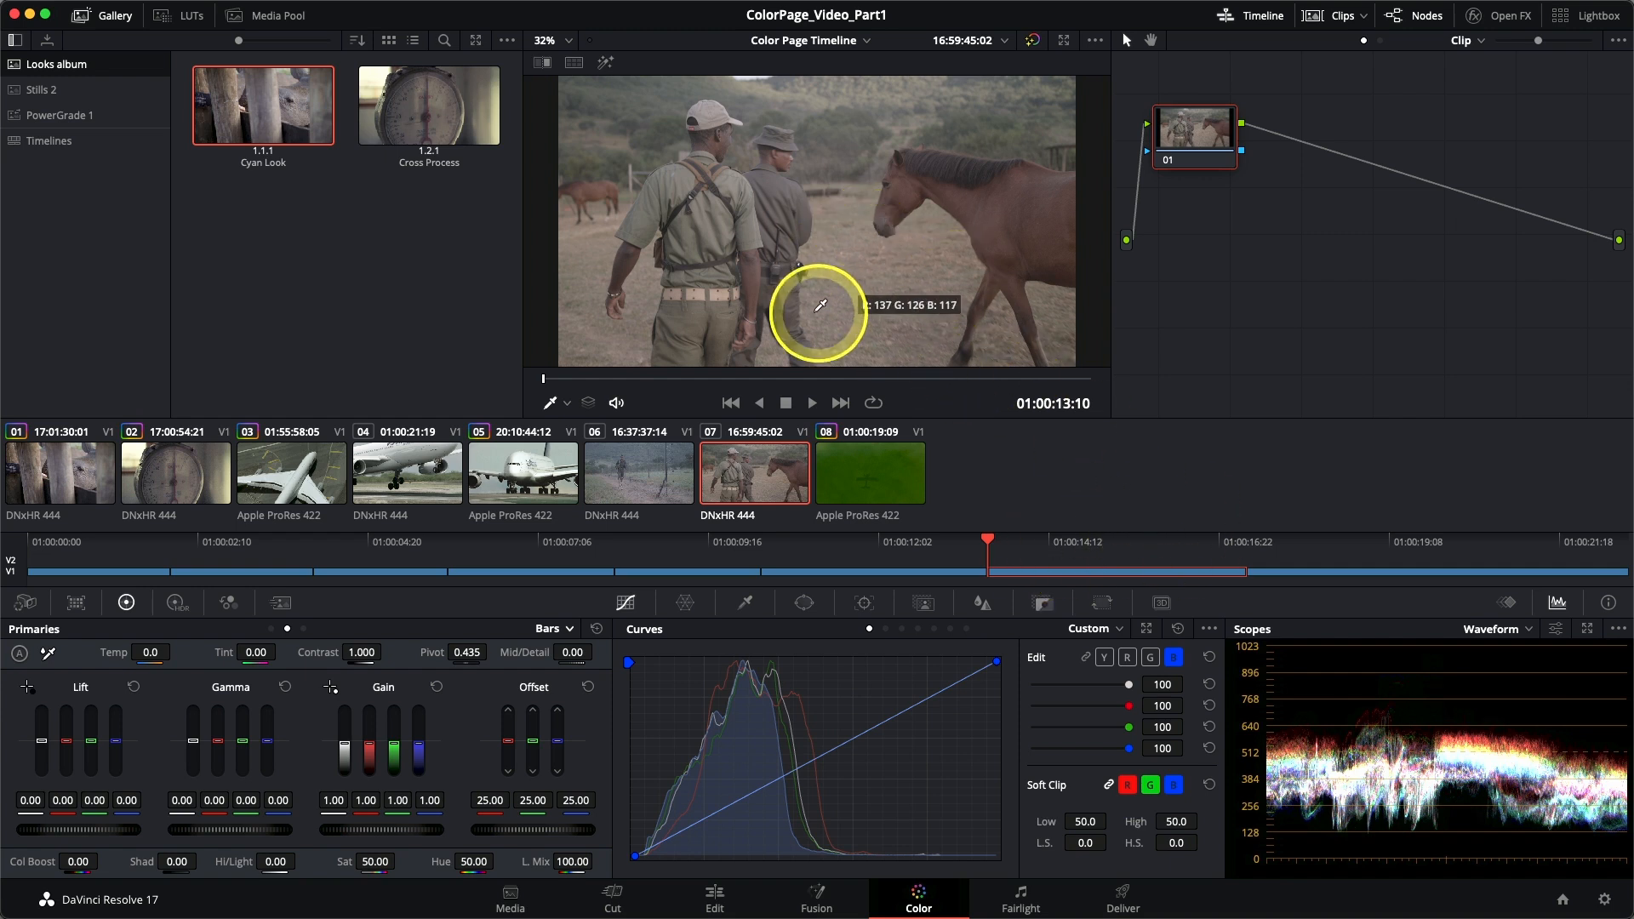
Grab a still of clip 07 into the Stills 2 album and label it "Reference".
{"action": "left_click", "coordinate": [42, 89]}
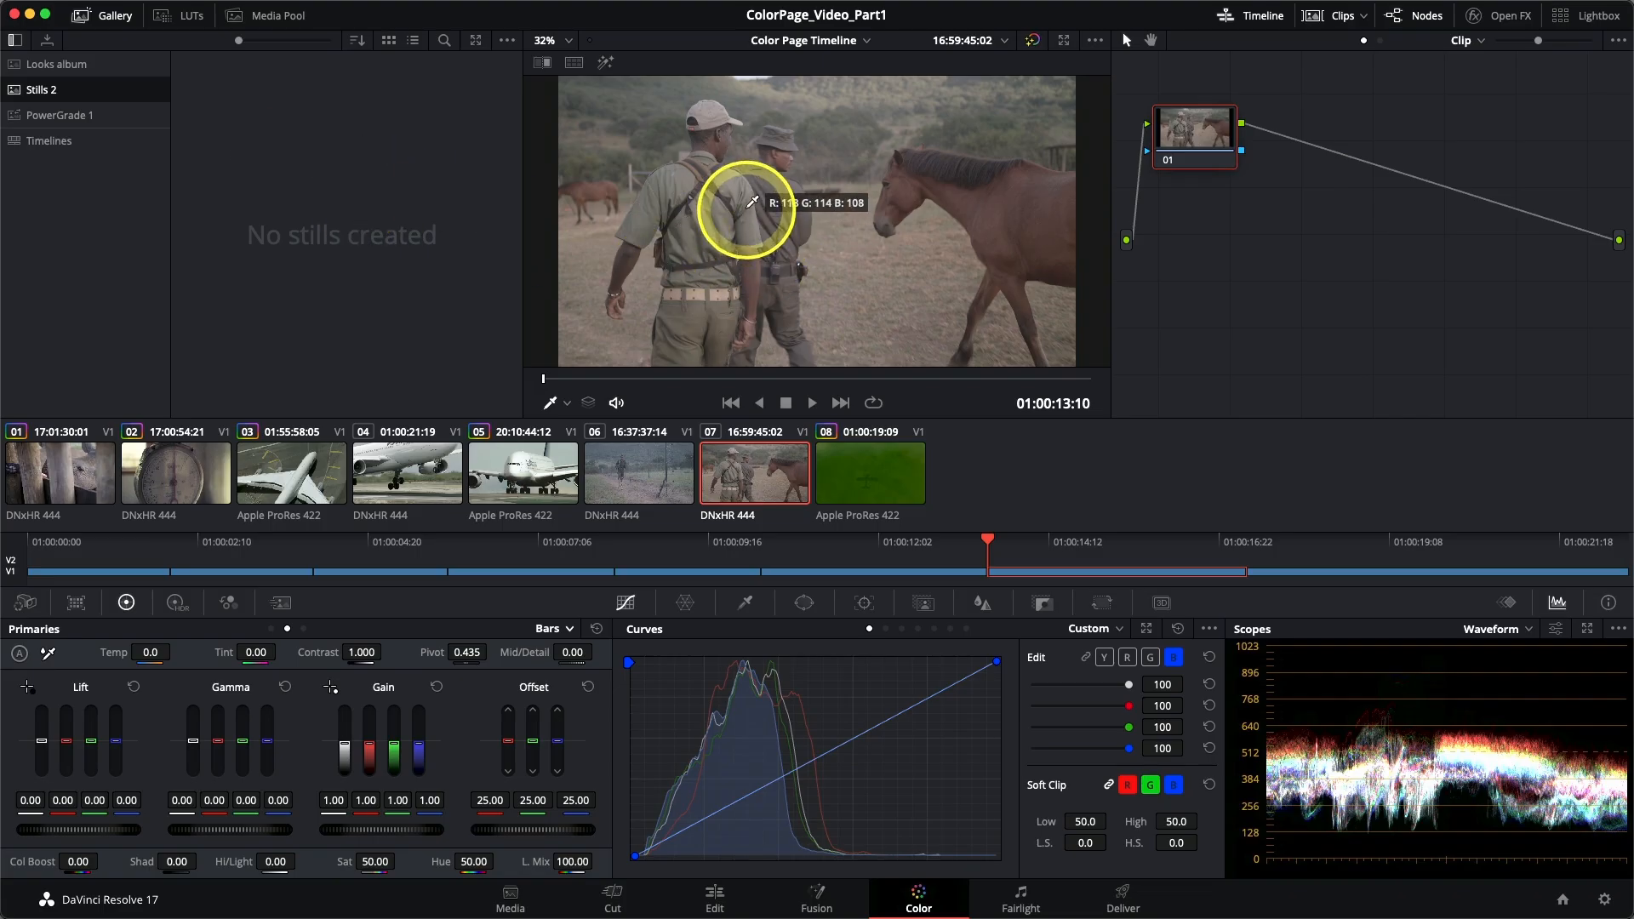
{"action": "right_click", "coordinate": [806, 235]}
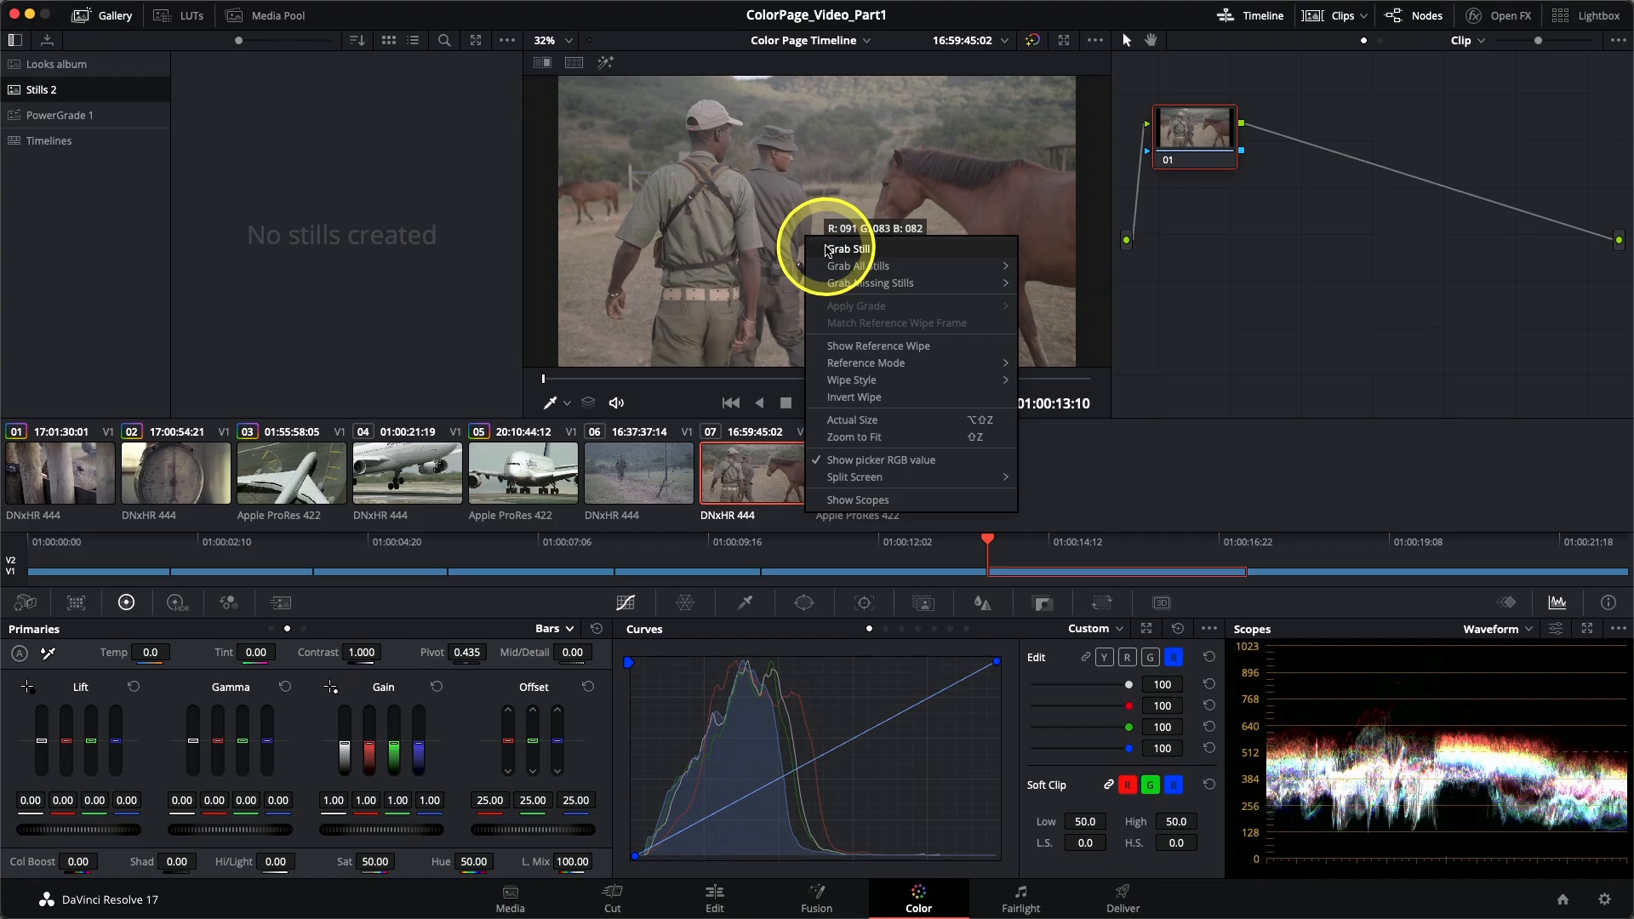
{"action": "left_click", "coordinate": [842, 250]}
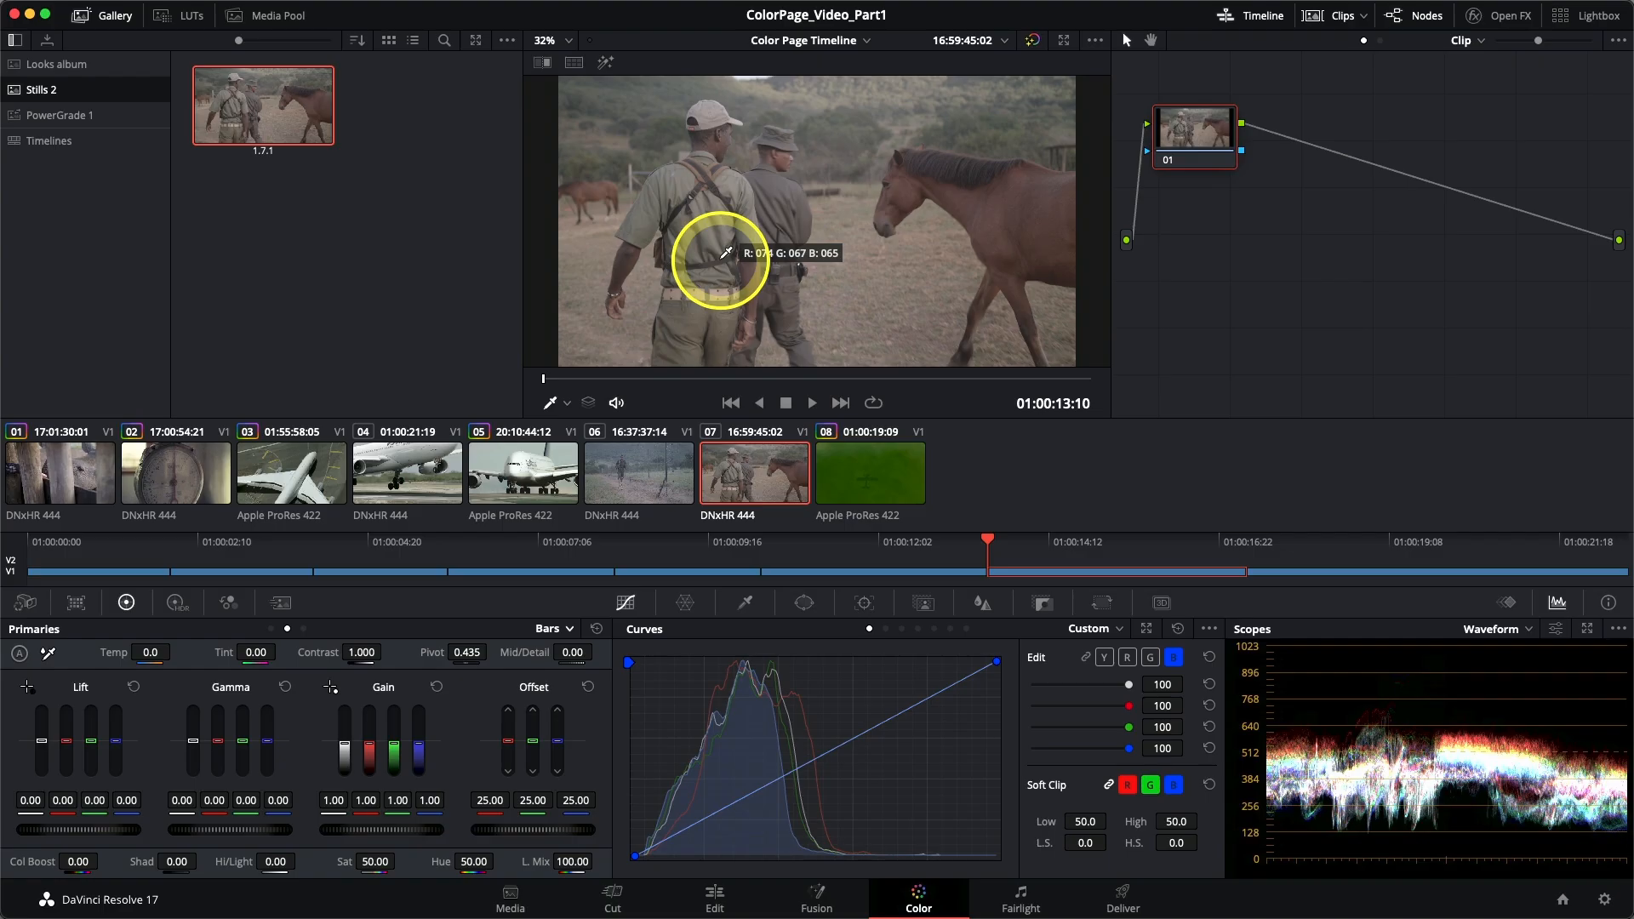
{"action": "left_click", "coordinate": [749, 269]}
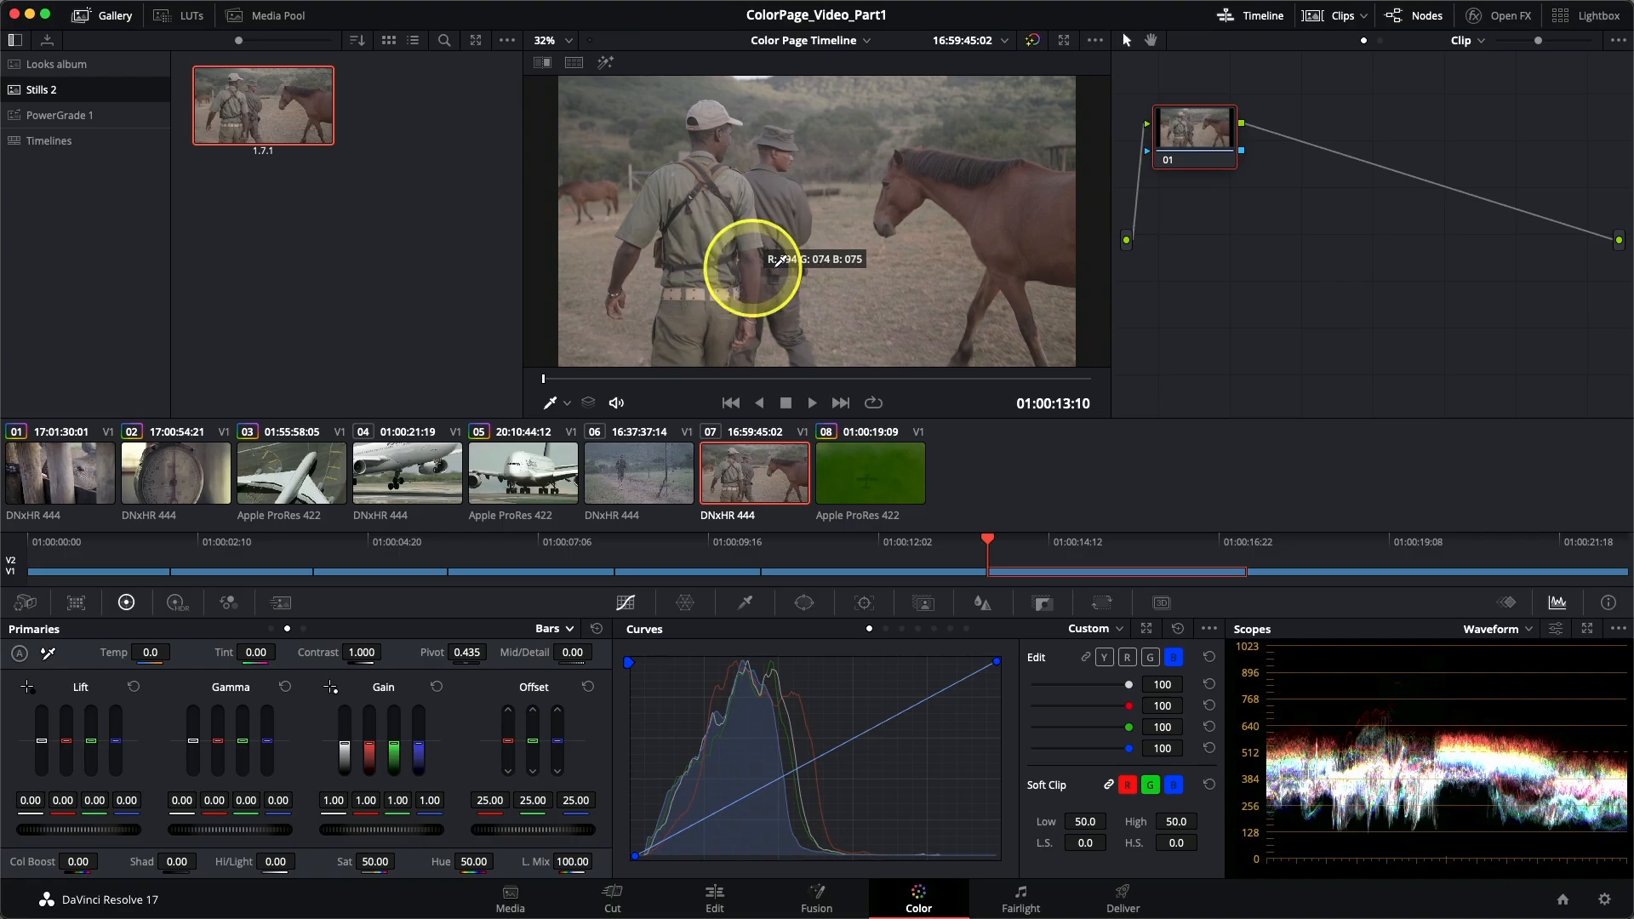
{"action": "left_click", "coordinate": [1198, 271]}
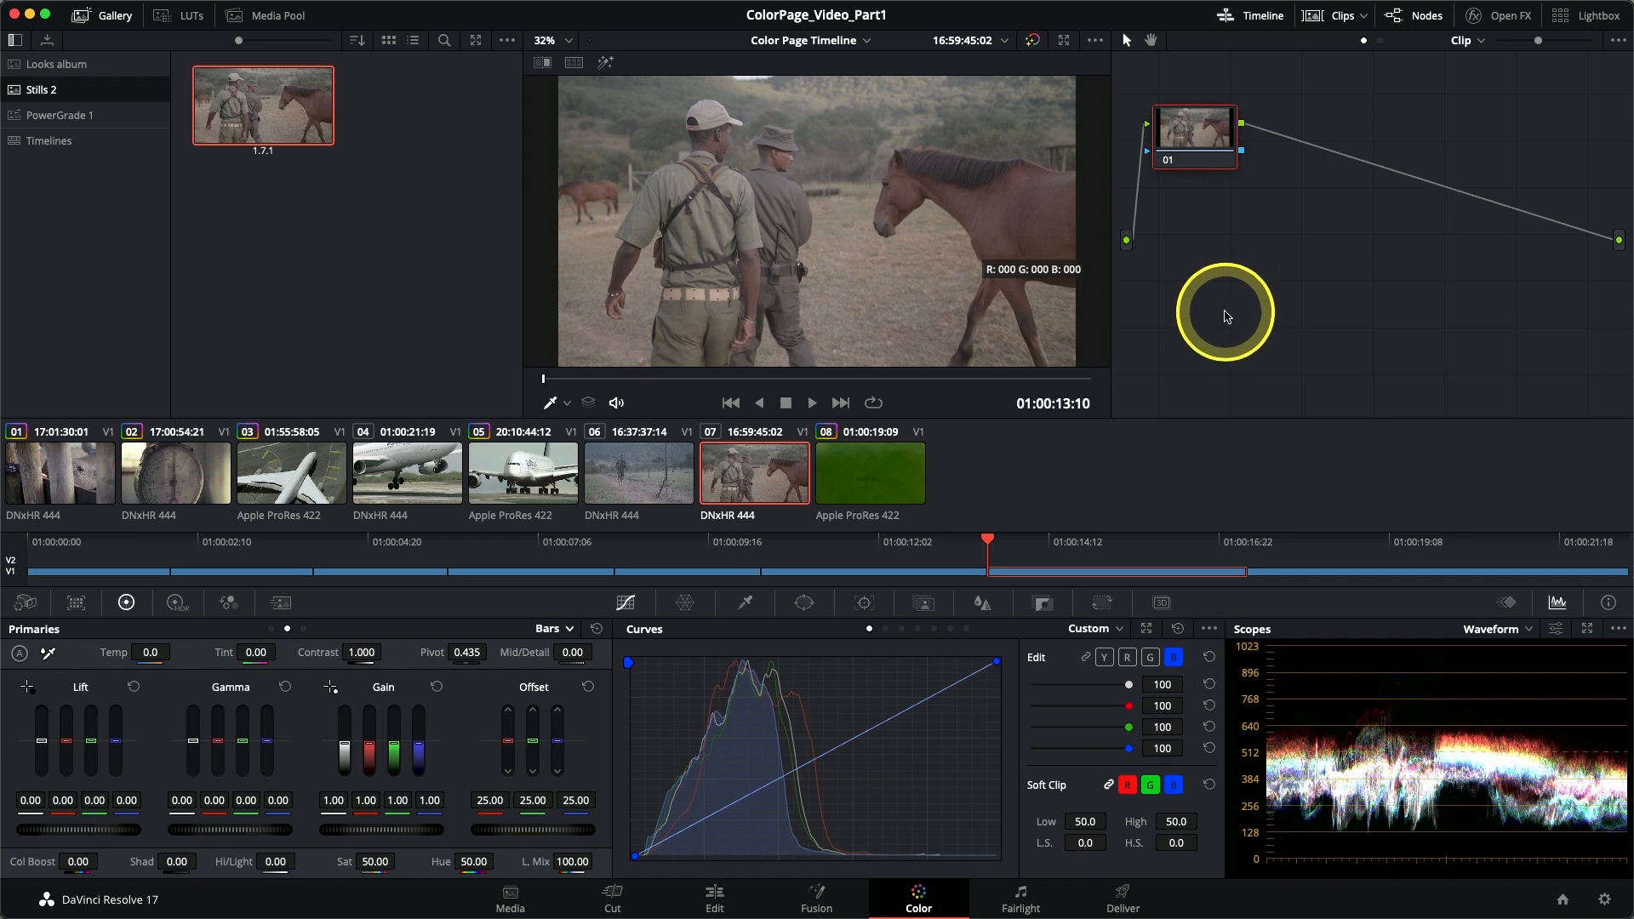
{"action": "left_click", "coordinate": [264, 166]}
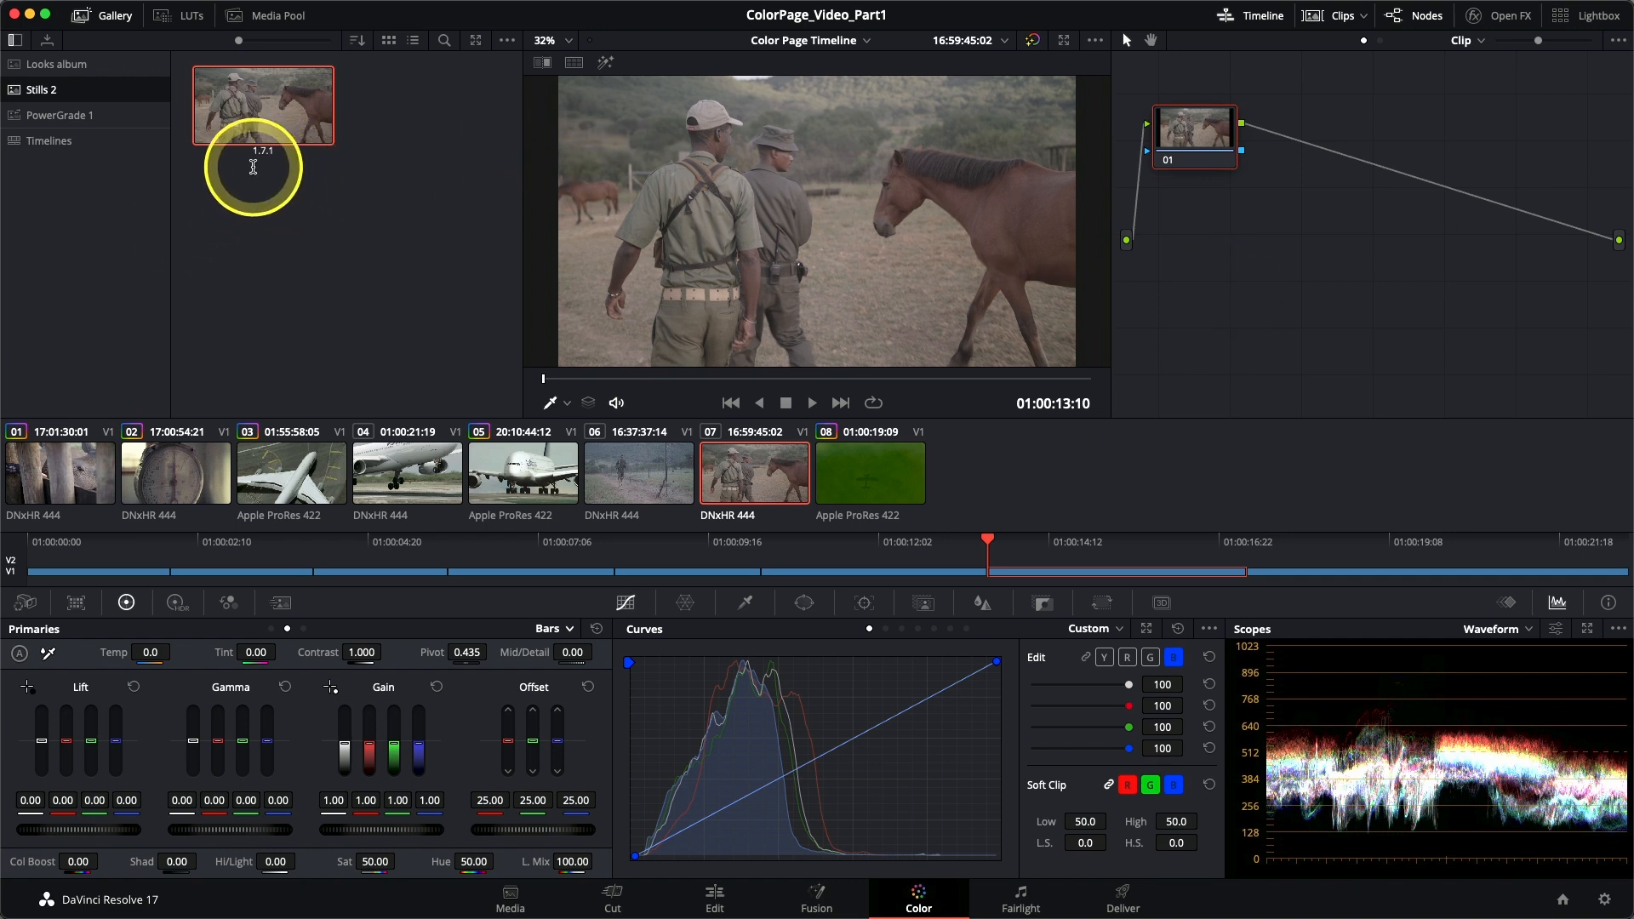
{"action": "type", "text": "Reference"}
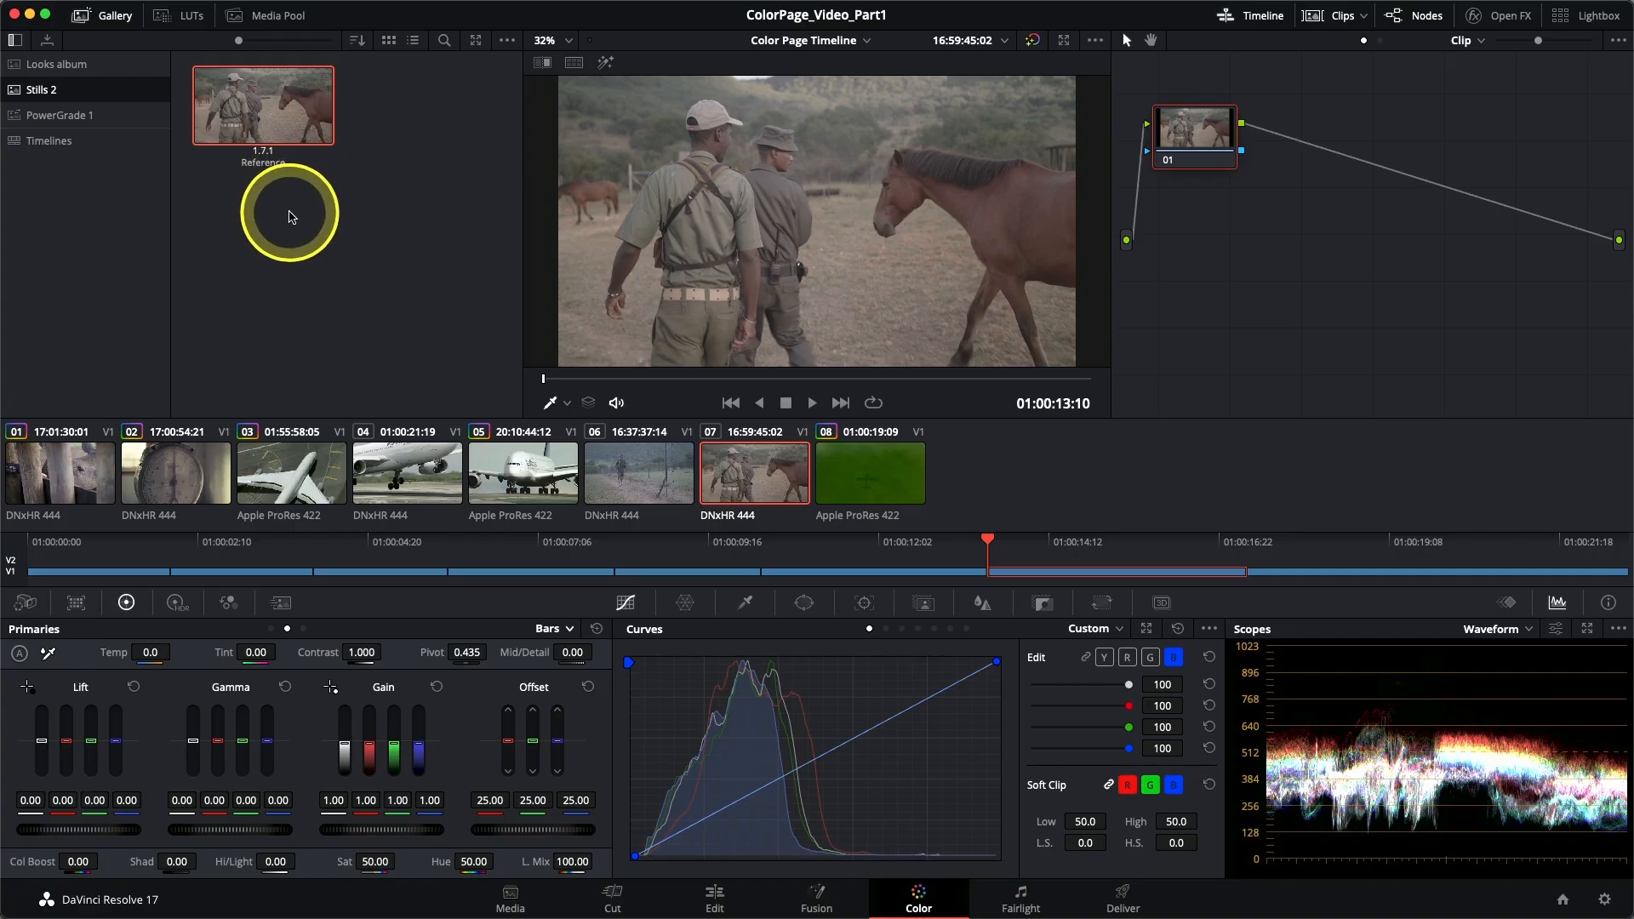
Show the Reference still as a split-screen wipe over clip 06 and shift the dividing line slightly toward the horse.
{"action": "left_click", "coordinate": [622, 472]}
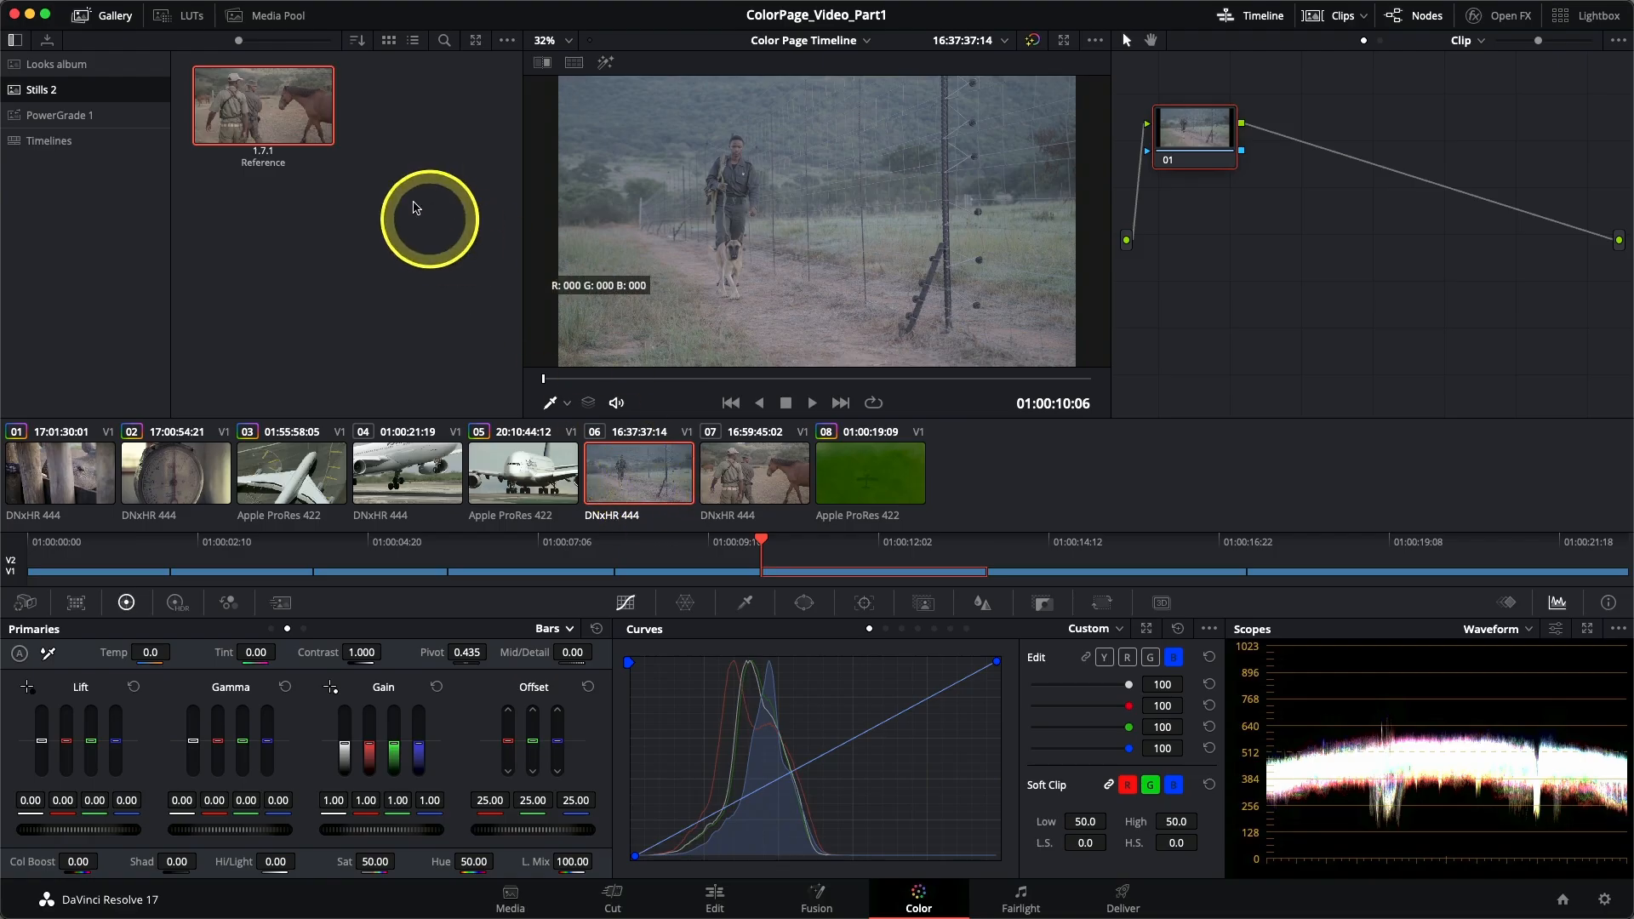
{"action": "double_click", "coordinate": [262, 101]}
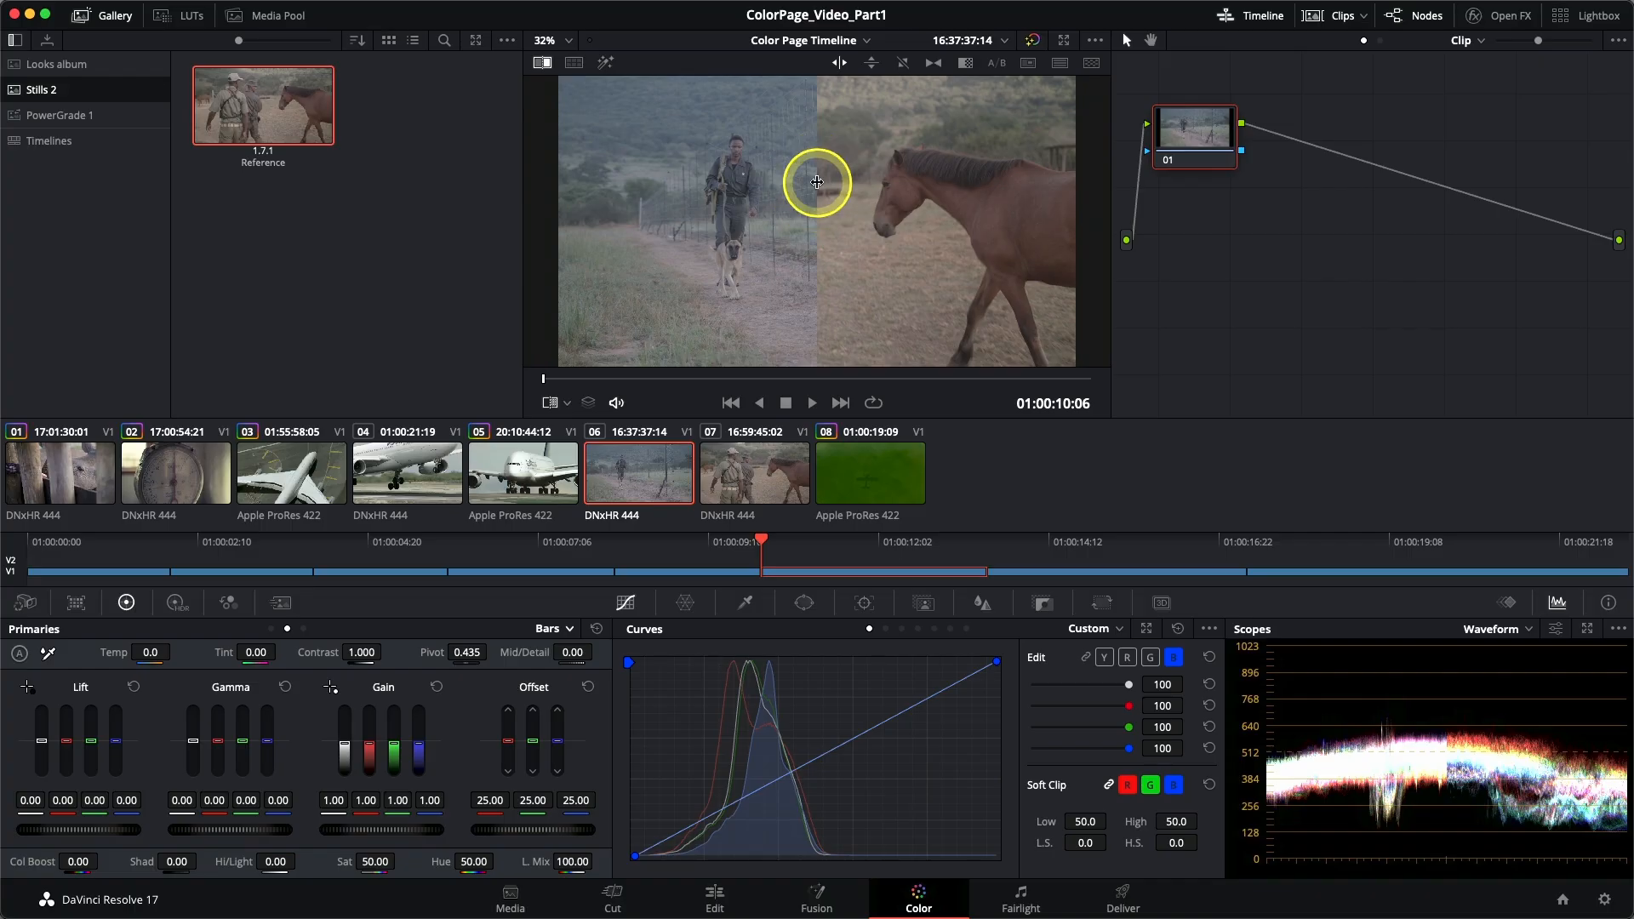
{"action": "mouse_move", "coordinate": [803, 175]}
{"action": "left_mouse_down"}
{"action": "mouse_move", "coordinate": [723, 167]}
{"action": "mouse_move", "coordinate": [963, 171]}
{"action": "mouse_move", "coordinate": [832, 166]}
{"action": "left_mouse_up"}
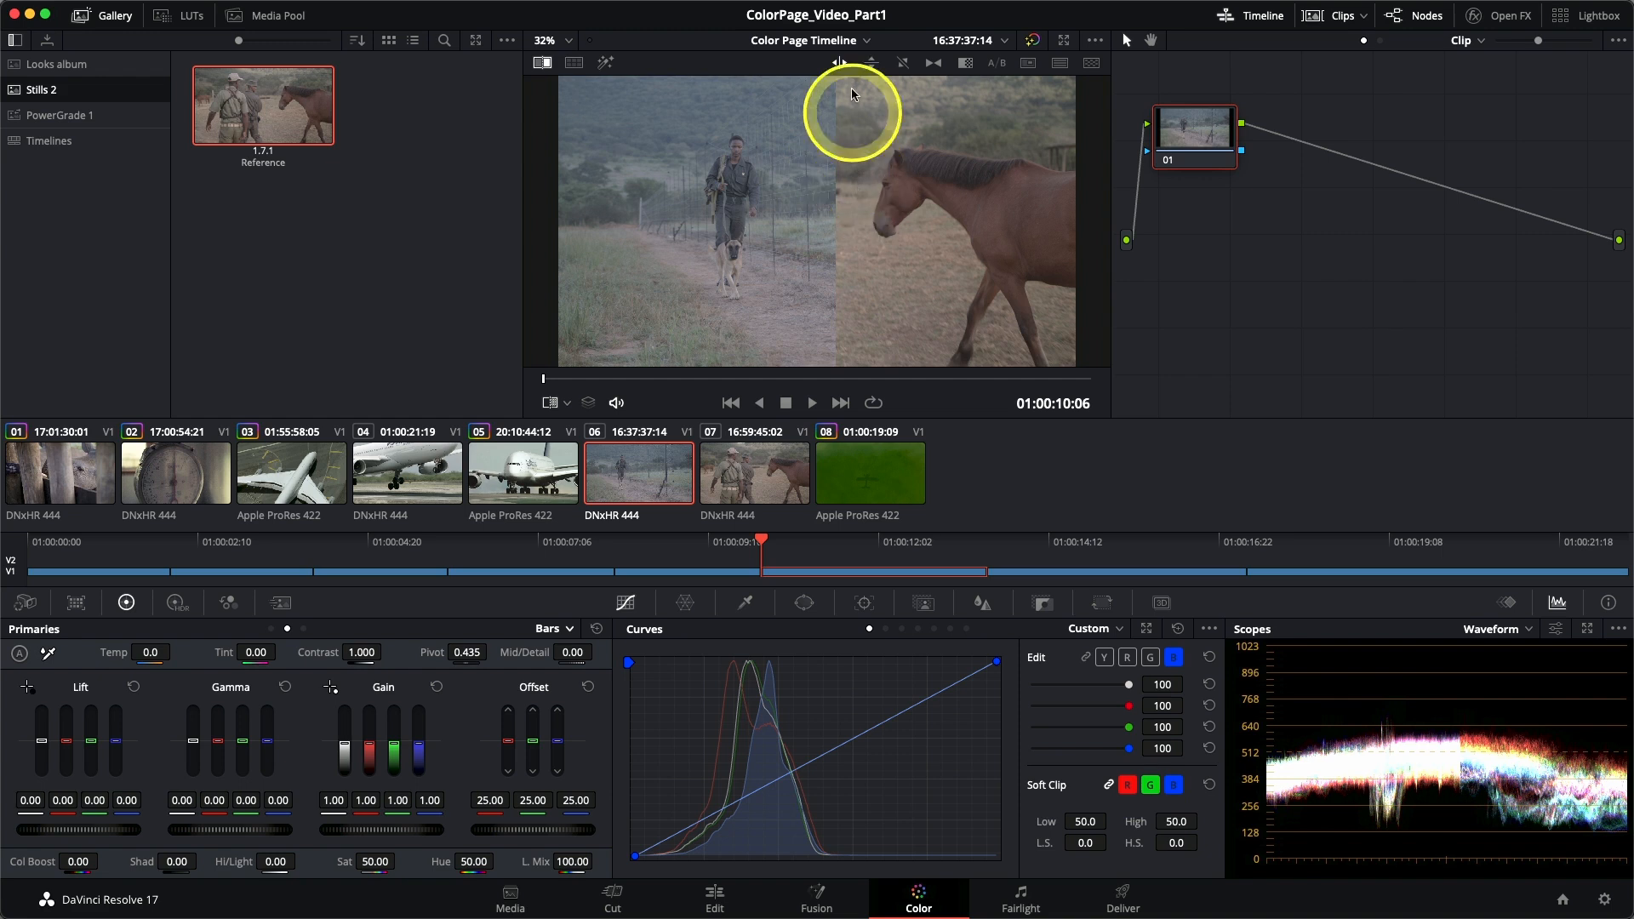
Try the stacked, diagonal, box and striped wipe styles on the reference comparison, and return to the side-by-side split.
{"action": "left_click", "coordinate": [869, 63]}
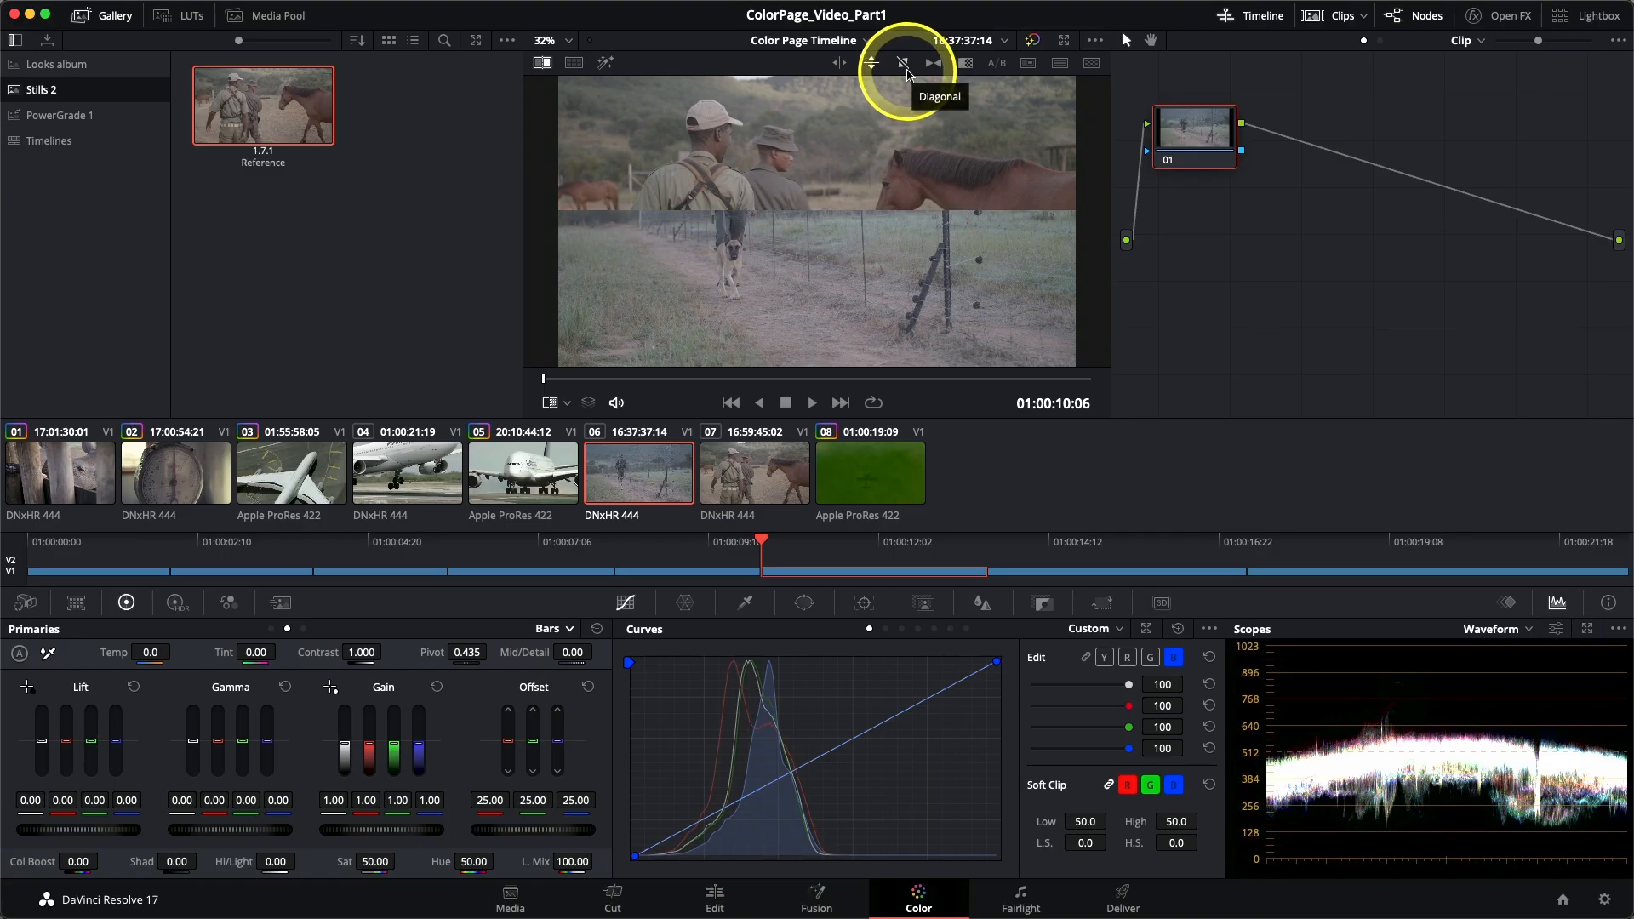
{"action": "left_click", "coordinate": [906, 68]}
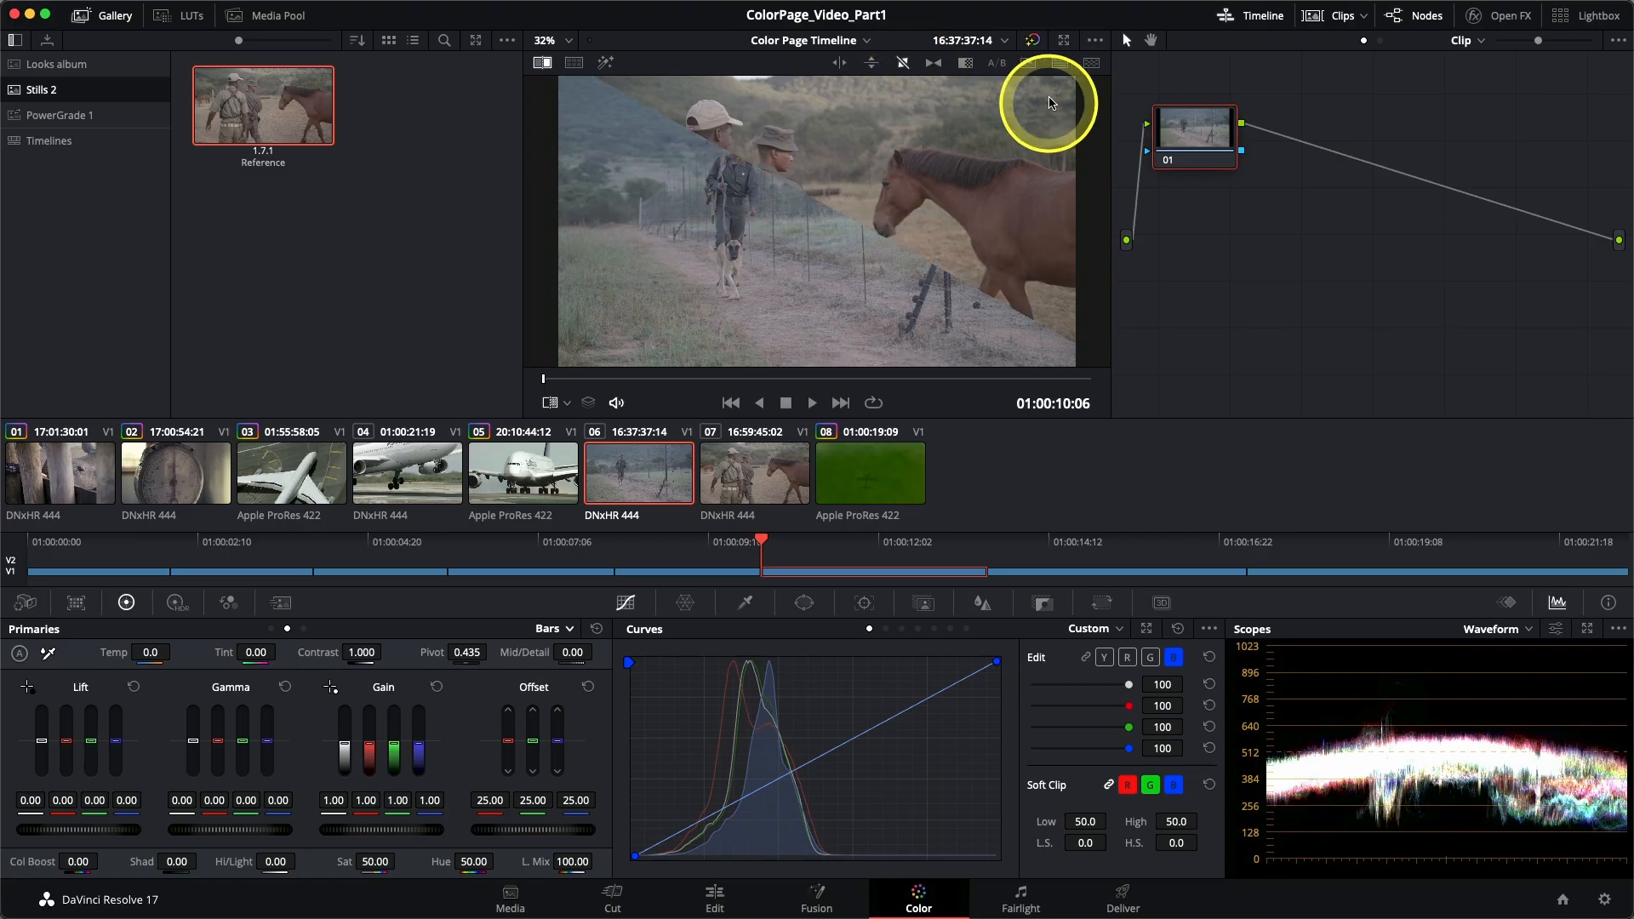
{"action": "left_click", "coordinate": [1028, 65]}
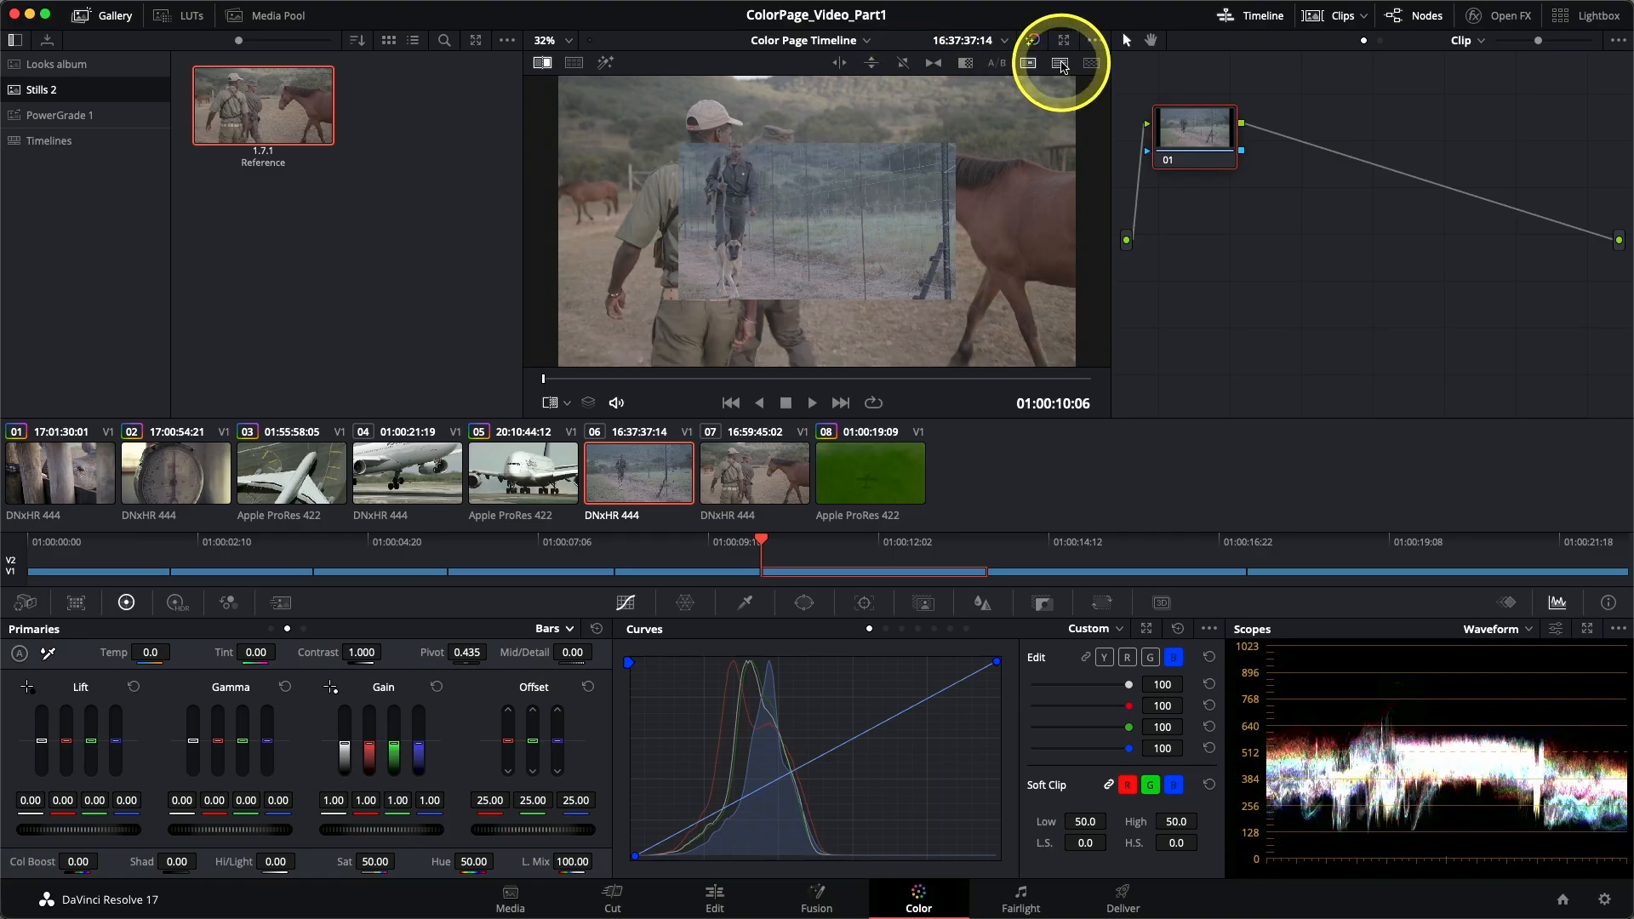
{"action": "left_click", "coordinate": [1061, 65]}
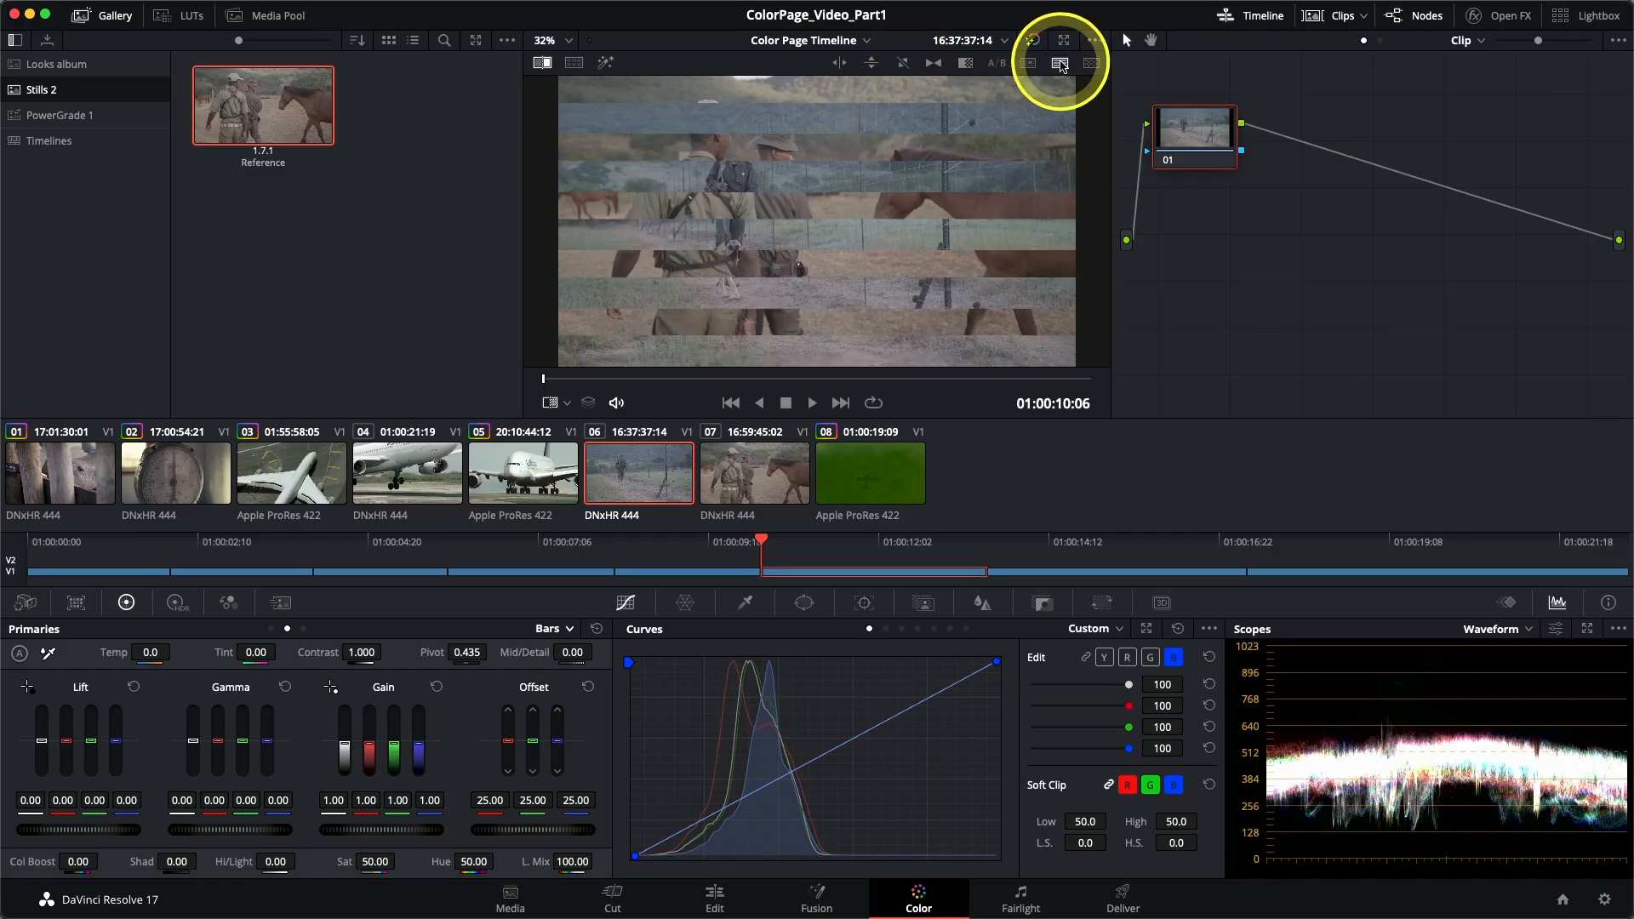
{"action": "left_click", "coordinate": [841, 64]}
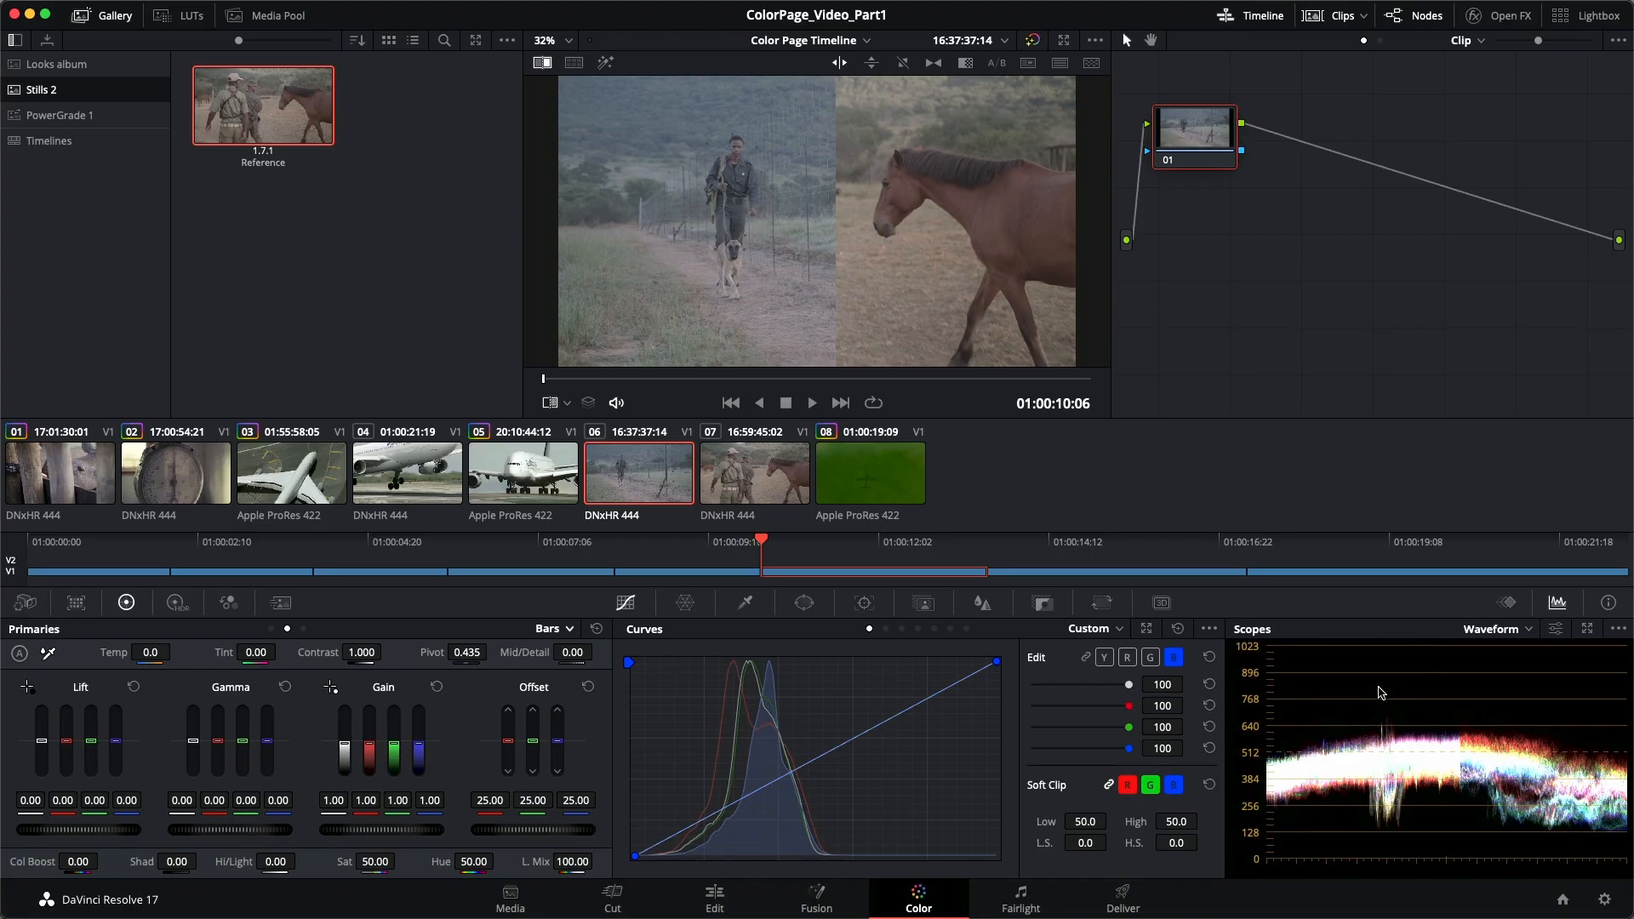
Switch the scope from Waveform to Parade and shift the reference wipe on clip 06 slightly toward the walking man.
{"action": "left_click", "coordinate": [1529, 637]}
{"action": "left_click", "coordinate": [1512, 657]}
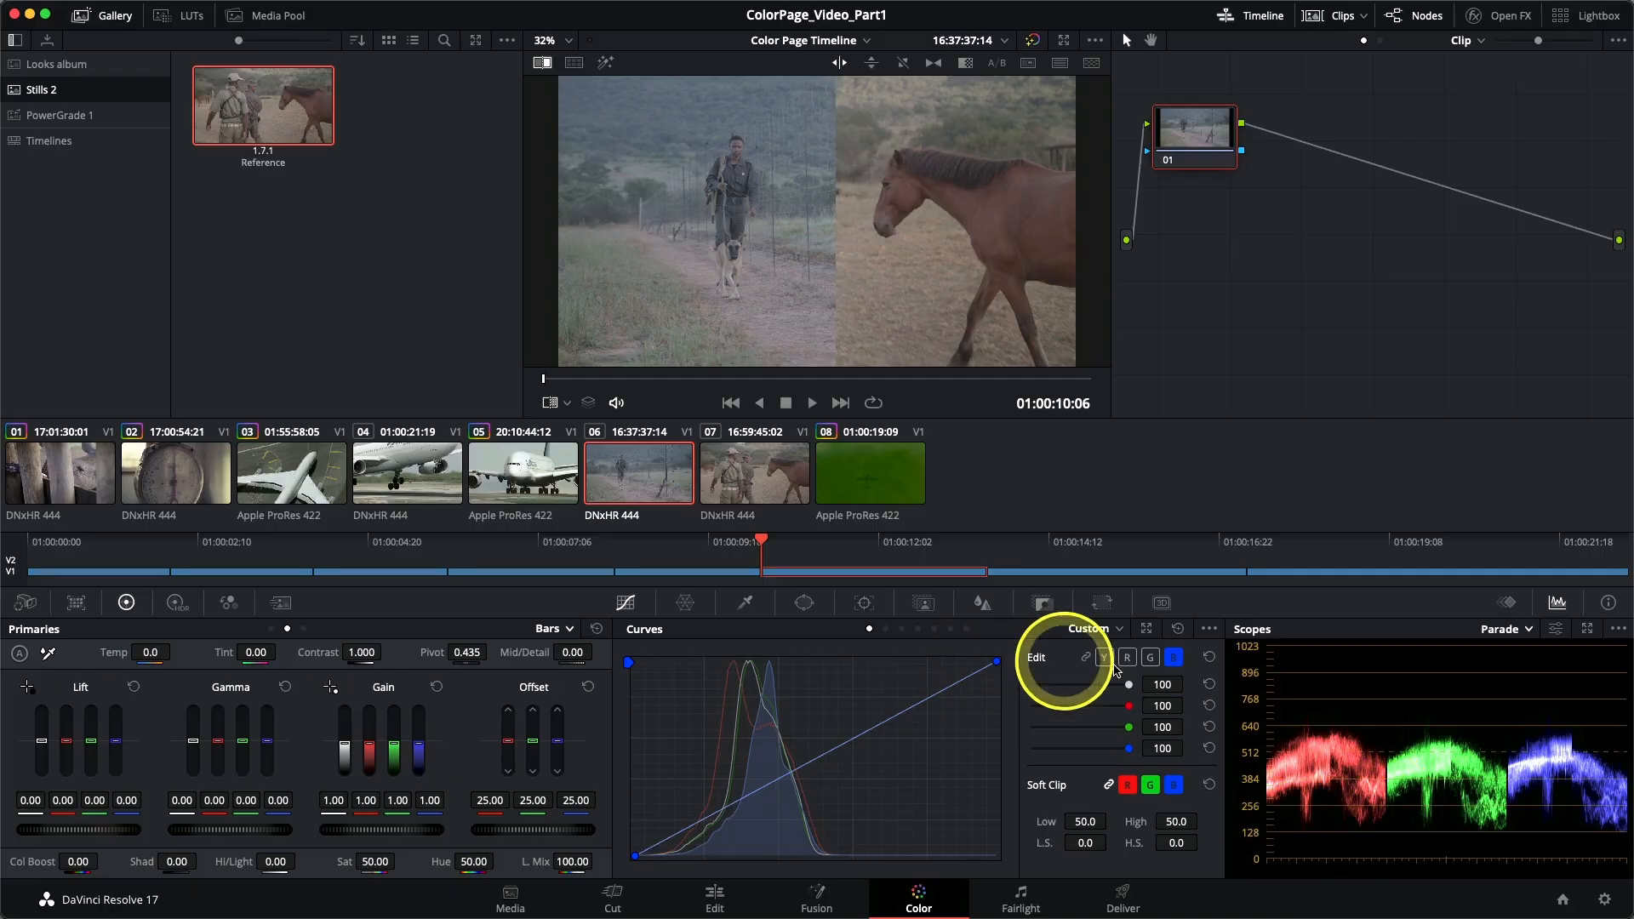
{"action": "left_click", "coordinate": [180, 474]}
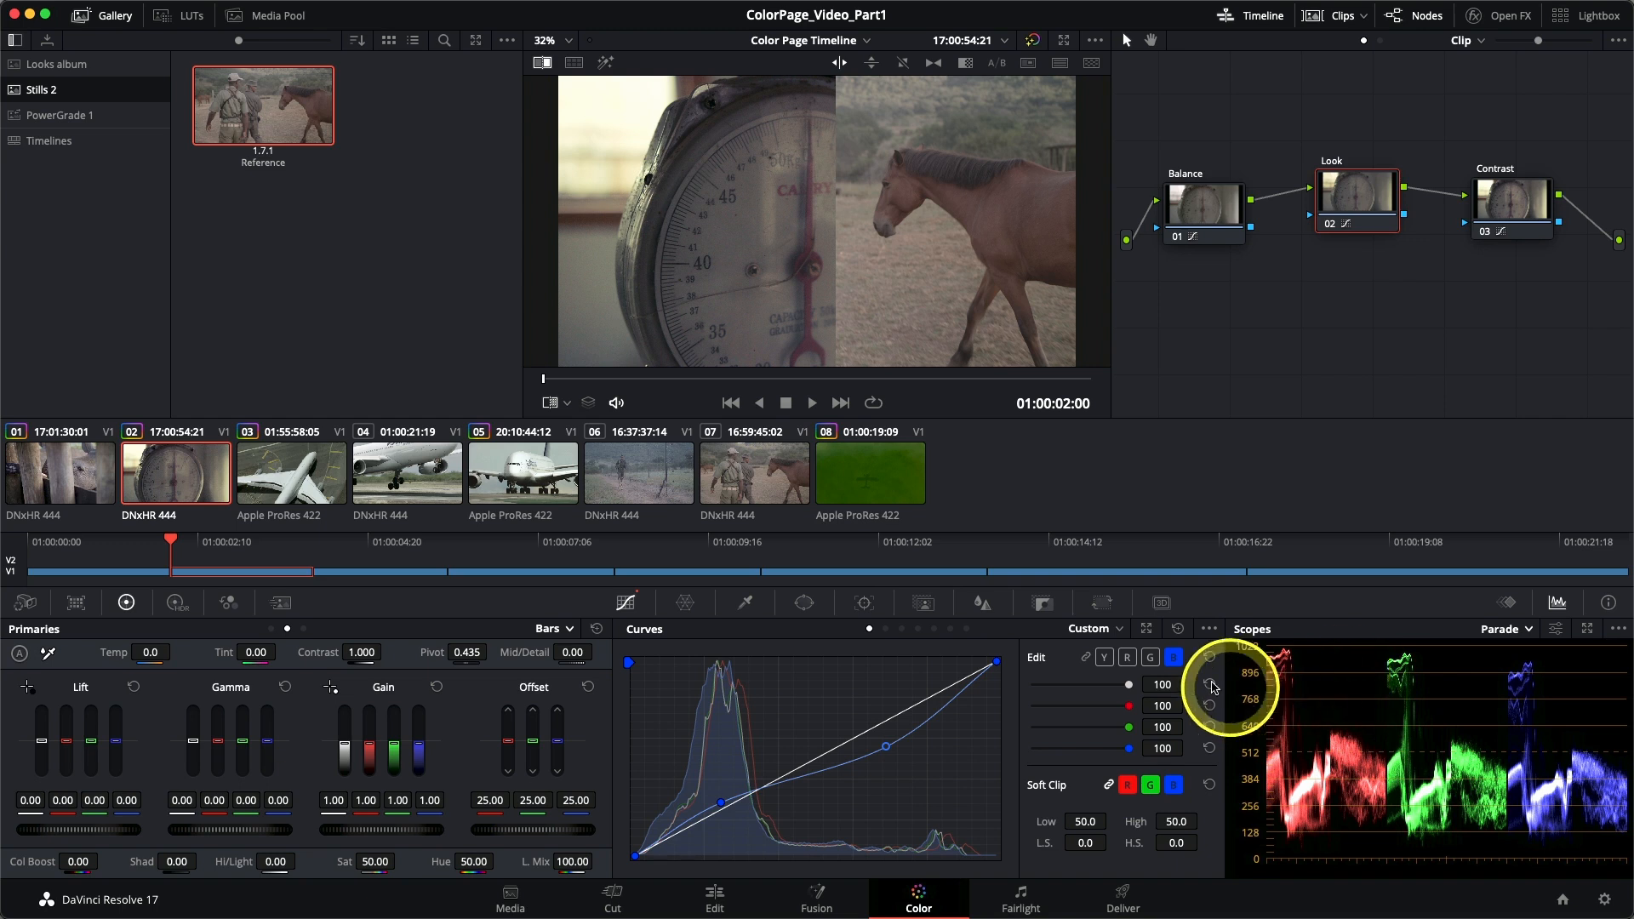
{"action": "left_click", "coordinate": [647, 467]}
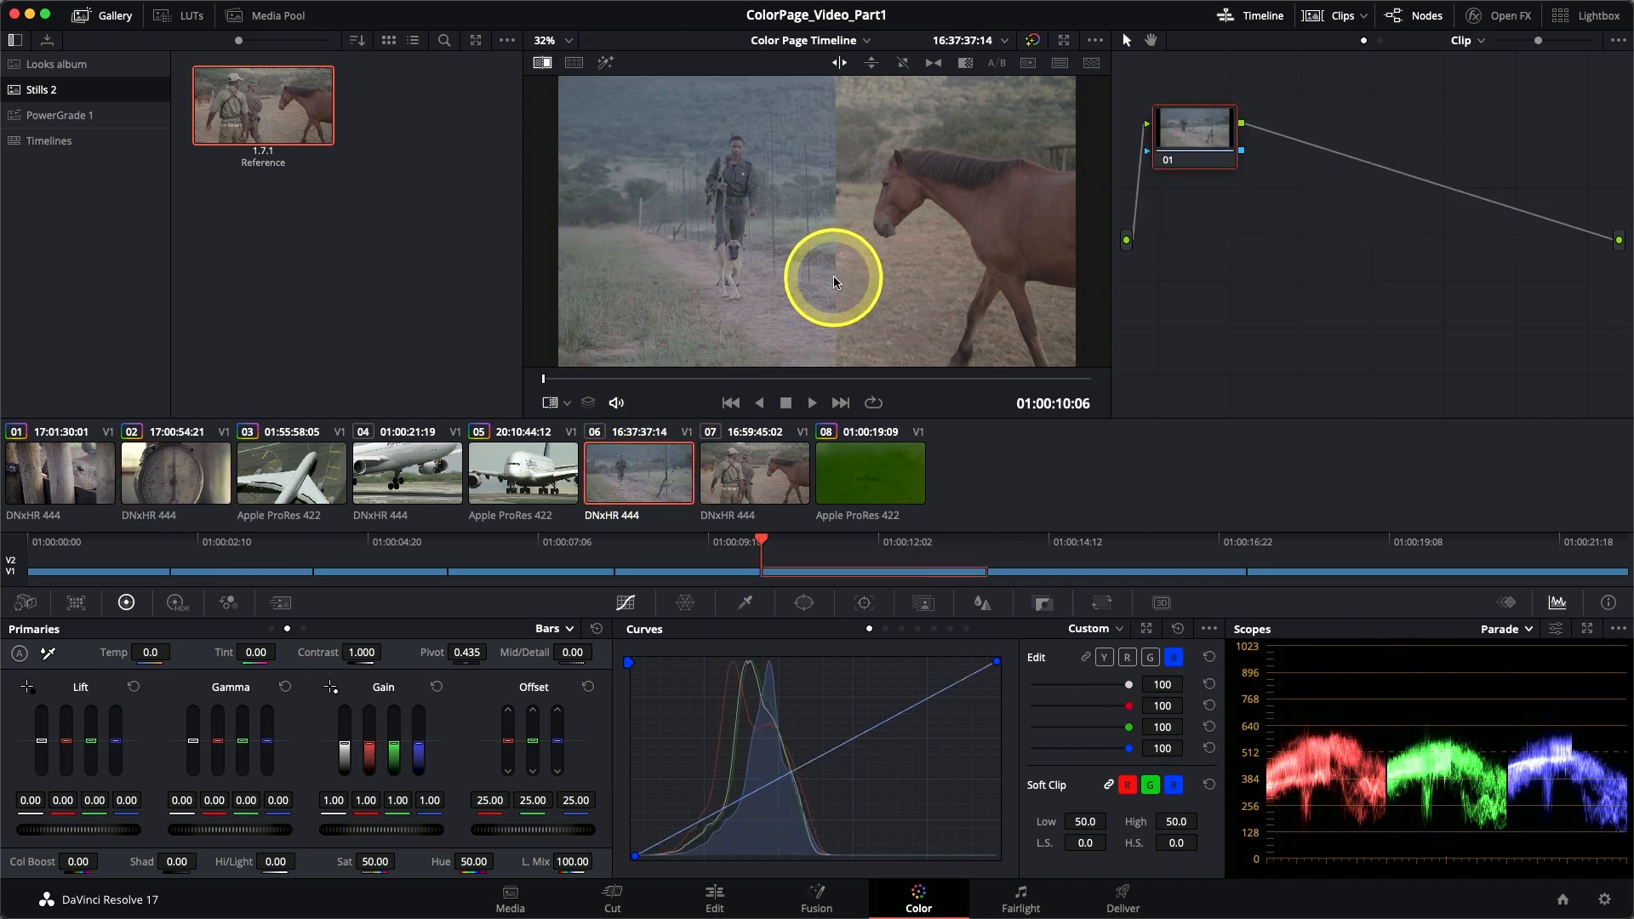
{"action": "mouse_move", "coordinate": [834, 276]}
{"action": "left_mouse_down"}
{"action": "mouse_move", "coordinate": [752, 277]}
{"action": "mouse_move", "coordinate": [884, 285]}
{"action": "mouse_move", "coordinate": [755, 267]}
{"action": "mouse_move", "coordinate": [914, 263]}
{"action": "mouse_move", "coordinate": [766, 259]}
{"action": "mouse_move", "coordinate": [819, 261]}
{"action": "left_mouse_up"}
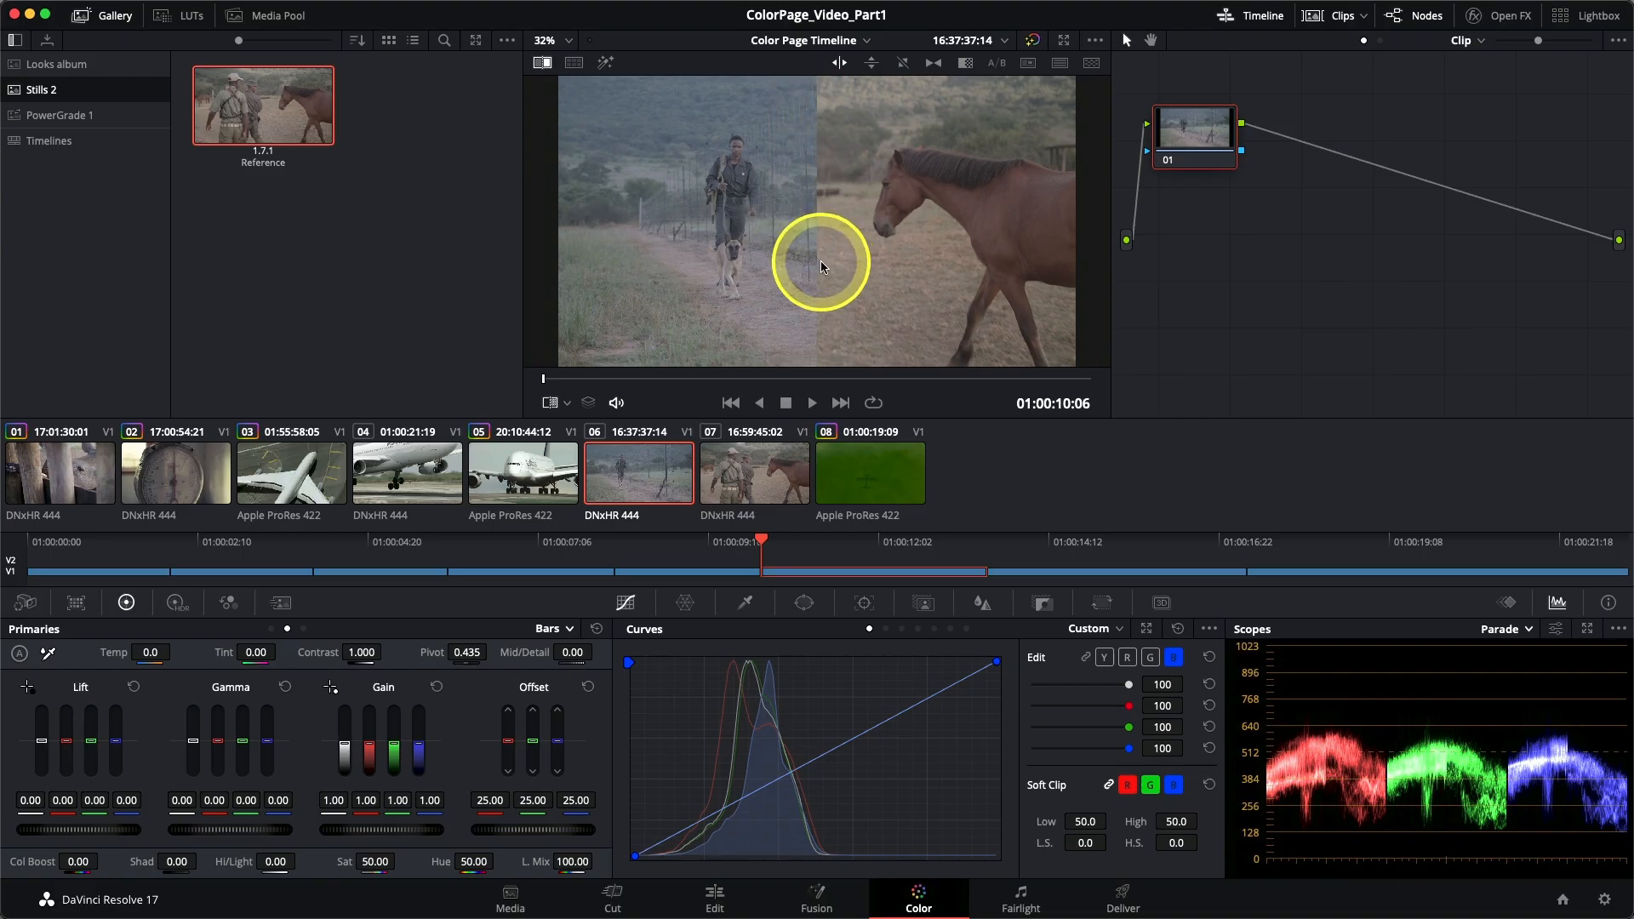
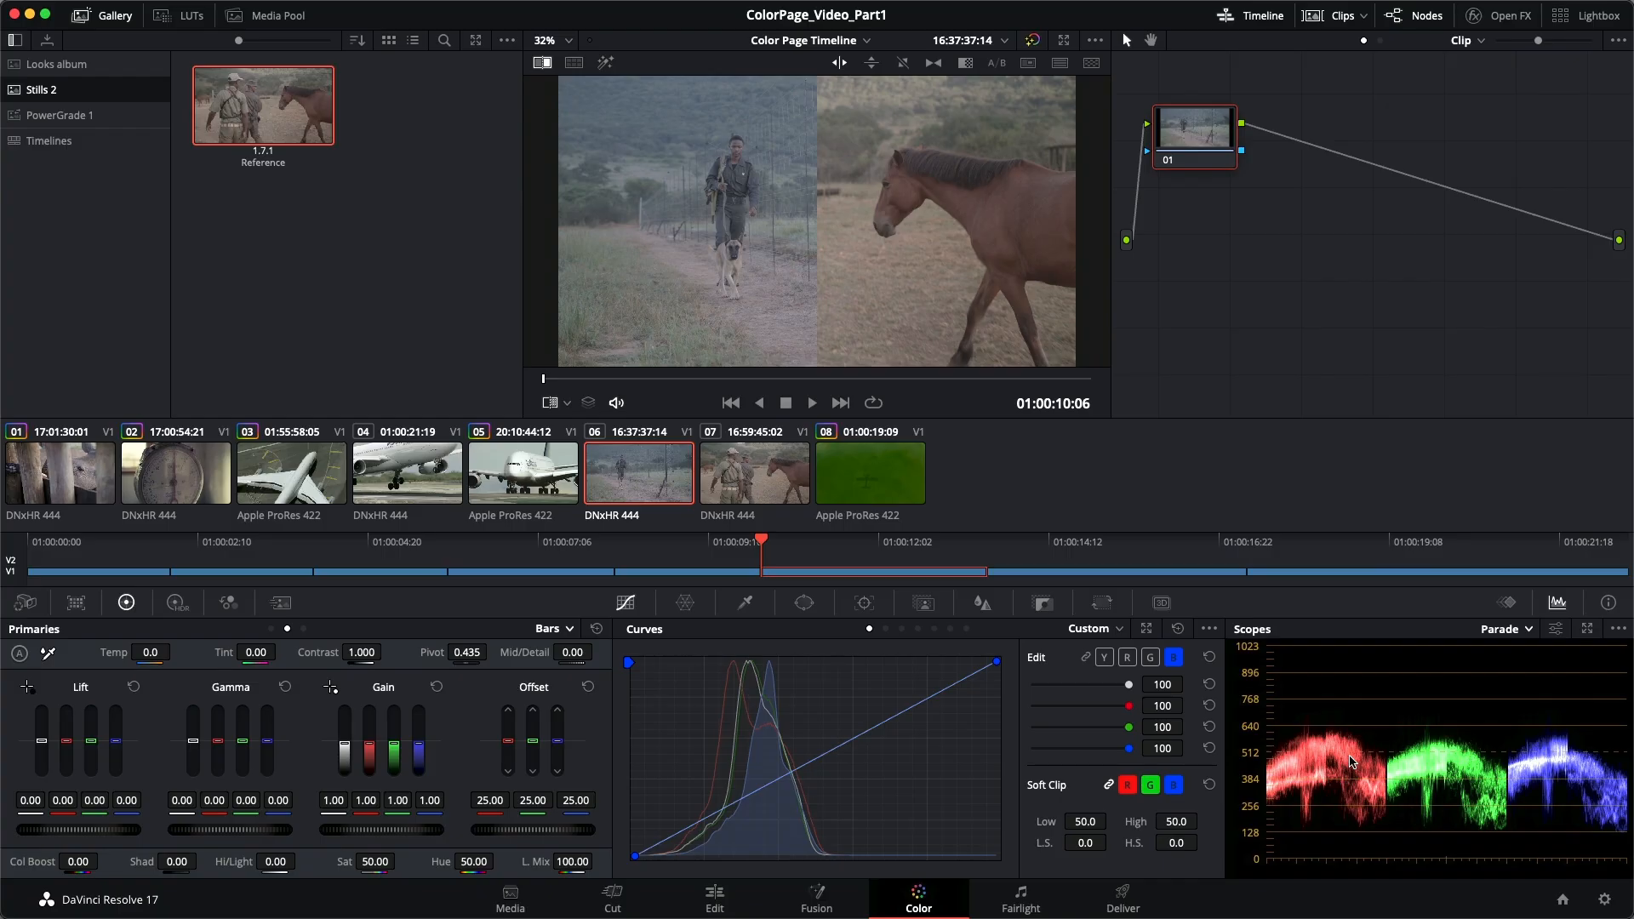
Move clip 06's node 01 lower in the node graph and label it "Match".
{"action": "left_click_drag", "start_coordinate": [1189, 125], "coordinate": [1203, 208]}
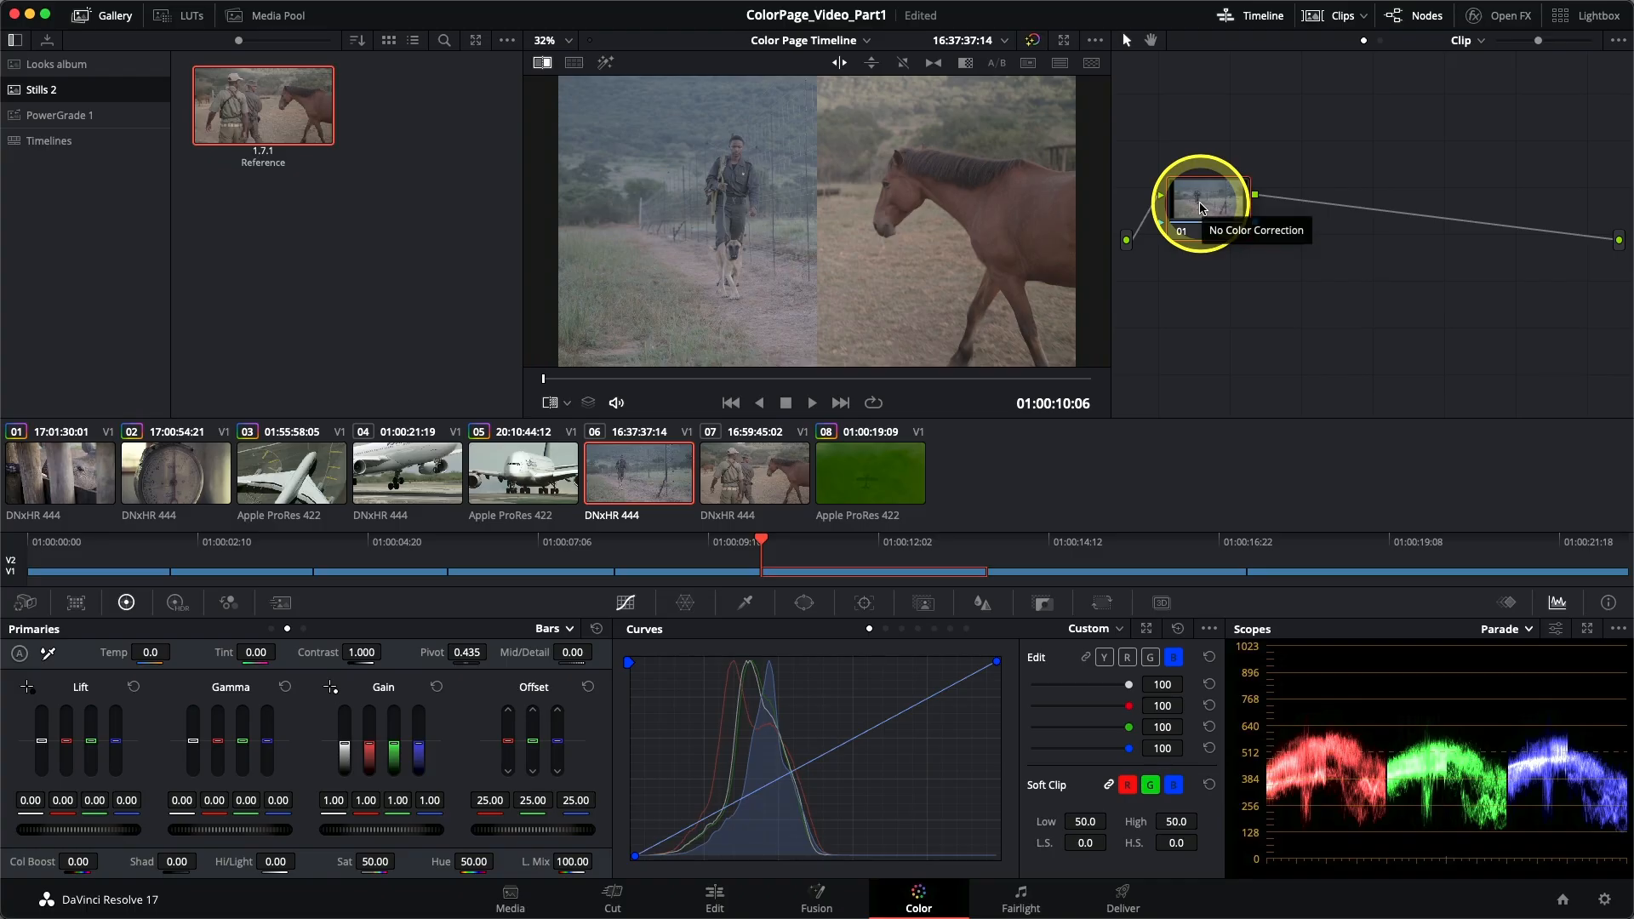
{"action": "right_click", "coordinate": [1215, 220]}
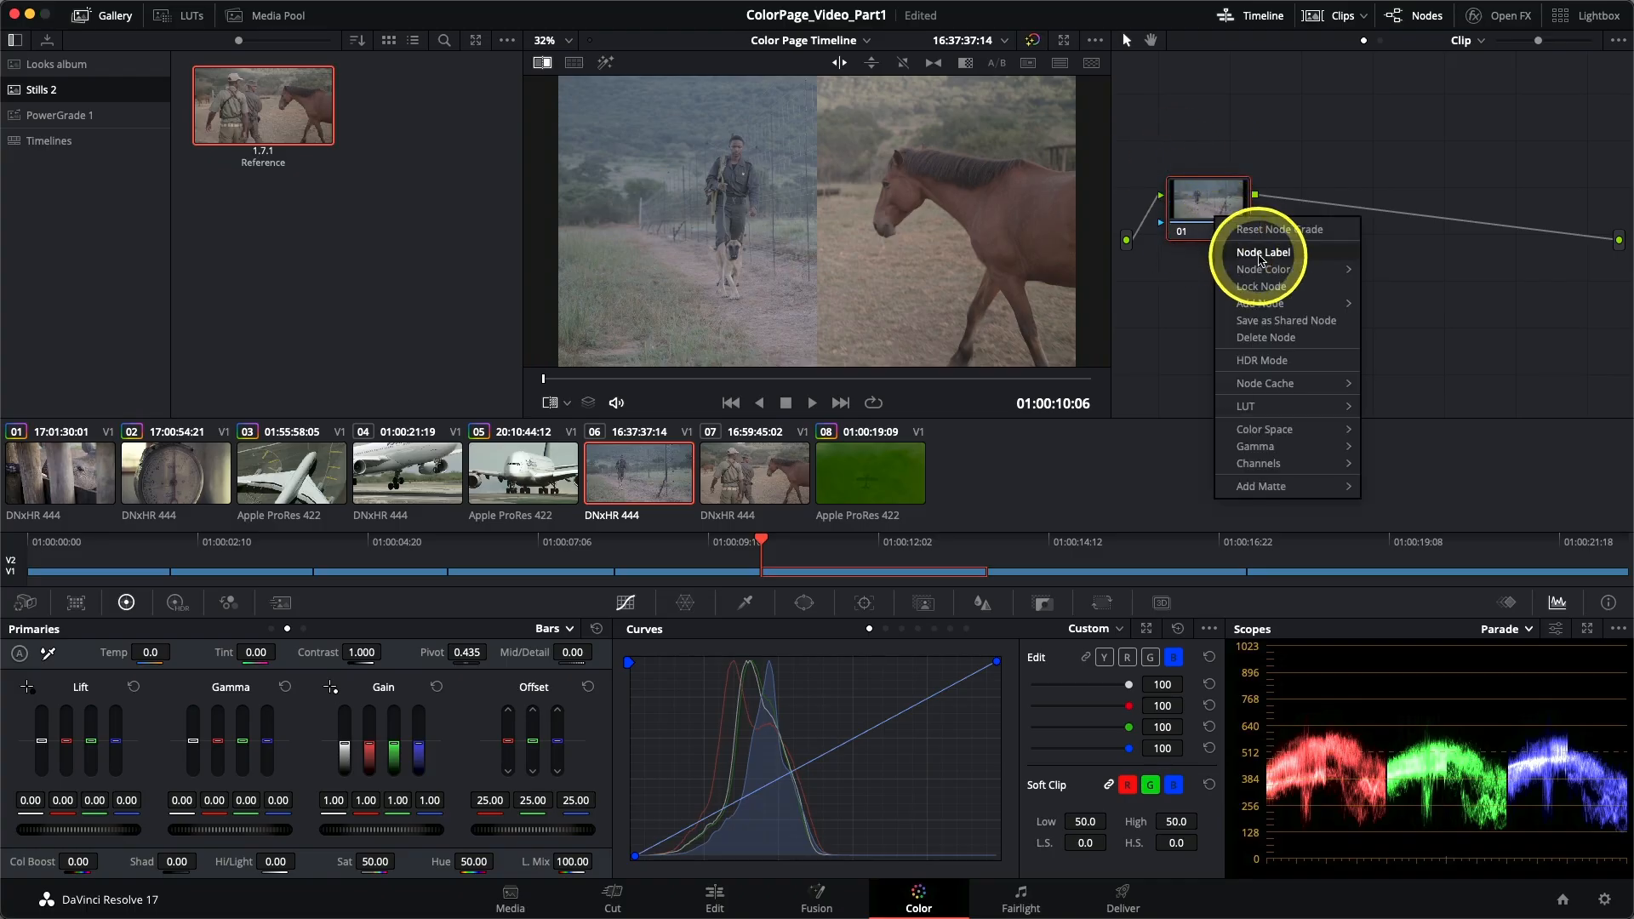
{"action": "left_click", "coordinate": [1263, 255]}
{"action": "type", "text": "Matach"}
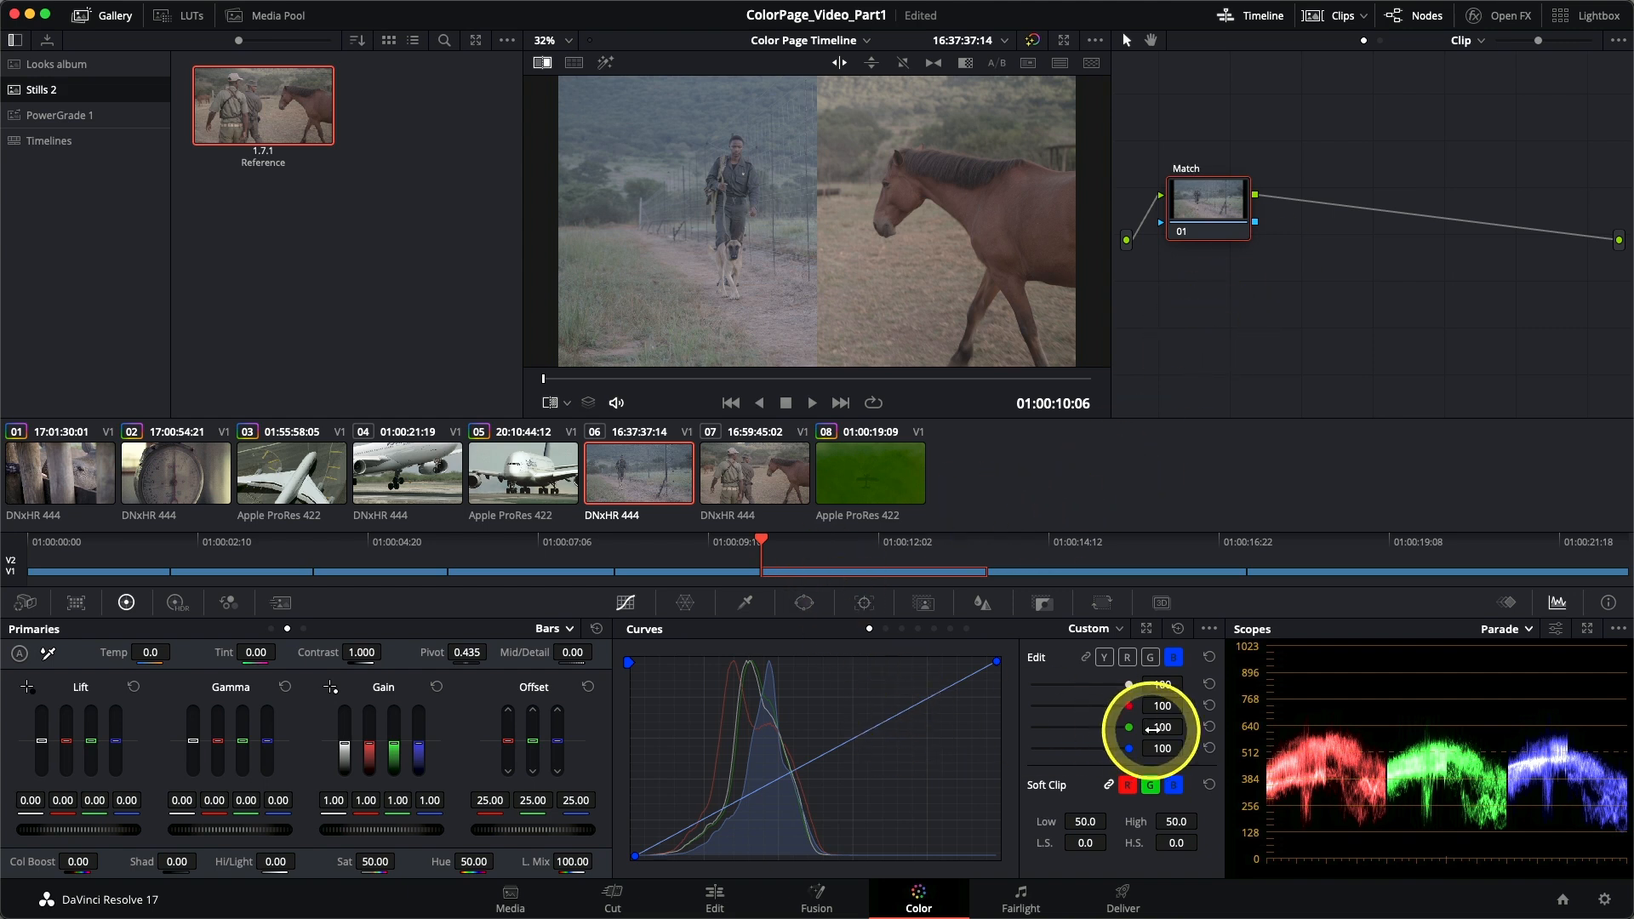
Boost the red highlights by moving the red curve's white point slightly inward along the upper edge.
{"action": "left_click", "coordinate": [1127, 661]}
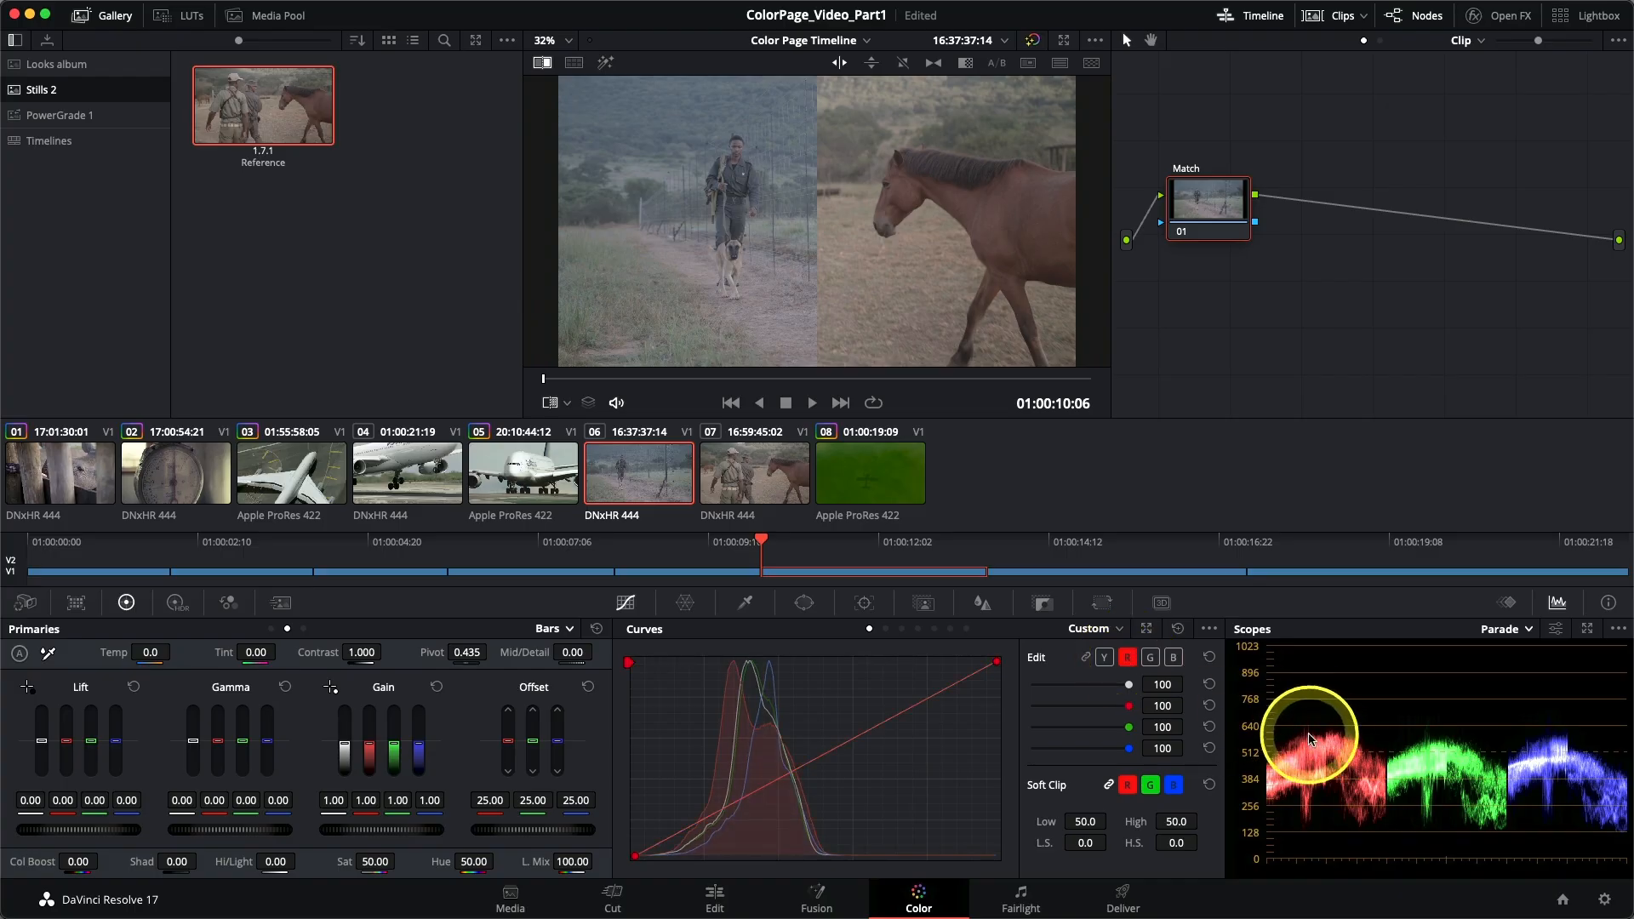
{"action": "left_click_drag", "start_coordinate": [996, 661], "coordinate": [988, 667]}
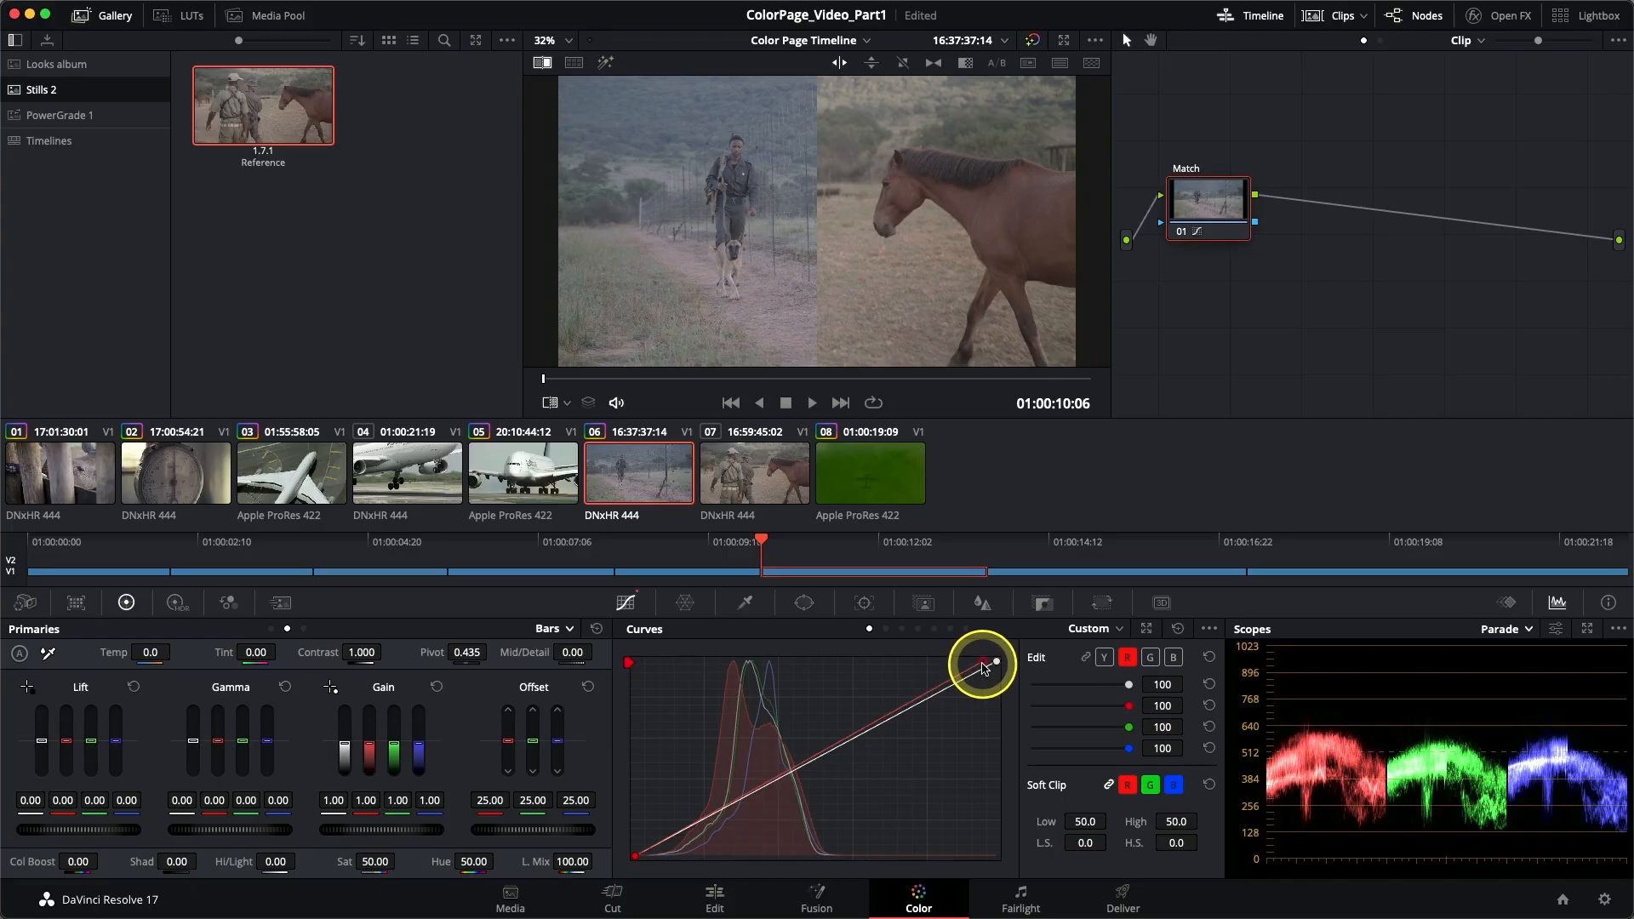
{"action": "left_click_drag", "start_coordinate": [976, 666], "coordinate": [972, 664]}
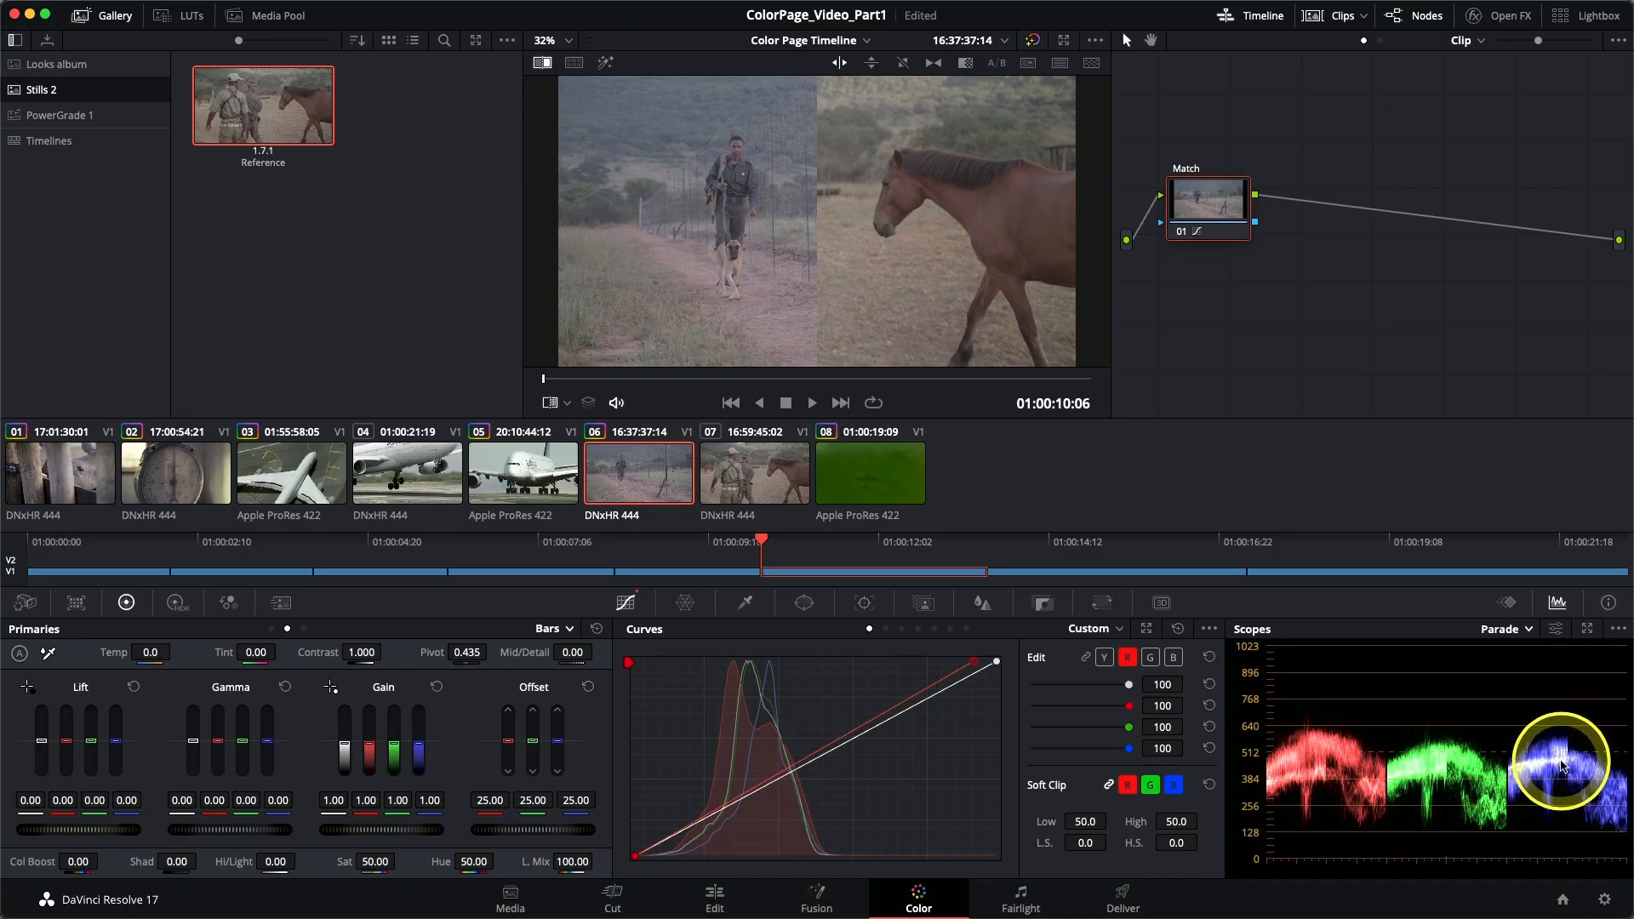
Lower the blue curve's white point to reduce blue in the highlights, and check the match by shifting the wipe toward the horse.
{"action": "left_click", "coordinate": [1175, 657]}
{"action": "left_click", "coordinate": [1175, 658]}
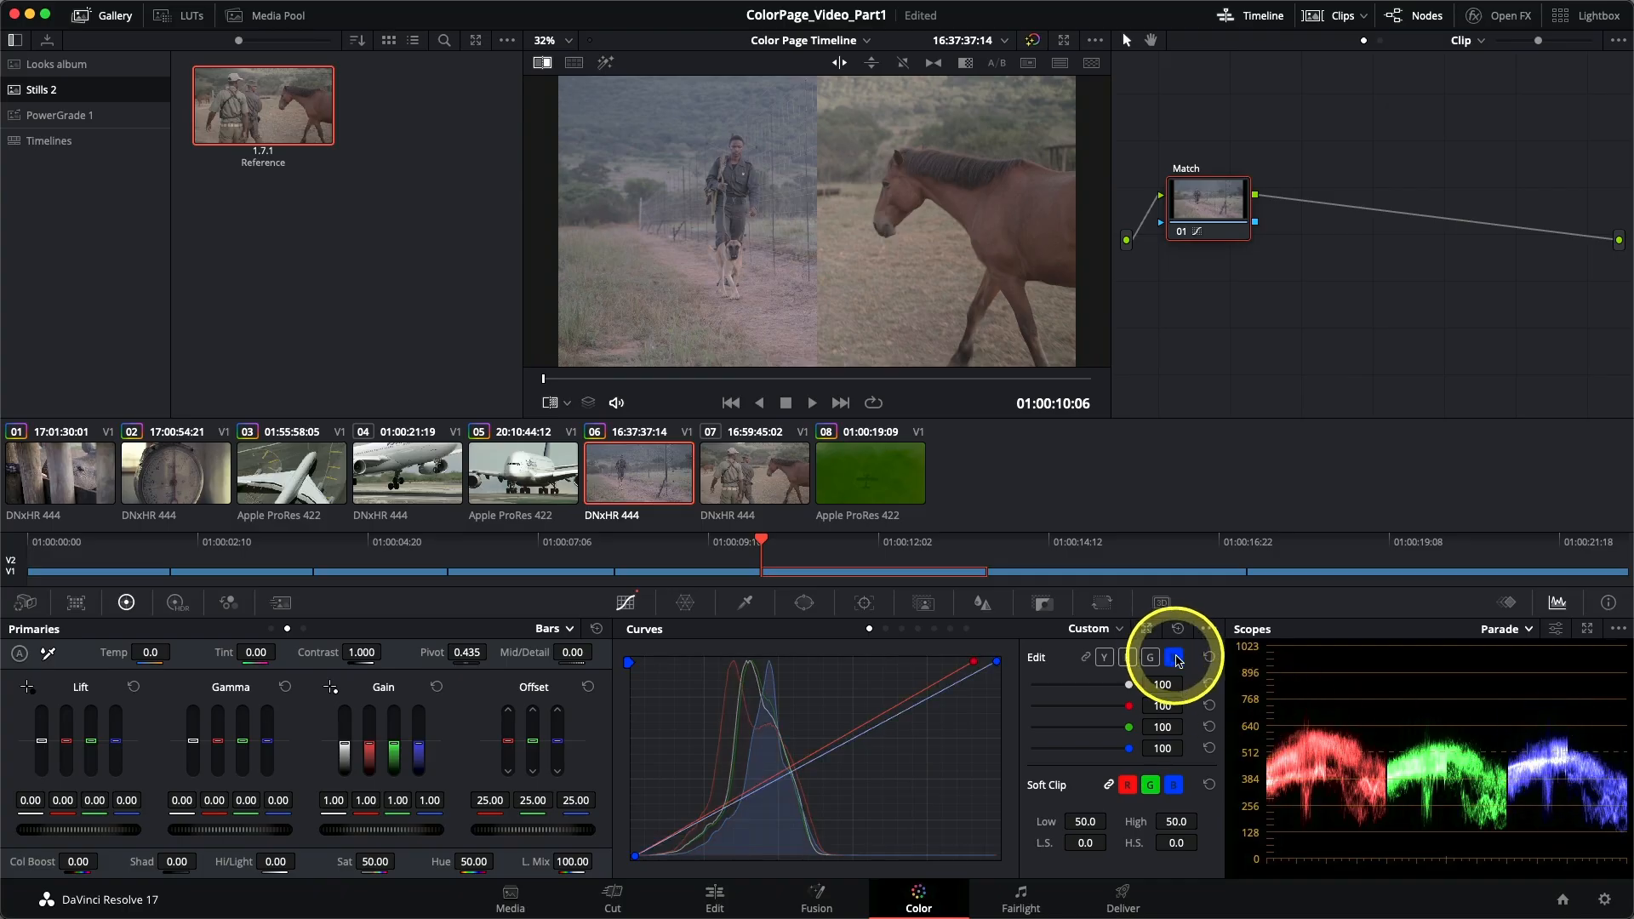
{"action": "left_click", "coordinate": [999, 666]}
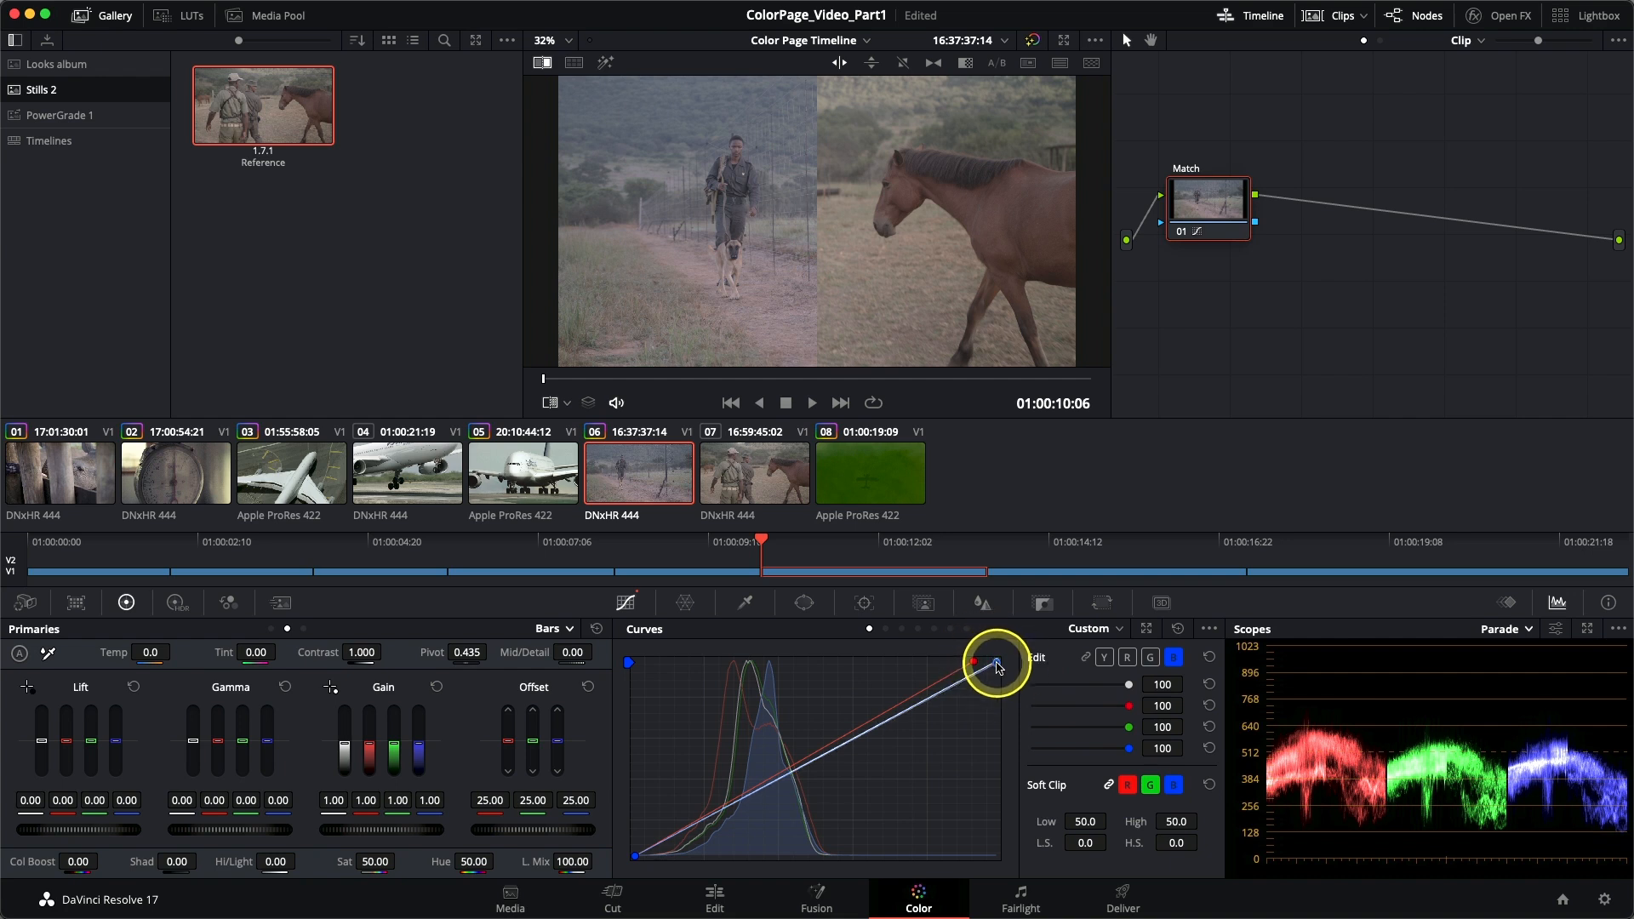
{"action": "left_click_drag", "start_coordinate": [999, 667], "coordinate": [1002, 684]}
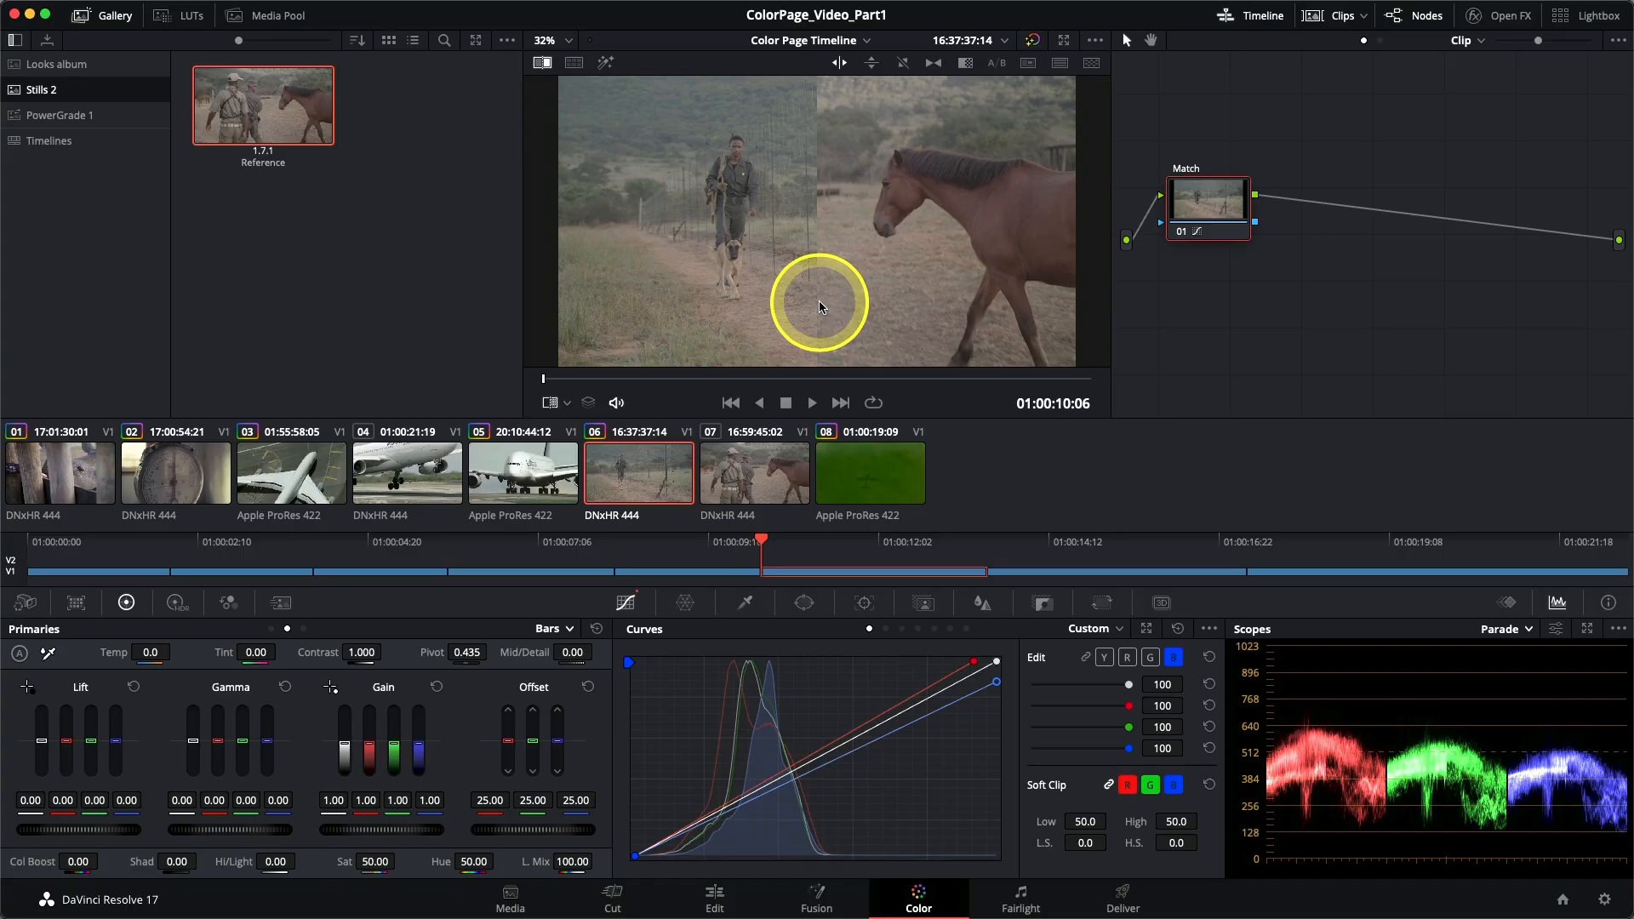
{"action": "mouse_move", "coordinate": [822, 304]}
{"action": "left_mouse_down"}
{"action": "mouse_move", "coordinate": [811, 284]}
{"action": "mouse_move", "coordinate": [567, 258]}
{"action": "mouse_move", "coordinate": [908, 285]}
{"action": "mouse_move", "coordinate": [719, 274]}
{"action": "mouse_move", "coordinate": [828, 284]}
{"action": "left_mouse_up"}
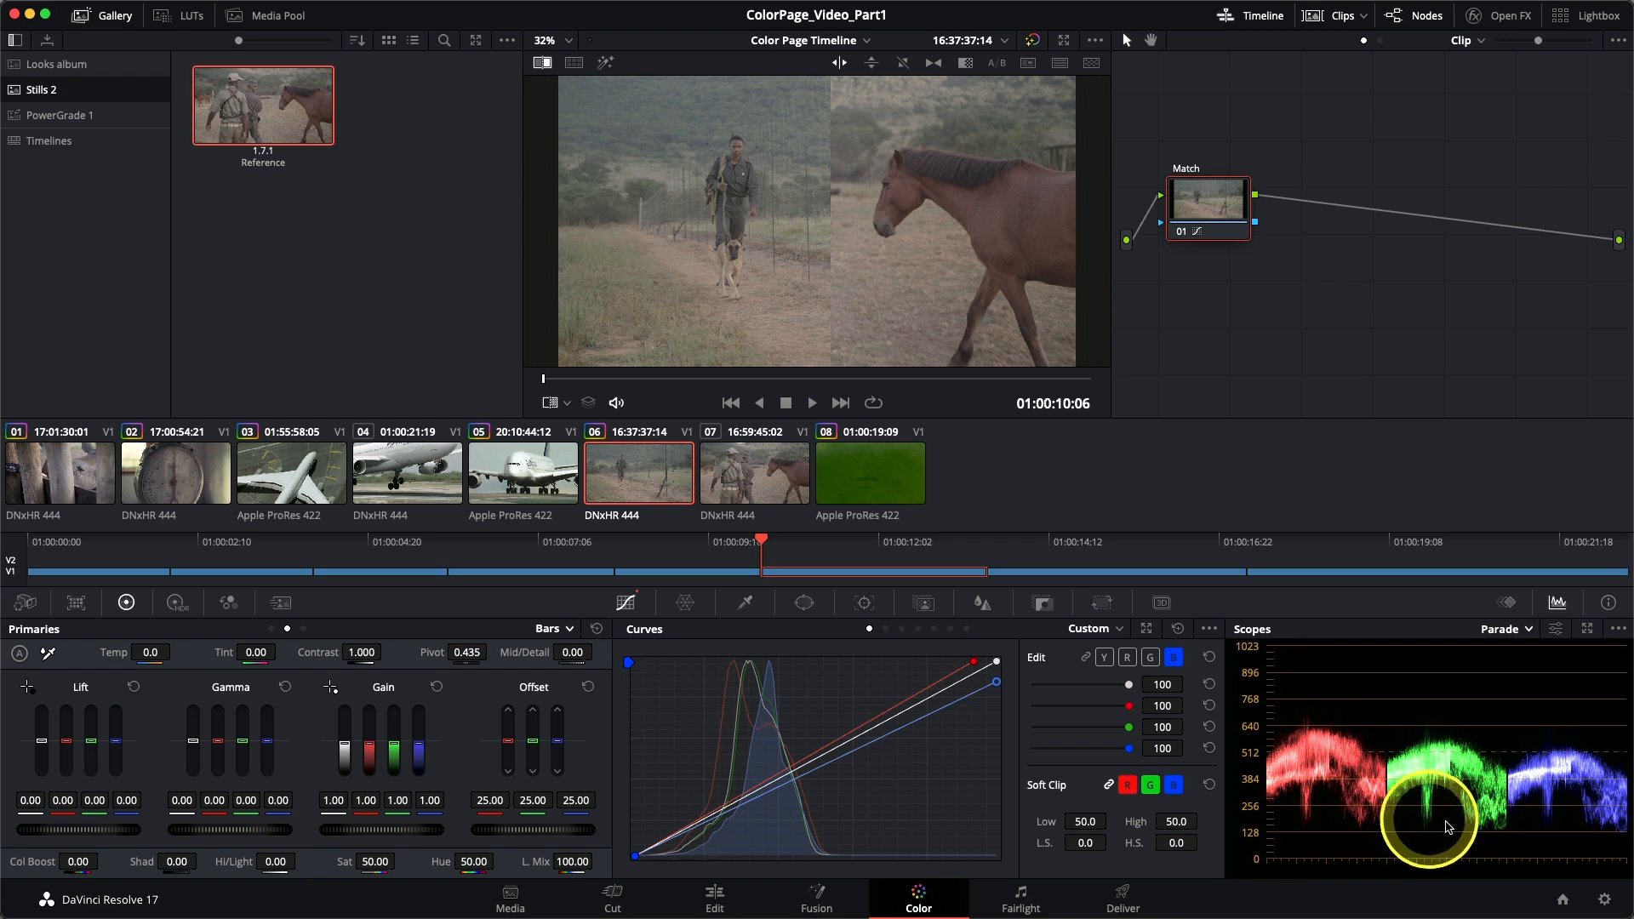
Move the green curve's black point slightly inward to lower the green shadows, and check the match by shifting the wipe toward the man.
{"action": "left_click", "coordinate": [1151, 661]}
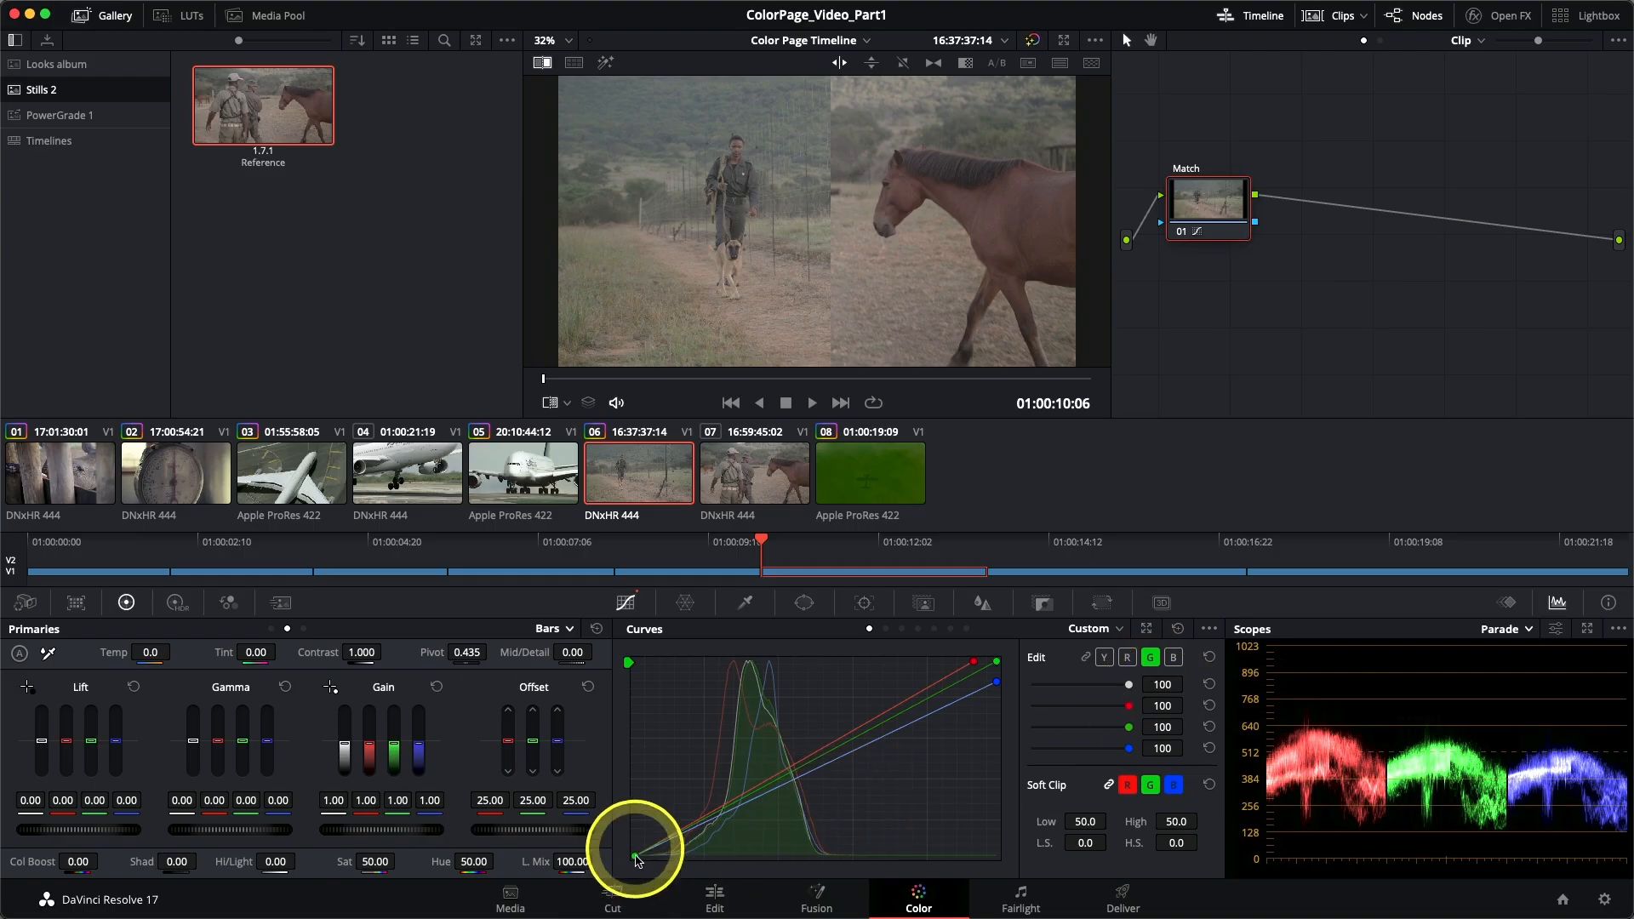
{"action": "left_click", "coordinate": [637, 858]}
{"action": "left_click_drag", "start_coordinate": [637, 858], "coordinate": [644, 855]}
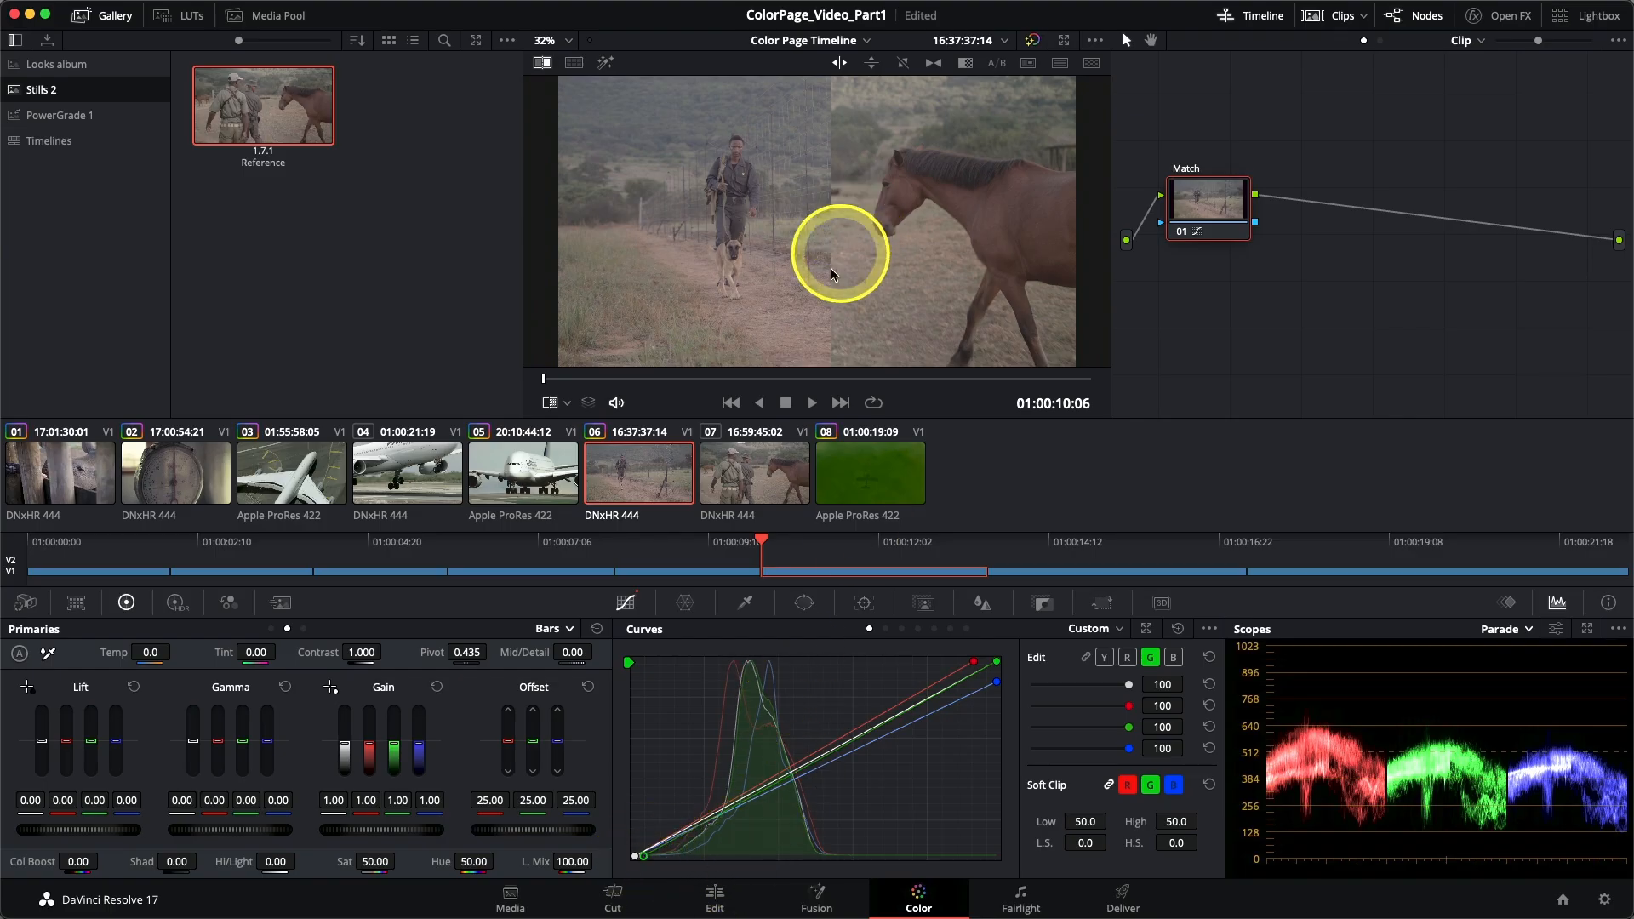
{"action": "mouse_move", "coordinate": [830, 255]}
{"action": "left_mouse_down"}
{"action": "mouse_move", "coordinate": [621, 248]}
{"action": "mouse_move", "coordinate": [1039, 245]}
{"action": "mouse_move", "coordinate": [817, 232]}
{"action": "left_mouse_up"}
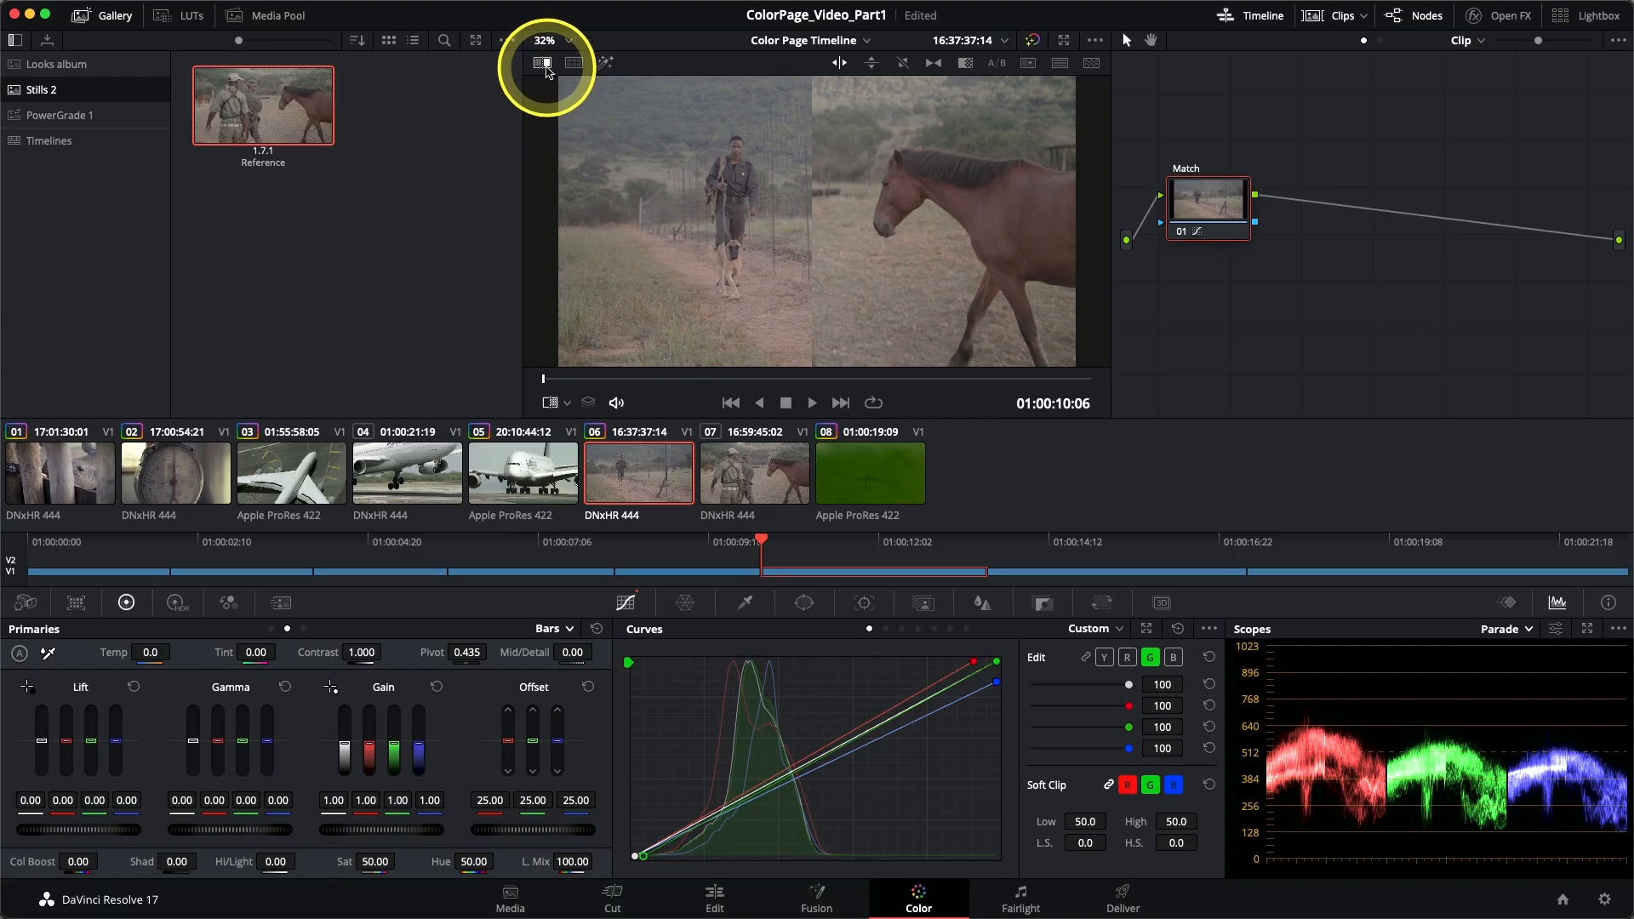
Toggle the reference wipe on and off, leave it off, and play clips 06 and 07 to check the match.
{"action": "left_click", "coordinate": [545, 65]}
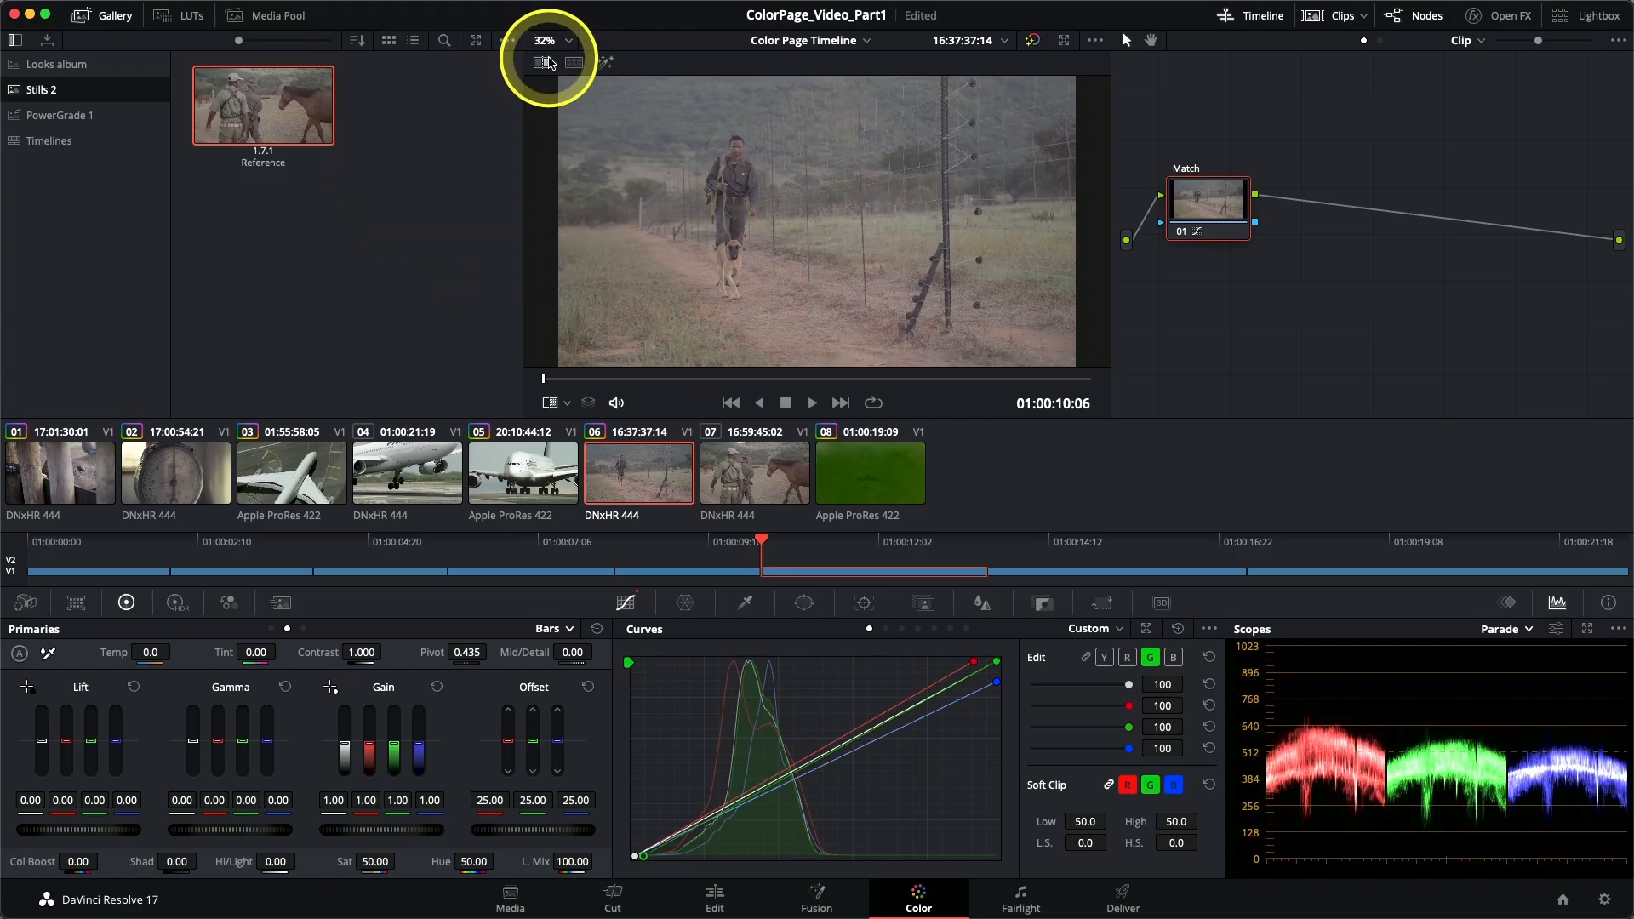
{"action": "left_click", "coordinate": [545, 63]}
{"action": "left_click", "coordinate": [544, 63]}
{"action": "left_click", "coordinate": [544, 63]}
{"action": "left_click", "coordinate": [543, 62]}
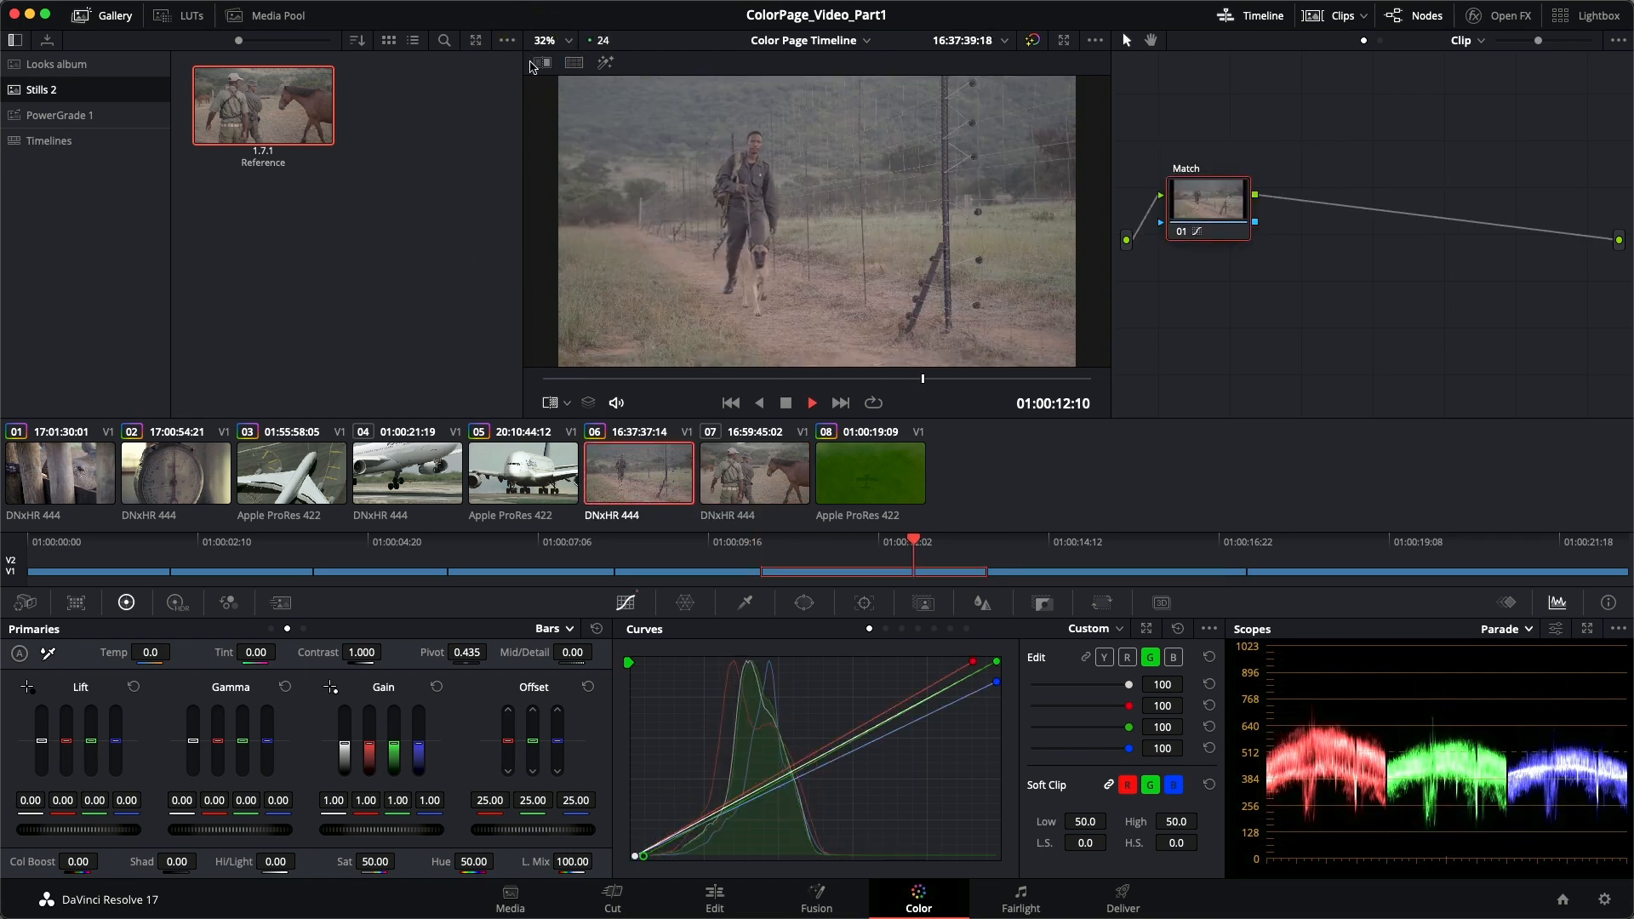
{"action": "key", "text": "space"}
{"action": "key", "text": "Up"}
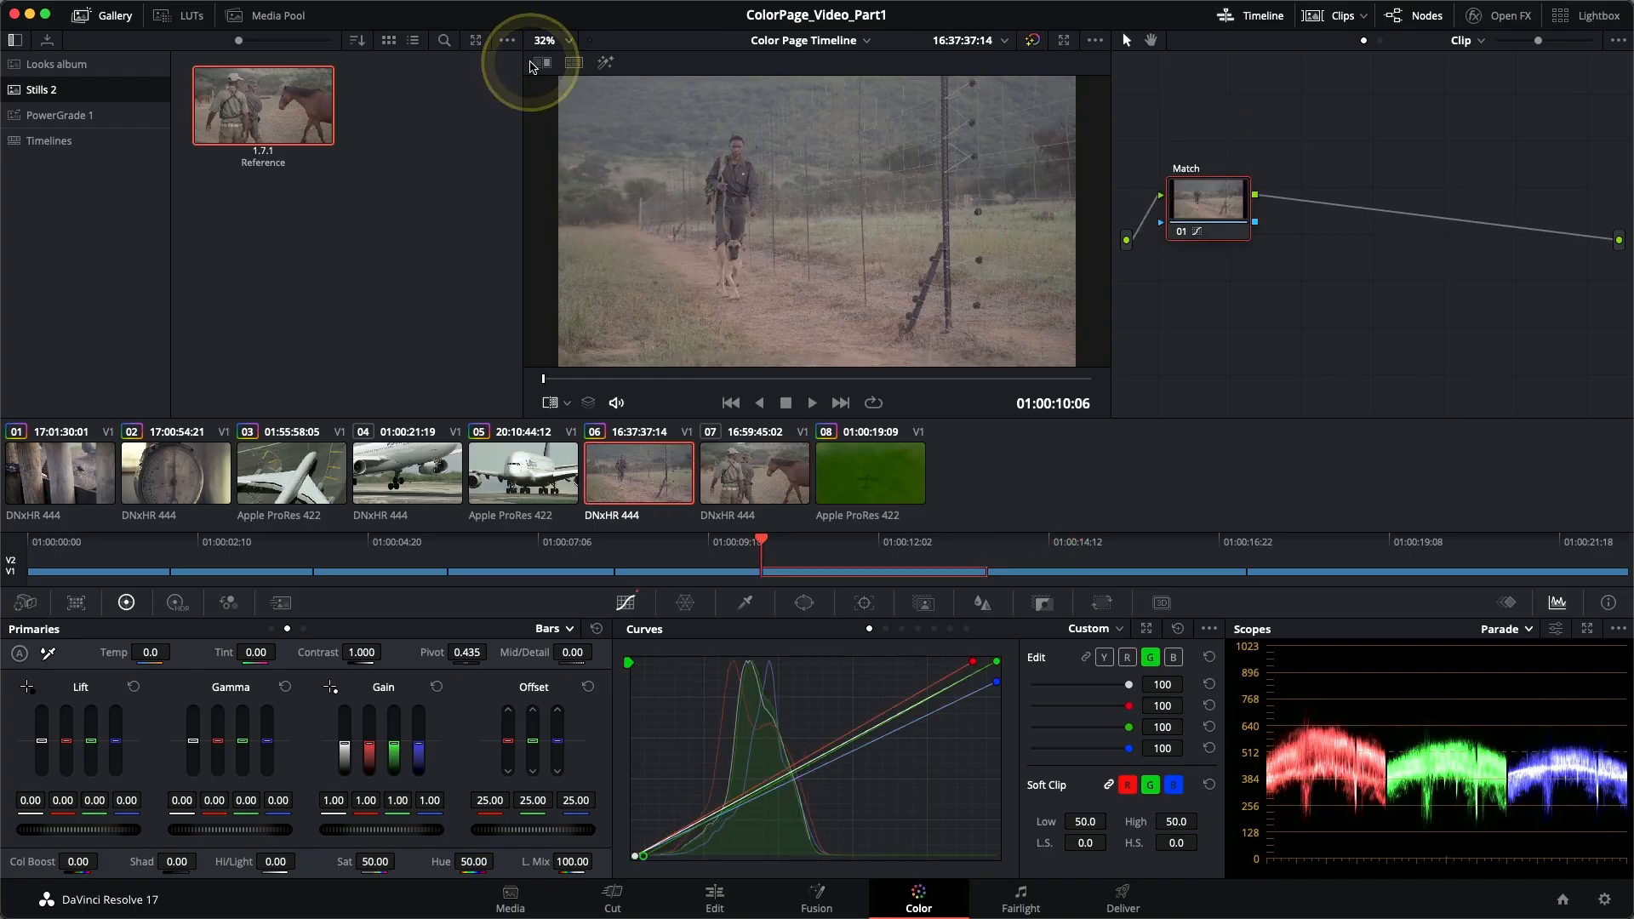
{"action": "left_click", "coordinate": [531, 67]}
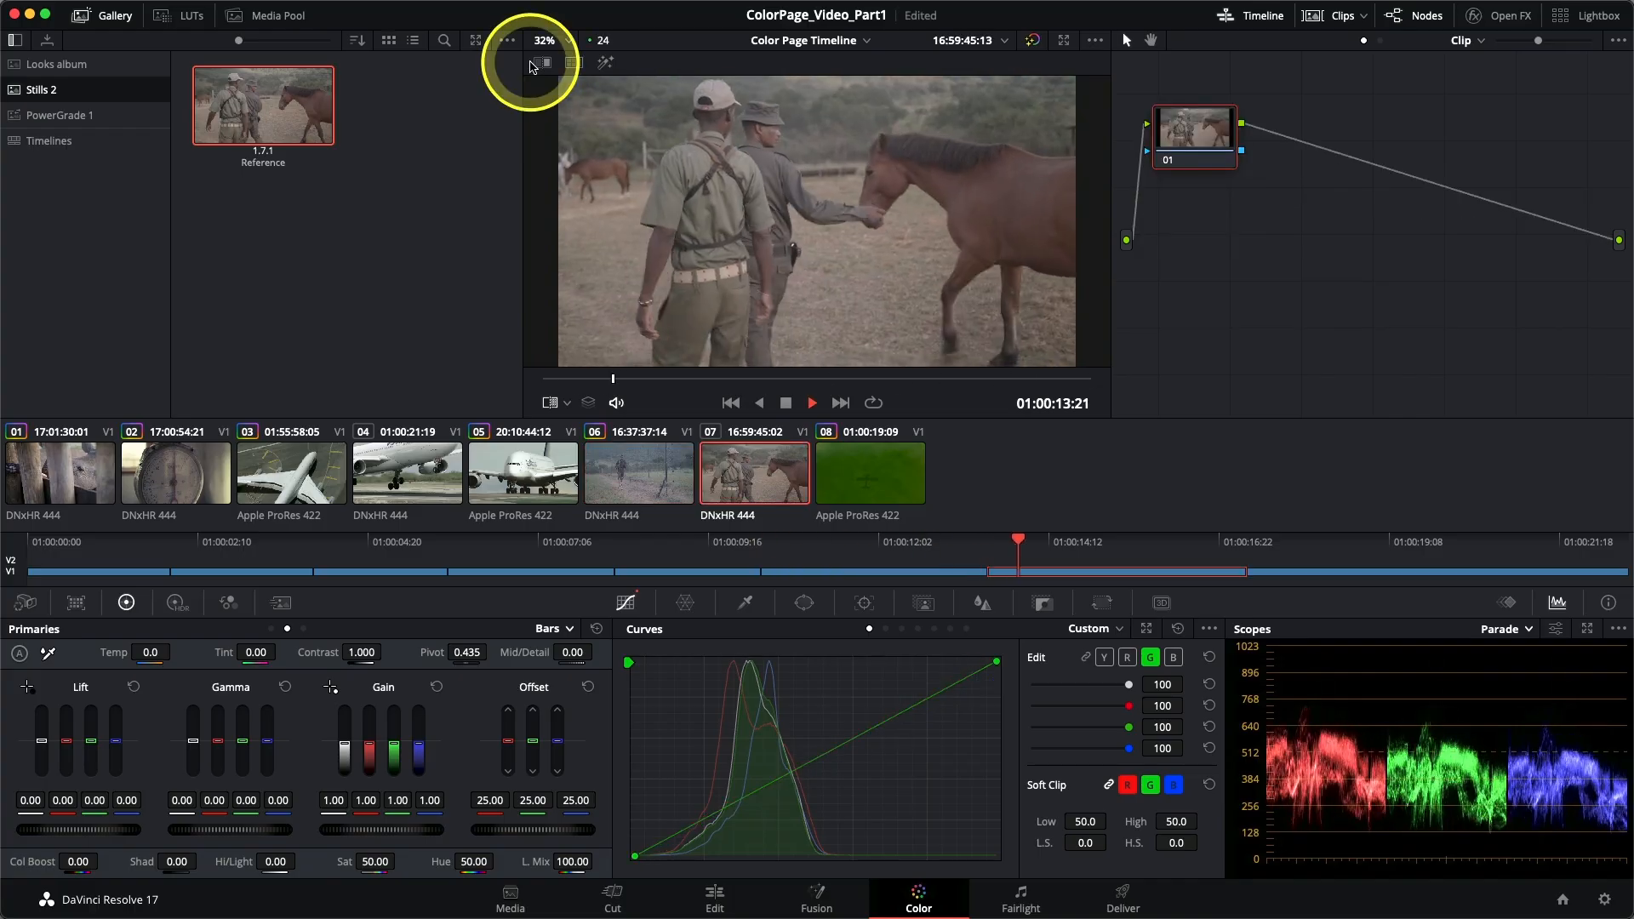
{"action": "key", "text": "space"}
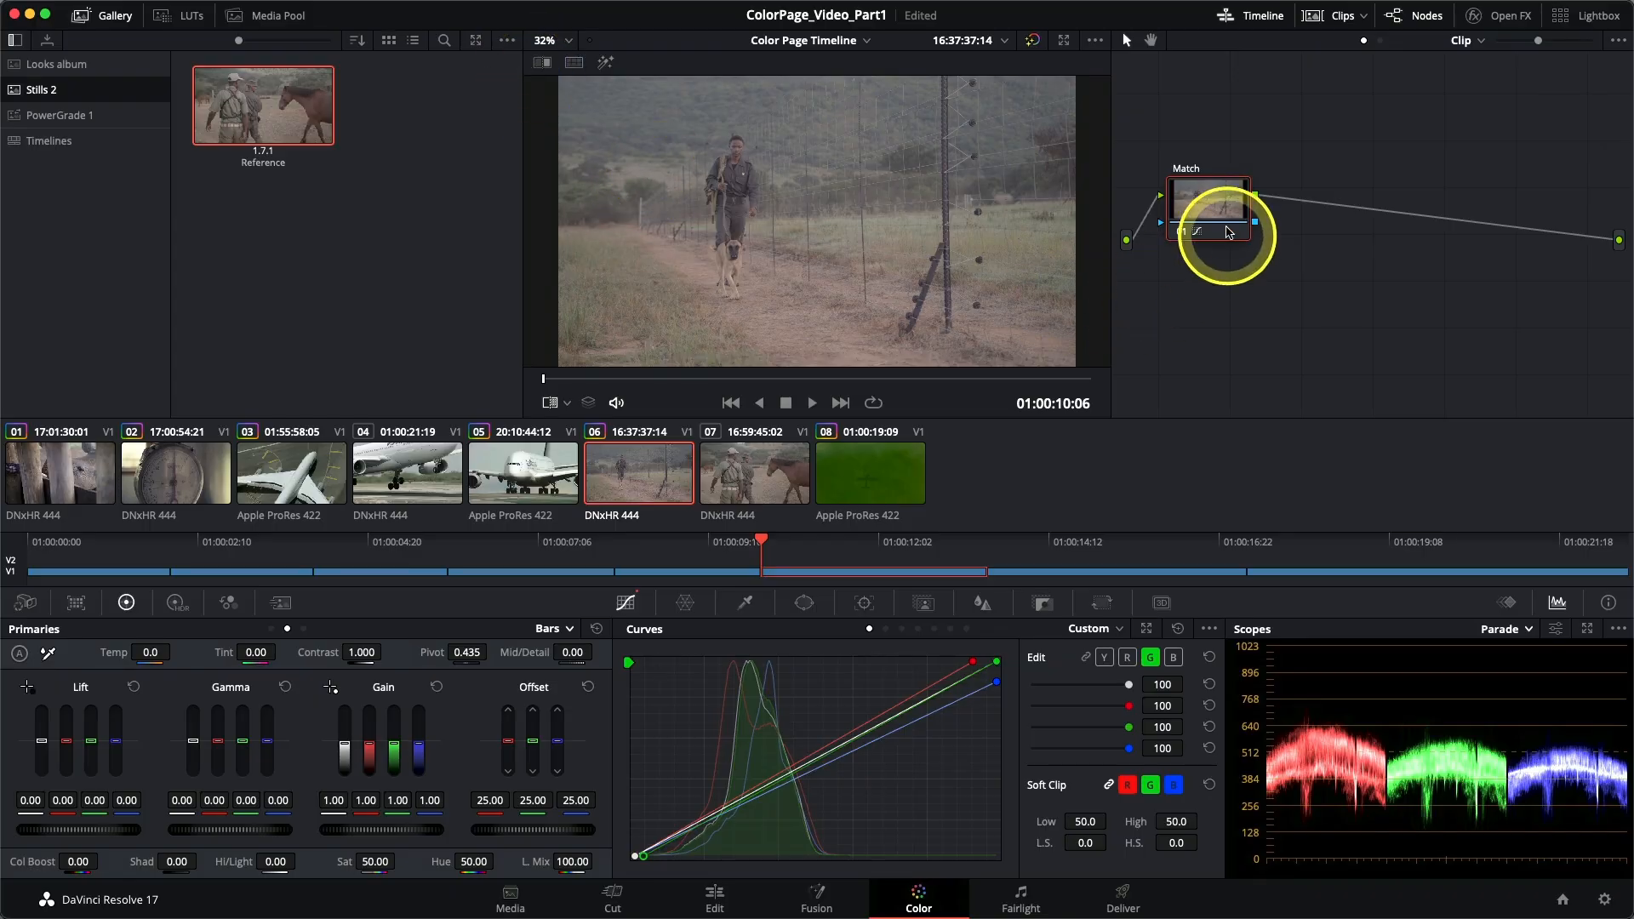
Add a serial node after the Match node on clip 06 and label it "Contrast".
{"action": "right_click", "coordinate": [1221, 208]}
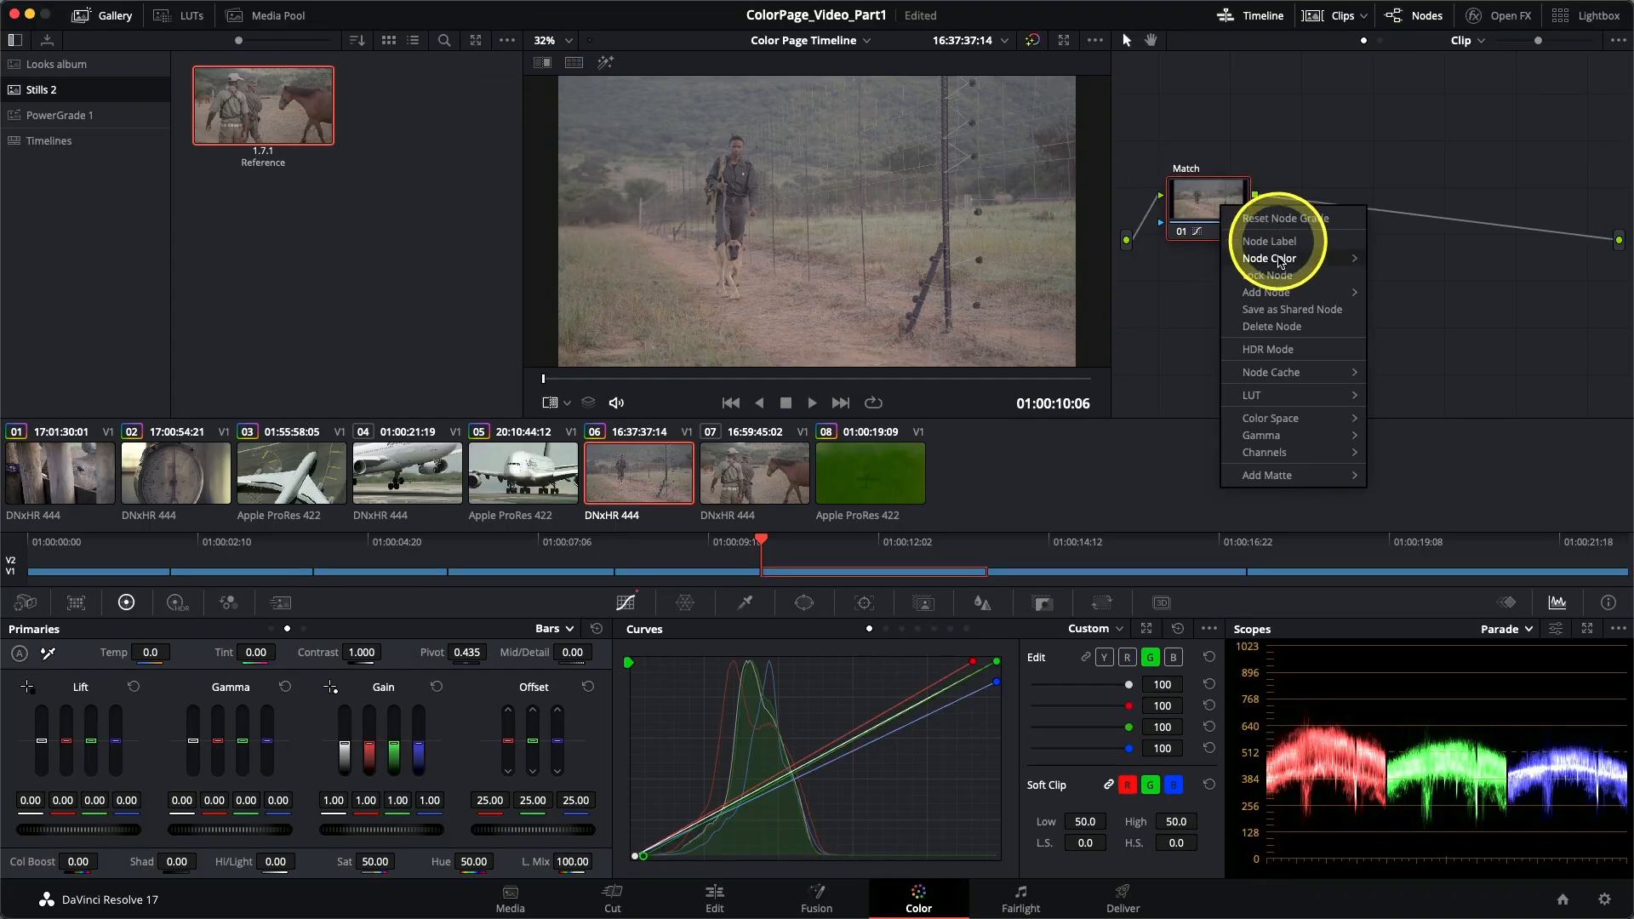
{"action": "mouse_move", "coordinate": [1311, 292]}
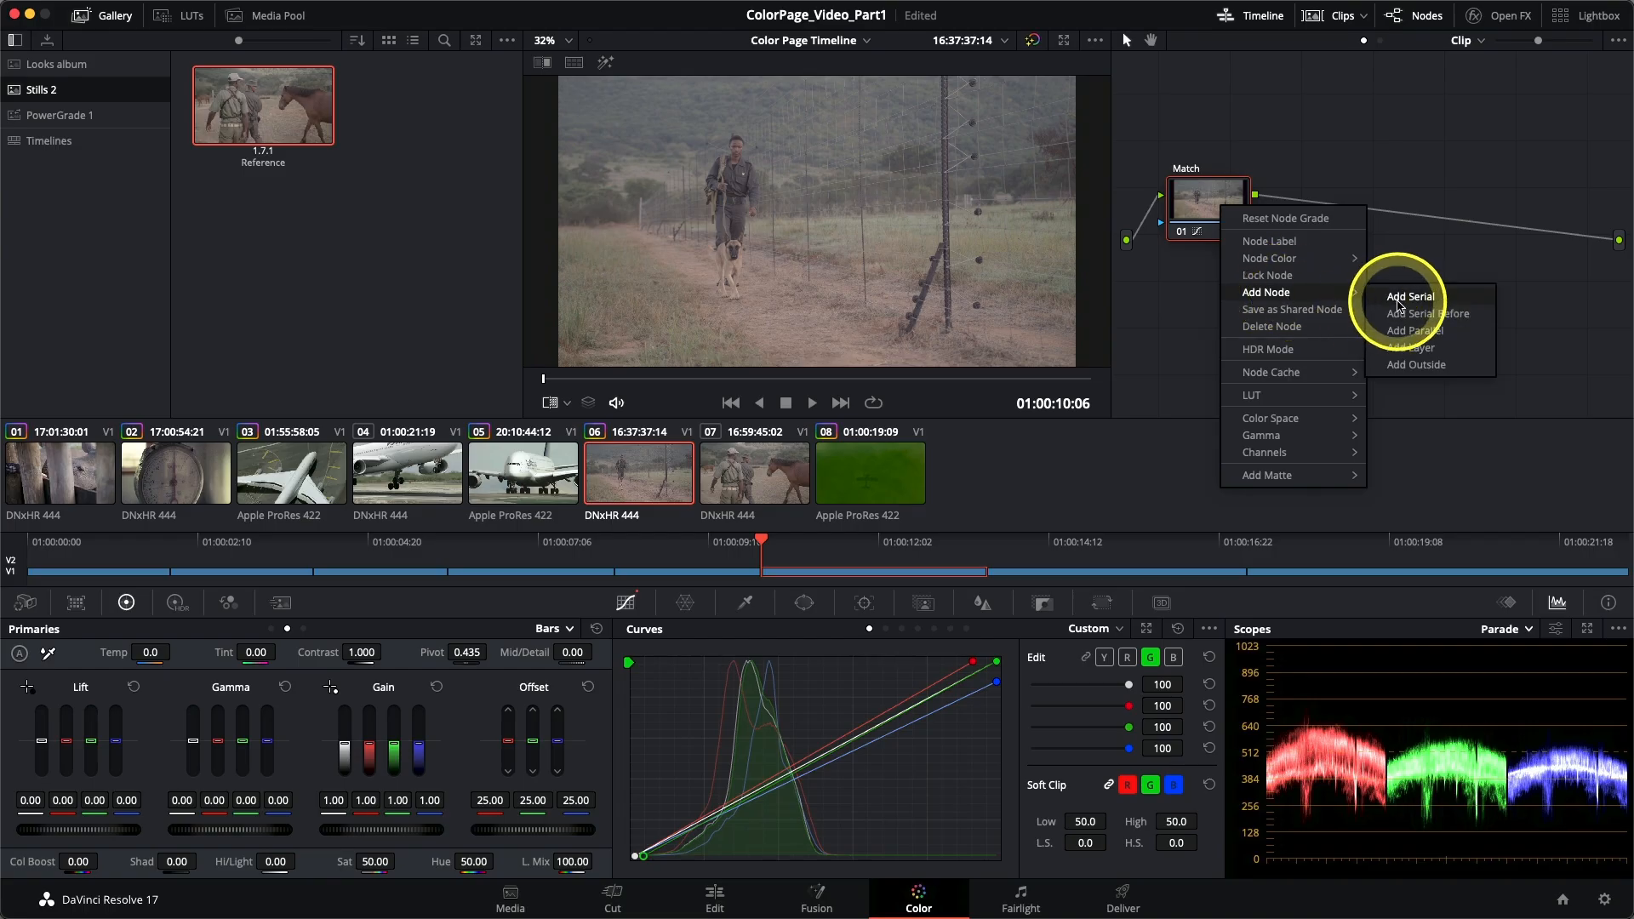
{"action": "left_click", "coordinate": [1399, 300]}
{"action": "right_click", "coordinate": [1360, 210]}
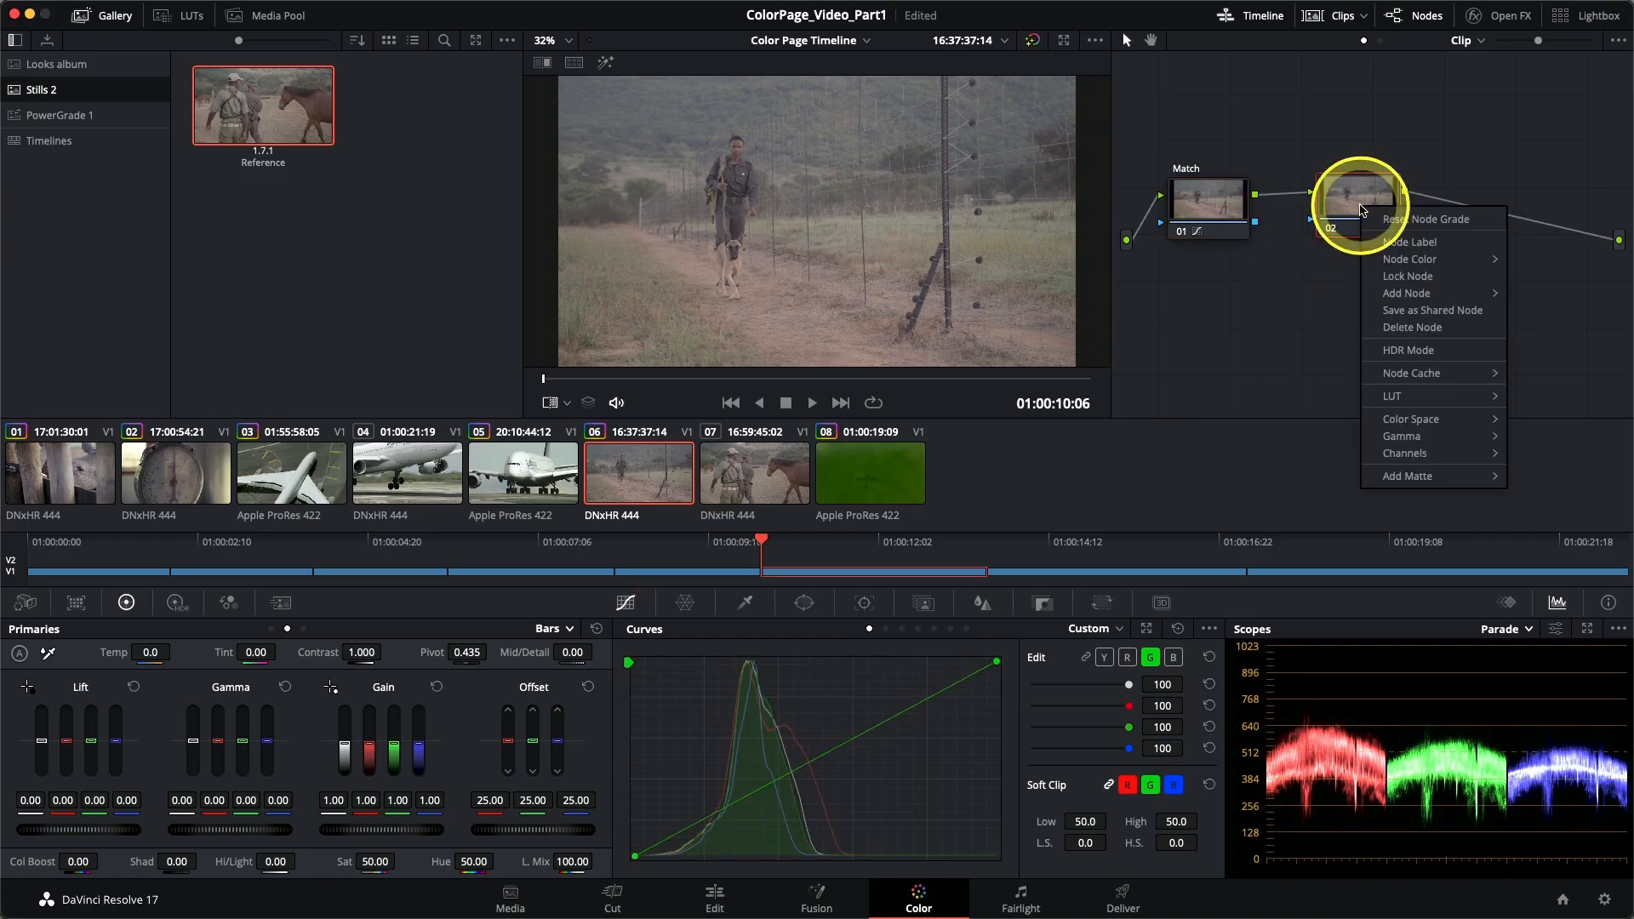
{"action": "left_click", "coordinate": [1391, 241]}
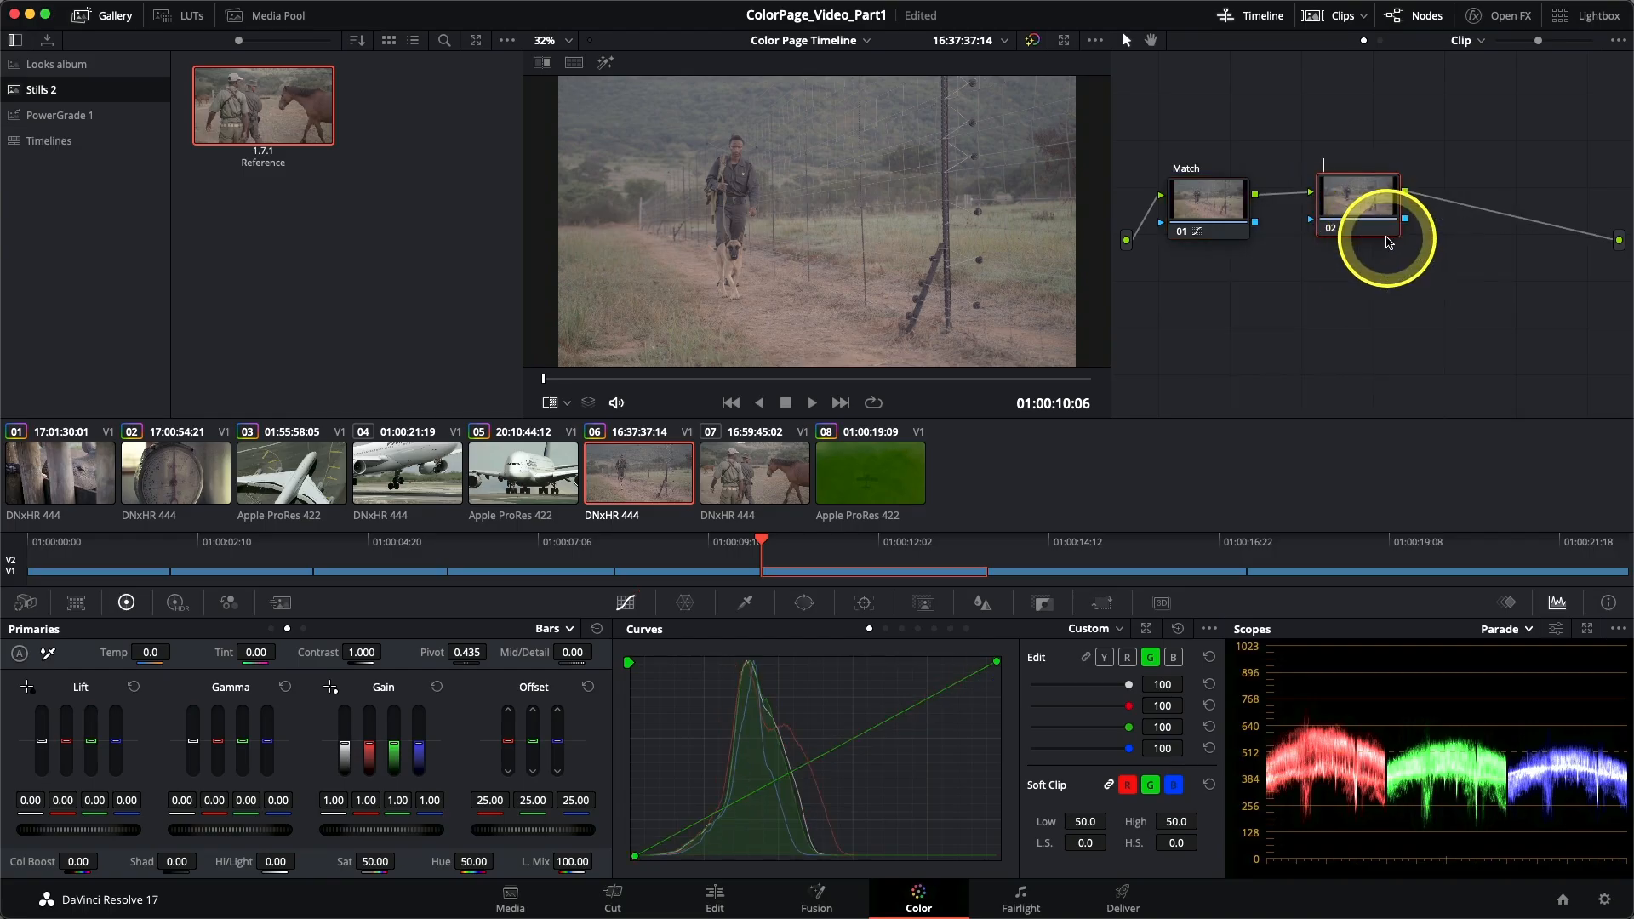
{"action": "type", "text": "Contrast"}
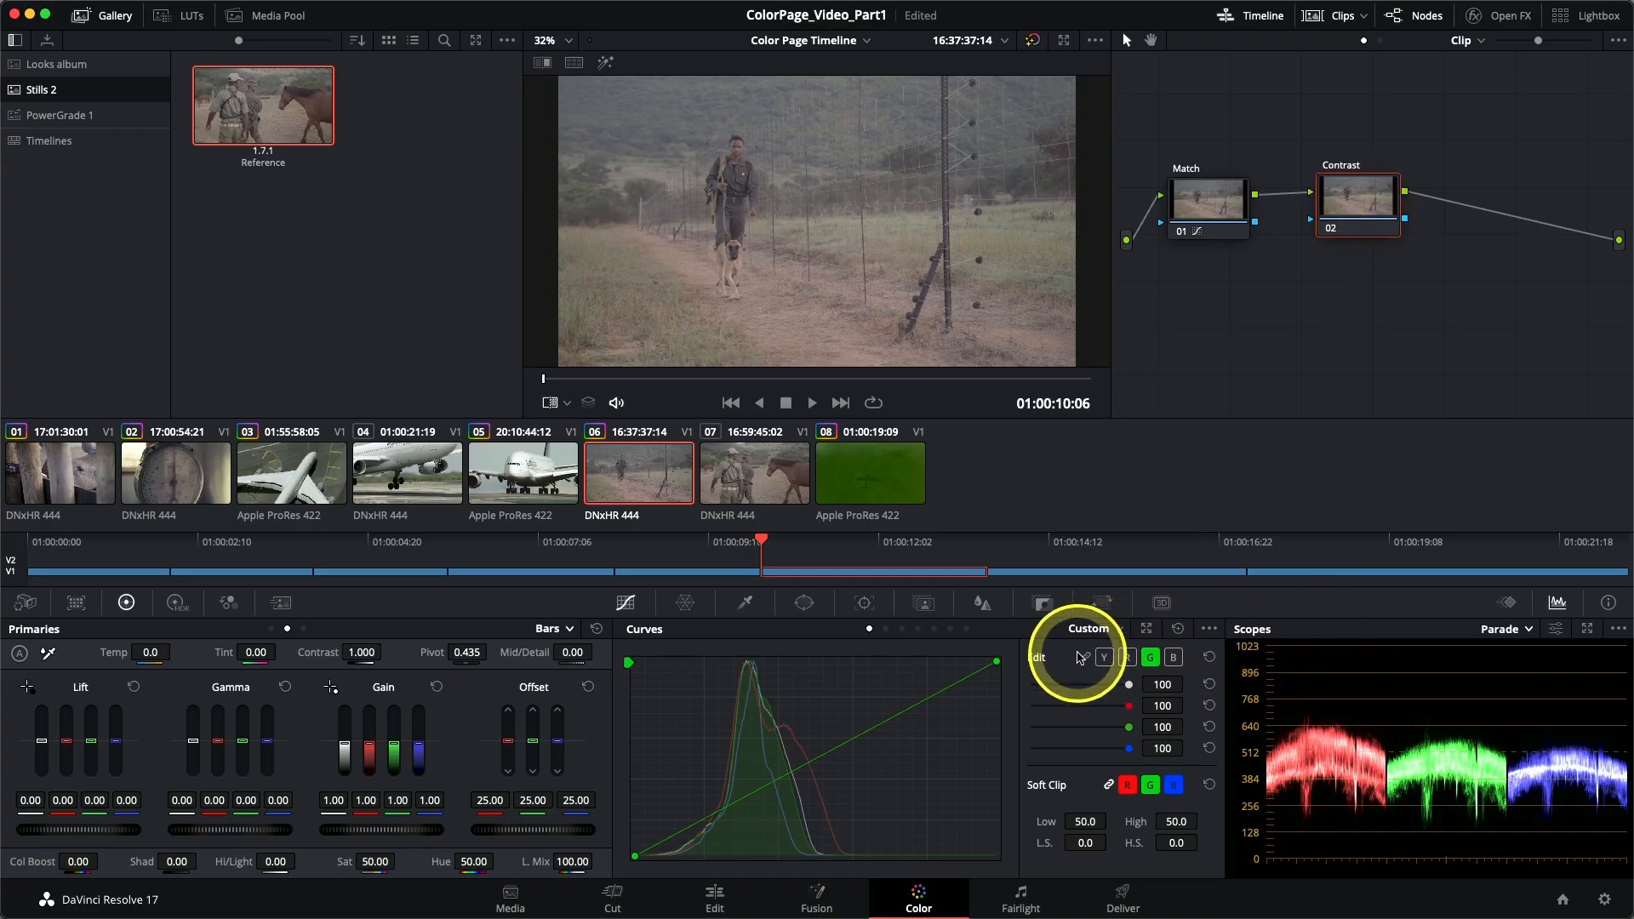
Gang the curve channels on the Contrast node and move the white and black points inward to increase contrast.
{"action": "left_click", "coordinate": [1087, 658]}
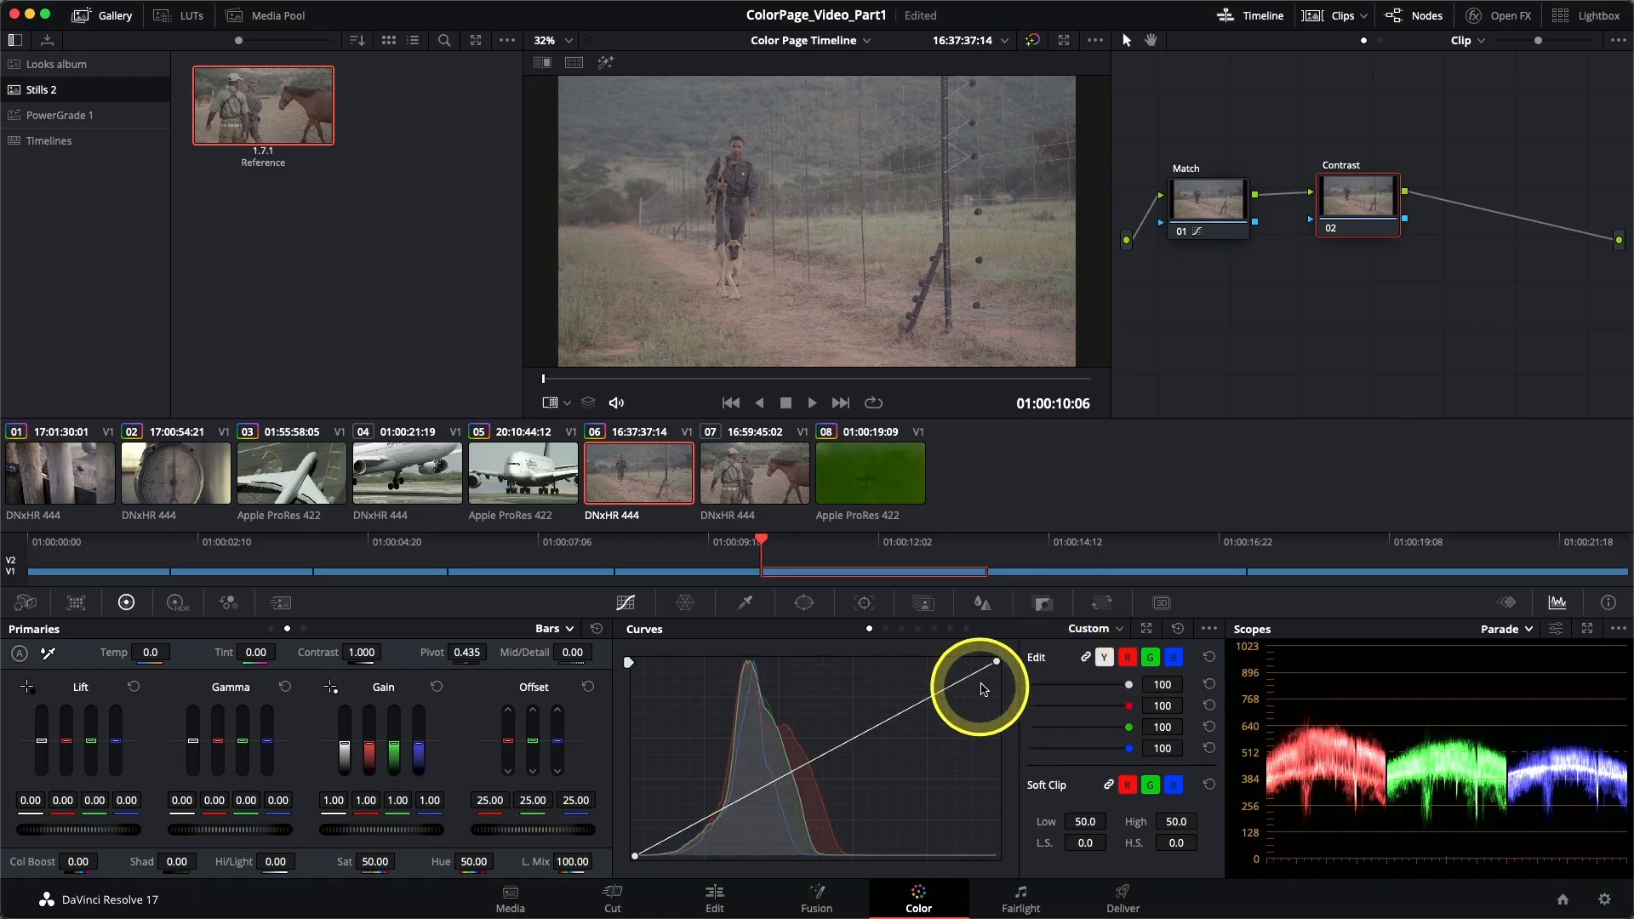
{"action": "left_click_drag", "start_coordinate": [998, 663], "coordinate": [955, 661]}
{"action": "left_click_drag", "start_coordinate": [637, 859], "coordinate": [679, 865]}
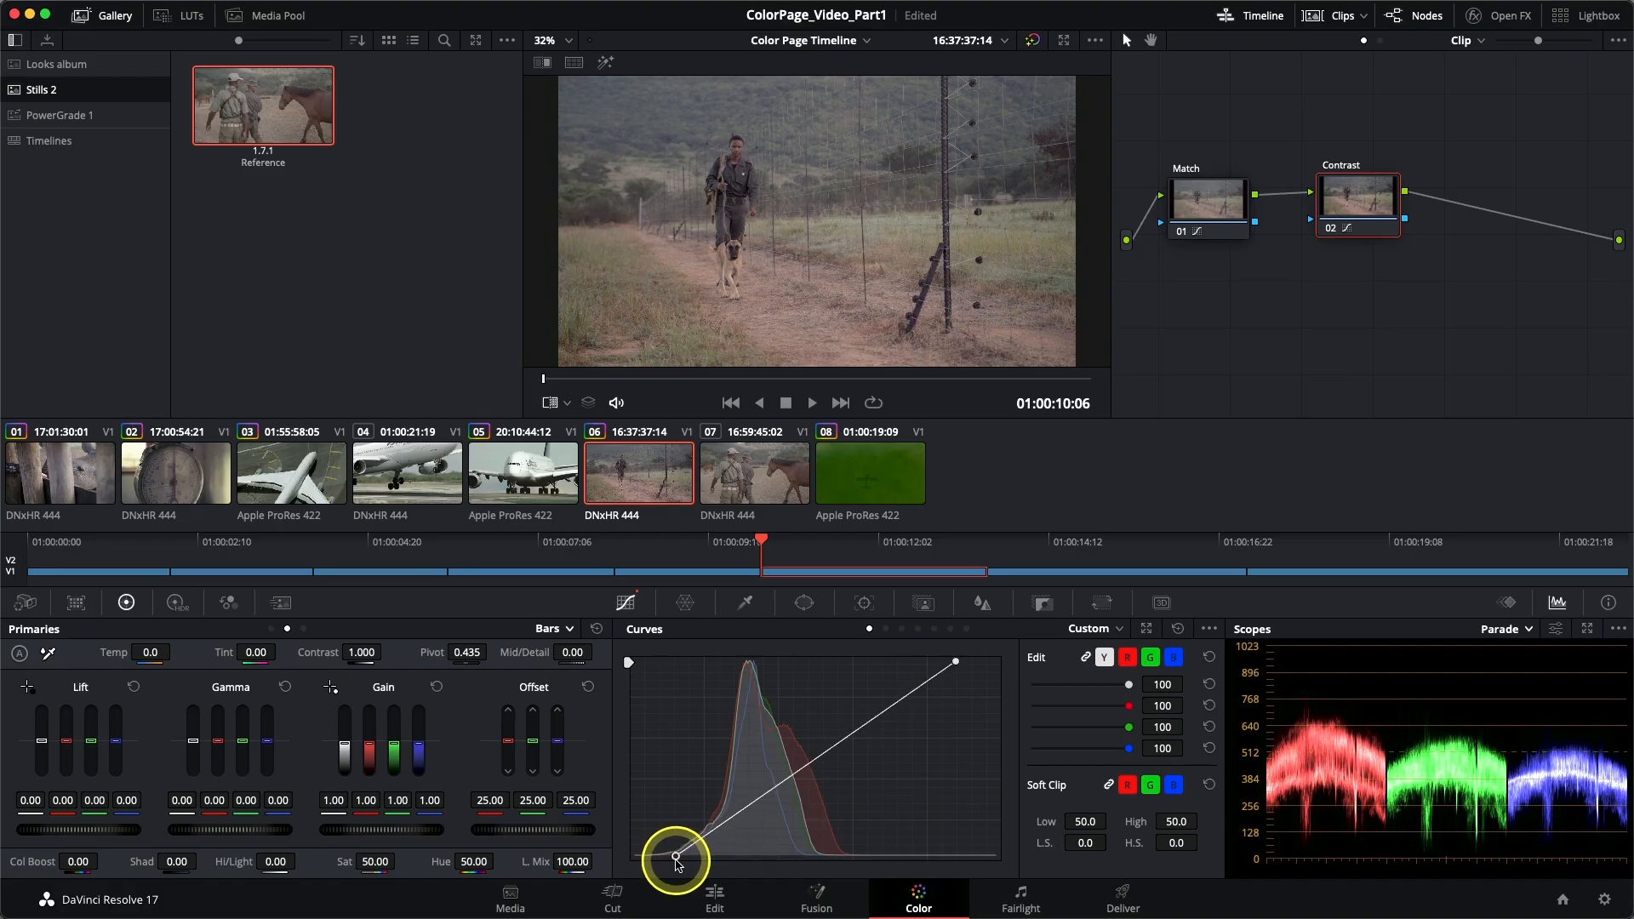
{"action": "left_click_drag", "start_coordinate": [956, 664], "coordinate": [938, 666]}
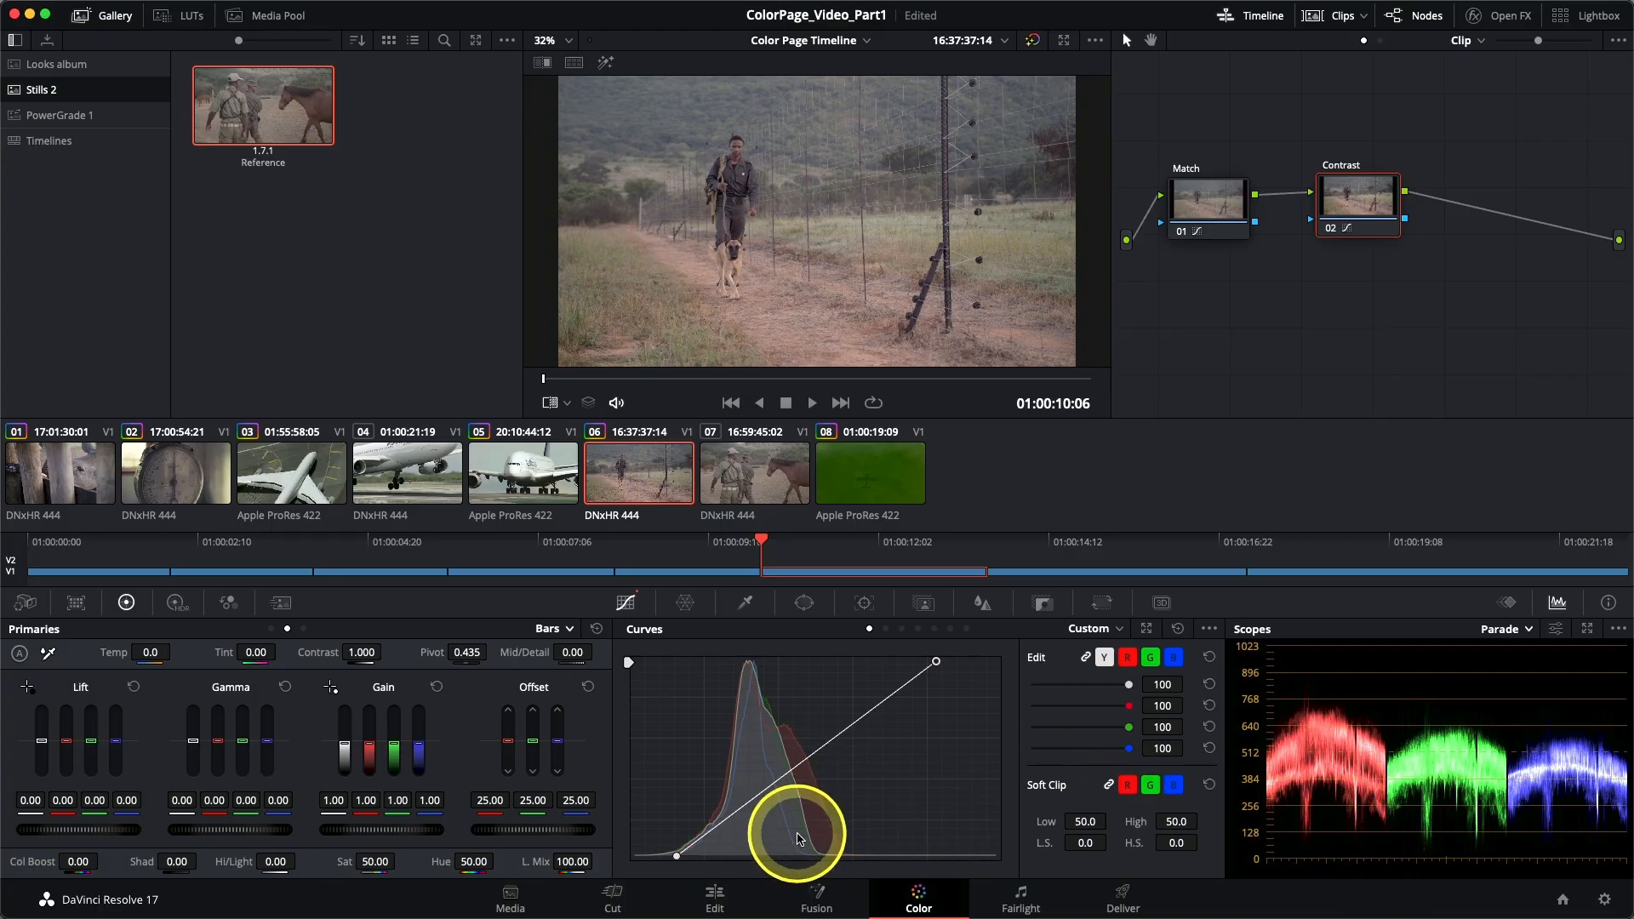
Shape the ganged curve into a gentle S with a lowered shadow point and a raised highlight point.
{"action": "left_click_drag", "start_coordinate": [749, 807], "coordinate": [760, 811]}
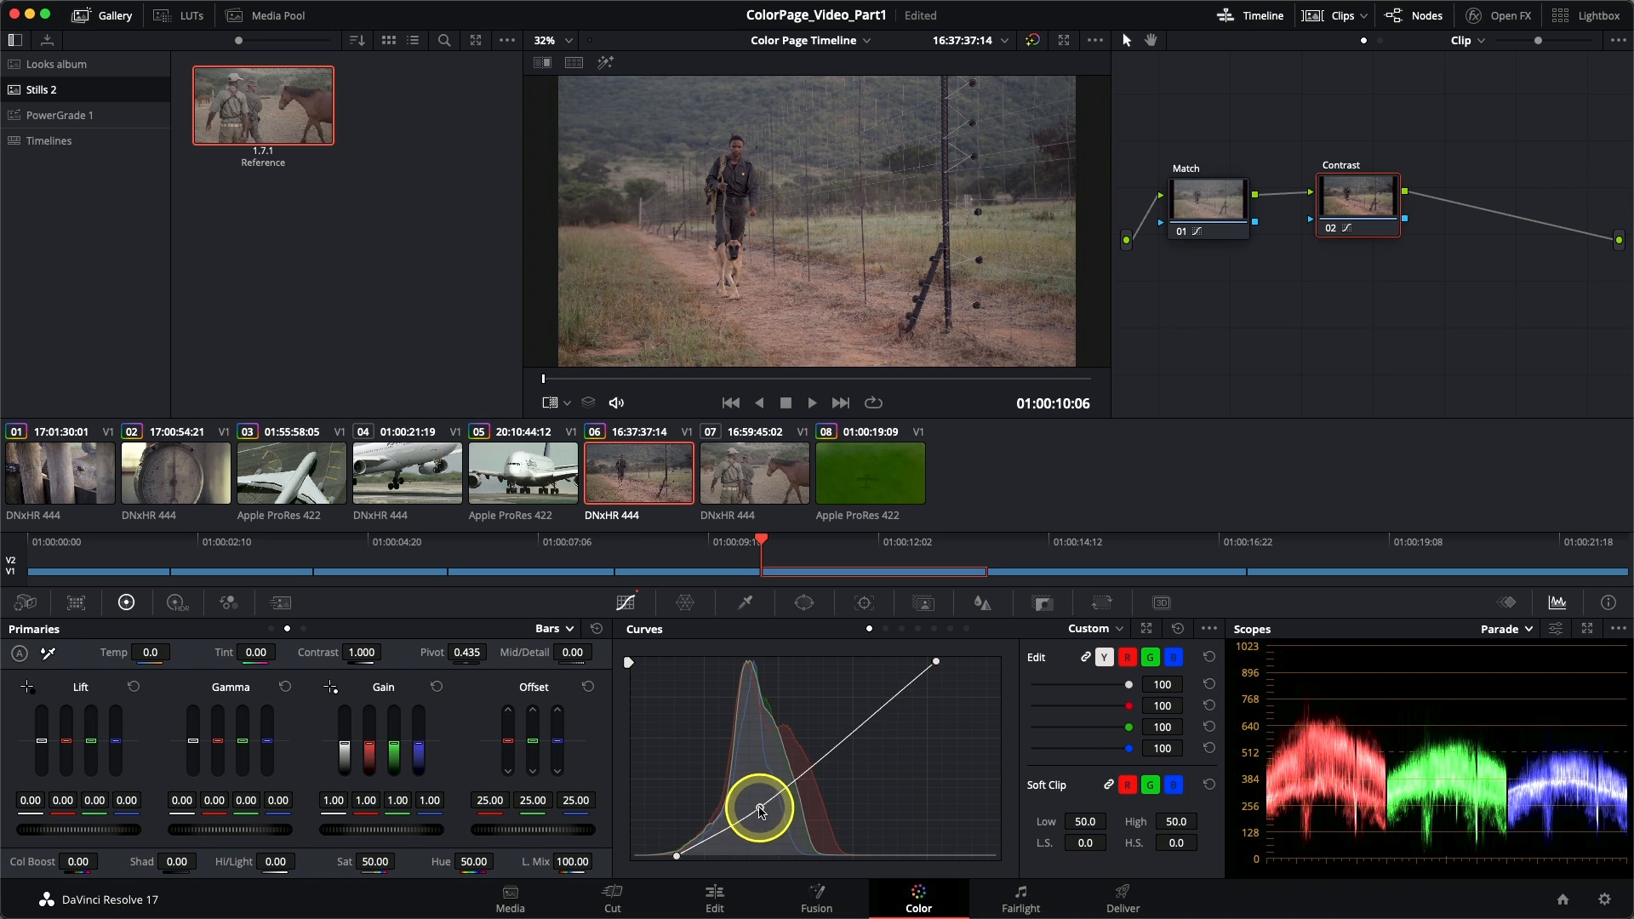
{"action": "left_click_drag", "start_coordinate": [856, 736], "coordinate": [847, 730]}
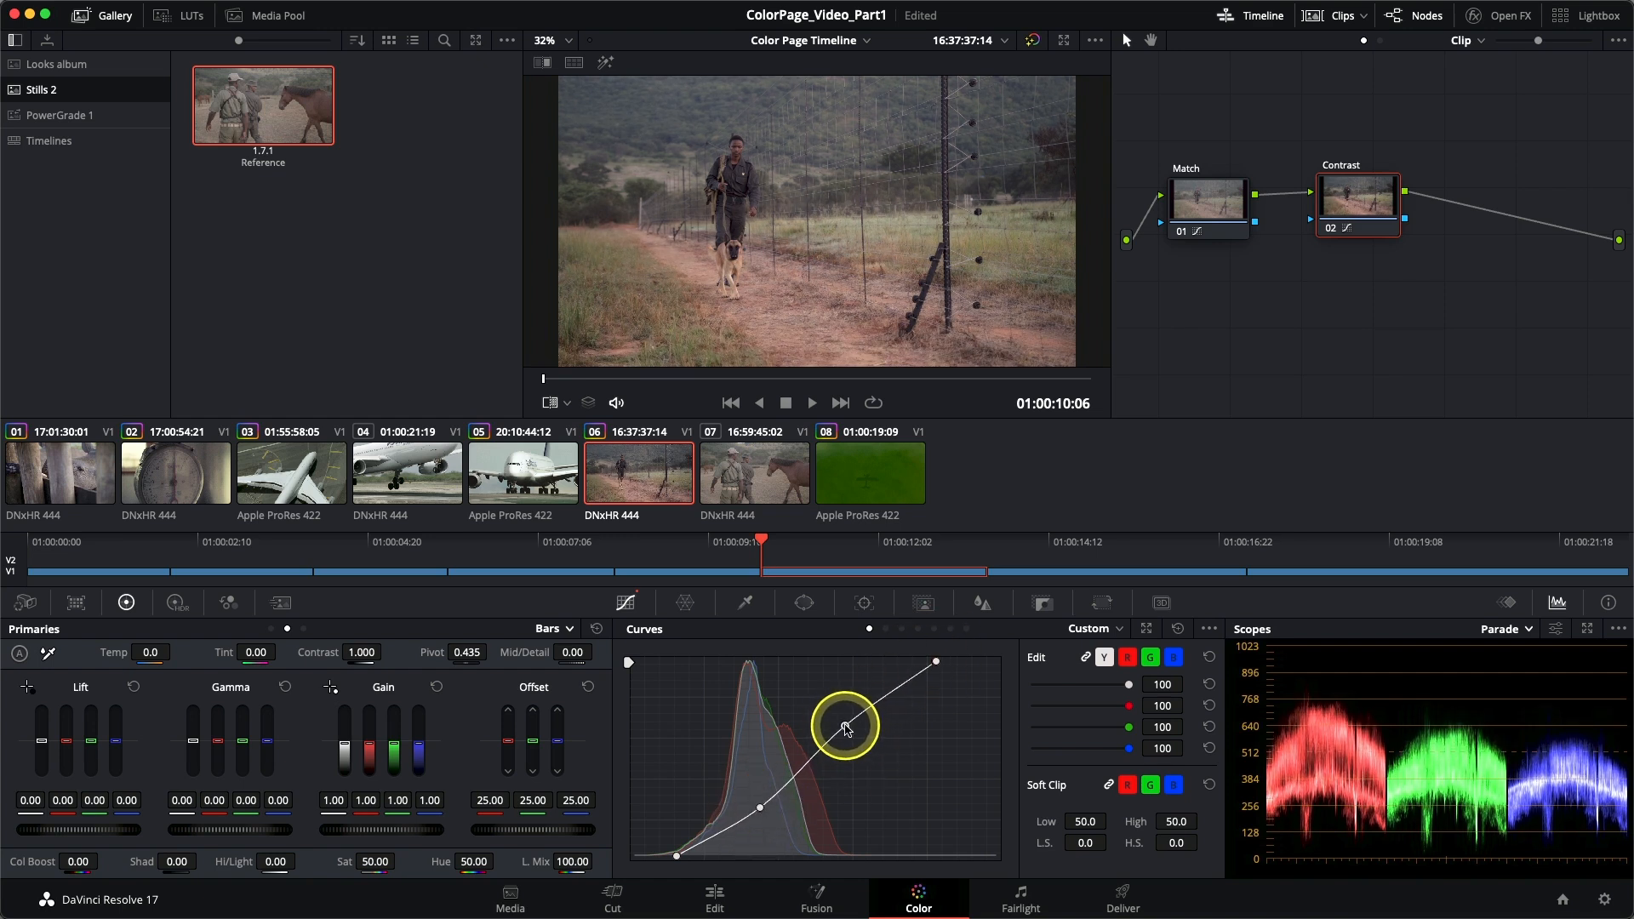
{"action": "left_click_drag", "start_coordinate": [761, 807], "coordinate": [756, 809]}
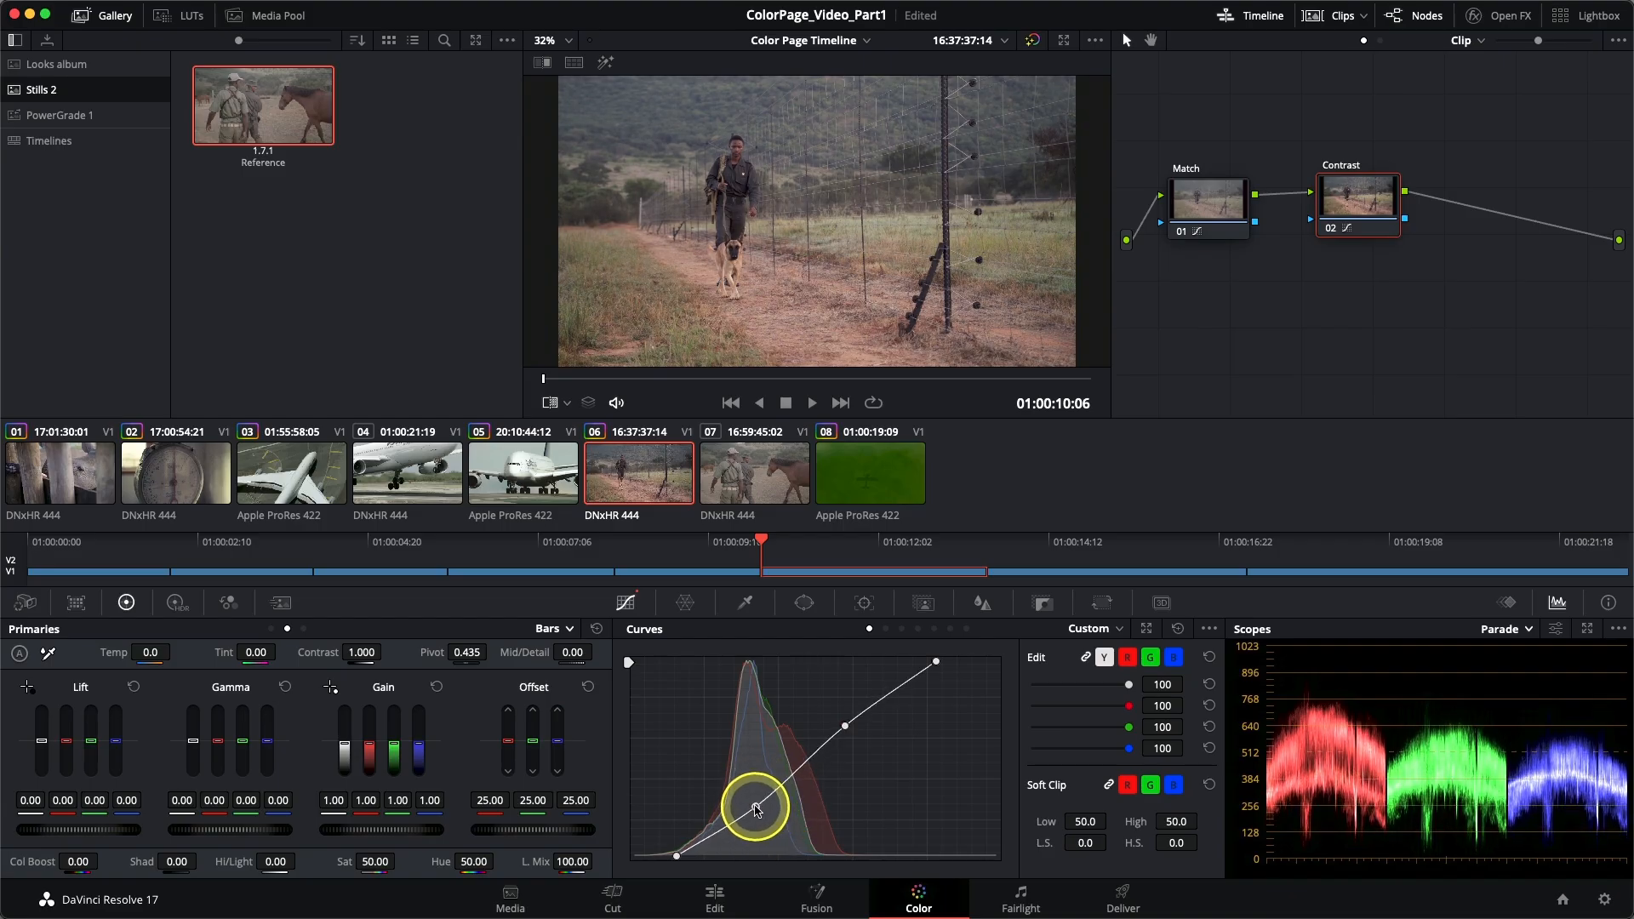
{"action": "left_click_drag", "start_coordinate": [847, 724], "coordinate": [843, 722]}
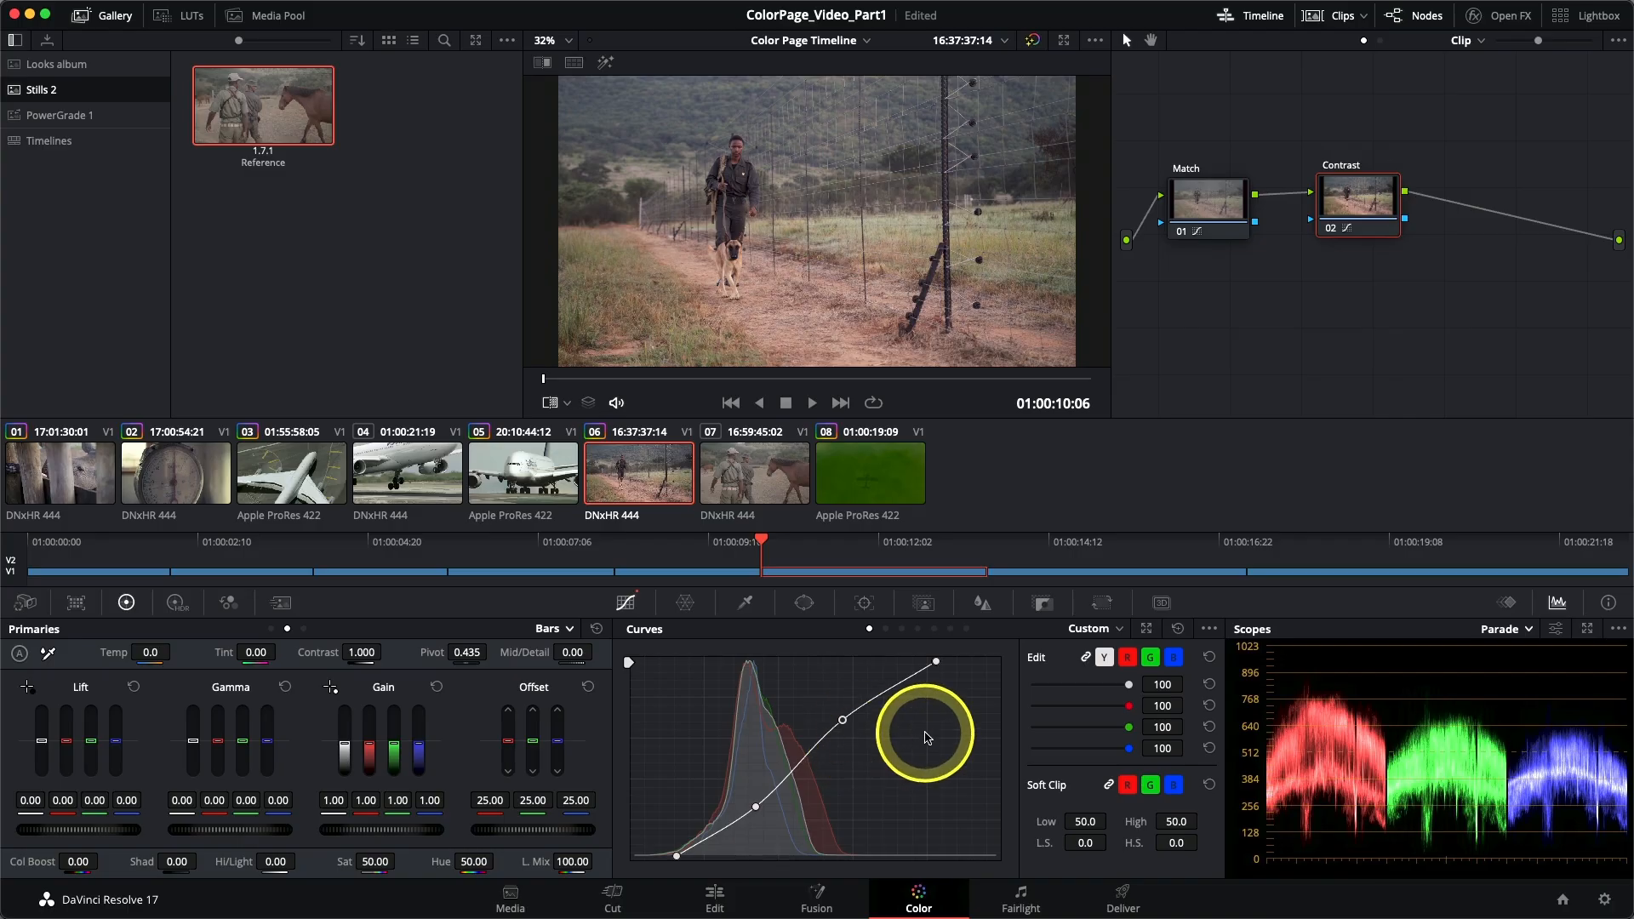
View clip 06 full screen and compare the image with all grades bypassed and enabled, leaving the grades on.
{"action": "key", "text": "super+f"}
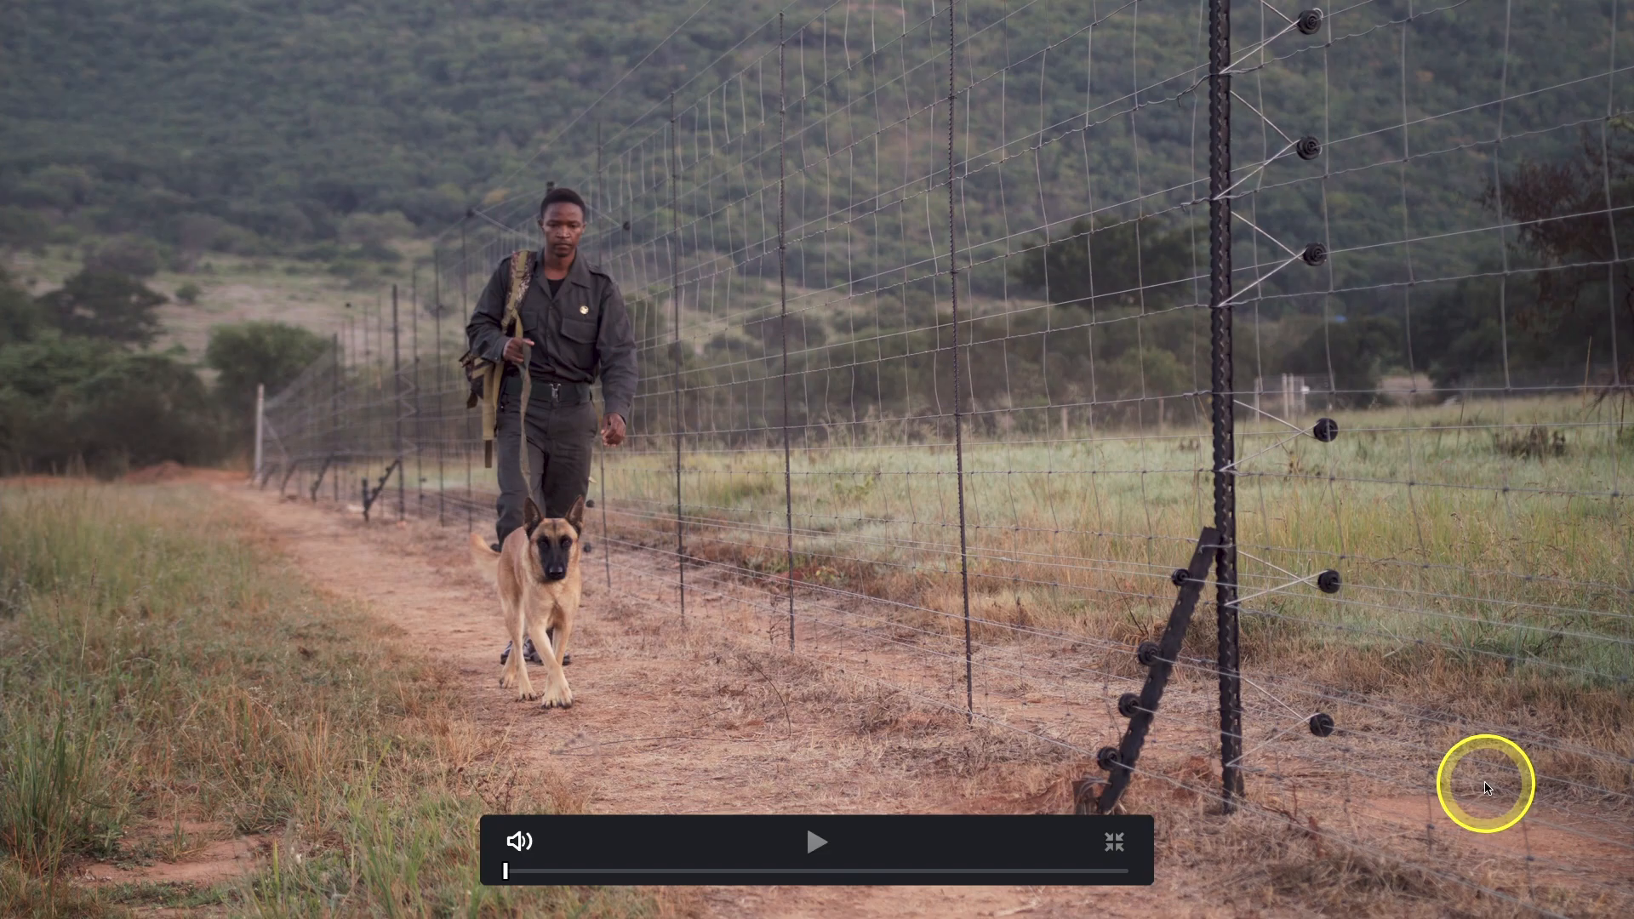
{"action": "key", "text": "shift+d"}
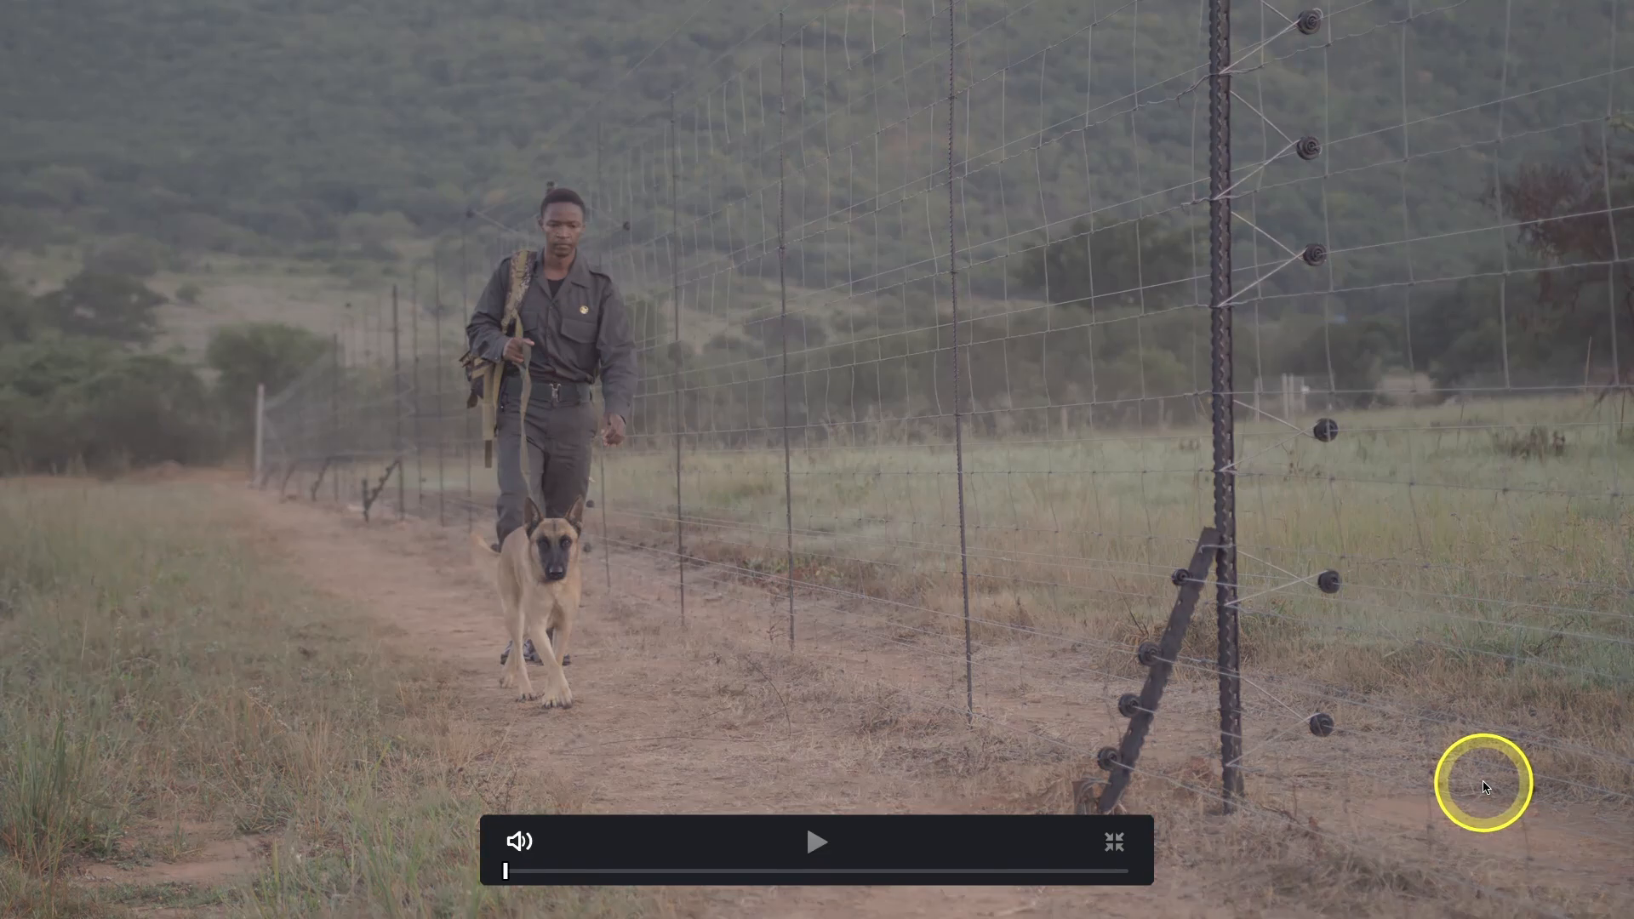
{"action": "key", "text": "shift+d"}
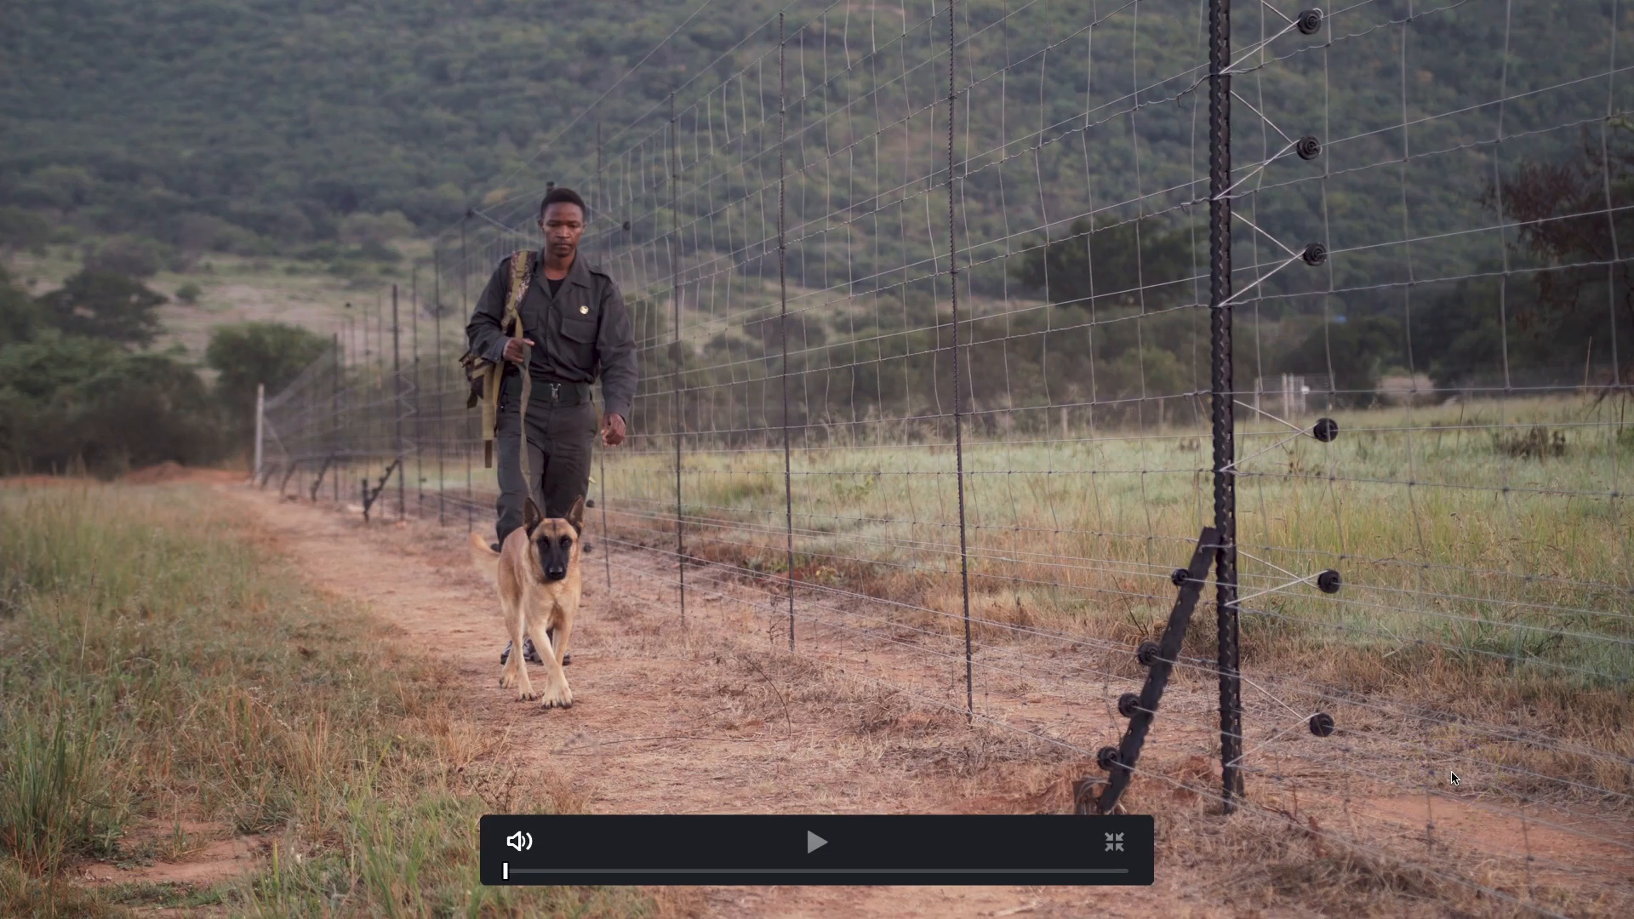
{"action": "key", "text": "shift+d"}
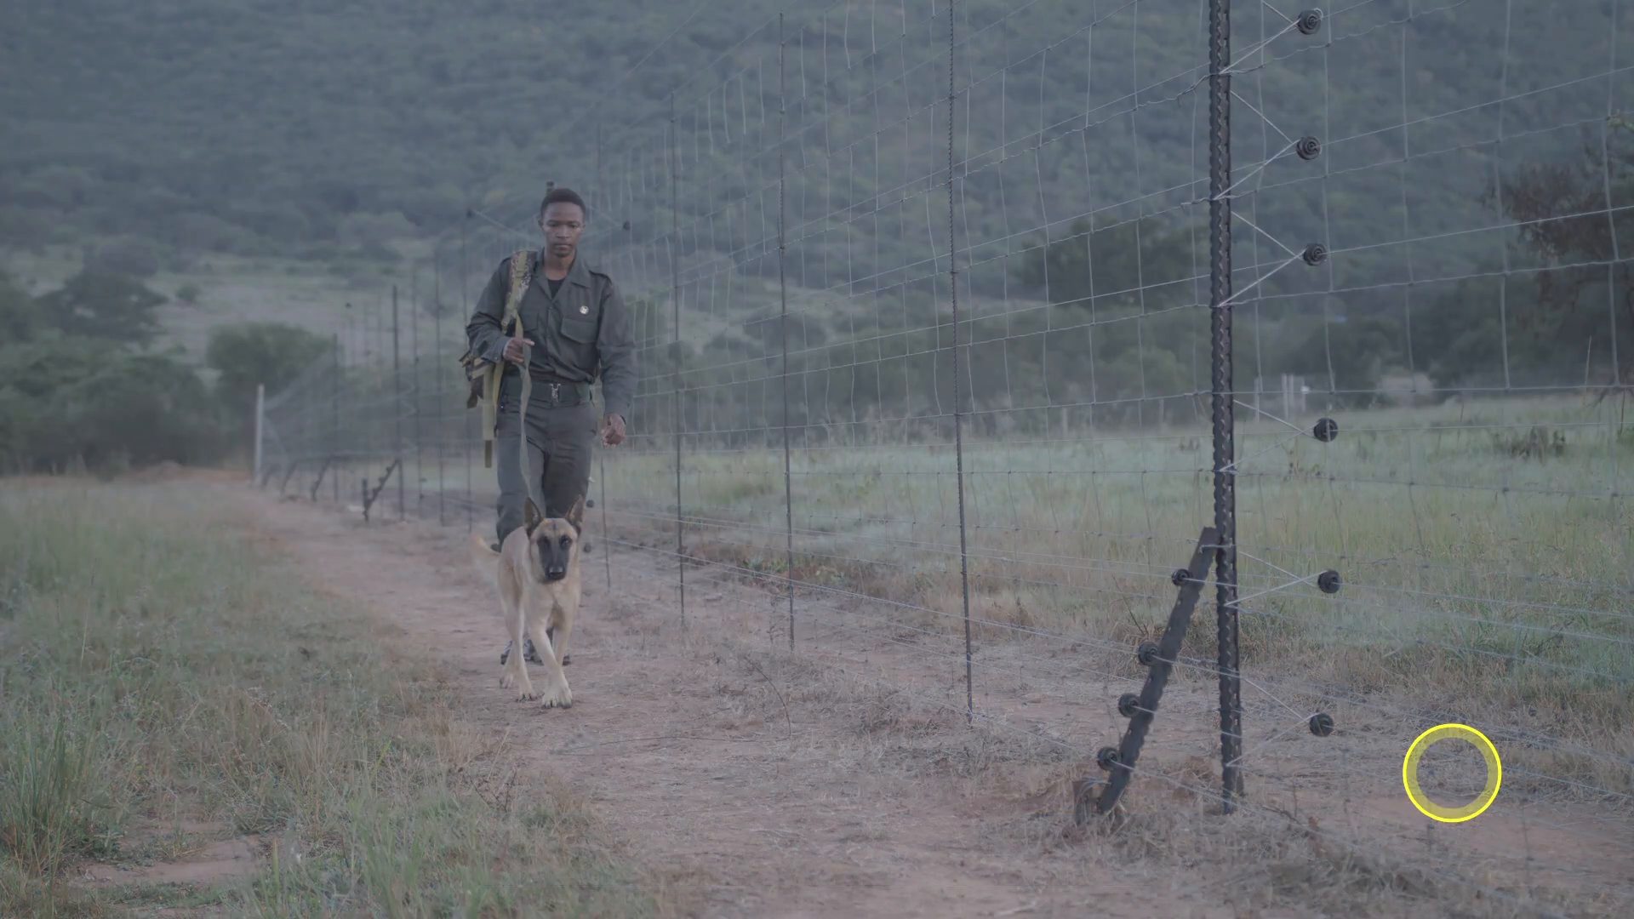
{"action": "key", "text": "shift+d"}
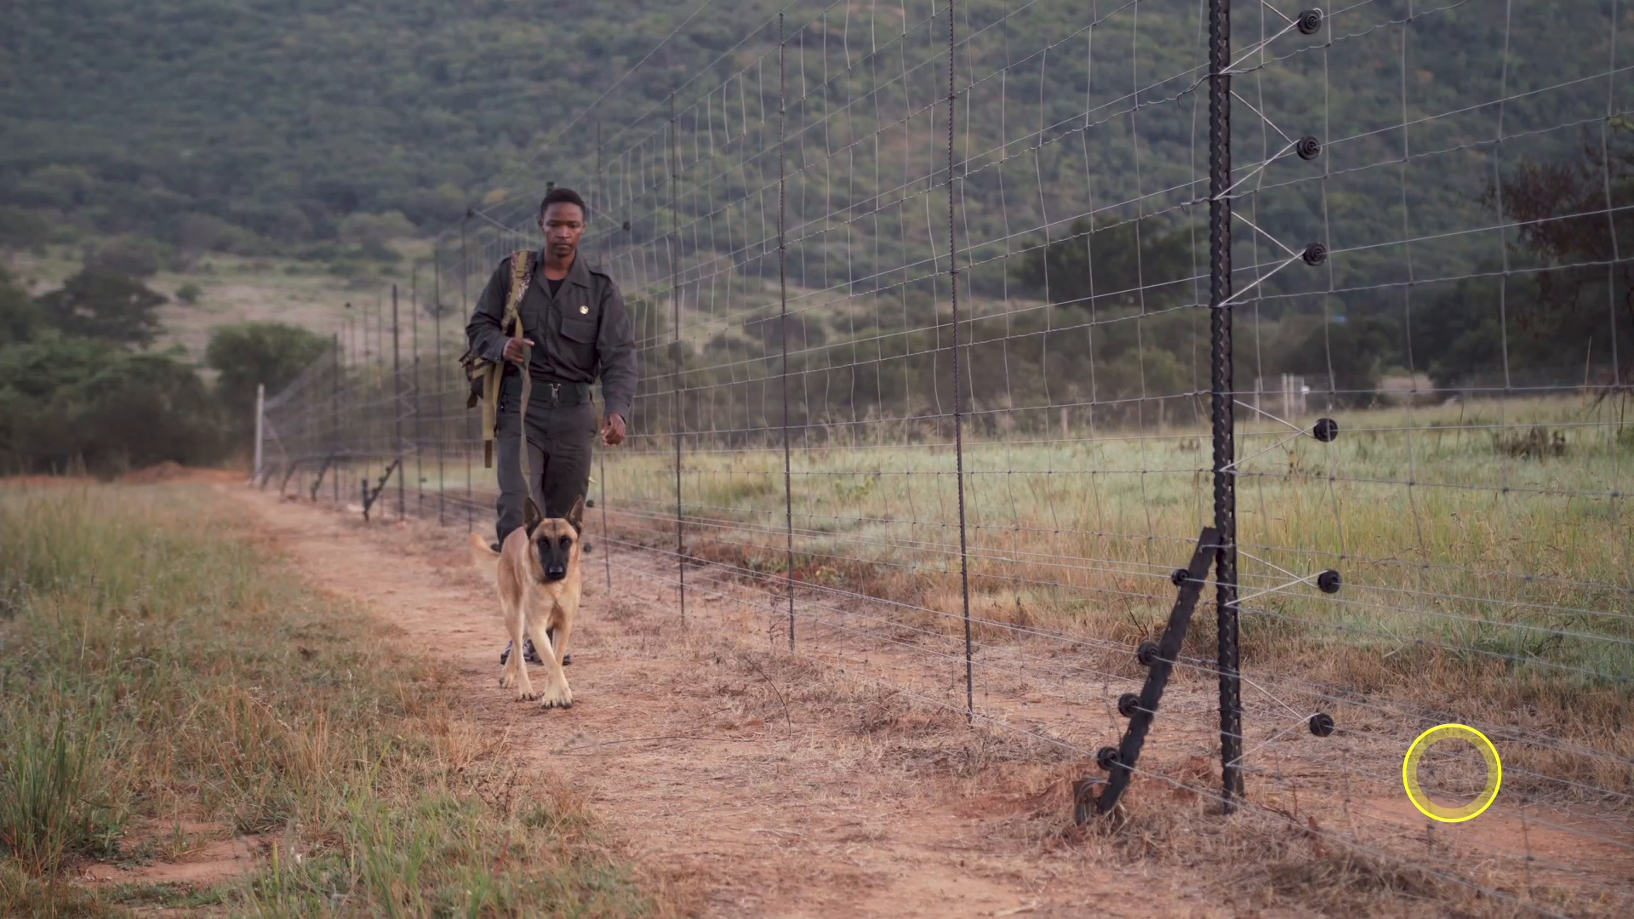
{"action": "key", "text": "Escape"}
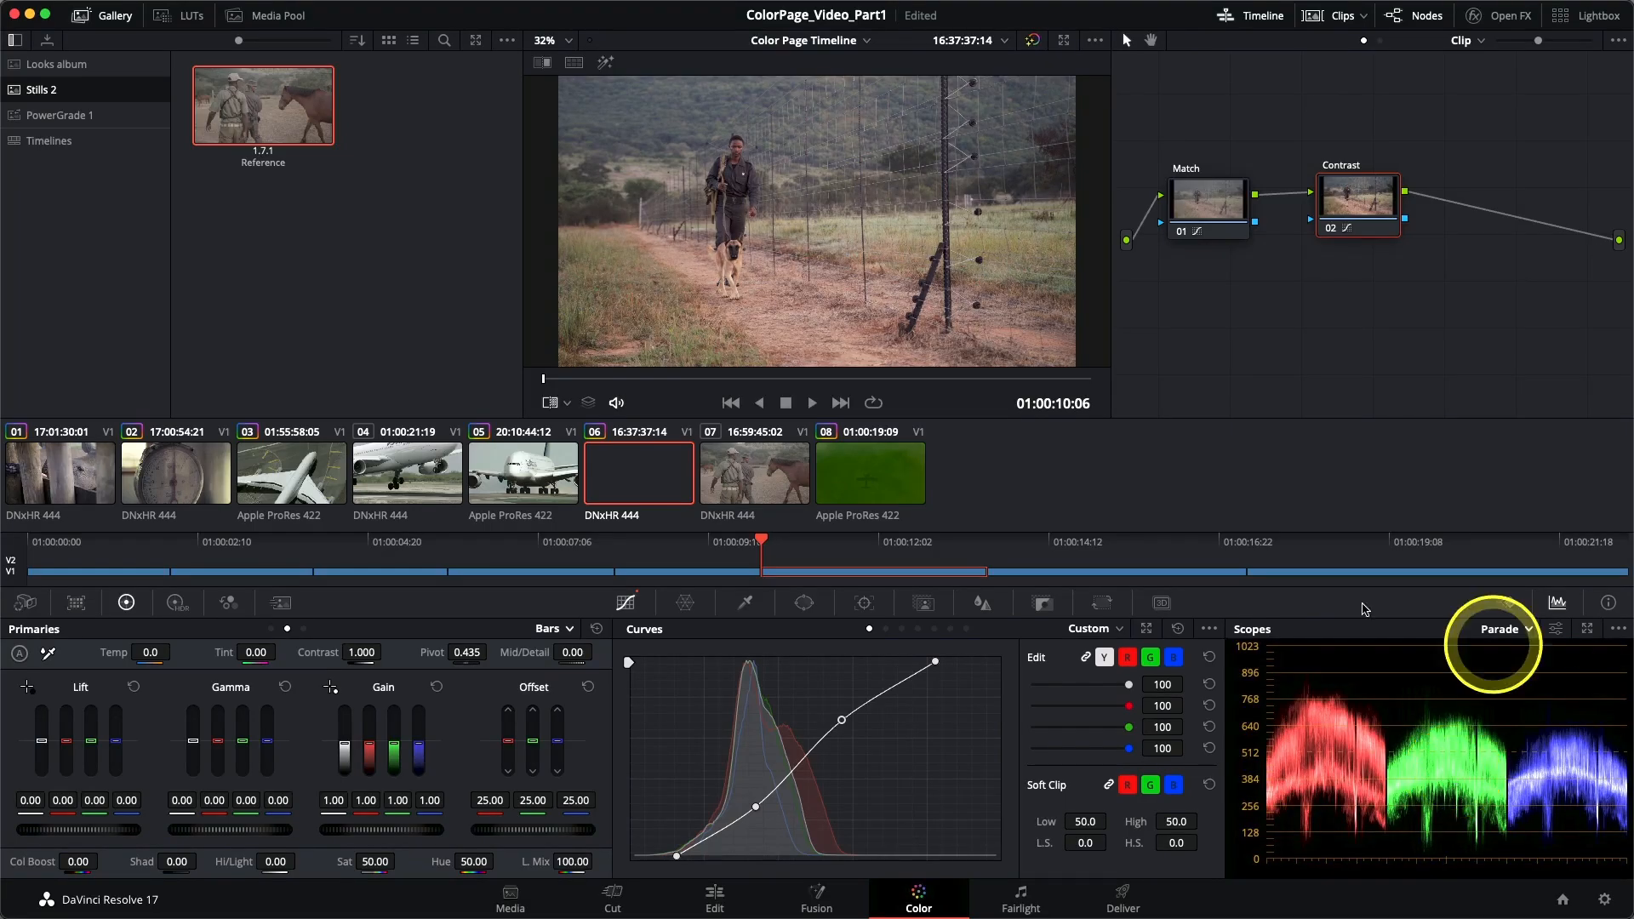
Check the grade state of clip 07, and copy the Contrast node's grade from clip 06.
{"action": "left_click_drag", "start_coordinate": [1346, 199], "coordinate": [1351, 204]}
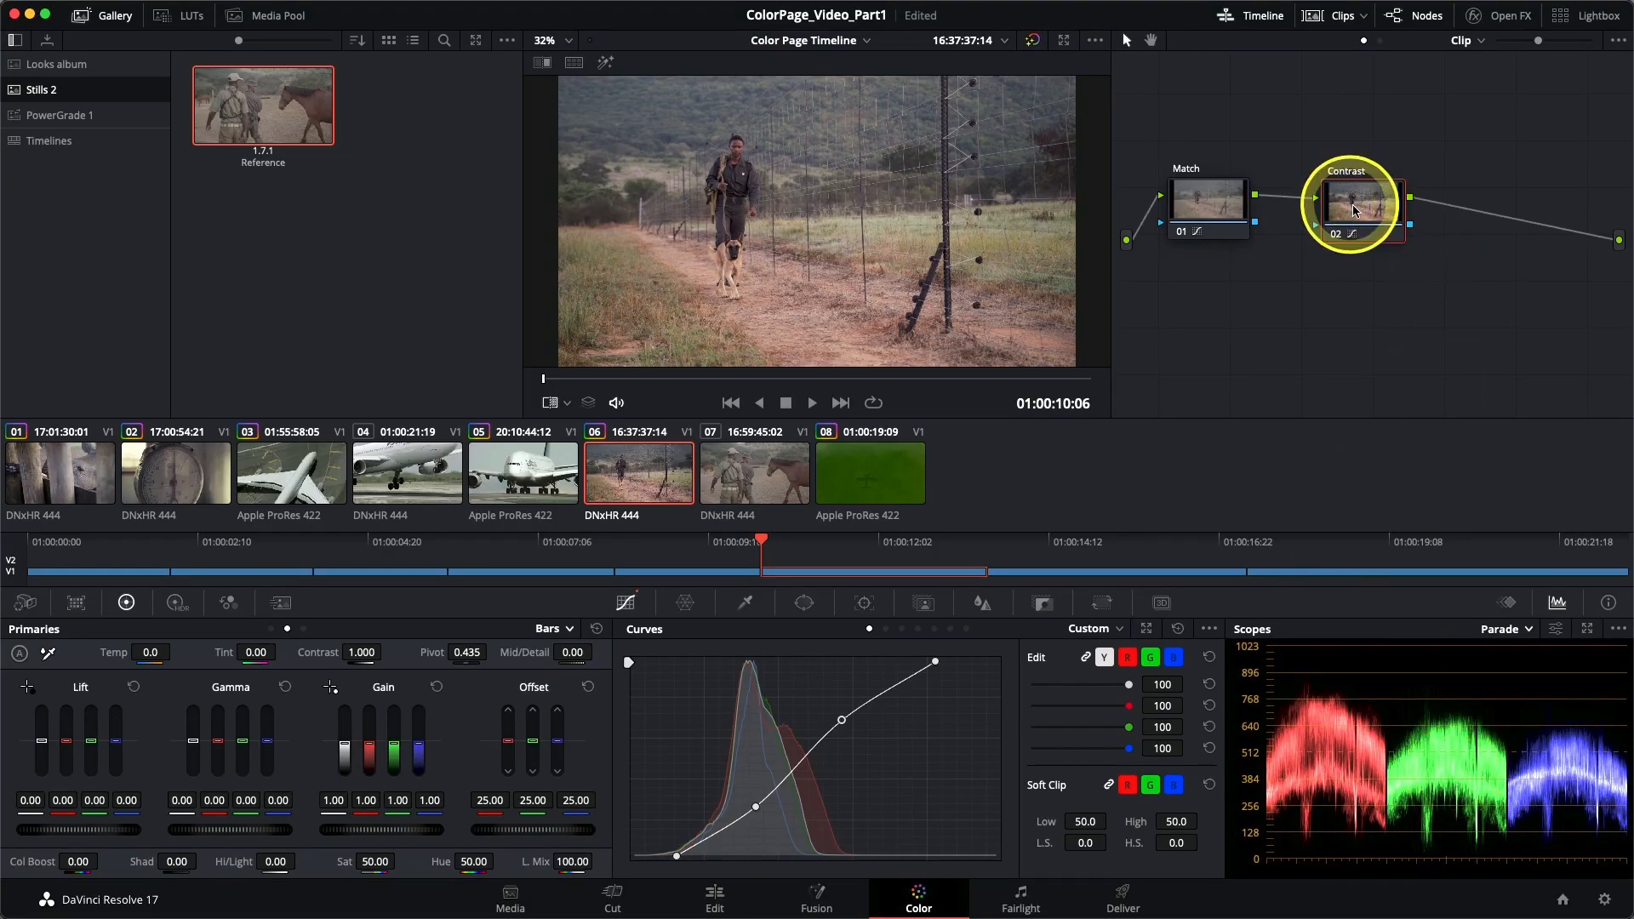
{"action": "left_click", "coordinate": [750, 472]}
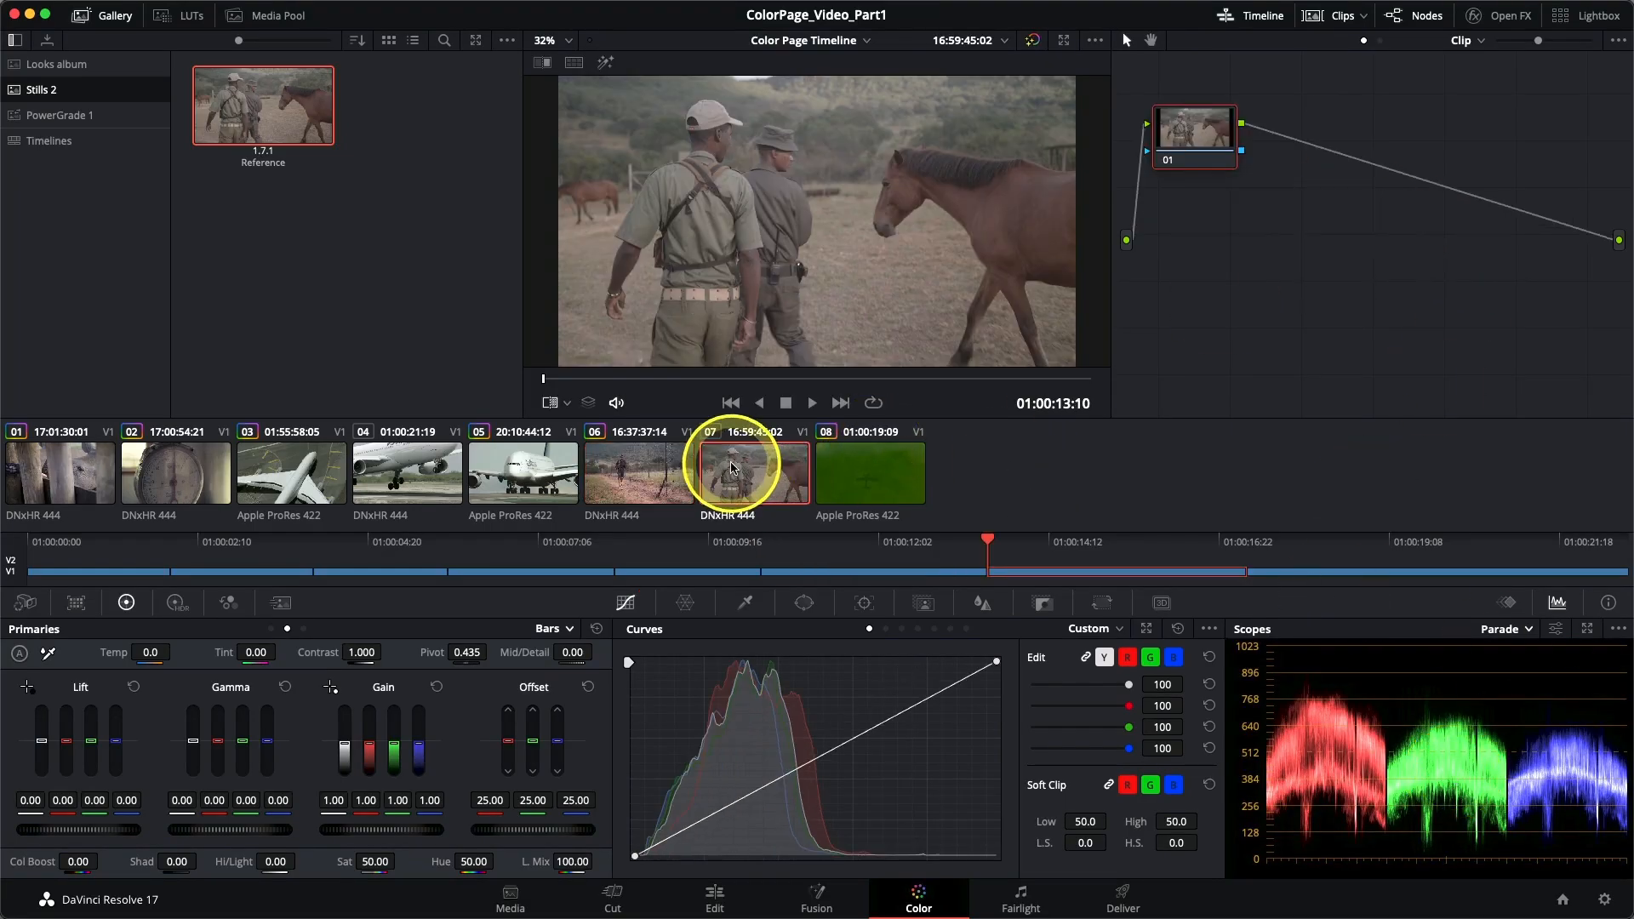
{"action": "left_click", "coordinate": [677, 472]}
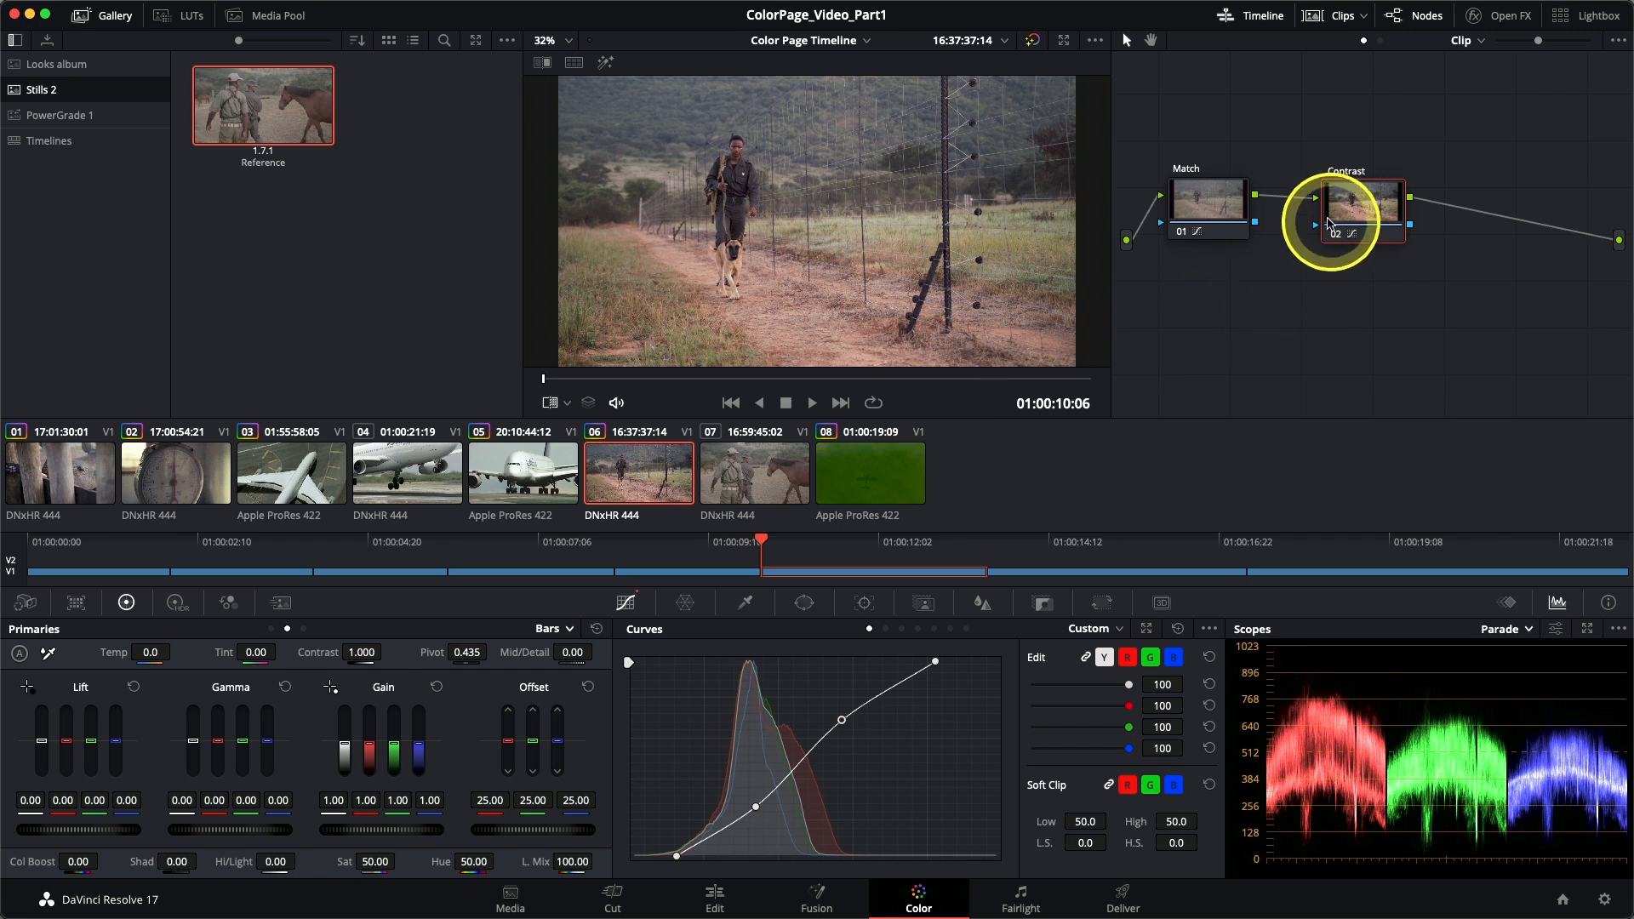
{"action": "left_click_drag", "start_coordinate": [1338, 198], "coordinate": [1348, 205]}
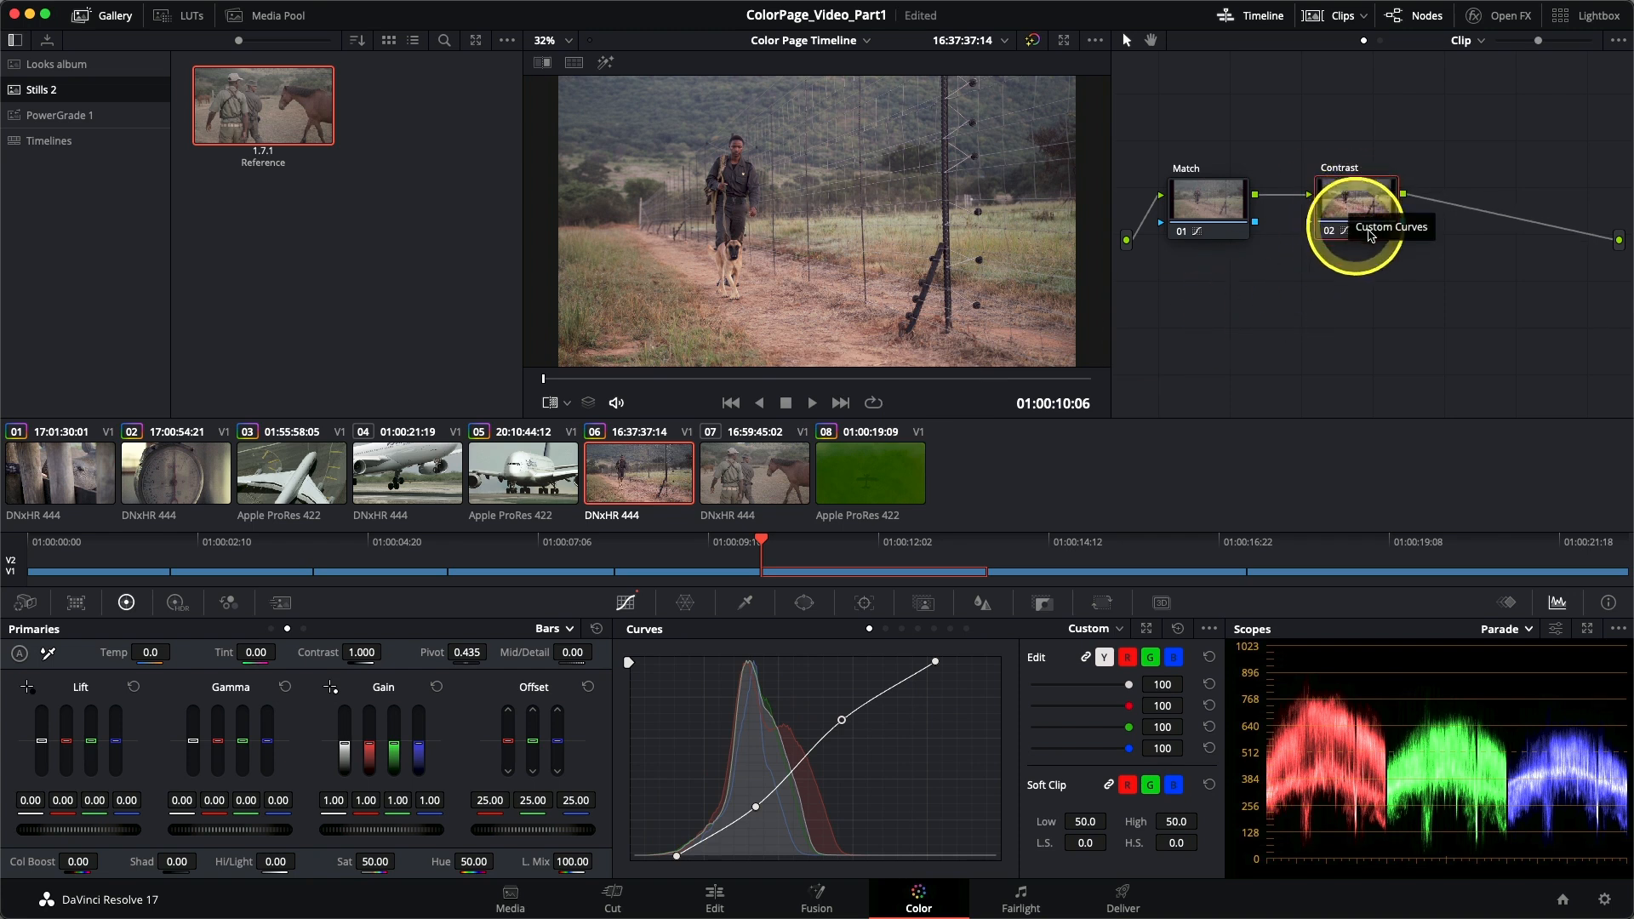
{"action": "left_click", "coordinate": [201, 12]}
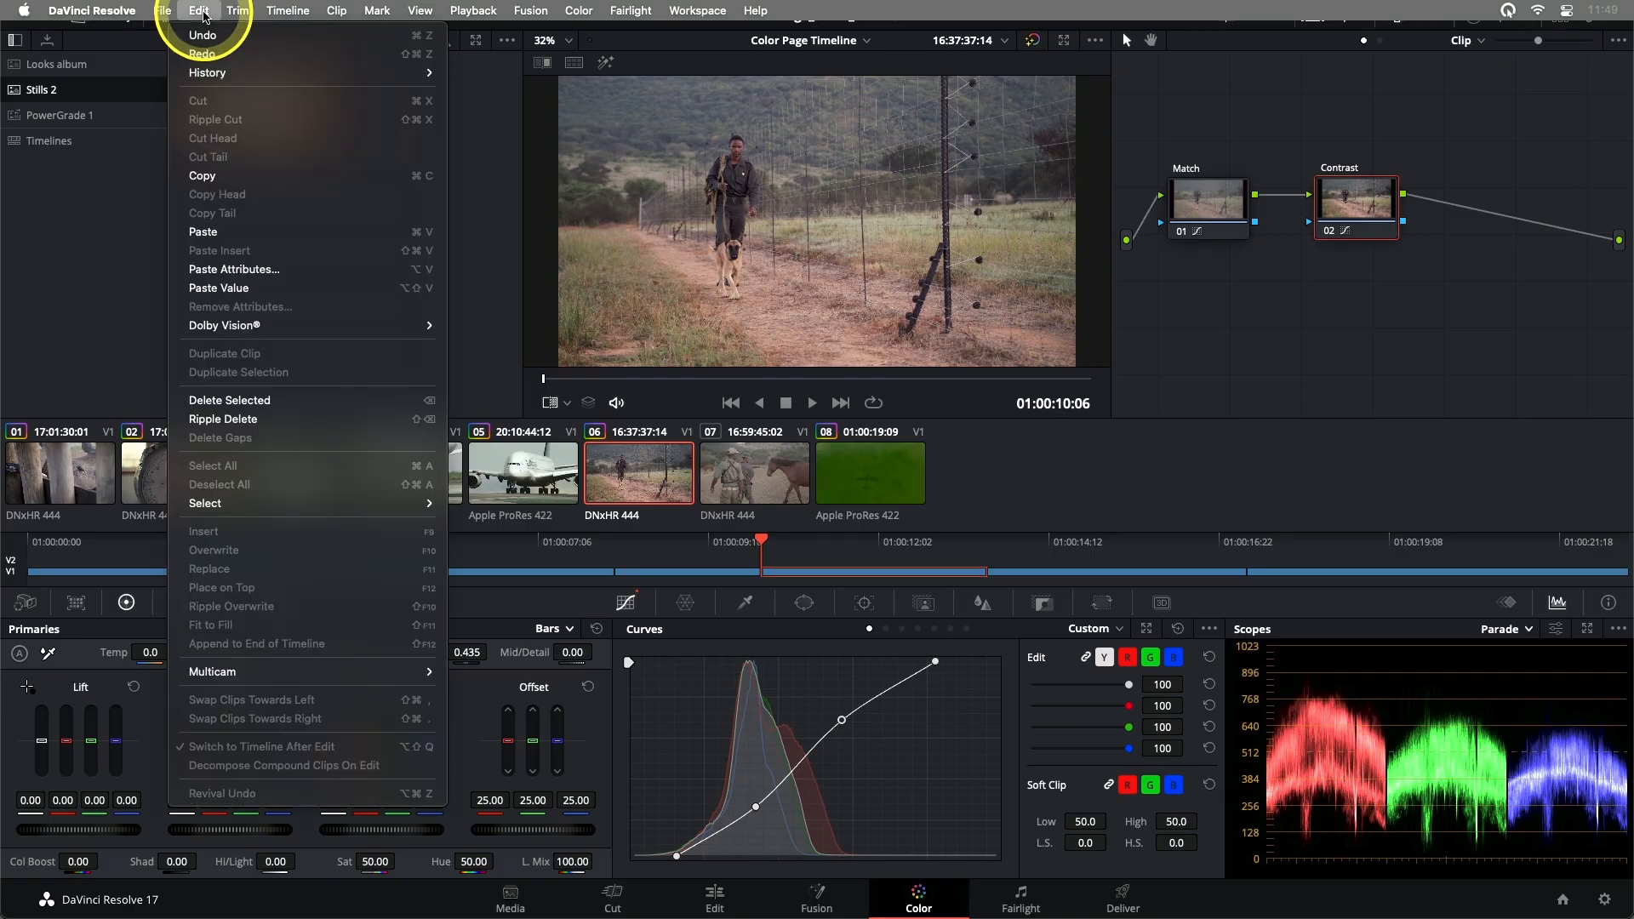
{"action": "left_click", "coordinate": [203, 179]}
Paste the copied Contrast grade onto node 01 of clip 07.
{"action": "left_click", "coordinate": [743, 484]}
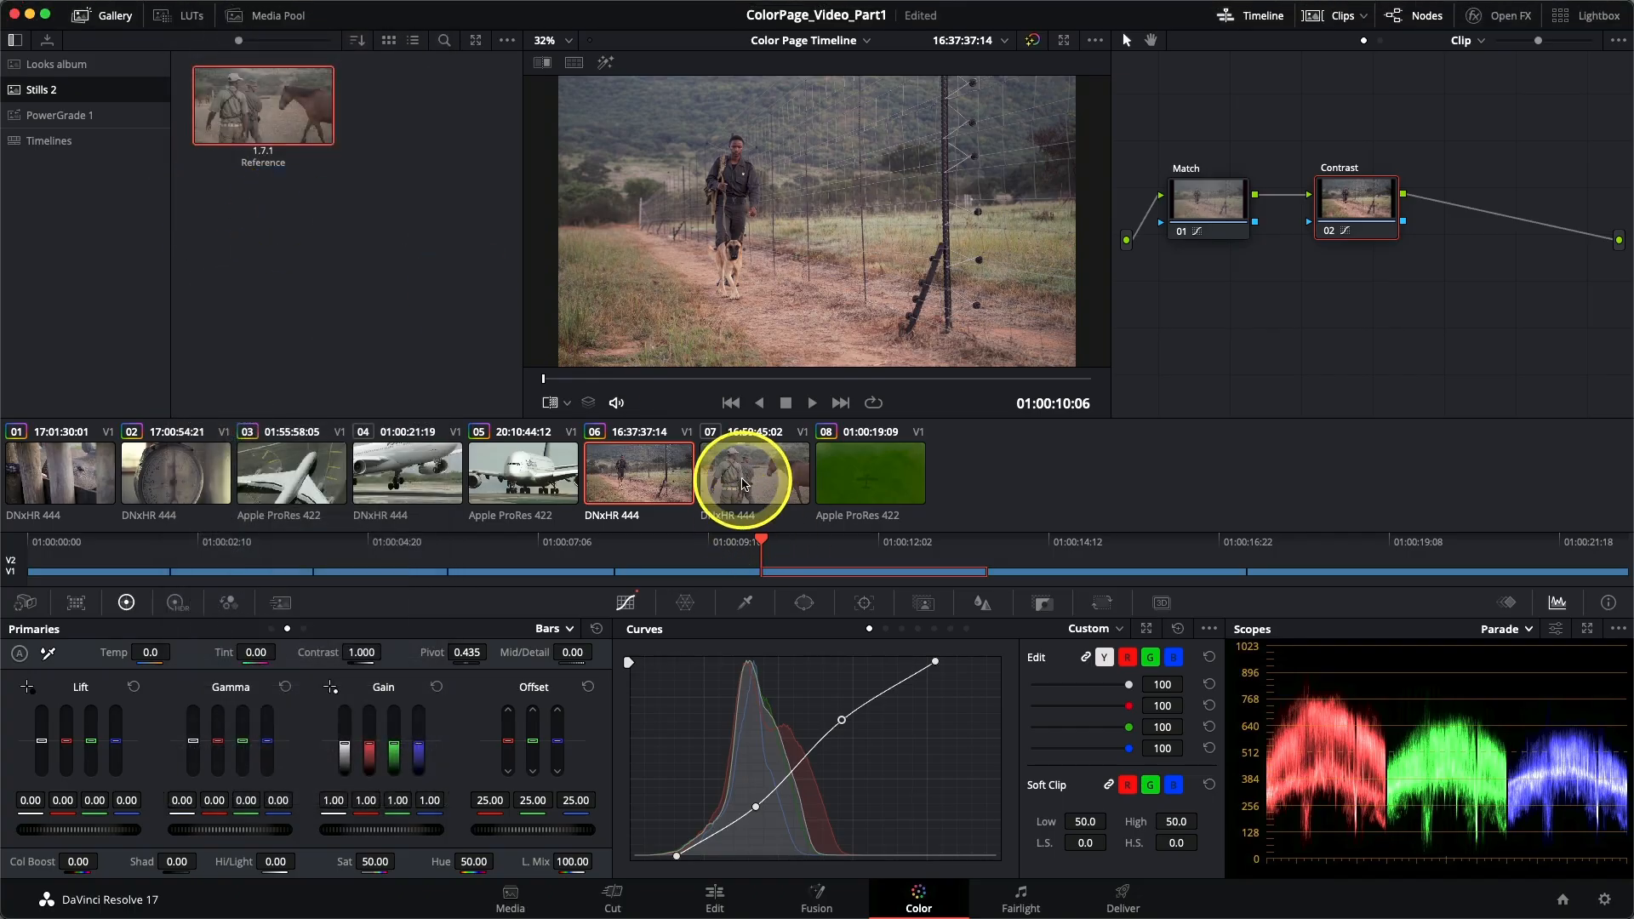
{"action": "left_click", "coordinate": [641, 475]}
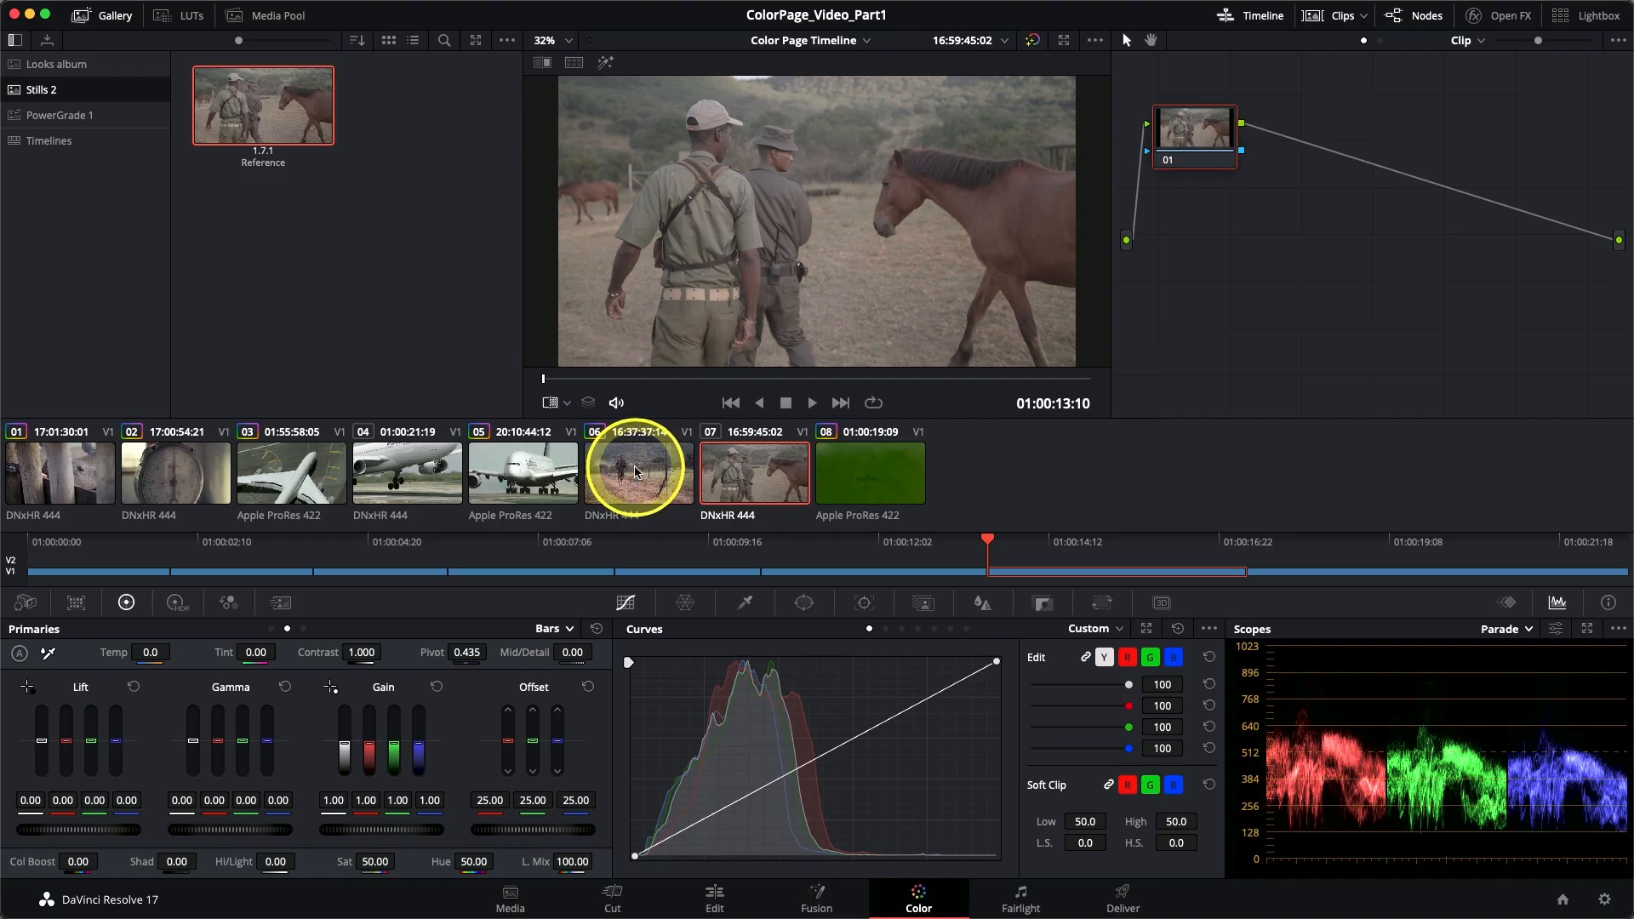
{"action": "left_click_drag", "start_coordinate": [1192, 138], "coordinate": [1215, 182]}
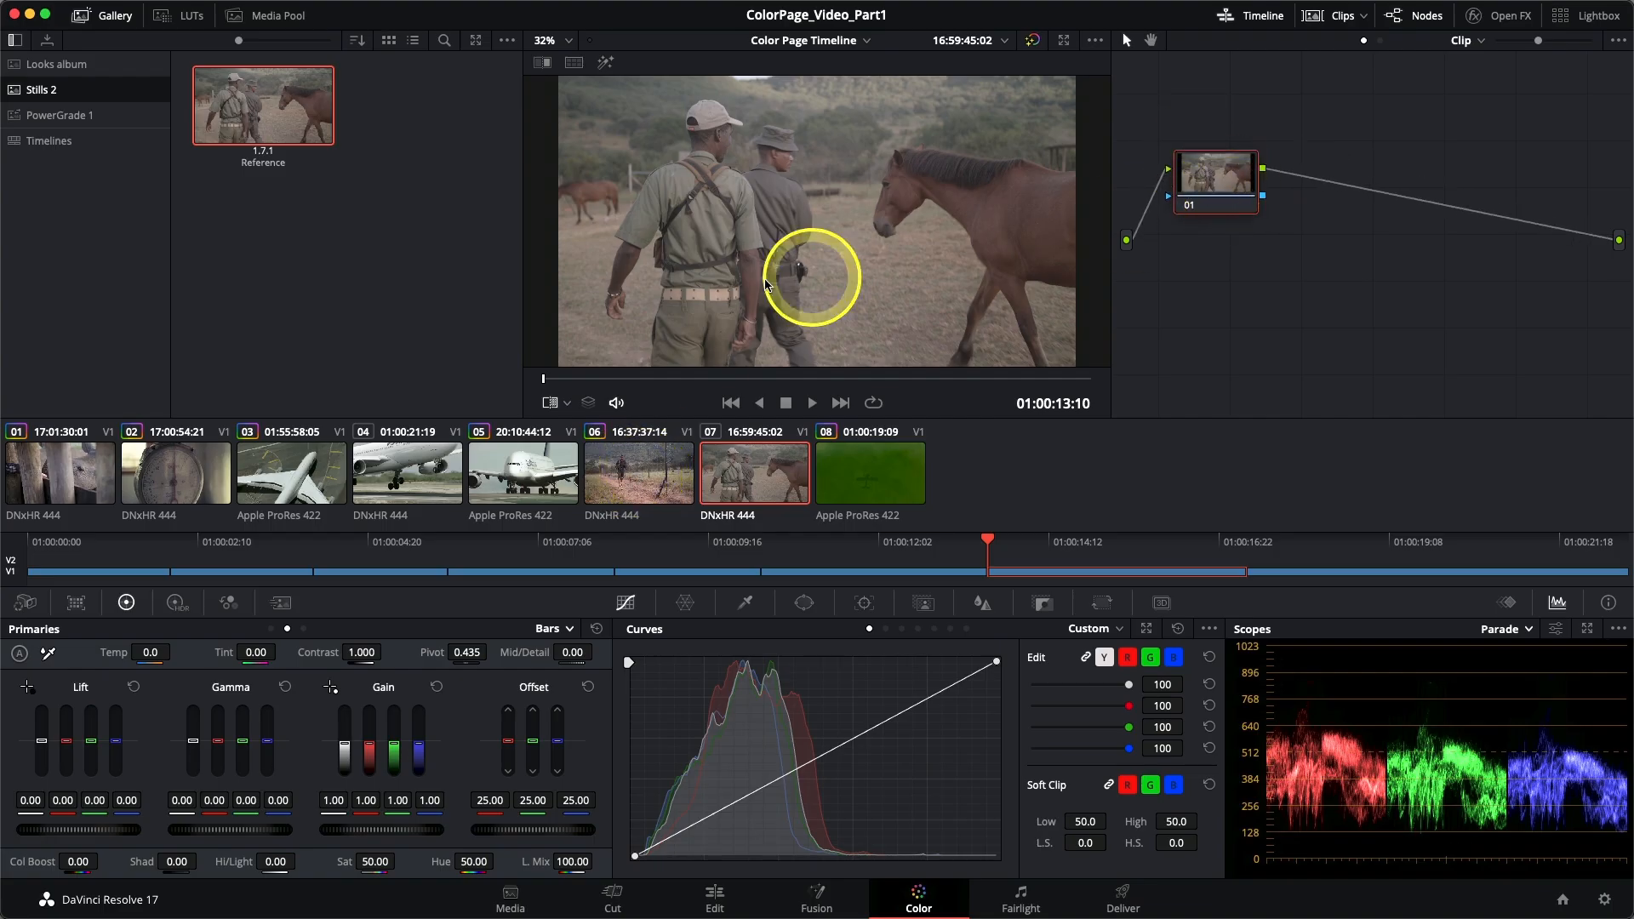
{"action": "left_click", "coordinate": [197, 11]}
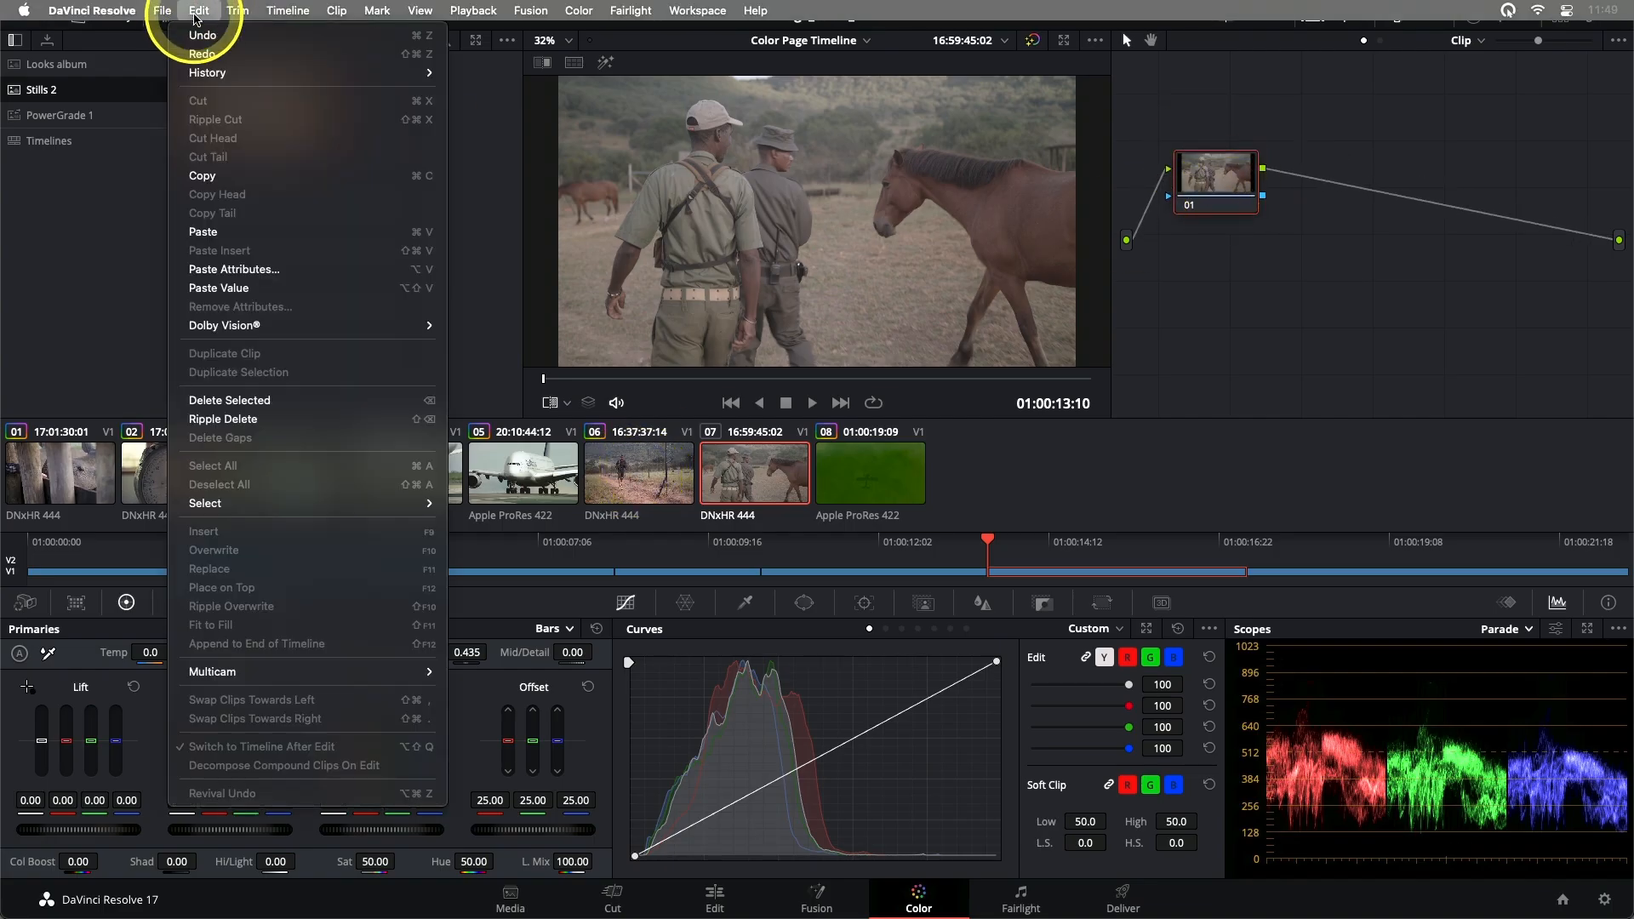
{"action": "left_click", "coordinate": [238, 232]}
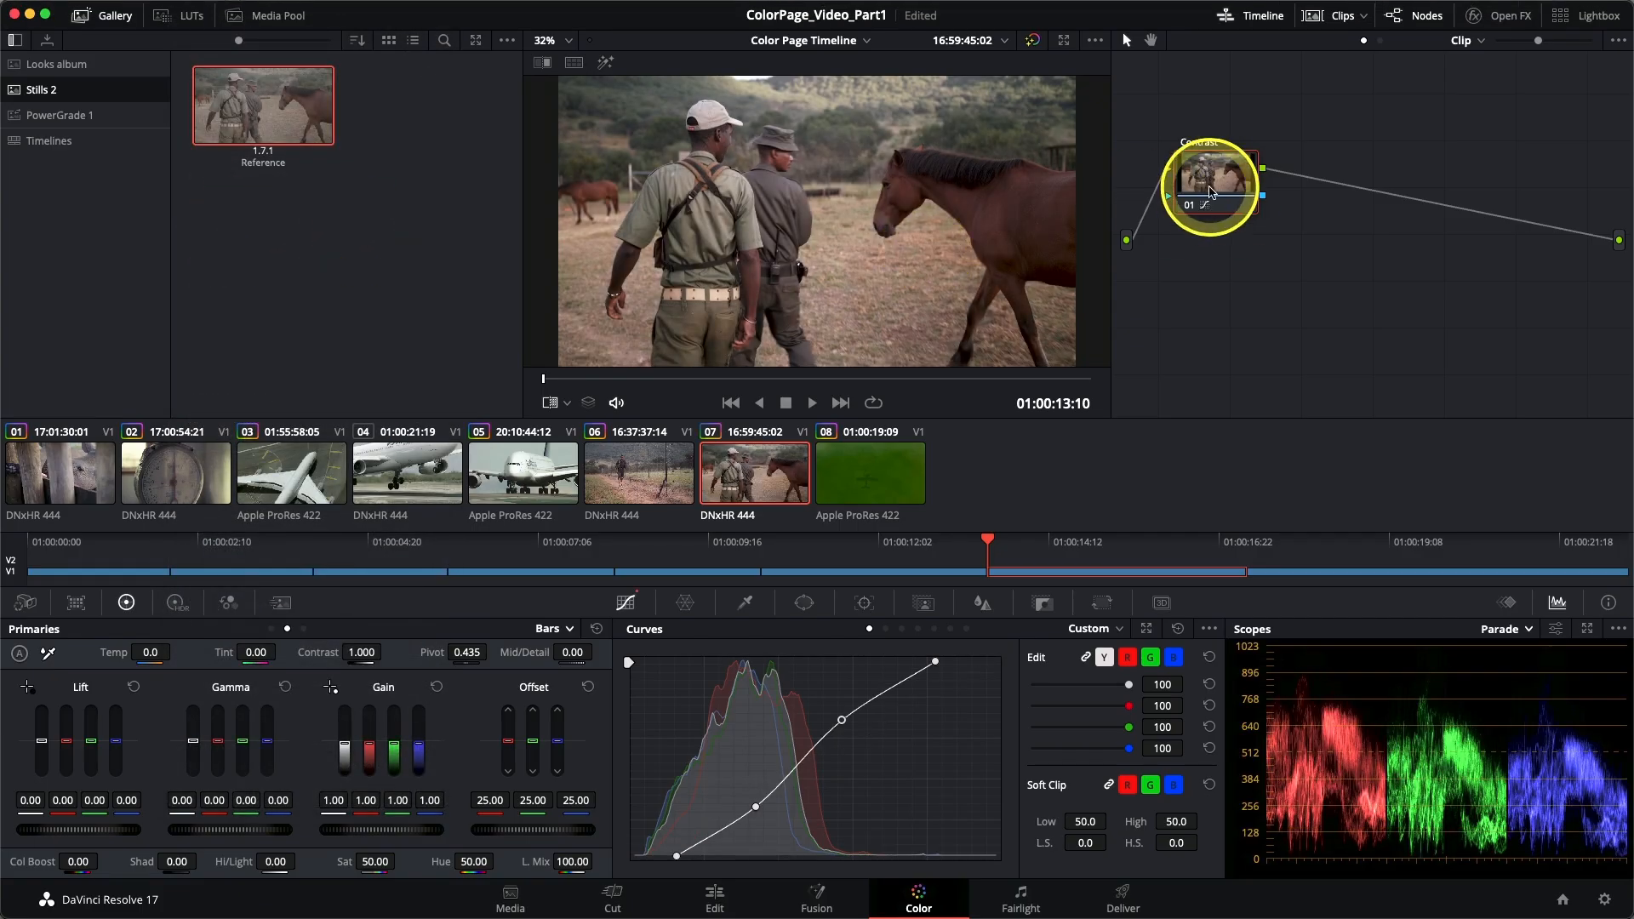
Switch back and forth between clips 06 and 07 to compare their grades, ending on clip 06.
{"action": "key", "text": "Up"}
{"action": "key", "text": "Down"}
{"action": "key", "text": "Up"}
{"action": "key", "text": "Down"}
{"action": "key", "text": "Up"}
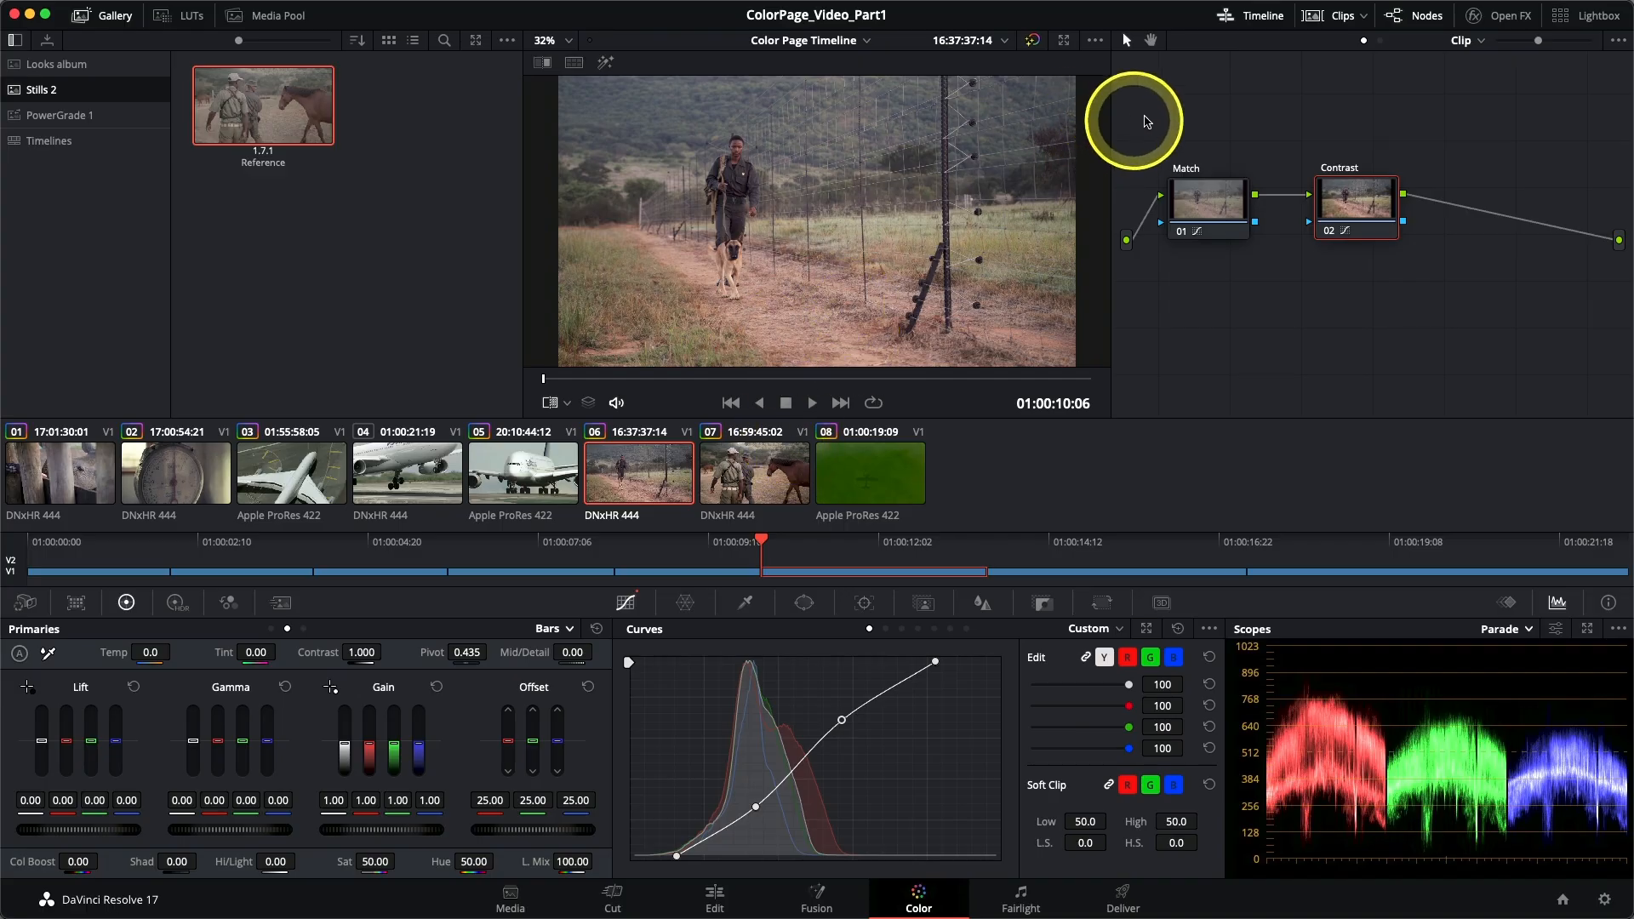
Hide and restore the mini timeline, and do the same with the clip thumbnails.
{"action": "left_click", "coordinate": [1253, 18]}
{"action": "left_click", "coordinate": [1251, 19]}
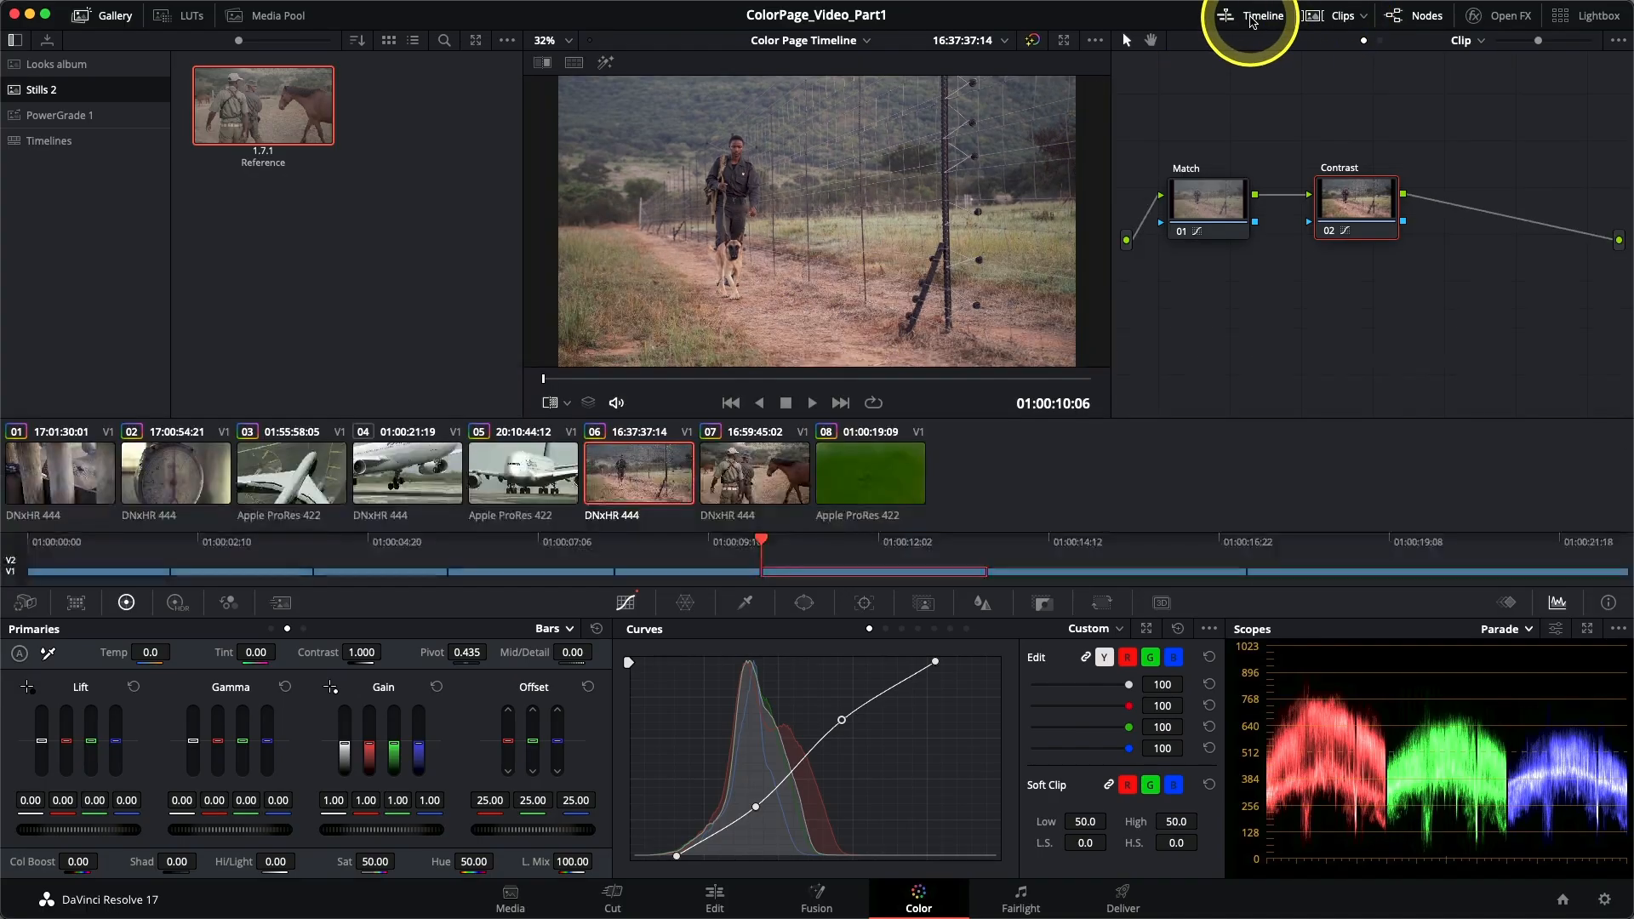
{"action": "left_click", "coordinate": [1332, 17]}
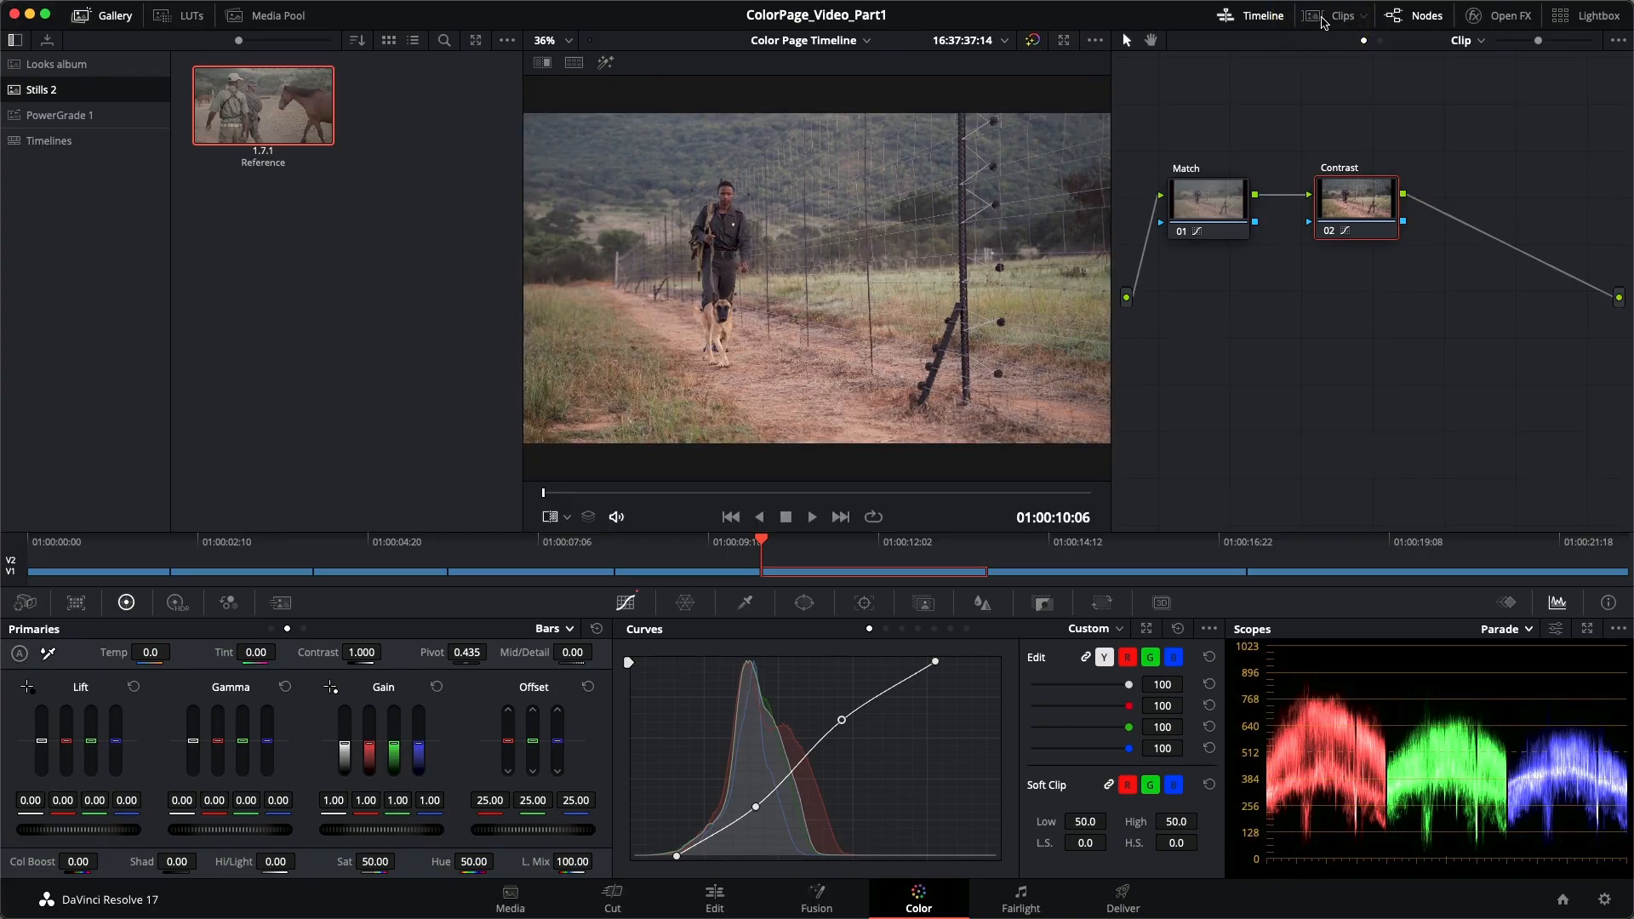
{"action": "left_click", "coordinate": [1331, 18]}
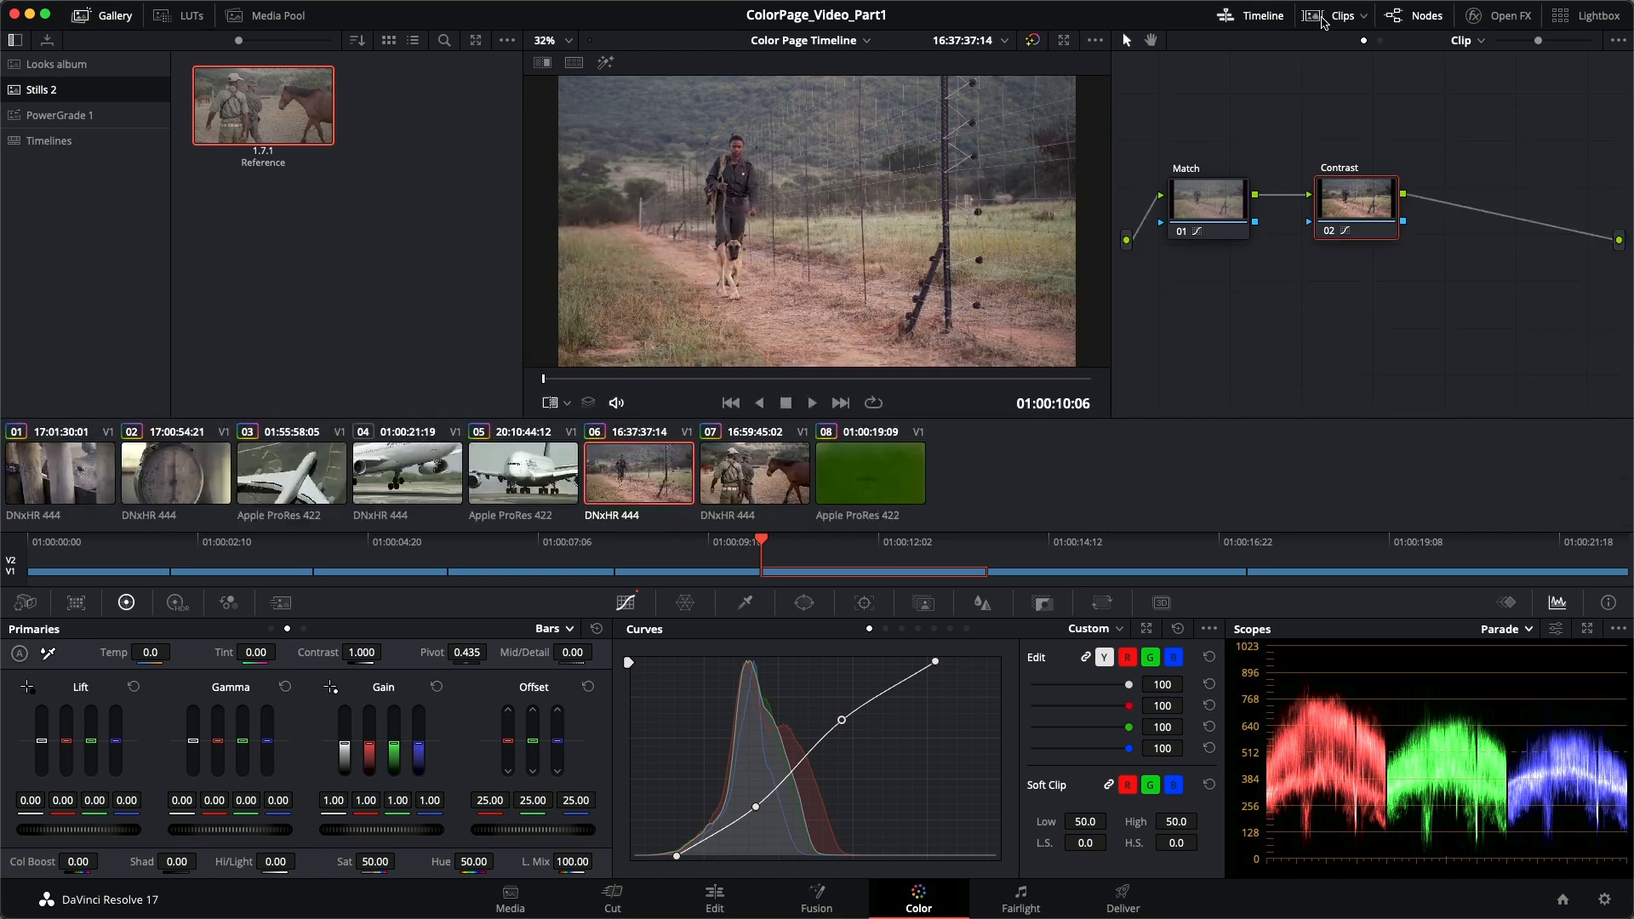
Filter the clip thumbnails to Ungraded Clips and scrub into the filtered clip to view its image.
{"action": "left_click", "coordinate": [1364, 21]}
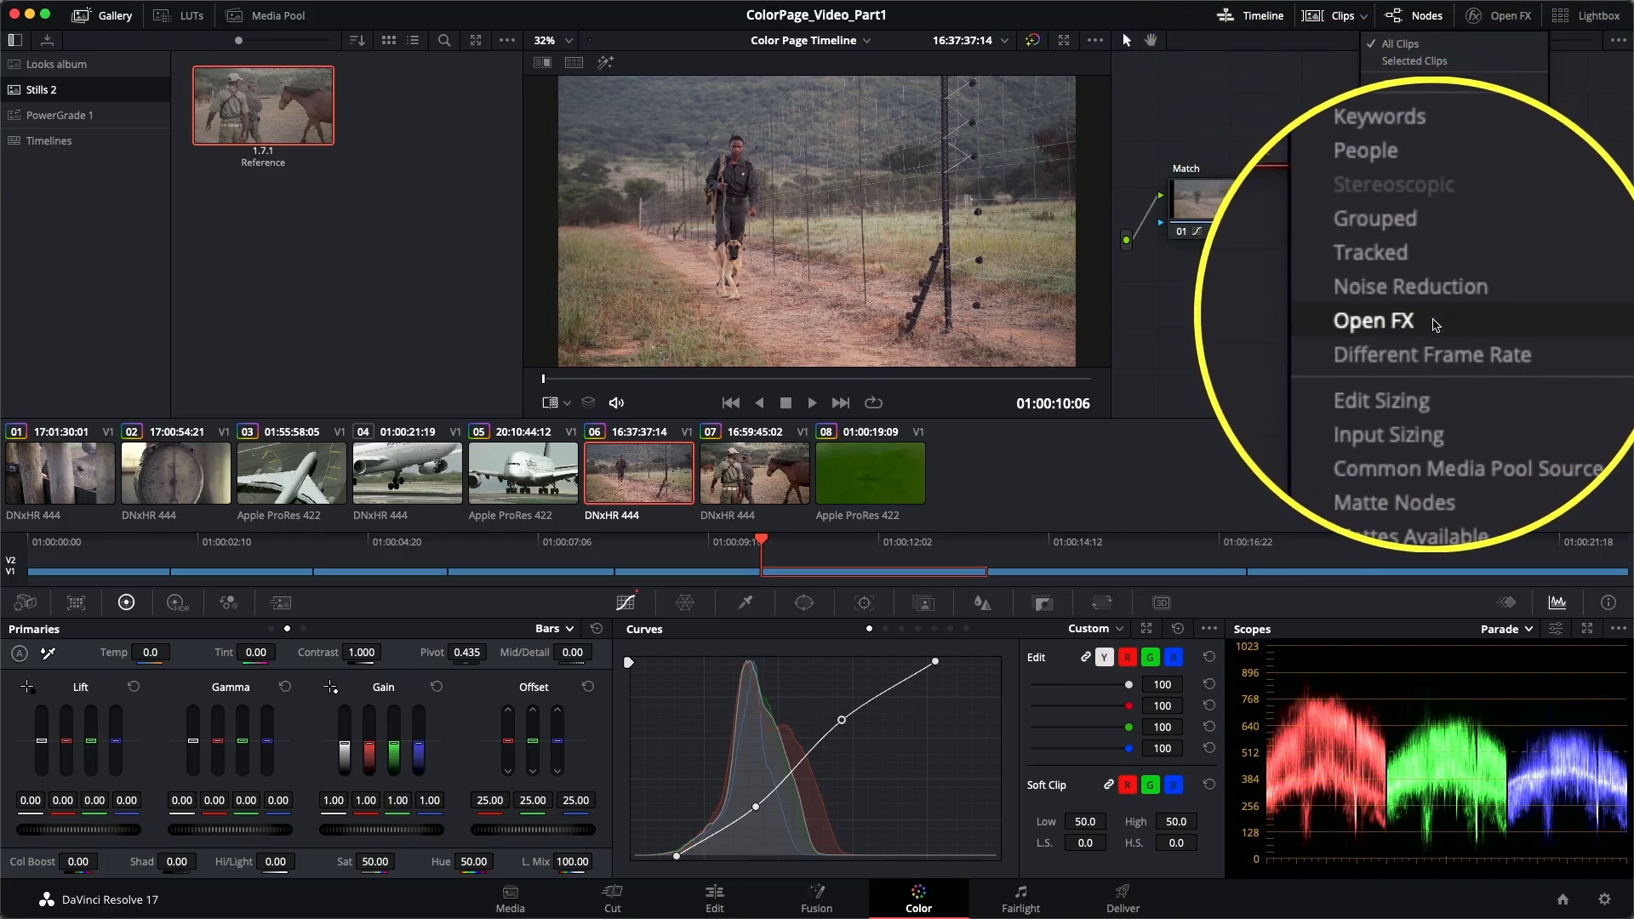
{"action": "mouse_move", "coordinate": [1445, 197]}
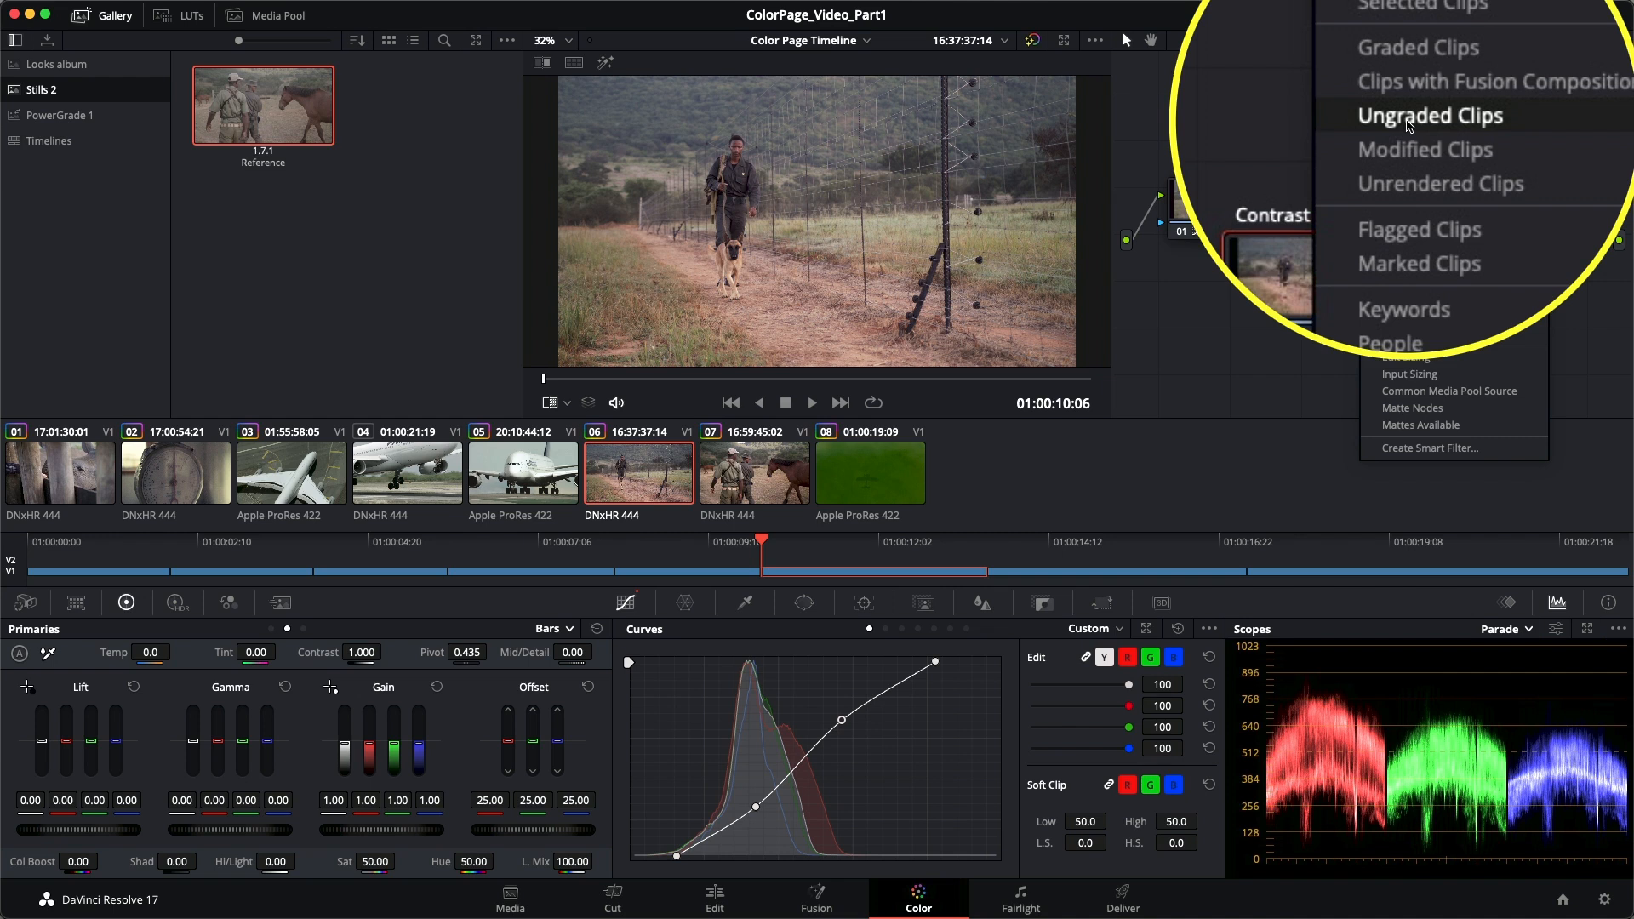
{"action": "left_click", "coordinate": [1411, 118]}
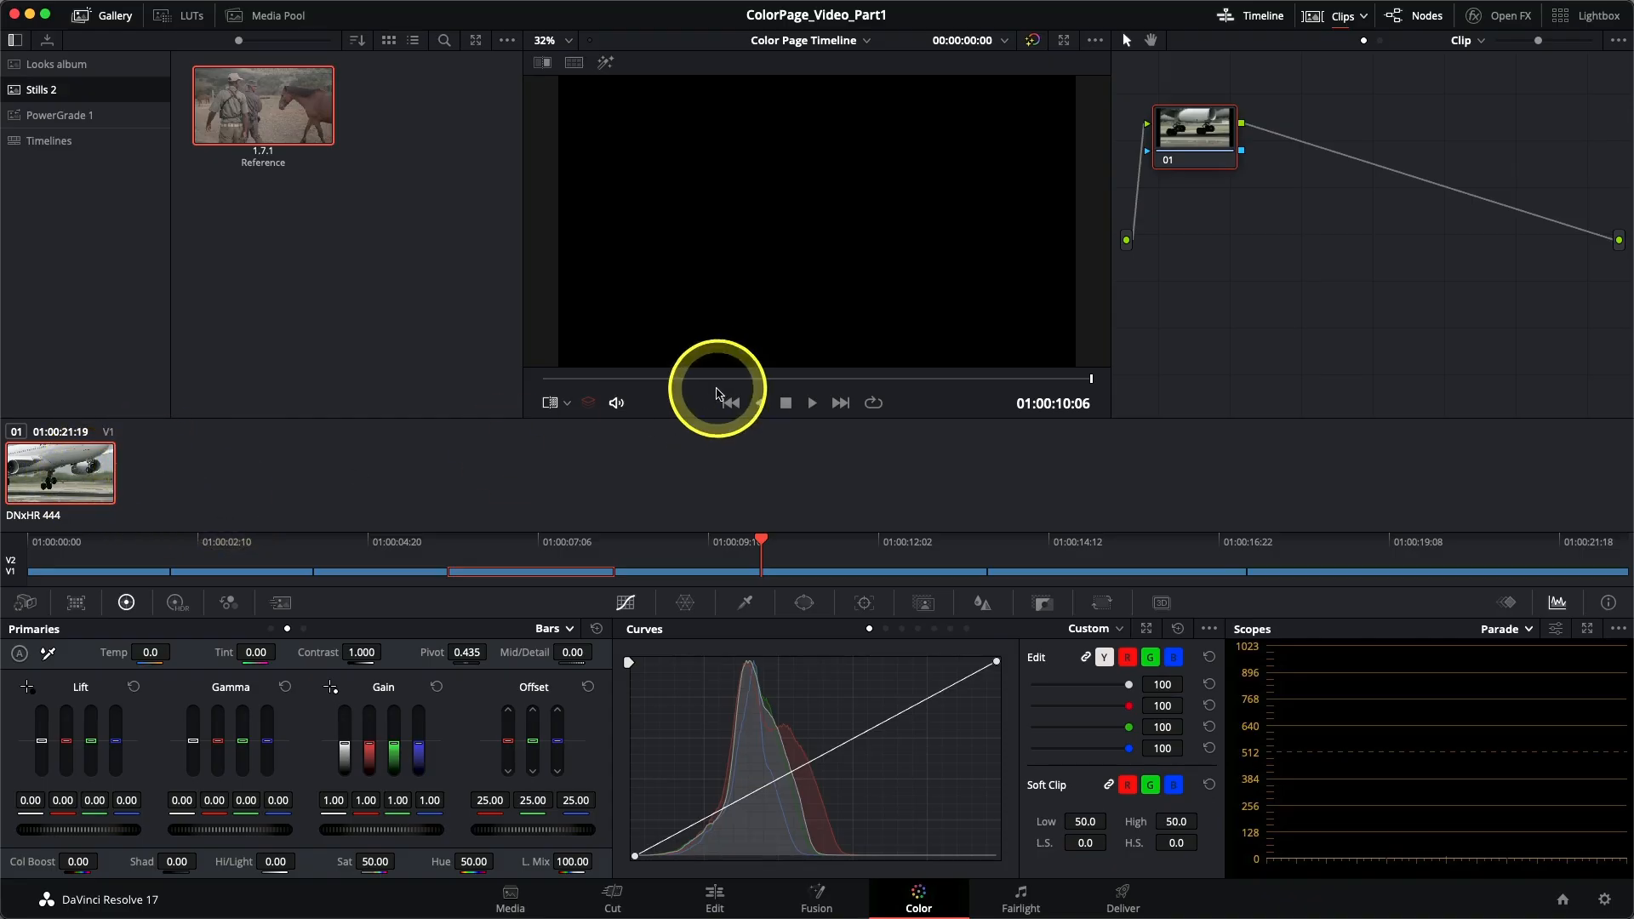
{"action": "left_click", "coordinate": [716, 385]}
{"action": "mouse_move", "coordinate": [716, 389]}
{"action": "left_mouse_down"}
{"action": "mouse_move", "coordinate": [964, 406]}
{"action": "mouse_move", "coordinate": [735, 381]}
{"action": "left_mouse_up"}
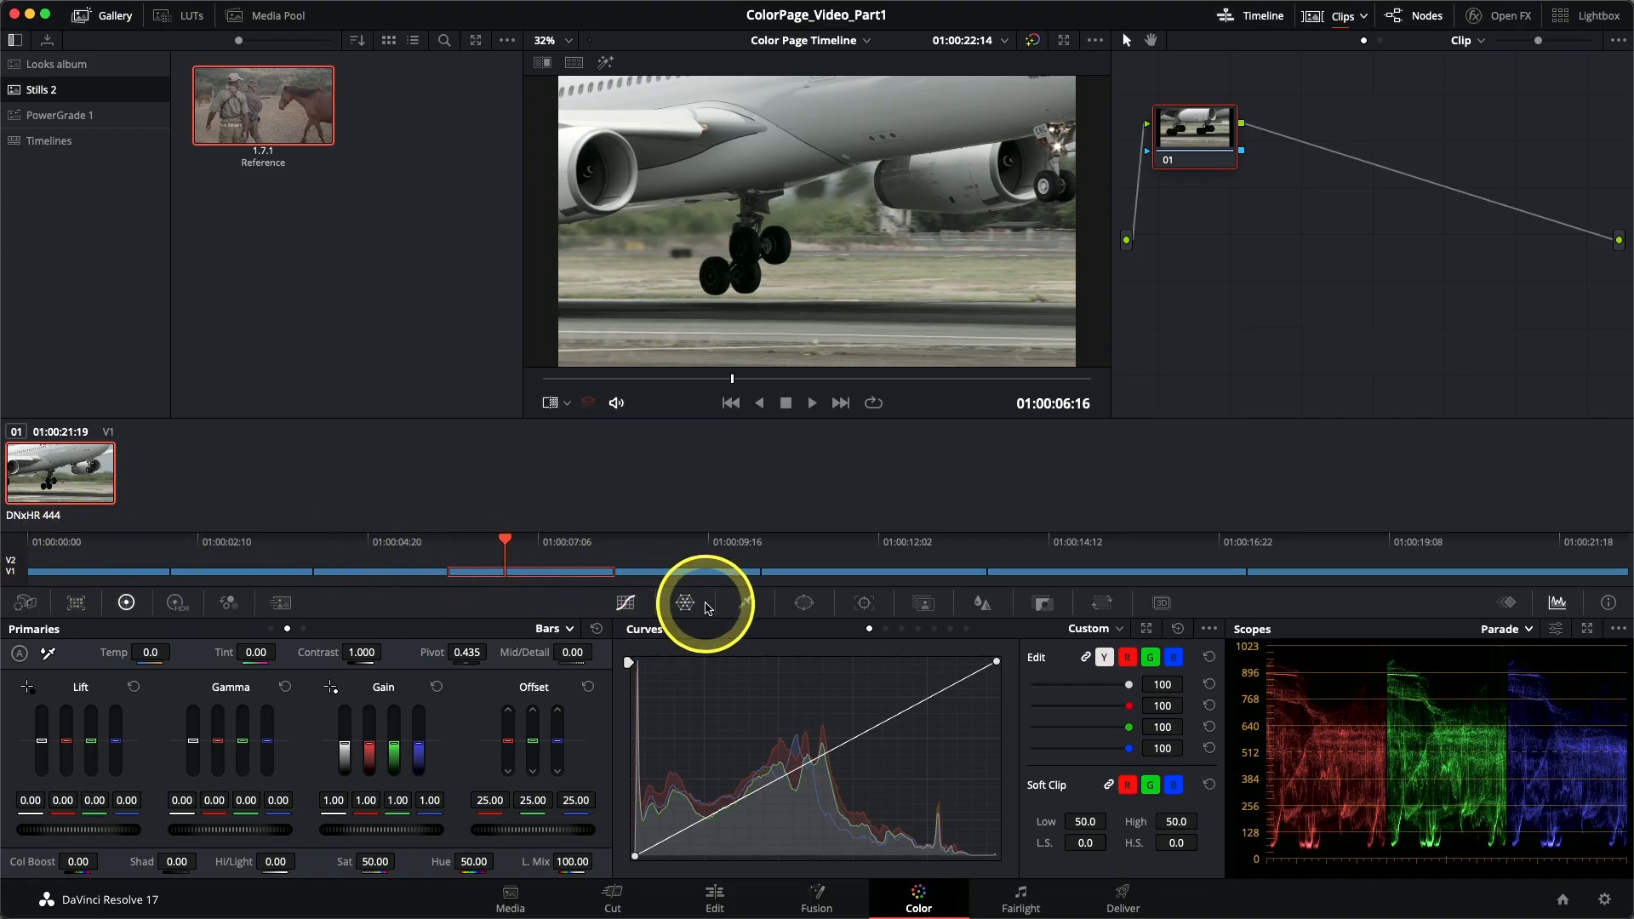
Fit the whole timeline in view on the Edit page, and on the Color page set the clip filter back to All Clips.
{"action": "left_click", "coordinate": [715, 894]}
{"action": "key", "text": "shift+z"}
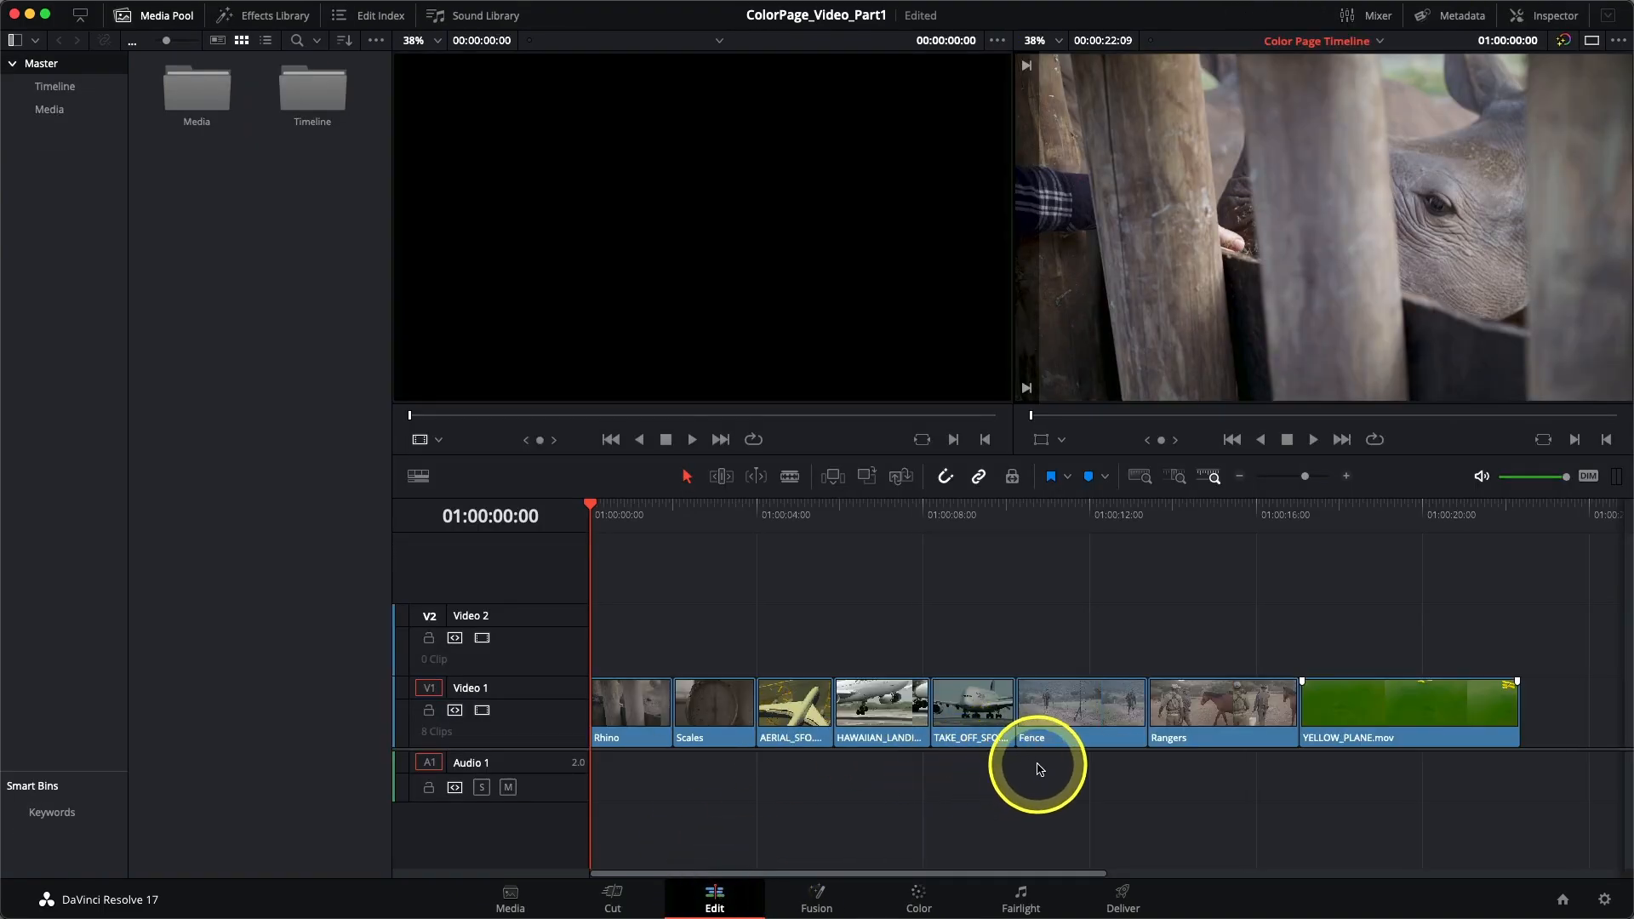
{"action": "left_click", "coordinate": [913, 890]}
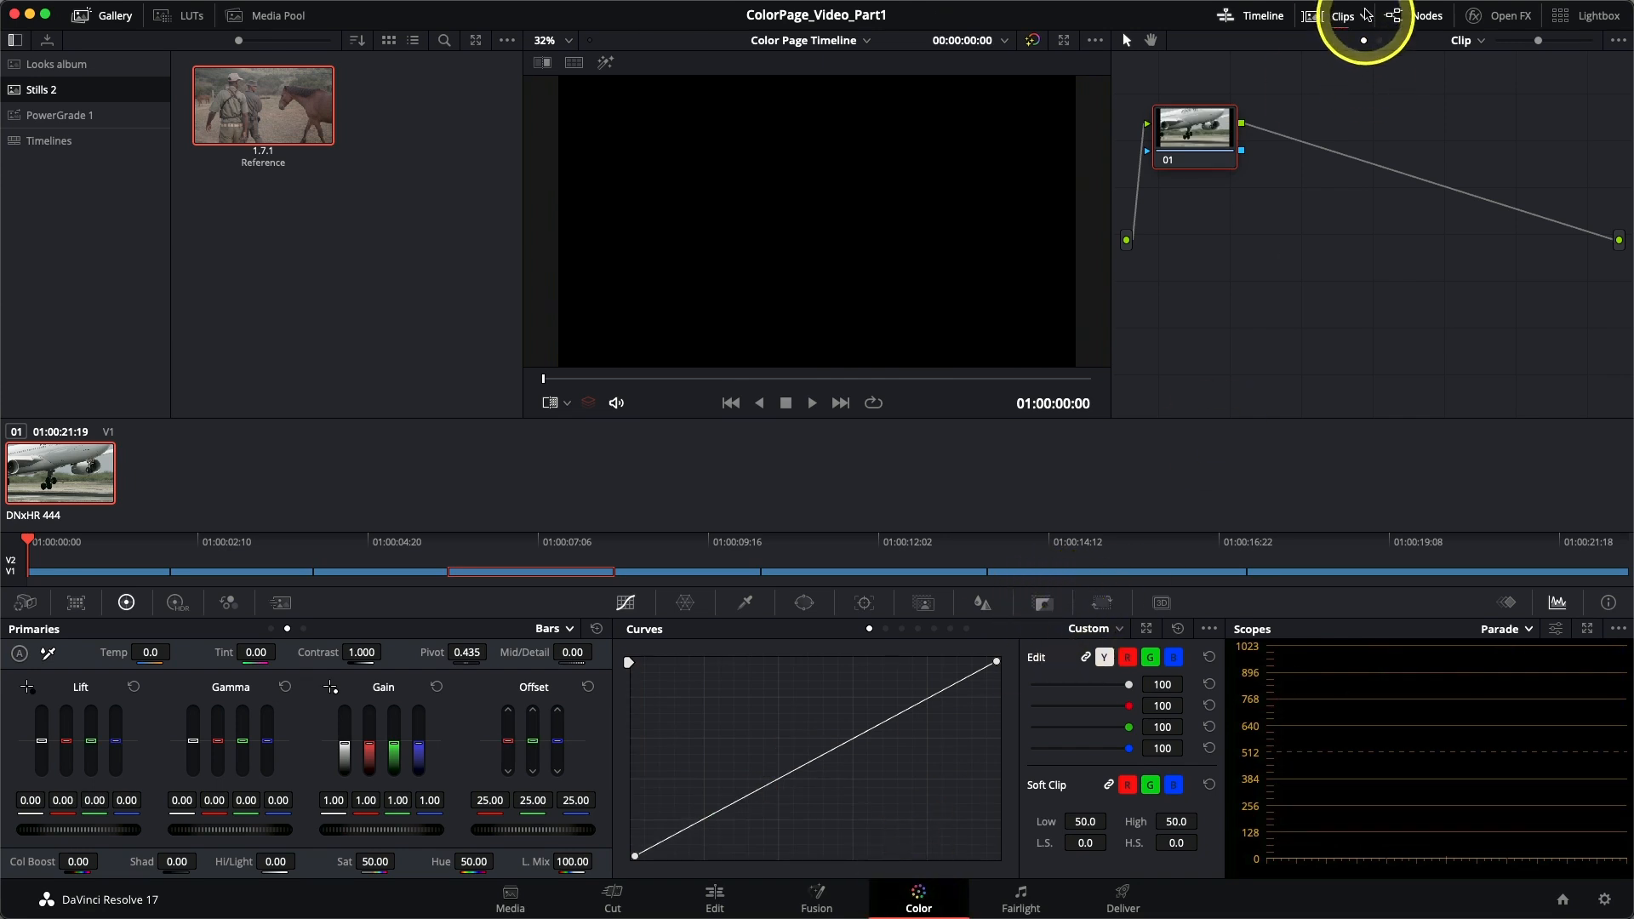
{"action": "left_click", "coordinate": [1365, 23]}
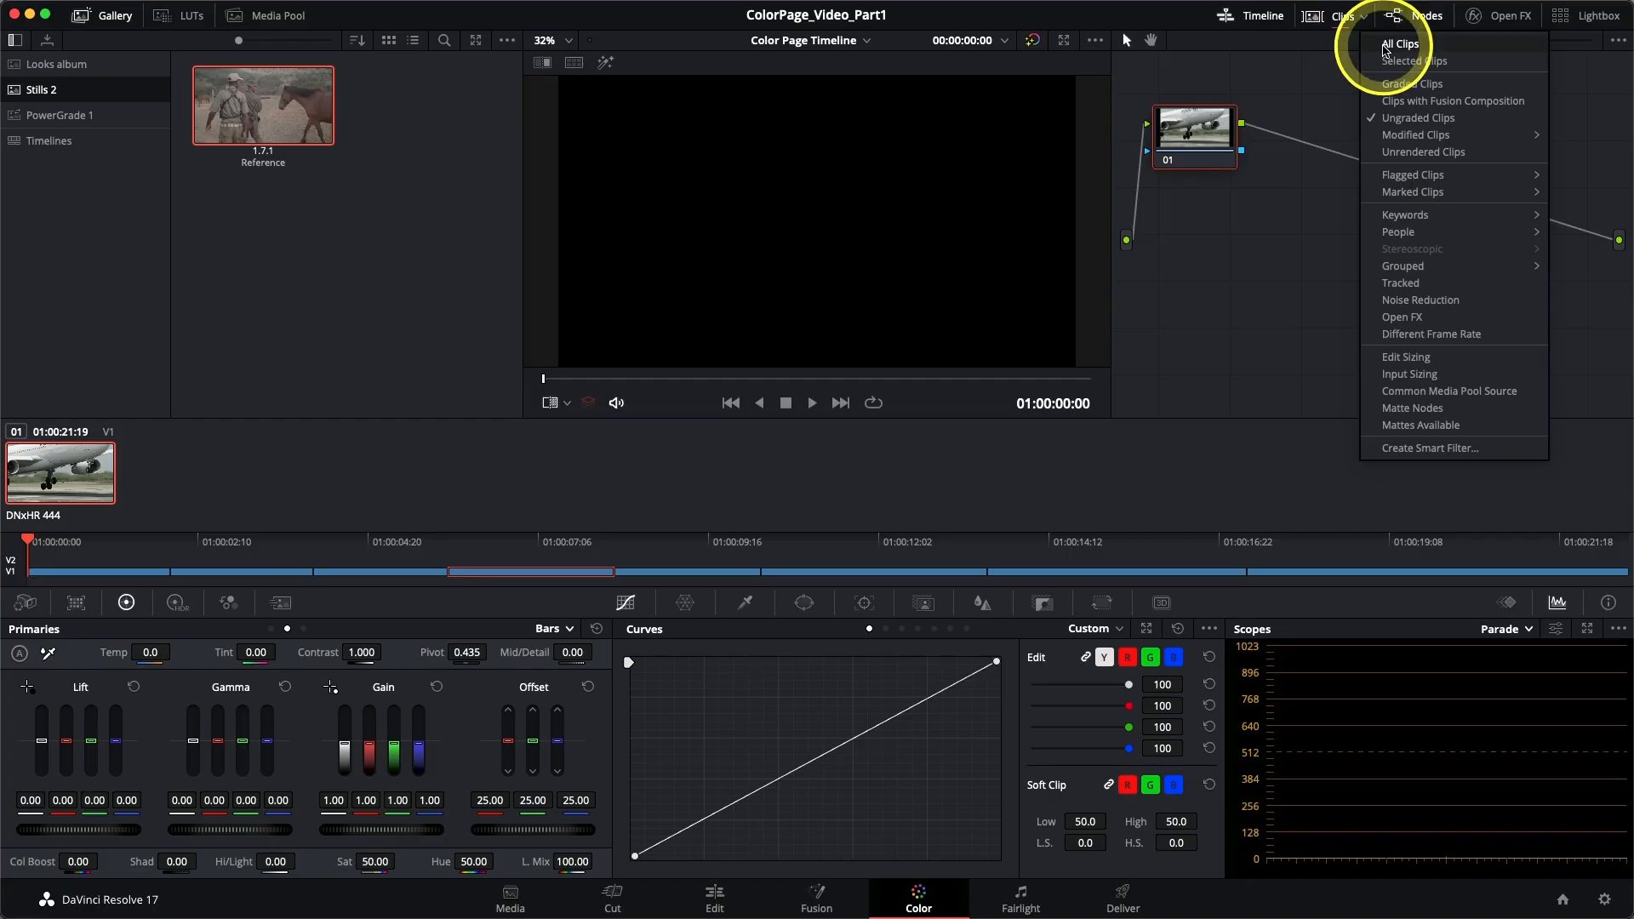
{"action": "left_click", "coordinate": [1386, 44]}
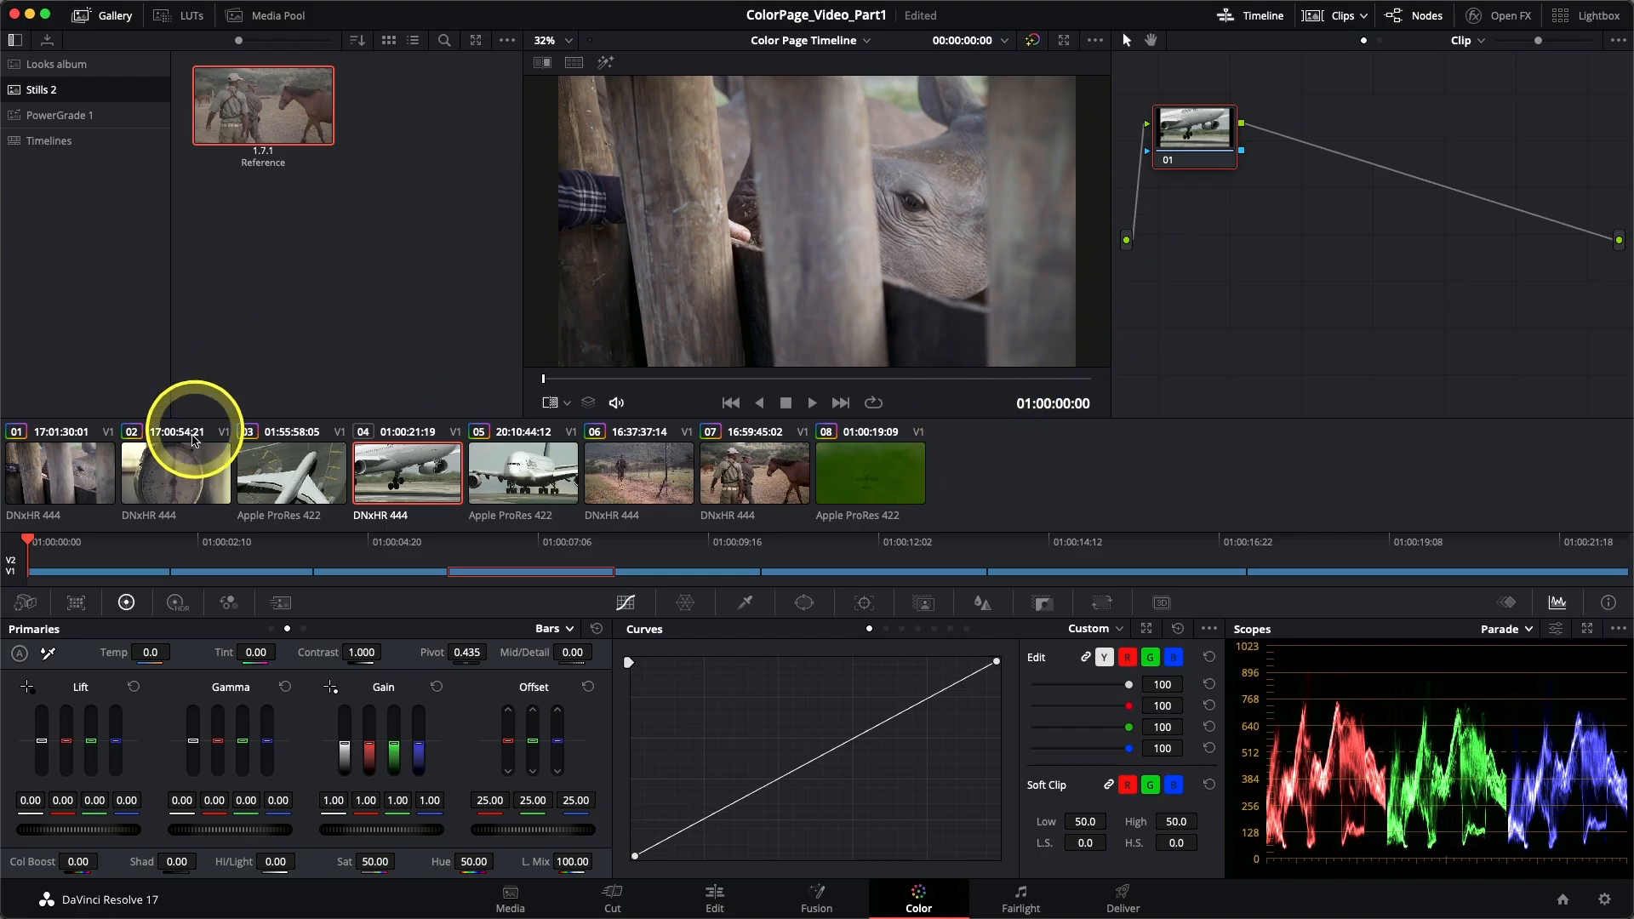
Mark clip 02, the scale shot, with a yellow flag.
{"action": "left_click", "coordinate": [204, 488]}
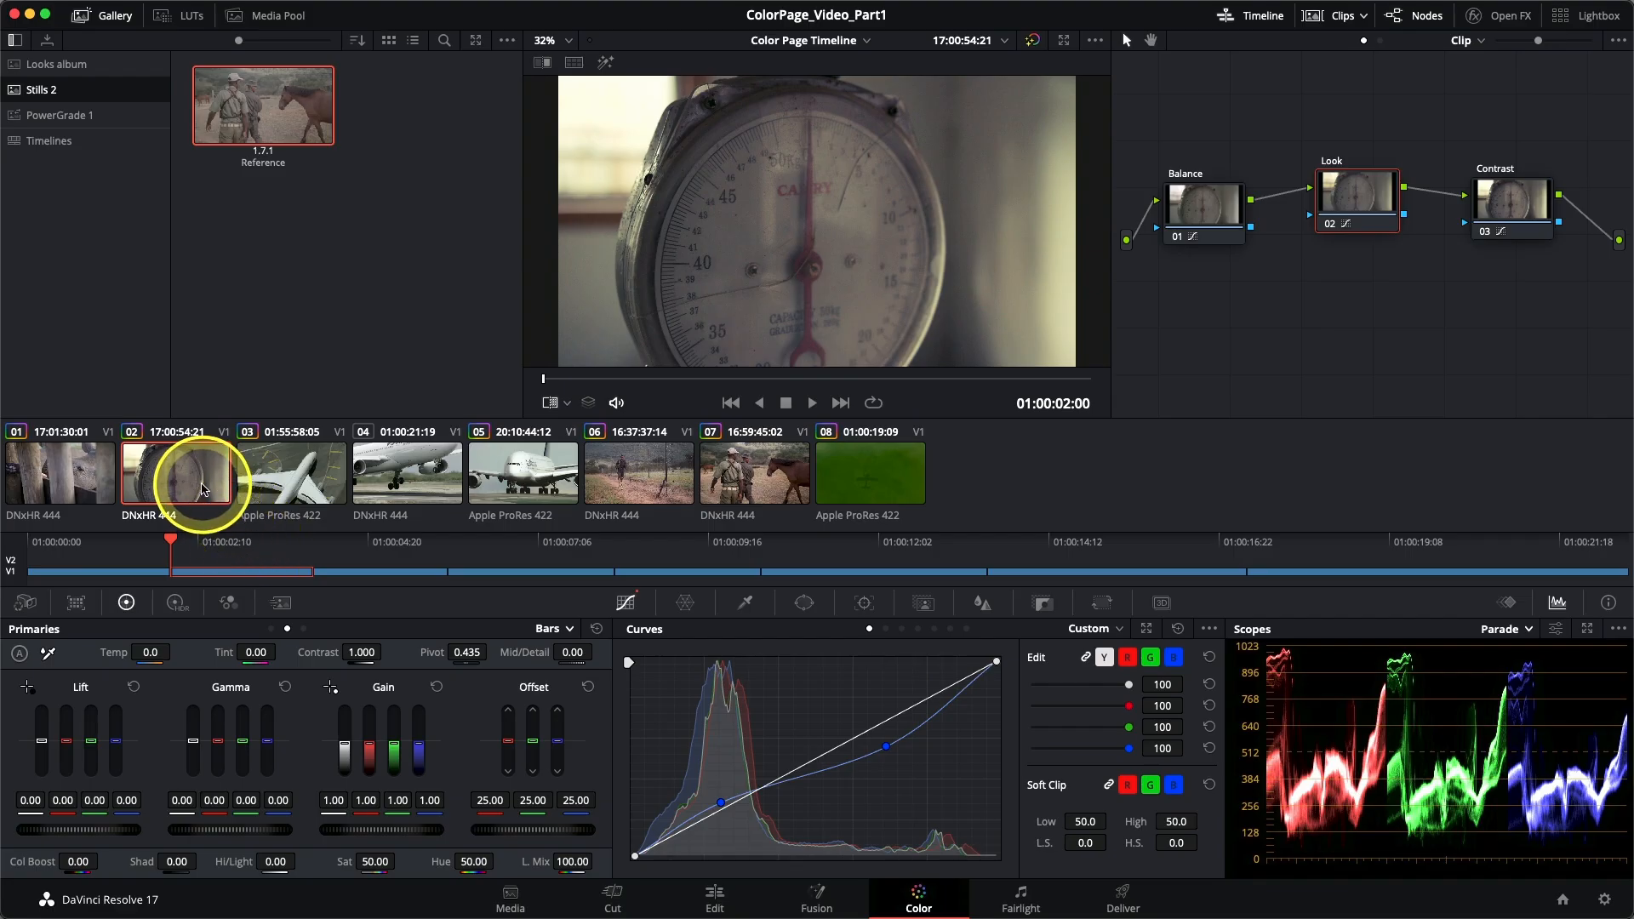
{"action": "right_click", "coordinate": [164, 482]}
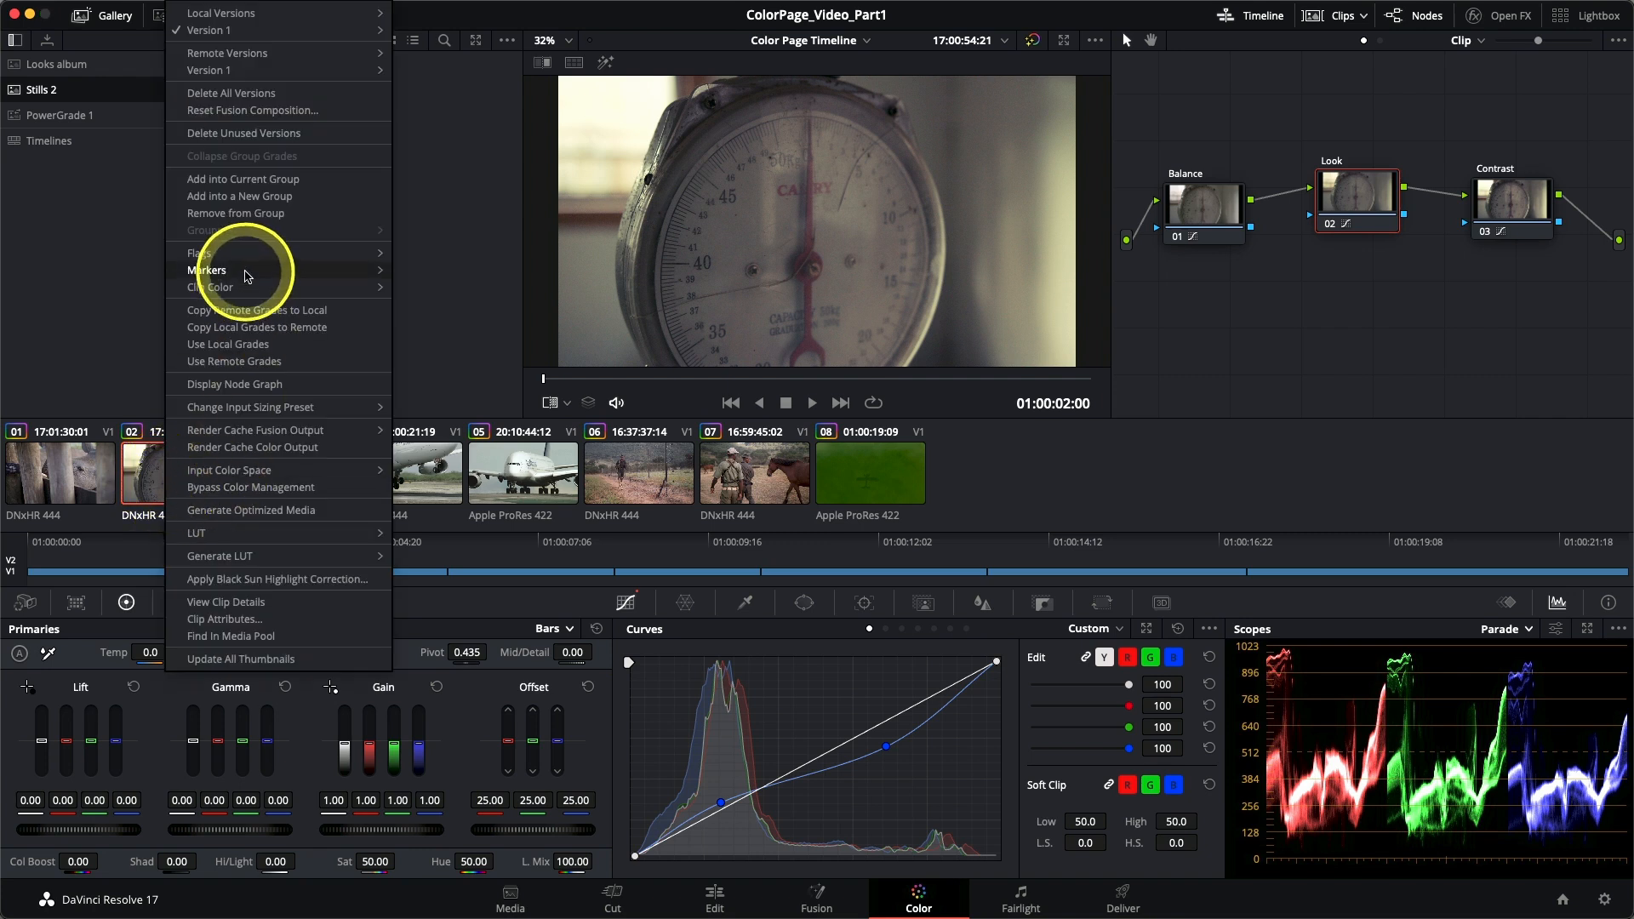
{"action": "mouse_move", "coordinate": [242, 258]}
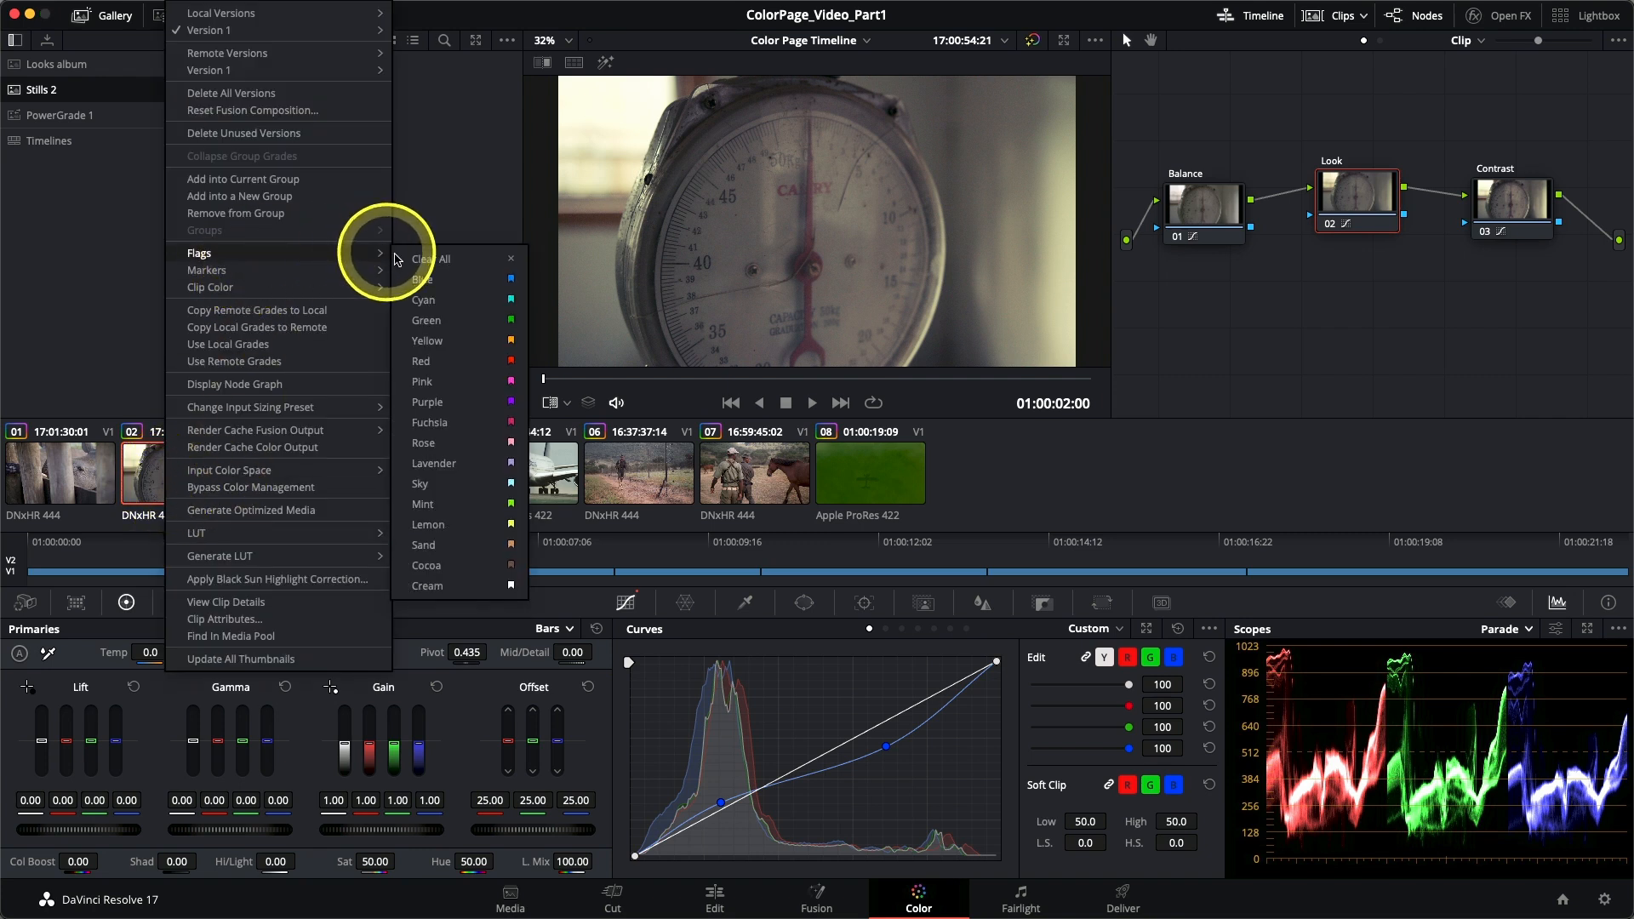
{"action": "left_click", "coordinate": [429, 342]}
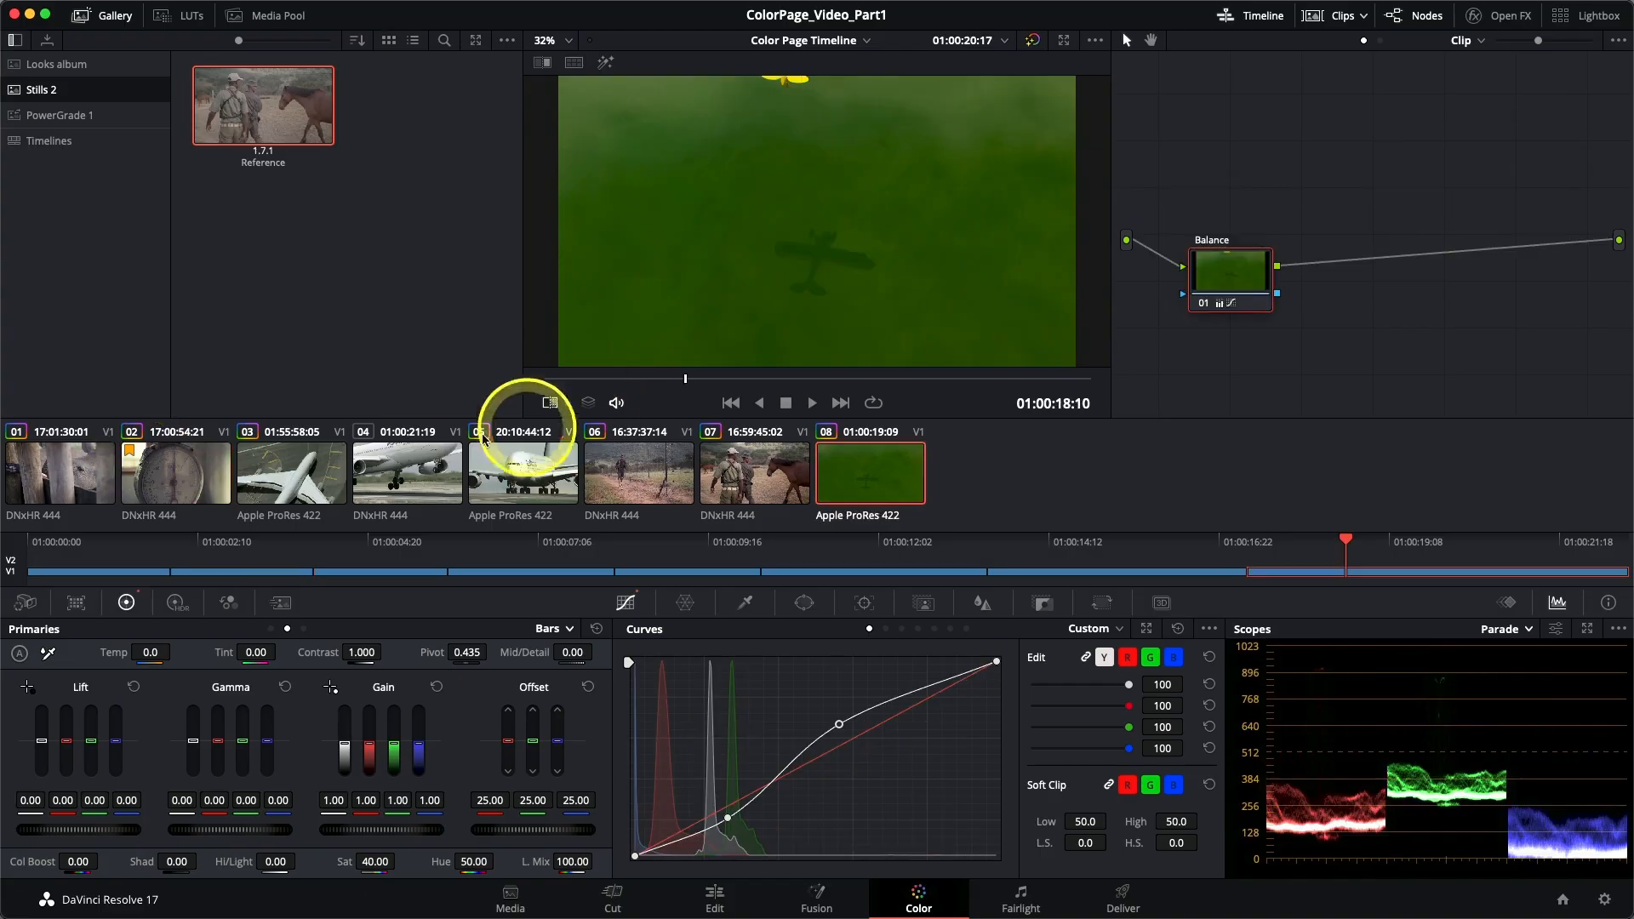
Mark clip 08, the green plane shot, with a yellow flag.
{"action": "right_click", "coordinate": [856, 487]}
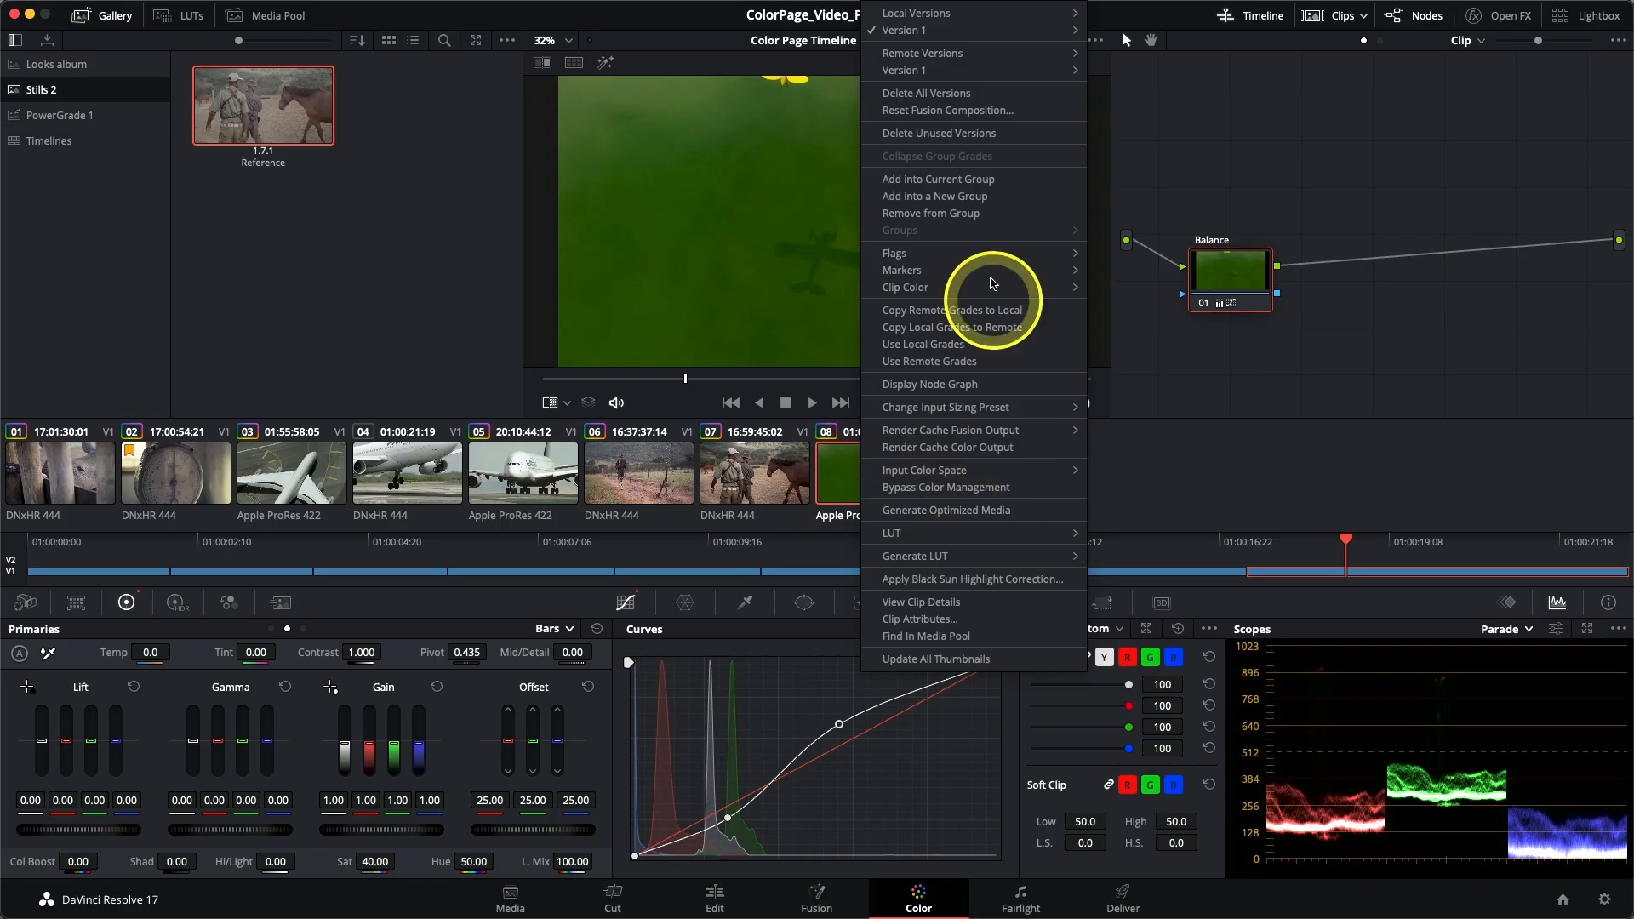
{"action": "mouse_move", "coordinate": [978, 264]}
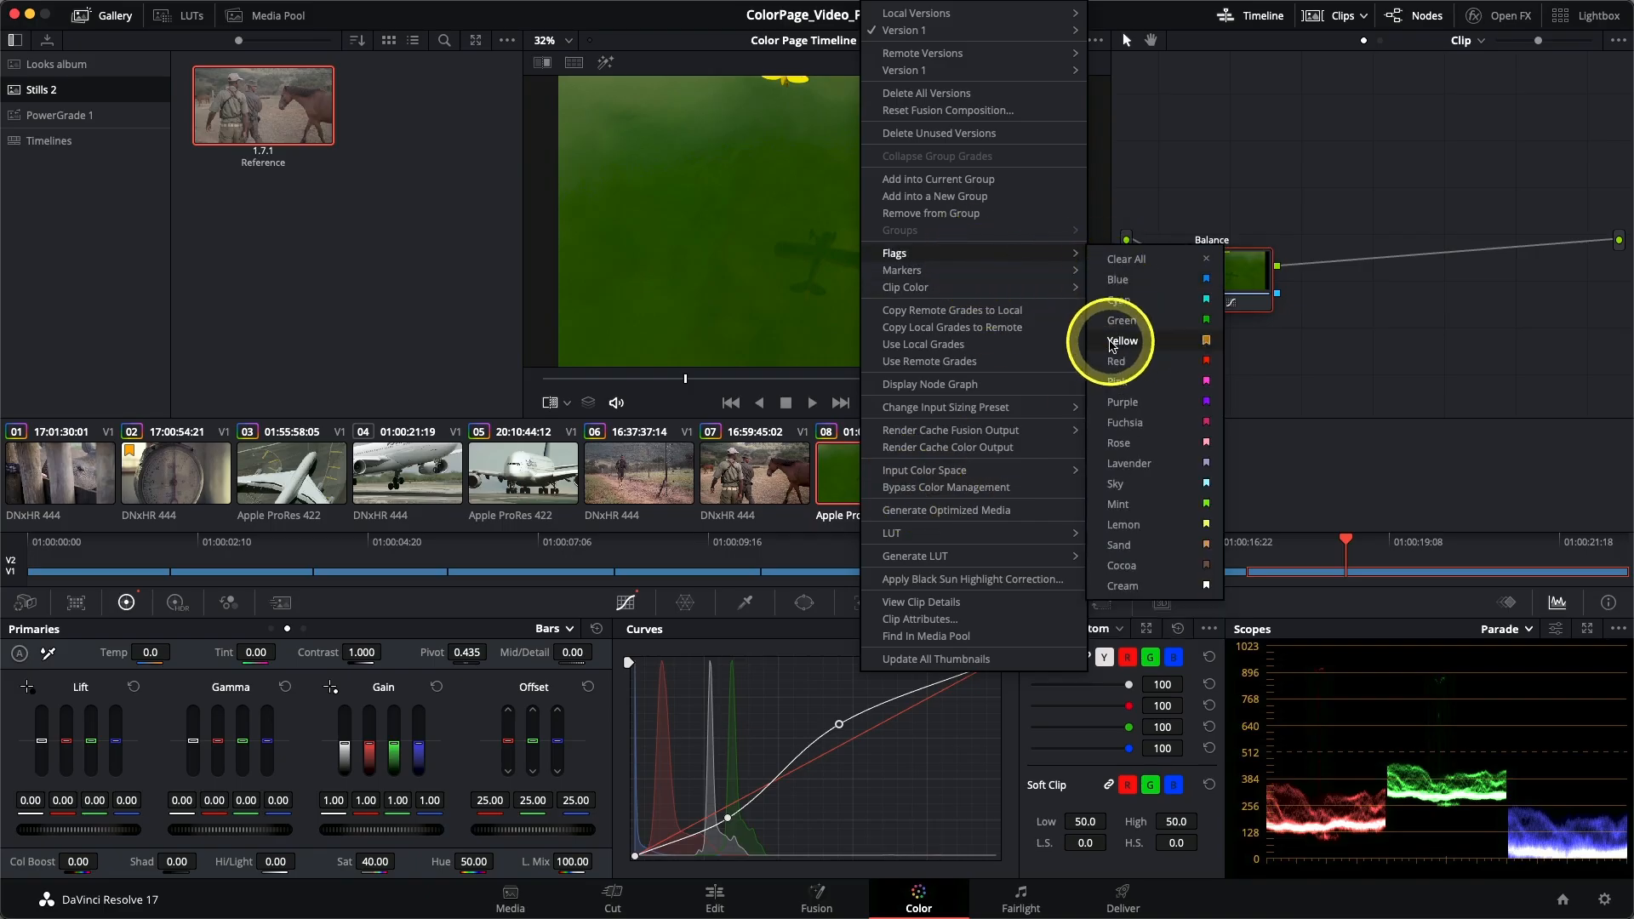
{"action": "left_click", "coordinate": [1109, 341]}
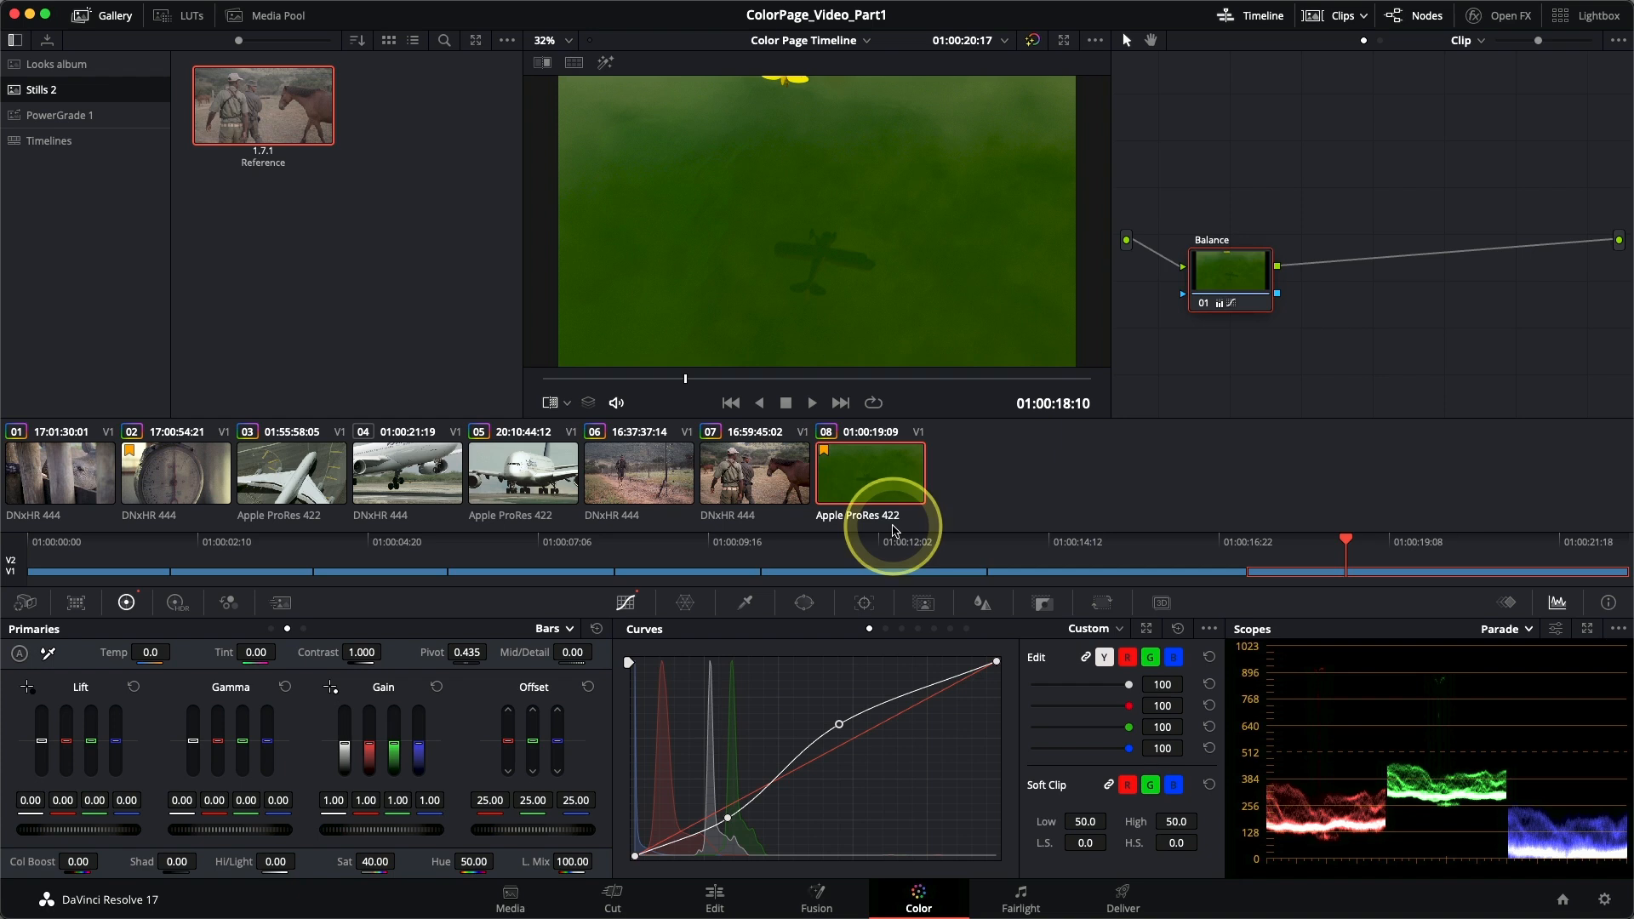
Select clips 03 through 05, the airplane shots, mark them with a blue flag, and clear the multiple selection.
{"action": "left_click", "coordinate": [310, 474]}
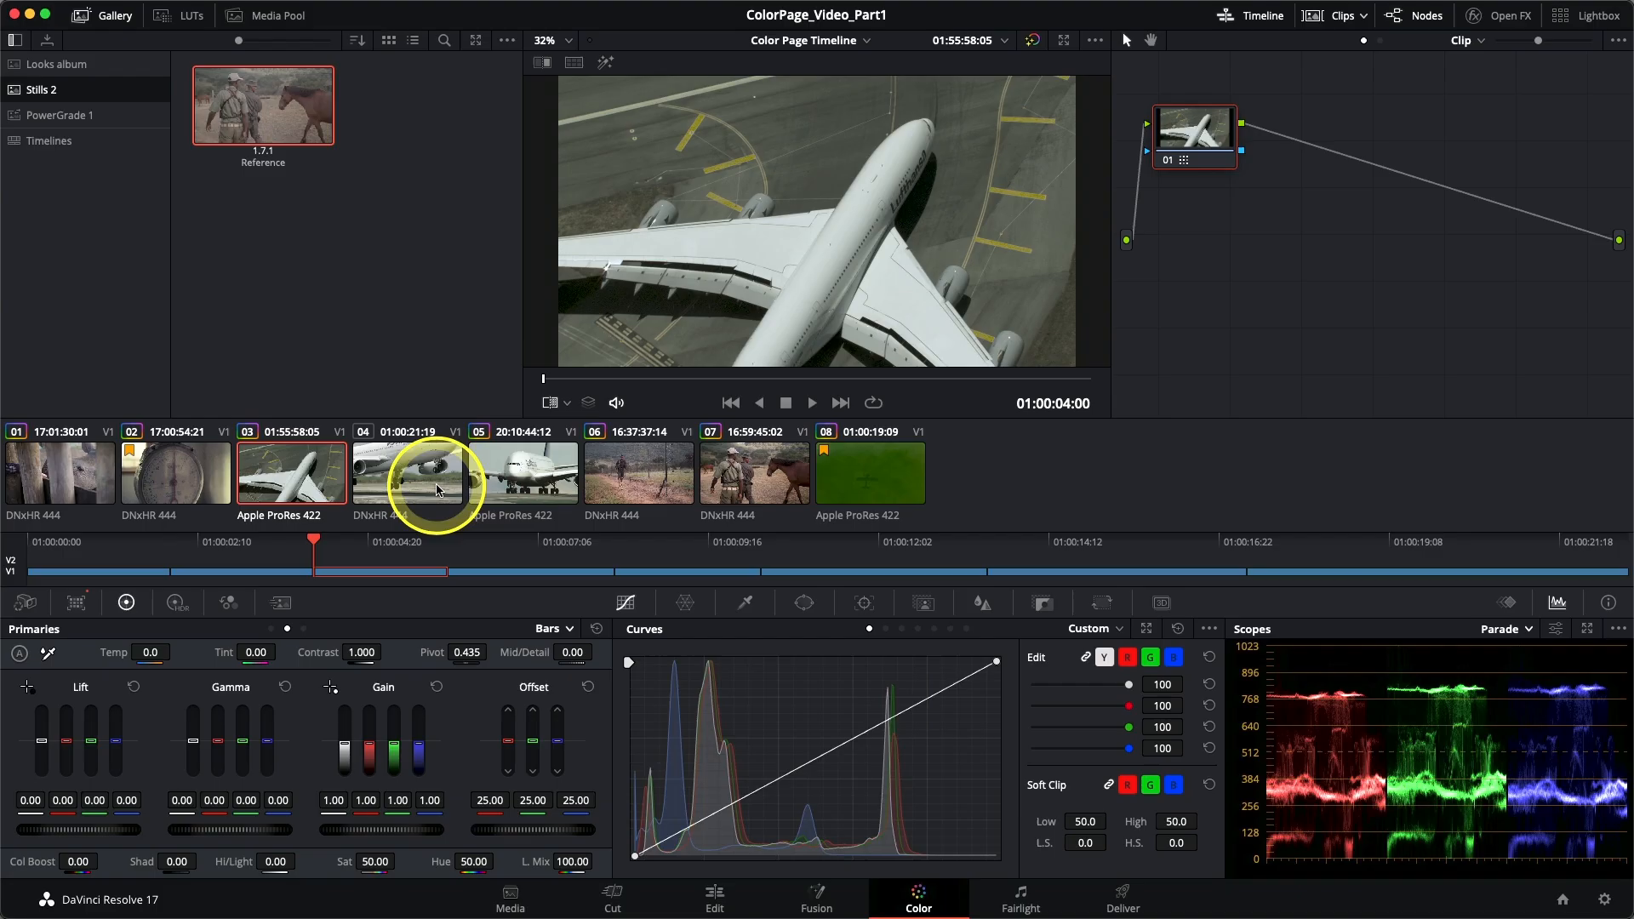
{"action": "left_click", "coordinate": [526, 466], "text": "super"}
{"action": "left_click", "coordinate": [659, 474], "text": "super"}
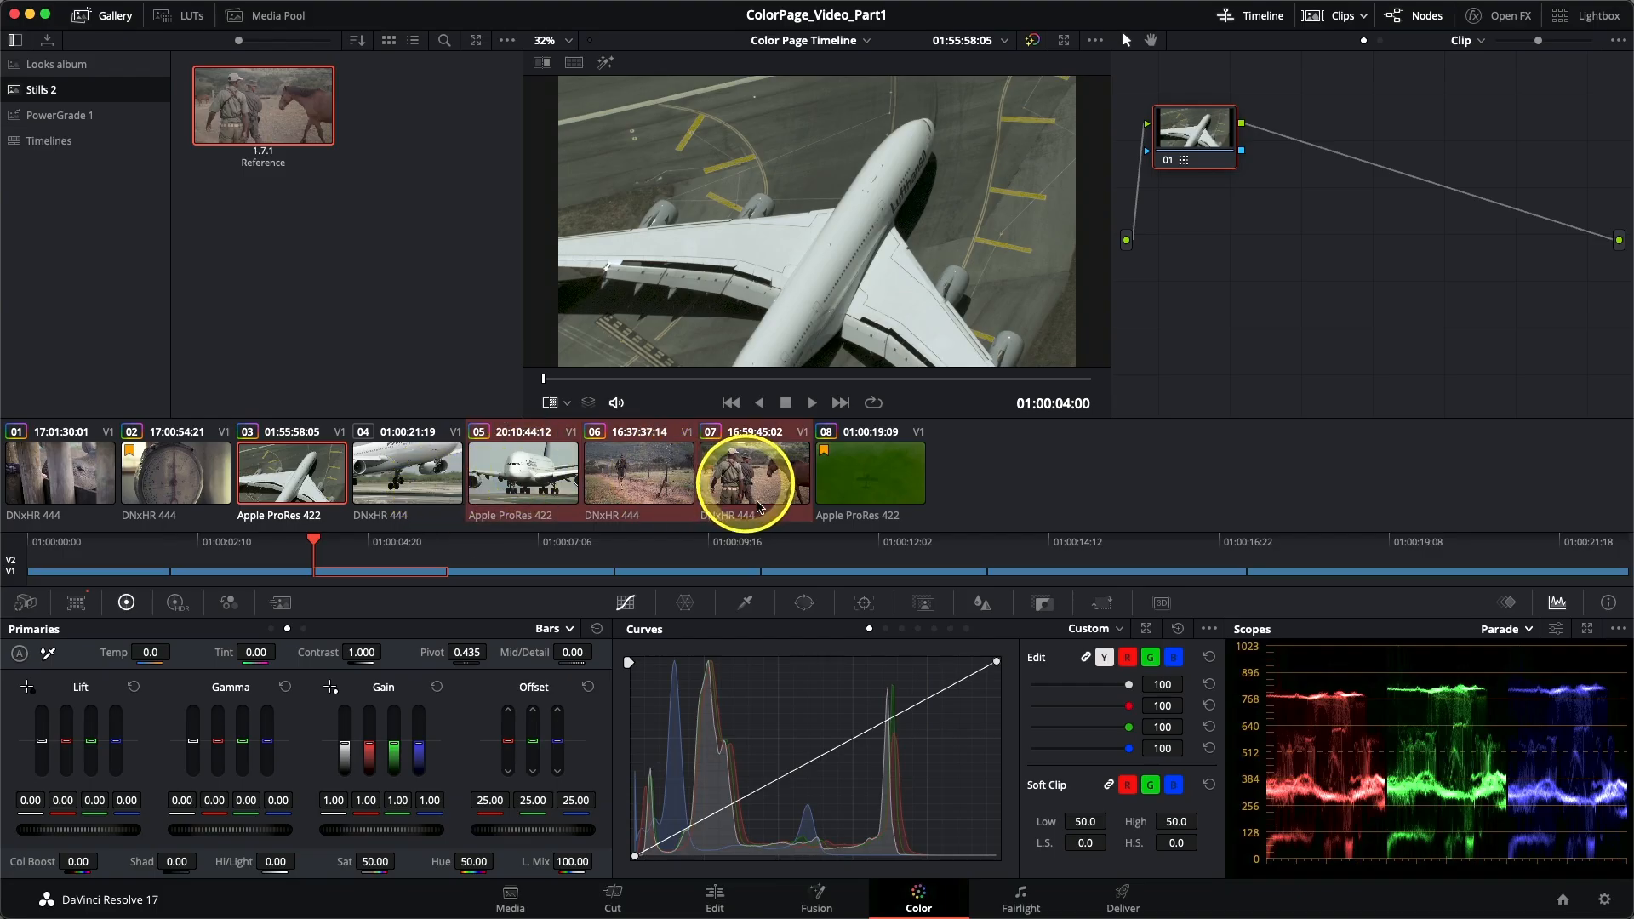
{"action": "left_click", "coordinate": [640, 469], "text": "super"}
{"action": "left_click", "coordinate": [515, 460], "text": "super"}
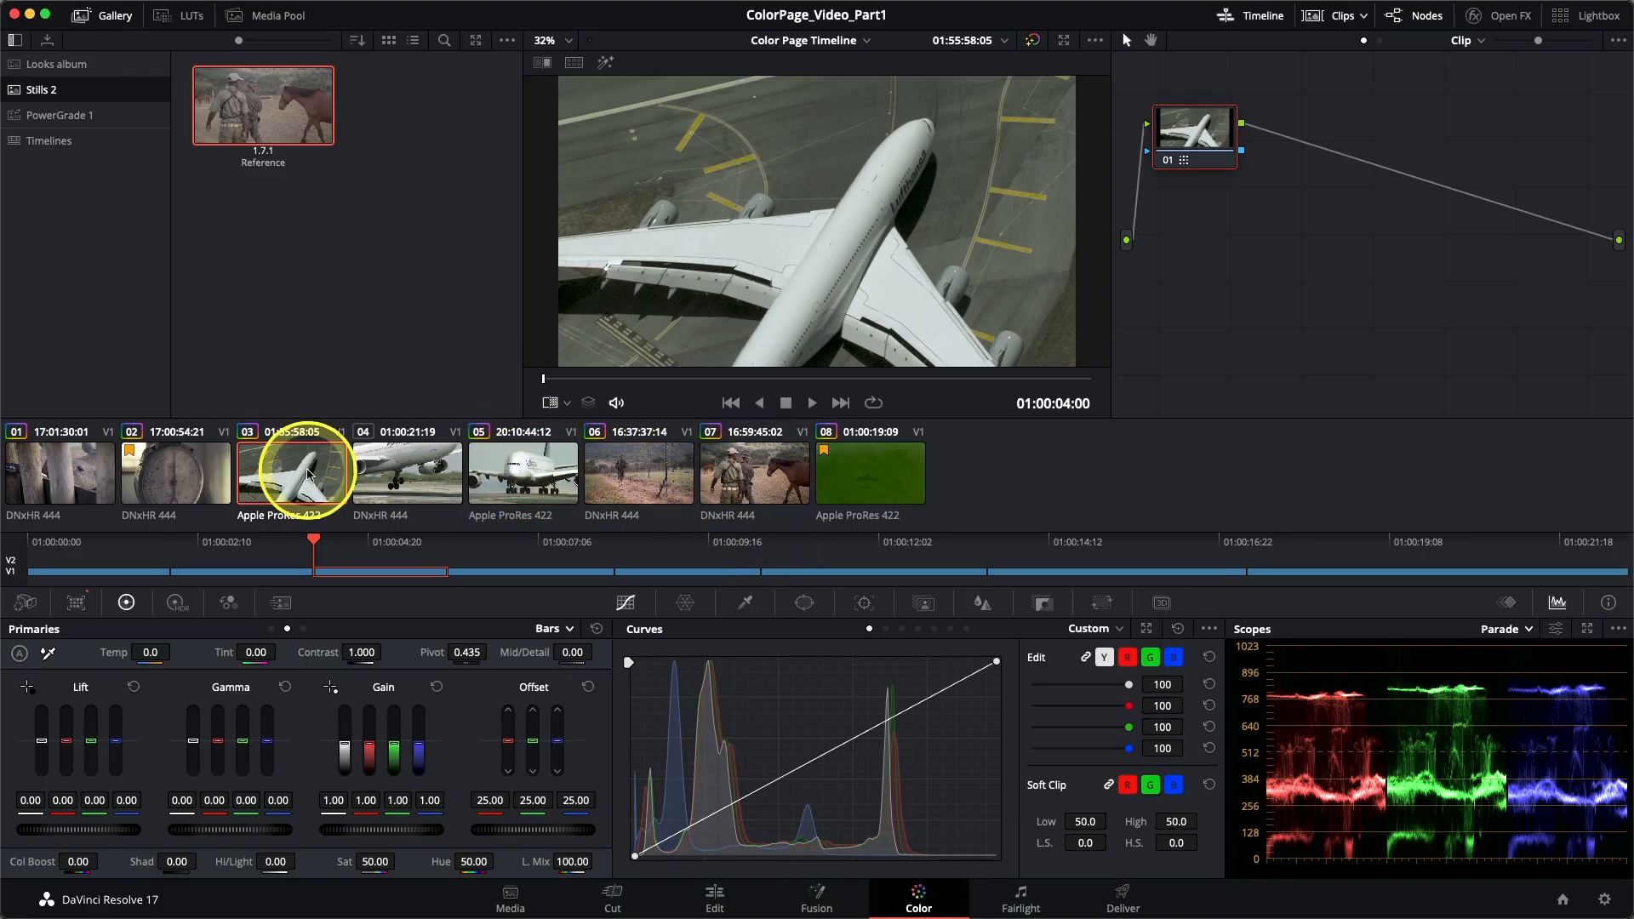
{"action": "left_click", "coordinate": [509, 468], "text": "shift"}
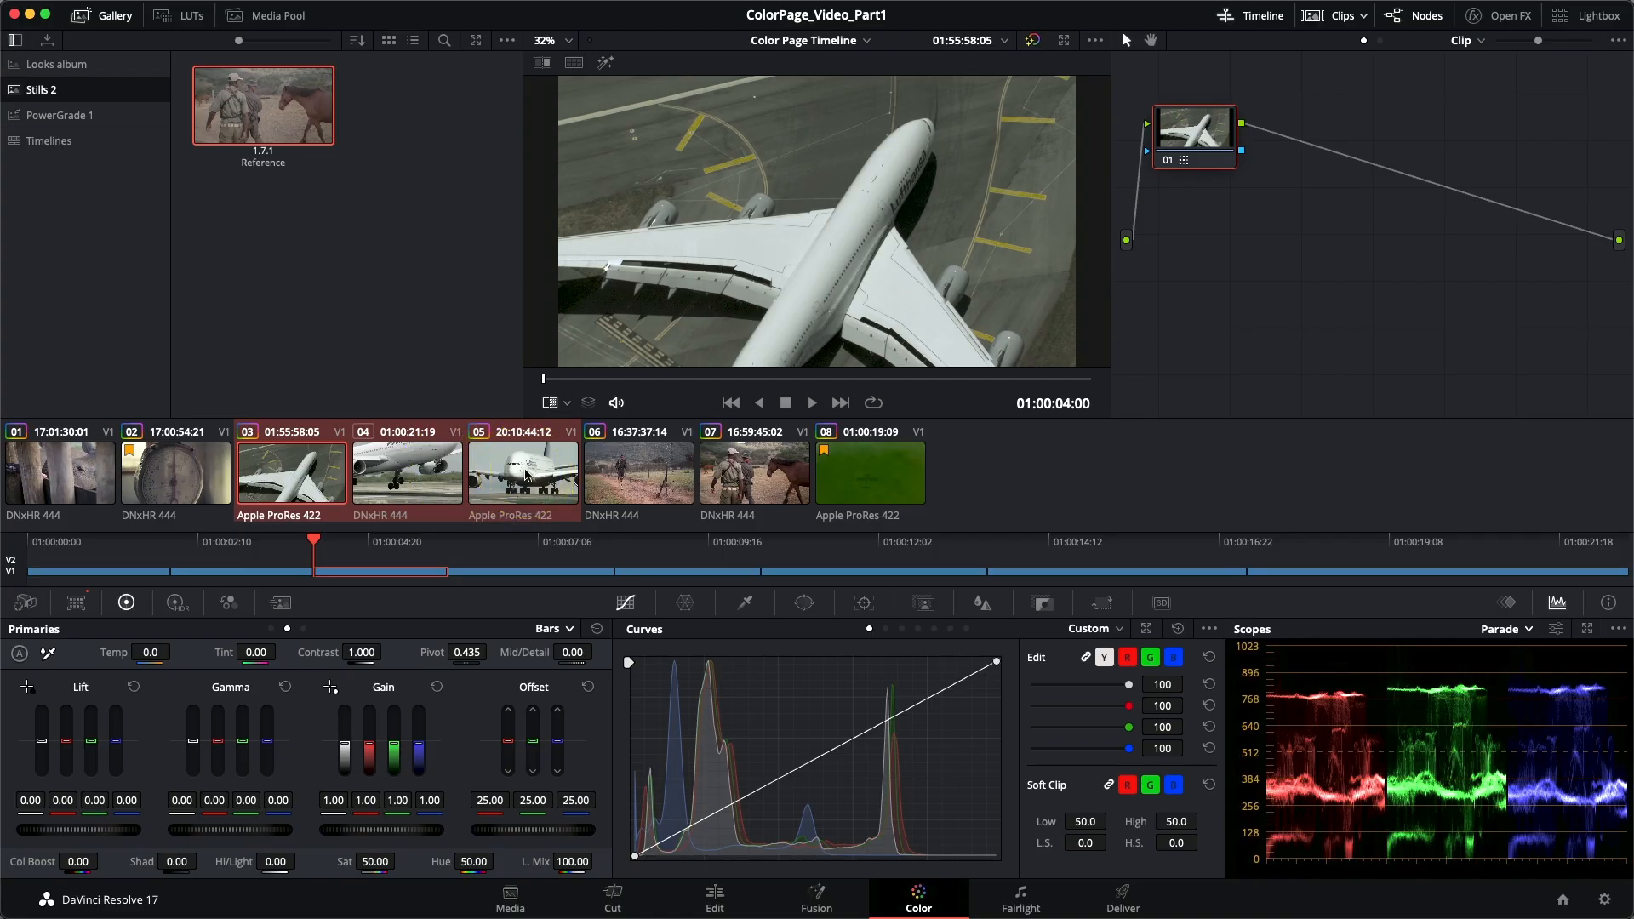
{"action": "right_click", "coordinate": [324, 466]}
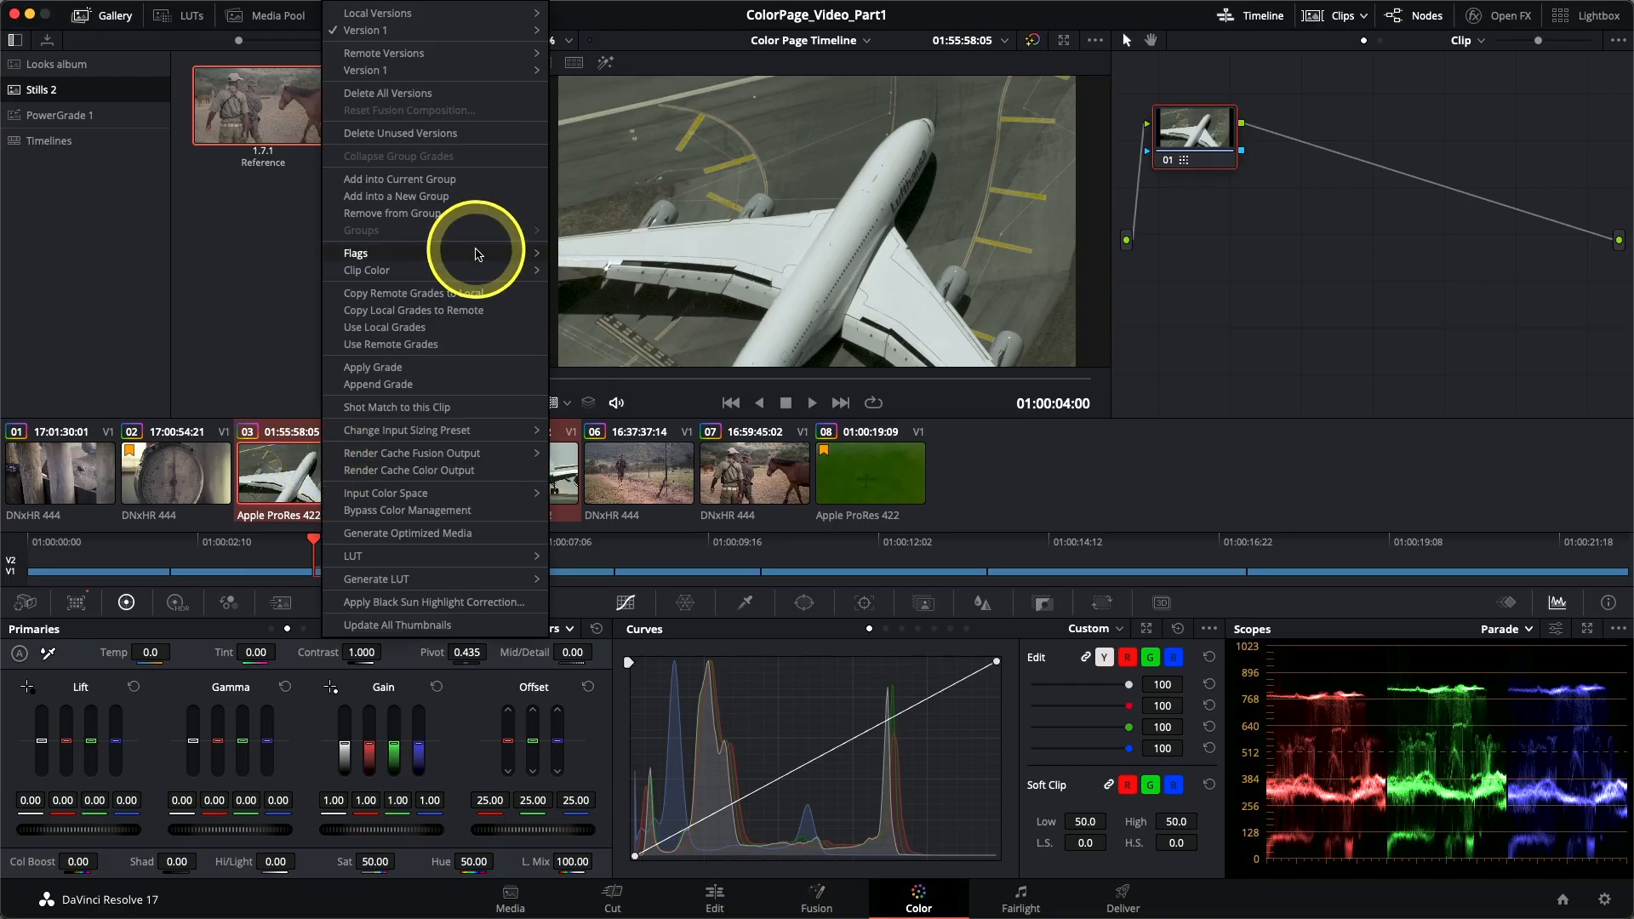
{"action": "mouse_move", "coordinate": [478, 253]}
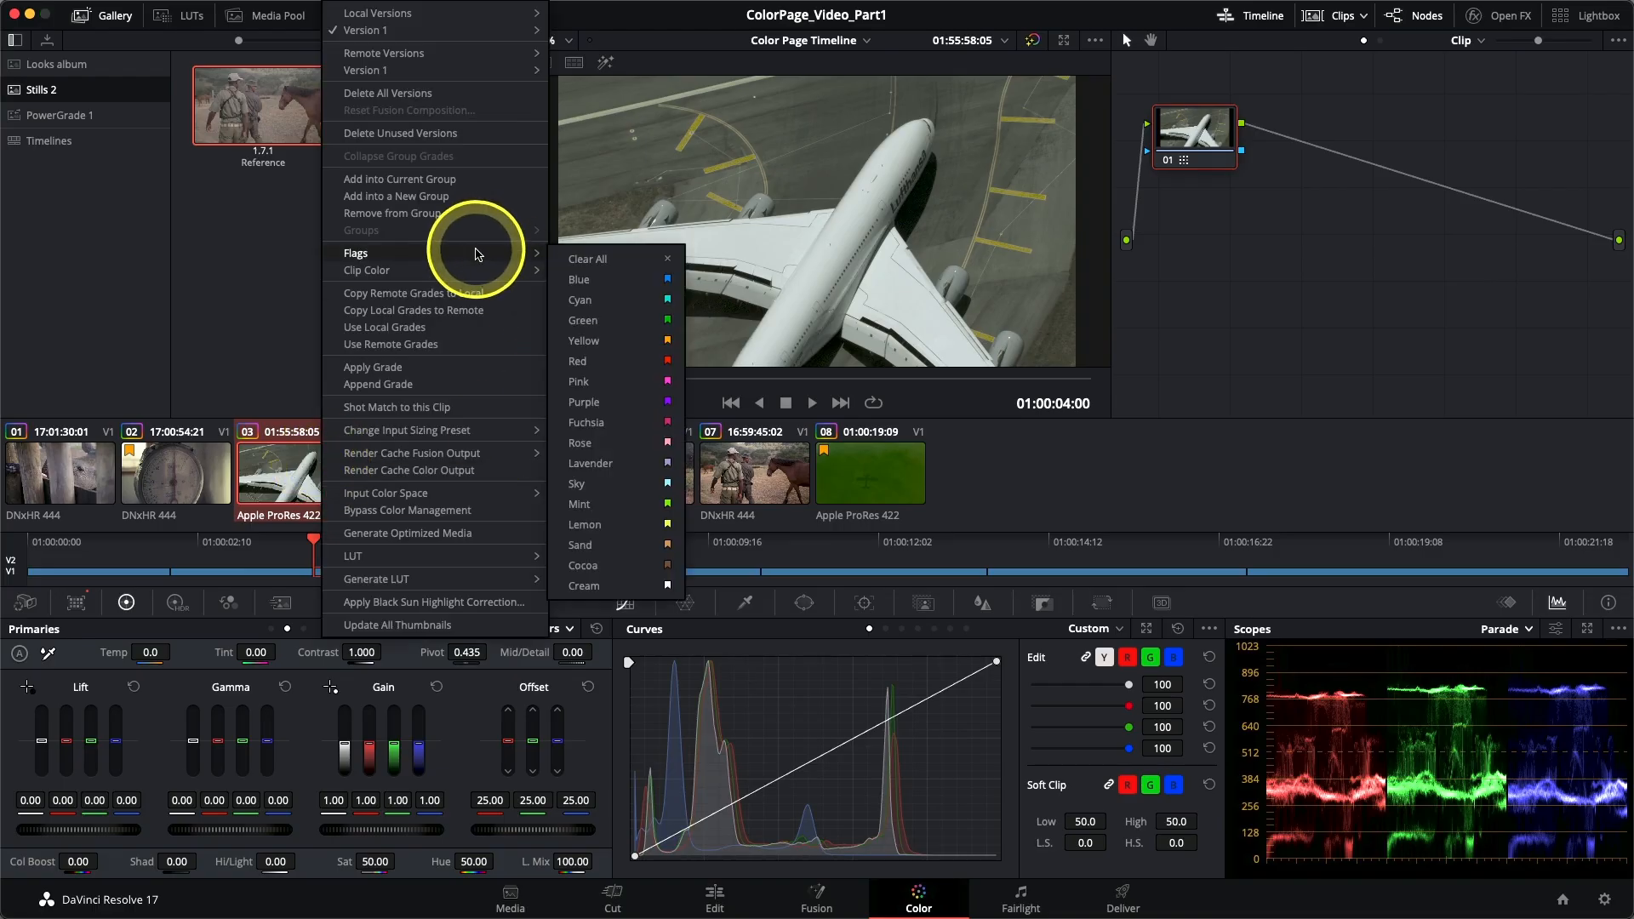
{"action": "left_click", "coordinate": [596, 280]}
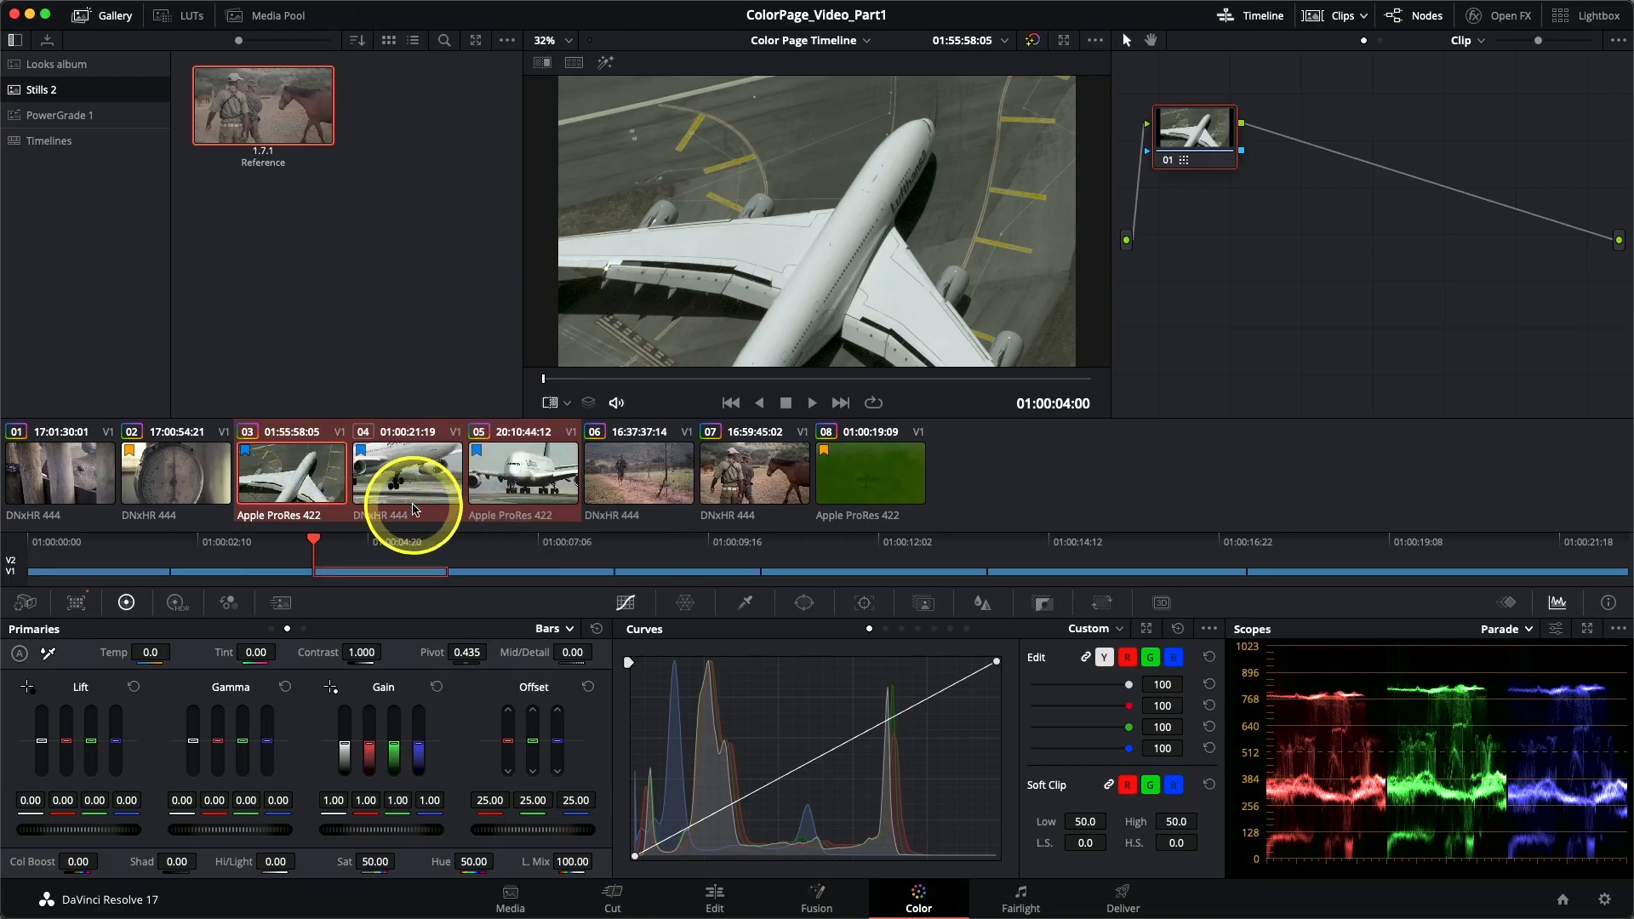
{"action": "left_click", "coordinate": [511, 478]}
{"action": "left_click", "coordinate": [319, 467]}
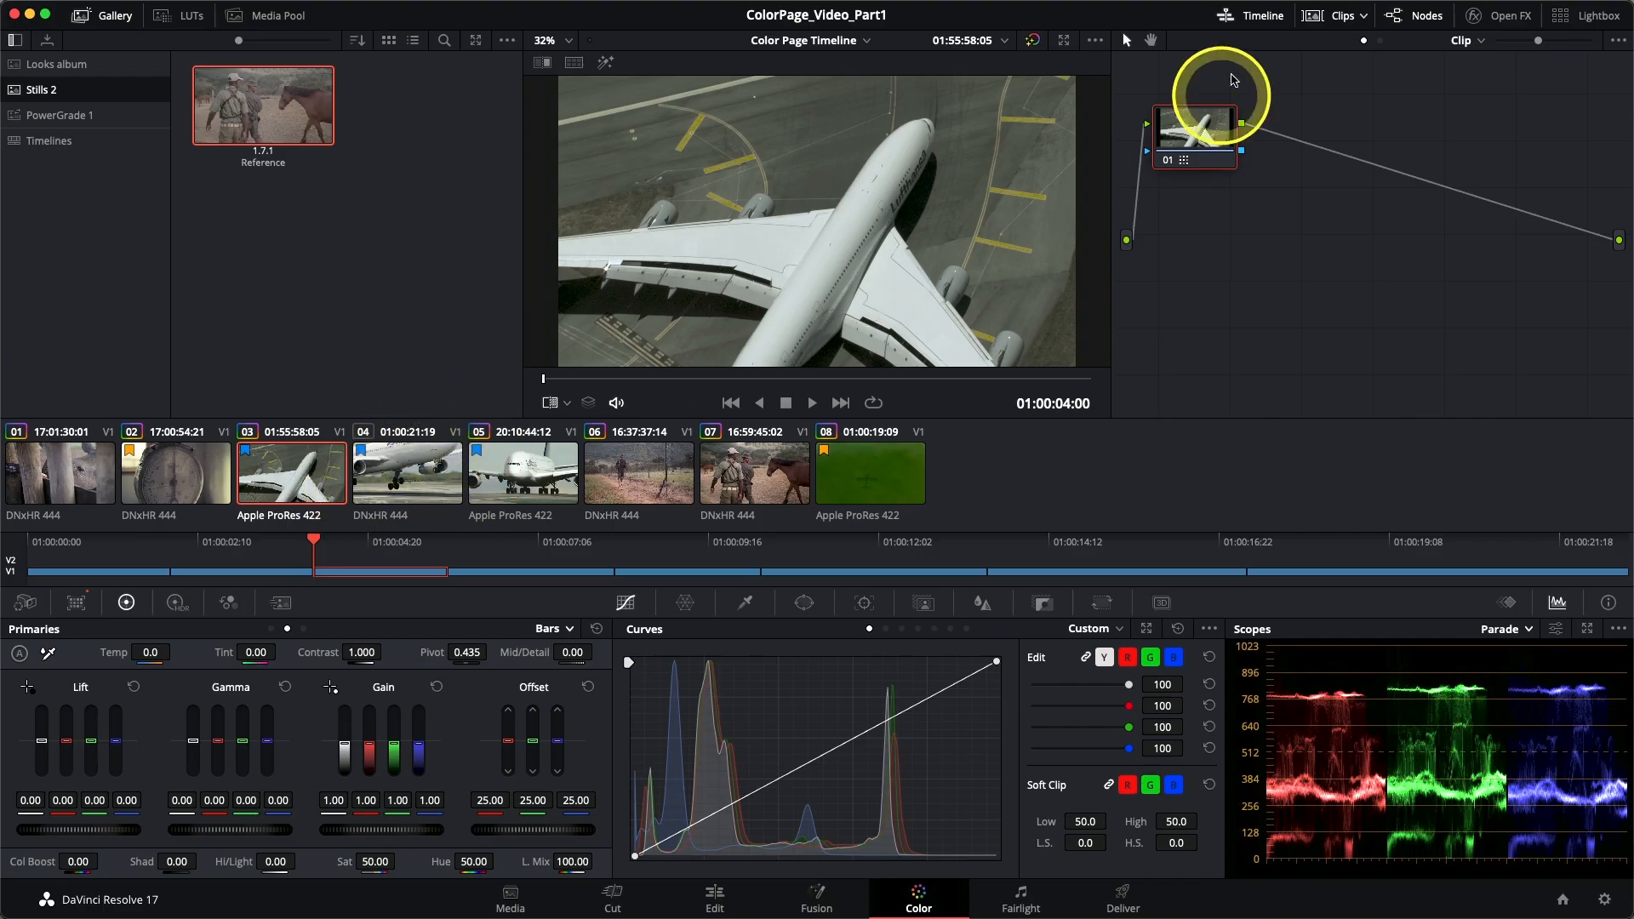
Filter the clip thumbnails to blue-flagged clips, and set the filter back to All Clips.
{"action": "left_click", "coordinate": [1360, 18]}
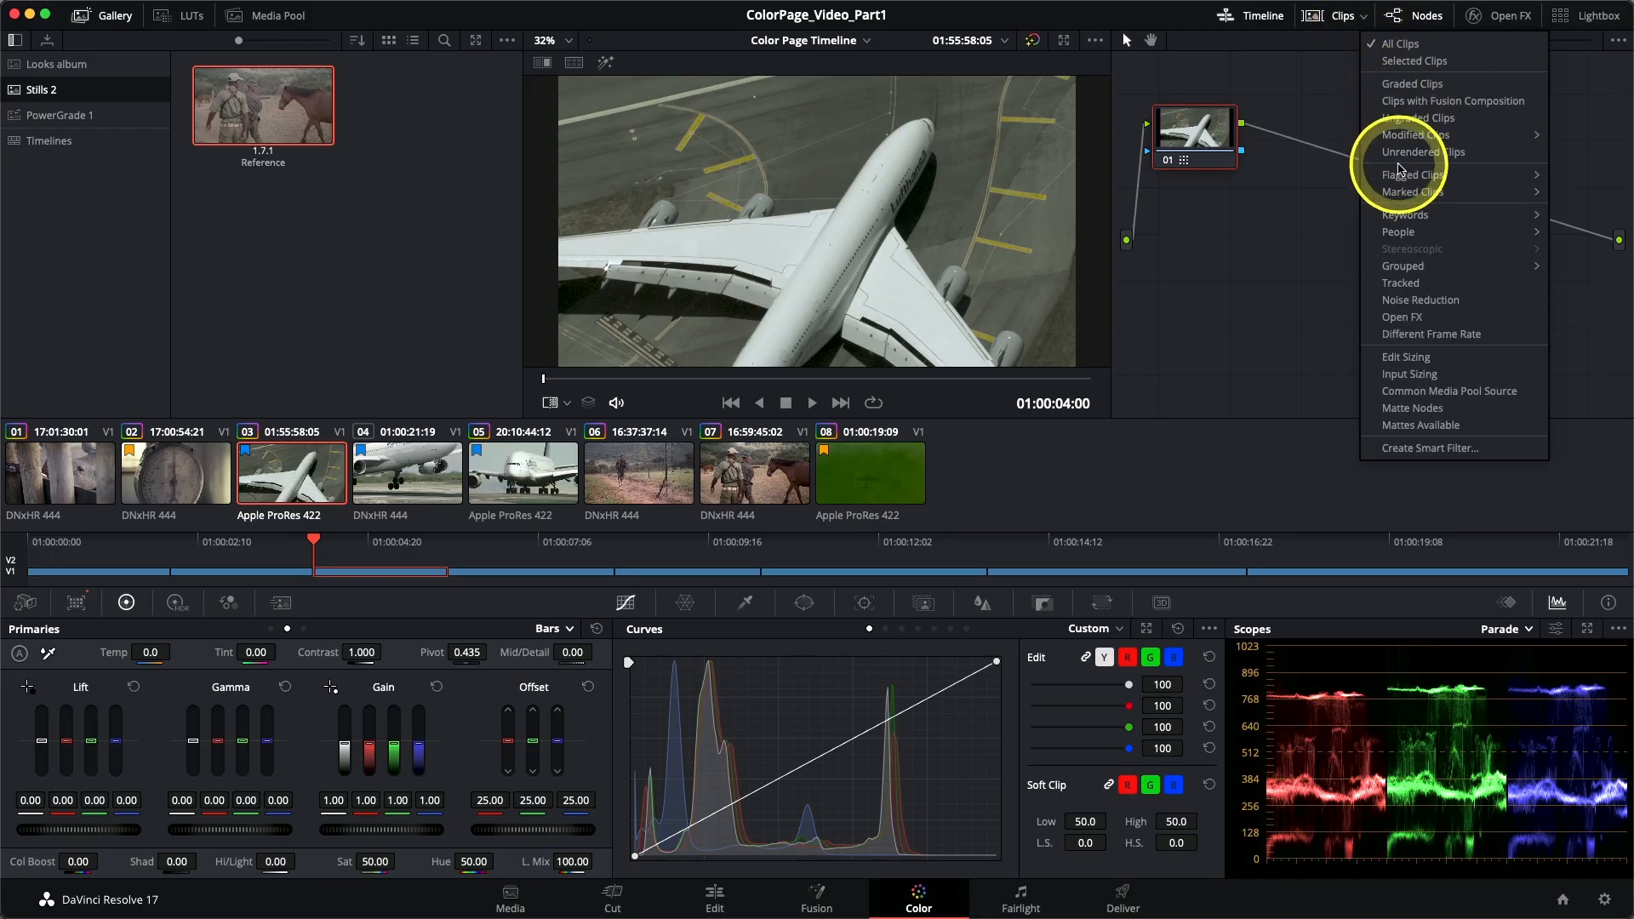
{"action": "mouse_move", "coordinate": [1400, 176]}
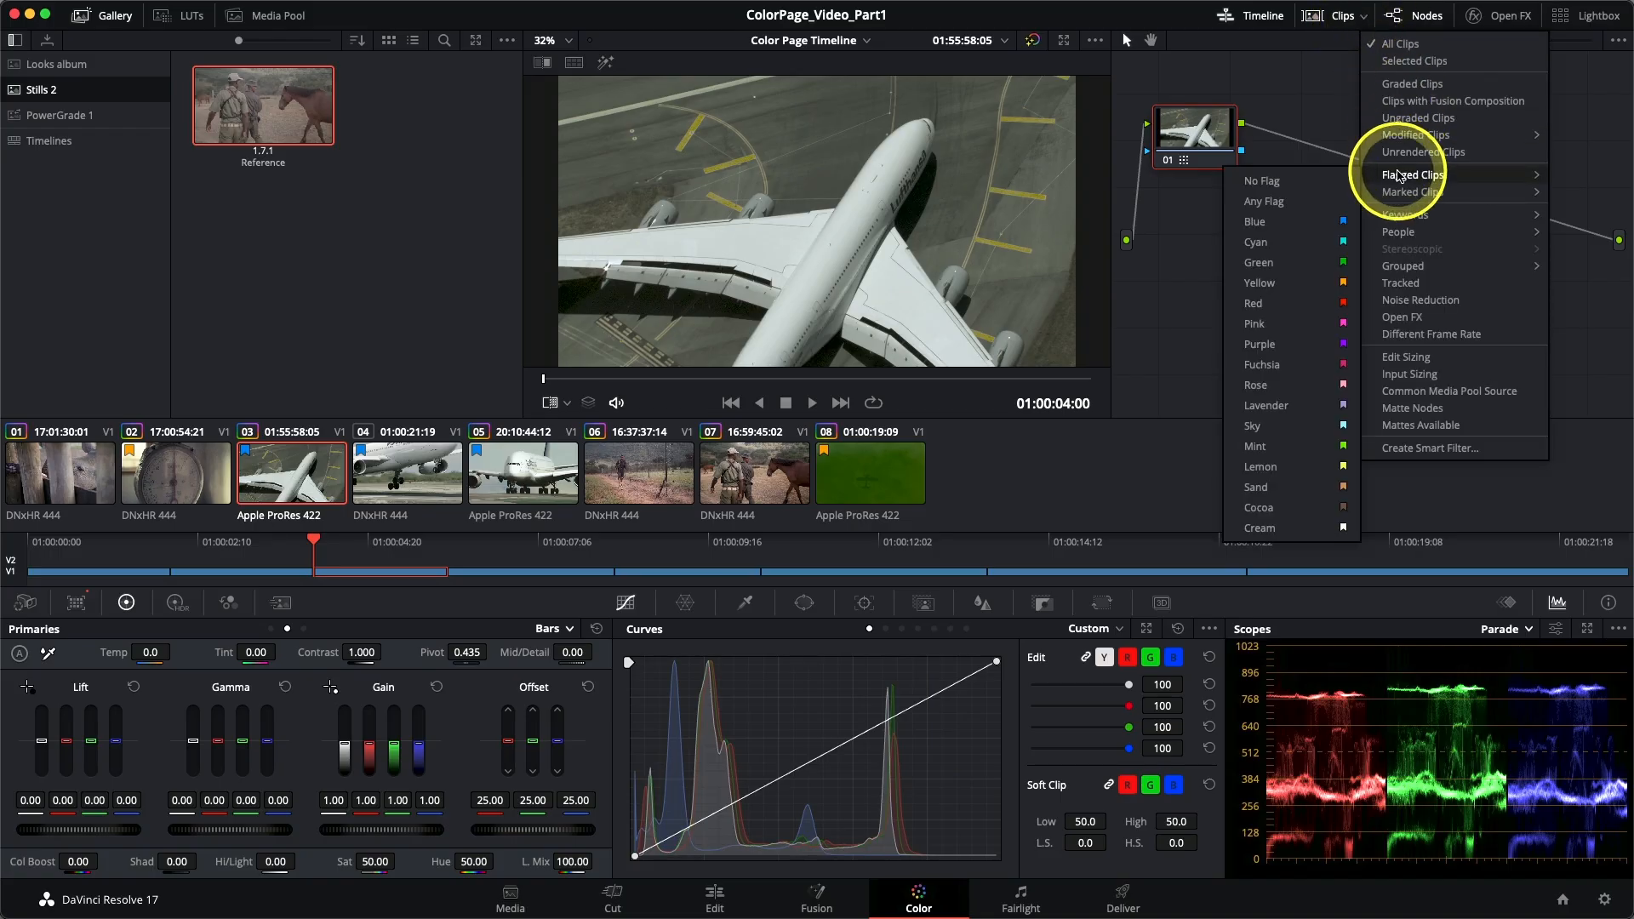
{"action": "left_click", "coordinate": [1263, 230]}
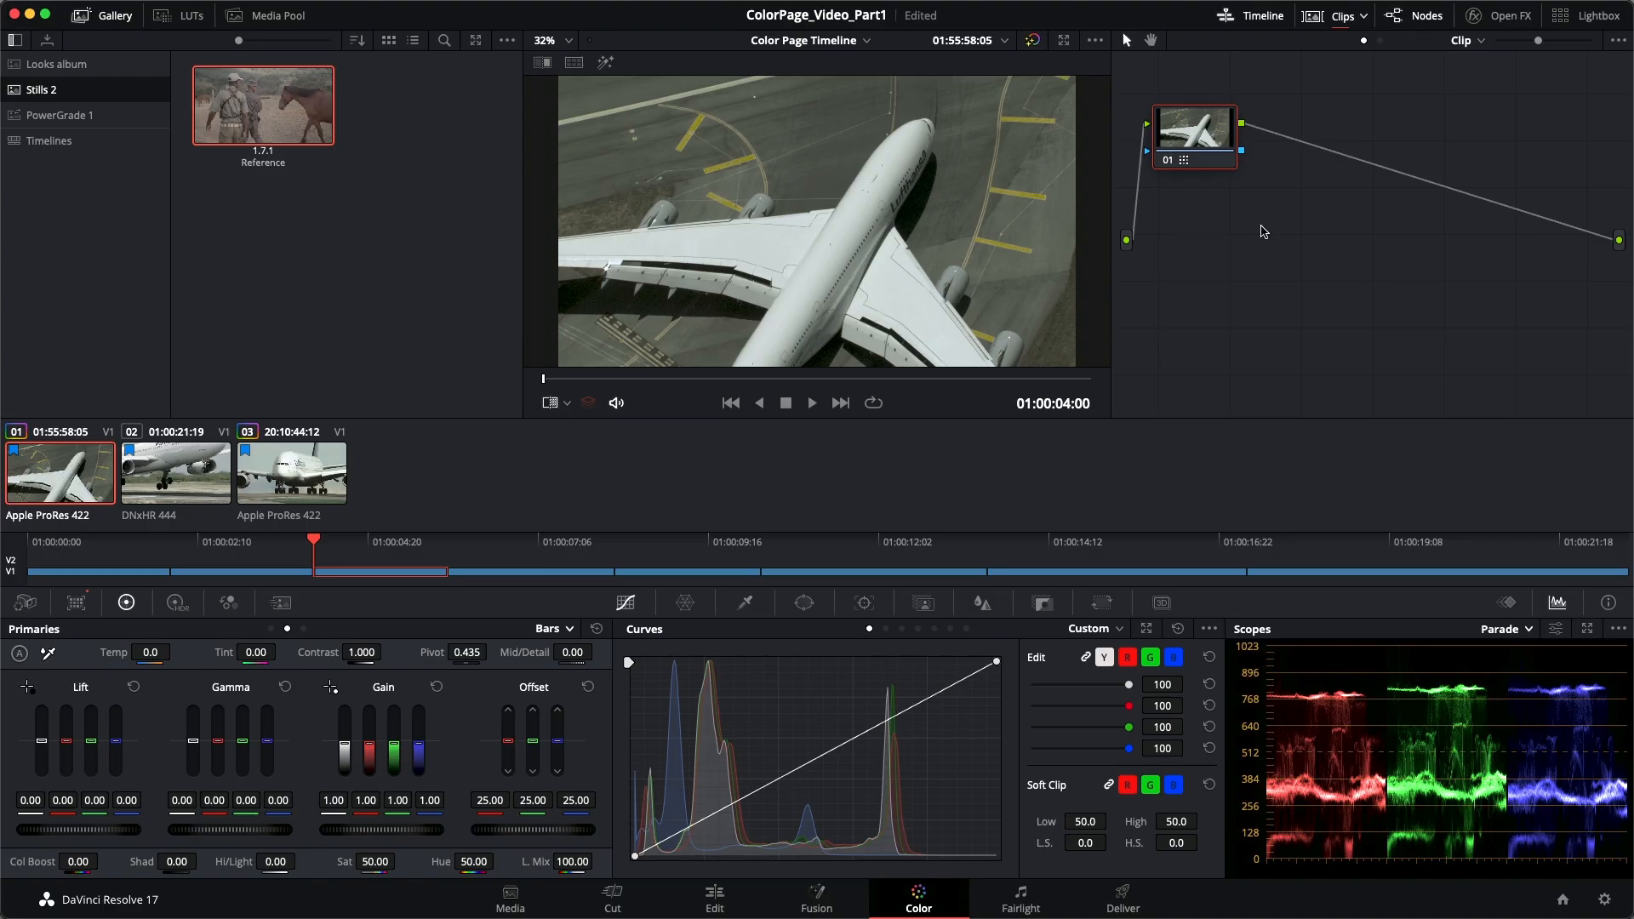
{"action": "left_click", "coordinate": [174, 472]}
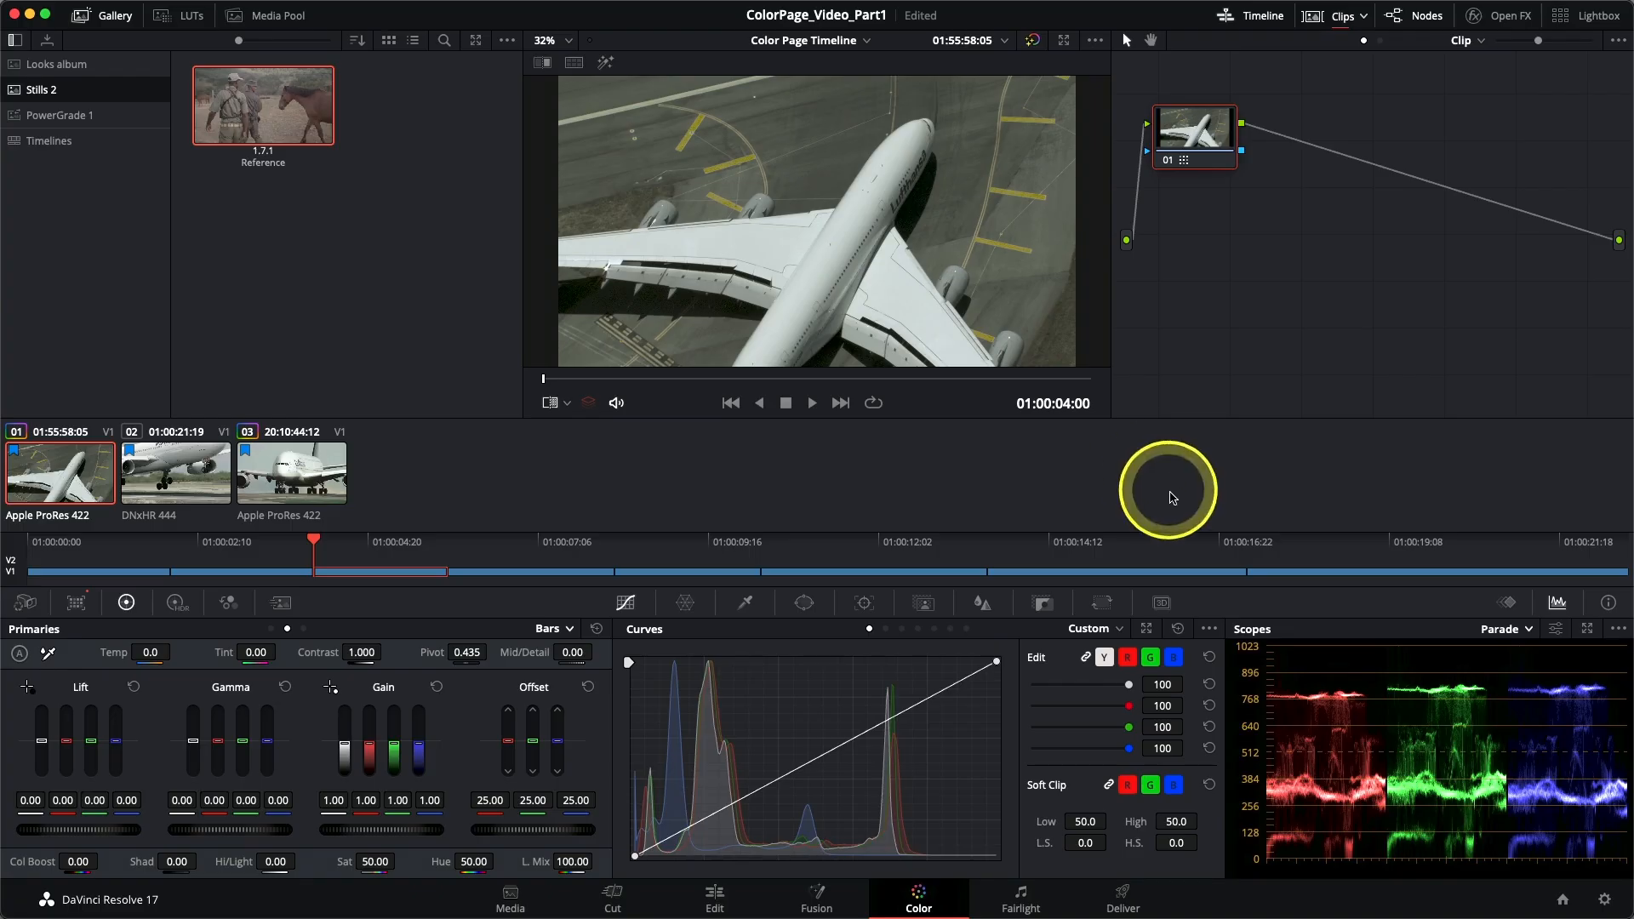
{"action": "left_click", "coordinate": [1365, 21]}
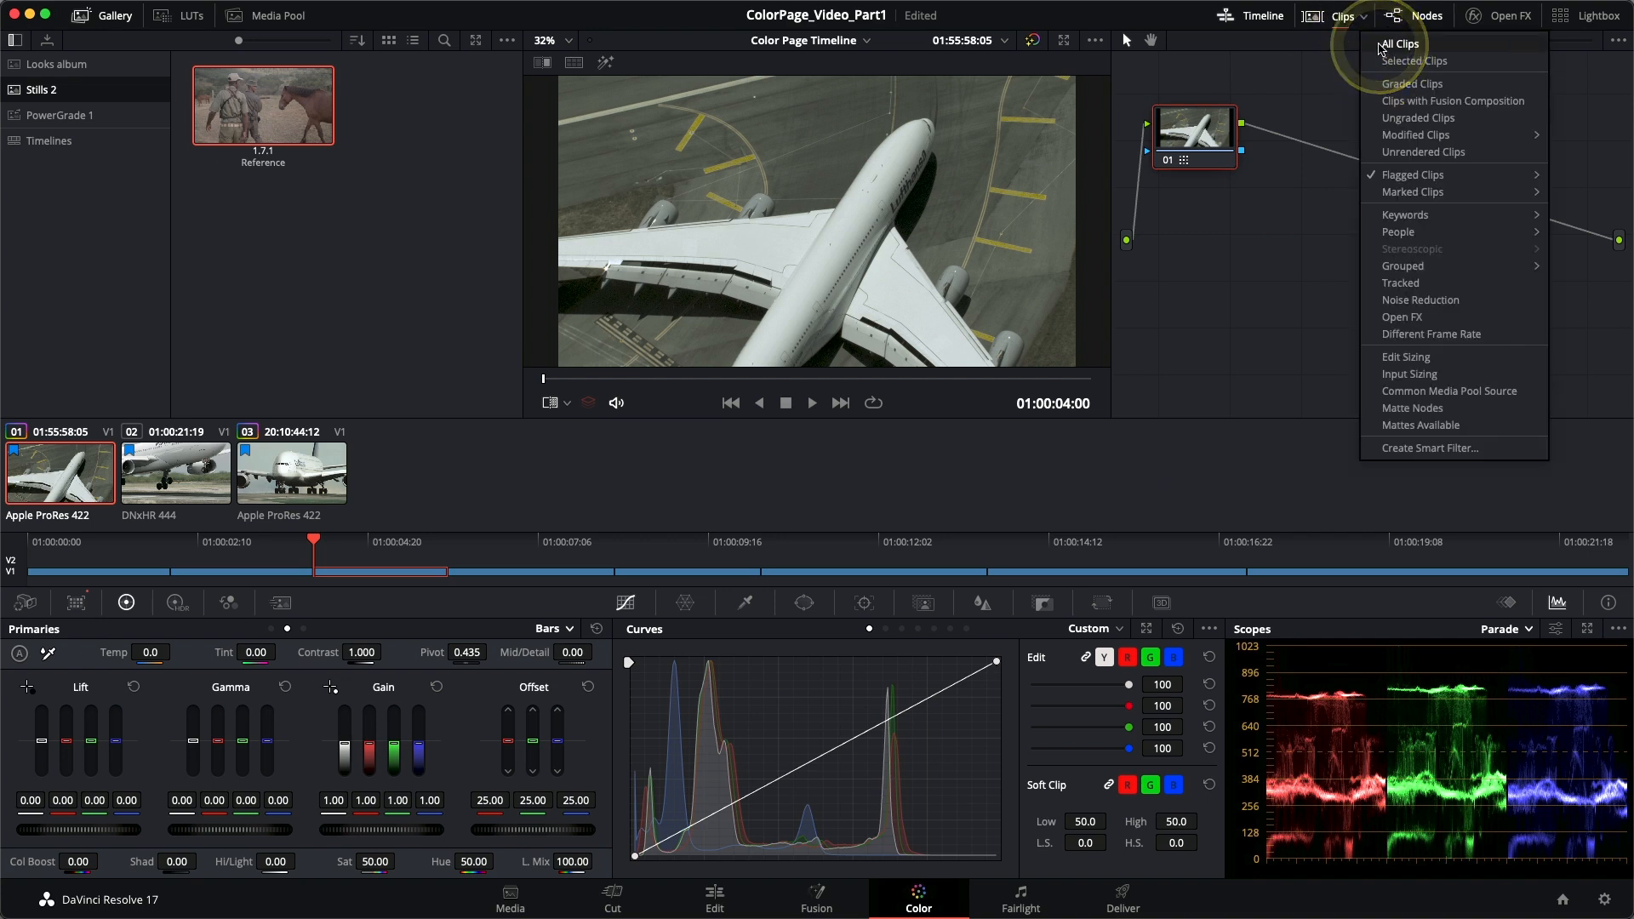
{"action": "left_click", "coordinate": [1382, 47]}
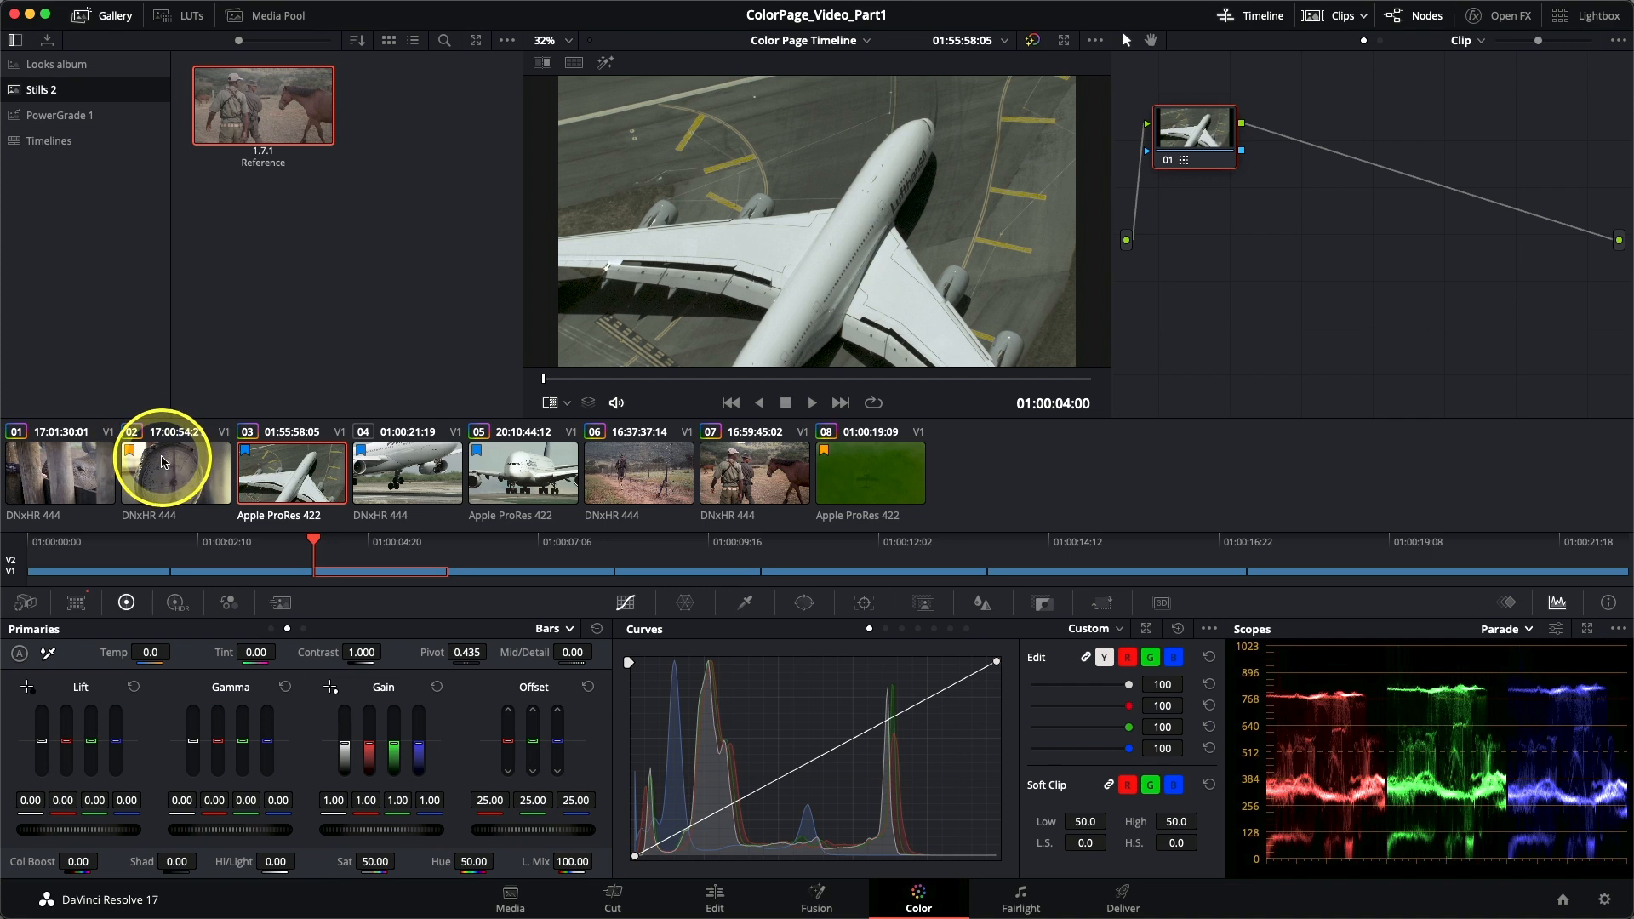
On clip 02, the scale shot, add a serial node after the Balance node and label it Scales.
{"action": "left_click", "coordinate": [162, 462]}
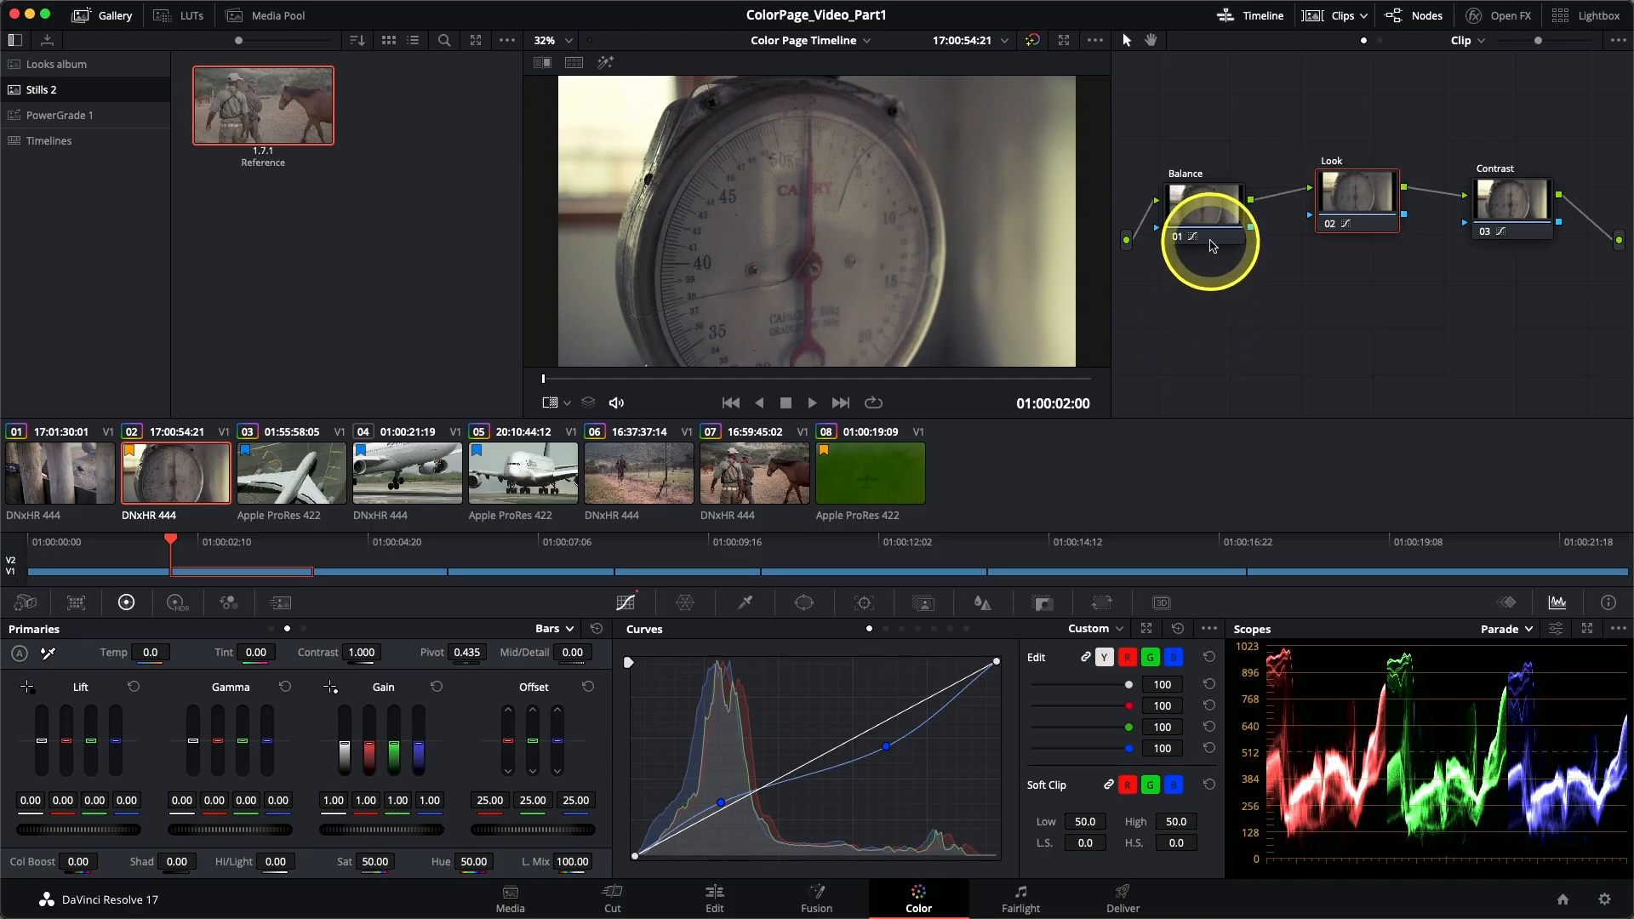
{"action": "mouse_move", "coordinate": [1210, 231]}
{"action": "left_mouse_down"}
{"action": "mouse_move", "coordinate": [1184, 206]}
{"action": "mouse_move", "coordinate": [1193, 219]}
{"action": "left_mouse_up"}
{"action": "right_click", "coordinate": [1184, 204]}
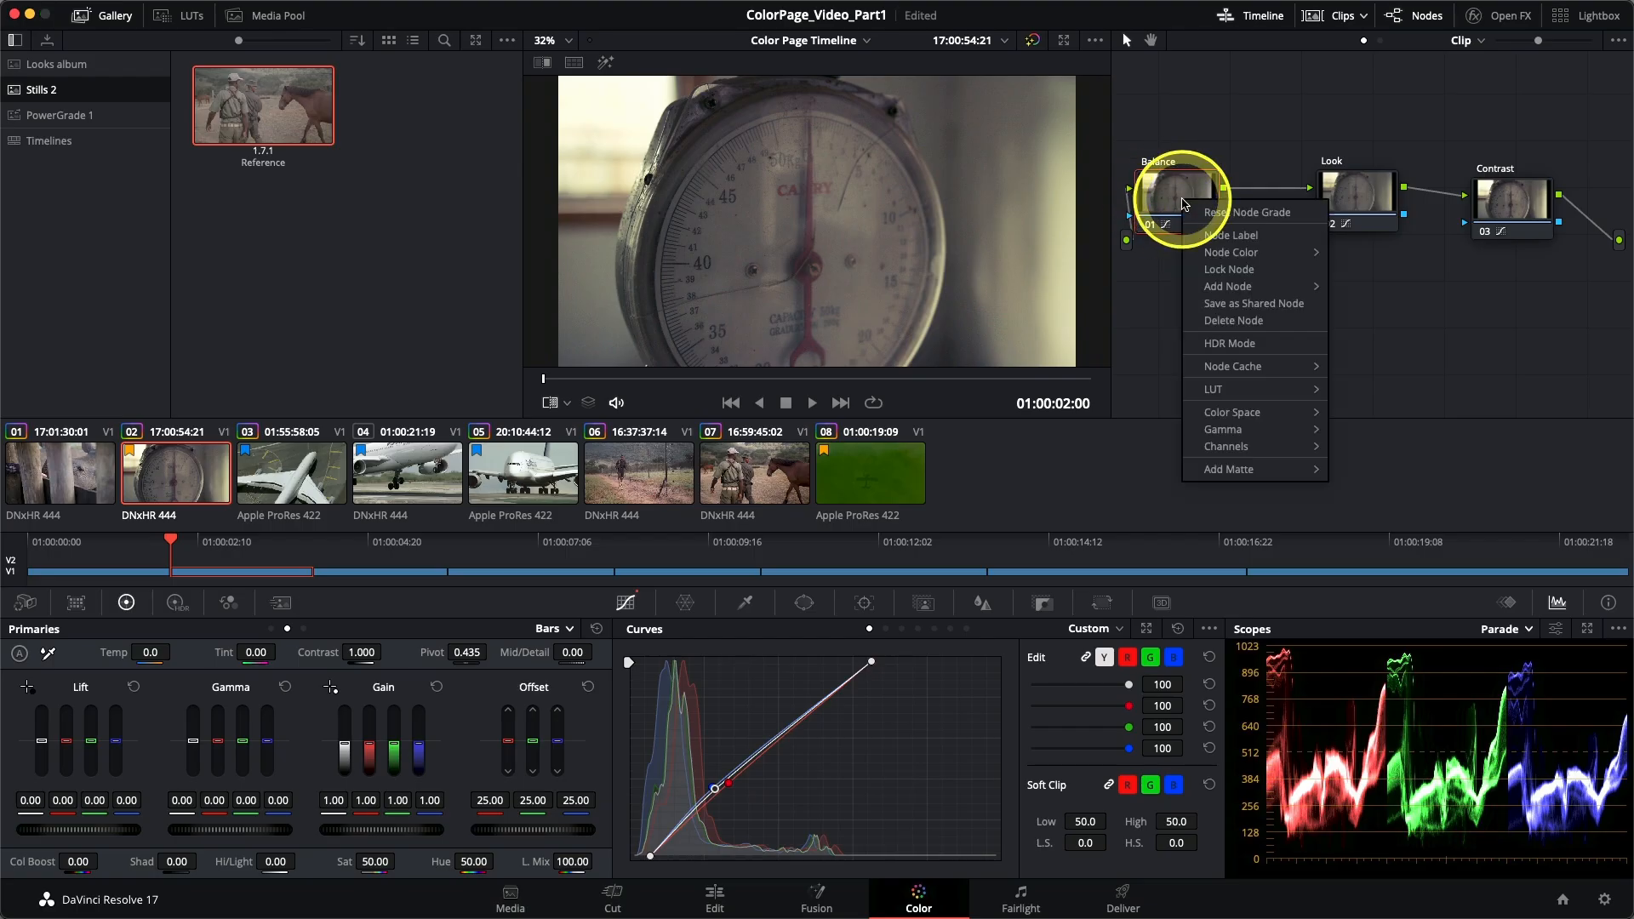
{"action": "mouse_move", "coordinate": [1259, 289]}
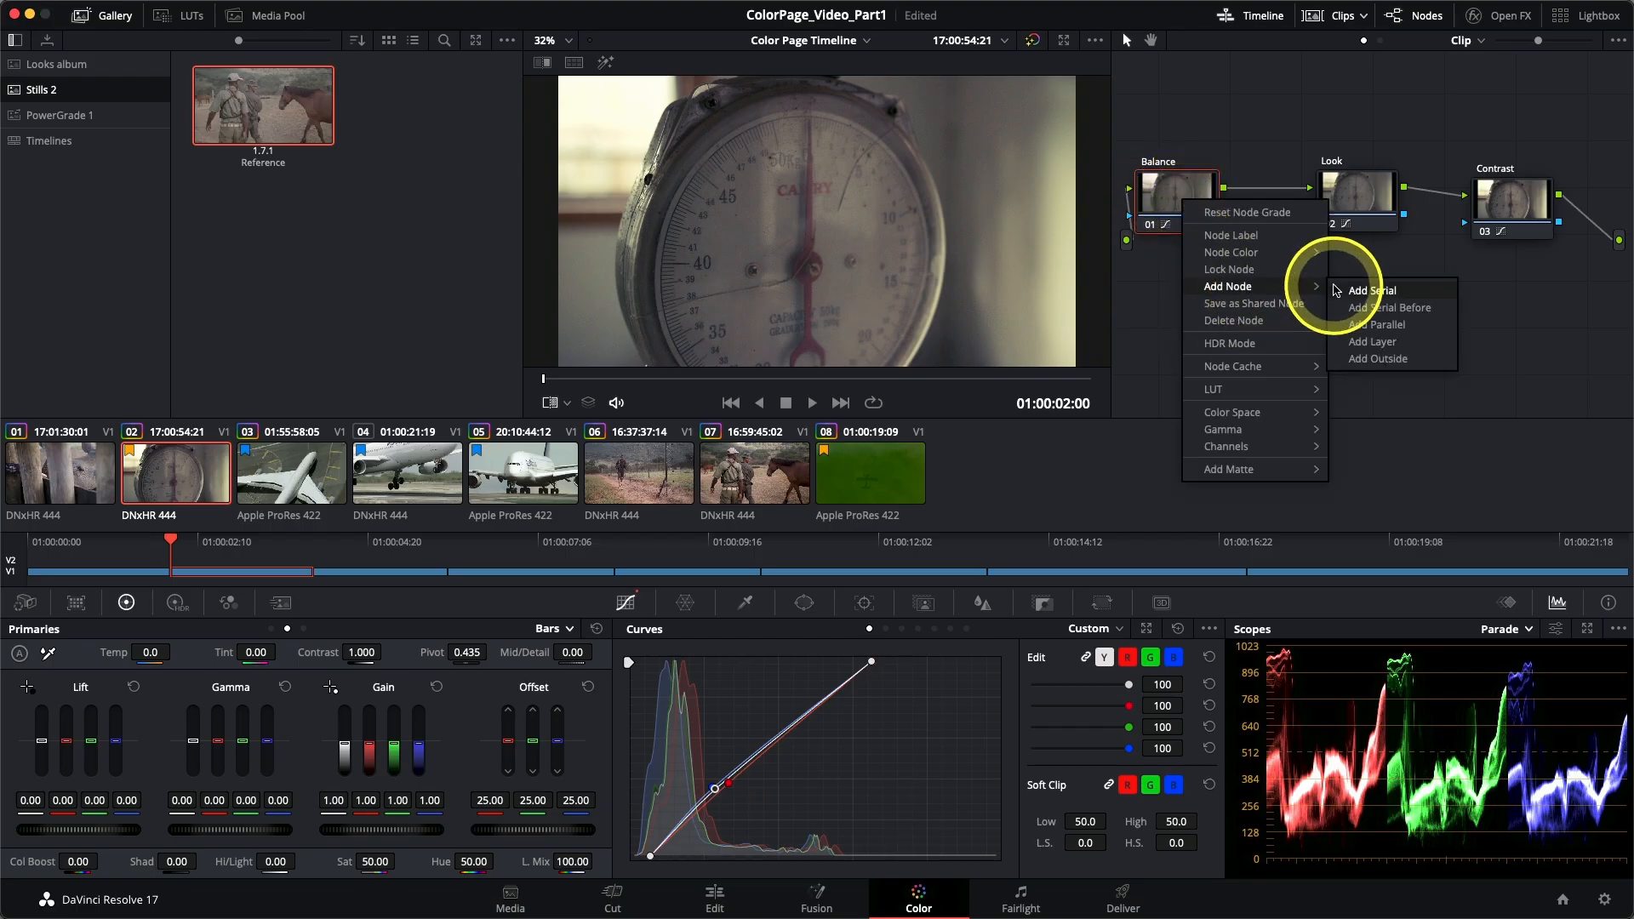
{"action": "left_click", "coordinate": [1360, 292]}
{"action": "left_click_drag", "start_coordinate": [1298, 295], "coordinate": [1285, 321]}
{"action": "right_click", "coordinate": [1287, 321]}
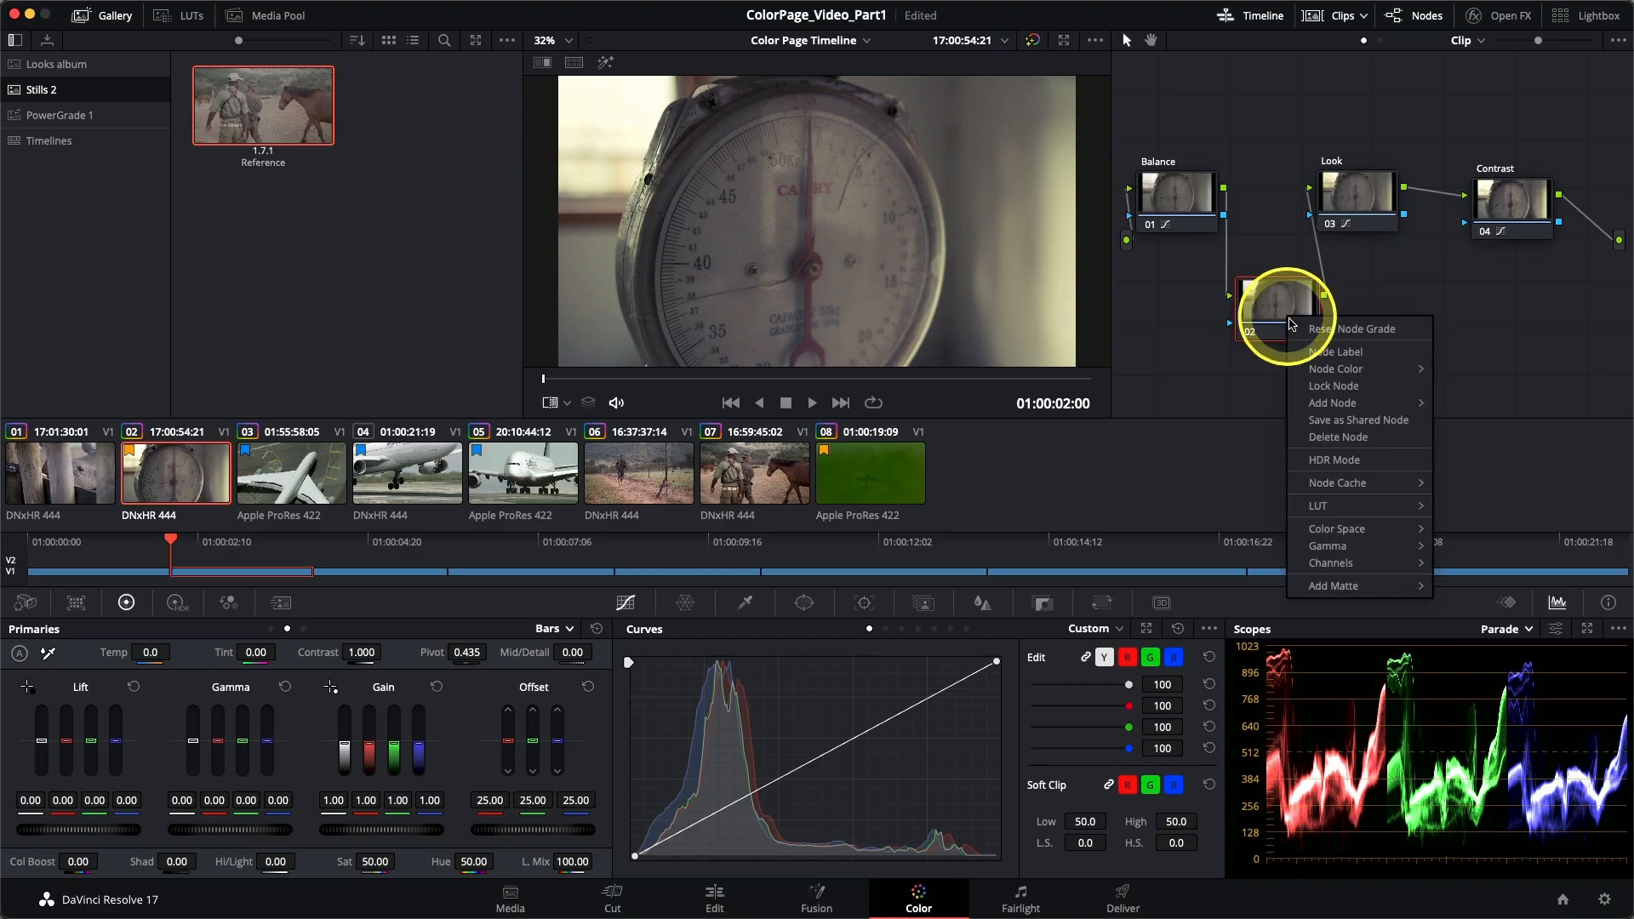
{"action": "left_click", "coordinate": [1315, 350]}
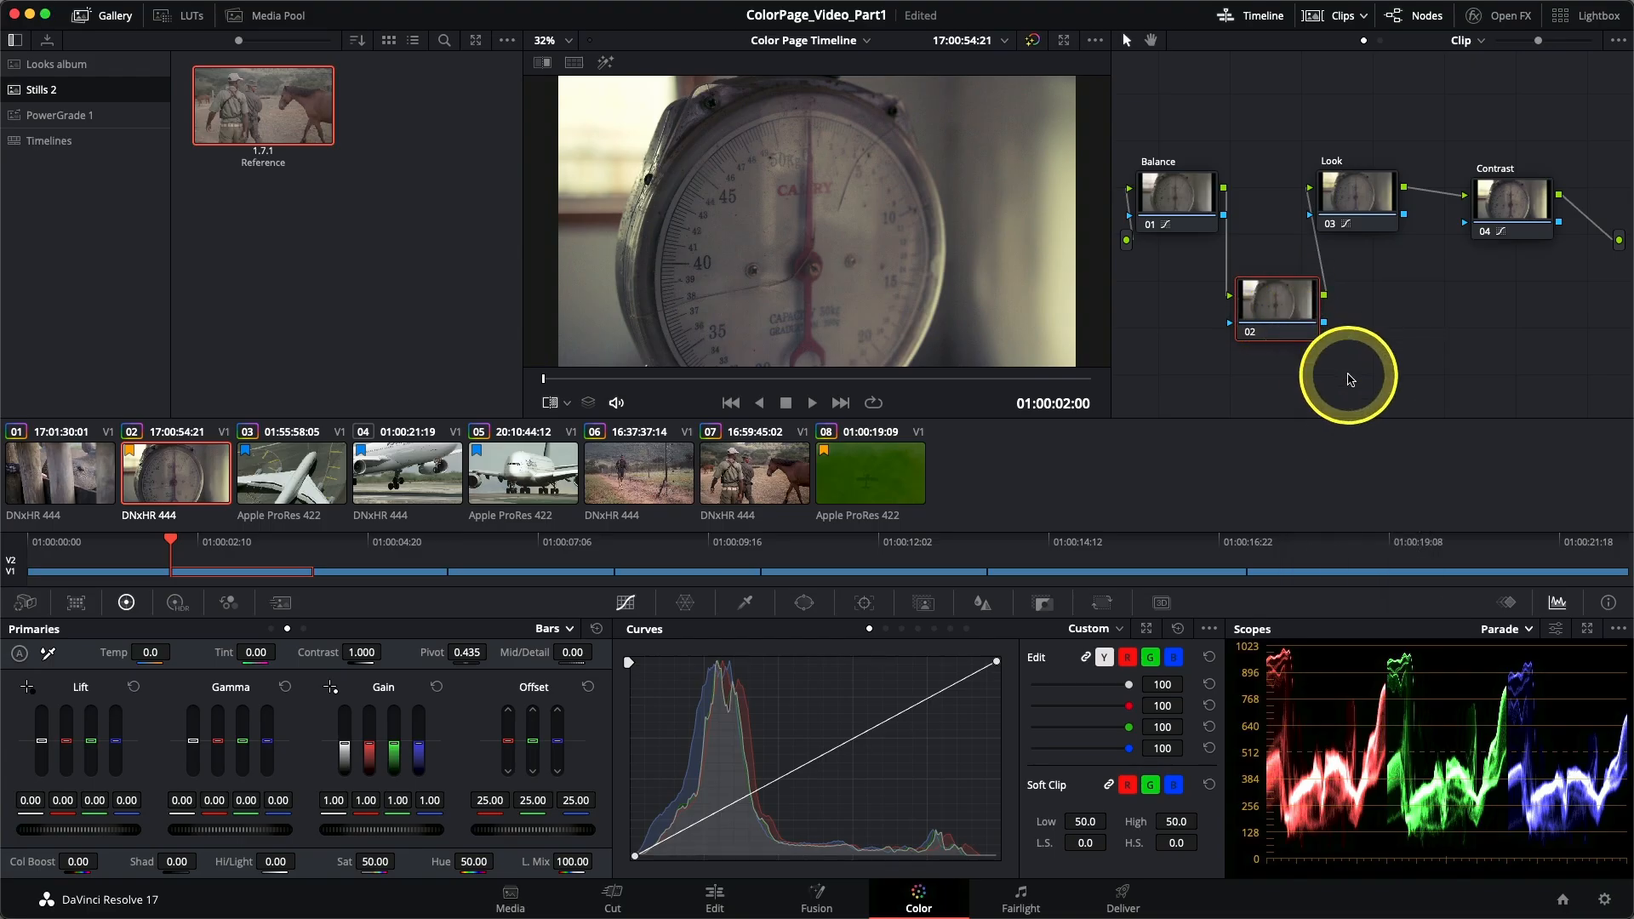
{"action": "type", "text": "Scales"}
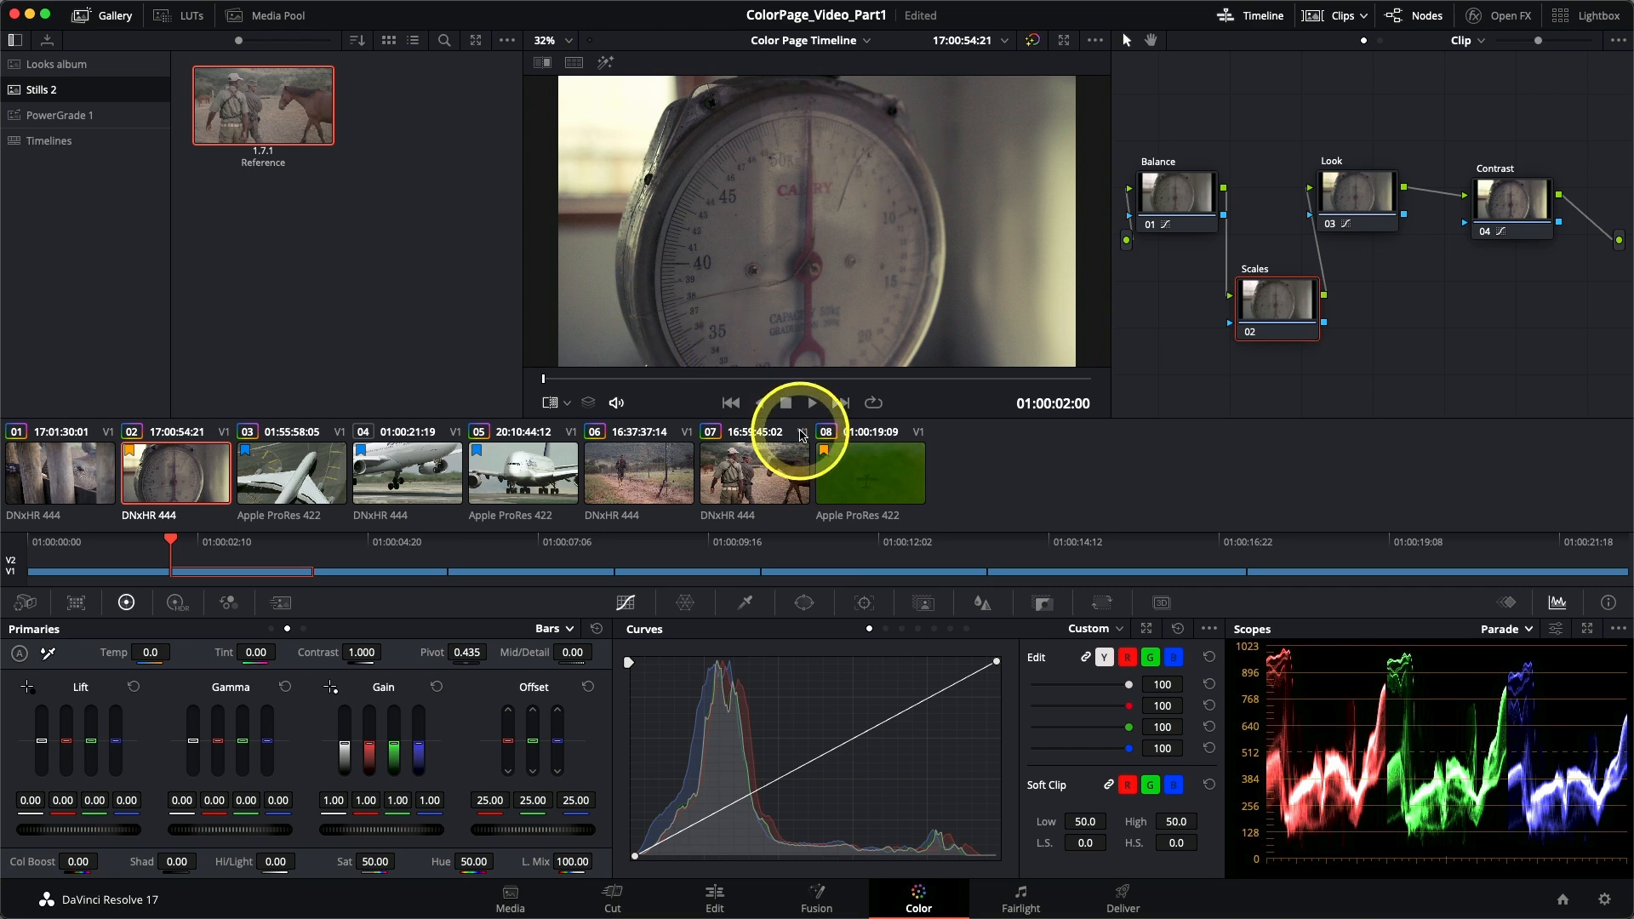
Add a circle window to the Scales node and fit it to the dial with size about 47.5, aspect about 45 and rotation about 1.5.
{"action": "left_click", "coordinate": [802, 605]}
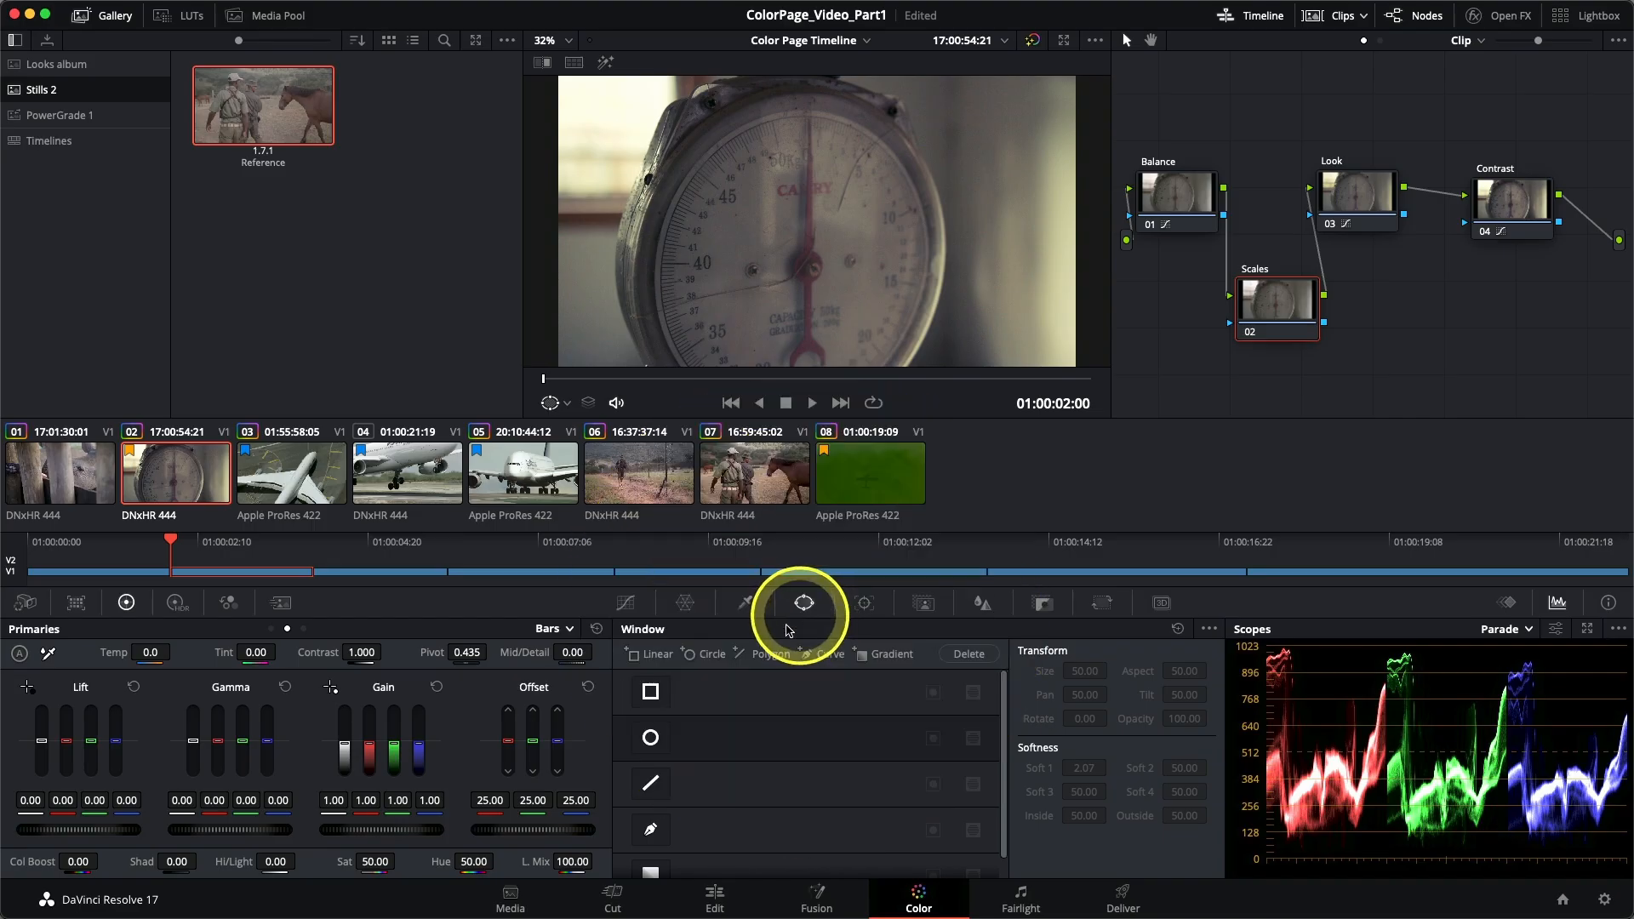
{"action": "left_click", "coordinate": [652, 740]}
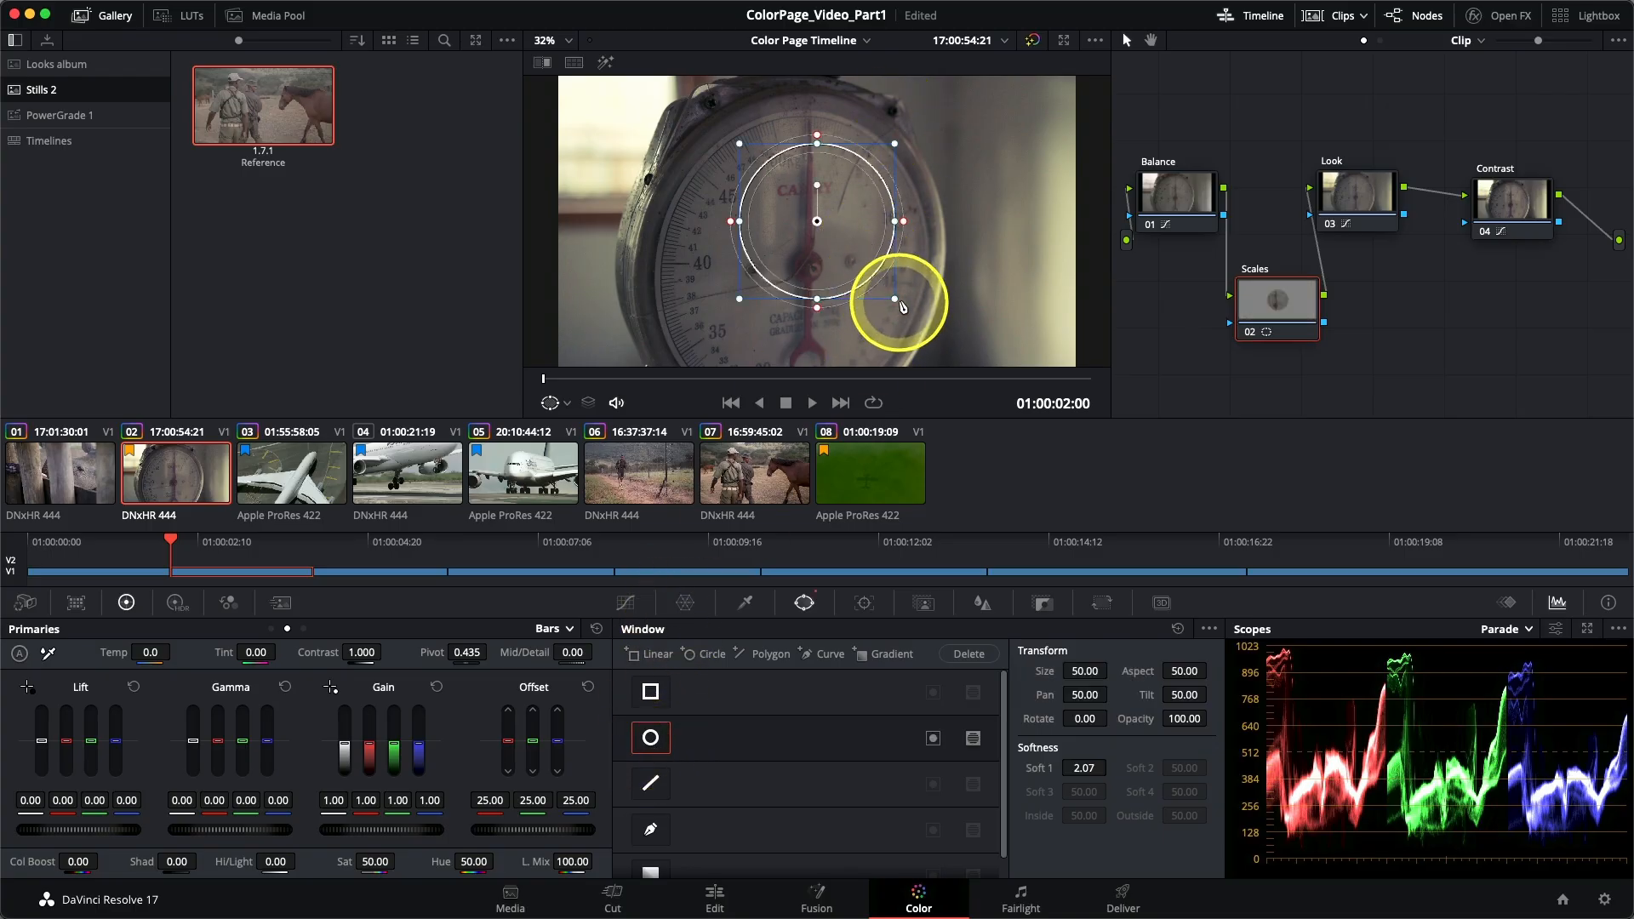
{"action": "left_click_drag", "start_coordinate": [896, 300], "coordinate": [977, 357]}
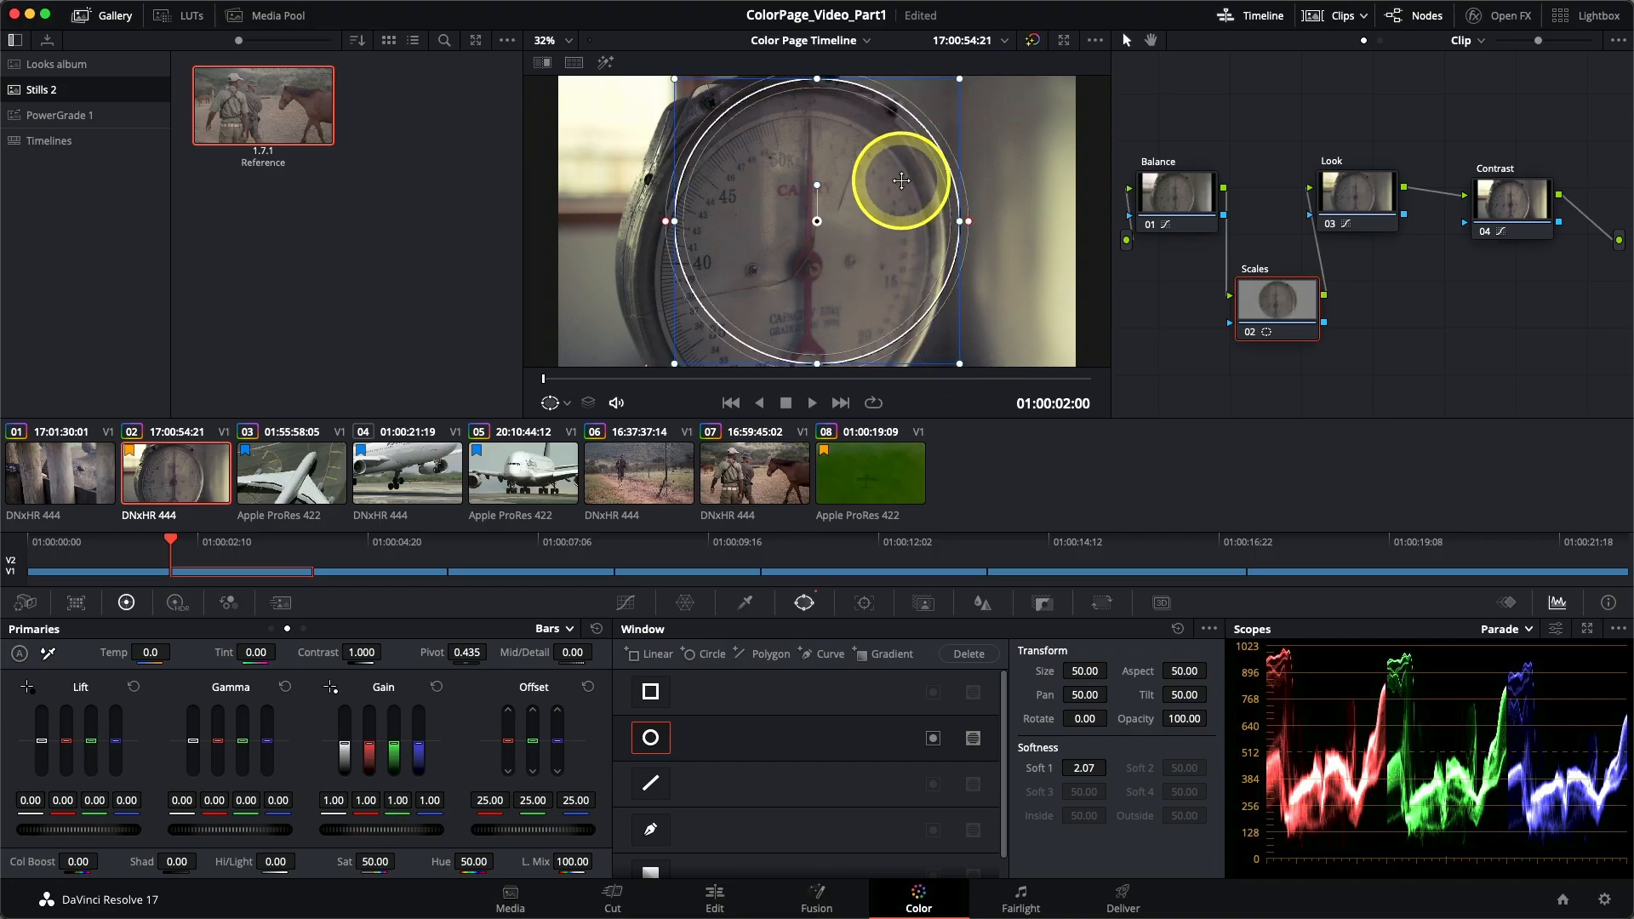
{"action": "left_click_drag", "start_coordinate": [897, 185], "coordinate": [852, 242]}
{"action": "left_click_drag", "start_coordinate": [806, 127], "coordinate": [799, 118]}
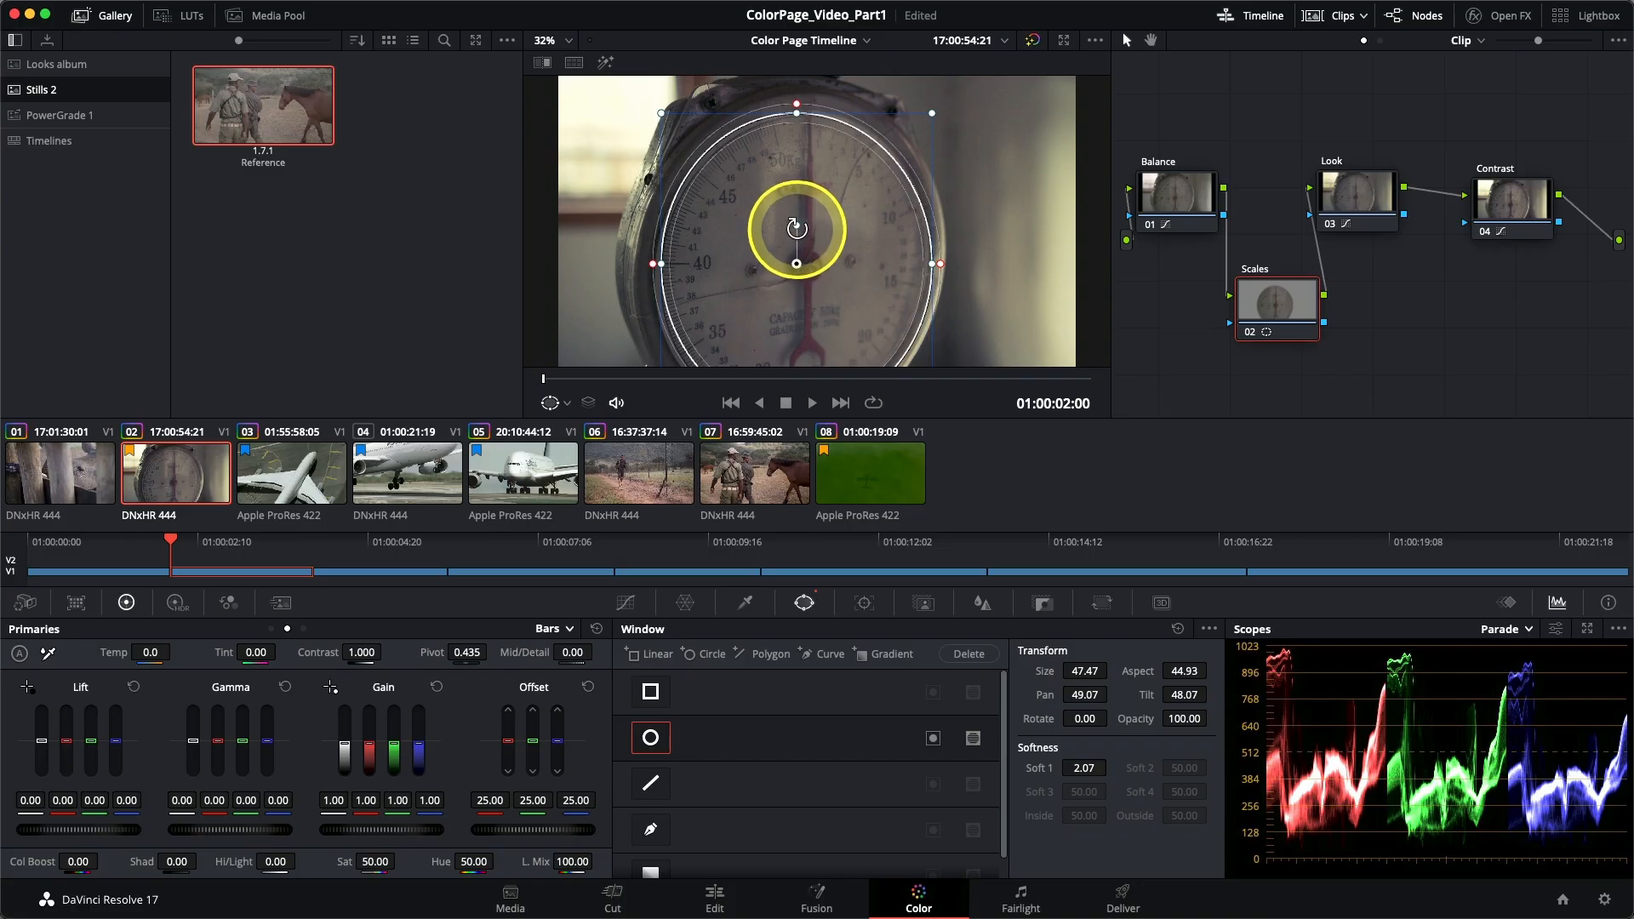
{"action": "left_click_drag", "start_coordinate": [790, 225], "coordinate": [795, 226]}
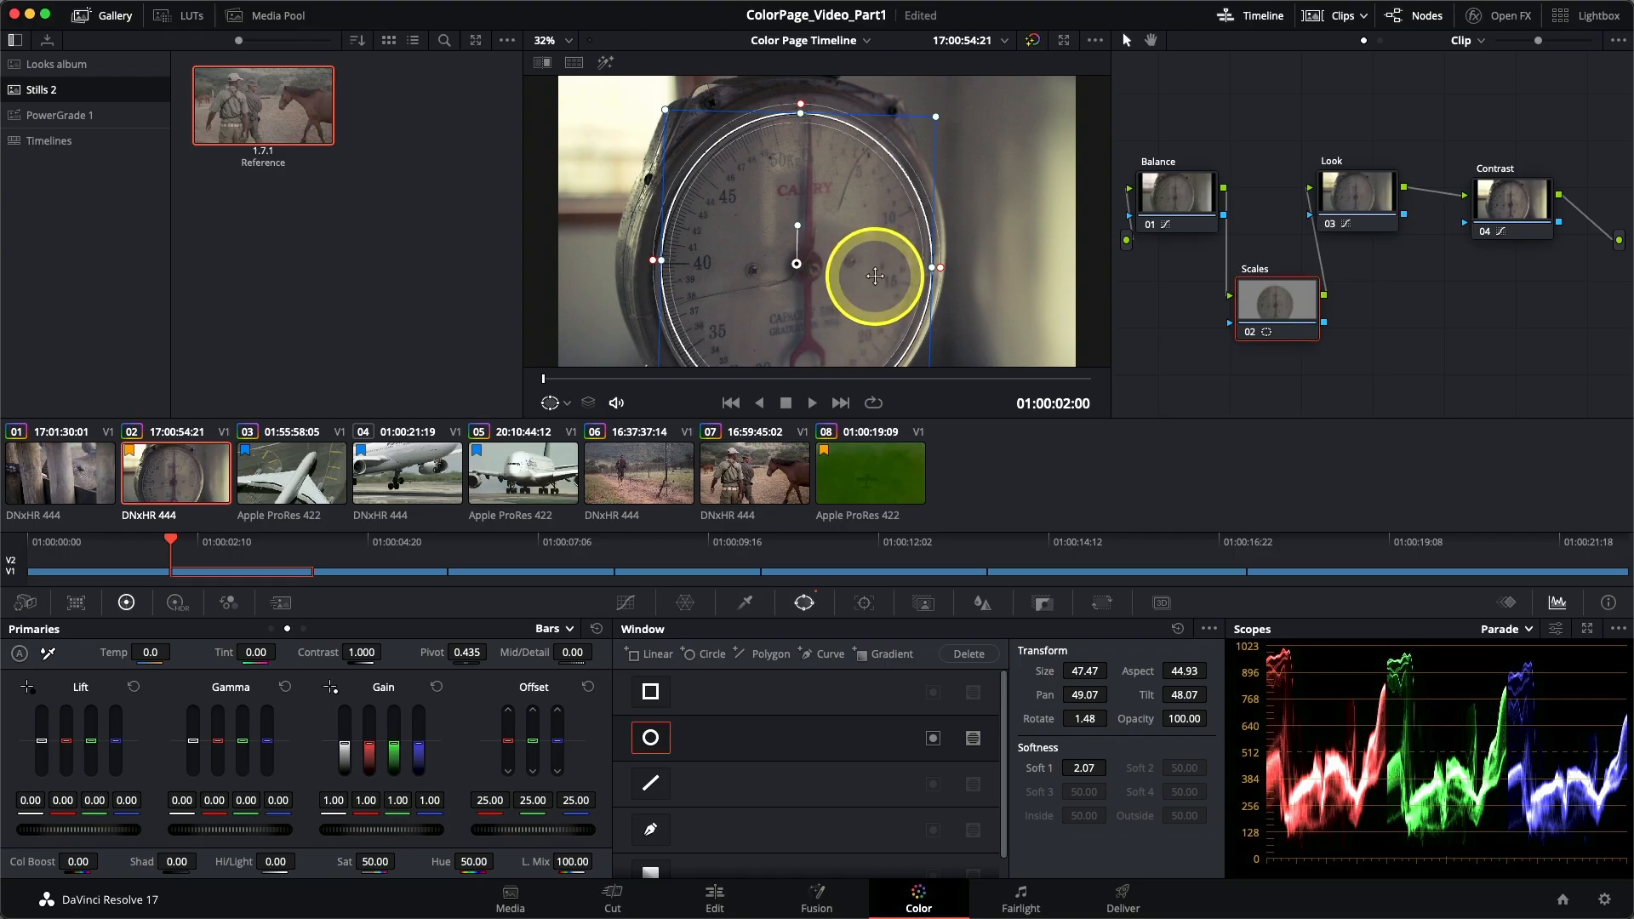
Hide the mini timeline and widen the viewer so the scale image and its window have more room.
{"action": "left_click_drag", "start_coordinate": [867, 277], "coordinate": [843, 247]}
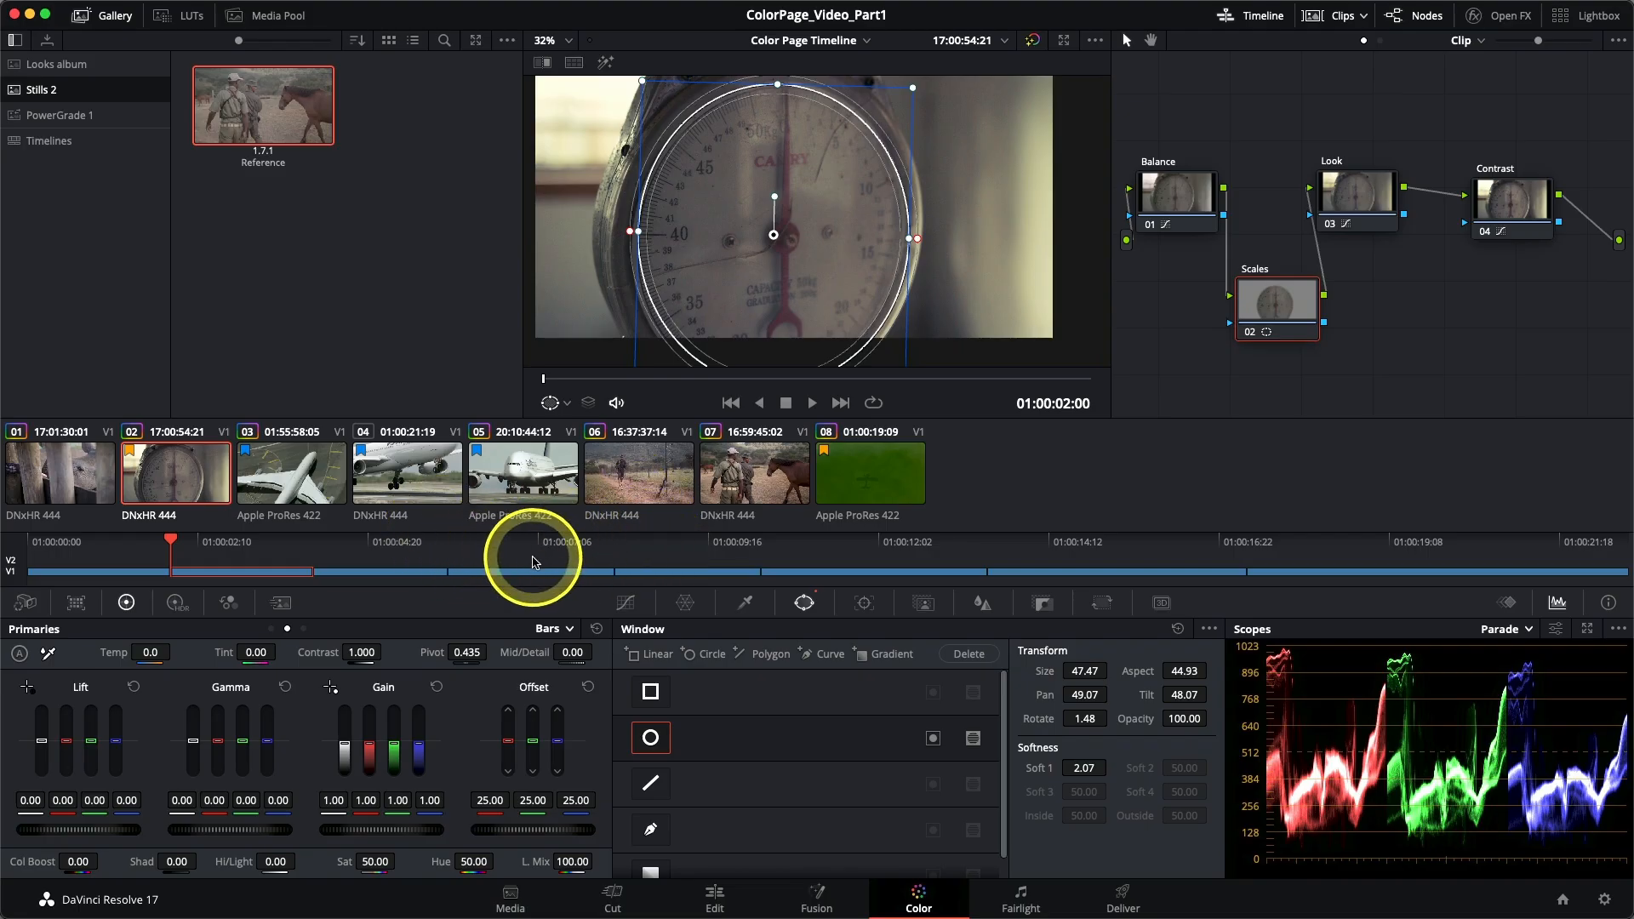
{"action": "left_click", "coordinate": [1253, 17]}
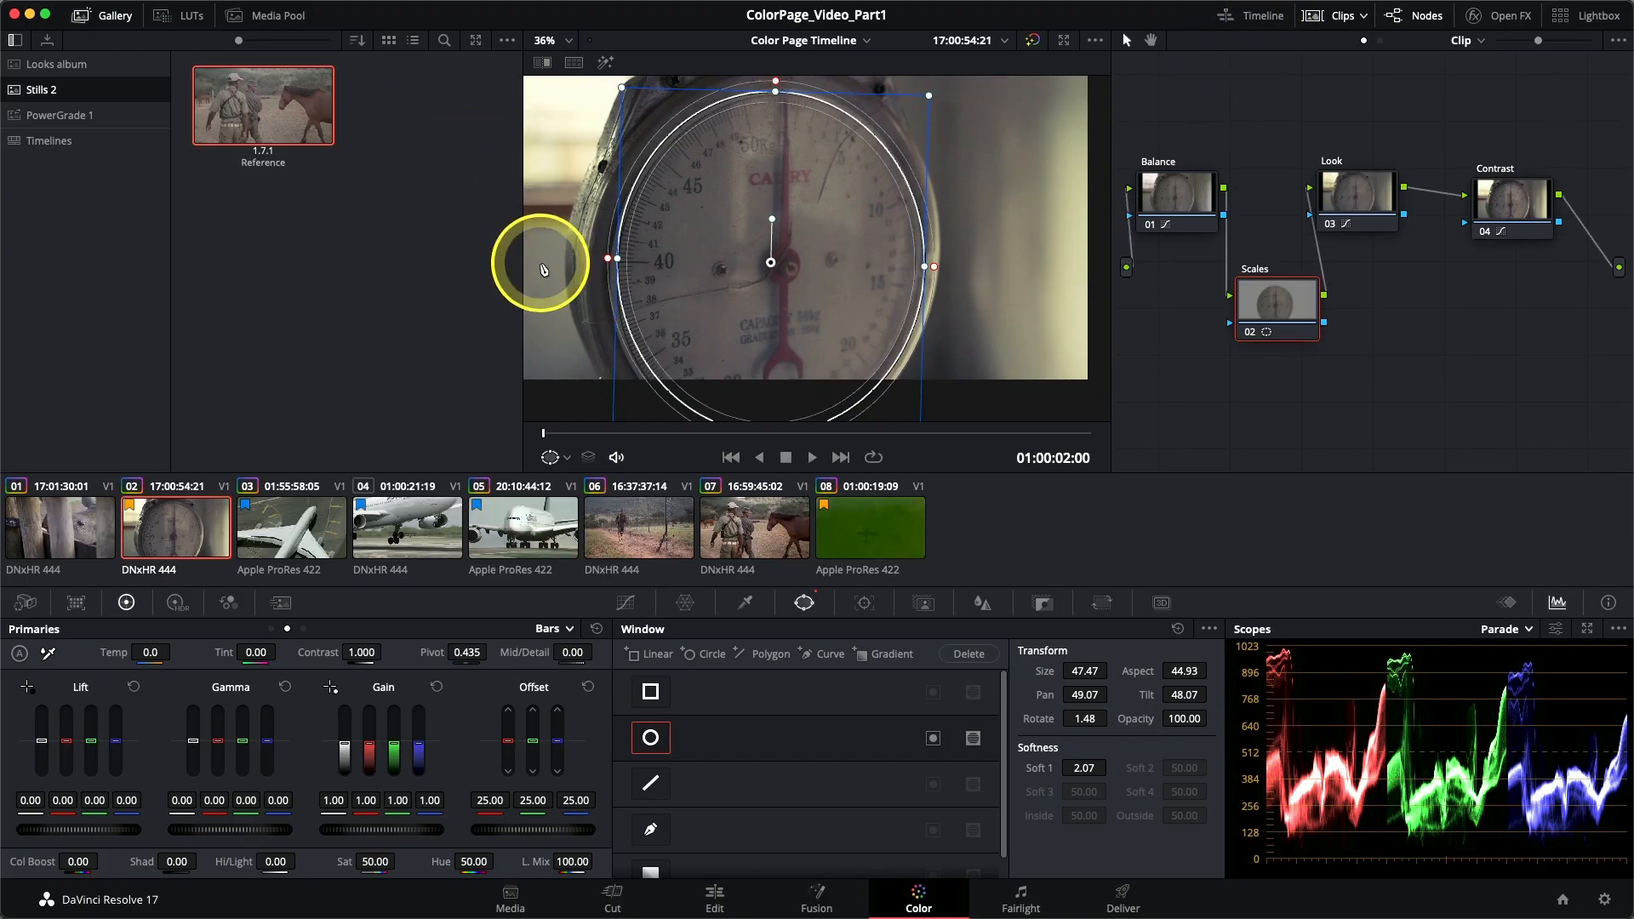
{"action": "left_click_drag", "start_coordinate": [523, 262], "coordinate": [415, 248]}
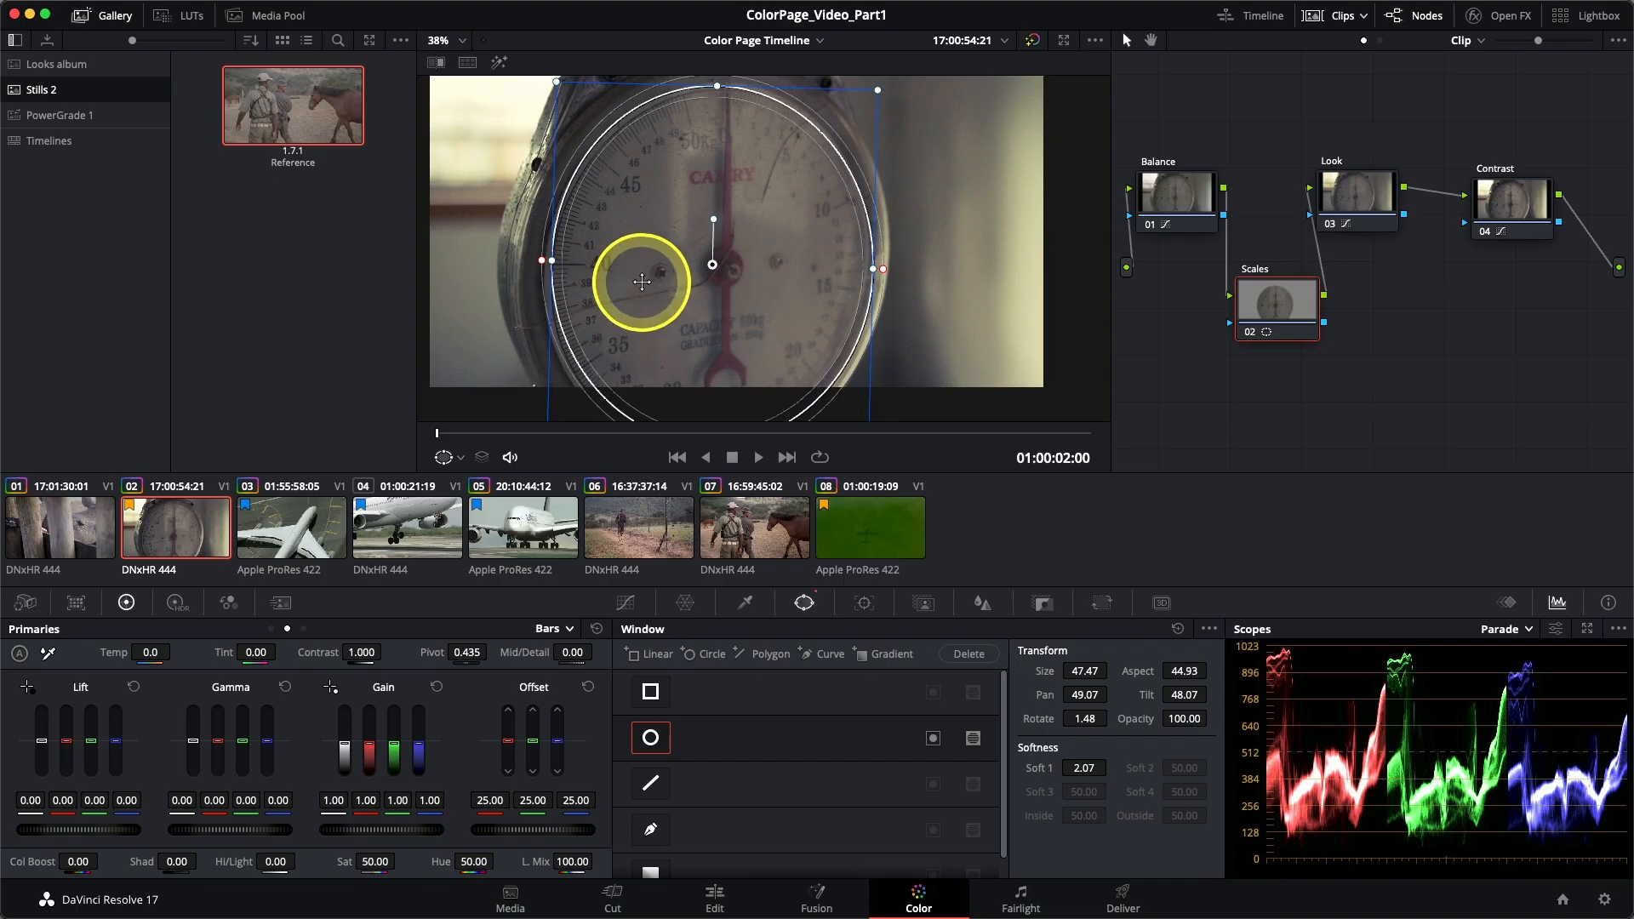
{"action": "left_click_drag", "start_coordinate": [643, 283], "coordinate": [658, 276]}
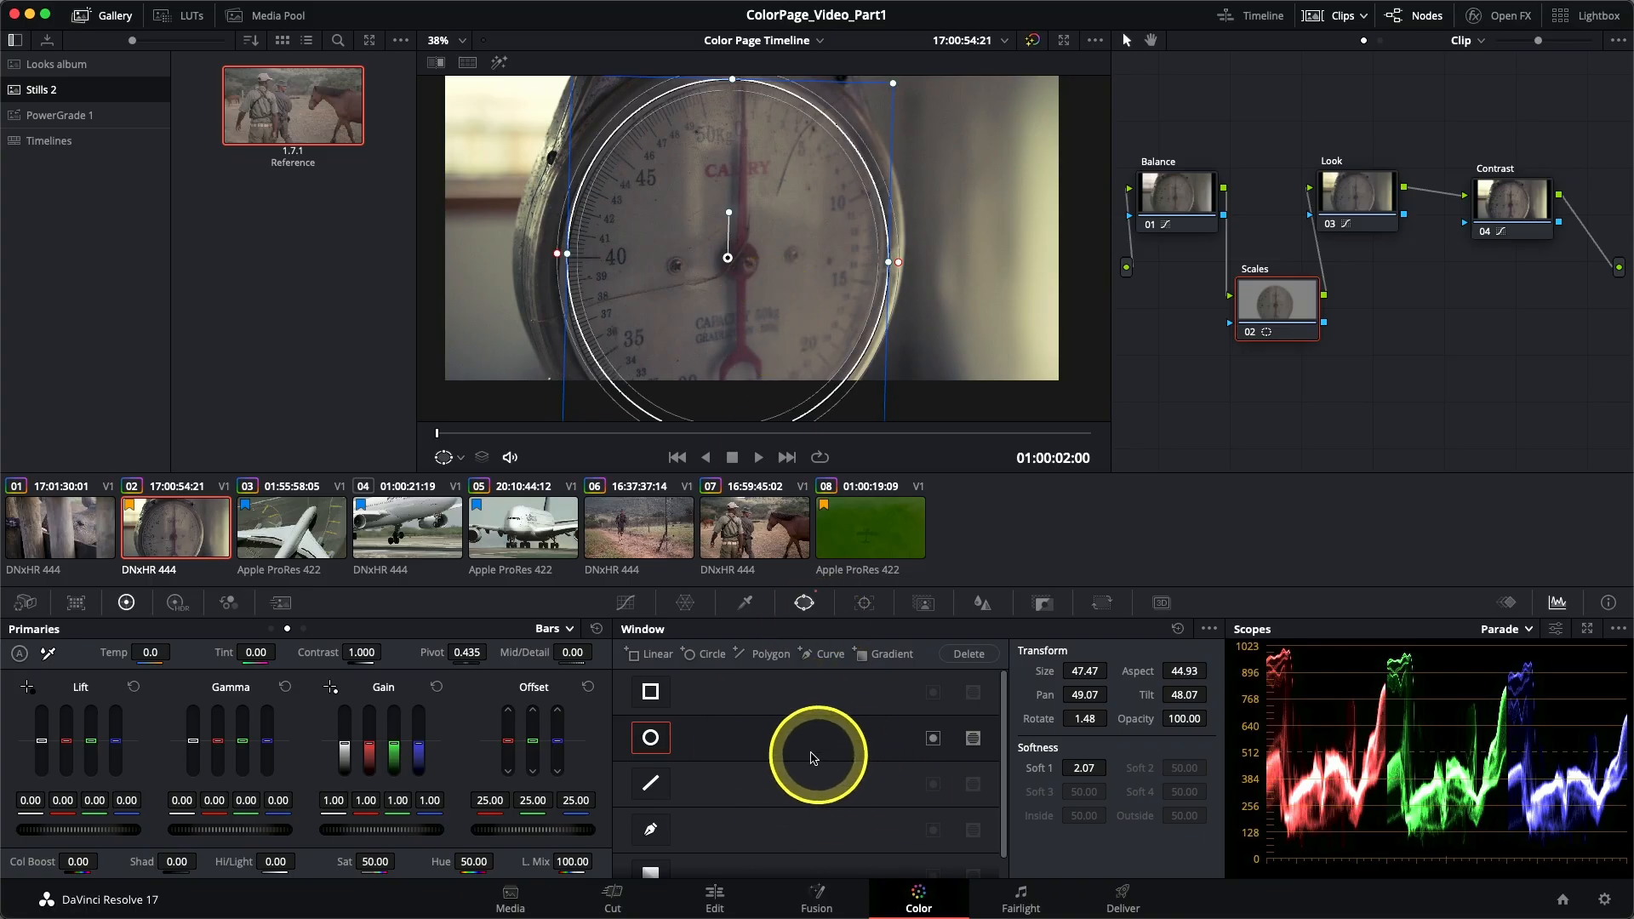
Convert the circle window to Bezier and adjust the point on the dial's right edge and its curve handle.
{"action": "left_click", "coordinate": [1210, 630]}
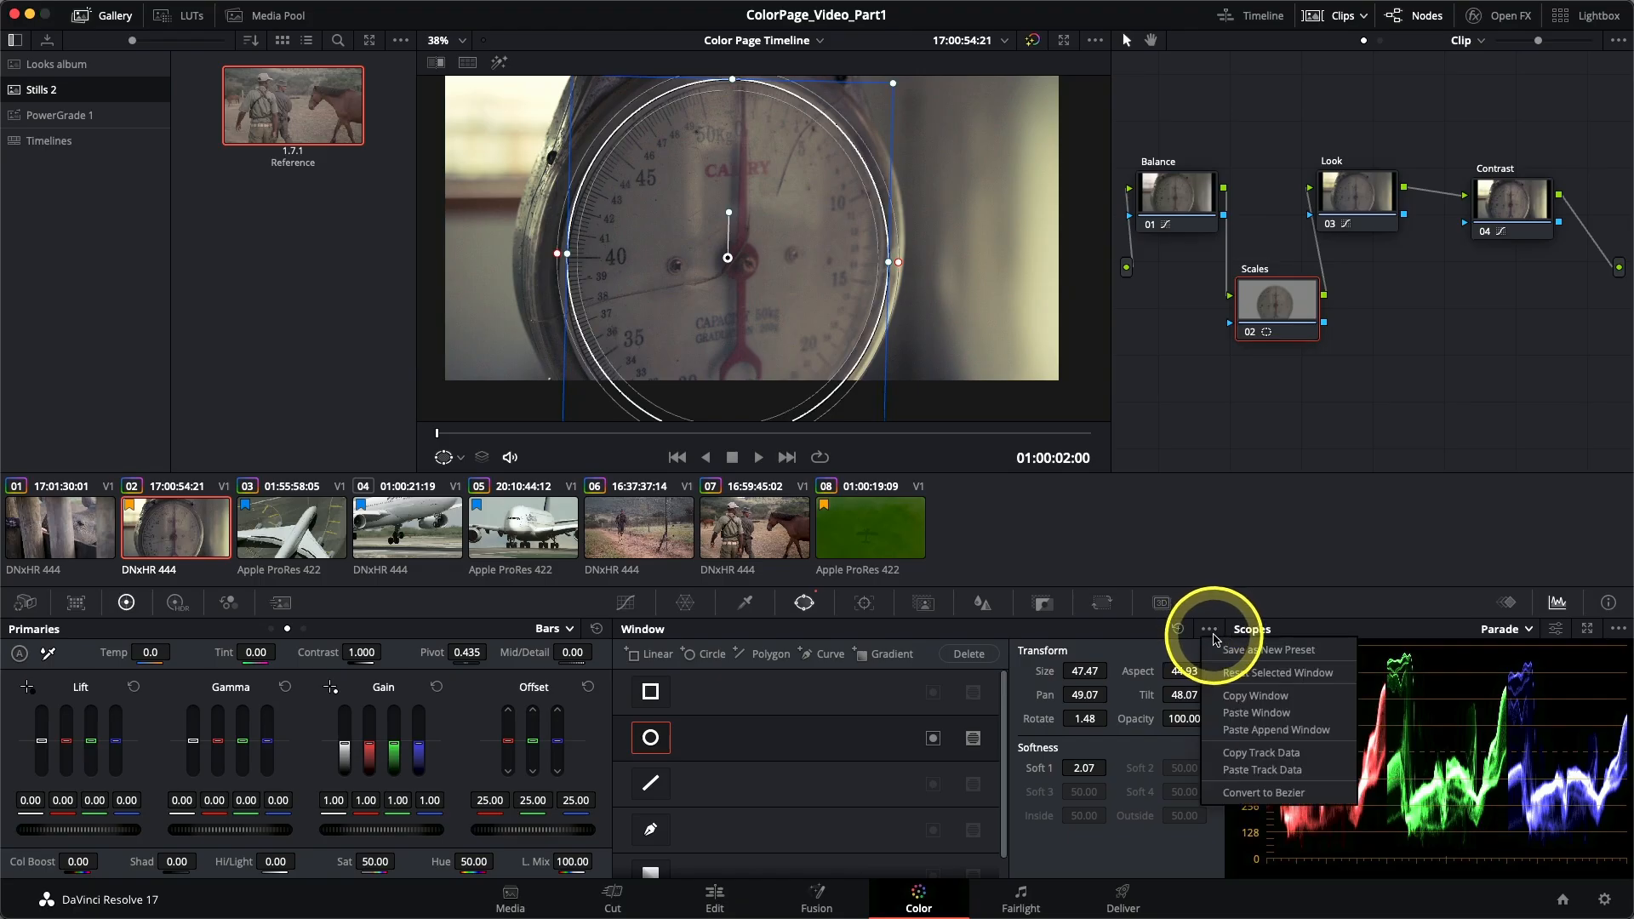
{"action": "left_click", "coordinate": [1254, 795]}
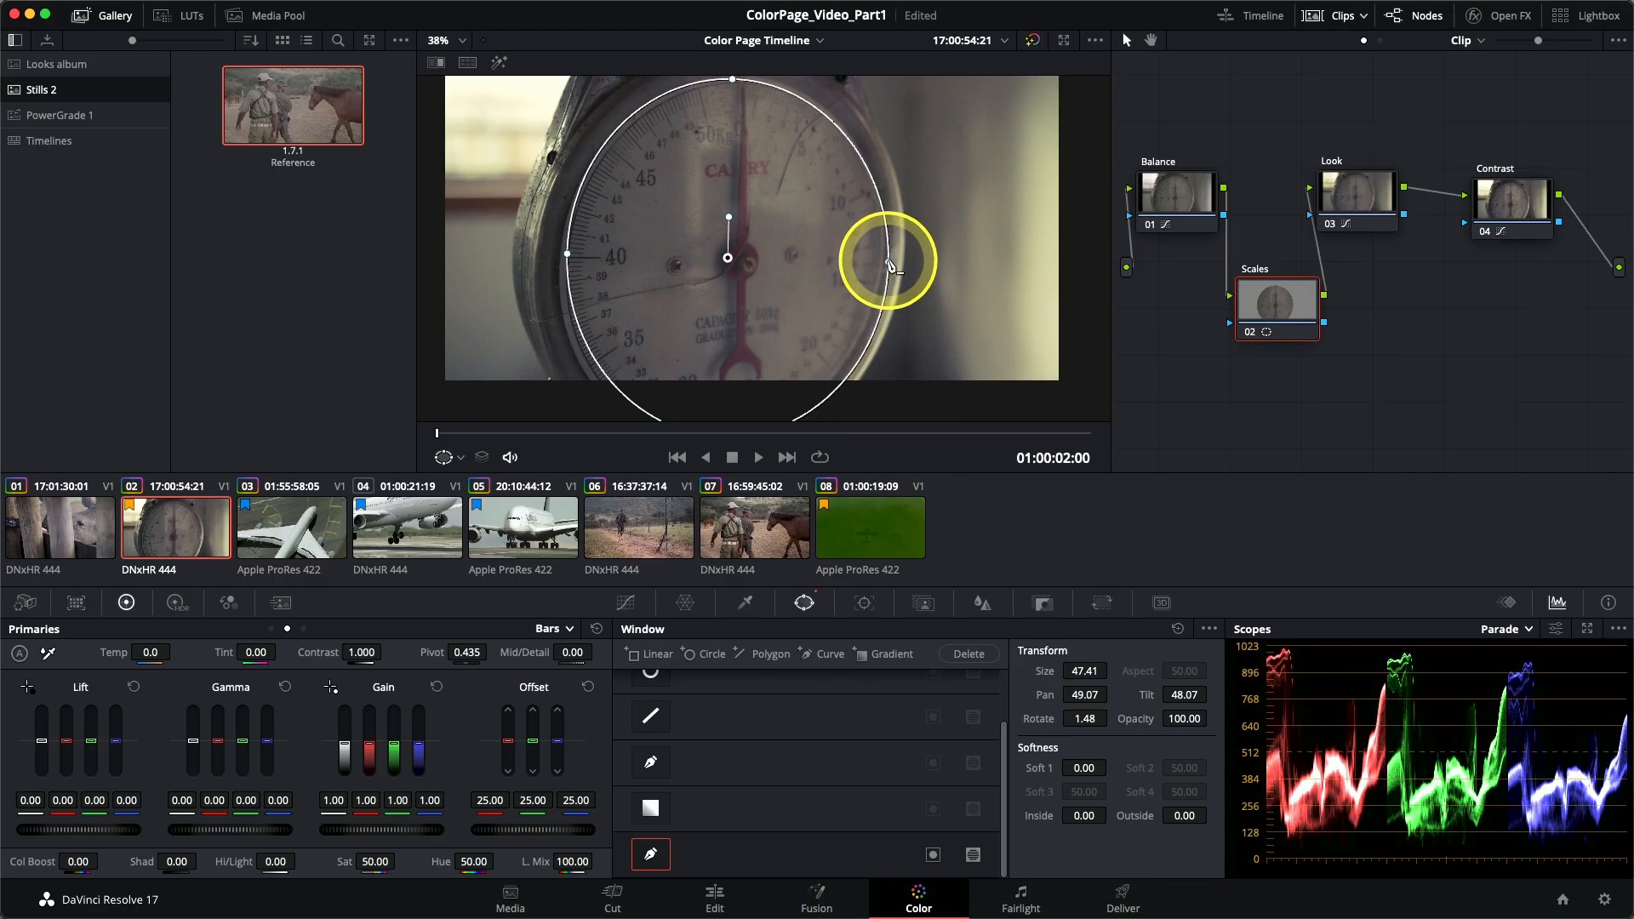
{"action": "left_click", "coordinate": [890, 265]}
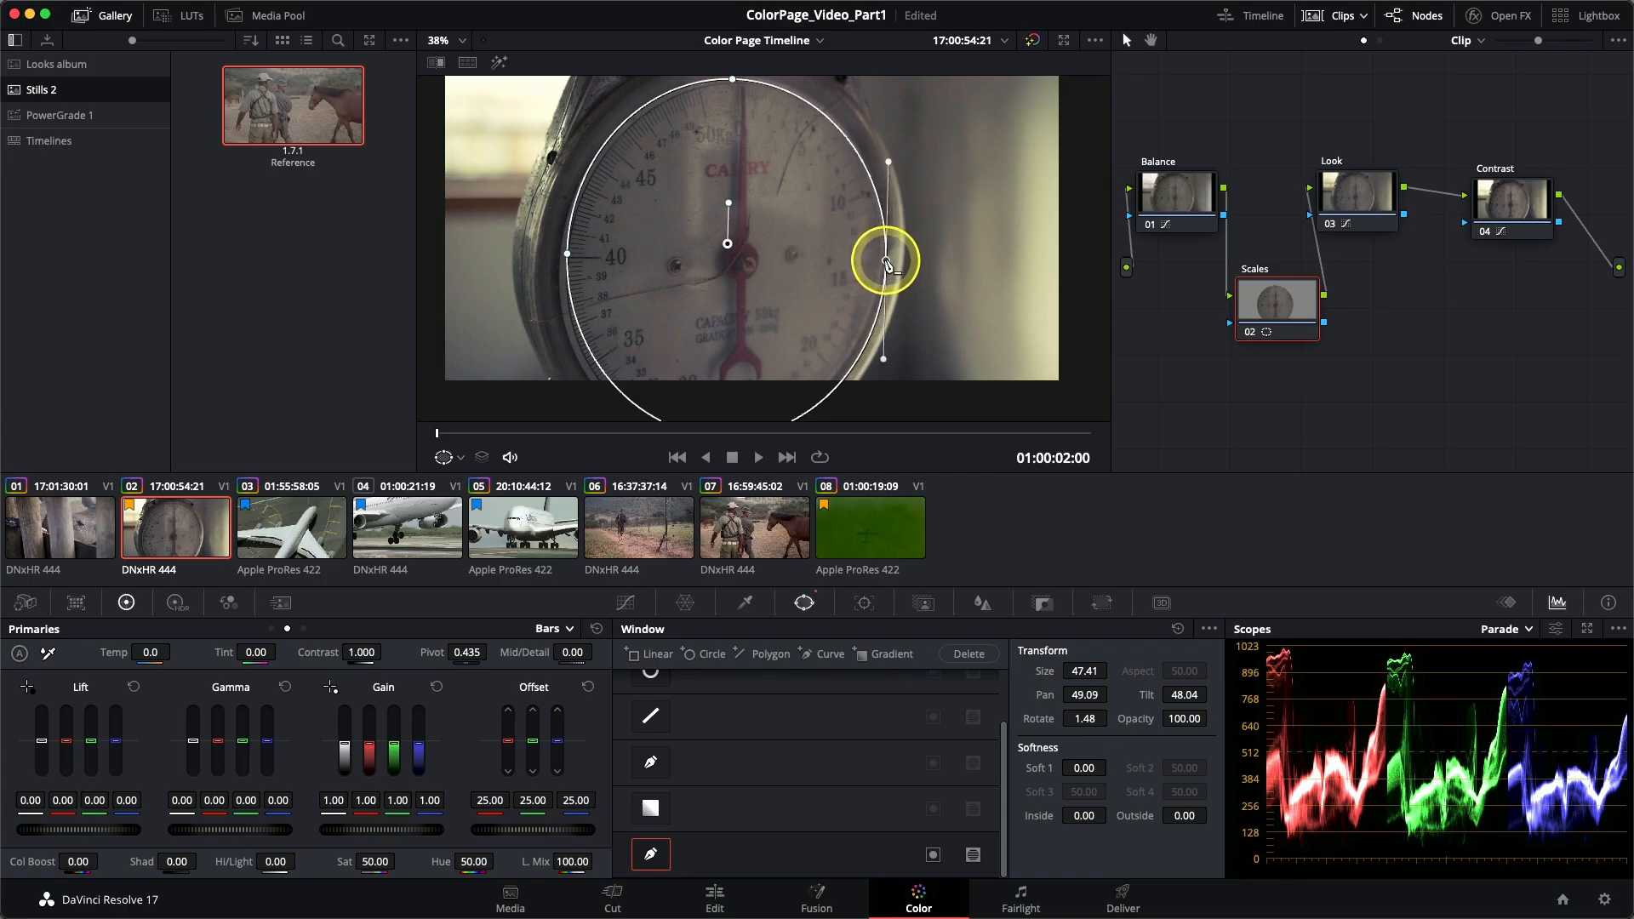
{"action": "left_click_drag", "start_coordinate": [886, 260], "coordinate": [886, 258]}
{"action": "left_click_drag", "start_coordinate": [889, 160], "coordinate": [898, 162]}
{"action": "left_click_drag", "start_coordinate": [786, 134], "coordinate": [781, 153]}
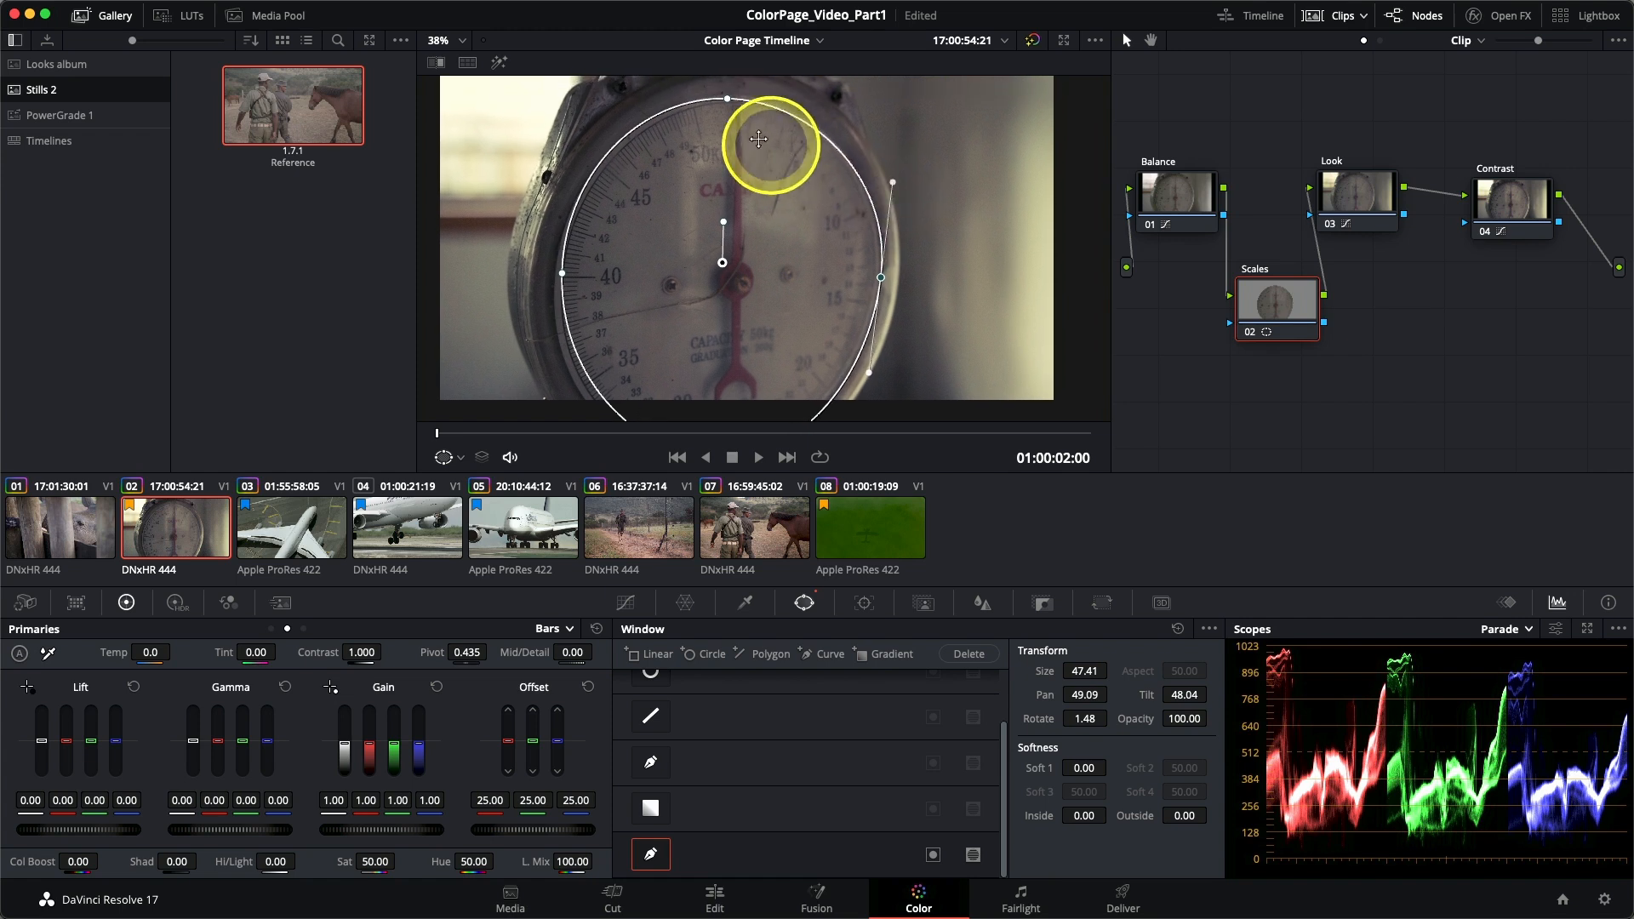
Reposition the Bezier window's top, left, right and bottom points so the outline follows the edge of the dial.
{"action": "left_click_drag", "start_coordinate": [728, 101], "coordinate": [739, 97]}
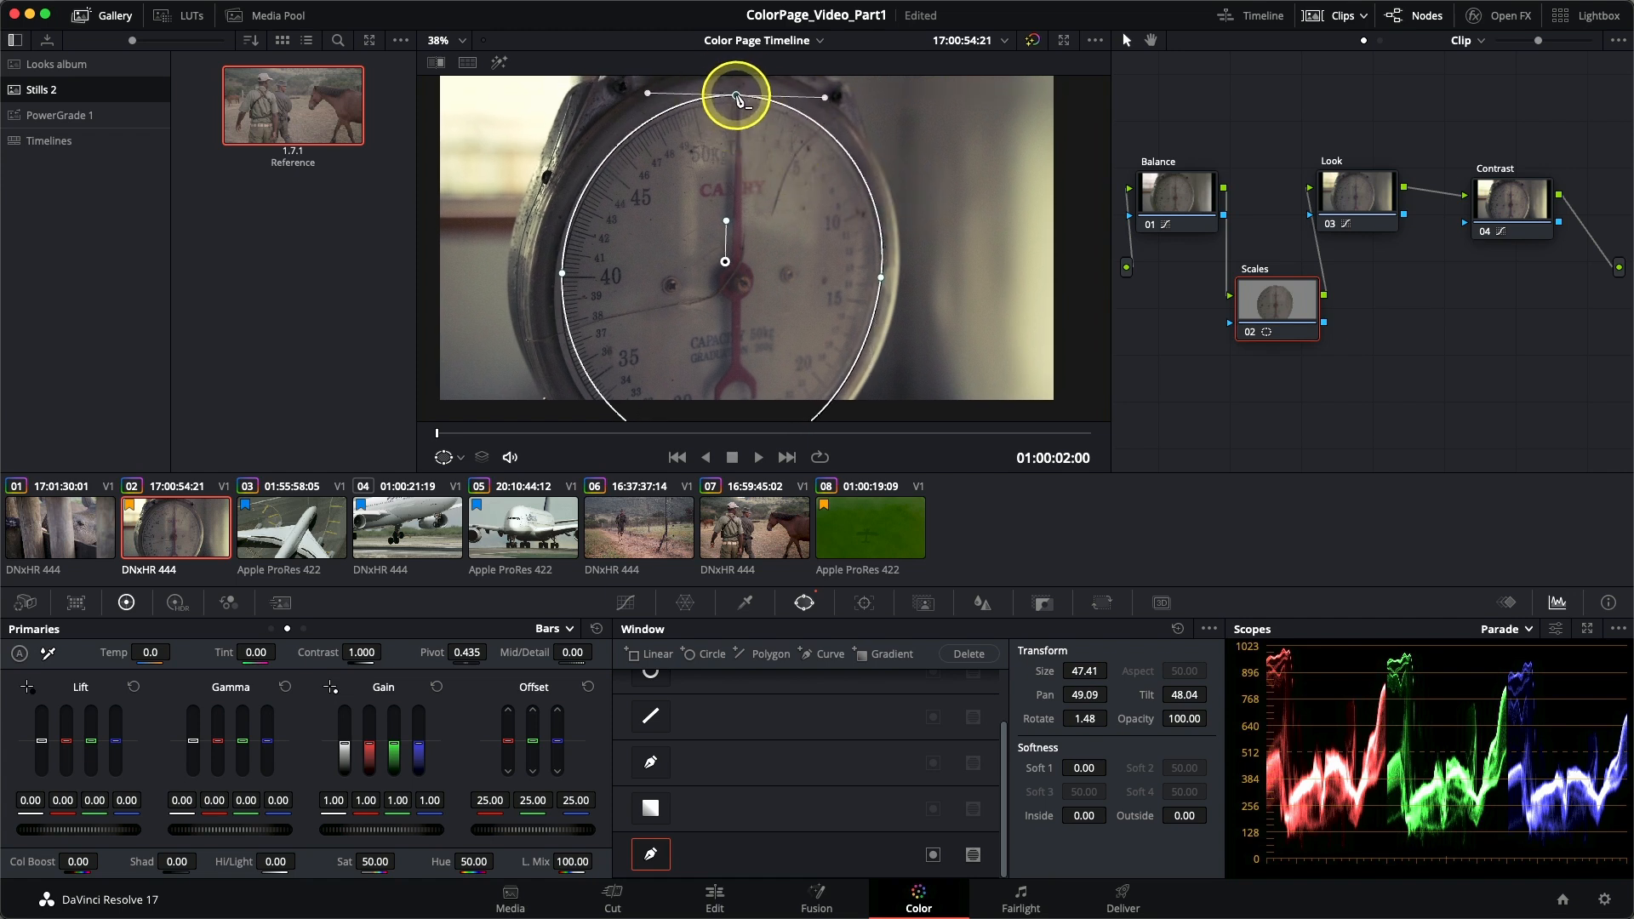
{"action": "left_click_drag", "start_coordinate": [562, 274], "coordinate": [553, 287]}
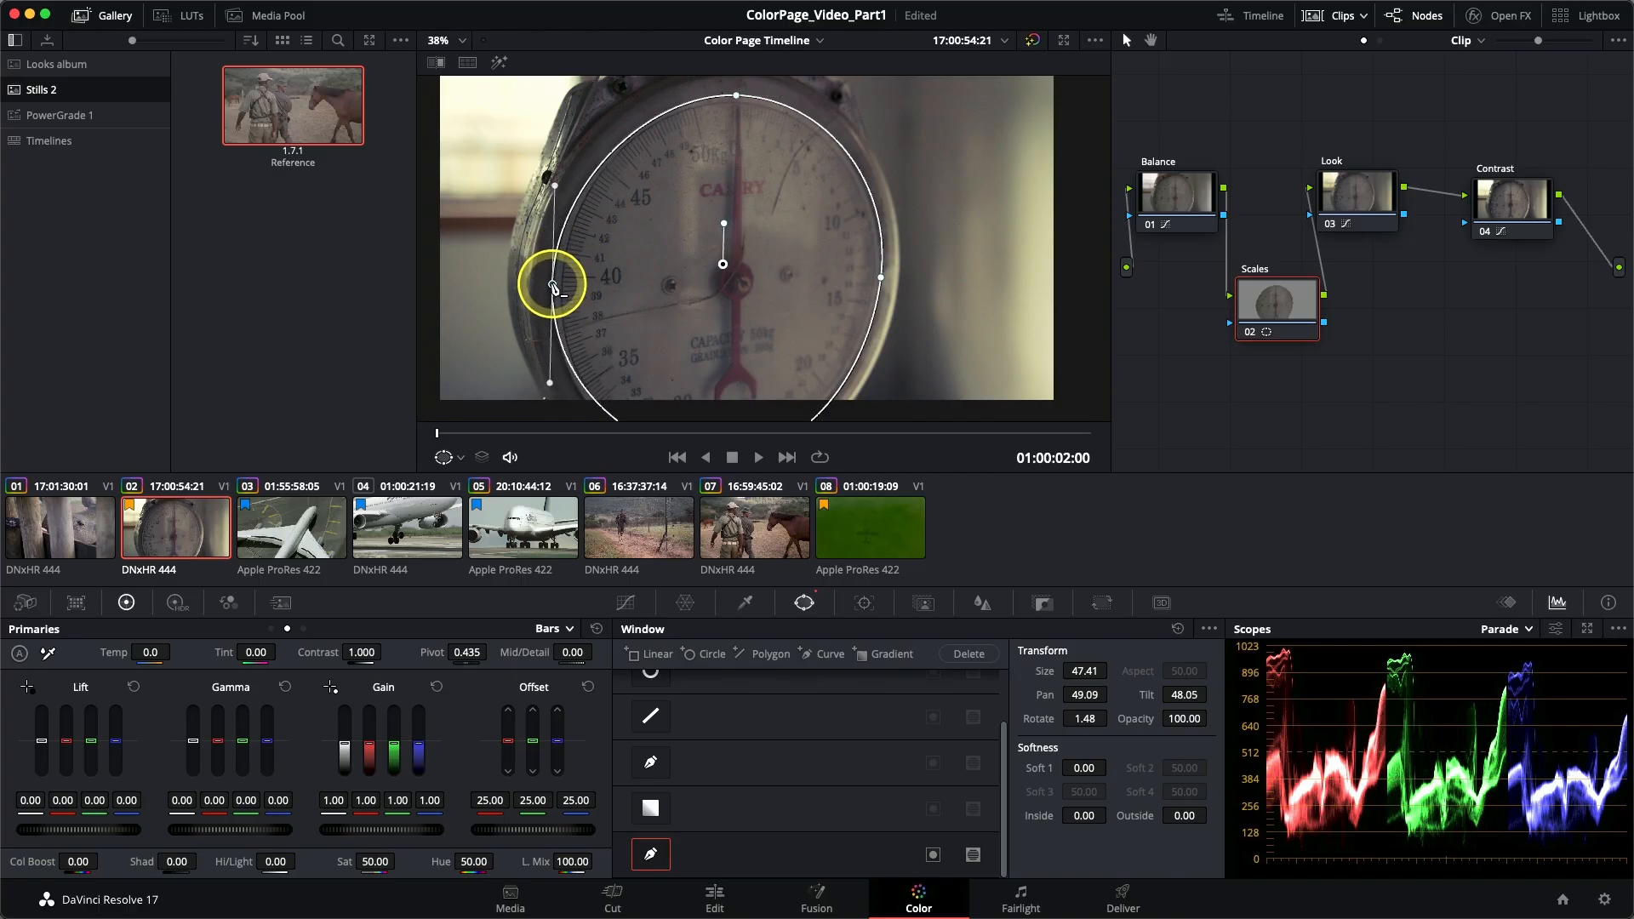
{"action": "left_click_drag", "start_coordinate": [555, 187], "coordinate": [556, 180]}
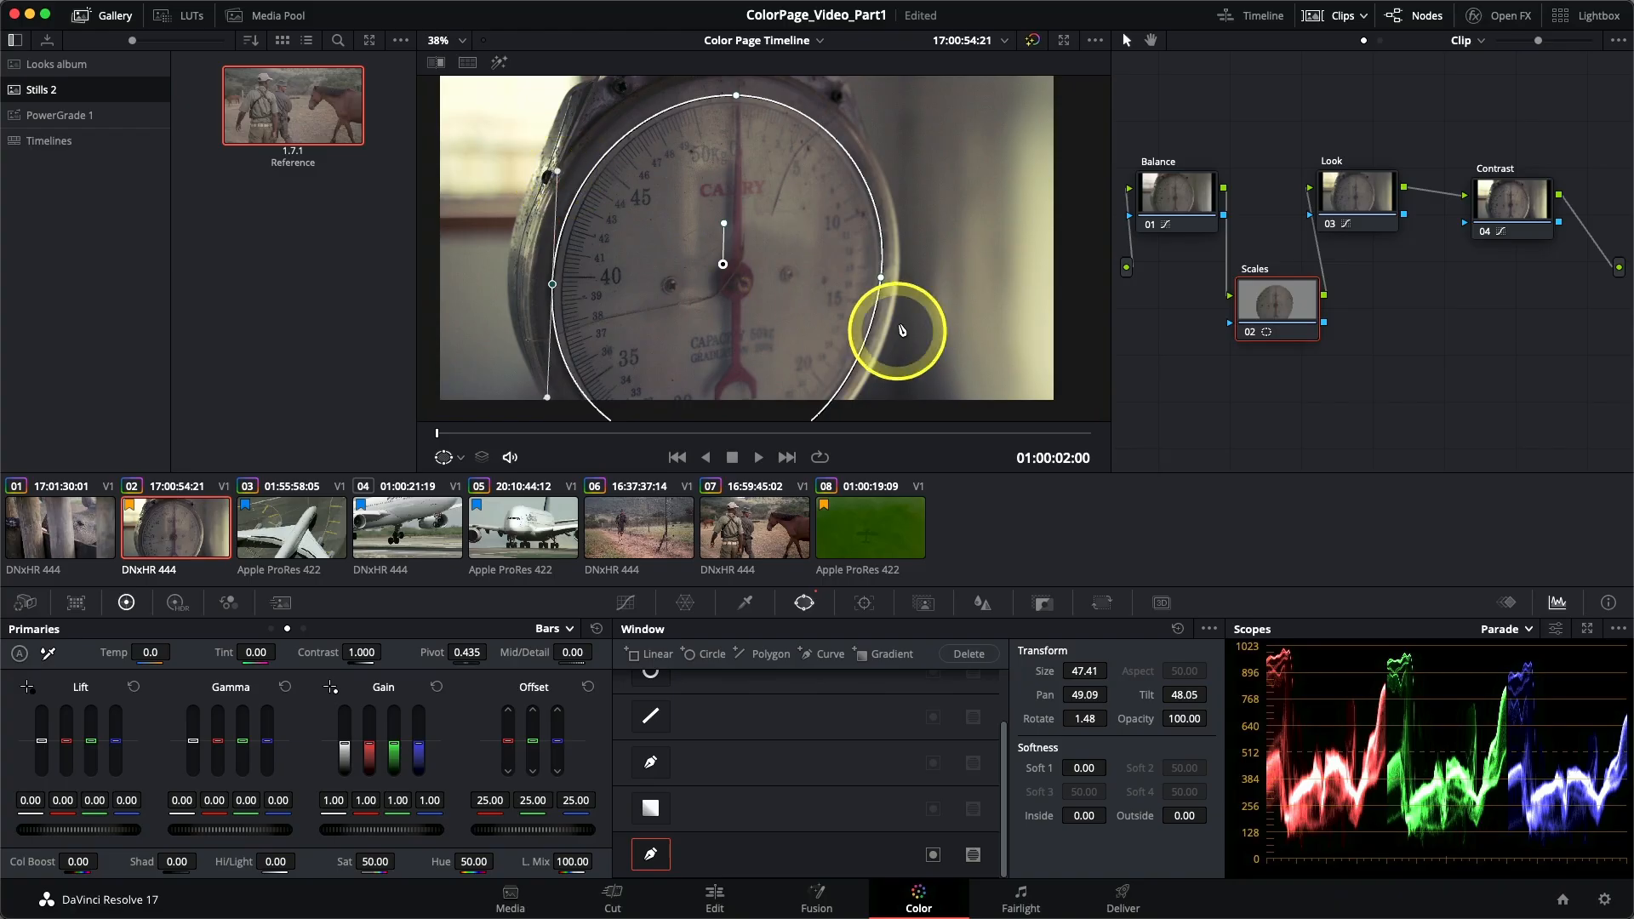
{"action": "left_click", "coordinate": [880, 281]}
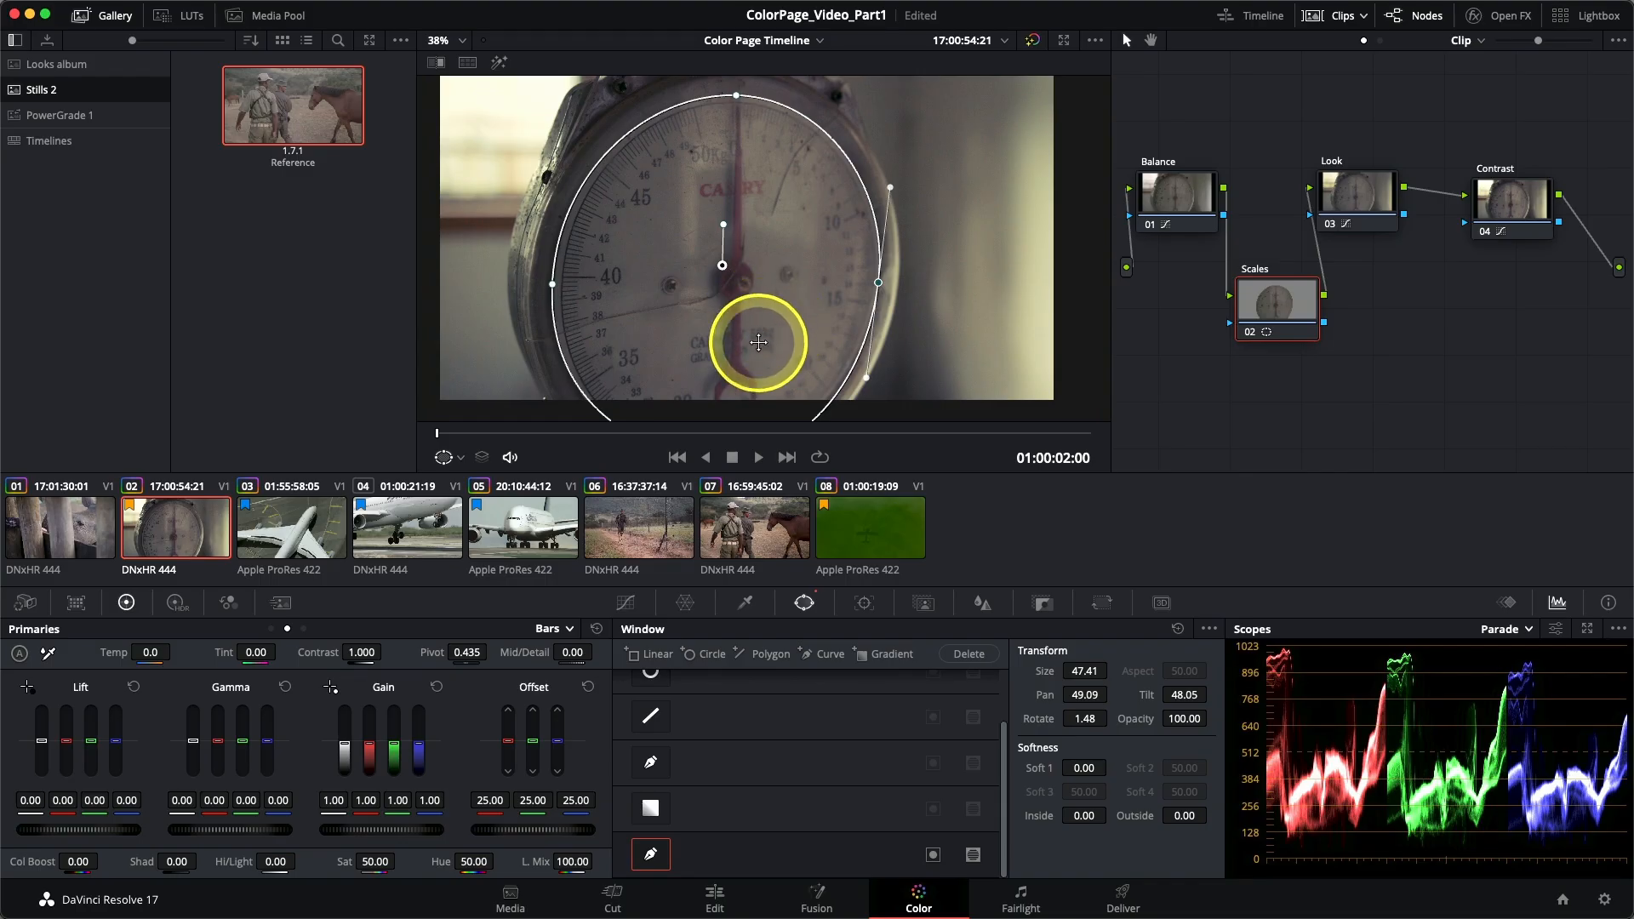
{"action": "left_click_drag", "start_coordinate": [782, 341], "coordinate": [780, 276]}
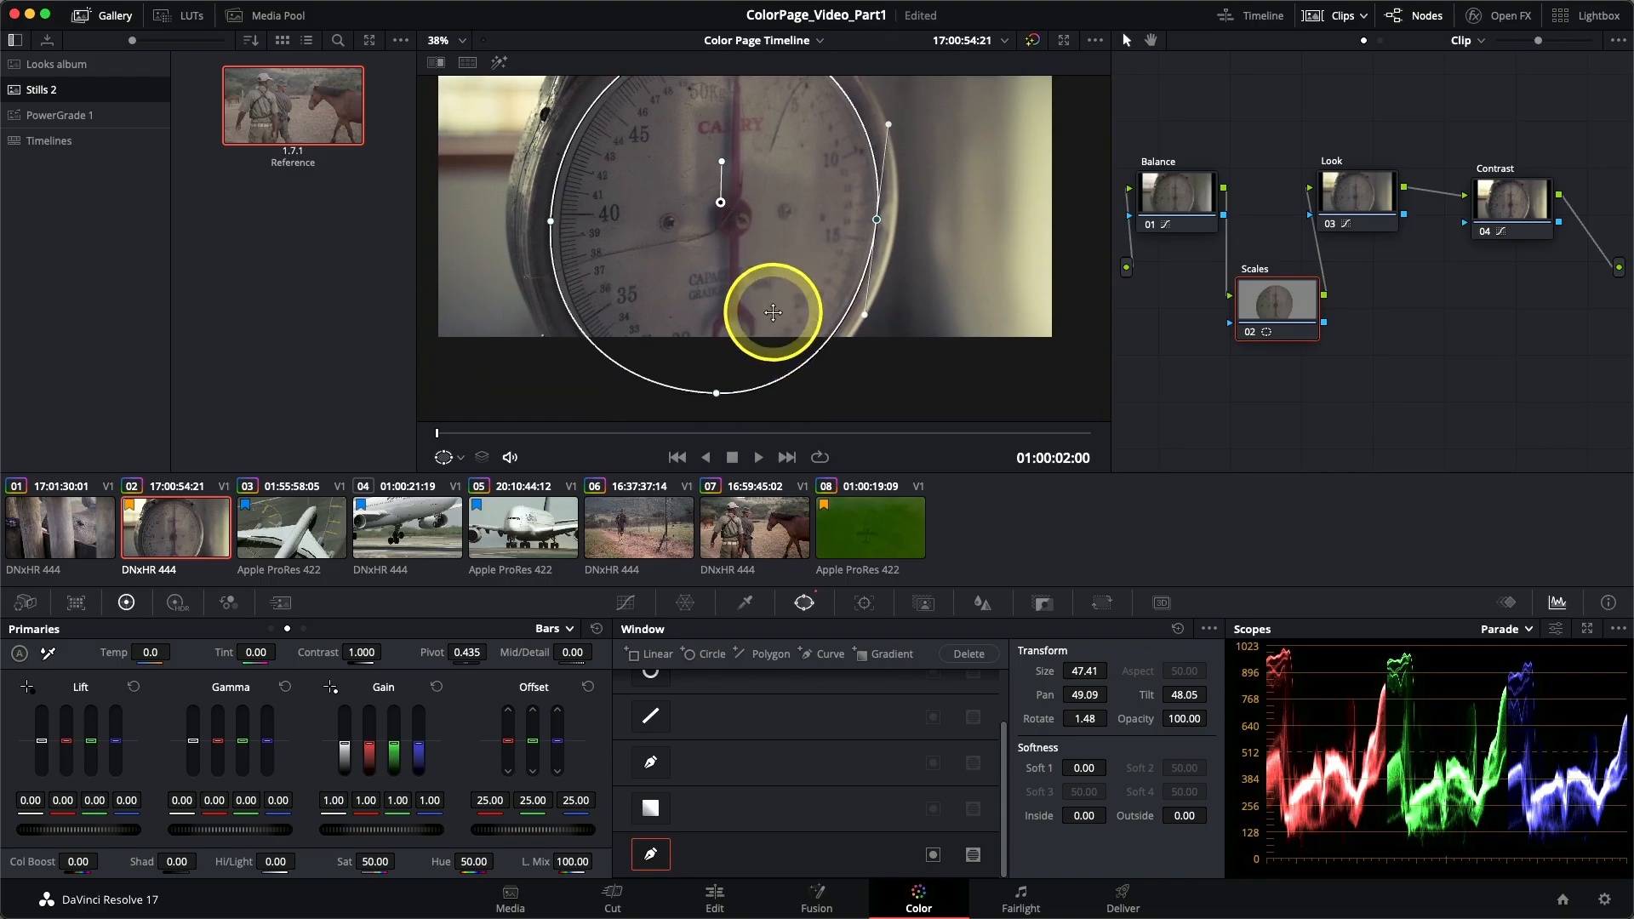
{"action": "left_click_drag", "start_coordinate": [718, 396], "coordinate": [710, 402]}
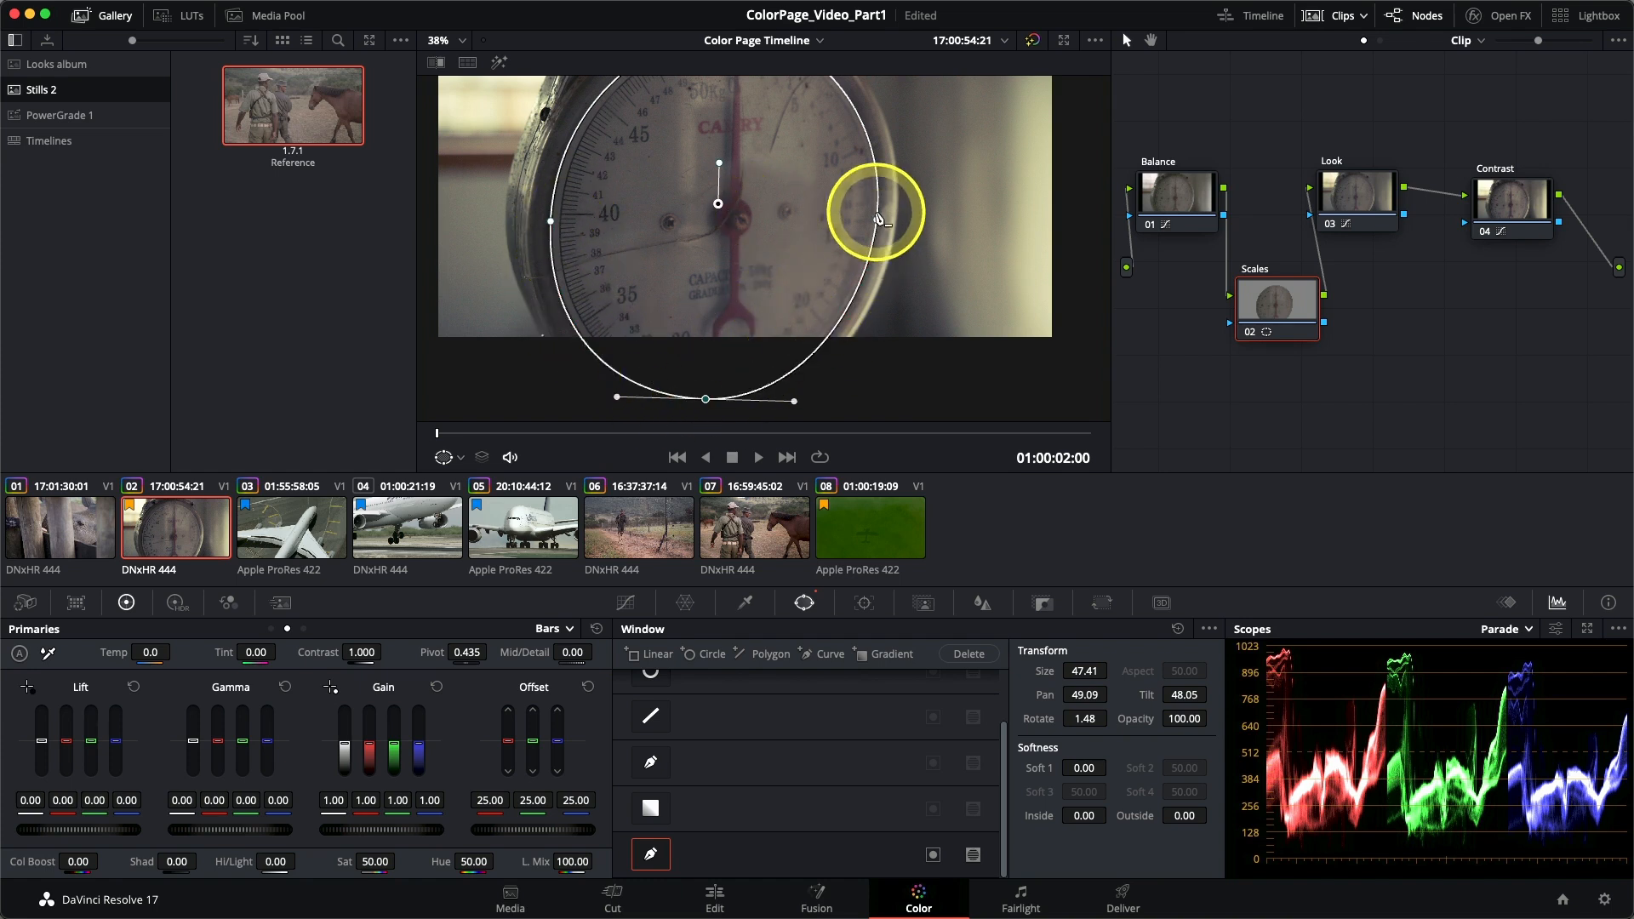
{"action": "left_click_drag", "start_coordinate": [706, 268], "coordinate": [743, 284]}
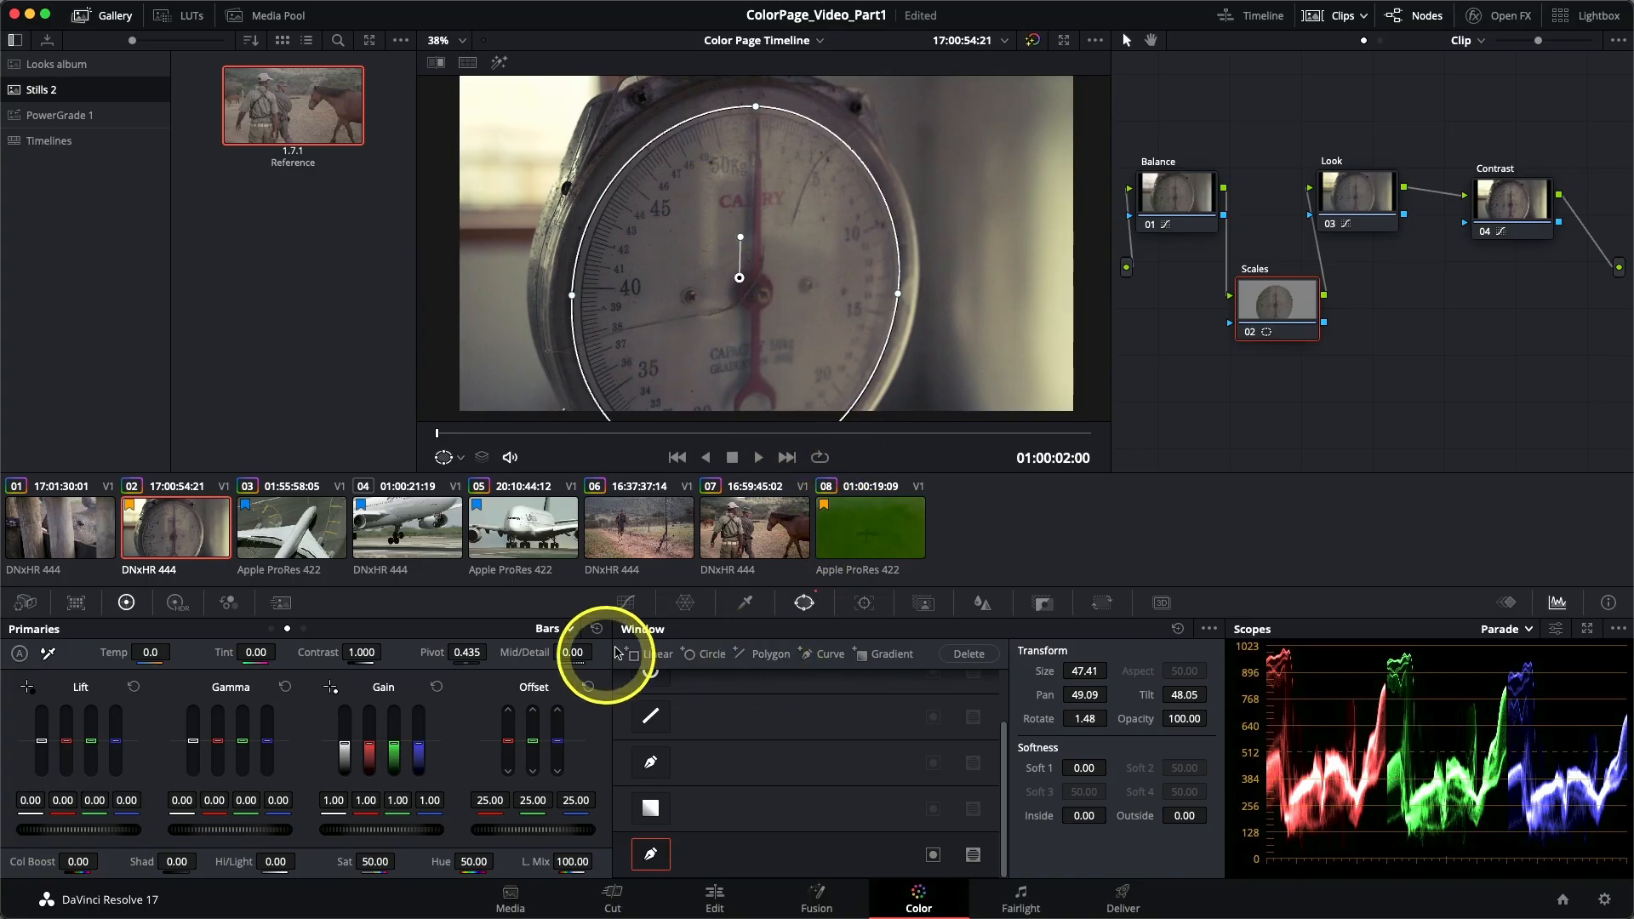
Hide the window outline in the viewer and raise the Scales node's Gamma to 0.02 with the Primaries color wheels.
{"action": "left_click", "coordinate": [626, 604]}
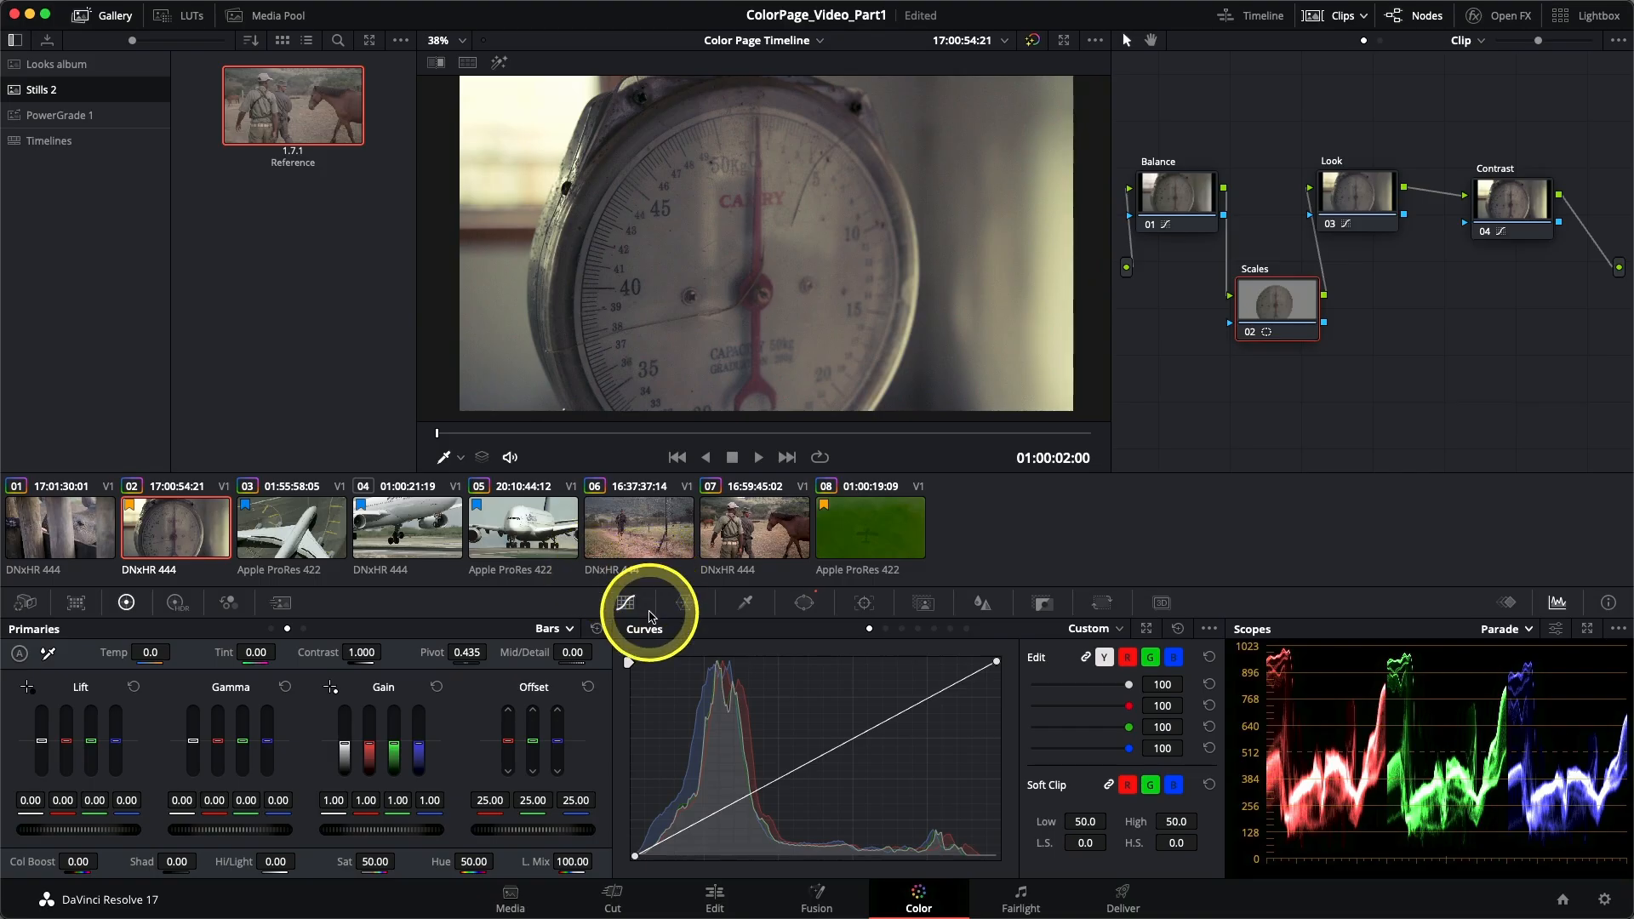
{"action": "left_click", "coordinate": [802, 602]}
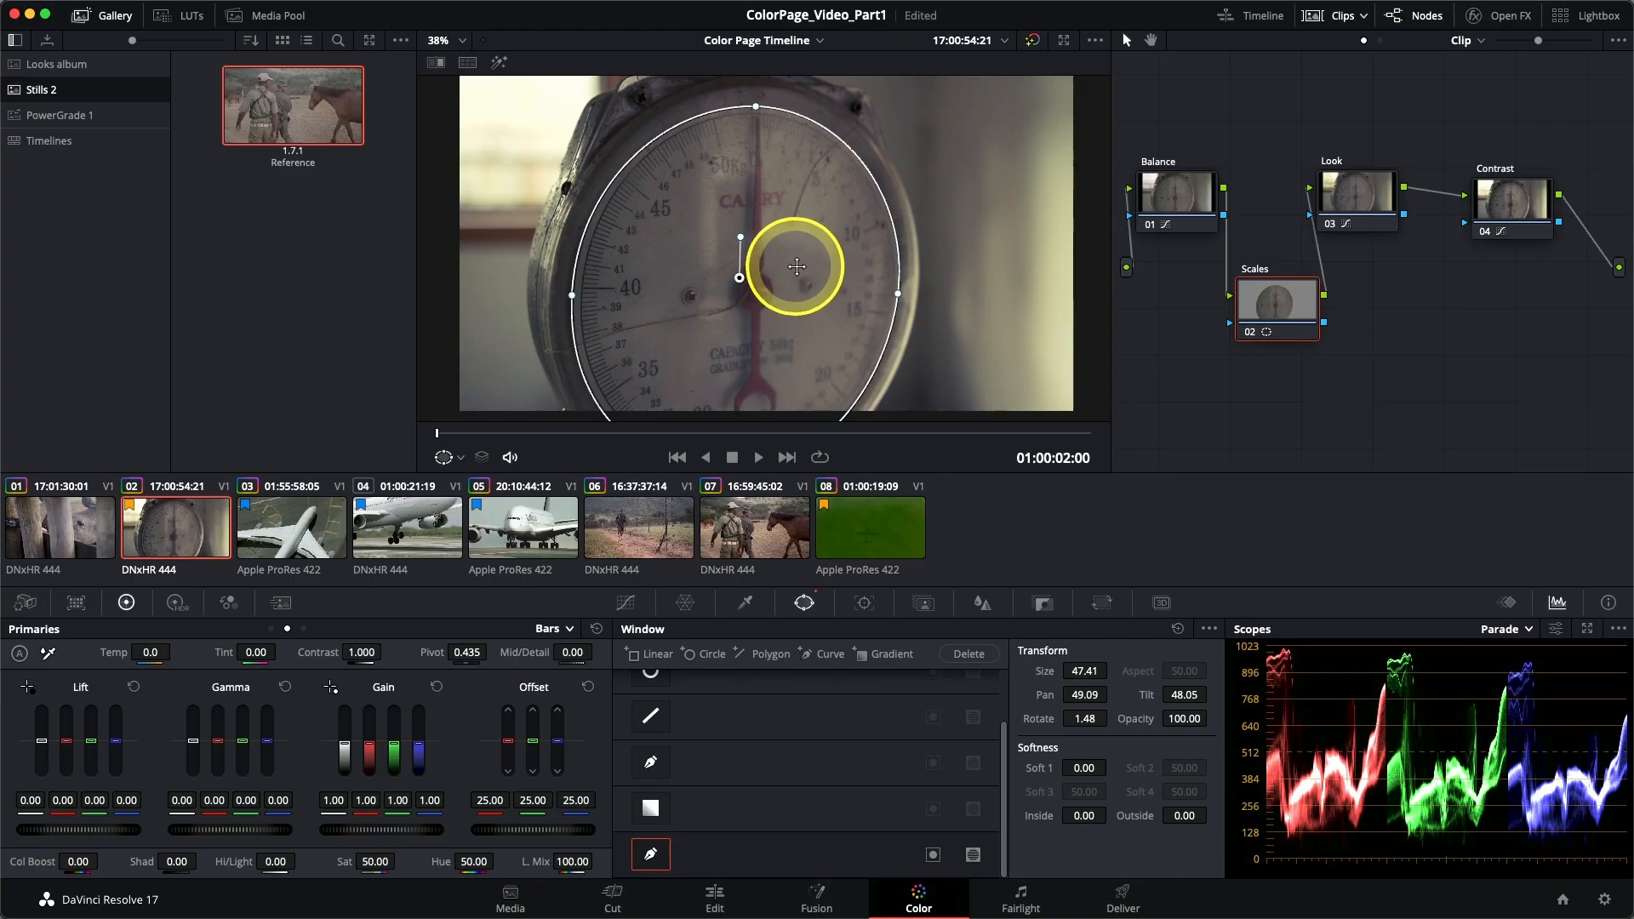
{"action": "left_click", "coordinate": [626, 603]}
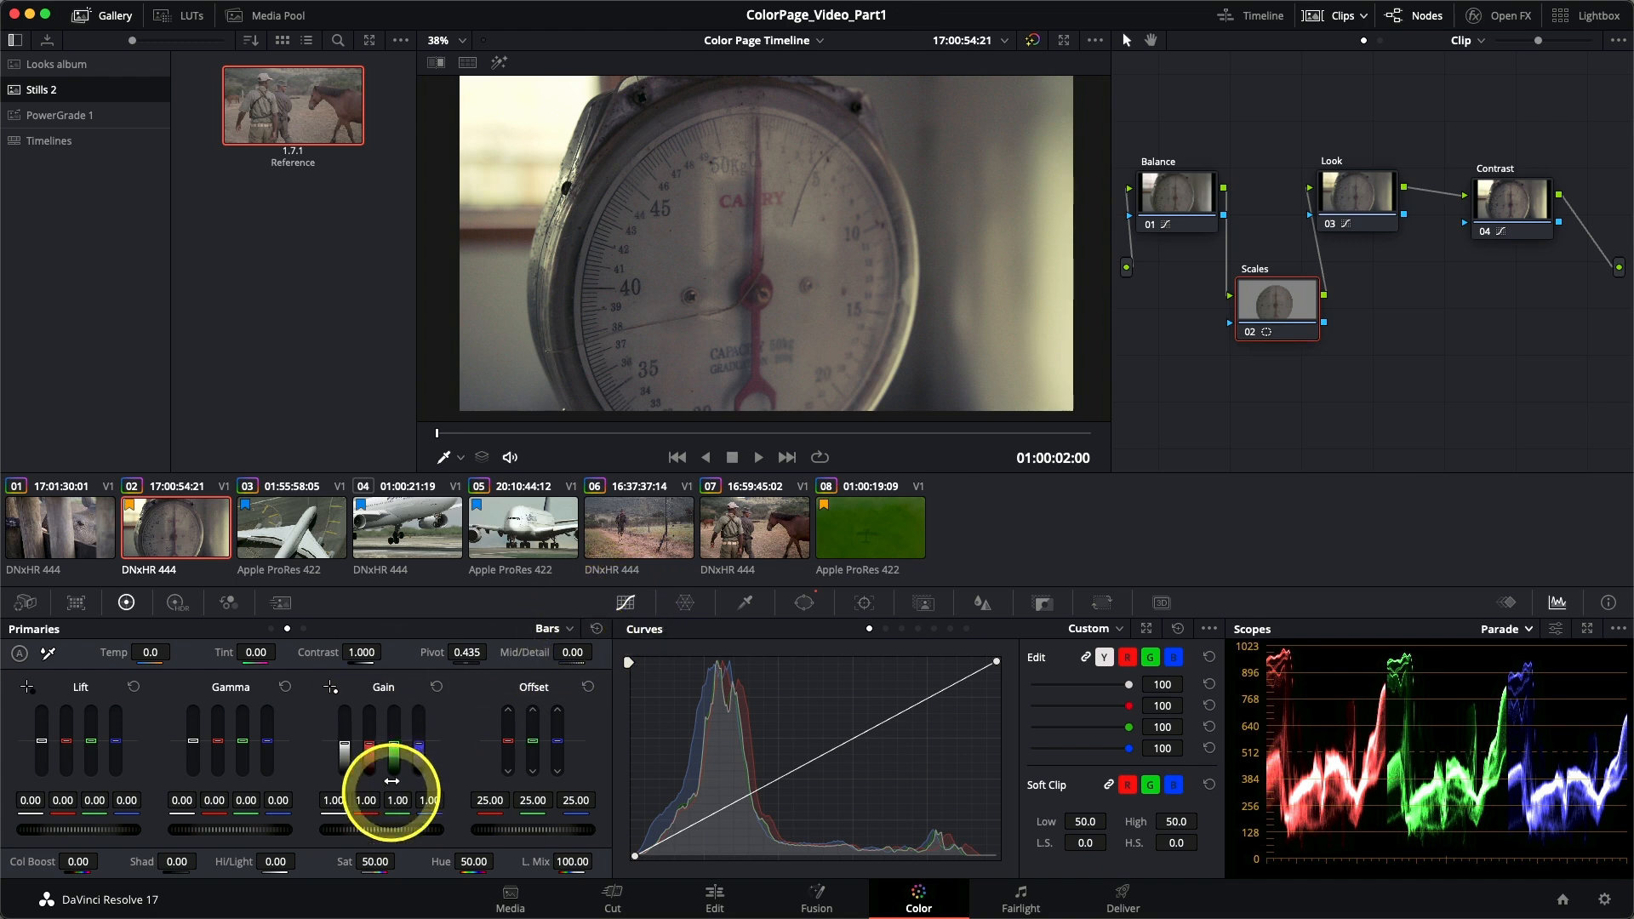
{"action": "left_click", "coordinate": [272, 630]}
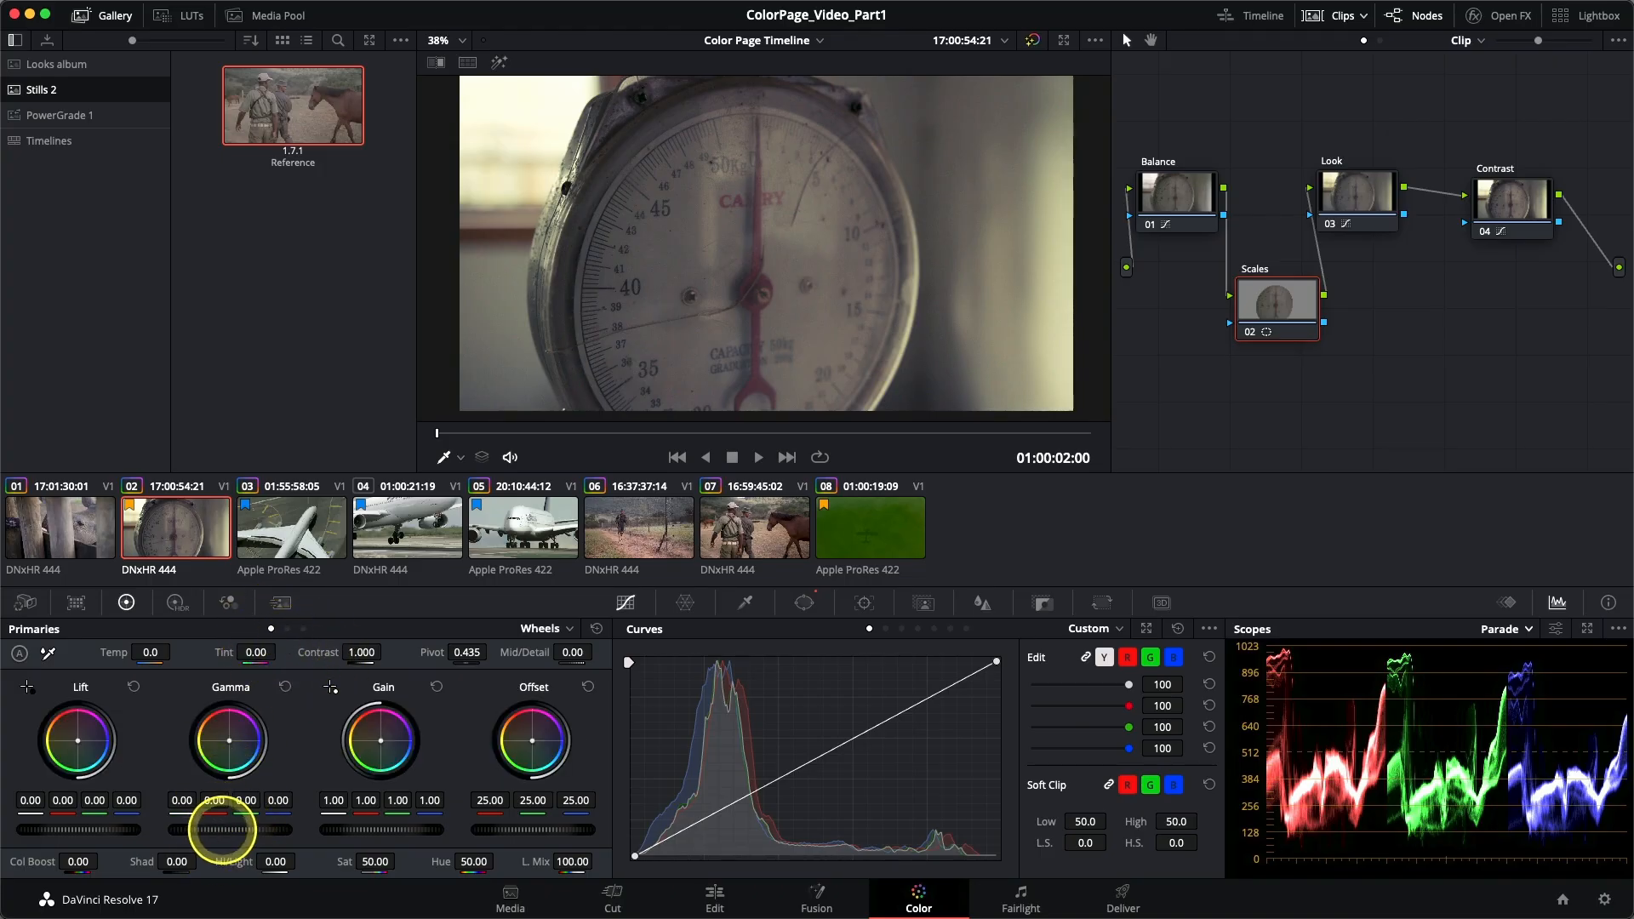
{"action": "left_click_drag", "start_coordinate": [241, 826], "coordinate": [304, 826]}
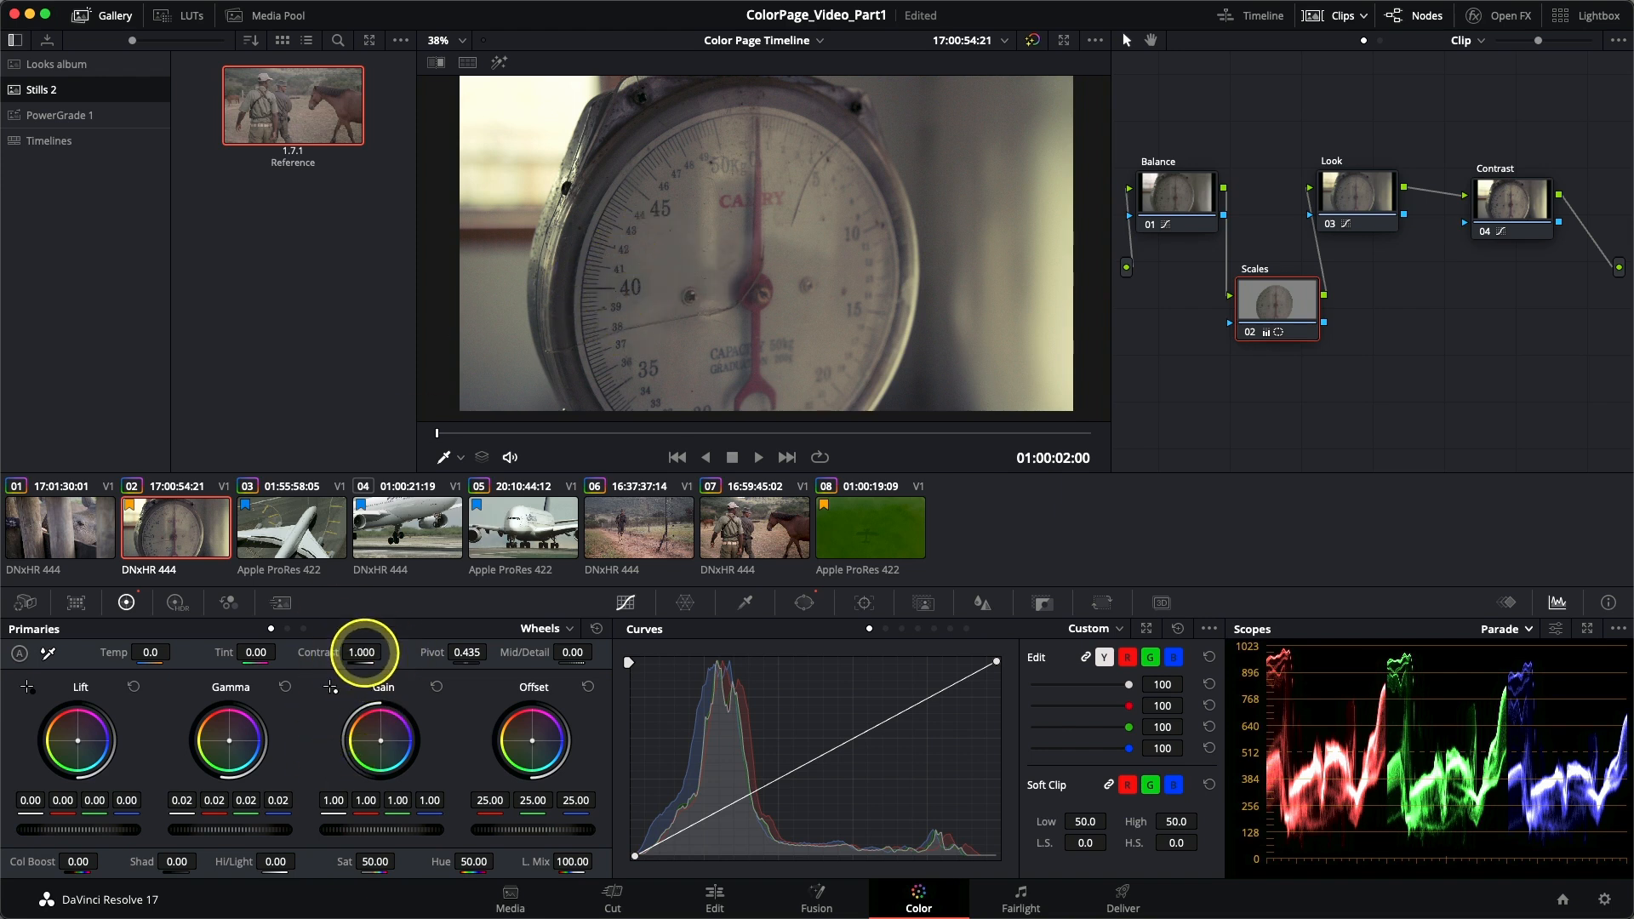
Set the Scales node's Contrast to 1.122, Pivot to 0.189 and Mid/Detail to 36.50.
{"action": "mouse_move", "coordinate": [373, 652]}
{"action": "left_mouse_down"}
{"action": "mouse_move", "coordinate": [357, 656]}
{"action": "mouse_move", "coordinate": [460, 660]}
{"action": "mouse_move", "coordinate": [364, 654]}
{"action": "left_mouse_up"}
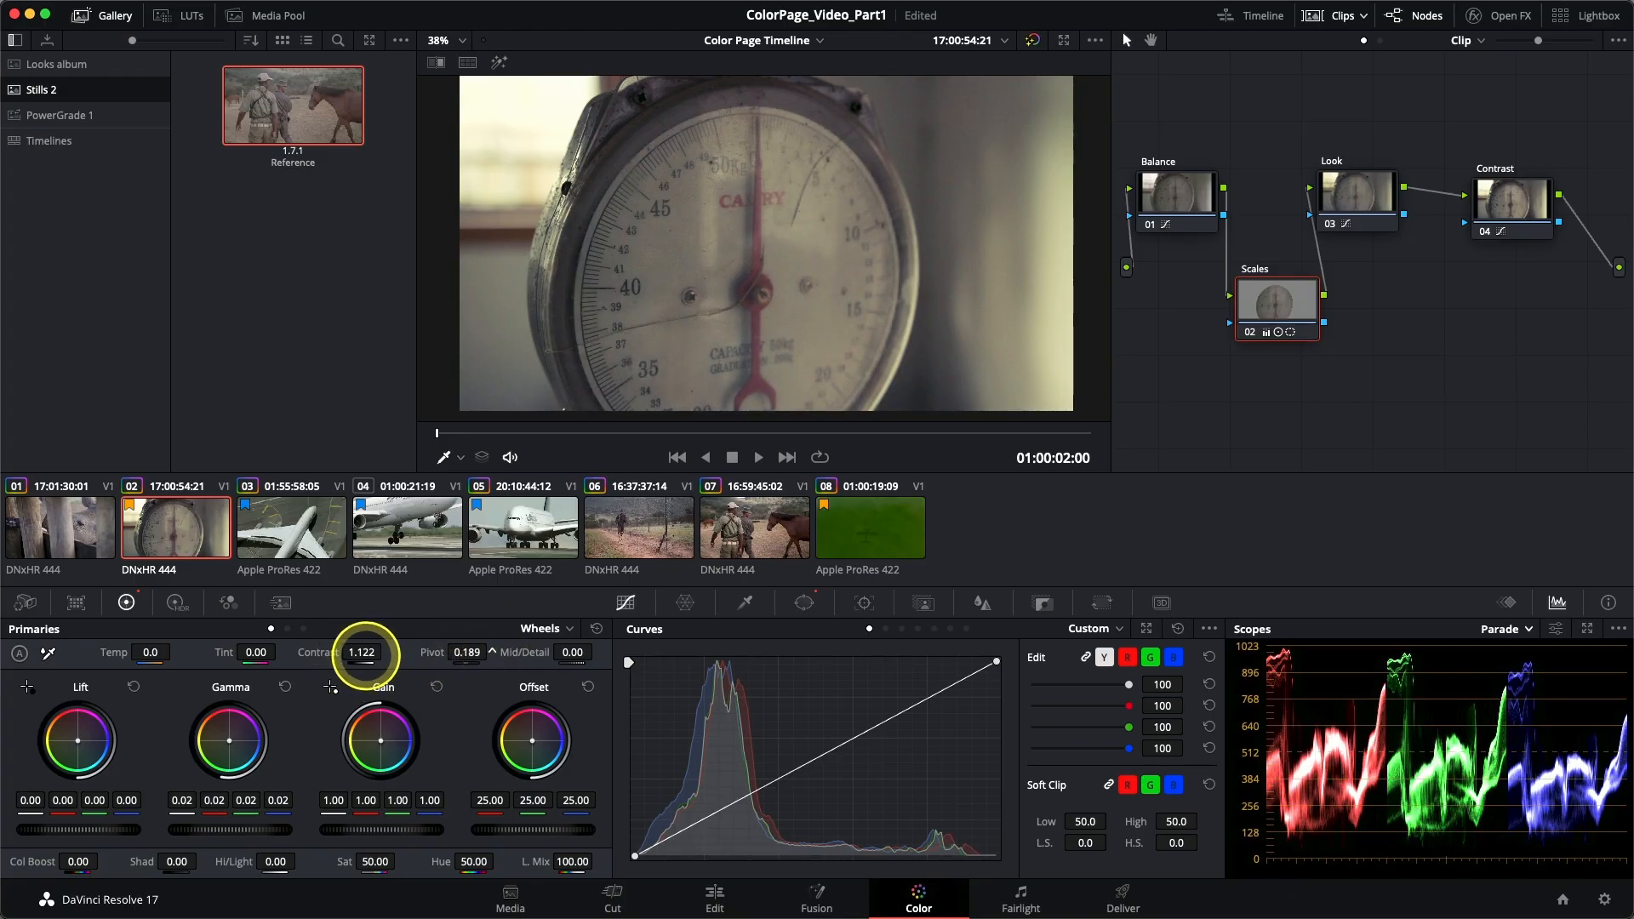
{"action": "left_click", "coordinate": [467, 652]}
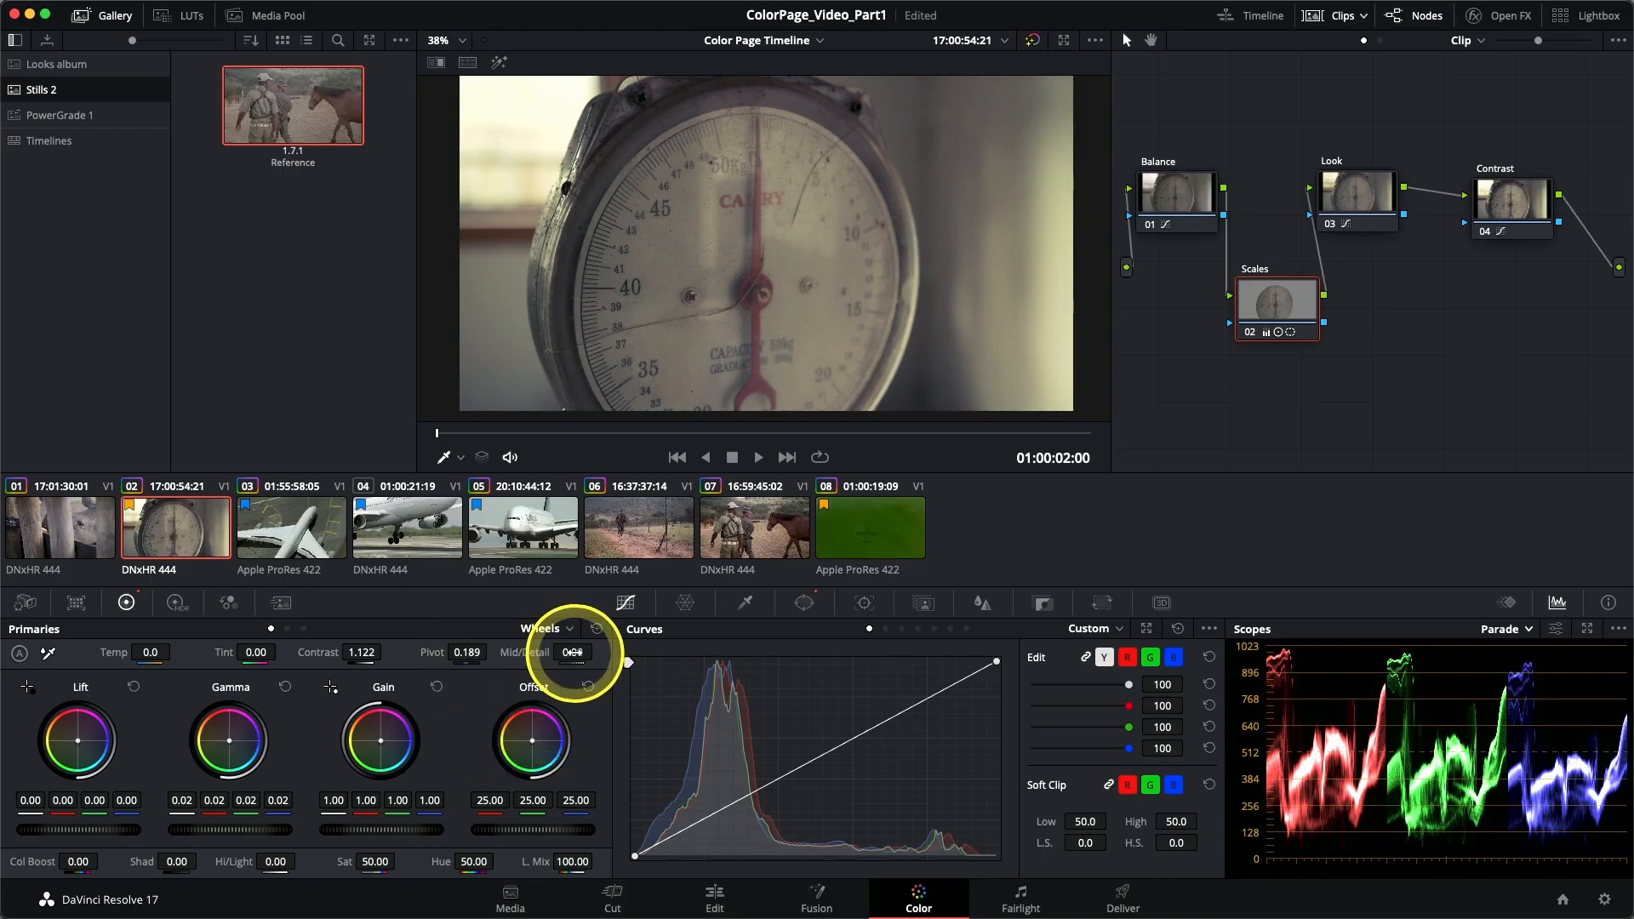
{"action": "left_click_drag", "start_coordinate": [575, 653], "coordinate": [583, 653]}
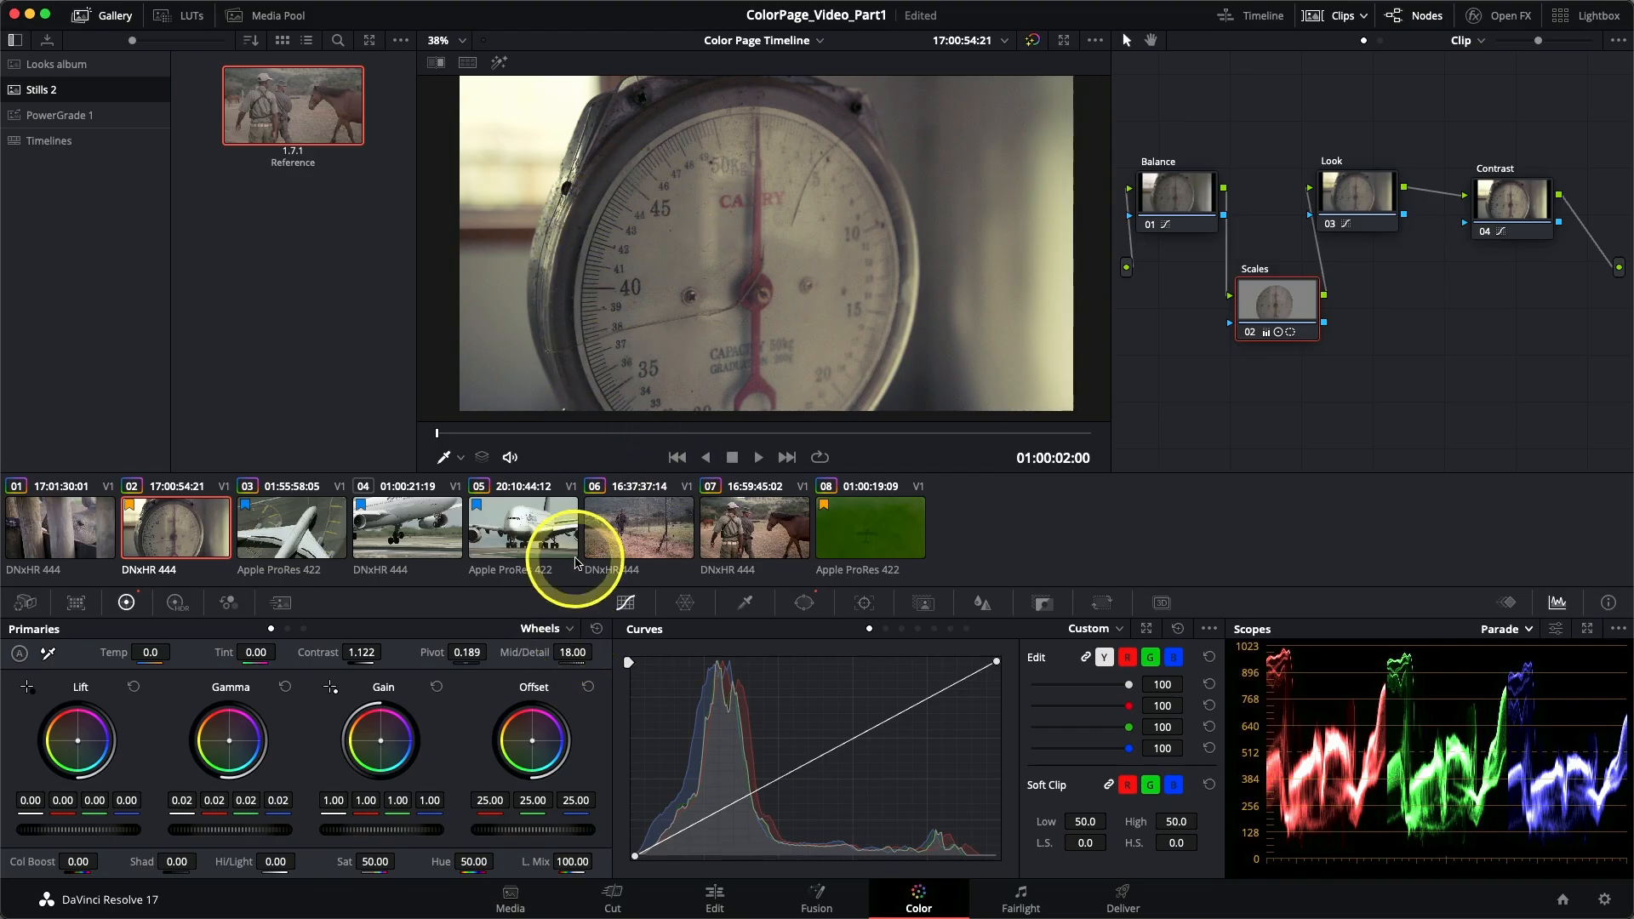
{"action": "left_click_drag", "start_coordinate": [566, 654], "coordinate": [588, 654]}
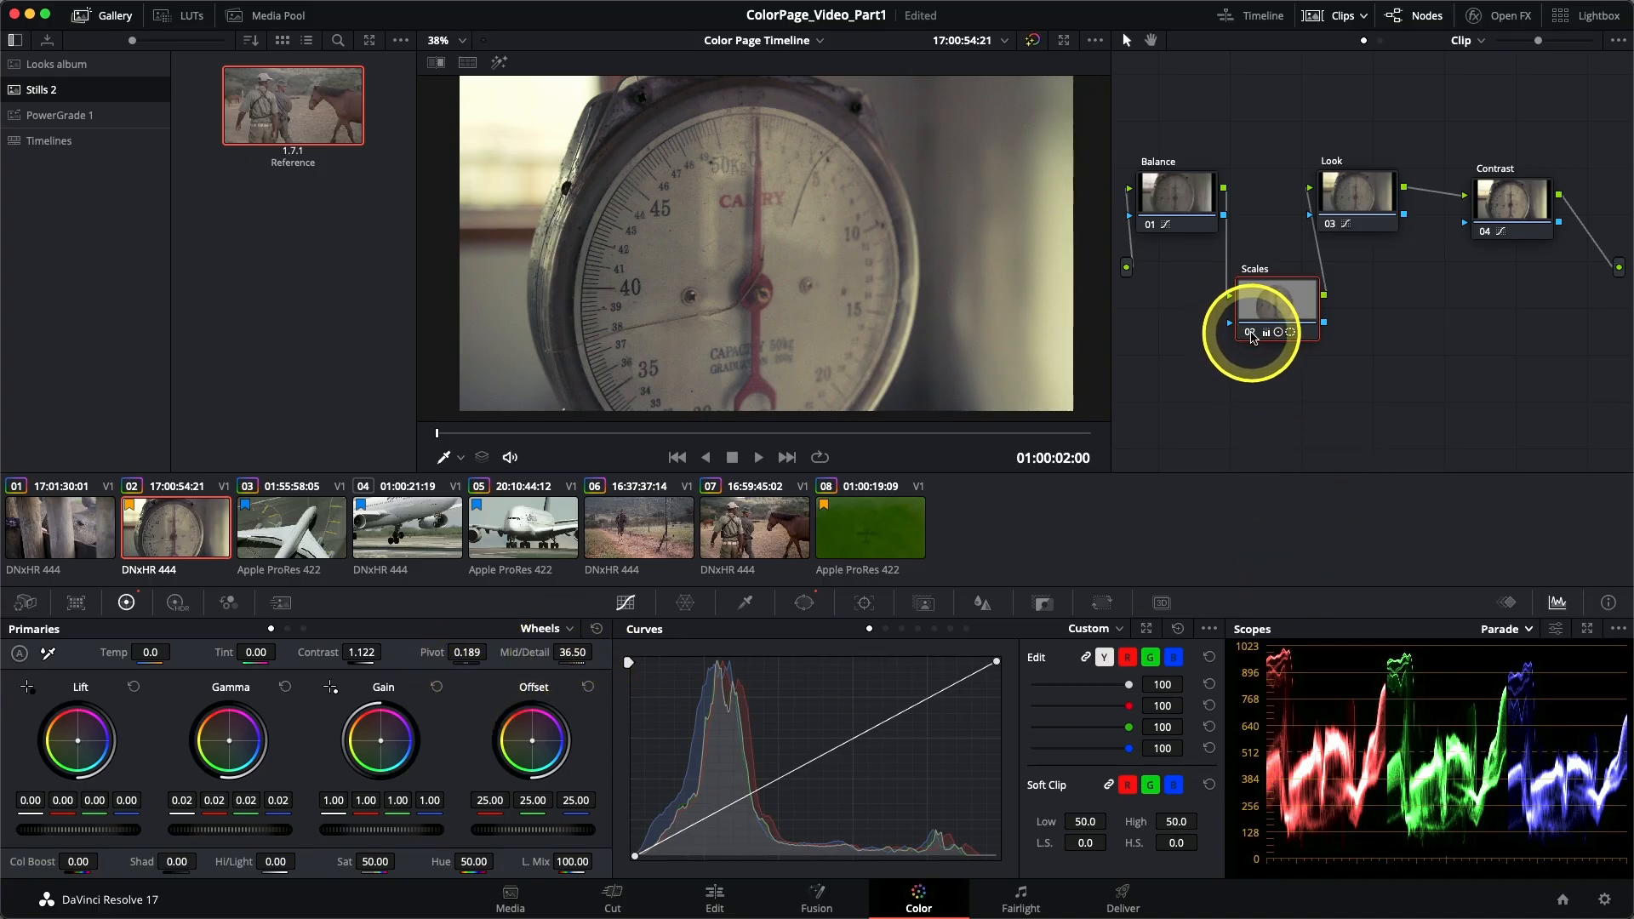
Toggle the Scales node off and on to compare the dial with and without the correction.
{"action": "left_click", "coordinate": [1252, 336]}
{"action": "left_click", "coordinate": [1252, 335]}
{"action": "left_click", "coordinate": [1251, 335]}
{"action": "left_click", "coordinate": [1252, 336]}
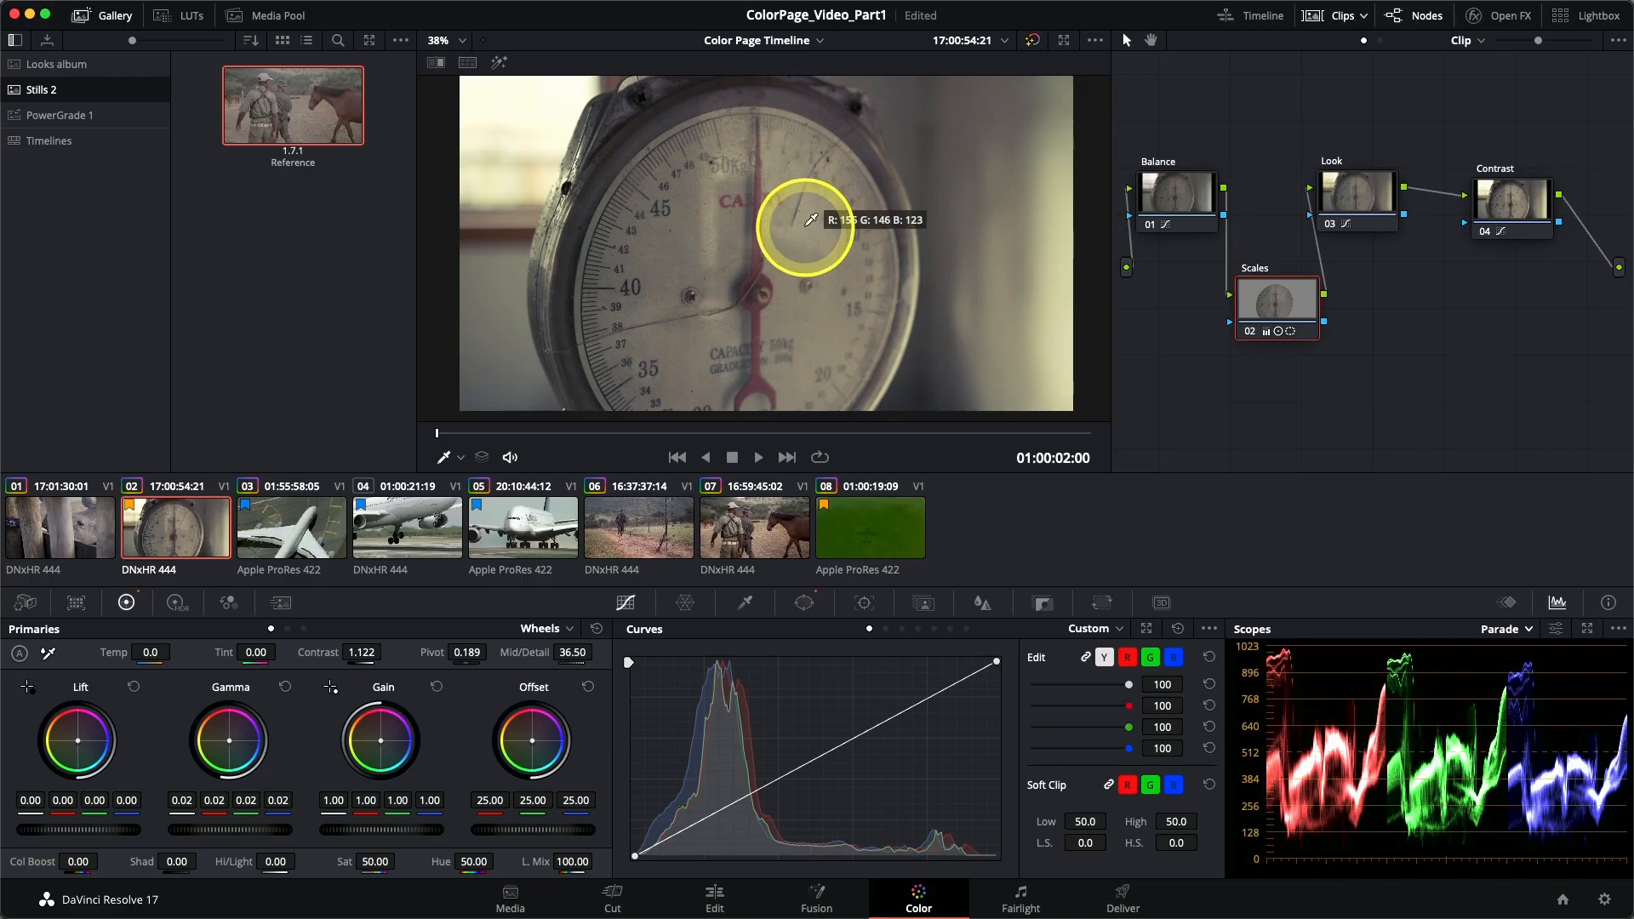
Turn the viewer's on-screen controls off and set the dial window's Soft 1 value to 2.86.
{"action": "left_click", "coordinate": [804, 602]}
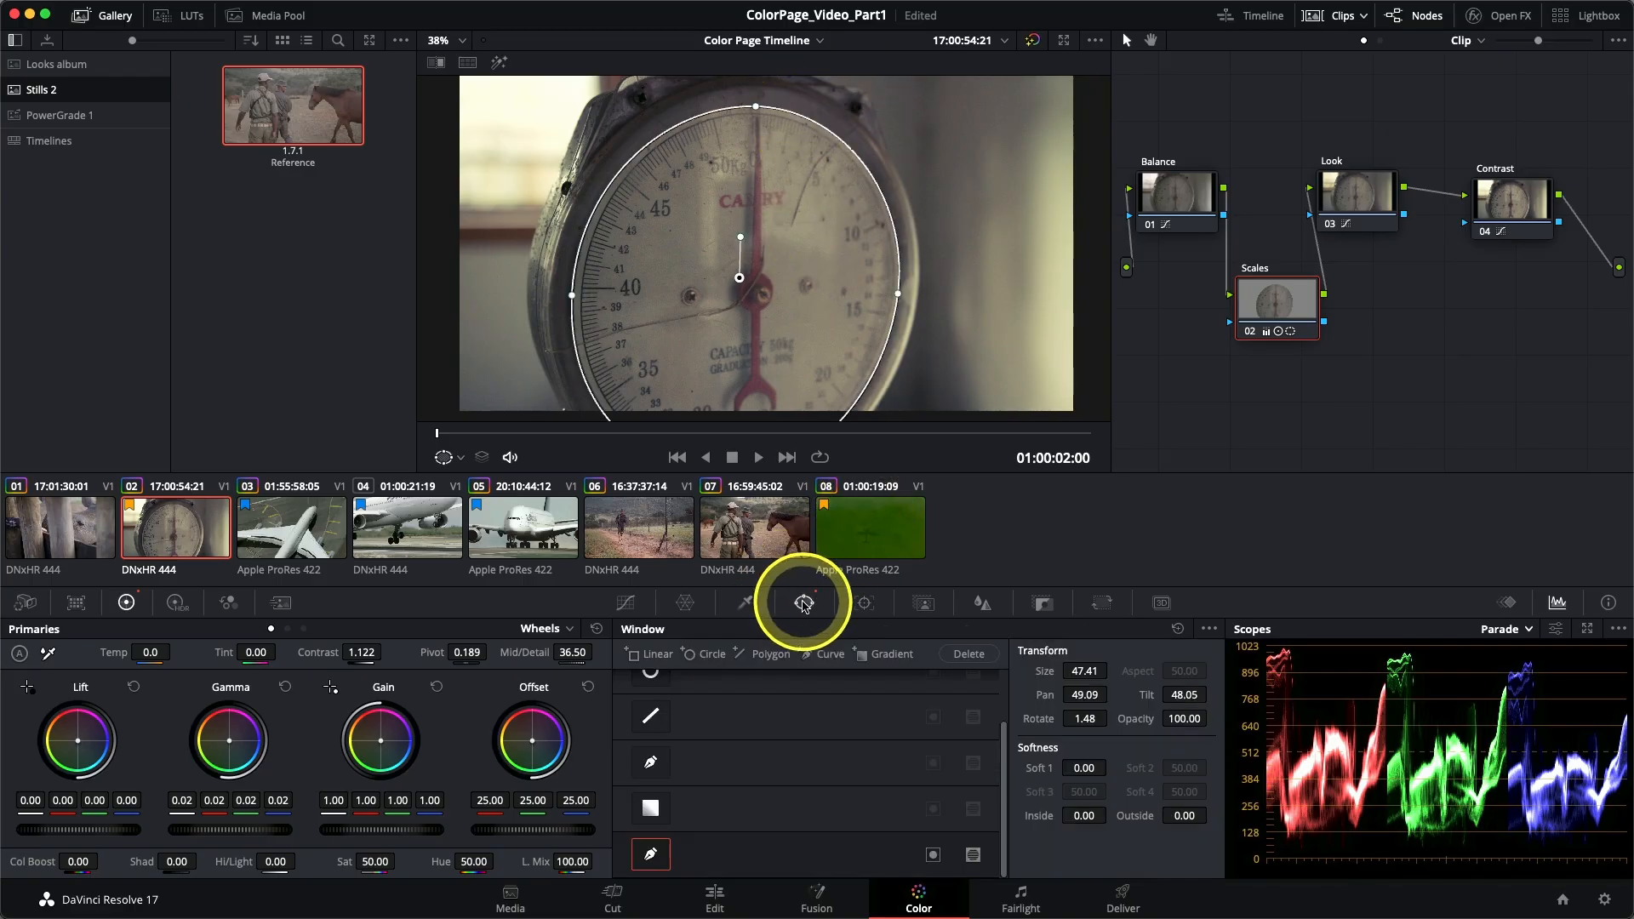
{"action": "left_click", "coordinate": [1075, 767]}
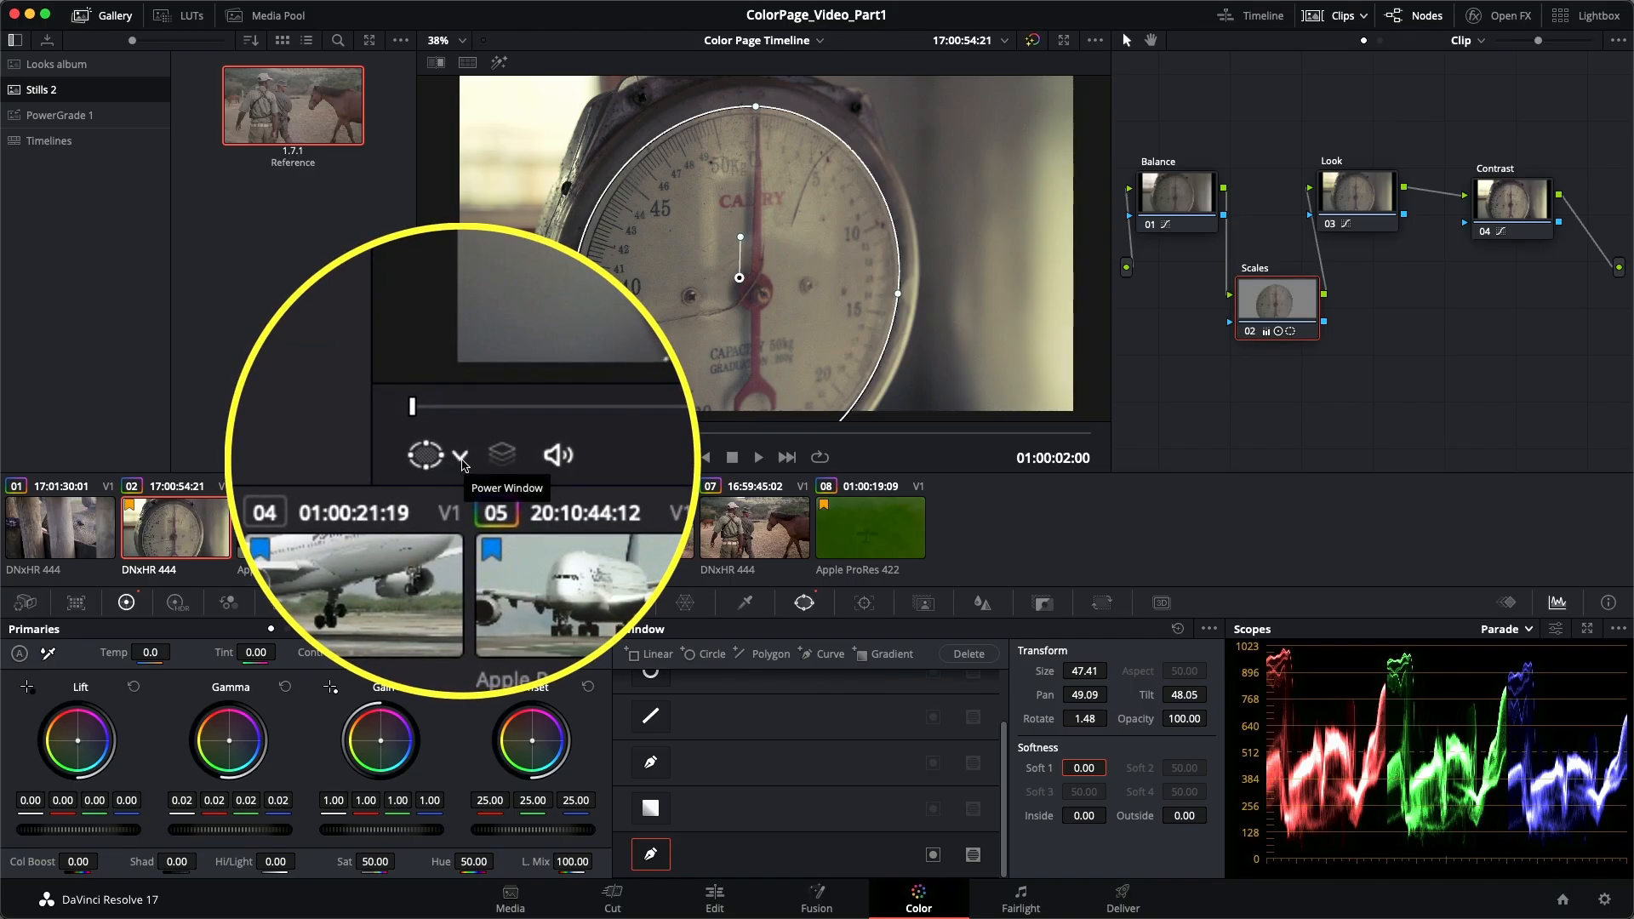
{"action": "left_click", "coordinate": [461, 460]}
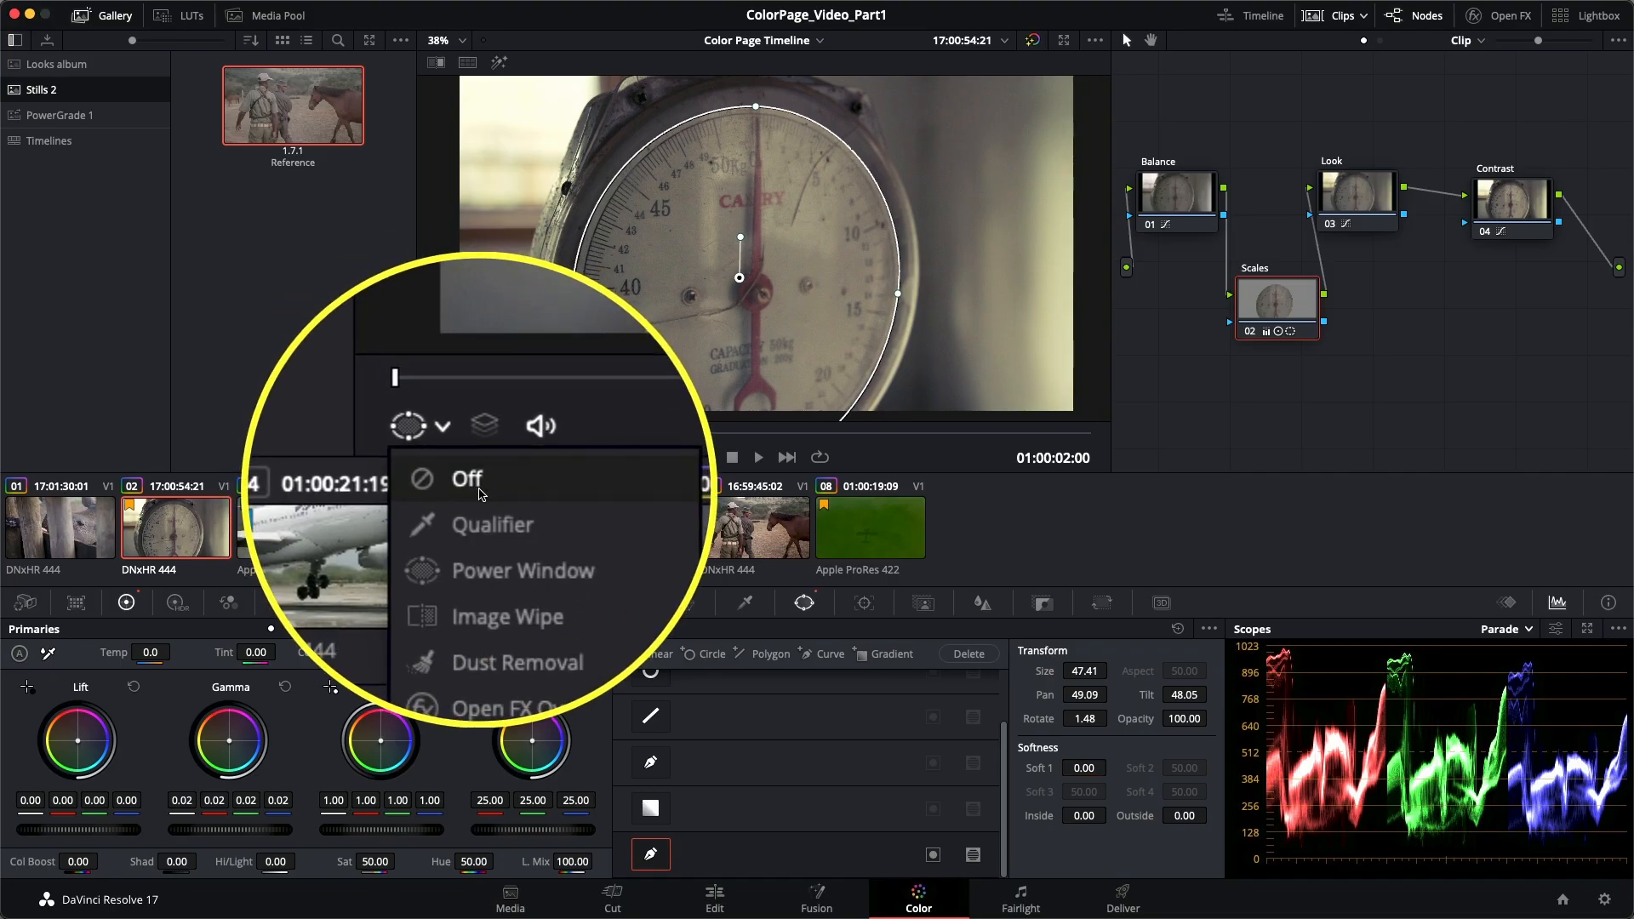
{"action": "left_click", "coordinate": [480, 491]}
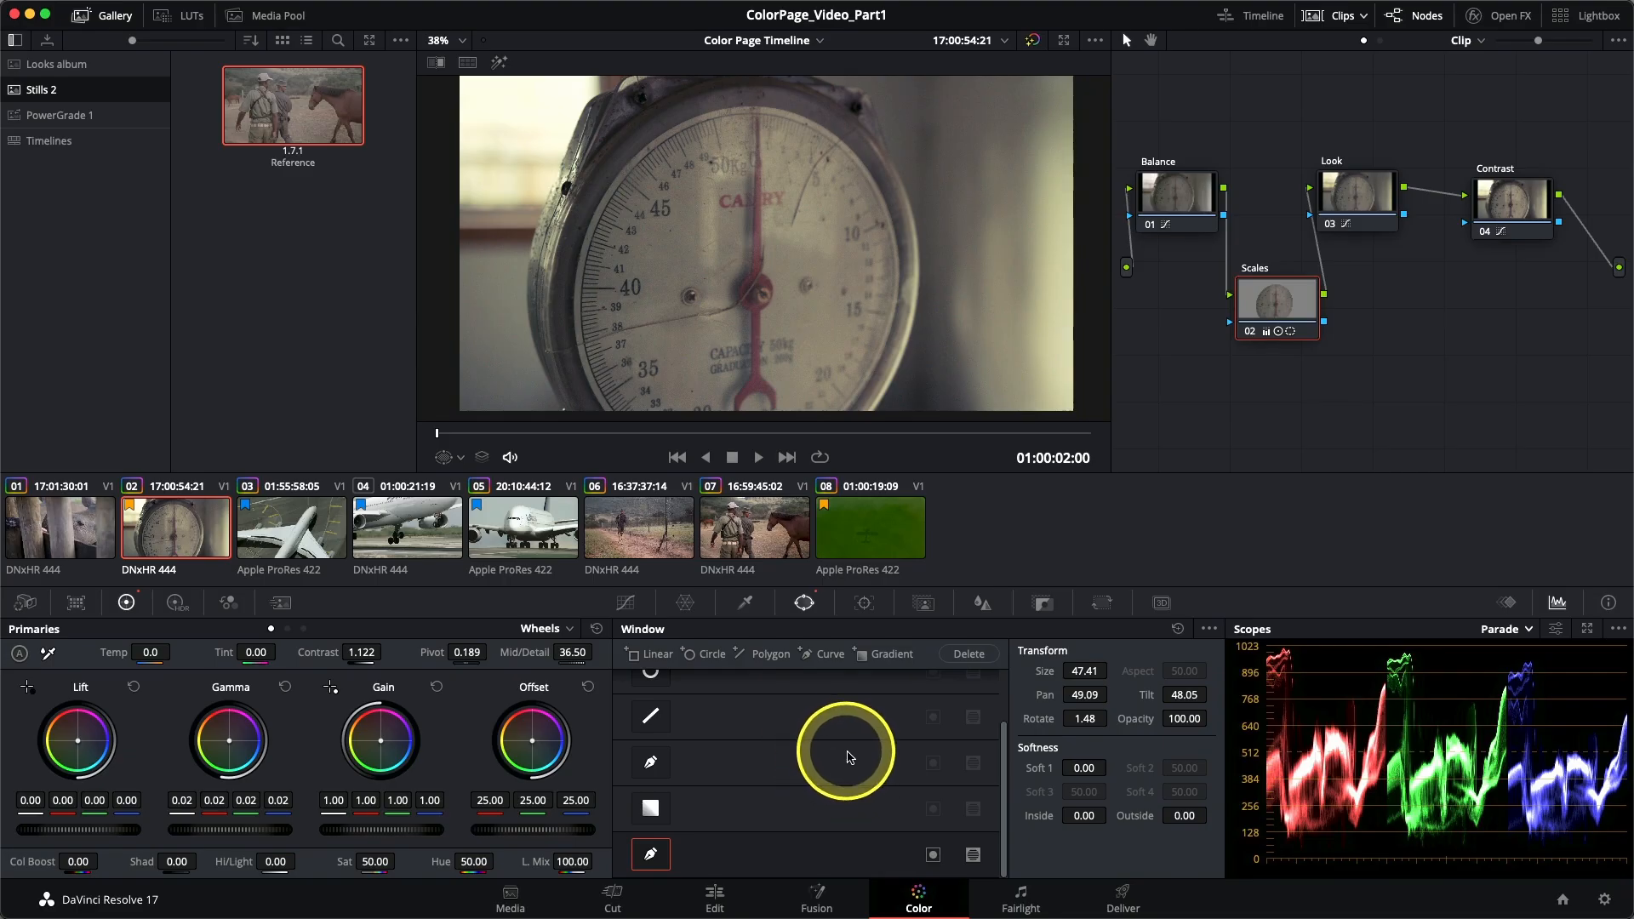
{"action": "left_click_drag", "start_coordinate": [1085, 772], "coordinate": [1085, 773]}
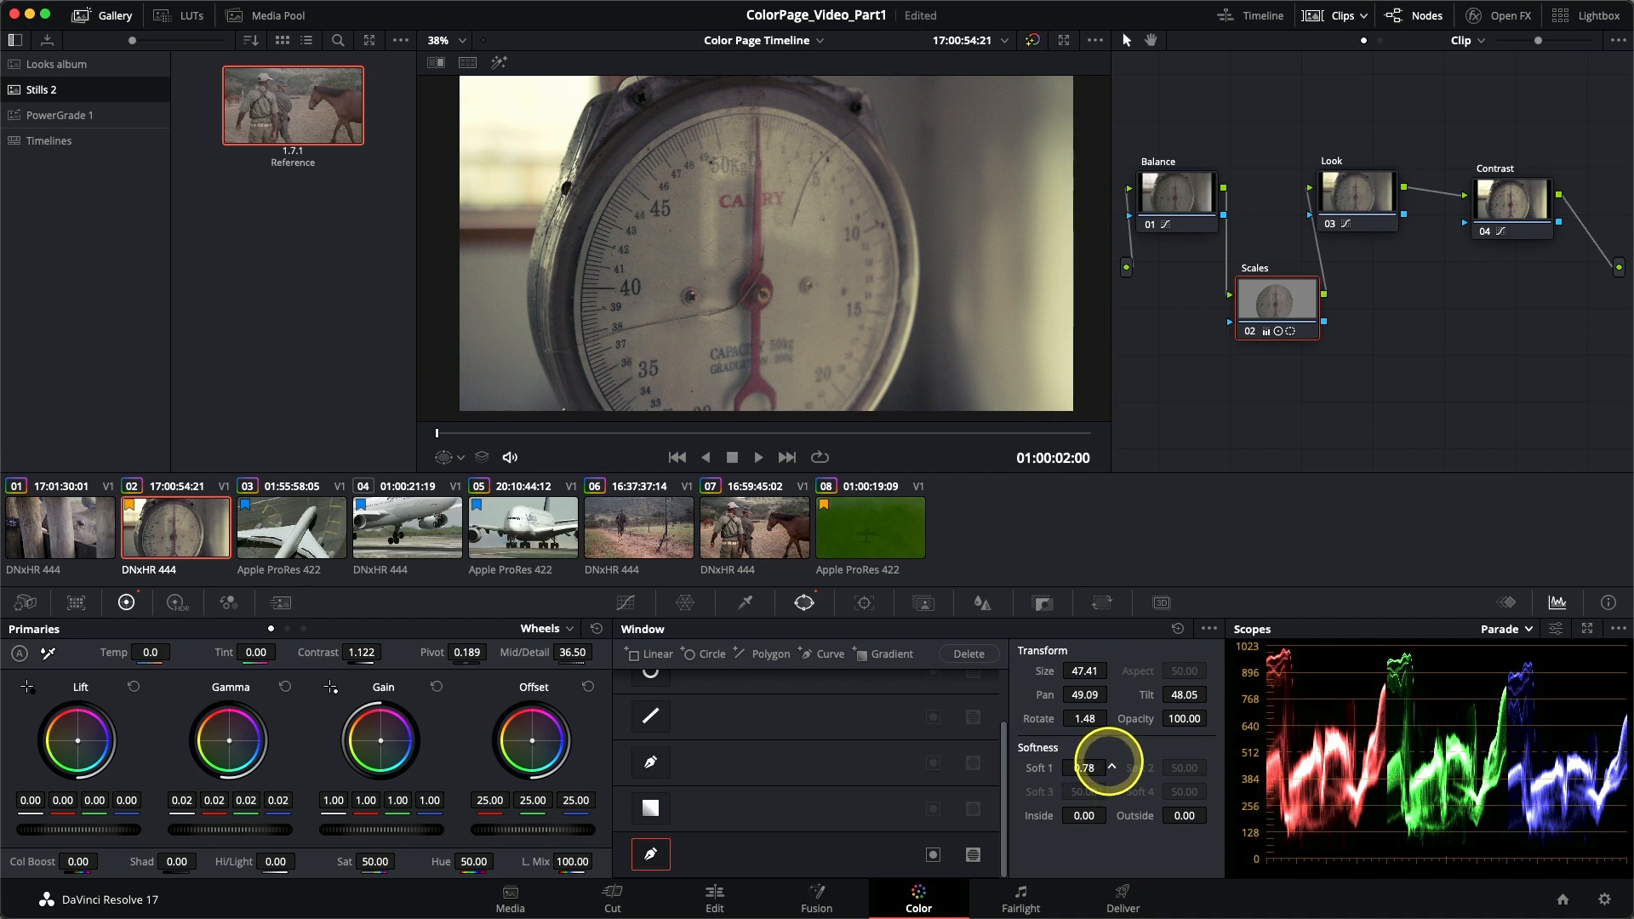
{"action": "left_click_drag", "start_coordinate": [1111, 766], "coordinate": [1081, 769]}
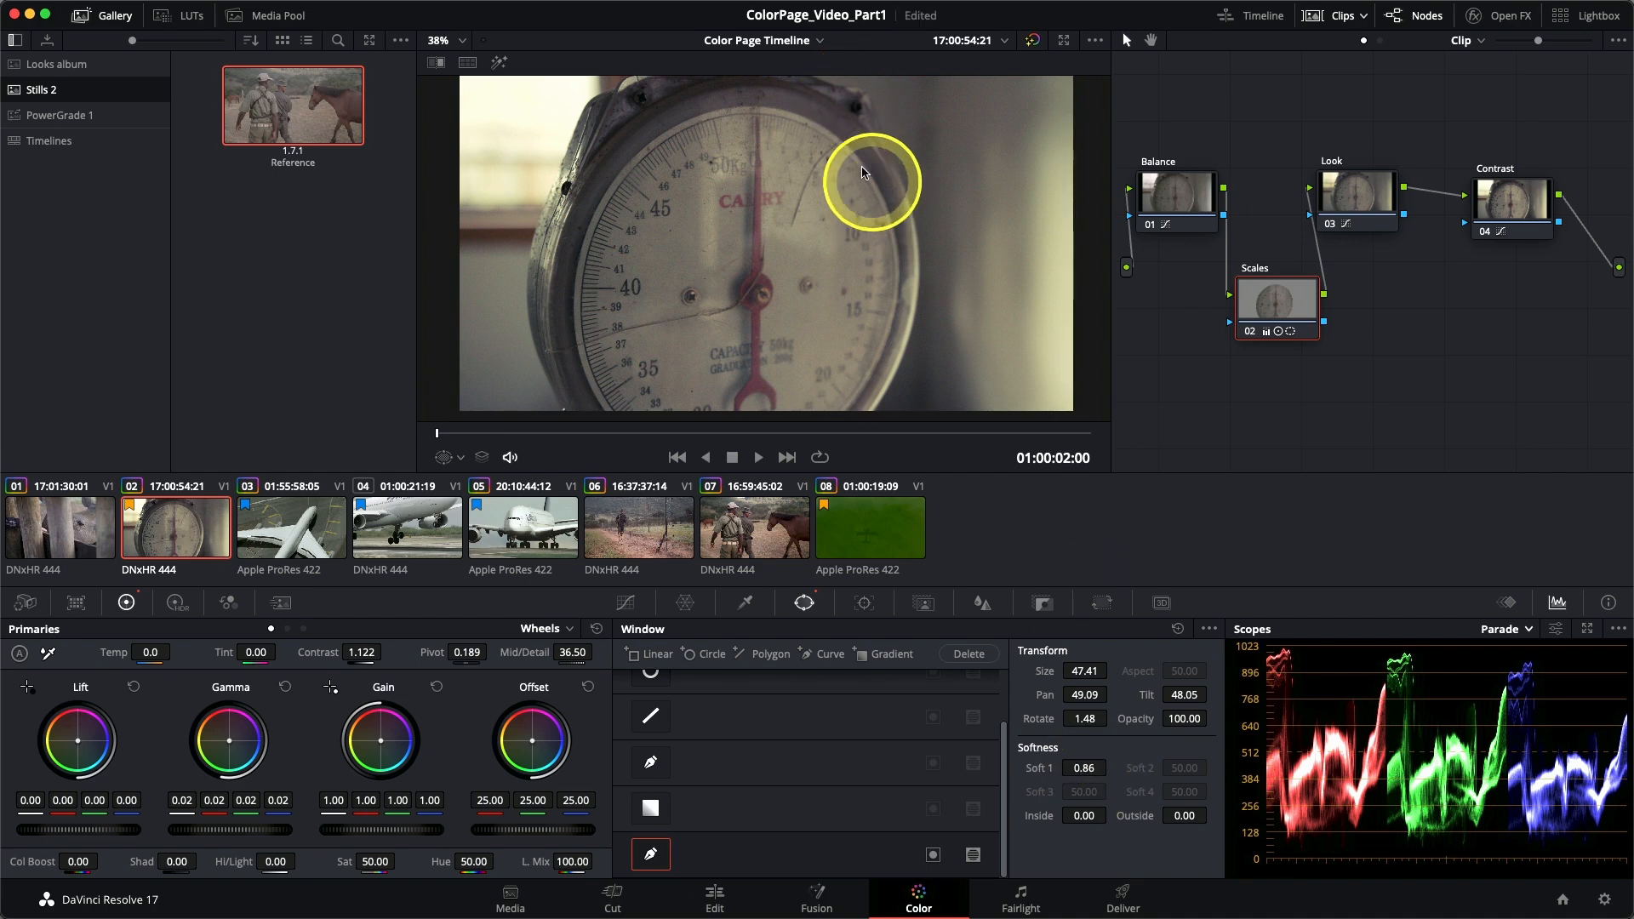
{"action": "left_click_drag", "start_coordinate": [1084, 769], "coordinate": [1112, 766]}
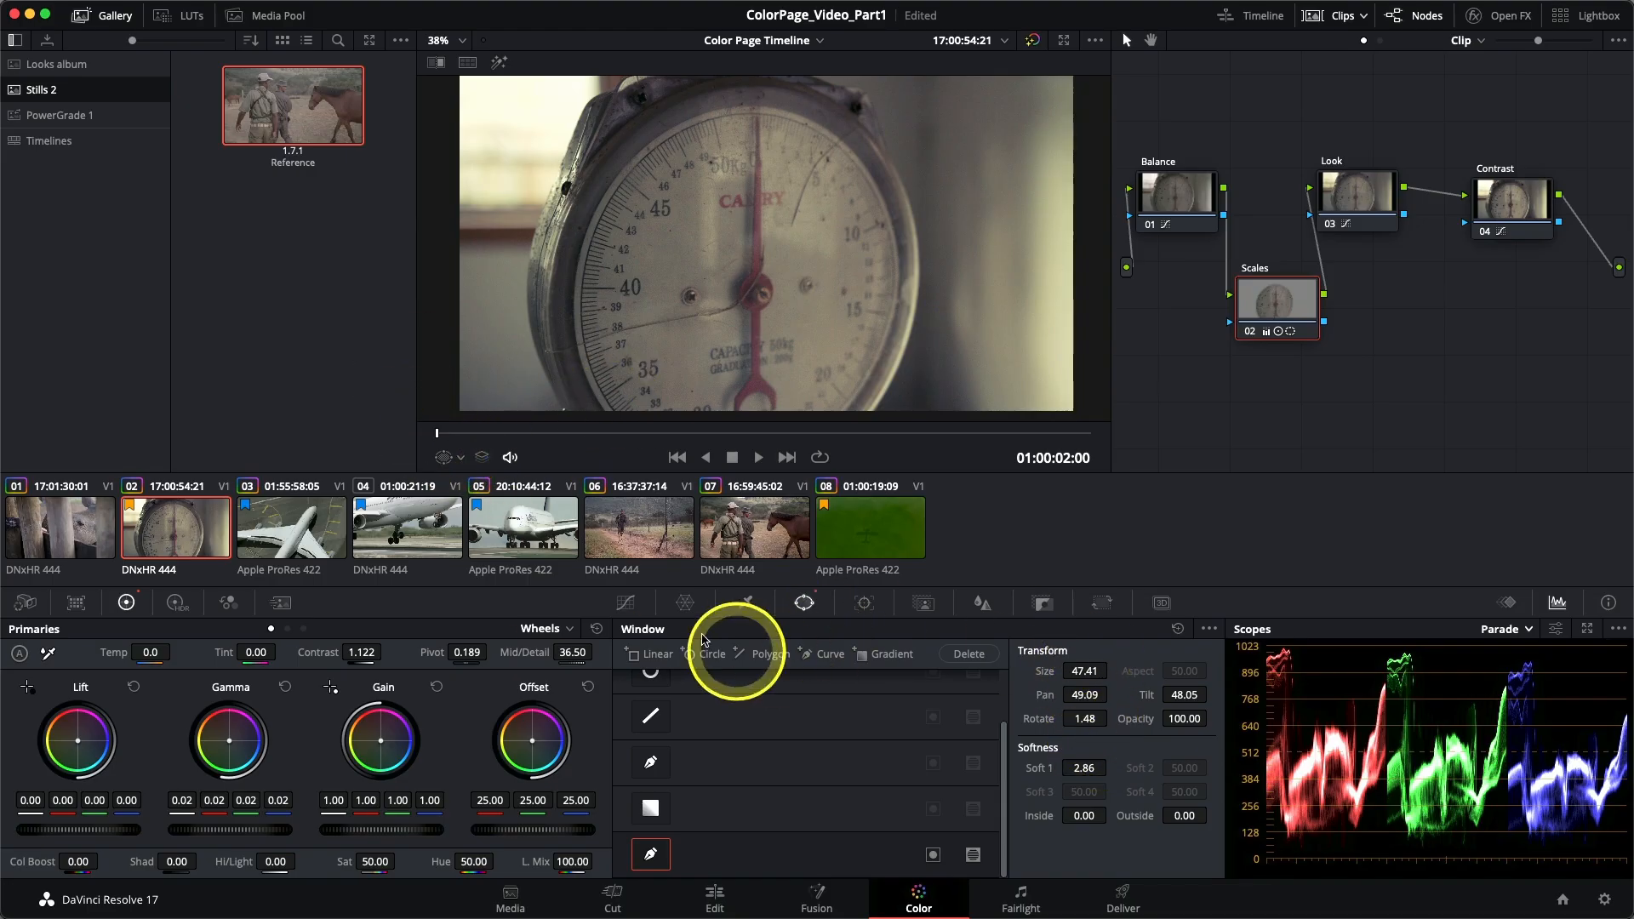
Turn on looped playback and play the scale clip to check the correction against the moving dial.
{"action": "left_click", "coordinate": [625, 603]}
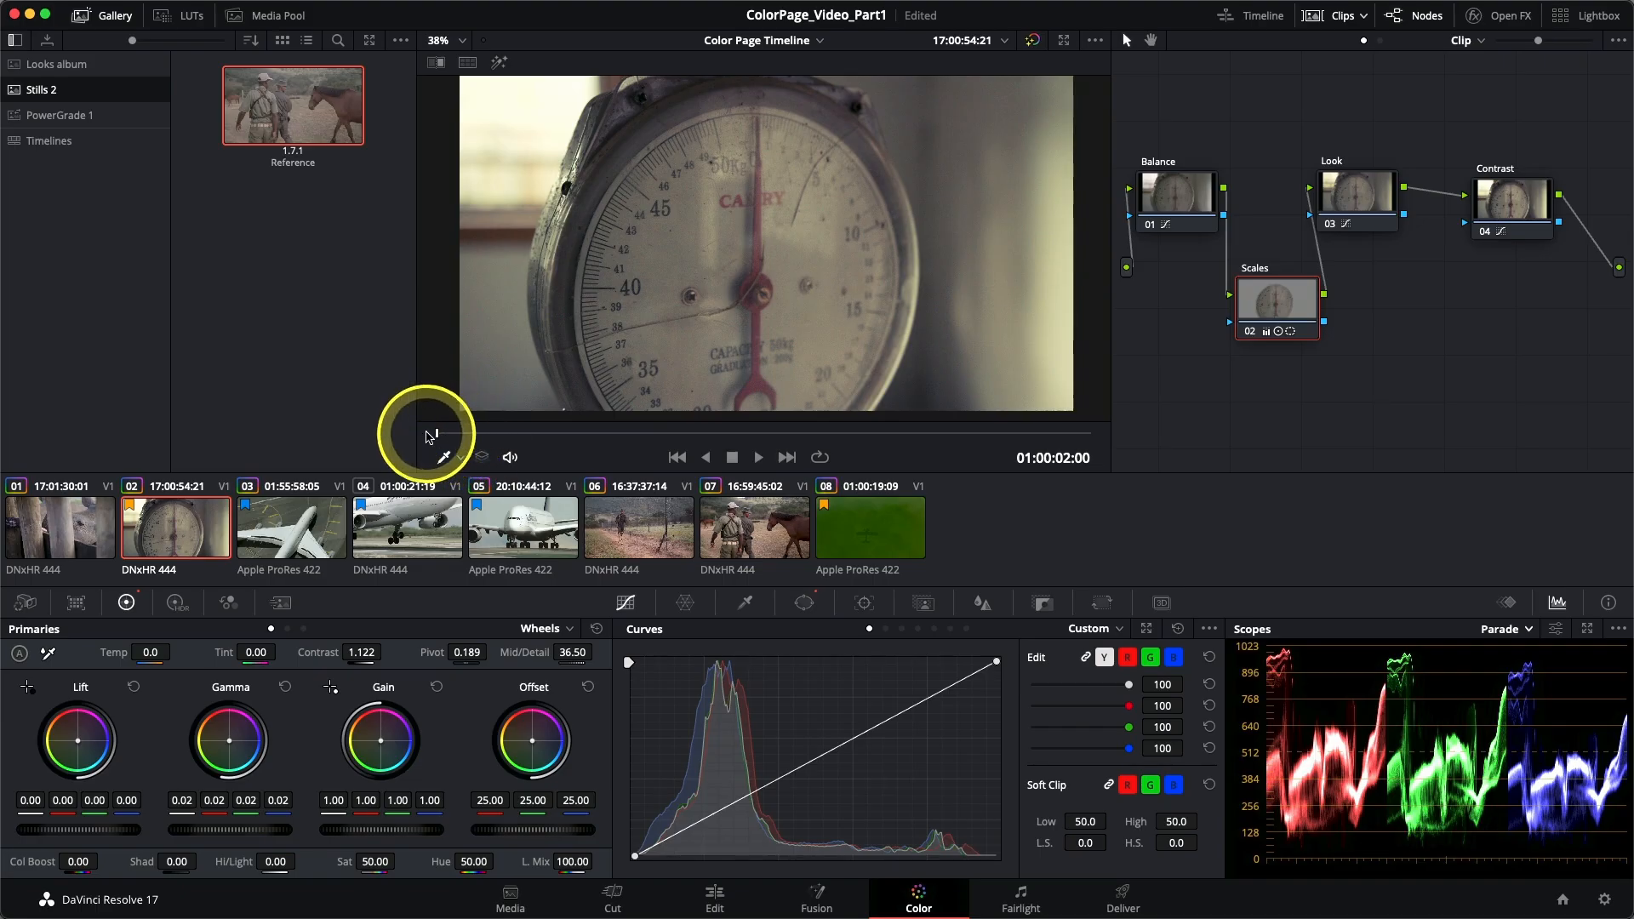
{"action": "left_click", "coordinate": [820, 458]}
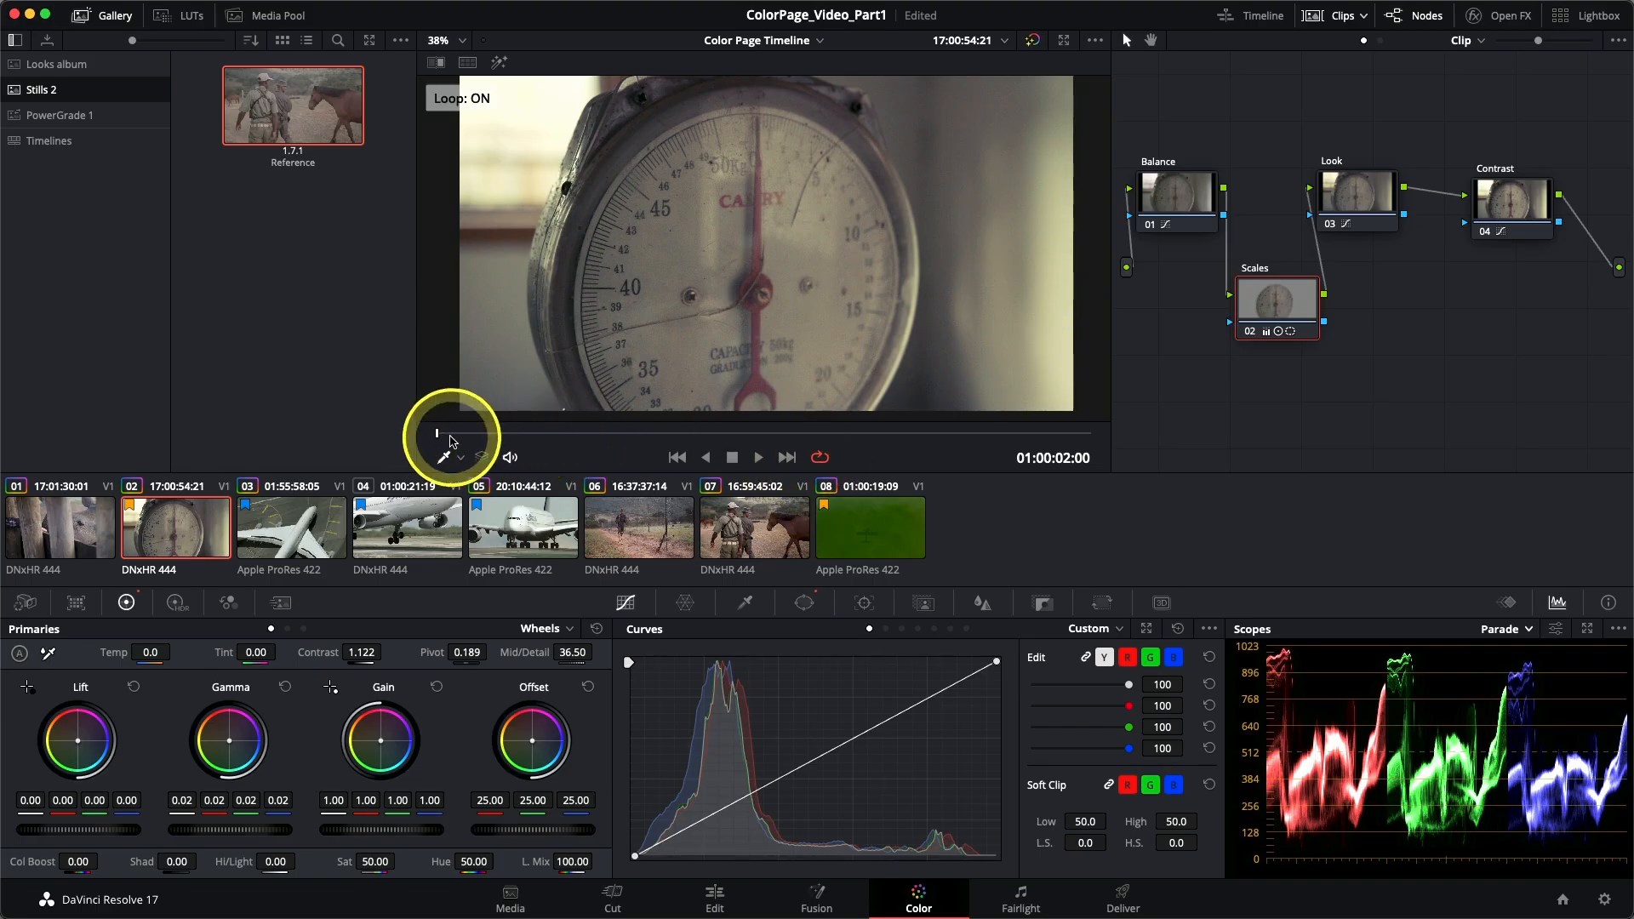
{"action": "left_click", "coordinate": [758, 460]}
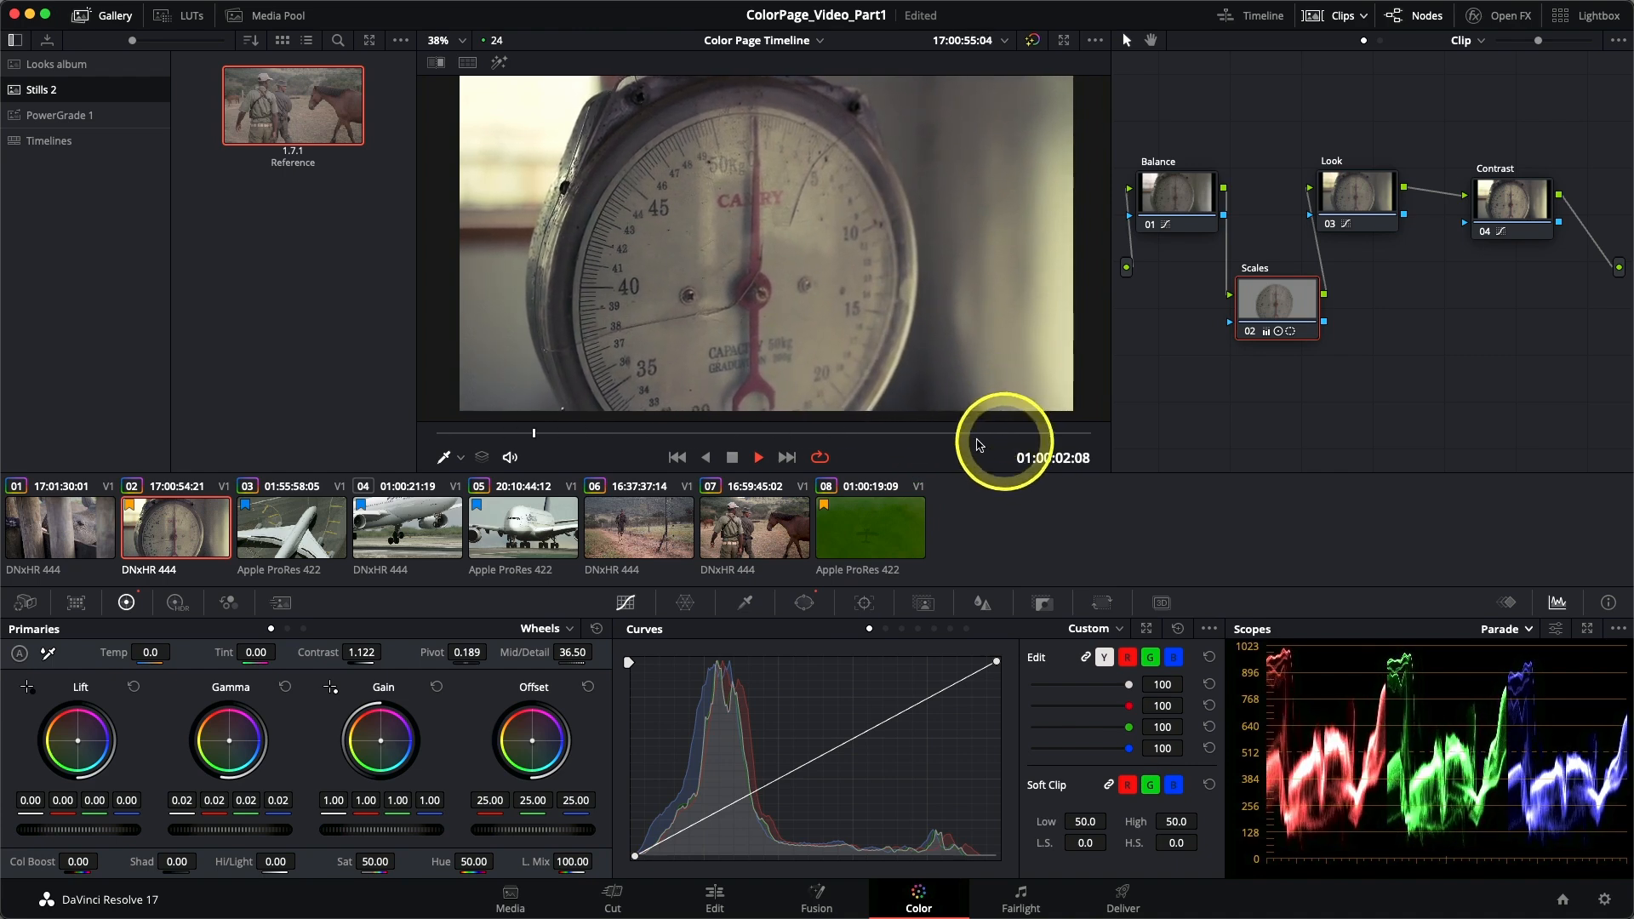
{"action": "left_click_drag", "start_coordinate": [887, 433], "coordinate": [892, 428]}
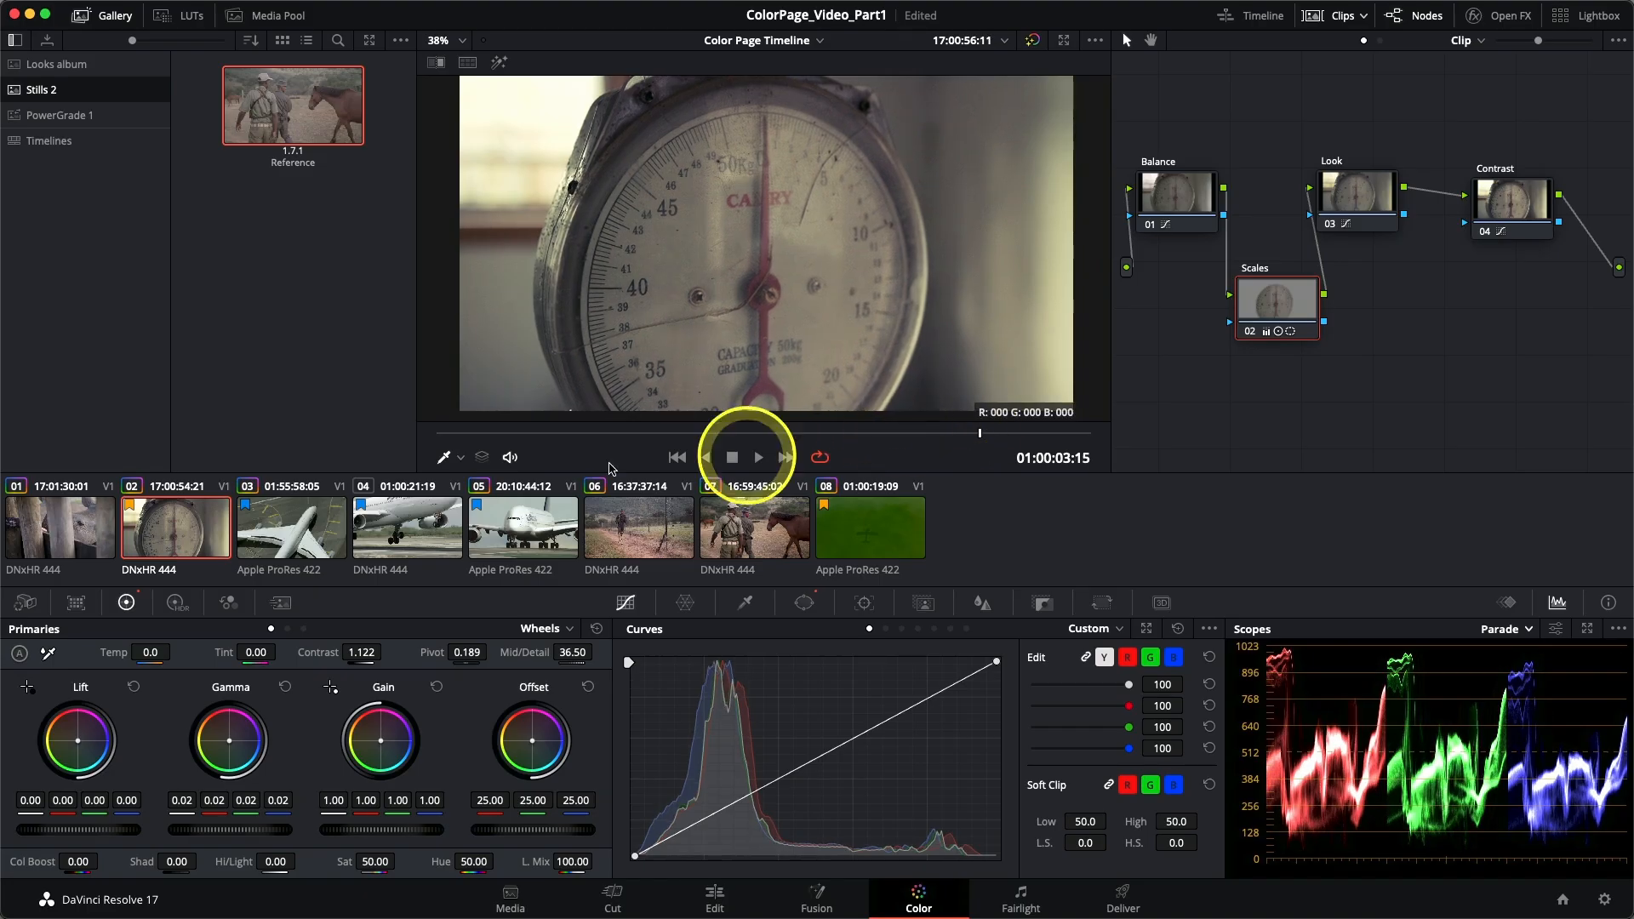
Show the Power Window outline again and scrub back to the clip's first frame, comparing the window with the dial.
{"action": "left_click", "coordinate": [461, 459]}
{"action": "left_click", "coordinate": [489, 529]}
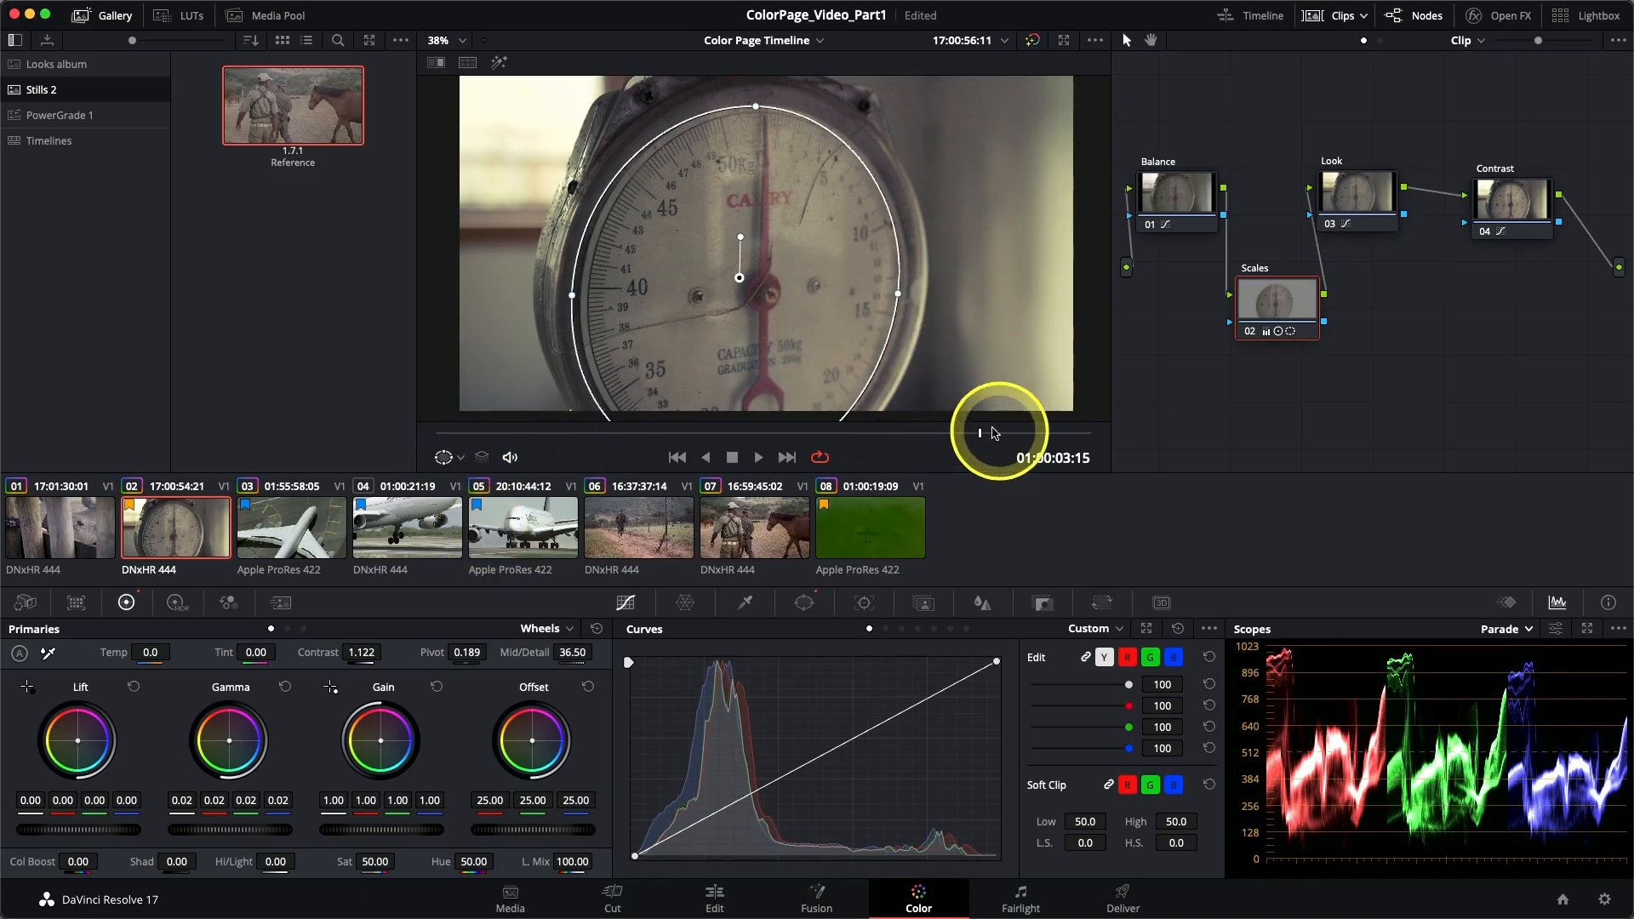
{"action": "left_click", "coordinate": [768, 431]}
{"action": "left_click_drag", "start_coordinate": [764, 421], "coordinate": [383, 576]}
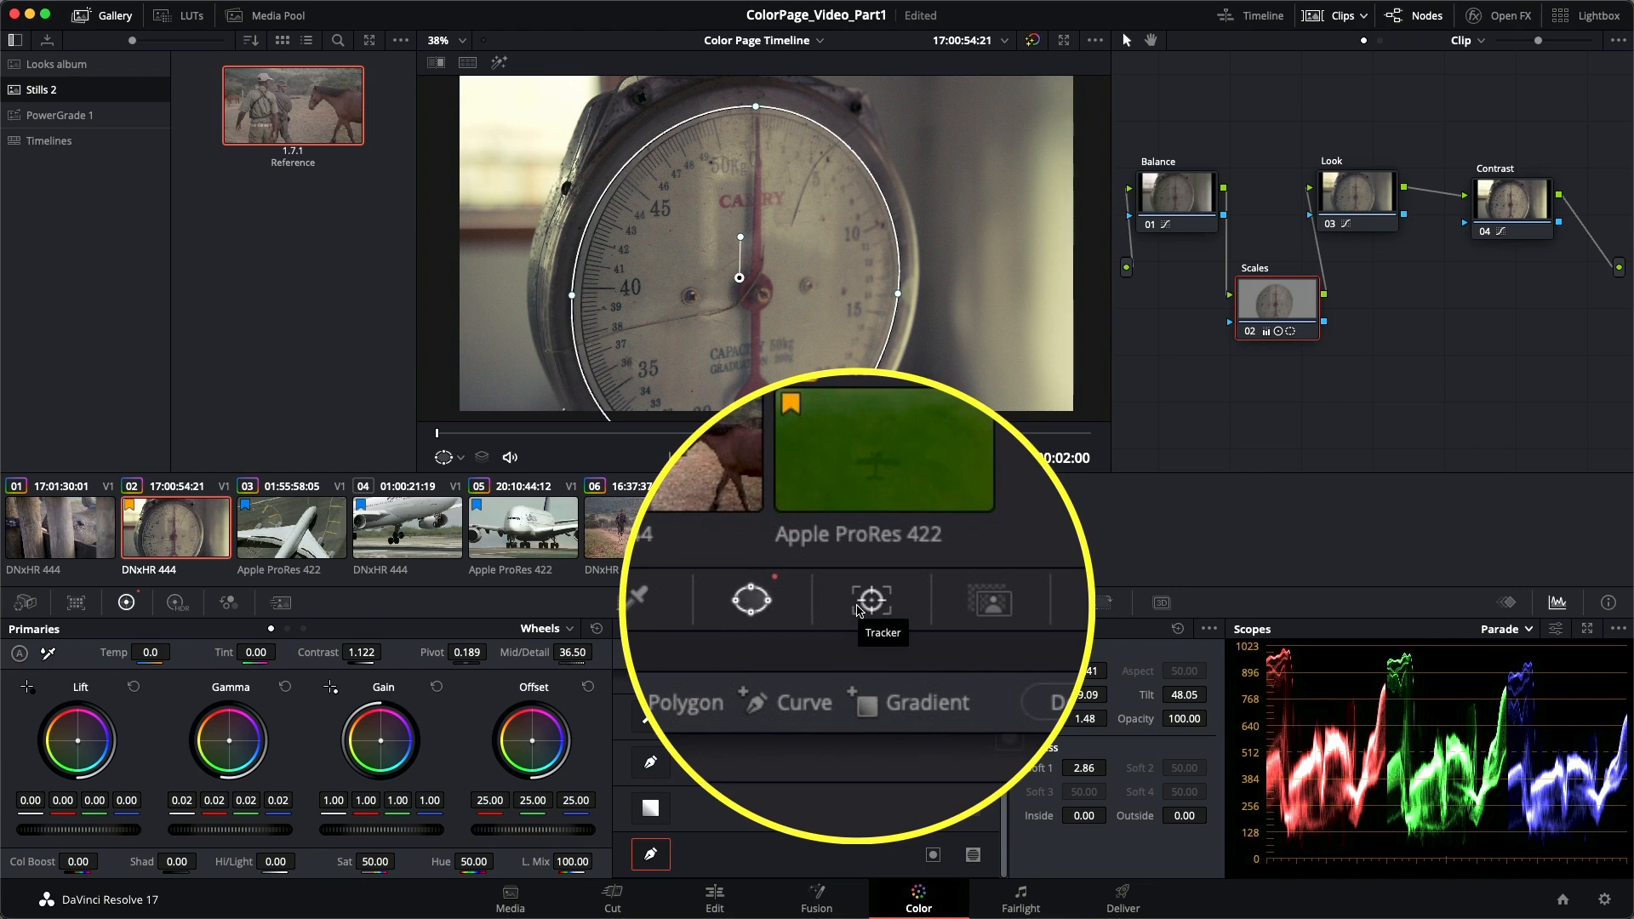
Track the dial's window forward through the whole scale clip with Pan, Tilt, Zoom, Rotate and 3D enabled.
{"action": "left_click", "coordinate": [861, 604]}
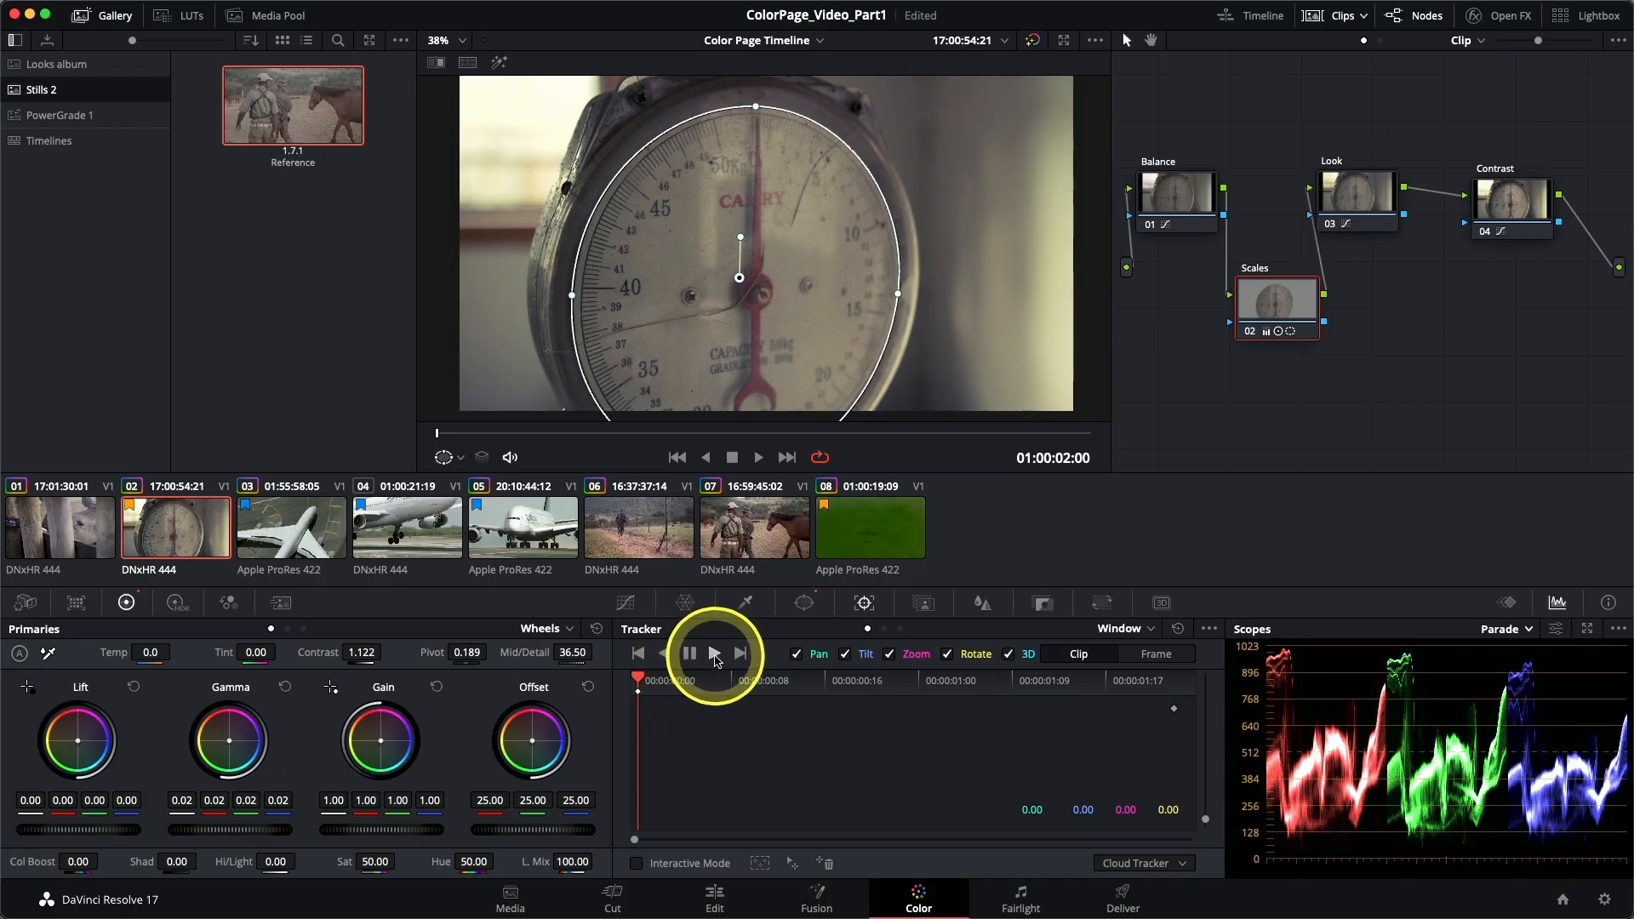
{"action": "left_click", "coordinate": [713, 655]}
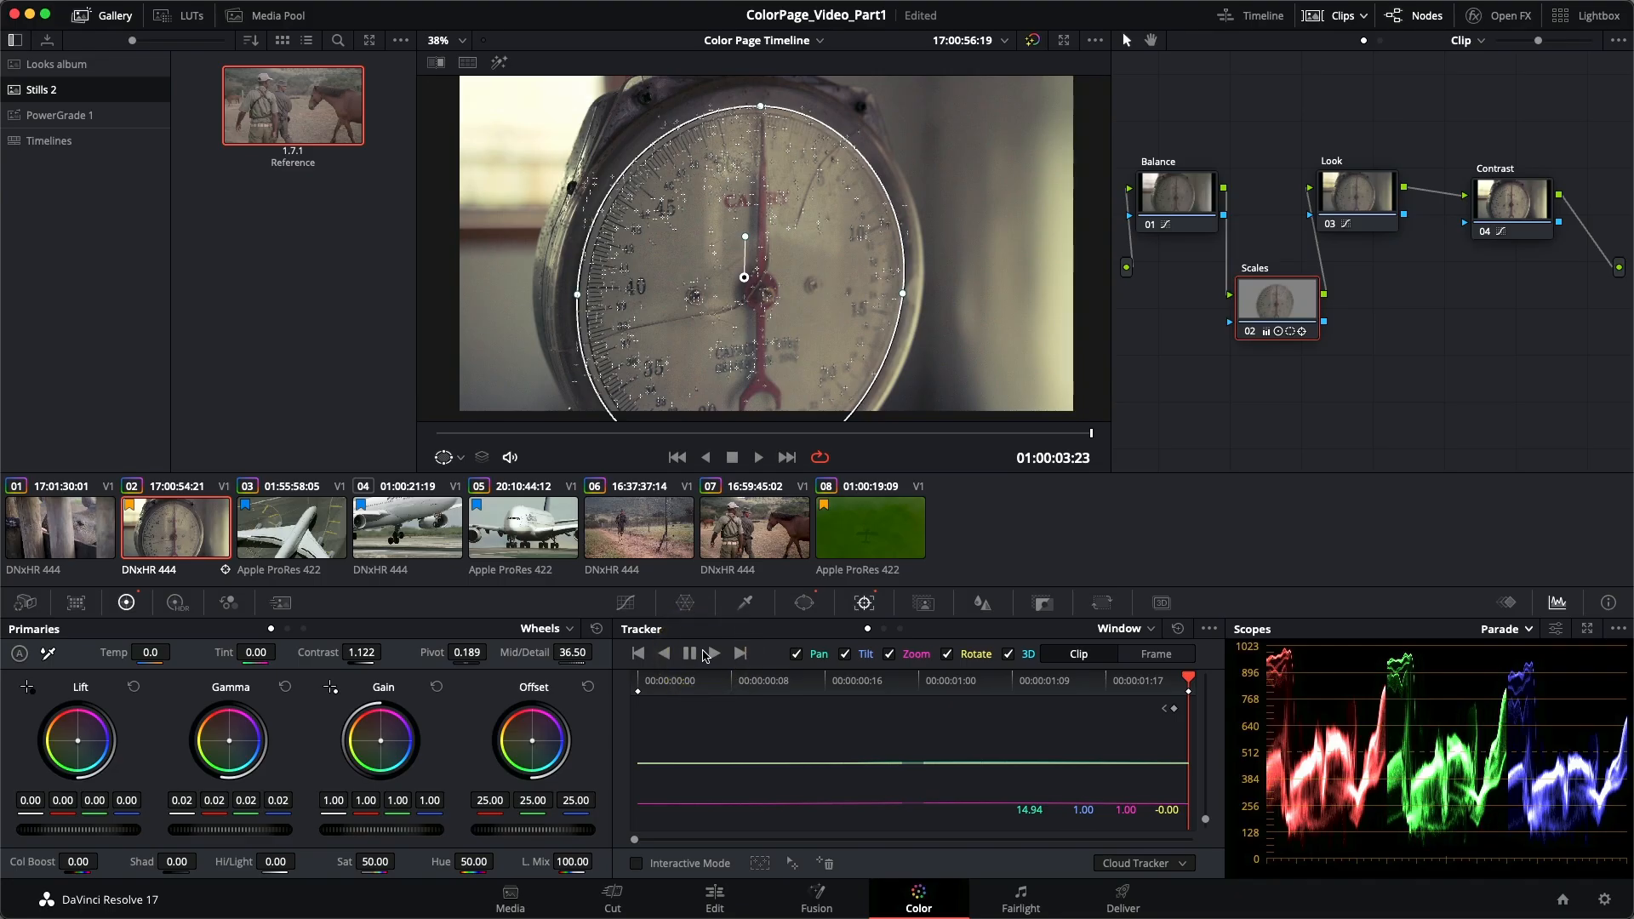
Scrub through the tracked clip comparing the window with the dial, and play it with the window outline hidden.
{"action": "left_click", "coordinate": [1181, 684]}
{"action": "left_click_drag", "start_coordinate": [1178, 681], "coordinate": [1142, 681]}
{"action": "mouse_move", "coordinate": [1037, 679]}
{"action": "left_mouse_down"}
{"action": "mouse_move", "coordinate": [861, 662]}
{"action": "mouse_move", "coordinate": [1035, 700]}
{"action": "left_mouse_up"}
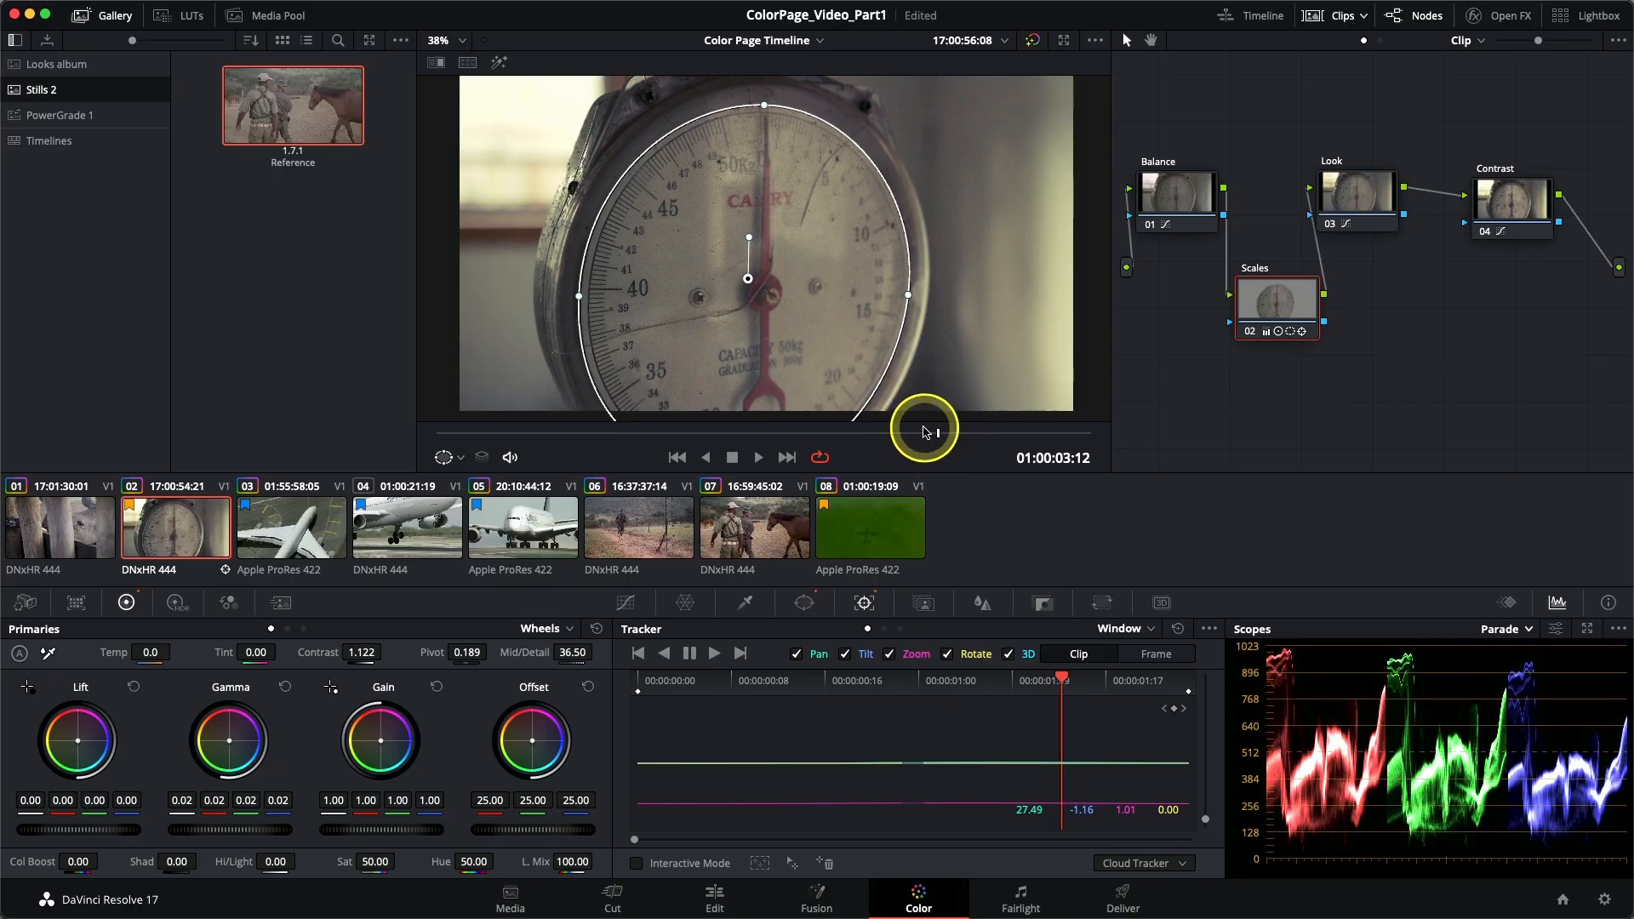
{"action": "left_click", "coordinate": [652, 430]}
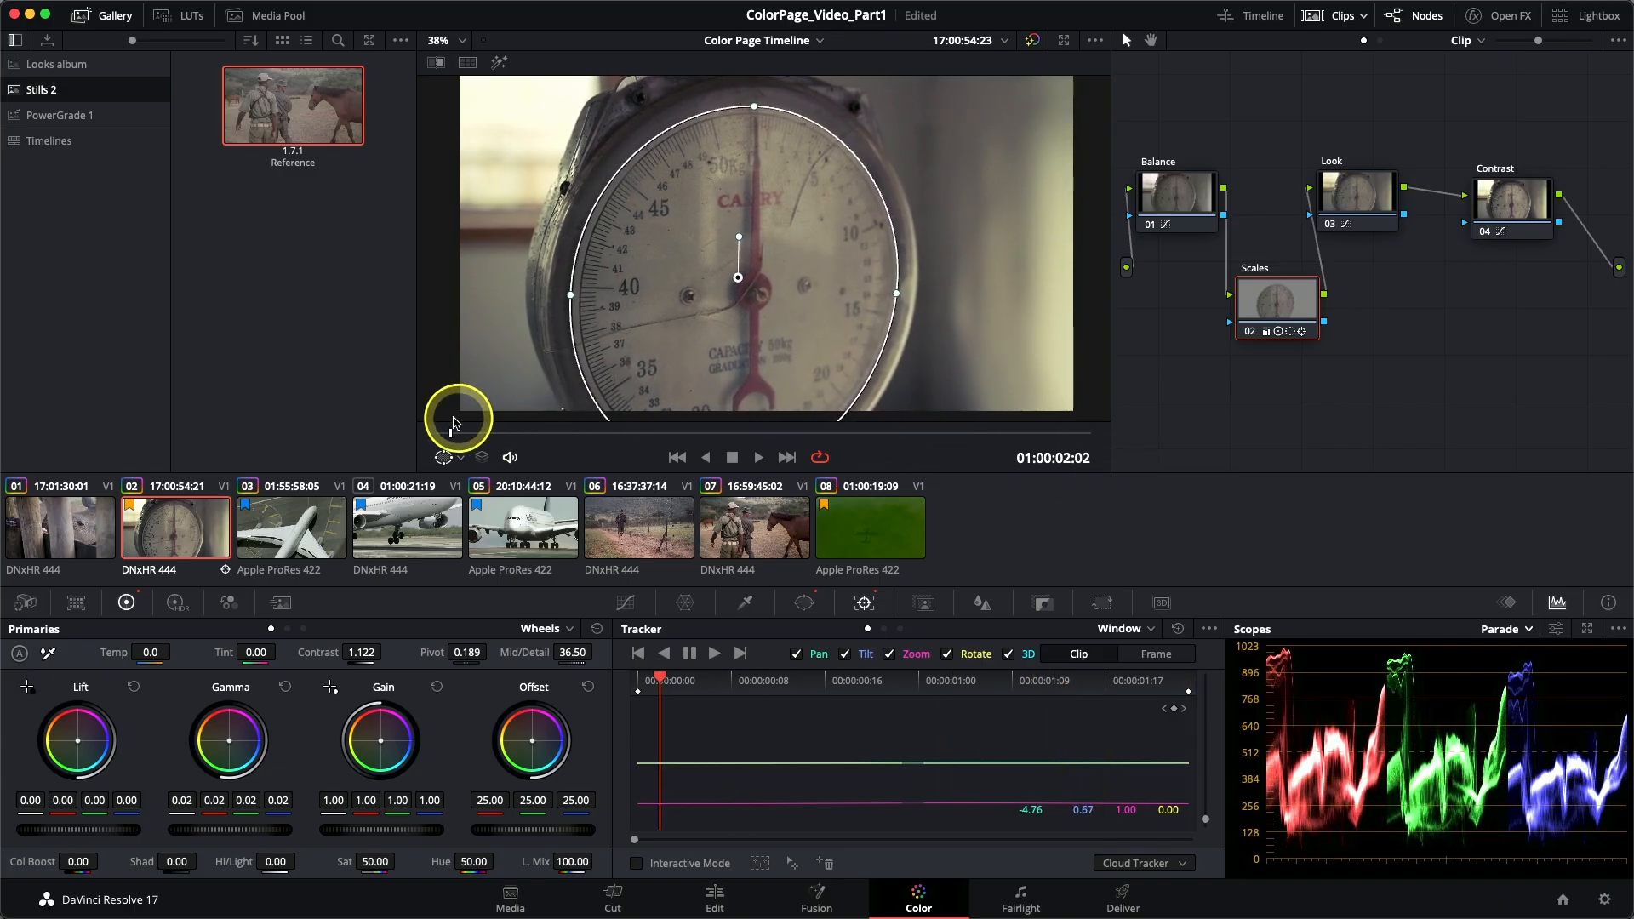
{"action": "left_click_drag", "start_coordinate": [560, 428], "coordinate": [1103, 428]}
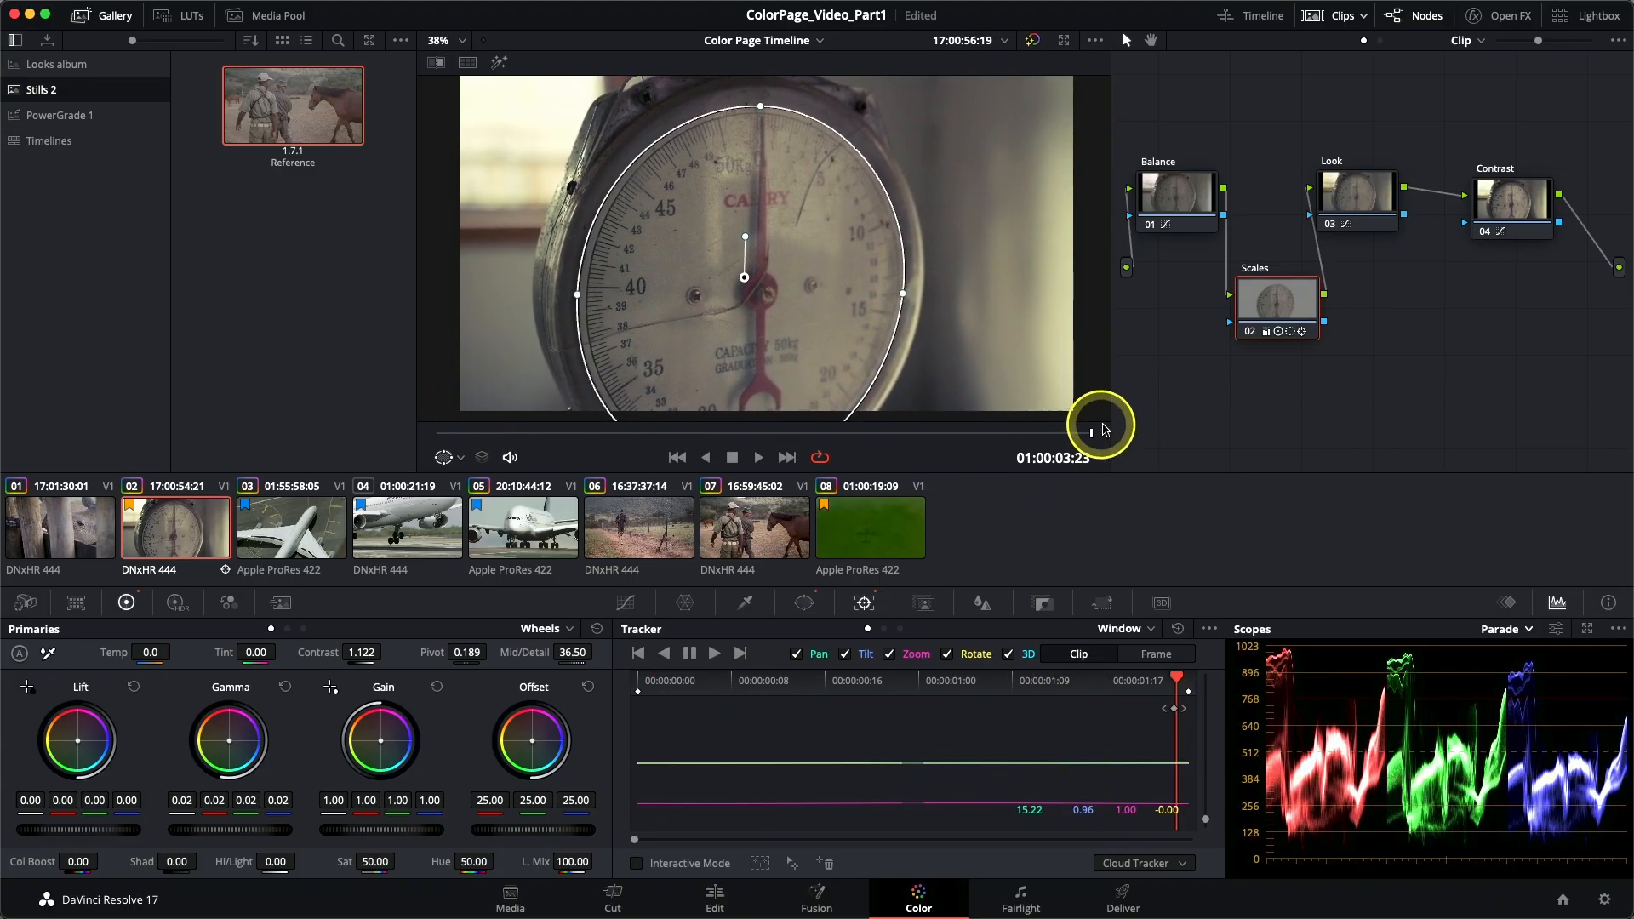
{"action": "left_click_drag", "start_coordinate": [977, 426], "coordinate": [586, 390]}
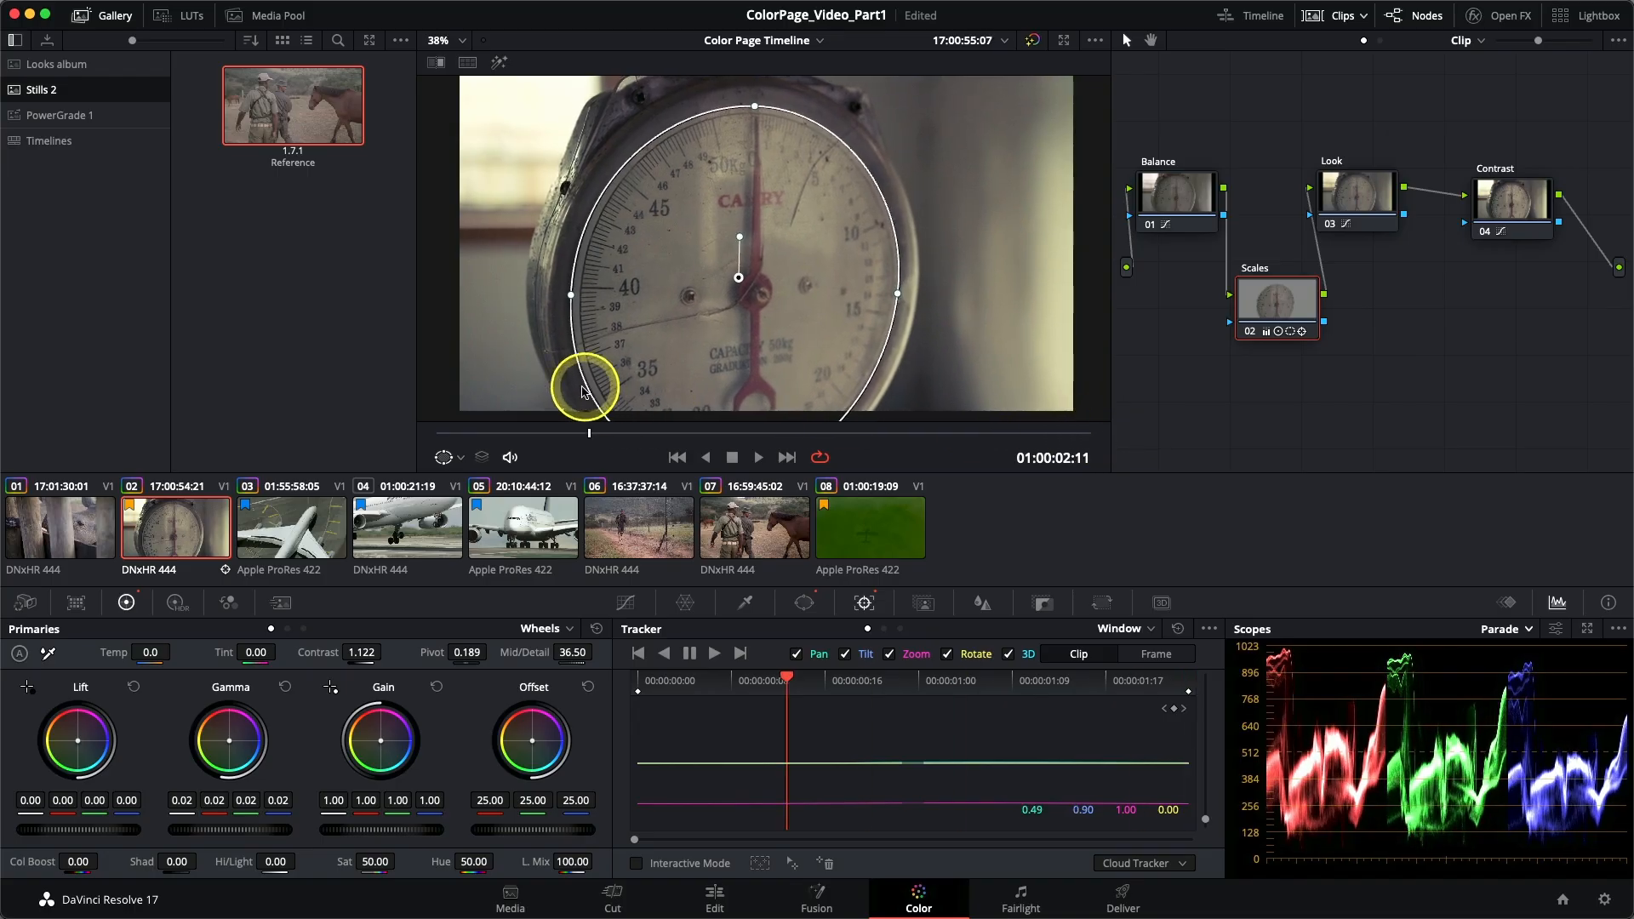
{"action": "left_click_drag", "start_coordinate": [475, 394], "coordinate": [428, 389]}
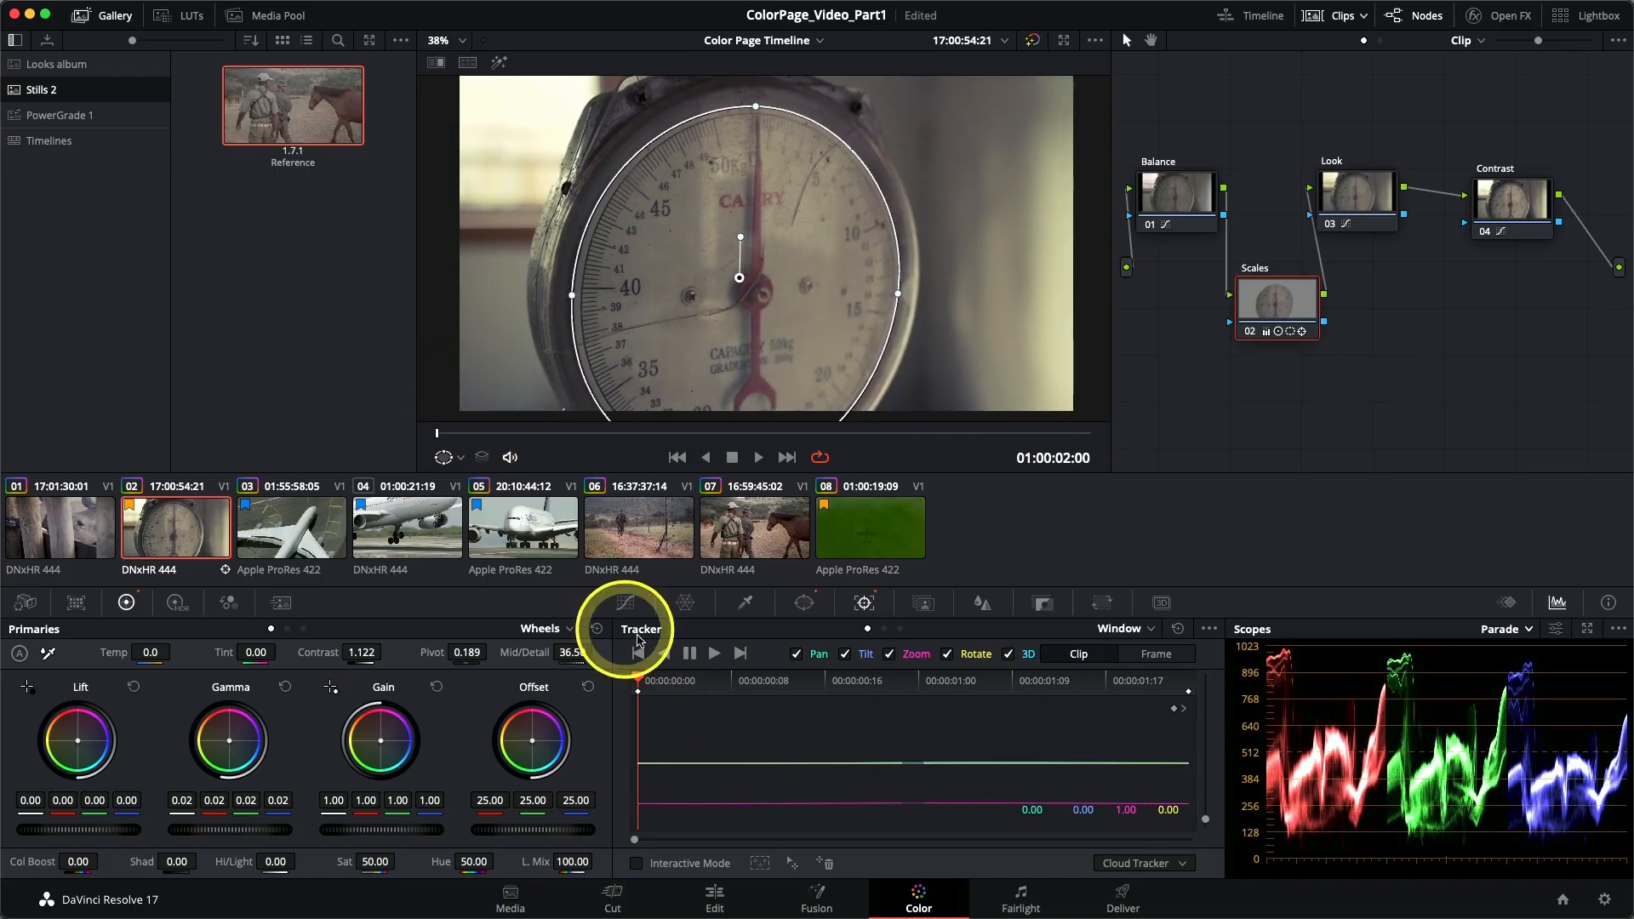
{"action": "left_click", "coordinate": [626, 602]}
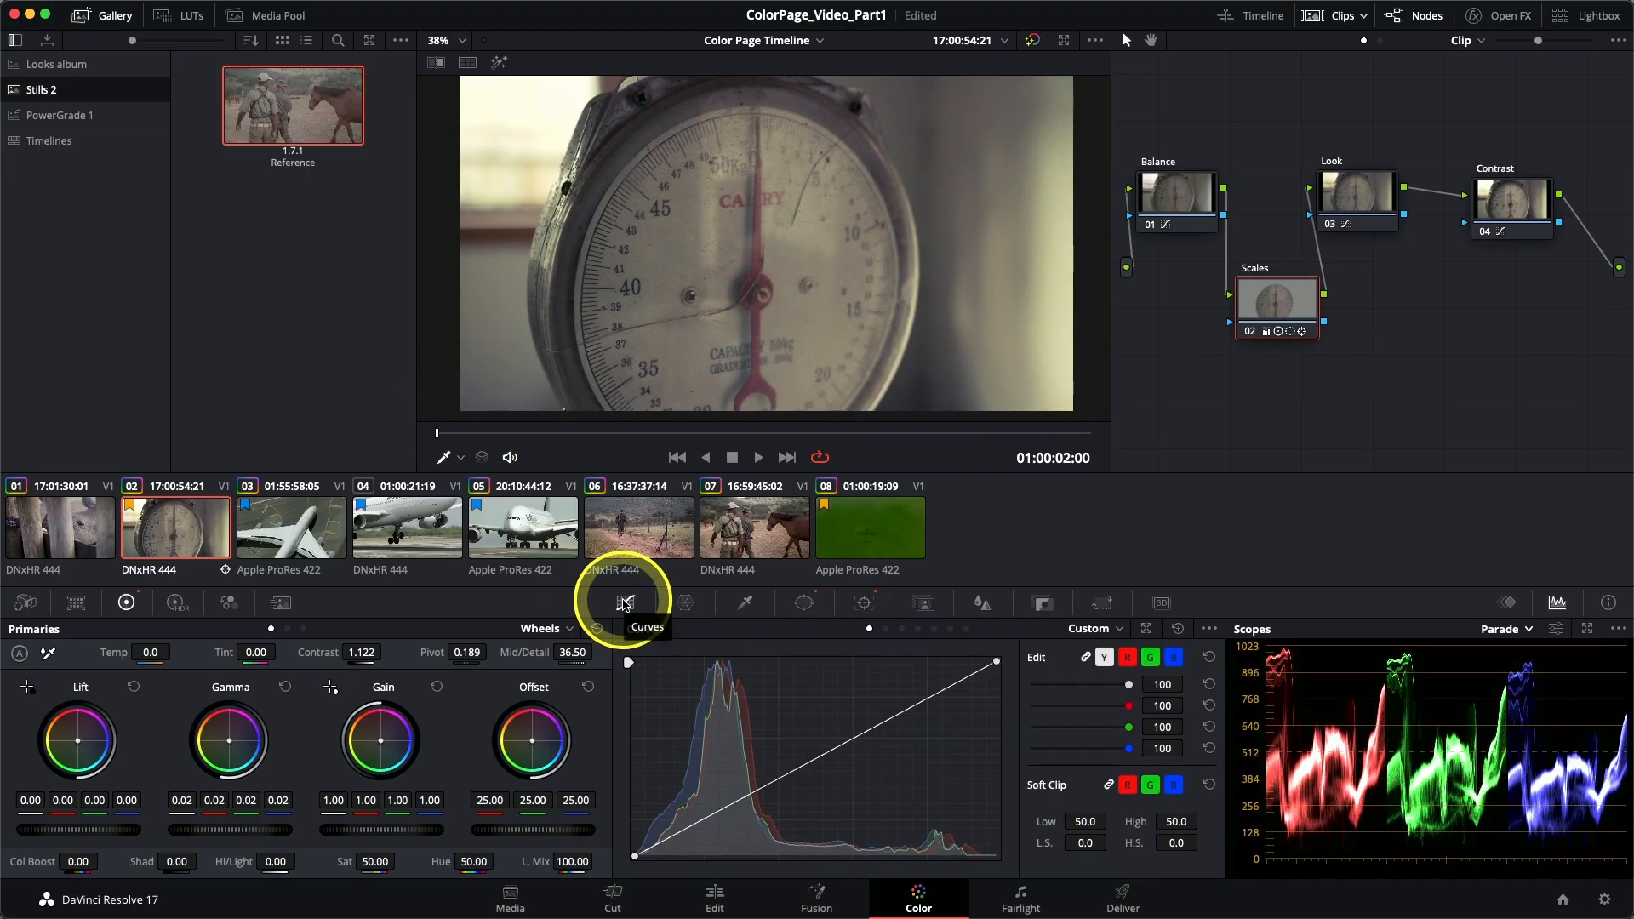
{"action": "key", "text": "space"}
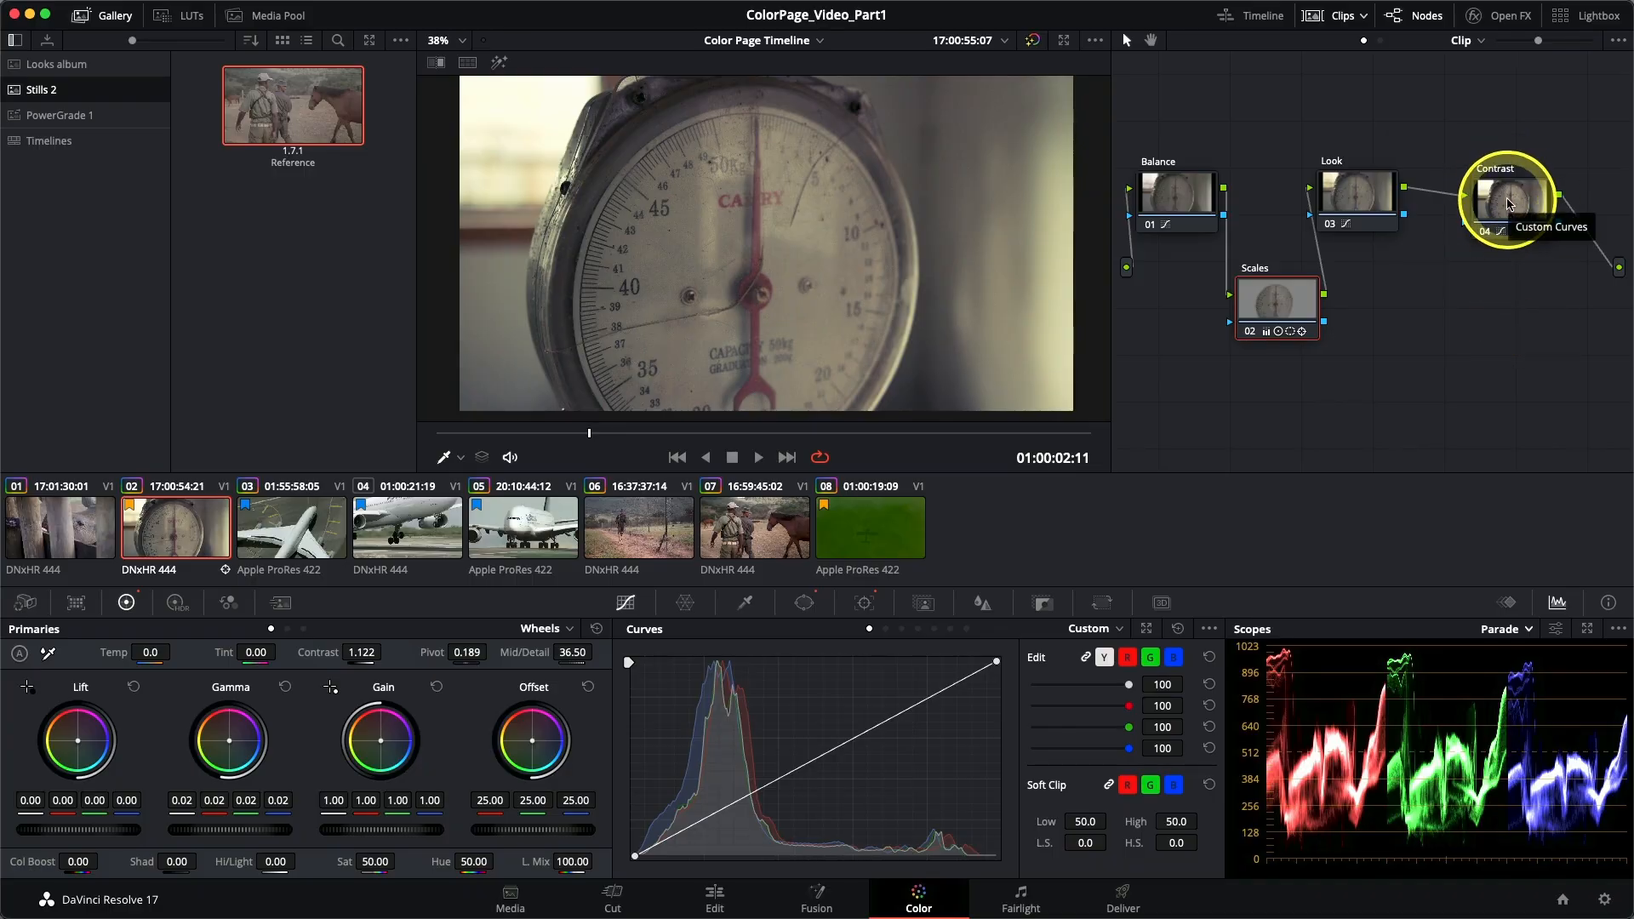
Add a serial node after the Contrast node and place it beneath Contrast.
{"action": "left_click", "coordinate": [1509, 204]}
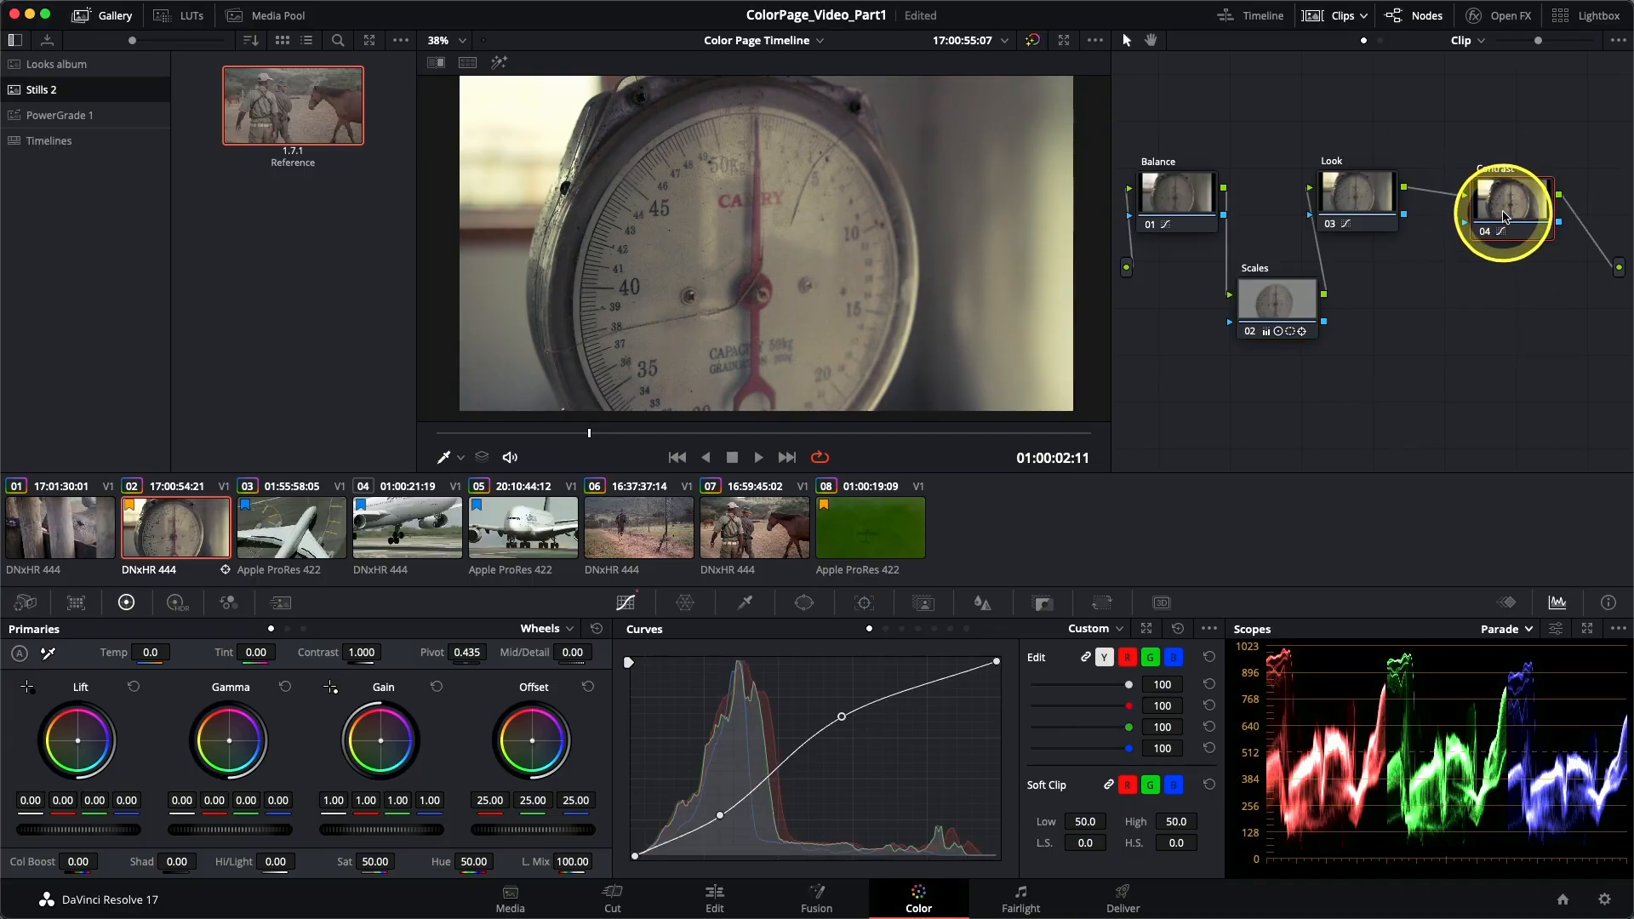
{"action": "right_click", "coordinate": [1504, 218]}
{"action": "mouse_move", "coordinate": [1523, 303]}
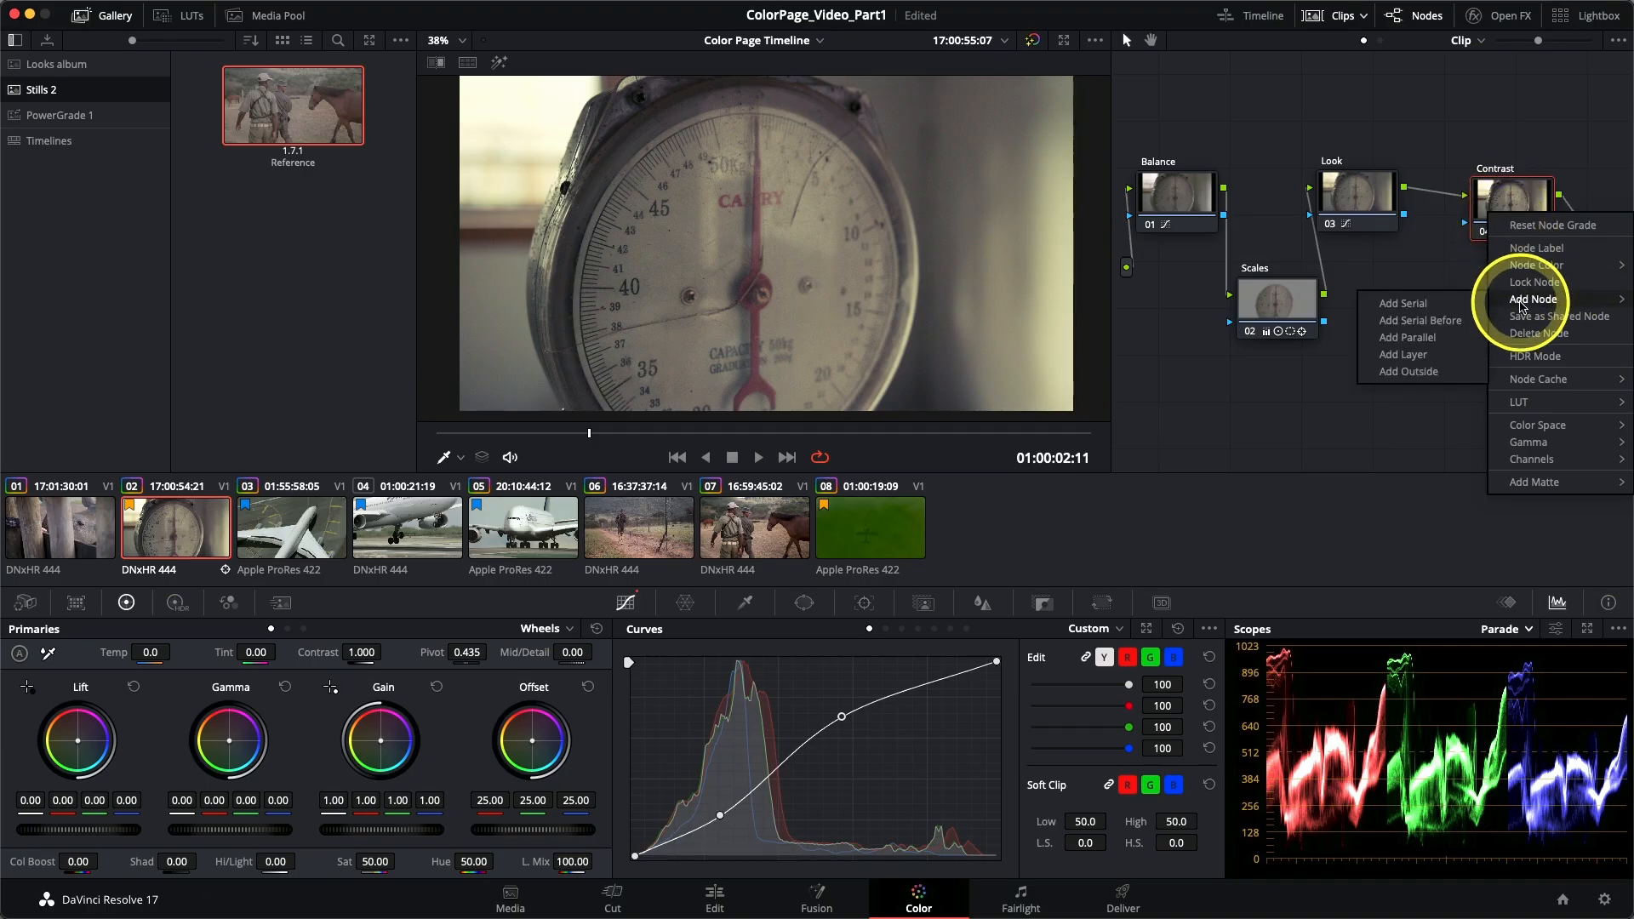
{"action": "left_click", "coordinate": [1452, 304]}
{"action": "left_click_drag", "start_coordinate": [1187, 376], "coordinate": [1502, 320]}
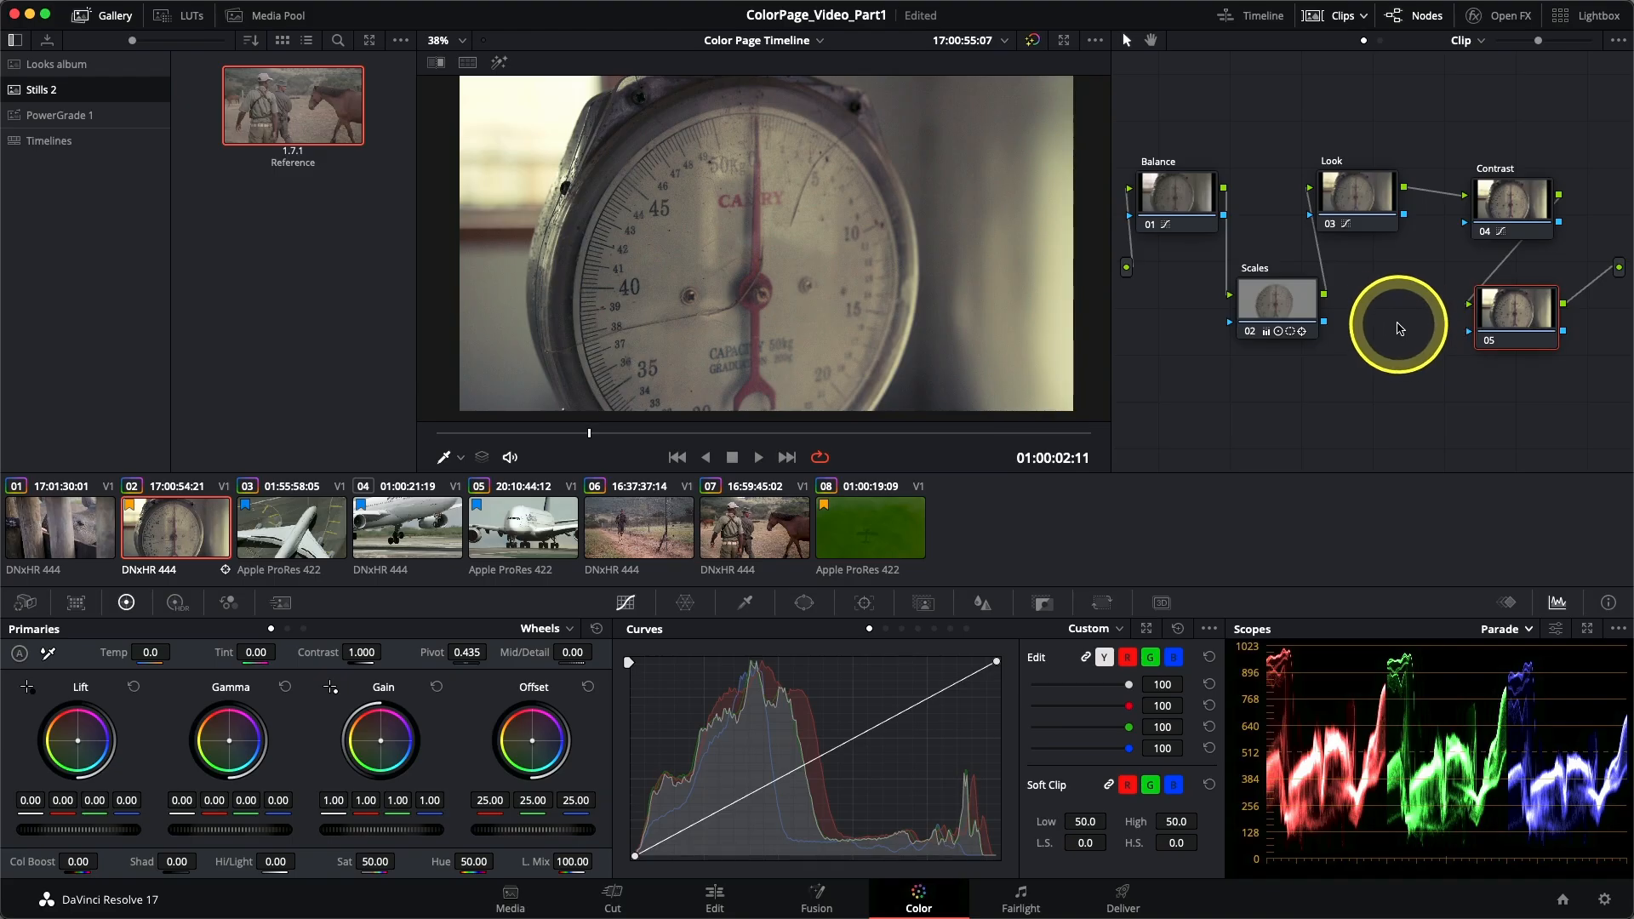
Arrange the Balance, Scales, Look and Contrast nodes in one row and shrink the node graph to make room for the new node.
{"action": "left_click_drag", "start_coordinate": [1495, 321], "coordinate": [1308, 379]}
{"action": "left_click_drag", "start_coordinate": [1285, 289], "coordinate": [1370, 85]}
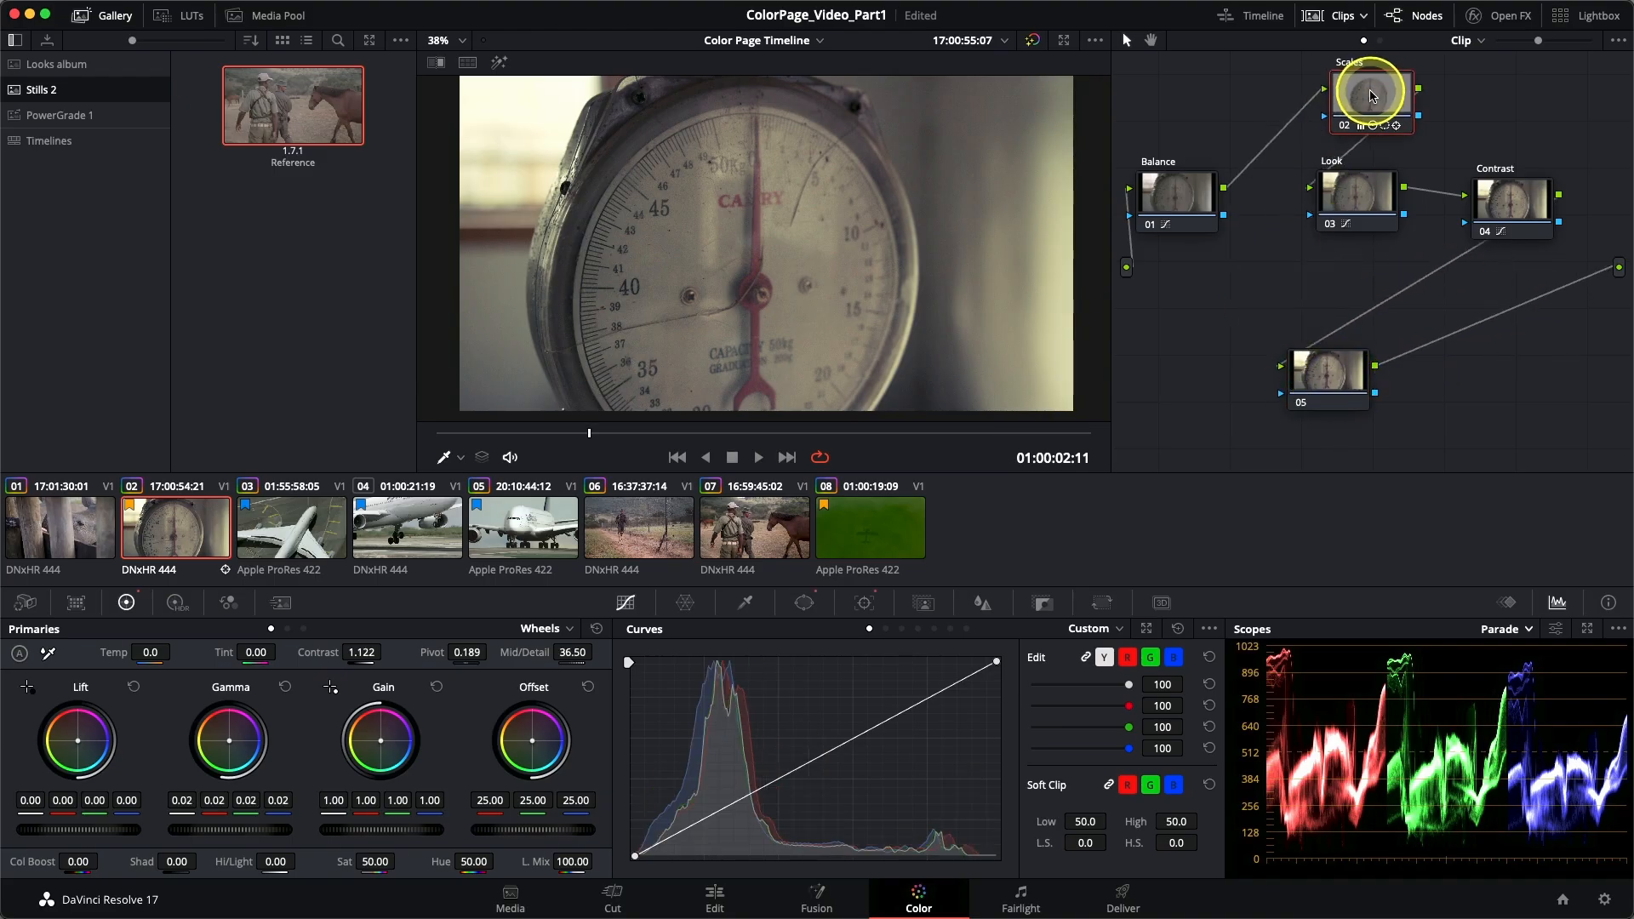
{"action": "left_click_drag", "start_coordinate": [1352, 173], "coordinate": [1408, 179]}
{"action": "left_click_drag", "start_coordinate": [1360, 111], "coordinate": [1164, 169]}
{"action": "left_click_drag", "start_coordinate": [1292, 195], "coordinate": [1268, 170]}
{"action": "left_click_drag", "start_coordinate": [1384, 206], "coordinate": [1372, 182]}
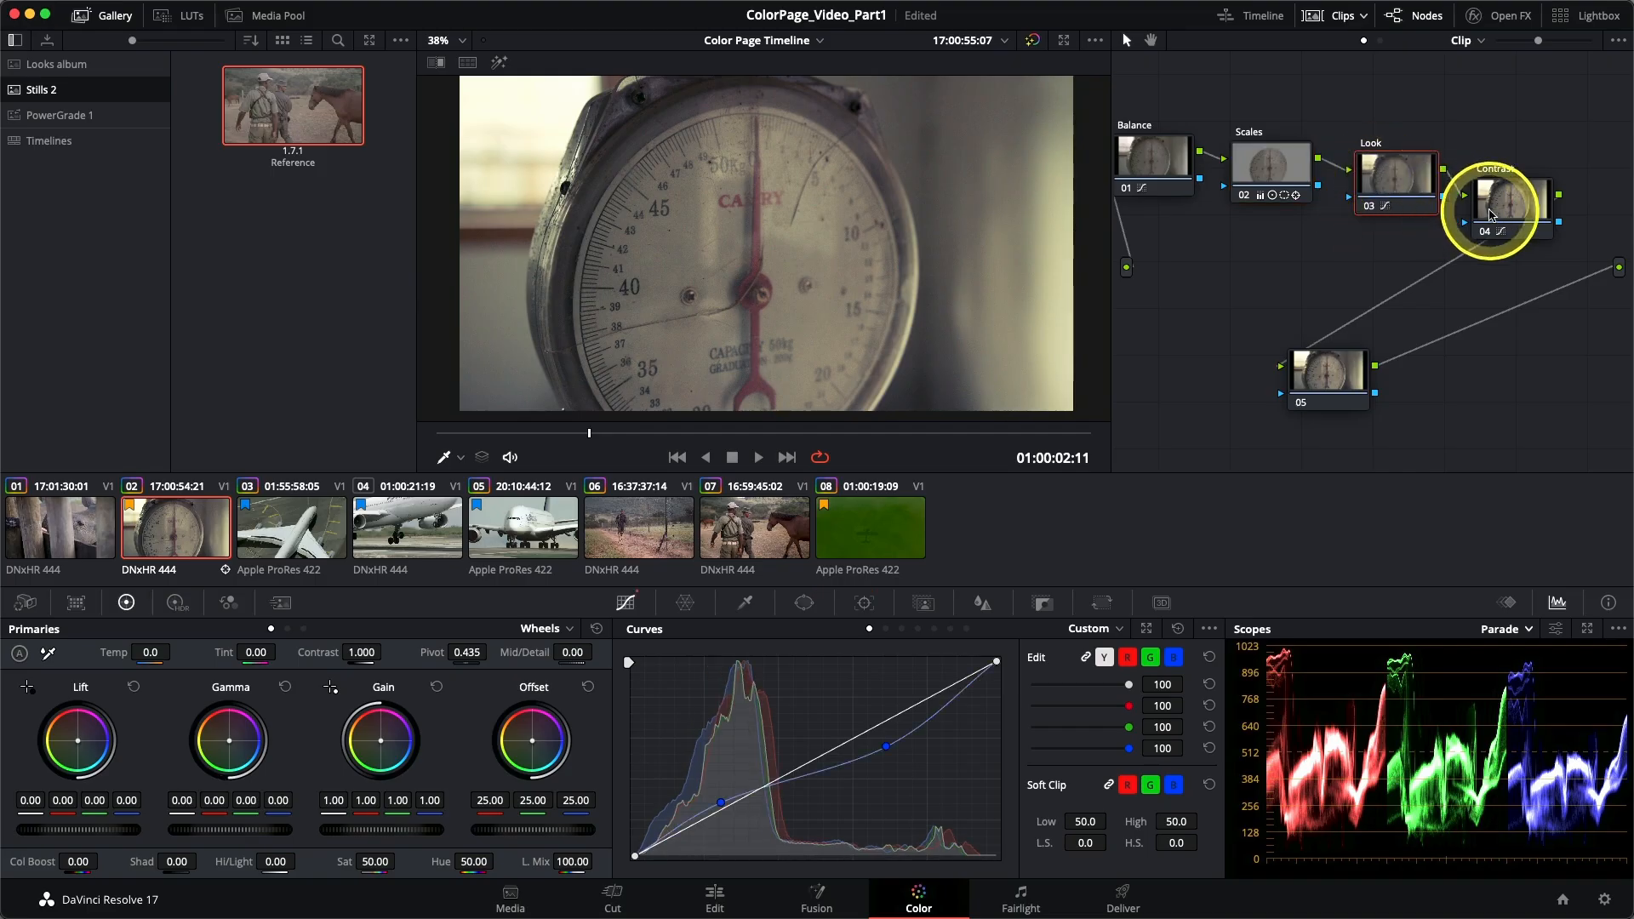
{"action": "left_click_drag", "start_coordinate": [1489, 208], "coordinate": [1474, 185]}
{"action": "left_click_drag", "start_coordinate": [1345, 390], "coordinate": [1191, 356]}
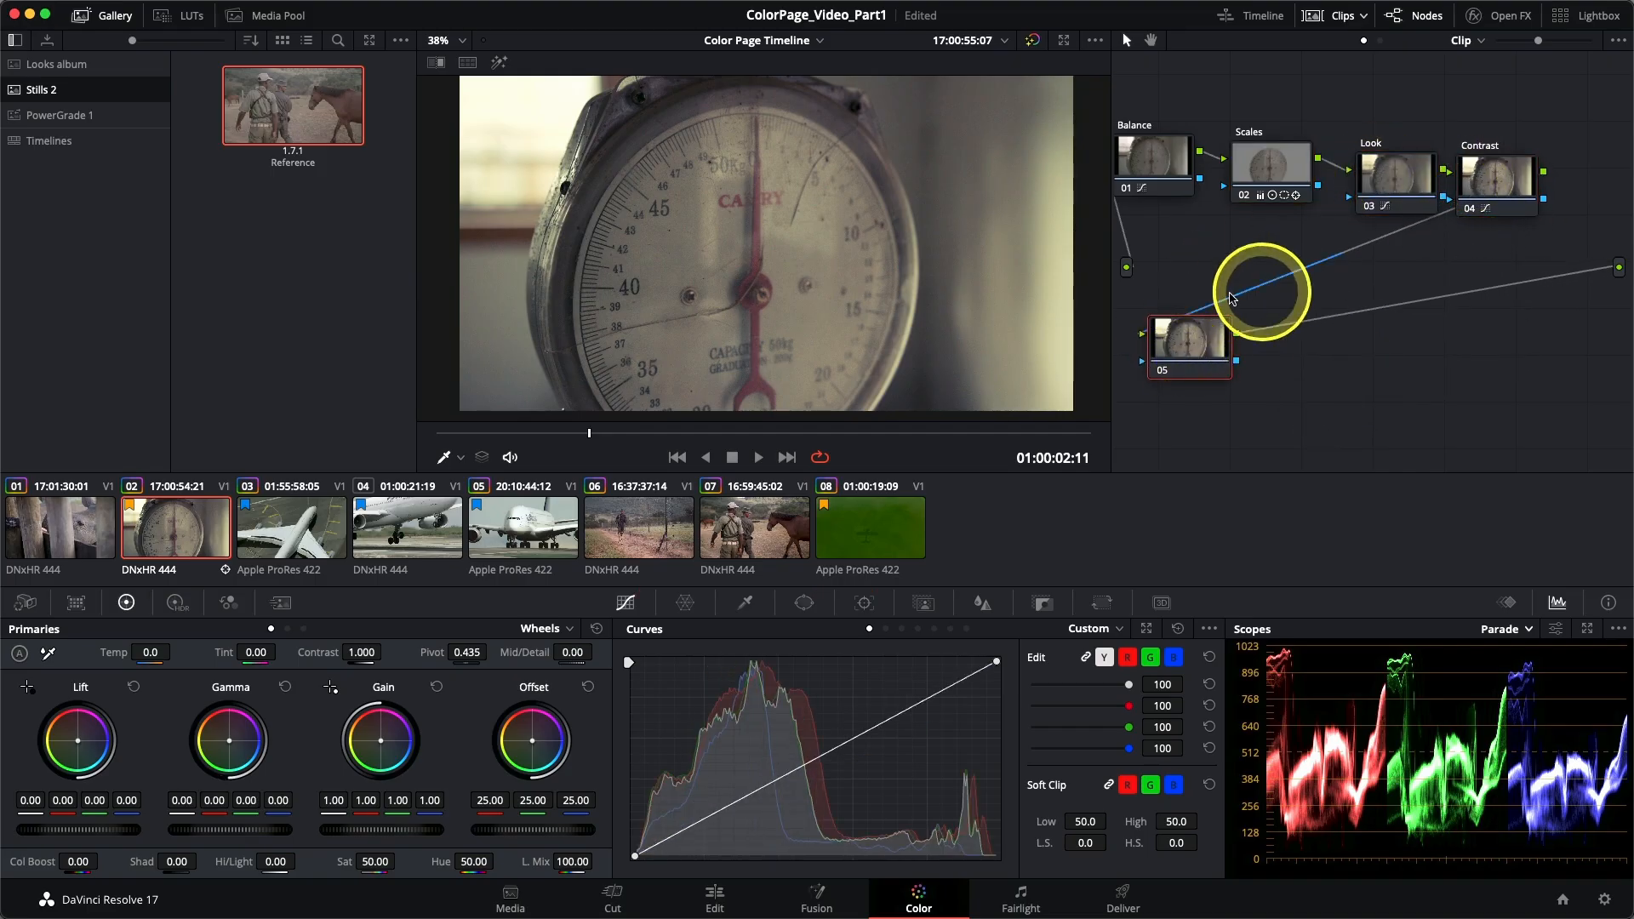
{"action": "left_click_drag", "start_coordinate": [1157, 155], "coordinate": [1165, 163]}
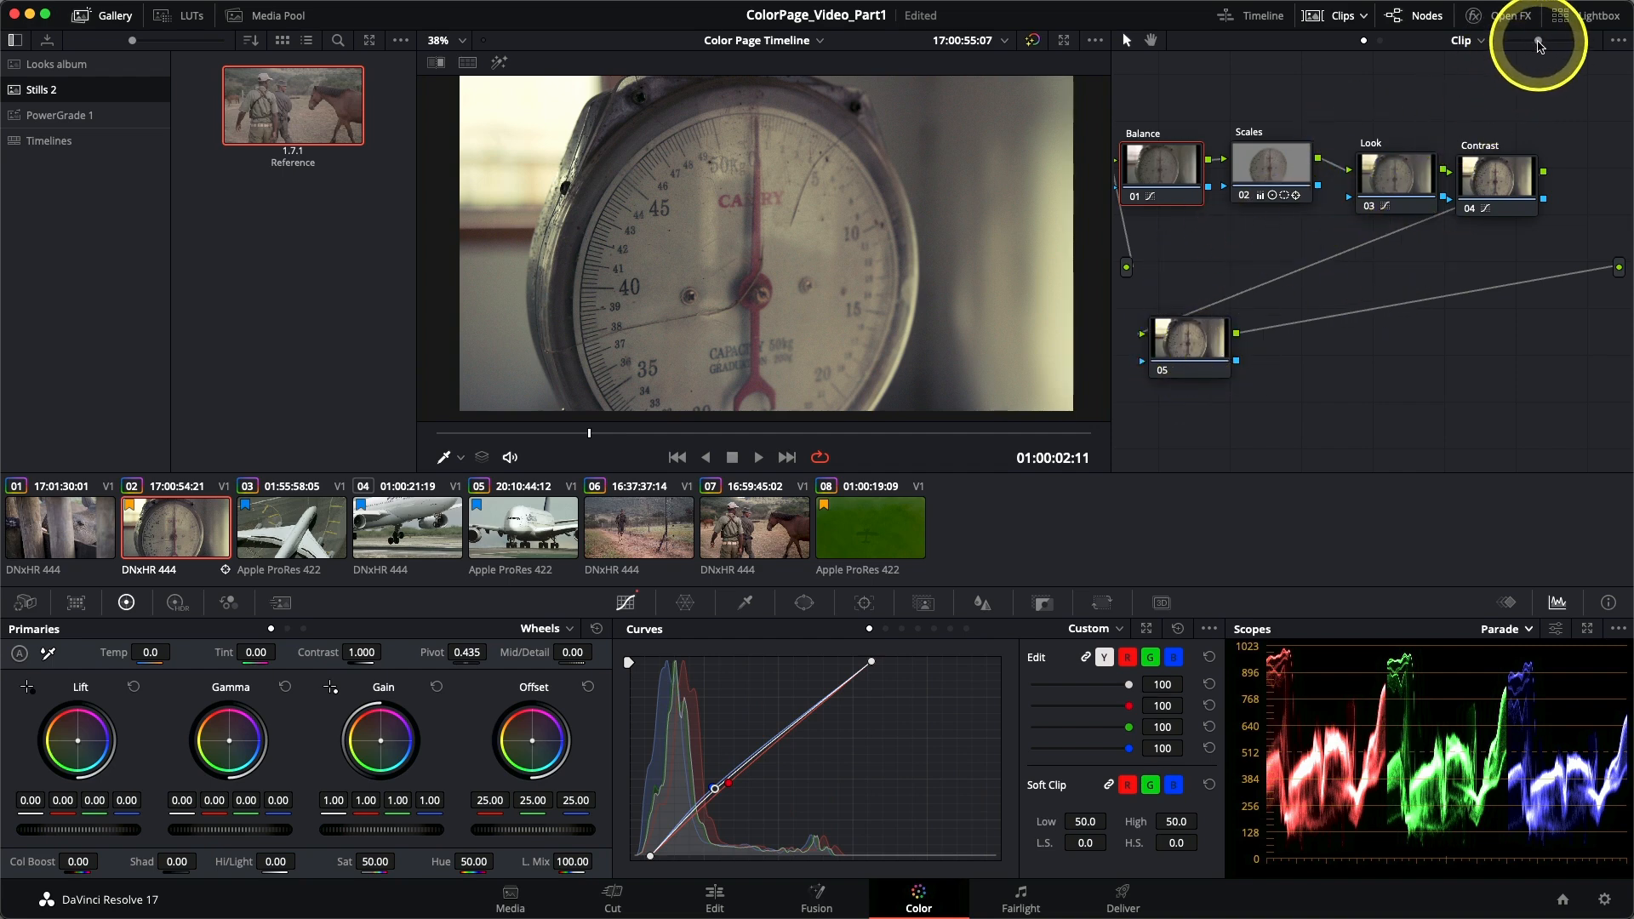
{"action": "left_click_drag", "start_coordinate": [1535, 43], "coordinate": [1519, 45]}
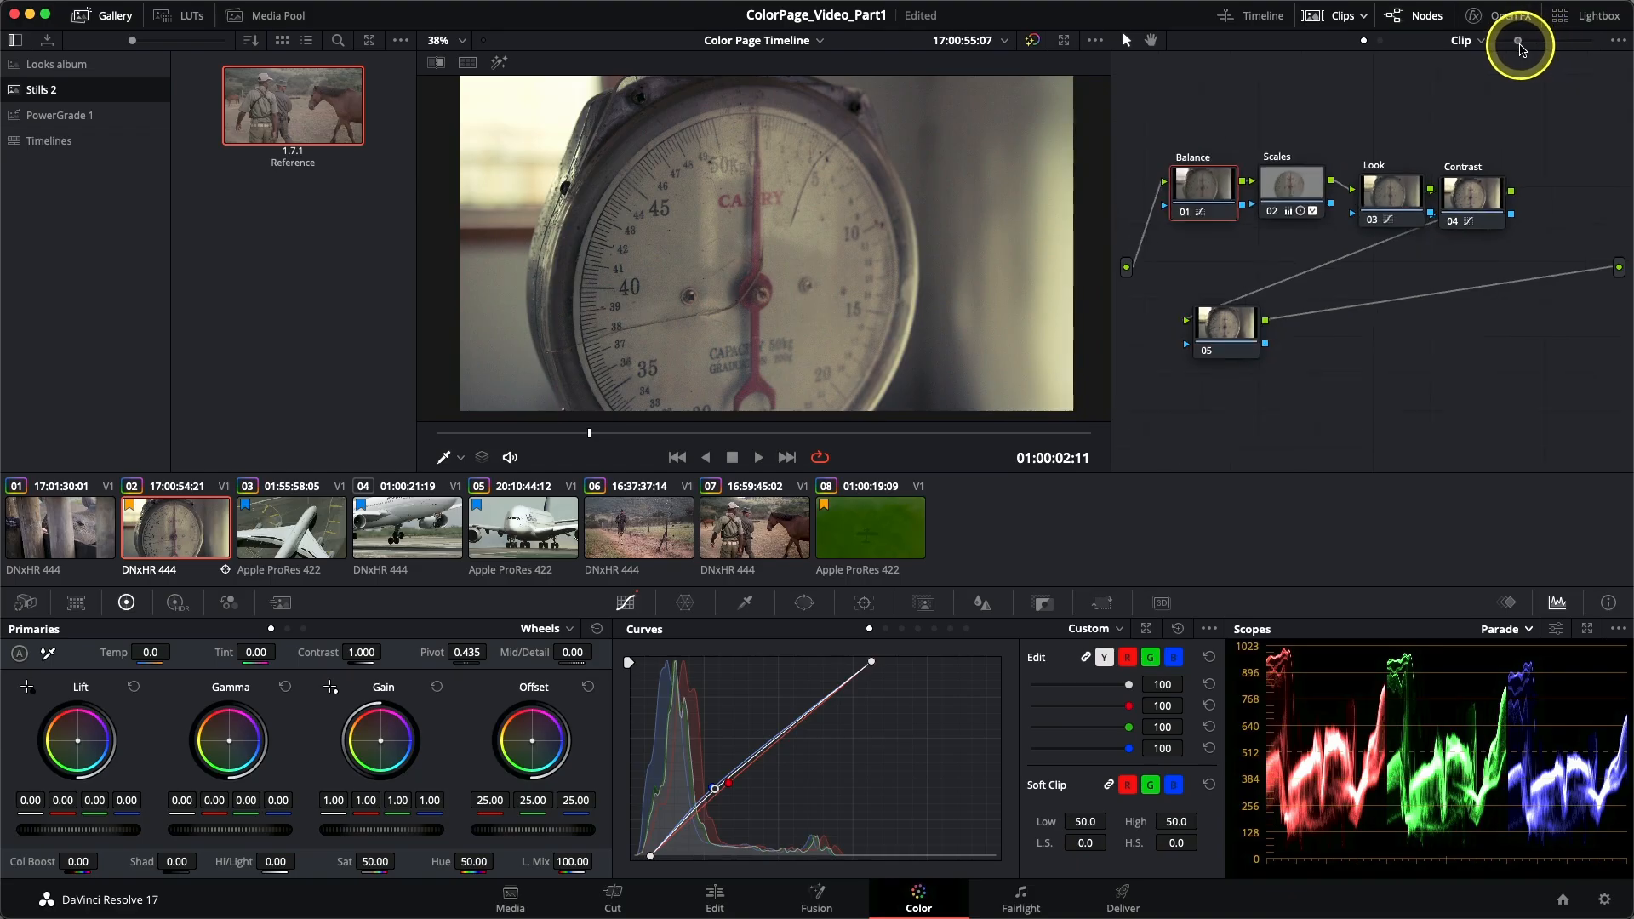
Move node 05 beneath the Contrast node and label it Vignette.
{"action": "left_click_drag", "start_coordinate": [1226, 323], "coordinate": [1507, 332]}
{"action": "right_click", "coordinate": [1506, 332]}
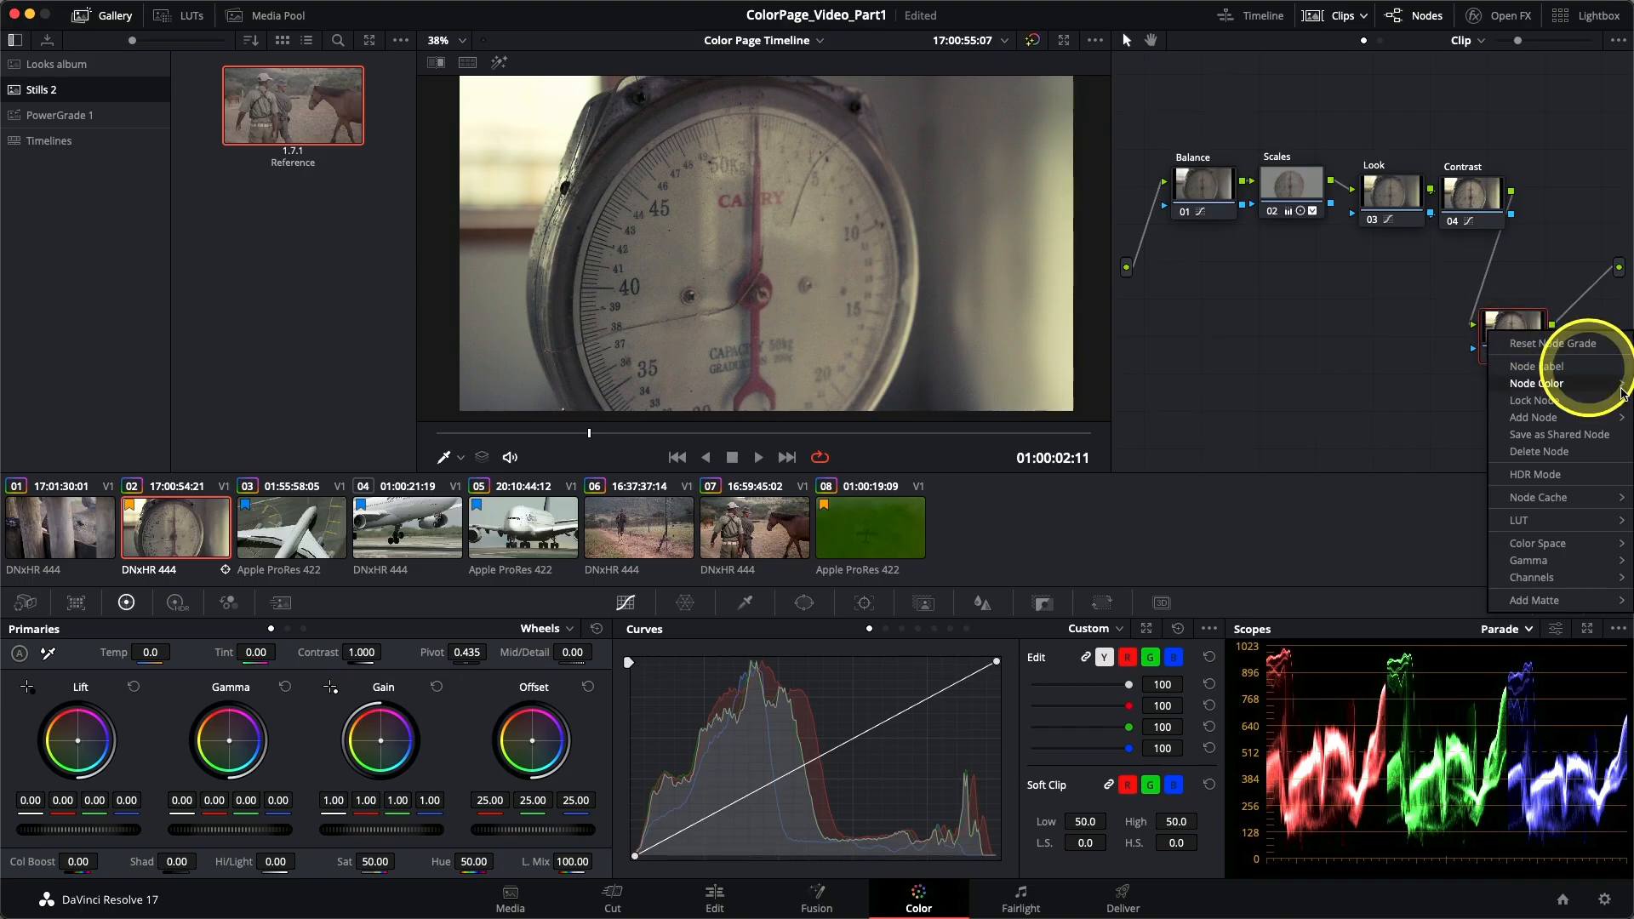
{"action": "left_click", "coordinate": [1564, 368]}
{"action": "type", "text": "Vignette"}
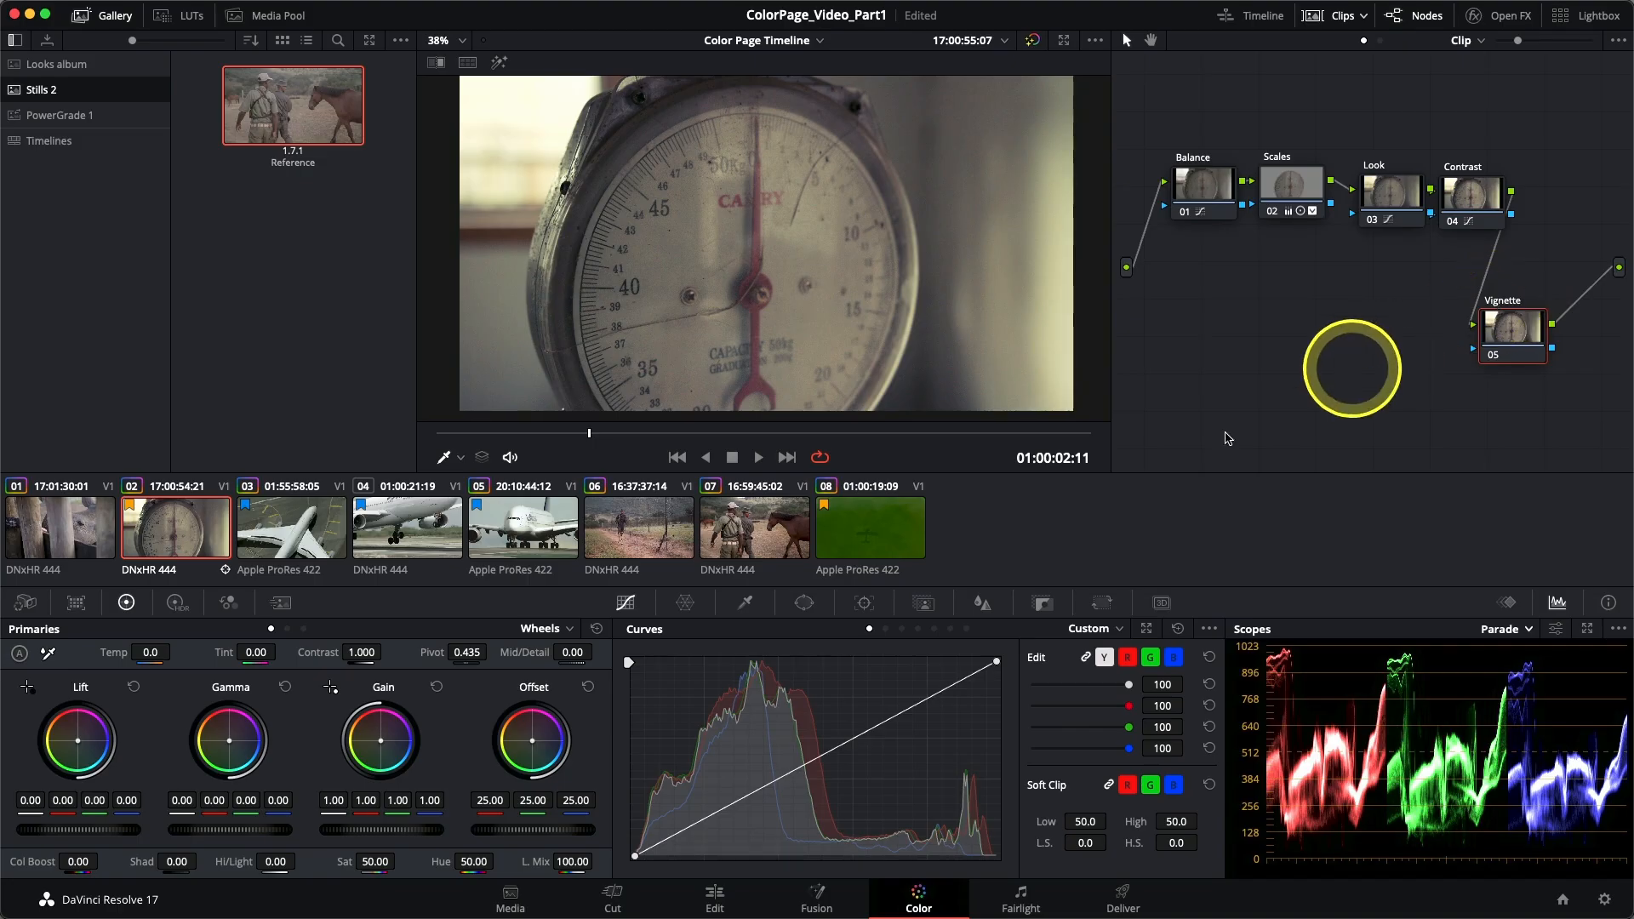
Add a circle window to the Vignette node and stretch it into a wide ellipse with Size about 58.59 and Aspect about 73.27.
{"action": "left_click", "coordinate": [805, 603]}
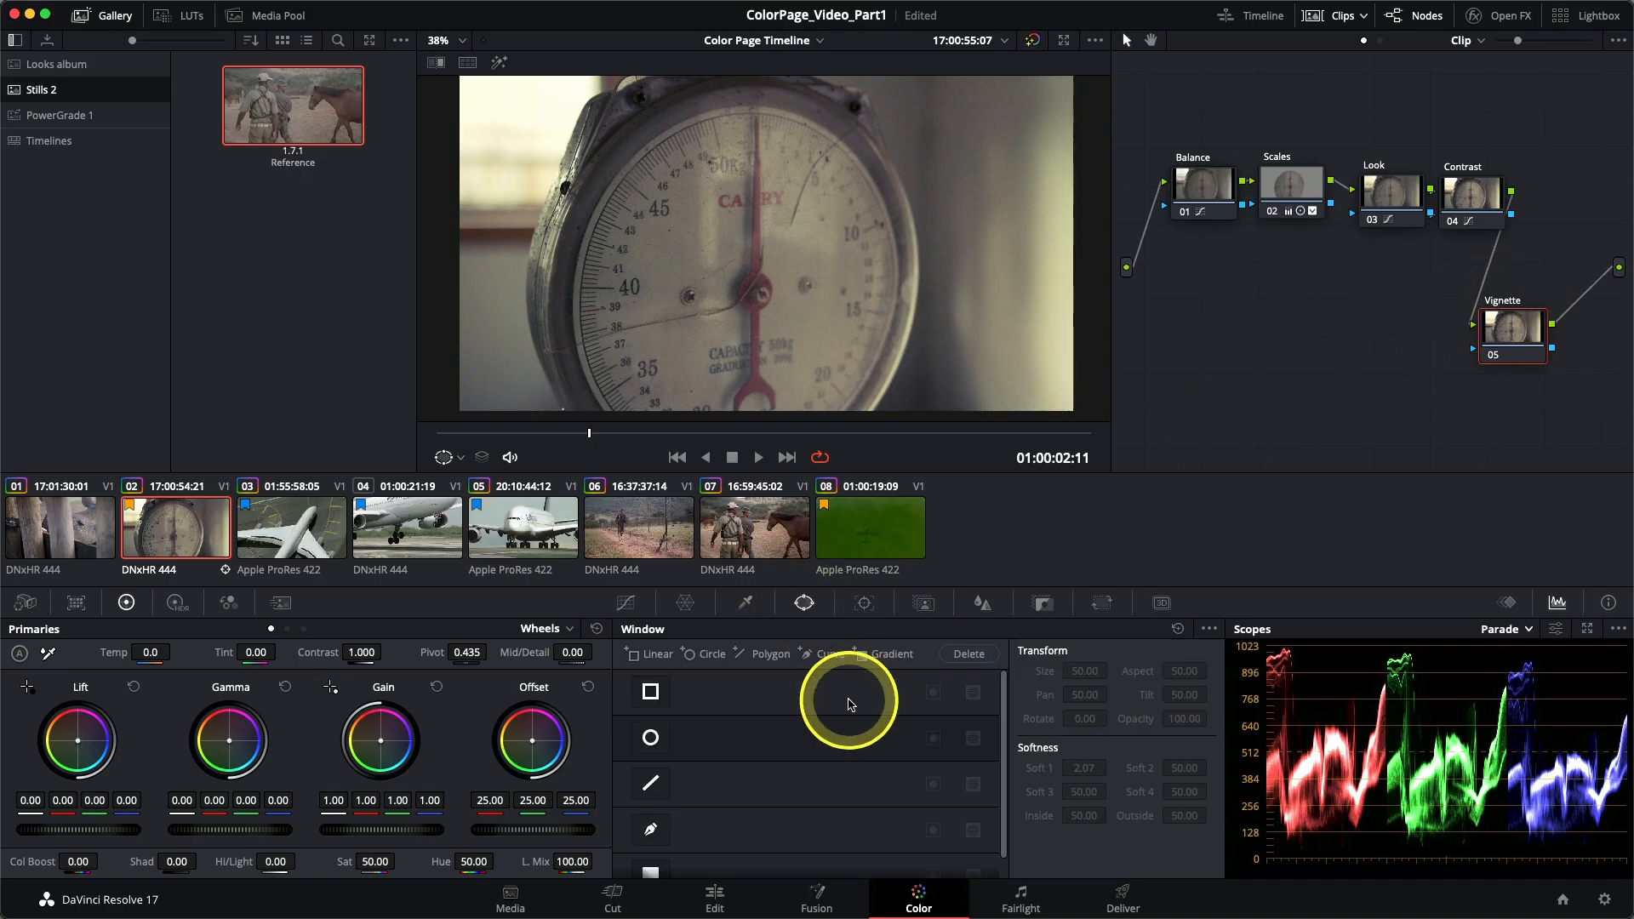
{"action": "left_click", "coordinate": [650, 741]}
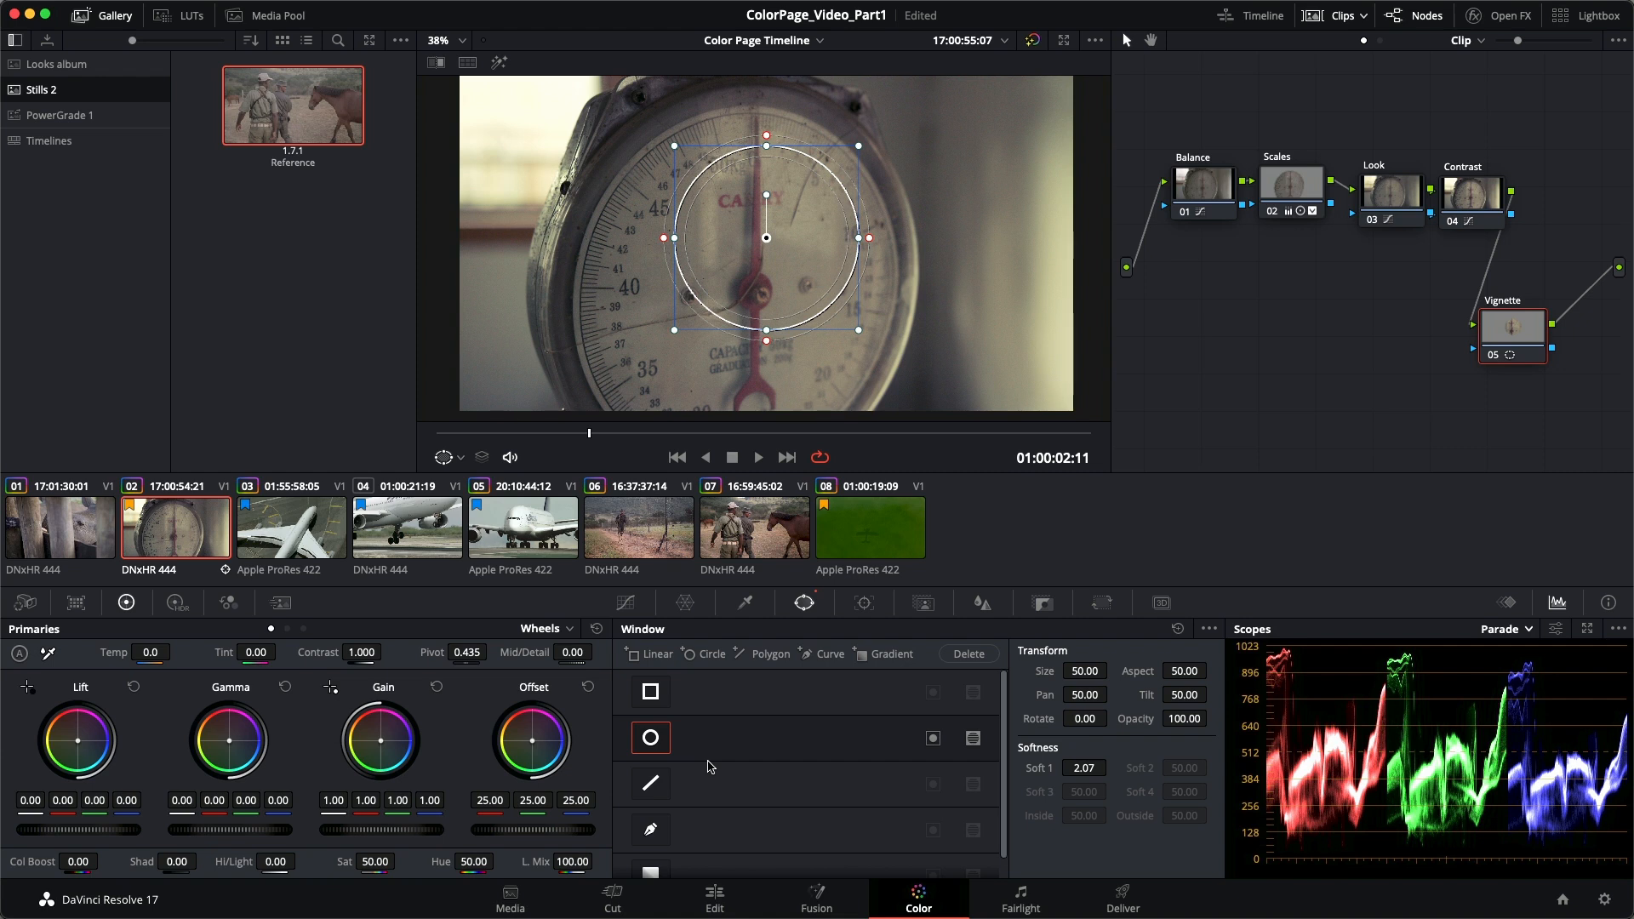
{"action": "left_click_drag", "start_coordinate": [860, 239], "coordinate": [1060, 240]}
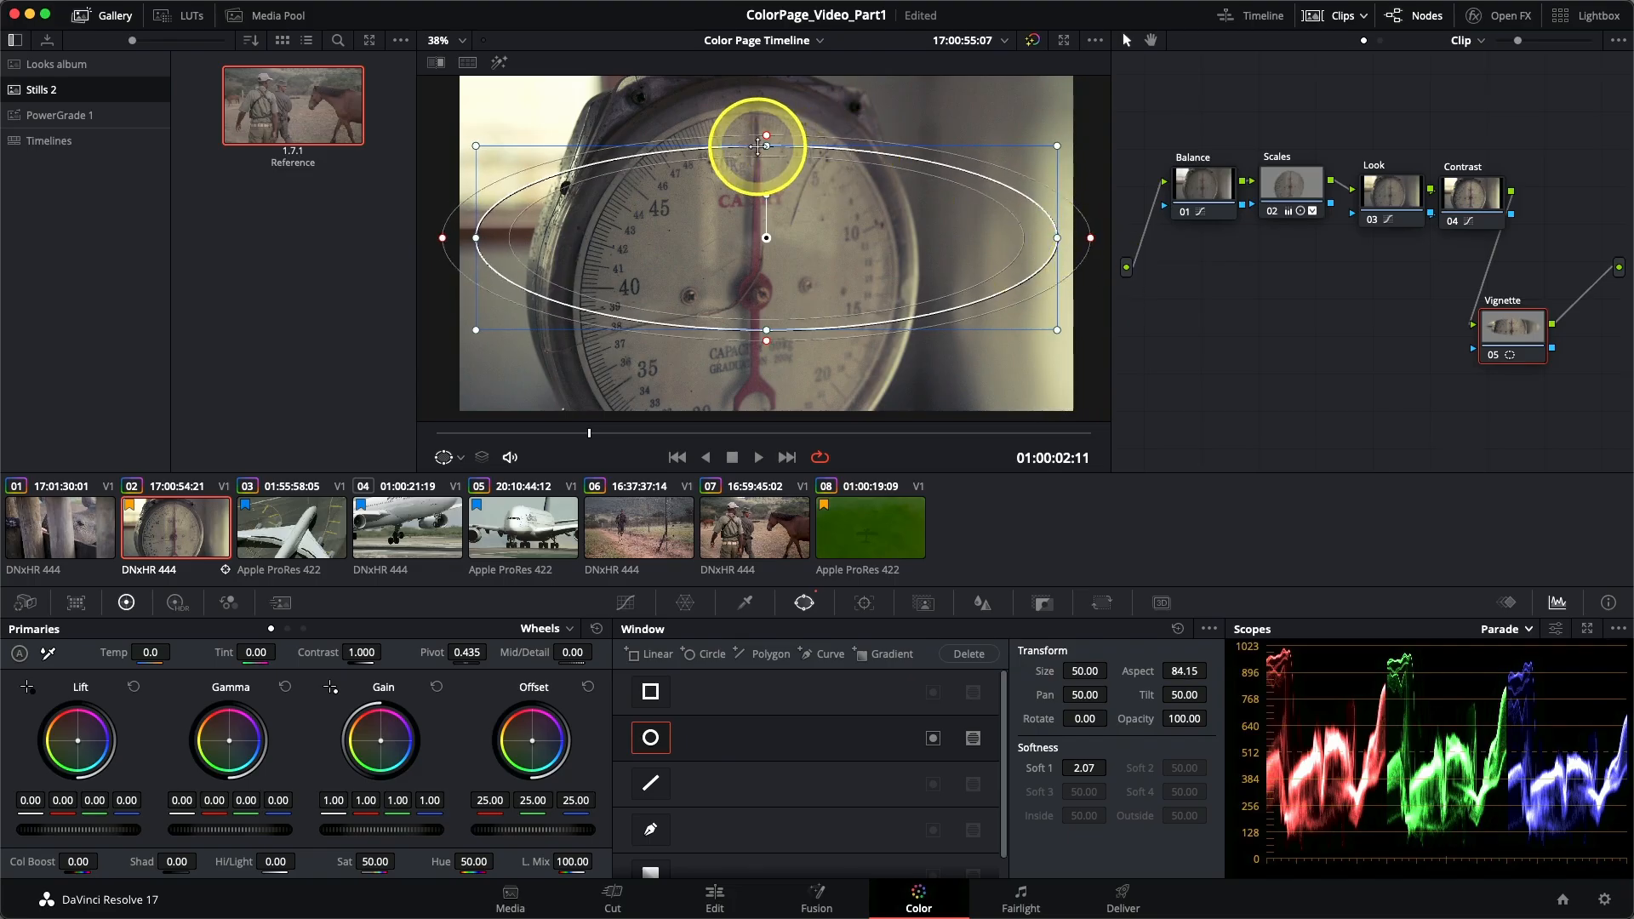
{"action": "left_click_drag", "start_coordinate": [765, 142], "coordinate": [765, 81]}
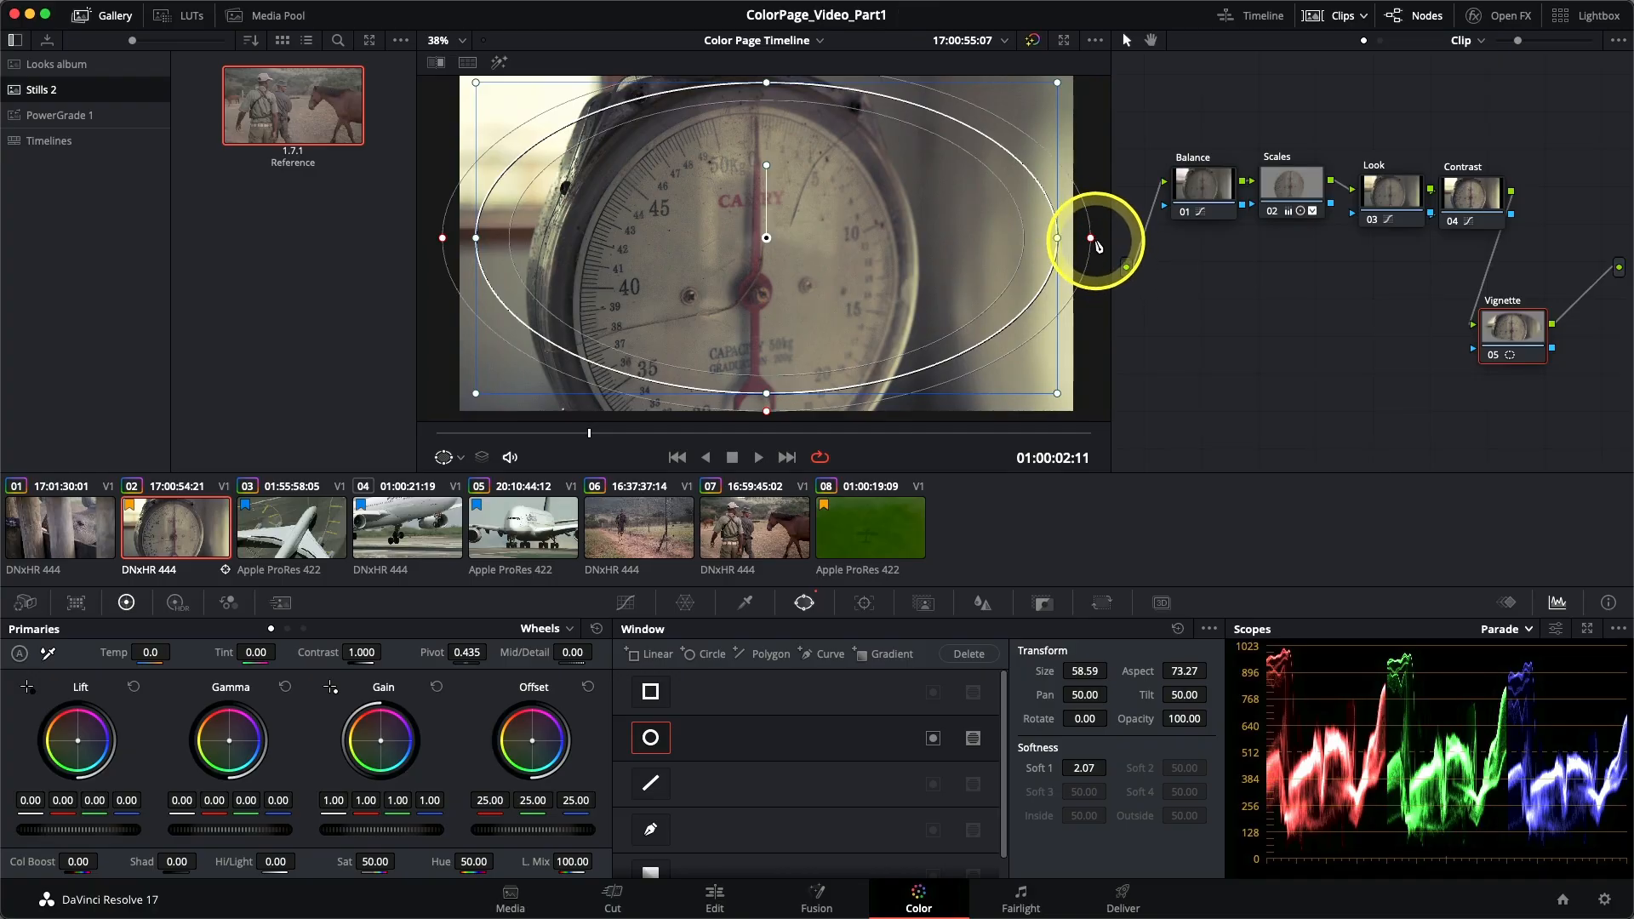
Soften the edge of the vignette ellipse to a Soft 1 value of about 3.36.
{"action": "left_click_drag", "start_coordinate": [1092, 238], "coordinate": [1103, 239]}
{"action": "left_click_drag", "start_coordinate": [852, 225], "coordinate": [835, 235]}
{"action": "left_click", "coordinate": [1077, 292]}
{"action": "mouse_move", "coordinate": [1080, 249]}
{"action": "left_mouse_down"}
{"action": "mouse_move", "coordinate": [1064, 251]}
{"action": "mouse_move", "coordinate": [1094, 252]}
{"action": "left_mouse_up"}
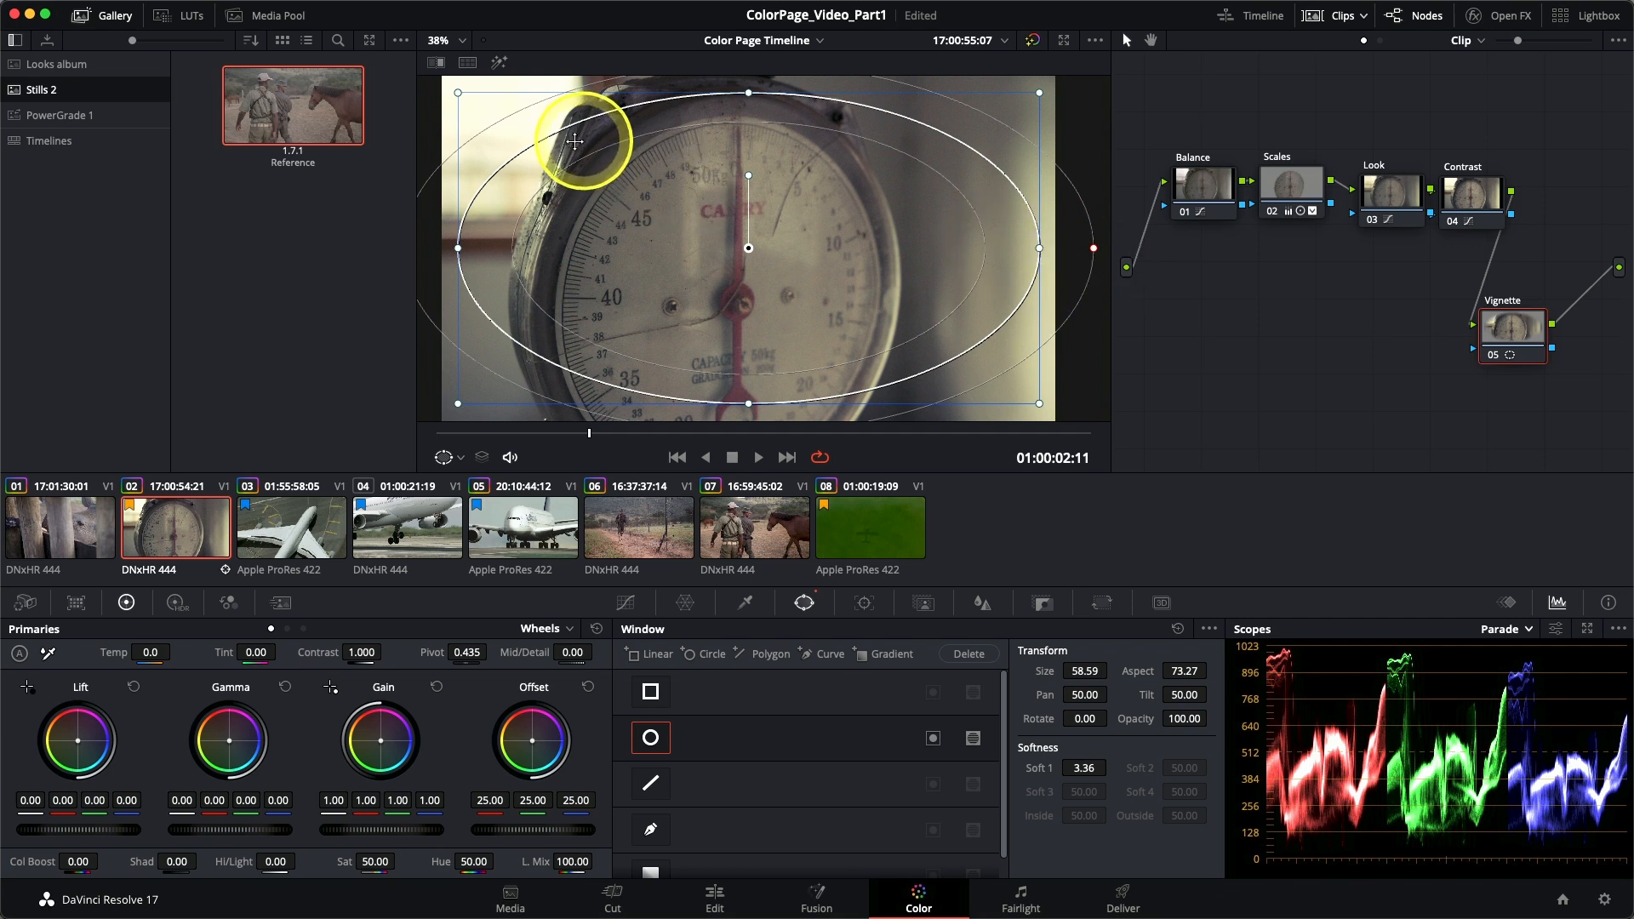
Increase the ellipse's Soft 1 value to about 5.43 while viewing its highlighted selection, and turn the highlight off.
{"action": "left_click", "coordinate": [500, 63]}
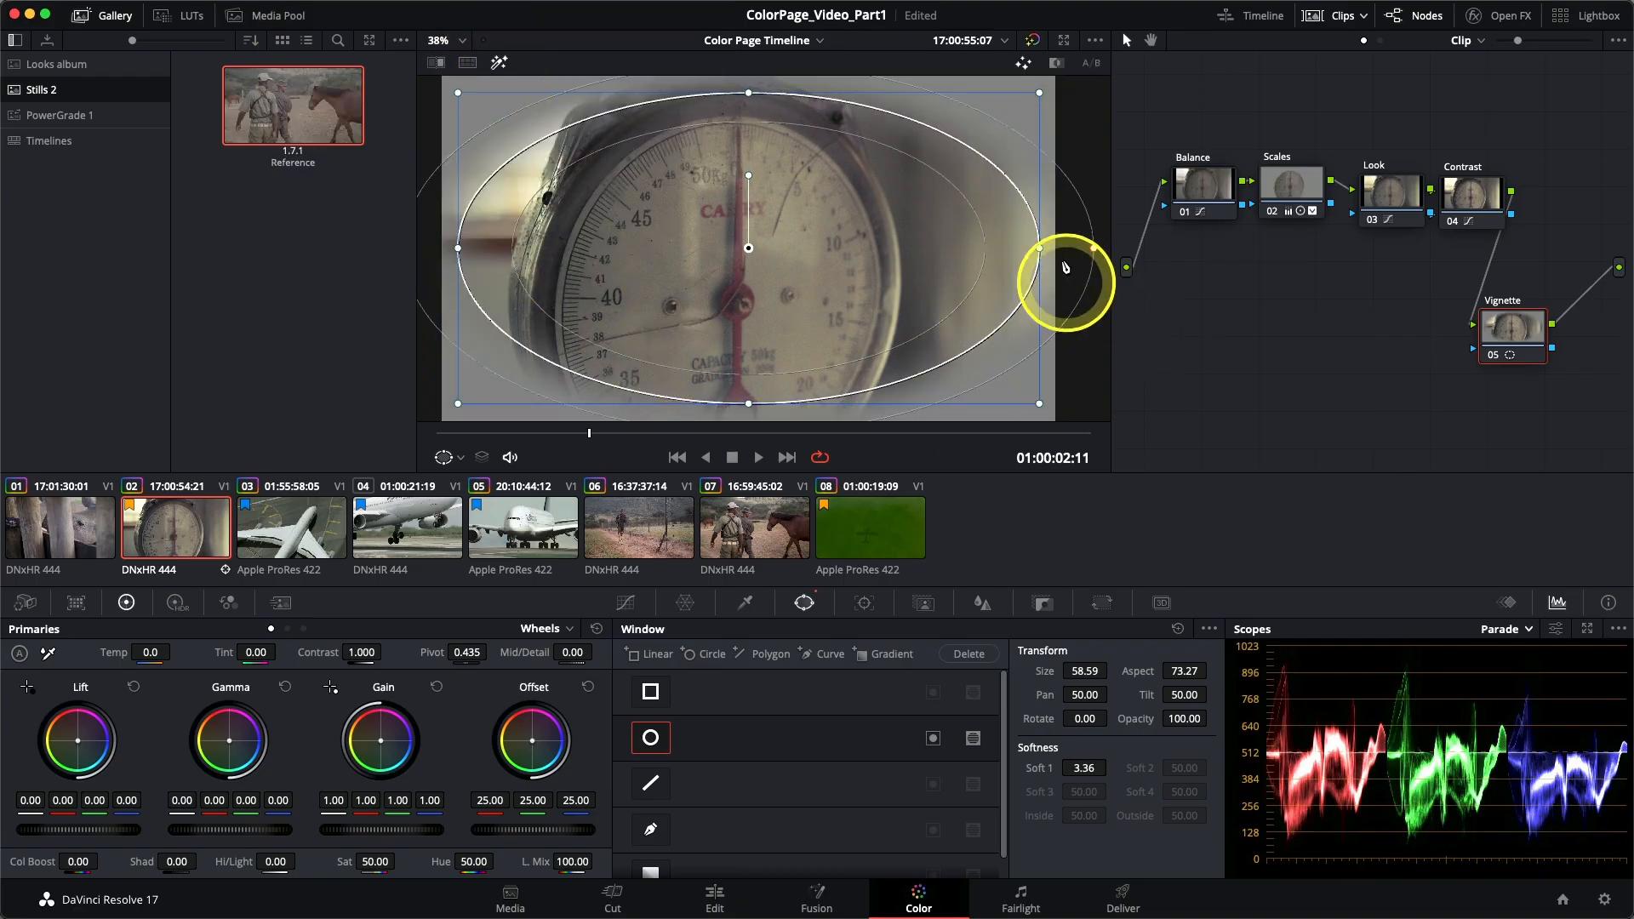
{"action": "left_click_drag", "start_coordinate": [1092, 252], "coordinate": [1137, 248]}
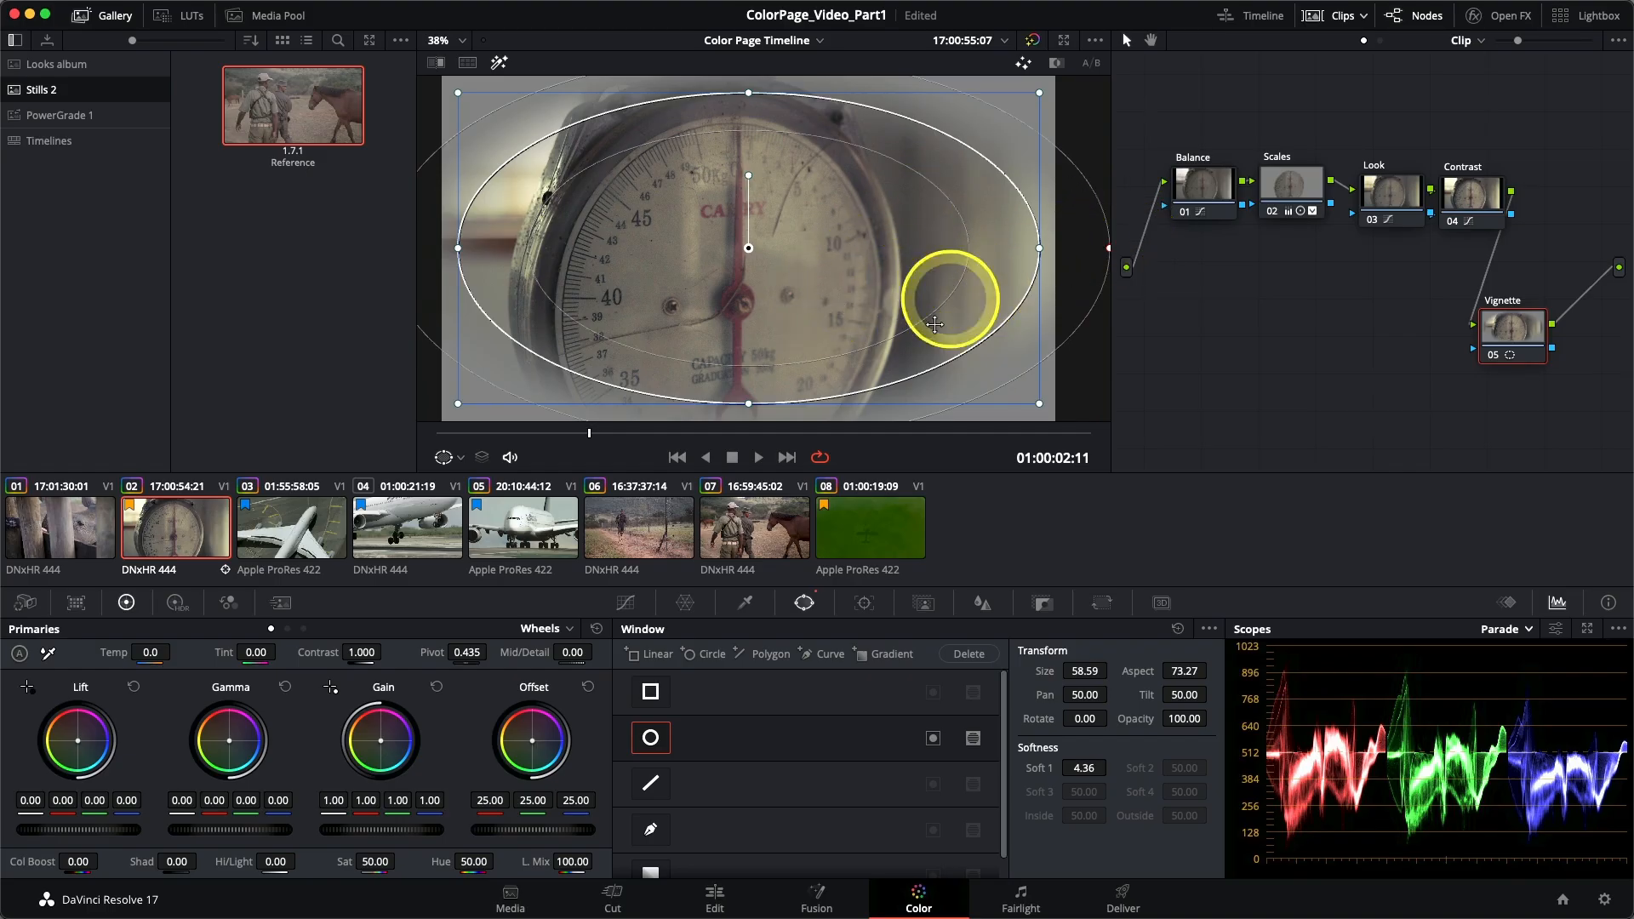
{"action": "left_click_drag", "start_coordinate": [842, 321], "coordinate": [777, 275]}
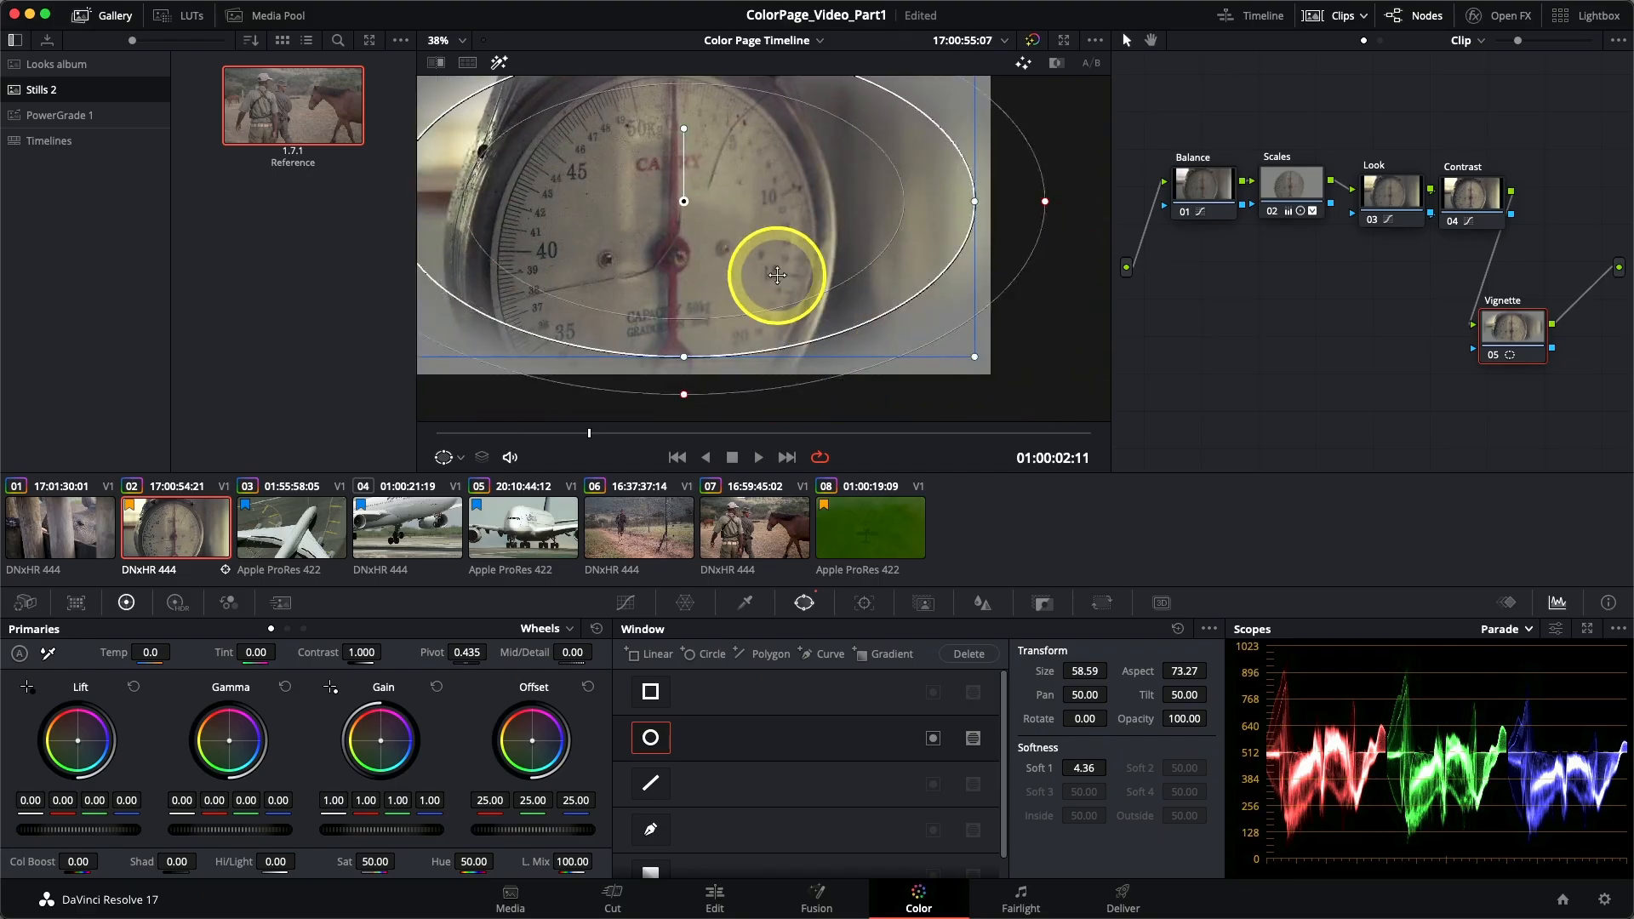
{"action": "scroll", "coordinate": [876, 305], "scroll_direction": "up", "scroll_amount": 2}
{"action": "scroll", "coordinate": [877, 297], "scroll_direction": "up", "scroll_amount": 1}
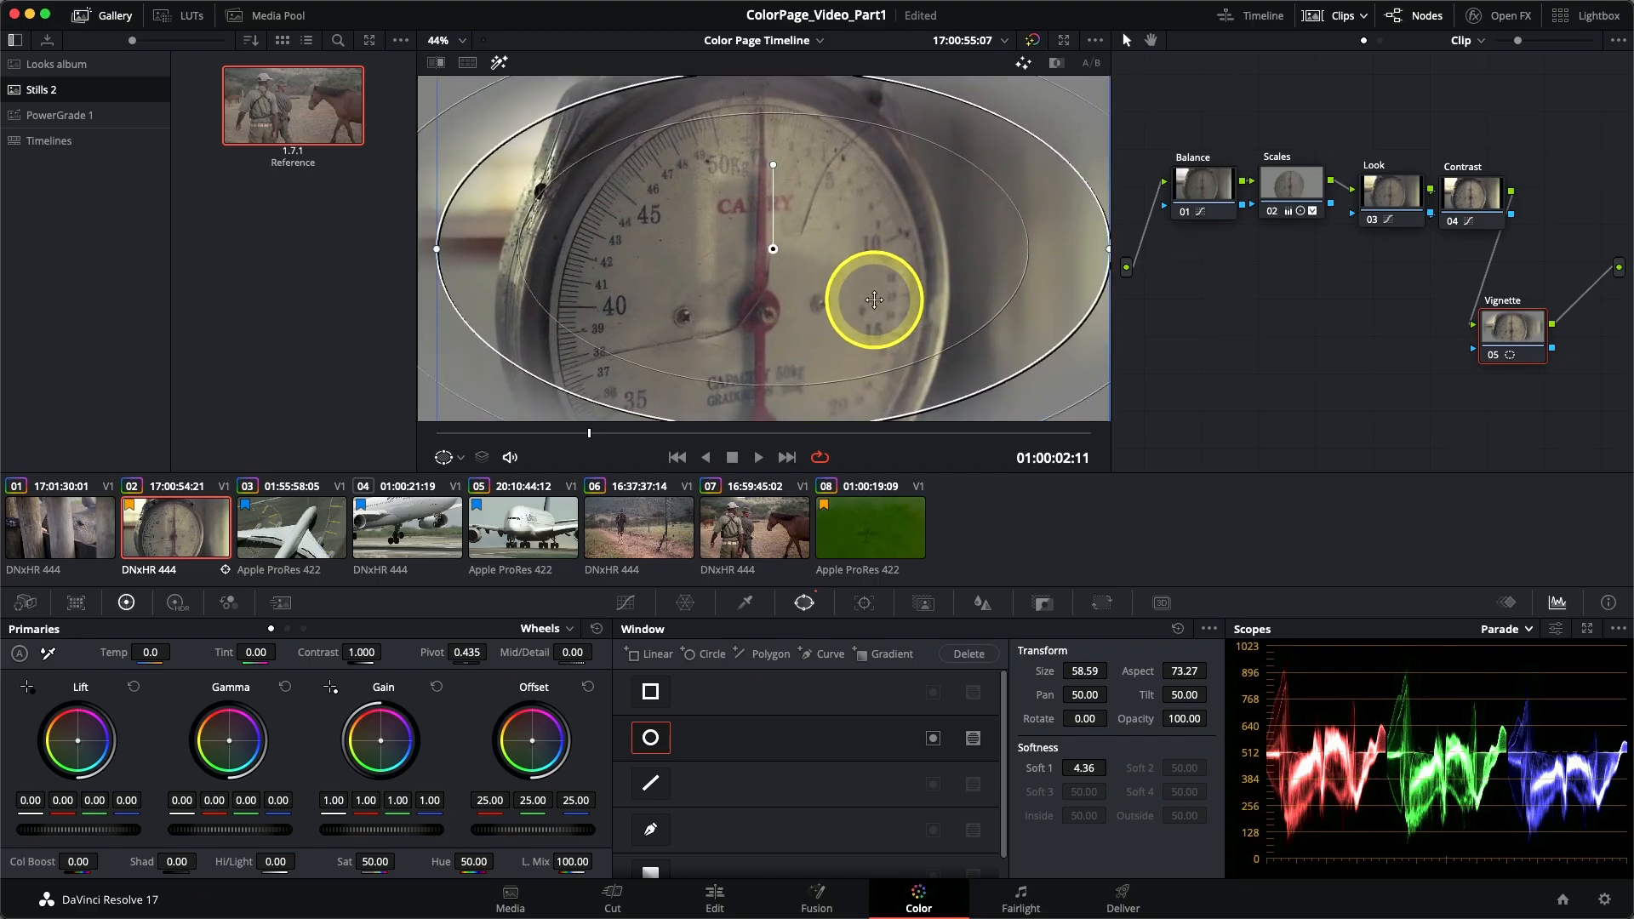
{"action": "scroll", "coordinate": [874, 299], "scroll_direction": "down", "scroll_amount": 5}
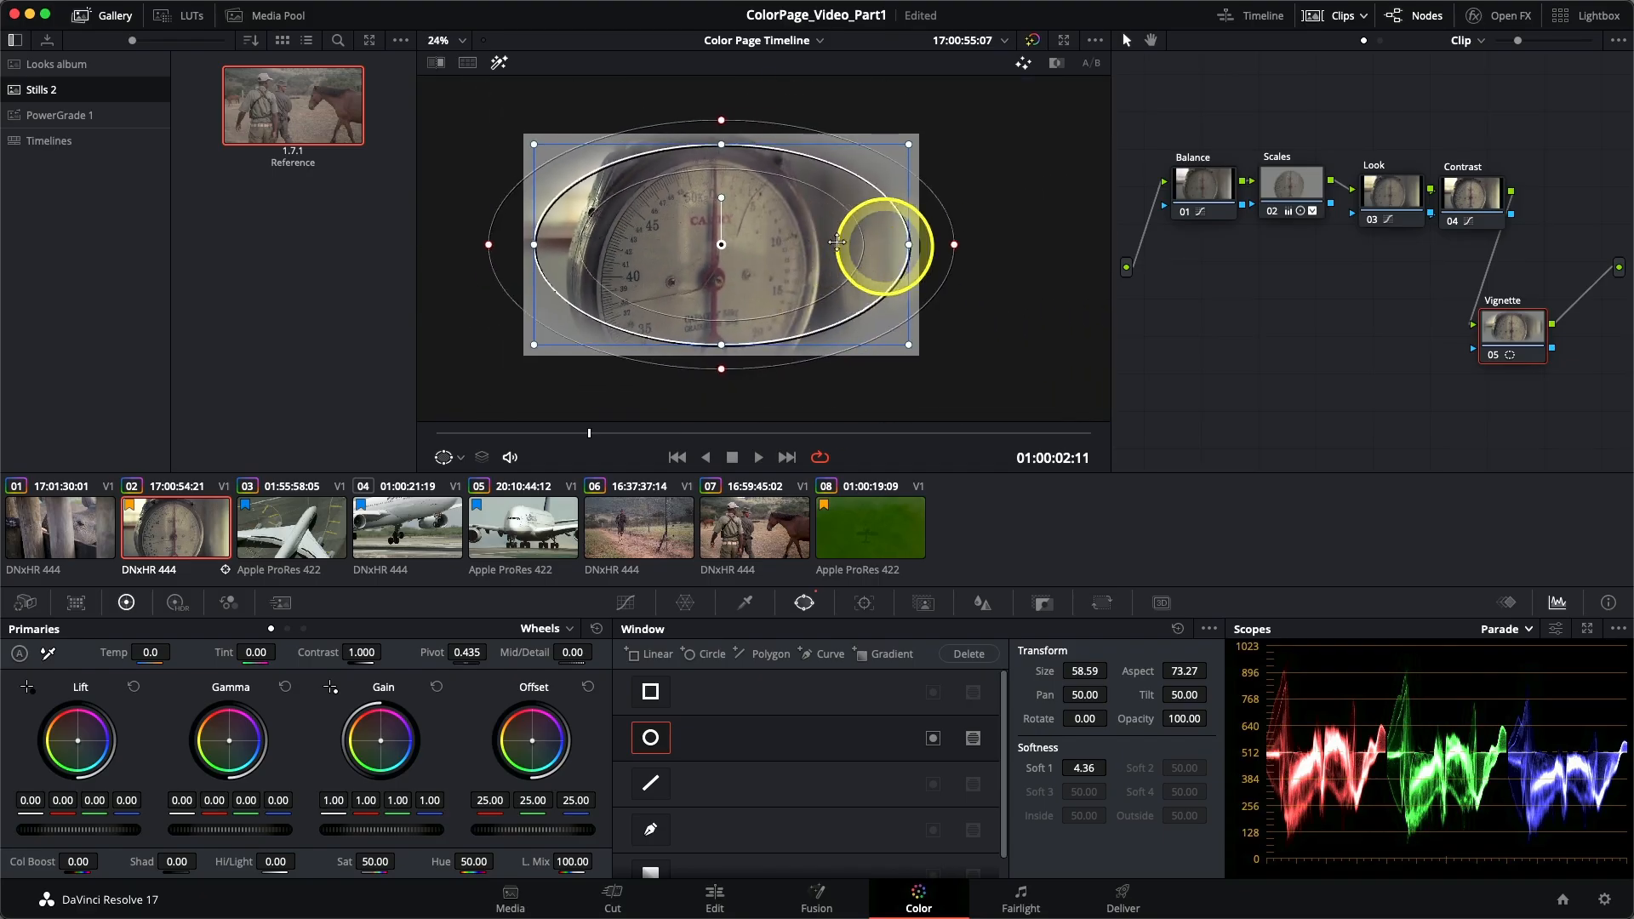
{"action": "mouse_move", "coordinate": [976, 254]}
{"action": "left_mouse_down"}
{"action": "mouse_move", "coordinate": [1003, 261]}
{"action": "mouse_move", "coordinate": [988, 263]}
{"action": "left_mouse_up"}
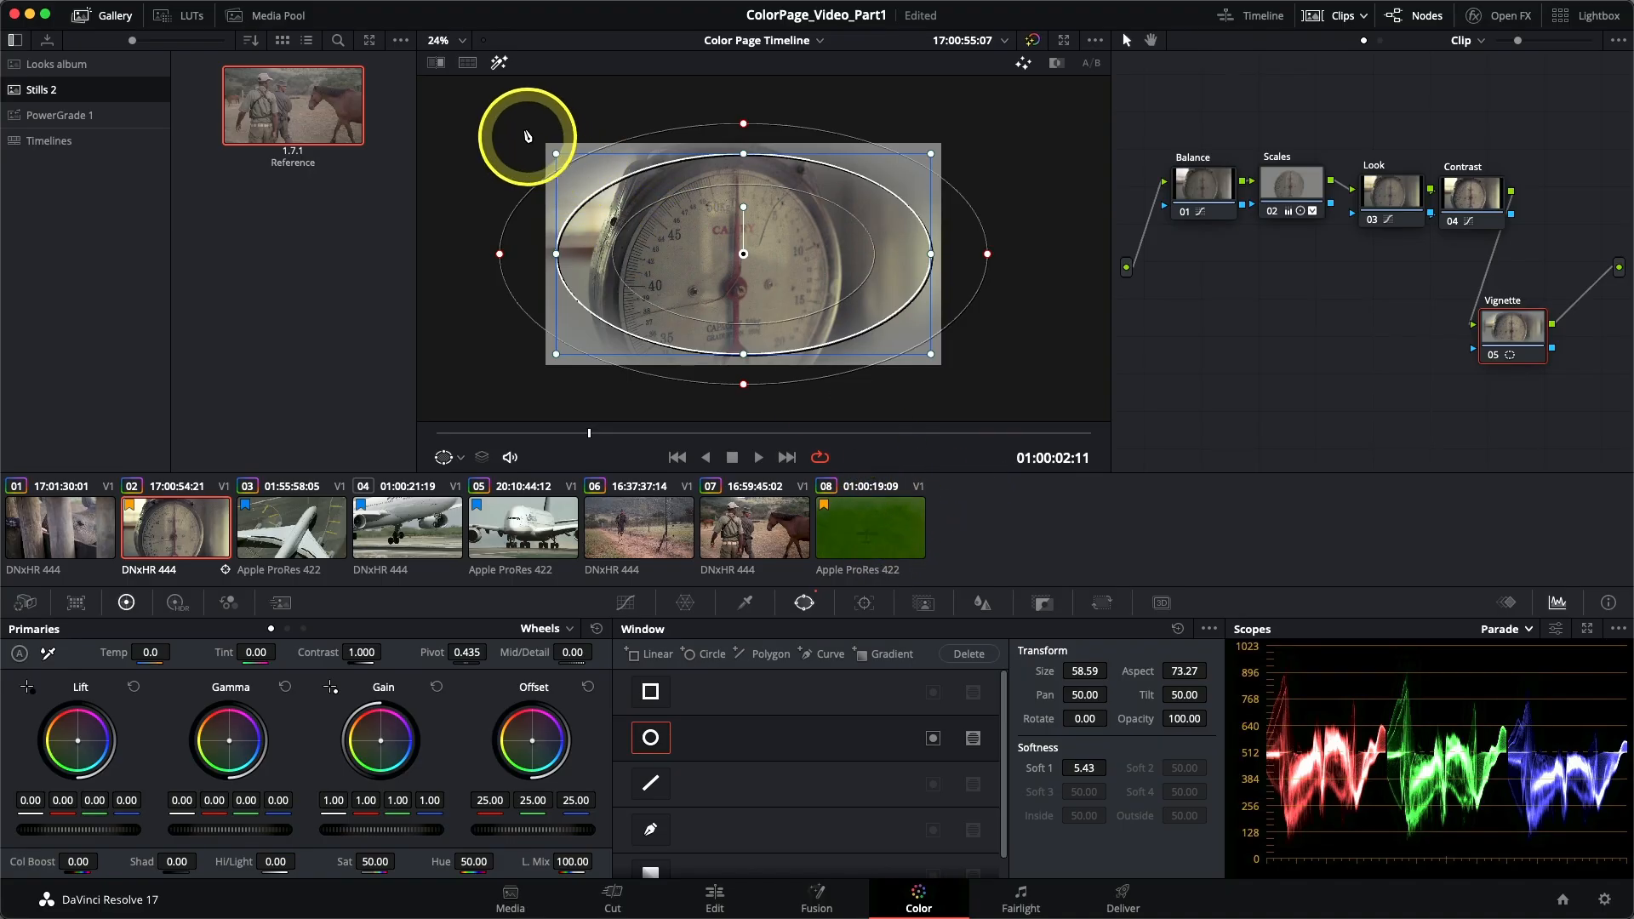
{"action": "left_click", "coordinate": [500, 64]}
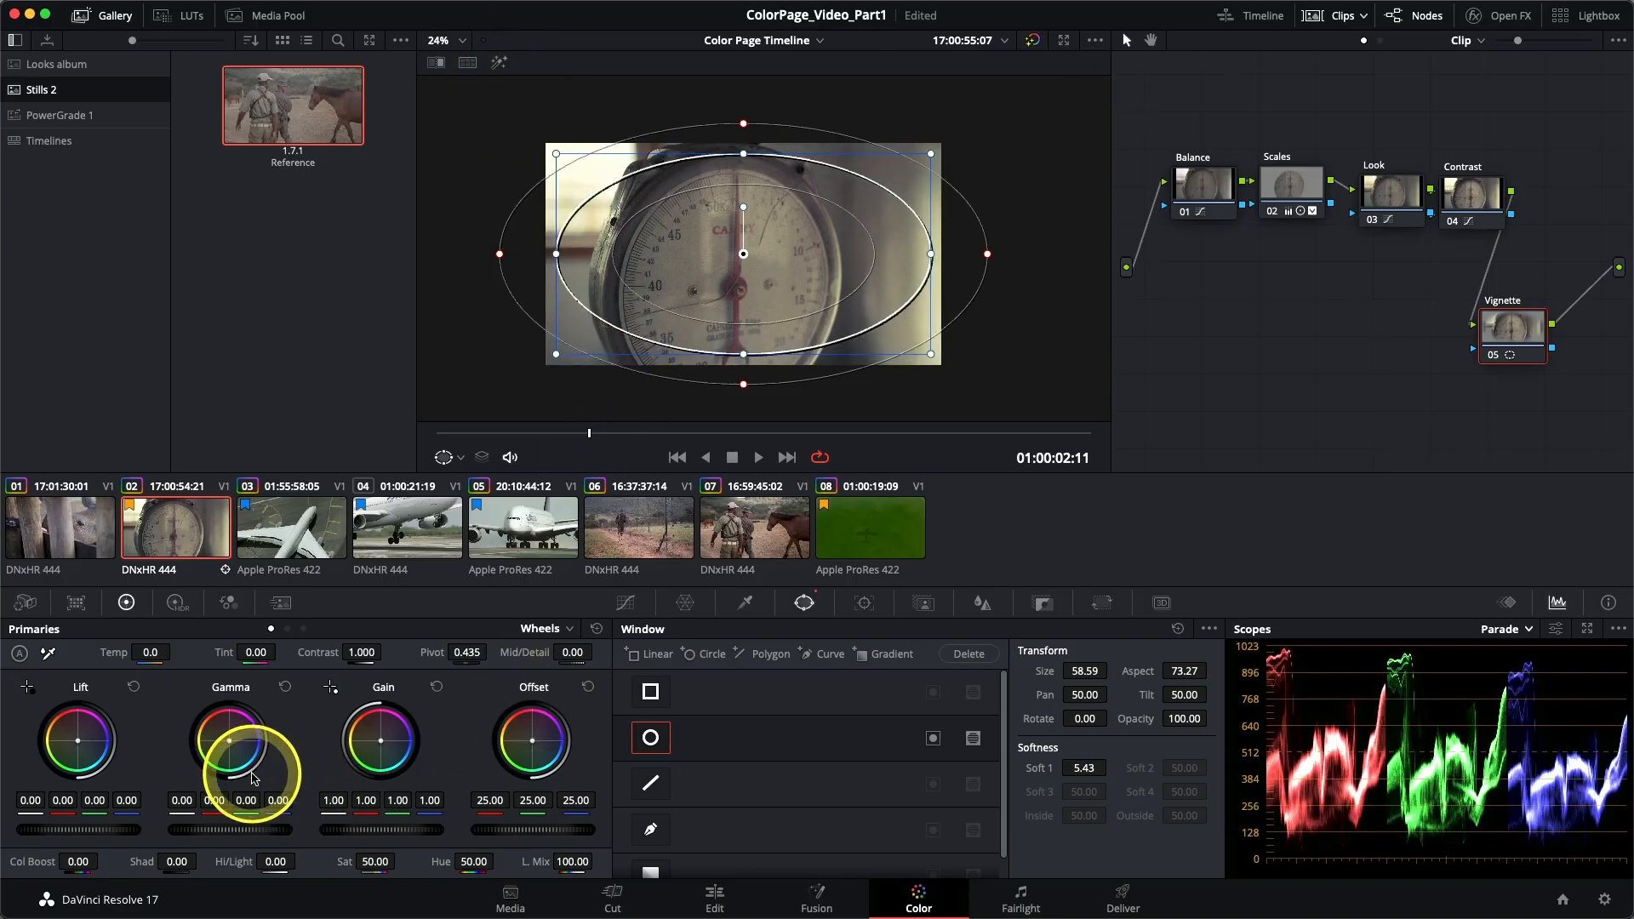
Try darkening the area inside the ellipse by lowering Gamma to -0.13, and reset Gamma.
{"action": "left_click_drag", "start_coordinate": [268, 837], "coordinate": [190, 809]}
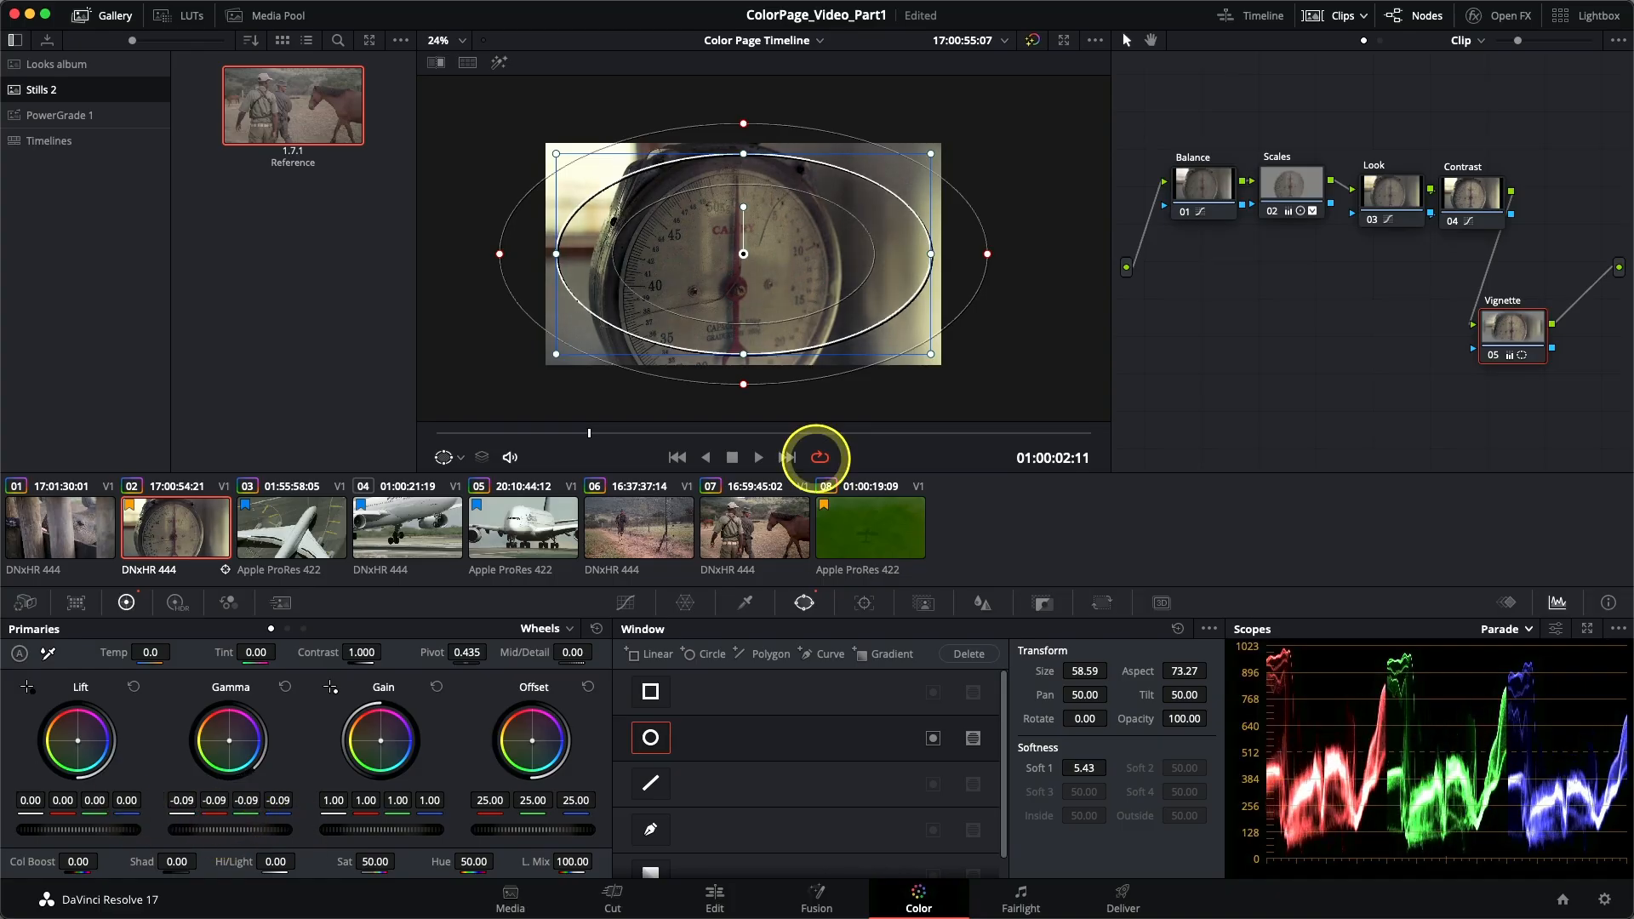
{"action": "left_click_drag", "start_coordinate": [884, 464], "coordinate": [701, 458]}
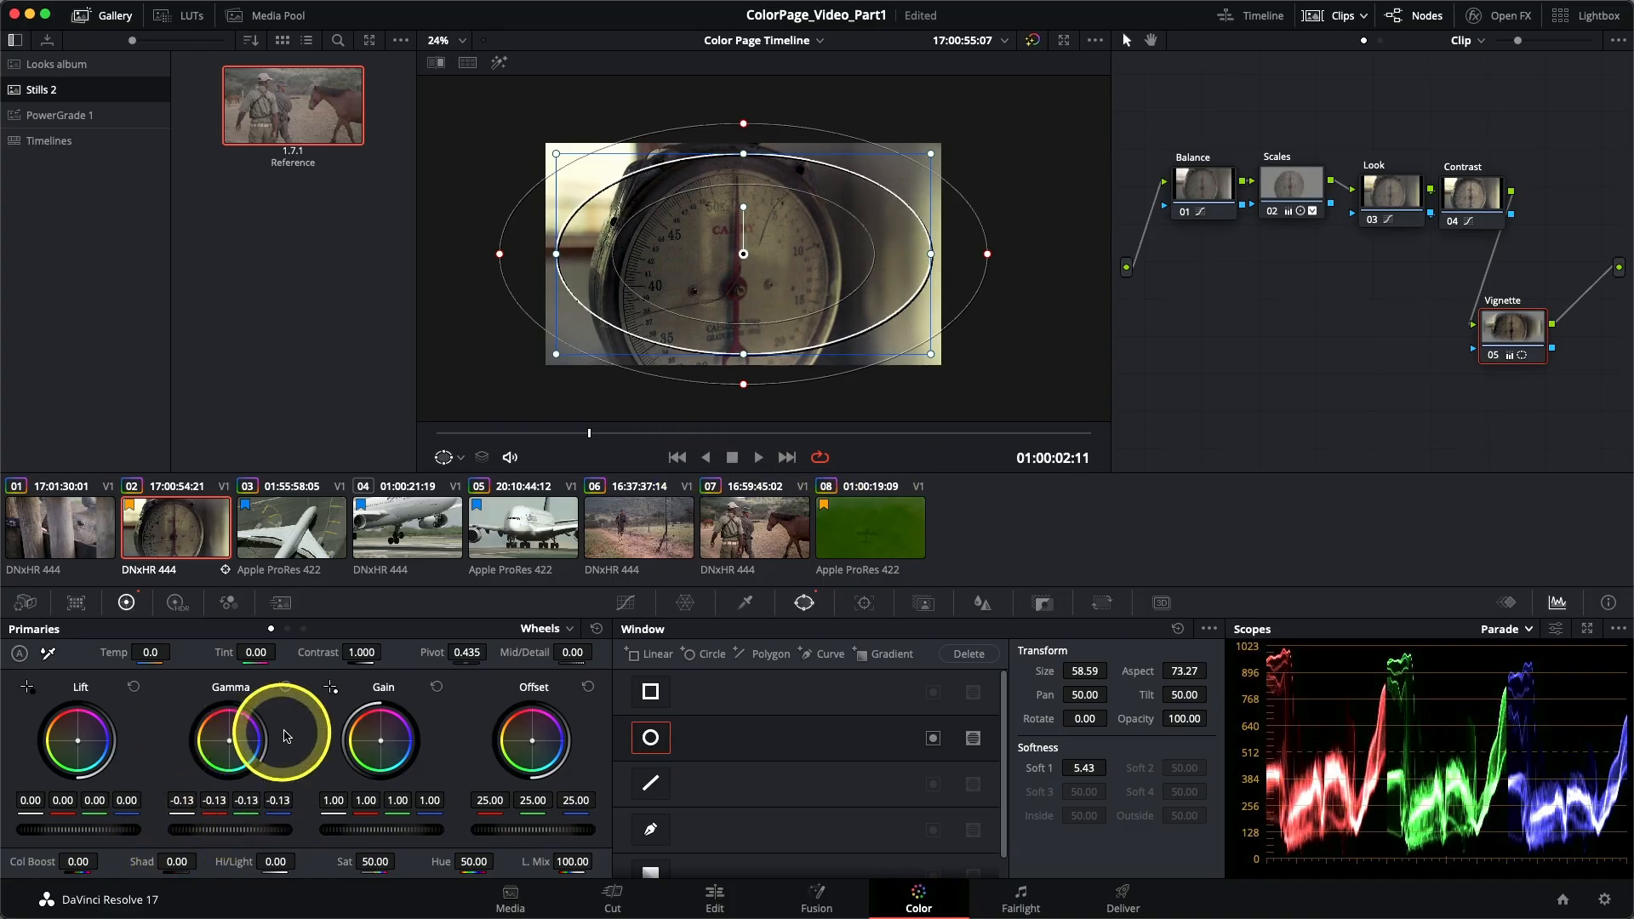
{"action": "left_click", "coordinate": [286, 688]}
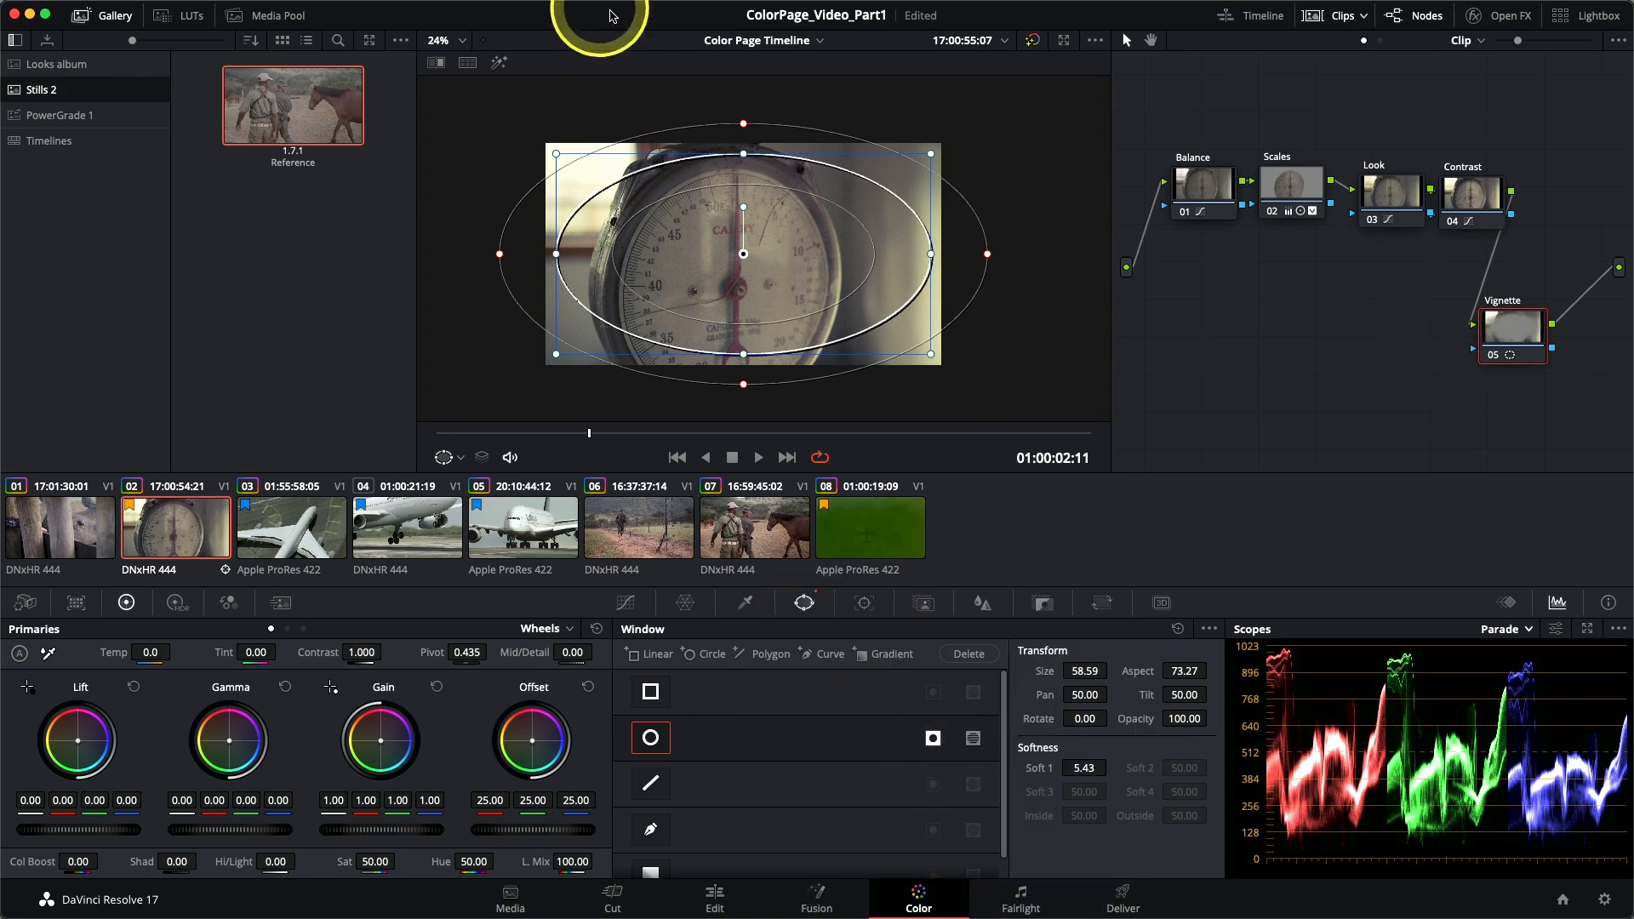
Invert the ellipse window so it selects the frame's edges, and highlight the selected area.
{"action": "left_click", "coordinate": [500, 65]}
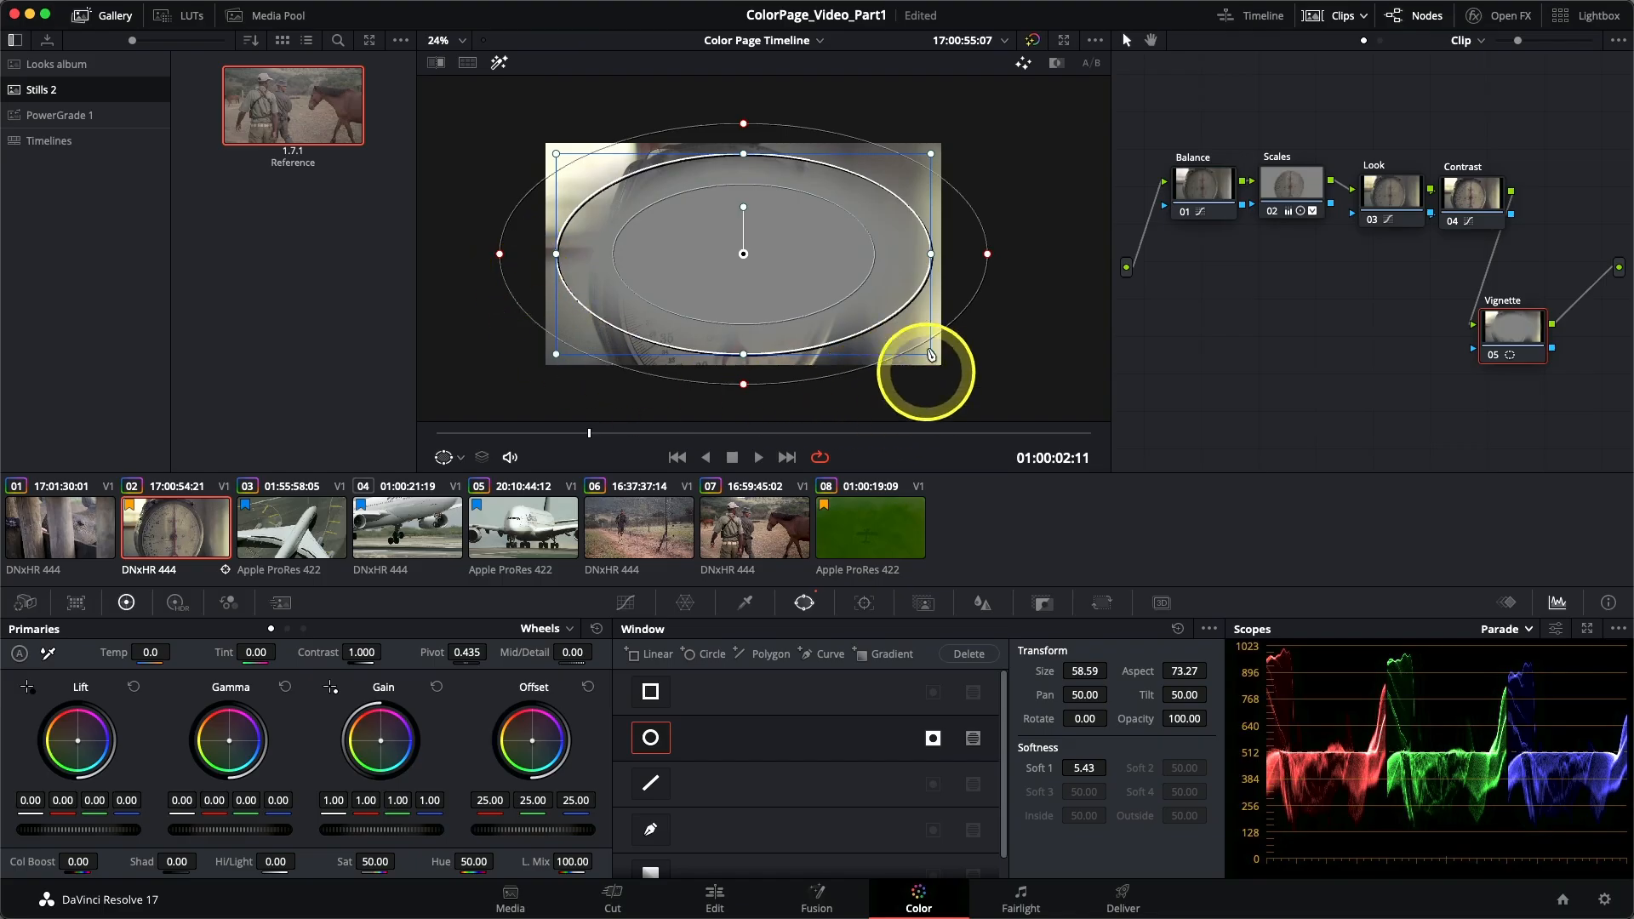
Turn off the selection highlight, darken the frame's edges by lowering Gamma to -0.03, and hide the ellipse outline.
{"action": "left_click", "coordinate": [499, 64]}
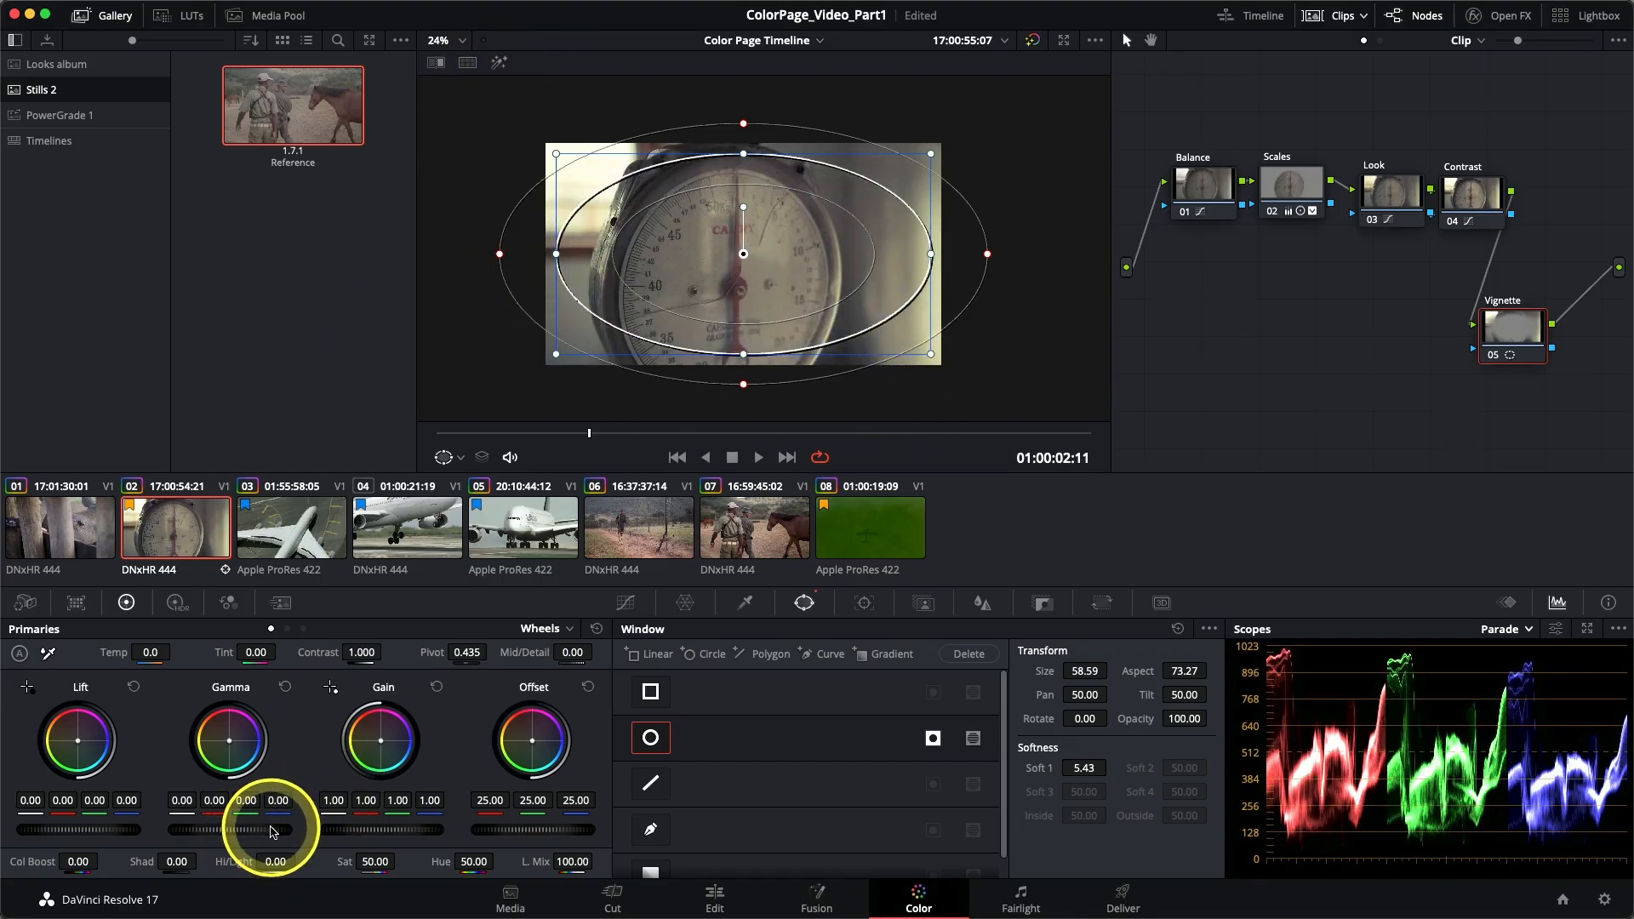
{"action": "left_click_drag", "start_coordinate": [248, 825], "coordinate": [95, 809]}
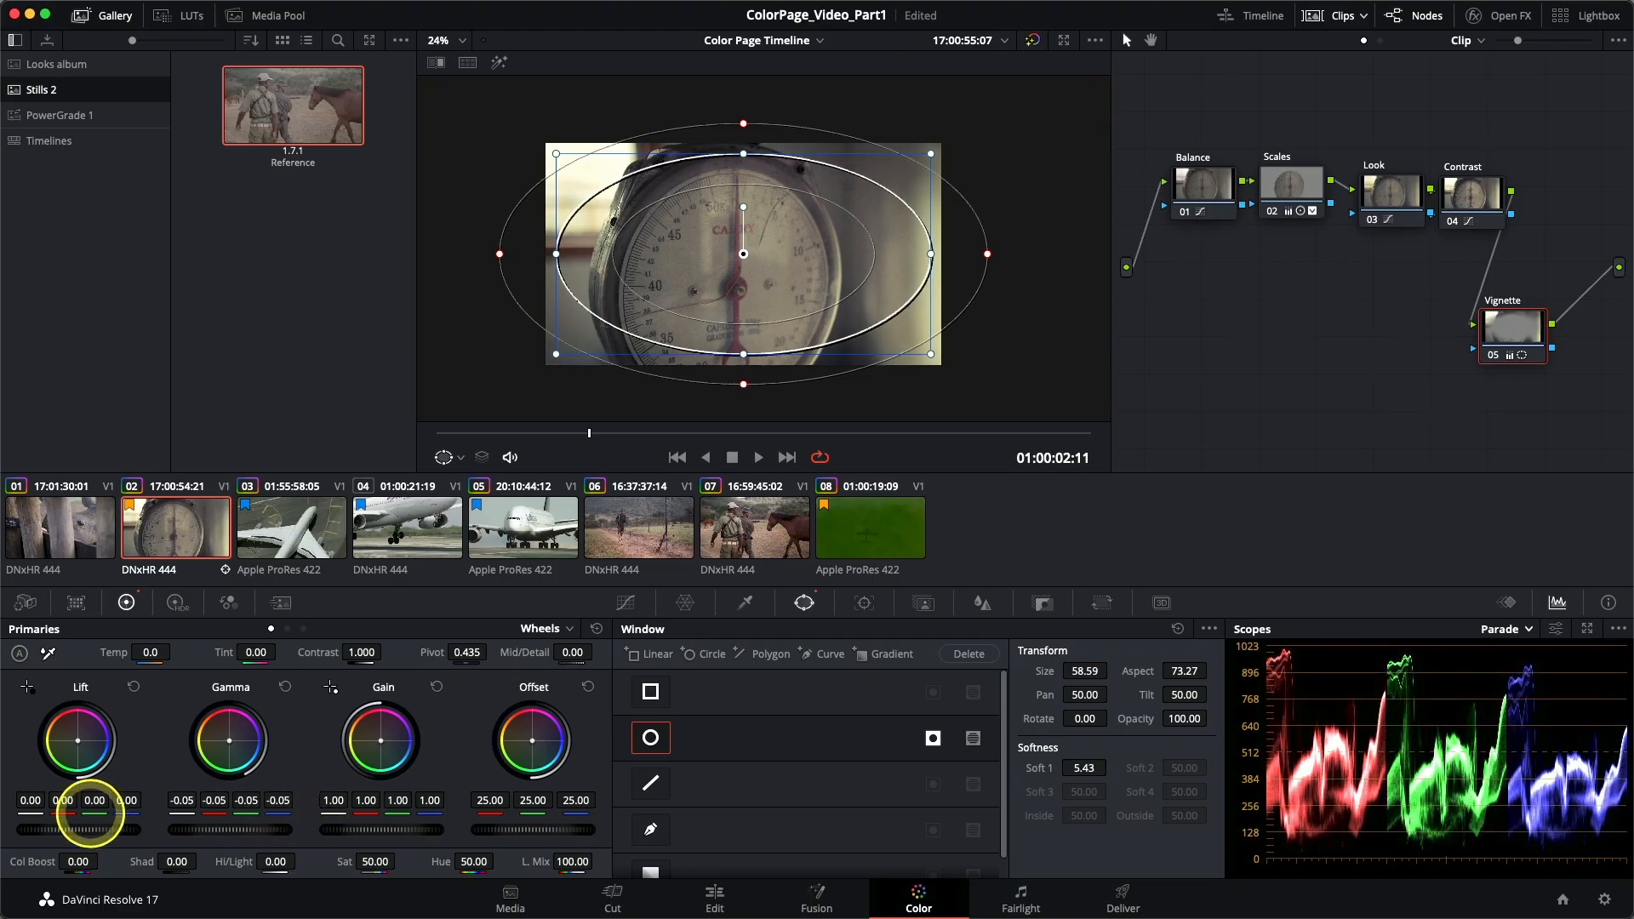
{"action": "left_click_drag", "start_coordinate": [814, 468], "coordinate": [935, 482]}
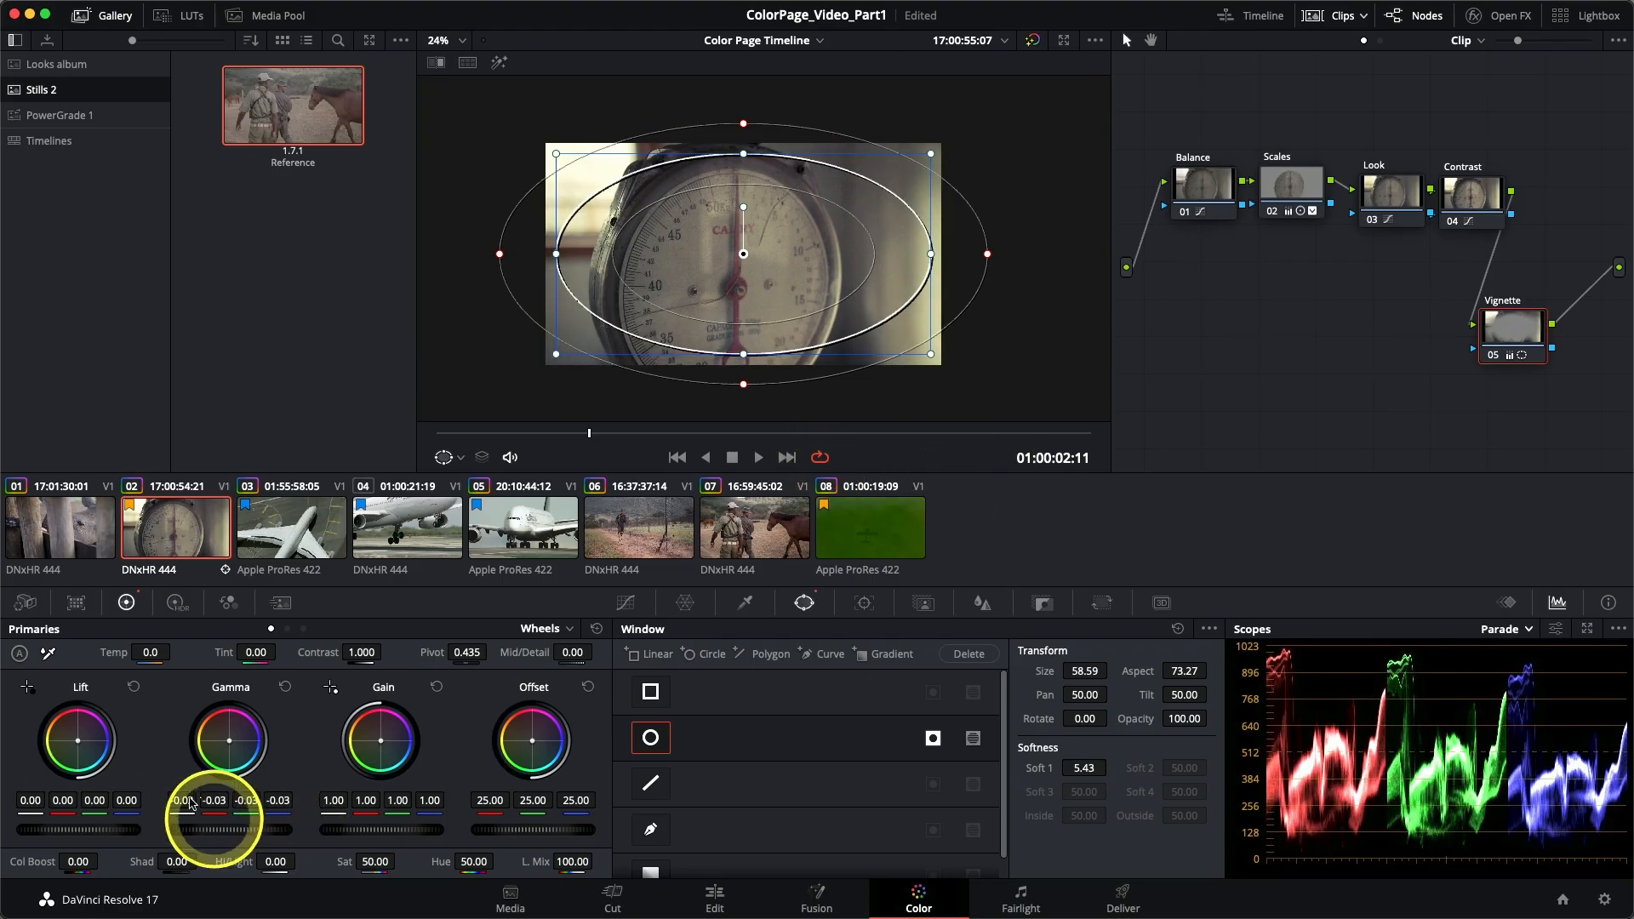
{"action": "left_click", "coordinate": [635, 613]}
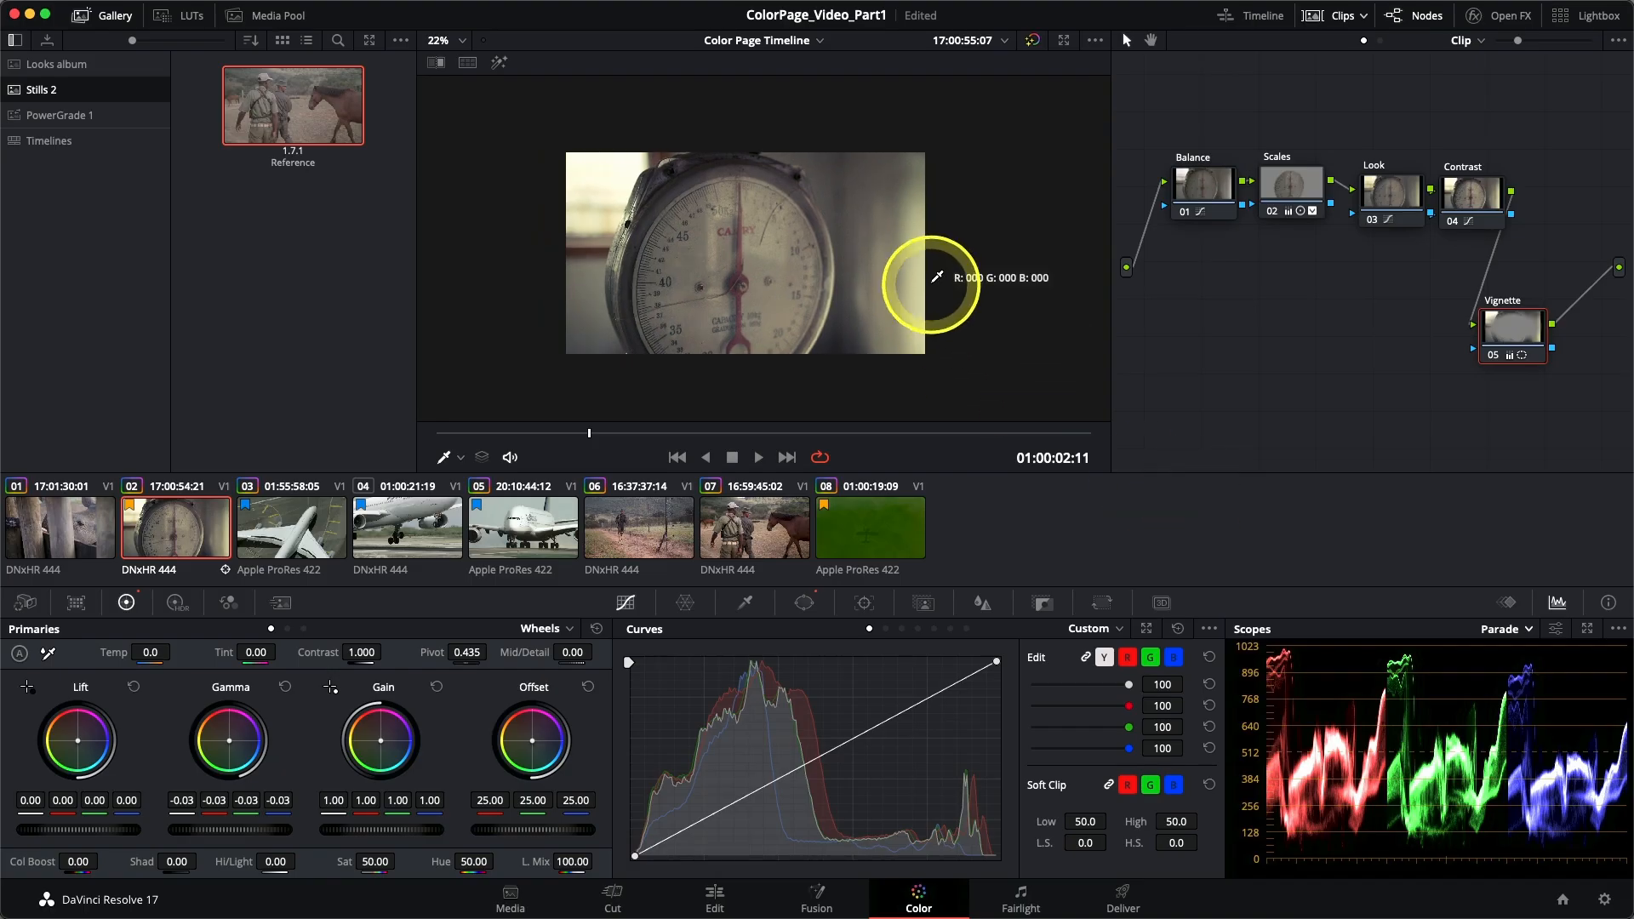
Fit the picture to the viewer, adjust the viewer's borders, and lower the Vignette node's Gamma to -0.05.
{"action": "scroll", "coordinate": [932, 317], "scroll_direction": "up", "scroll_amount": 2}
{"action": "scroll", "coordinate": [932, 316], "scroll_direction": "down", "scroll_amount": 1}
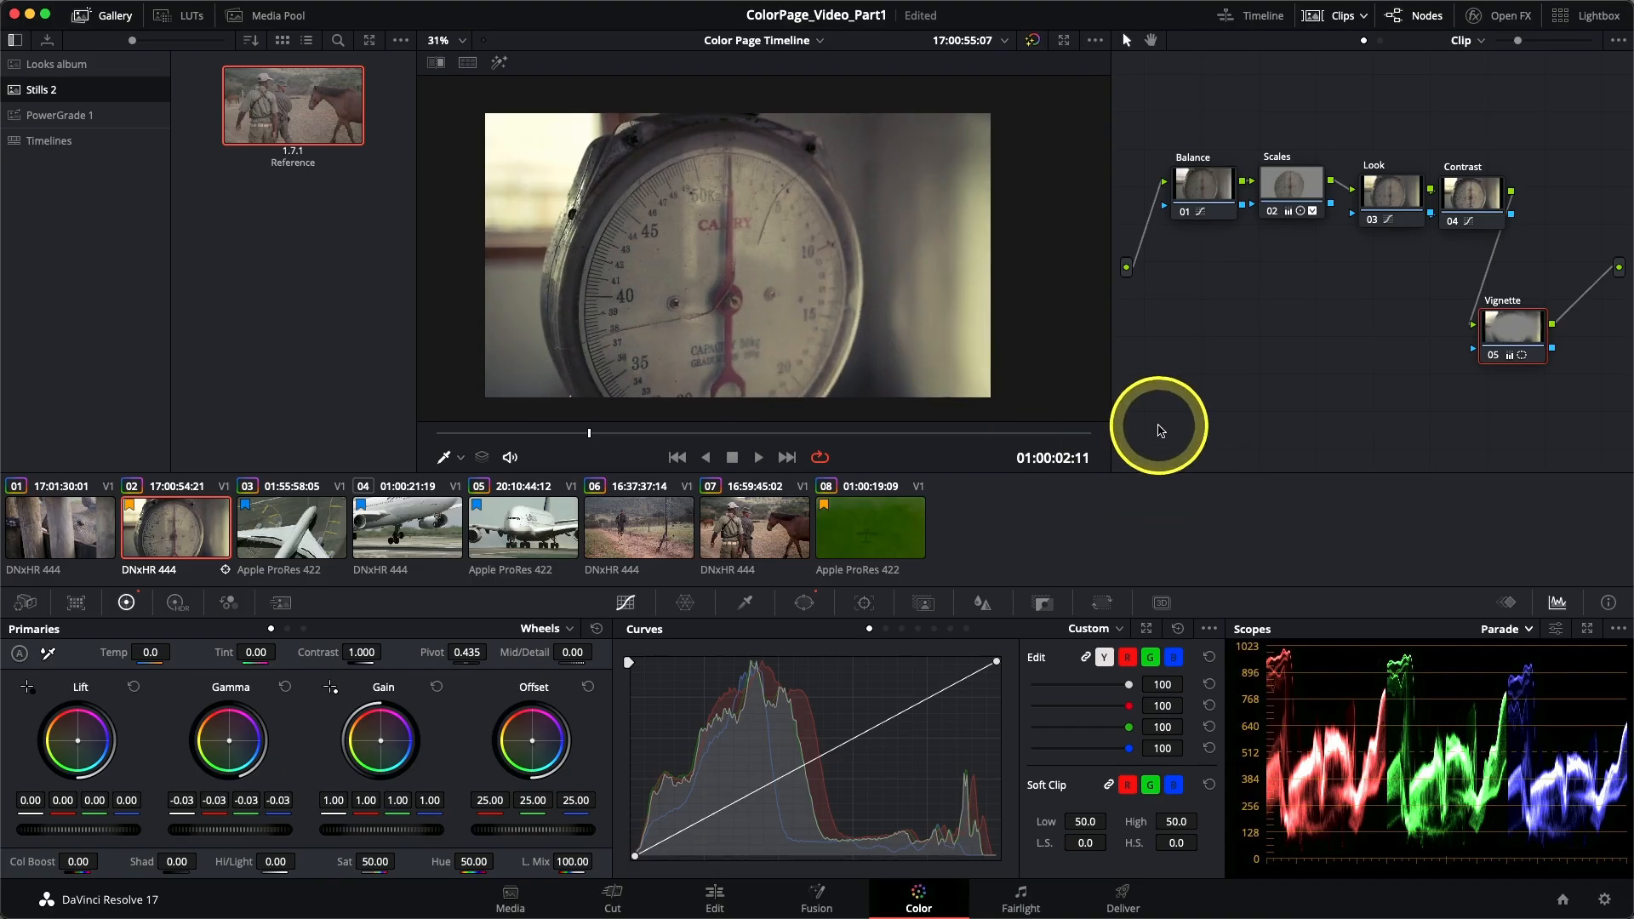
{"action": "key", "text": "shift+z"}
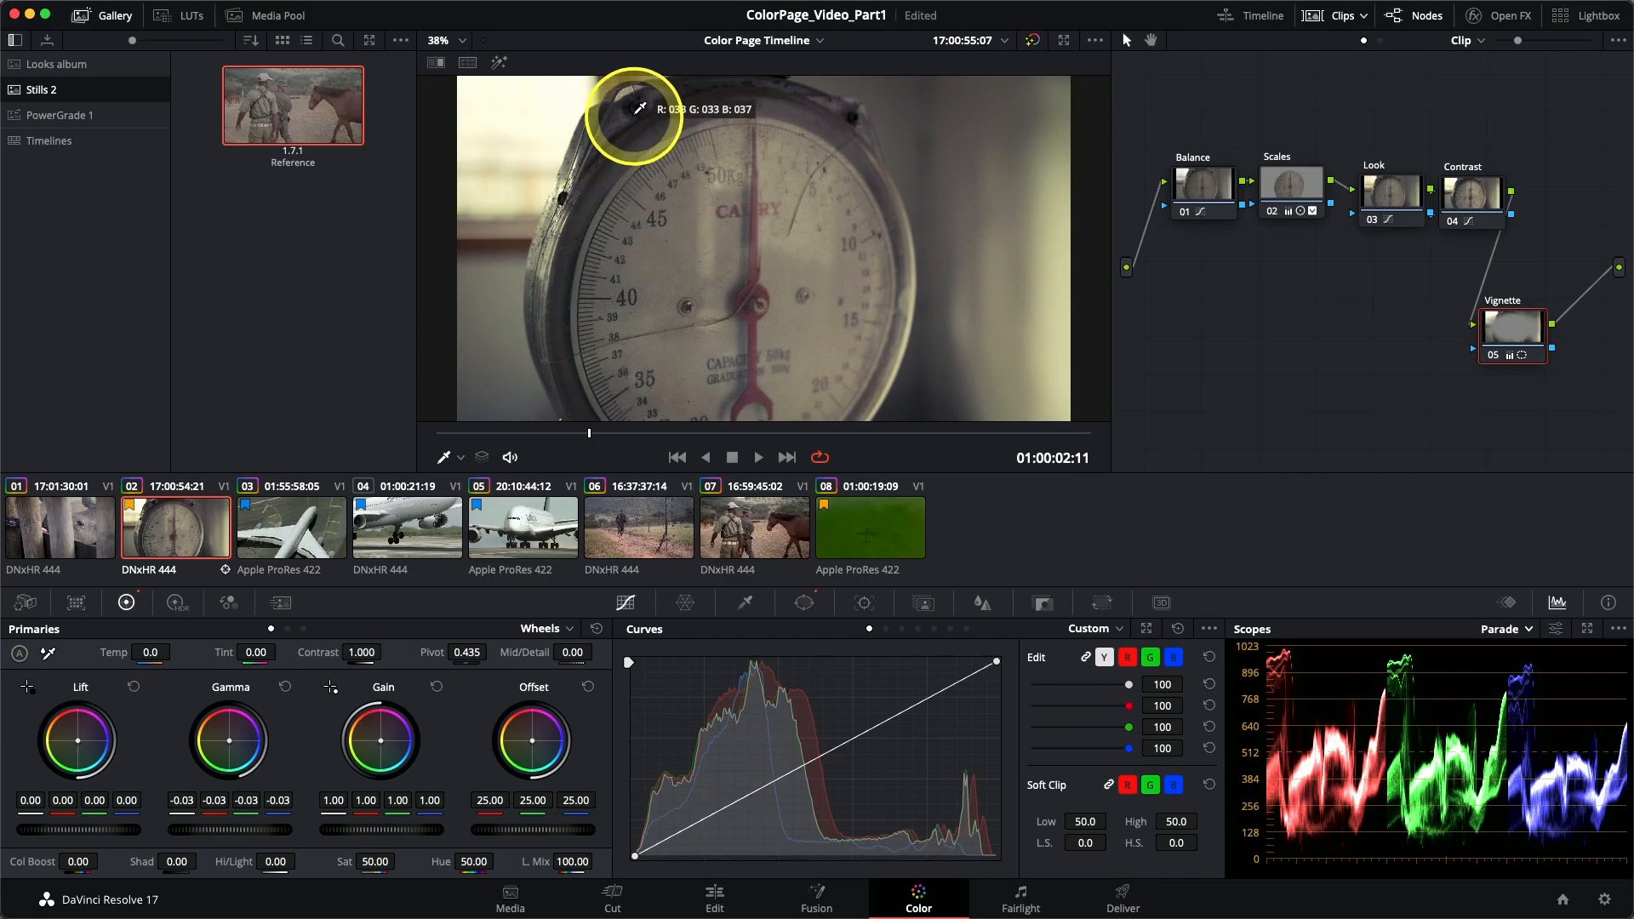
{"action": "left_click_drag", "start_coordinate": [415, 248], "coordinate": [697, 248]}
{"action": "left_click_drag", "start_coordinate": [830, 246], "coordinate": [436, 242]}
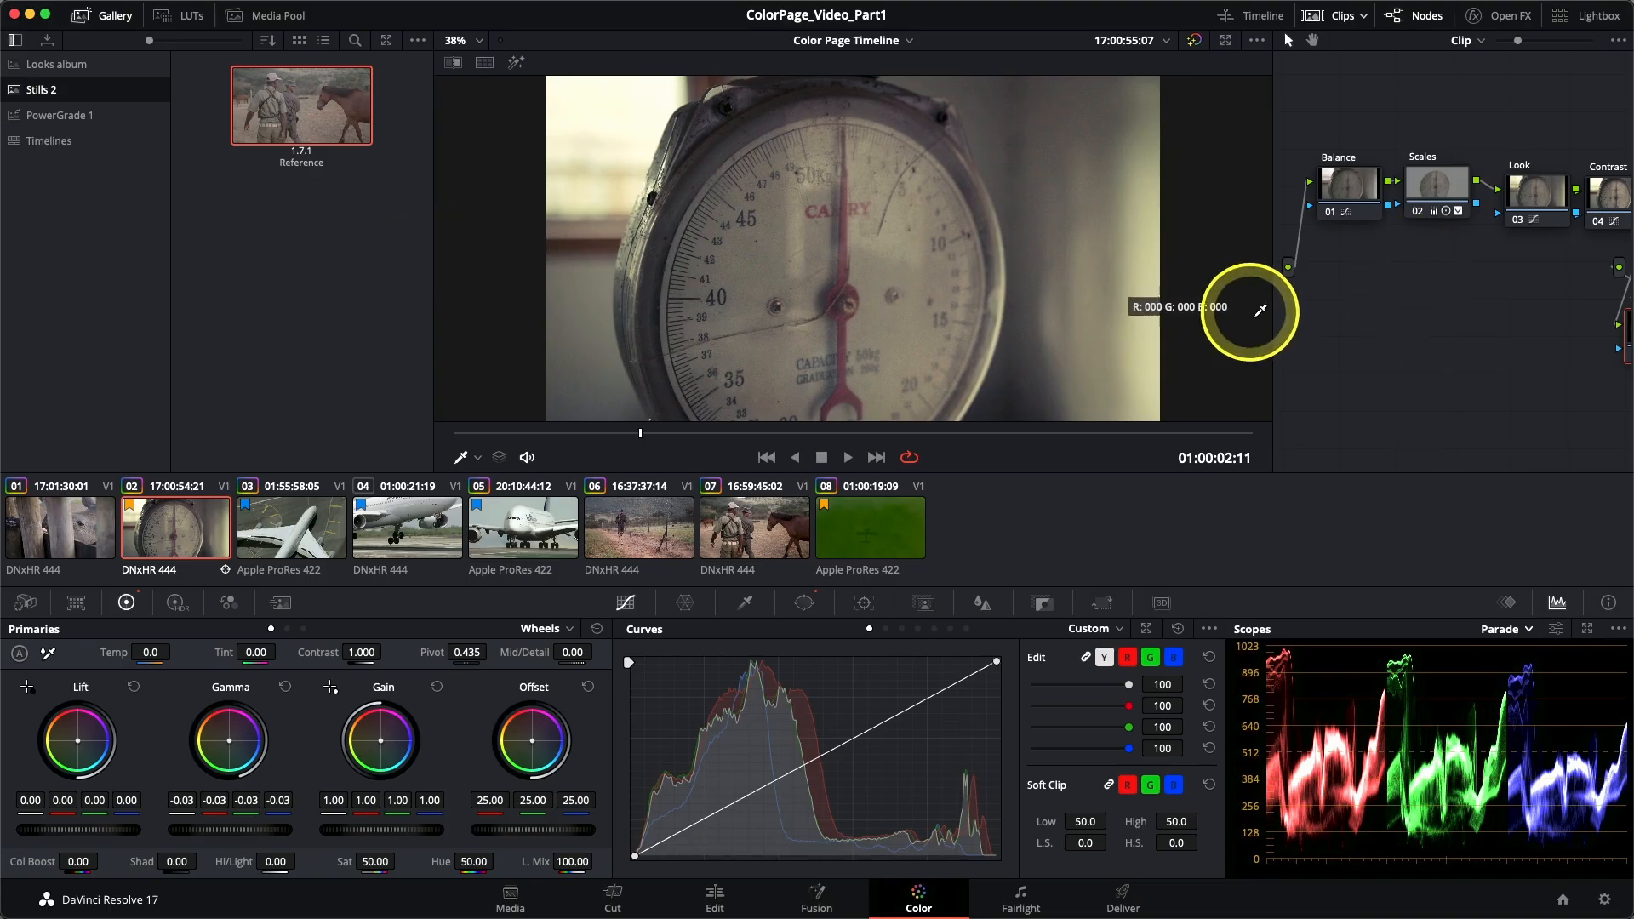
{"action": "left_click_drag", "start_coordinate": [1273, 308], "coordinate": [1111, 304]}
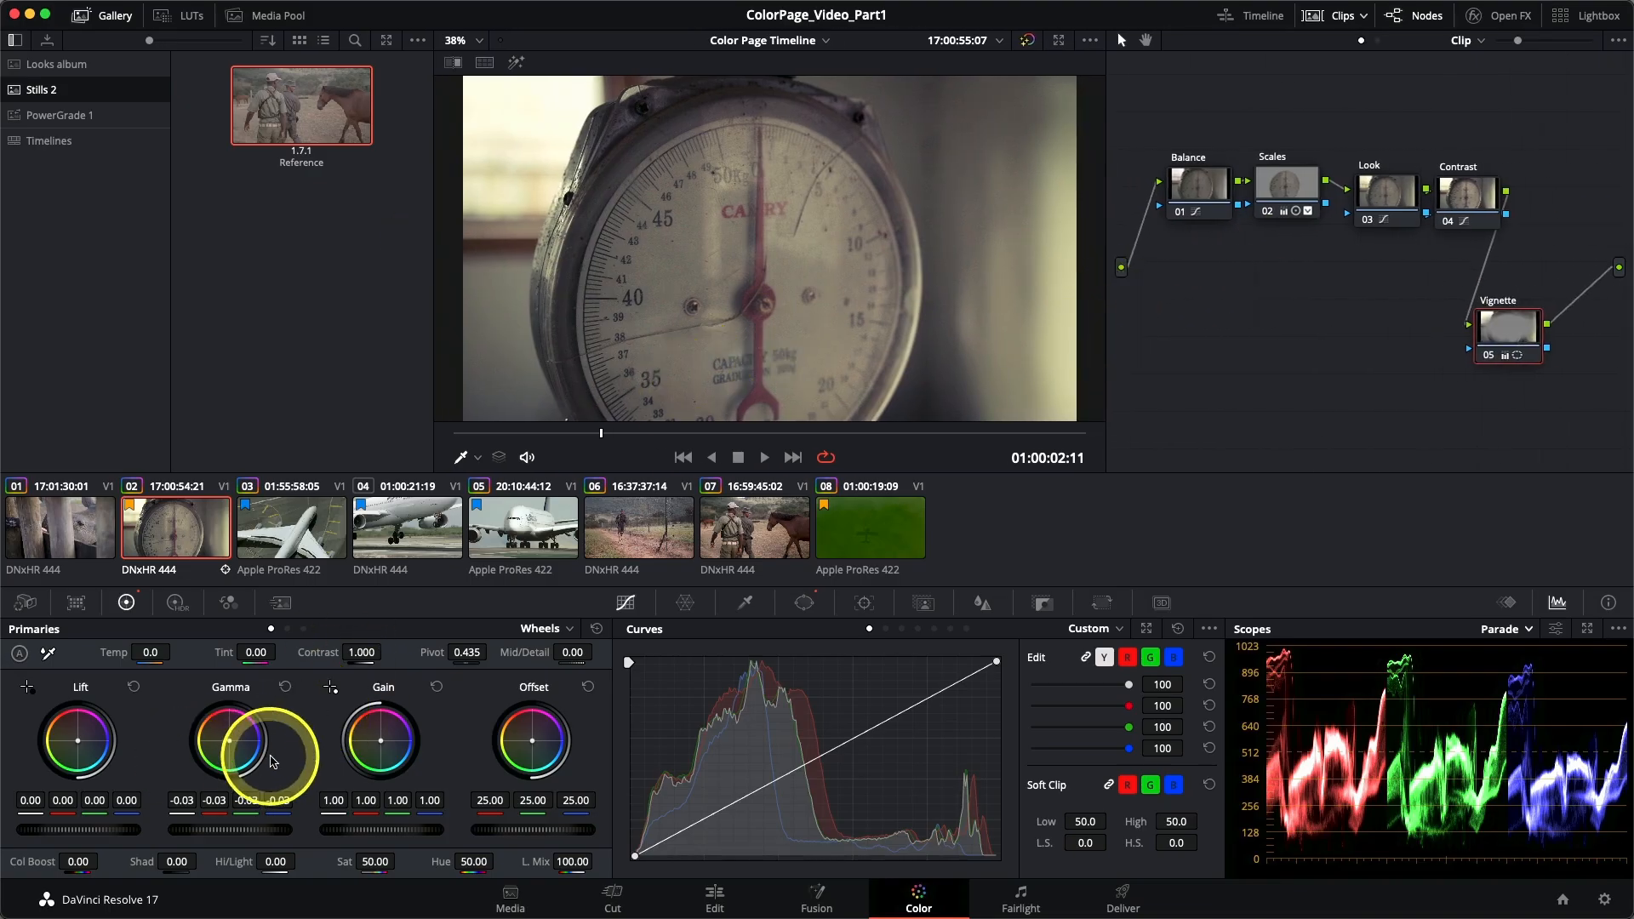
{"action": "left_click_drag", "start_coordinate": [248, 825], "coordinate": [204, 813]}
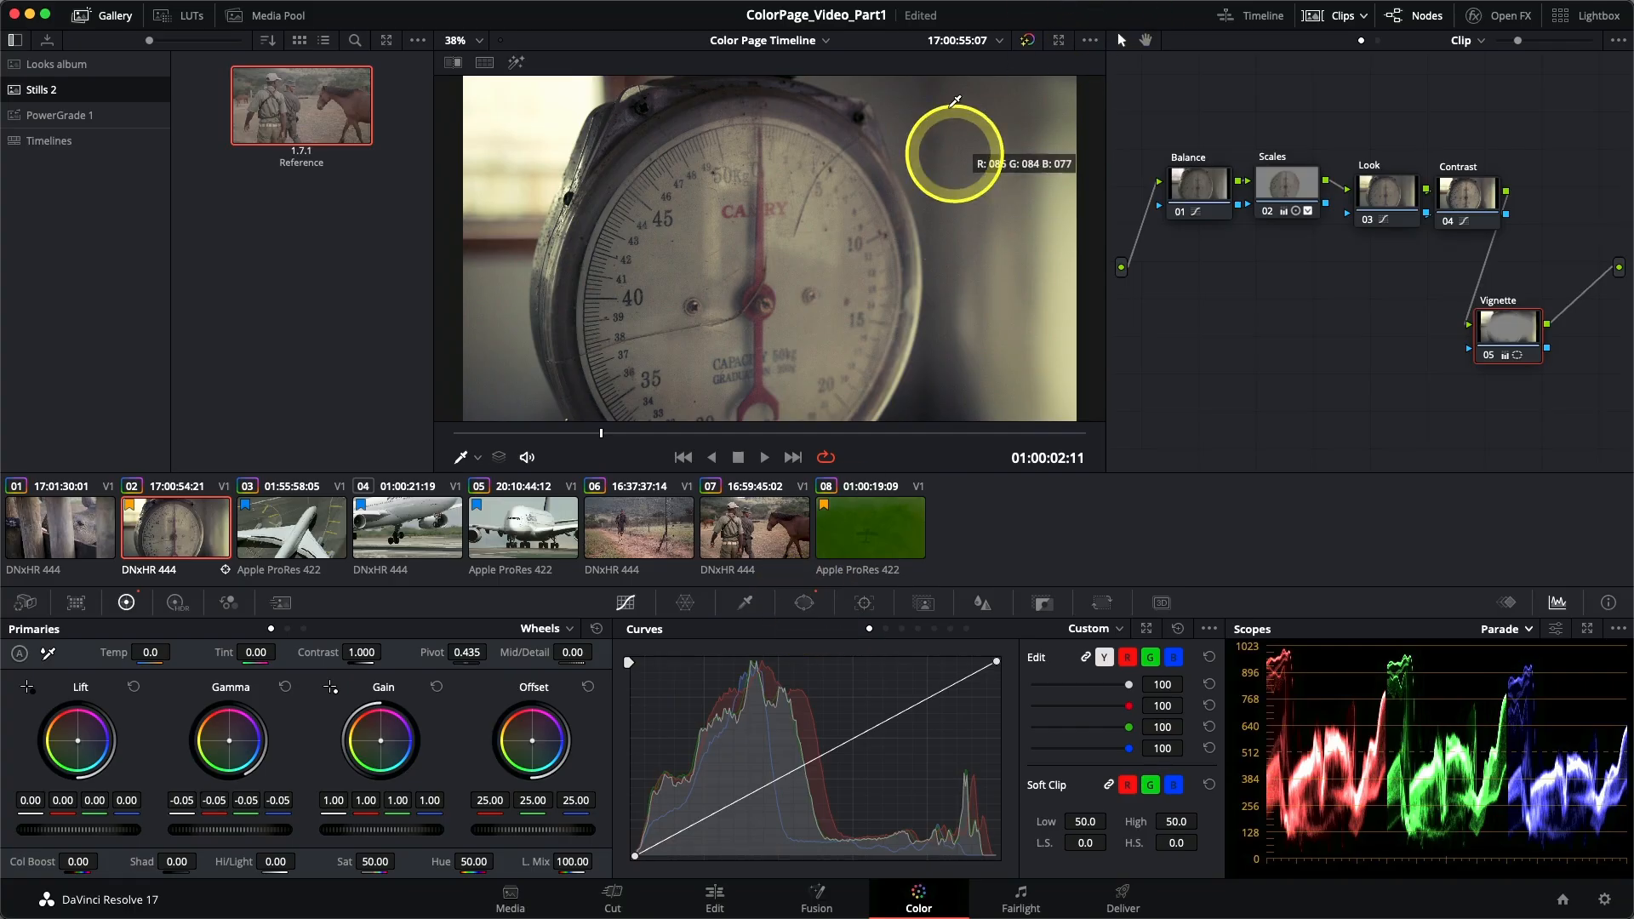
Narrow the vignette ellipse to an Aspect of about 66.50 and save the window as a preset named Vignette.
{"action": "left_click", "coordinate": [802, 598]}
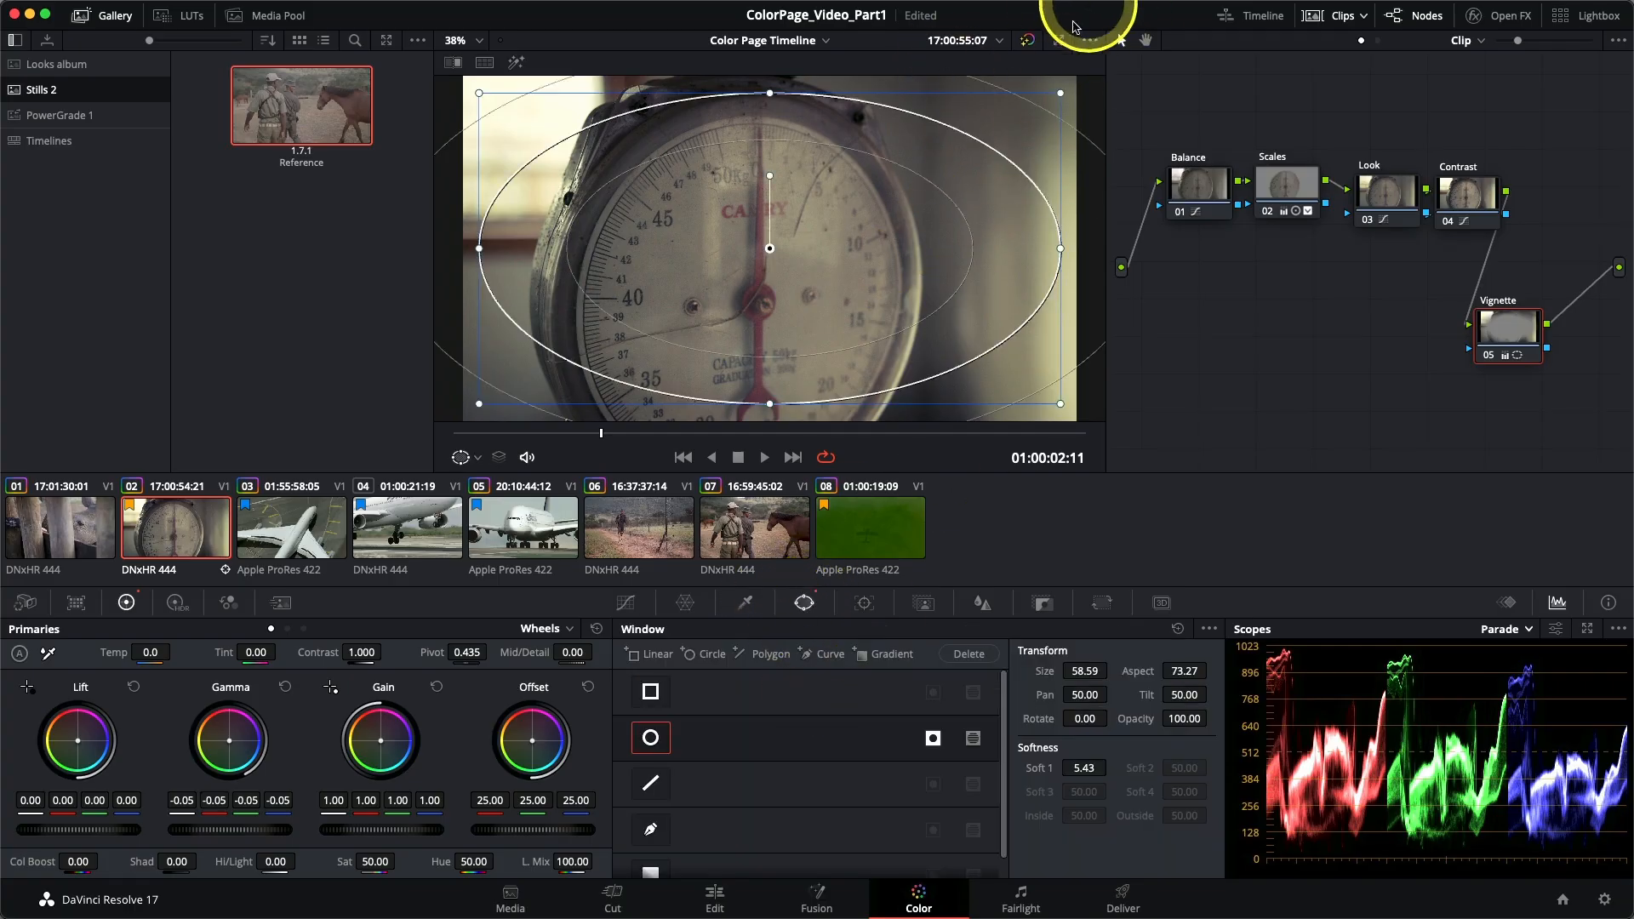
{"action": "left_click_drag", "start_coordinate": [1060, 249], "coordinate": [1002, 248]}
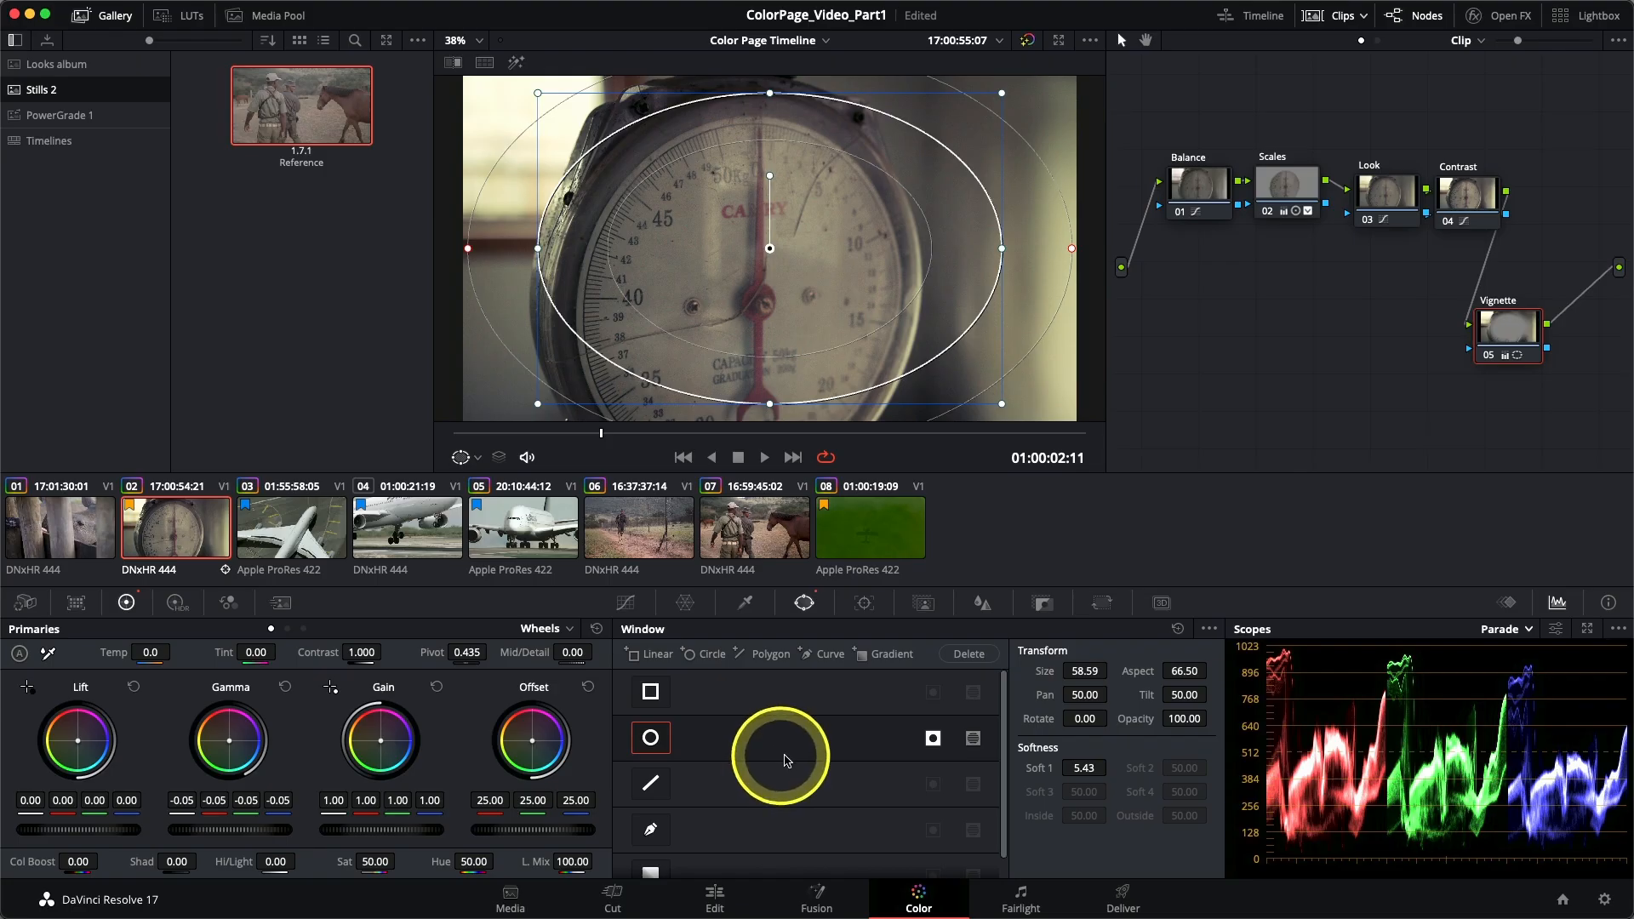
{"action": "left_click", "coordinate": [1208, 630]}
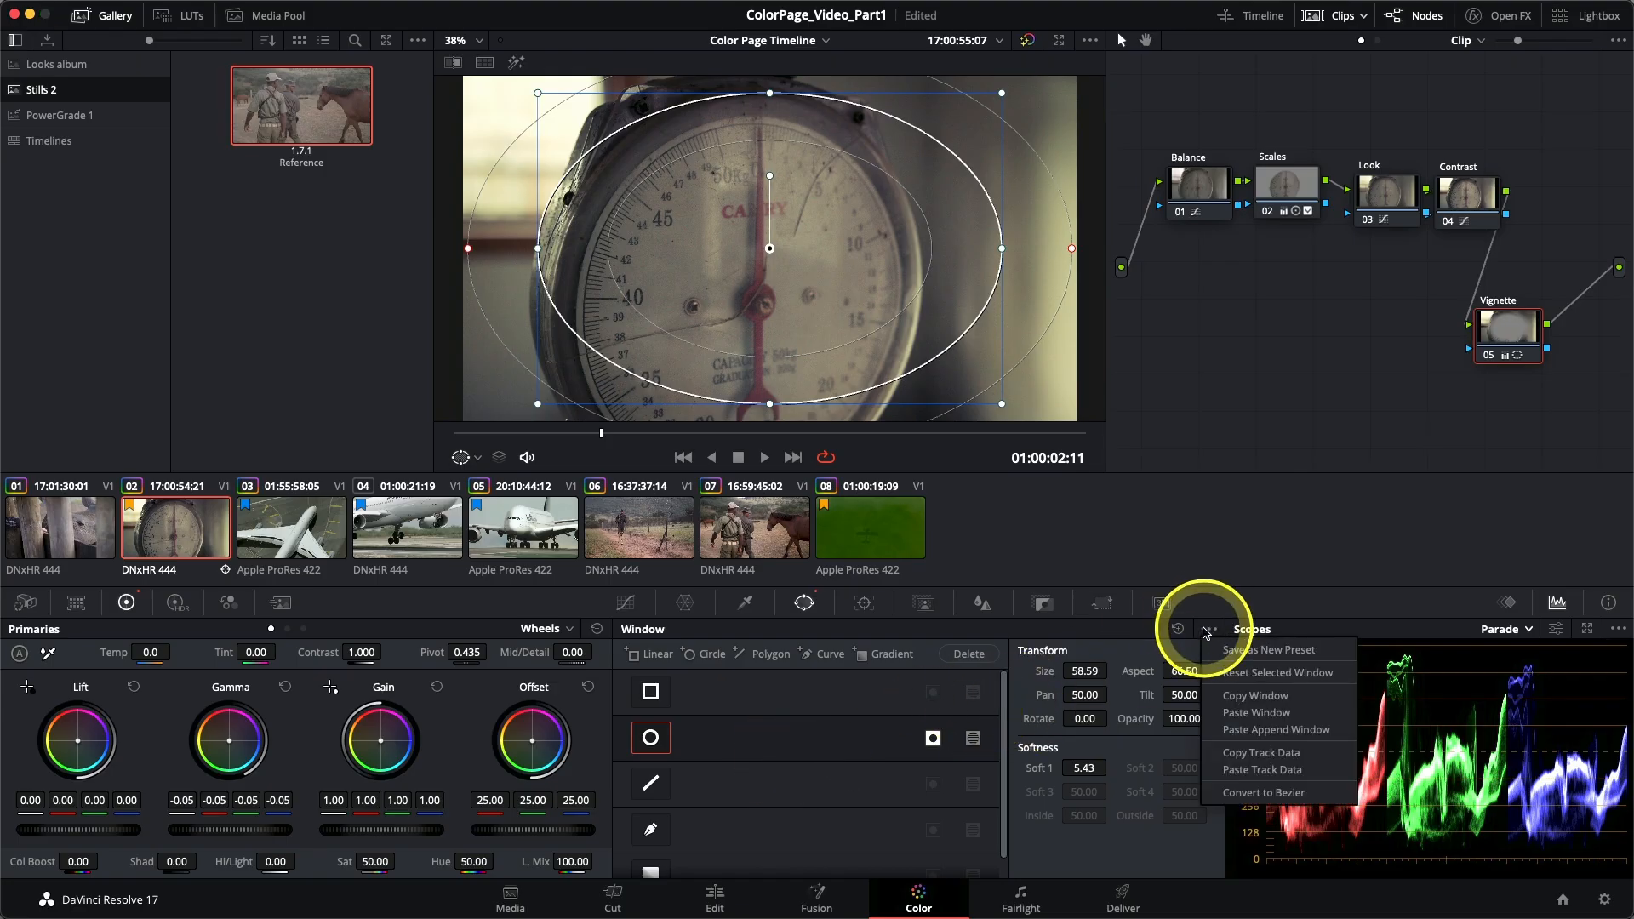
{"action": "left_click", "coordinate": [1248, 653]}
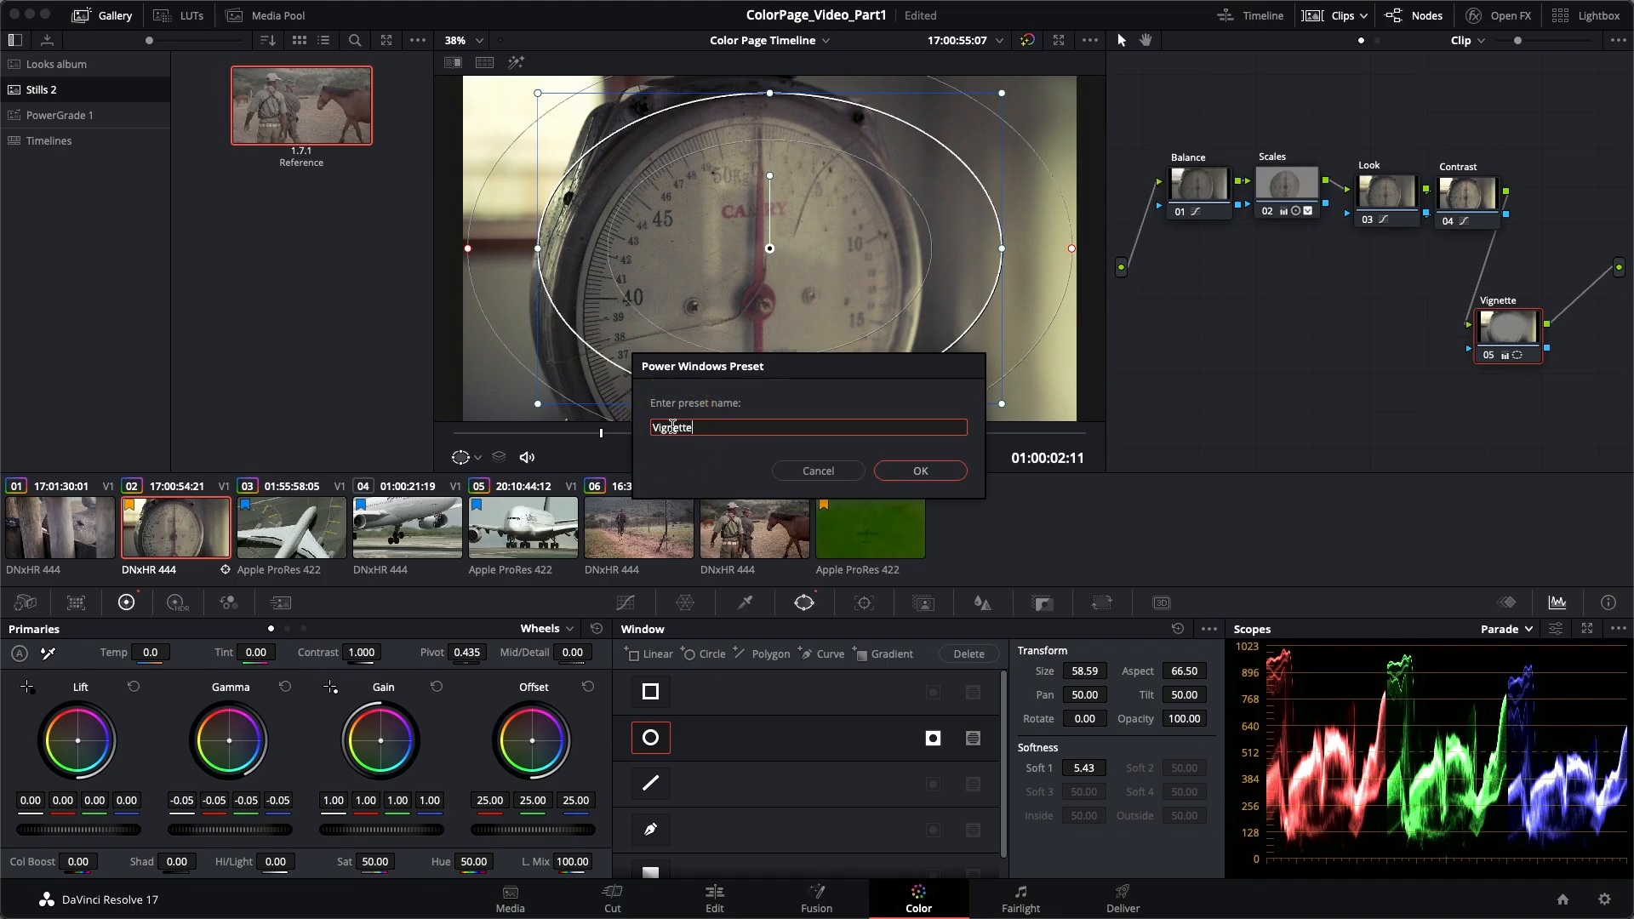
{"action": "key", "text": "Return"}
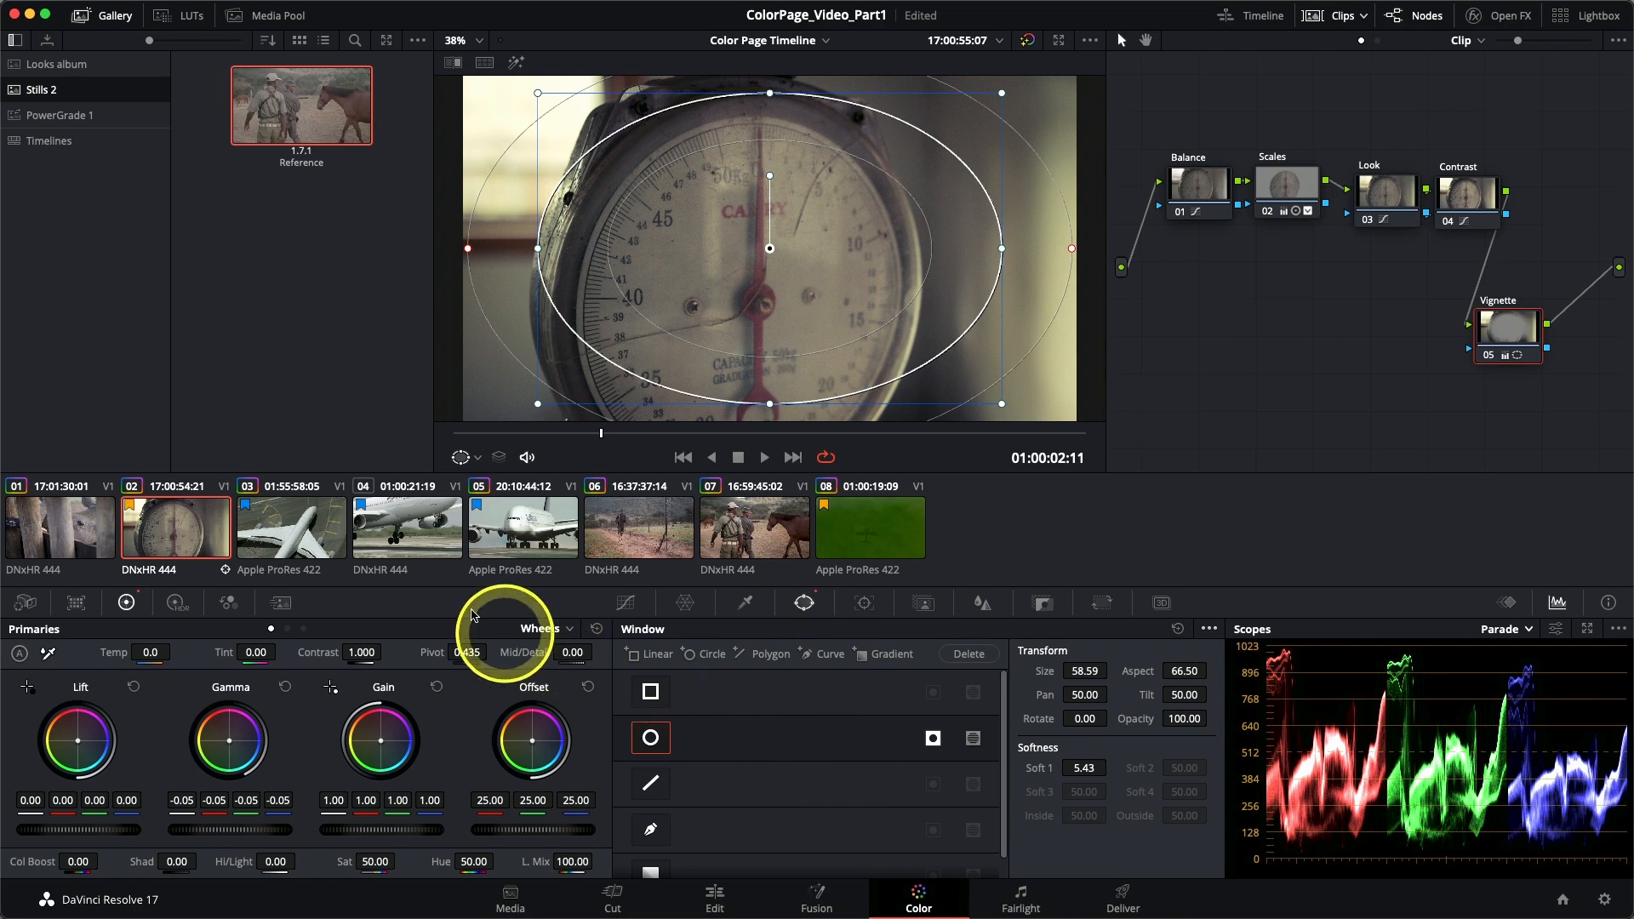
Check that the Vignette window preset is available on the aerial airplane shot, clip 03, and return to the scale shot.
{"action": "left_click", "coordinate": [277, 517]}
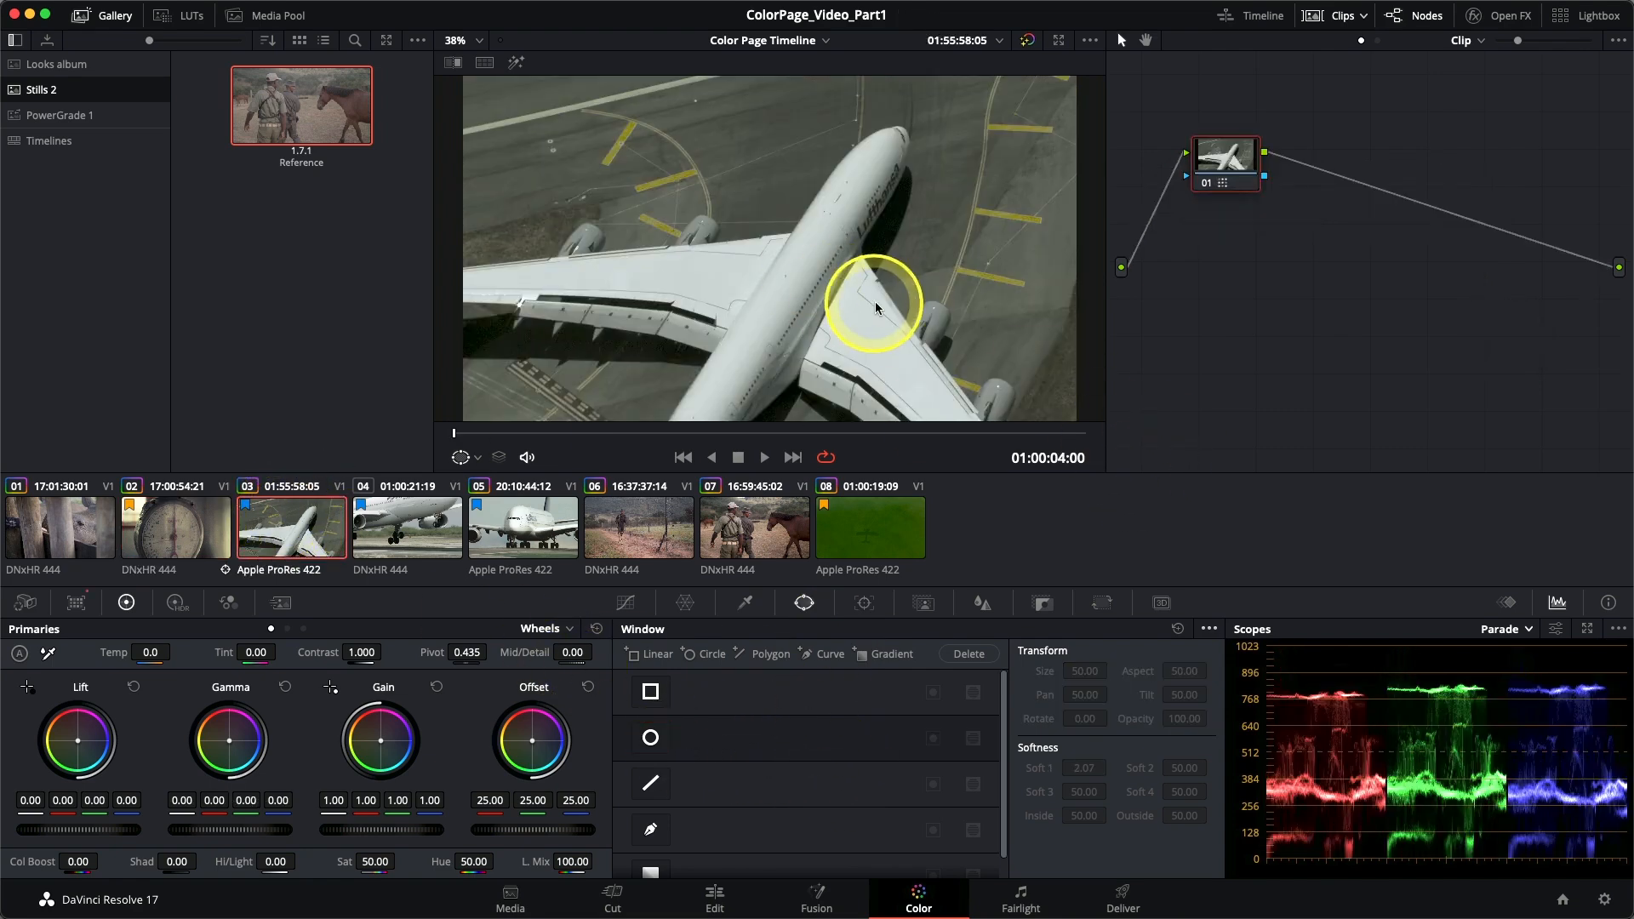
{"action": "left_click", "coordinate": [1210, 628]}
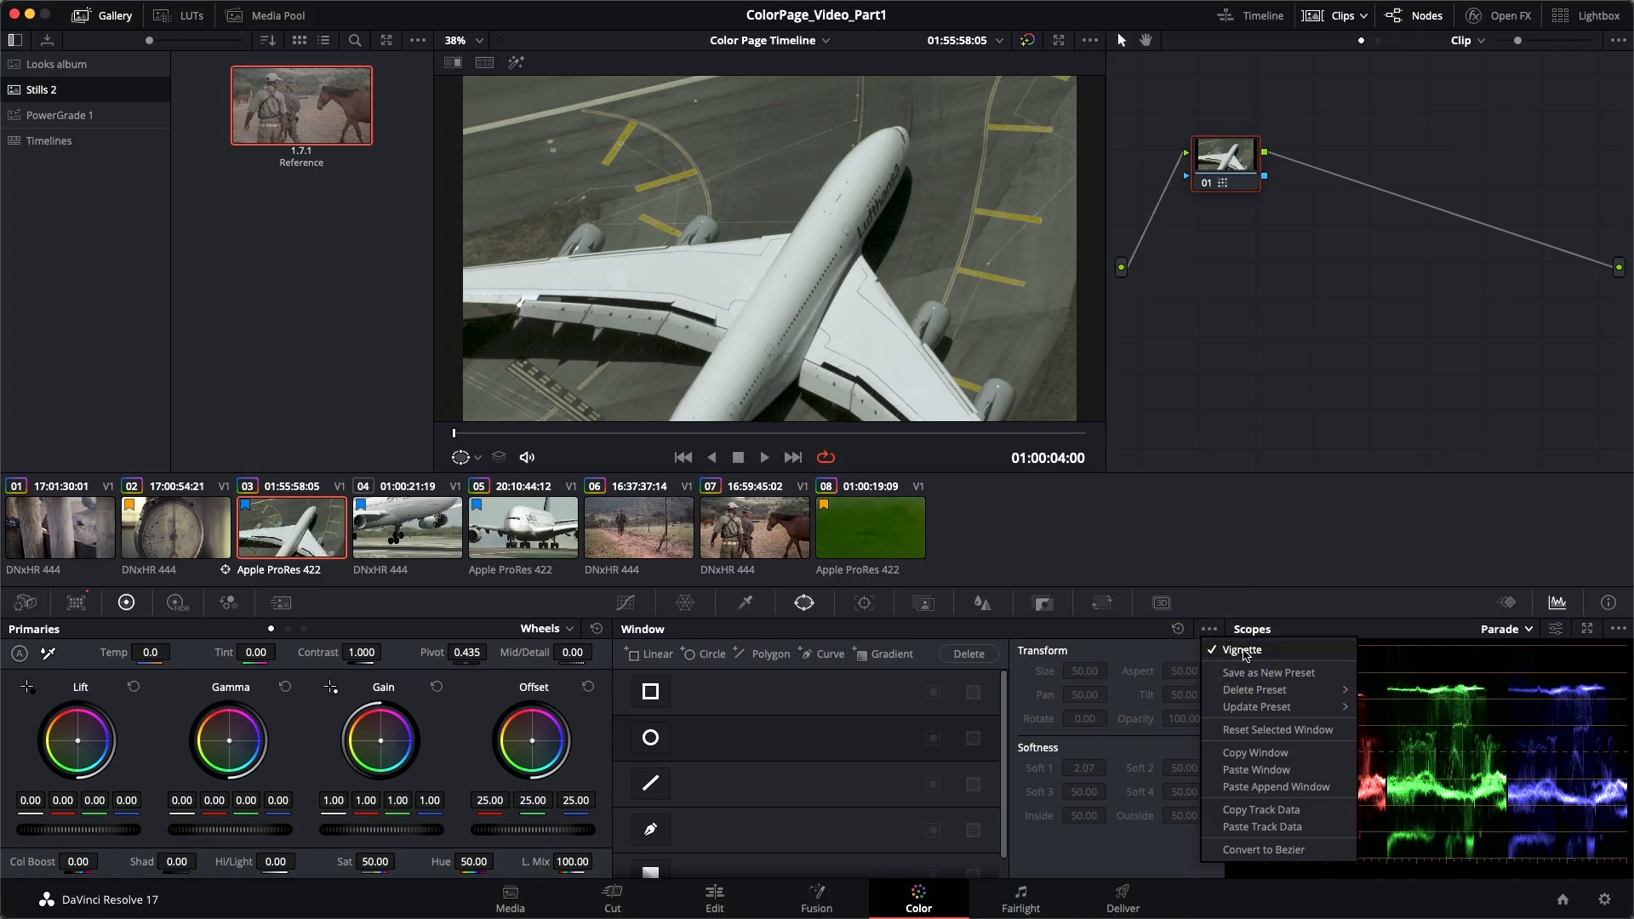
{"action": "left_click", "coordinate": [1232, 597]}
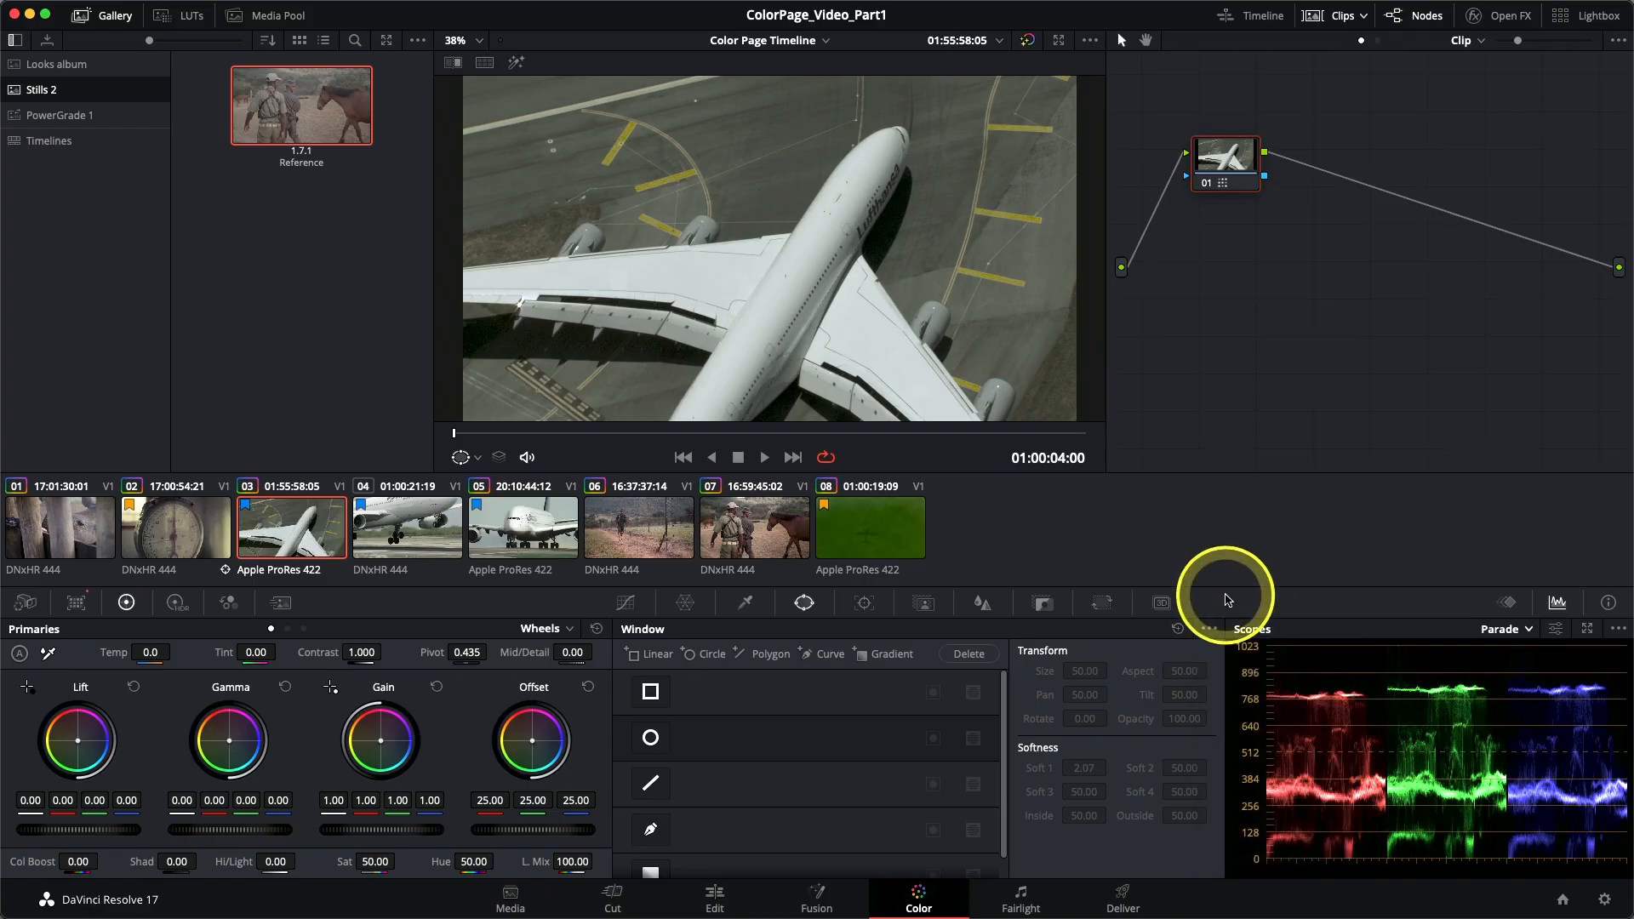
{"action": "left_click", "coordinate": [195, 526]}
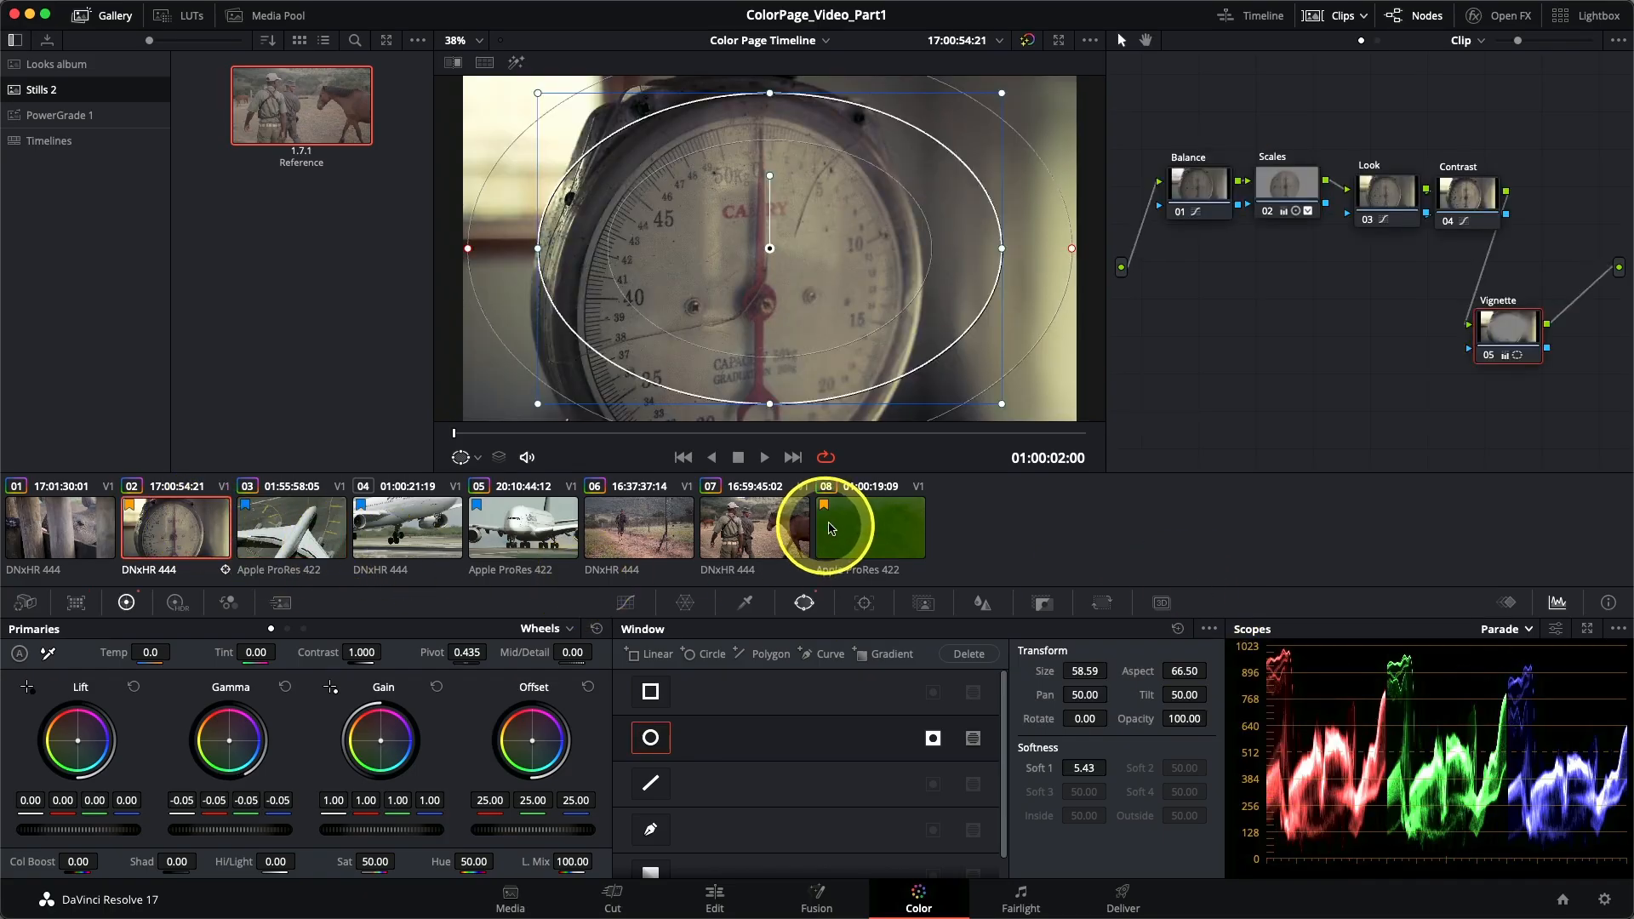
Open the green water shot with the yellow biplane, clip 08, and play through it.
{"action": "left_click", "coordinate": [857, 524]}
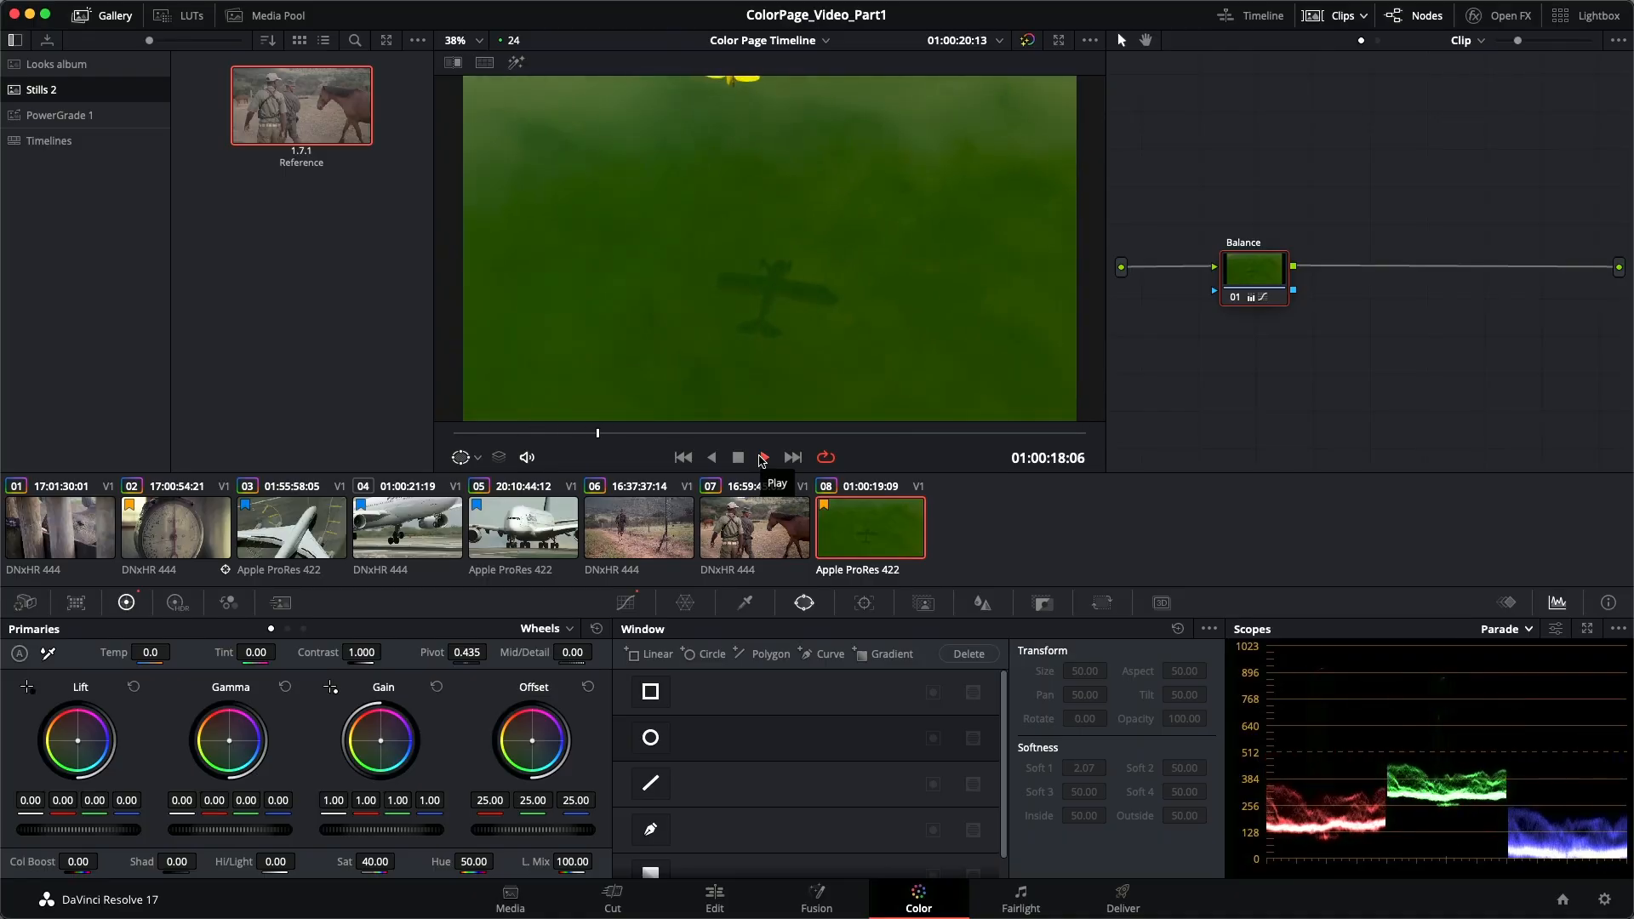
{"action": "left_click", "coordinate": [763, 460]}
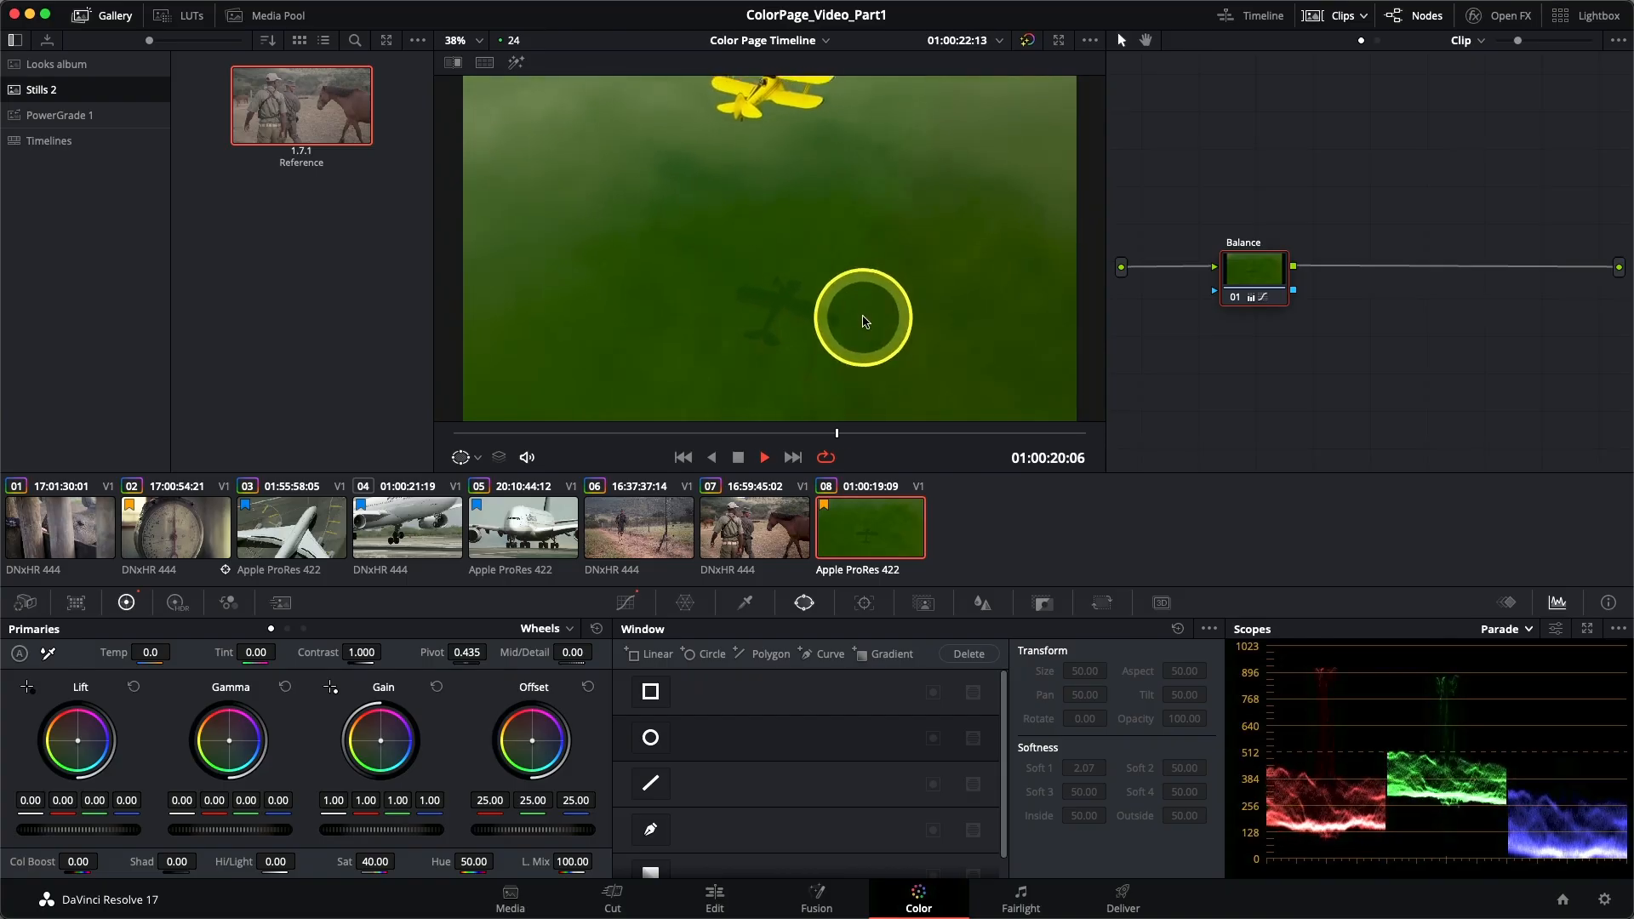
{"action": "key", "text": "space"}
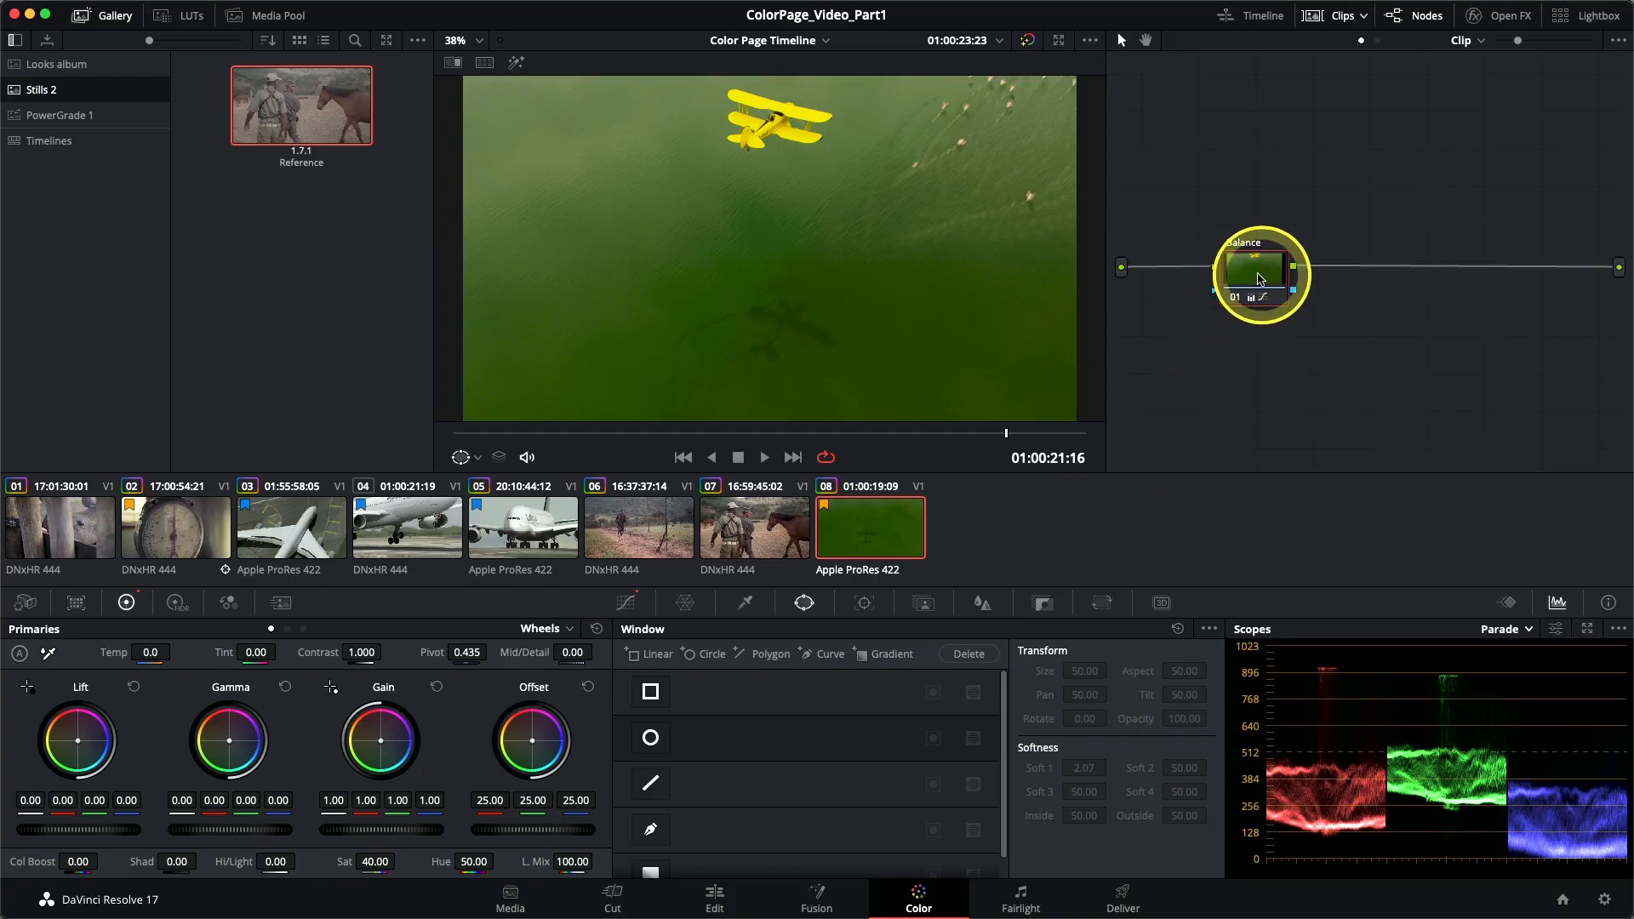
Shift the Balance node closer to the source, compare the shot with its correction off and on, and go to the clip's last frame.
{"action": "left_click_drag", "start_coordinate": [1254, 270], "coordinate": [1224, 261]}
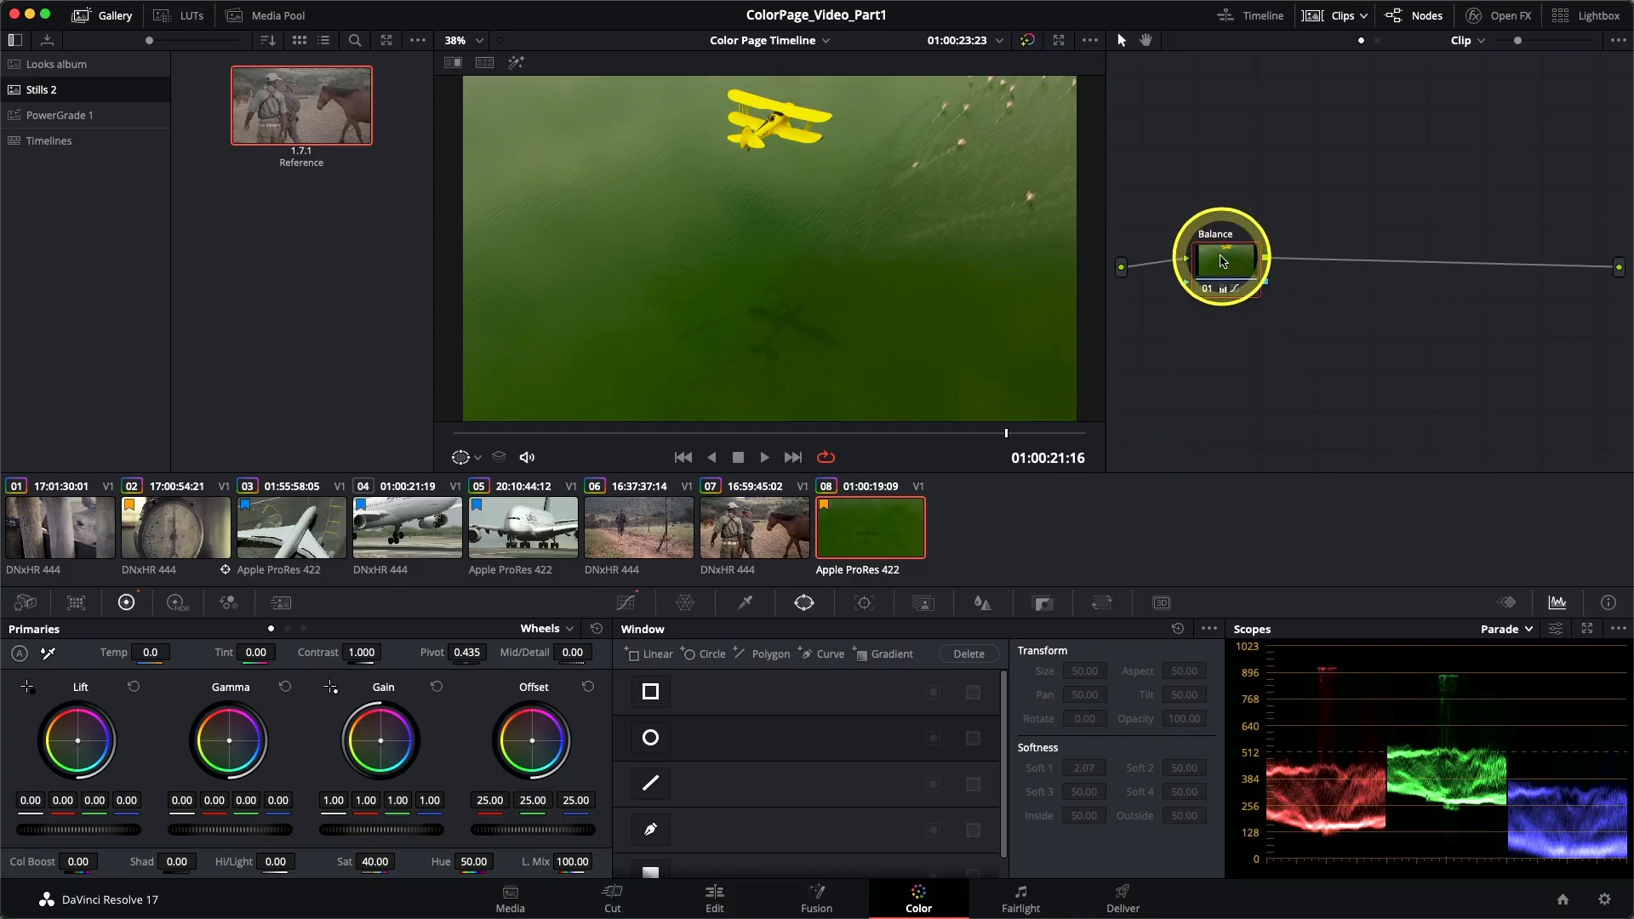
{"action": "left_click", "coordinate": [1206, 291]}
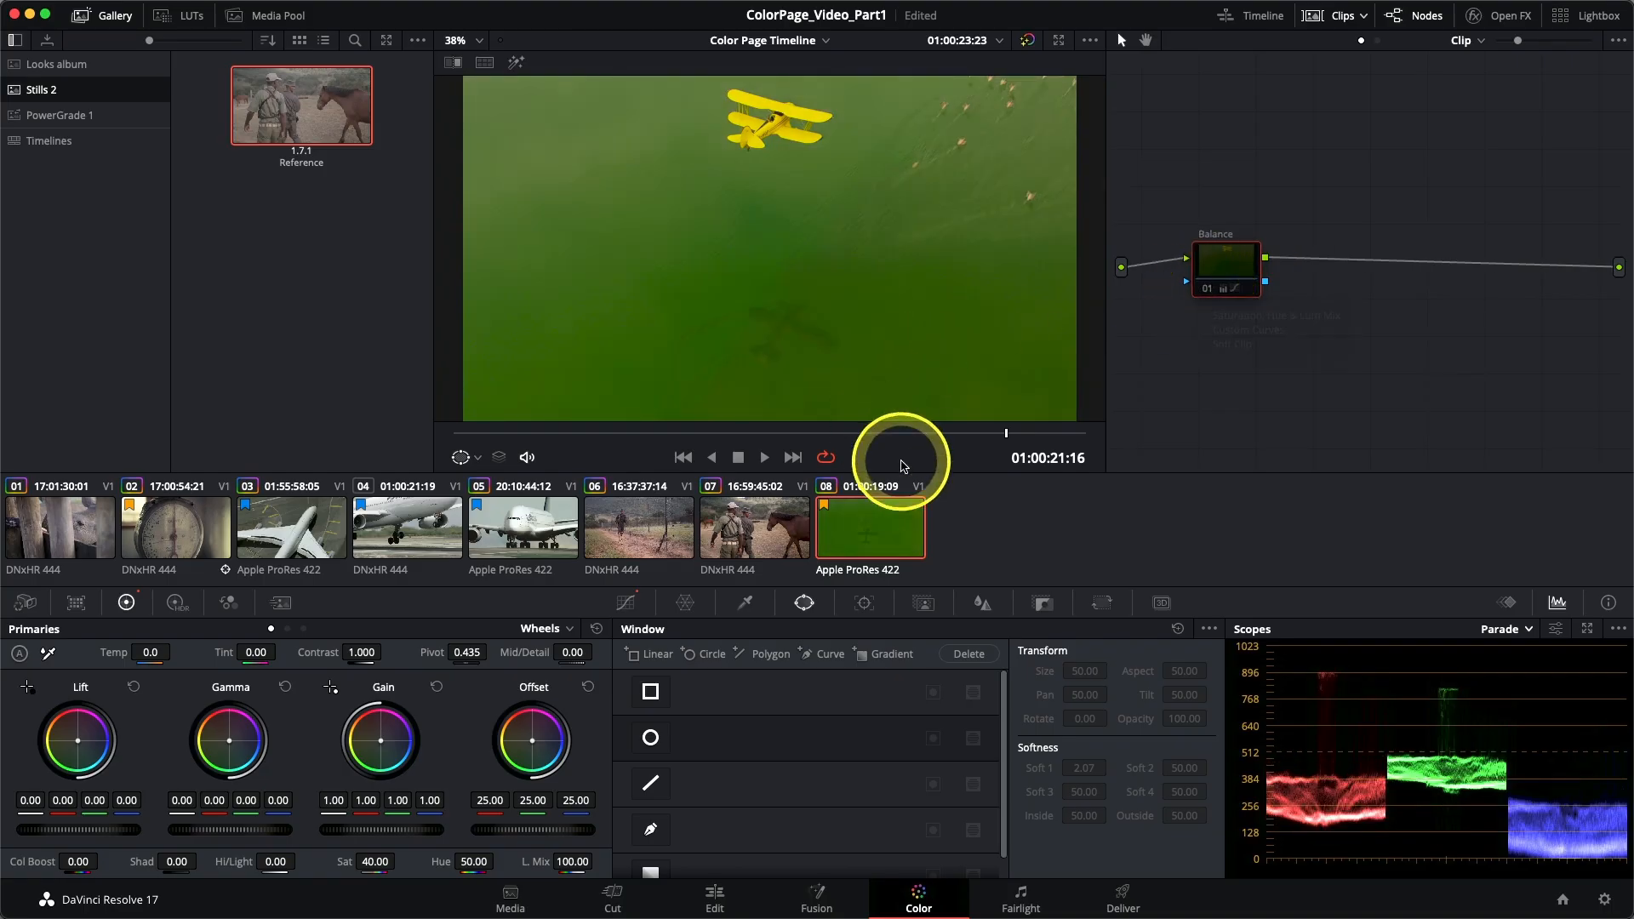
{"action": "left_click_drag", "start_coordinate": [920, 433], "coordinate": [1083, 449]}
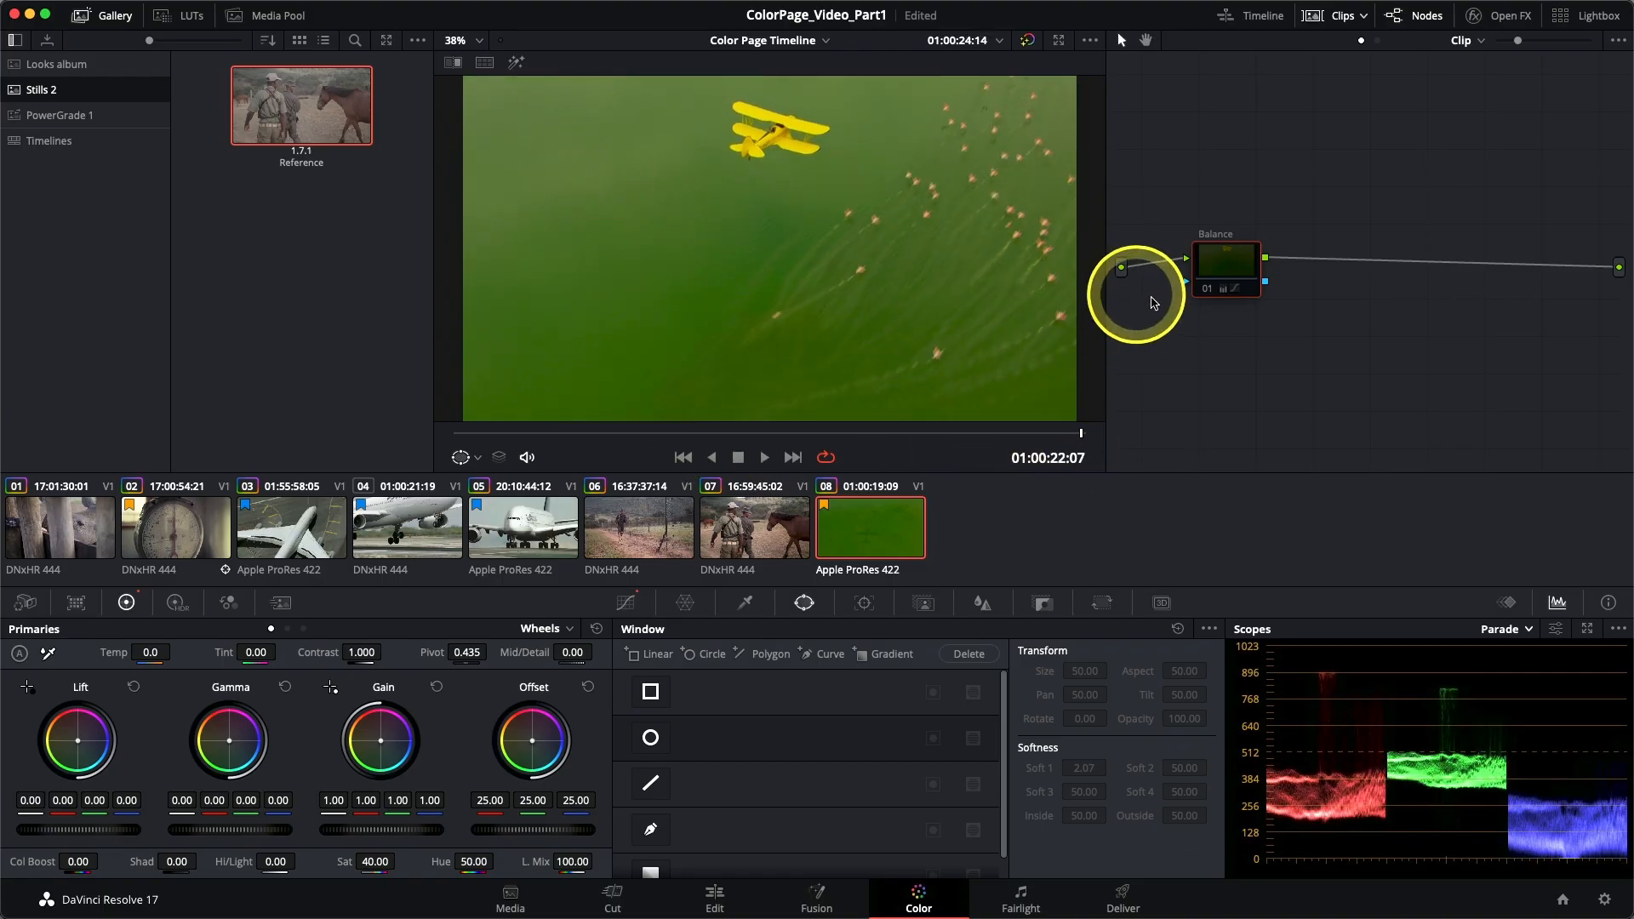
{"action": "left_click", "coordinate": [1207, 290]}
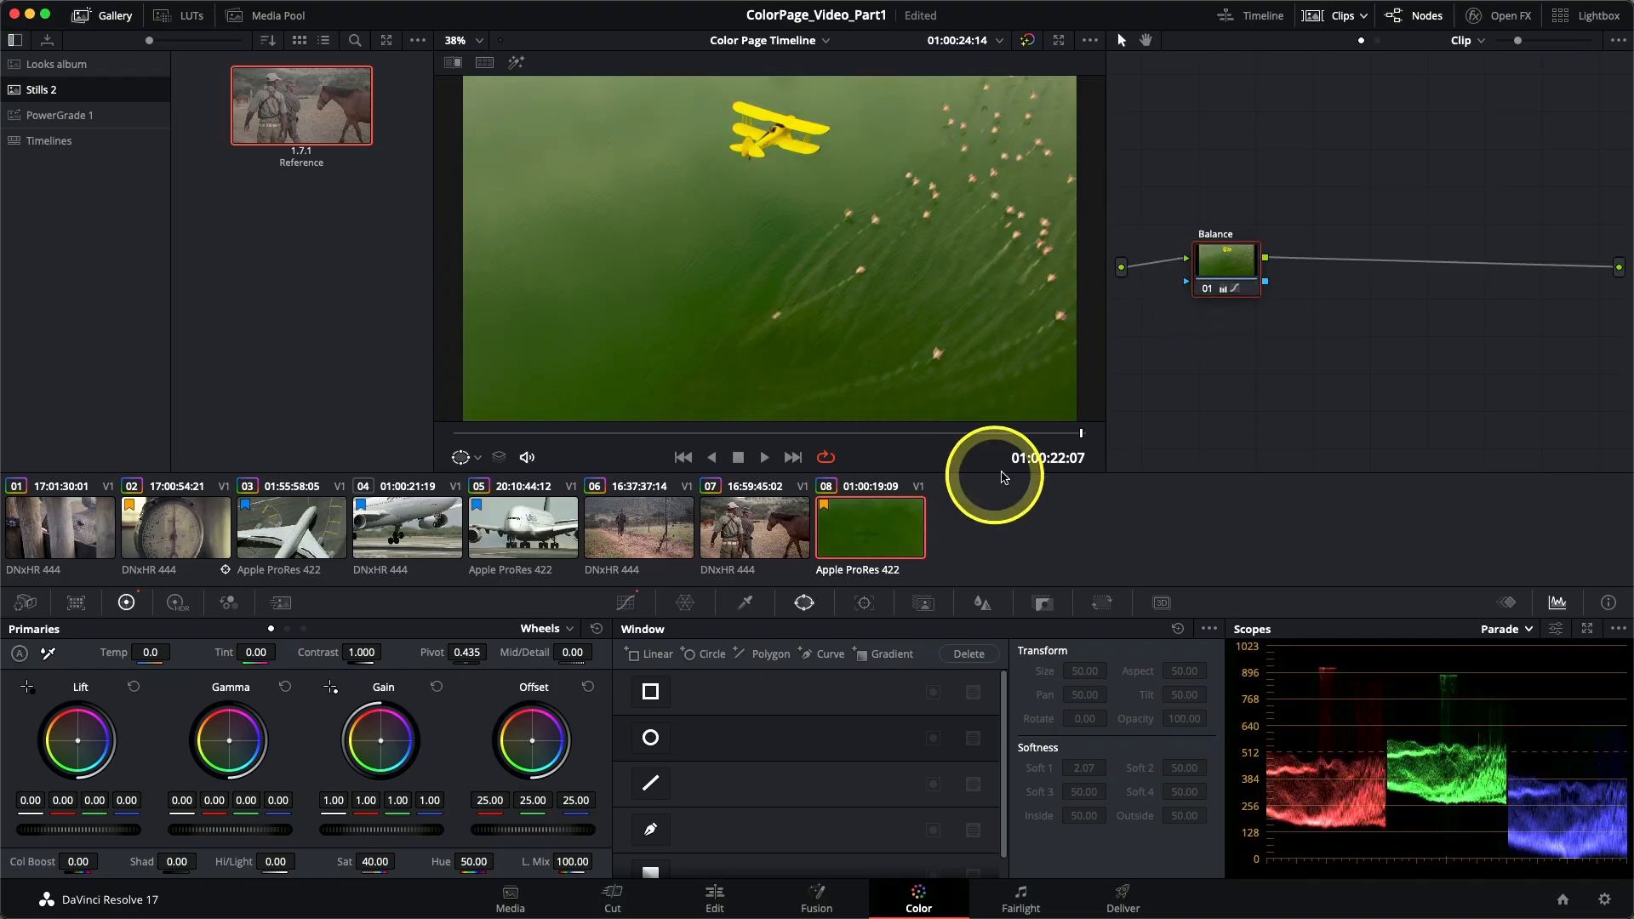
{"action": "left_click_drag", "start_coordinate": [1051, 431], "coordinate": [1169, 452]}
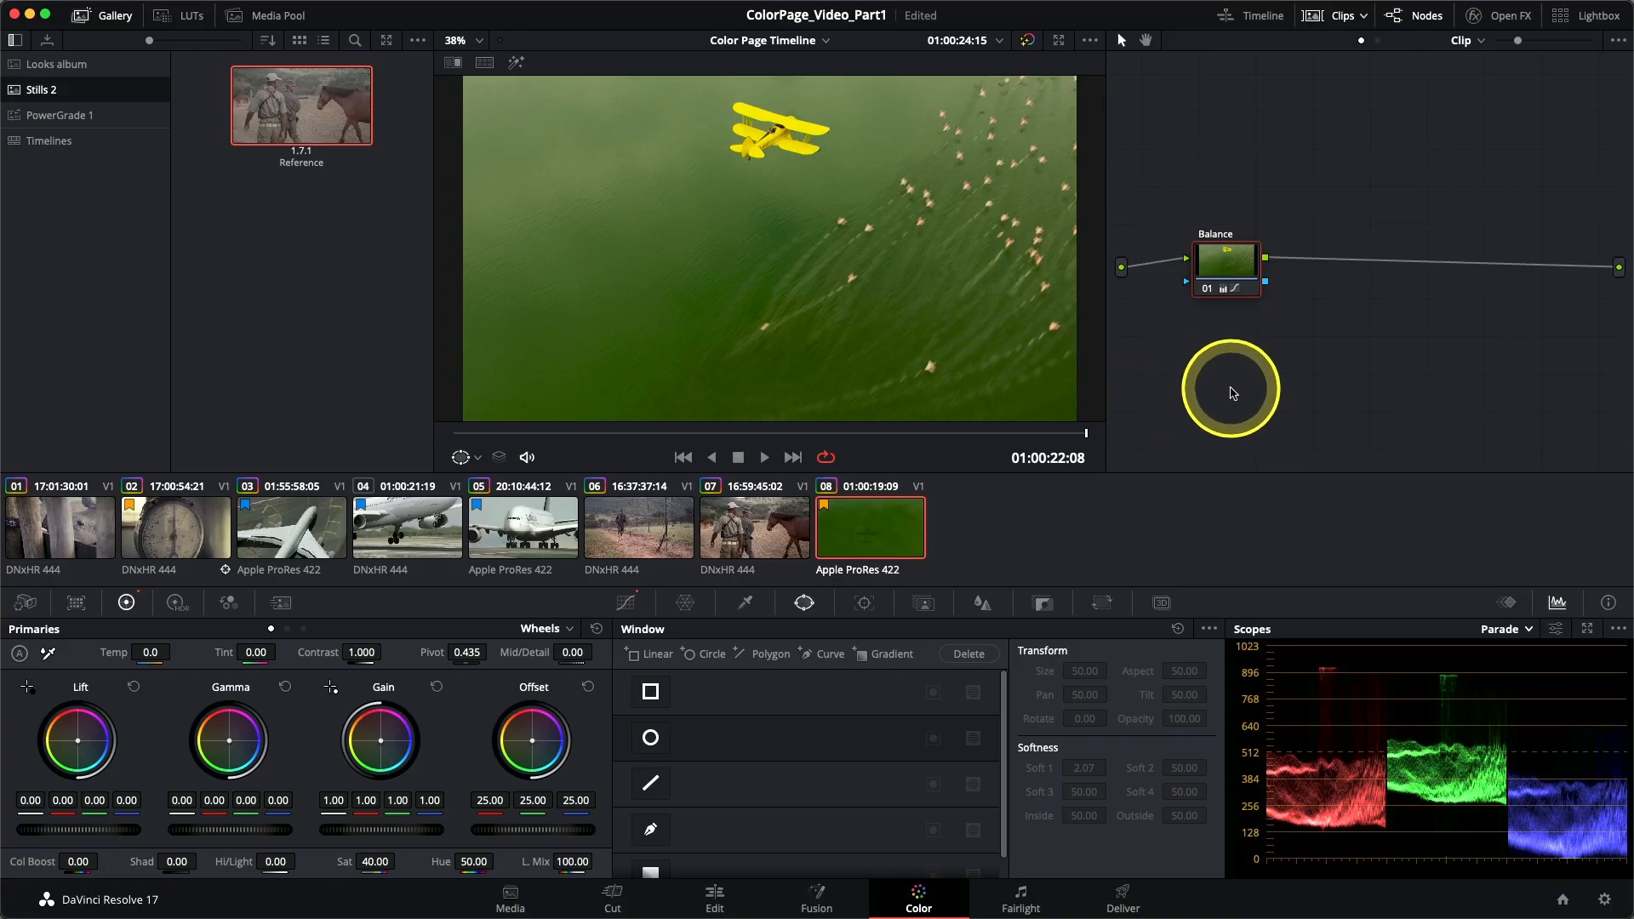
Add a serial node after the Balance node, label it Blue Water, and open the HSL Qualifier for it.
{"action": "right_click", "coordinate": [1231, 272]}
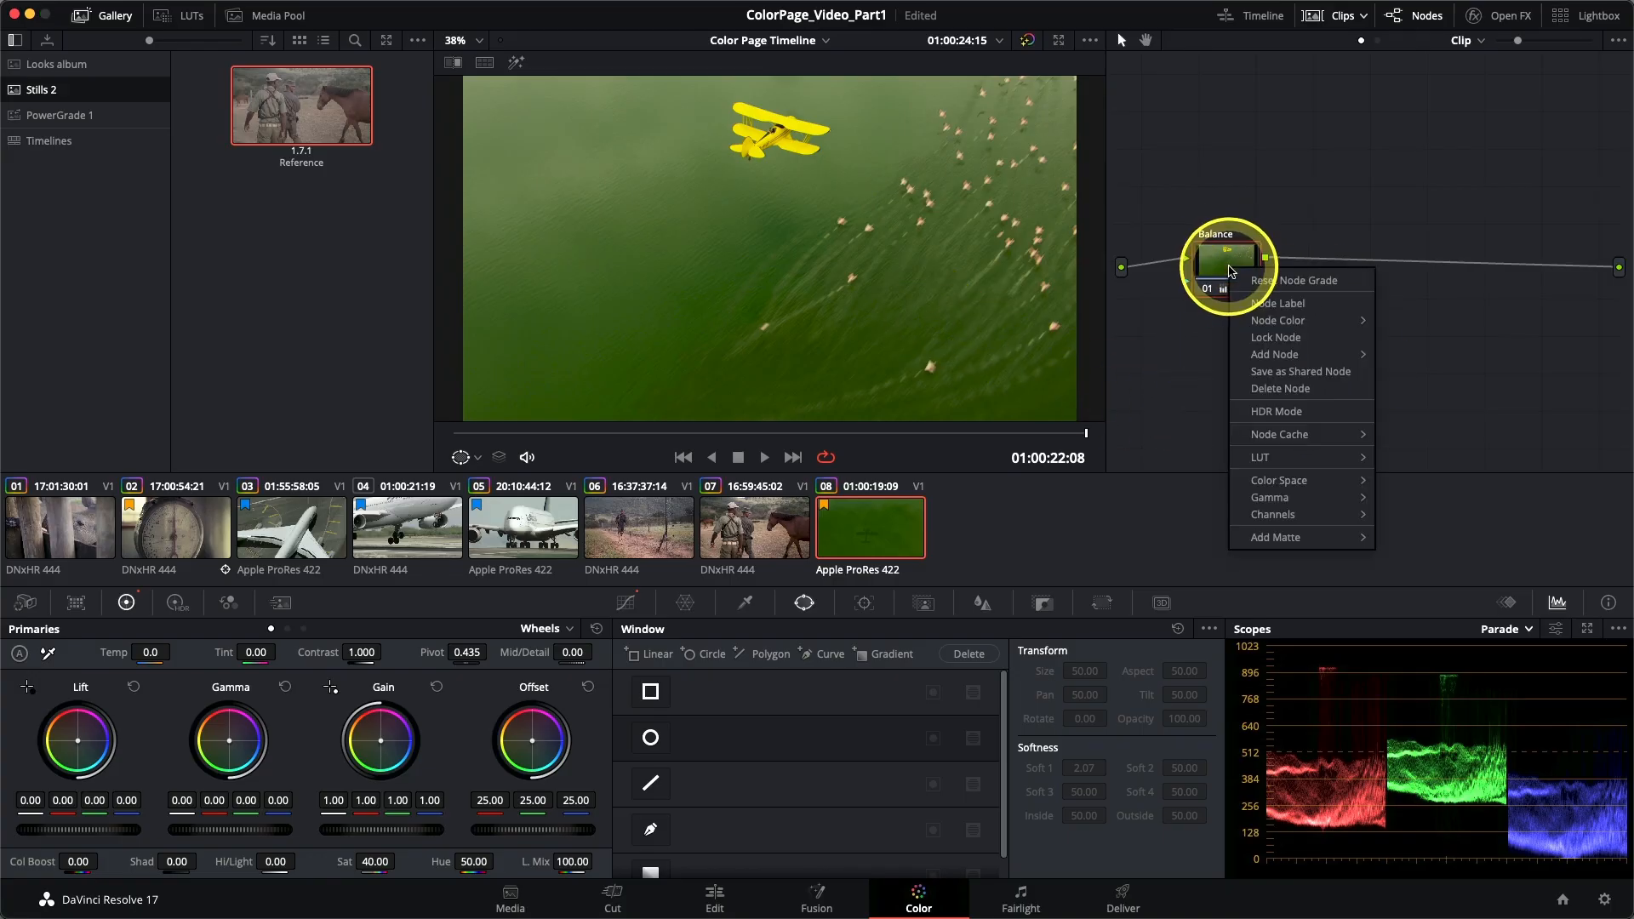
{"action": "mouse_move", "coordinate": [1311, 354]}
{"action": "left_click", "coordinate": [1400, 356]}
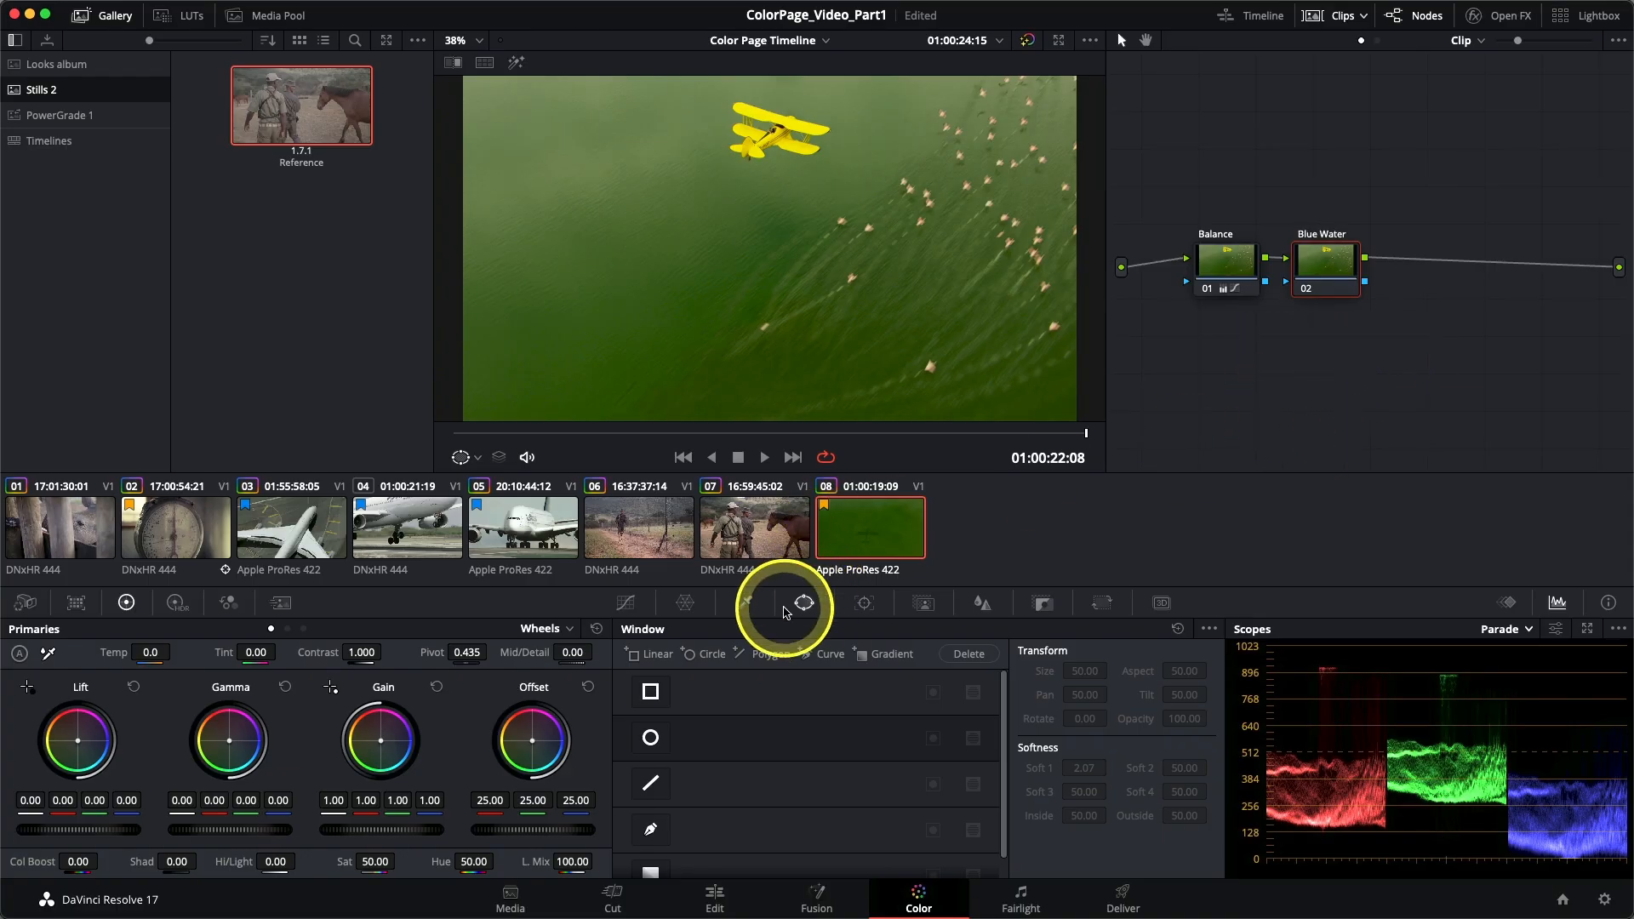
{"action": "left_click", "coordinate": [745, 604]}
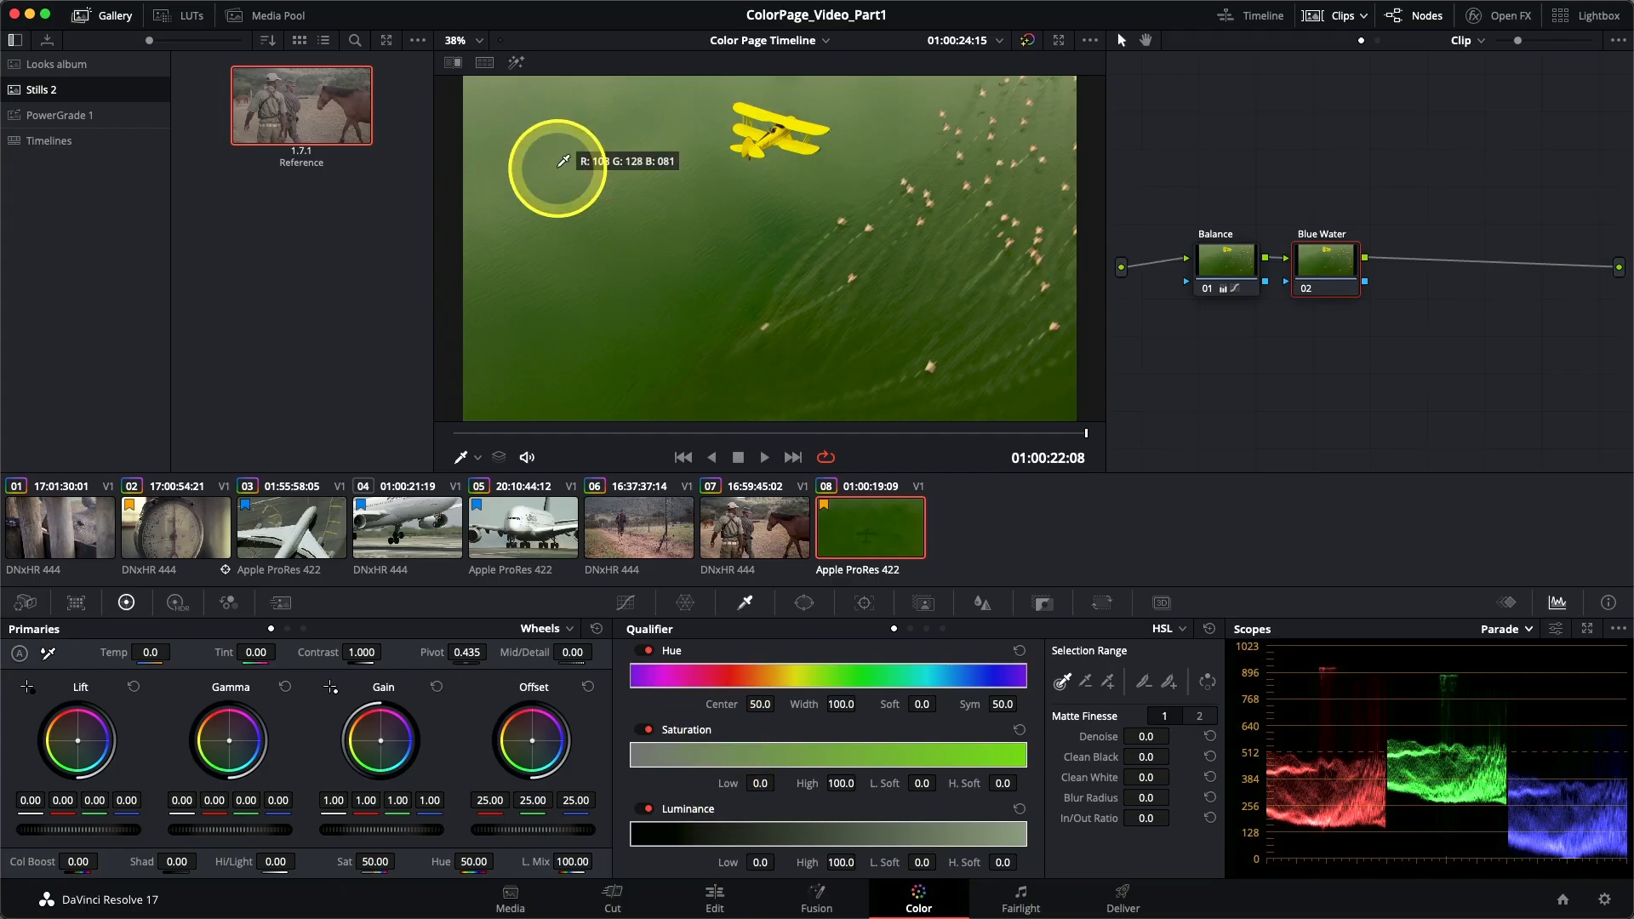
Try keying the green water from a single sampled point, check the highlighted selection, and reset the qualifier.
{"action": "left_click", "coordinate": [642, 237]}
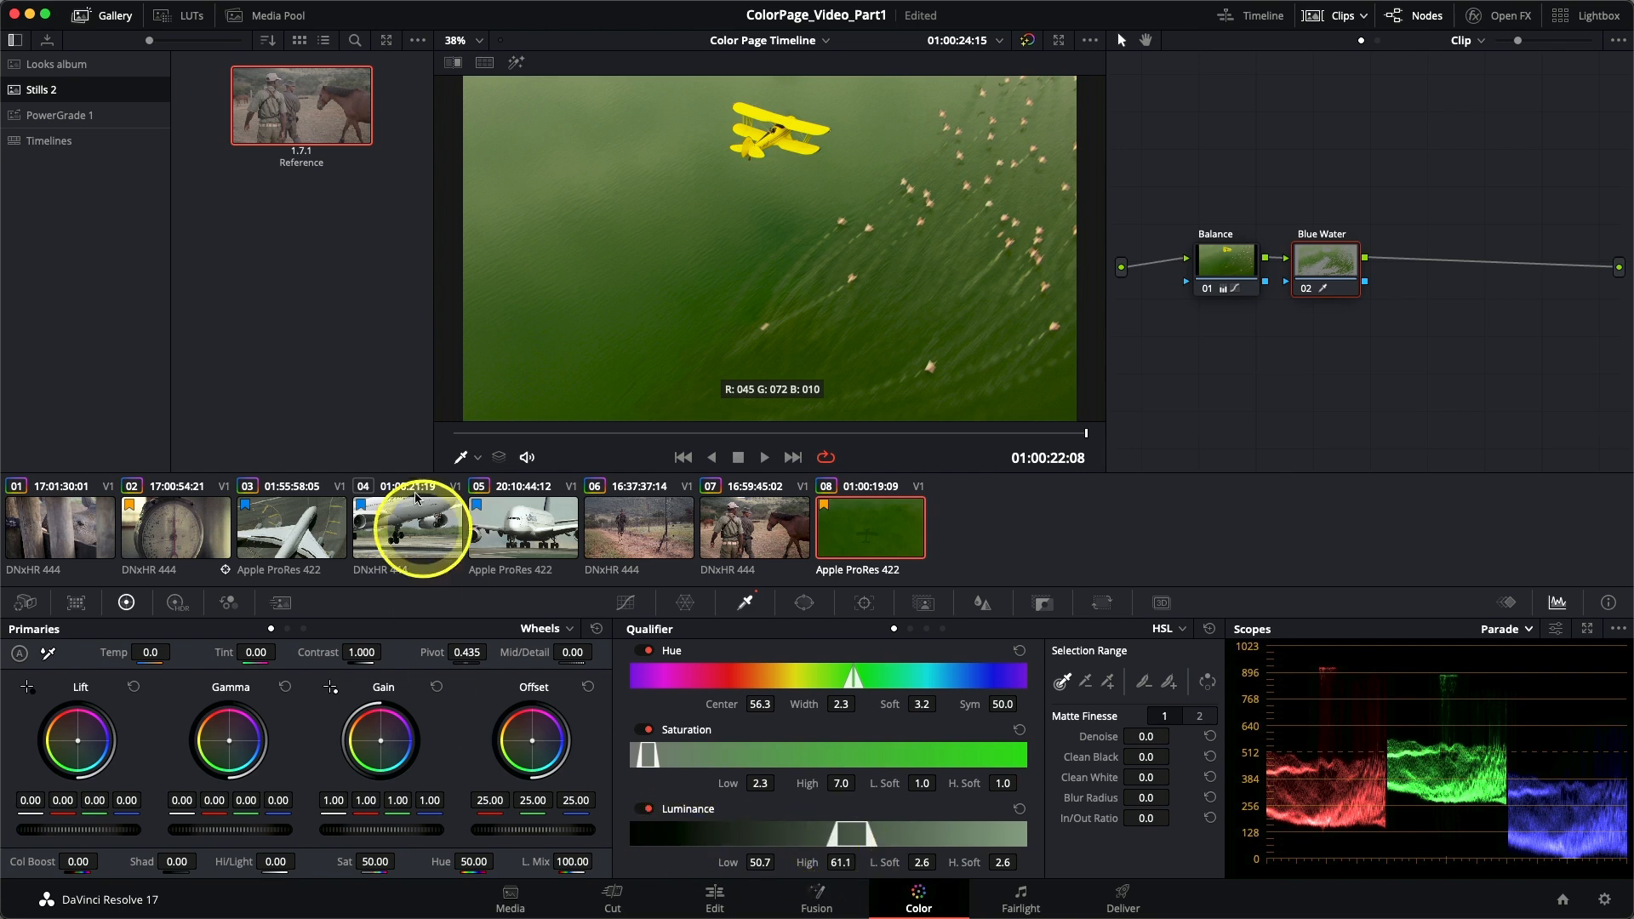
{"action": "left_click", "coordinate": [515, 64]}
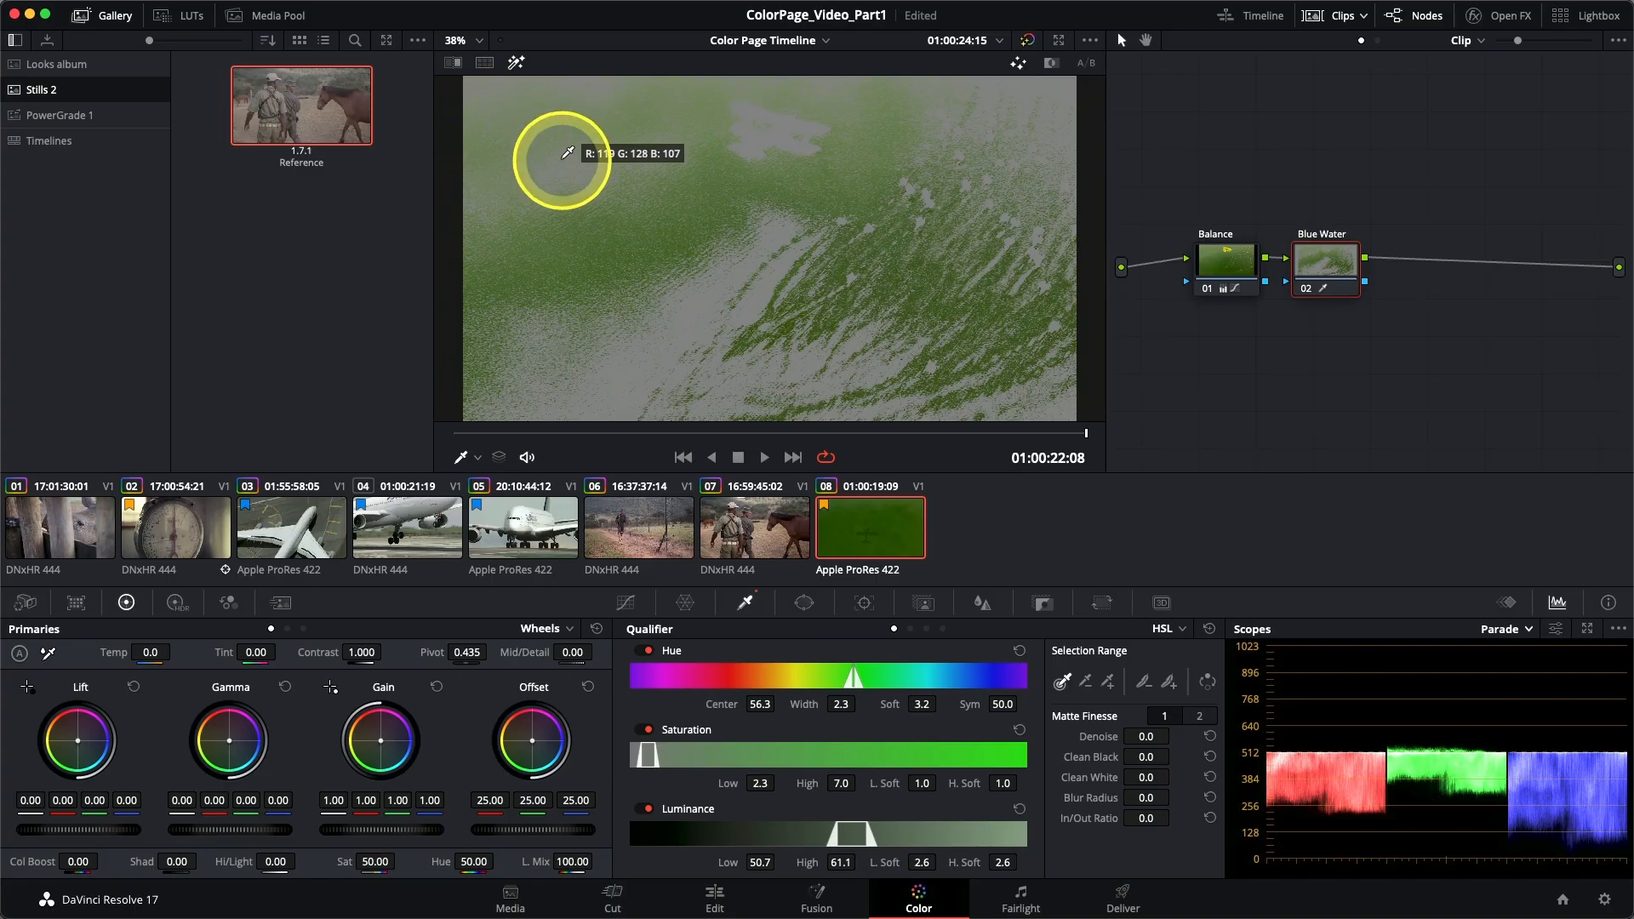
{"action": "left_click", "coordinate": [515, 62]}
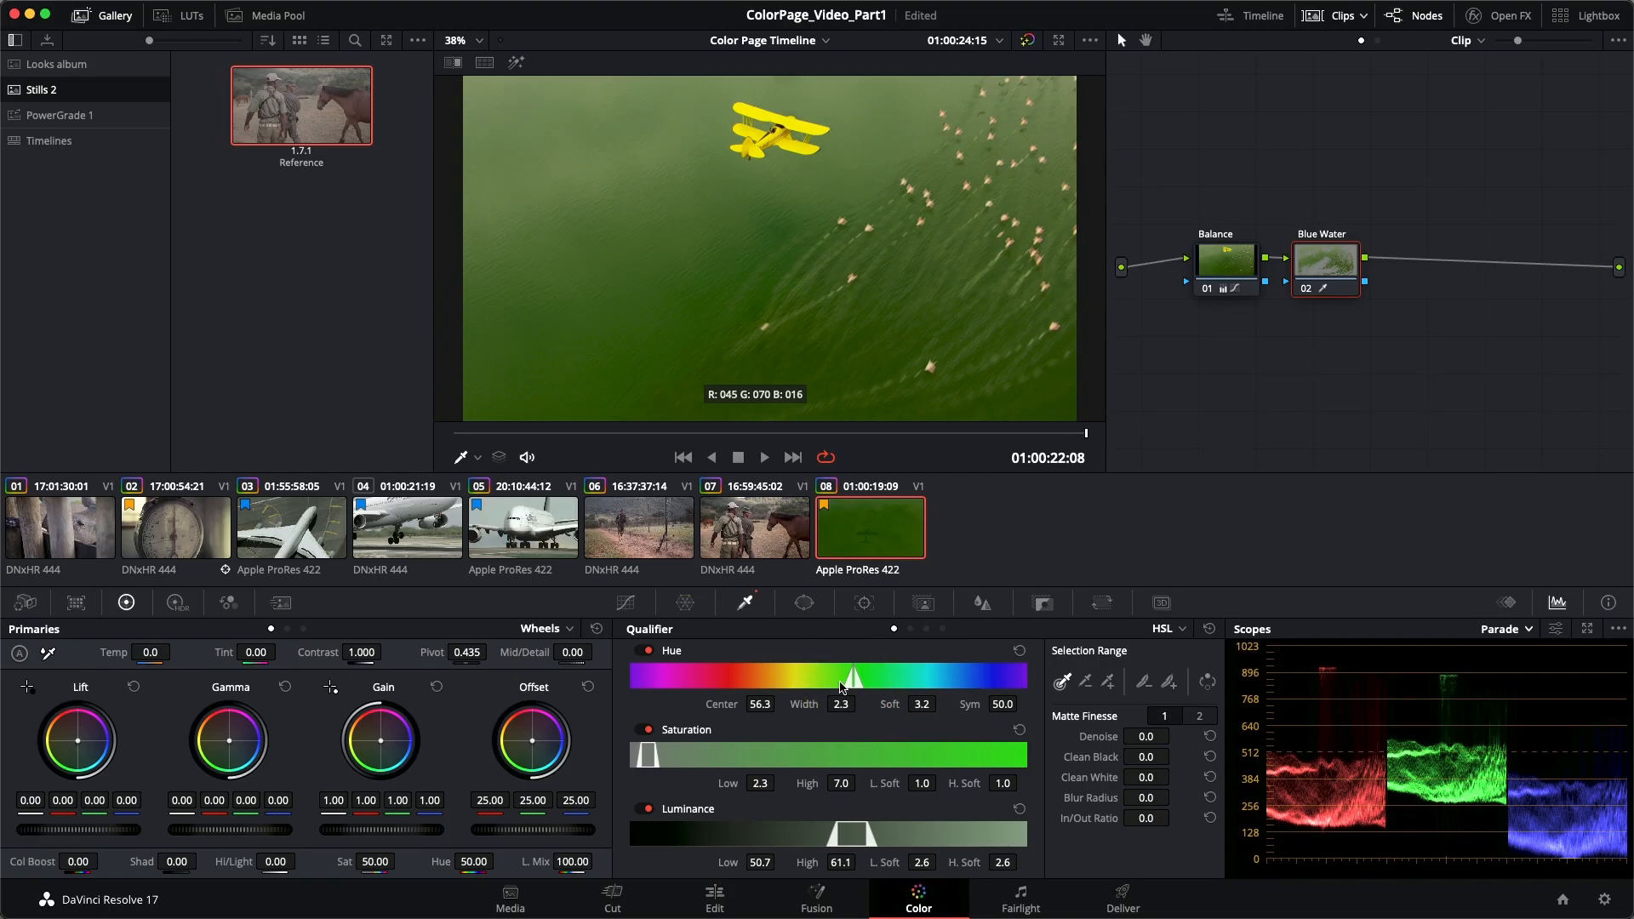
{"action": "left_click", "coordinate": [1210, 632]}
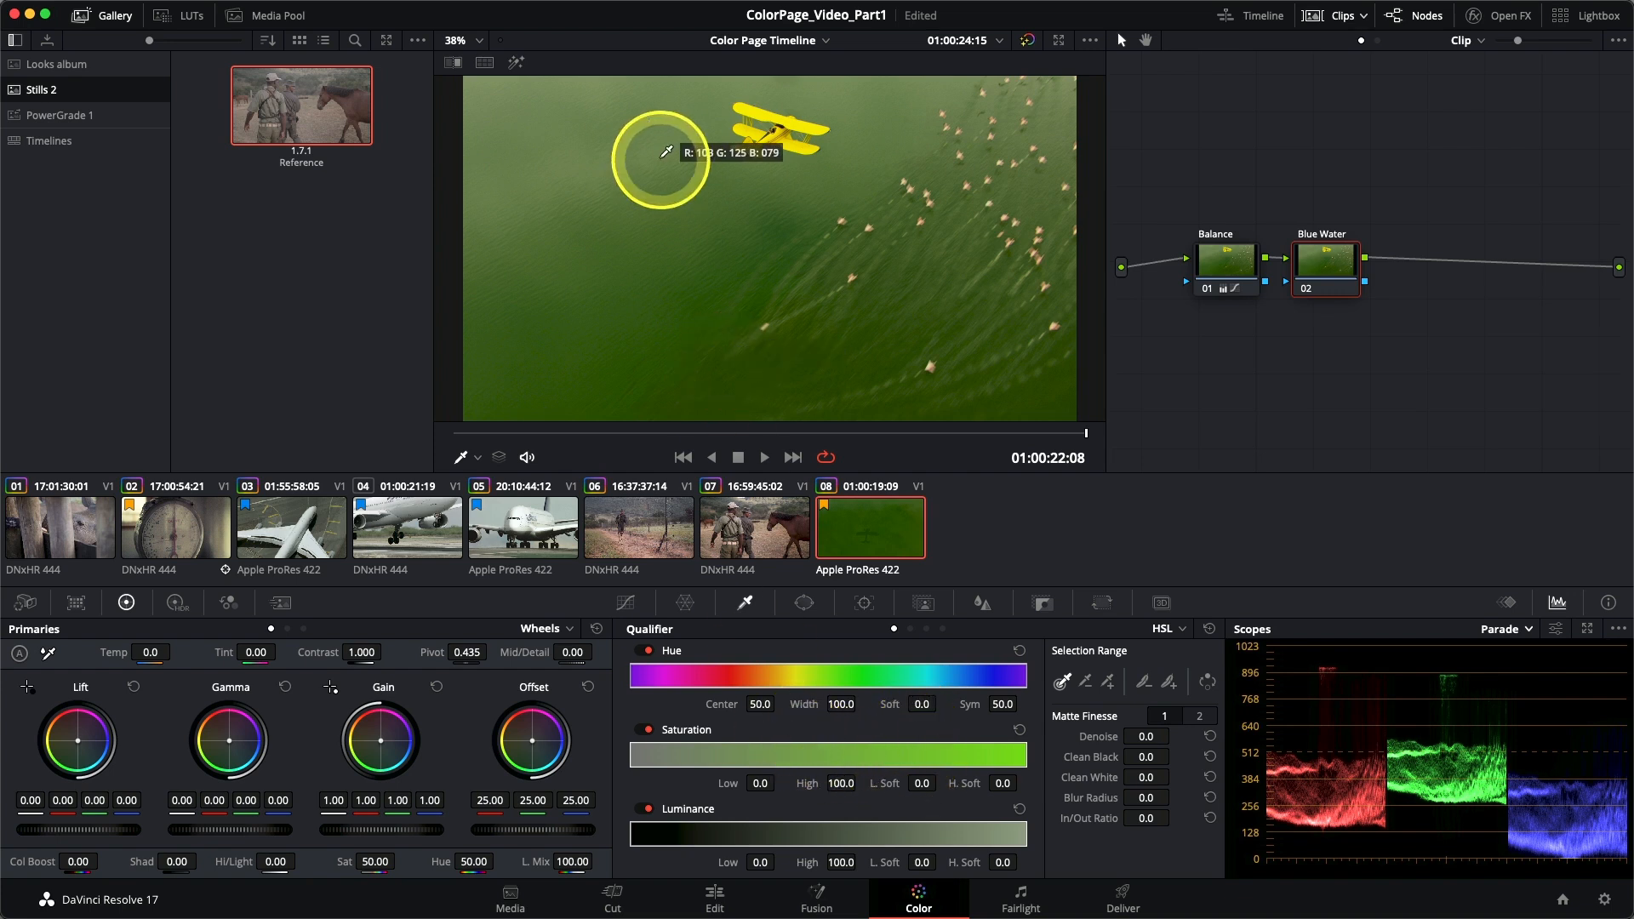
Key the green water by sampling diagonally from its light upper area to its dark lower area, and highlight the selection.
{"action": "left_click", "coordinate": [541, 100]}
{"action": "mouse_move", "coordinate": [540, 101]}
{"action": "left_mouse_down"}
{"action": "mouse_move", "coordinate": [587, 223]}
{"action": "mouse_move", "coordinate": [650, 313]}
{"action": "mouse_move", "coordinate": [705, 354]}
{"action": "mouse_move", "coordinate": [799, 367]}
{"action": "left_mouse_up"}
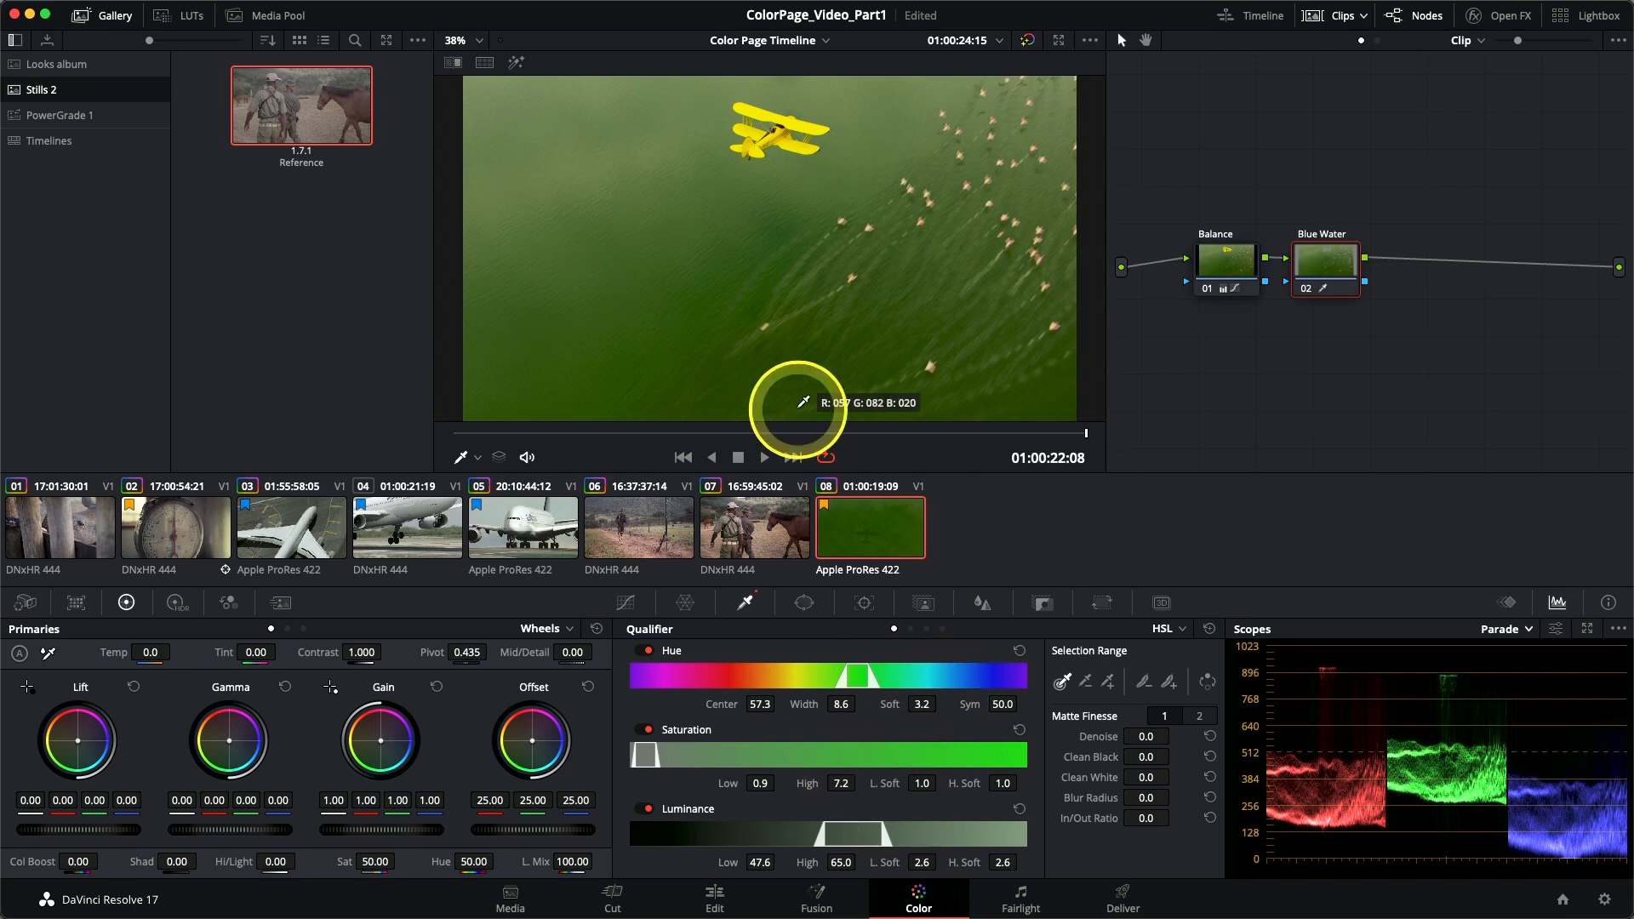
{"action": "left_click", "coordinate": [516, 64]}
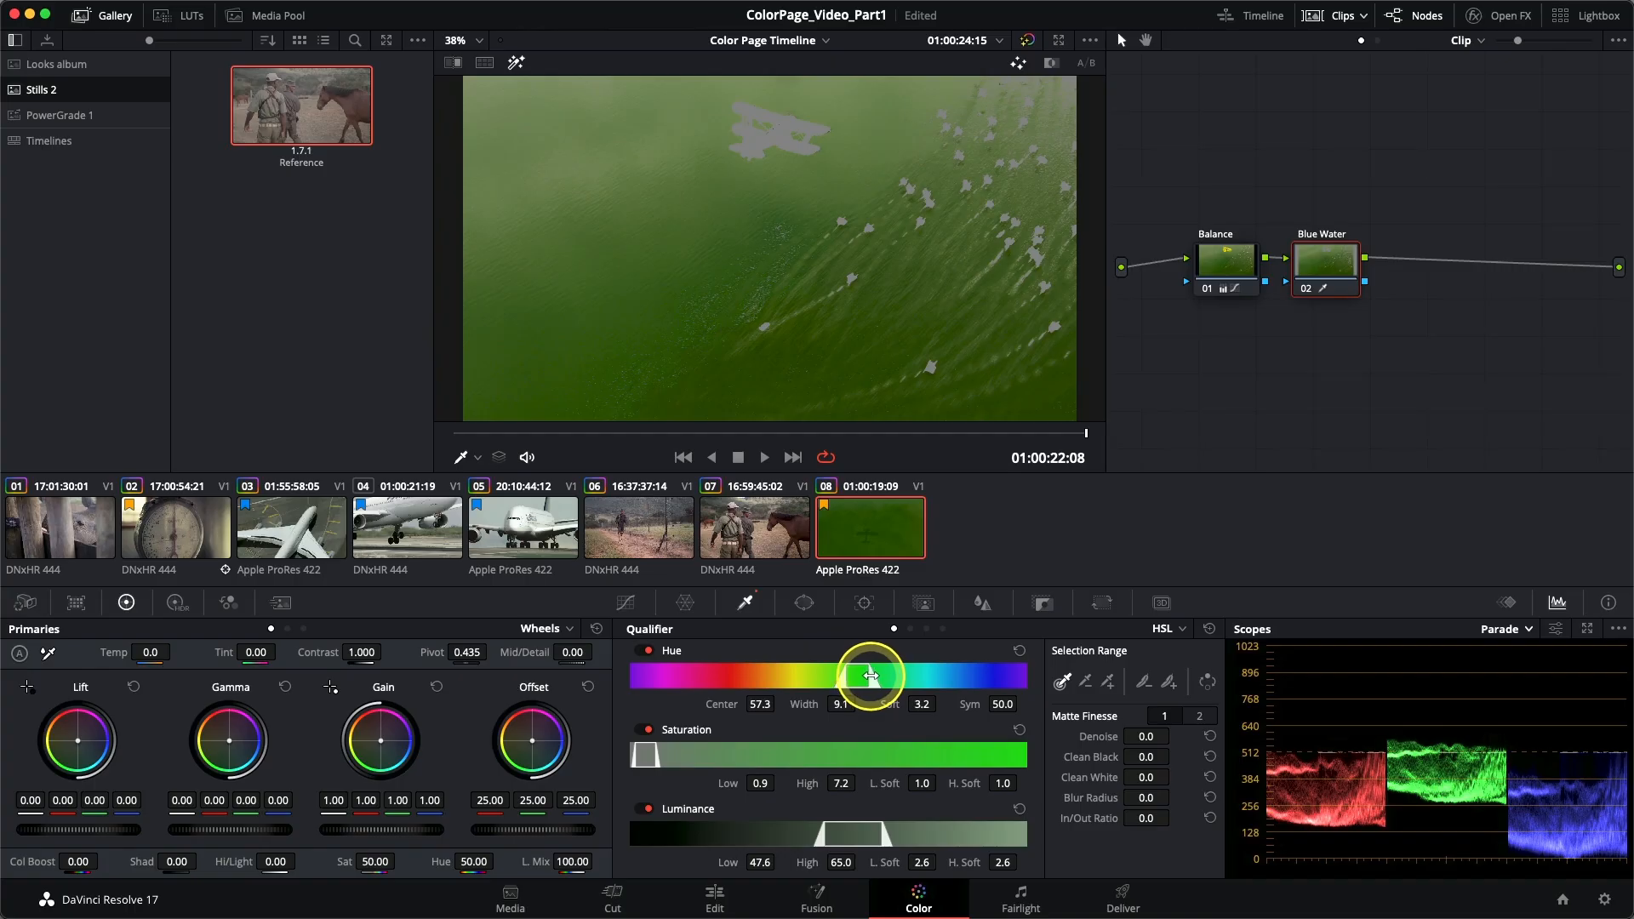
Widen the qualifier's hue range to 15.5, and inspect the matte as a black-and-white highlight at different points in the clip.
{"action": "left_click_drag", "start_coordinate": [870, 675], "coordinate": [872, 669]}
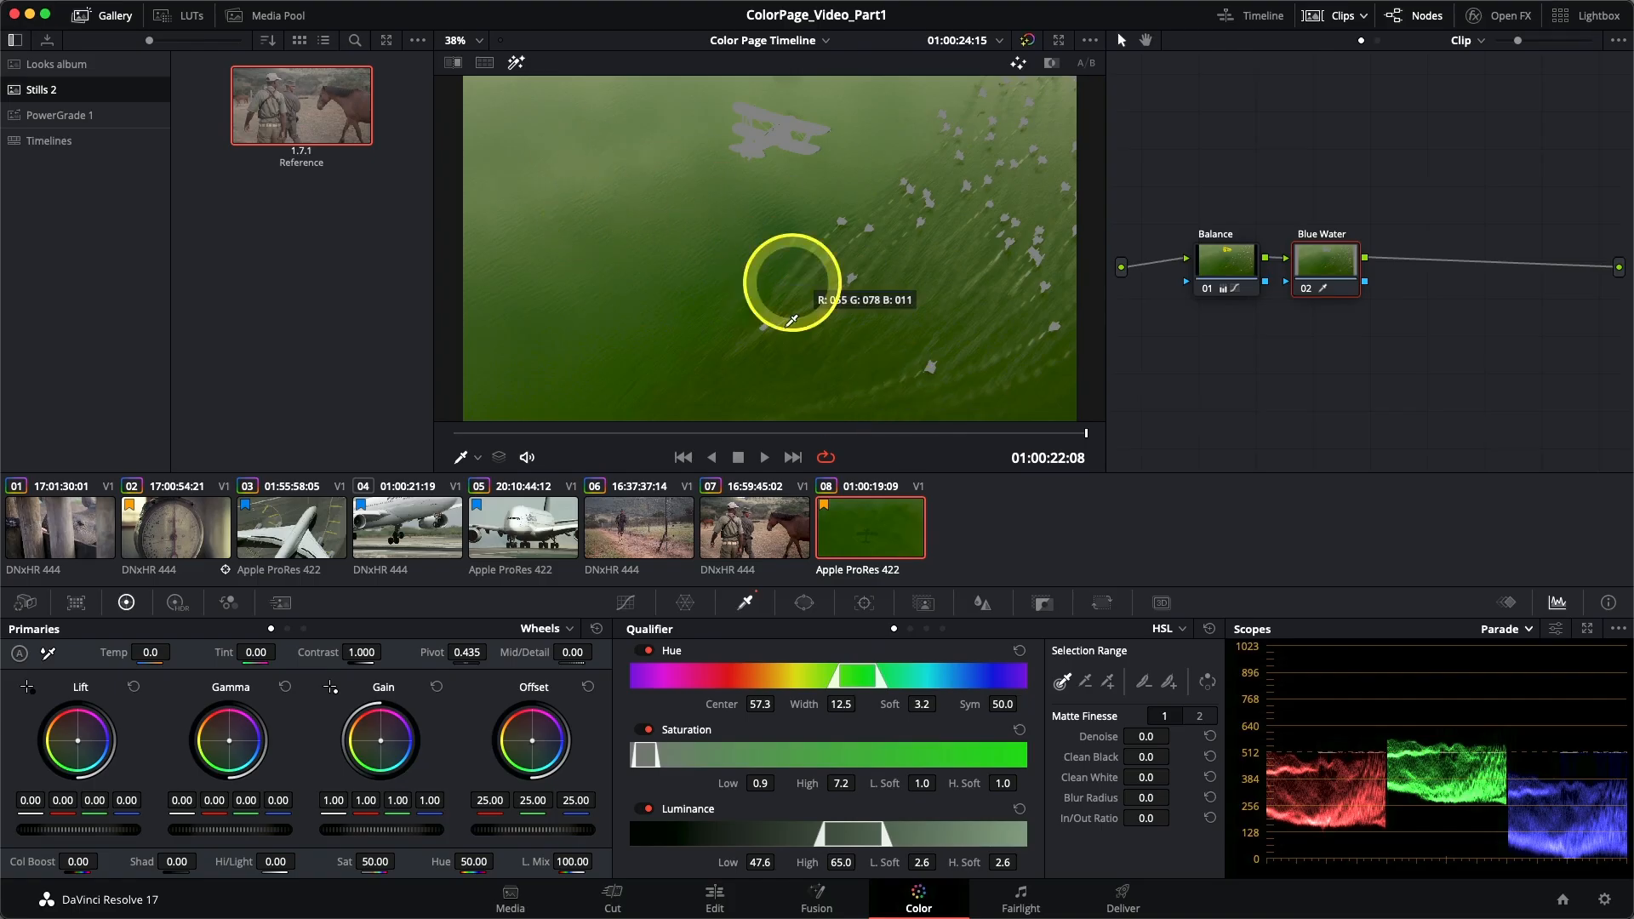
{"action": "left_click_drag", "start_coordinate": [874, 693], "coordinate": [883, 672]}
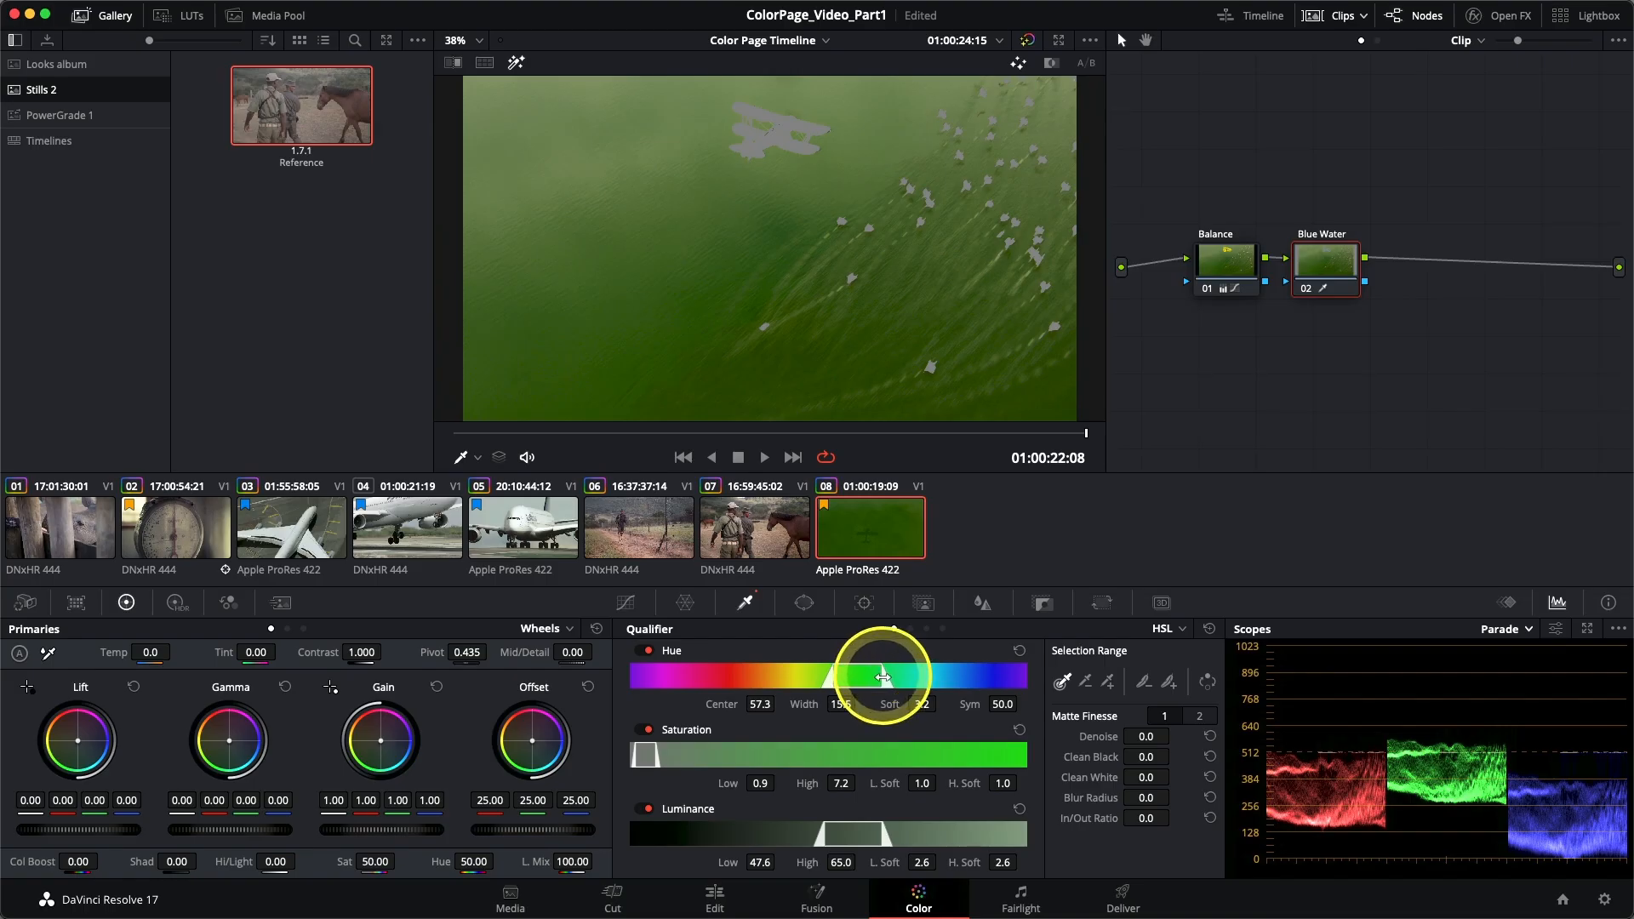
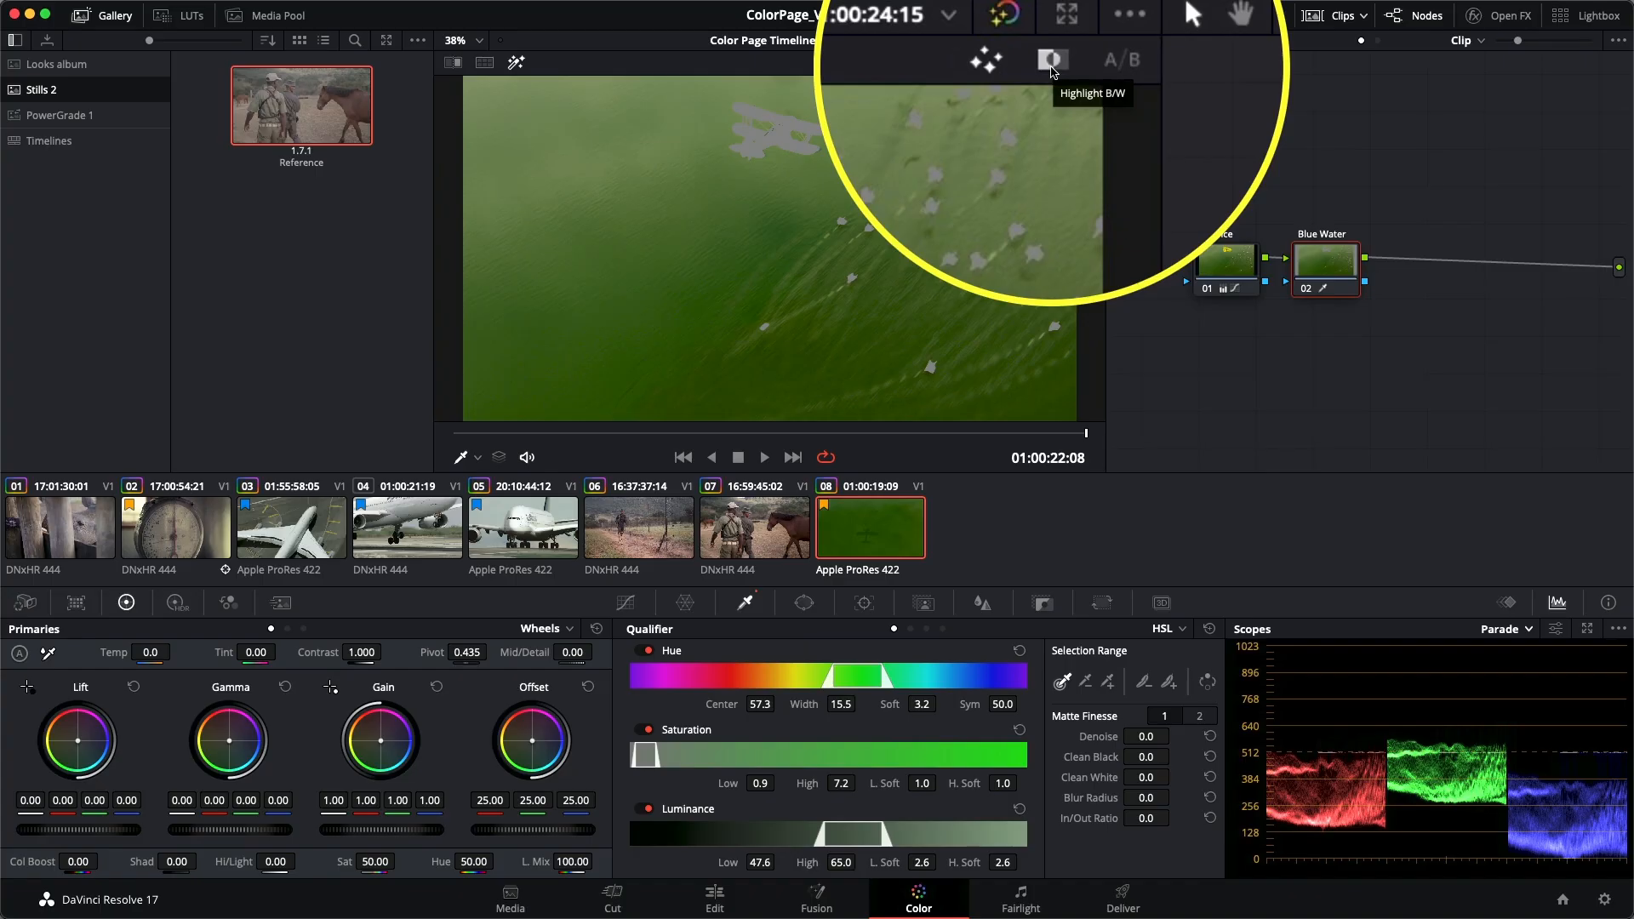
{"action": "left_click", "coordinate": [1053, 65]}
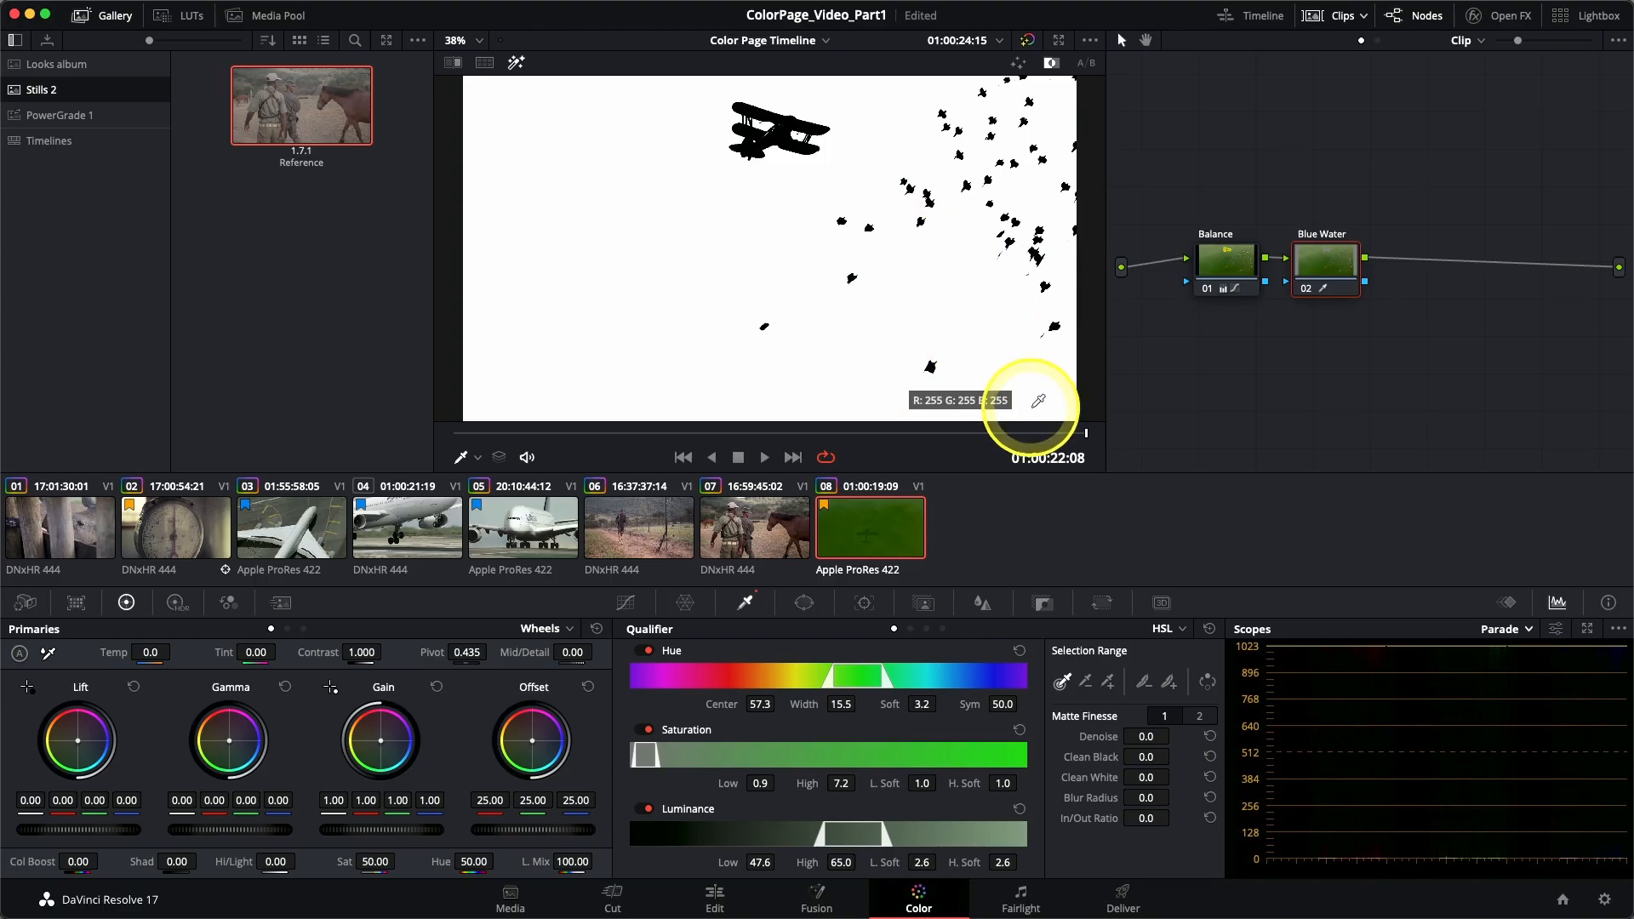
{"action": "left_click_drag", "start_coordinate": [1086, 433], "coordinate": [637, 433]}
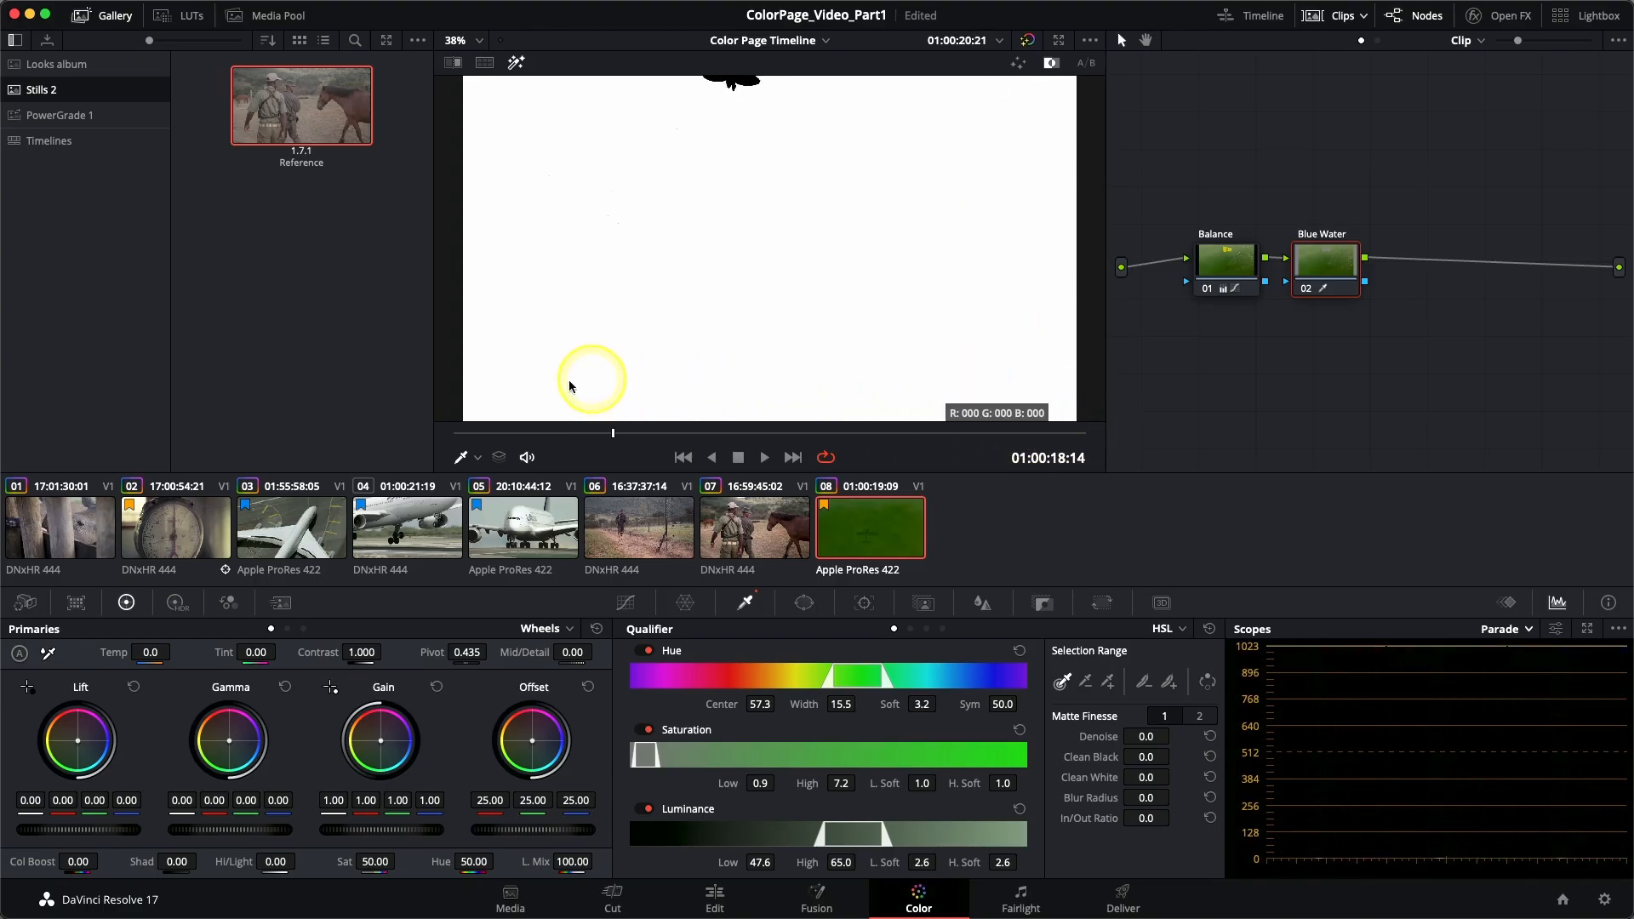
{"action": "left_click_drag", "start_coordinate": [436, 392], "coordinate": [1085, 431]}
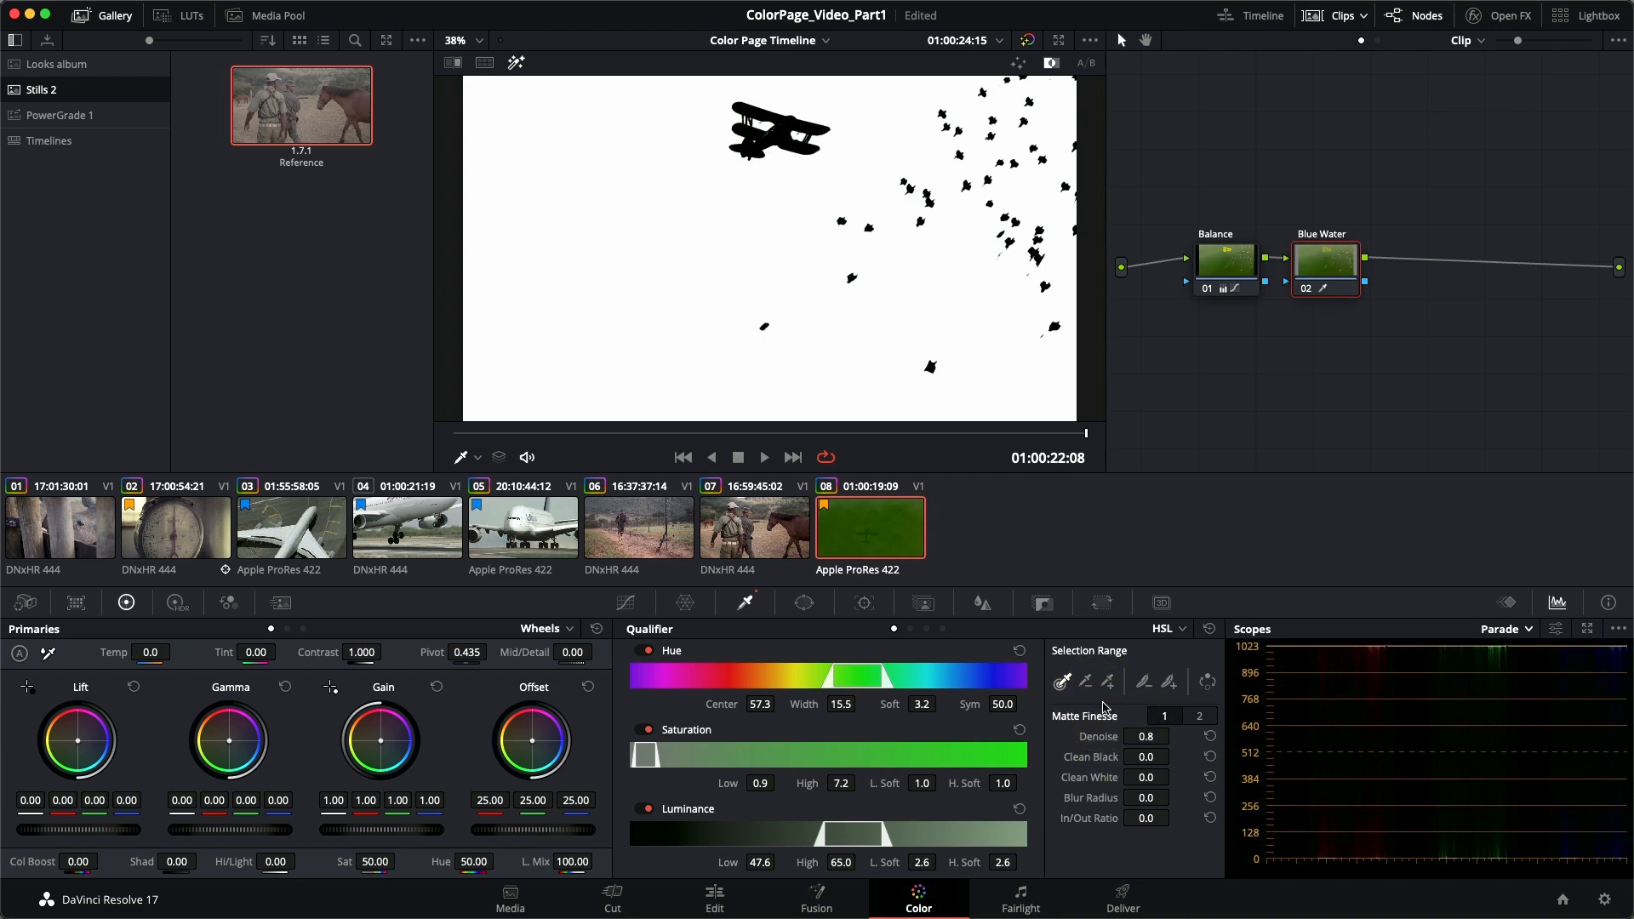
Refine the water matte with Denoise 0.6, Clean Black 1.2 and Clean White 2.7, check it through the clip, and turn the highlight off.
{"action": "left_click_drag", "start_coordinate": [1152, 739], "coordinate": [1152, 739]}
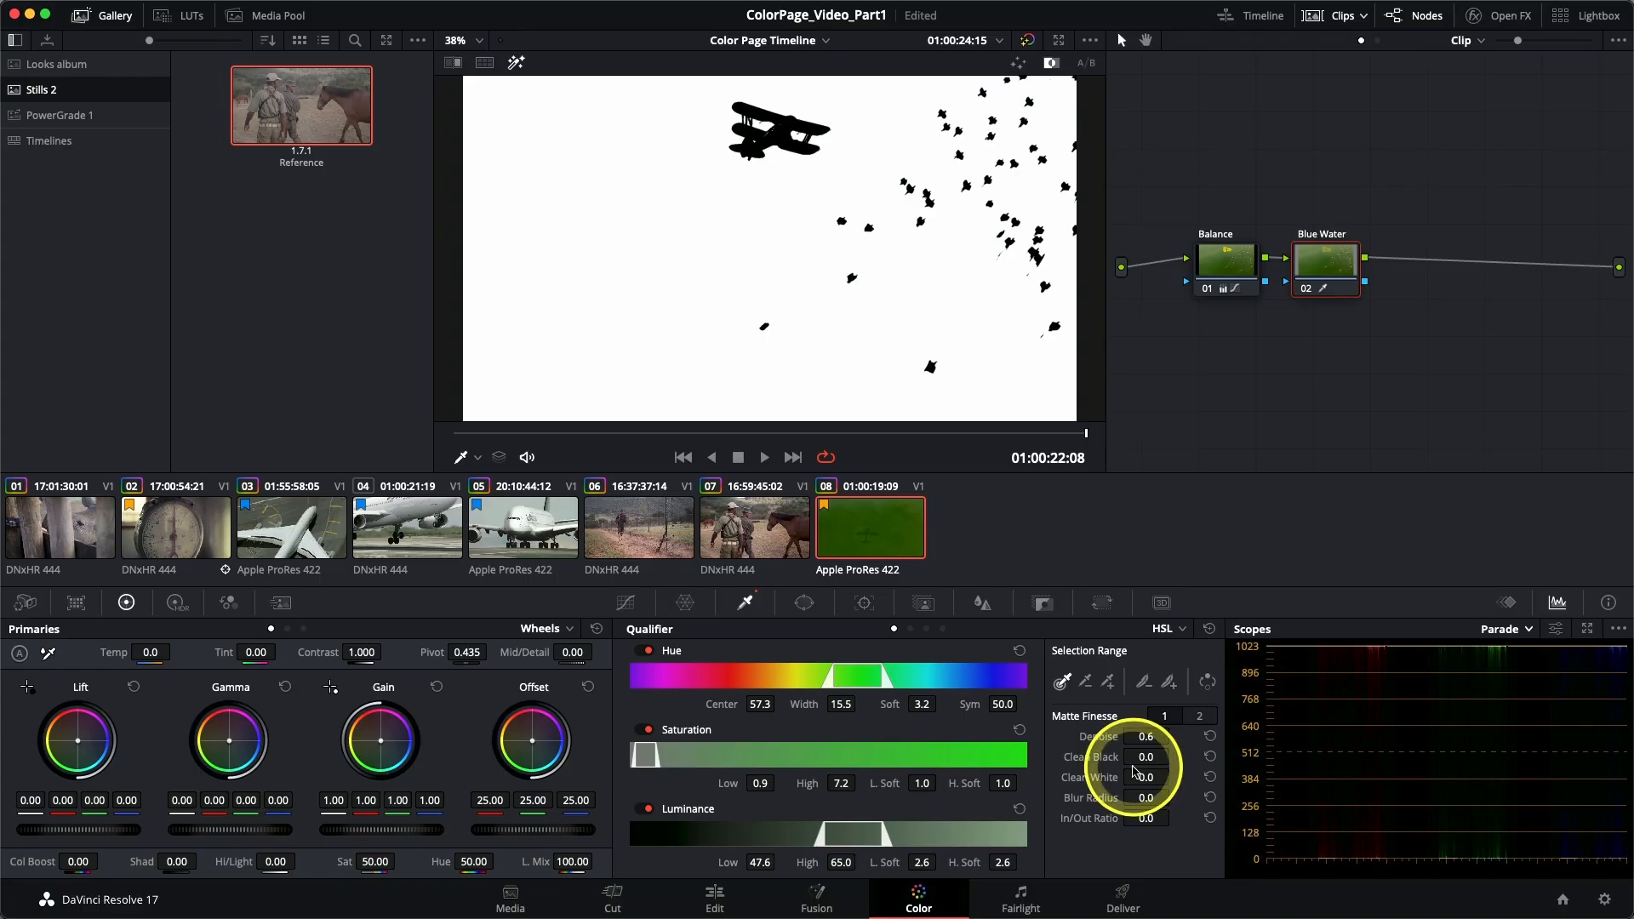
{"action": "mouse_move", "coordinate": [1141, 757]}
{"action": "left_mouse_down"}
{"action": "mouse_move", "coordinate": [1174, 756]}
{"action": "mouse_move", "coordinate": [1153, 755]}
{"action": "mouse_move", "coordinate": [1161, 778]}
{"action": "left_mouse_up"}
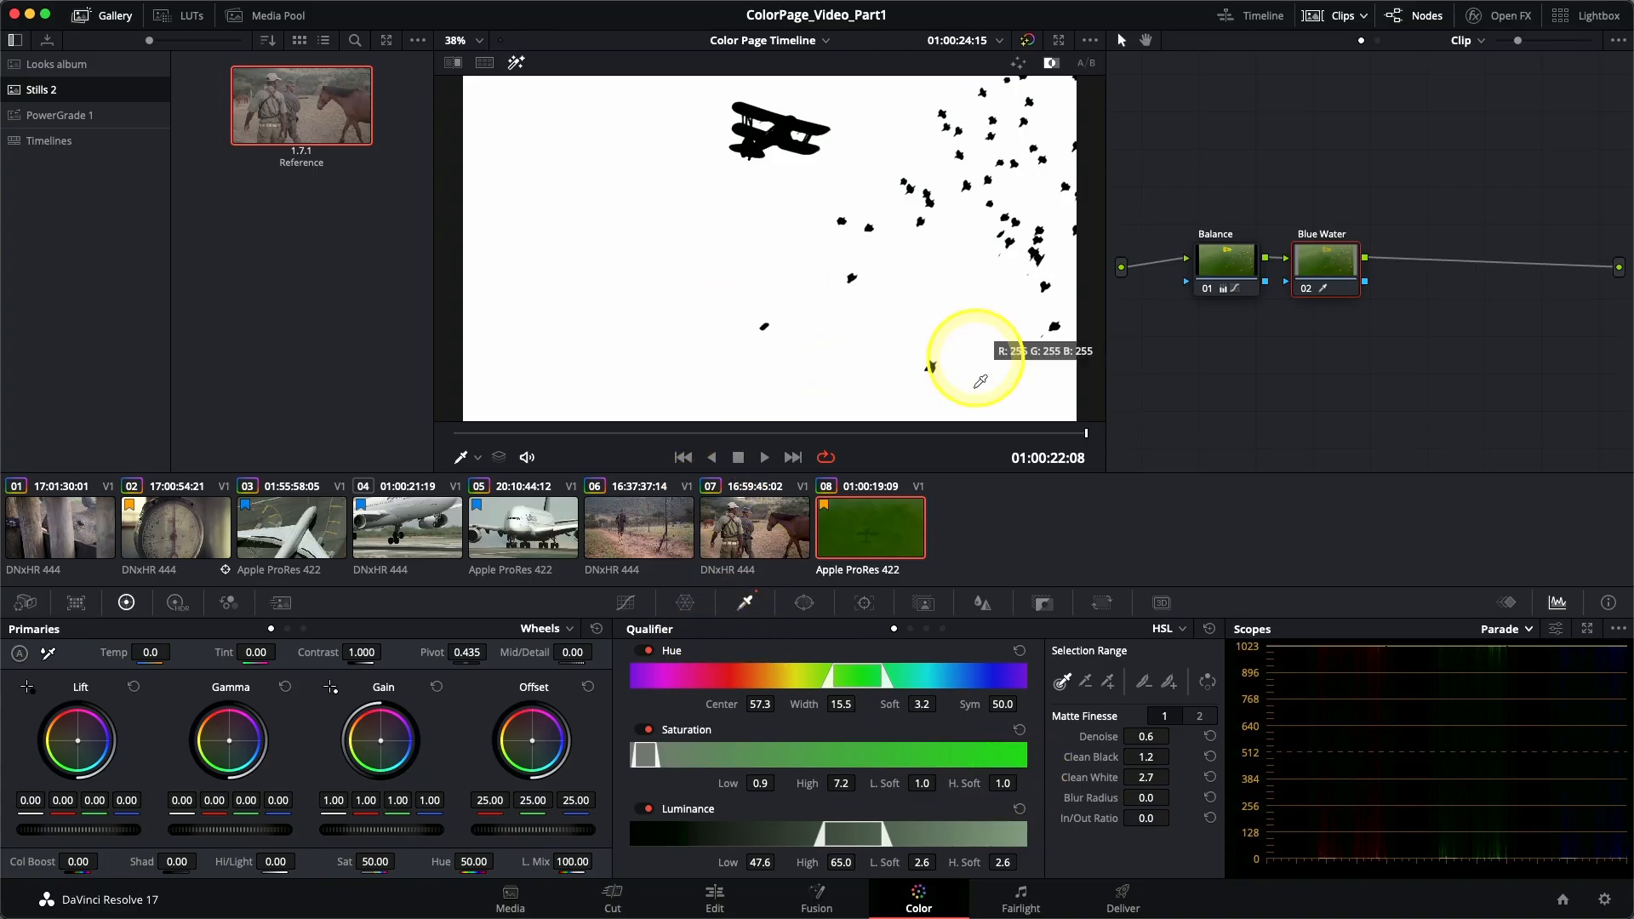
{"action": "left_click", "coordinate": [990, 428]}
{"action": "left_click_drag", "start_coordinate": [990, 429], "coordinate": [468, 394]}
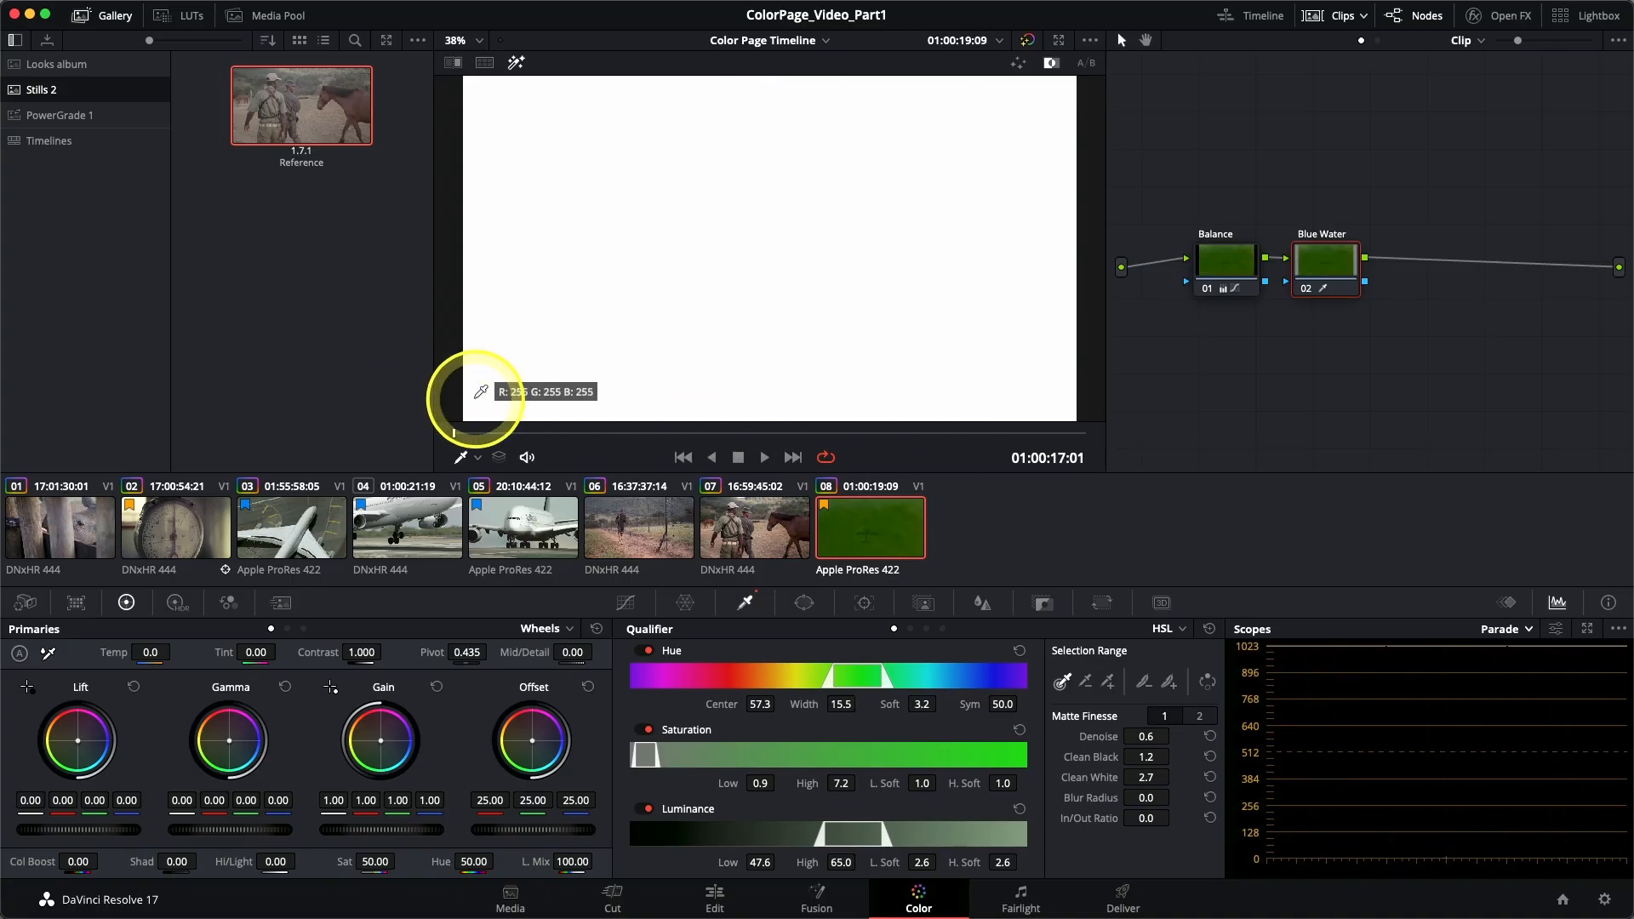
{"action": "left_click", "coordinate": [515, 66]}
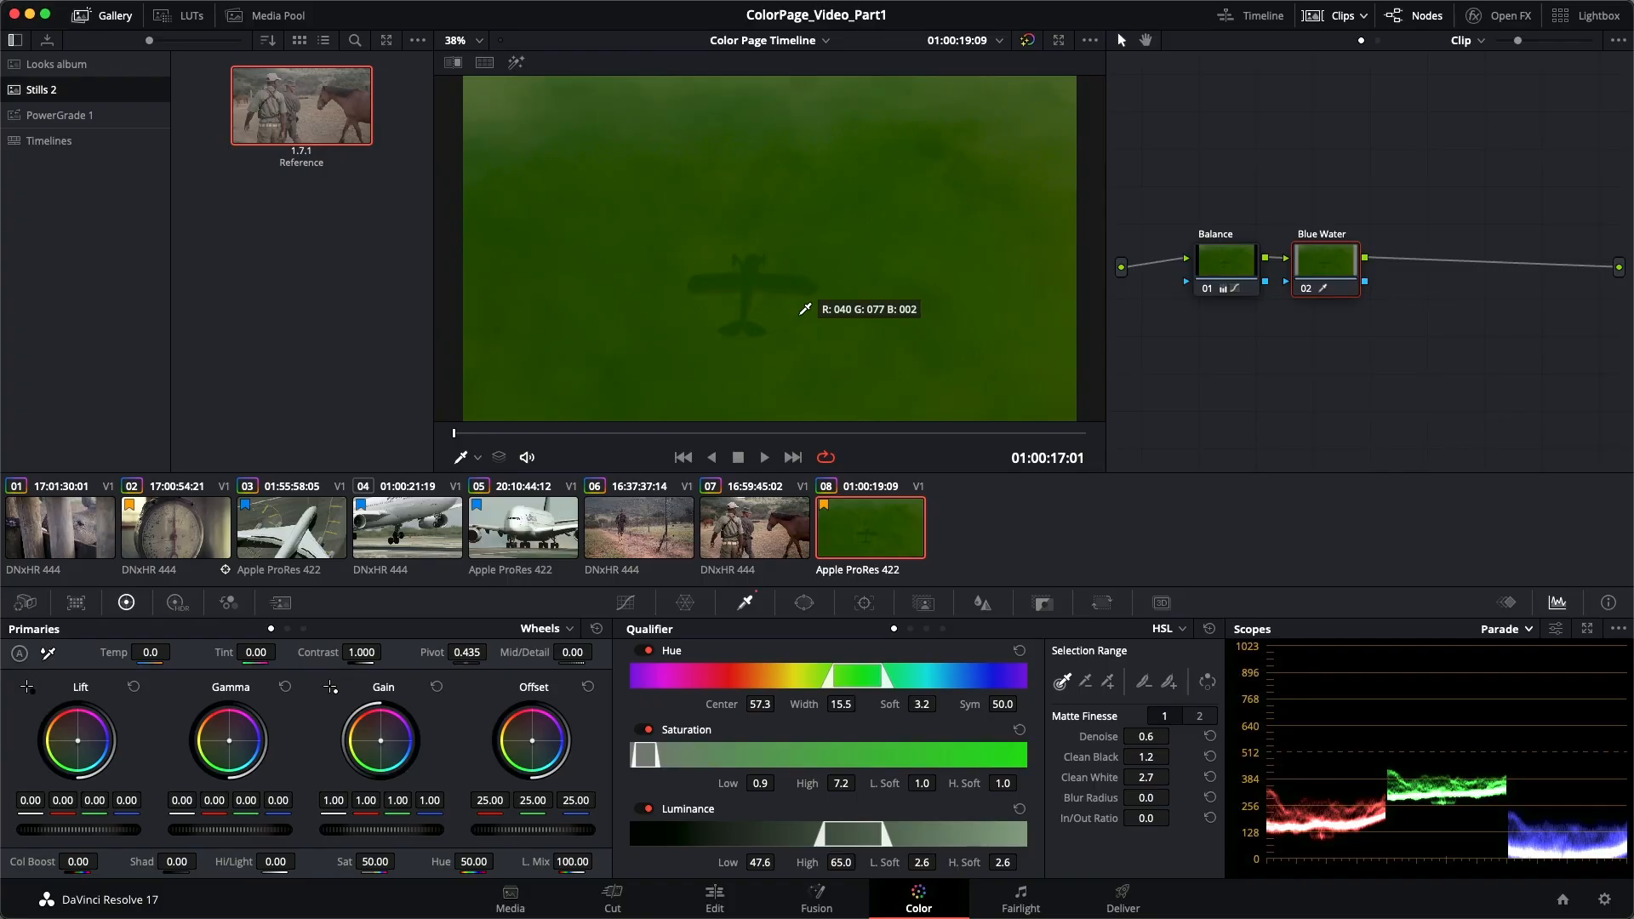
Turn the keyed water blue by raising the black point of the blue-only custom curve to nearly half height, refining it near the clip's end.
{"action": "left_click", "coordinate": [628, 602]}
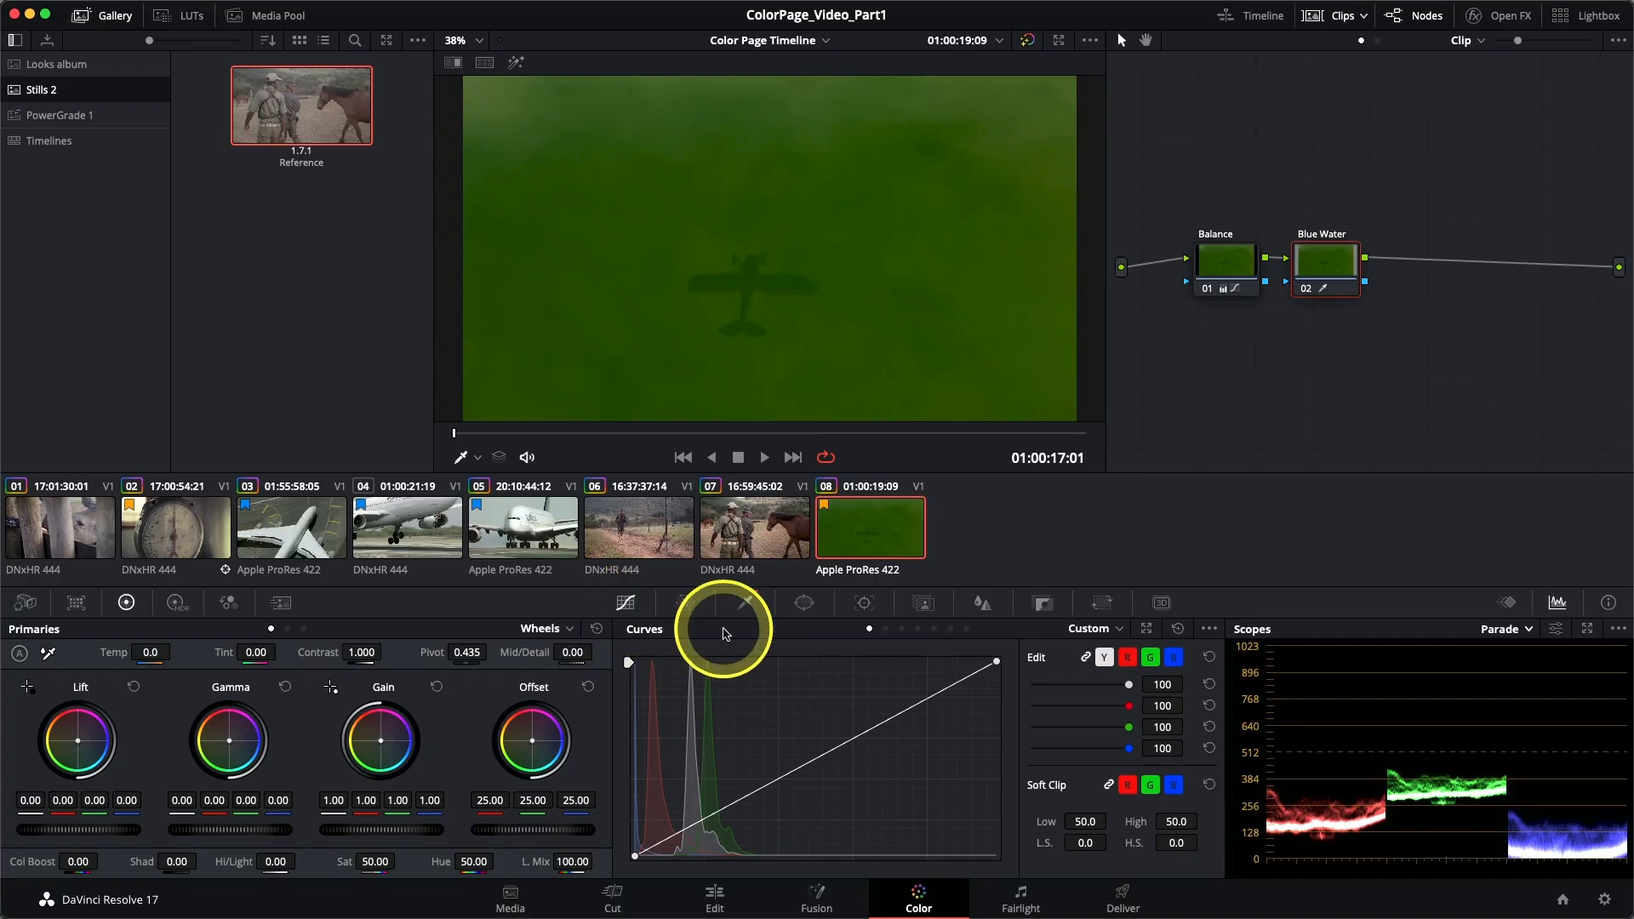
{"action": "left_click", "coordinate": [1175, 658]}
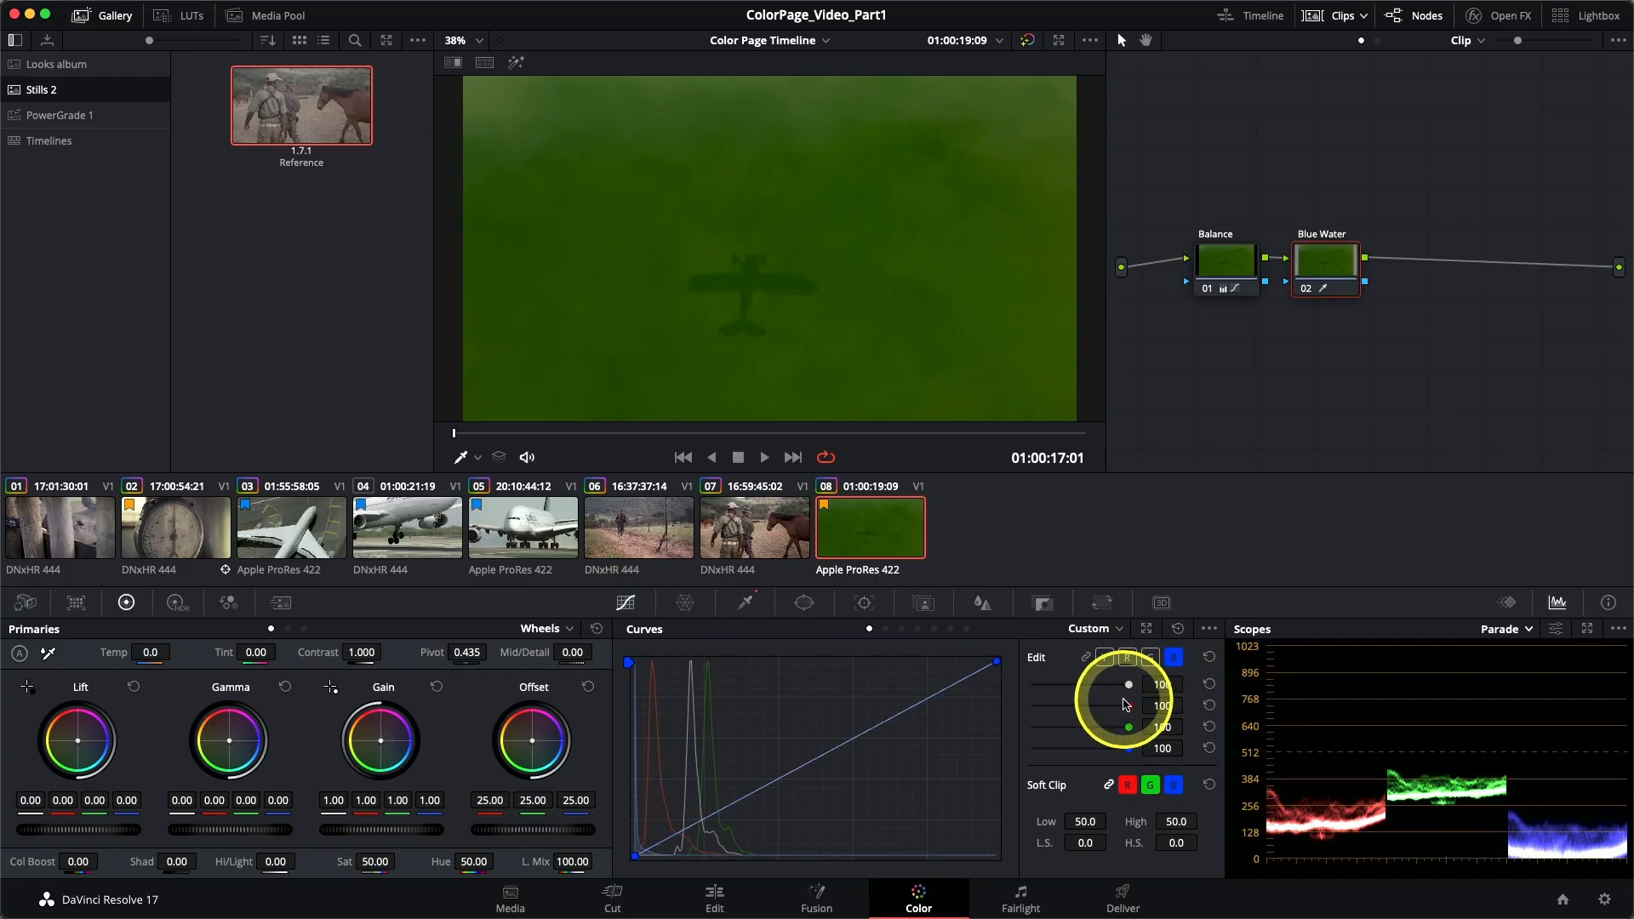
{"action": "left_click", "coordinate": [634, 858]}
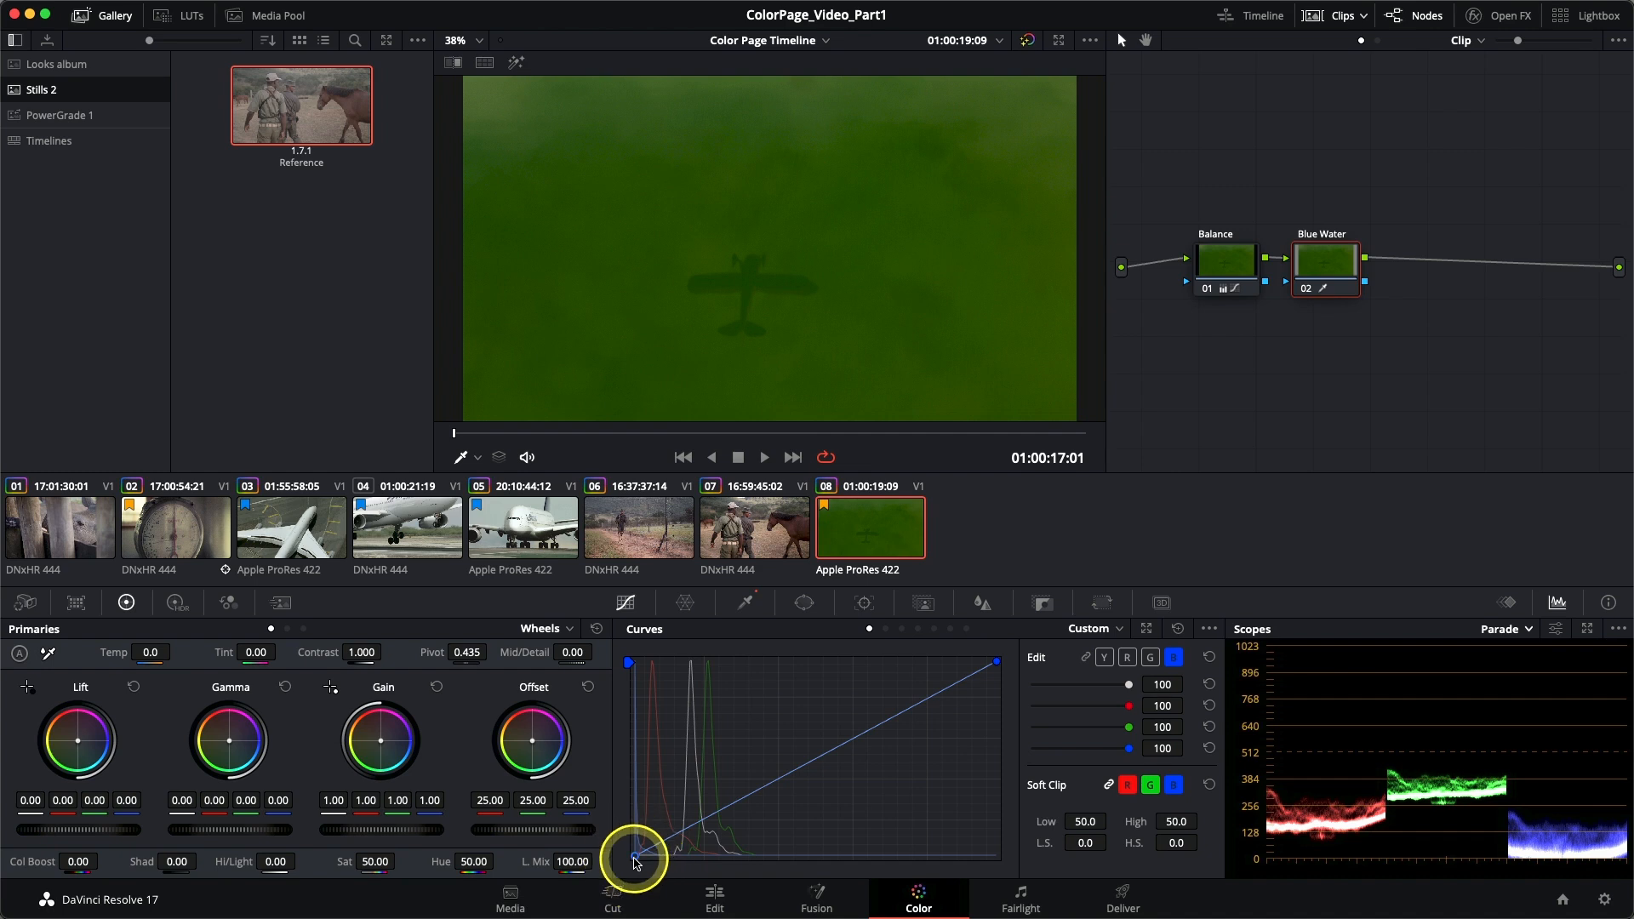
{"action": "mouse_move", "coordinate": [634, 860]}
{"action": "left_mouse_down"}
{"action": "mouse_move", "coordinate": [606, 748]}
{"action": "mouse_move", "coordinate": [600, 776]}
{"action": "left_mouse_up"}
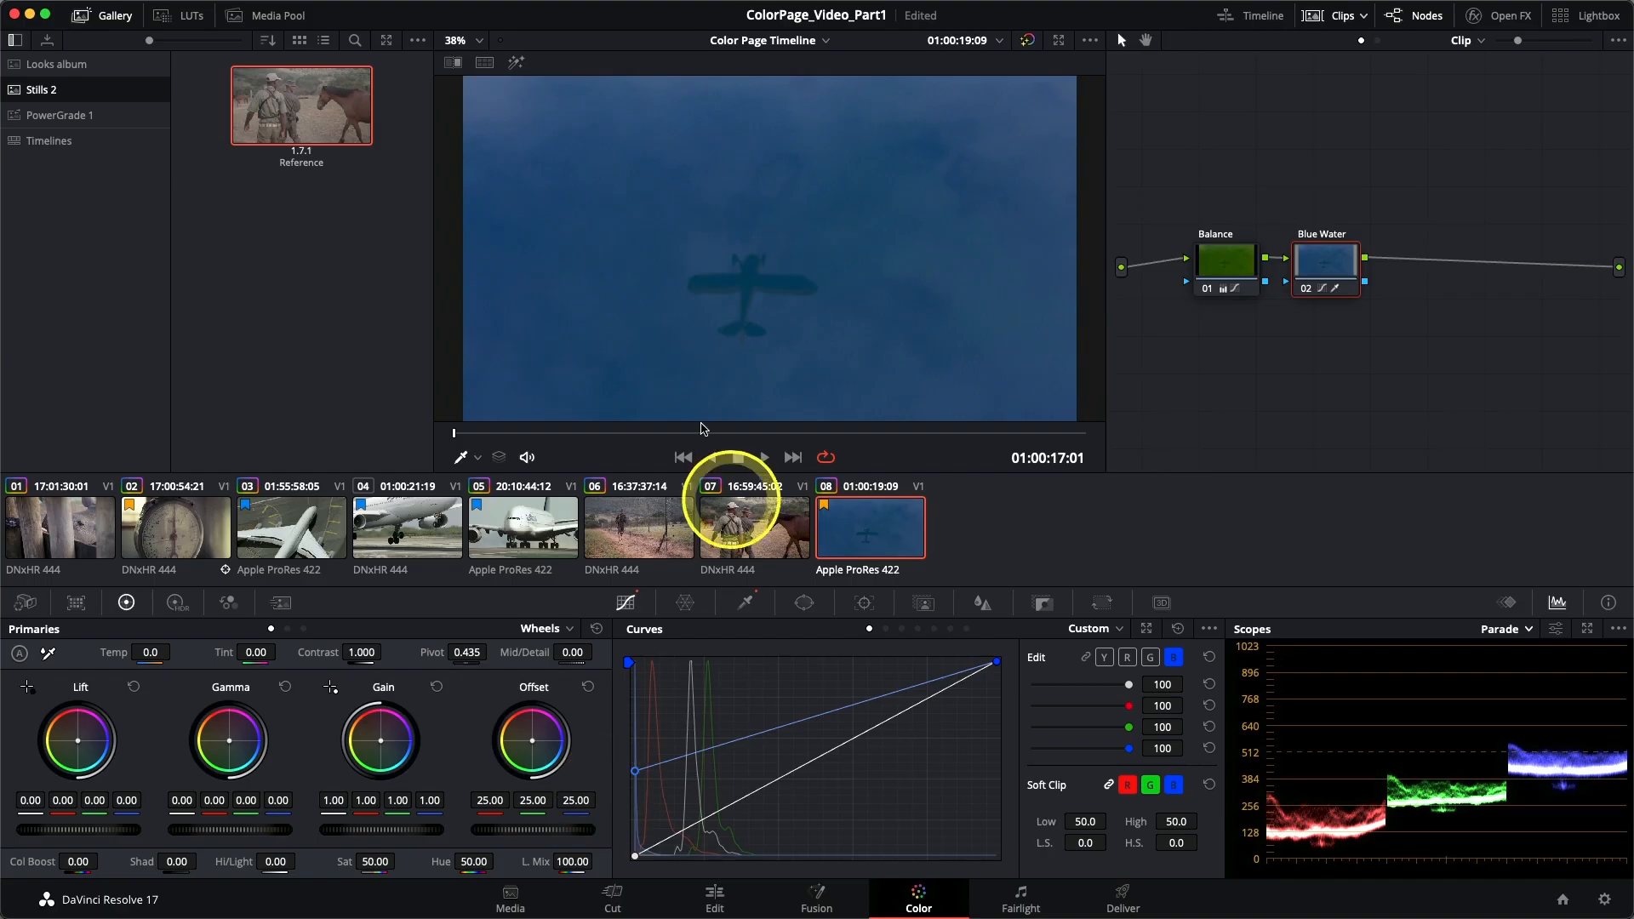
{"action": "left_click", "coordinate": [469, 435]}
{"action": "left_click_drag", "start_coordinate": [469, 435], "coordinate": [1047, 401]}
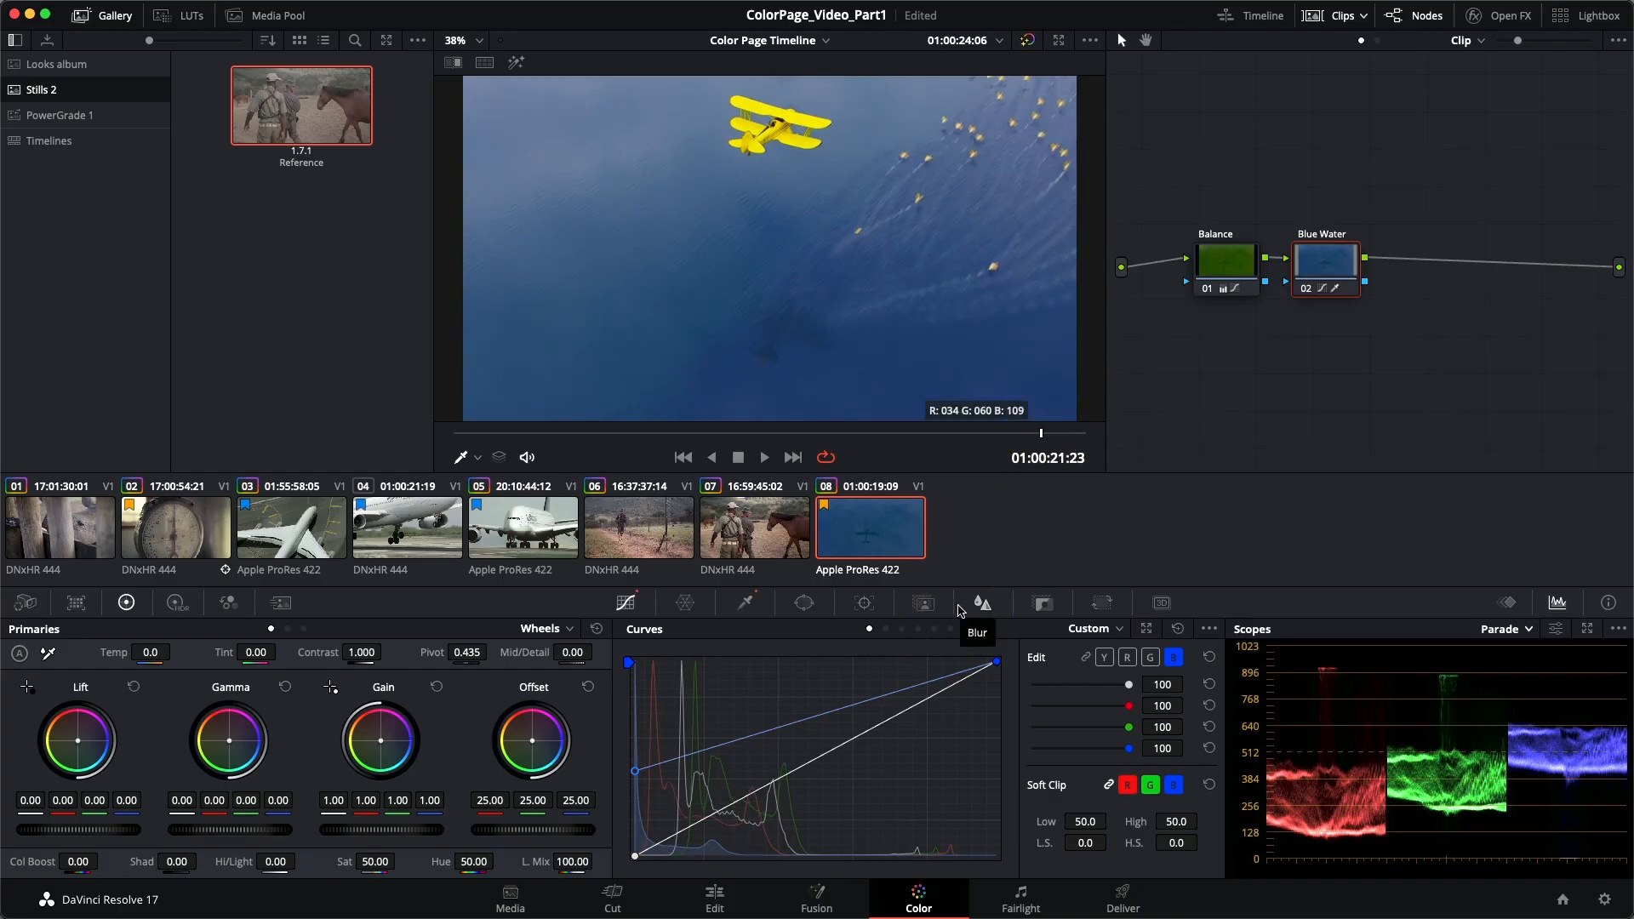
{"action": "mouse_move", "coordinate": [635, 773]}
{"action": "left_mouse_down"}
{"action": "mouse_move", "coordinate": [639, 830]}
{"action": "mouse_move", "coordinate": [649, 632]}
{"action": "mouse_move", "coordinate": [648, 781]}
{"action": "mouse_move", "coordinate": [647, 767]}
{"action": "left_mouse_up"}
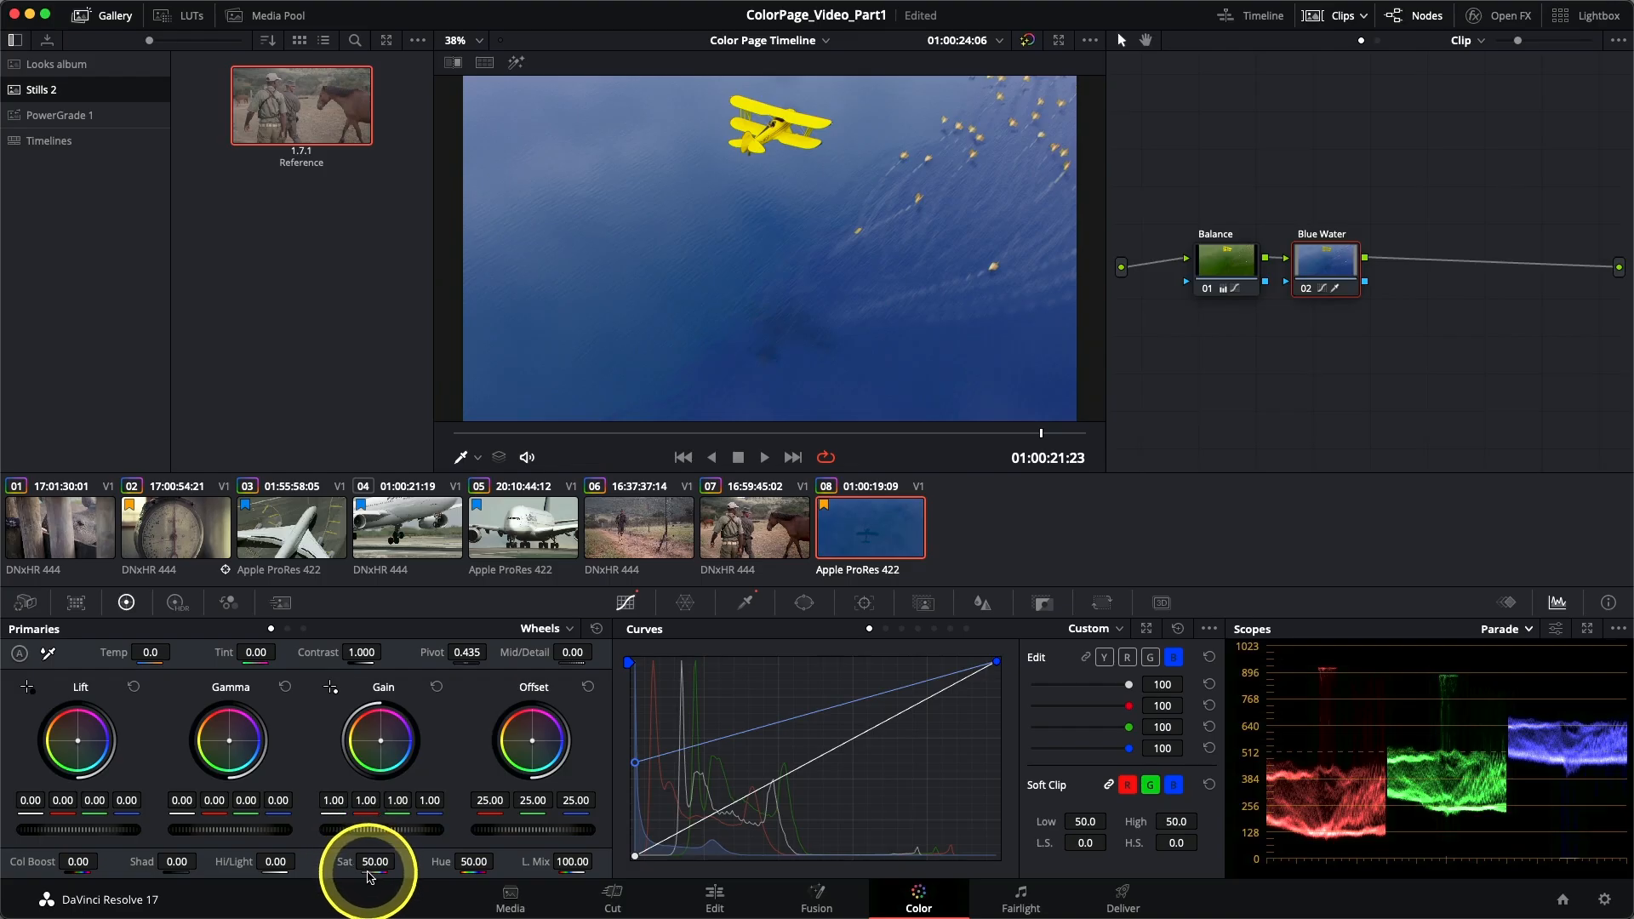
Set the Blue Water node's saturation to 45.00 and its hue to 54.80.
{"action": "mouse_move", "coordinate": [379, 874]}
{"action": "left_mouse_down"}
{"action": "mouse_move", "coordinate": [332, 860]}
{"action": "mouse_move", "coordinate": [437, 879]}
{"action": "mouse_move", "coordinate": [416, 848]}
{"action": "mouse_move", "coordinate": [400, 860]}
{"action": "left_mouse_up"}
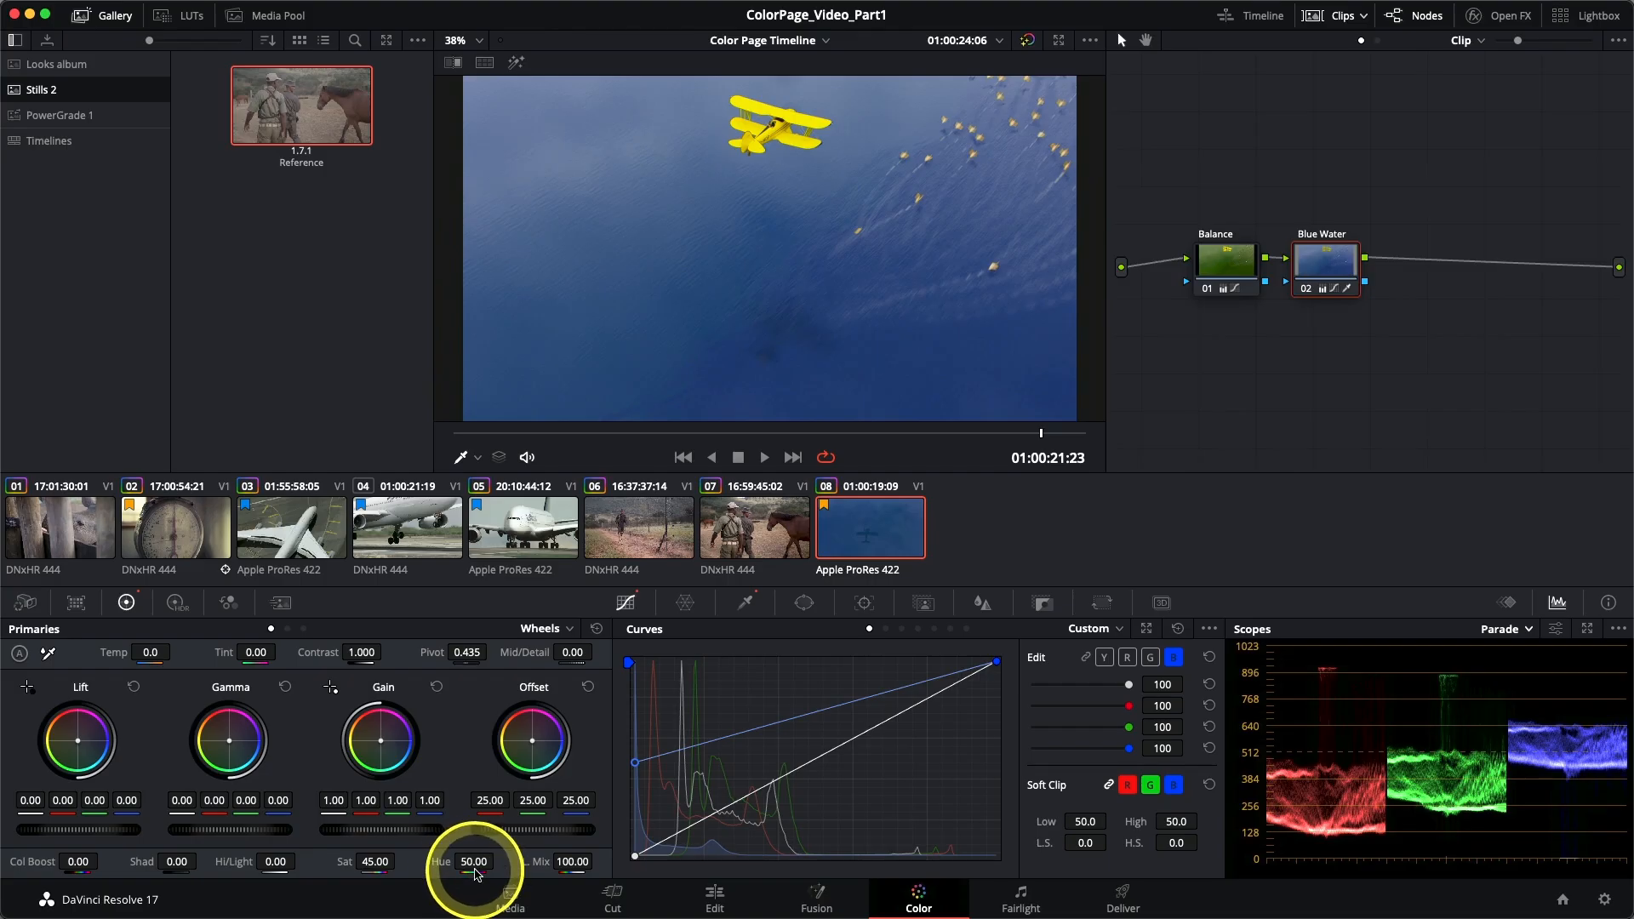
{"action": "mouse_move", "coordinate": [470, 861]}
{"action": "left_mouse_down"}
{"action": "mouse_move", "coordinate": [363, 854]}
{"action": "mouse_move", "coordinate": [491, 851]}
{"action": "left_mouse_up"}
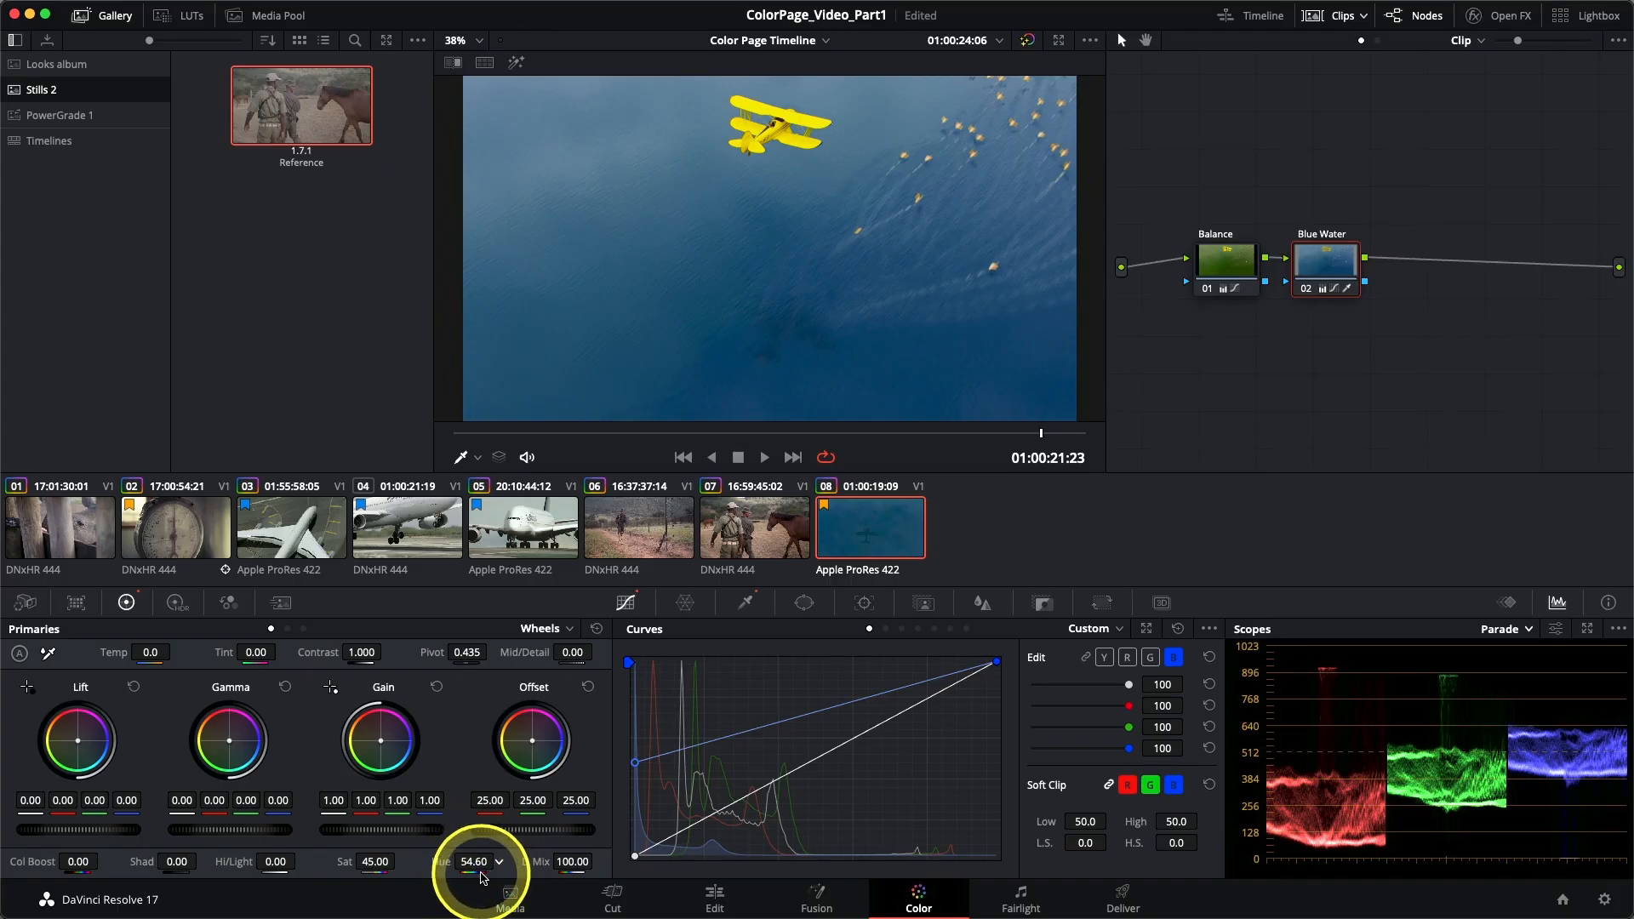
{"action": "mouse_move", "coordinate": [478, 858]}
{"action": "left_mouse_down"}
{"action": "mouse_move", "coordinate": [456, 857]}
{"action": "mouse_move", "coordinate": [540, 858]}
{"action": "mouse_move", "coordinate": [473, 853]}
{"action": "mouse_move", "coordinate": [452, 880]}
{"action": "mouse_move", "coordinate": [490, 861]}
{"action": "left_mouse_up"}
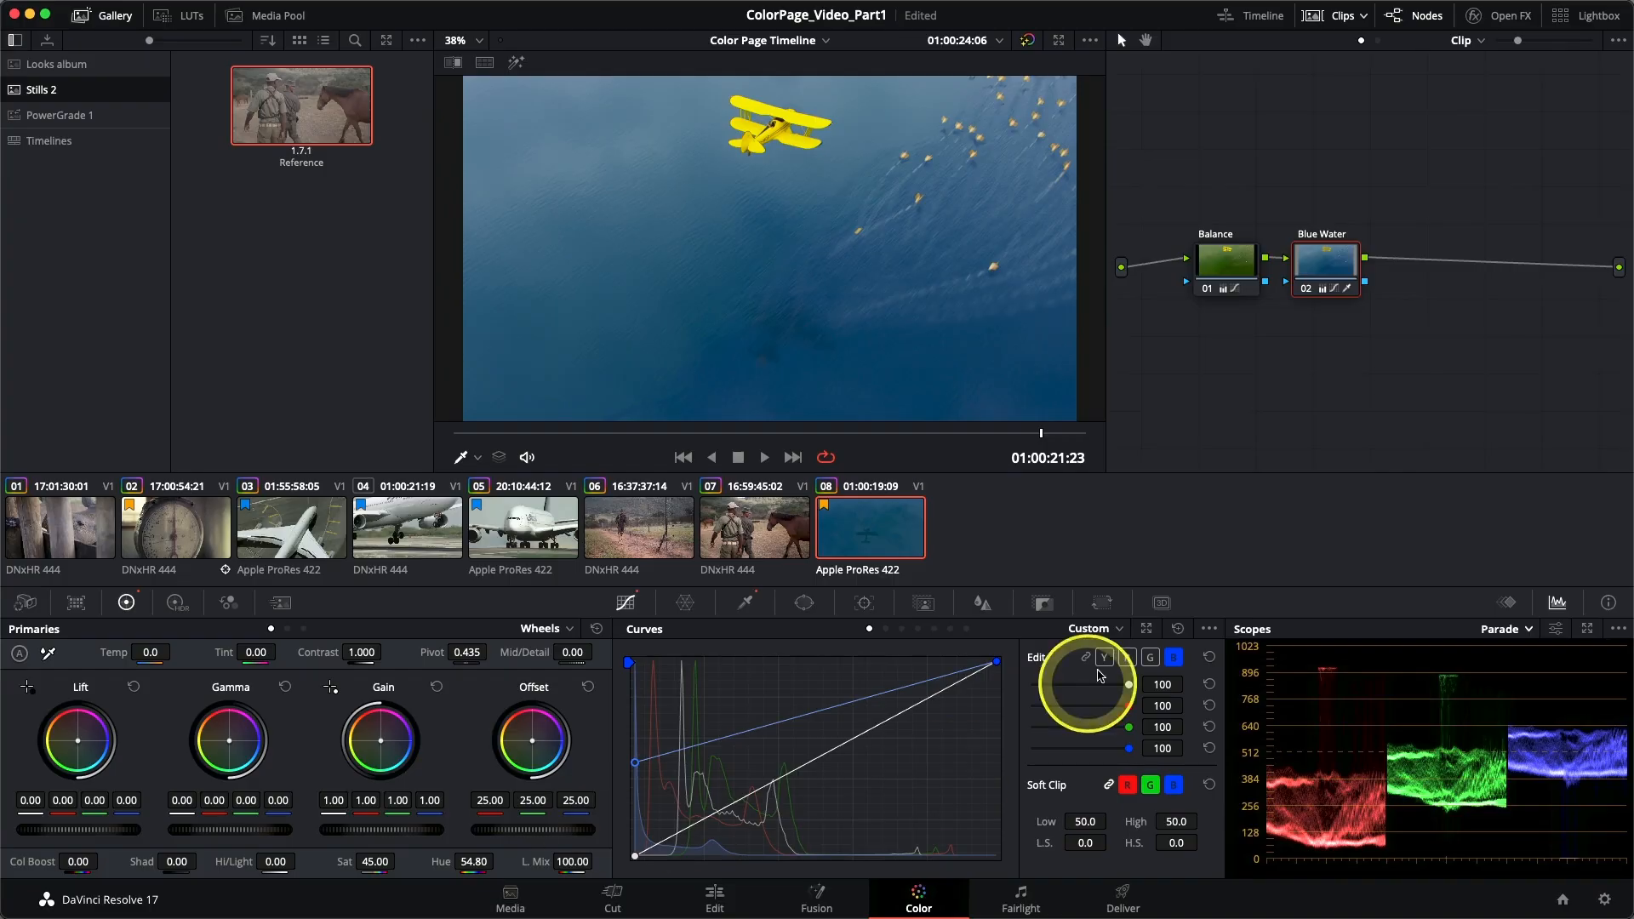
Compare the shot near its end with all grades bypassed and enabled.
{"action": "left_click_drag", "start_coordinate": [1043, 441], "coordinate": [1083, 436]}
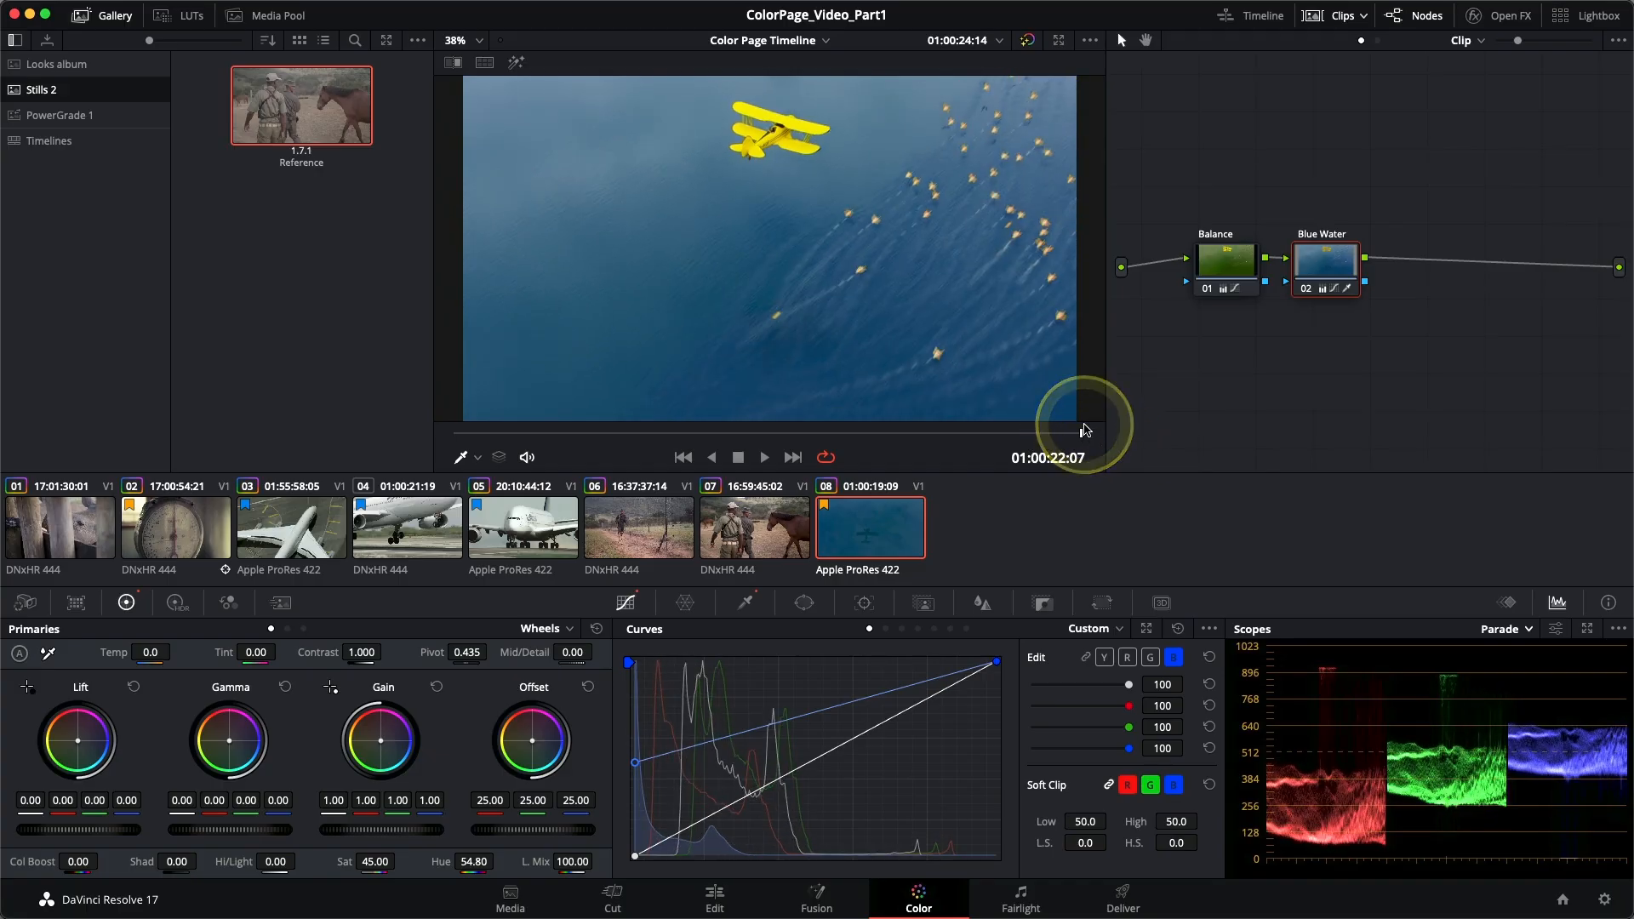
{"action": "key", "text": "shift+d"}
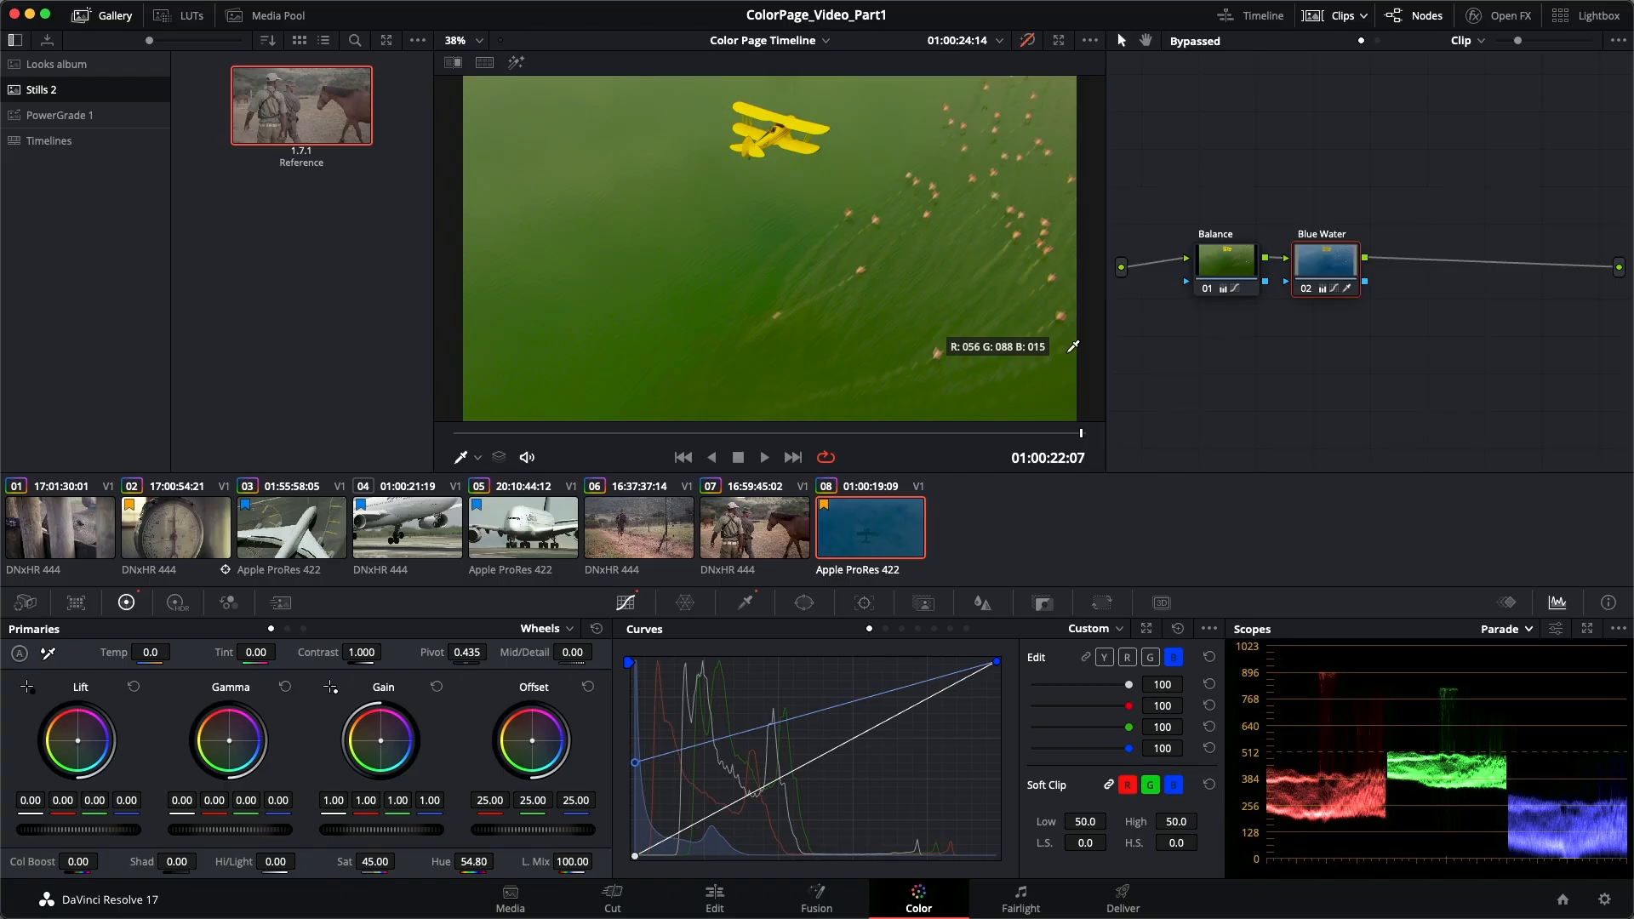
{"action": "key", "text": "shift+d"}
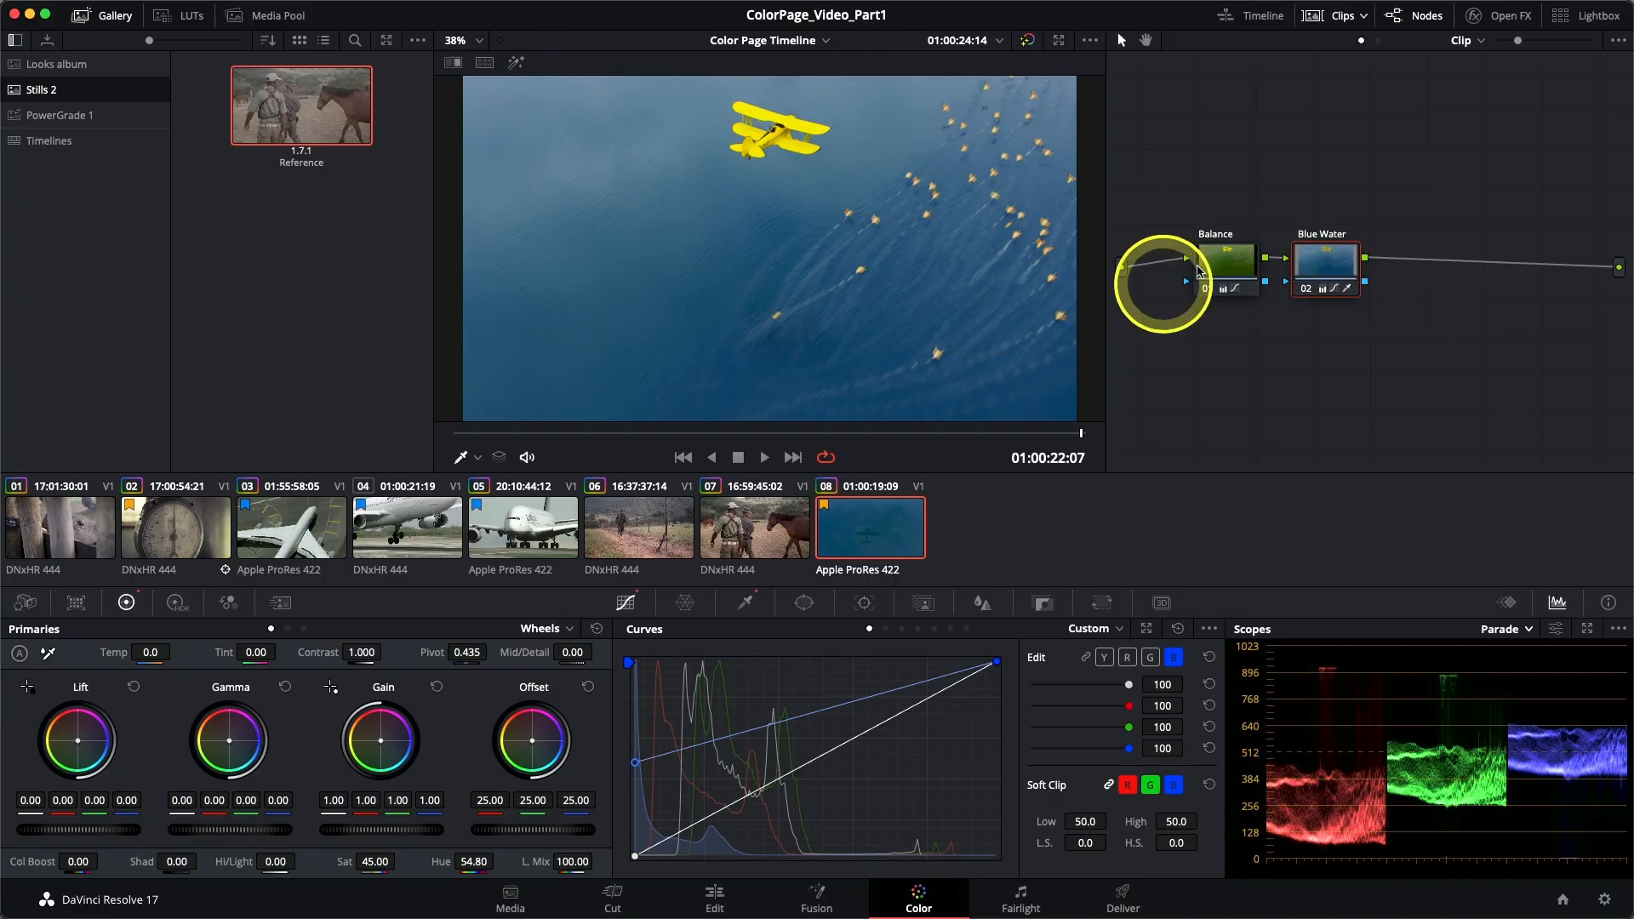
Add an outside node after the Blue Water node and position it close beside it.
{"action": "mouse_move", "coordinate": [1316, 296]}
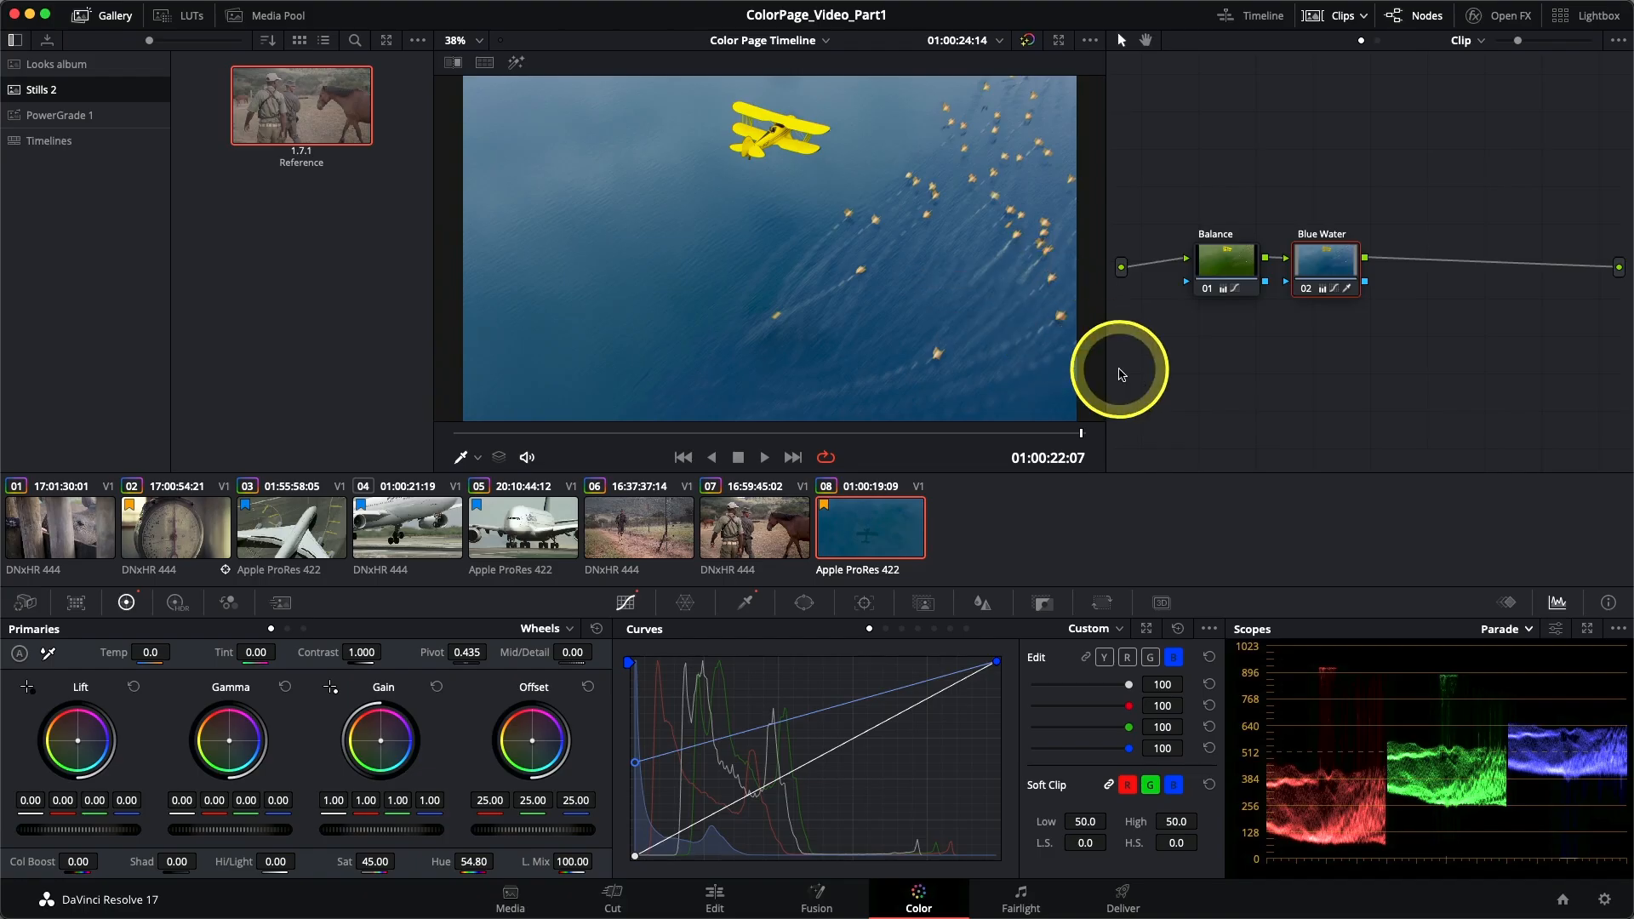
{"action": "right_click", "coordinate": [1321, 267]}
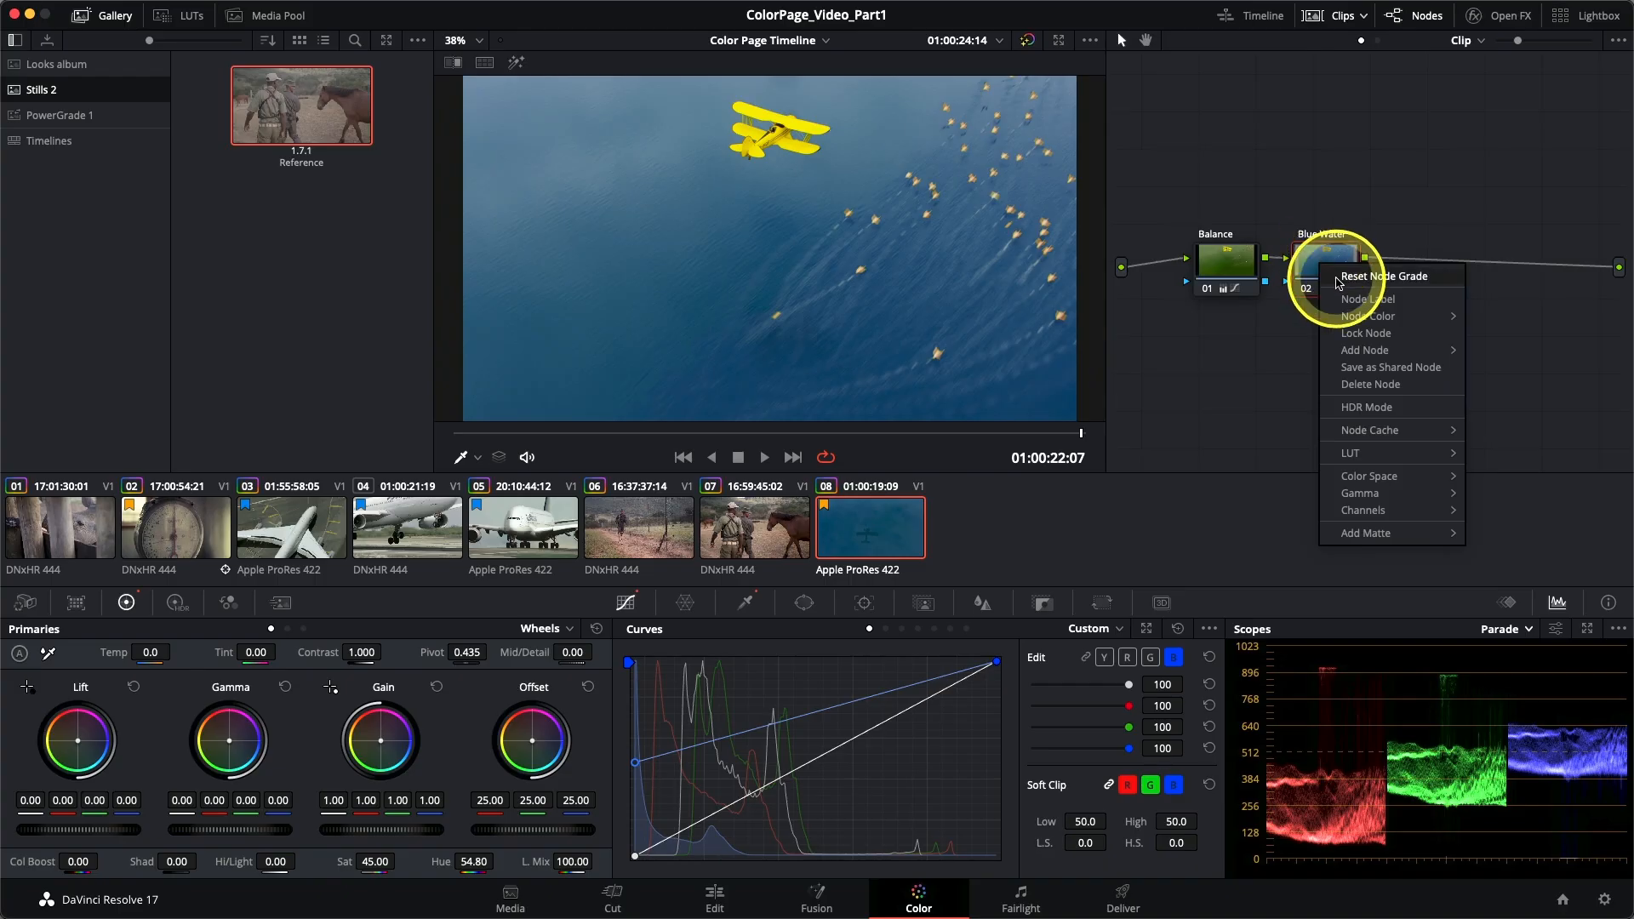
{"action": "mouse_move", "coordinate": [1367, 350]}
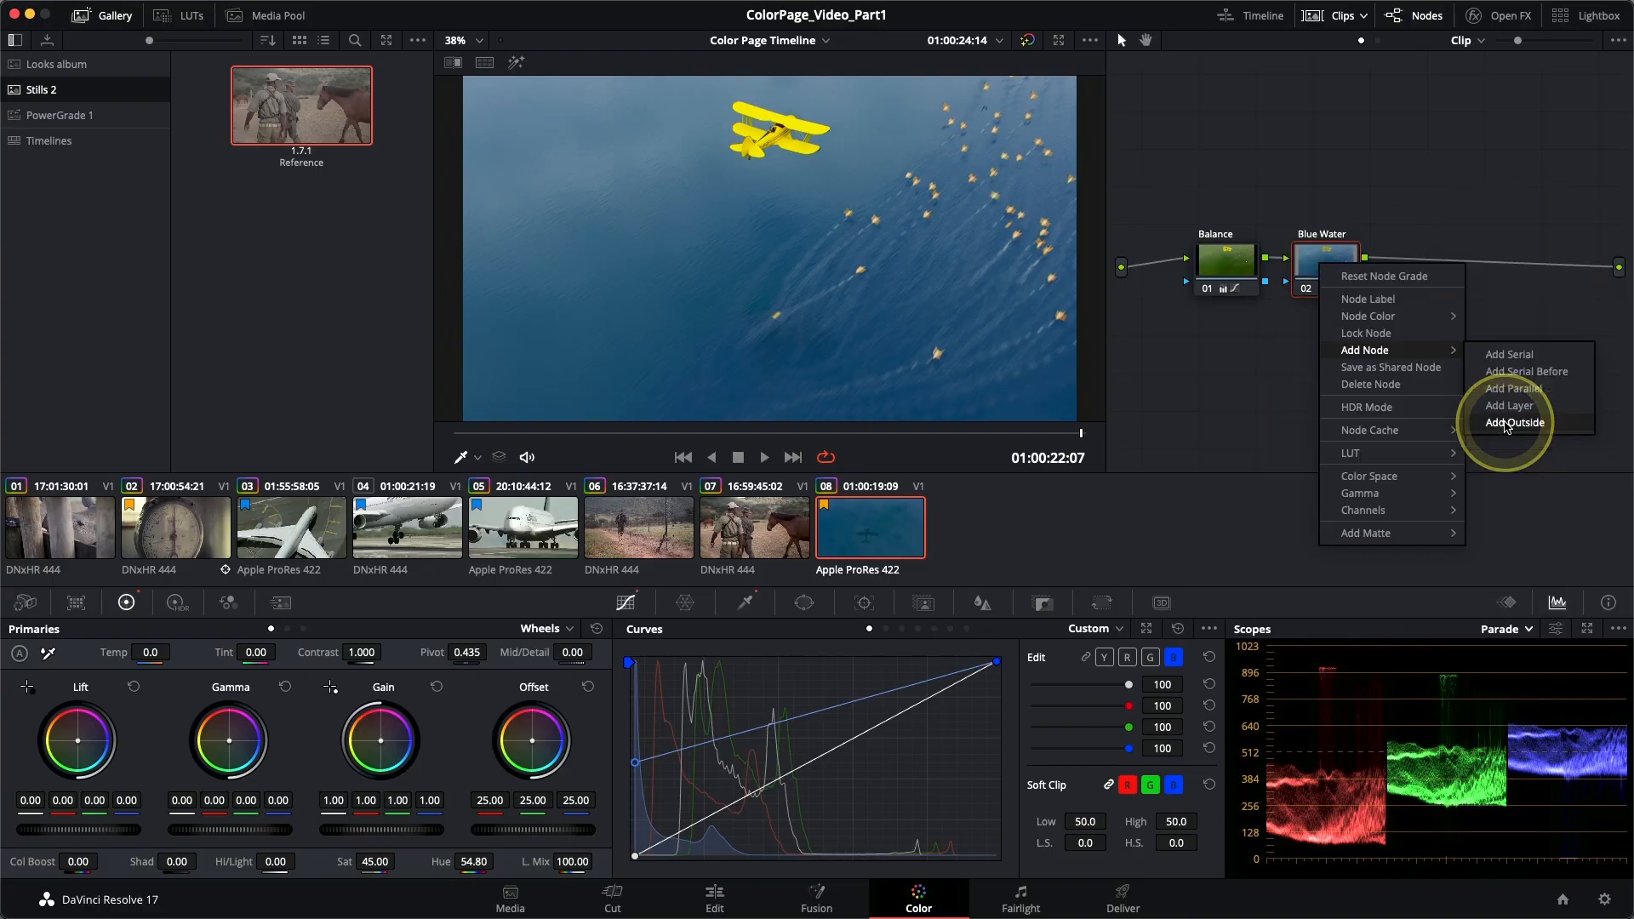
{"action": "left_click", "coordinate": [1506, 423]}
{"action": "left_click_drag", "start_coordinate": [1425, 271], "coordinate": [1492, 269]}
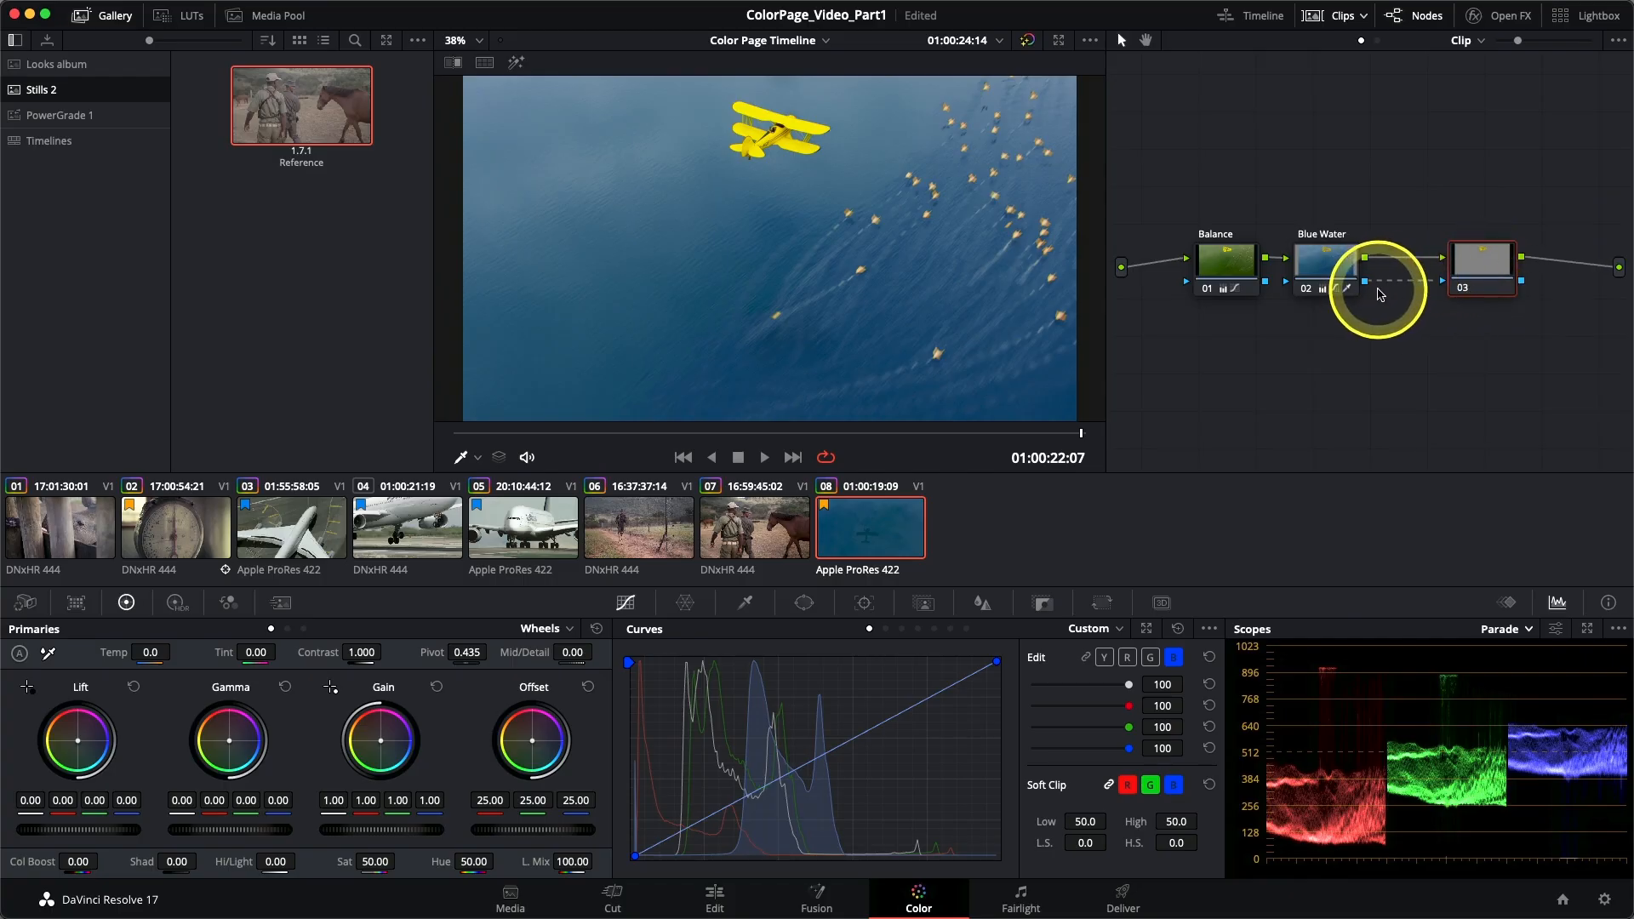
{"action": "left_click_drag", "start_coordinate": [1477, 277], "coordinate": [1435, 274]}
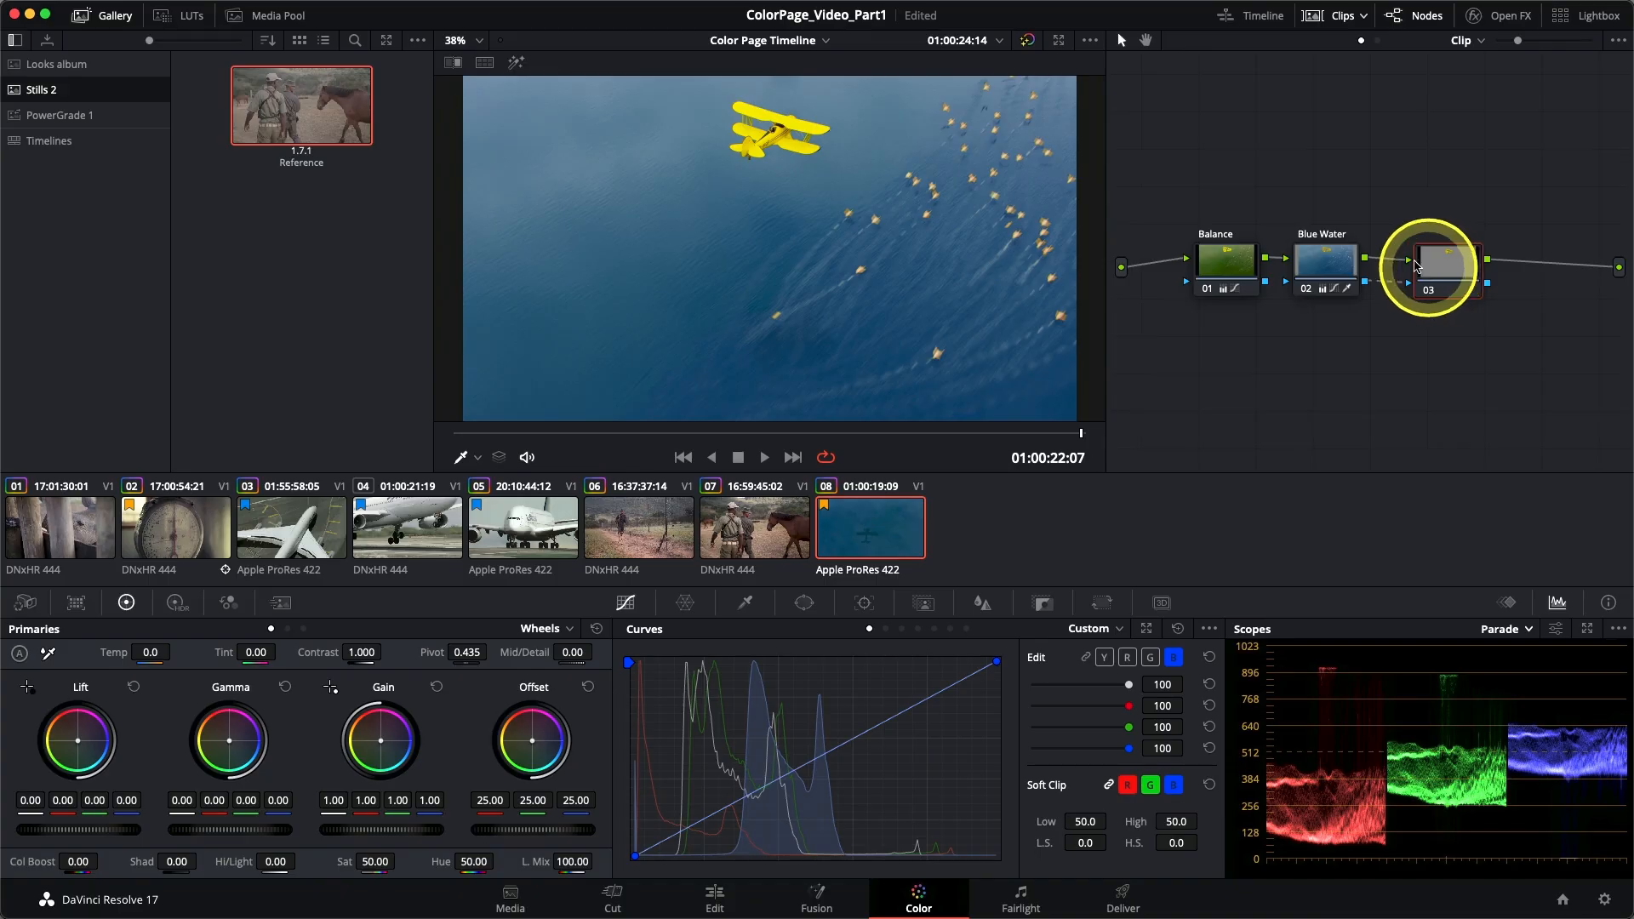
Inspect the outside node's selection in black-and-white and colour highlight modes through the clip, and turn the highlight off.
{"action": "left_click", "coordinate": [602, 101]}
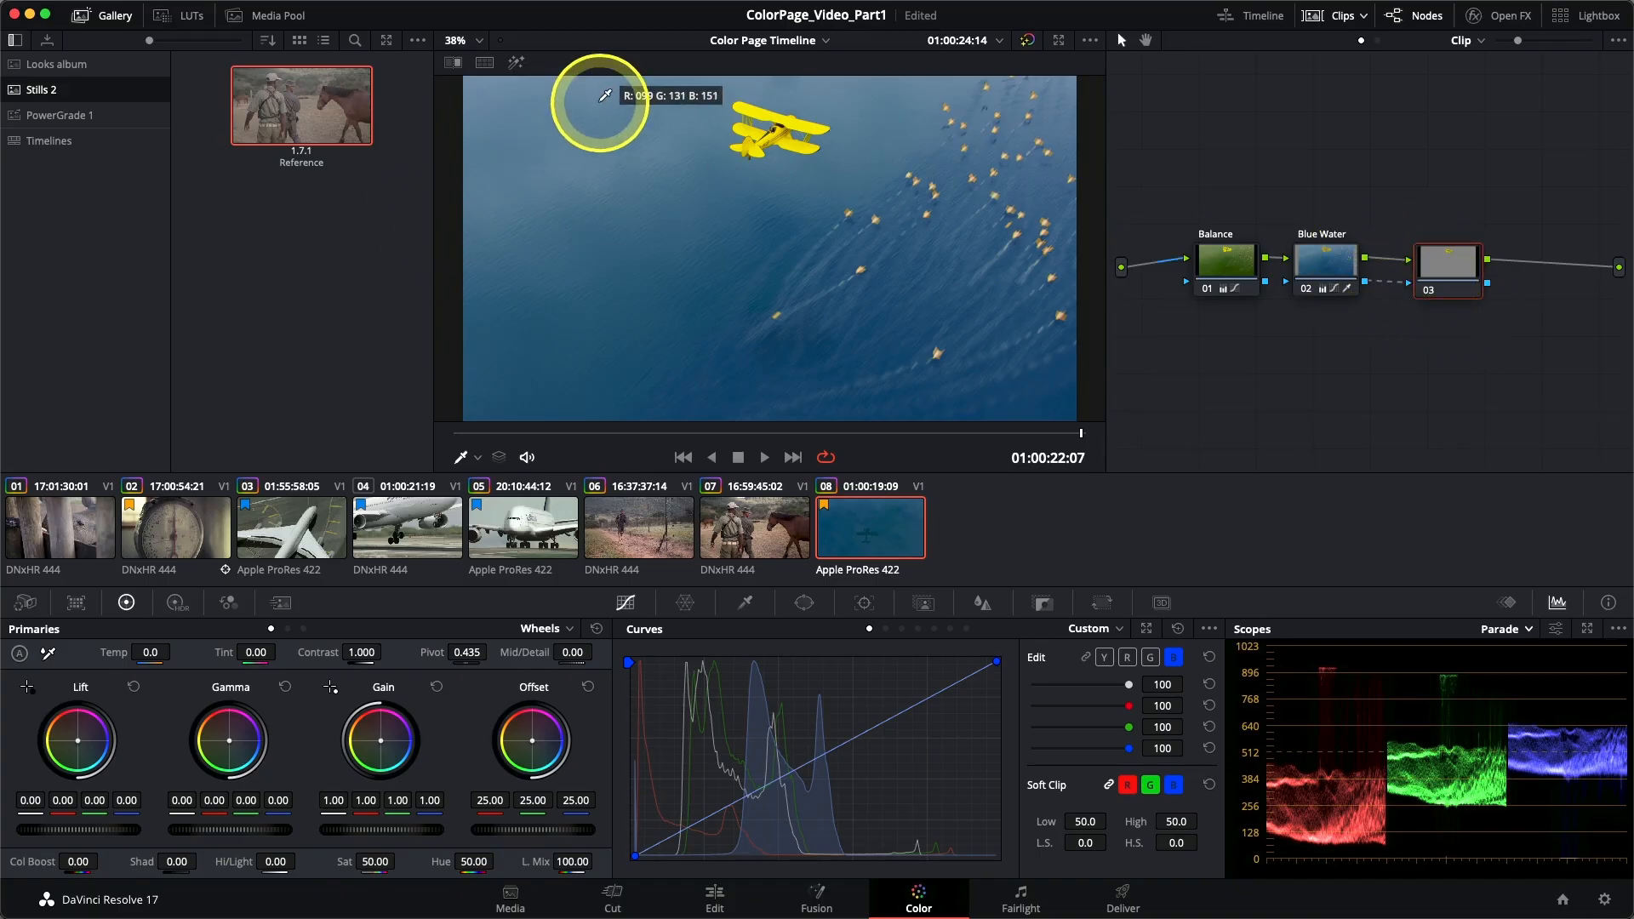
{"action": "left_click", "coordinate": [516, 62]}
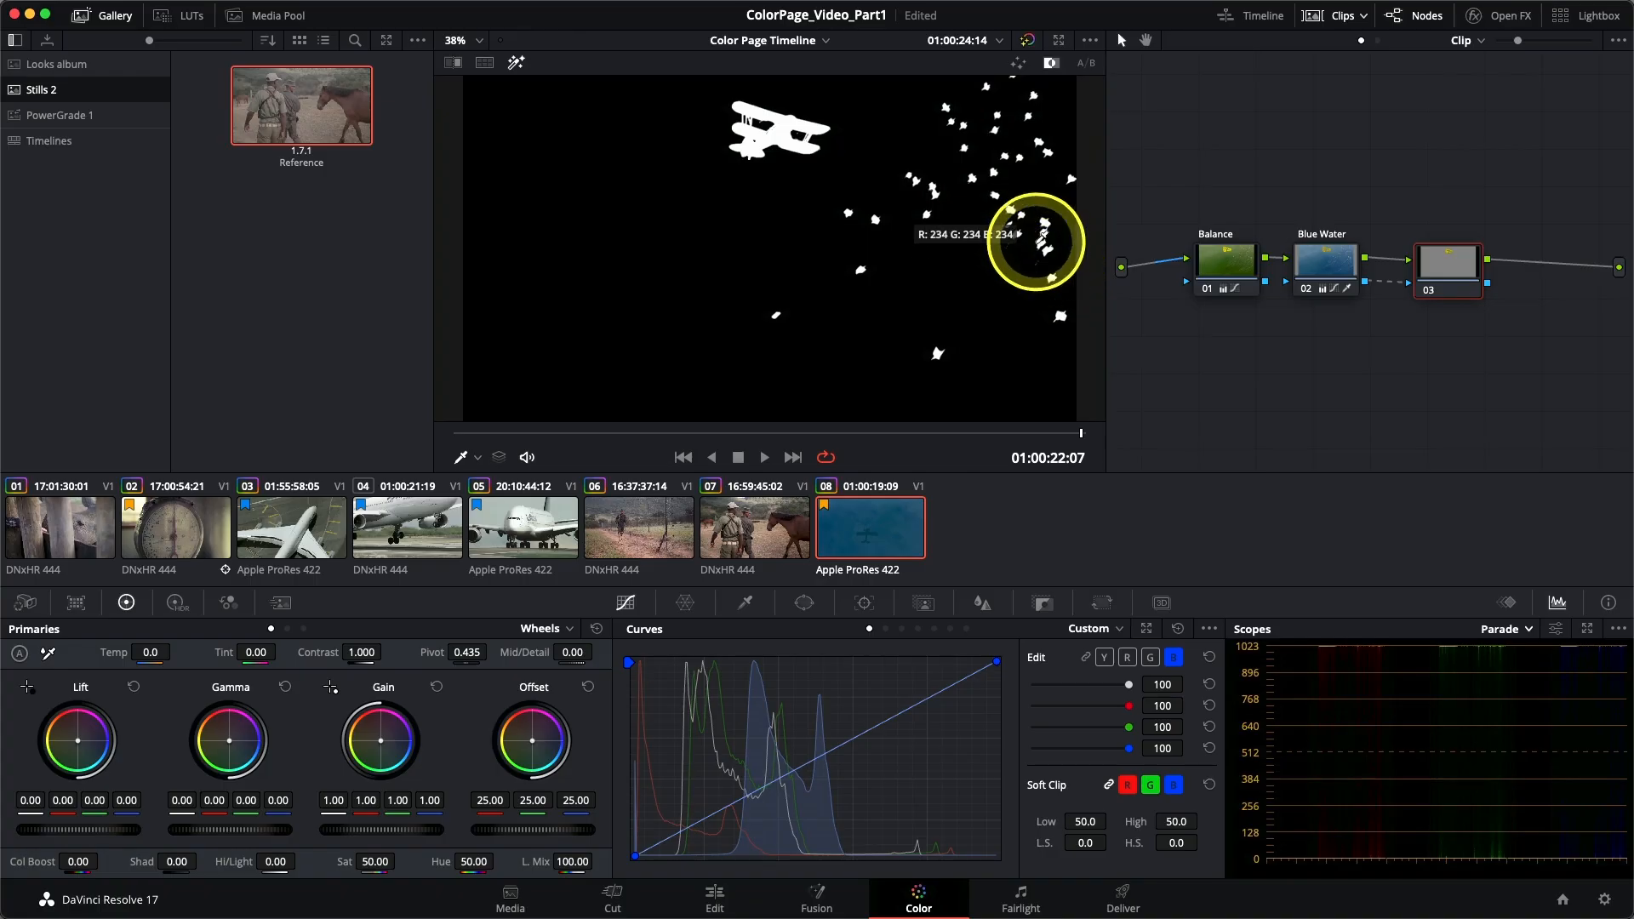
{"action": "left_click", "coordinate": [1021, 66]}
{"action": "left_click", "coordinate": [1052, 435]}
{"action": "left_click_drag", "start_coordinate": [1052, 435], "coordinate": [638, 417]}
{"action": "left_click", "coordinate": [547, 426]}
{"action": "left_click_drag", "start_coordinate": [528, 435], "coordinate": [1144, 446]}
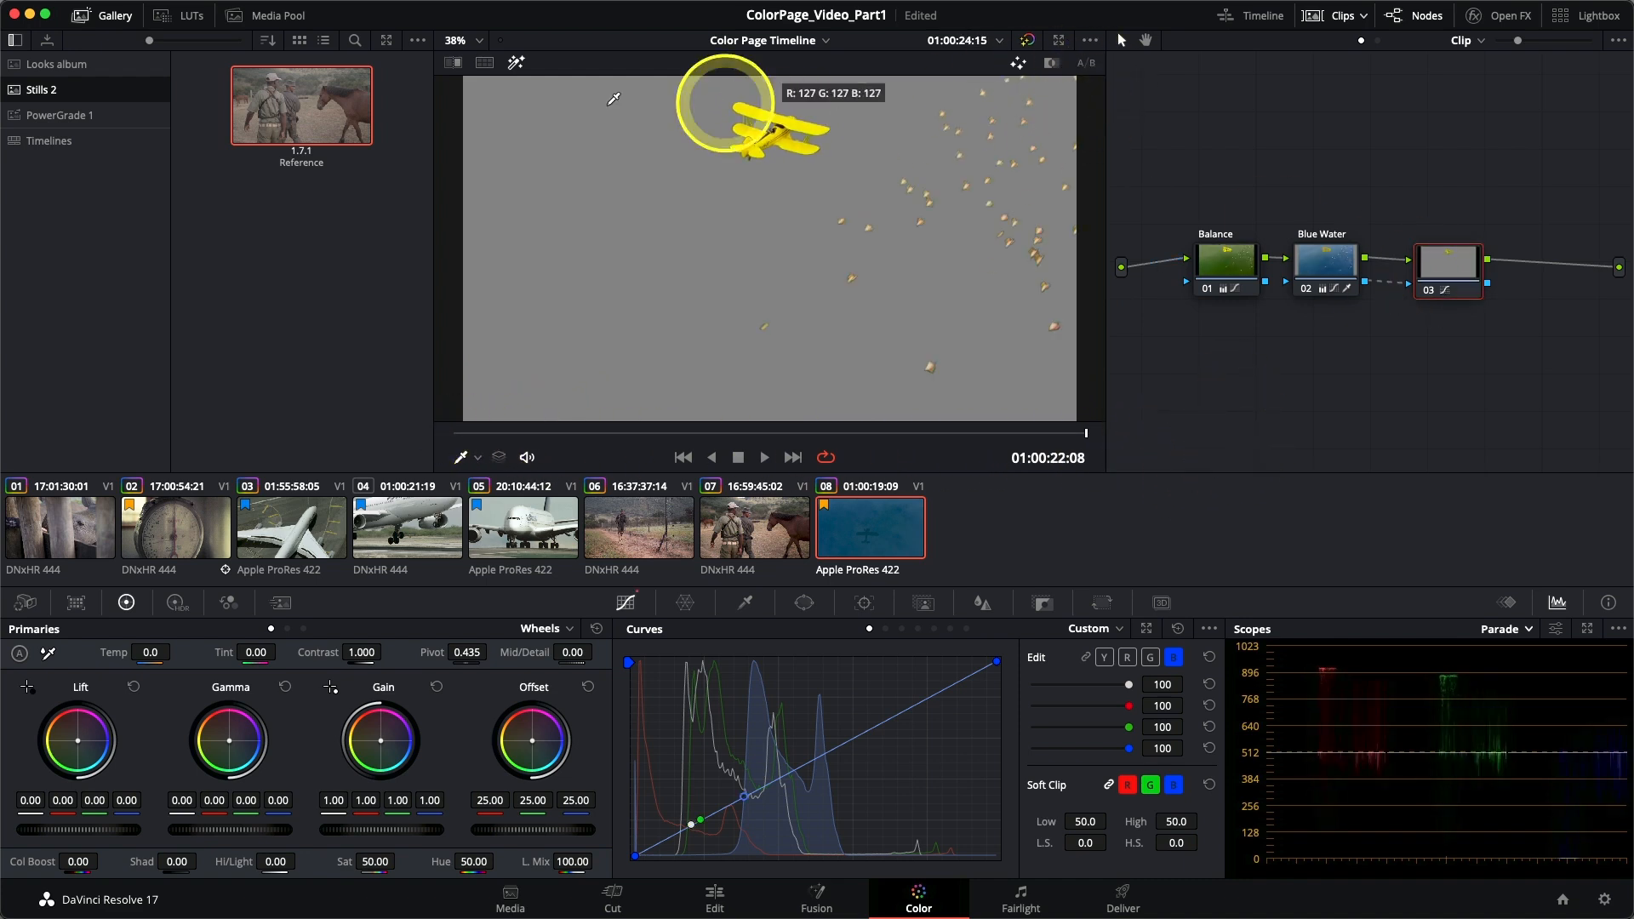
{"action": "left_click", "coordinate": [515, 63]}
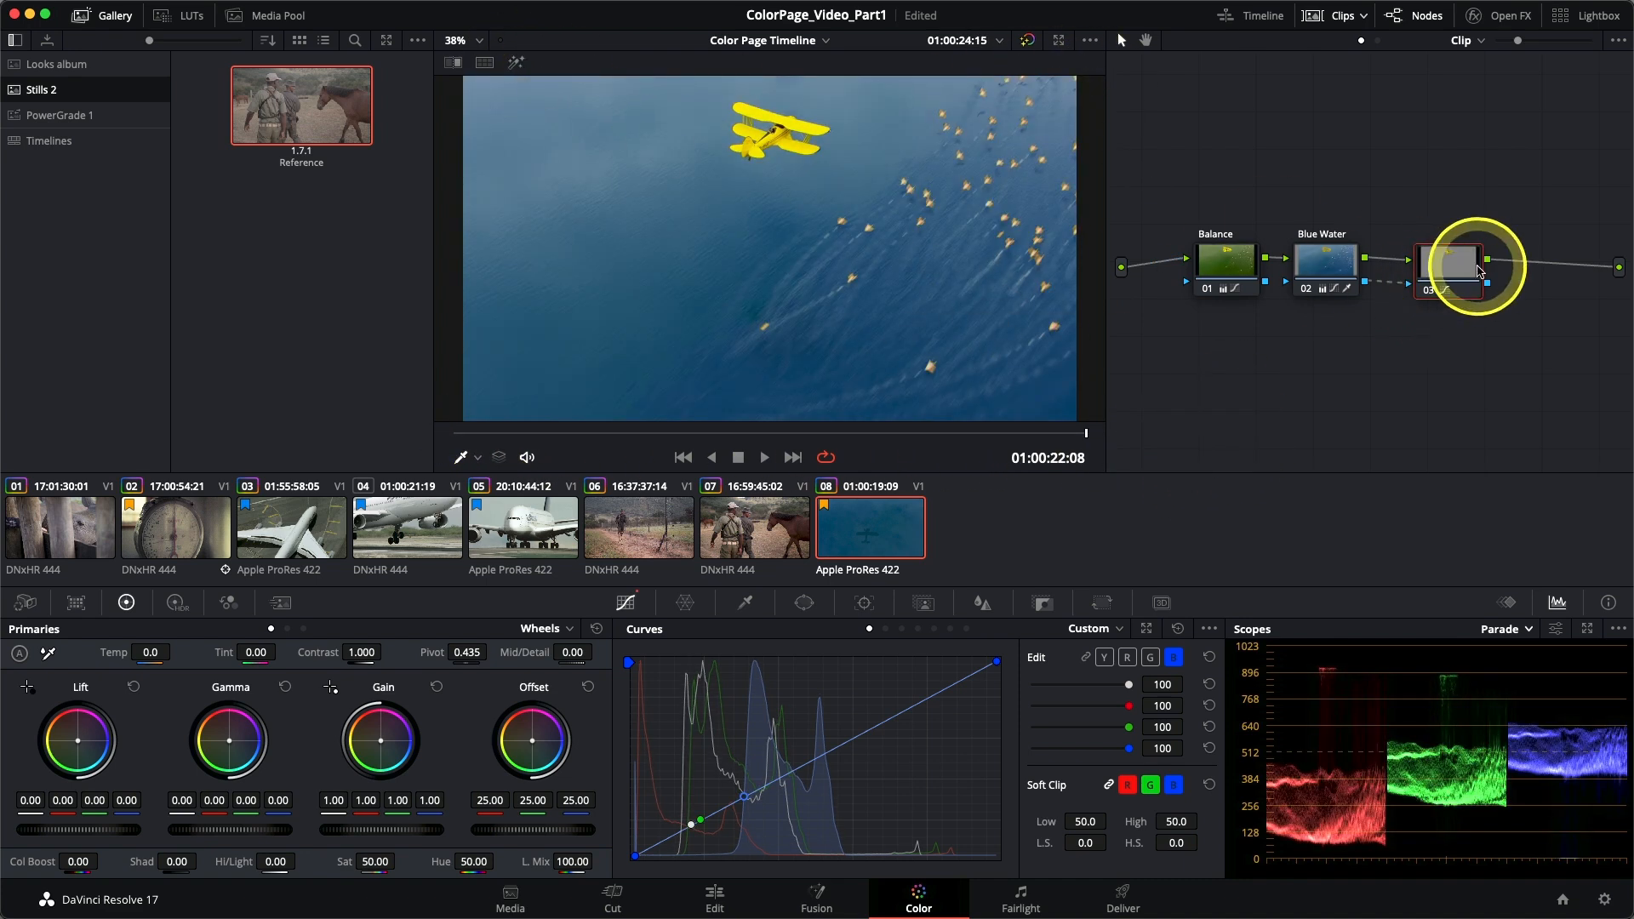
Label the outside node Flamingos, and park the playhead on the clip's last frame.
{"action": "right_click", "coordinate": [1447, 273]}
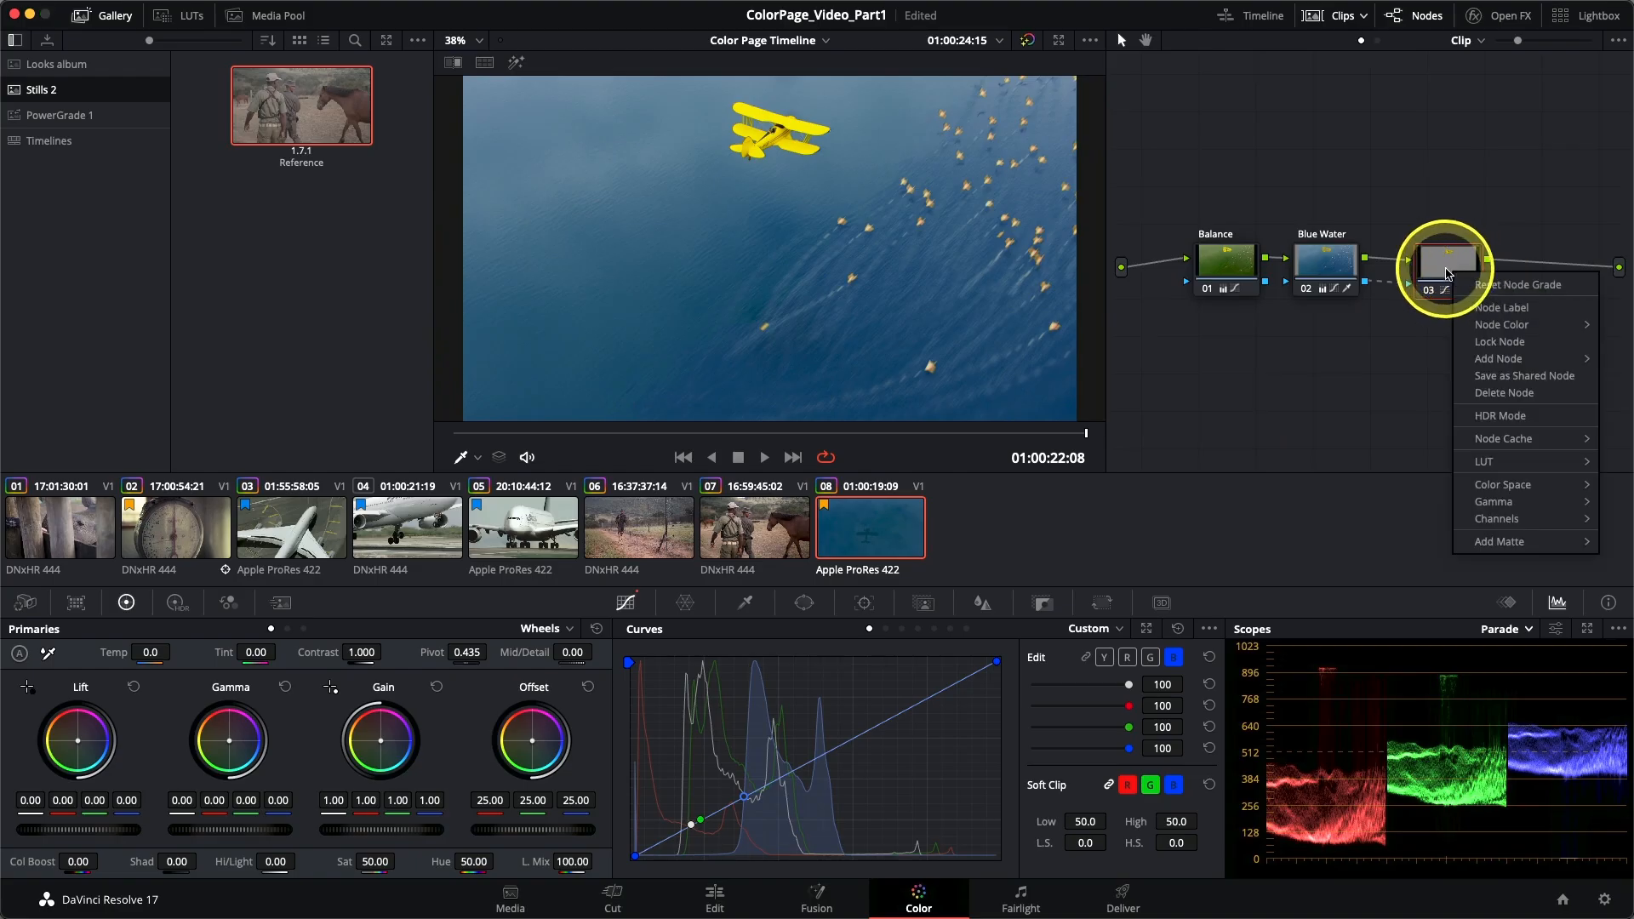
{"action": "left_click", "coordinate": [1490, 307]}
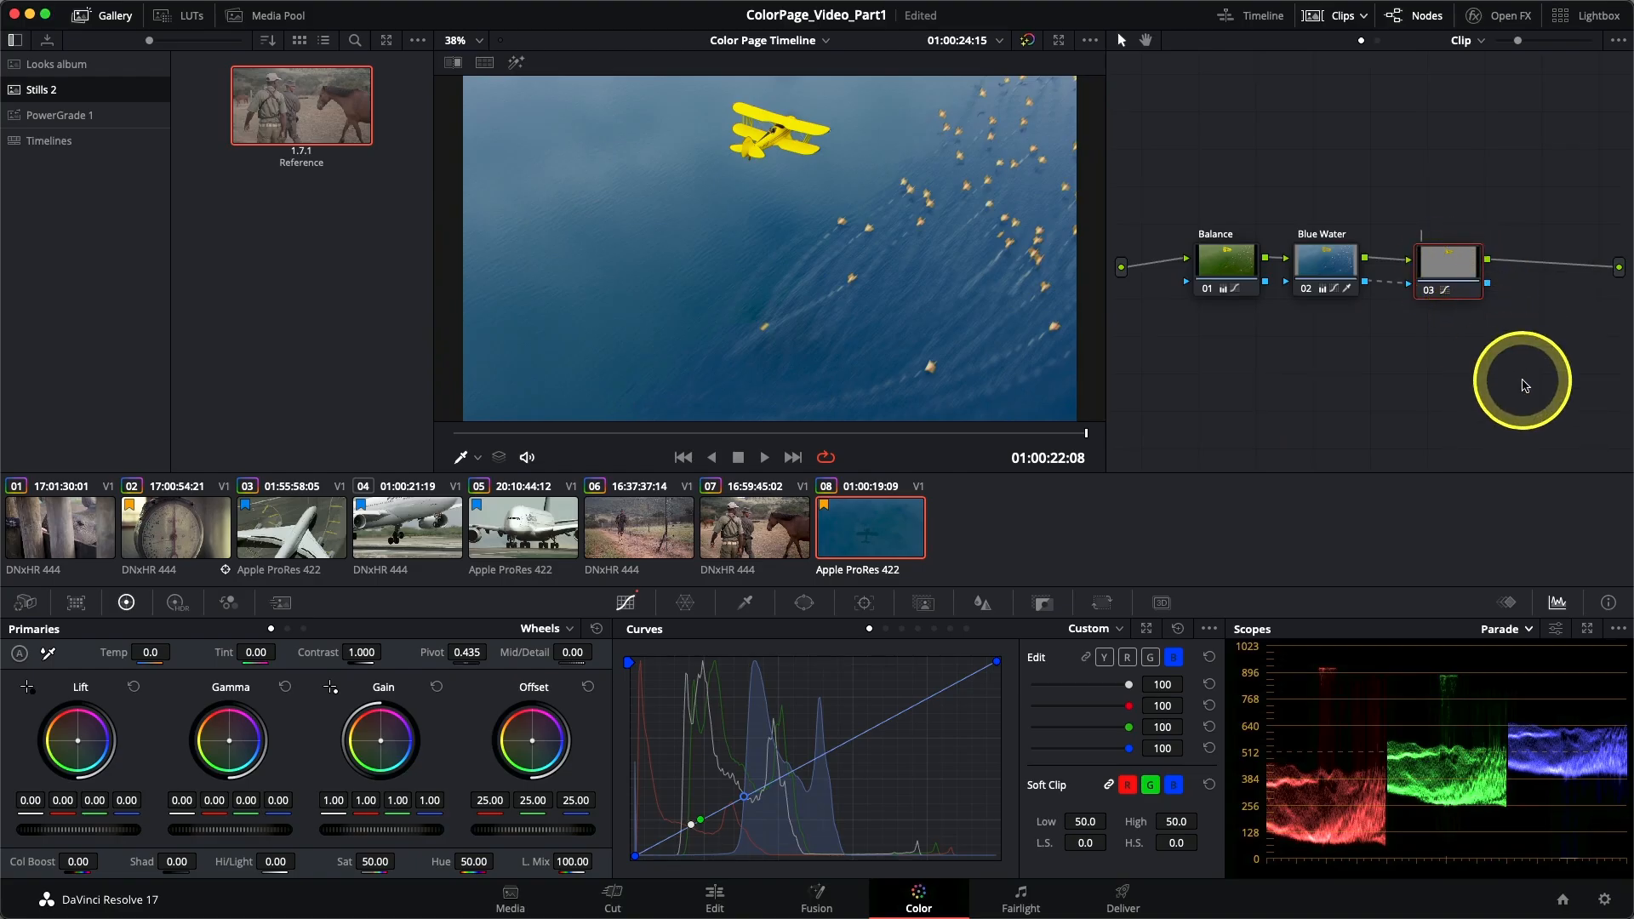
{"action": "type", "text": "Flamingos"}
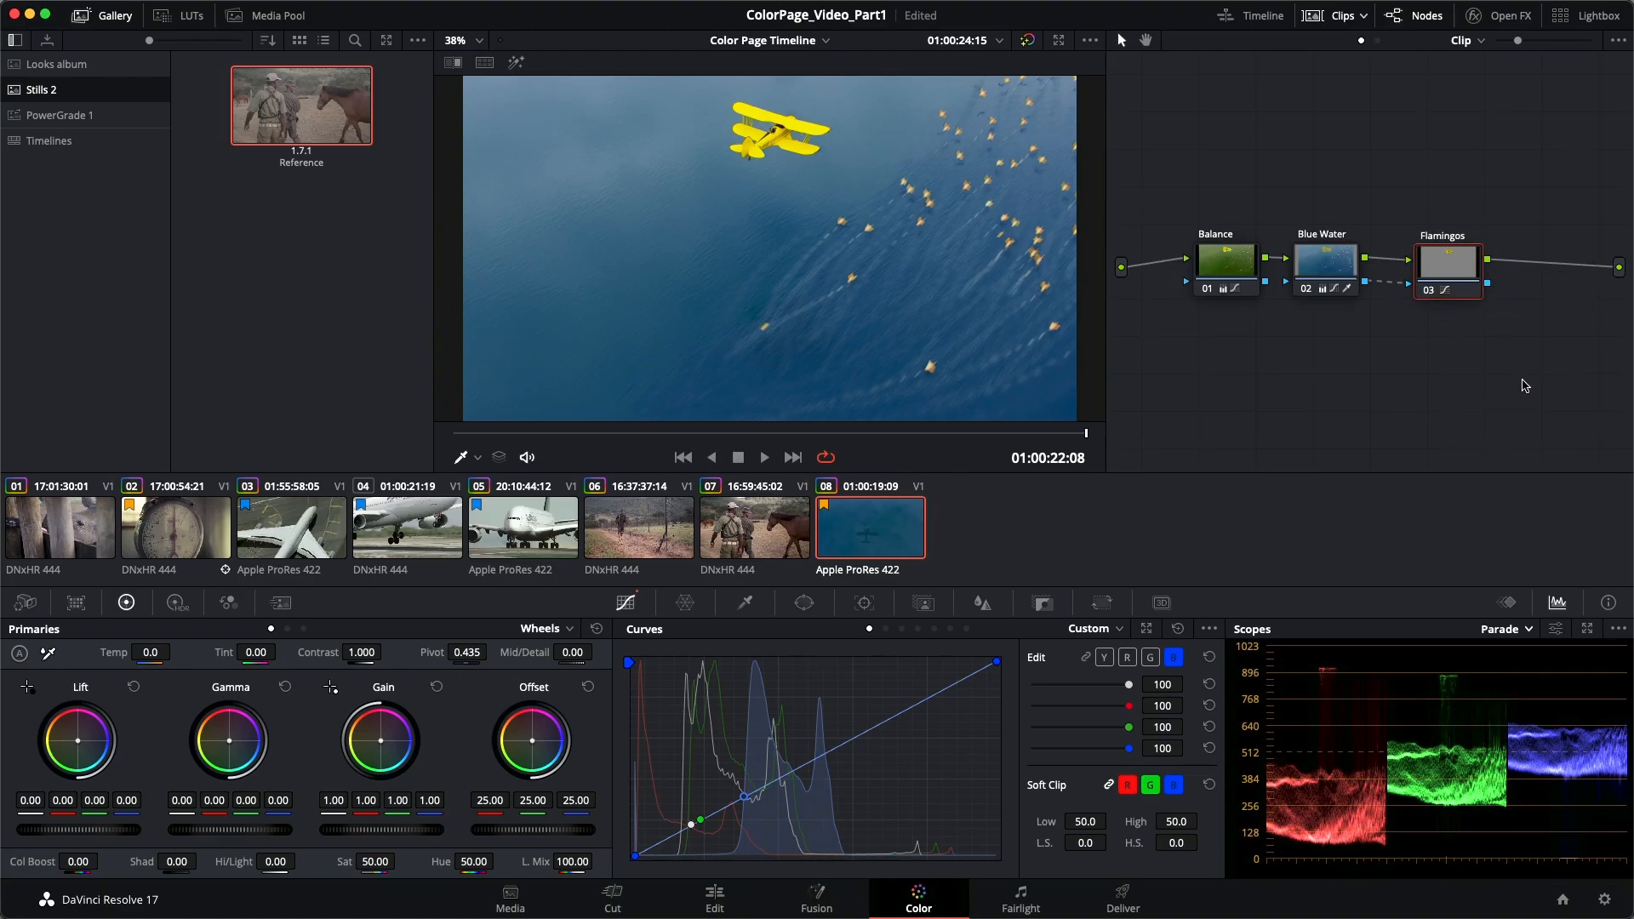
{"action": "left_click_drag", "start_coordinate": [1033, 430], "coordinate": [1139, 462]}
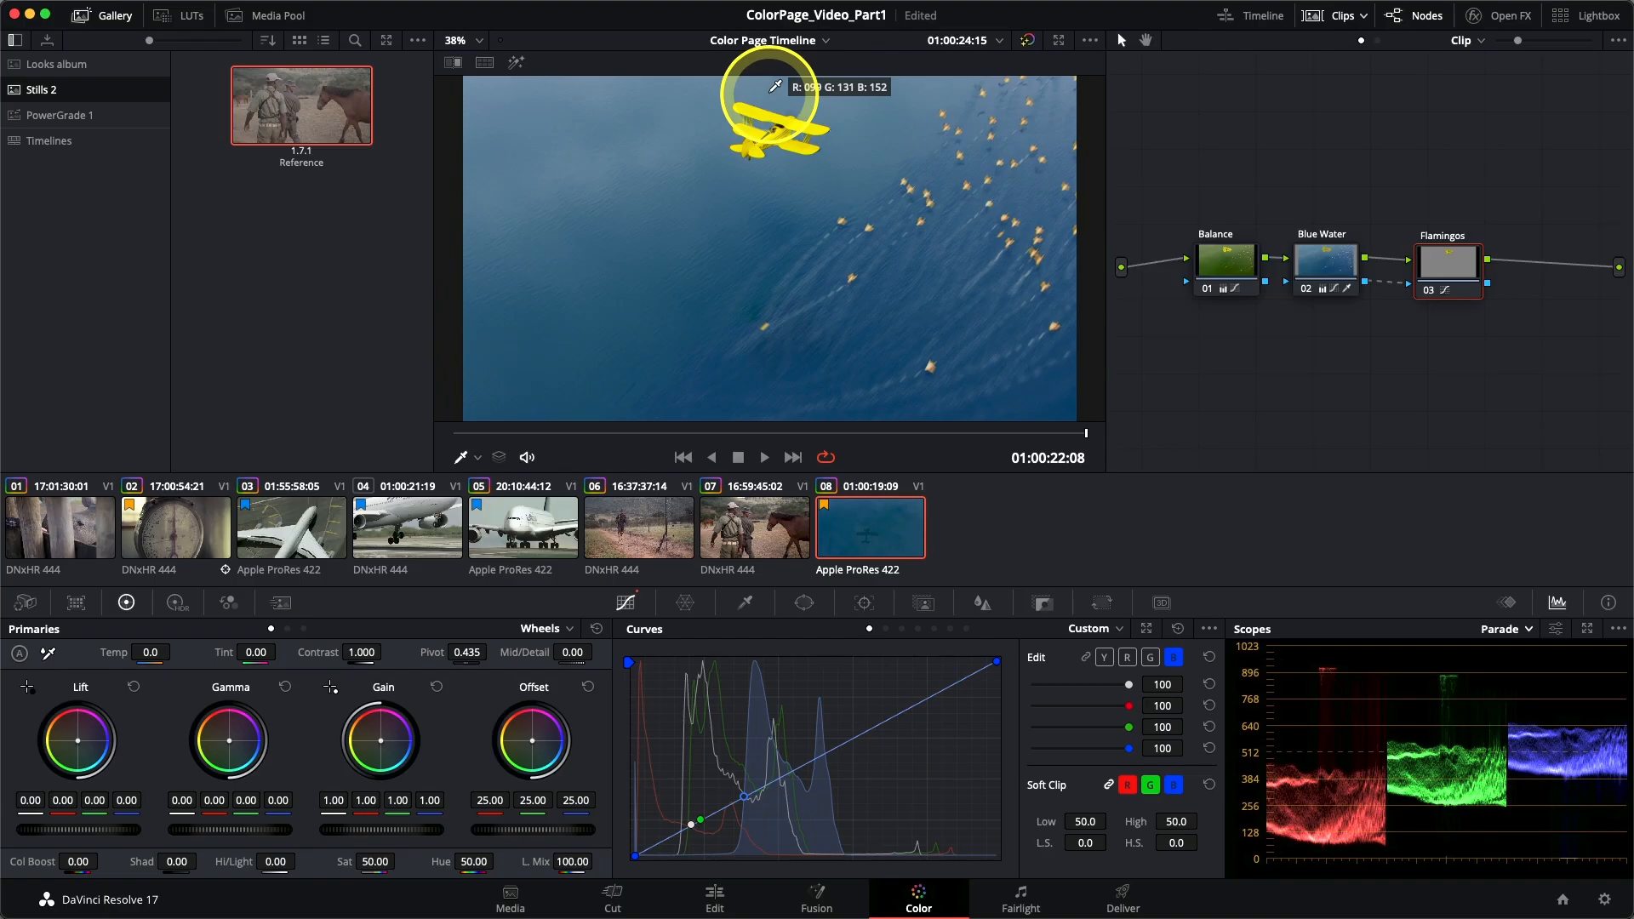
Add a circular window on the Flamingos node, fit it closely around the yellow biplane, and reduce its softness to 0.72.
{"action": "left_click", "coordinate": [804, 605]}
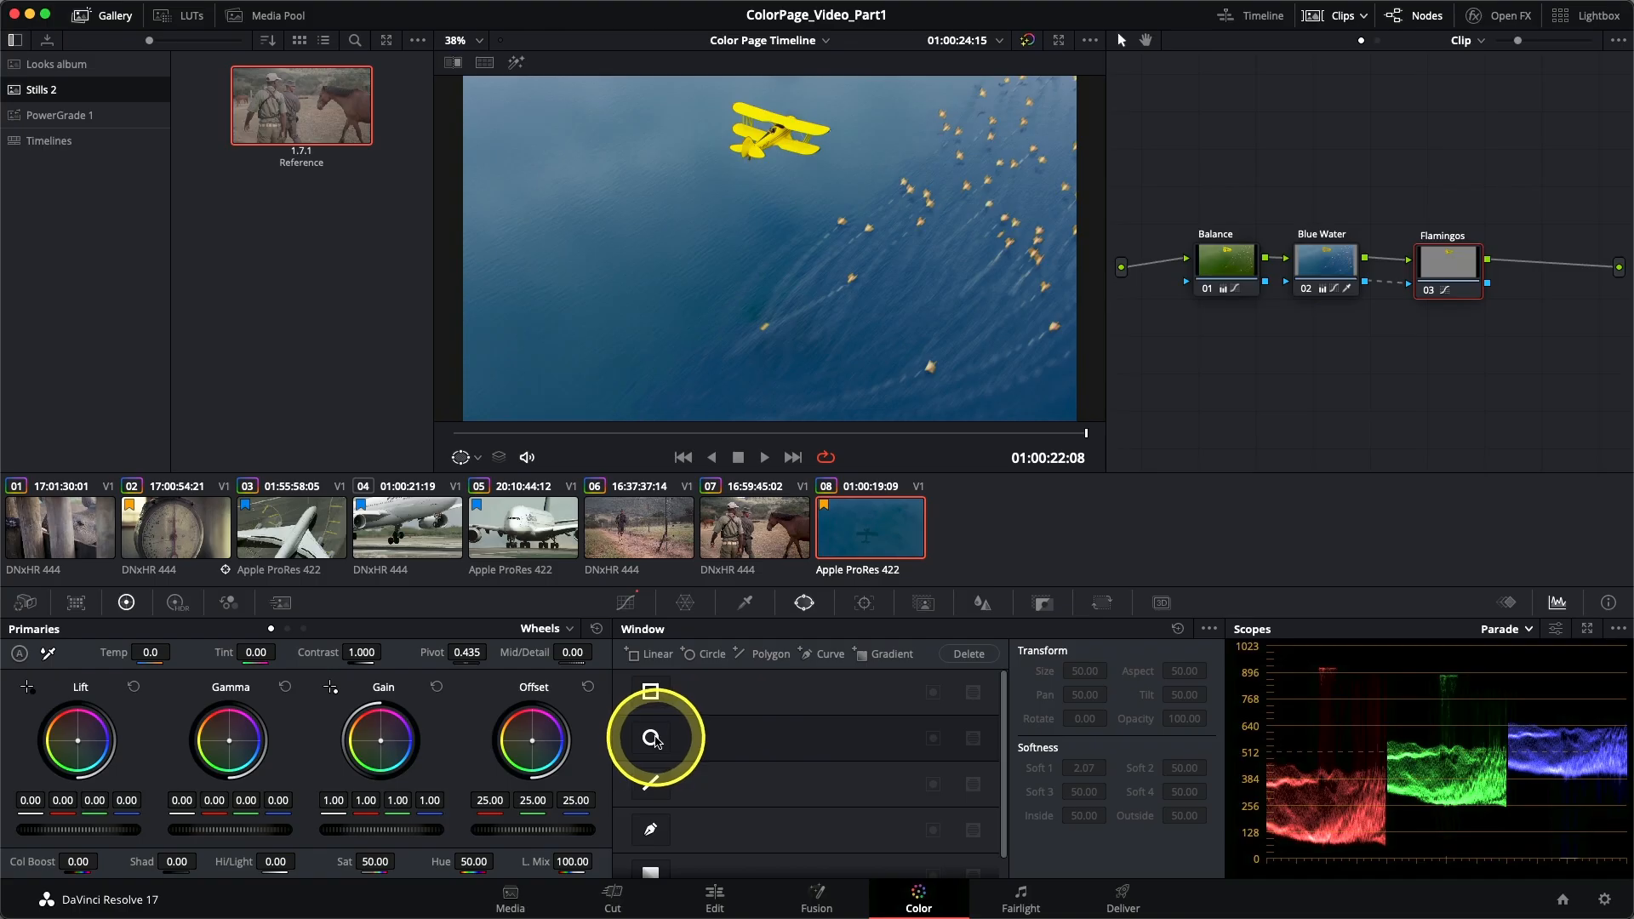
{"action": "left_click", "coordinate": [652, 741]}
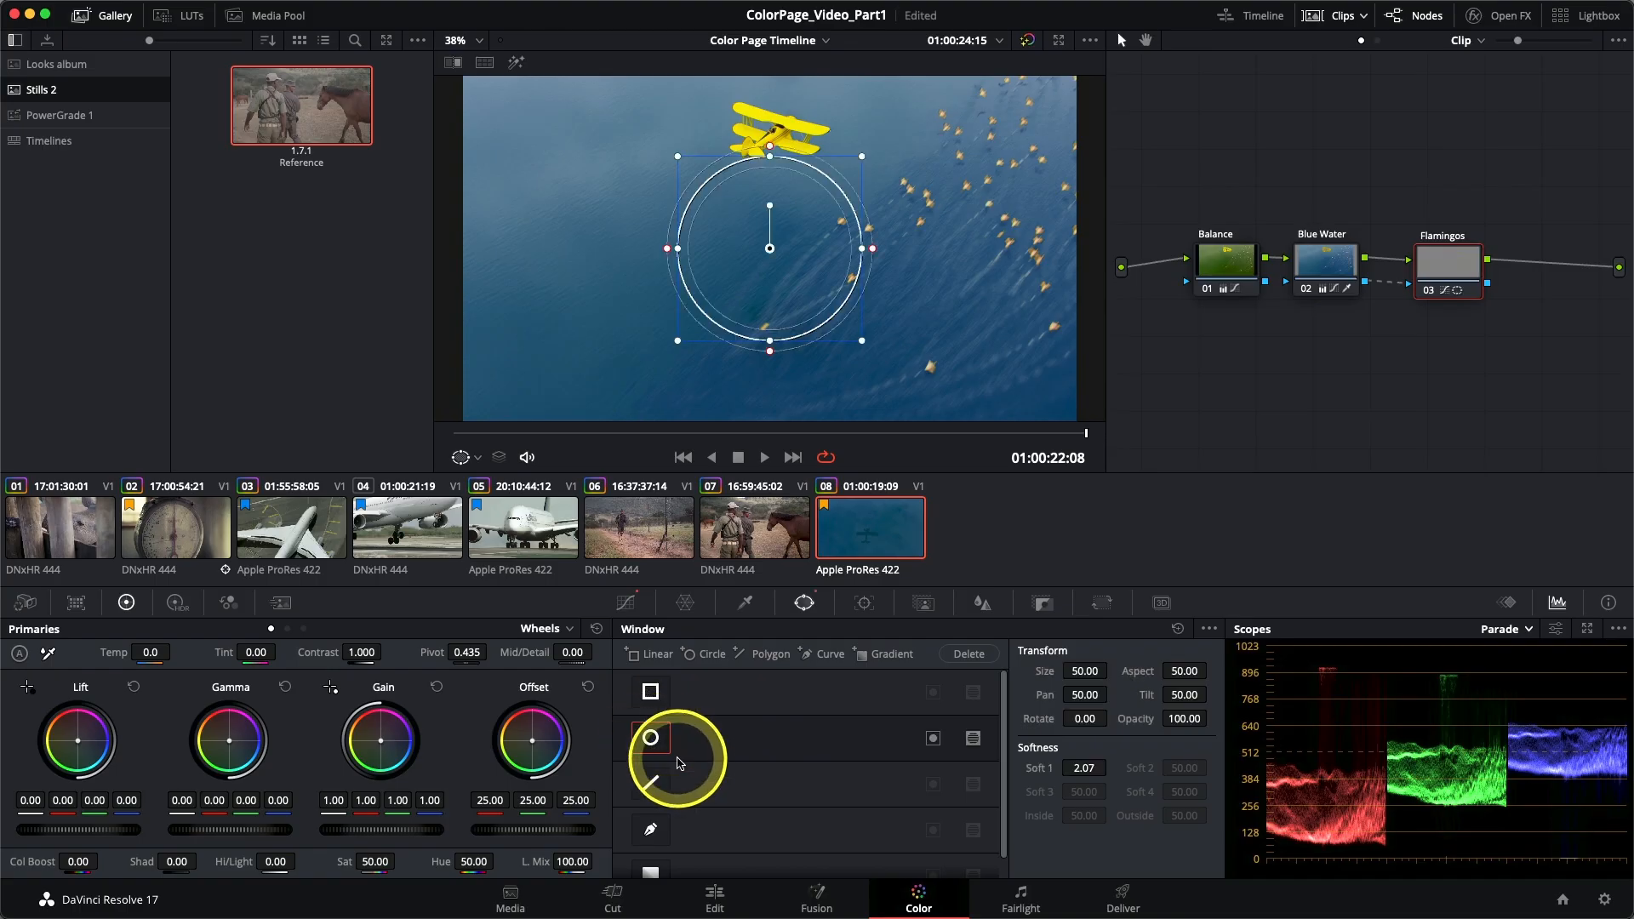
{"action": "left_click_drag", "start_coordinate": [768, 279], "coordinate": [769, 198]}
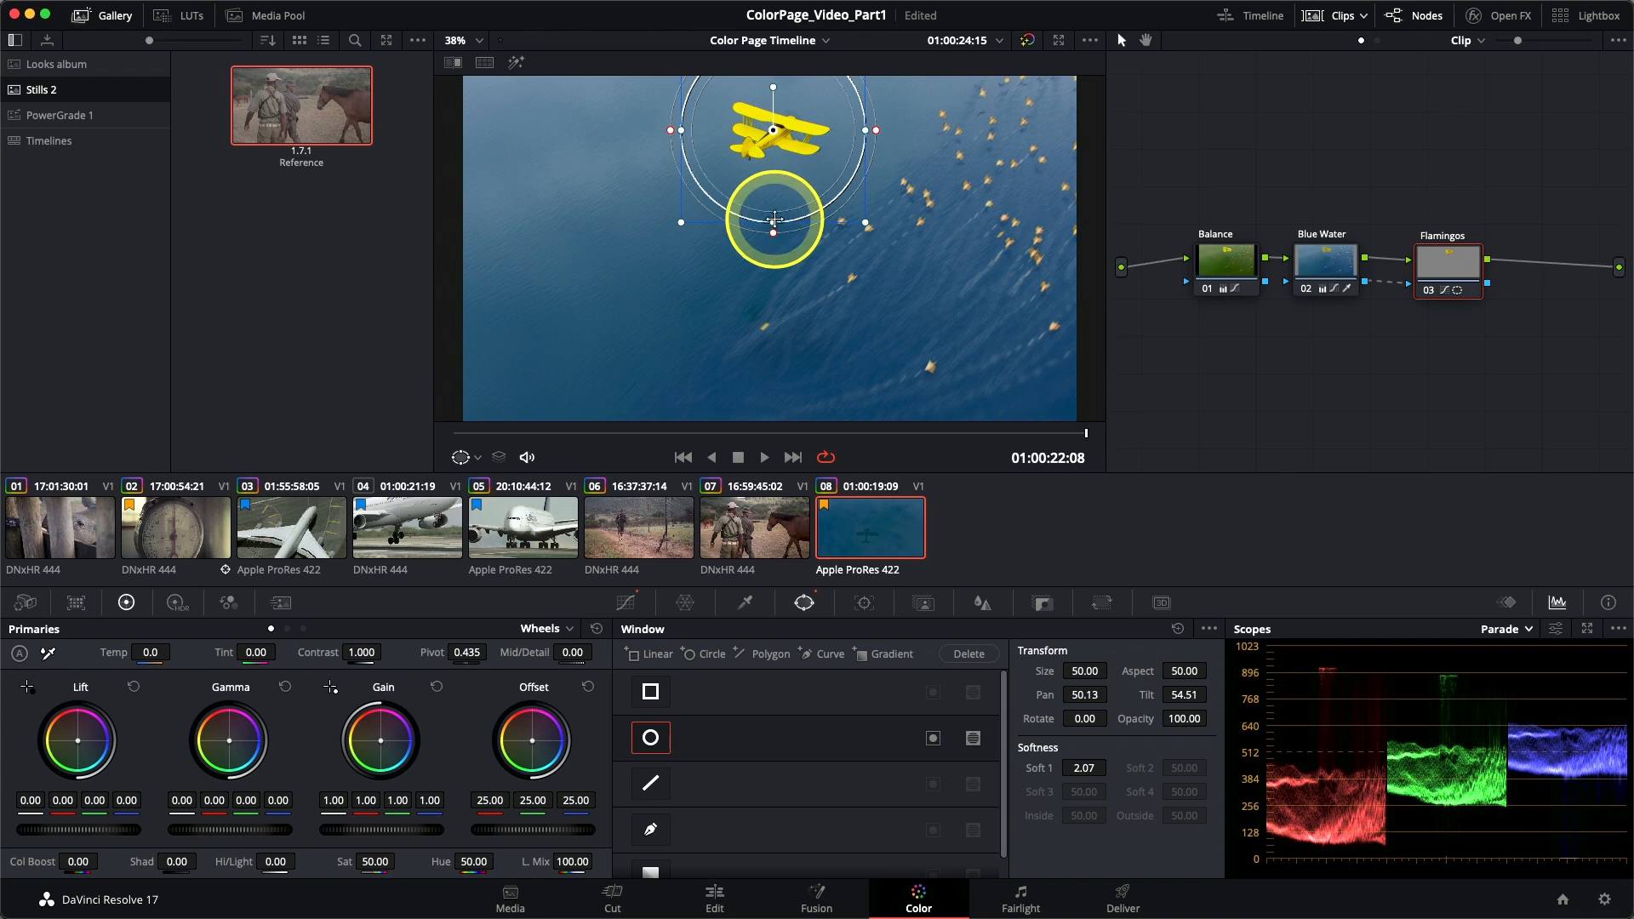
{"action": "left_click_drag", "start_coordinate": [867, 228], "coordinate": [820, 191]}
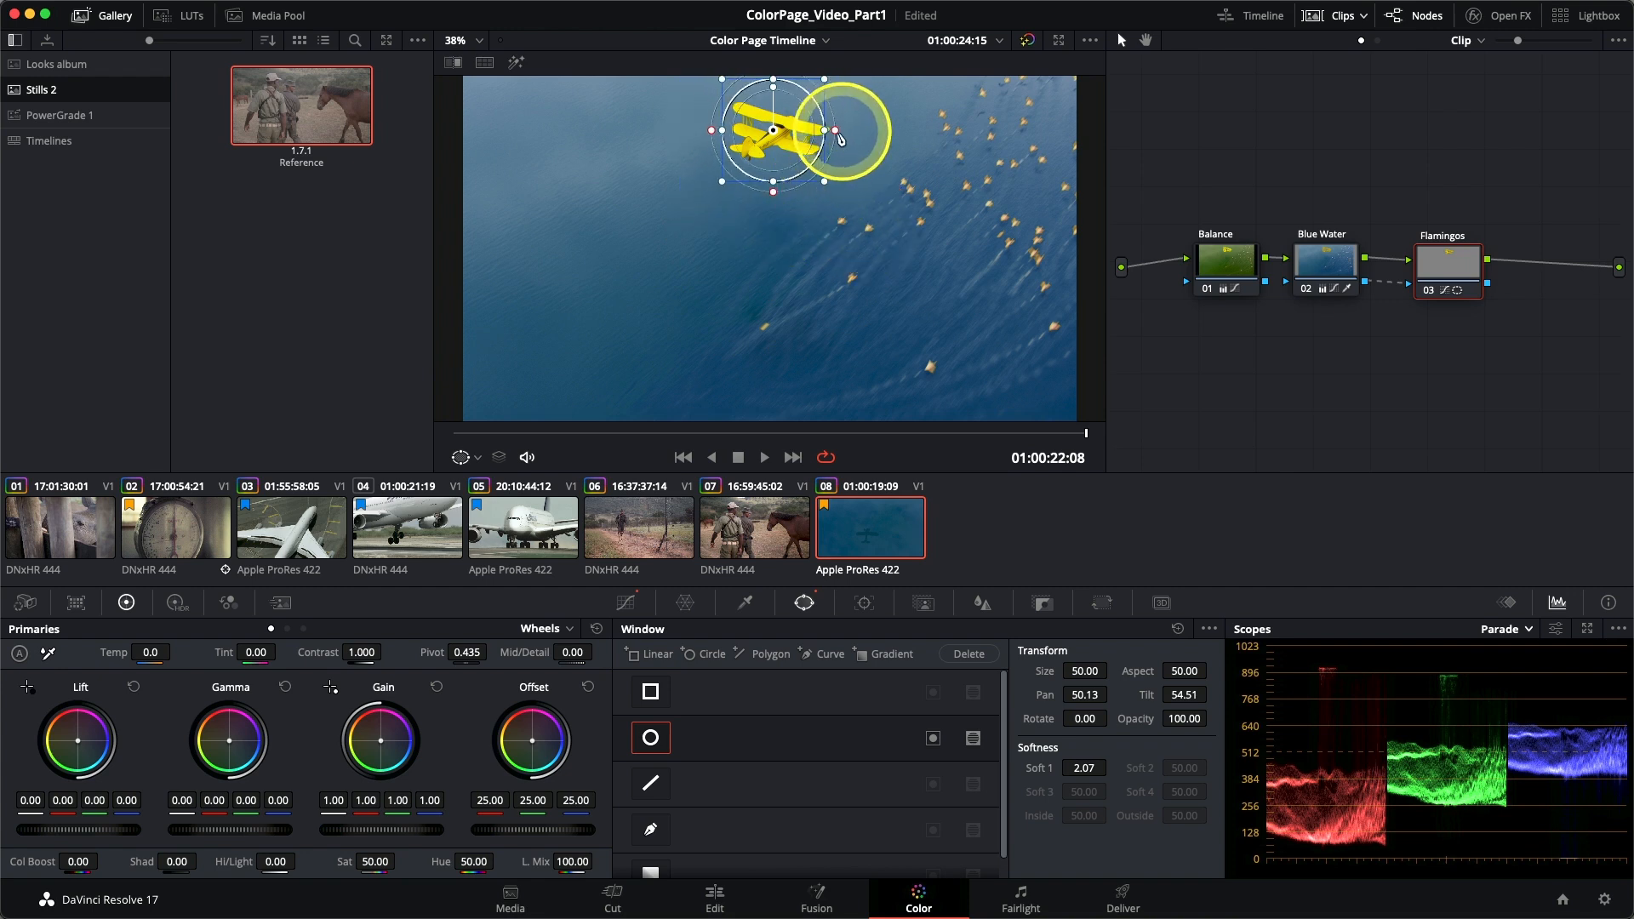
{"action": "left_click_drag", "start_coordinate": [835, 131], "coordinate": [815, 168]}
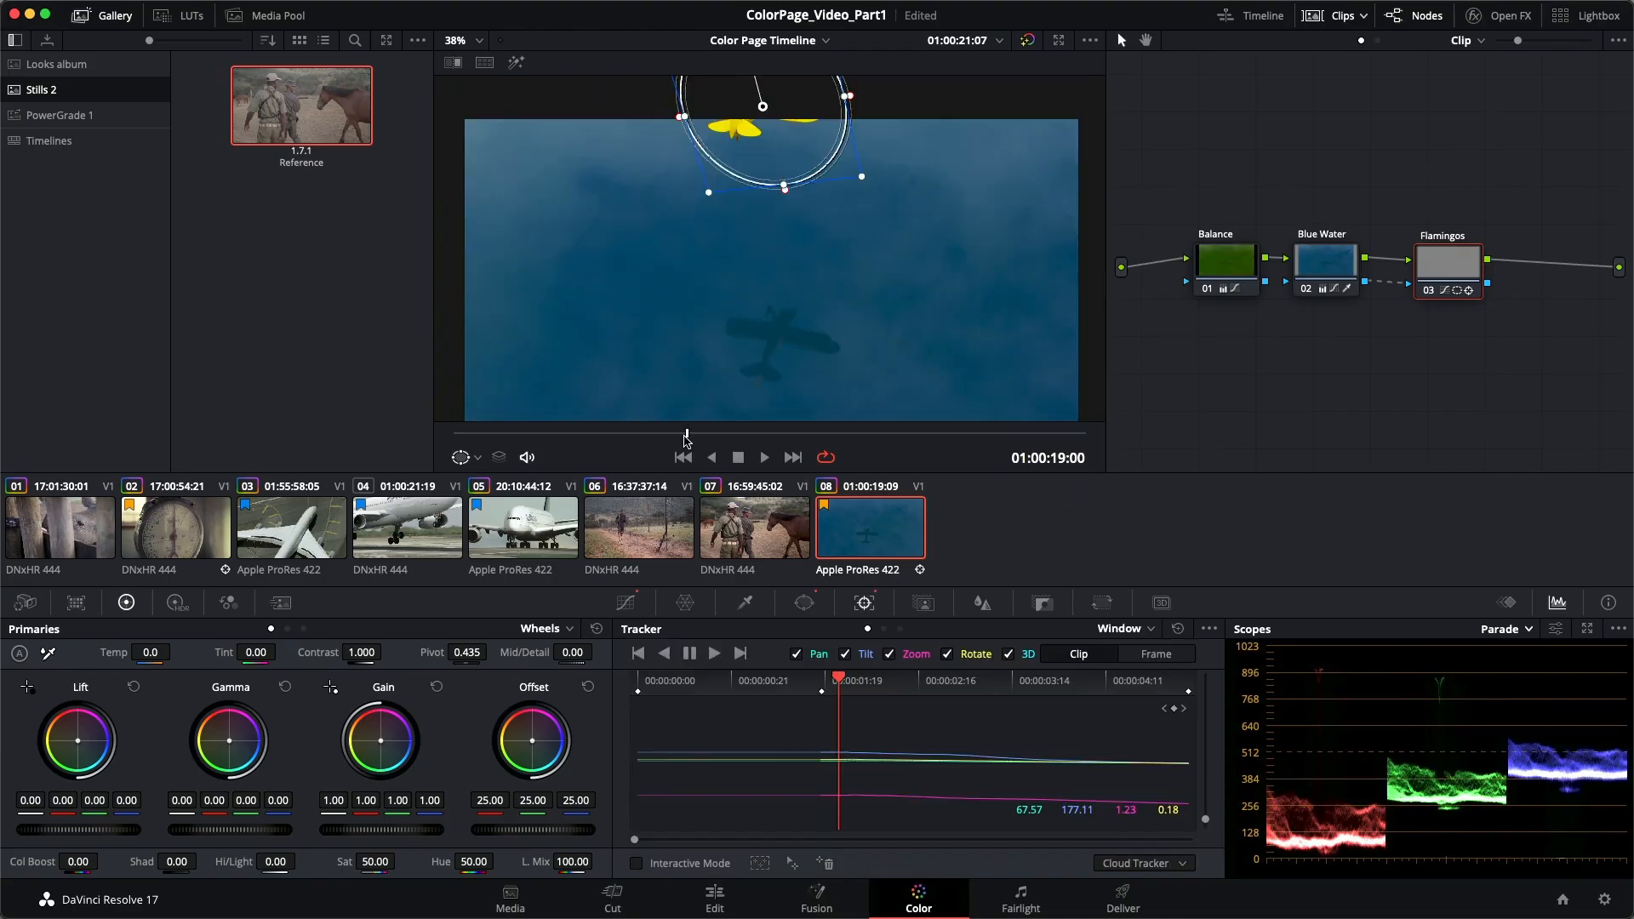
Invert the tracked circular window at the clip's last frame to exclude the biplane, checking the selection with the highlight temporarily enabled.
{"action": "left_click_drag", "start_coordinate": [687, 440], "coordinate": [1250, 462]}
{"action": "left_click", "coordinate": [516, 63]}
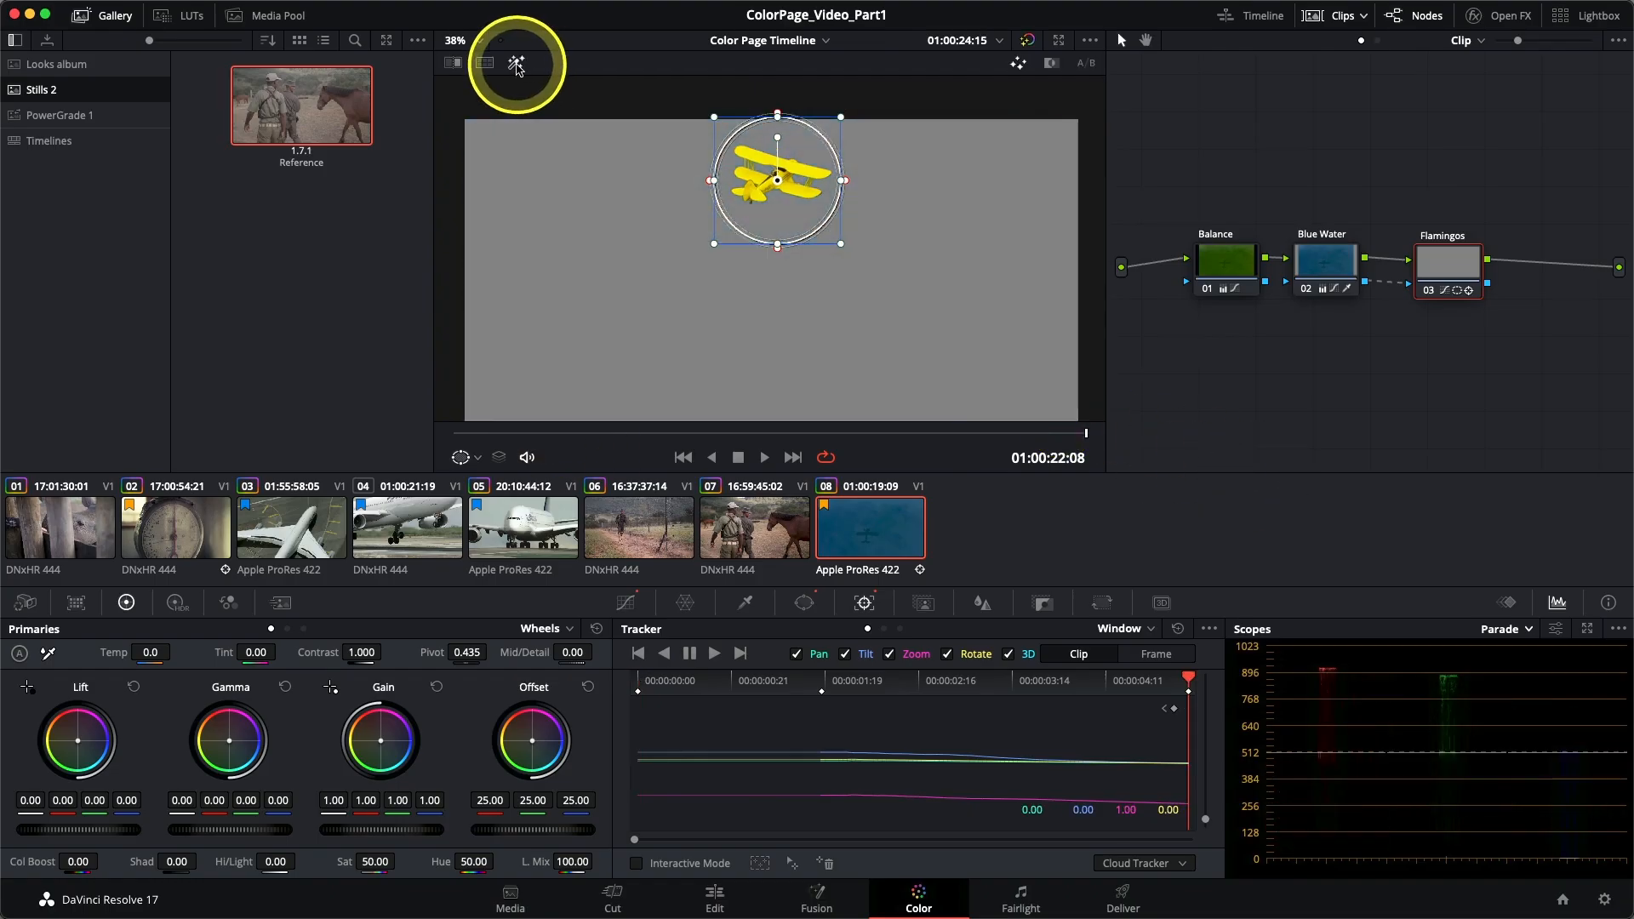
{"action": "left_click", "coordinate": [805, 604]}
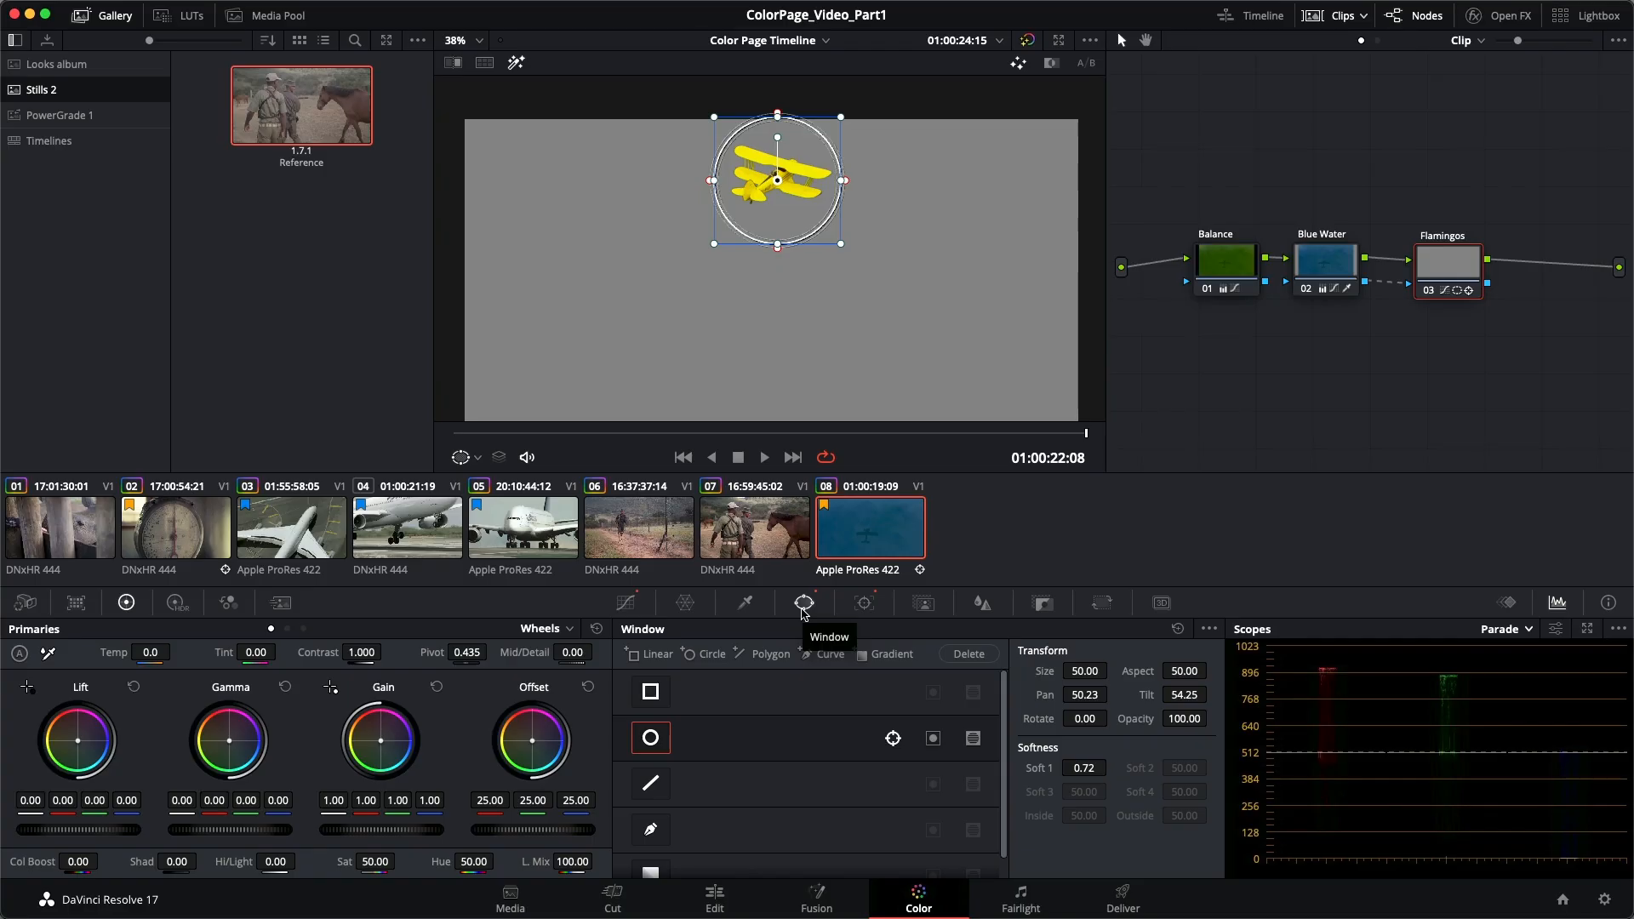
{"action": "left_click", "coordinate": [933, 741]}
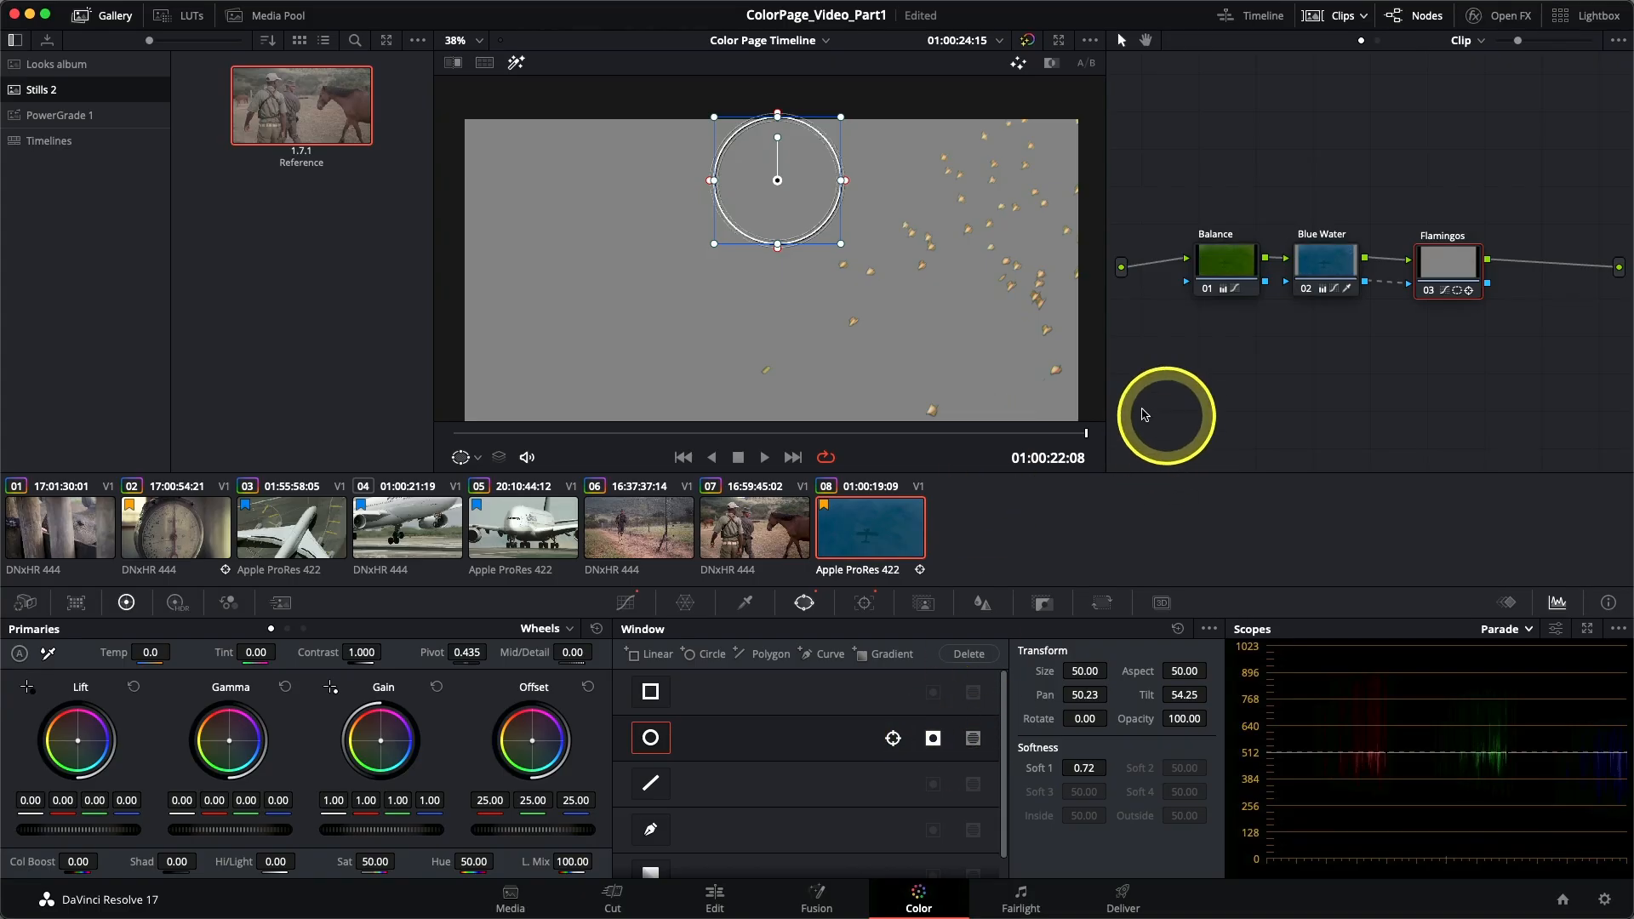
{"action": "left_click", "coordinate": [518, 66]}
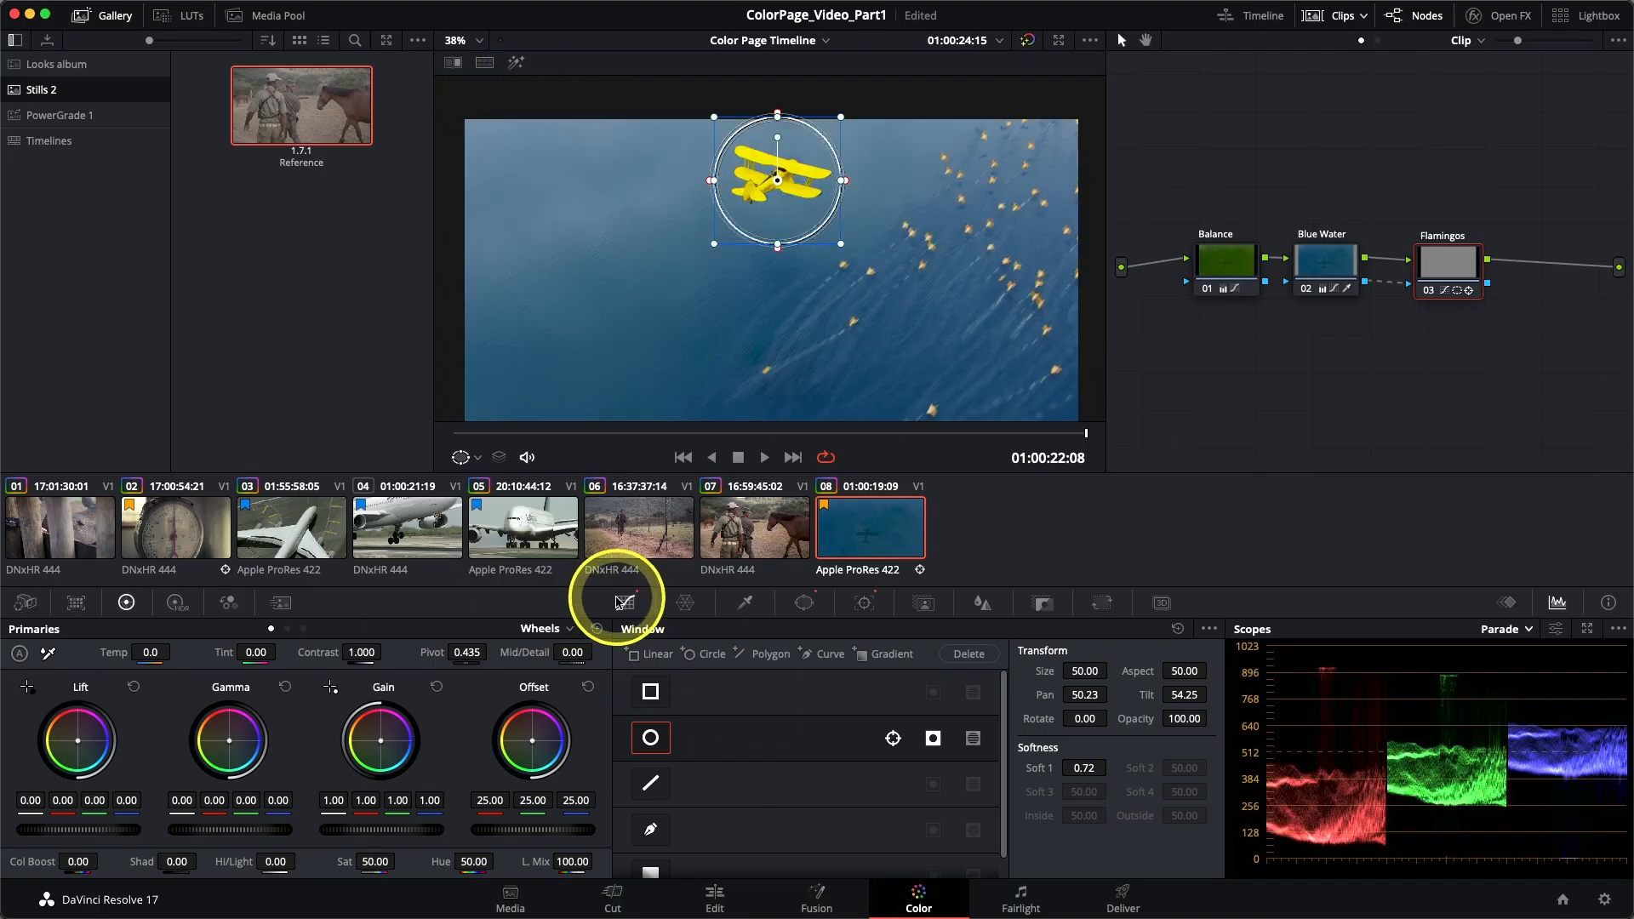
Push the Flamingos node's Gain colour balance towards pinkish red, to red 1.38, green 0.88 and blue 1.09.
{"action": "left_click", "coordinate": [626, 602]}
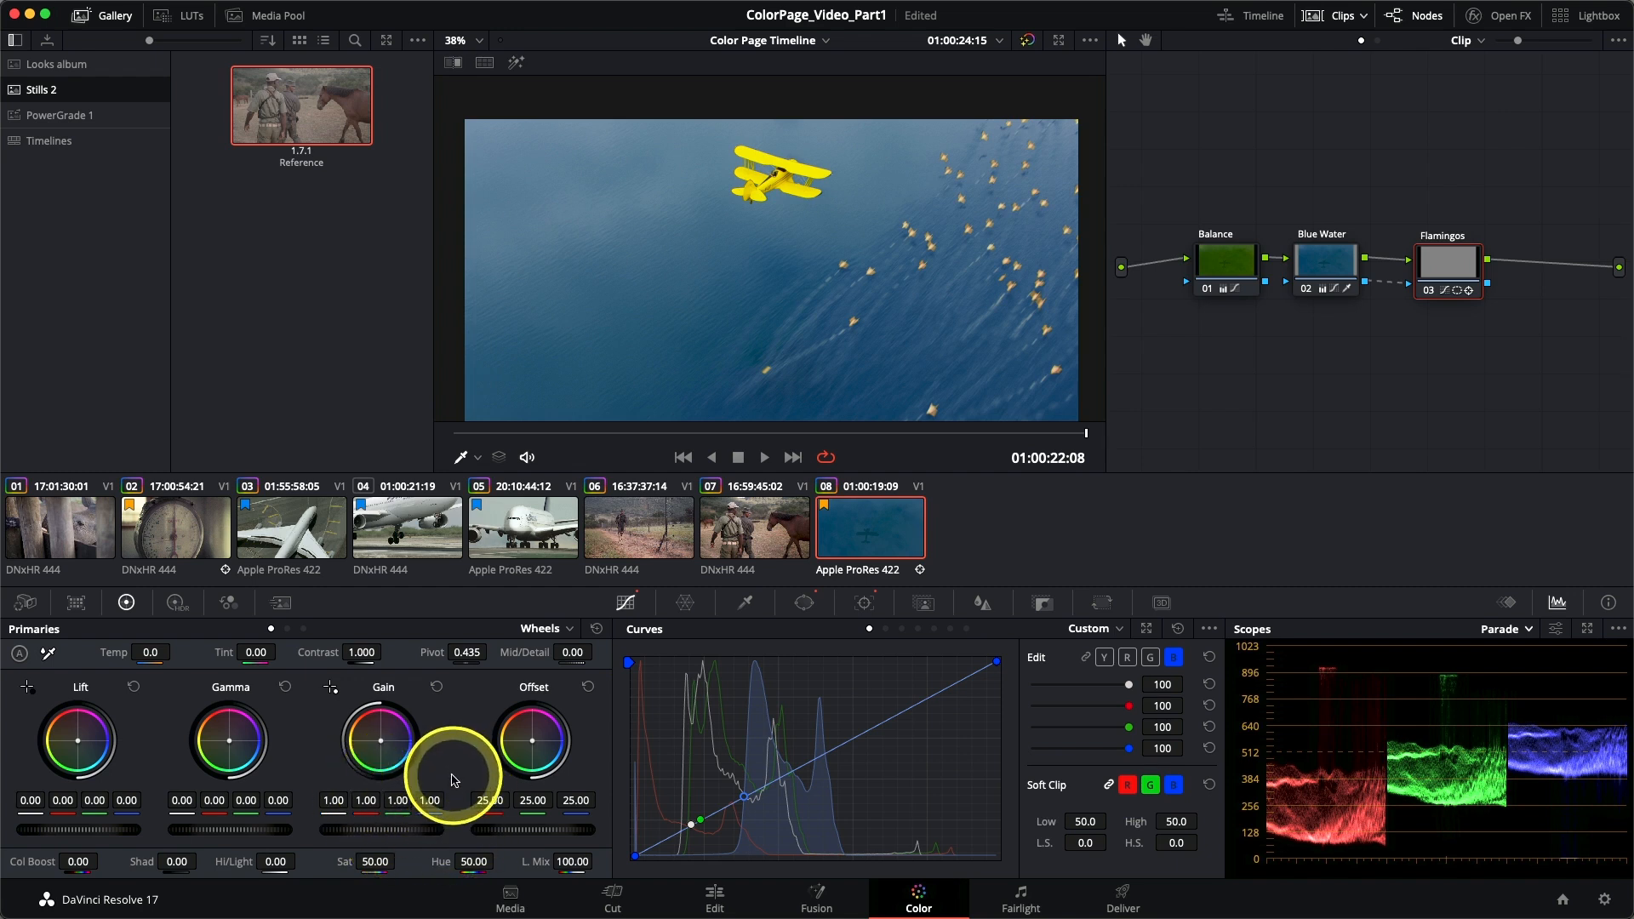
{"action": "left_click_drag", "start_coordinate": [382, 743], "coordinate": [384, 740]}
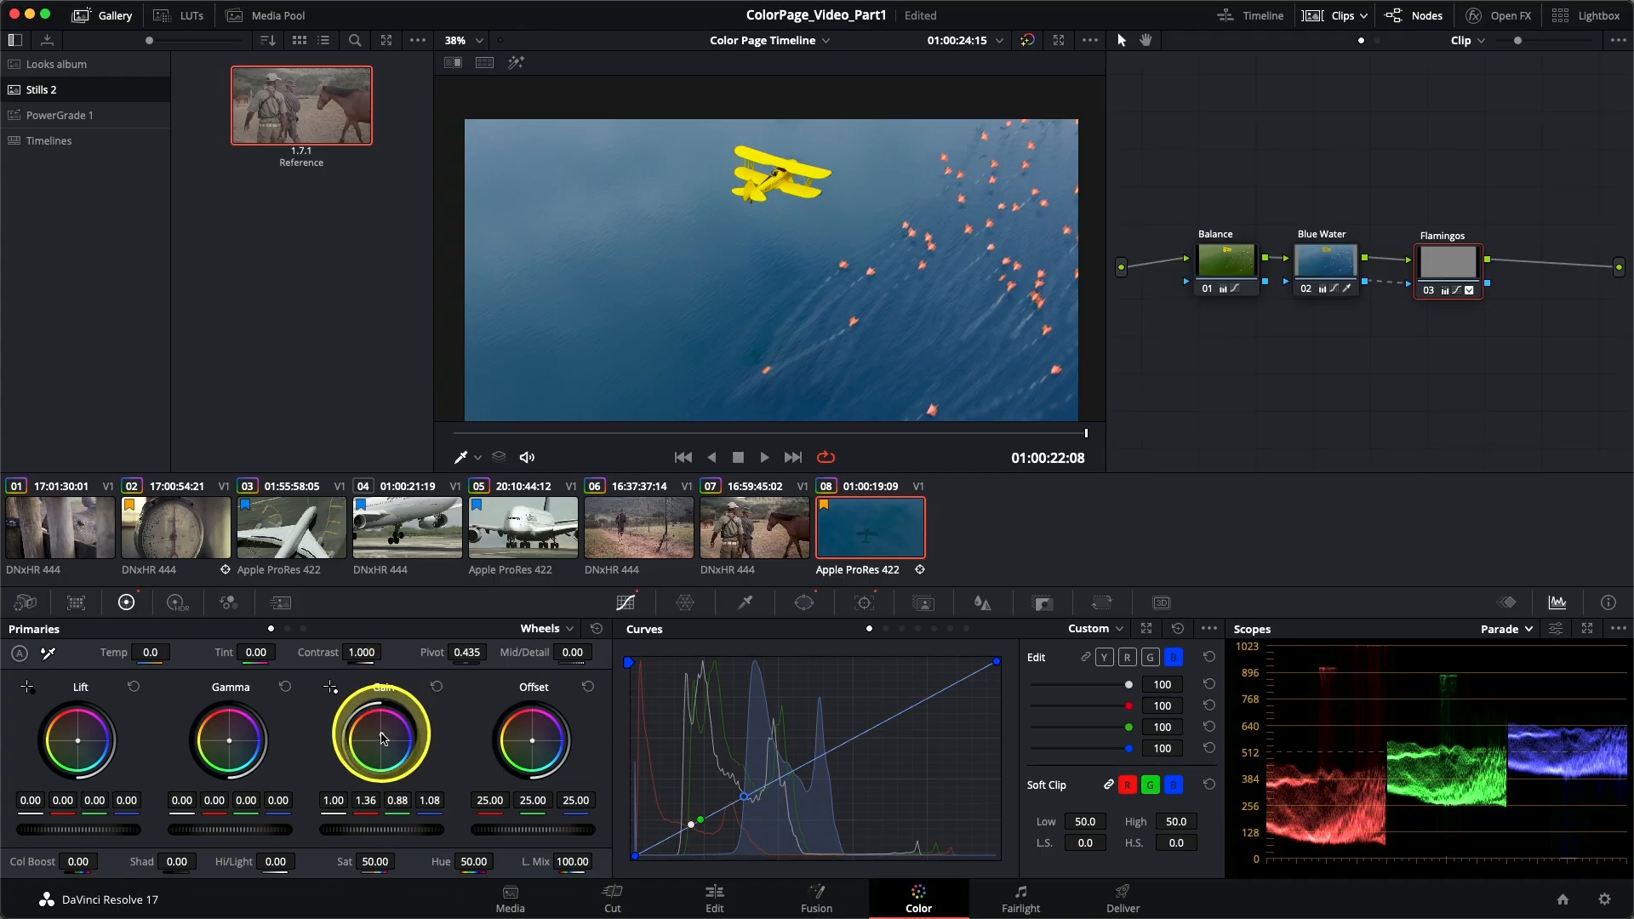
{"action": "left_click_drag", "start_coordinate": [385, 734], "coordinate": [383, 735]}
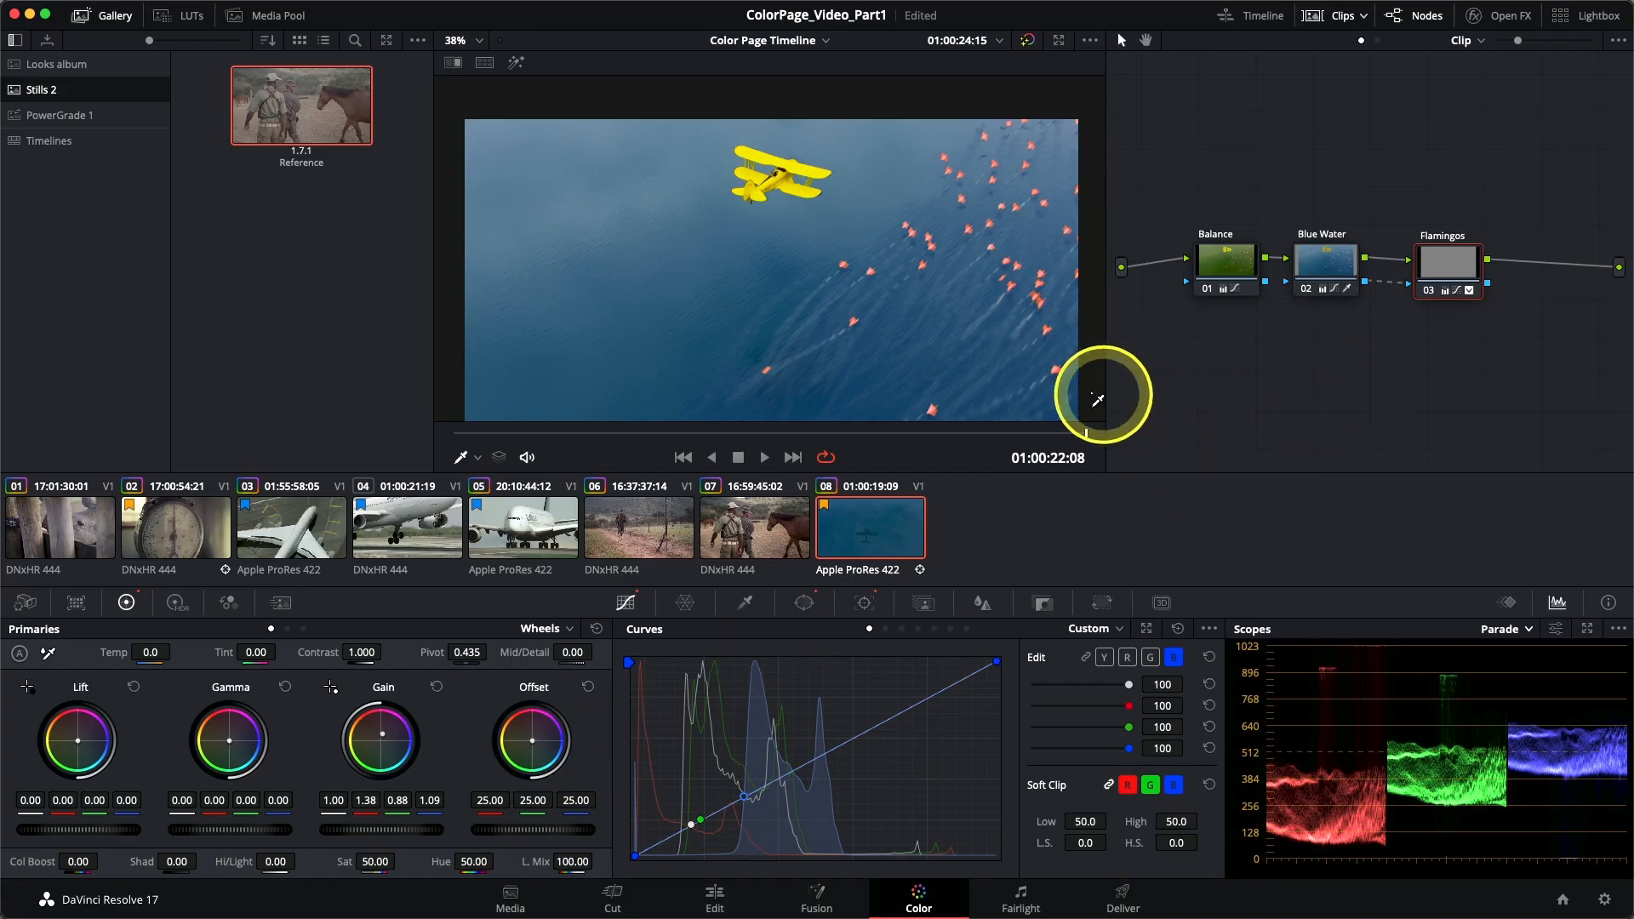
Scrub back through the biplane clip to its first frame to review the finished grade.
{"action": "left_click_drag", "start_coordinate": [1074, 433], "coordinate": [1114, 418]}
{"action": "right_click", "coordinate": [1113, 419]}
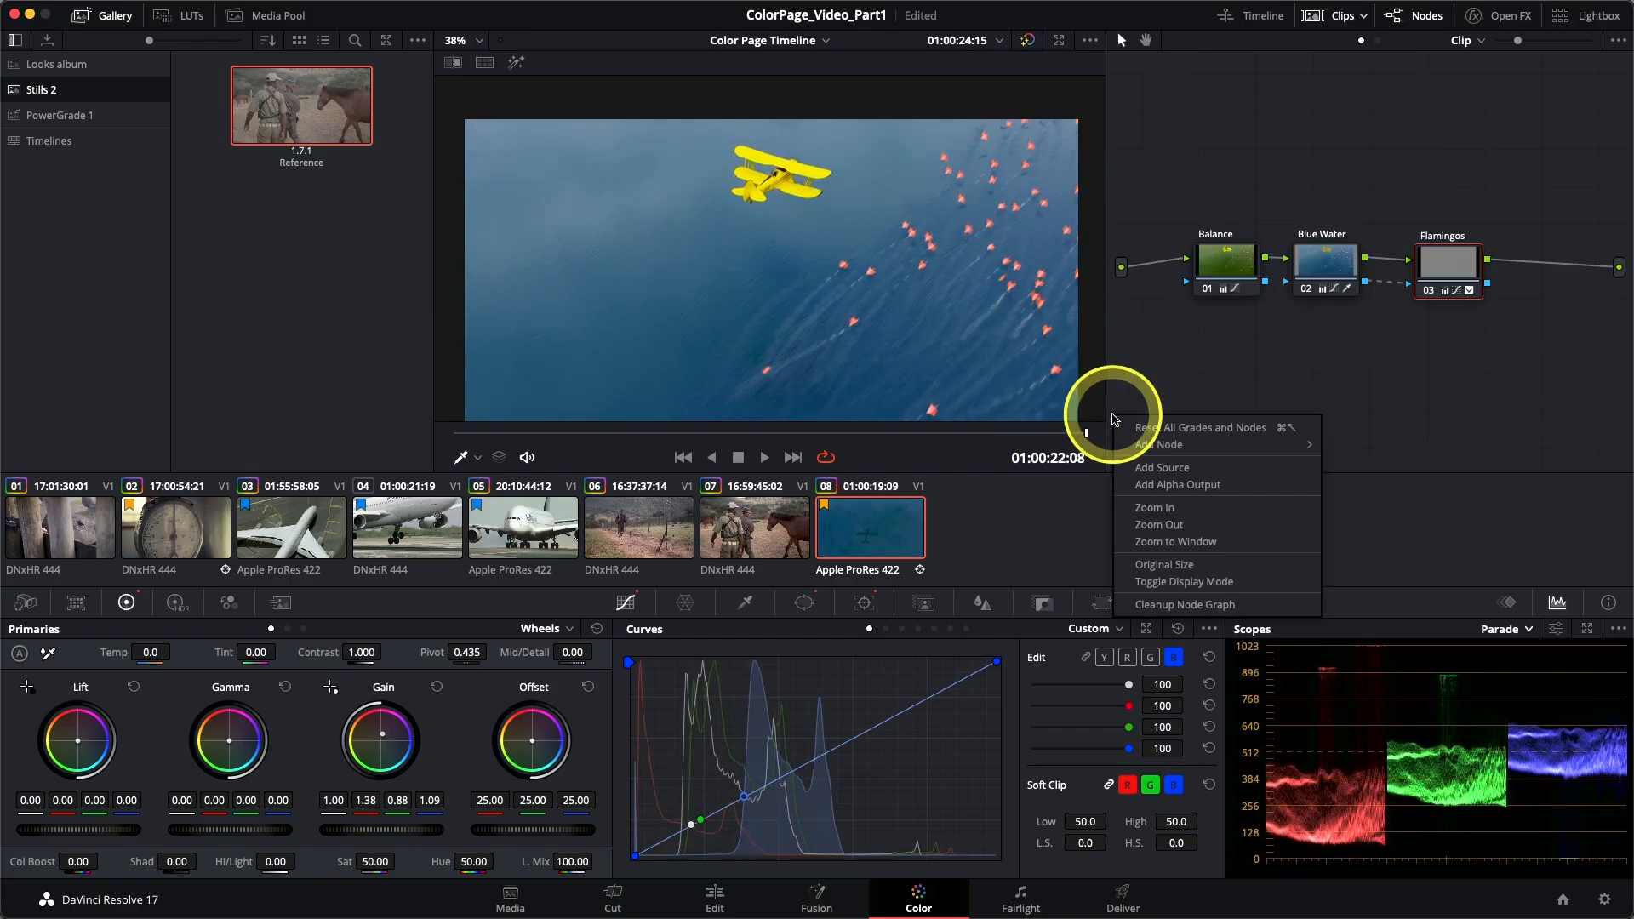
{"action": "left_click", "coordinate": [1098, 424]}
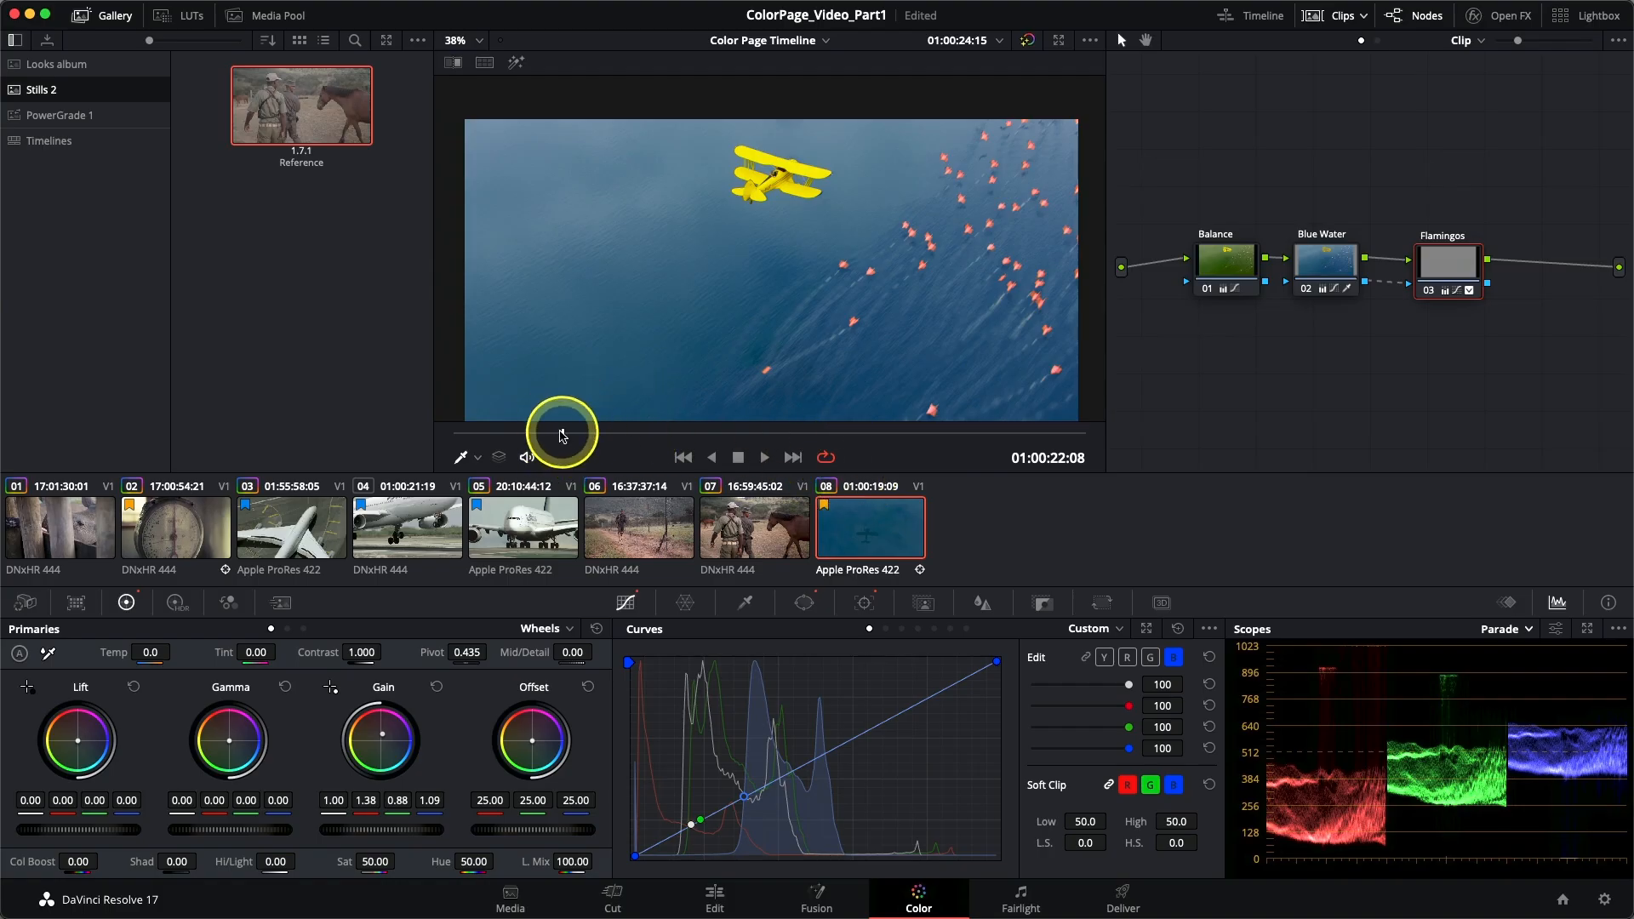
{"action": "left_click_drag", "start_coordinate": [562, 437], "coordinate": [431, 436]}
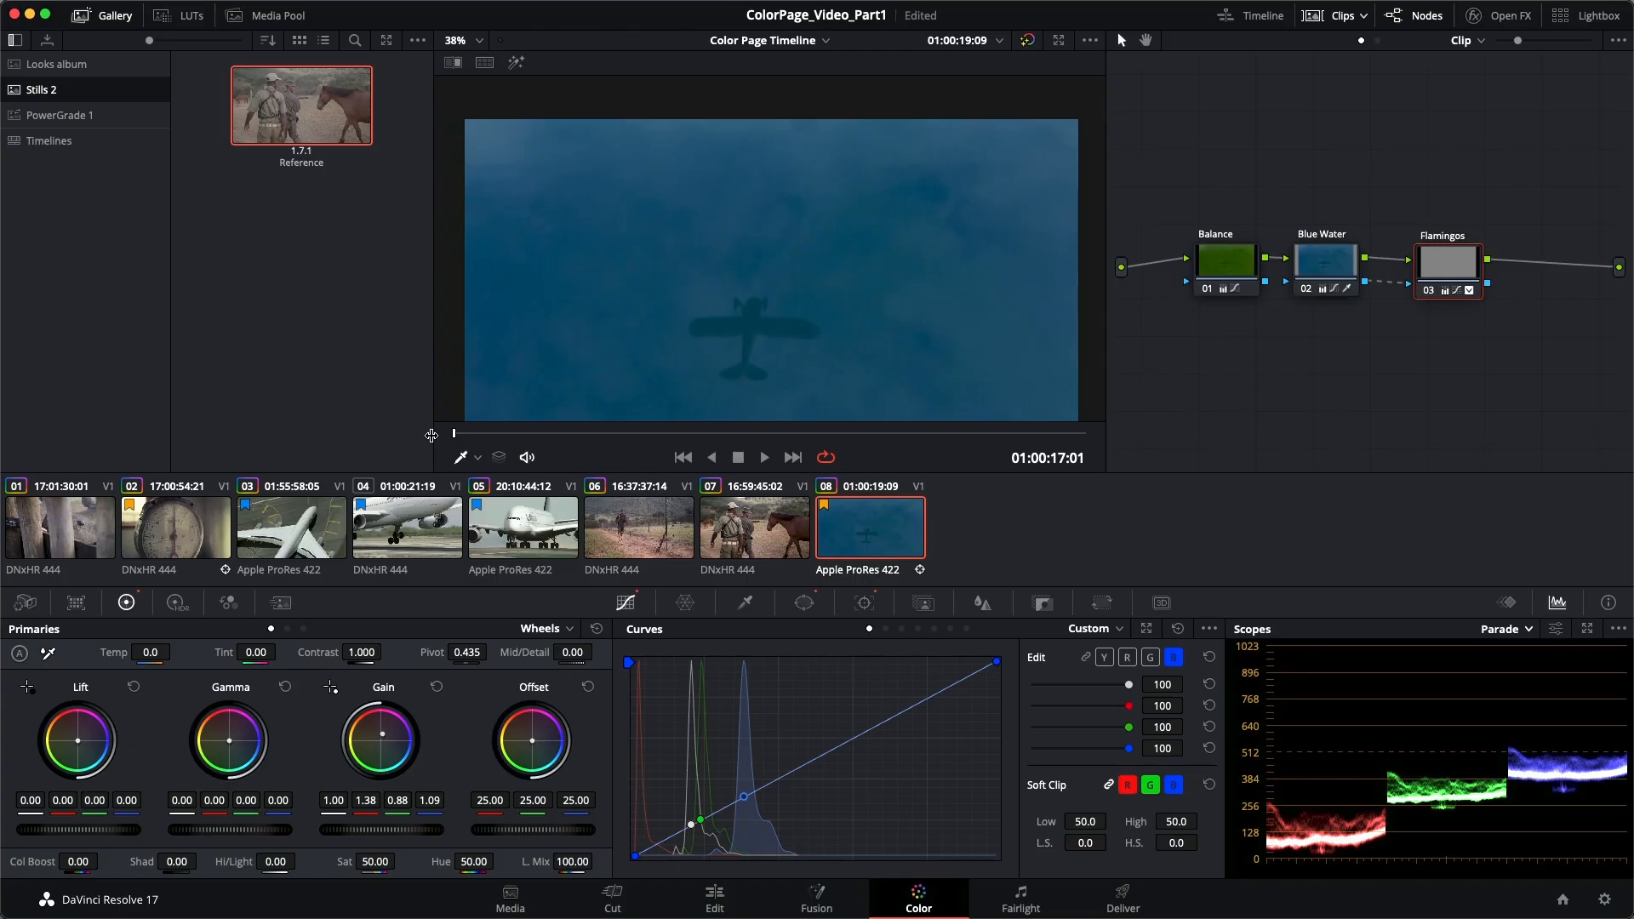
{"action": "left_click", "coordinate": [431, 436]}
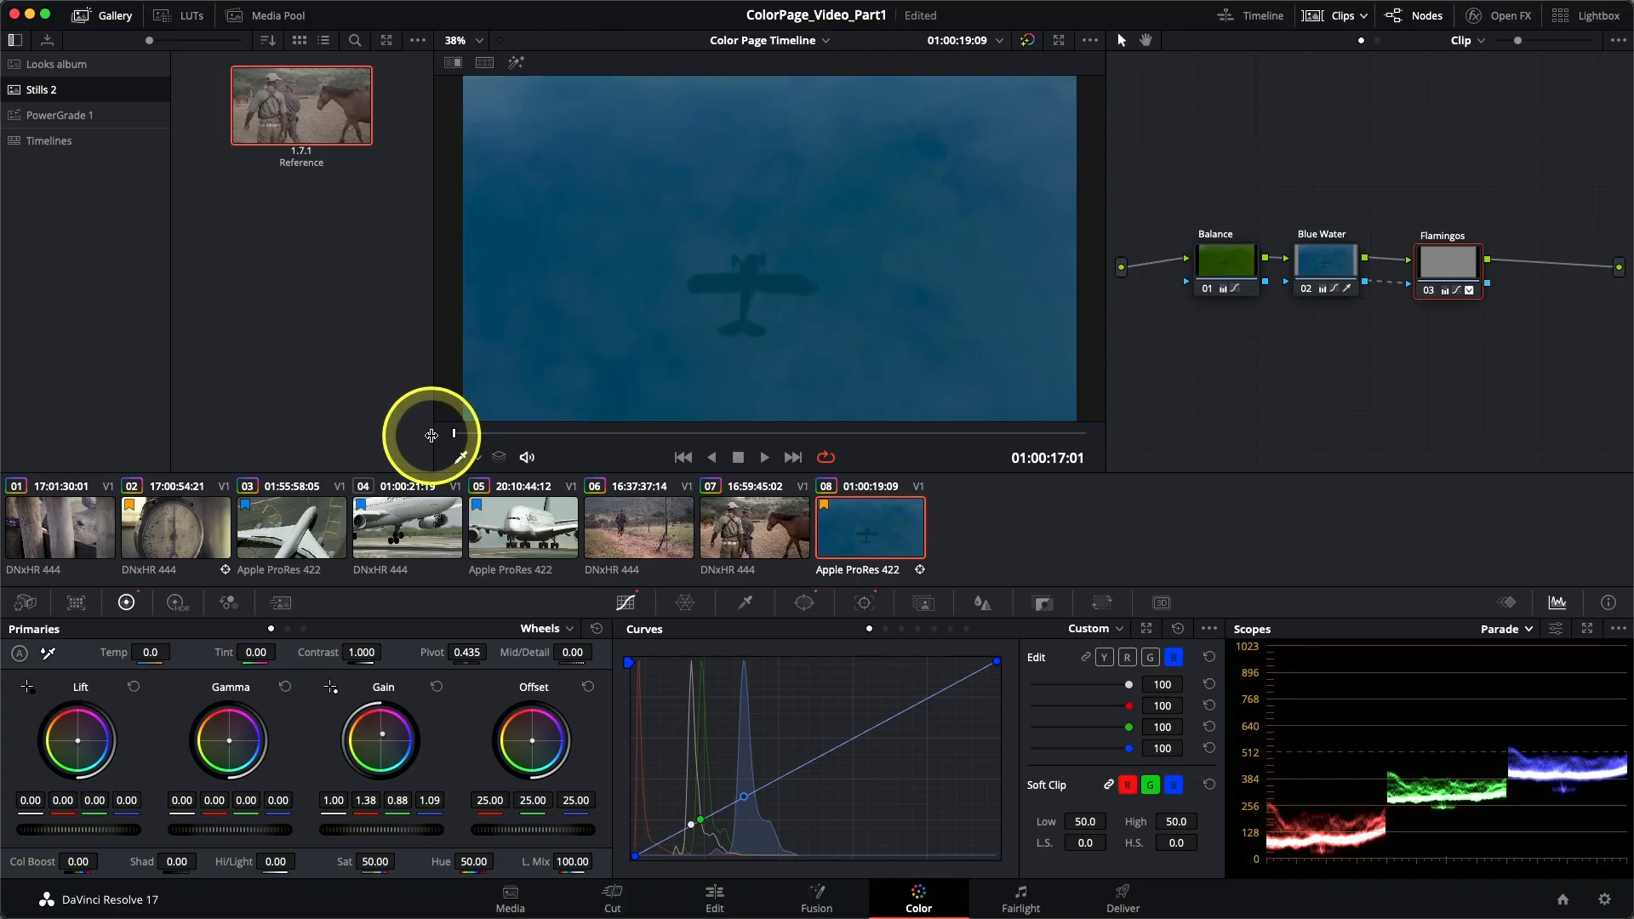